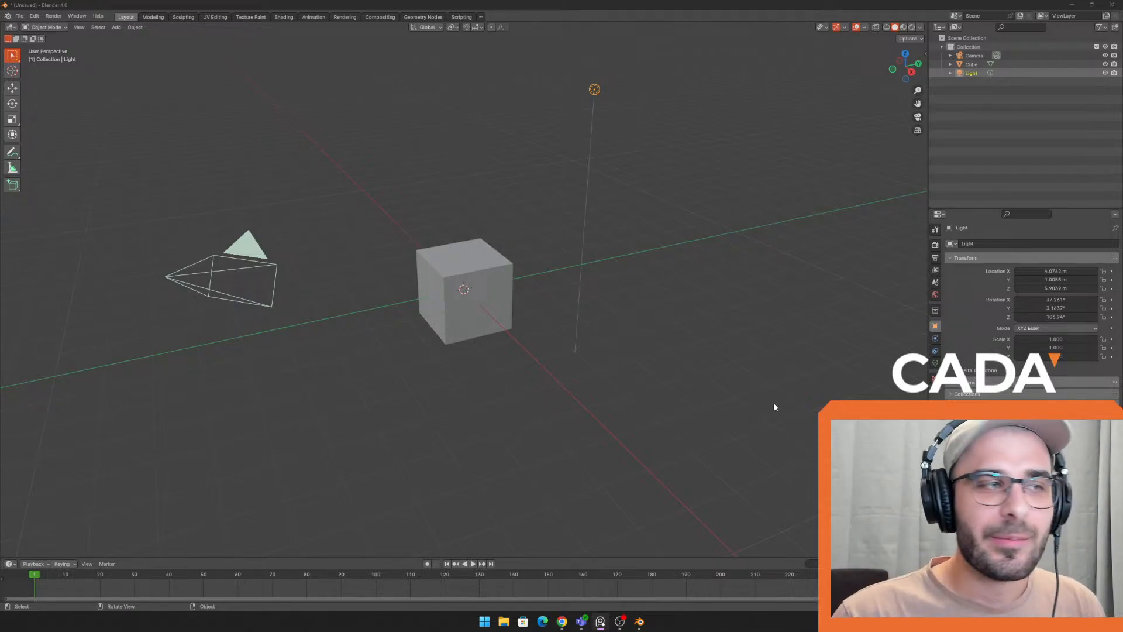
Select the cube, and try box-selecting the scene objects before clearing the selection
click(466, 310)
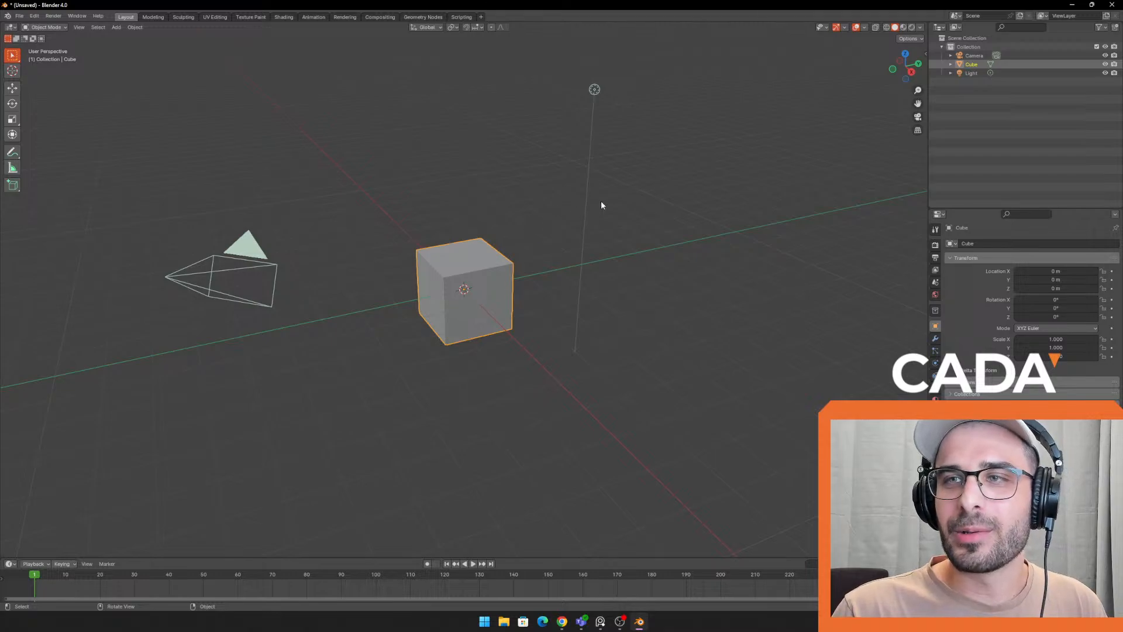
drag(701, 53, 543, 108)
drag(346, 419, 144, 201)
click(430, 202)
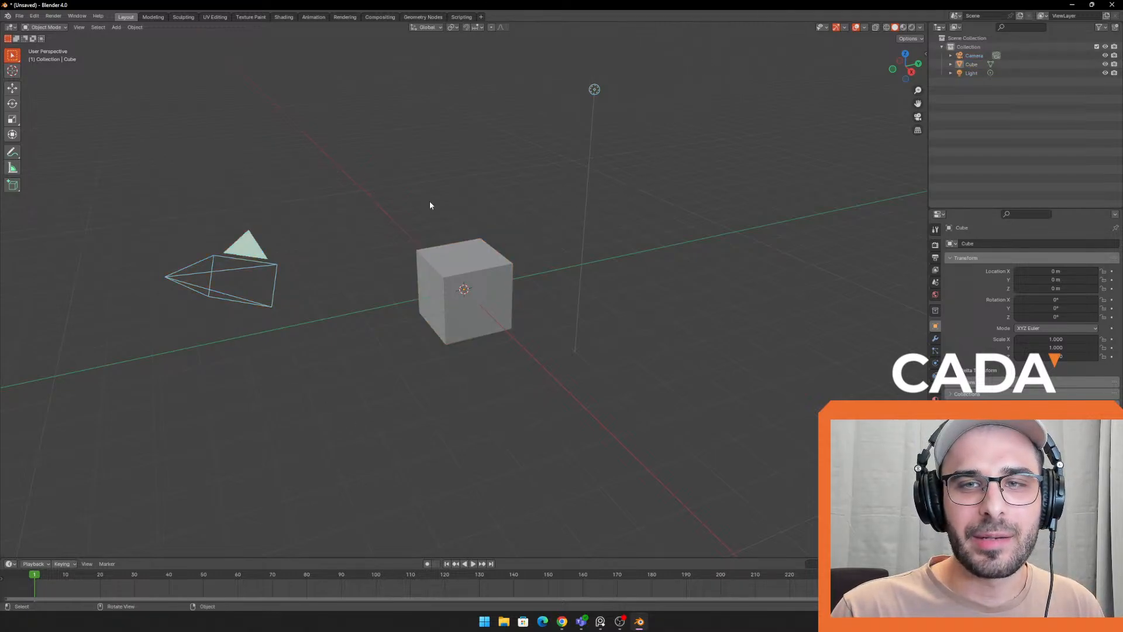
drag(402, 188, 526, 421)
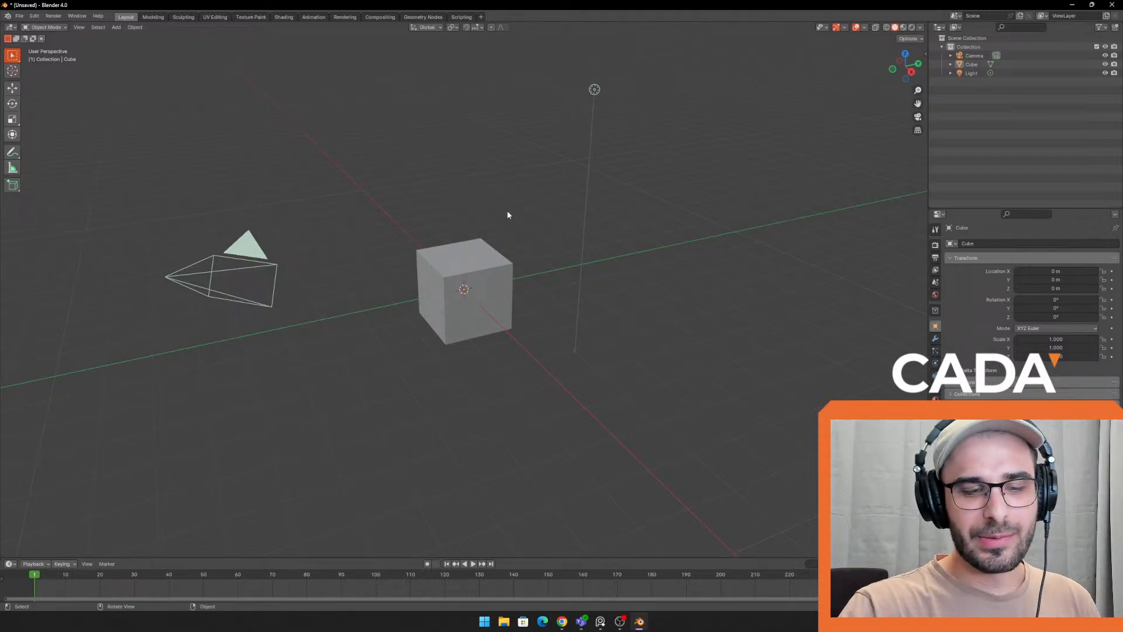
Alternate between selecting only the cube and box-selecting the camera, cube and light, with the selection cleared in between
click(500, 284)
click(653, 369)
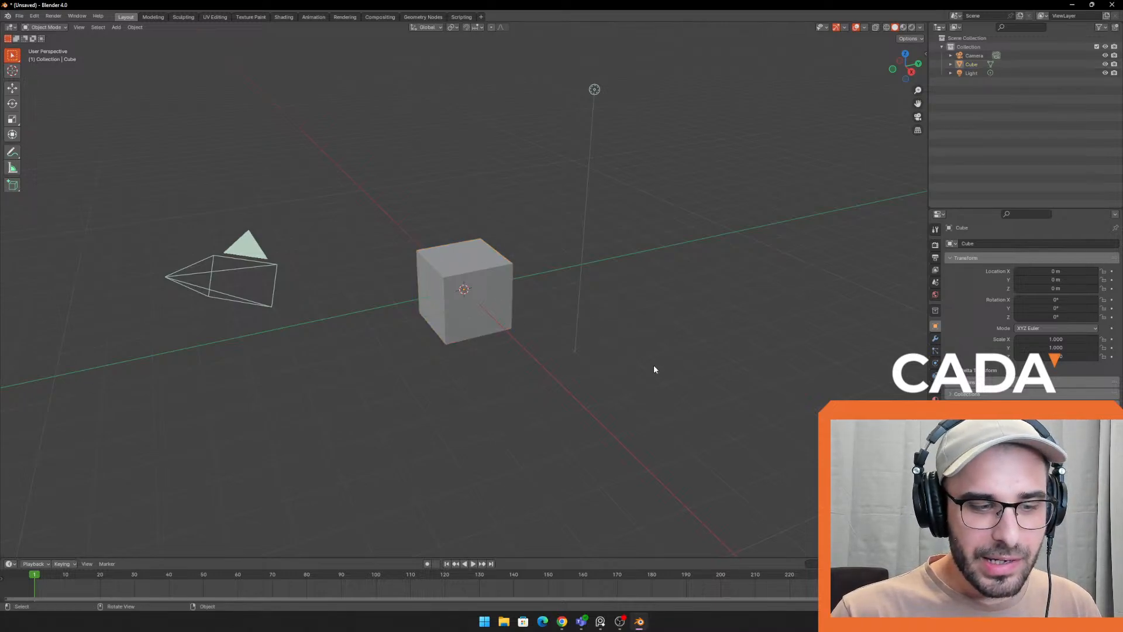
drag(769, 121, 118, 424)
drag(141, 477, 676, 54)
click(720, 317)
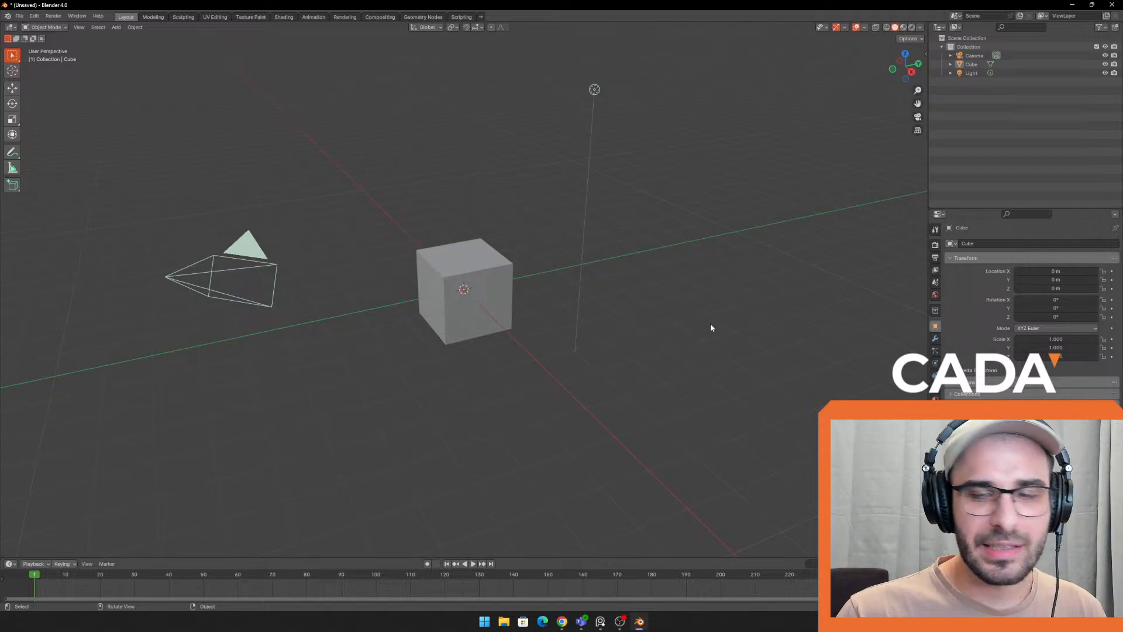
click(503, 298)
click(700, 349)
drag(409, 412, 629, 30)
click(709, 235)
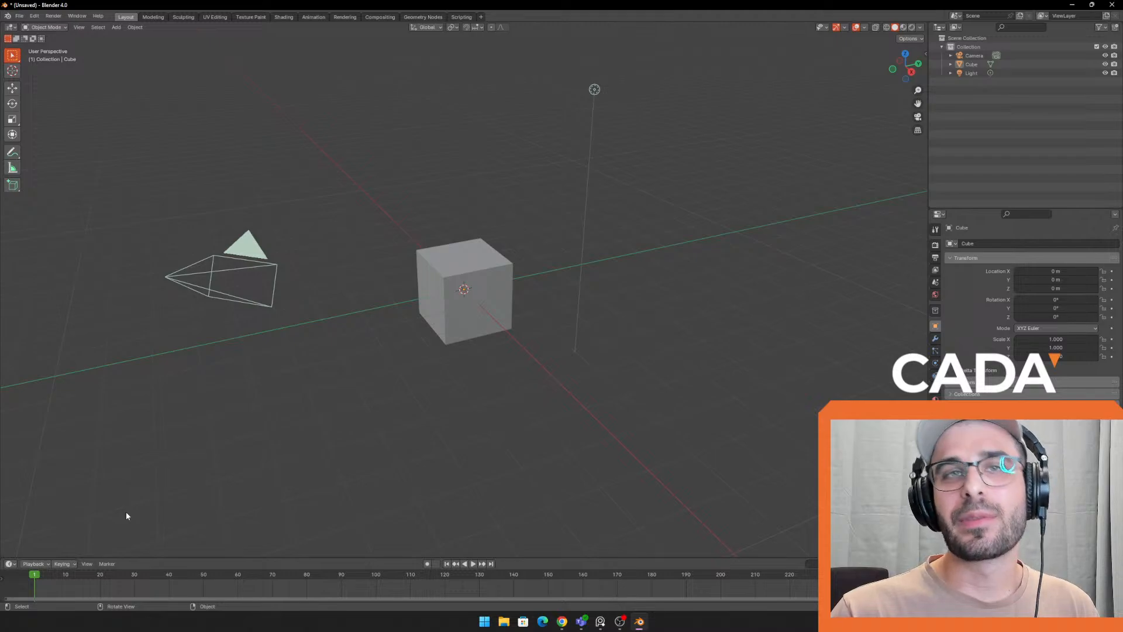
drag(156, 468, 782, 71)
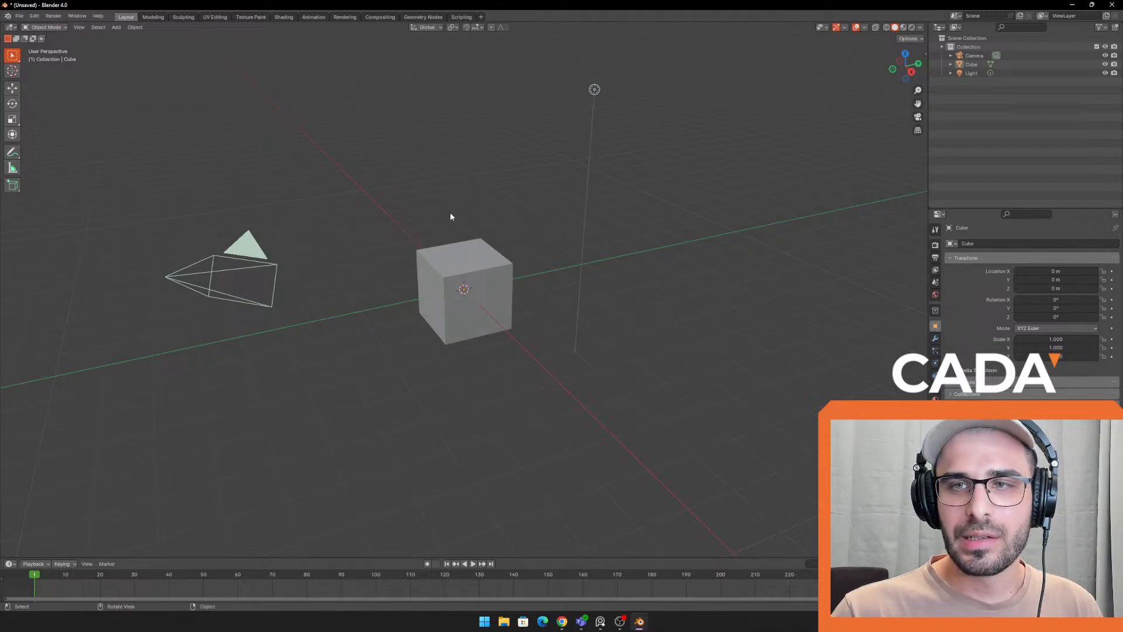
Orbit and pan the 3D viewport to examine the cube, camera and light from different angles
middle_drag(451, 216, 494, 240)
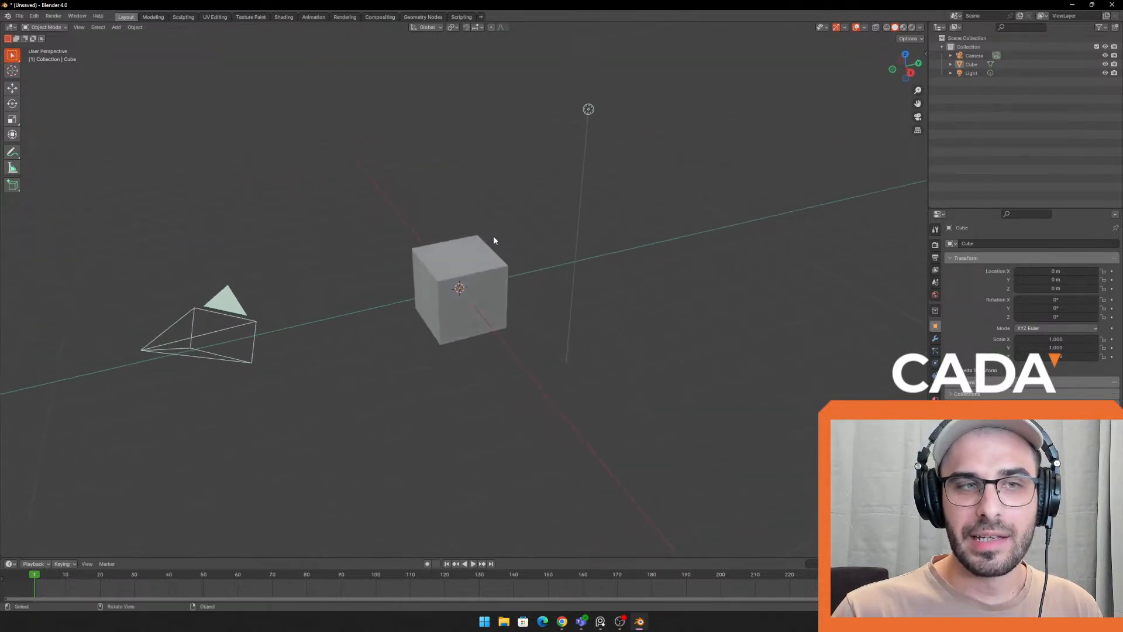
key(shift)
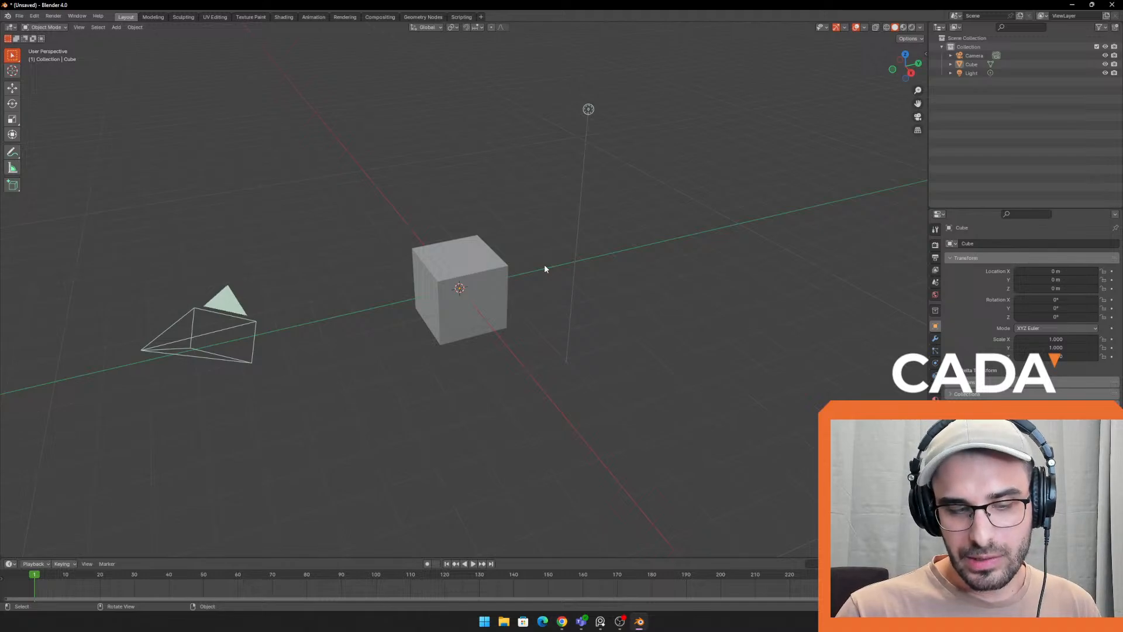
mouse_move(544, 268)
middle_down()
mouse_move(491, 261)
mouse_move(514, 263)
mouse_move(445, 208)
mouse_move(463, 334)
mouse_move(566, 244)
mouse_move(454, 227)
mouse_move(522, 316)
mouse_move(504, 249)
mouse_move(536, 257)
middle_up()
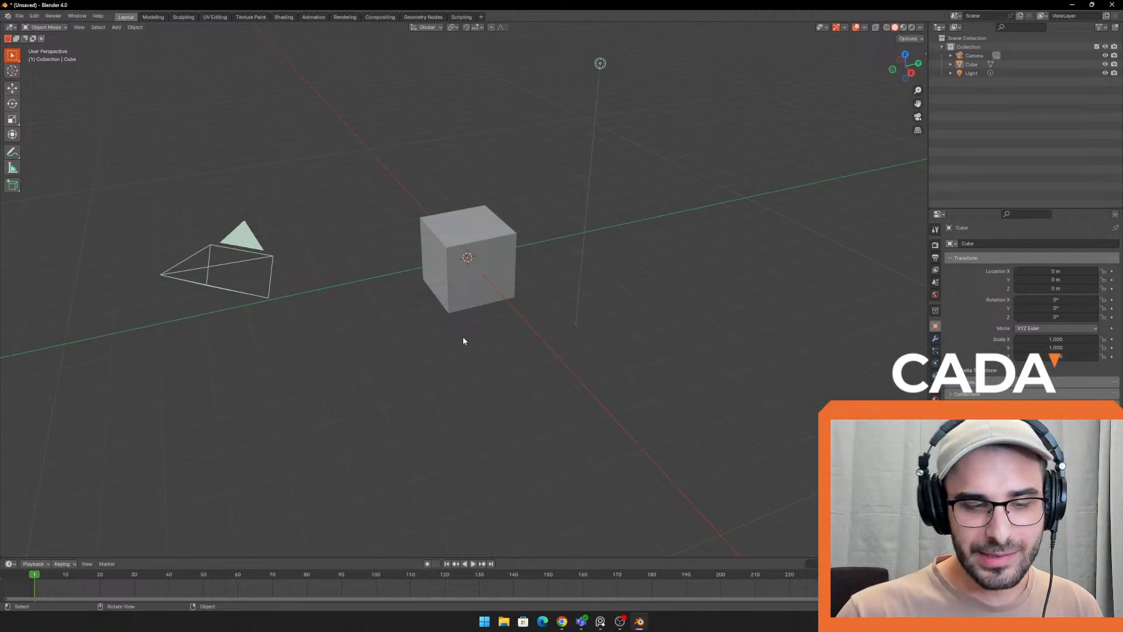
middle_drag(547, 334, 583, 246)
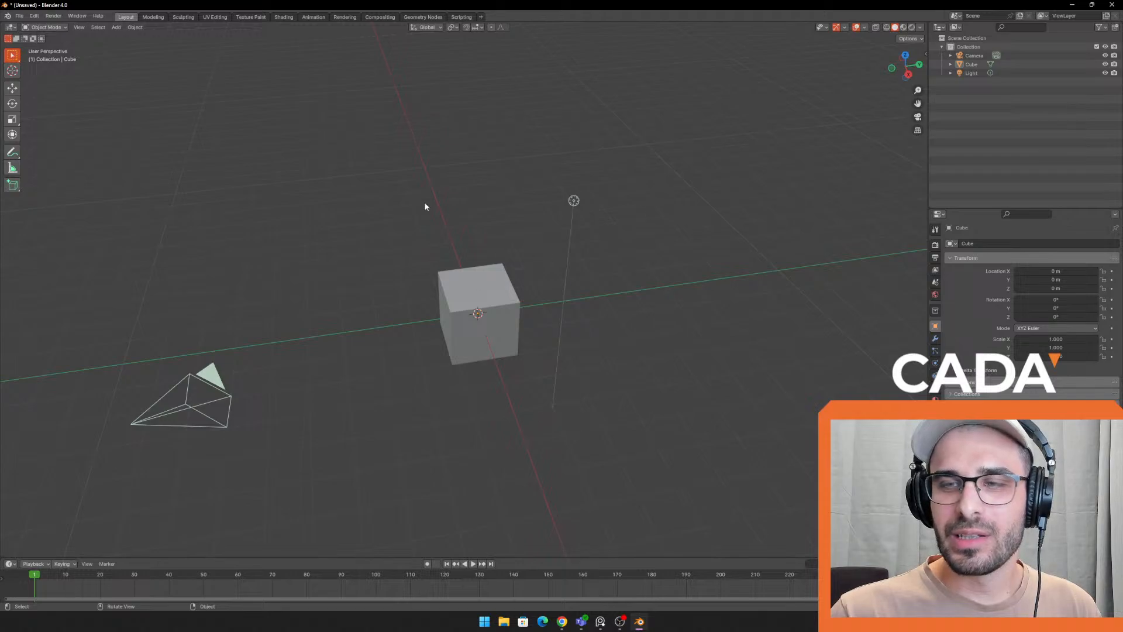
middle_drag(536, 370, 555, 322)
middle_drag(516, 334, 524, 248)
Zoom in and out on the cube and orbit around it to examine it near and far
scroll(534, 250, down, 4)
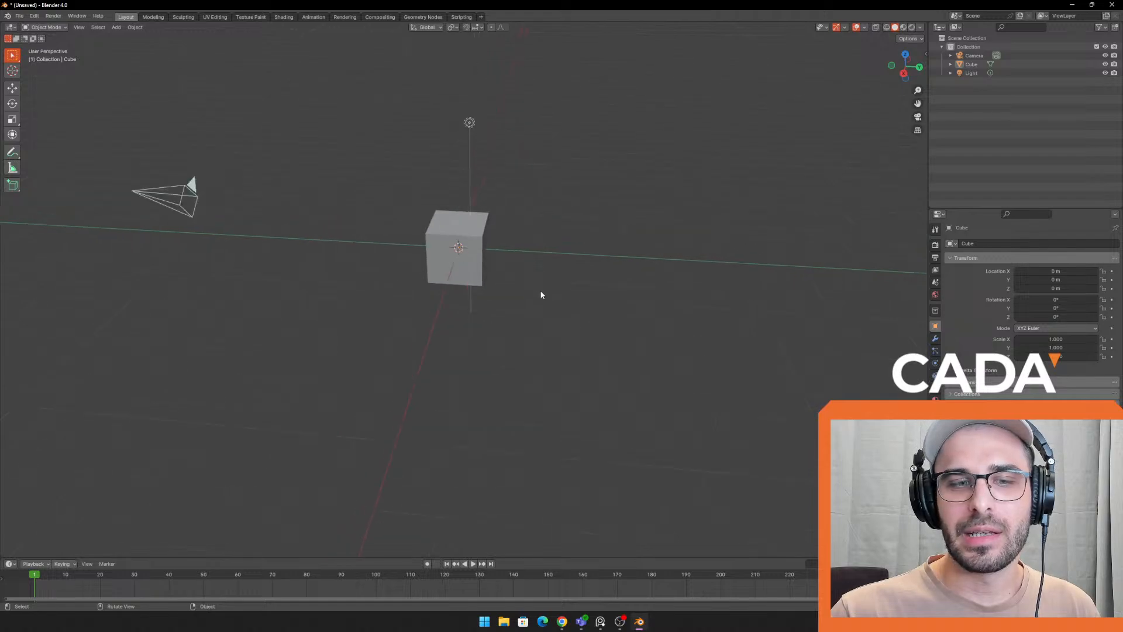
scroll(519, 271, up, 1)
scroll(520, 246, up, 3)
scroll(523, 227, up, 4)
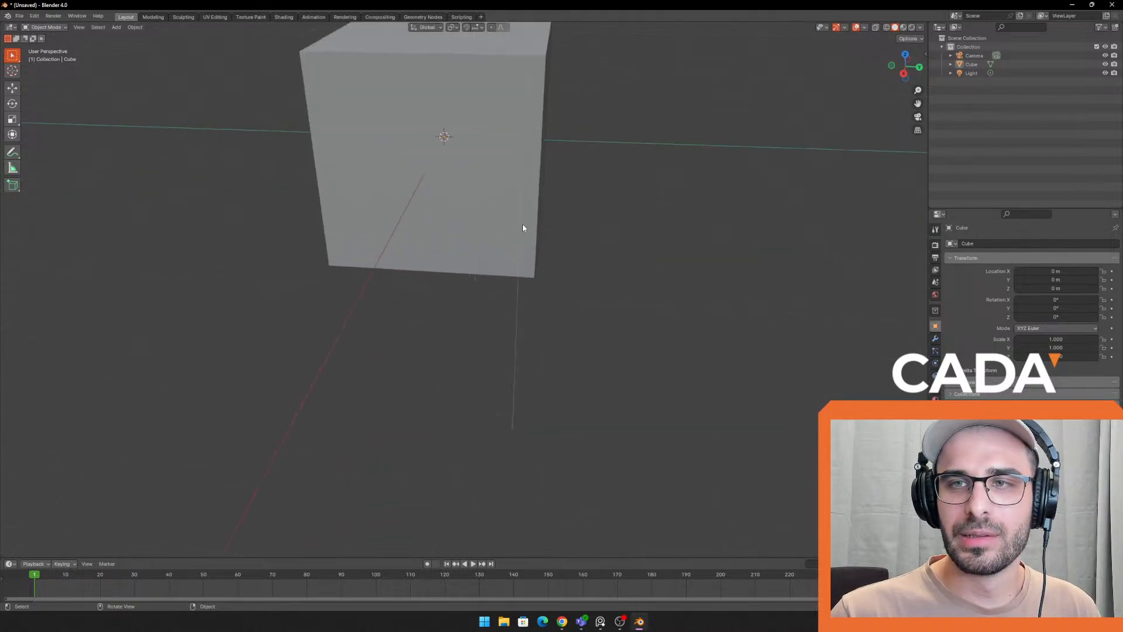
scroll(524, 228, down, 8)
scroll(518, 229, up, 6)
middle_drag(514, 233, 599, 263)
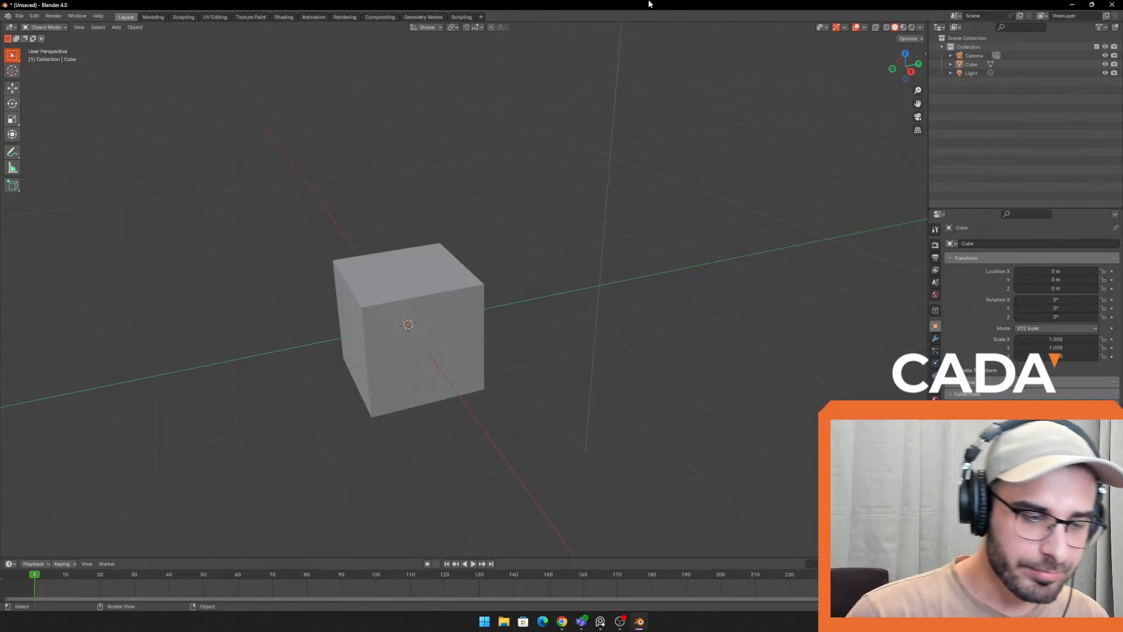
scroll(515, 315, down, 2)
scroll(465, 315, up, 6)
scroll(495, 273, down, 5)
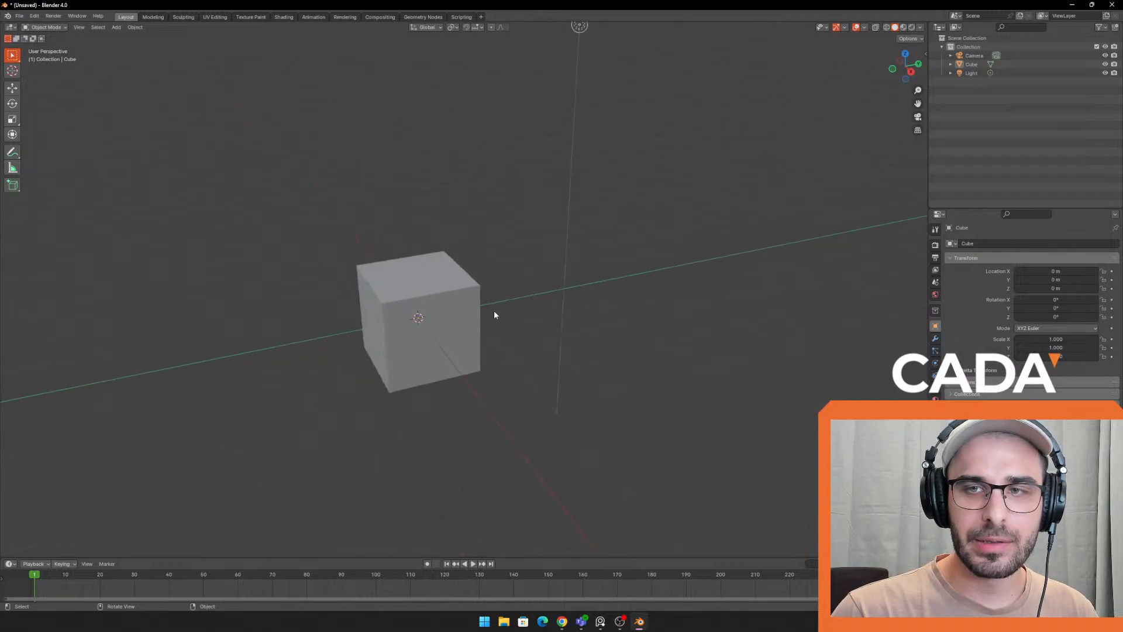
middle_drag(494, 315, 648, 300)
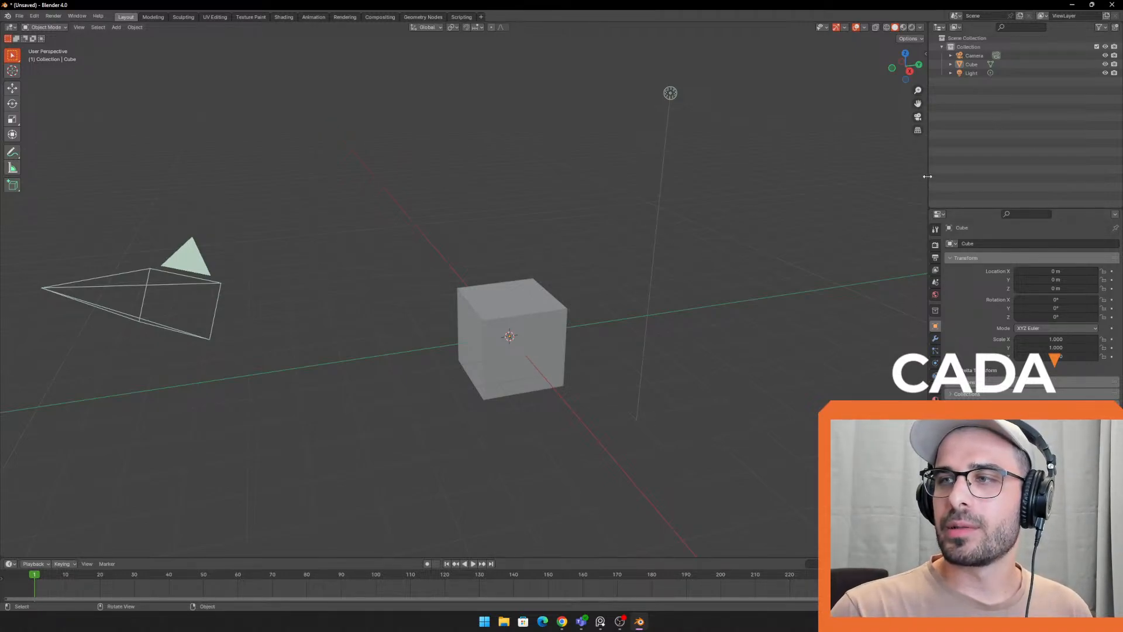
Widen the outliner and properties area slightly and examine the whole scene from several viewing angles and distances
mouse_move(928, 190)
mouse_down()
mouse_move(942, 190)
mouse_move(914, 190)
mouse_up()
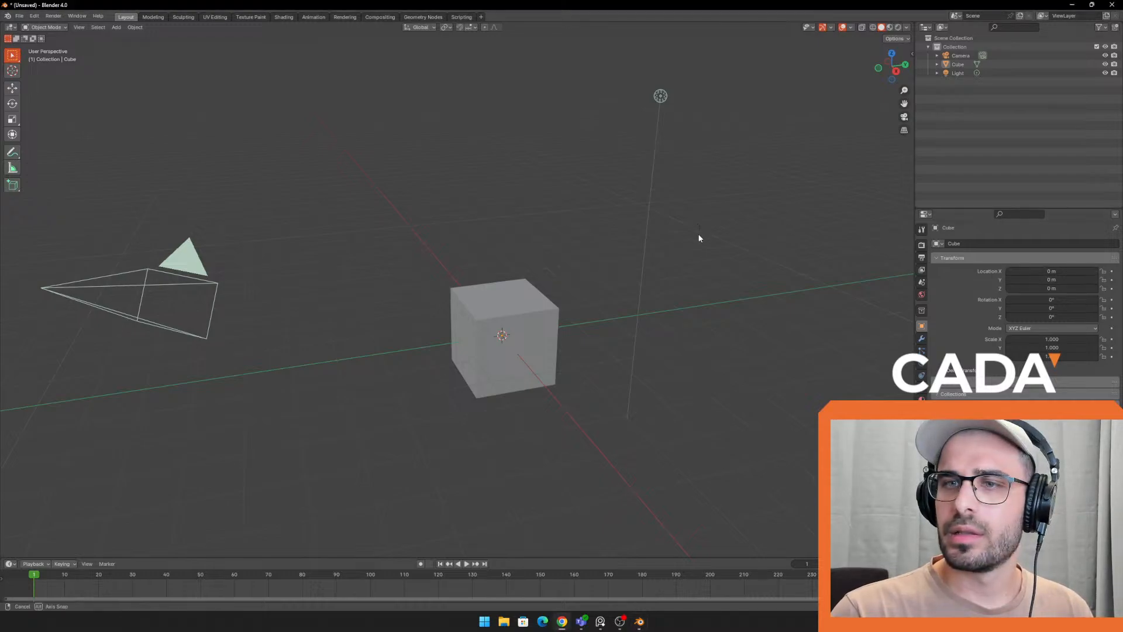
middle_drag(700, 238, 721, 251)
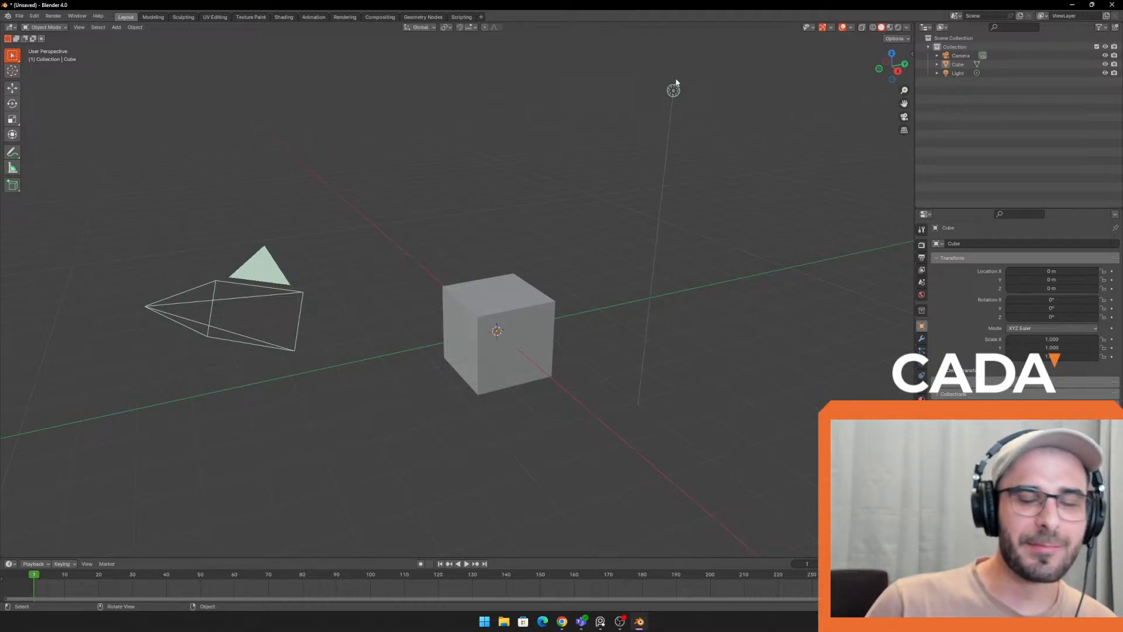
middle_drag(536, 74, 532, 182)
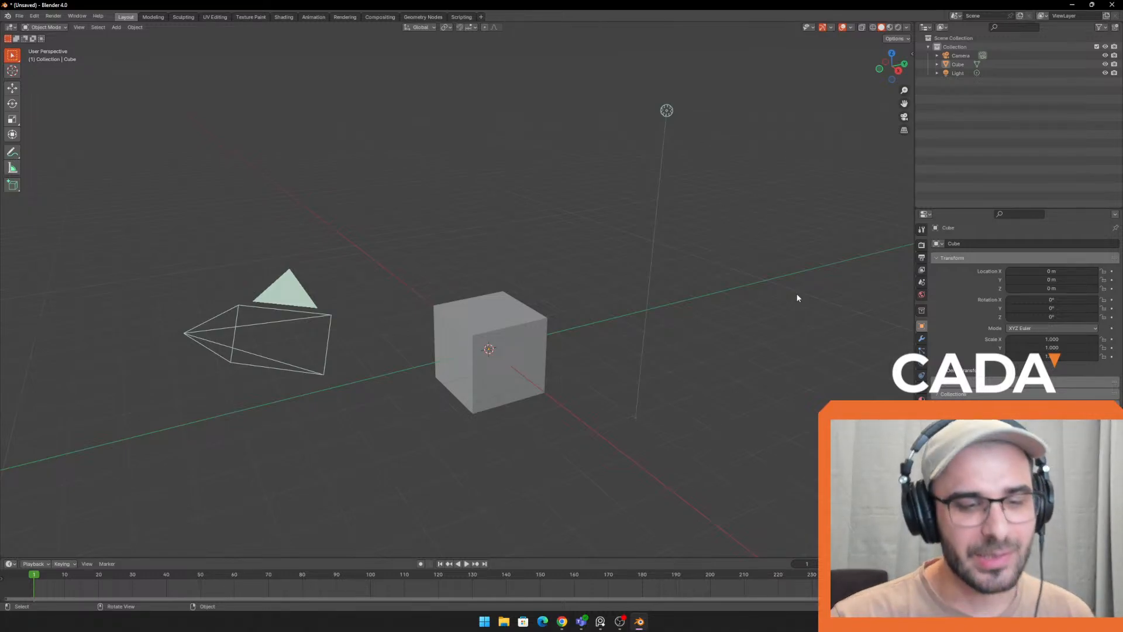
mouse_move(629, 286)
middle_down()
mouse_move(613, 315)
mouse_move(615, 276)
mouse_move(620, 291)
mouse_move(665, 288)
mouse_move(497, 233)
mouse_move(637, 329)
mouse_move(620, 271)
mouse_move(612, 278)
middle_up()
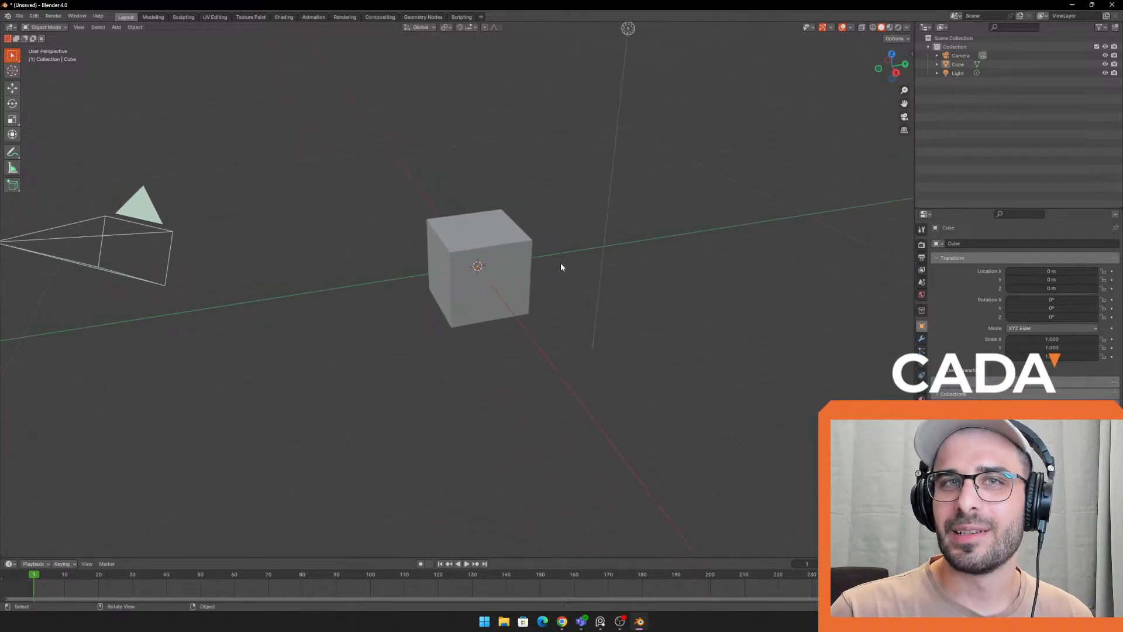
scroll(561, 257, up, 2)
scroll(611, 193, down, 2)
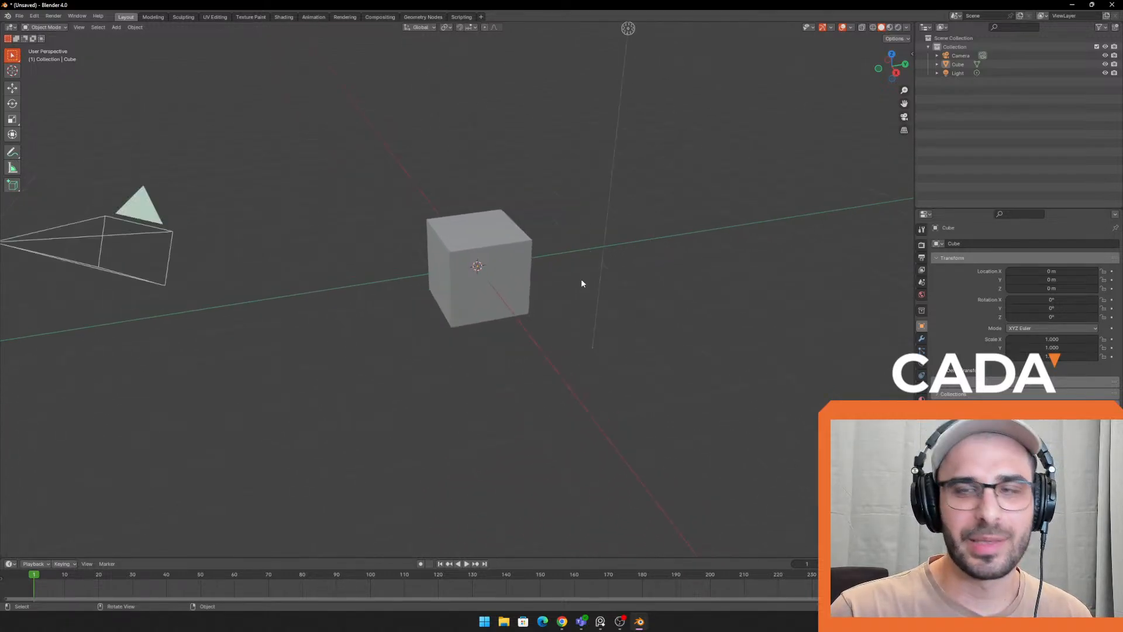
scroll(582, 251, up, 2)
scroll(584, 218, down, 2)
middle_drag(585, 178, 579, 216)
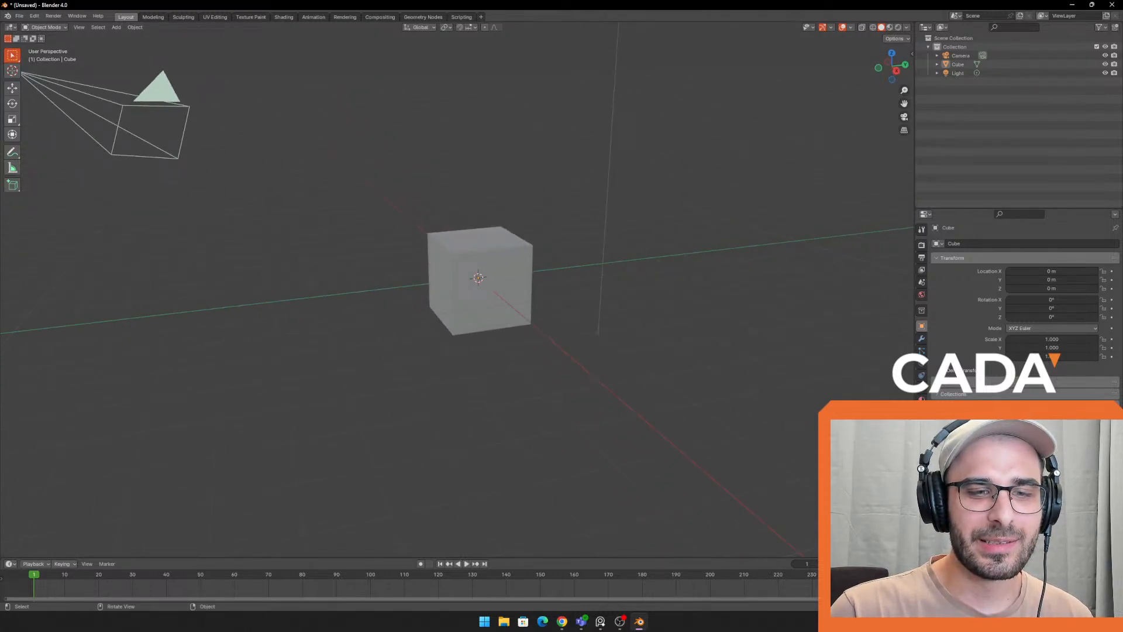
middle_drag(794, 340, 664, 236)
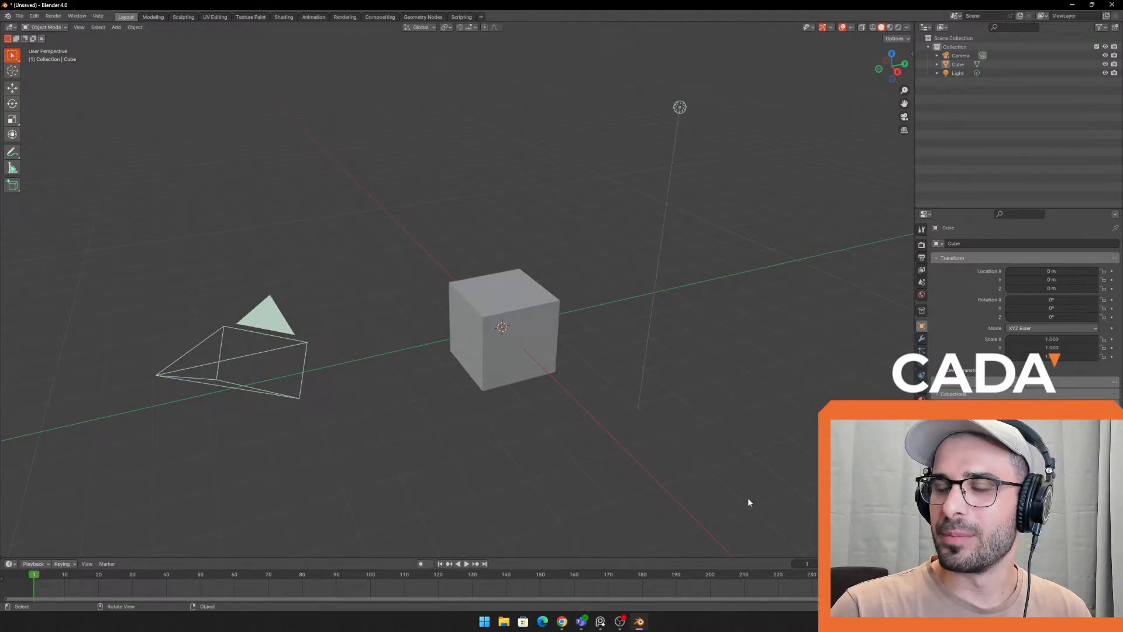
middle_drag(719, 260, 779, 243)
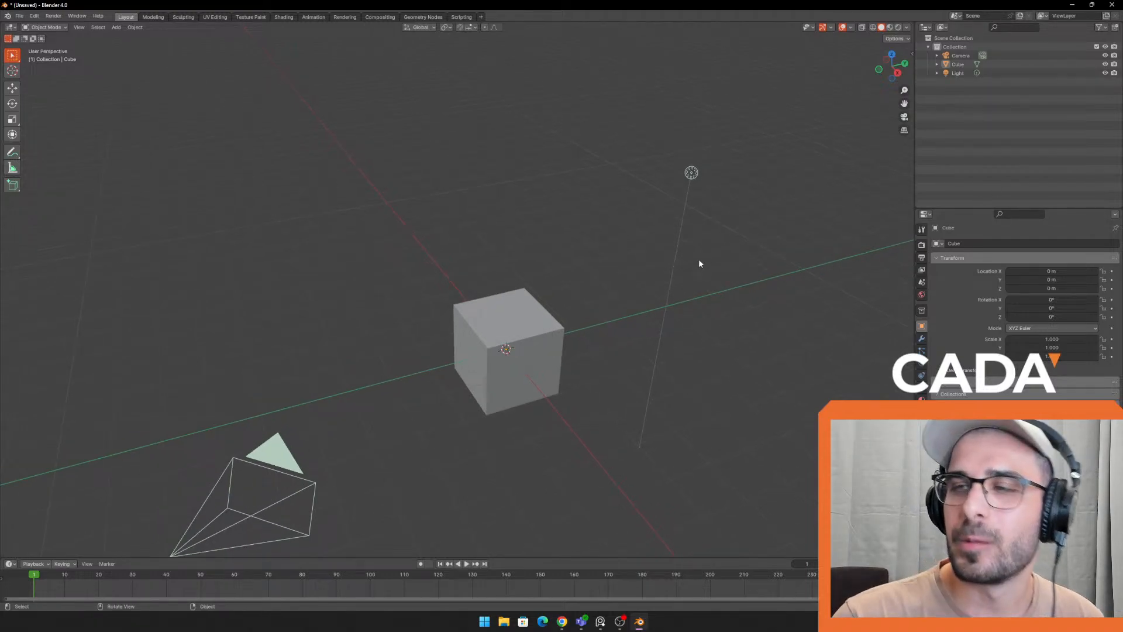
middle_drag(700, 264, 667, 183)
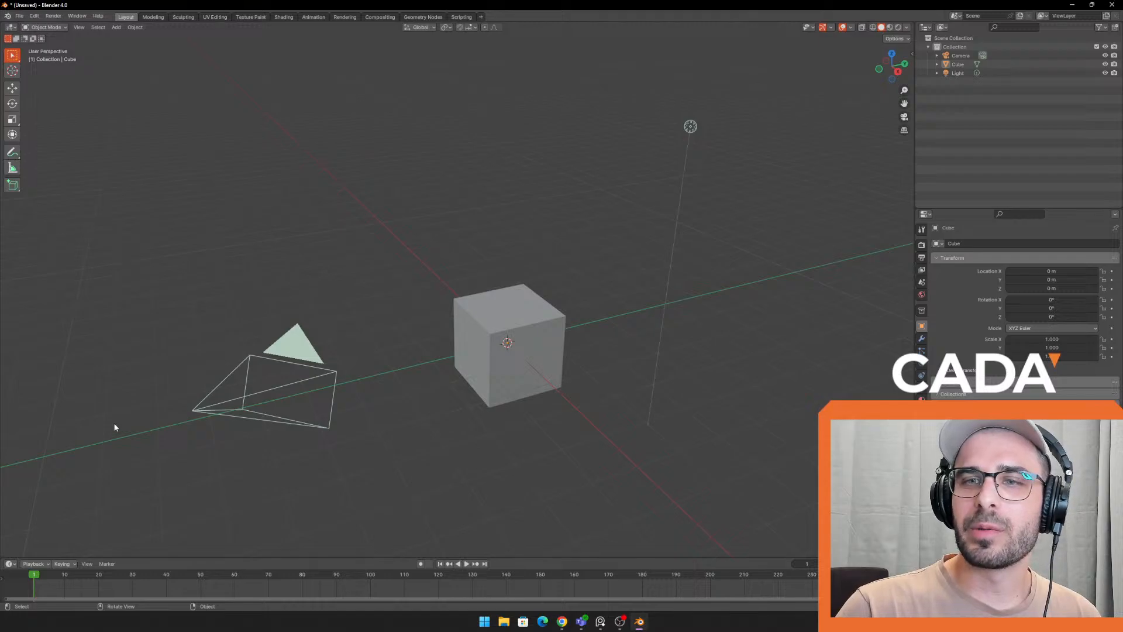
Widen the outliner and properties area a little more and select the light from the object list
mouse_move(915, 180)
mouse_down()
mouse_move(367, 180)
mouse_move(1091, 181)
mouse_move(906, 184)
mouse_up()
middle_drag(515, 333, 527, 364)
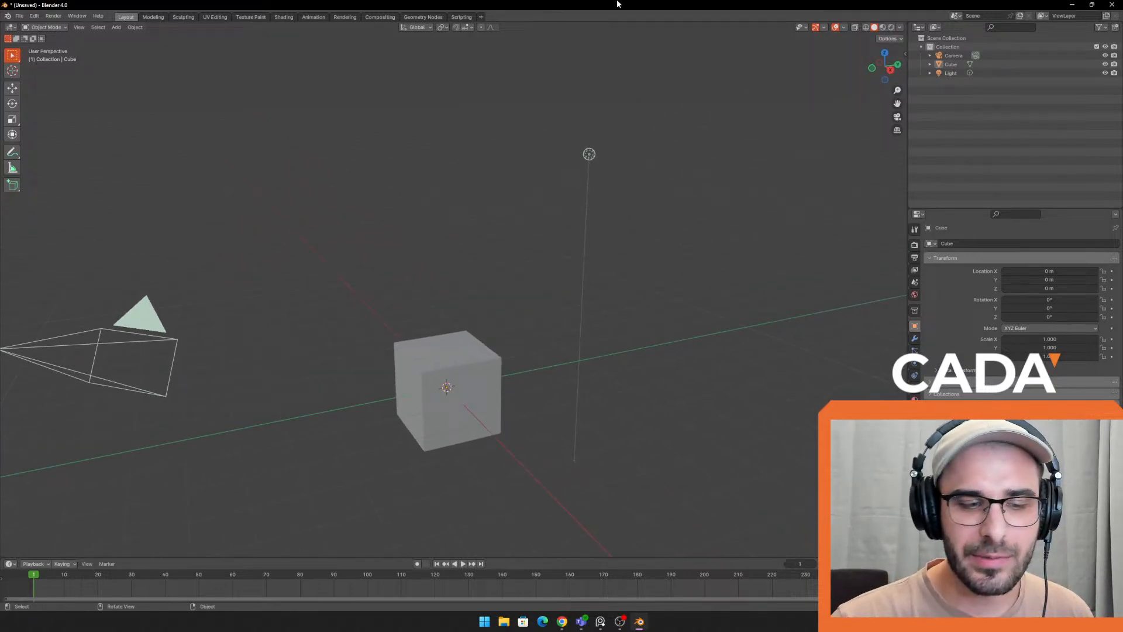
click(952, 73)
middle_drag(604, 327, 700, 259)
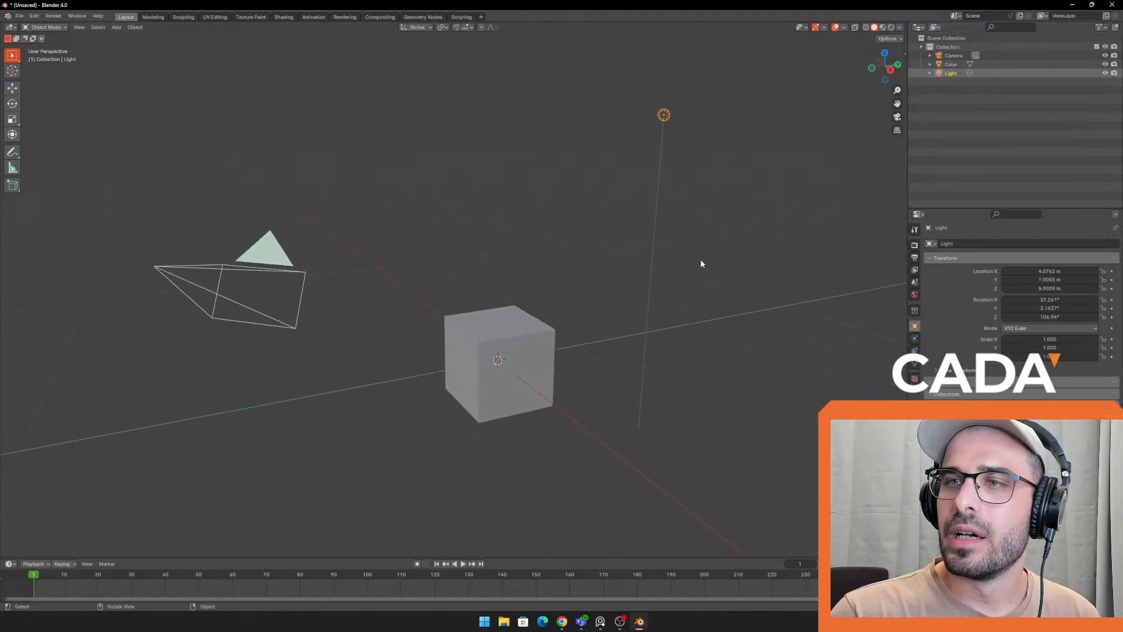
Clear the light's selection and box-select the camera, cube and light together in the viewport
click(928, 121)
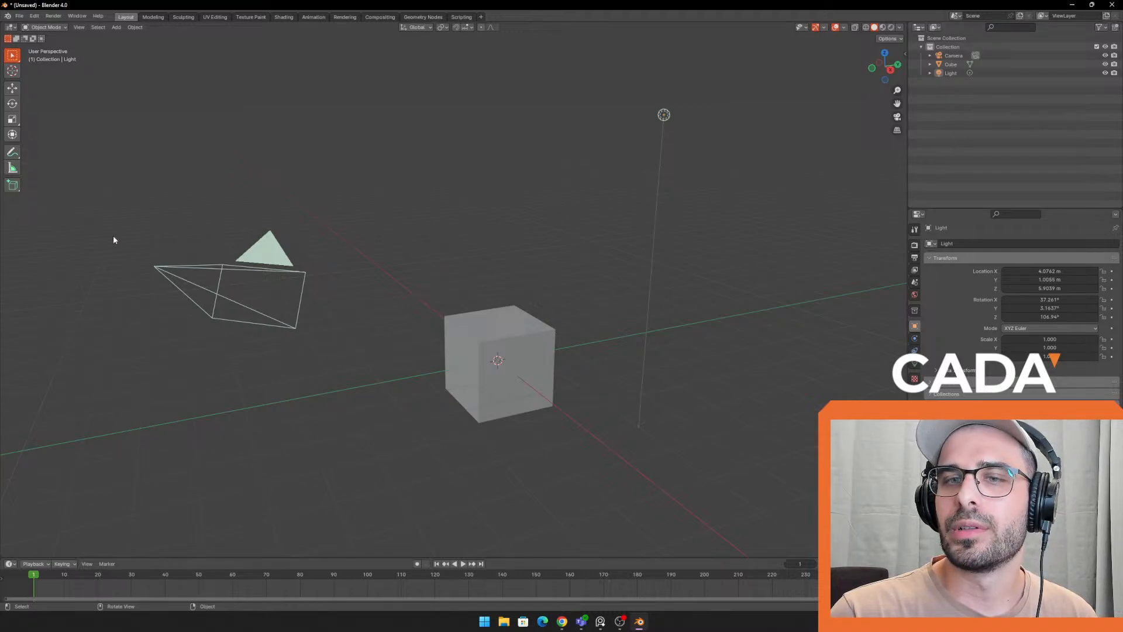
drag(142, 123, 488, 309)
shift+drag(734, 509, 399, 296)
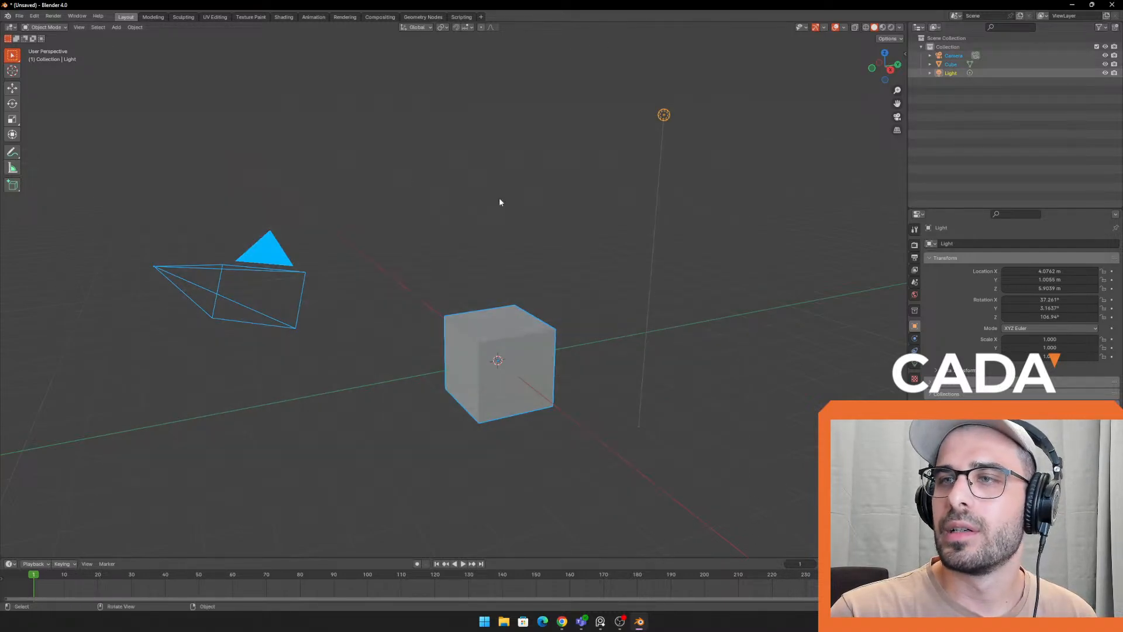
click(777, 310)
drag(809, 493, 115, 56)
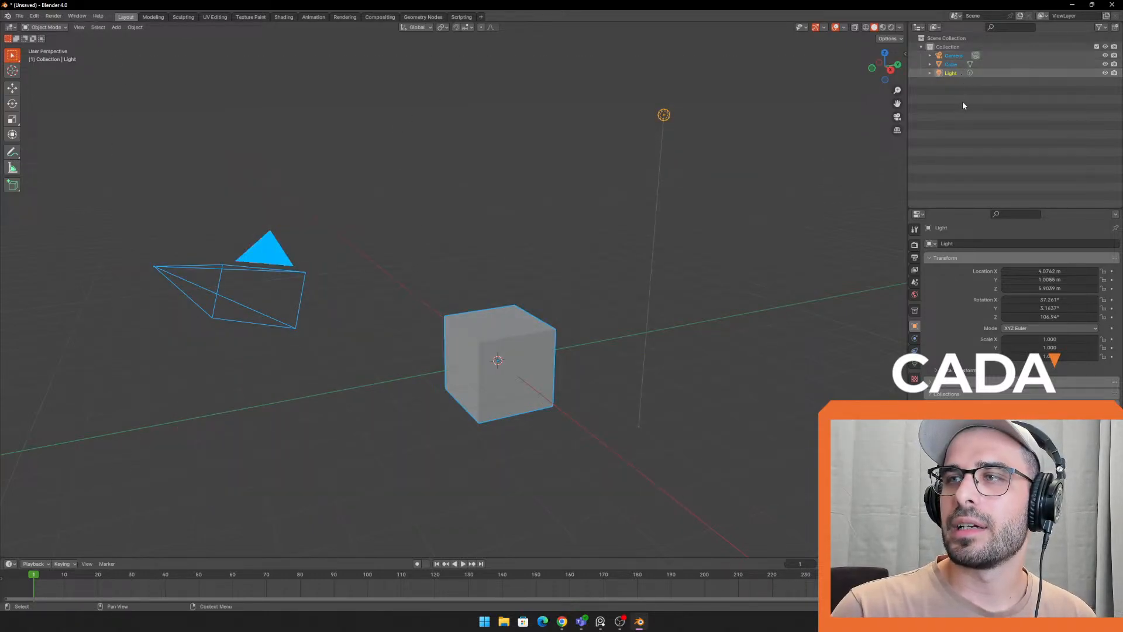
Nudge the outliner's border slightly wider and select the camera, the cube and the light one at a time from the object list
drag(907, 114, 905, 113)
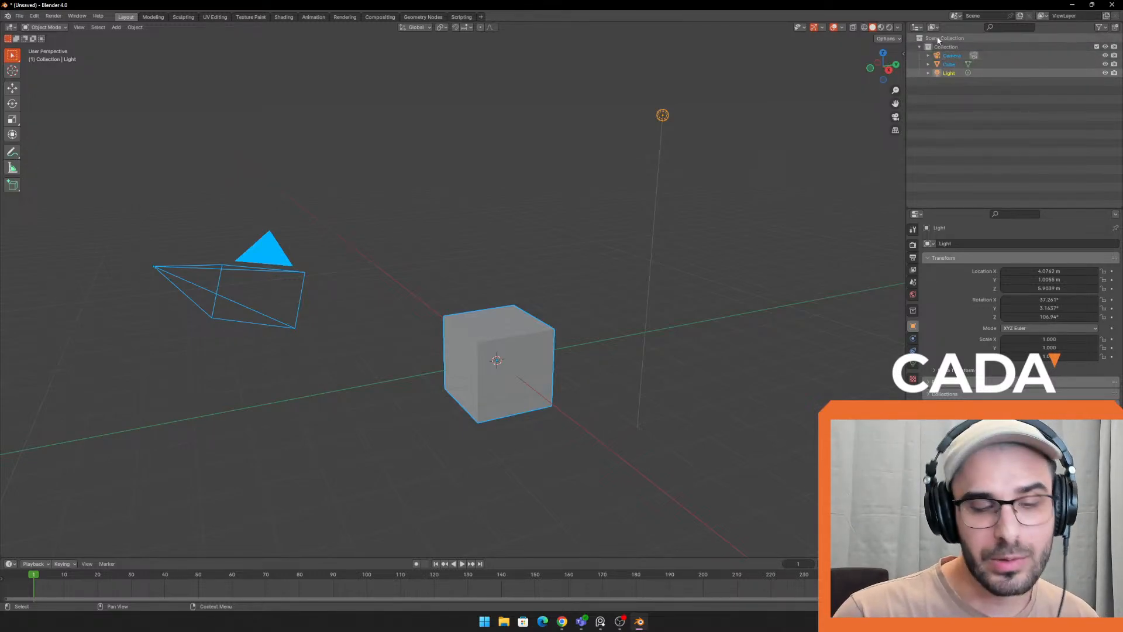
click(959, 55)
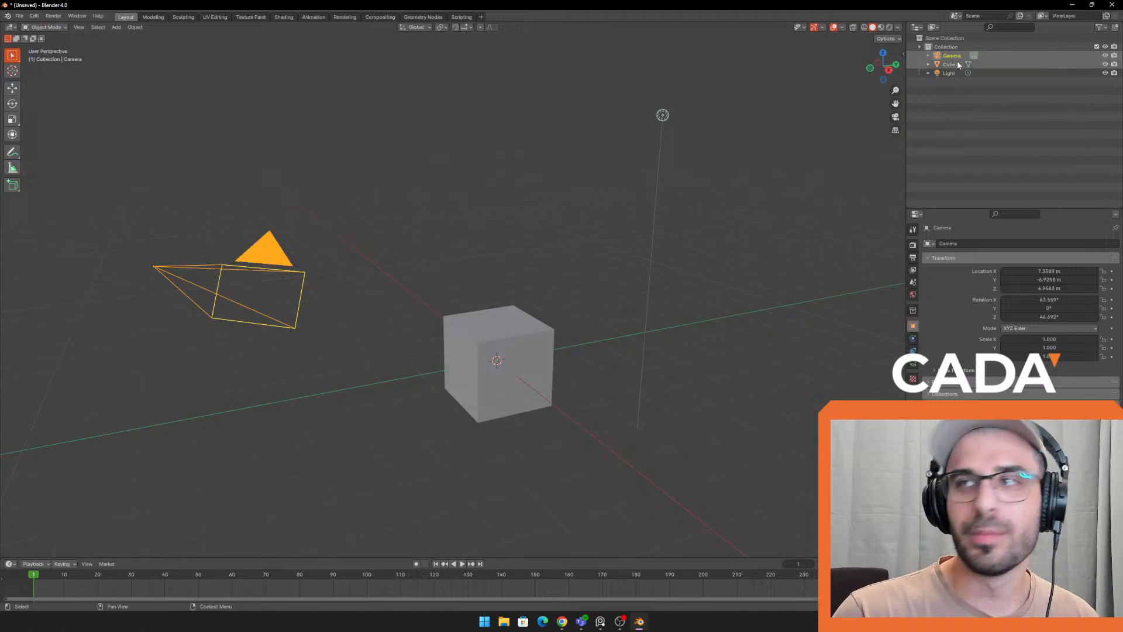
click(958, 65)
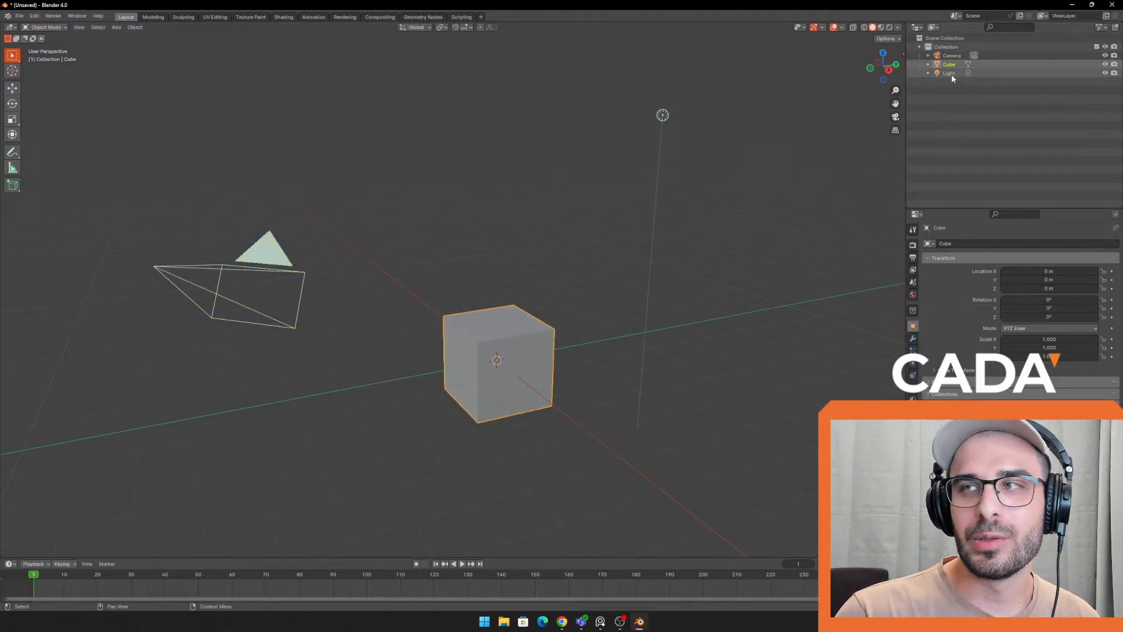
click(951, 74)
Box-select all scene objects in the viewport, and replace that selection with only the cube
drag(791, 469, 116, 84)
click(567, 307)
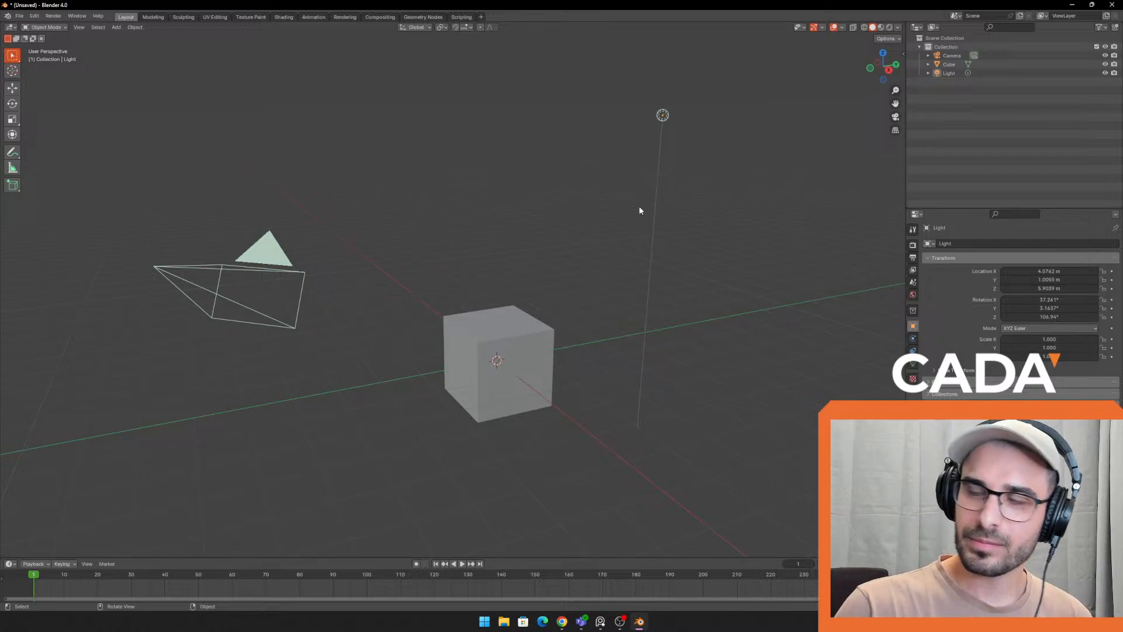
click(527, 360)
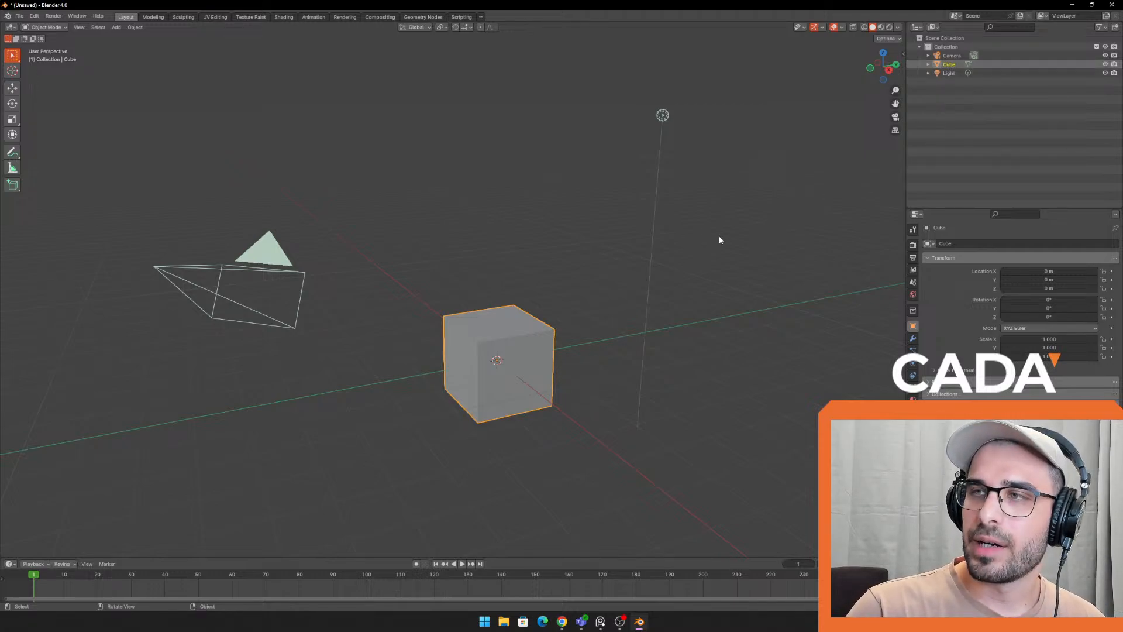
Select the light, try to enlarge its radius in the viewport, and undo the changes
click(948, 73)
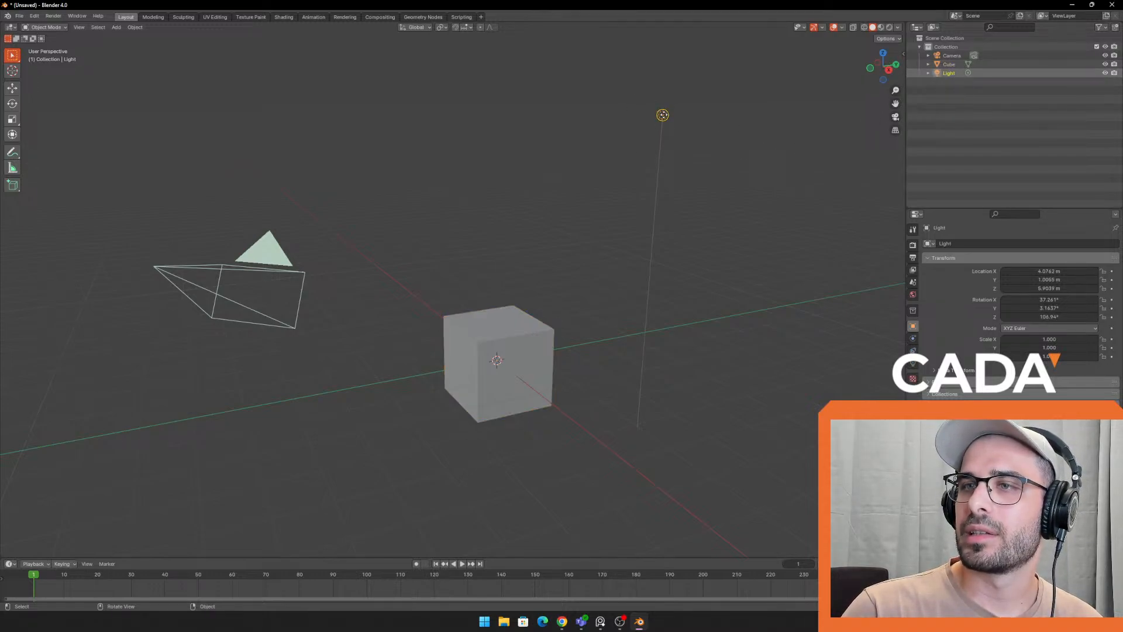
drag(662, 115, 607, 127)
key(ctrl+z)
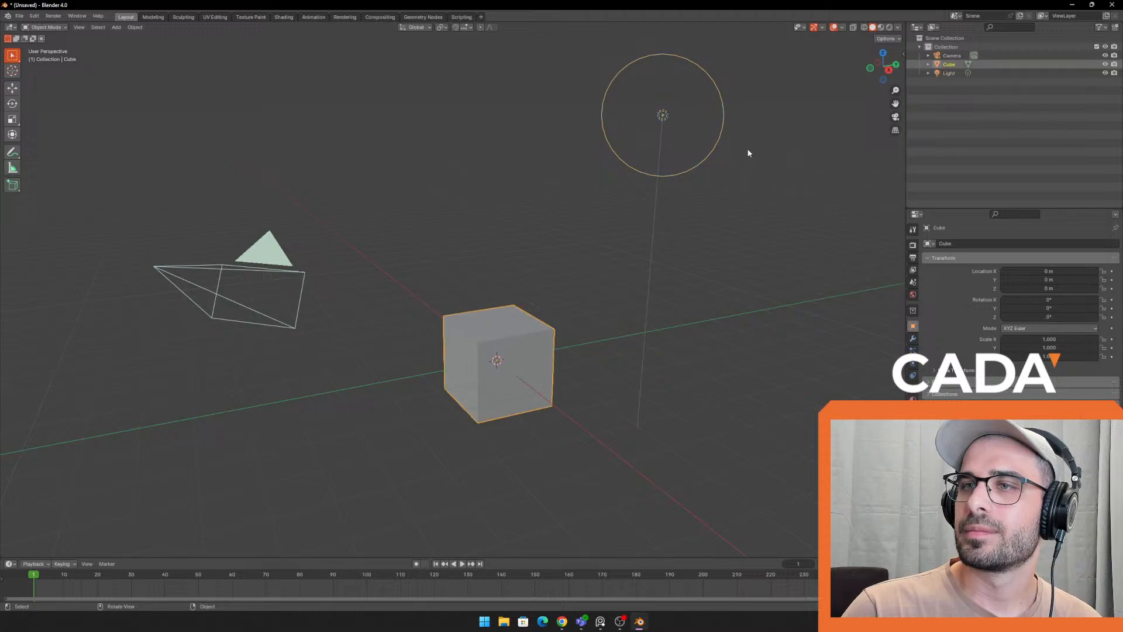
key(ctrl+z)
key(ctrl+z)
key(ctrl+z)
Select the cube and the camera in turn from the object list
click(949, 65)
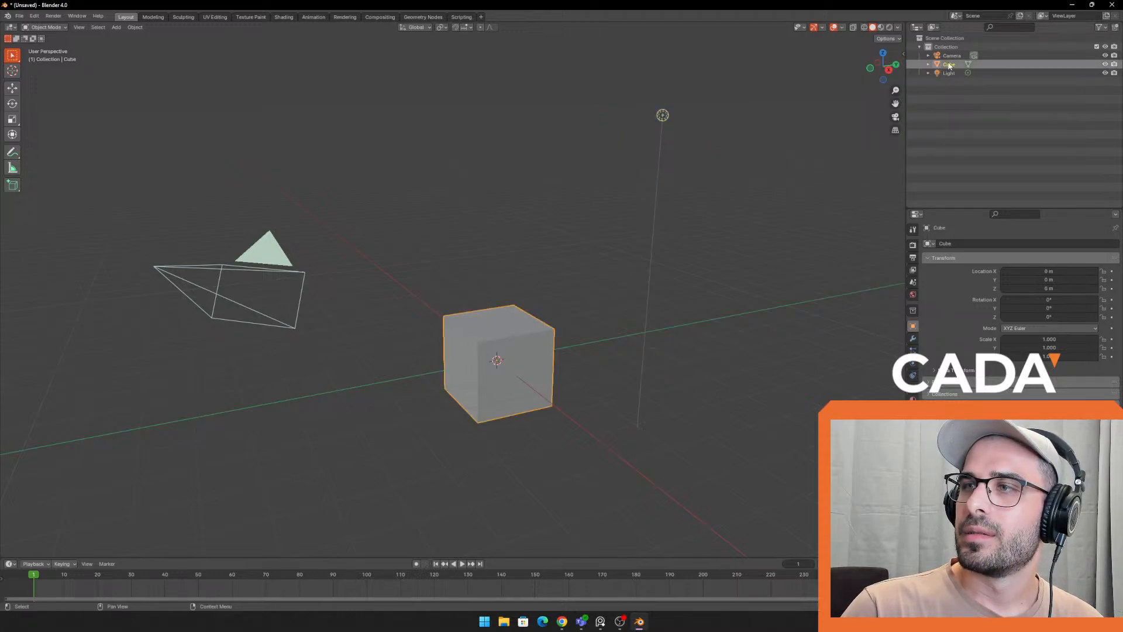
click(950, 55)
middle_drag(669, 275, 796, 99)
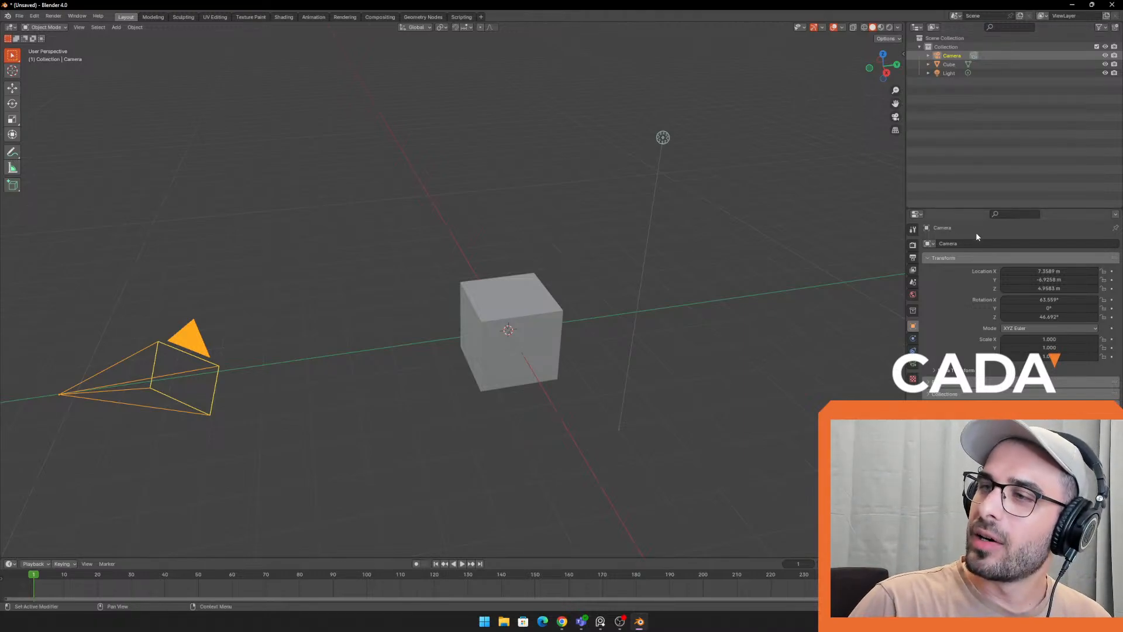
Examine the scene's output, view layer and render properties and return to the active tool settings
click(914, 230)
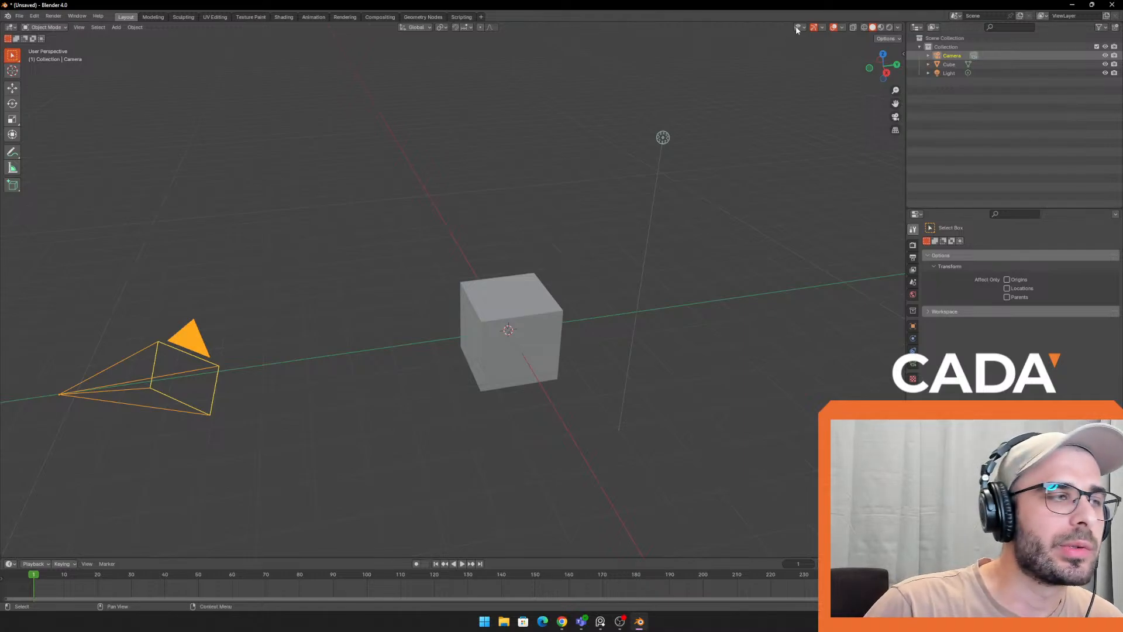
click(912, 258)
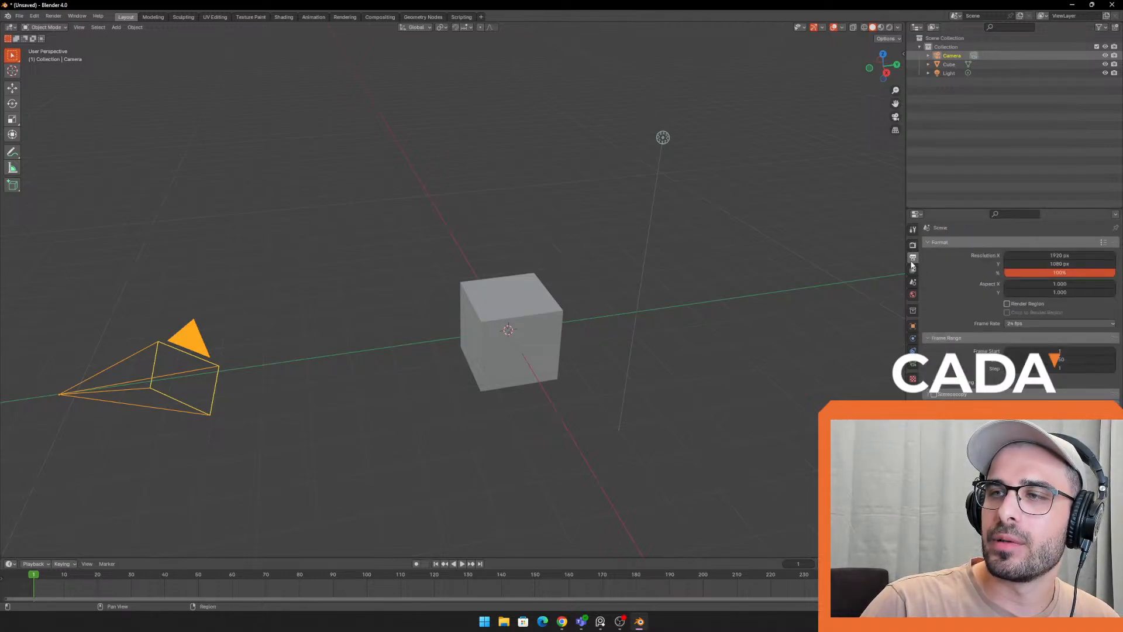
middle_drag(762, 325, 638, 295)
click(913, 269)
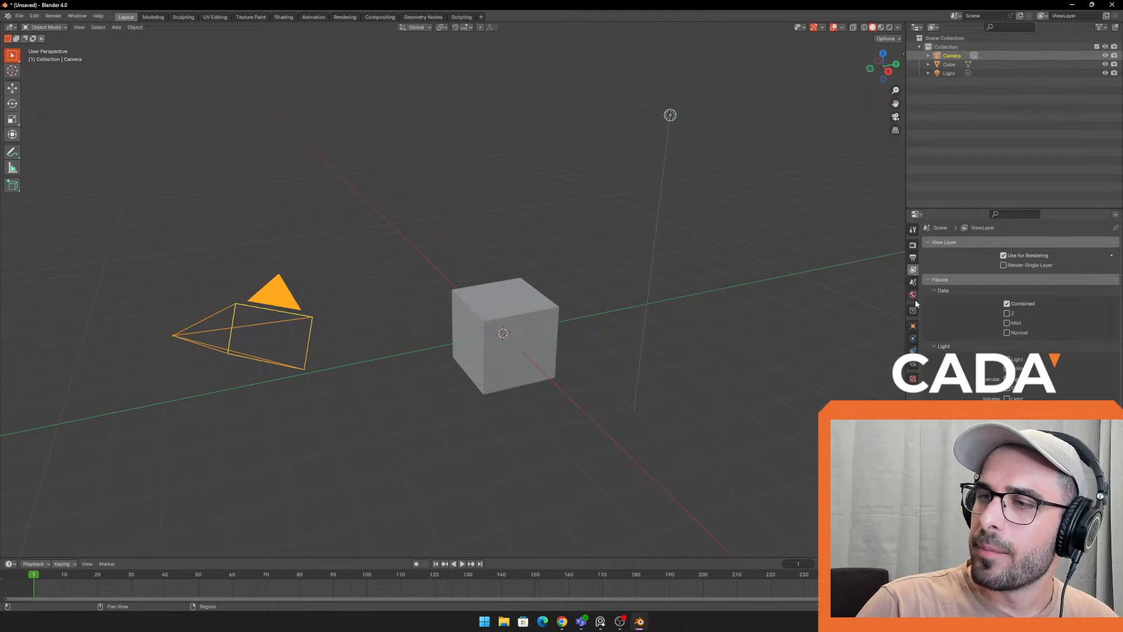
click(912, 245)
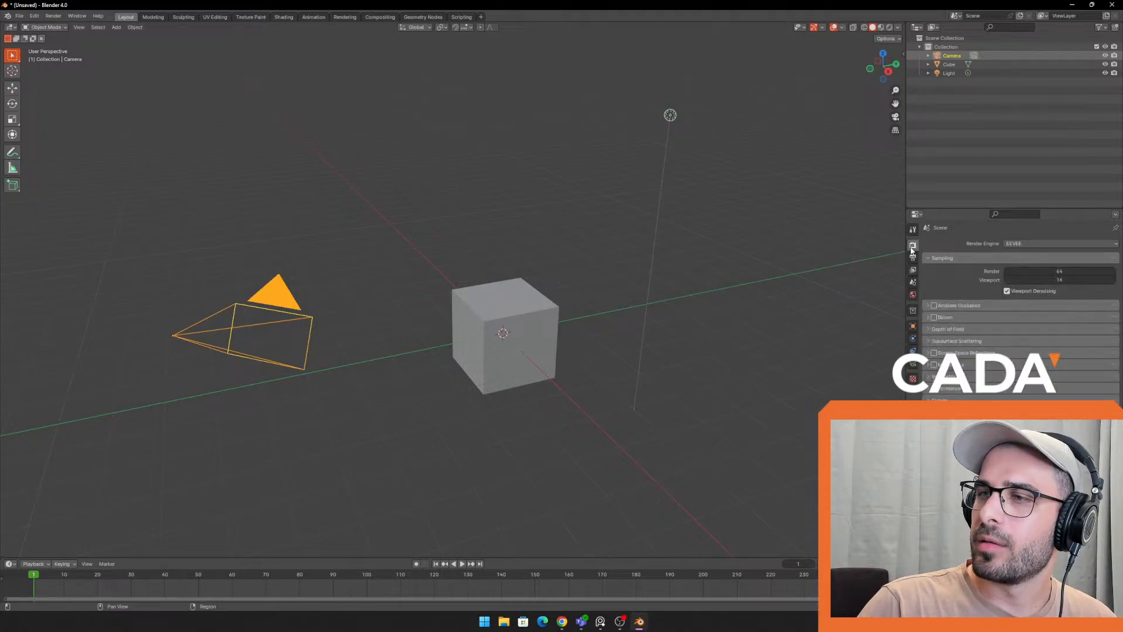
click(913, 230)
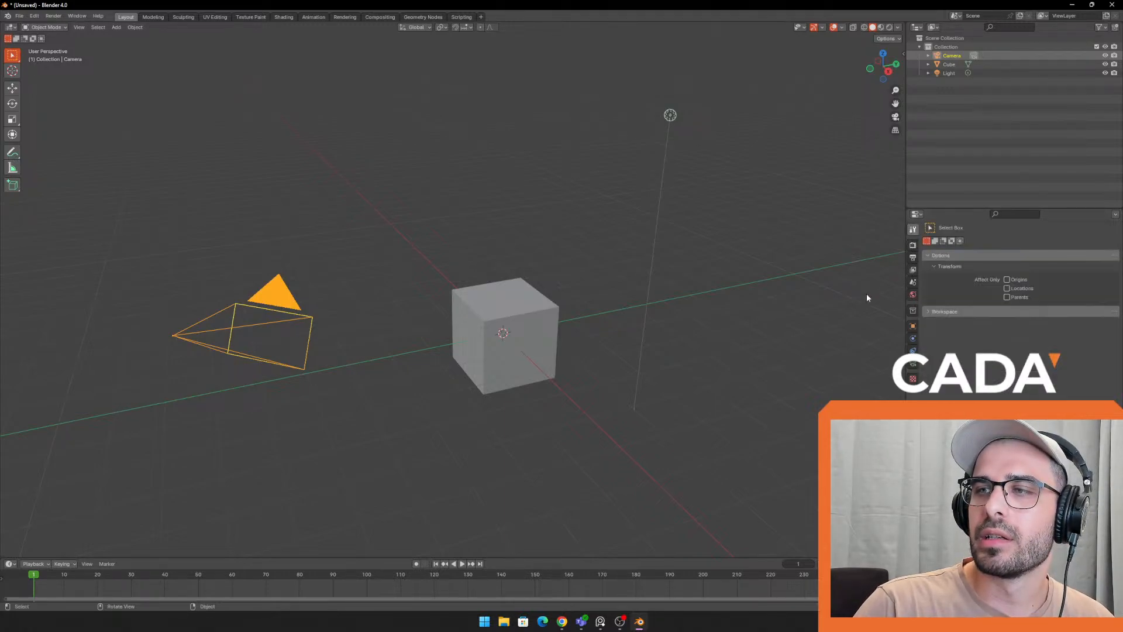
middle_drag(640, 280, 630, 267)
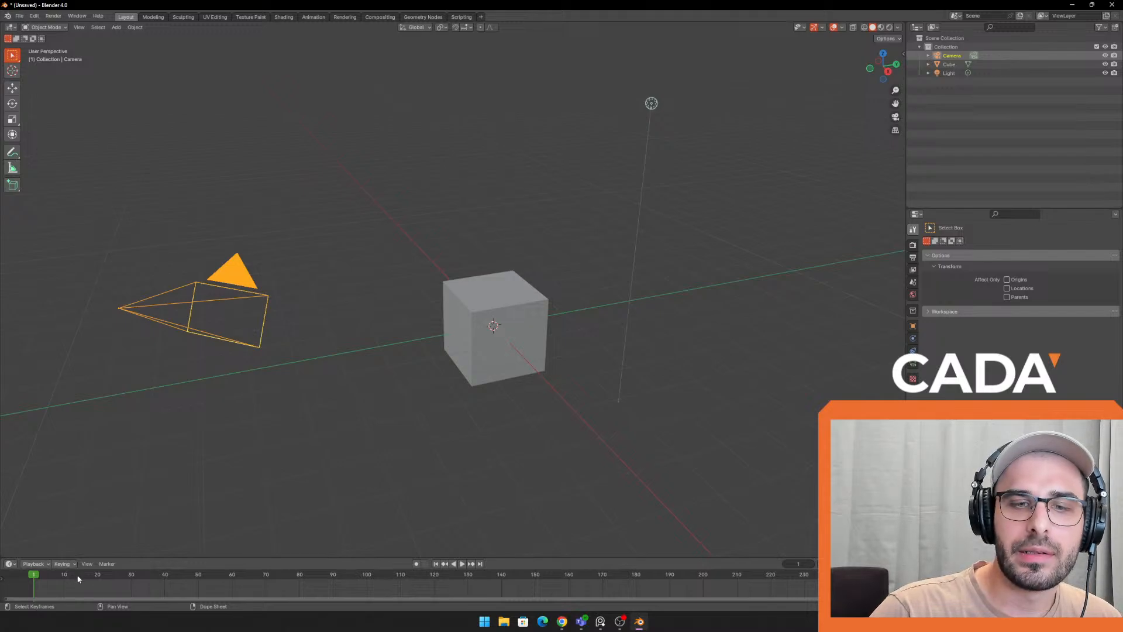
Play the timeline briefly from frame 0, stop playback and return the playhead to frame 0
drag(53, 576, 29, 576)
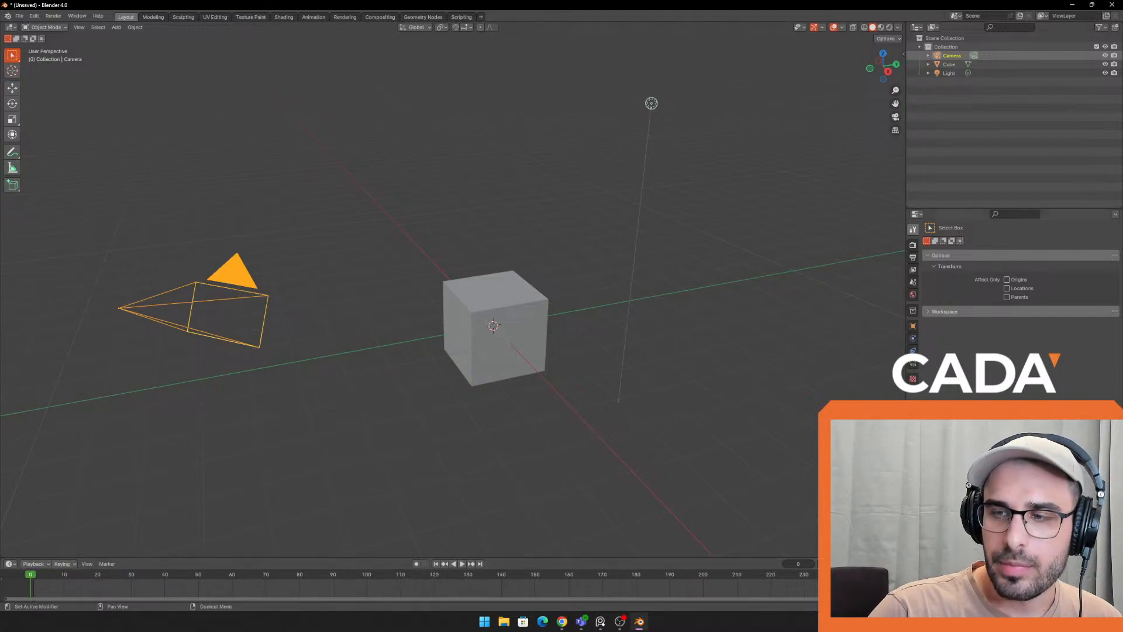
click(462, 564)
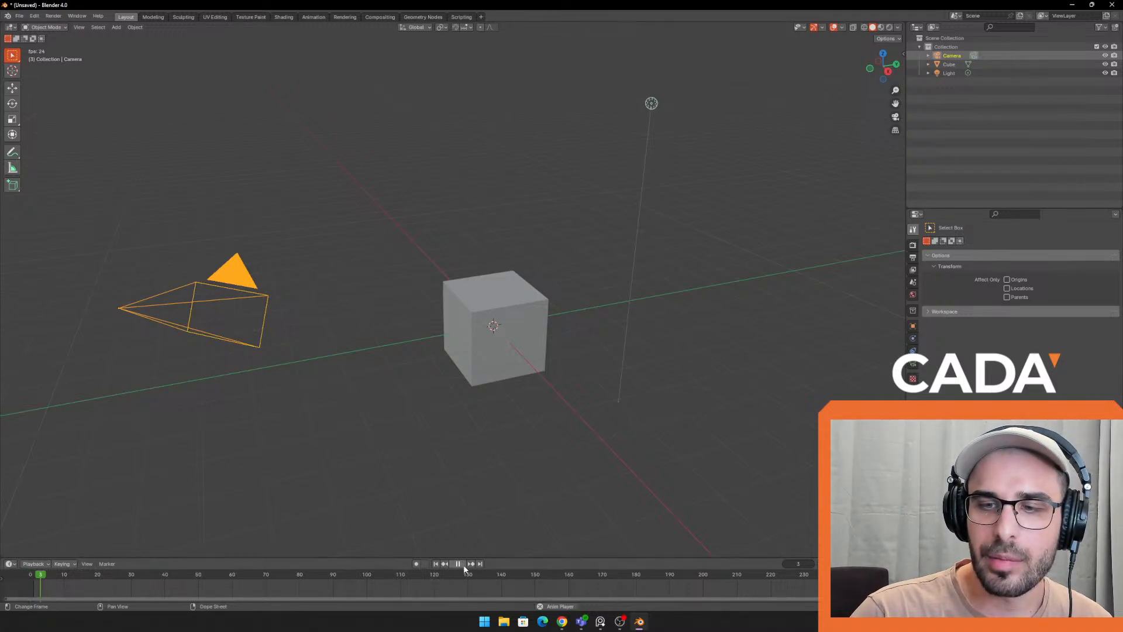
click(460, 564)
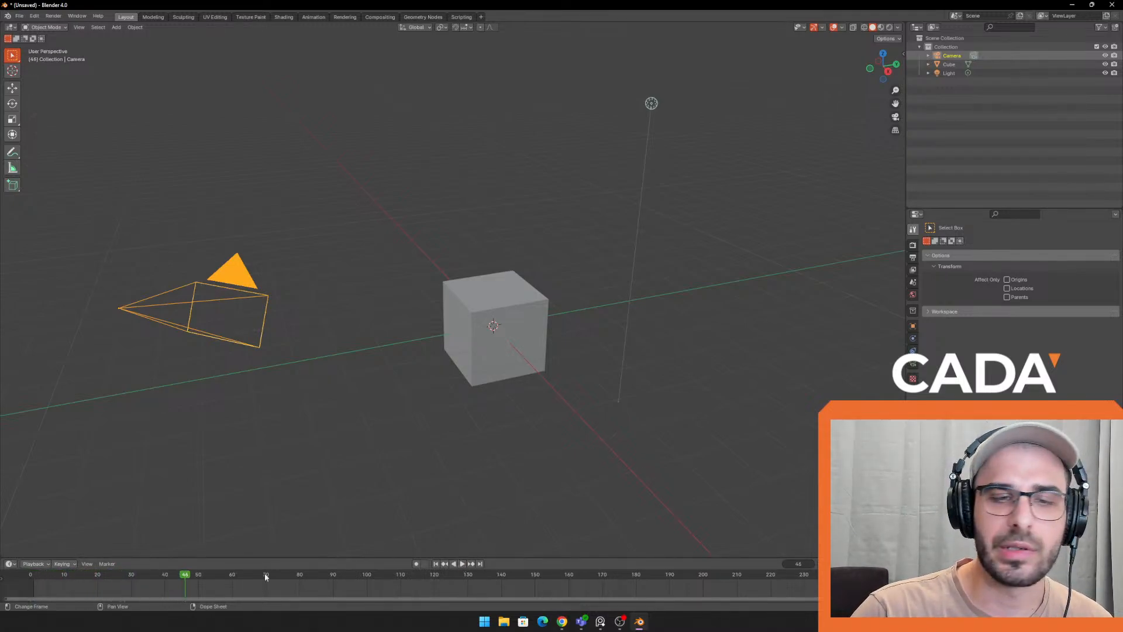
drag(181, 578, 29, 578)
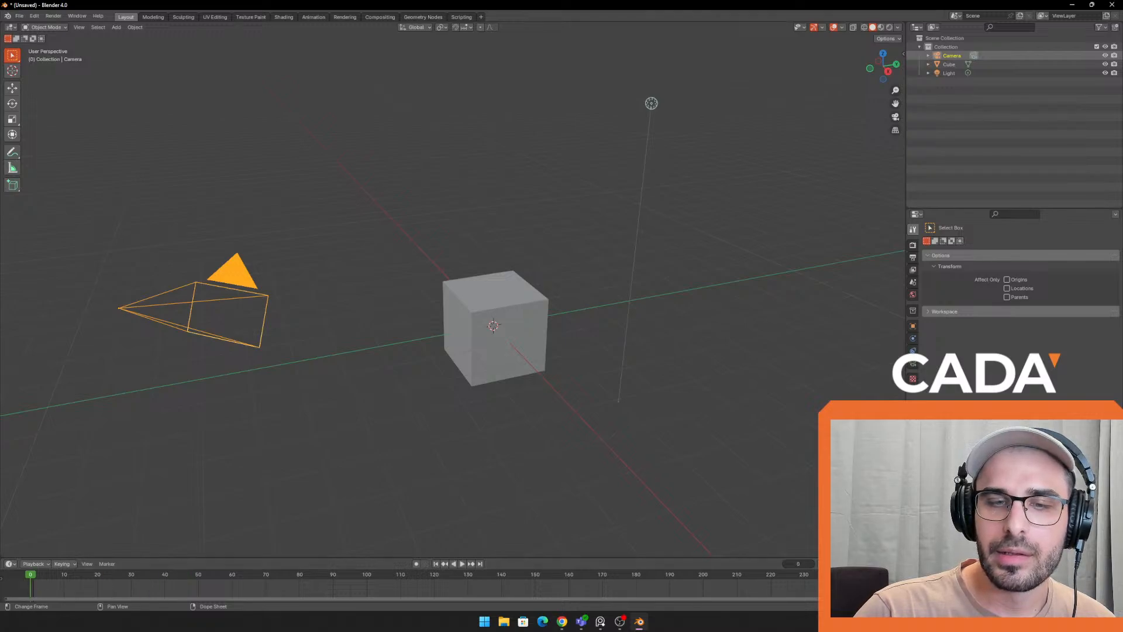
Collapse the Transform section of the tool options and clear the camera's selection in the viewport
click(1059, 268)
click(810, 257)
mouse_move(786, 275)
middle_down()
mouse_move(775, 295)
mouse_move(749, 298)
mouse_move(772, 273)
middle_up()
middle_drag(595, 247, 554, 228)
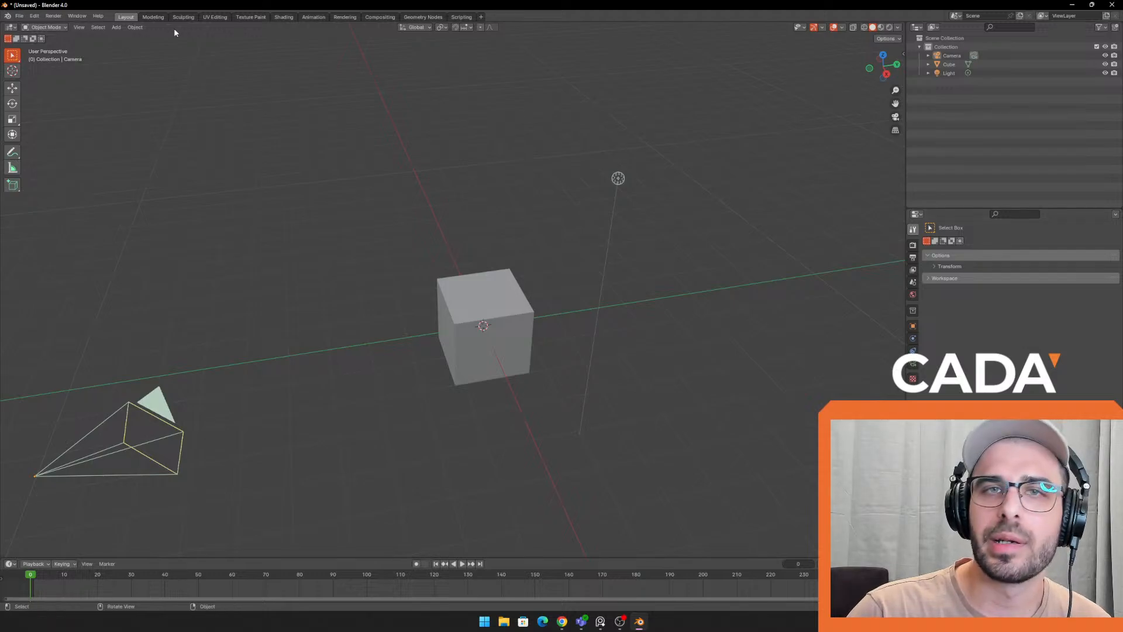
Look through the Modeling and Sculpting workspaces, and return to the Layout workspace to select the cube
click(153, 17)
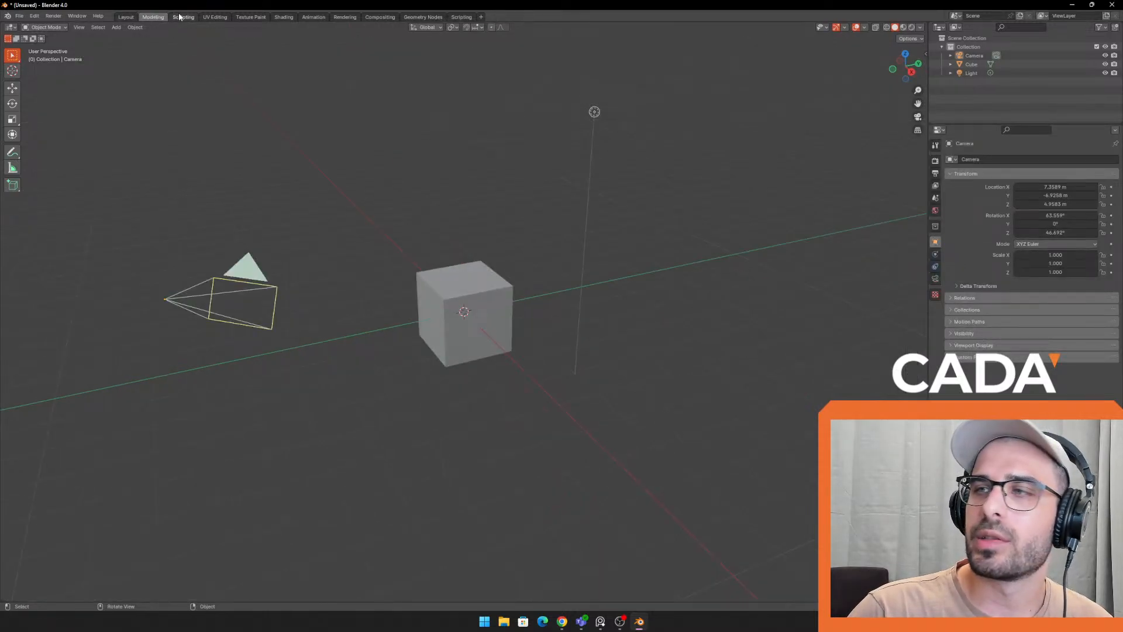
click(180, 17)
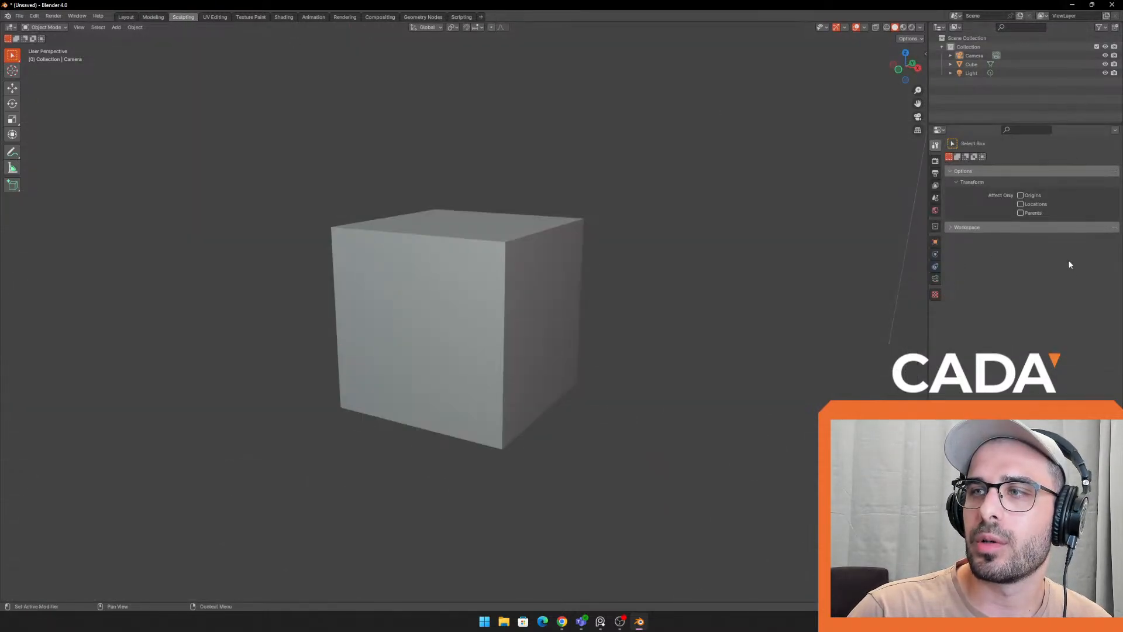
click(151, 17)
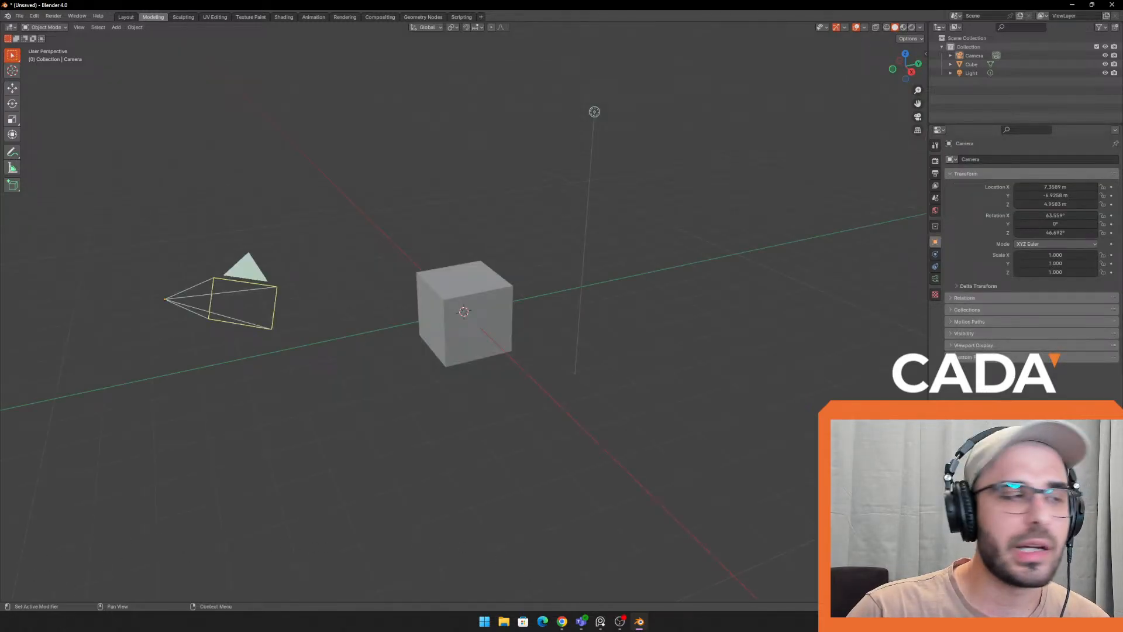
click(183, 17)
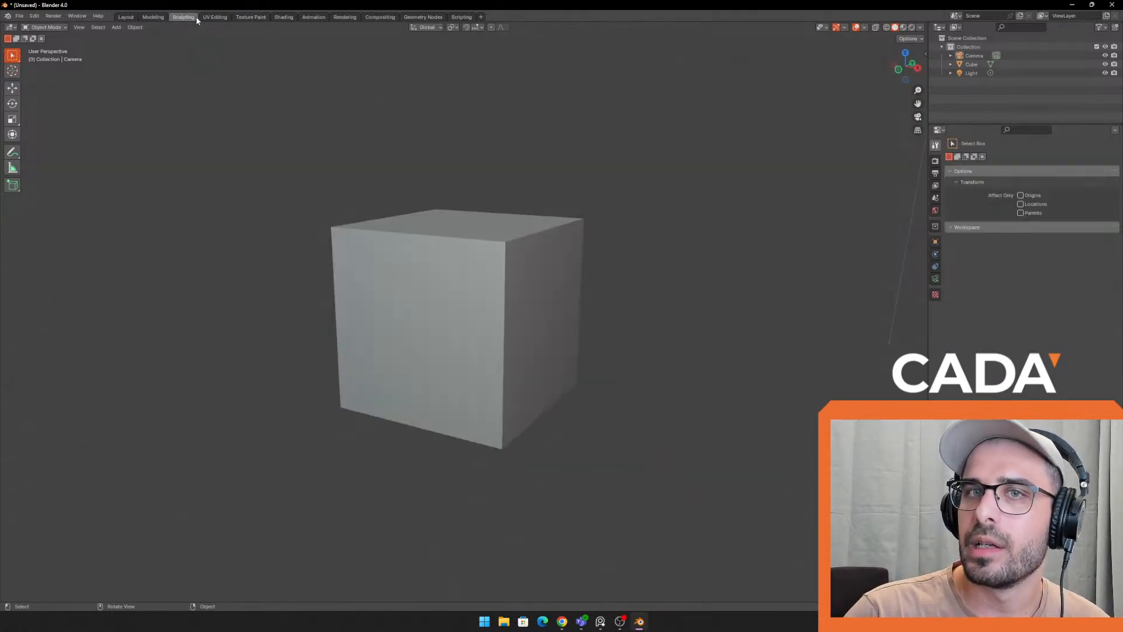
click(125, 17)
middle_drag(649, 374, 613, 315)
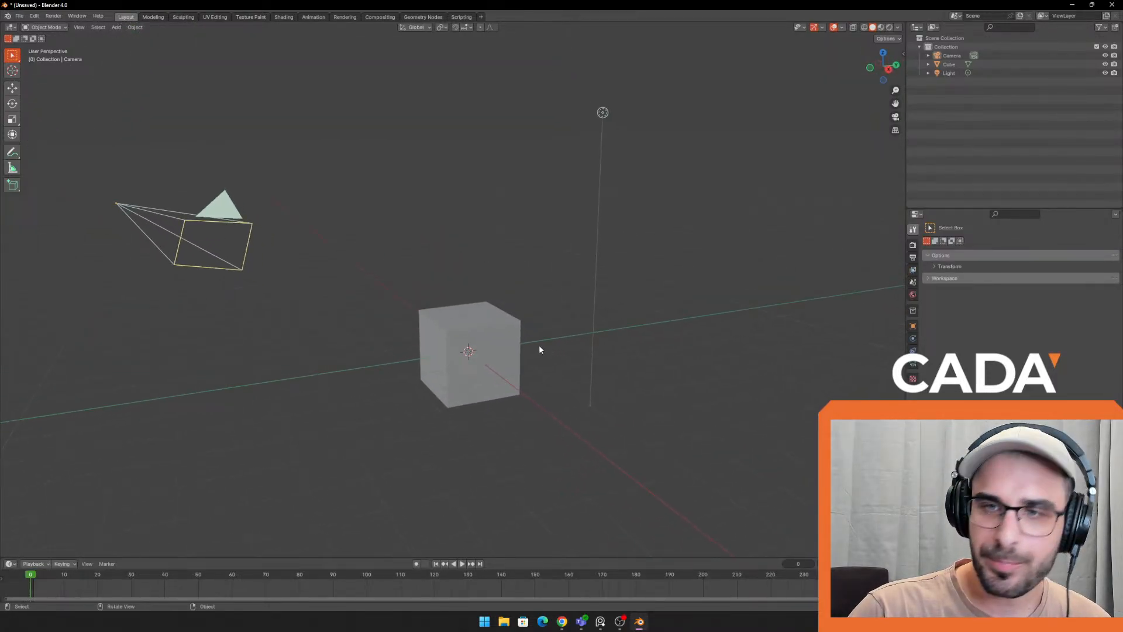
click(517, 377)
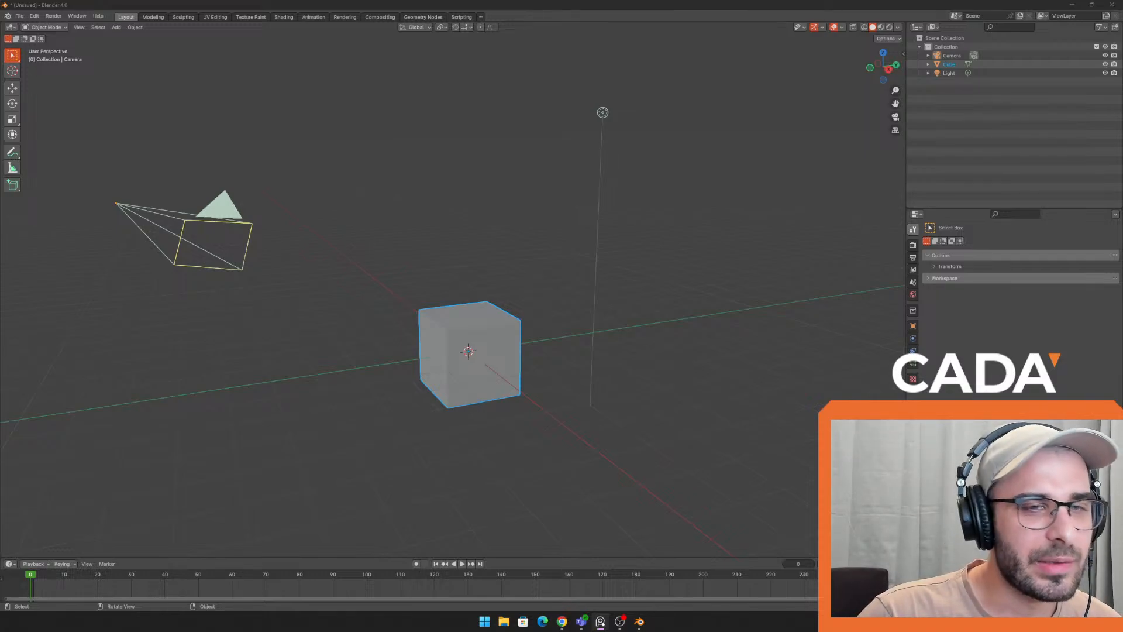
Bring the torii gate reference image board over the viewport and enlarge its window in width and height
drag(0, 275, 227, 394)
scroll(289, 346, down, 2)
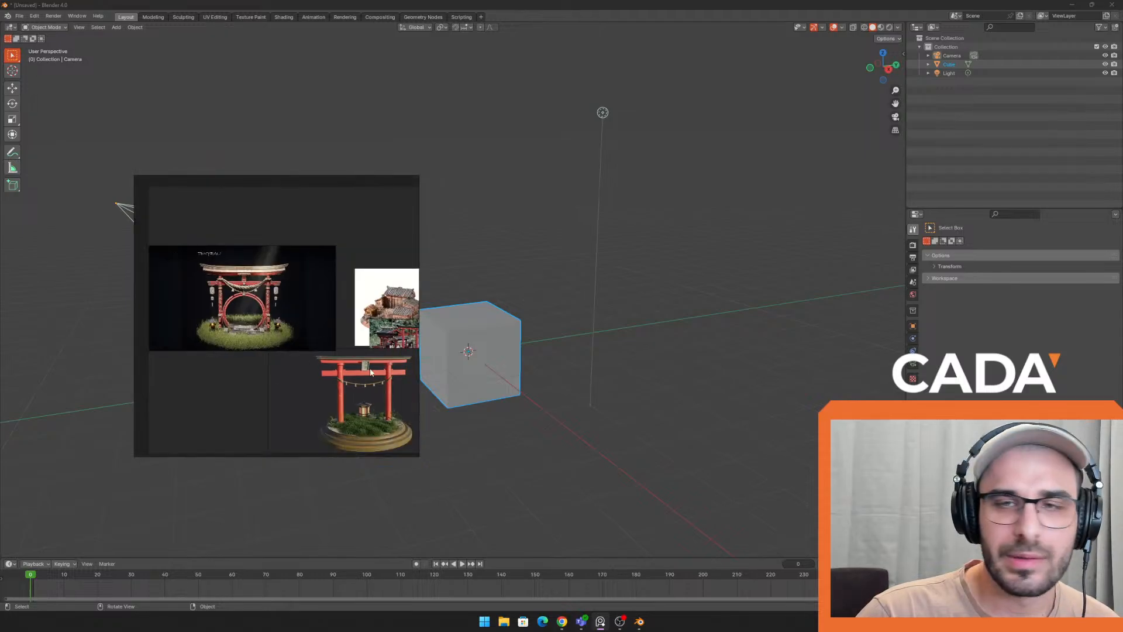
scroll(359, 361, up, 2)
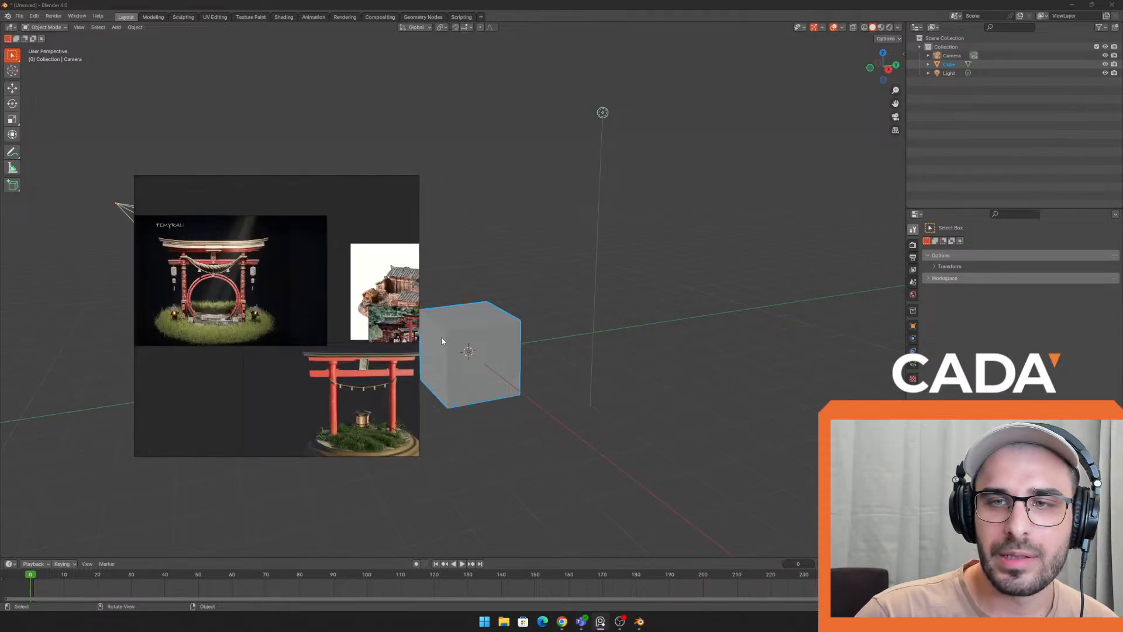
click(366, 351)
click(342, 284)
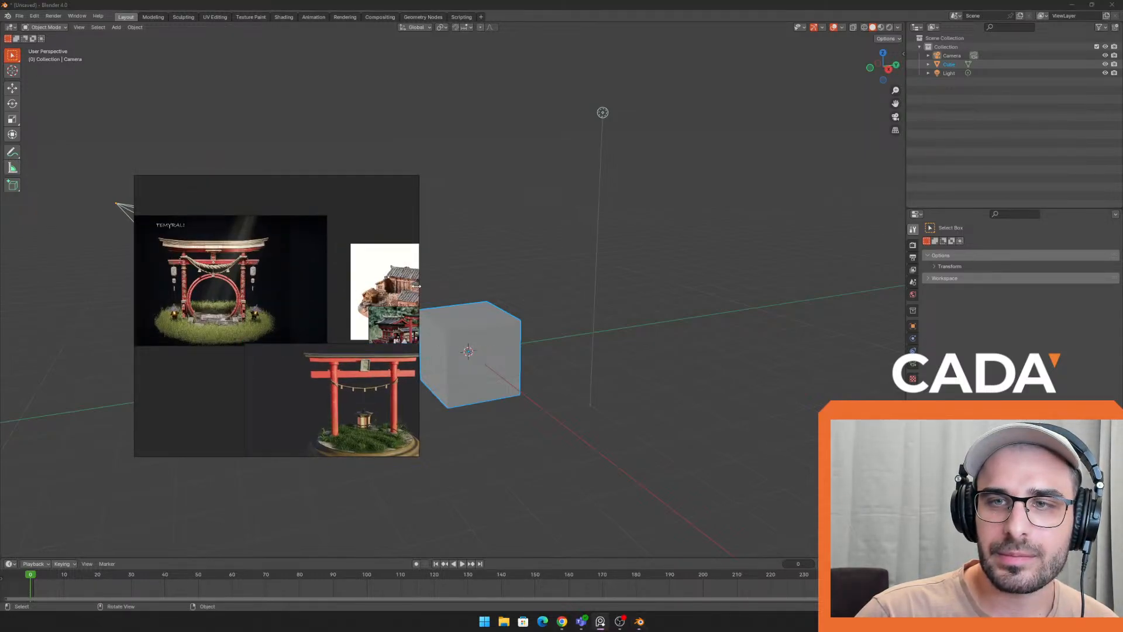
drag(419, 288, 515, 284)
drag(483, 456, 483, 509)
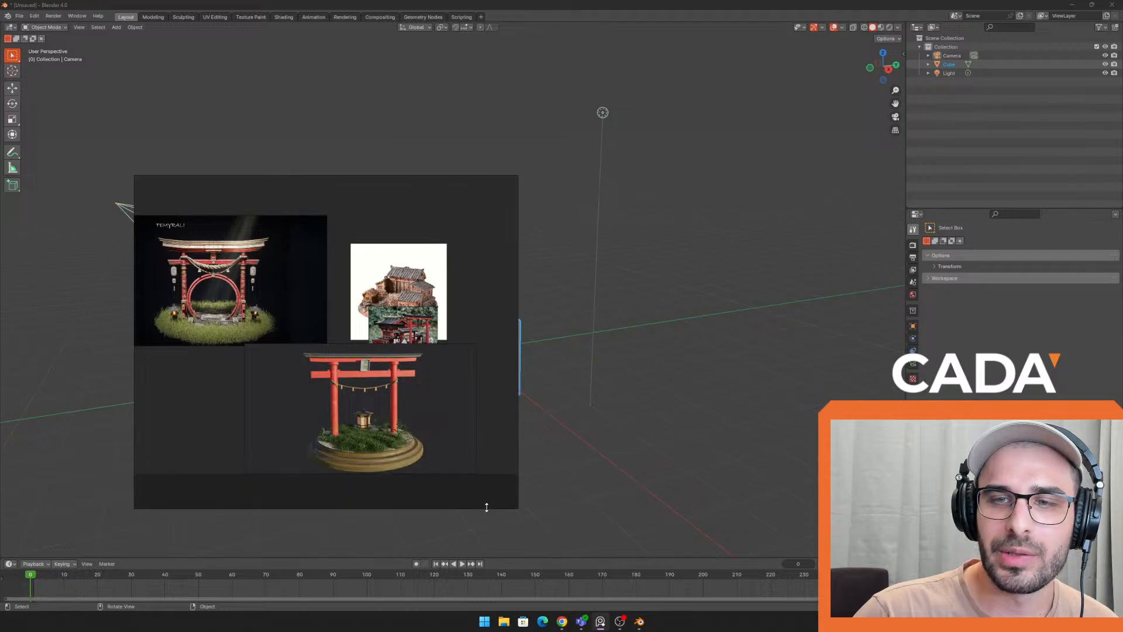
Move the small shrine photo out from under the house picture to the empty space below the round-framed gate image
scroll(483, 463, up, 1)
mouse_move(477, 423)
middle_down()
mouse_move(508, 457)
mouse_move(456, 426)
middle_up()
scroll(434, 329, up, 1)
drag(434, 329, 170, 426)
scroll(257, 425, down, 1)
middle_drag(261, 425, 321, 396)
mouse_move(264, 397)
mouse_down()
mouse_move(234, 435)
mouse_move(311, 359)
mouse_move(252, 403)
mouse_up()
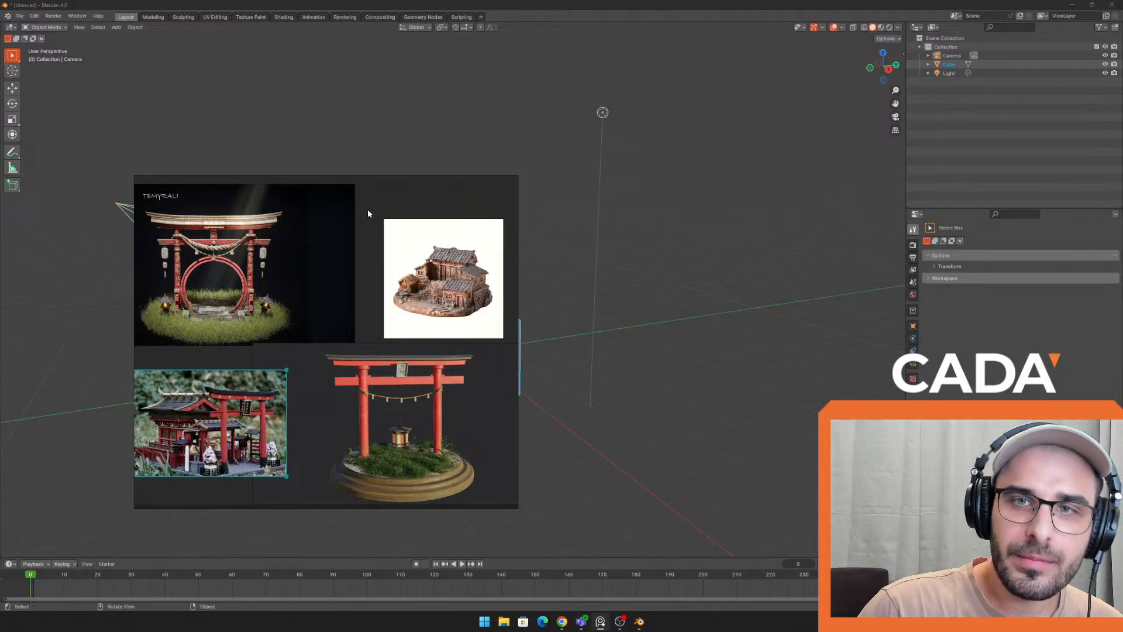
Move the reference board off the Blender window and clear the cube's selection
right_drag(367, 208, 0, 282)
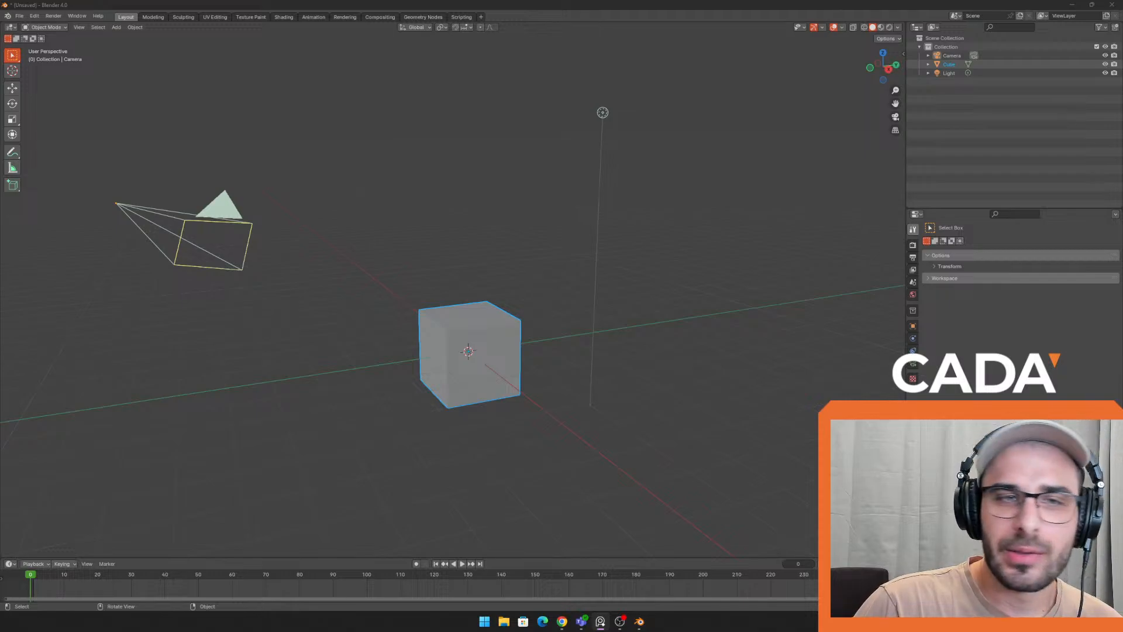
middle_drag(569, 247, 562, 286)
click(543, 295)
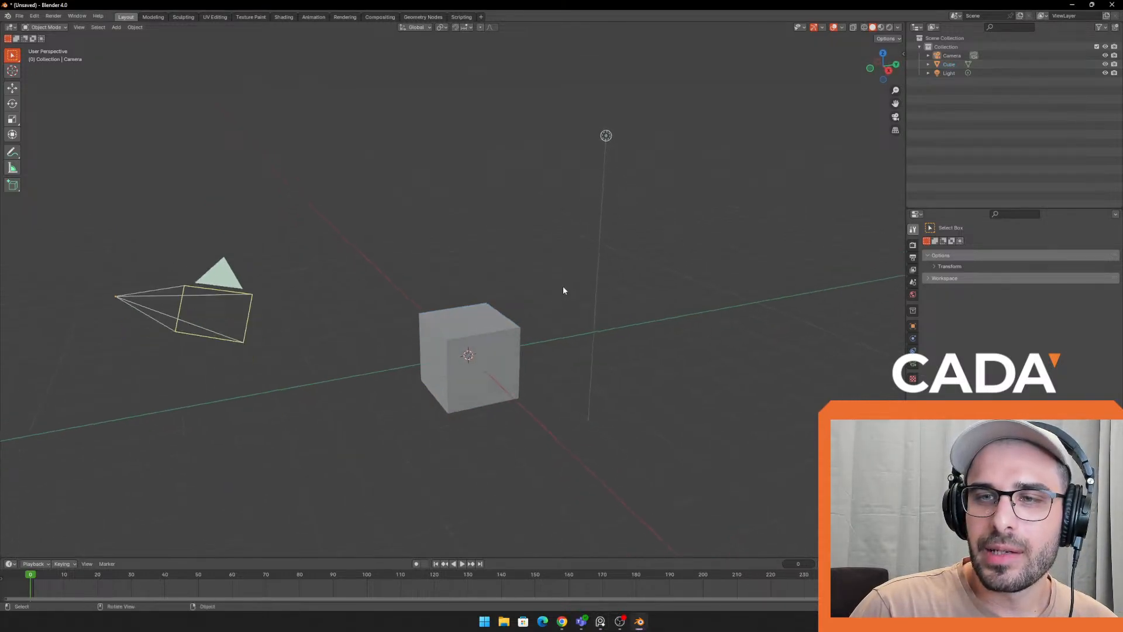
middle_drag(457, 236, 449, 230)
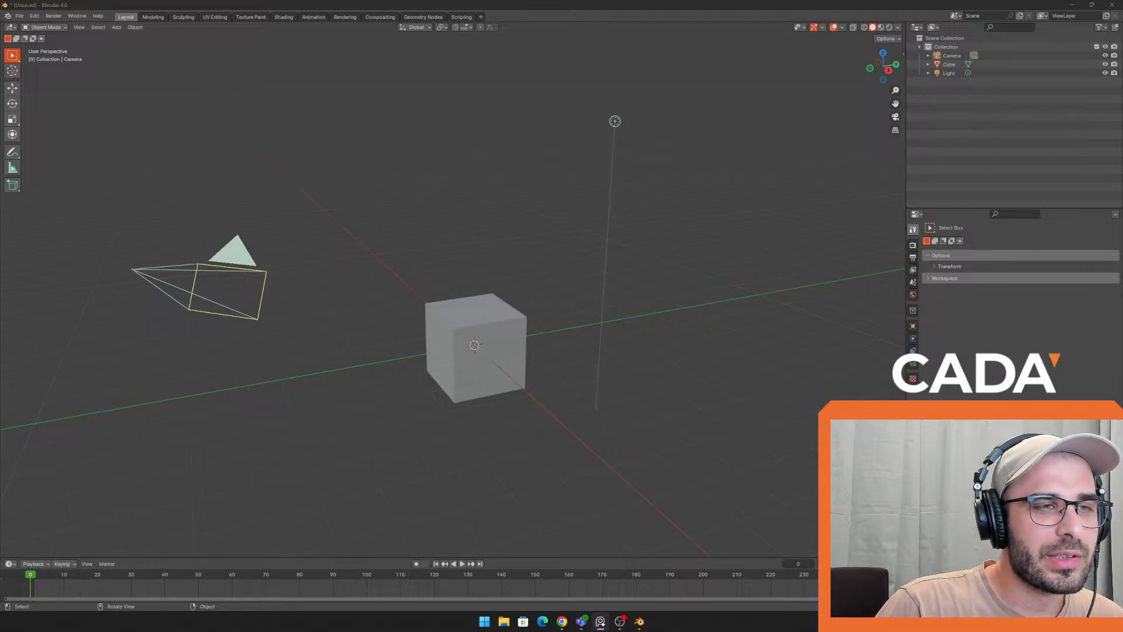
Bring the reference board back over the viewport, and reposition and enlarge the house picture beside the round-framed gate image
right_drag(1122, 188, 276, 180)
scroll(256, 322, down, 2)
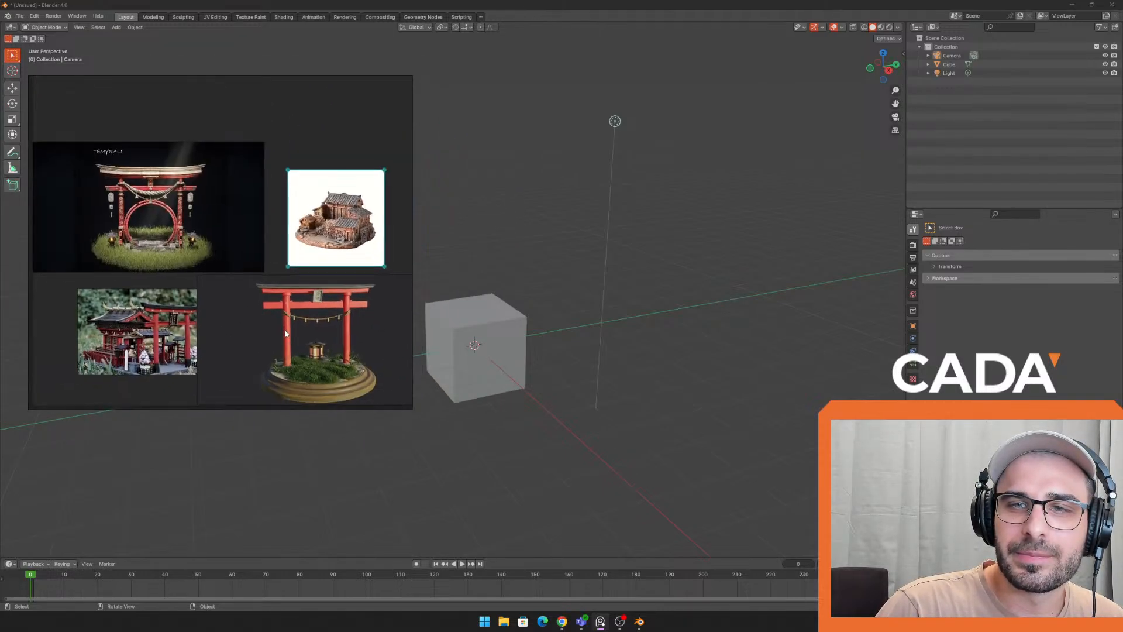
middle_drag(279, 271, 289, 242)
scroll(281, 242, up, 2)
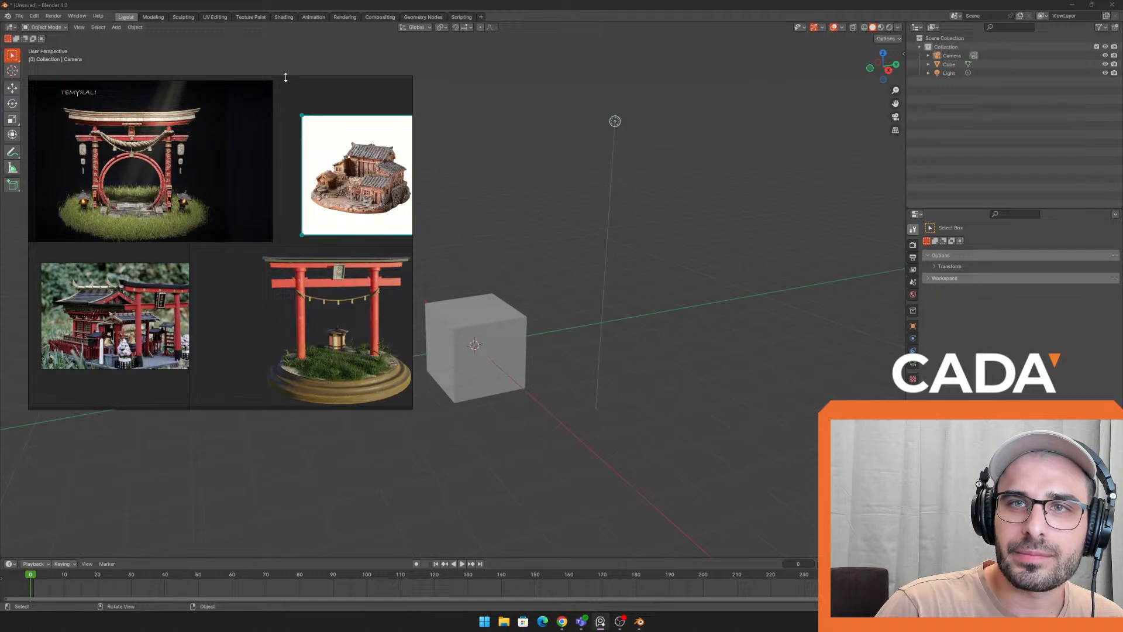
drag(285, 77, 286, 81)
drag(355, 181, 324, 192)
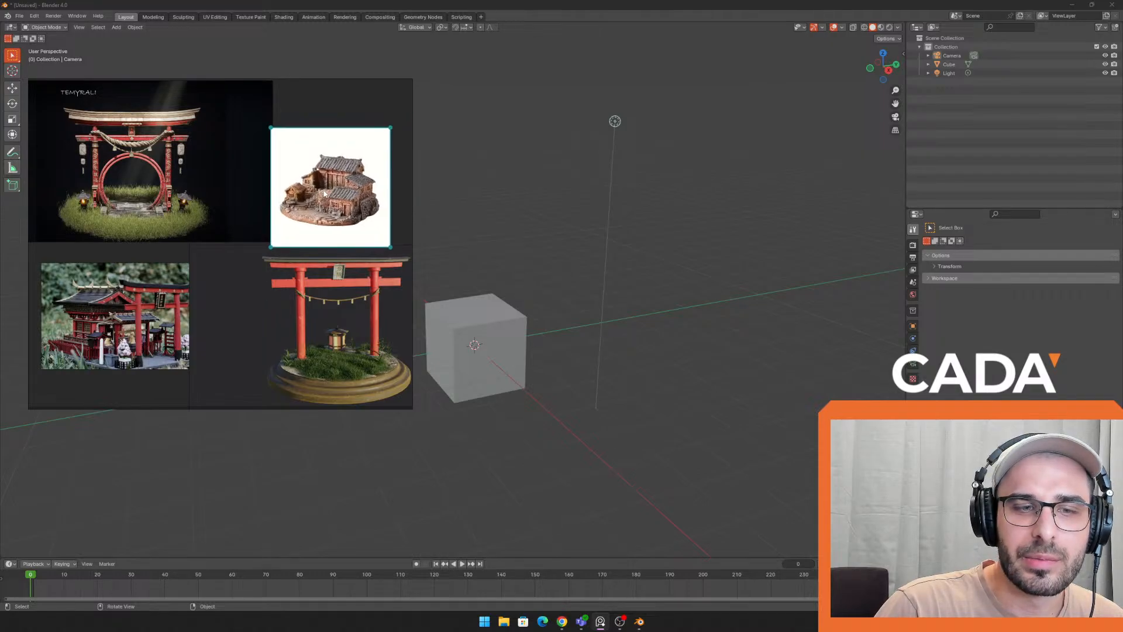
drag(390, 128, 427, 73)
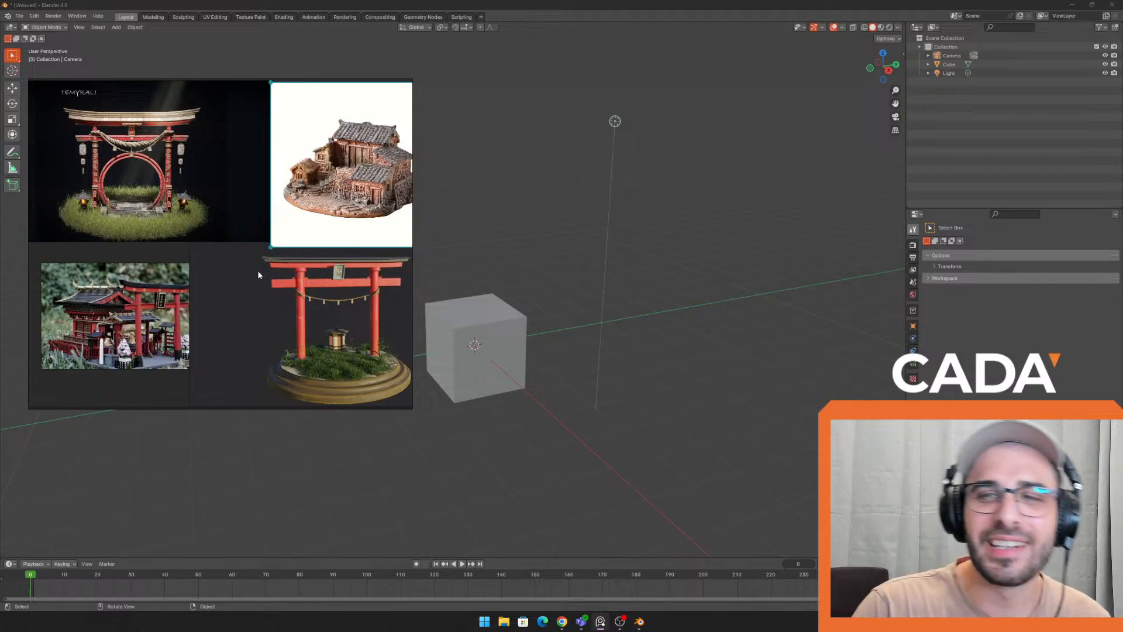
Inspect the torii gate with the lantern up close, and shift the reference board partly off the viewport's edge
middle_drag(366, 334, 339, 336)
scroll(328, 331, up, 5)
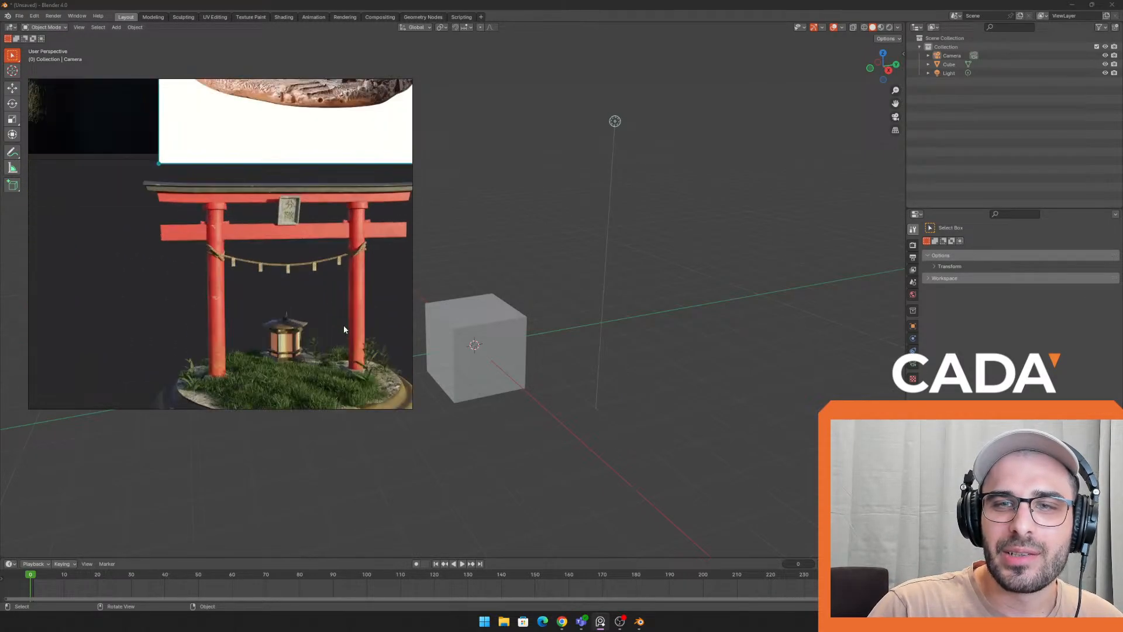
scroll(295, 251, down, 2)
middle_drag(320, 248, 245, 289)
right_drag(342, 234, 287, 343)
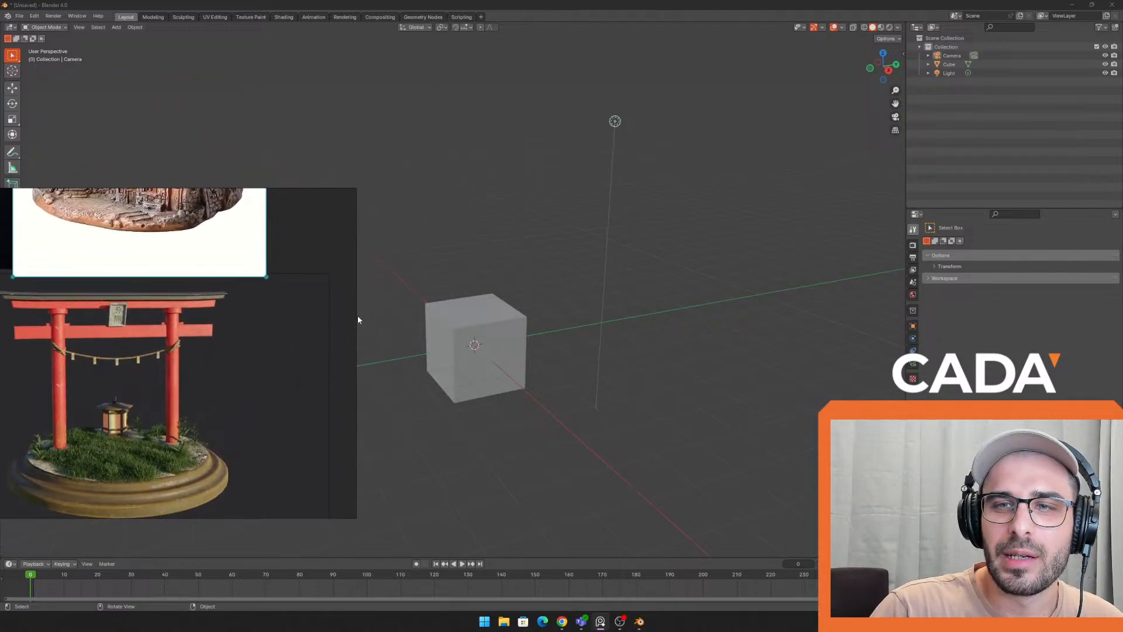
Crop the reference board to just the torii gate with the lantern and place it in the viewport's lower-left corner
drag(356, 318, 253, 305)
right_drag(241, 356, 259, 355)
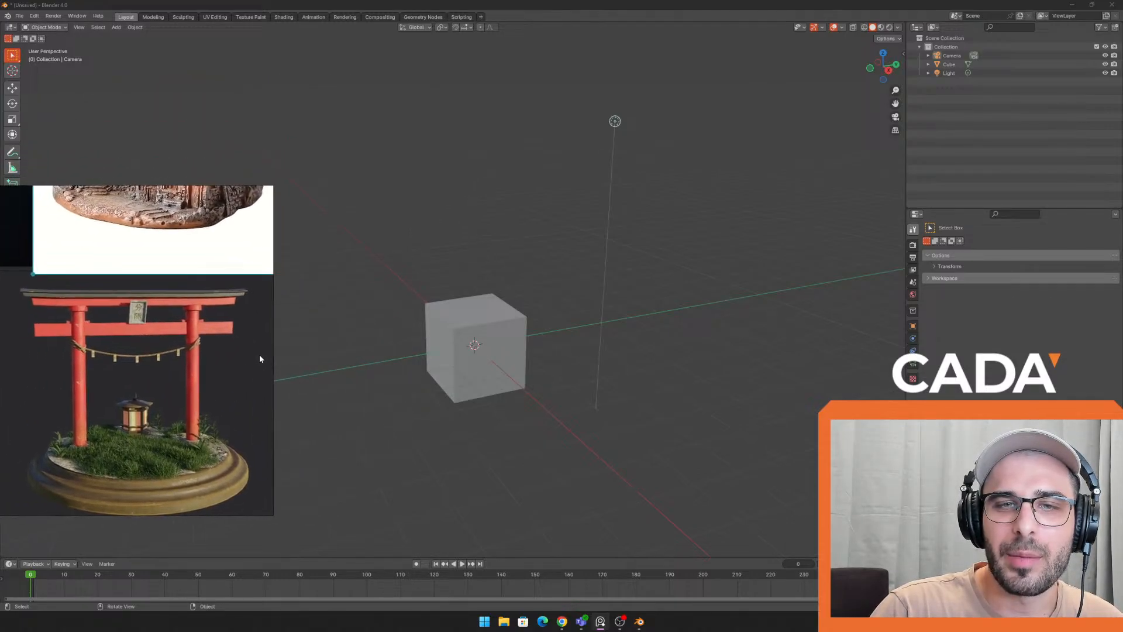
drag(194, 185, 195, 284)
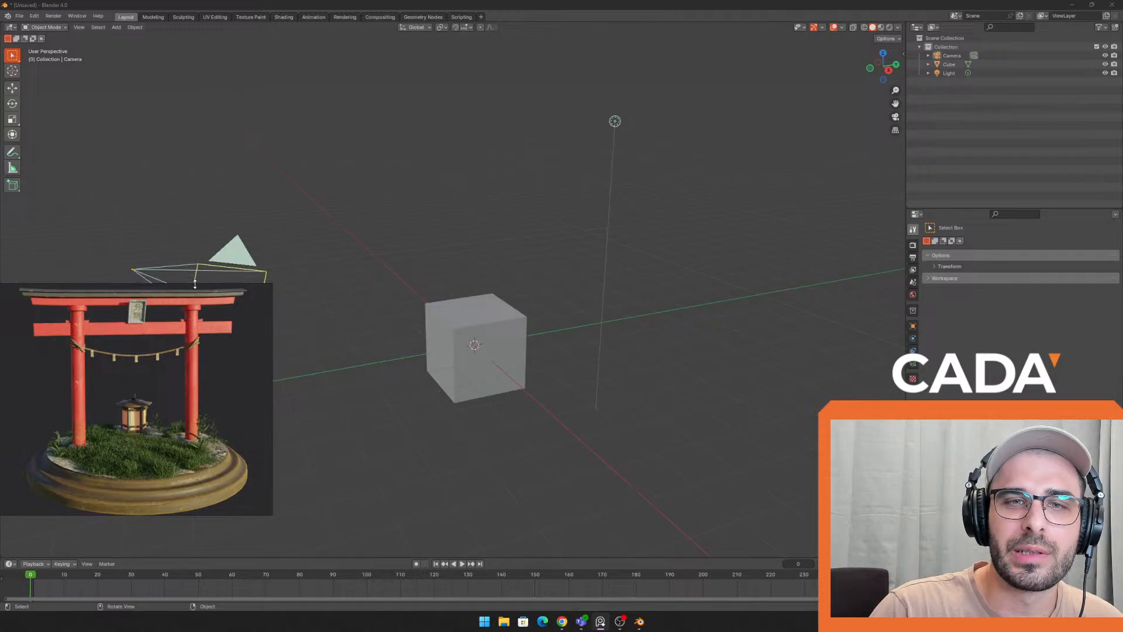
right_drag(197, 374, 205, 366)
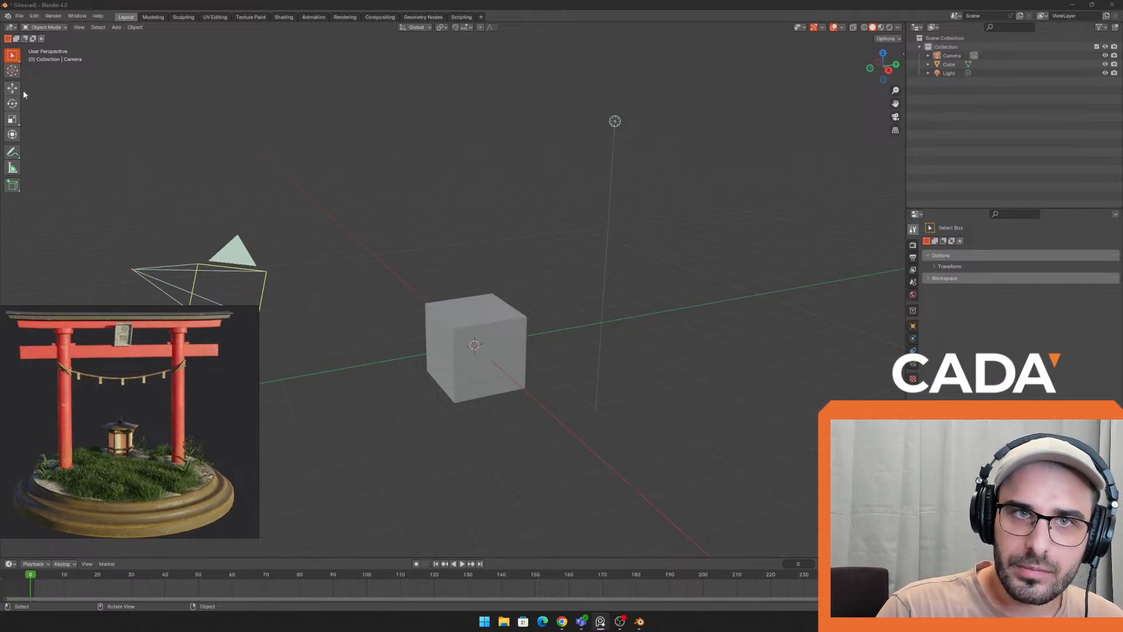
Hide and restore the viewport toolbar, and widen it until the tool names are shown
key(t)
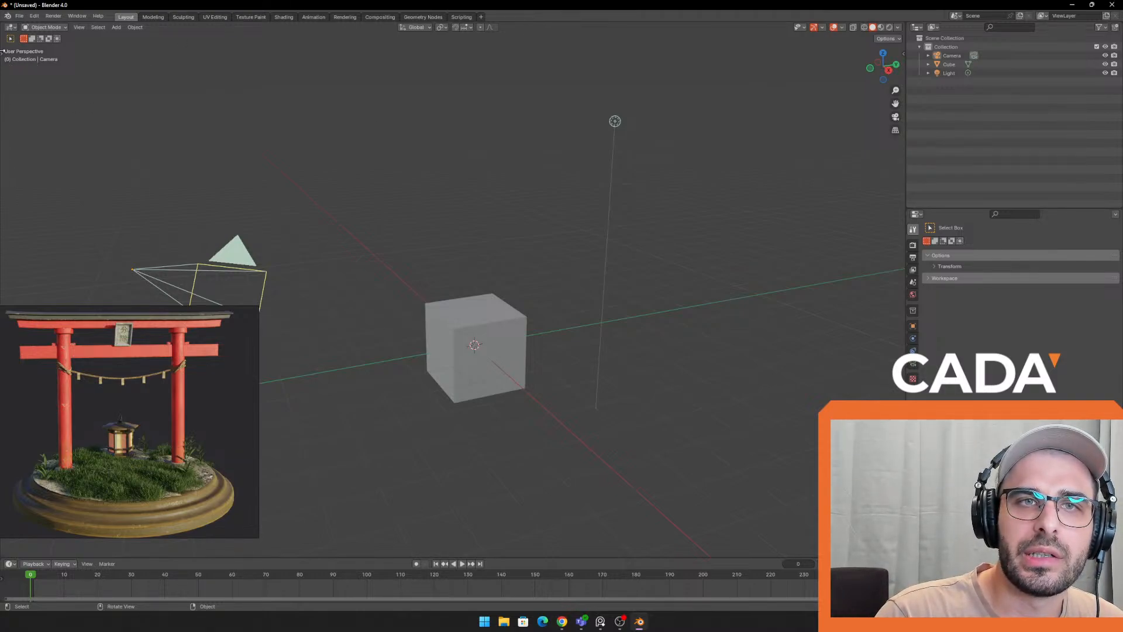
drag(2, 51, 21, 73)
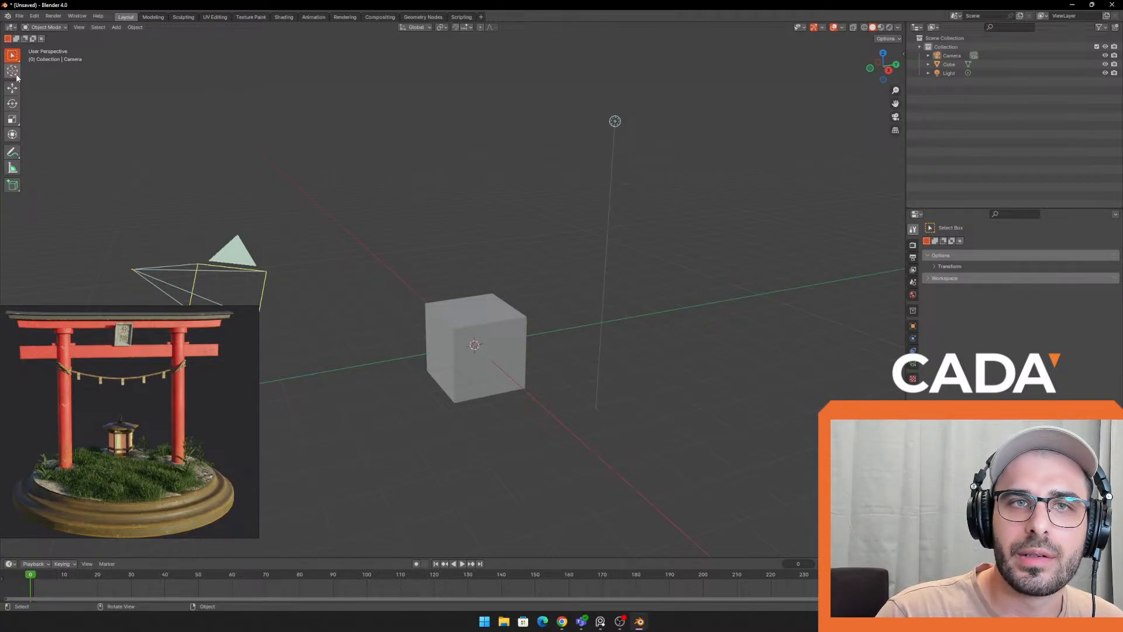
drag(22, 76, 63, 76)
Practise selecting and deselecting the cube, leaving it selected in a closer view
click(456, 321)
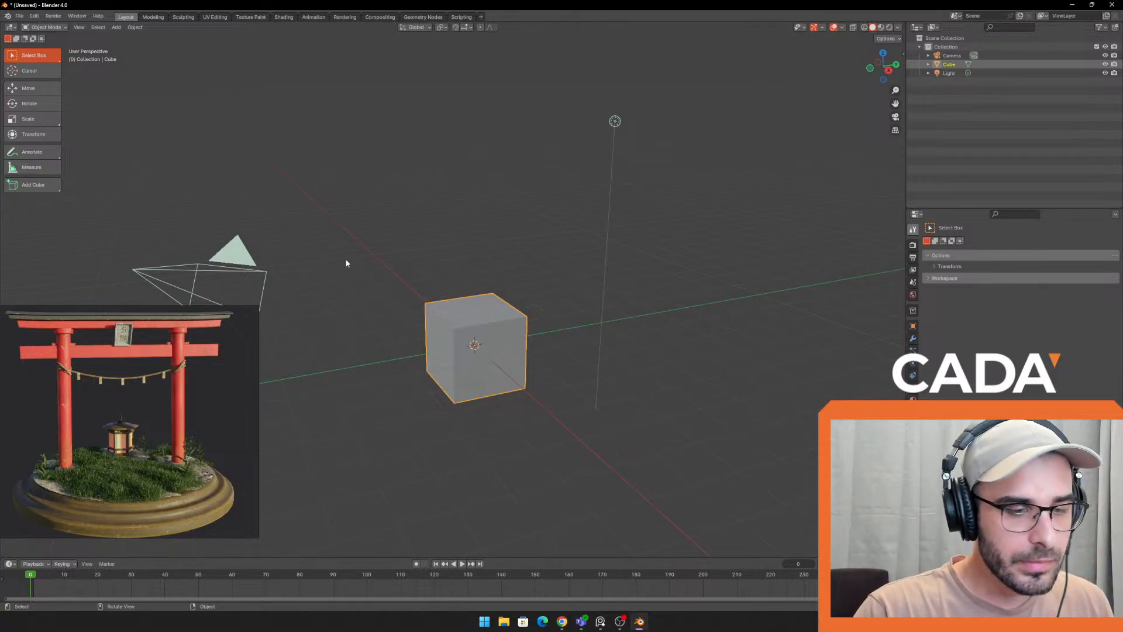
click(540, 370)
click(511, 339)
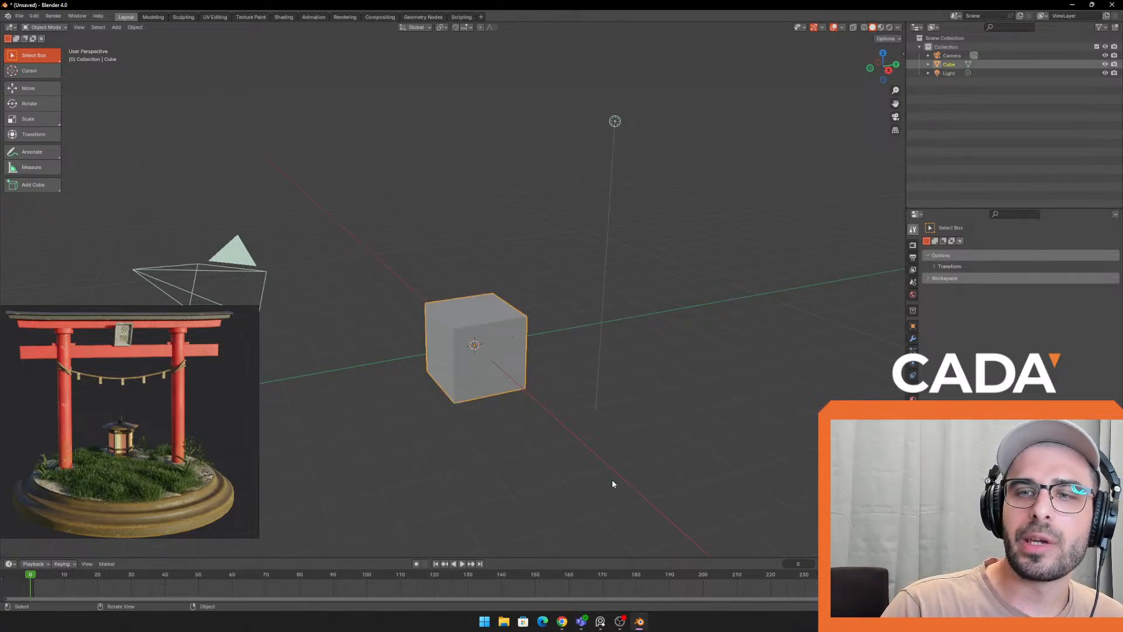
middle_drag(629, 399, 647, 343)
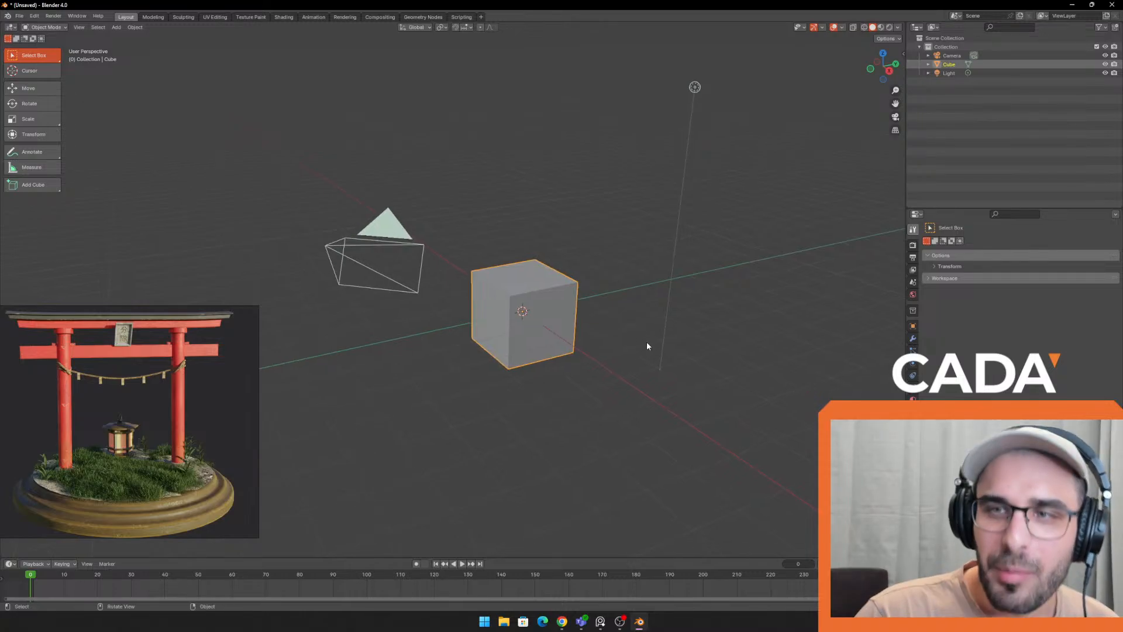
click(647, 344)
click(530, 303)
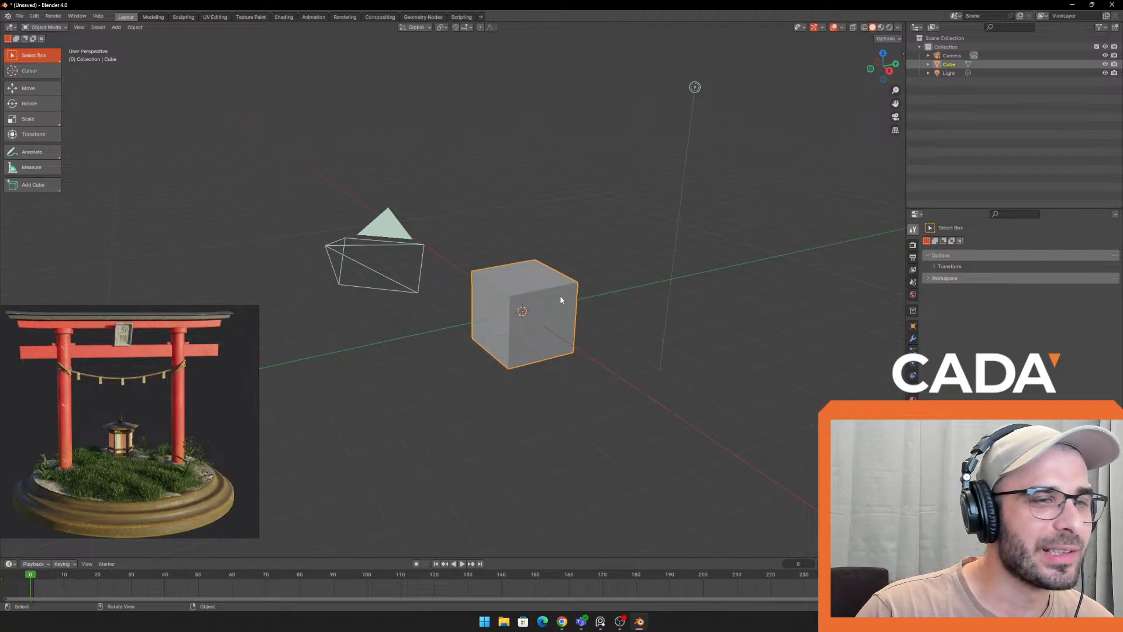
middle_drag(568, 327, 528, 310)
scroll(565, 336, up, 1)
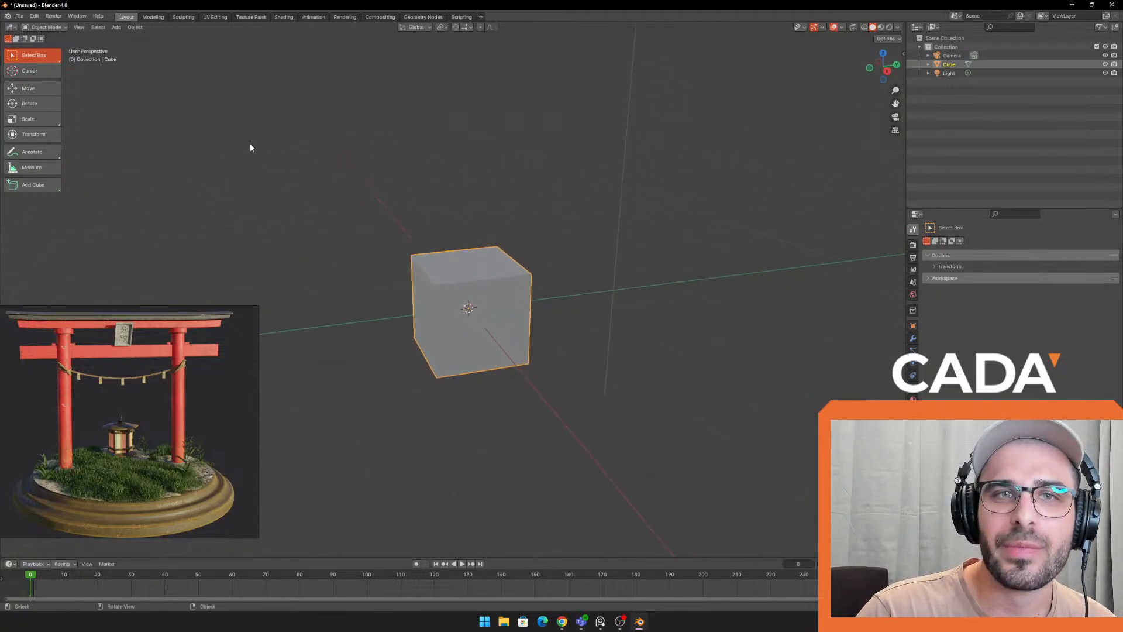
Raise the cube along the Z axis twice with the Move tool, undoing each move
click(30, 88)
middle_drag(461, 253, 469, 300)
drag(469, 300, 456, 181)
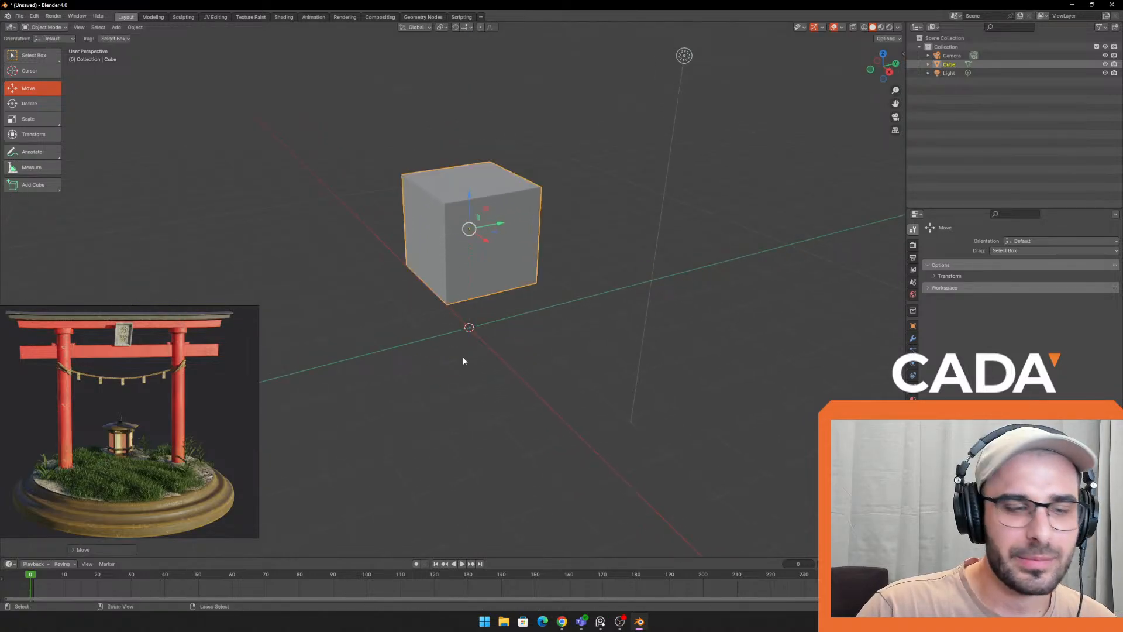
key(ctrl+z)
drag(470, 298, 457, 210)
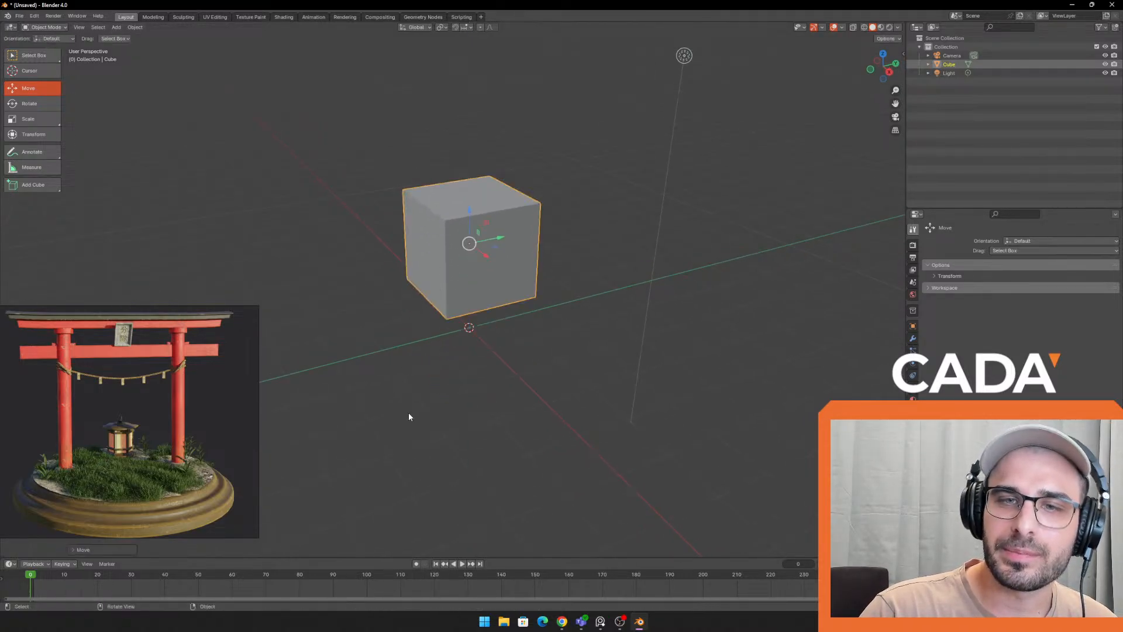
key(ctrl+z)
Try moving the cube along the Y axis and freely in the view plane with the Move gizmo, undoing each move
middle_drag(591, 381, 571, 391)
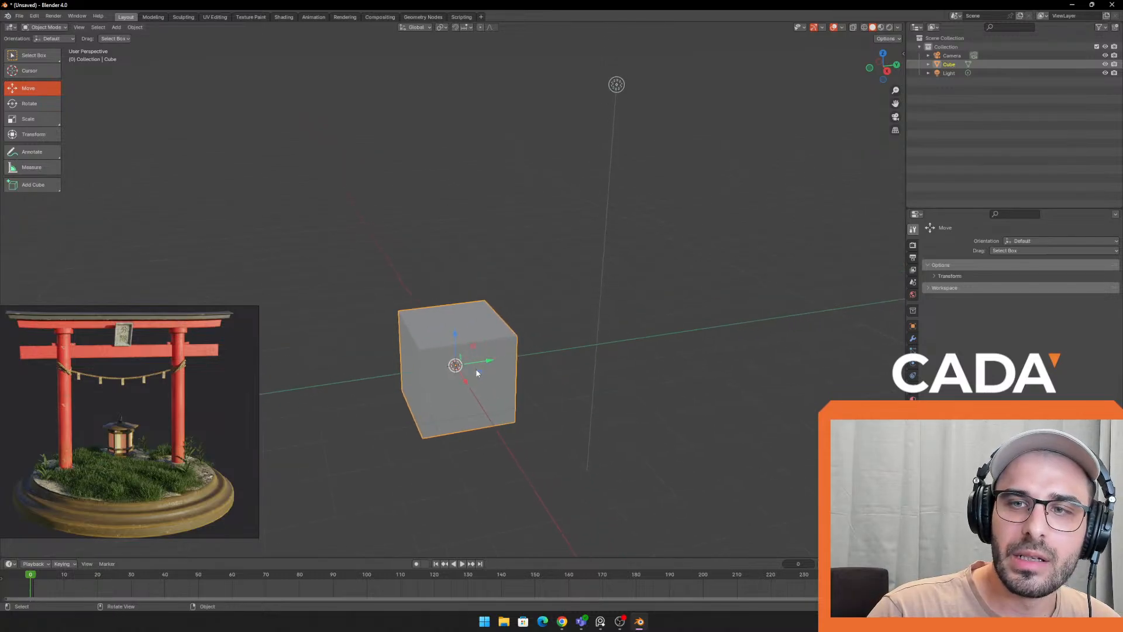
drag(481, 362, 550, 350)
key(ctrl+z)
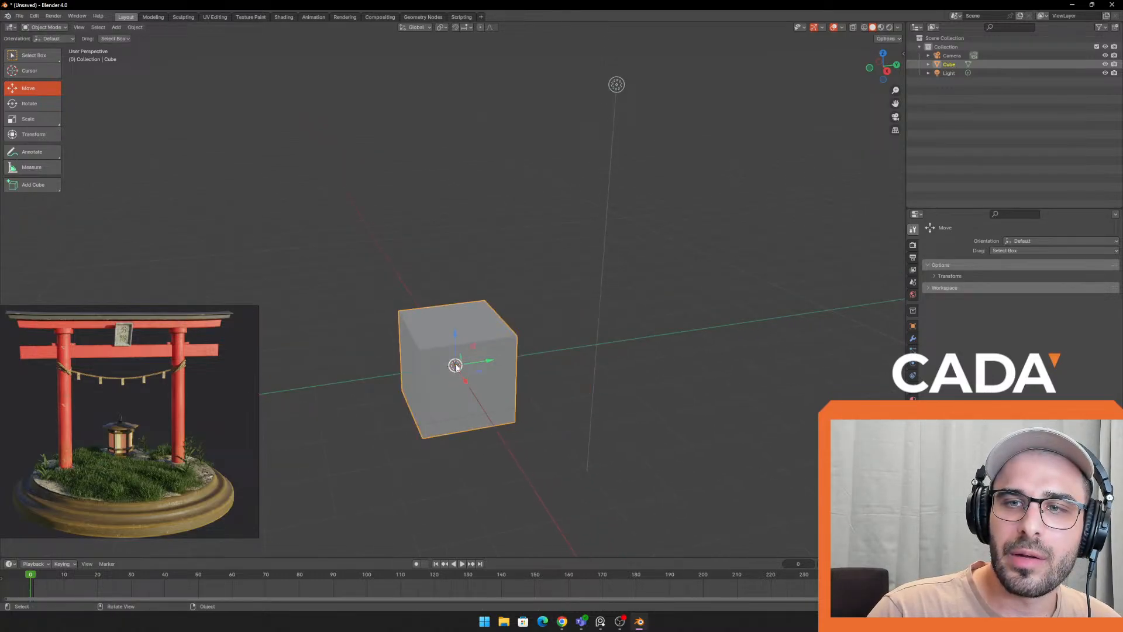
drag(455, 365, 428, 274)
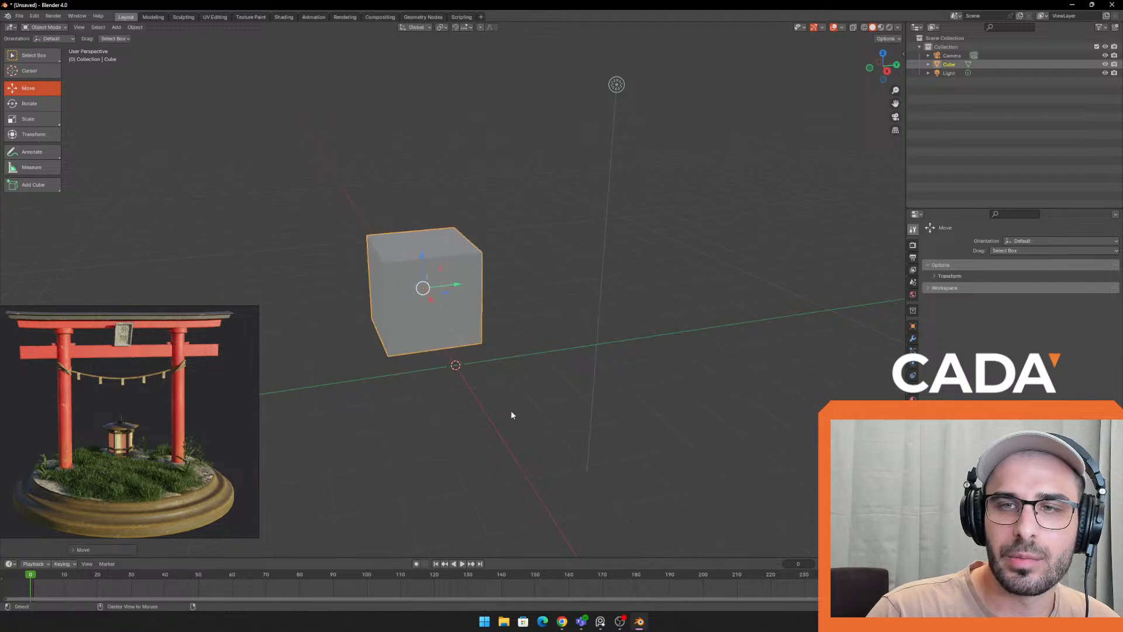
key(ctrl+z)
drag(491, 361, 534, 355)
key(ctrl+z)
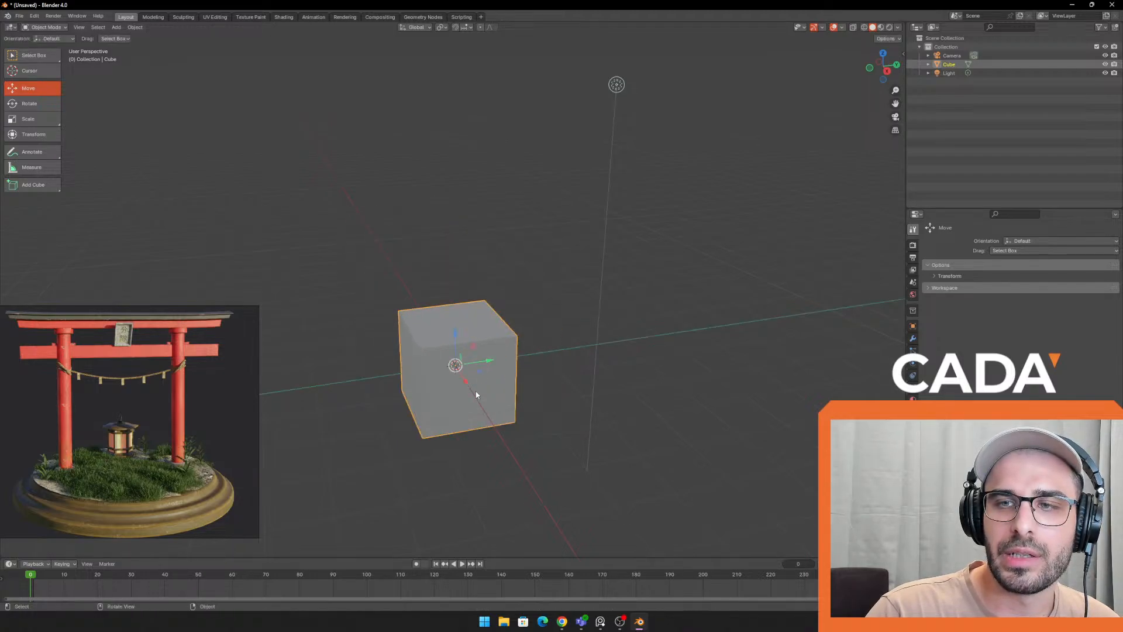
Move the cube along X, Z and Y and freely with the gizmo, undoing every move
drag(465, 383, 495, 430)
key(ctrl+z)
drag(455, 337, 441, 128)
key(ctrl+z)
drag(484, 366, 529, 362)
key(ctrl+z)
drag(455, 365, 433, 352)
key(ctrl+z)
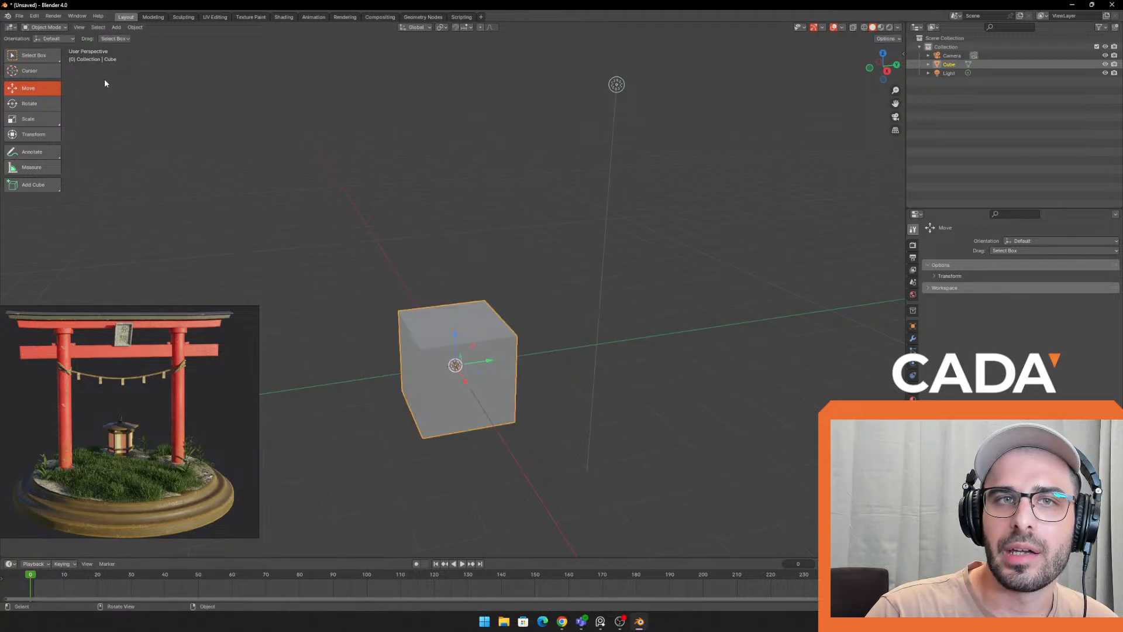
With the Cursor tool active, grab and move the cube freely twice, and clear its location back to the origin
click(35, 55)
click(34, 71)
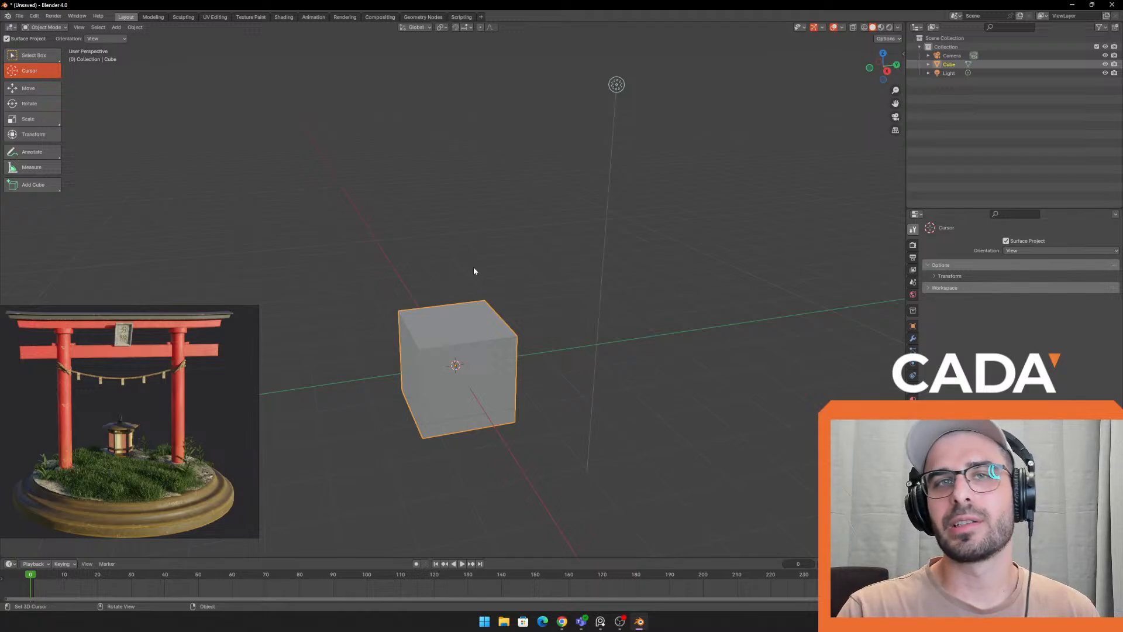
key(g)
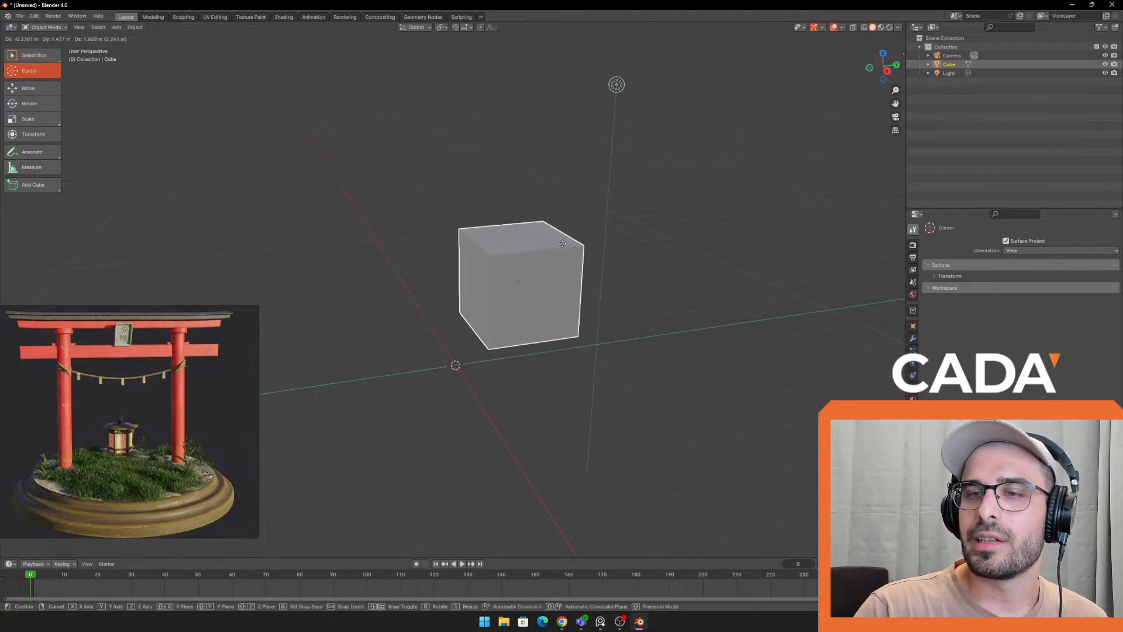
click(483, 369)
key(g)
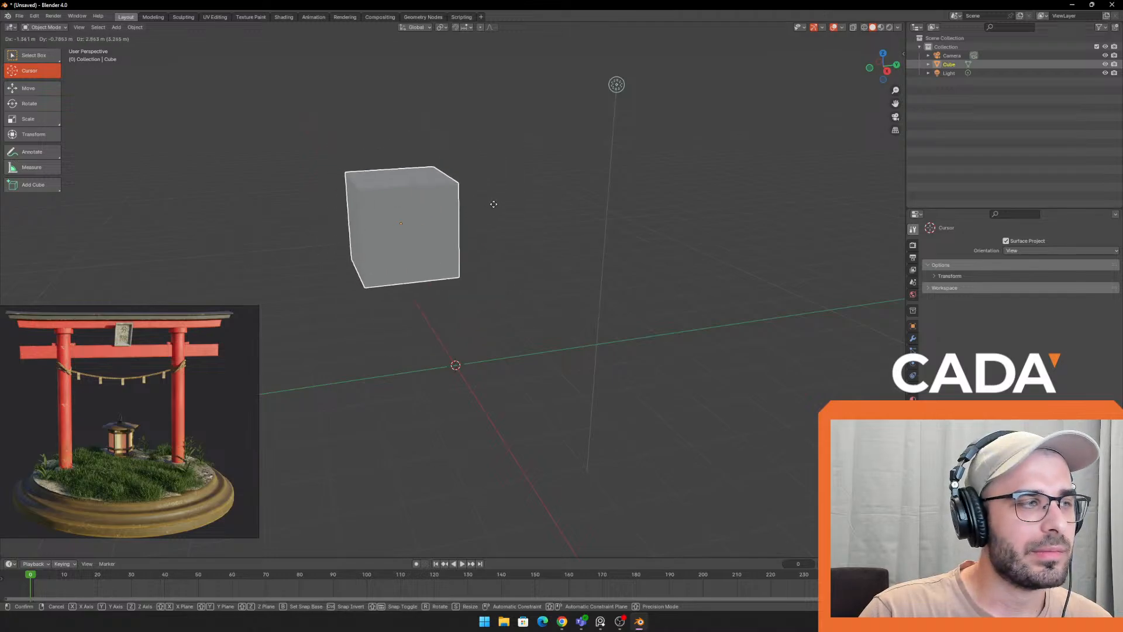
click(547, 280)
key(alt+g)
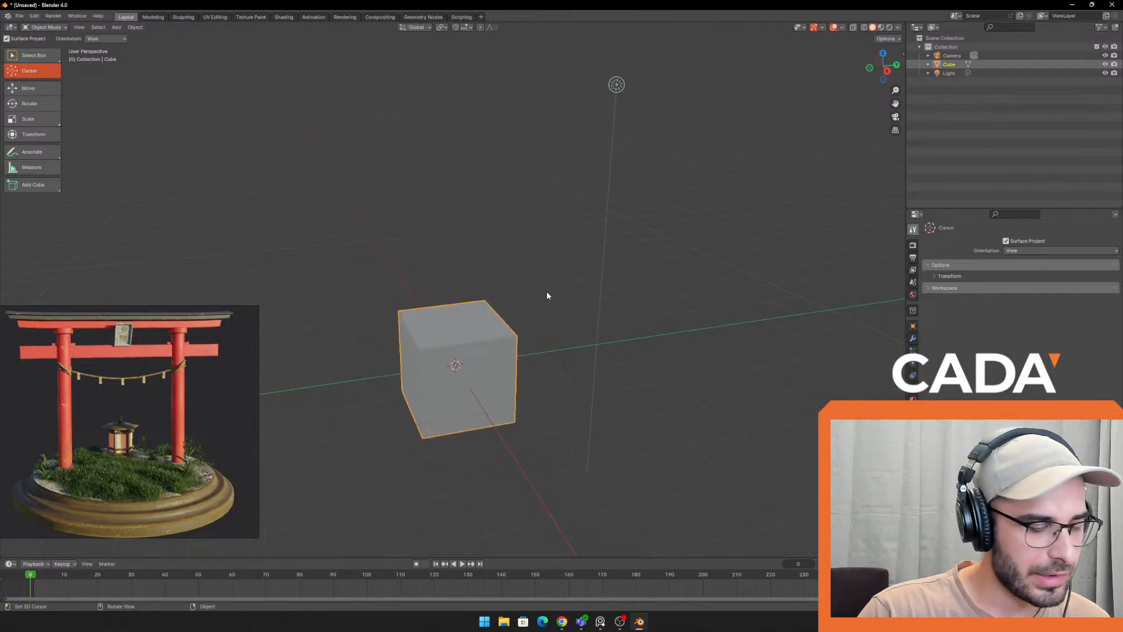
Move the cube backward constrained to the X axis and reset its location
key(g)
key(x)
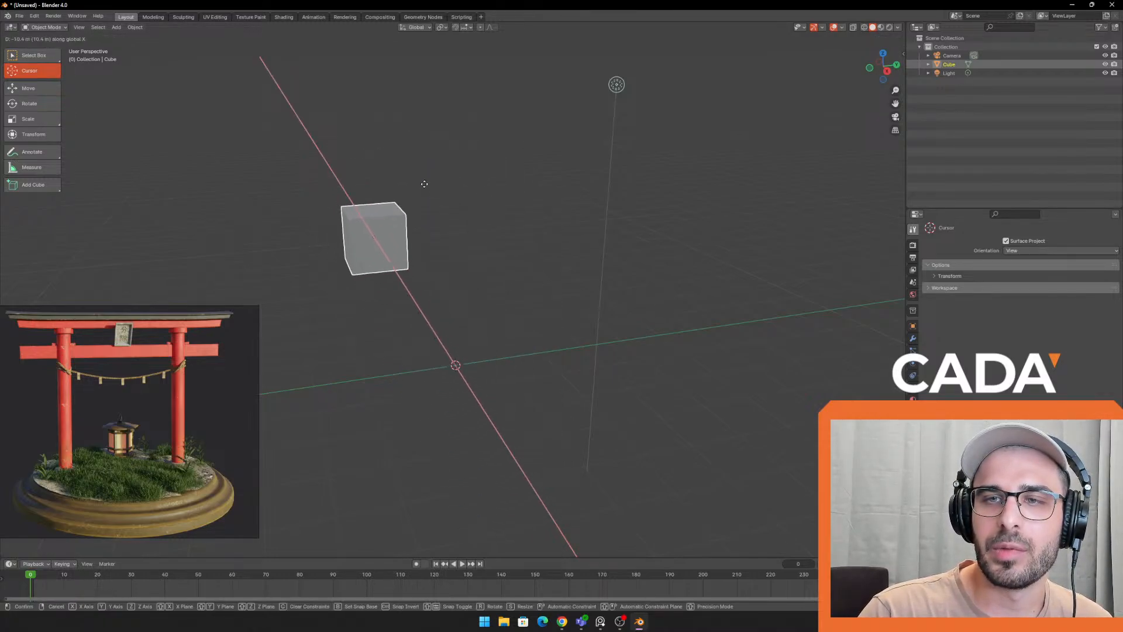
click(431, 194)
middle_drag(469, 288, 497, 299)
key(alt+g)
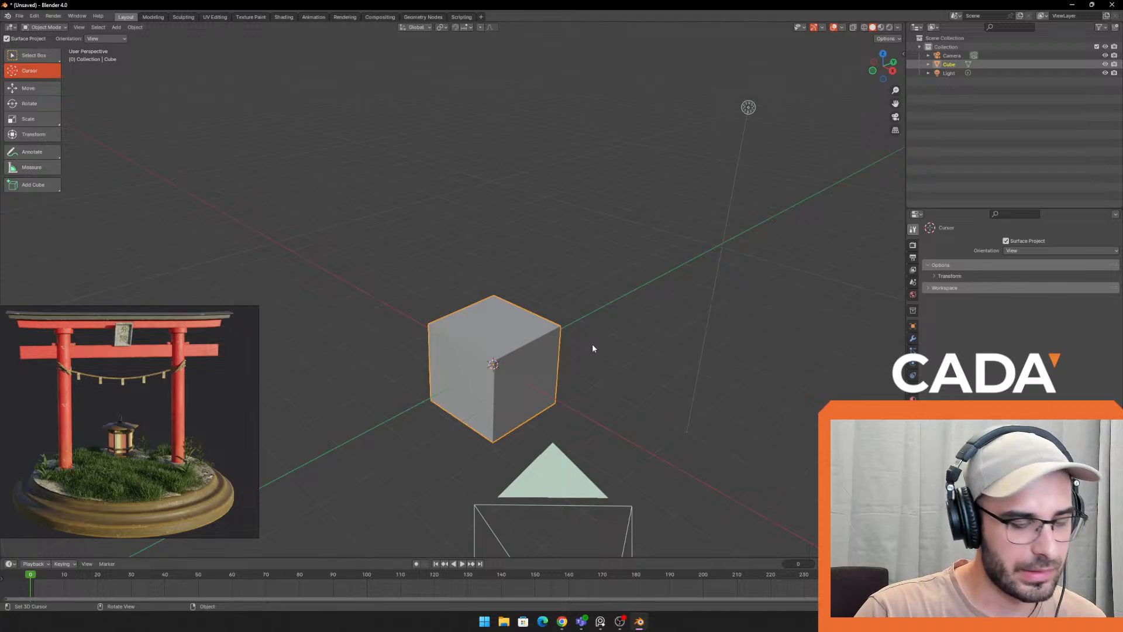
Move the cube constrained to the Y axis, view it from above, and reset its location
key(g)
key(y)
click(710, 216)
middle_drag(555, 383, 524, 434)
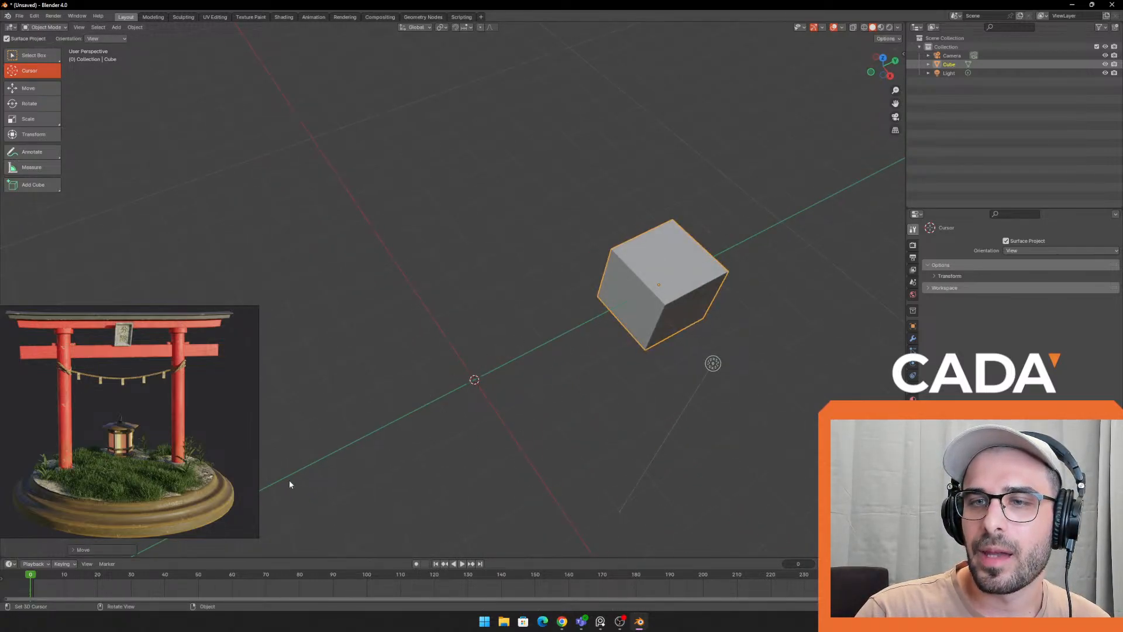
key(alt+g)
middle_drag(575, 400, 577, 395)
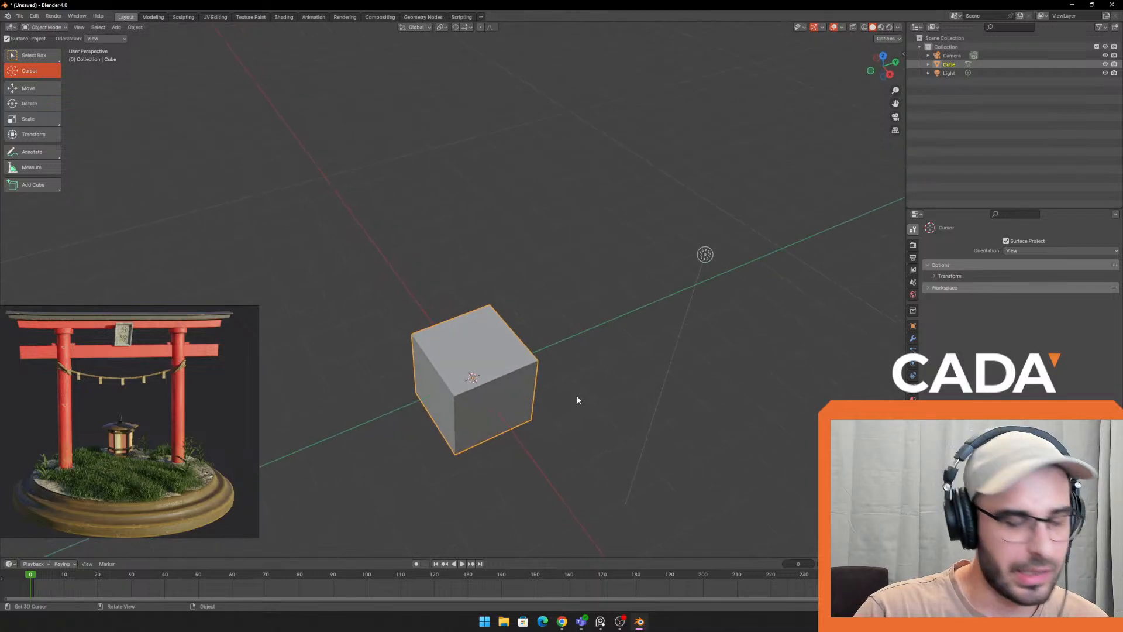
Move the cube along the X axis once more and clear its location
key(g)
key(x)
click(591, 338)
key(alt+g)
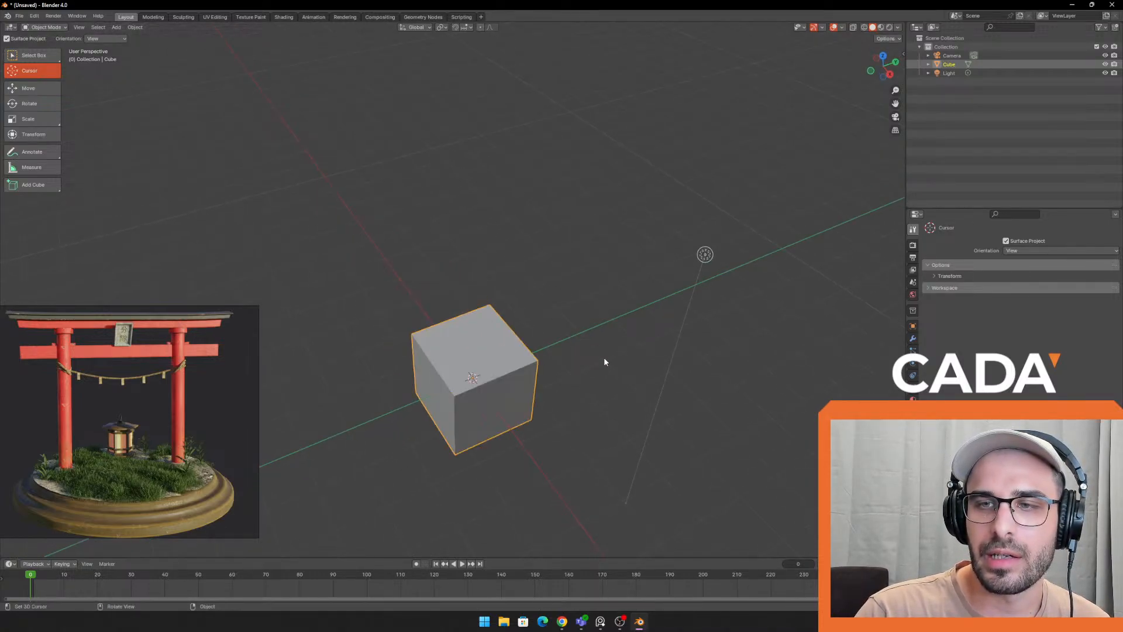
Move the cube upward constrained to the Z axis and return it to the origin
key(g)
key(z)
click(598, 172)
middle_drag(598, 172, 546, 54)
key(alt+g)
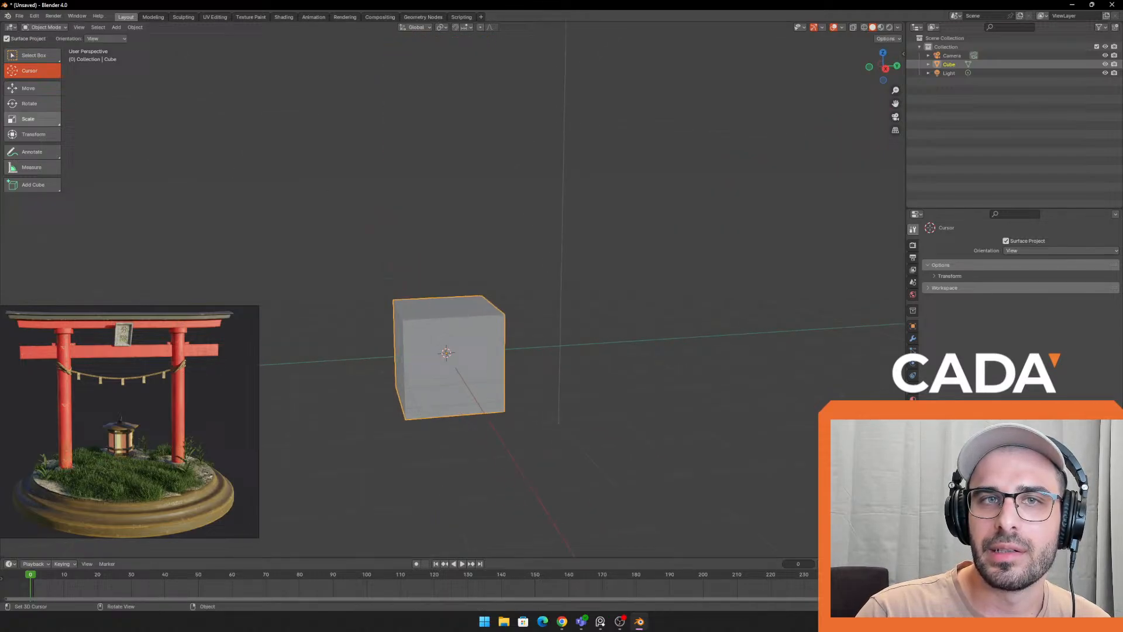
Drag the cube up with the Move tool's Z arrow and undo the move
click(29, 88)
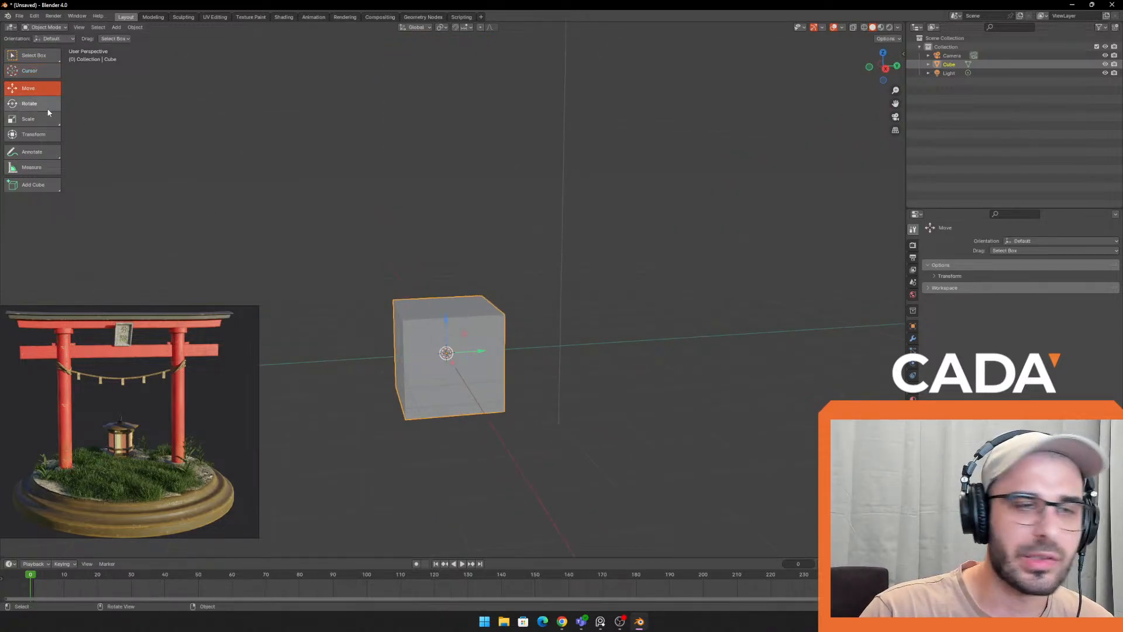
drag(446, 327, 524, 214)
middle_drag(537, 244, 585, 313)
key(ctrl+z)
key(ctrl+z)
mouse_move(600, 349)
middle_down()
mouse_move(622, 311)
mouse_move(593, 350)
middle_up()
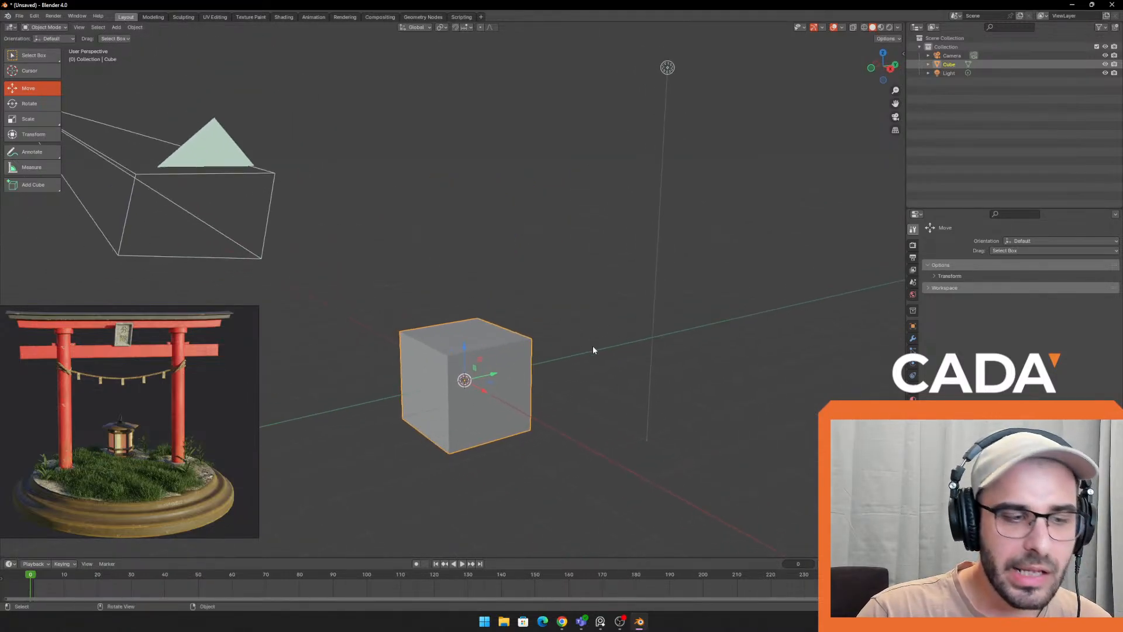
Rotate the cube with the Rotate tool's gizmo and freely about the view axis, undoing each rotation
click(50, 104)
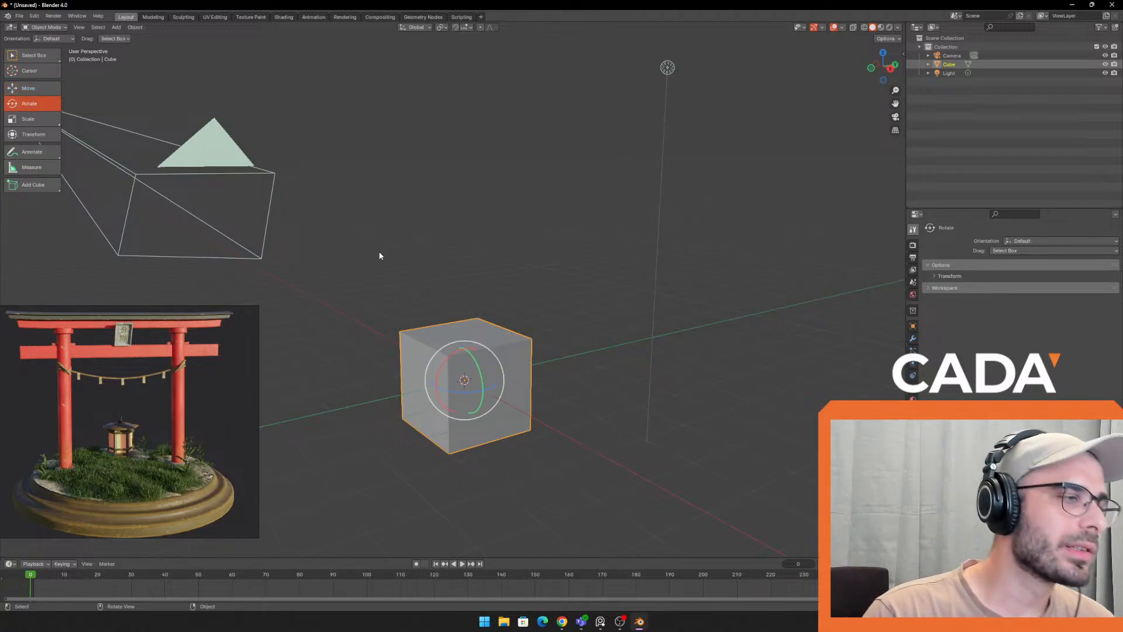
middle_drag(570, 383, 620, 351)
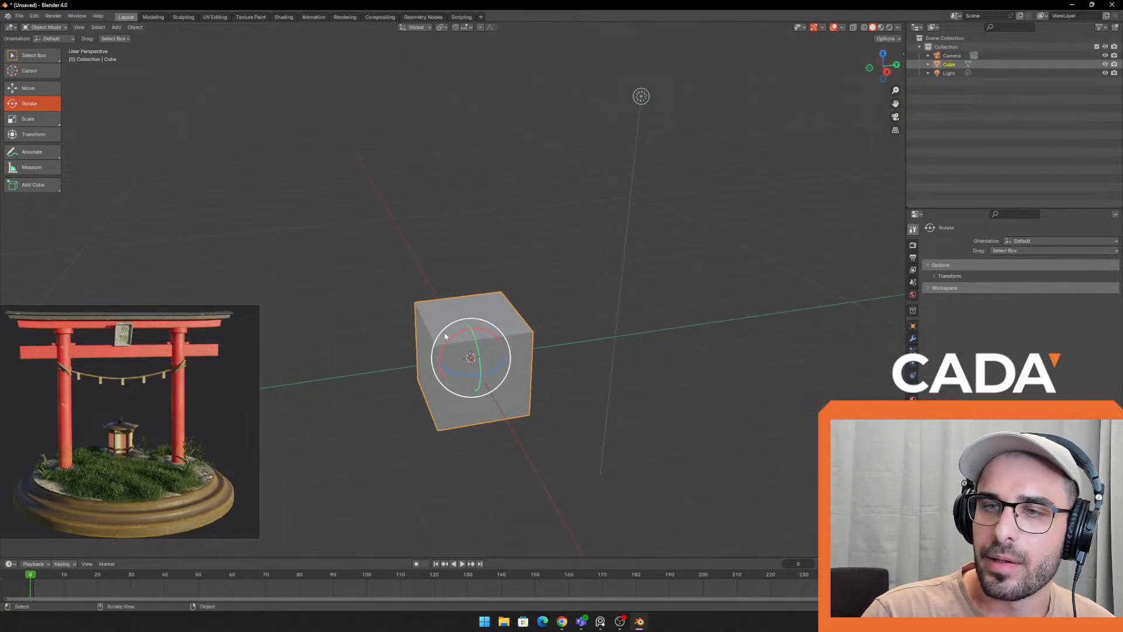
drag(449, 328, 586, 418)
key(ctrl+z)
key(r)
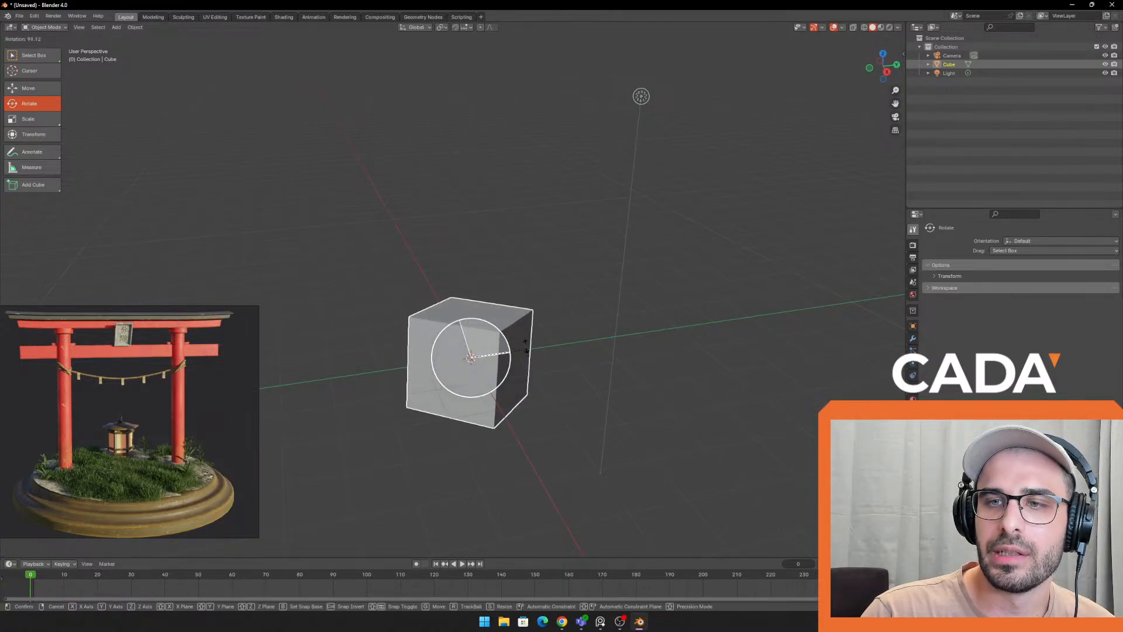
drag(418, 307, 508, 310)
key(ctrl+z)
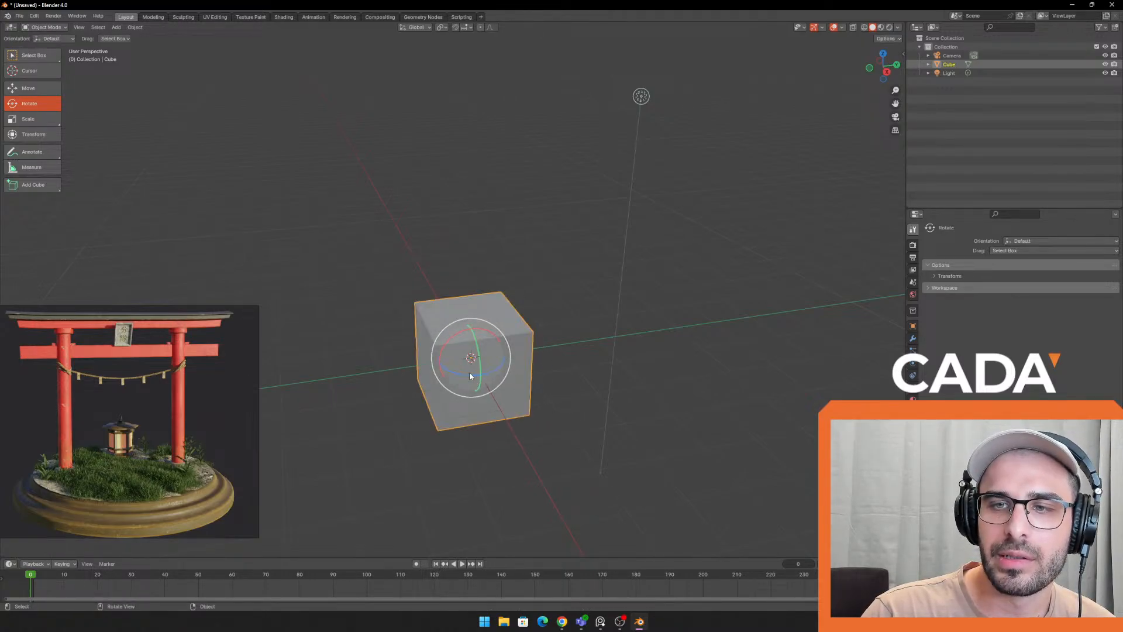
Rotate the cube about the Z axis with the blue gizmo ring and undo the rotation
drag(462, 376, 440, 352)
key(ctrl+z)
key(ctrl+z)
key(ctrl+z)
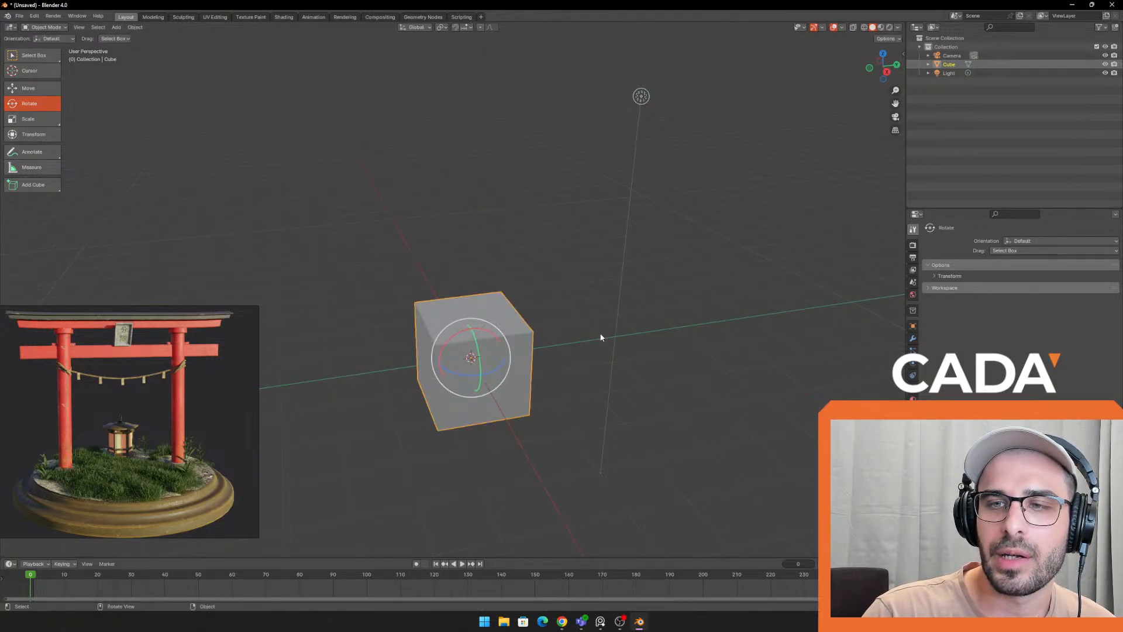
Deselect the cube and use the Cursor tool to place the 3D cursor on its top face
click(601, 336)
click(49, 70)
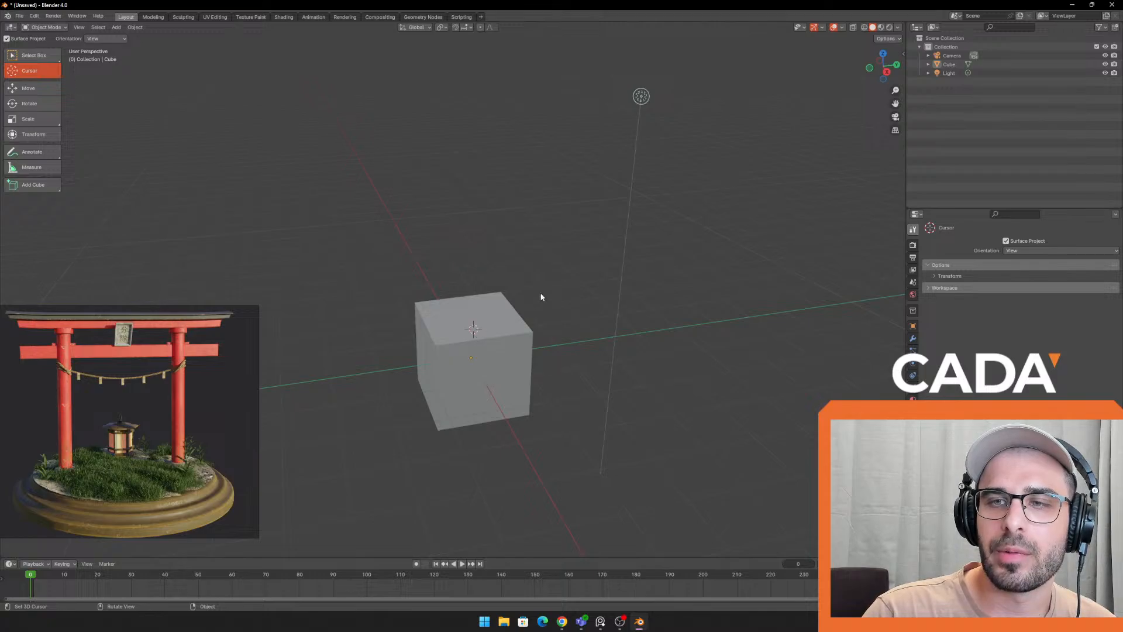
Switch from the Cursor tool to the Select Box tool and select the cube
click(35, 59)
click(508, 313)
click(583, 280)
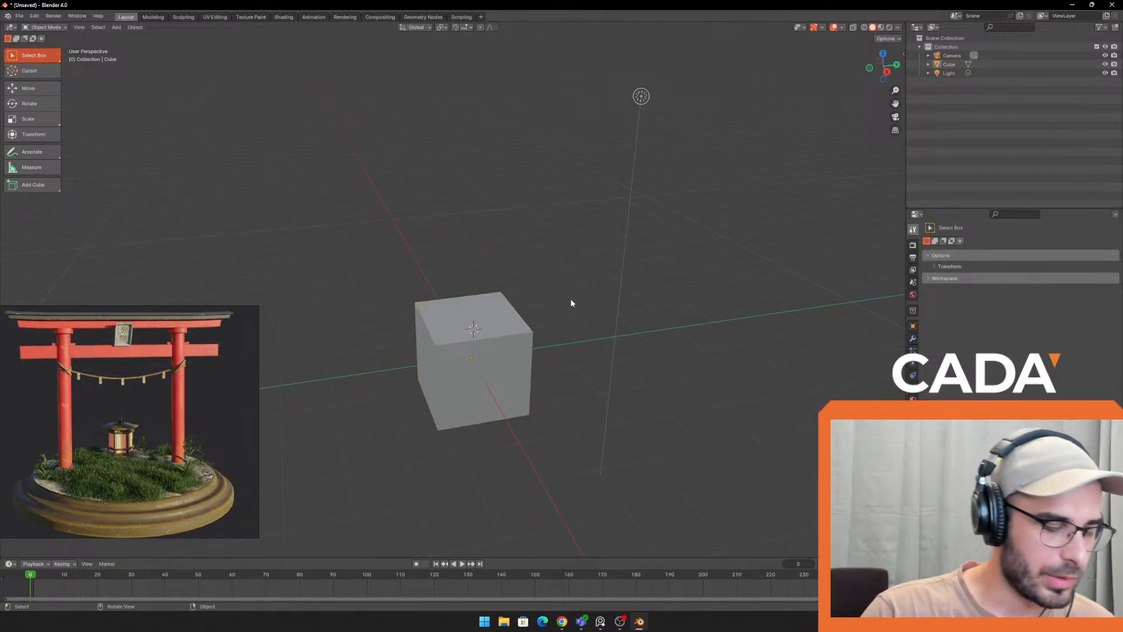
click(464, 355)
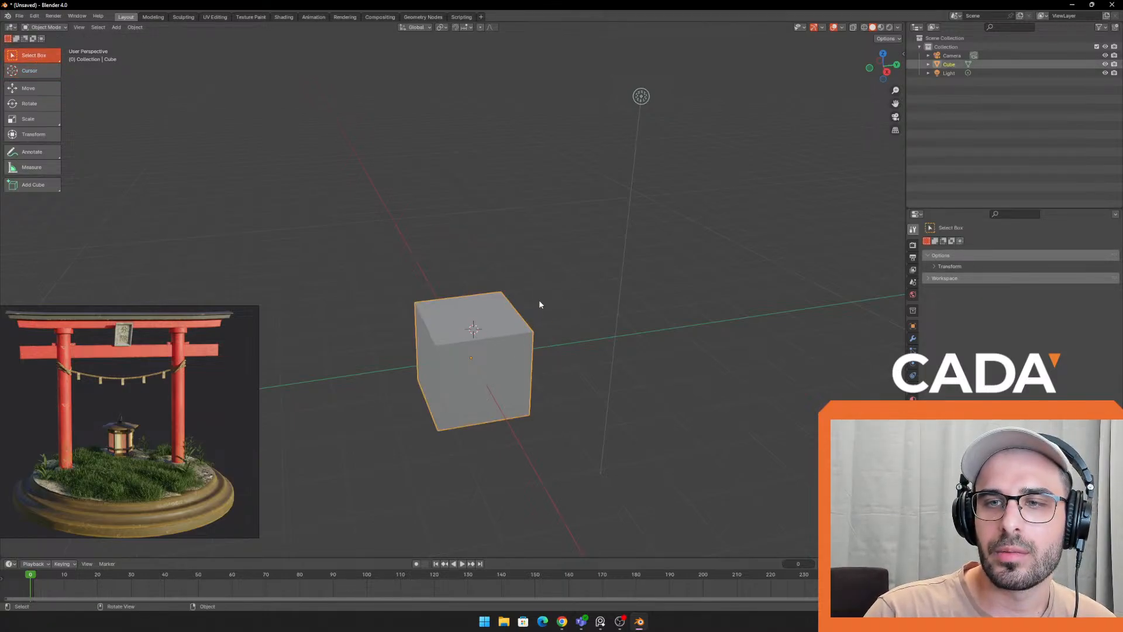
Rotate the cube freely with the Rotate command and undo it, and cancel a second free rotation
key(r)
click(555, 311)
key(ctrl+z)
key(ctrl+z)
key(ctrl+shift+z)
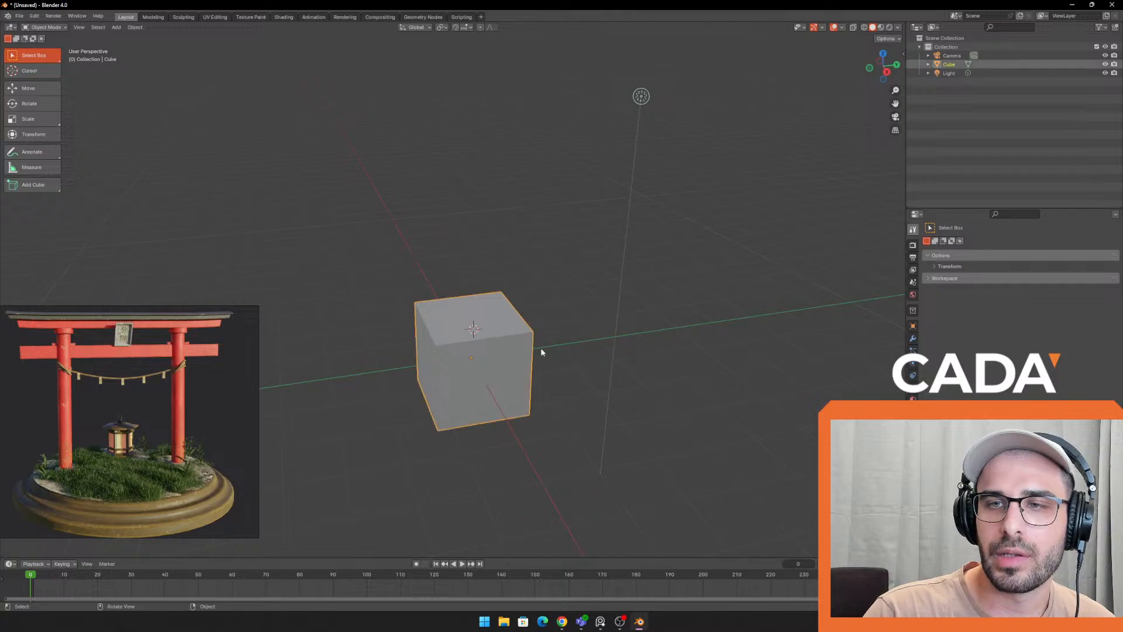
key(r)
right_click(556, 242)
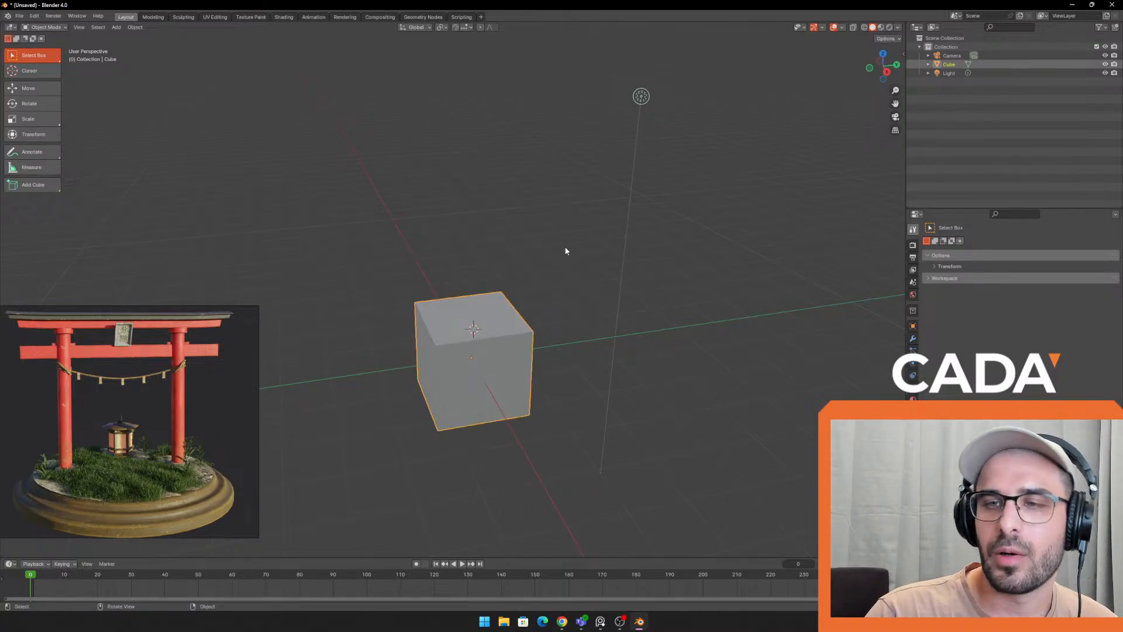
Deselect and reselect the cube, rotate it freely about the view axis, and undo the rotation
click(564, 254)
click(522, 334)
middle_drag(586, 329, 581, 322)
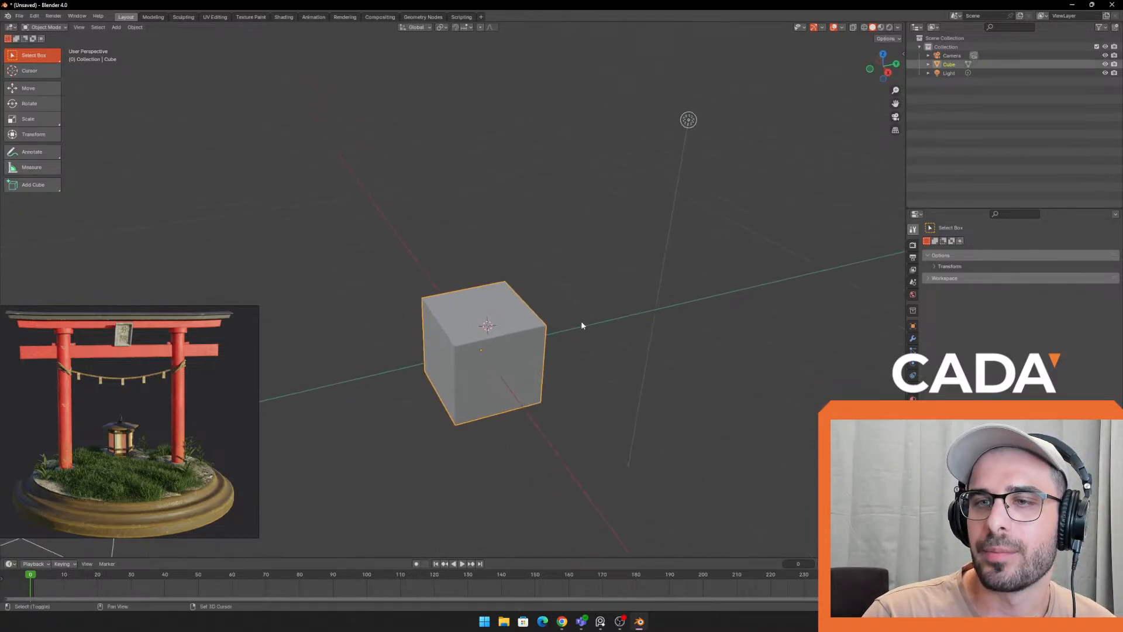
key(r)
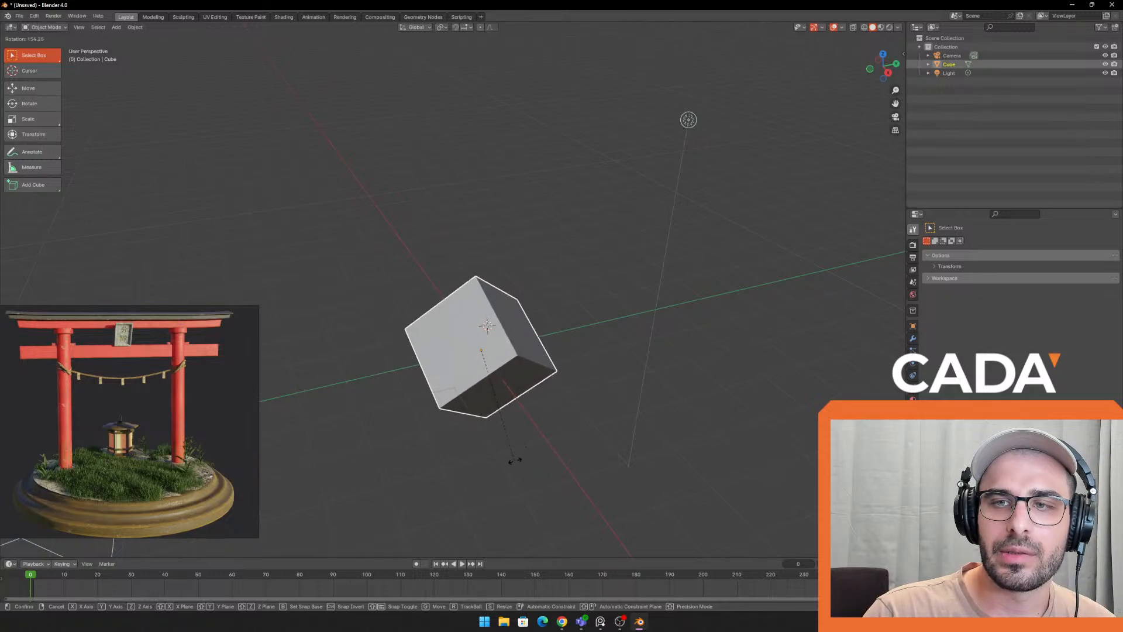
click(433, 345)
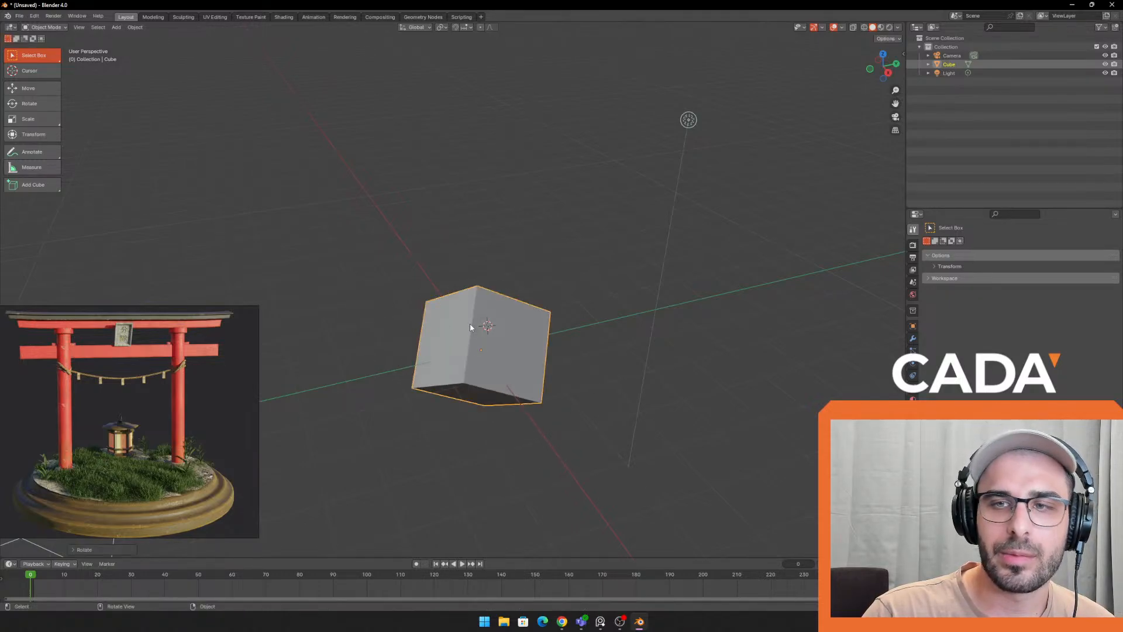
key(ctrl+z)
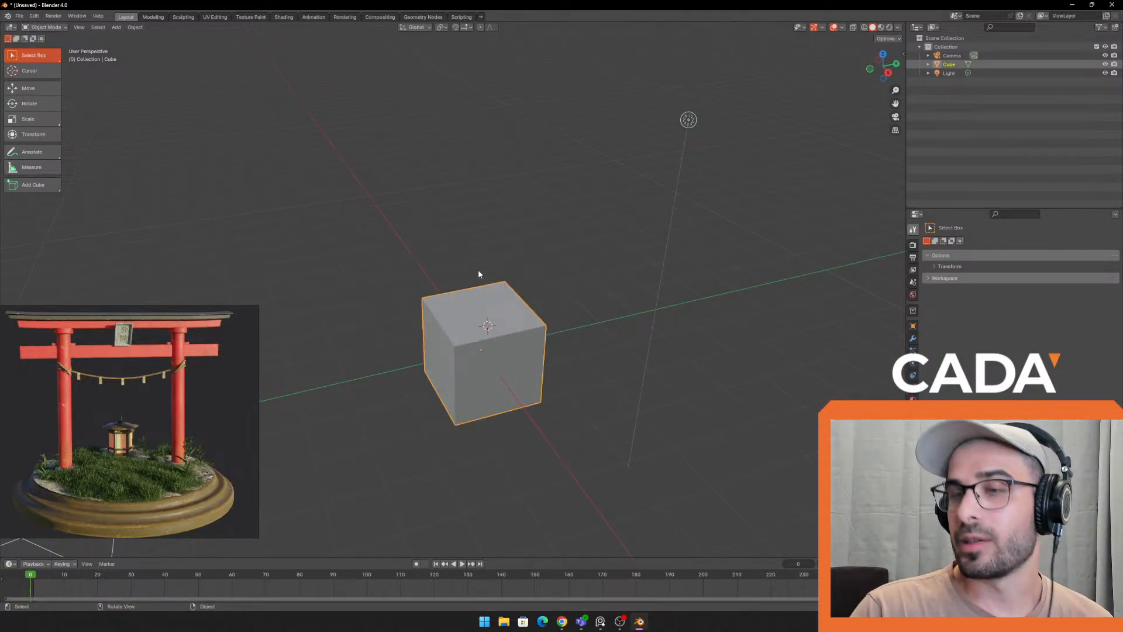
Rotate the cube constrained to the X, Z and Y axes in turn within one command, and undo the rotation
key(r)
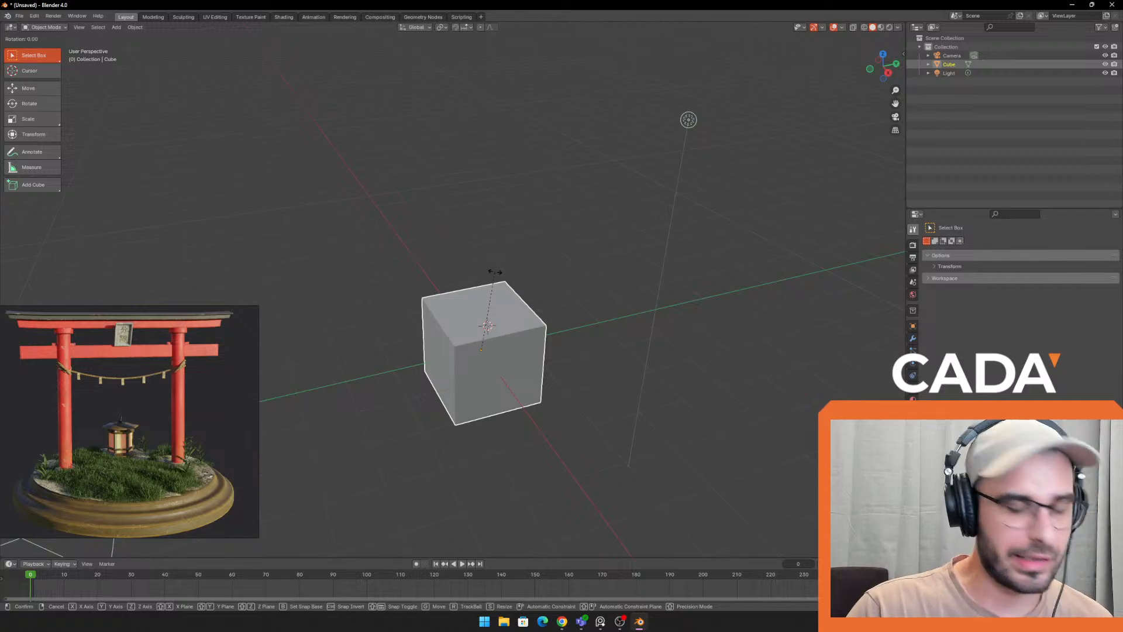
key(x)
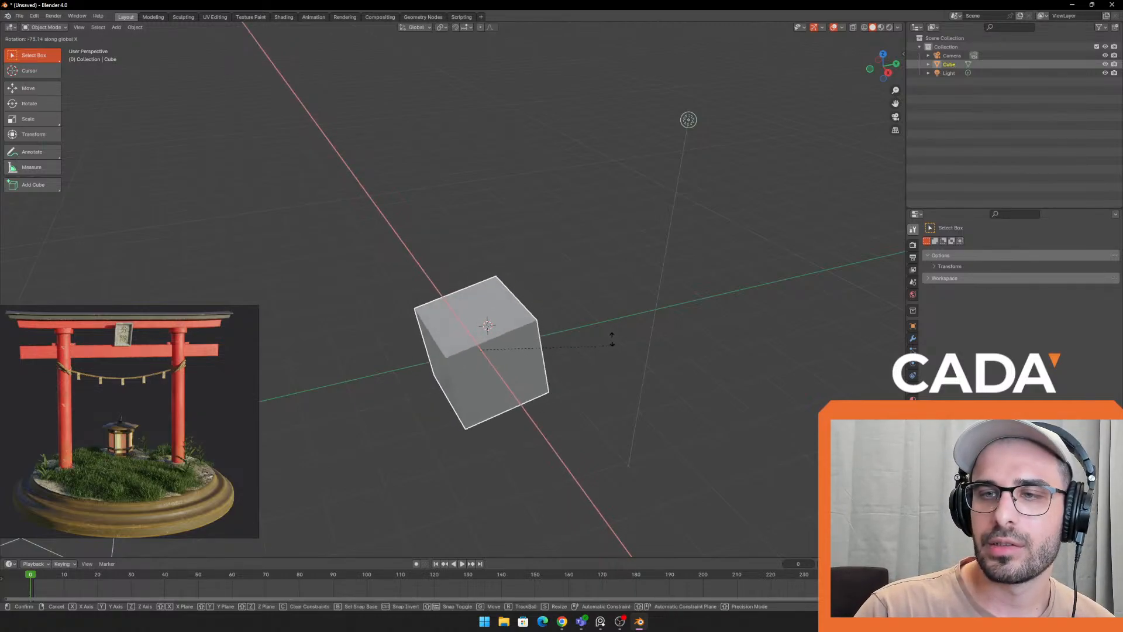
key(z)
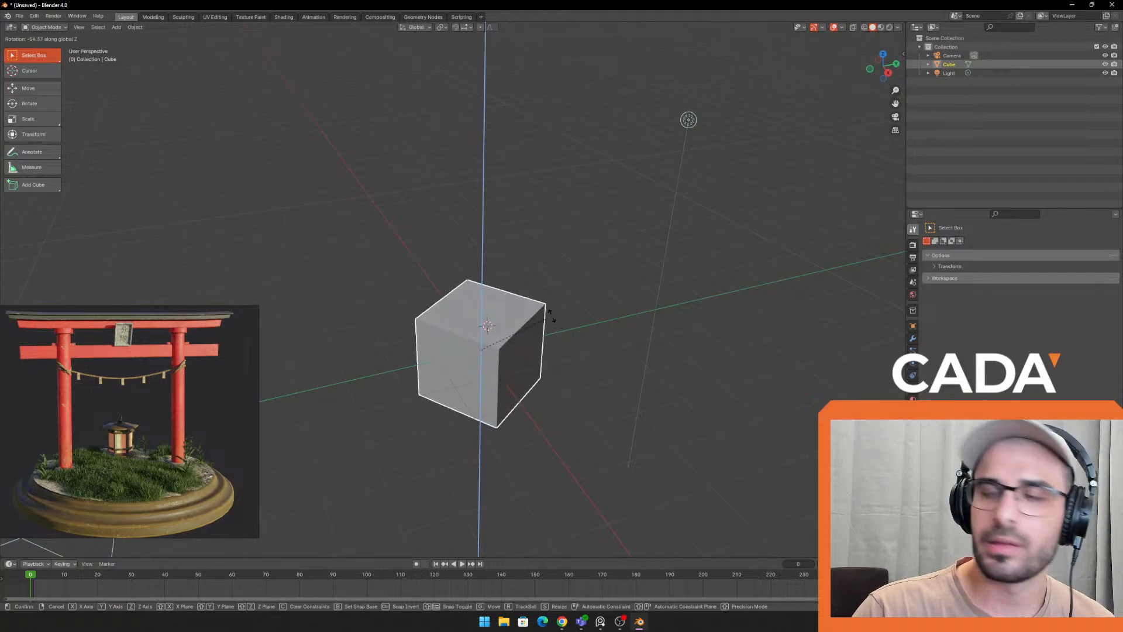
key(y)
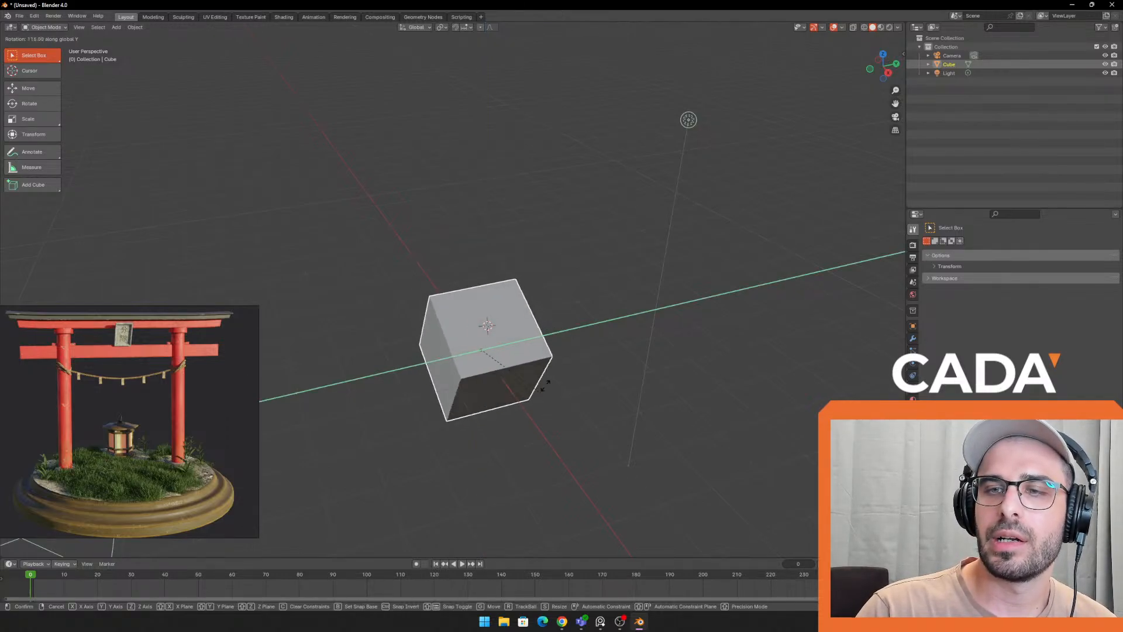
click(483, 210)
key(ctrl+z)
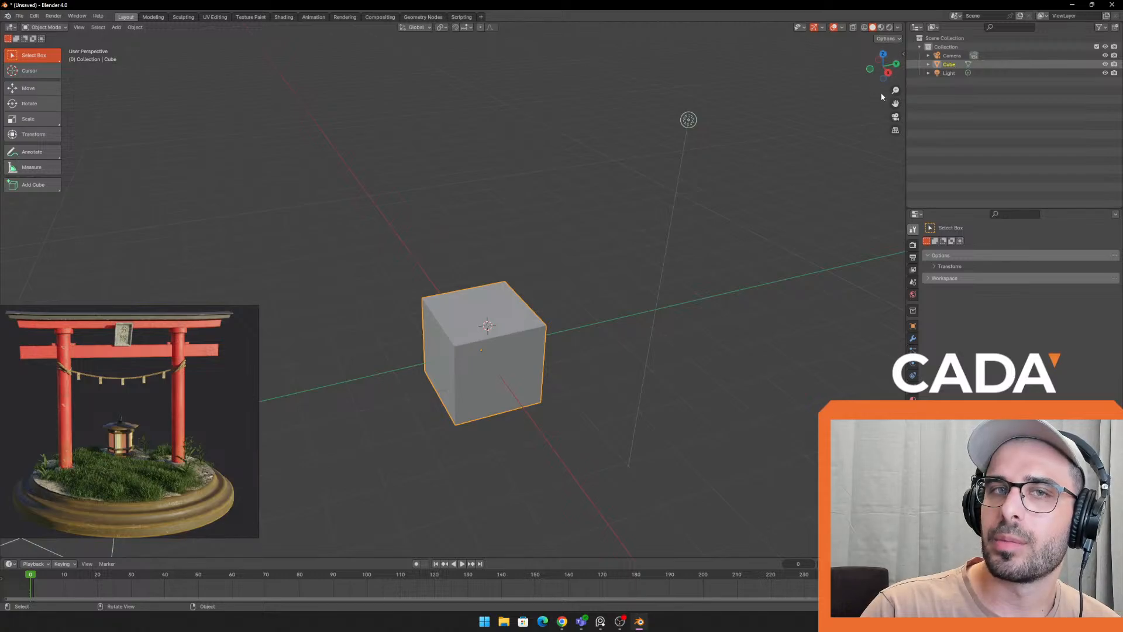
Tilt the cube with an unconstrained rotation from the new view angle and undo it
middle_drag(465, 372, 554, 313)
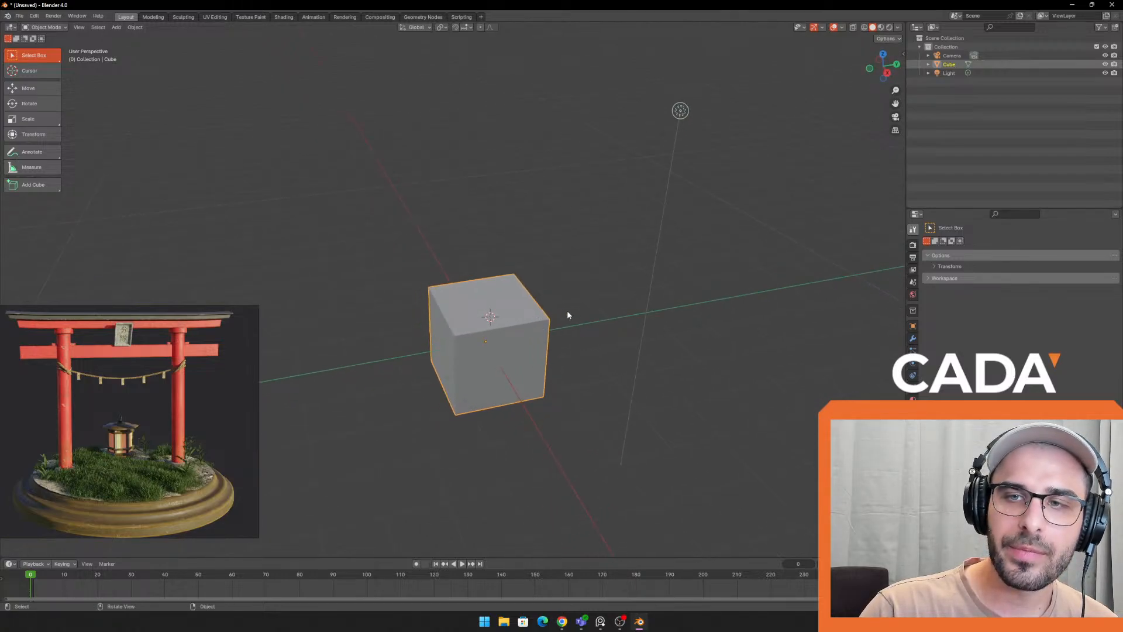
key(r)
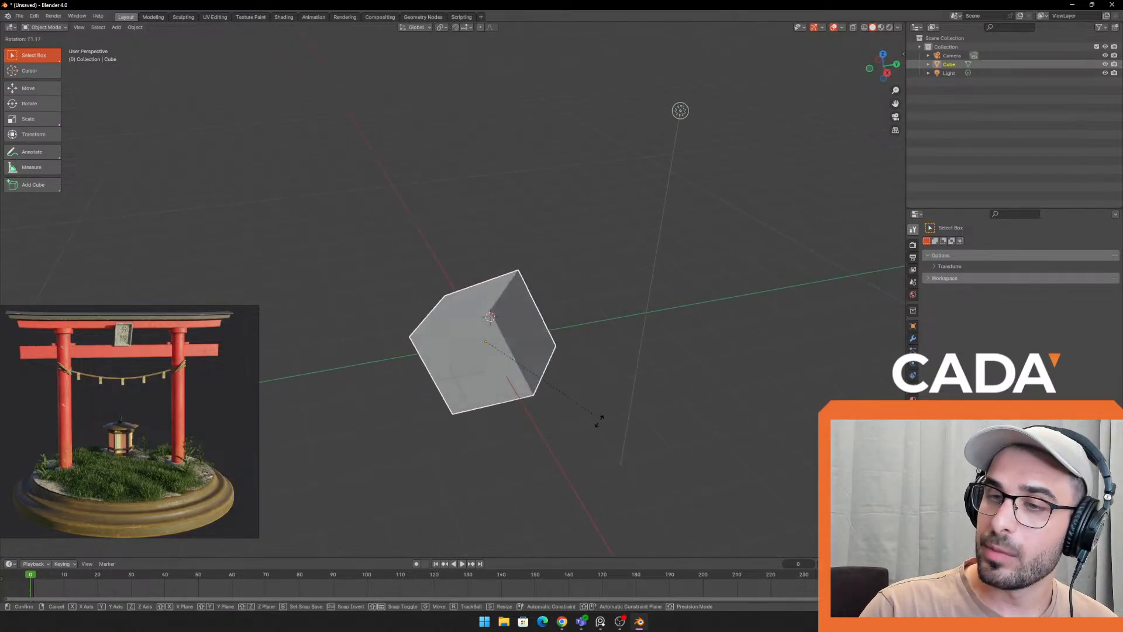
click(594, 421)
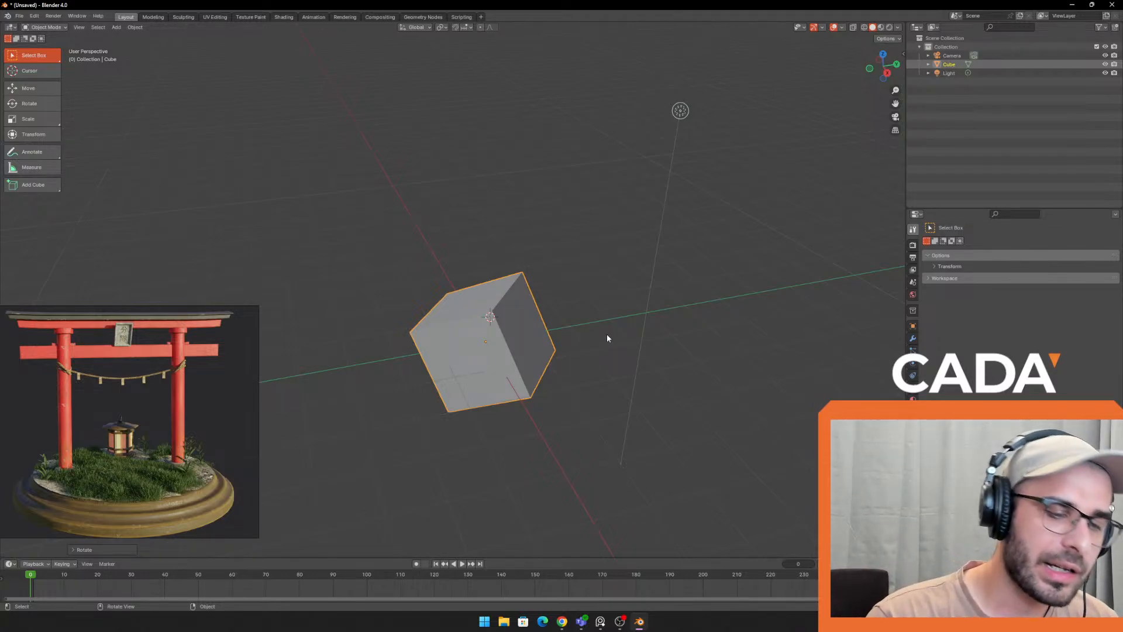
key(ctrl+z)
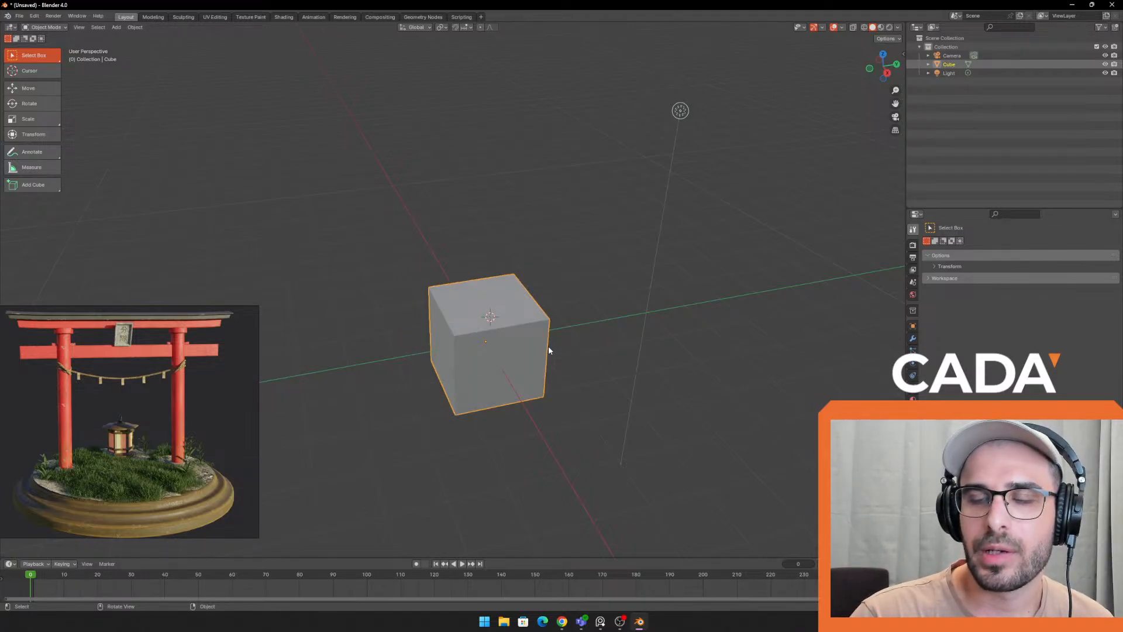
Redo the cube's rotation, toggle the cube's selection, and step back and forth through the history until the rotation is undone
key(ctrl+shift+z)
click(550, 326)
click(530, 342)
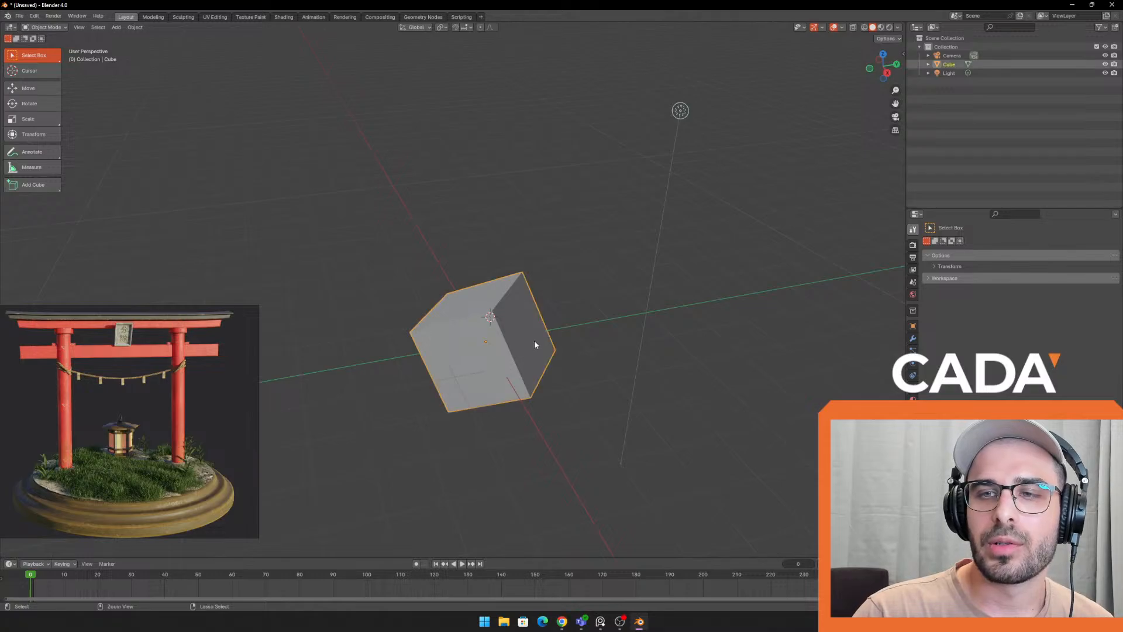
key(ctrl+z)
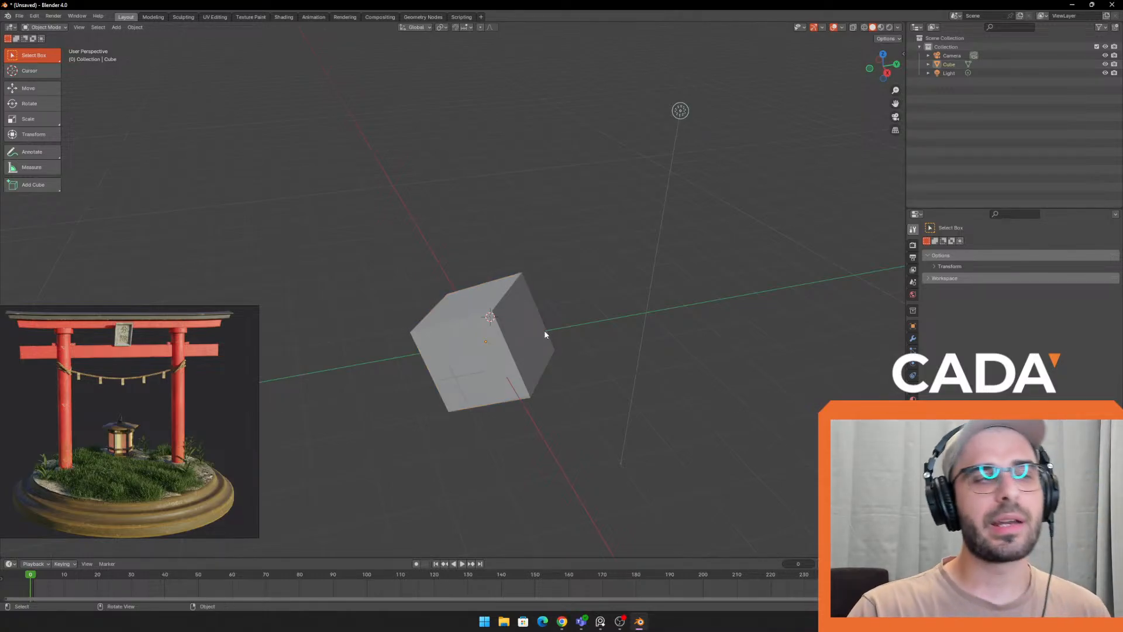
click(552, 328)
click(557, 342)
click(540, 352)
key(ctrl+z)
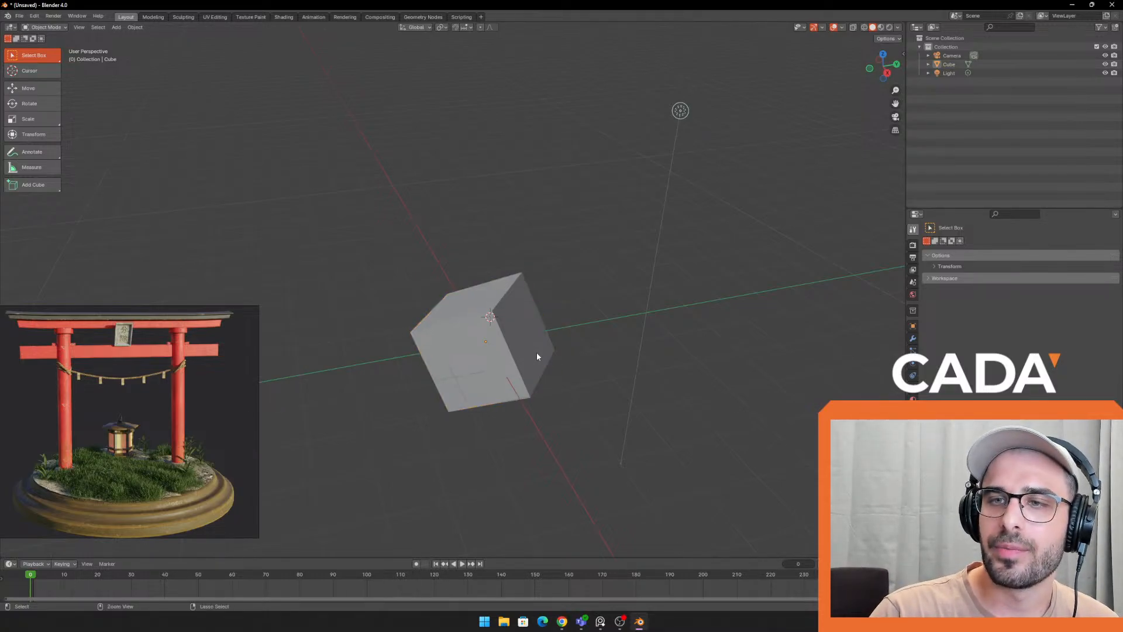
key(ctrl+z)
key(ctrl+z)
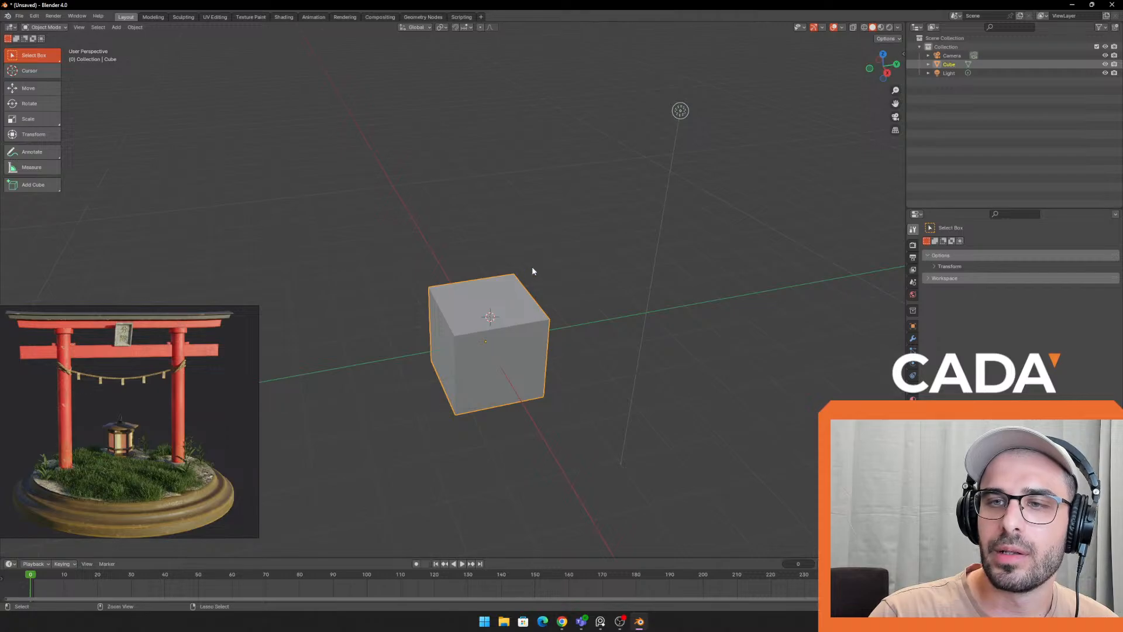
key(ctrl+shift+z)
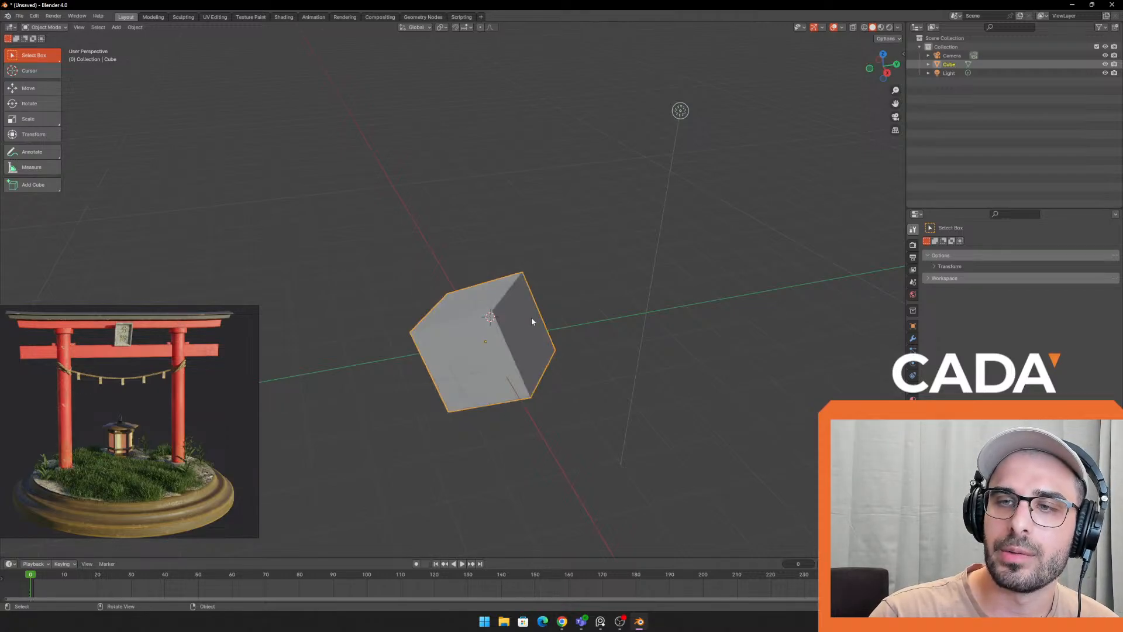
key(ctrl+z)
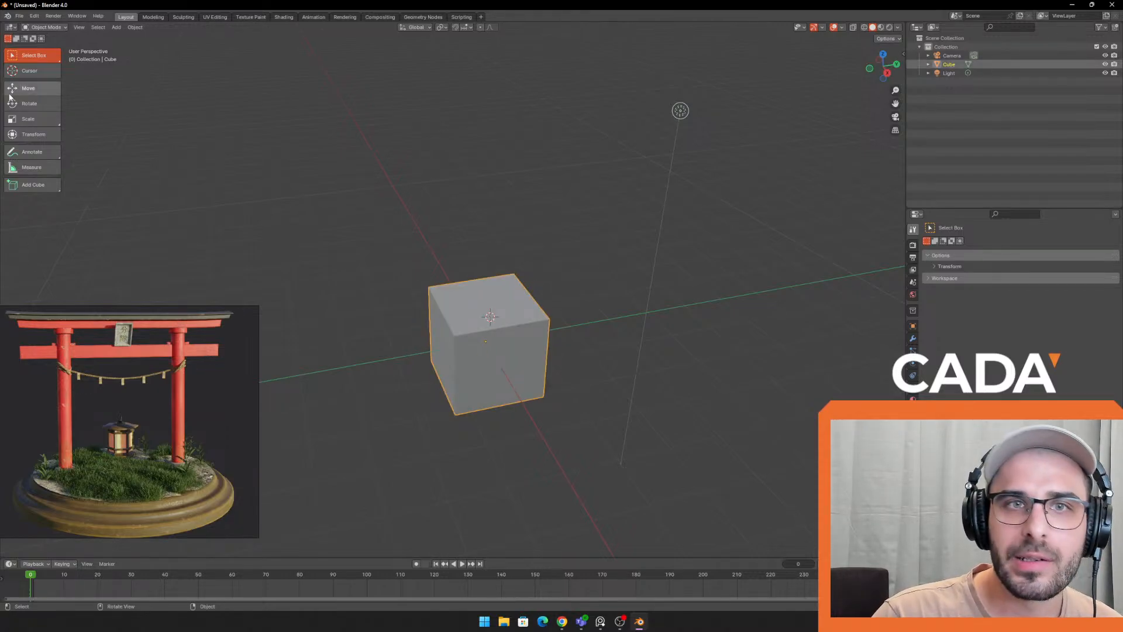
Activate the Scale tool, narrow the cube along the Y axis, and undo the scaling
click(38, 114)
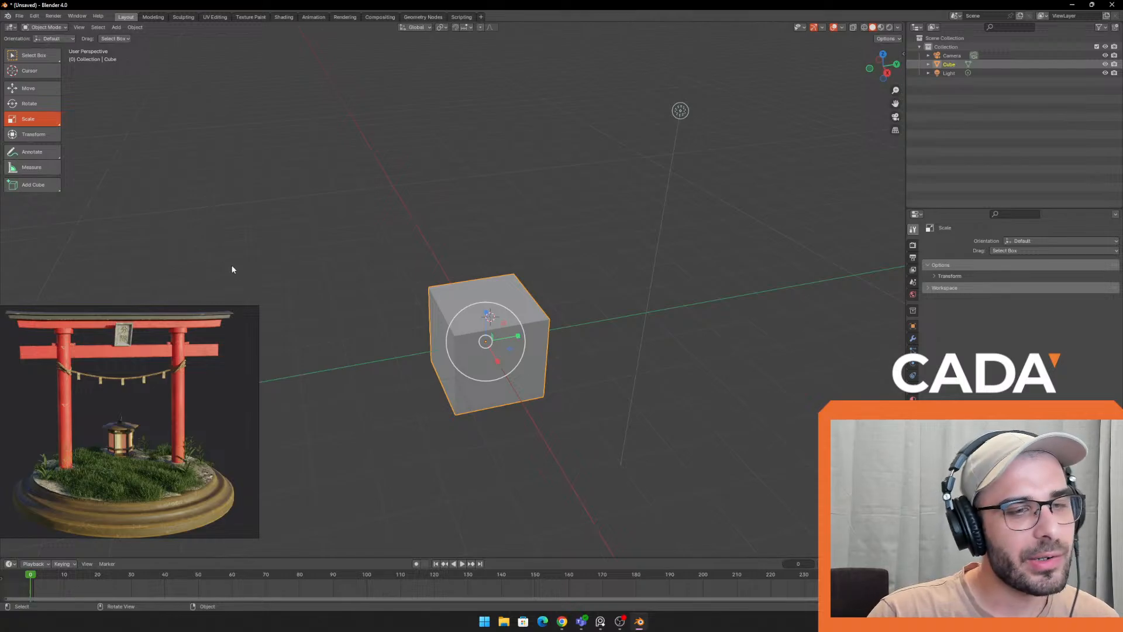
middle_drag(468, 252, 481, 245)
drag(492, 289, 511, 318)
key(ctrl+z)
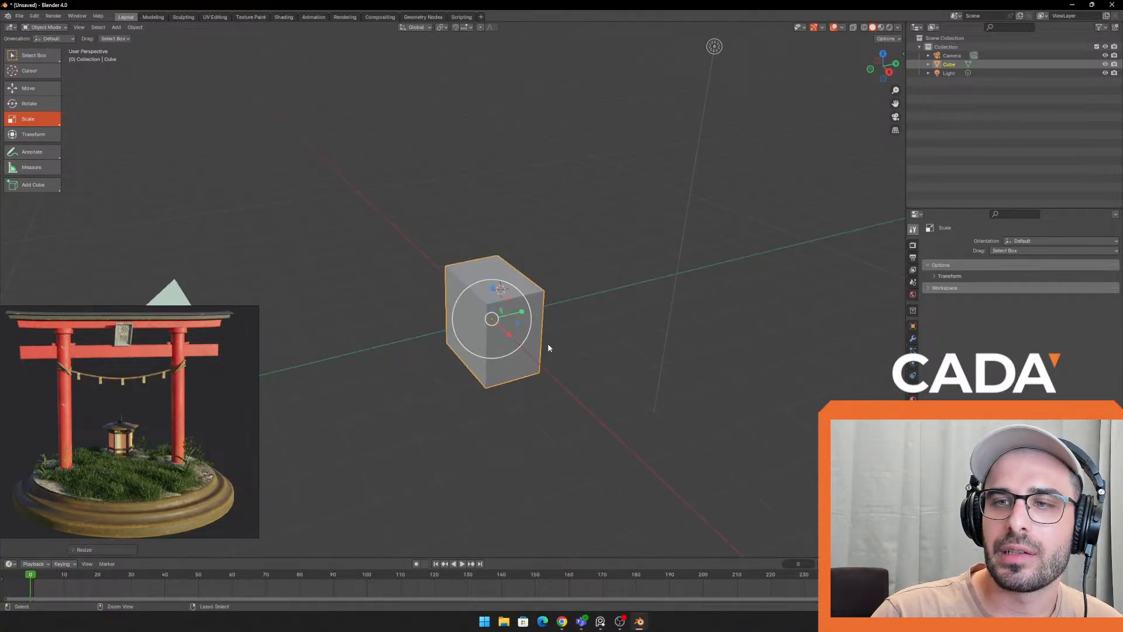
key(ctrl+z)
Stretch the cube along the Z axis into a taller block with the Scale gizmo and undo it
middle_drag(501, 338, 472, 374)
scroll(474, 375, up, 2)
middle_drag(571, 408, 560, 391)
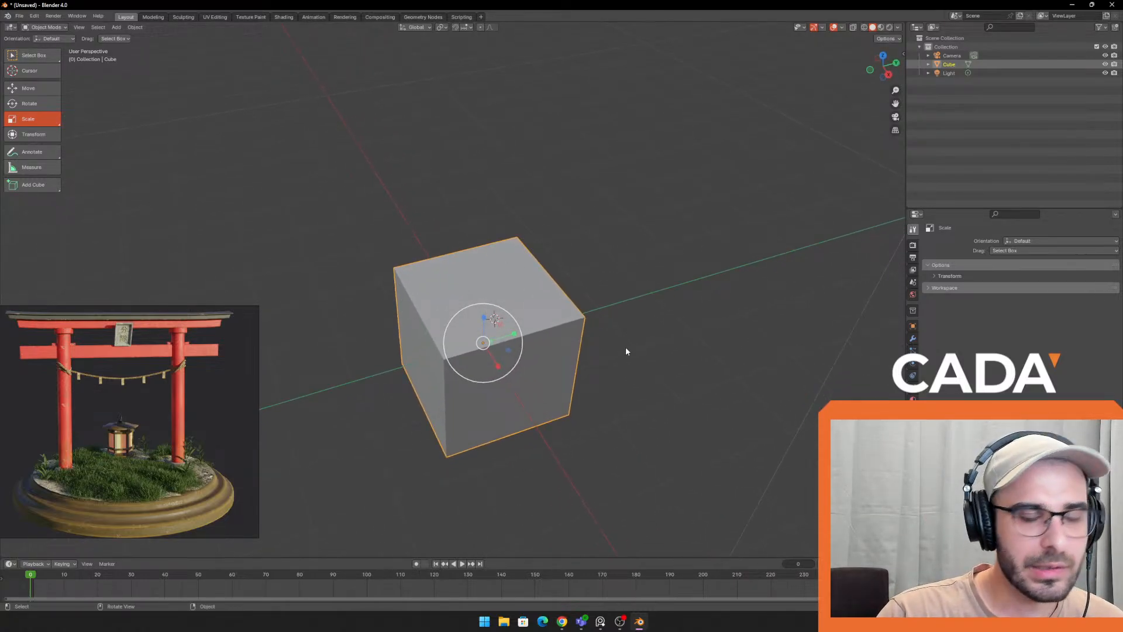
scroll(534, 326, up, 3)
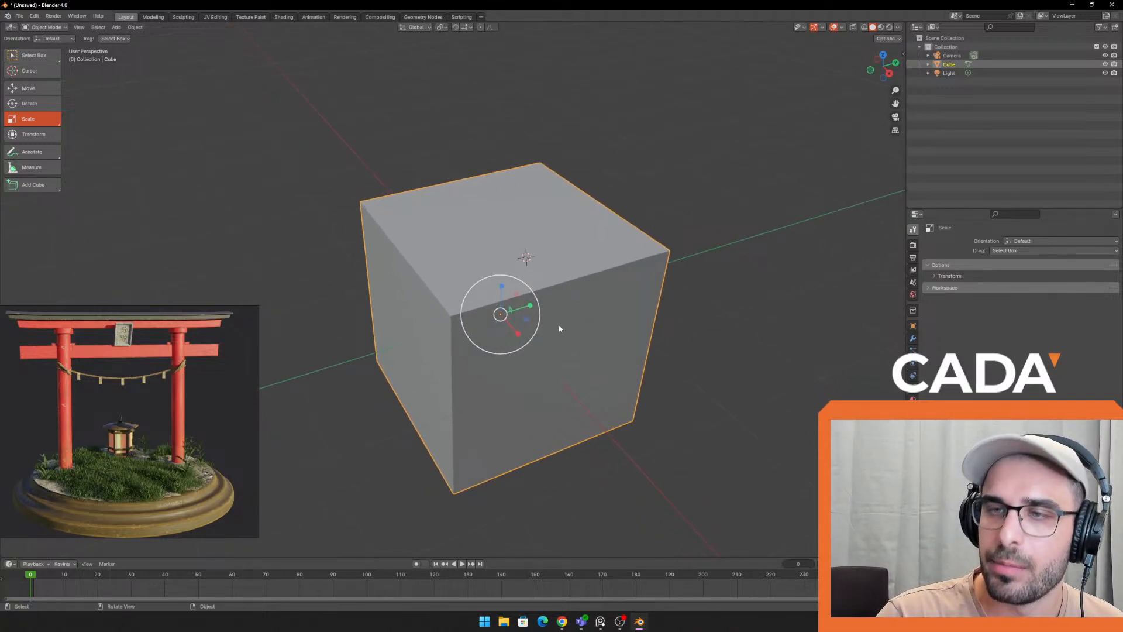
middle_drag(556, 328, 633, 205)
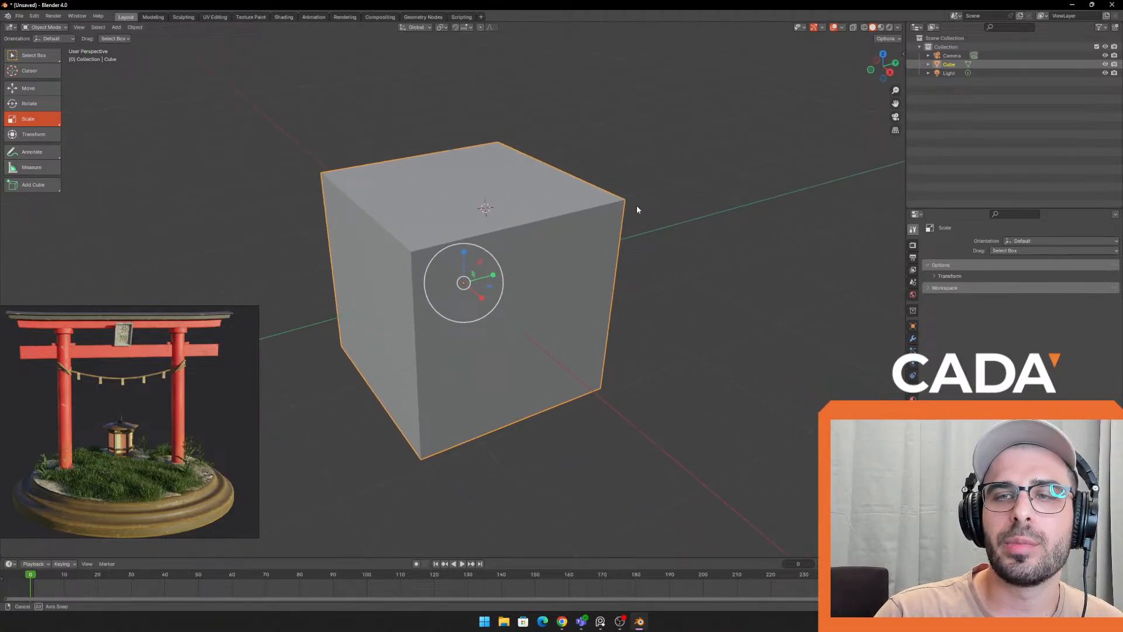
scroll(611, 205, down, 6)
mouse_move(515, 225)
middle_down()
mouse_move(491, 231)
mouse_move(503, 234)
middle_up()
shift+middle_drag(466, 257, 479, 288)
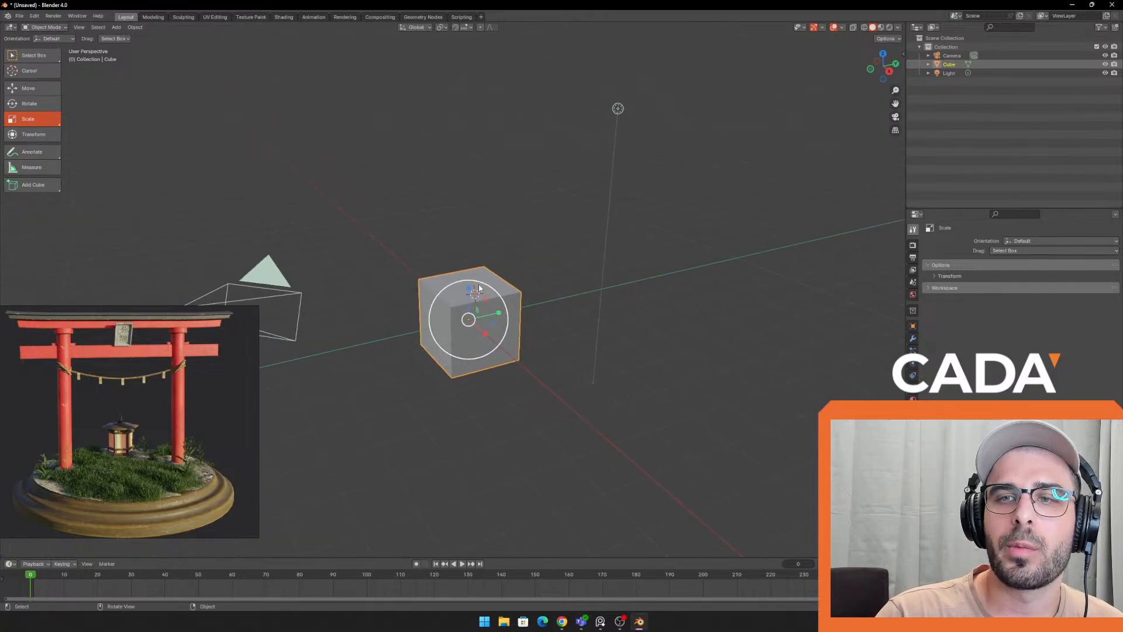
drag(479, 288, 515, 216)
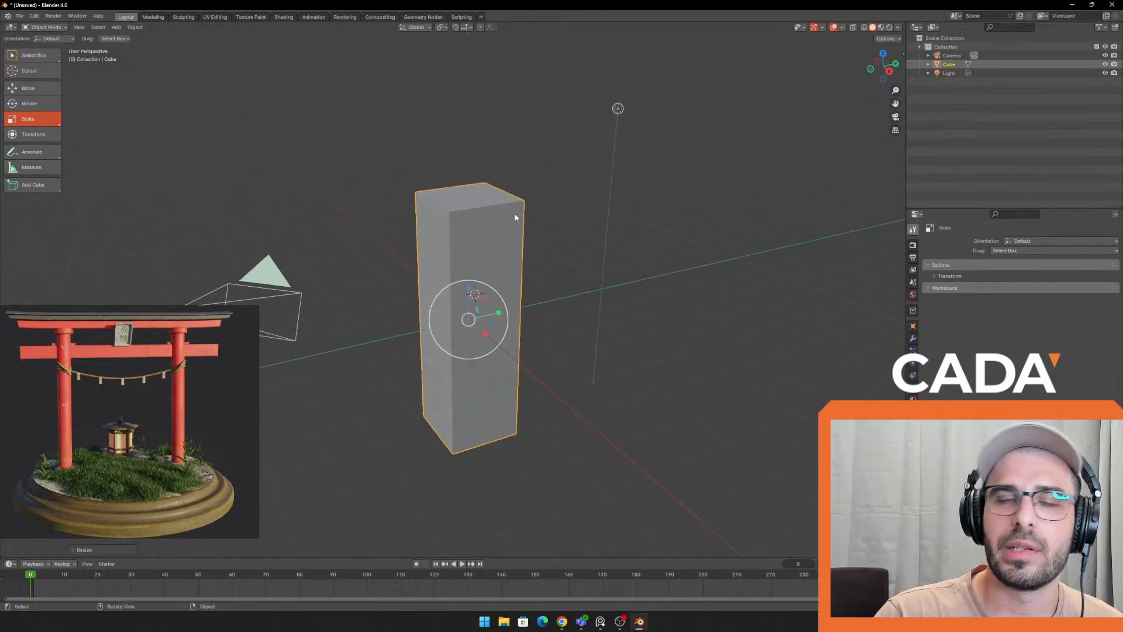
key(ctrl+z)
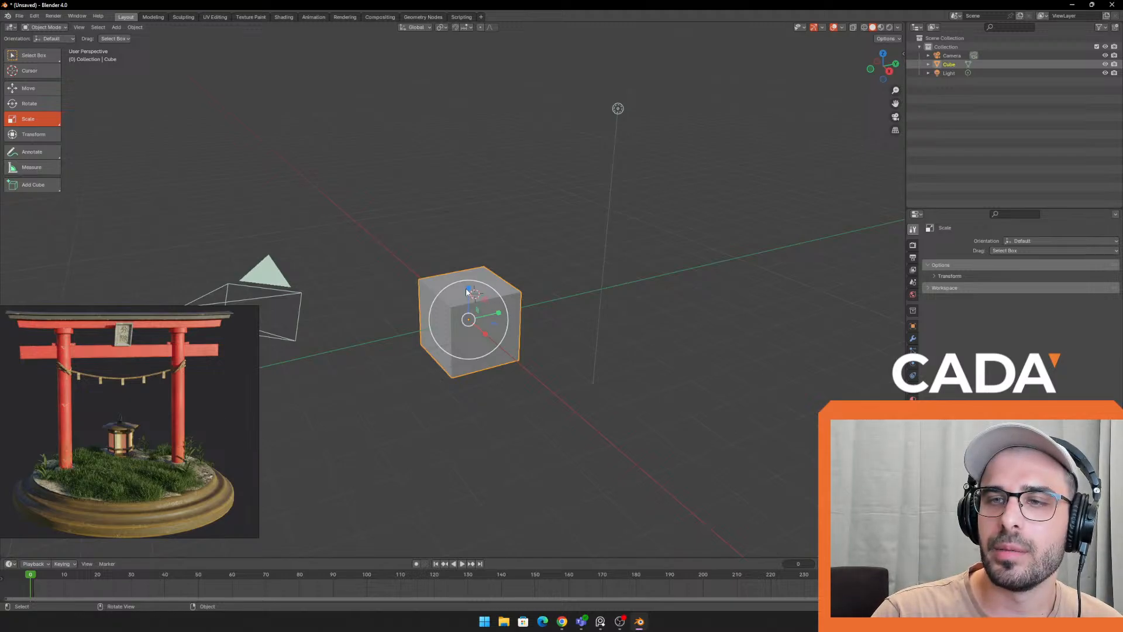
Stretch the cube along the Z axis into a tall pillar and try resizing it along the X axis
drag(468, 291, 481, 88)
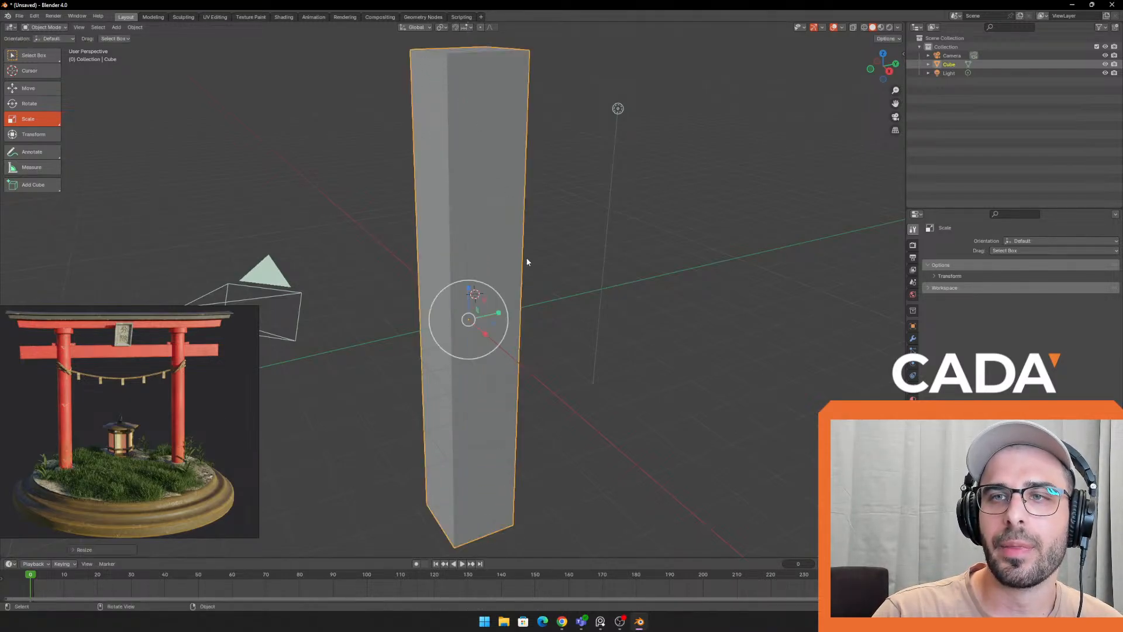
middle_drag(527, 262, 523, 237)
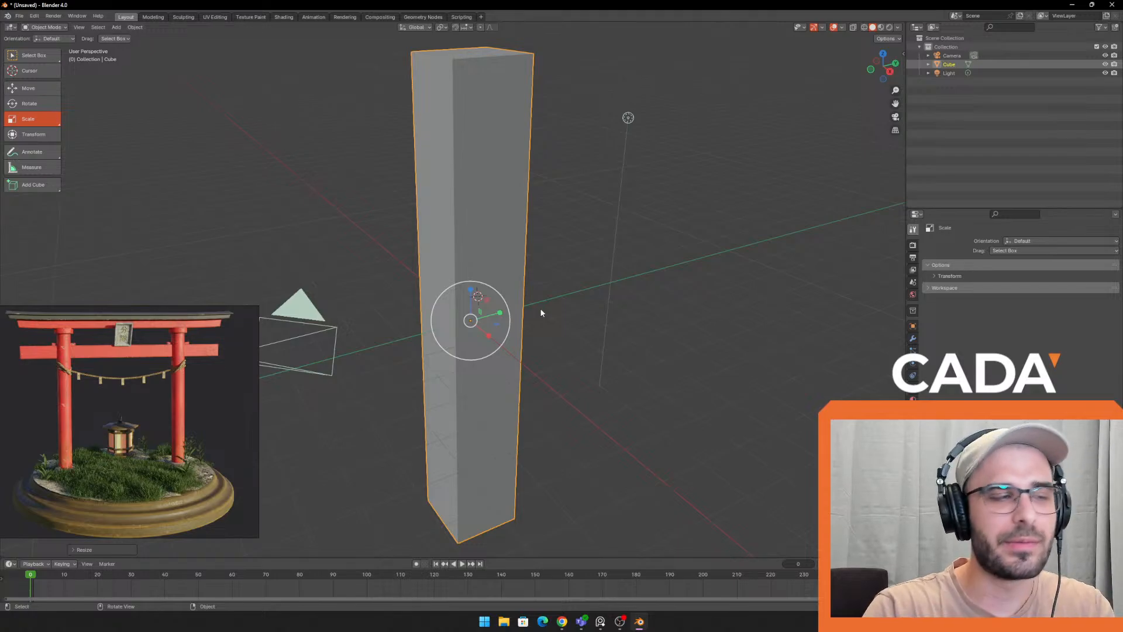
scroll(714, 326, up, 2)
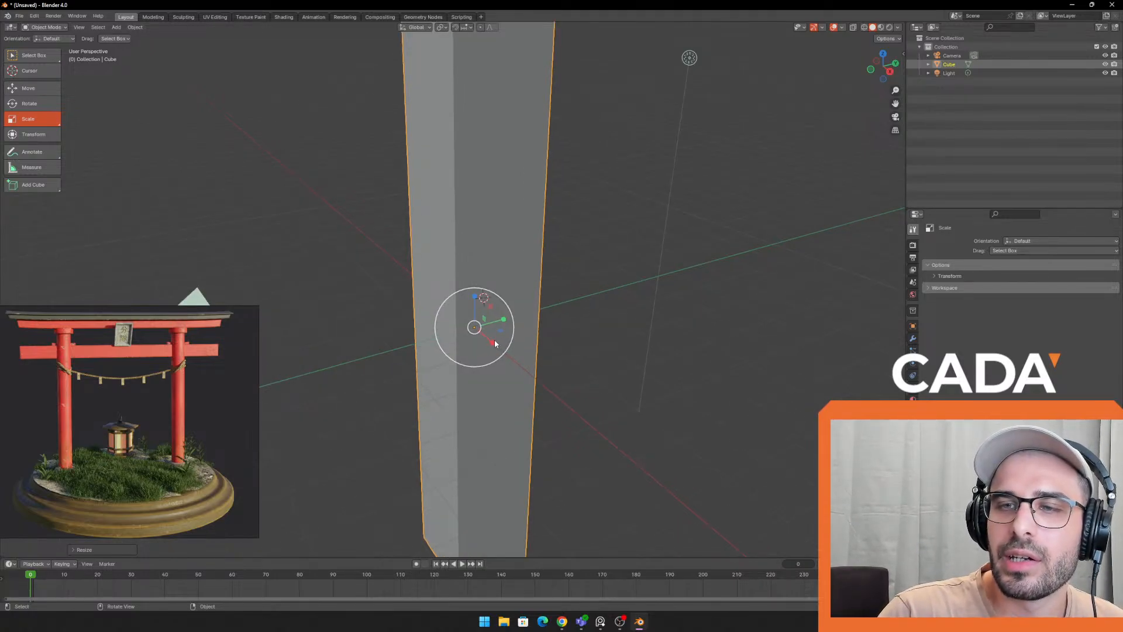
drag(494, 343, 496, 327)
scroll(518, 343, up, 3)
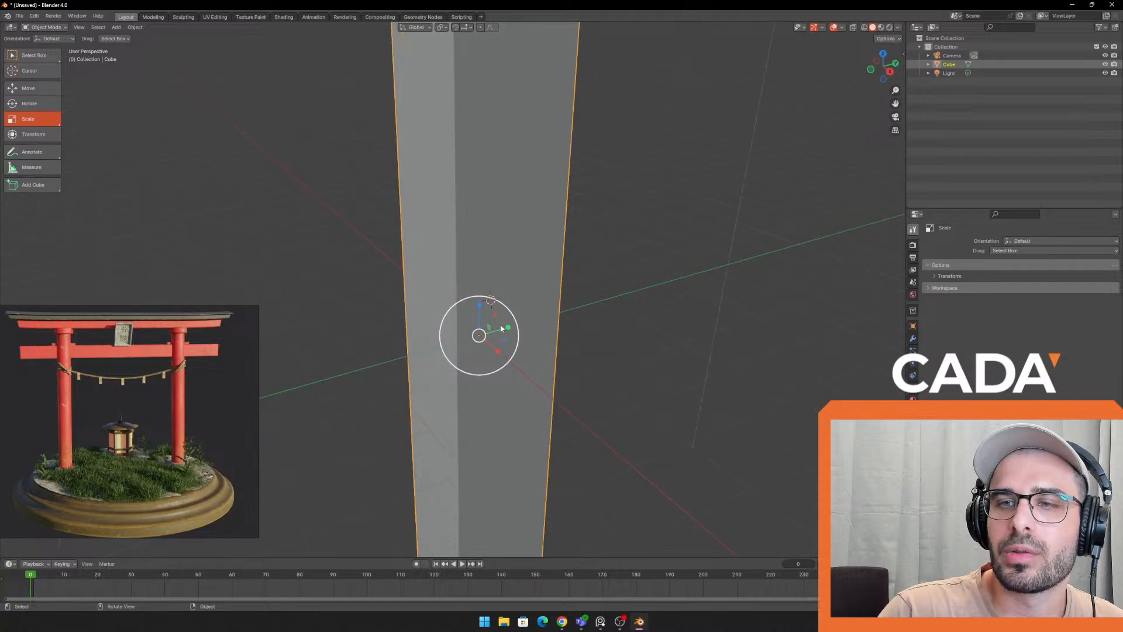
Try scaling the tall pillar along the Y axis and undo the scalings back to the original cube
middle_drag(600, 369, 601, 380)
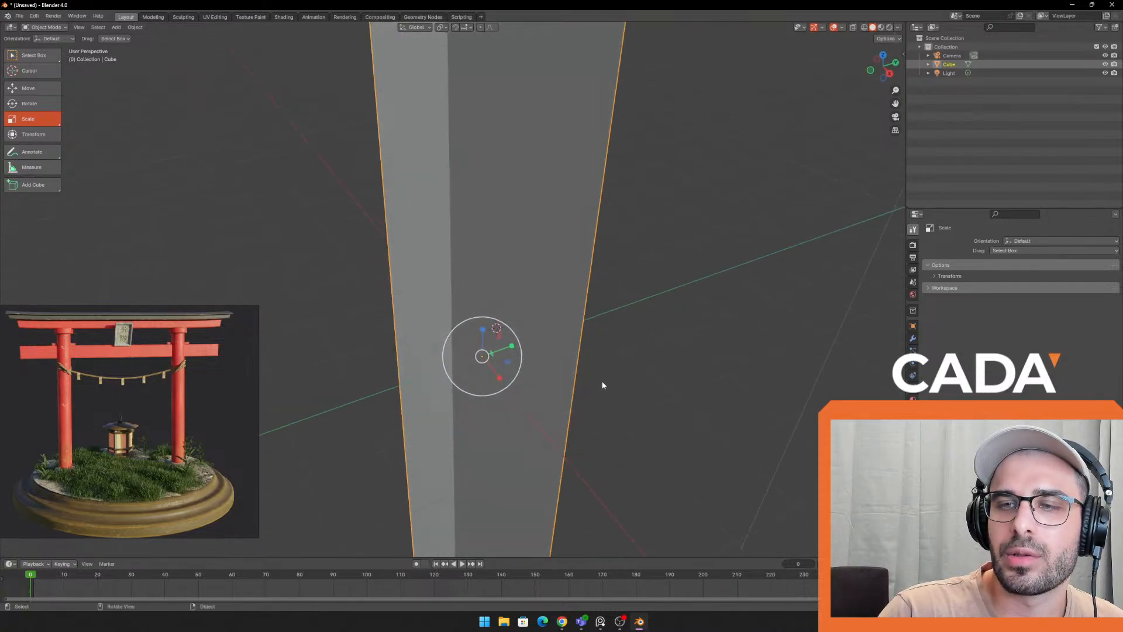
drag(509, 364, 585, 346)
scroll(526, 340, down, 5)
key(ctrl+z)
key(ctrl+z)
key(ctrl+z)
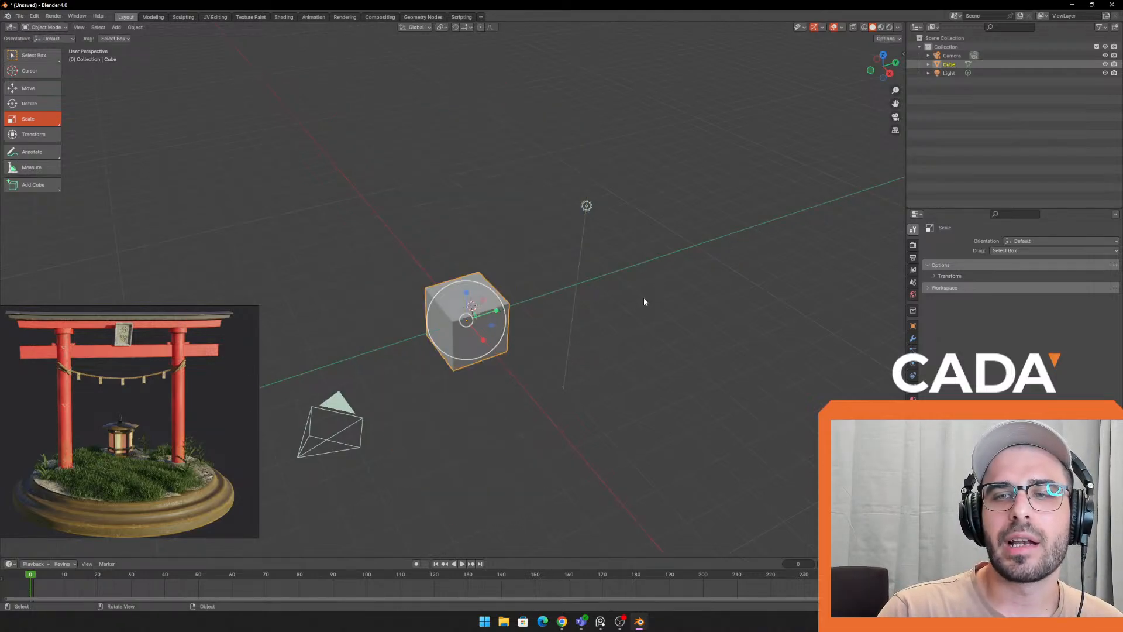
Activate the Move tool, shift the cube freely and along the Y axis, and undo each move
middle_drag(644, 302, 609, 314)
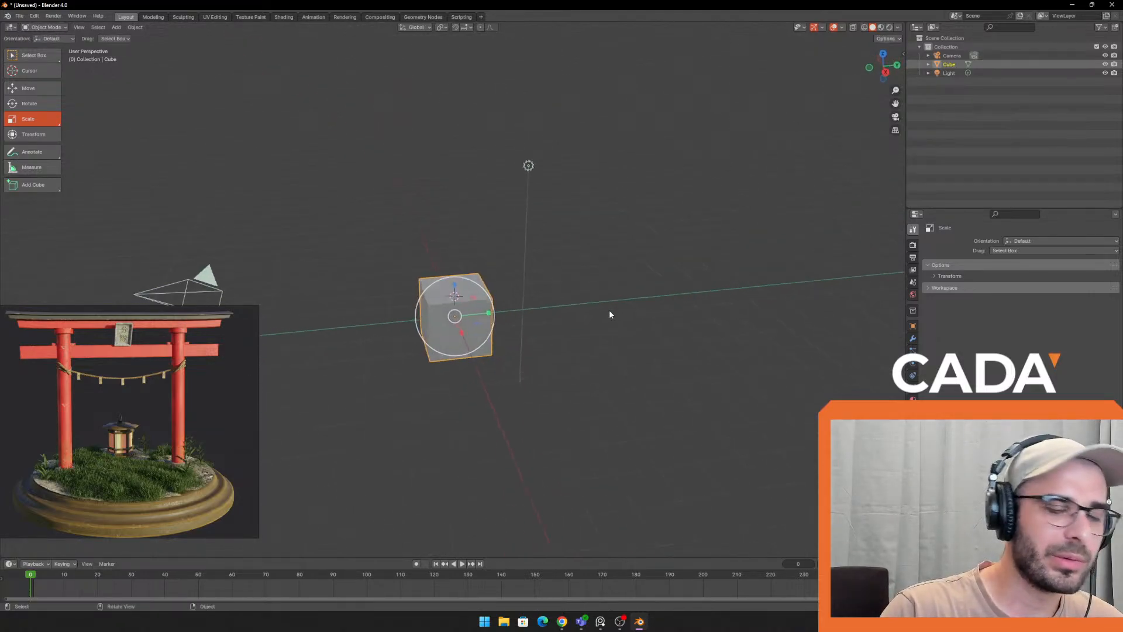
click(26, 89)
drag(452, 320, 531, 245)
key(ctrl+z)
drag(479, 315, 533, 320)
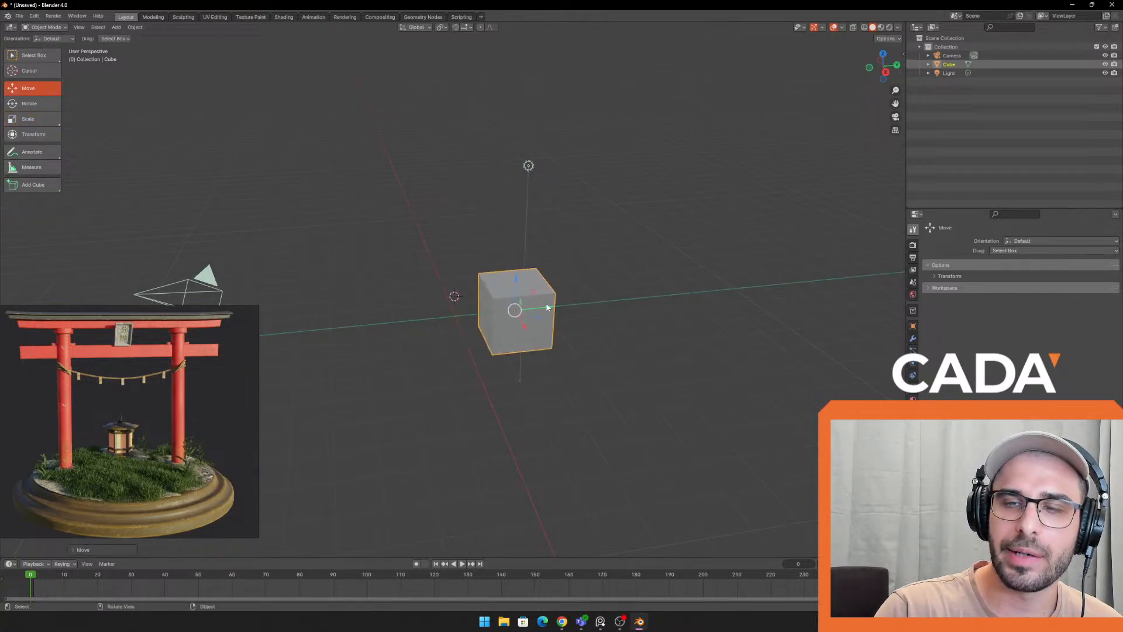
key(ctrl+z)
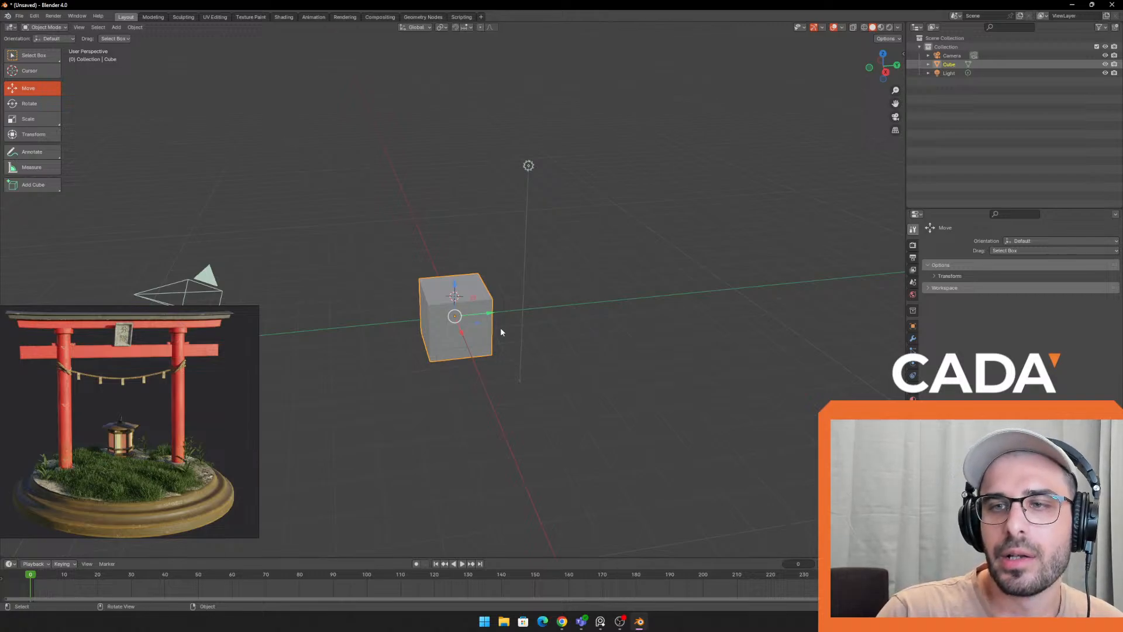
Move and rotate the cube freely, and scale it uniformly to about three times its size
key(g)
click(586, 242)
key(r)
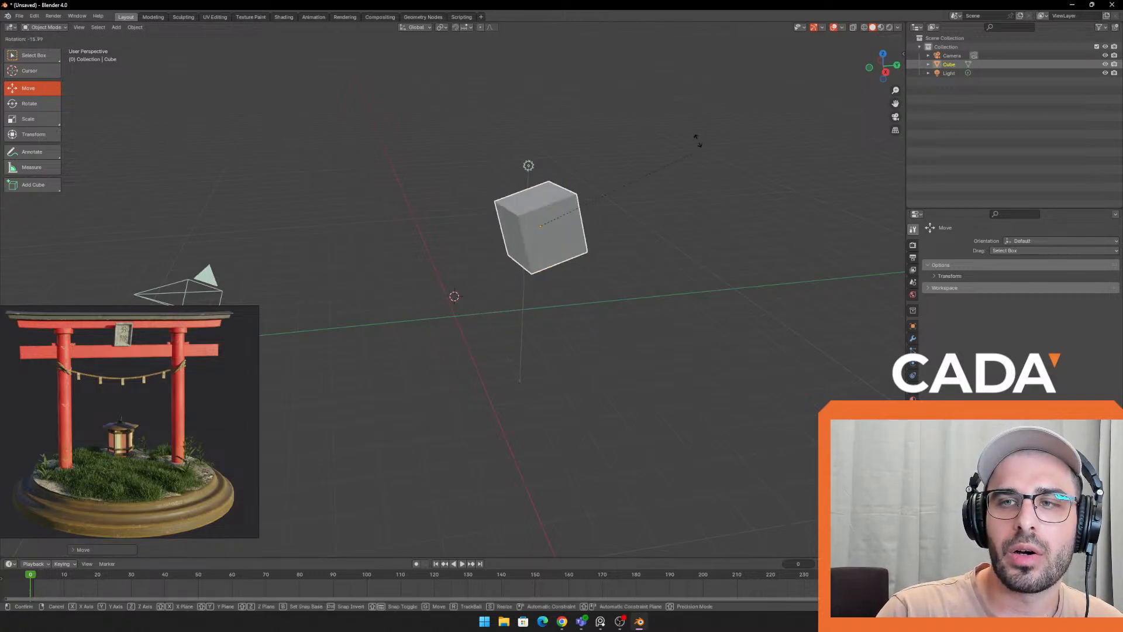
click(602, 100)
key(s)
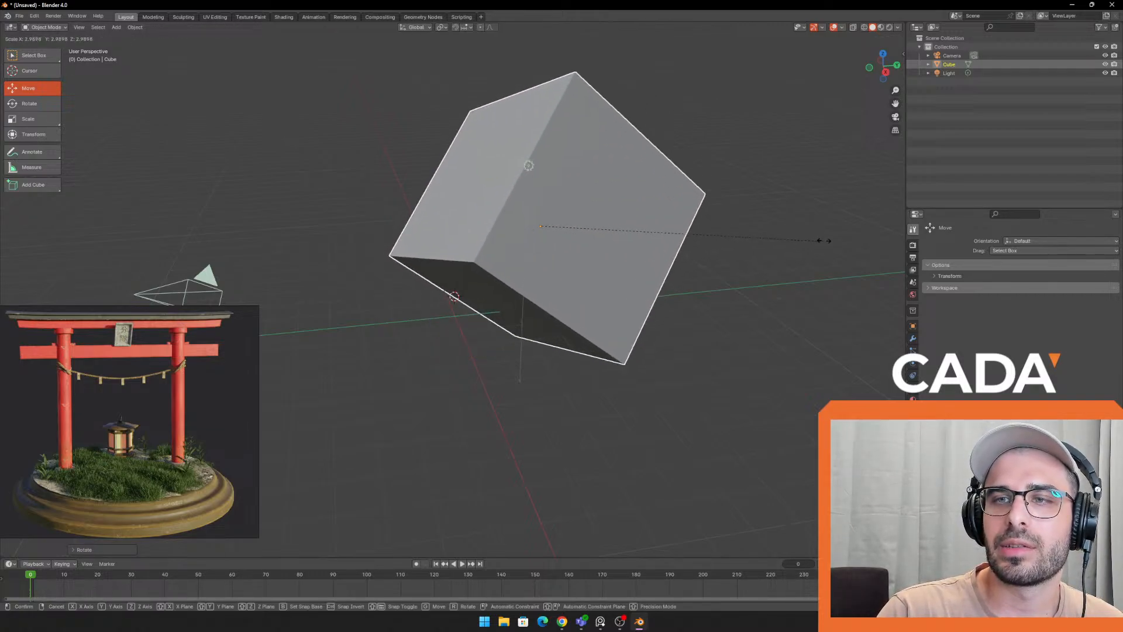
click(816, 242)
middle_drag(483, 420, 716, 338)
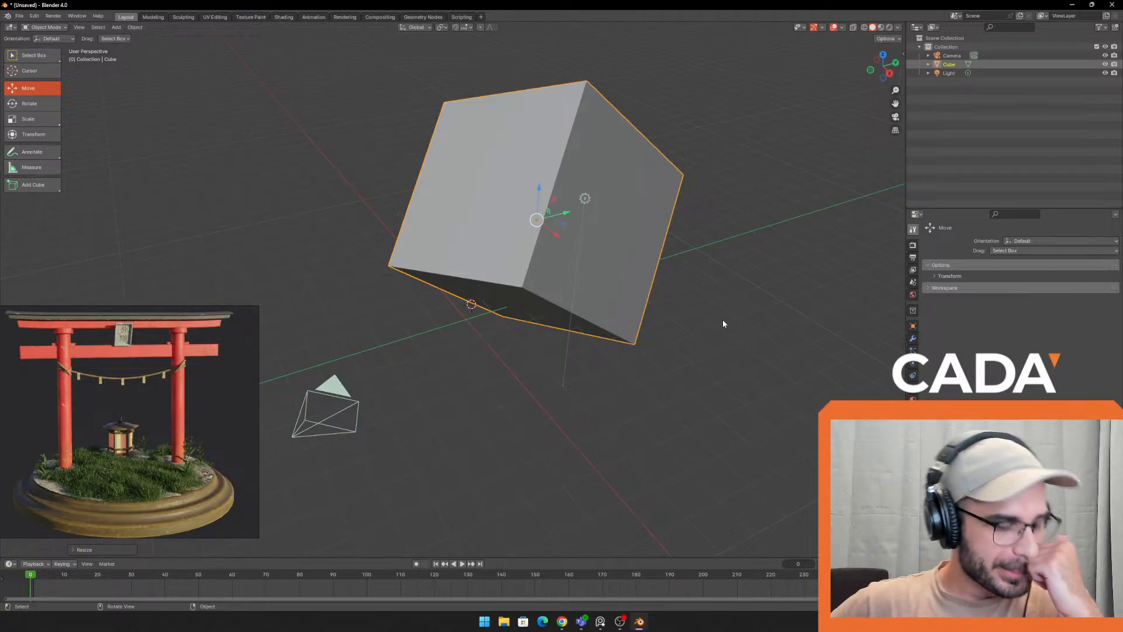
right_click(530, 273)
right_click(704, 320)
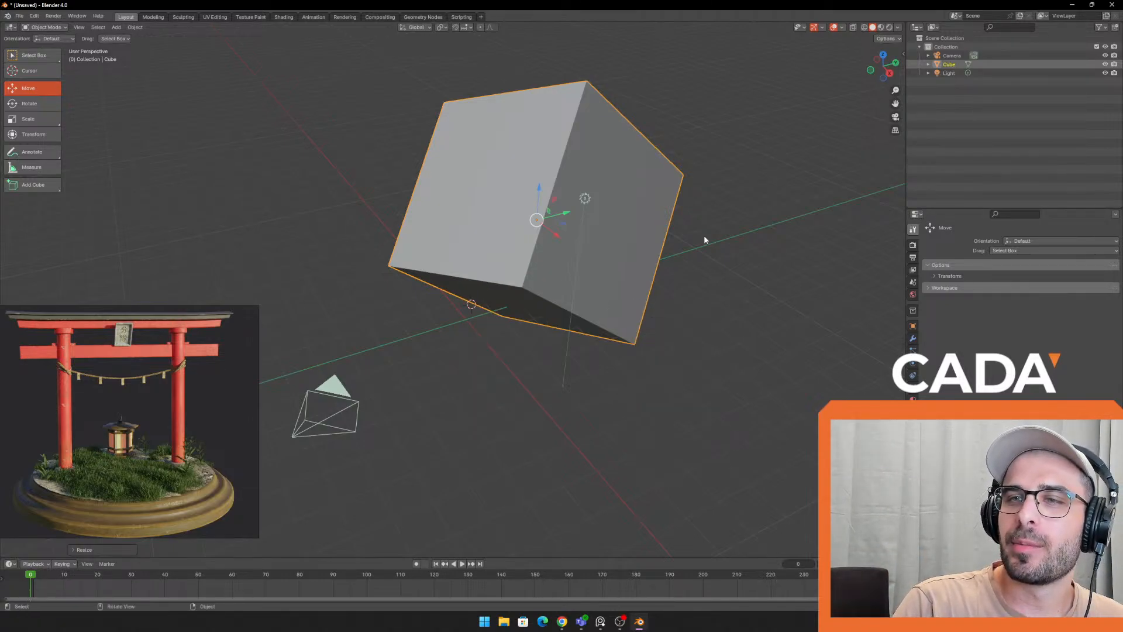
Undo the cube's free scaling, rotation and move, and step two further changes back in the history
key(ctrl+z)
key(ctrl+z)
key(ctrl+z)
middle_drag(743, 256, 605, 333)
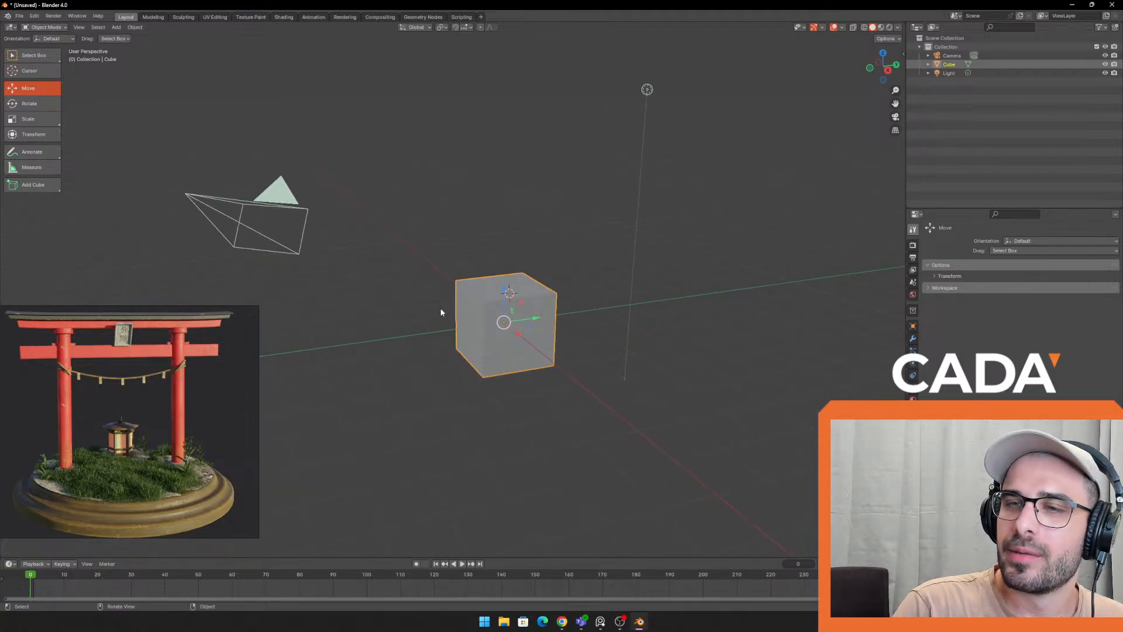
key(ctrl+z)
key(ctrl+z)
middle_drag(572, 356, 651, 344)
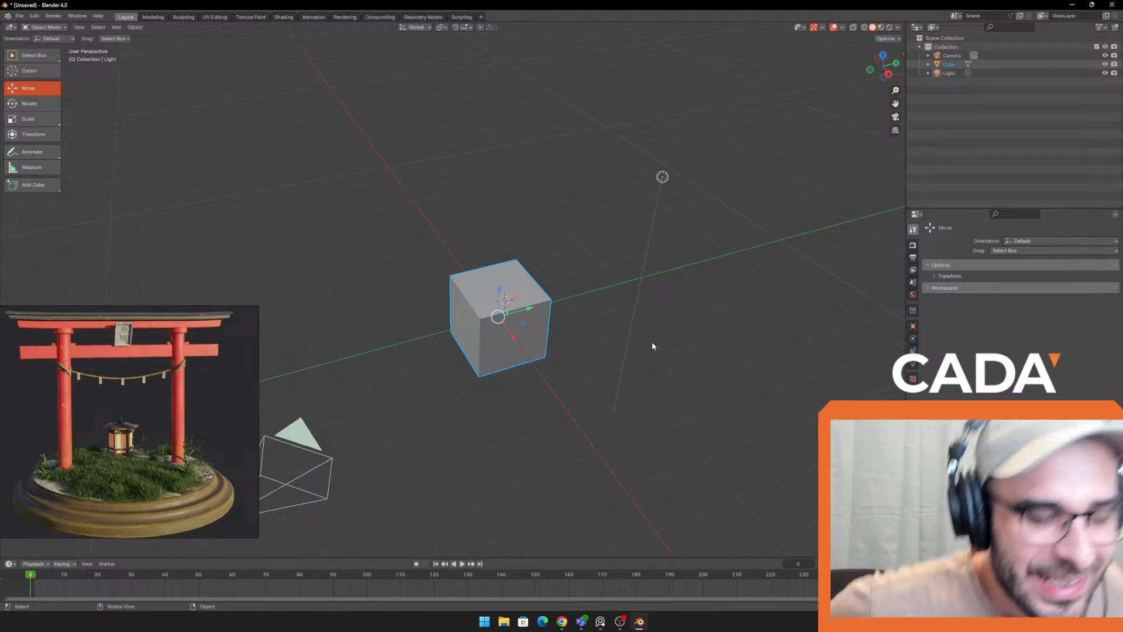
Select the cube, rotate it freely in the view, undo the rotation, and deselect it
click(535, 326)
middle_drag(577, 268, 594, 263)
click(544, 275)
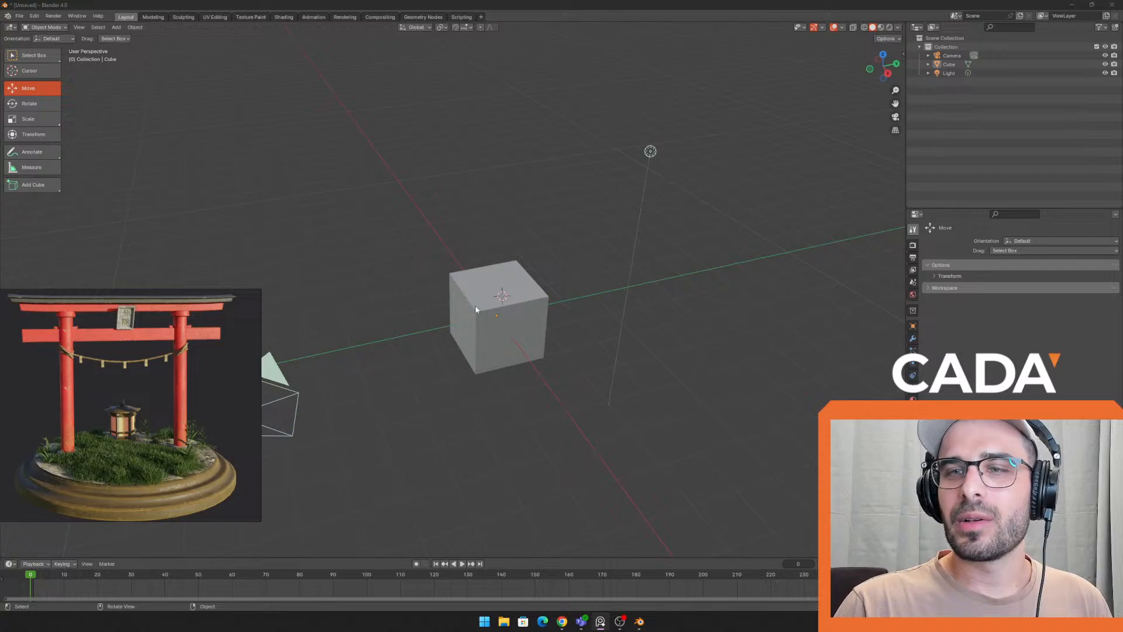
click(475, 309)
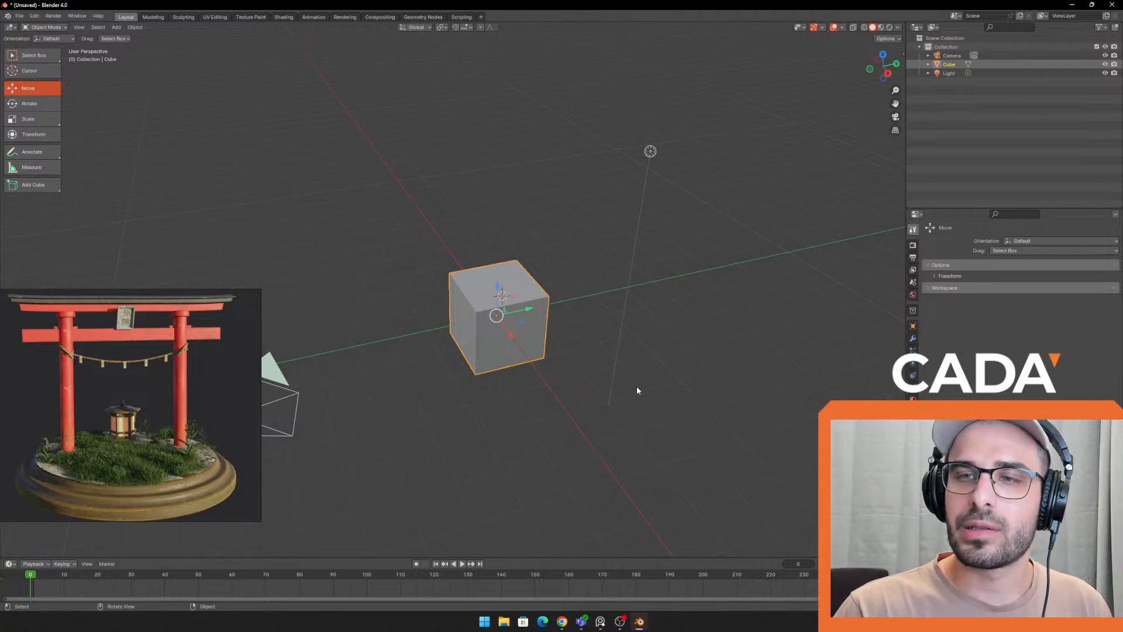
drag(607, 380, 477, 340)
key(r)
click(528, 356)
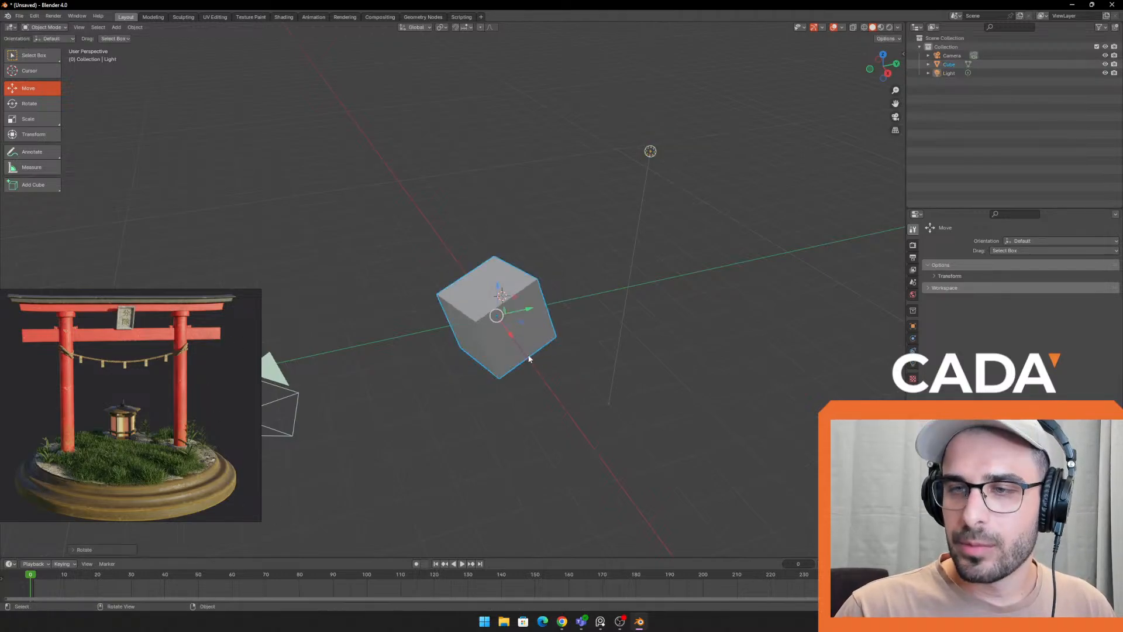
key(ctrl+z)
click(416, 222)
middle_drag(437, 277, 463, 198)
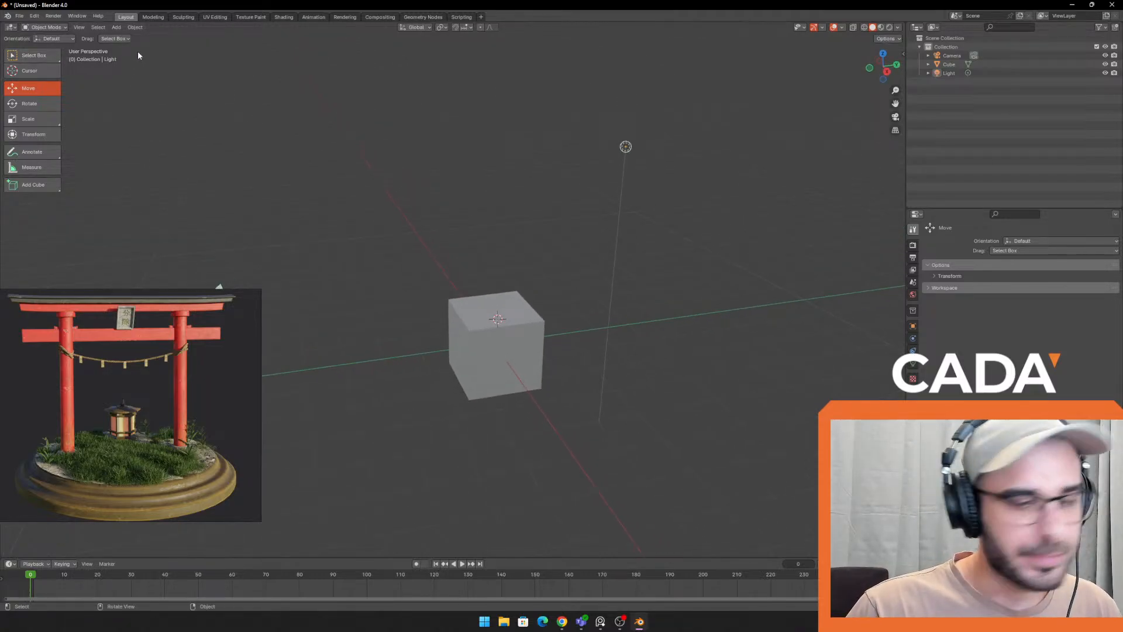
Bring up the mesh primitives available for adding, close the list without adding any, and select the cube
click(118, 28)
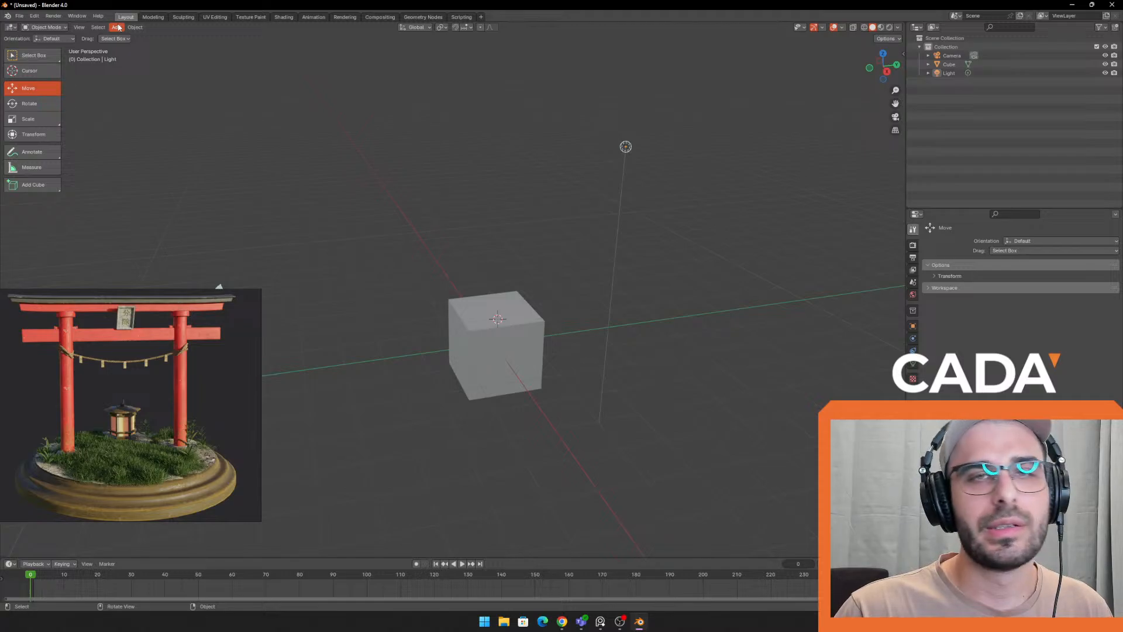
click(118, 27)
key(shift+a)
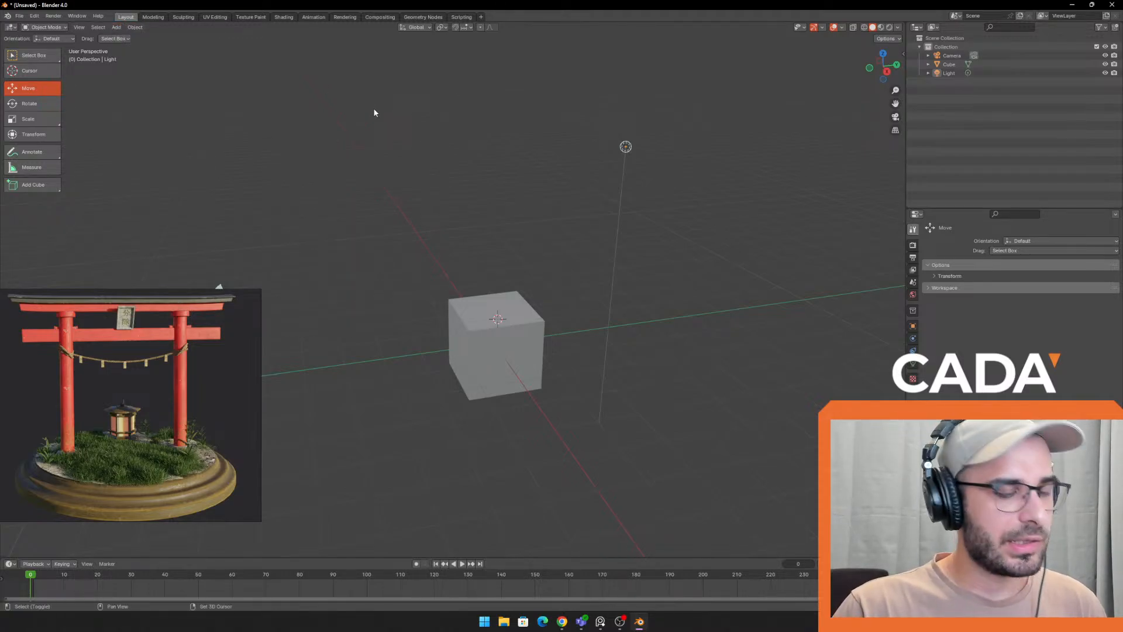
key(shift+a)
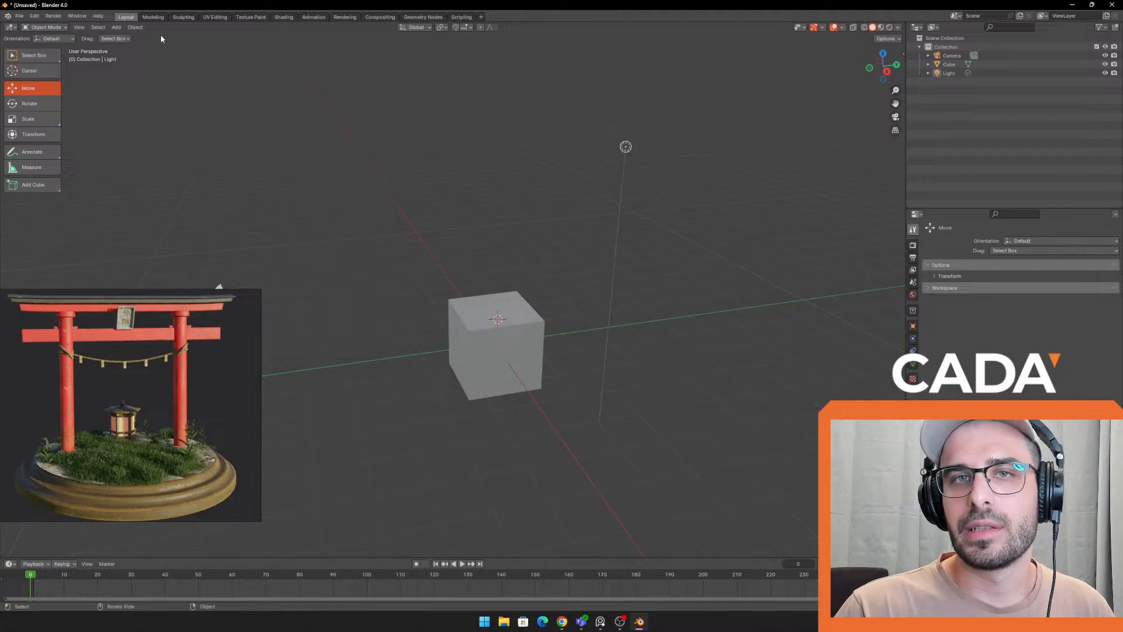
click(115, 29)
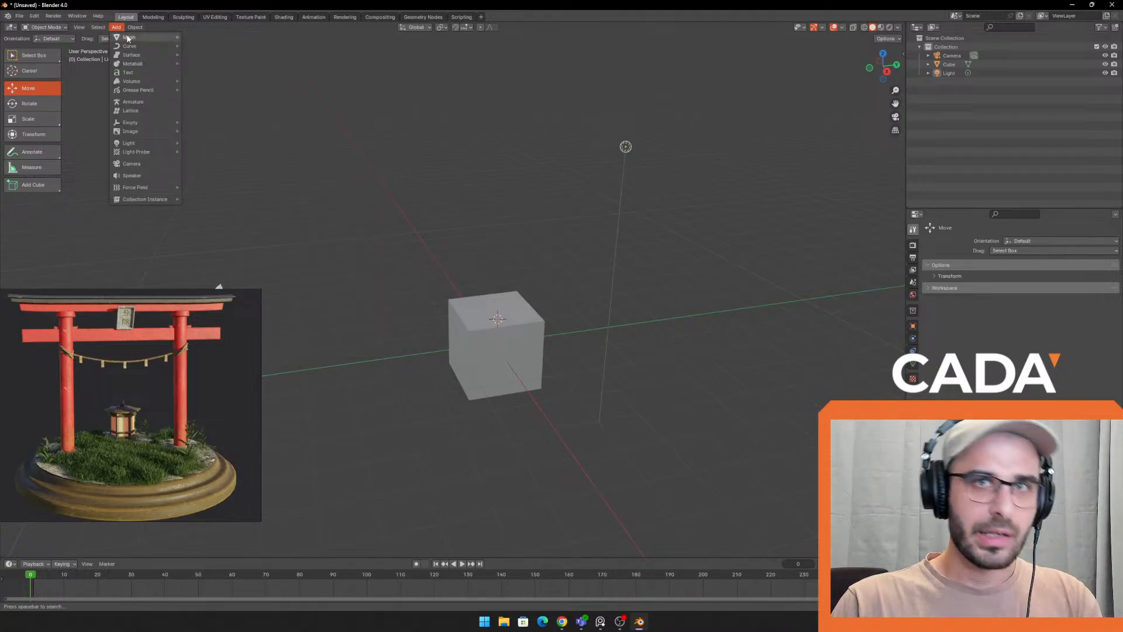
mouse_move(134, 38)
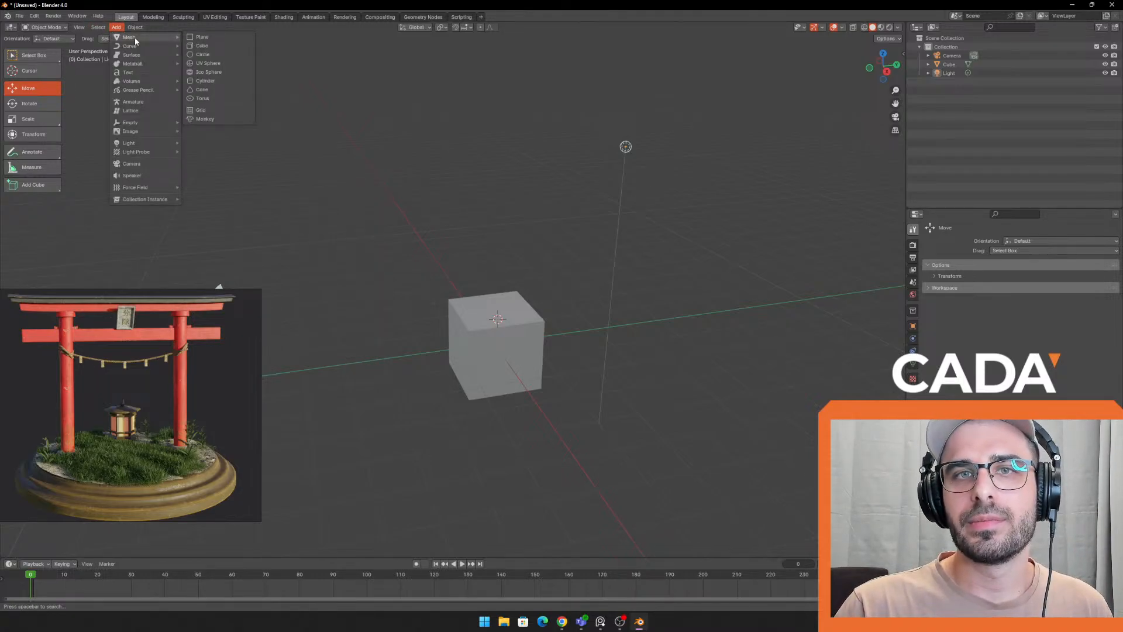
click(465, 333)
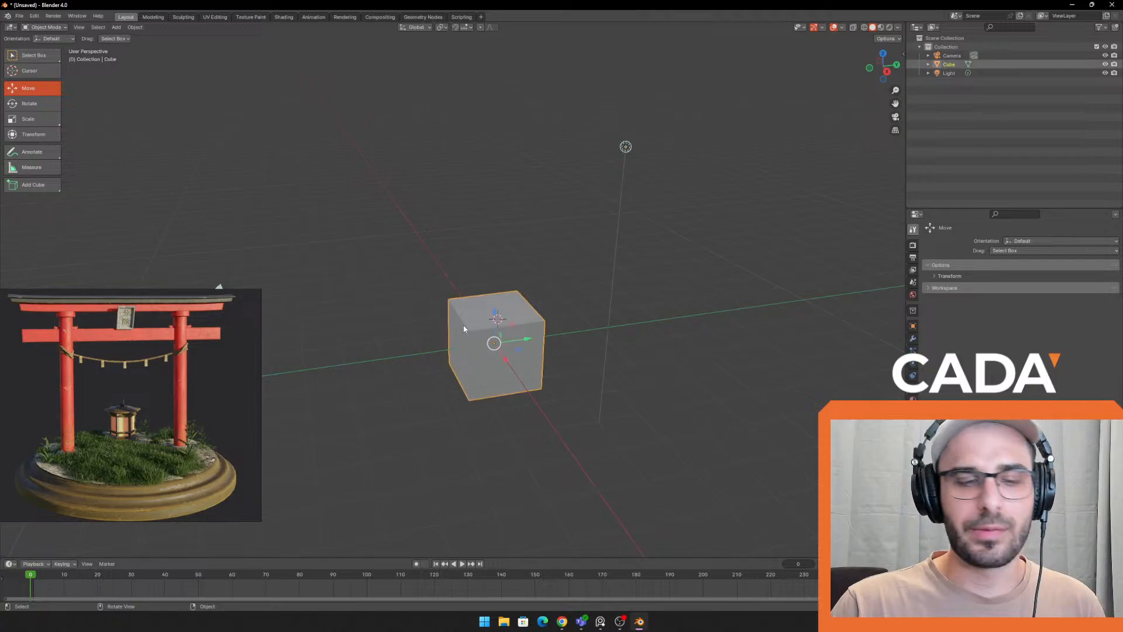
Add a cylinder mesh at the 3D cursor
click(117, 28)
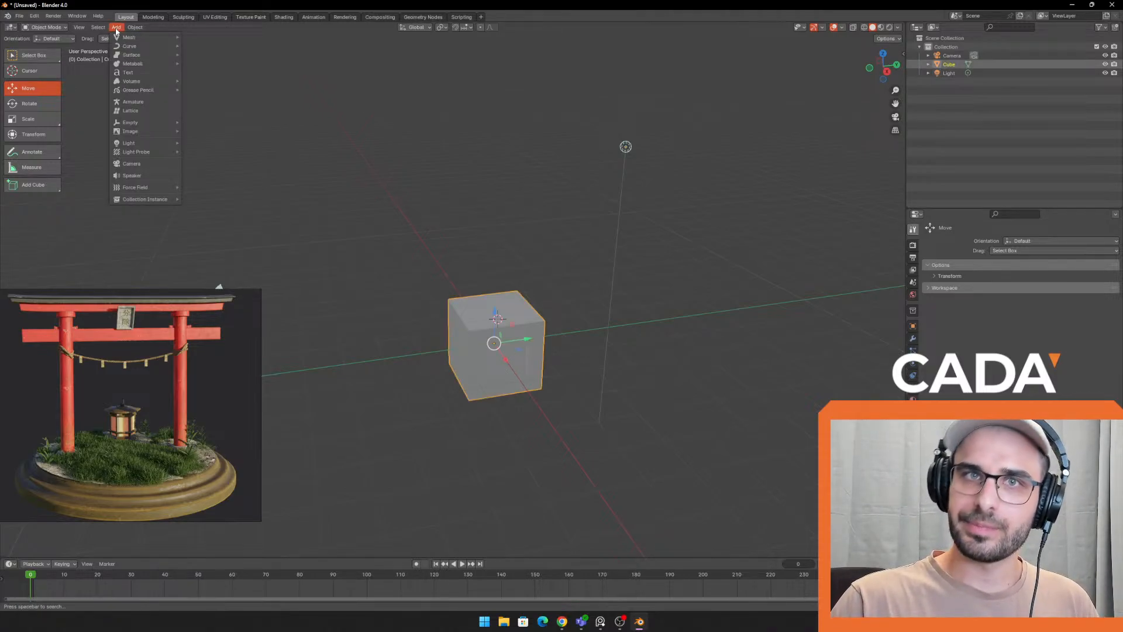
mouse_move(130, 41)
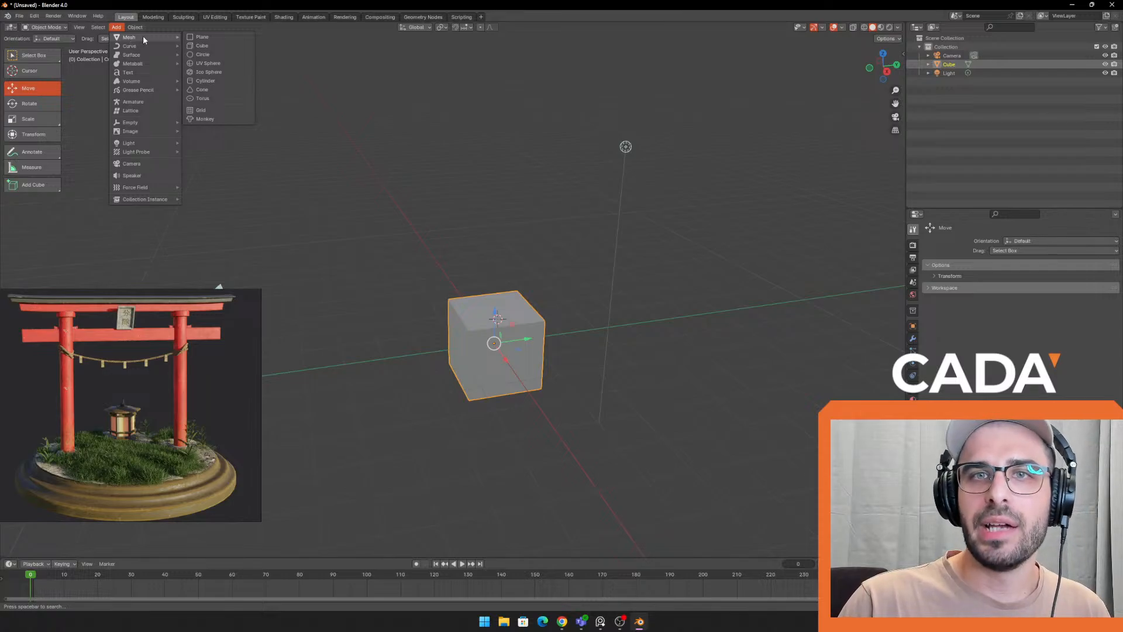
click(209, 81)
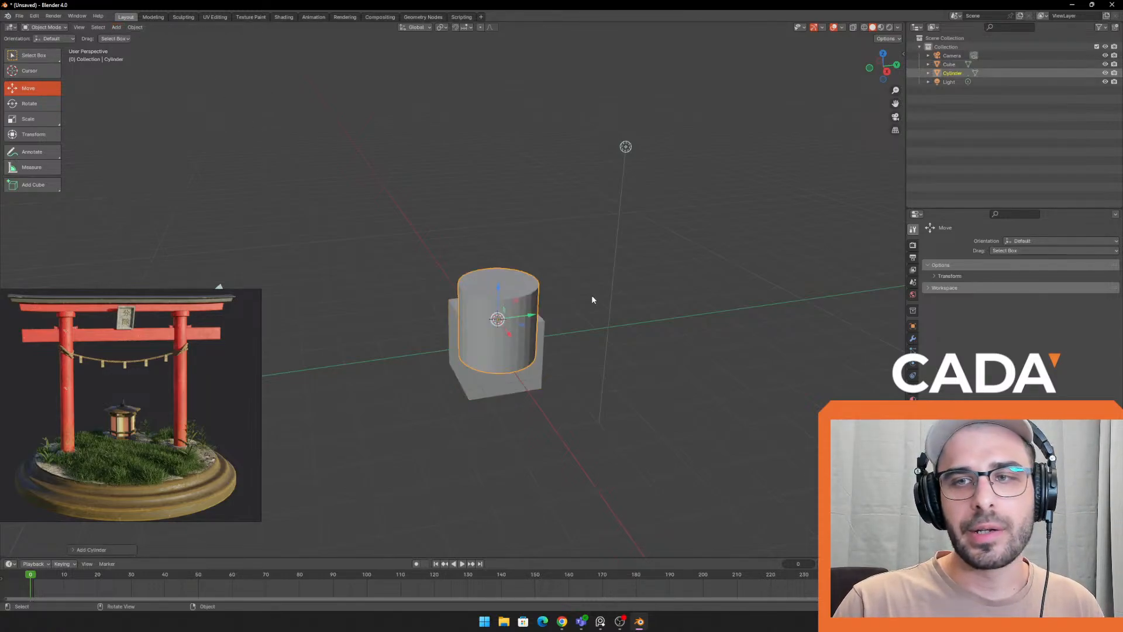
Delete the default cube and select the cylinder
middle_drag(592, 299, 571, 326)
scroll(596, 372, up, 3)
click(506, 336)
key(Delete)
click(550, 325)
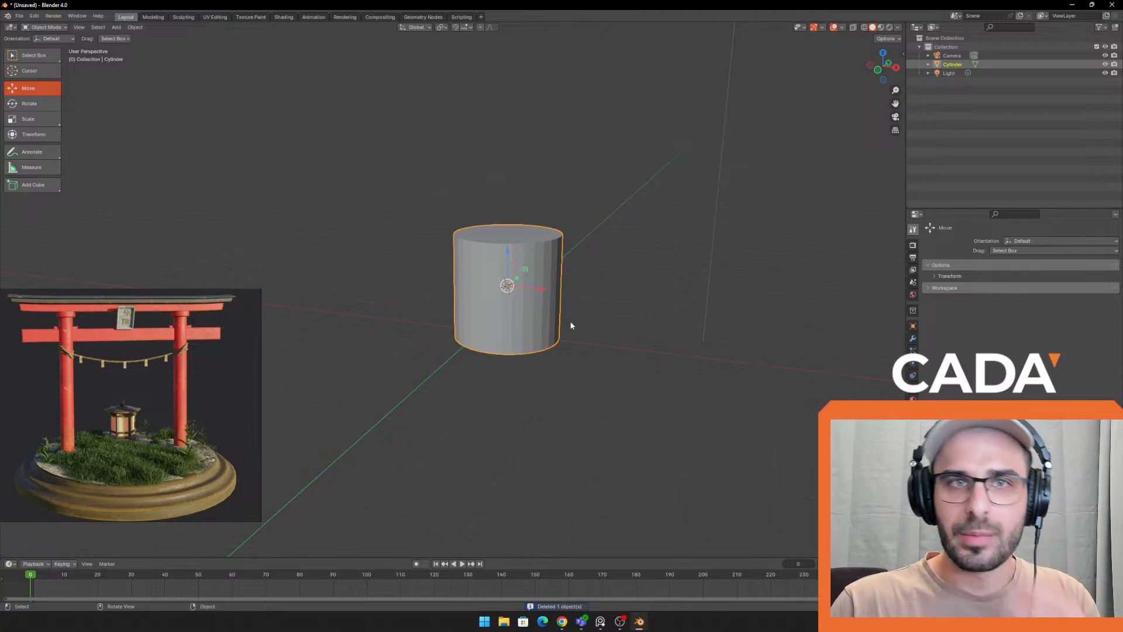
Snap the 3D cursor to the world origin
key(shift+s)
key(Escape)
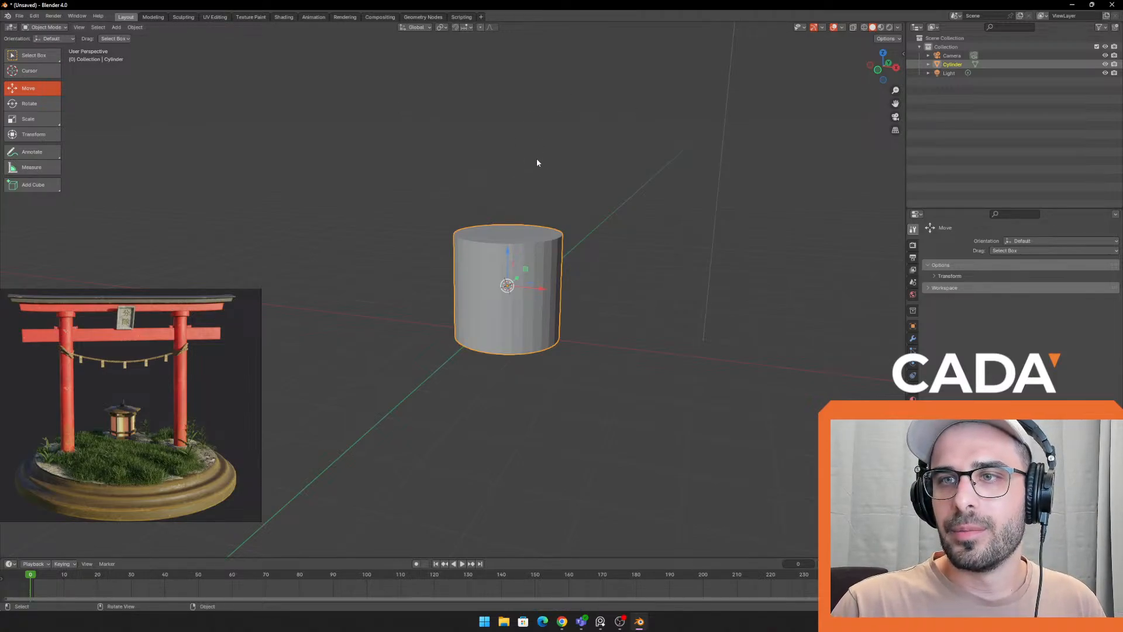
middle_drag(537, 159, 559, 214)
scroll(550, 228, up, 4)
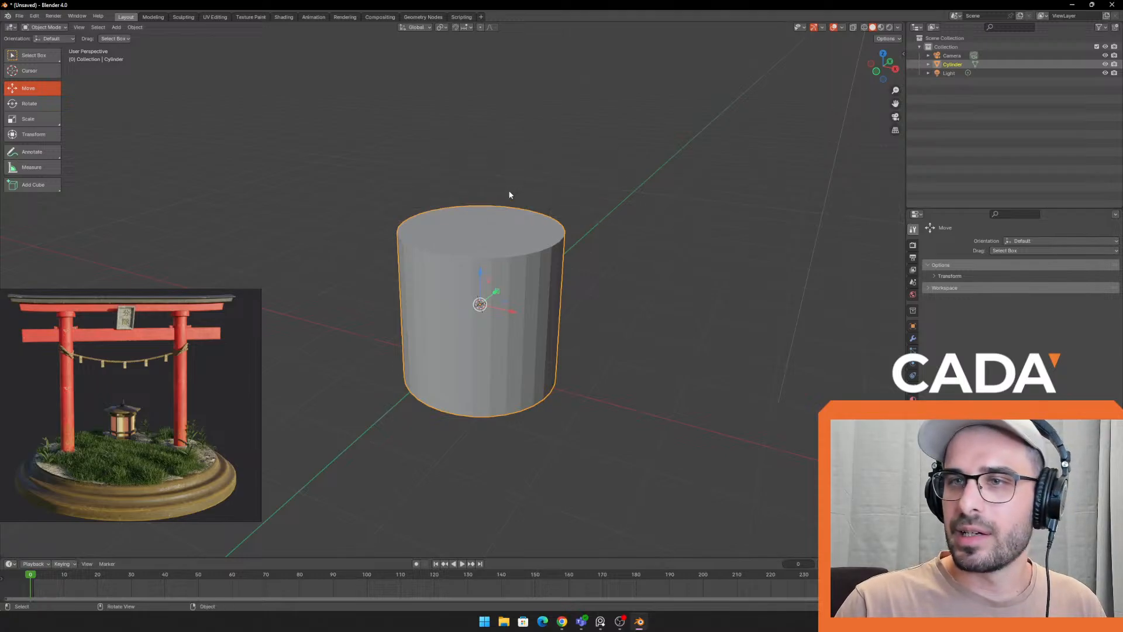
key(shift+s)
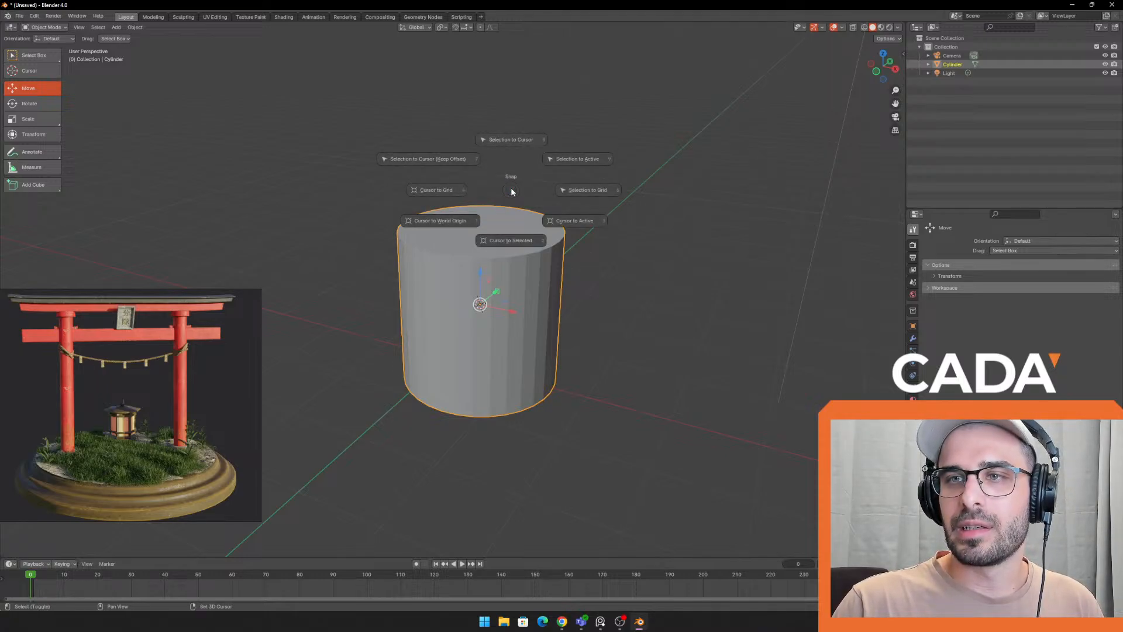
key(Escape)
key(shift+s)
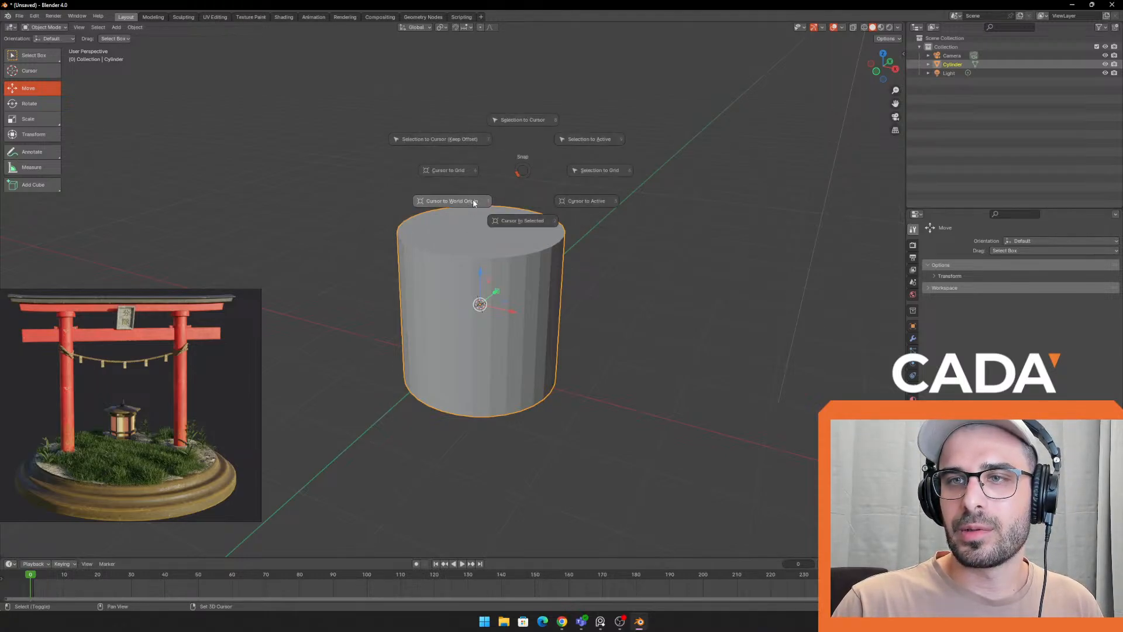
click(473, 203)
Delete the off-centre cylinder and add a new cylinder mesh at the world origin
key(Delete)
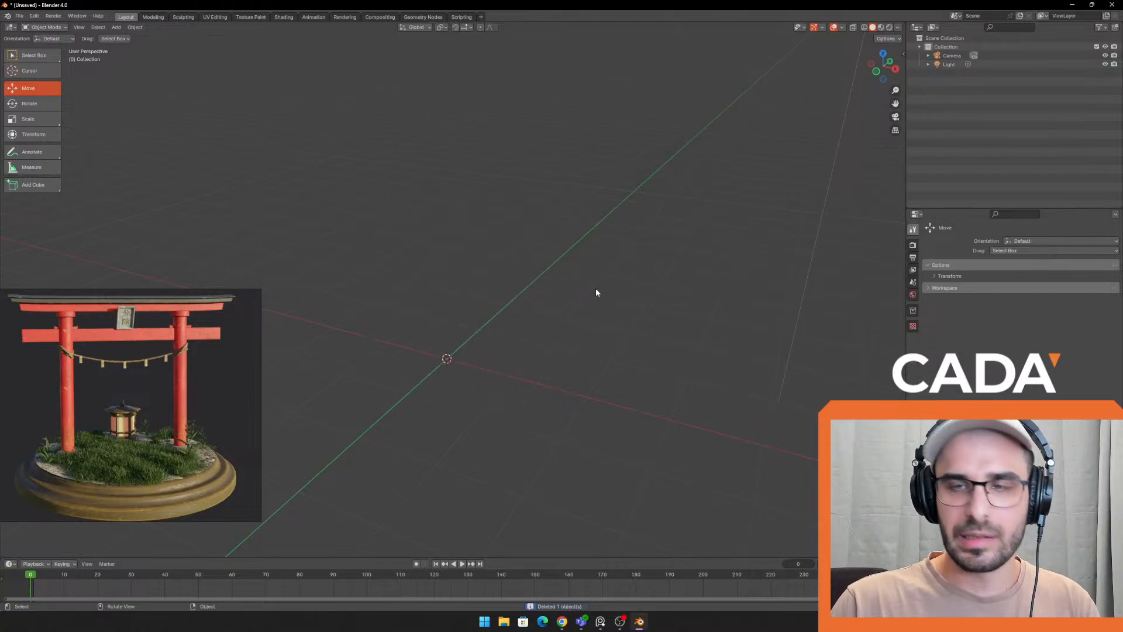
click(112, 38)
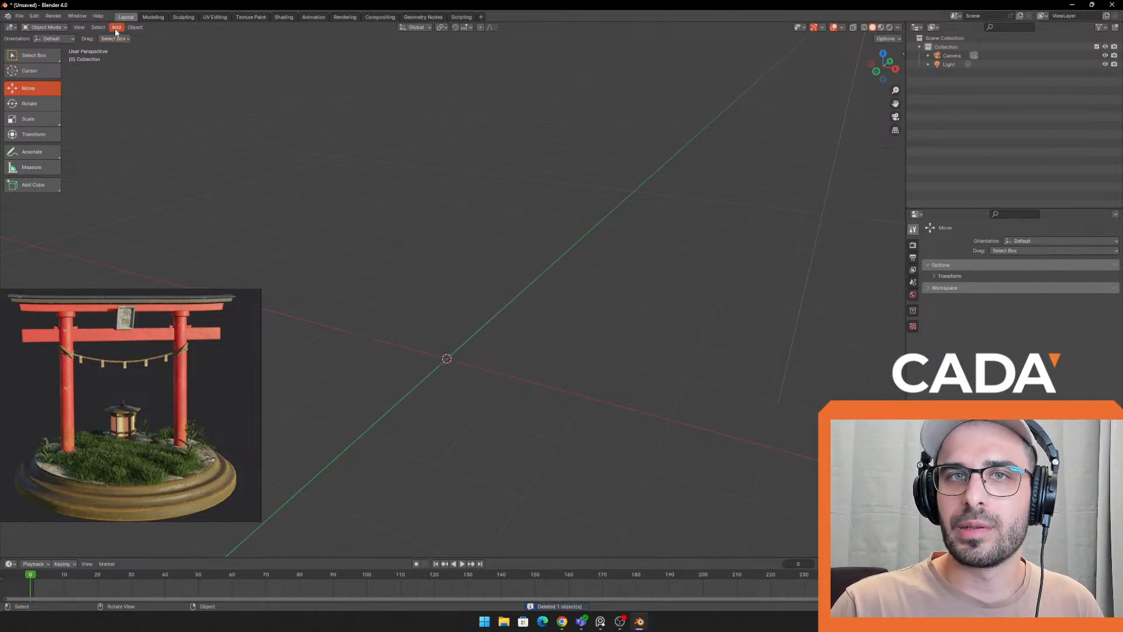
click(116, 27)
mouse_move(176, 37)
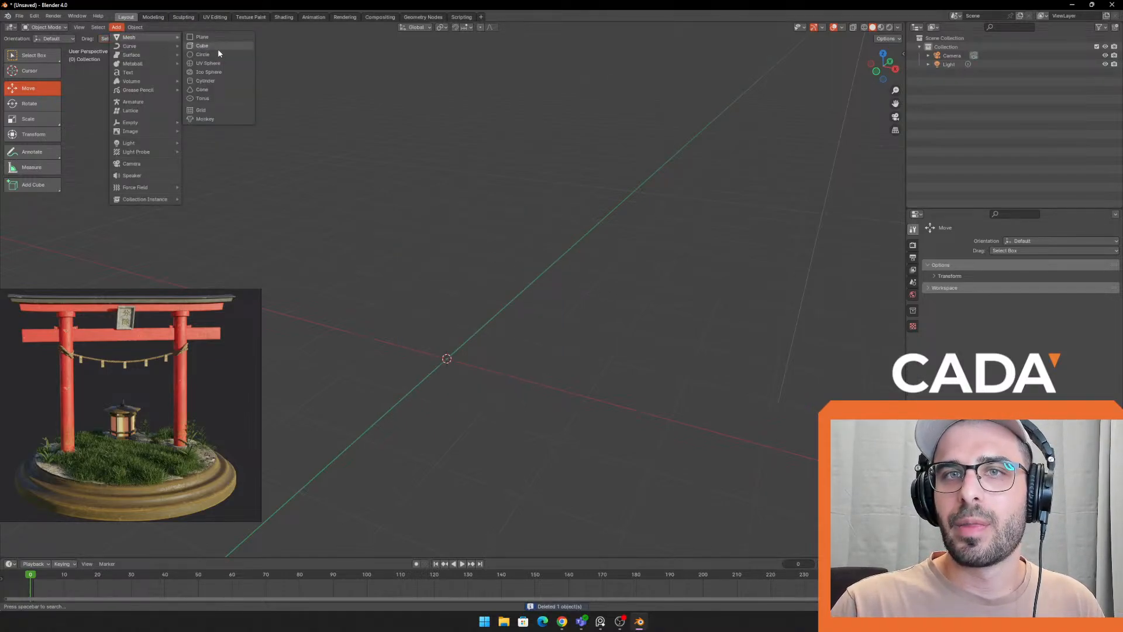
click(206, 80)
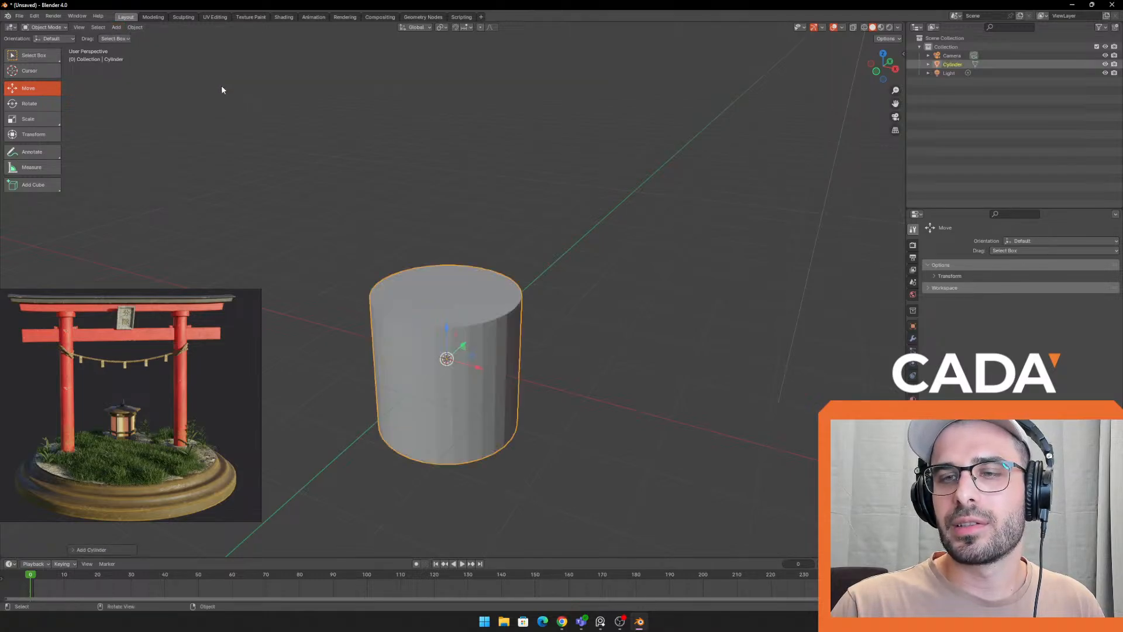
middle_drag(221, 86, 614, 195)
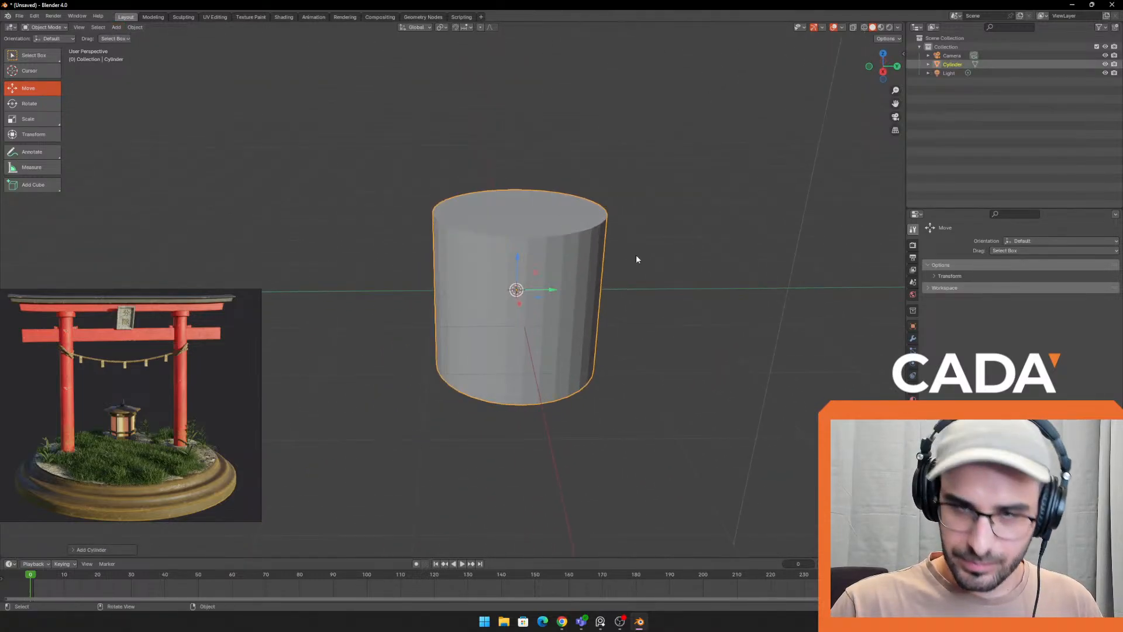
middle_drag(636, 259, 609, 233)
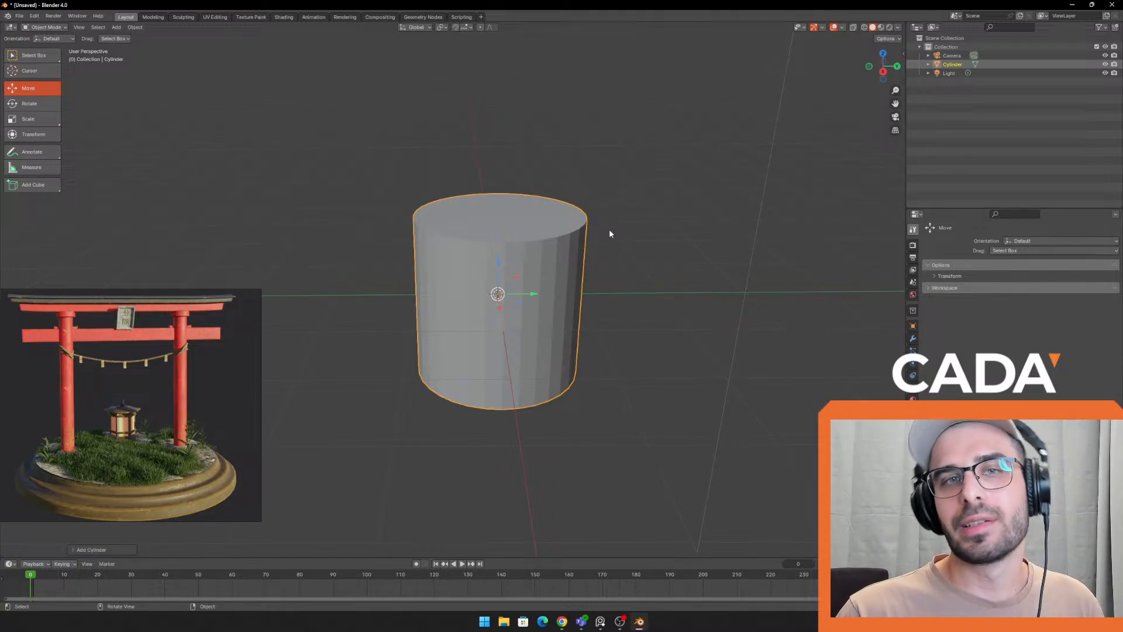
Flatten the cylinder along the Z axis with the Scale tool into a thin disc
click(28, 119)
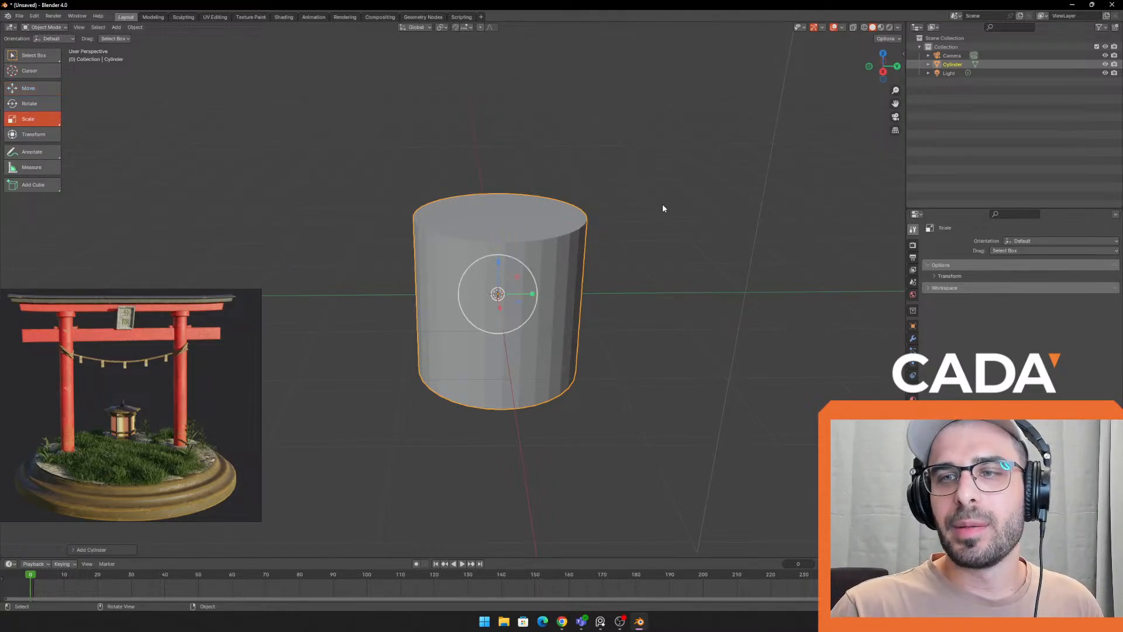
middle_drag(664, 206, 560, 276)
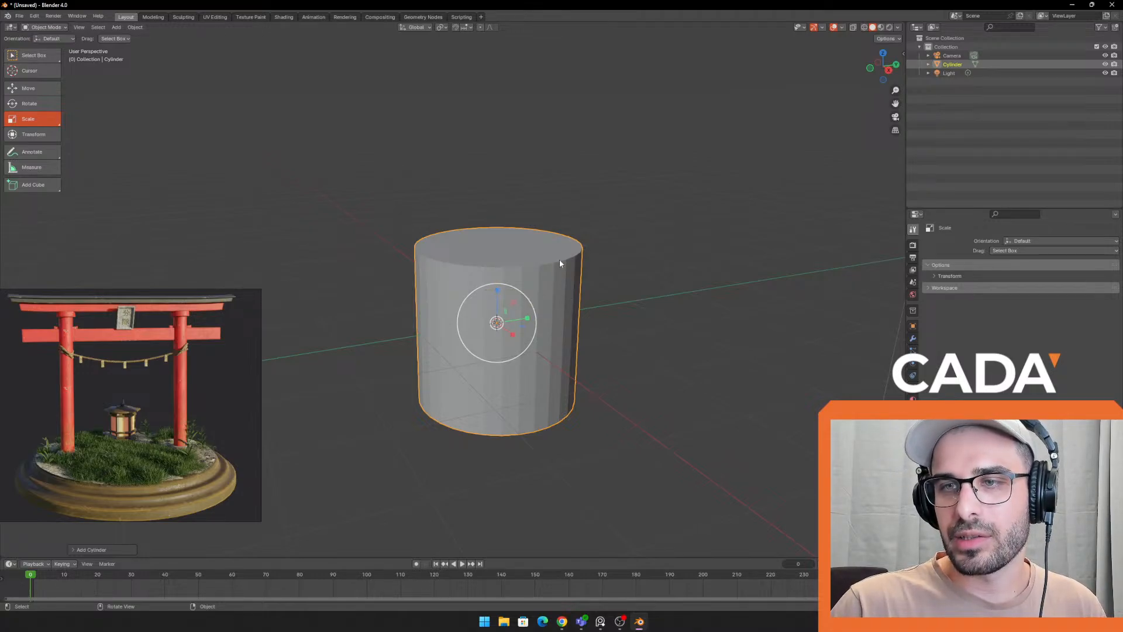
scroll(597, 265, up, 1)
shift+middle_drag(599, 265, 587, 260)
drag(493, 291, 500, 320)
scroll(660, 291, up, 2)
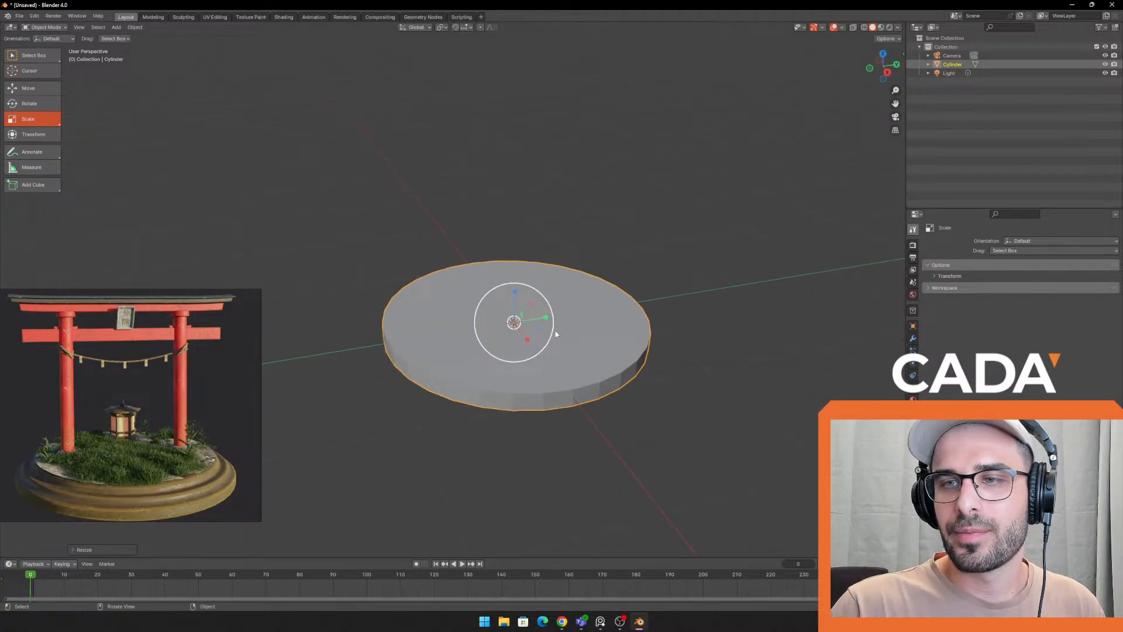
Scale the thin disc up to a little over twice its diameter for the gate's base, and deselect it
drag(518, 321, 529, 316)
scroll(559, 286, down, 6)
middle_drag(567, 283, 535, 274)
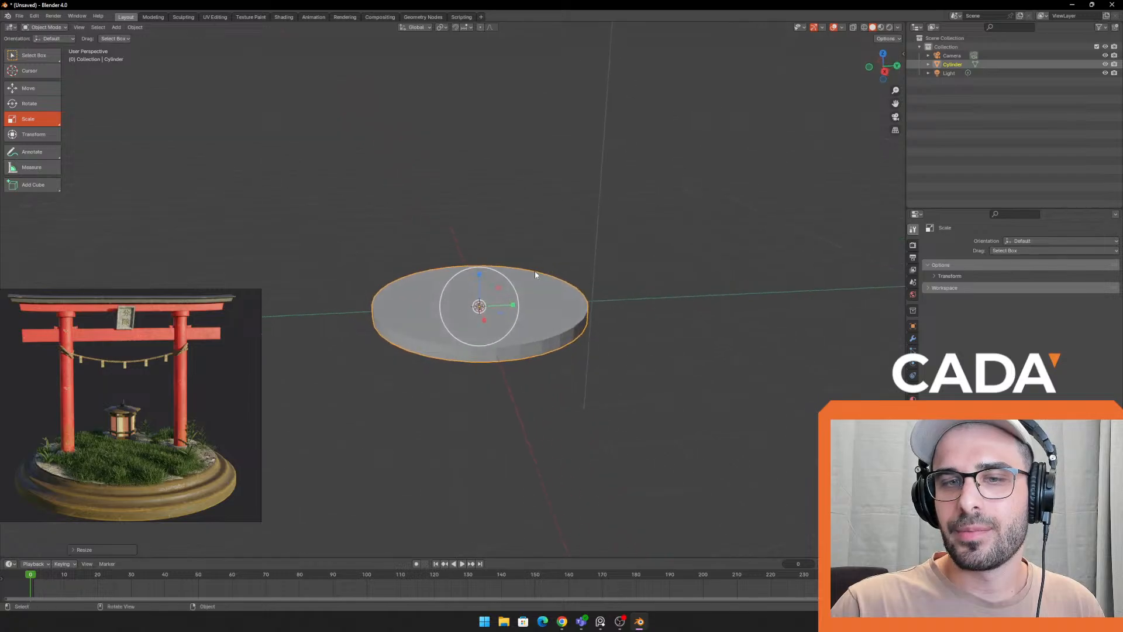
scroll(535, 274, up, 2)
drag(488, 284, 491, 284)
key(ctrl+z)
click(470, 181)
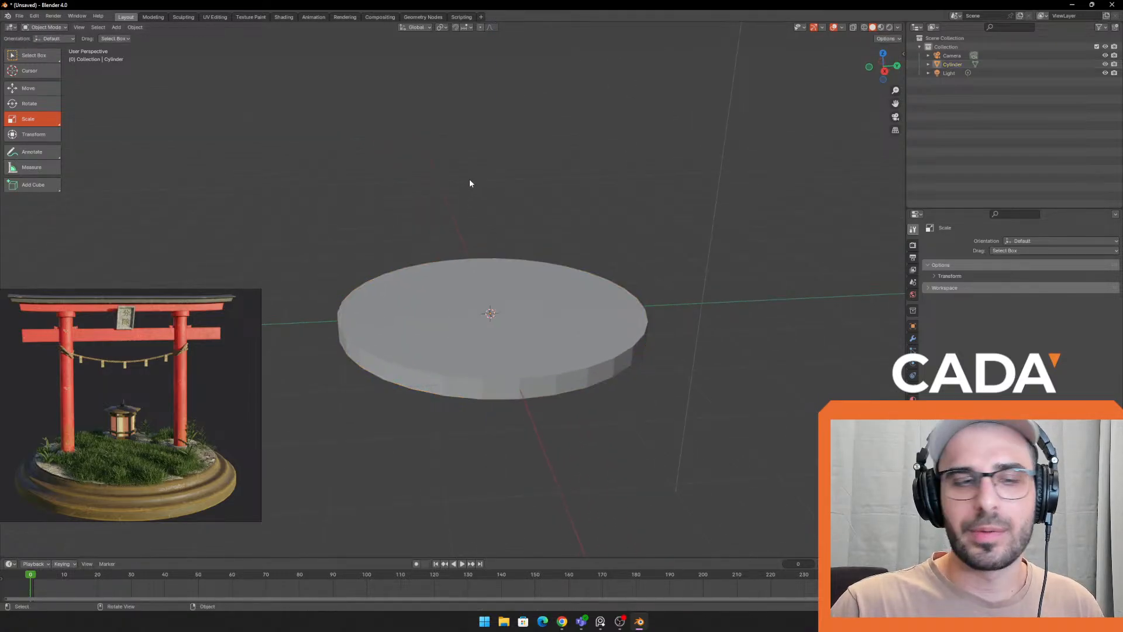
middle_drag(470, 183, 664, 179)
scroll(636, 186, up, 1)
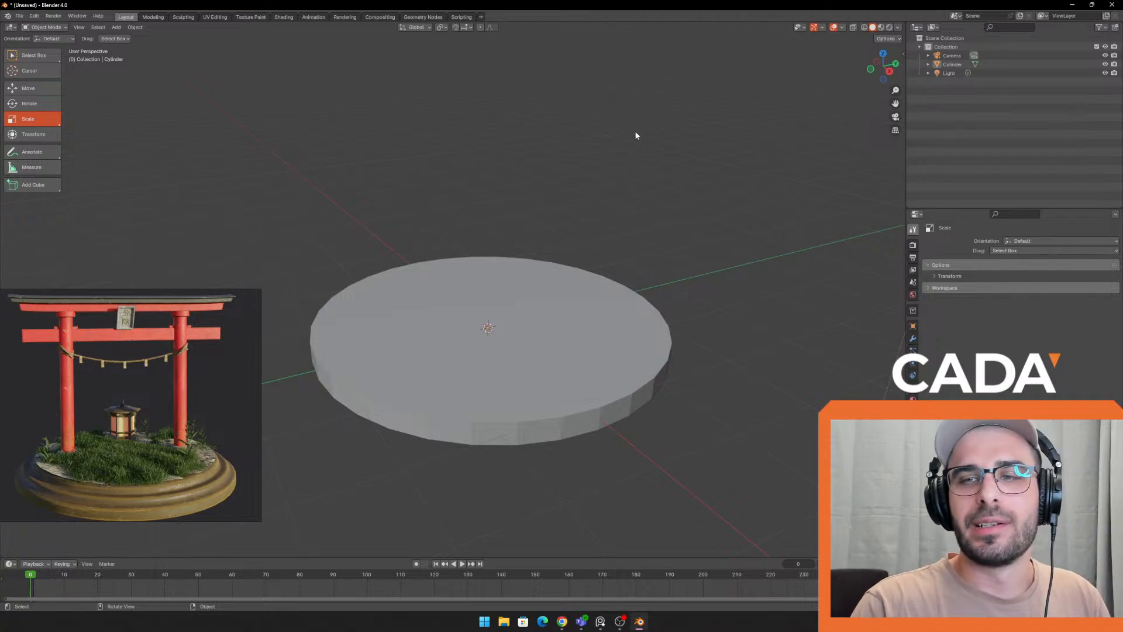
middle_drag(454, 371, 533, 317)
click(626, 373)
shift+middle_drag(688, 359, 713, 360)
click(625, 265)
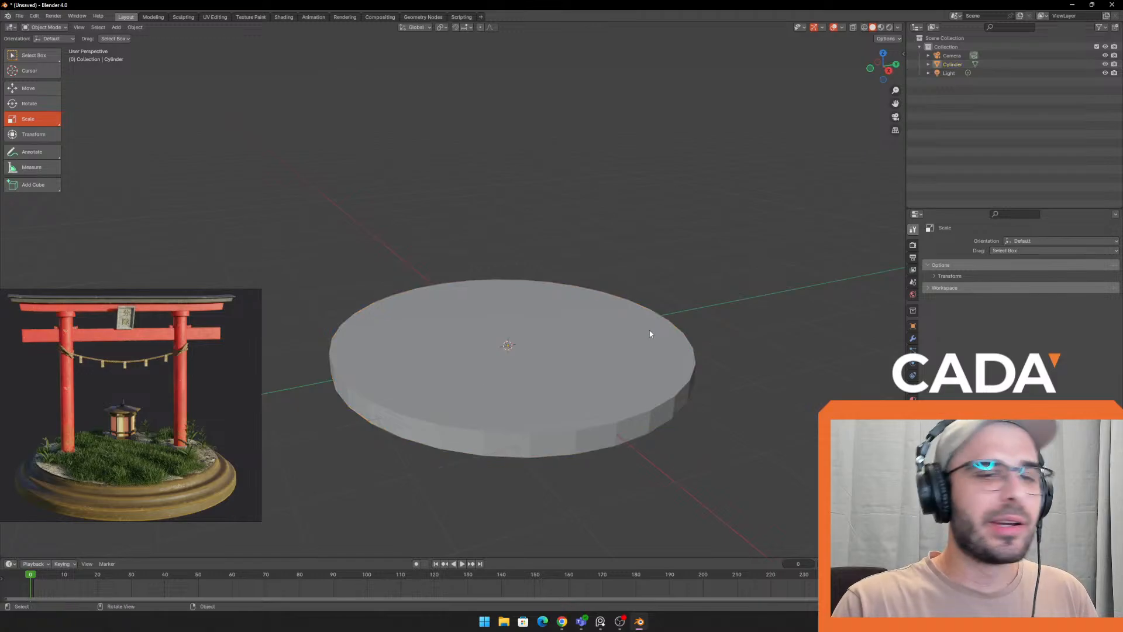
click(598, 327)
click(644, 267)
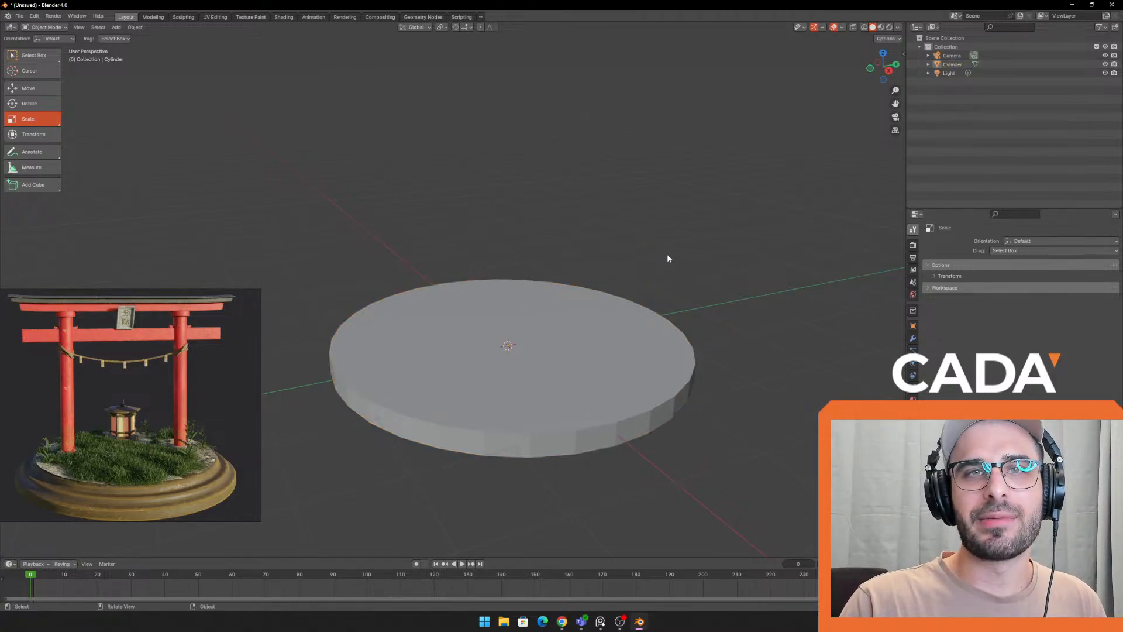
click(116, 27)
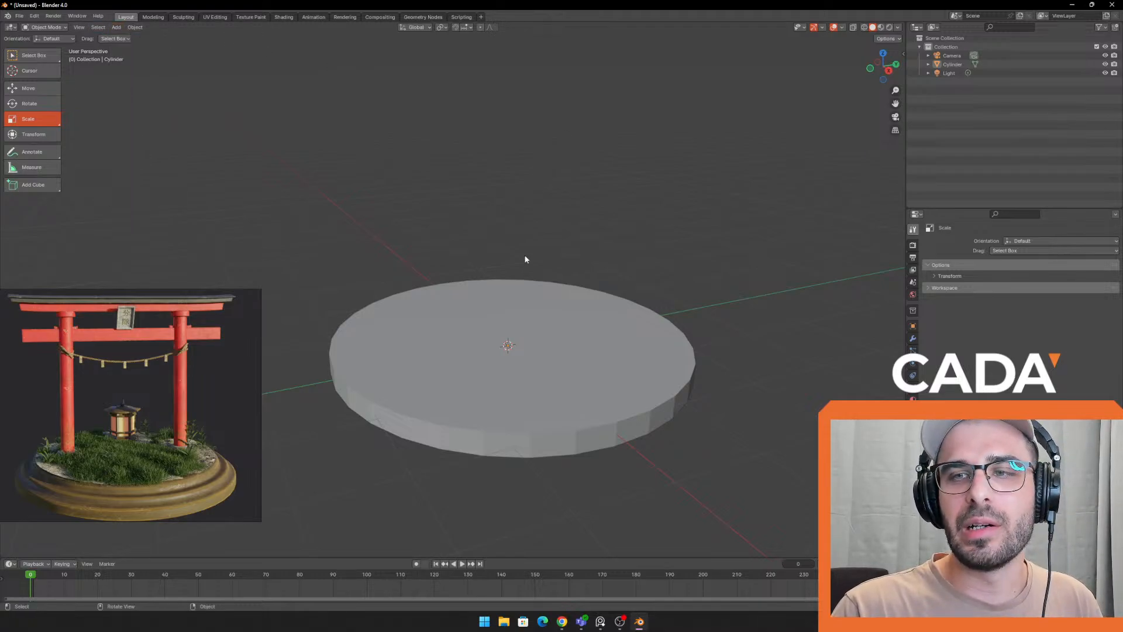
click(512, 335)
middle_drag(510, 279, 515, 255)
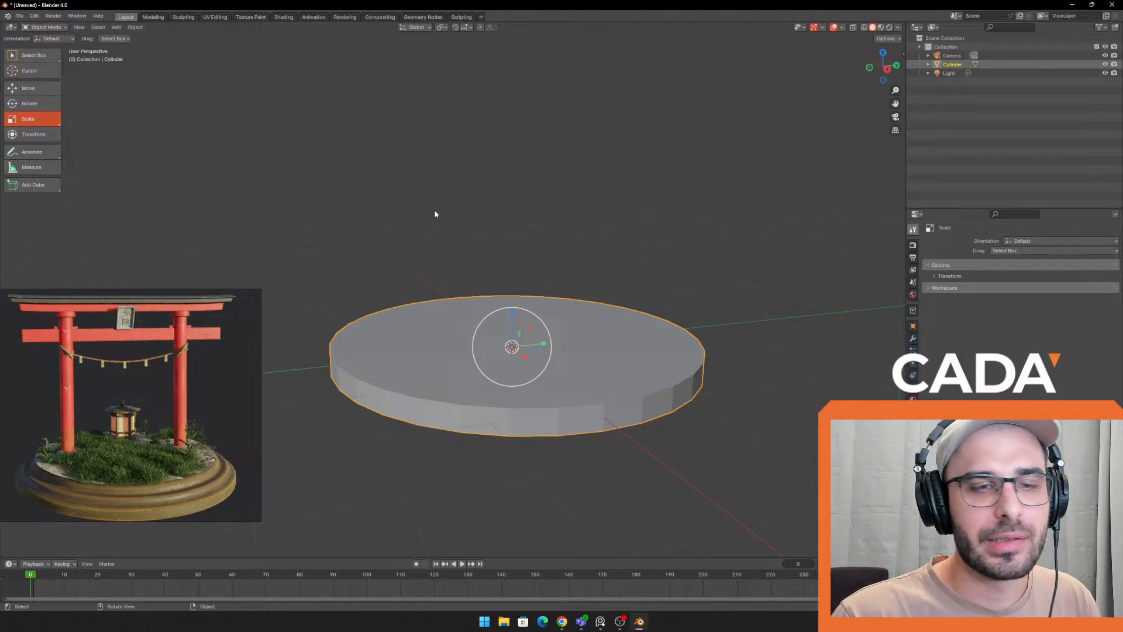
click(477, 277)
click(491, 340)
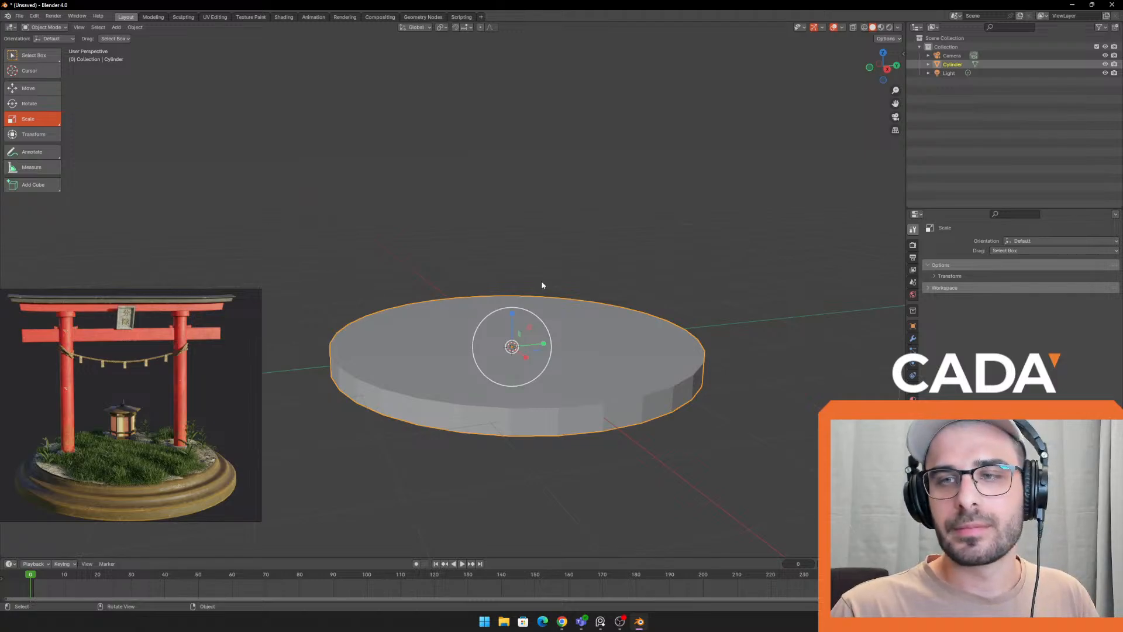
Try to rotate the base disc freely
middle_drag(542, 283, 579, 266)
key(w)
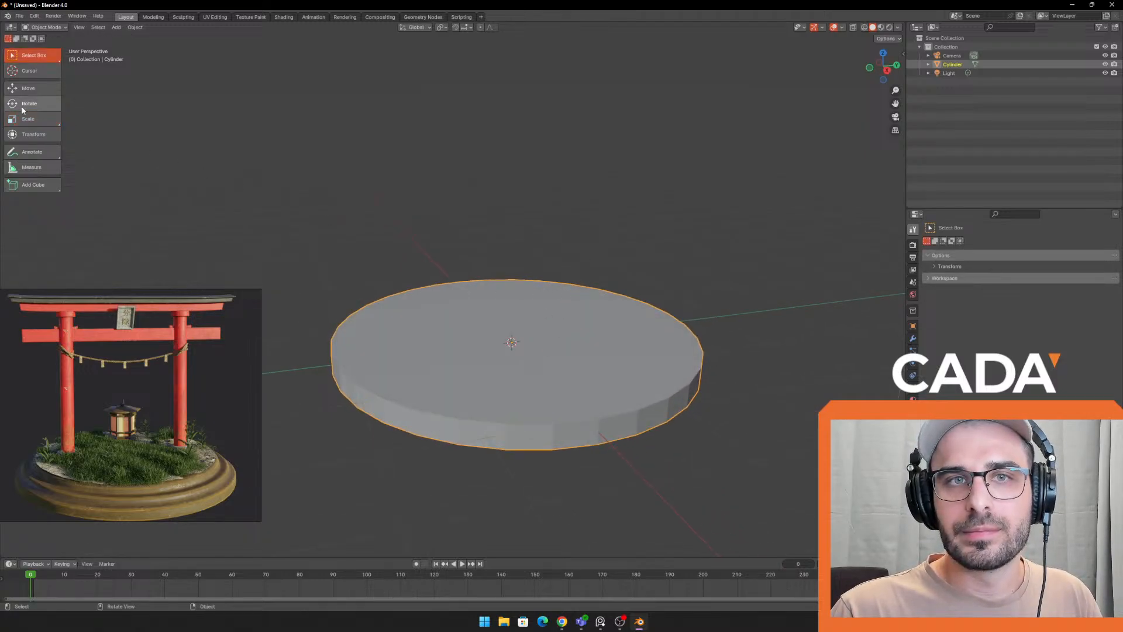
click(30, 88)
middle_drag(609, 332, 641, 311)
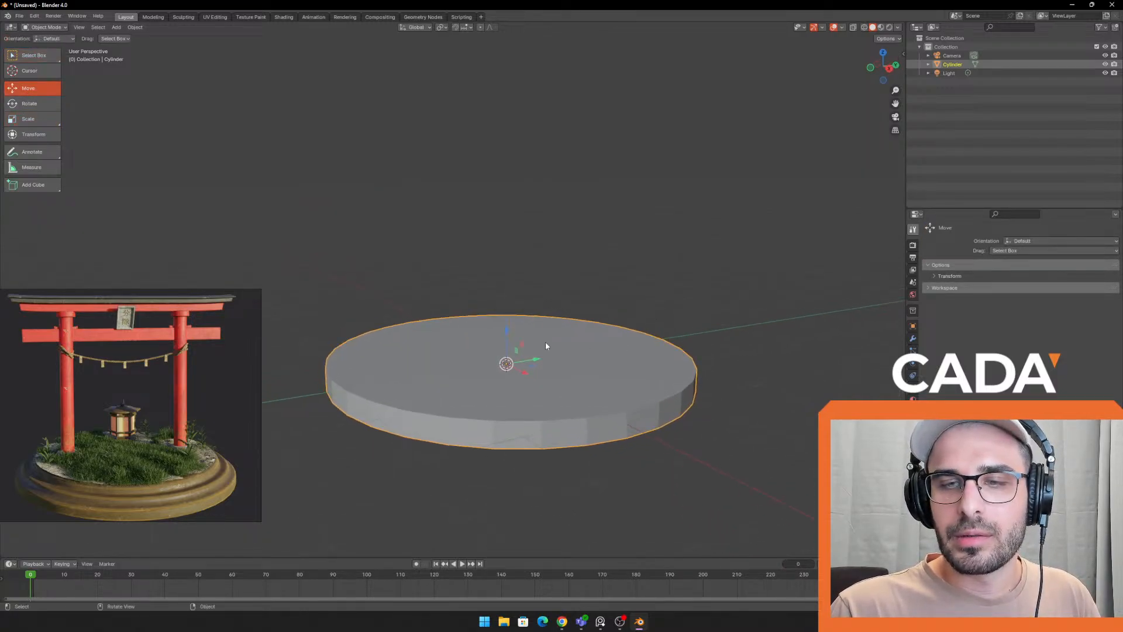
key(r)
click(531, 335)
key(ctrl+z)
middle_drag(531, 335, 567, 296)
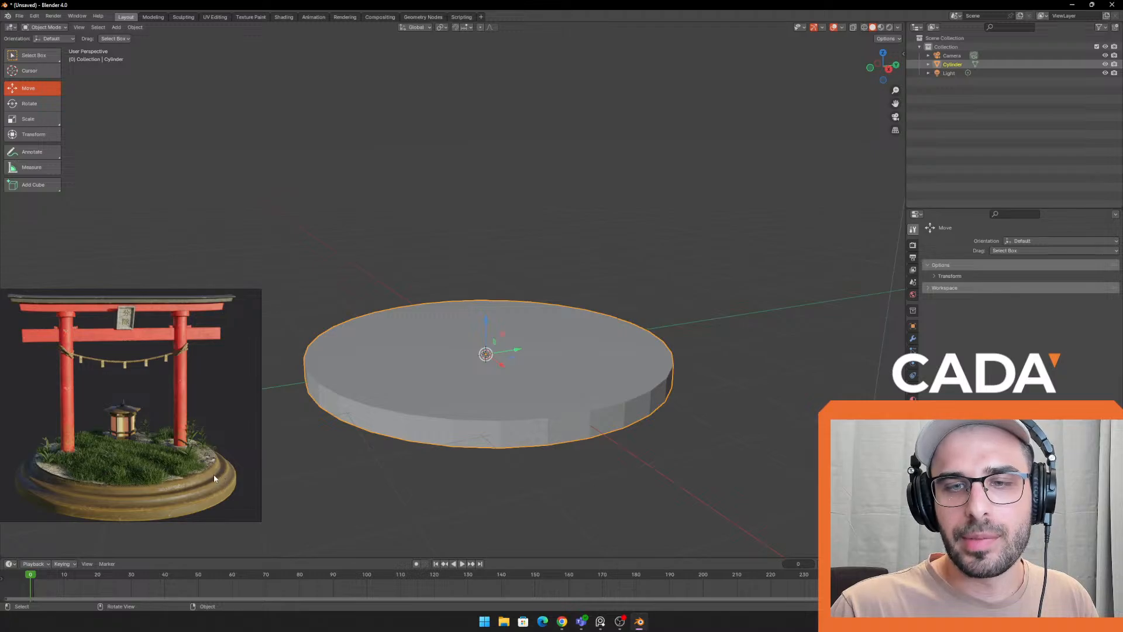
Add a second cylinder mesh at the world origin
middle_drag(615, 411, 637, 386)
middle_drag(690, 329, 705, 315)
click(117, 27)
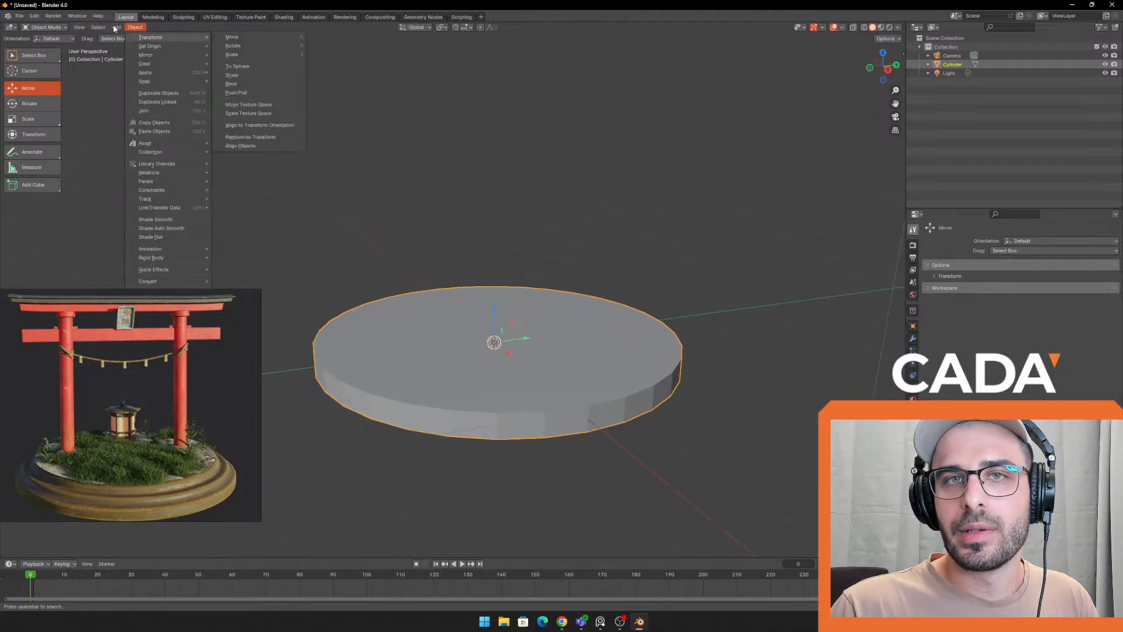
click(117, 28)
click(116, 28)
mouse_move(164, 36)
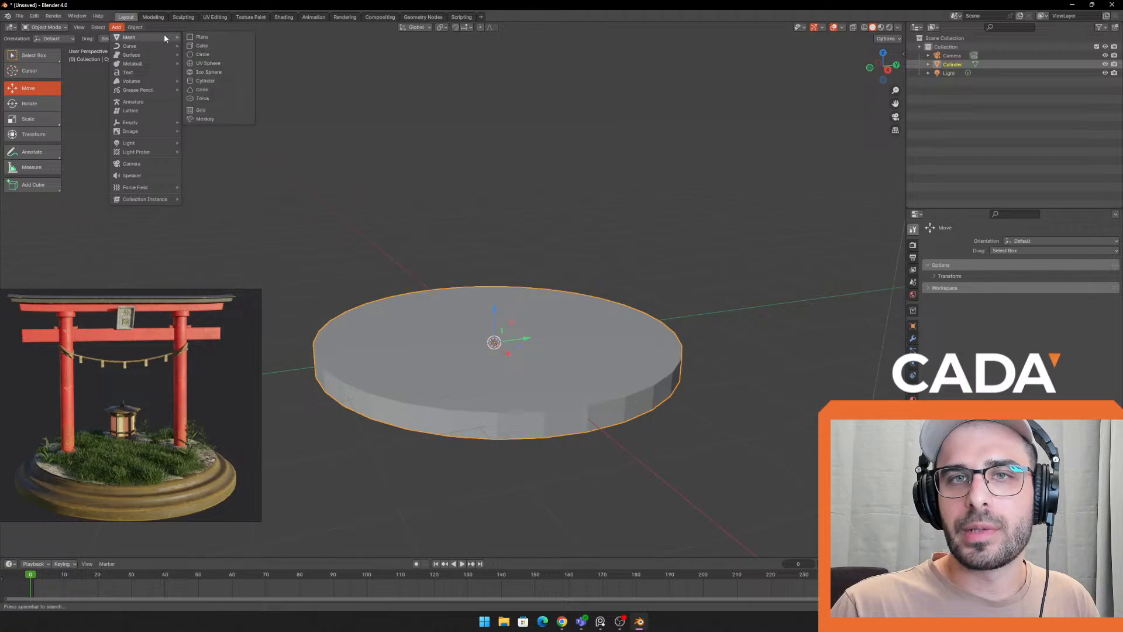
click(218, 82)
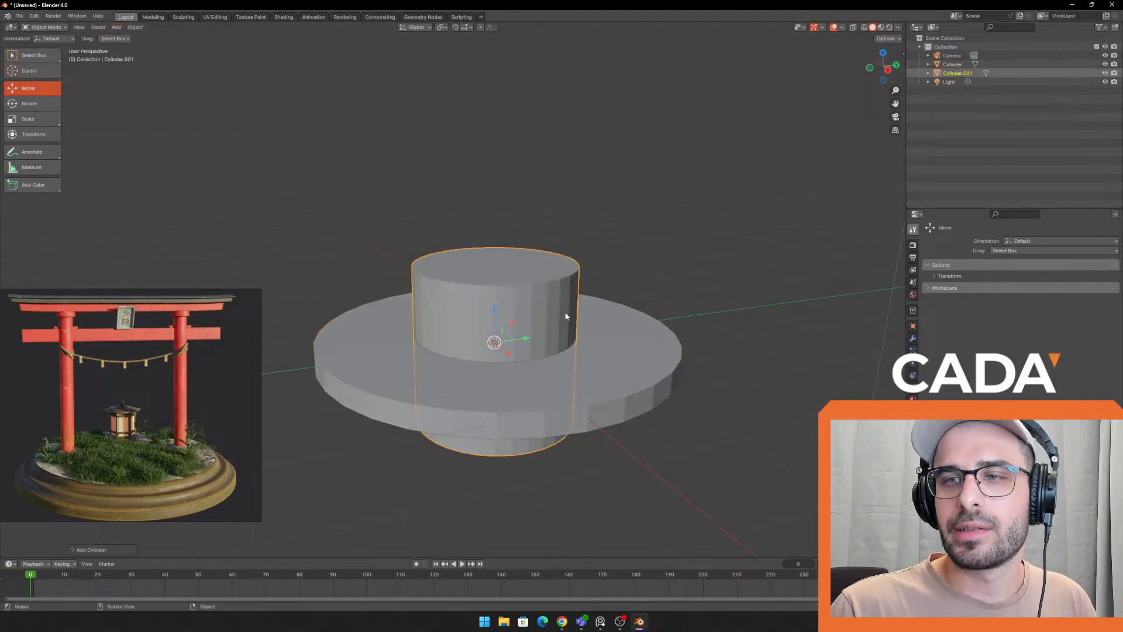
Flatten the second cylinder along the Z axis and raise it so that it protrudes above the base disc
click(40, 114)
drag(494, 310, 489, 341)
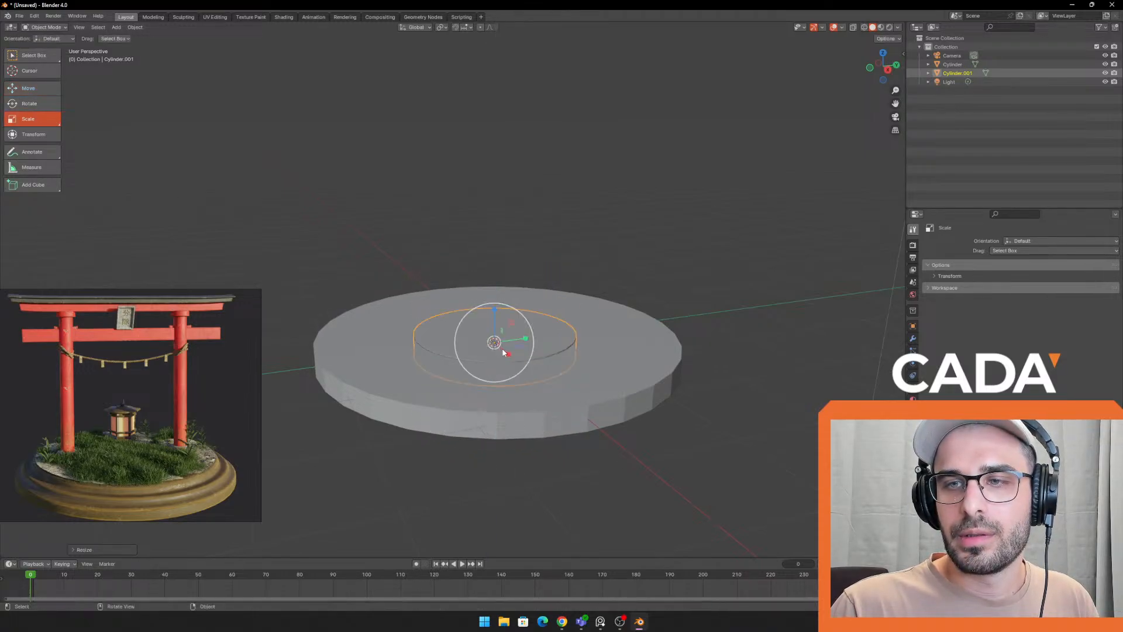
click(30, 88)
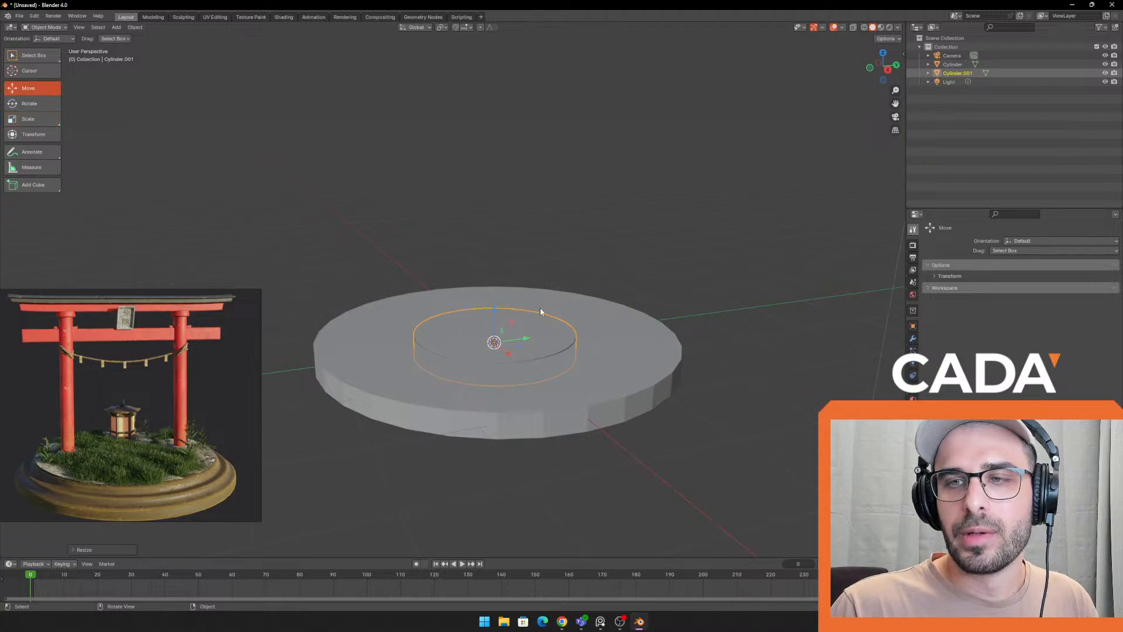
mouse_move(496, 313)
mouse_down()
mouse_move(495, 298)
mouse_move(506, 323)
mouse_up()
Scale the upper disc up uniformly to about twice its size, slightly narrower than the base disc
click(29, 119)
key(ctrl+z)
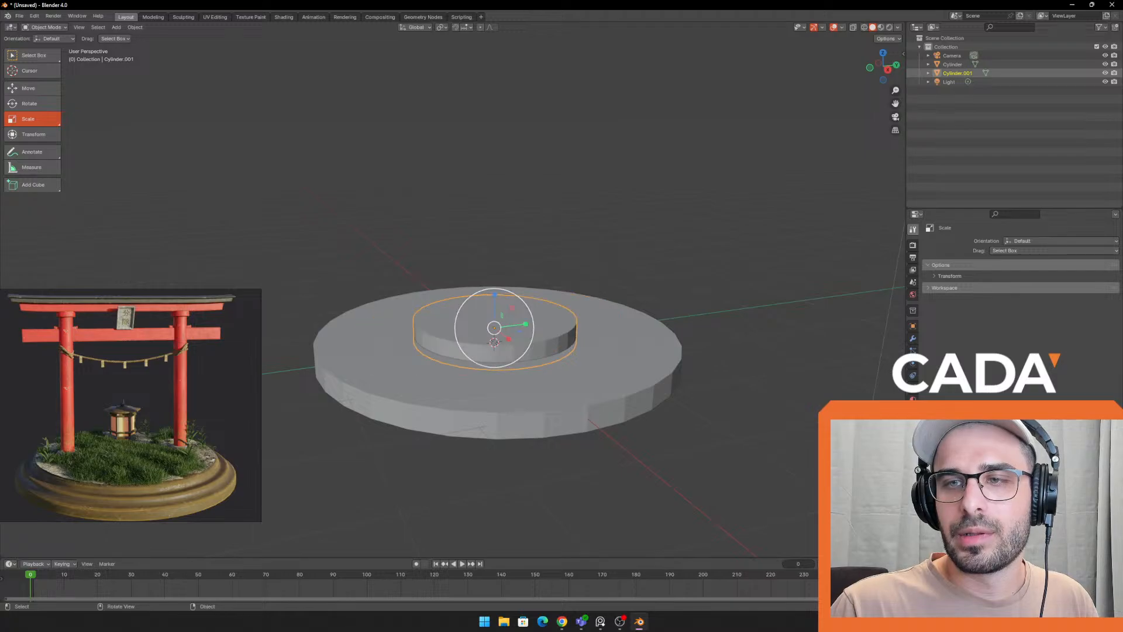
key(s)
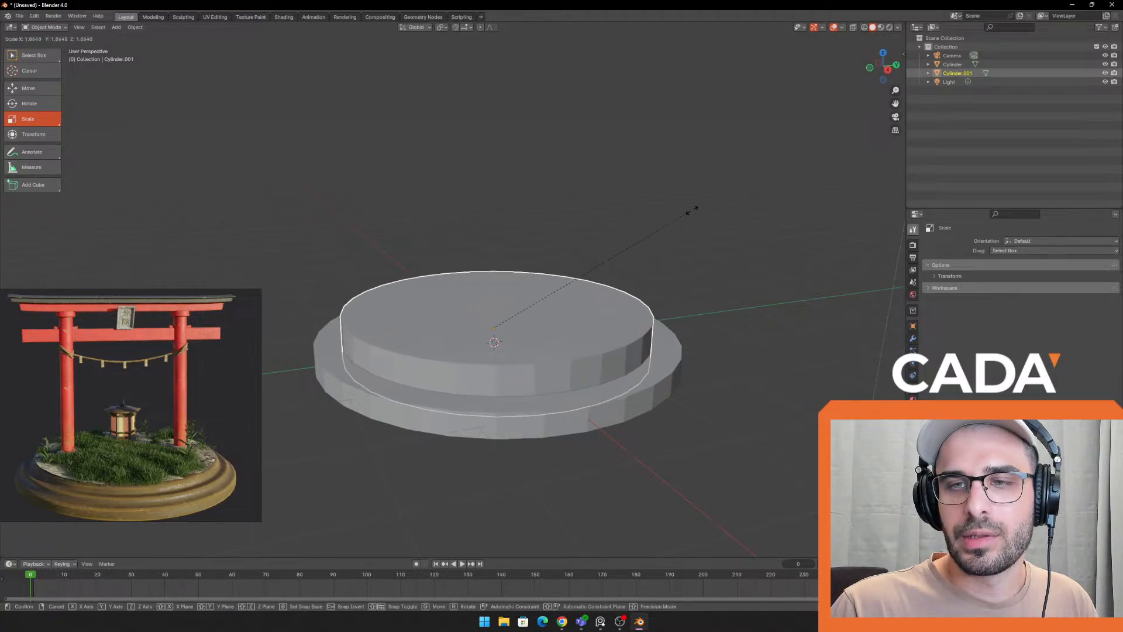
click(695, 213)
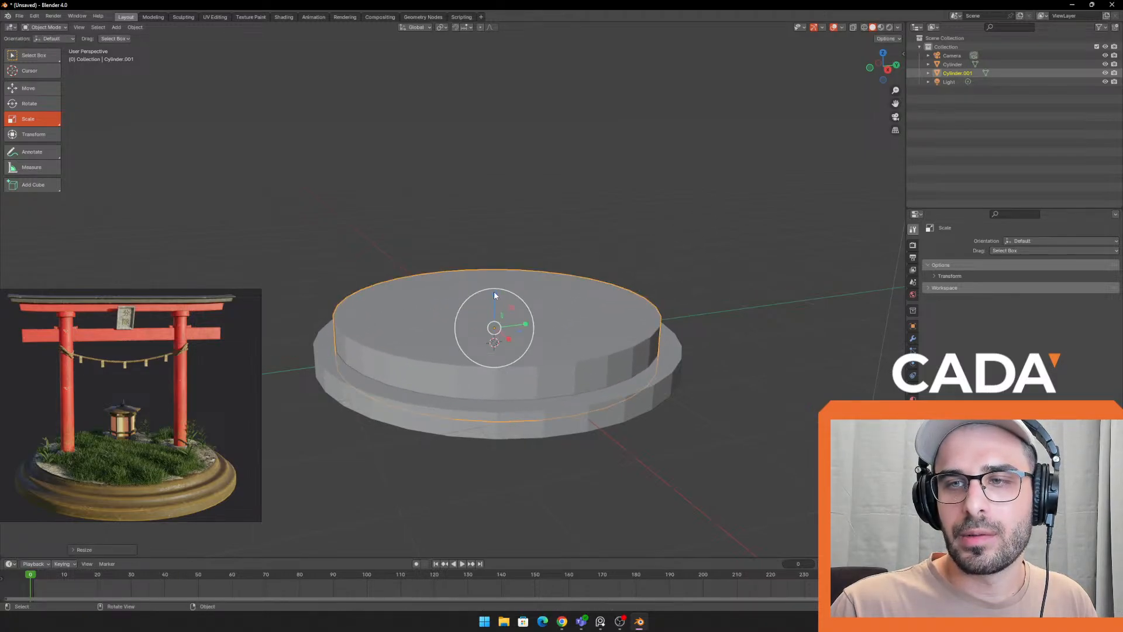
Thin the upper disc along the Z axis to about half its height and deselect it
key(s)
key(z)
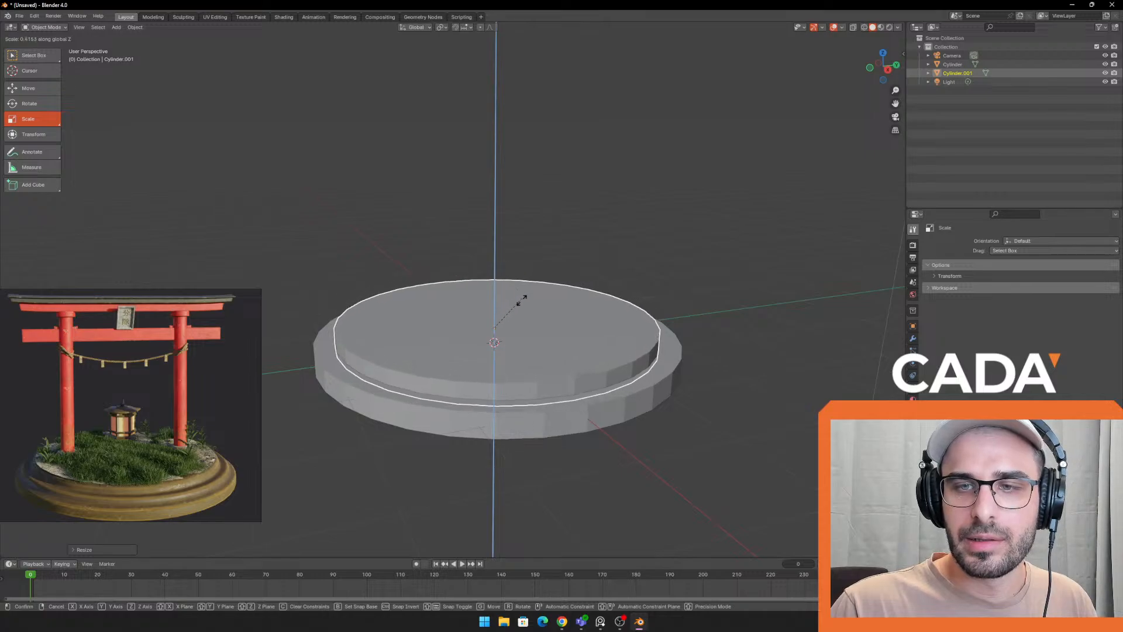
click(518, 305)
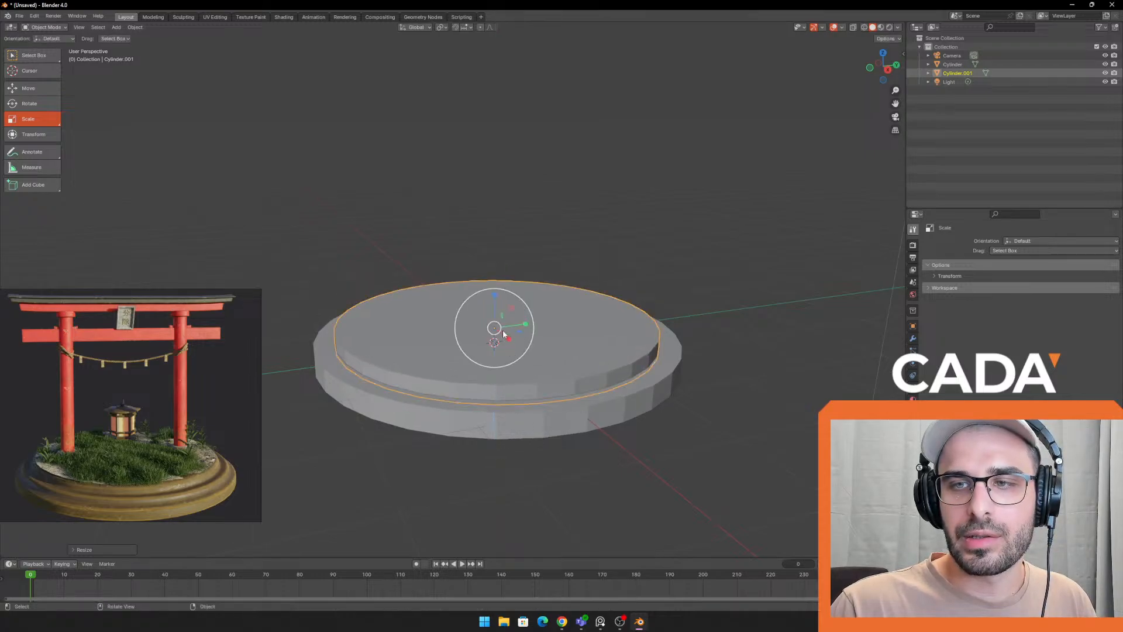
click(633, 252)
middle_drag(709, 393, 687, 409)
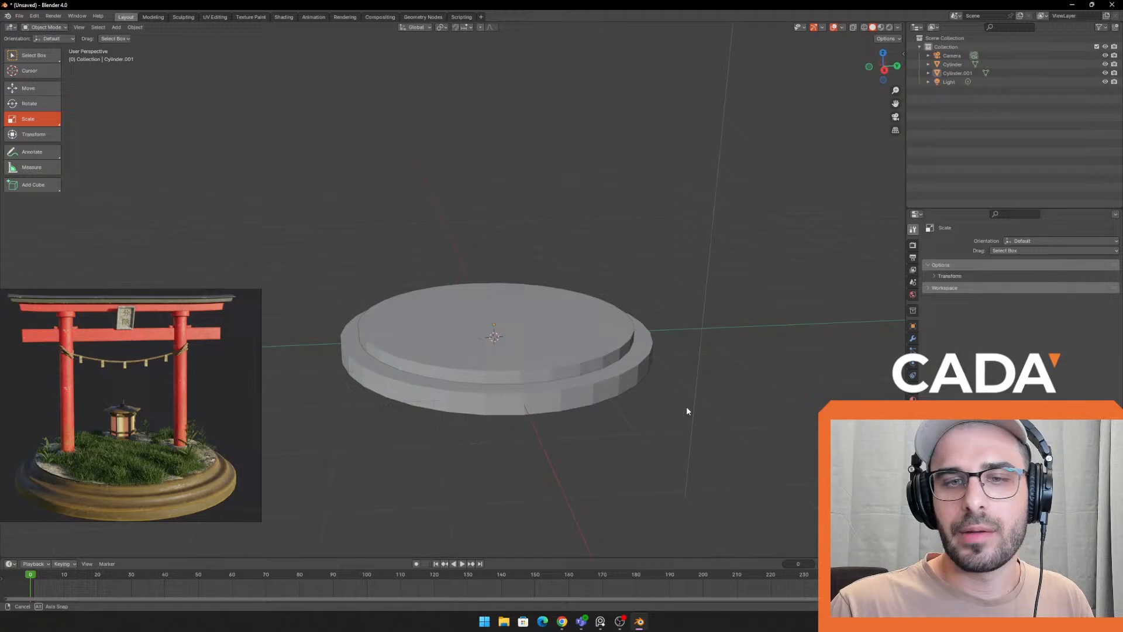
Try to duplicate the upper disc and place the copy above it
click(581, 332)
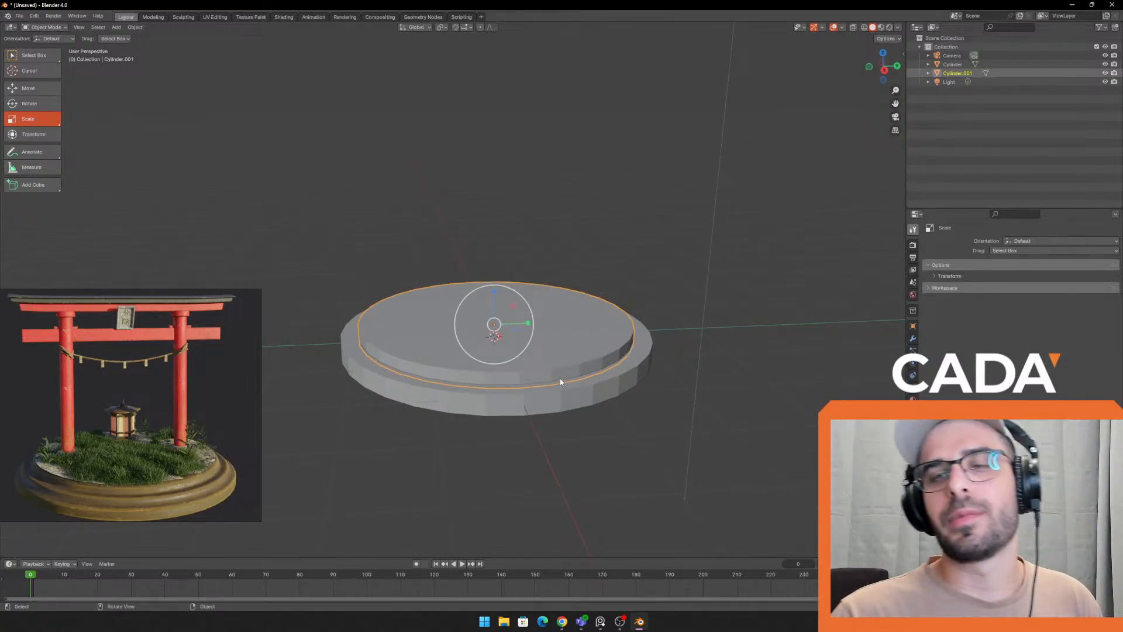
key(w)
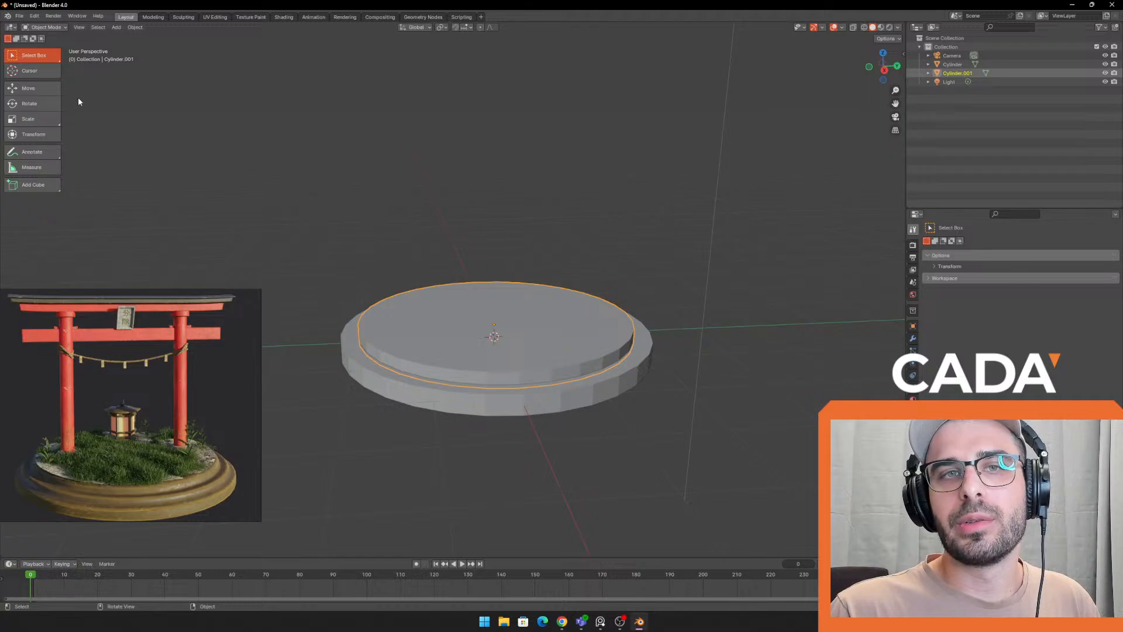
click(28, 88)
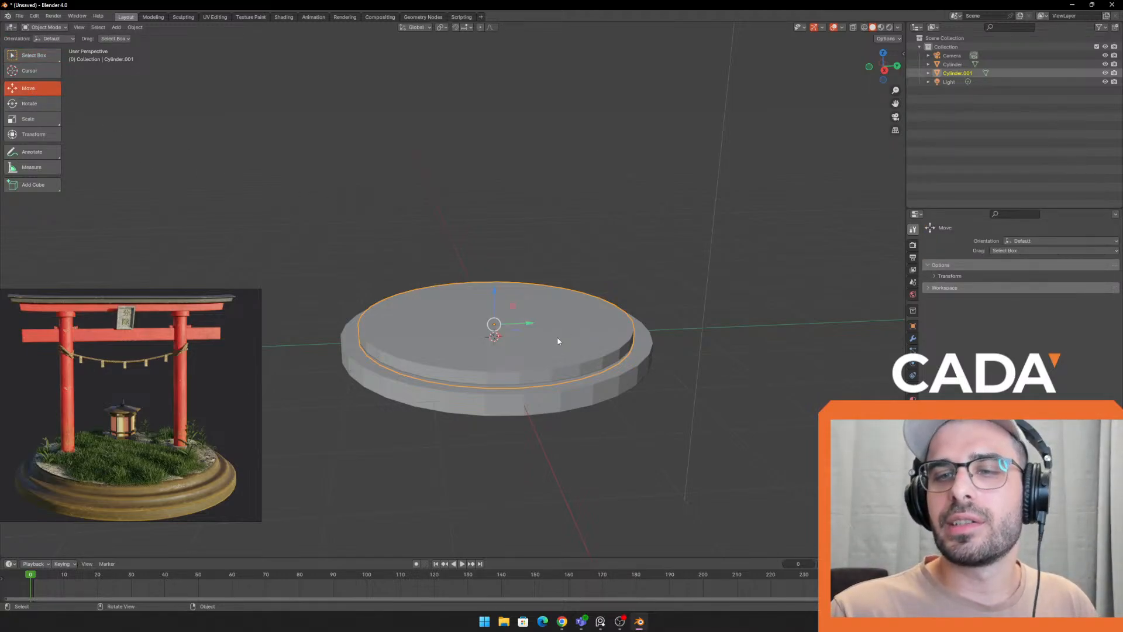
key(shift+d)
click(557, 272)
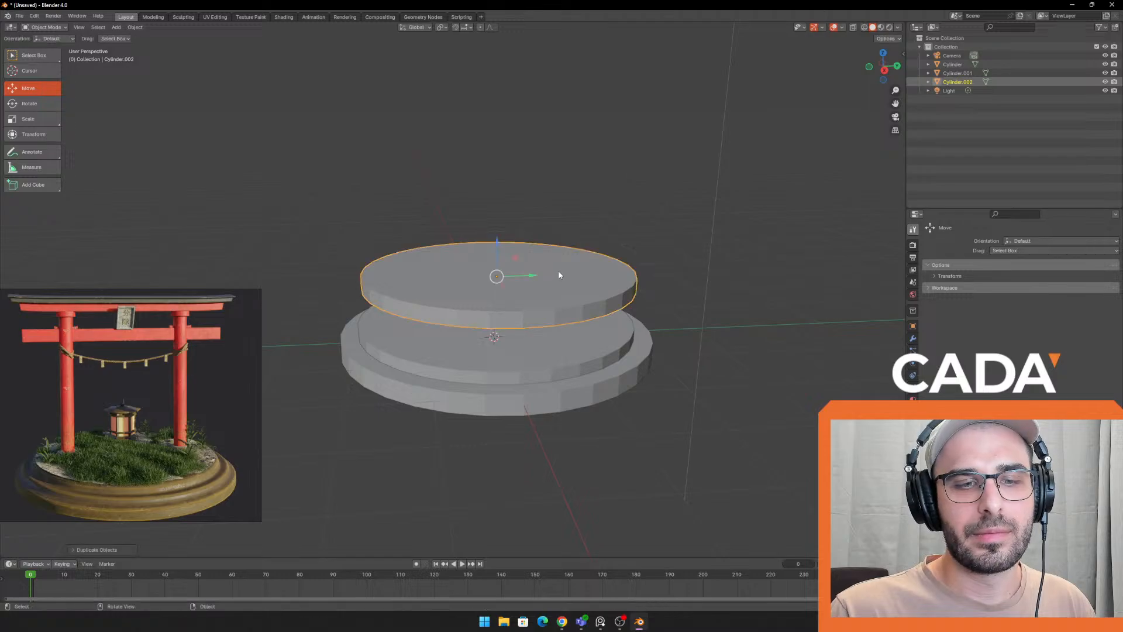
key(ctrl+z)
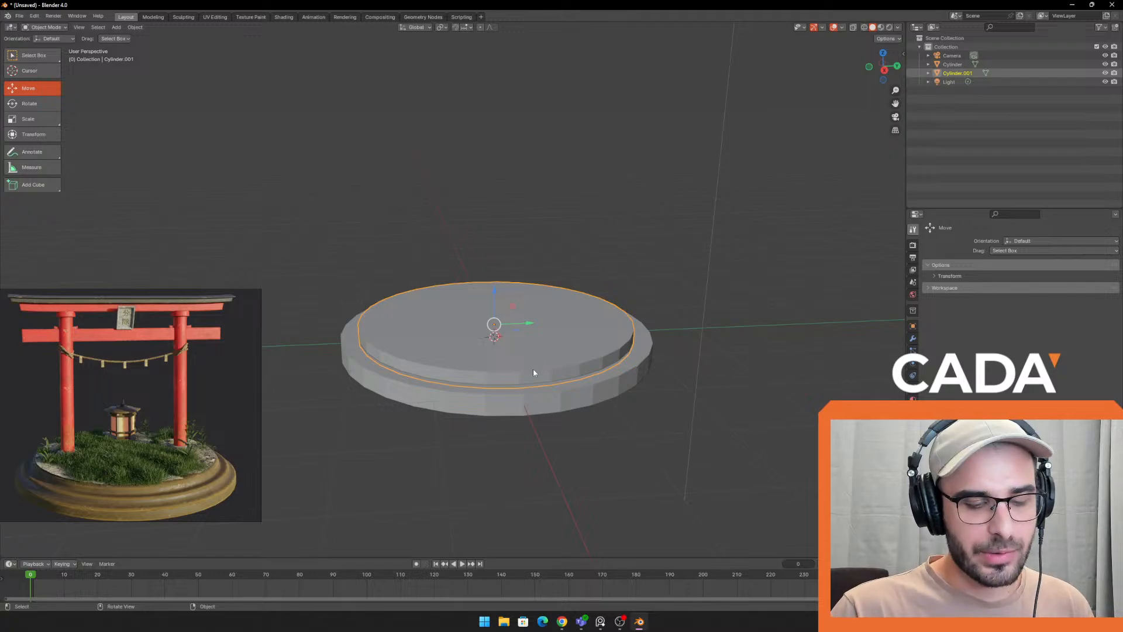
Select the upper disc's top face using face selection in Edit Mode, and return to Object Mode
scroll(466, 351, up, 1)
key(Tab)
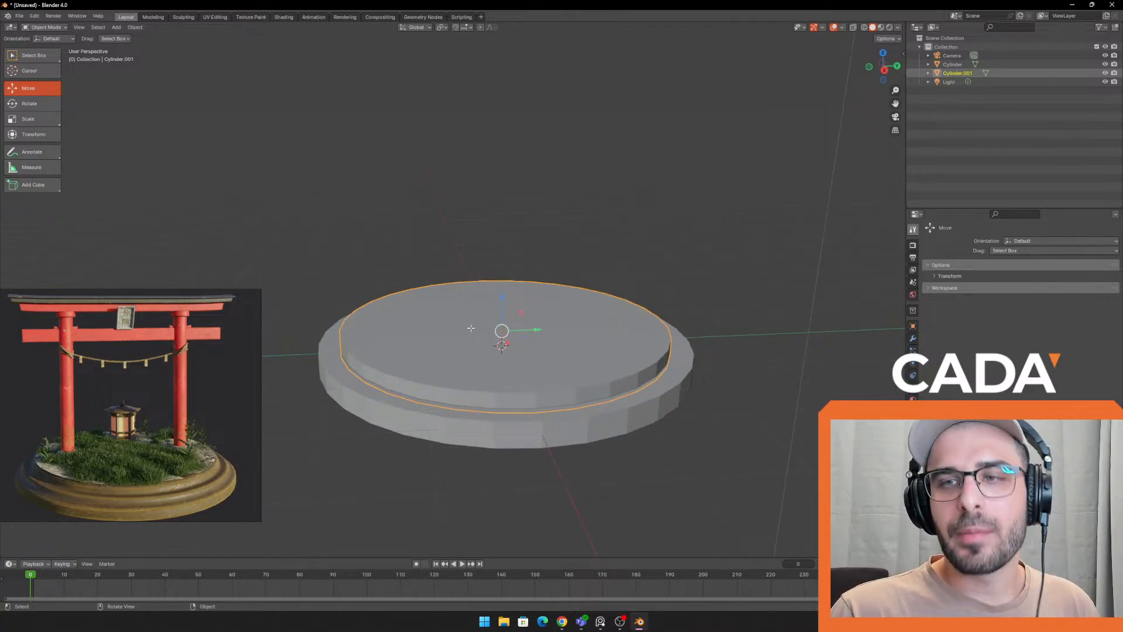
key(3)
click(525, 321)
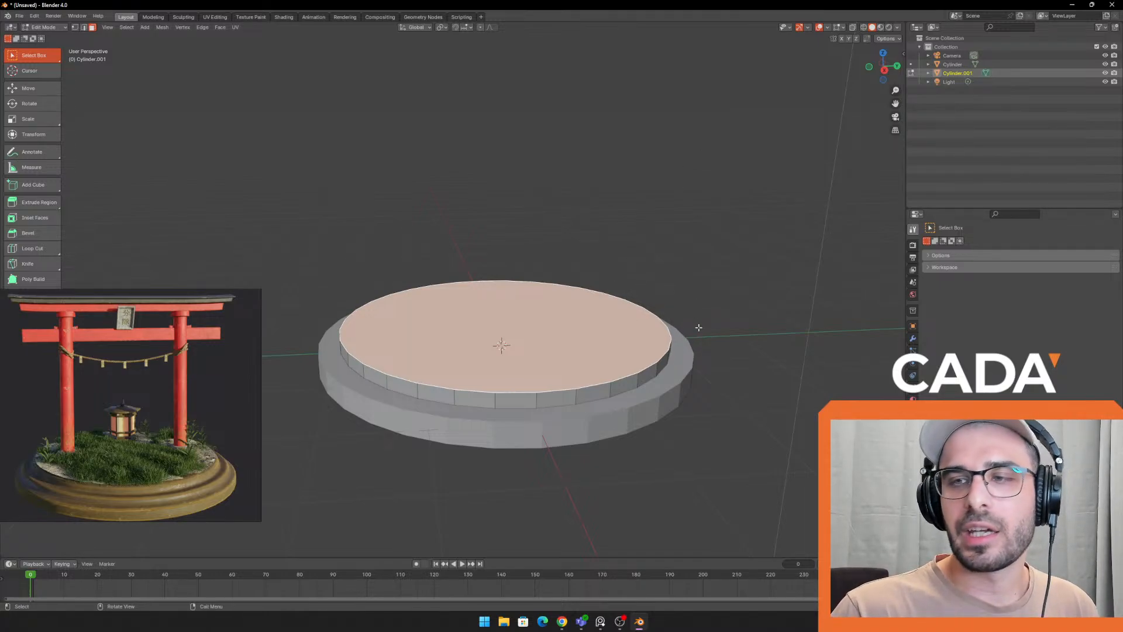
key(Tab)
Hide the upper disc and open the base disc in Edit Mode
key(h)
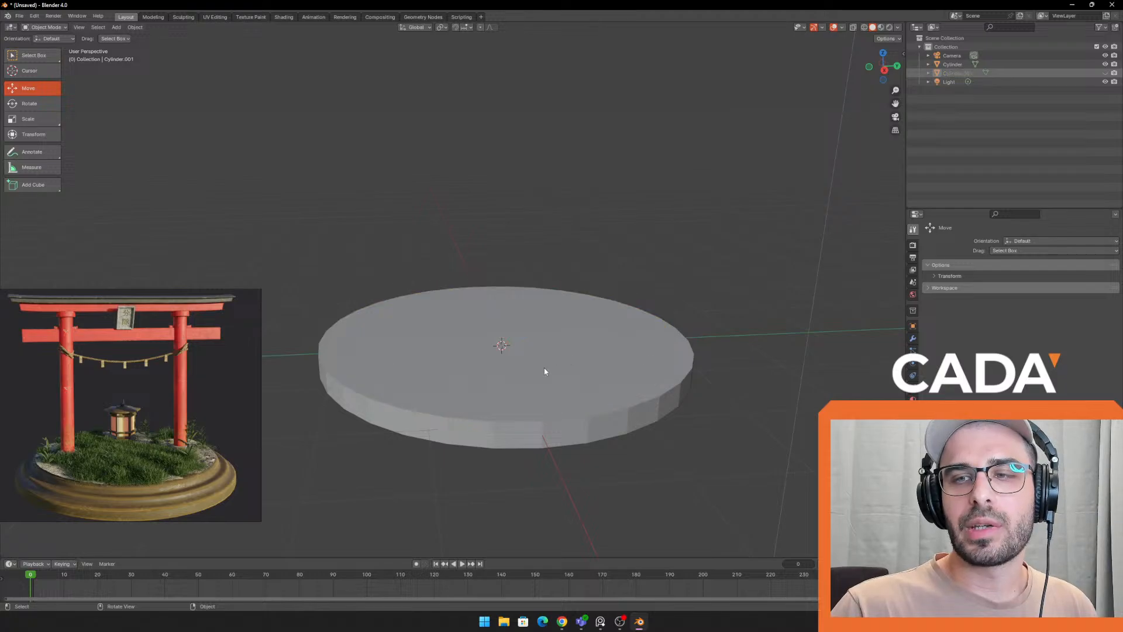
click(641, 356)
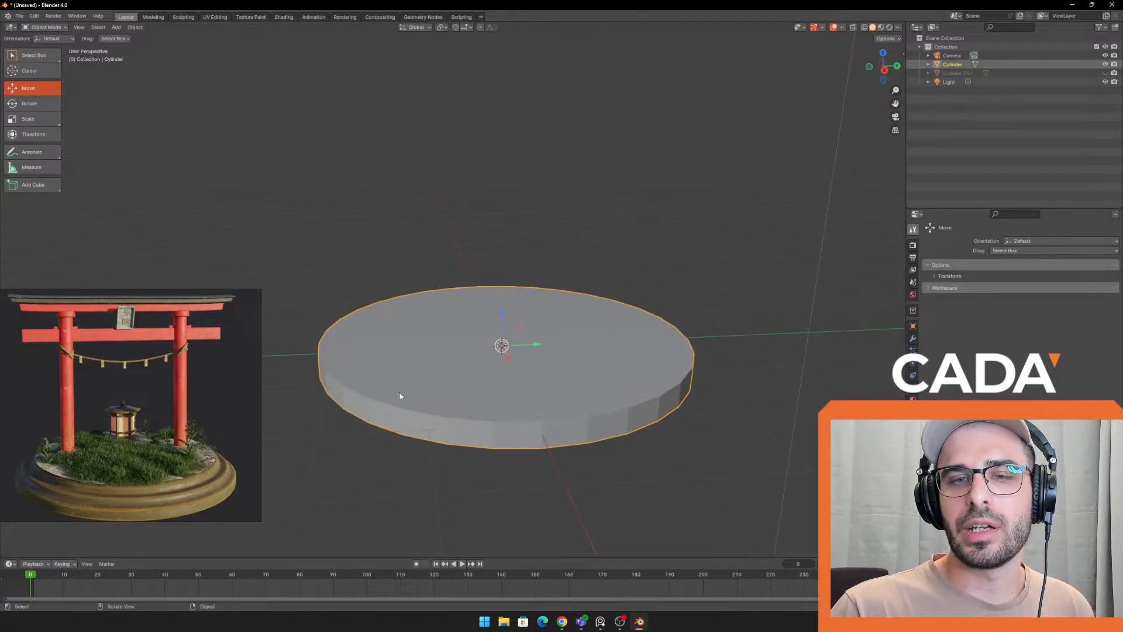
key(Tab)
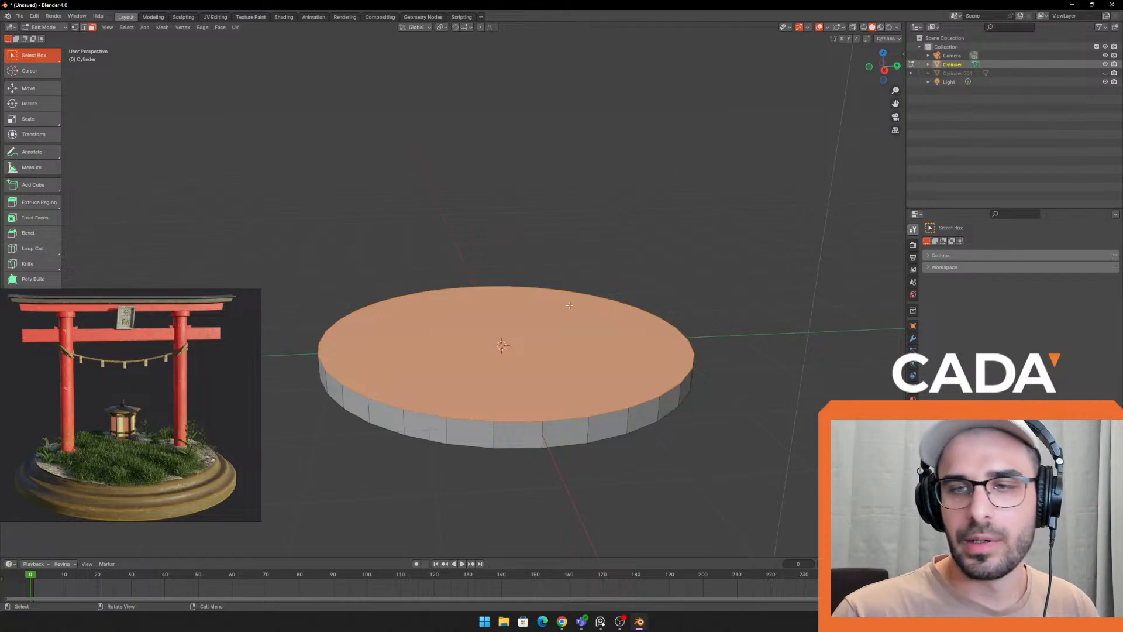
Inset the base disc's top face and extrude it upward to form a second tier
key(i)
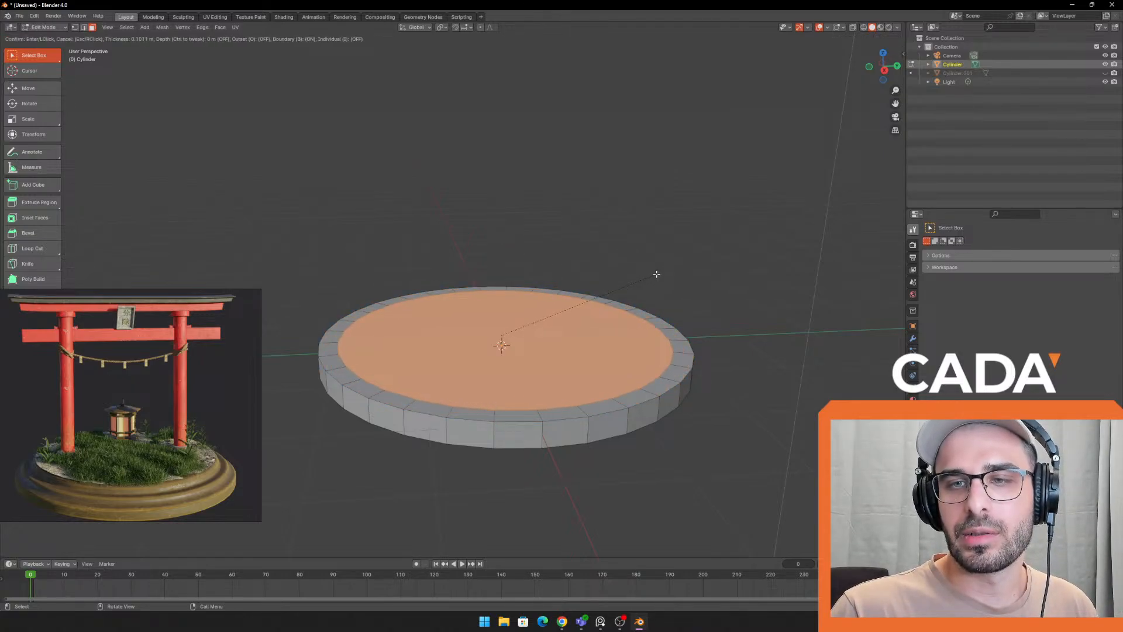
click(655, 275)
key(e)
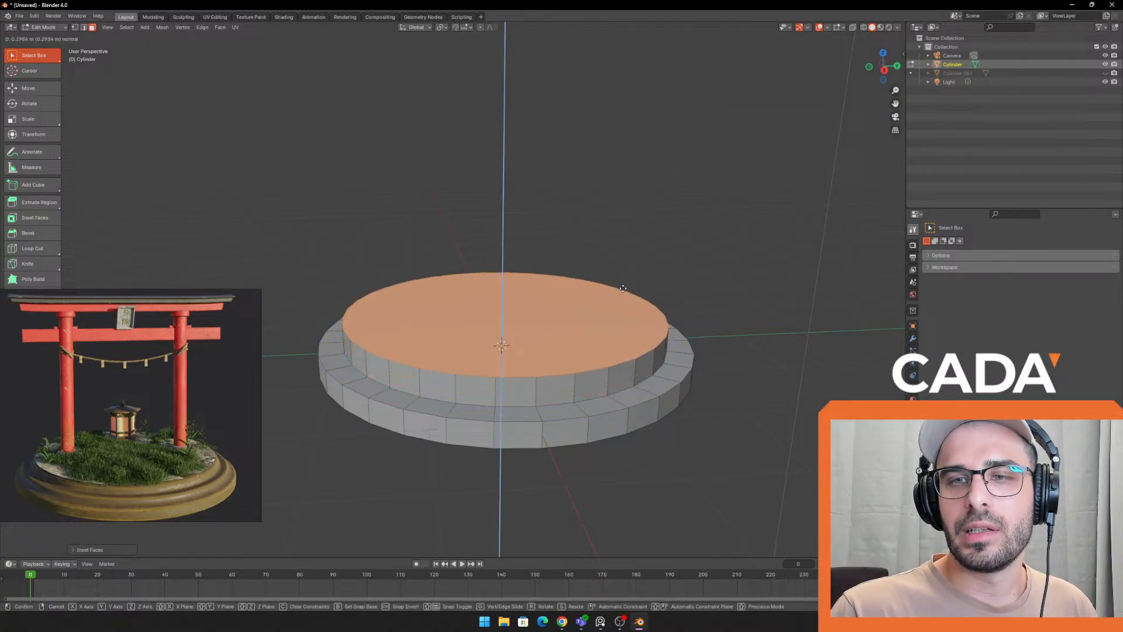
right_click(643, 281)
Inset and extrude the top face twice more to form two narrower tiers, and return to Object Mode
key(i)
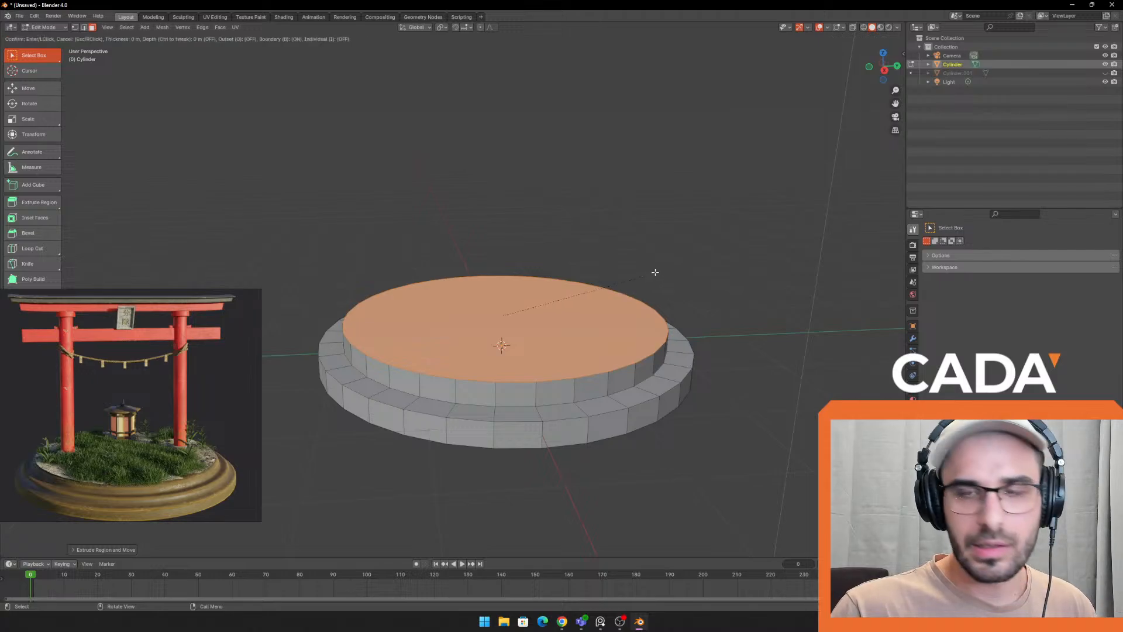
click(642, 277)
key(e)
click(644, 265)
key(i)
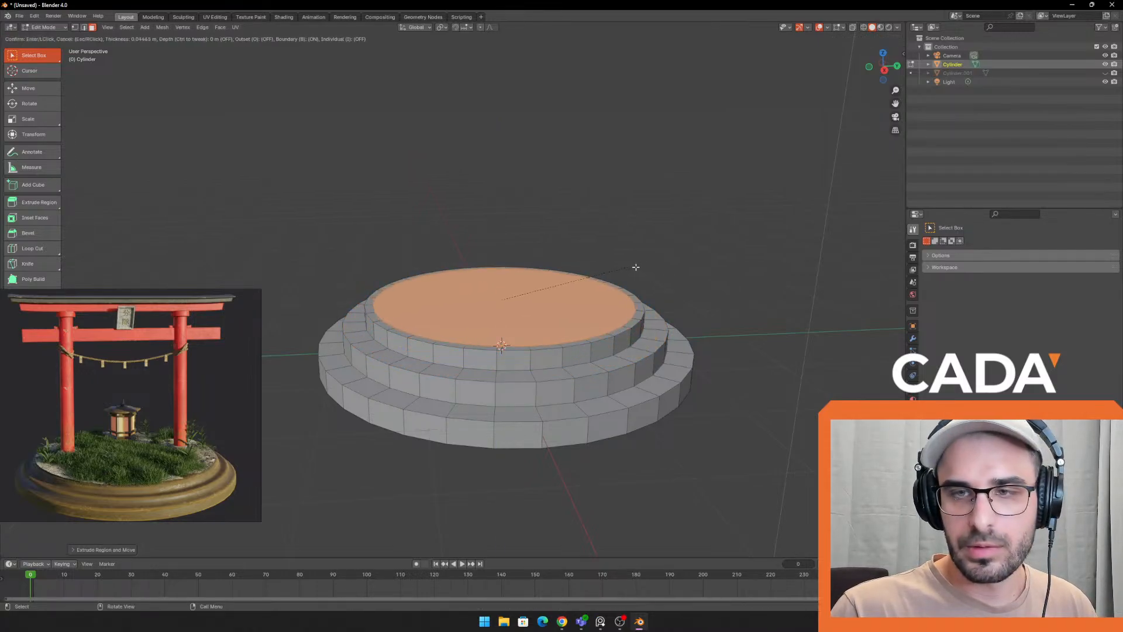
click(632, 270)
key(e)
click(633, 255)
key(Tab)
key(a)
scroll(609, 373, down, 2)
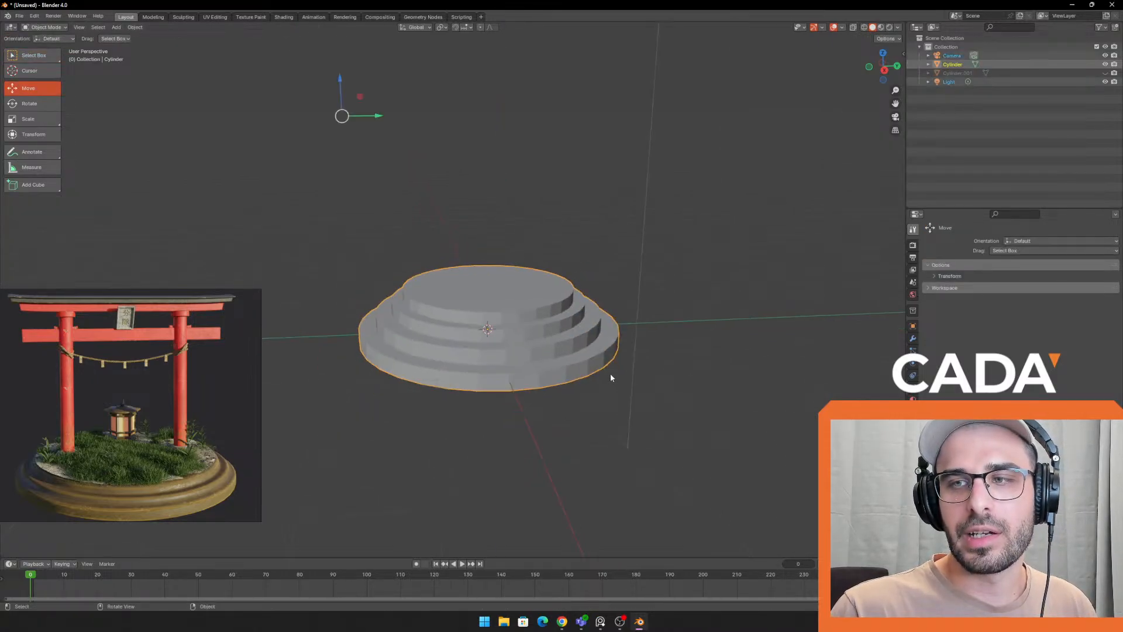
scroll(598, 351, up, 2)
click(589, 339)
Undo the inset and extruded tiers and the hiding of the upper disc, back to the two separate discs
key(ctrl+z)
key(ctrl+z)
key(ctrl+z)
key(ctrl+z)
key(ctrl+z)
key(ctrl+z)
key(ctrl+z)
key(ctrl+z)
key(ctrl+z)
key(ctrl+z)
key(ctrl+z)
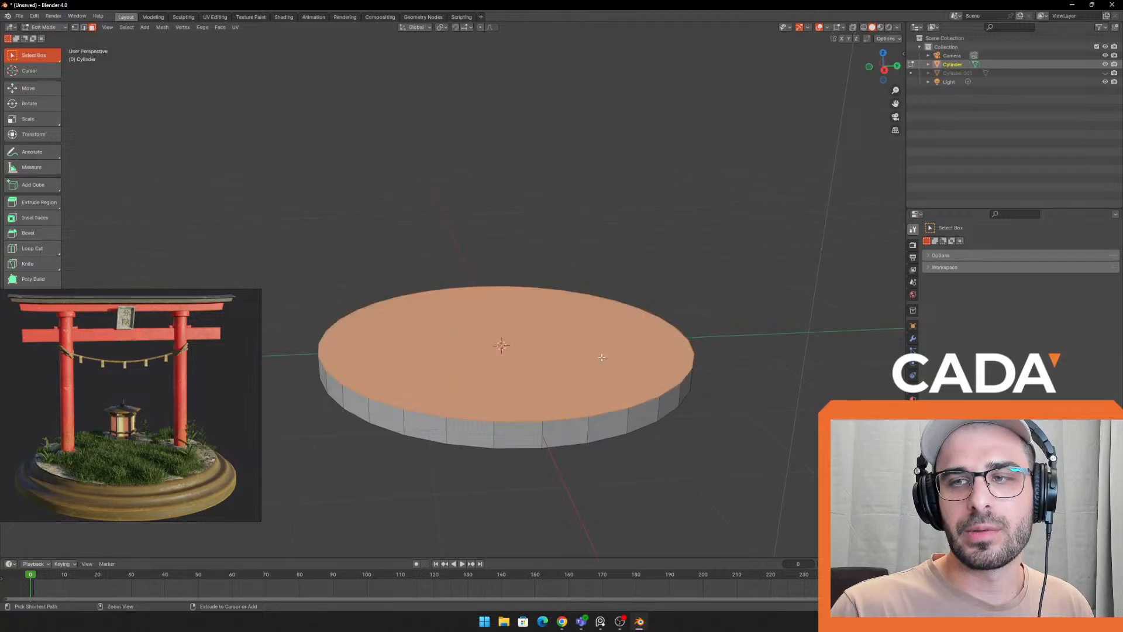
key(ctrl+z)
key(ctrl+z)
key(ctrl+z)
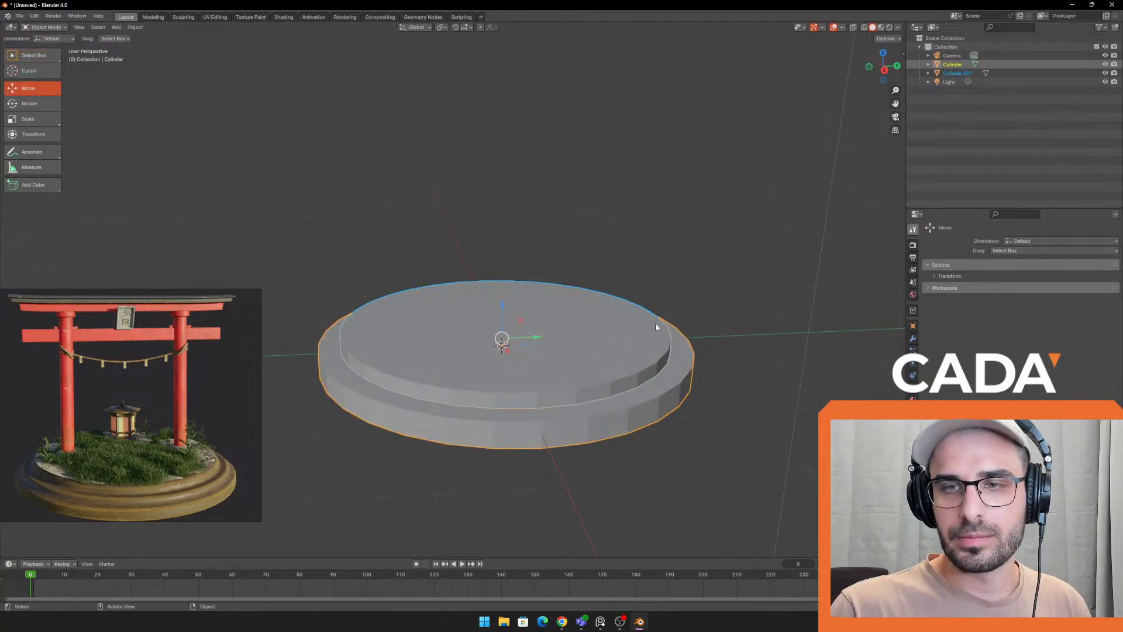
Raise the upper disc slightly along the Z axis above the base disc, keeping it selected
click(612, 347)
click(690, 314)
click(616, 335)
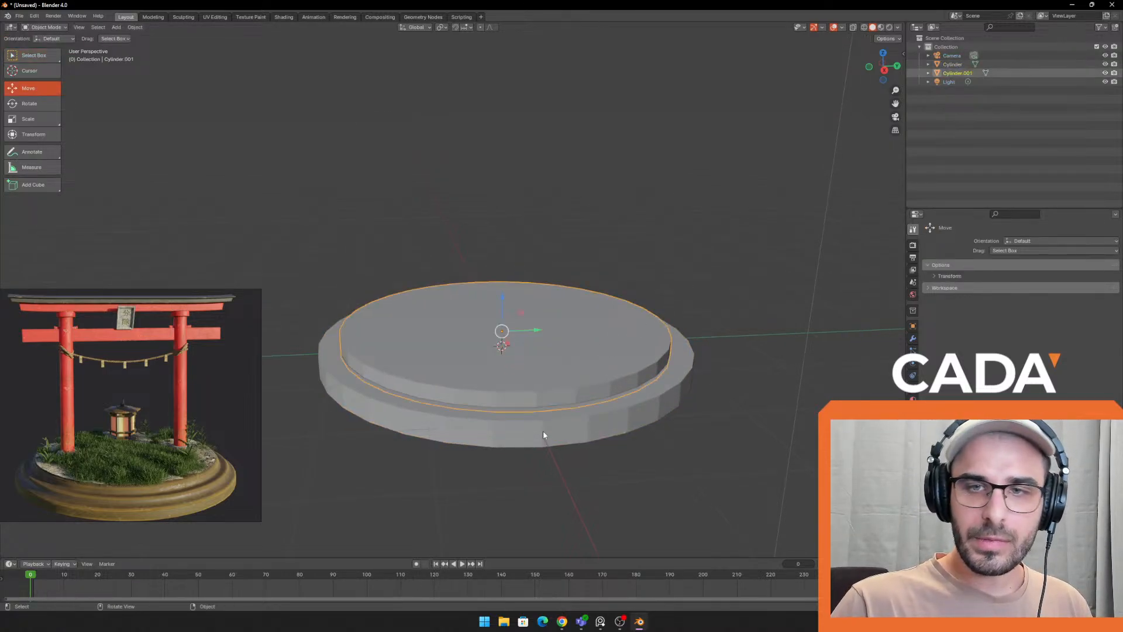
click(537, 423)
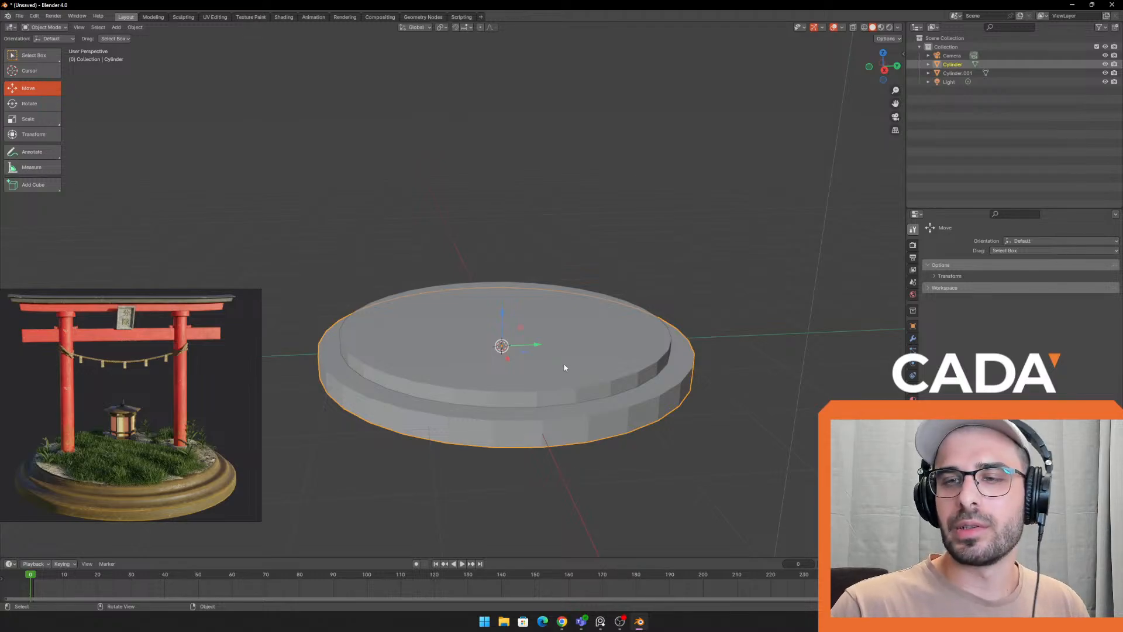
middle_drag(567, 370, 587, 316)
click(647, 321)
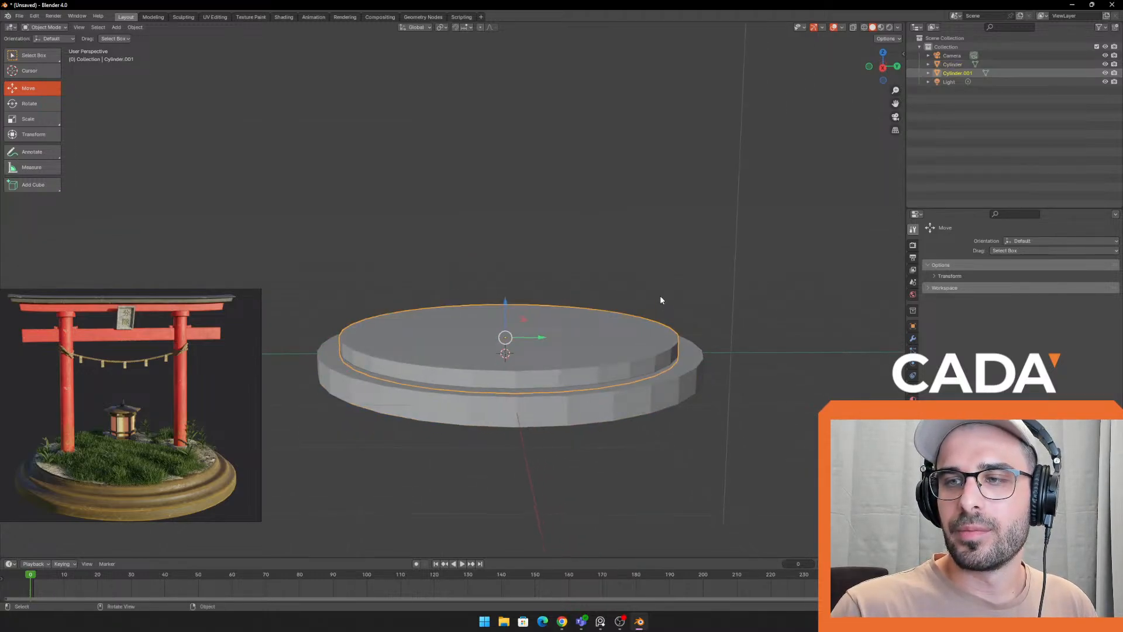
drag(505, 302, 505, 300)
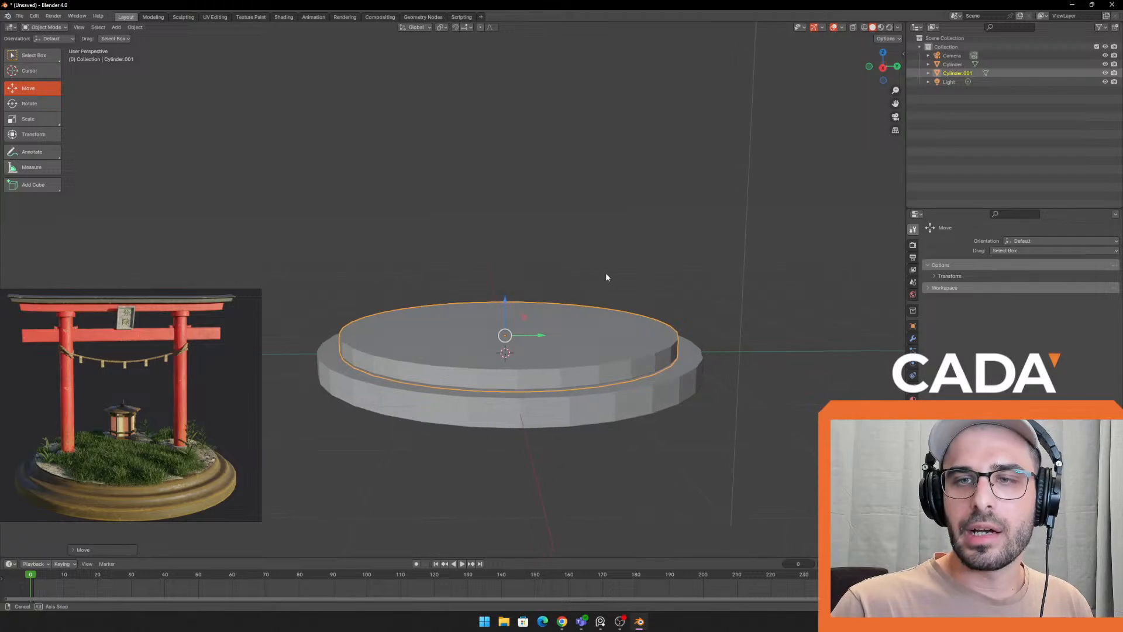
middle_drag(607, 275, 626, 388)
click(631, 396)
click(612, 374)
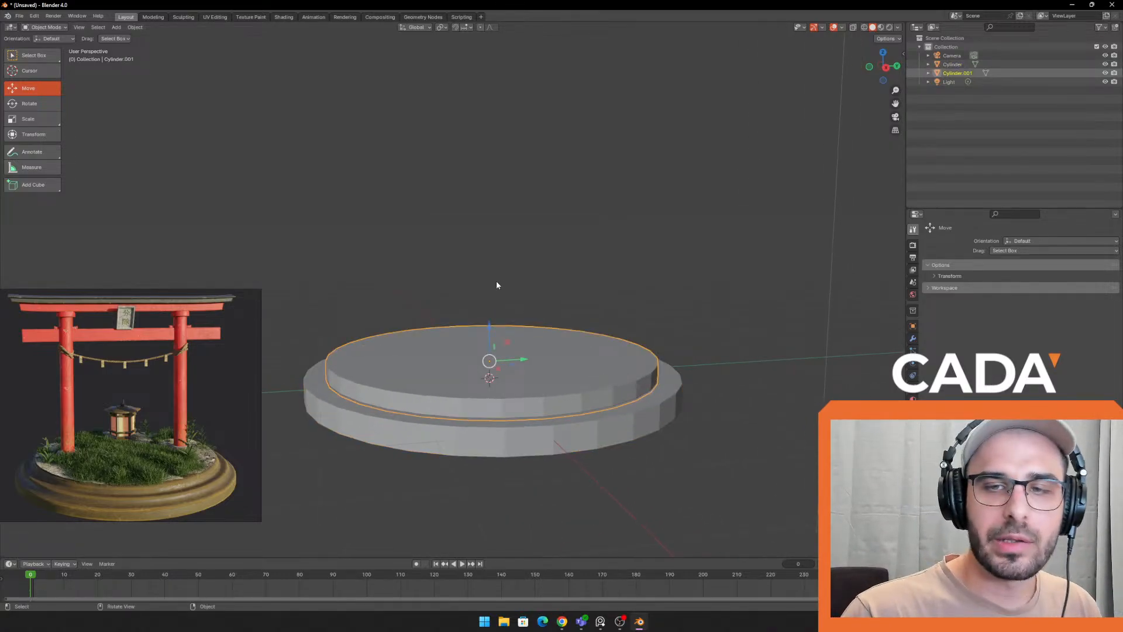
Try to duplicate the upper disc freely, undo the copy, and try raising the disc itself along Z
key(shift+d)
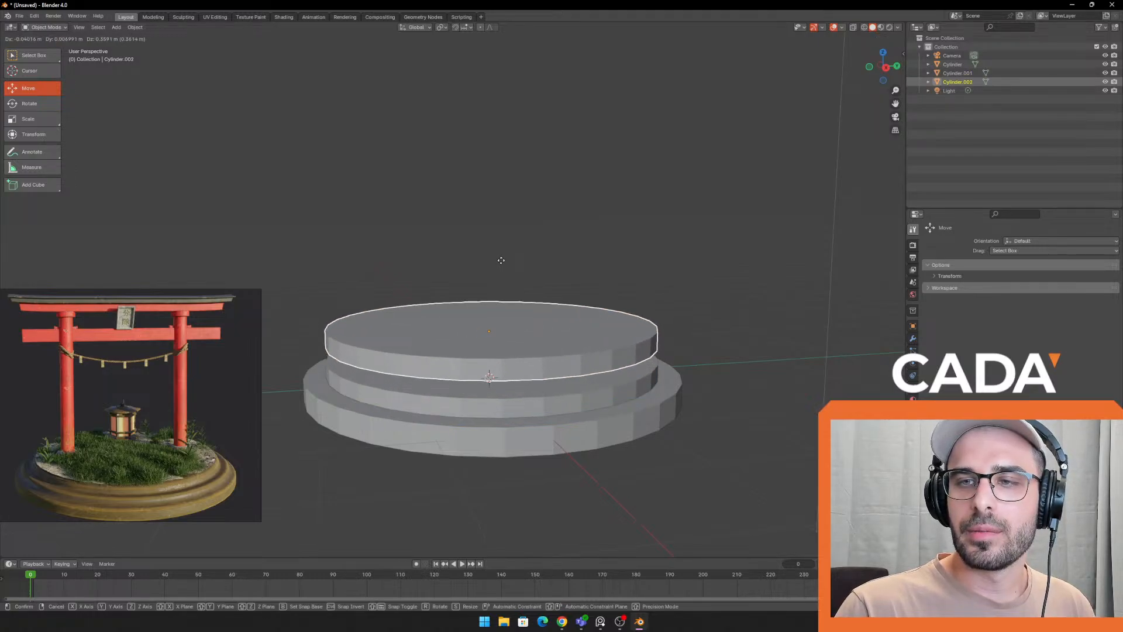
right_click(517, 268)
key(ctrl+z)
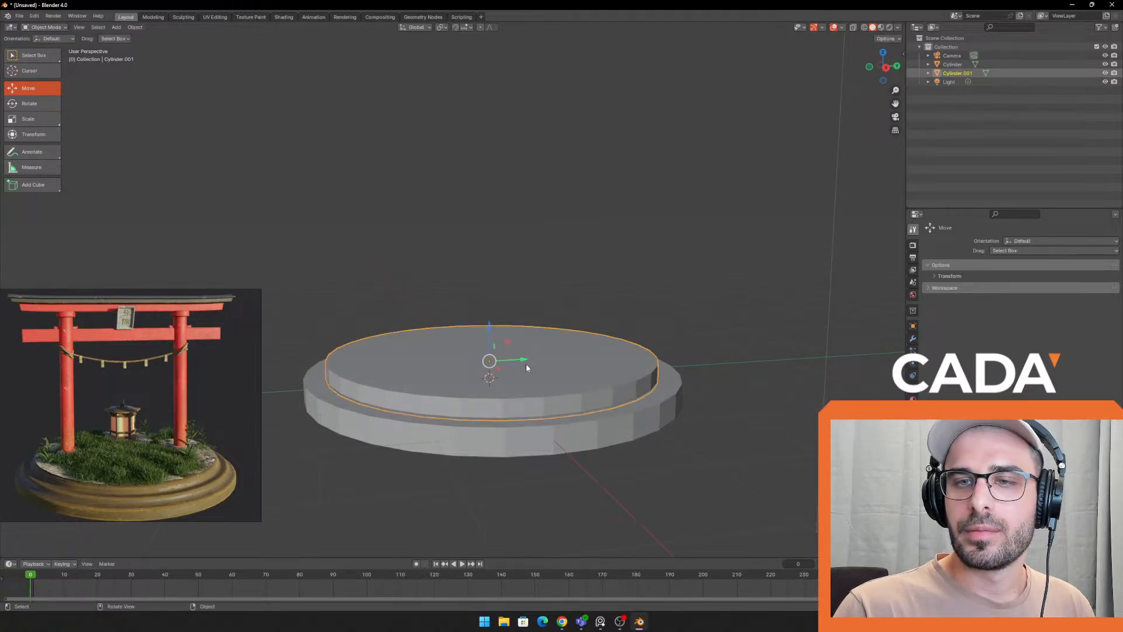
drag(489, 325, 492, 299)
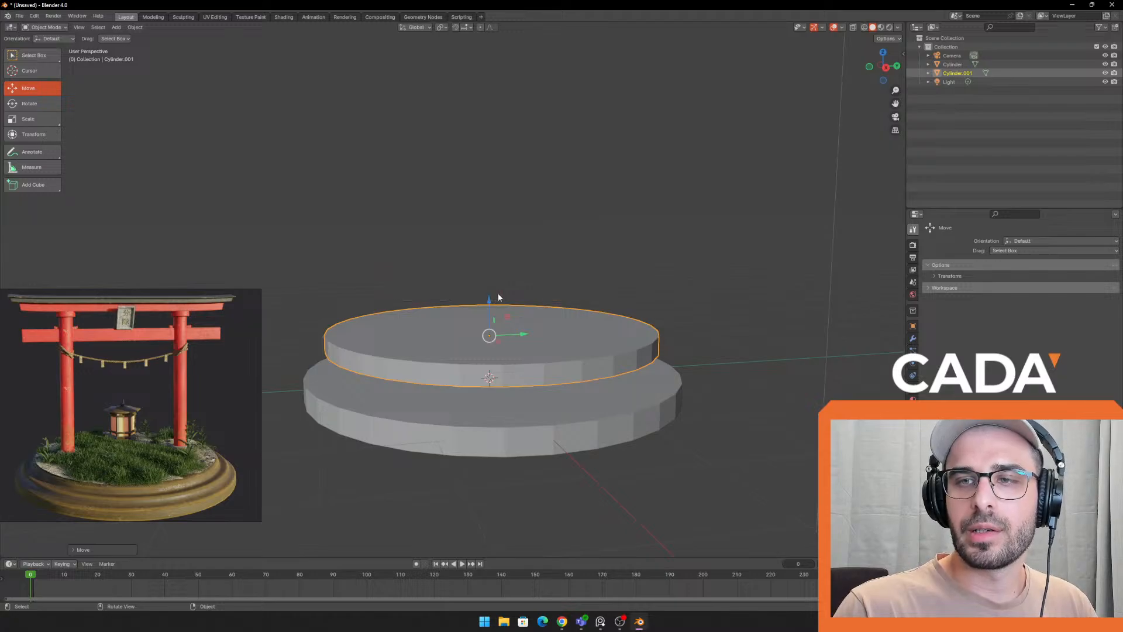
Duplicate the upper disc and place the copy slightly above it along the Z axis
key(shift+d)
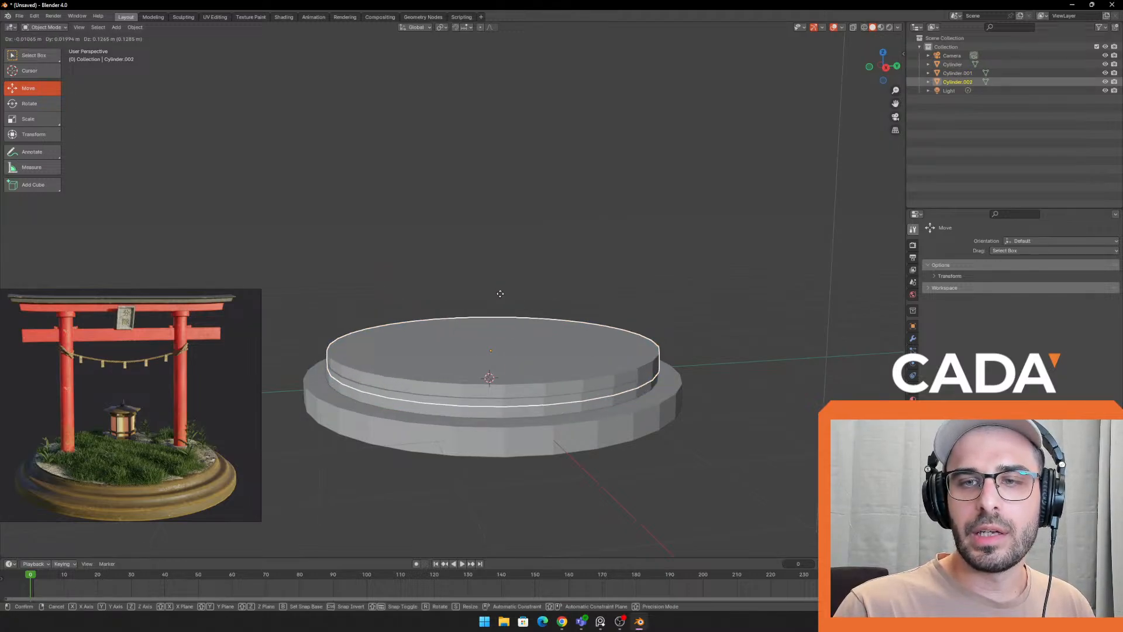
key(z)
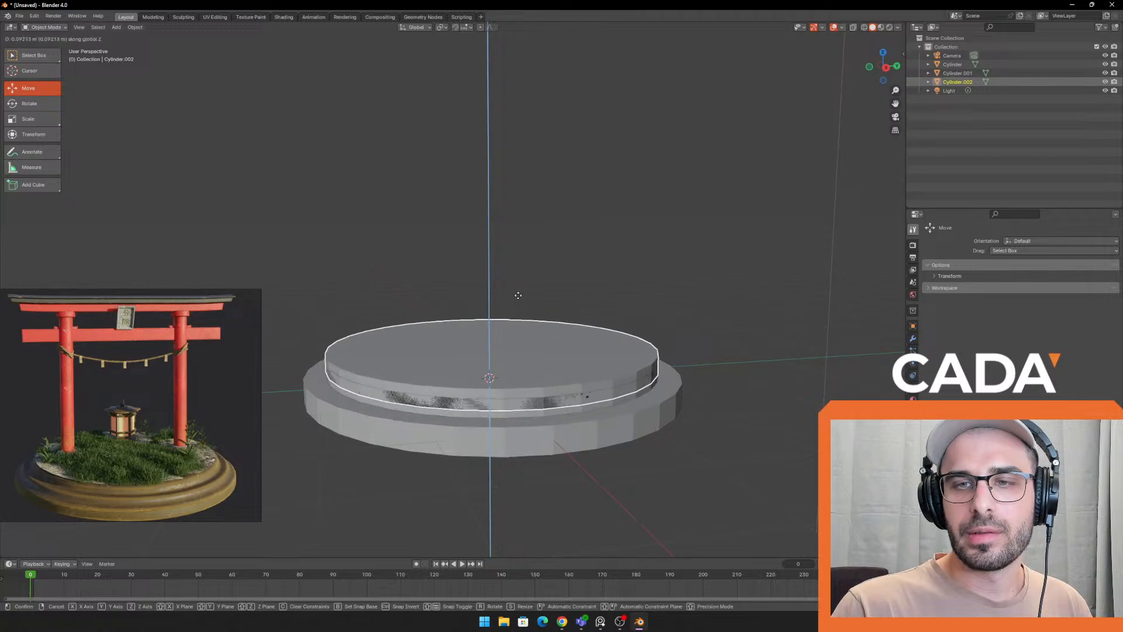
click(519, 289)
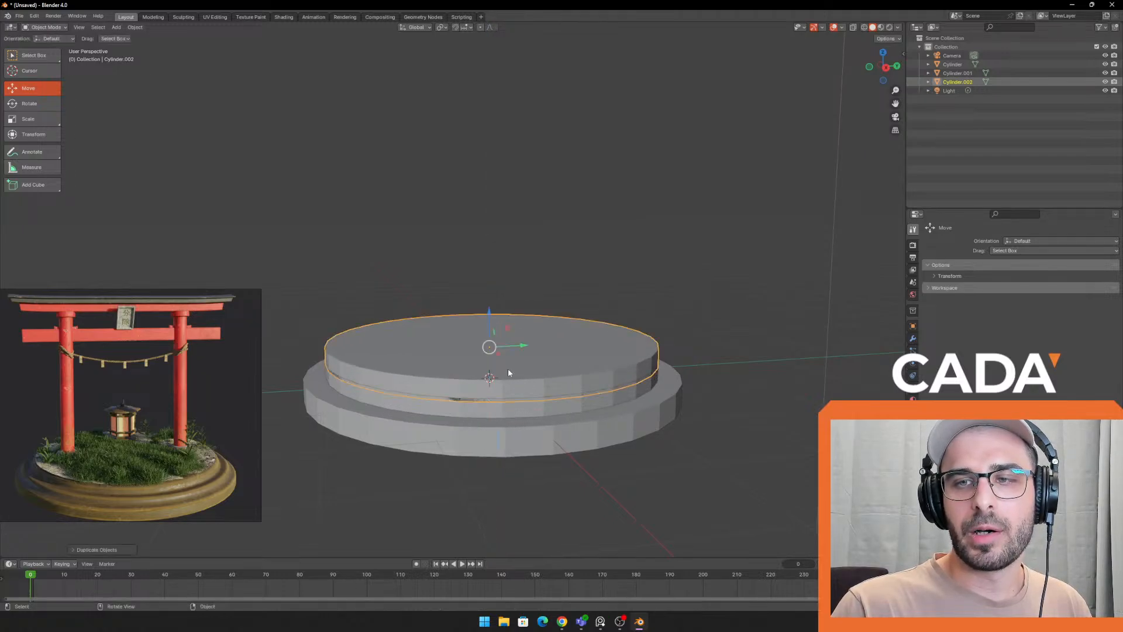
Scale the topmost disc down in the XY plane to about four fifths of its width, and deselect it
click(55, 122)
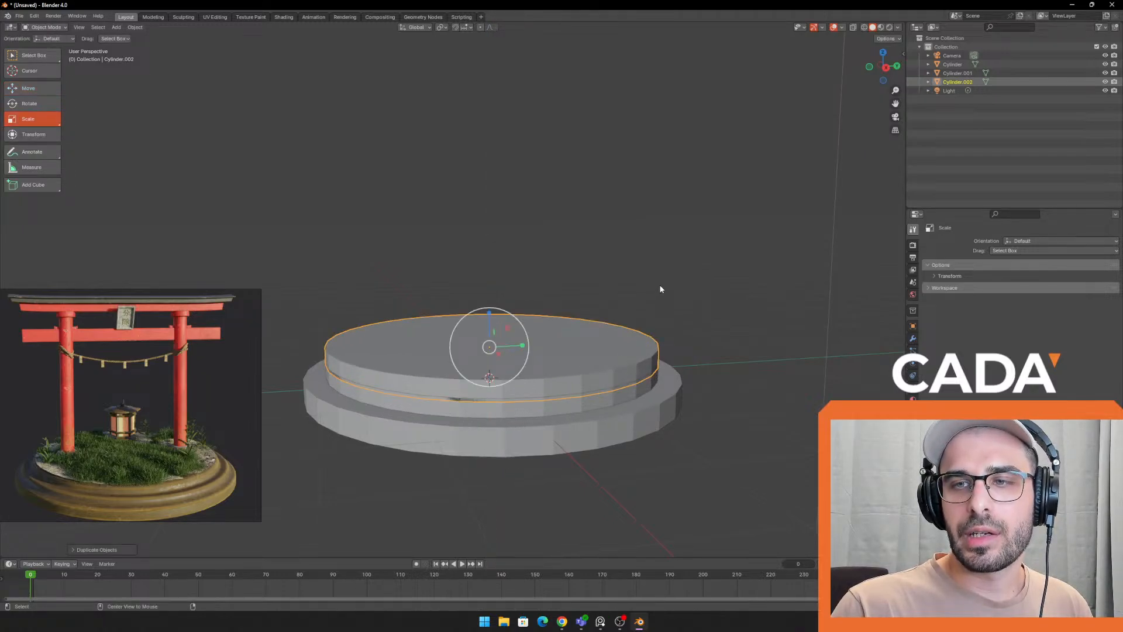
middle_drag(668, 285, 664, 335)
scroll(655, 336, up, 1)
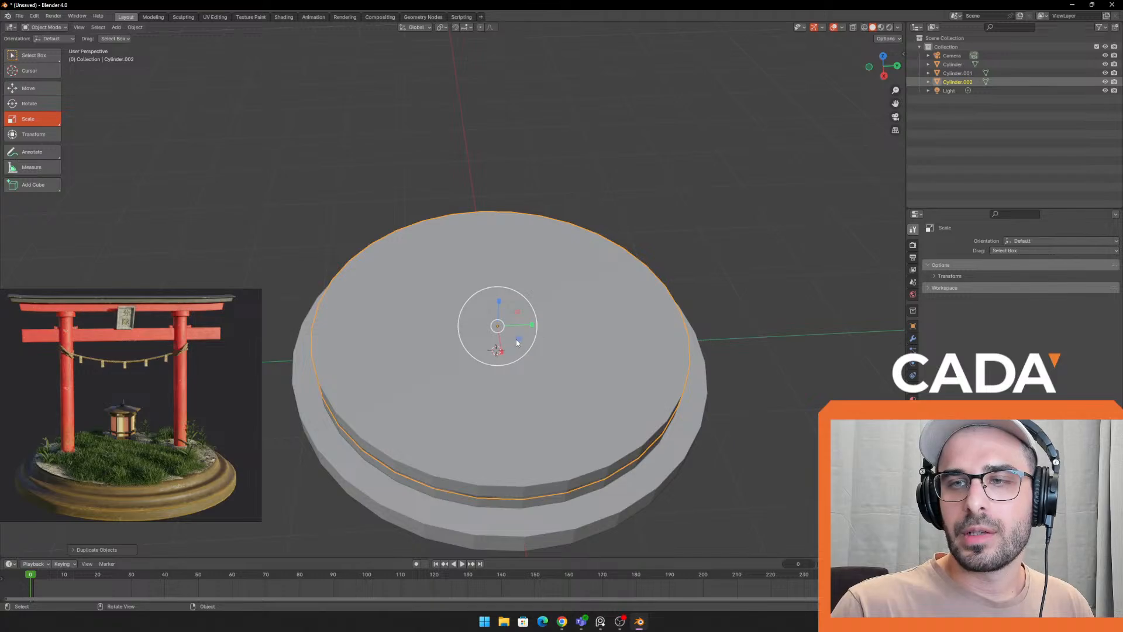
drag(521, 342, 515, 335)
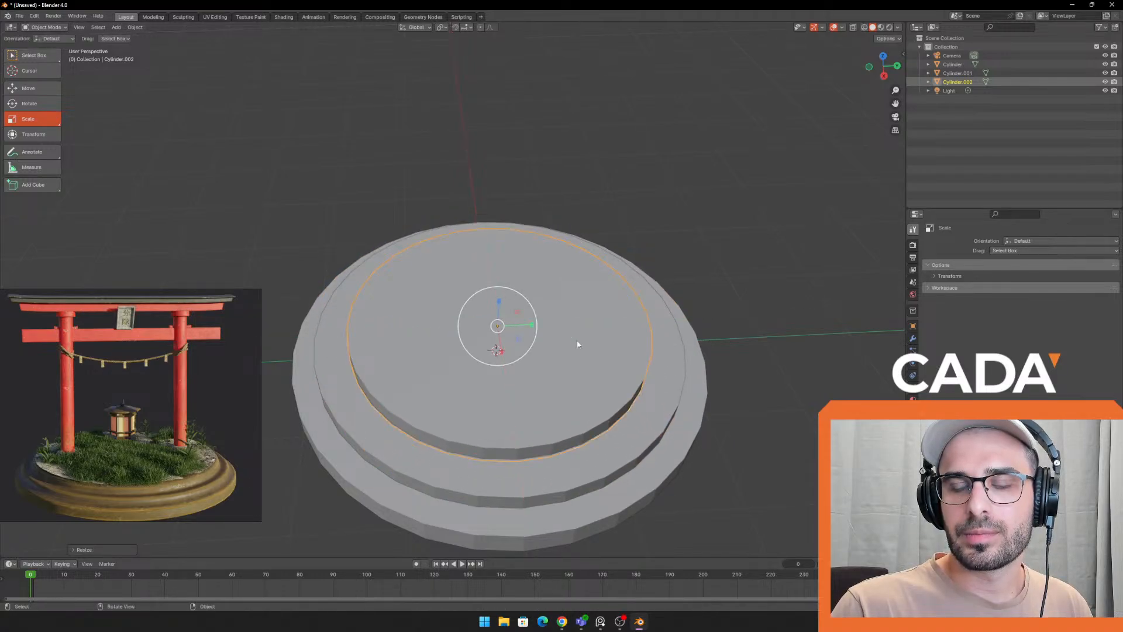
middle_drag(576, 340, 652, 443)
click(689, 236)
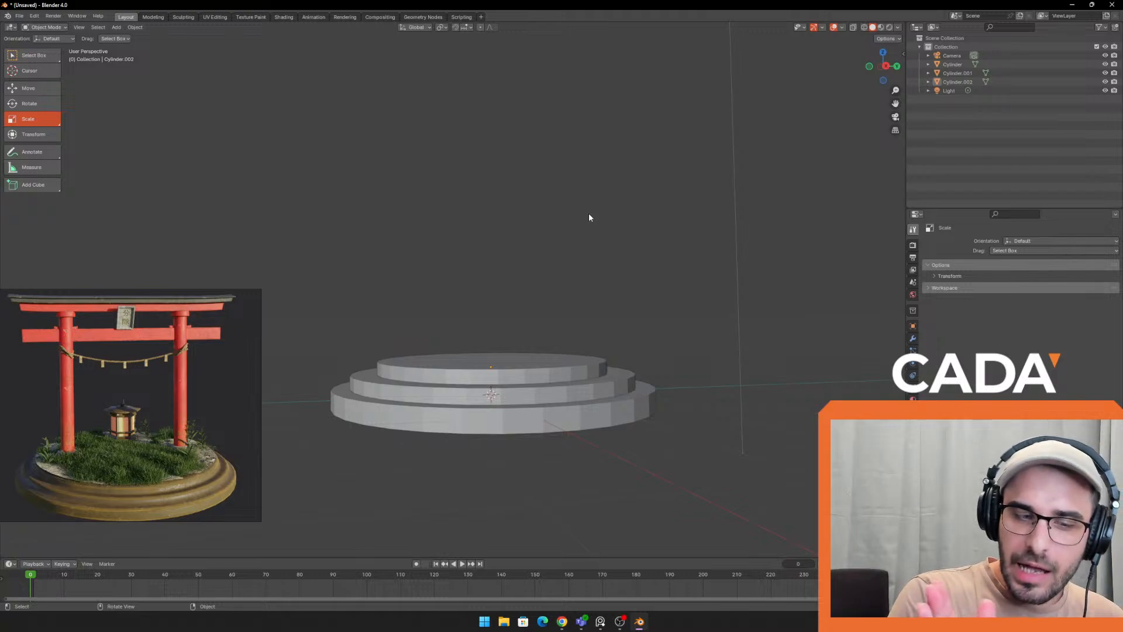
middle_drag(602, 260, 694, 328)
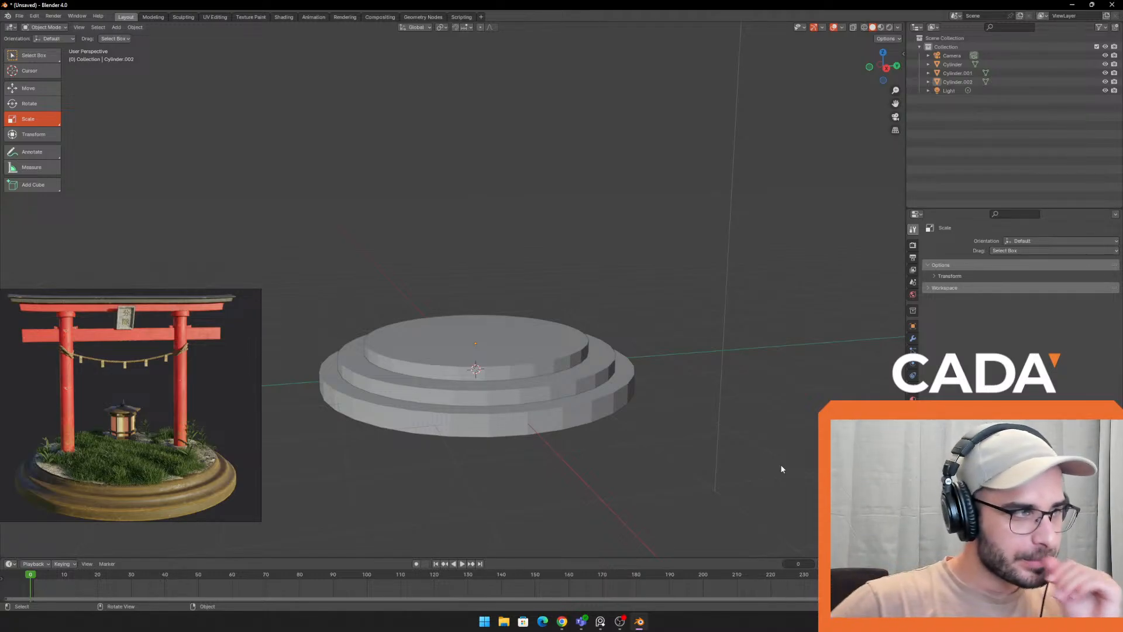
right_click(513, 352)
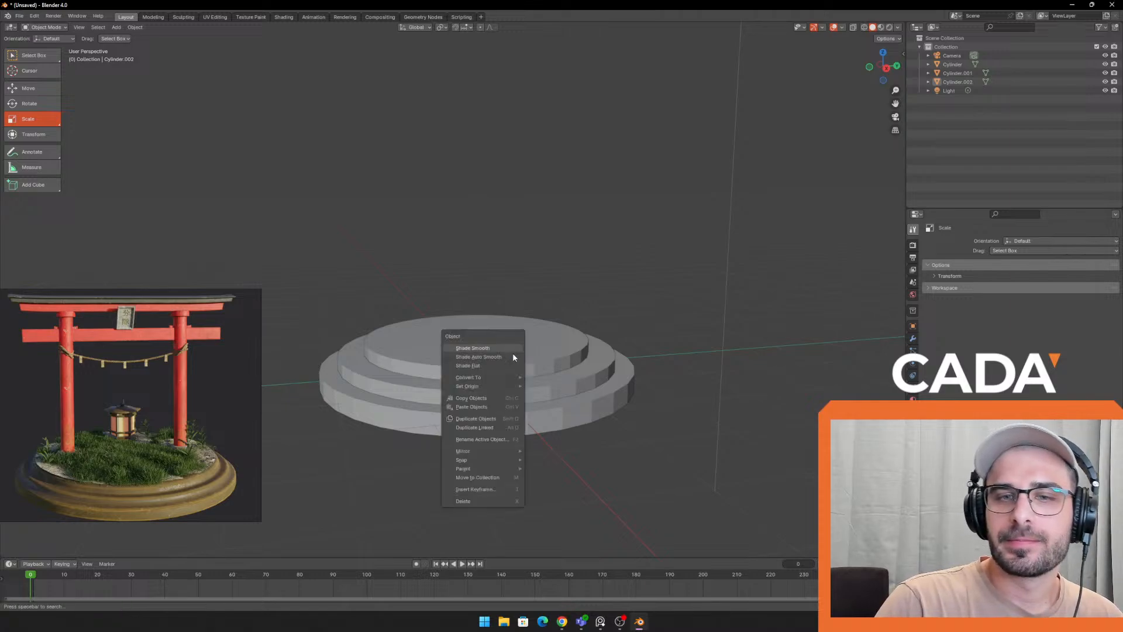
click(513, 352)
right_click(490, 358)
click(493, 358)
click(495, 360)
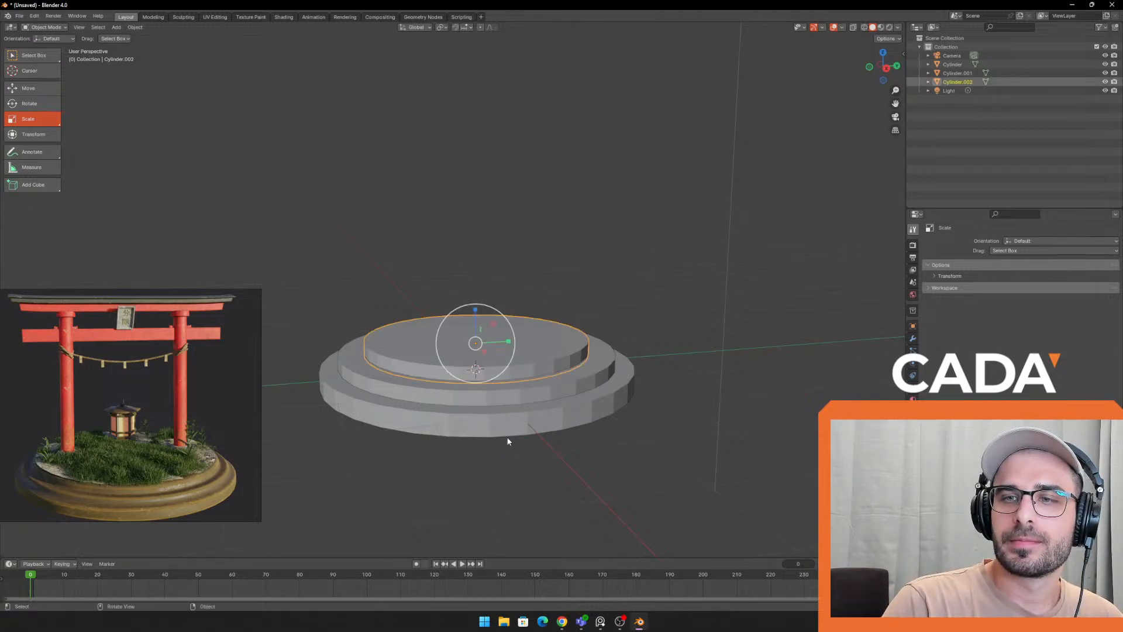
Try box-selecting the stacked discs several times and clear the selection
drag(508, 440, 574, 328)
click(658, 458)
middle_drag(658, 459, 639, 384)
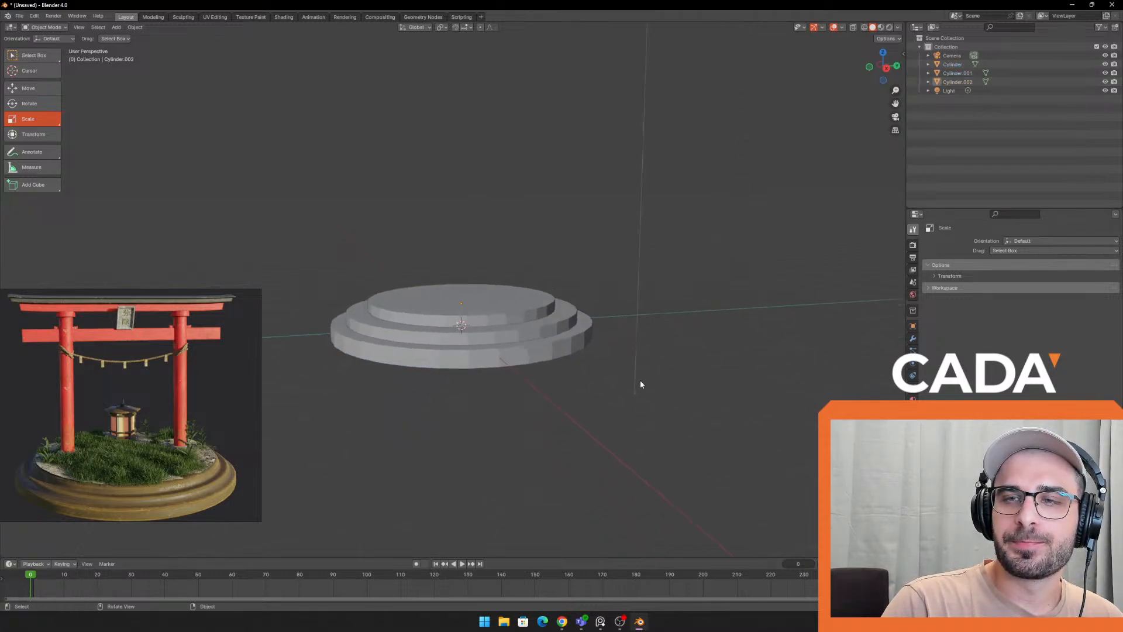
drag(483, 398, 527, 316)
click(529, 344)
middle_drag(559, 386, 553, 380)
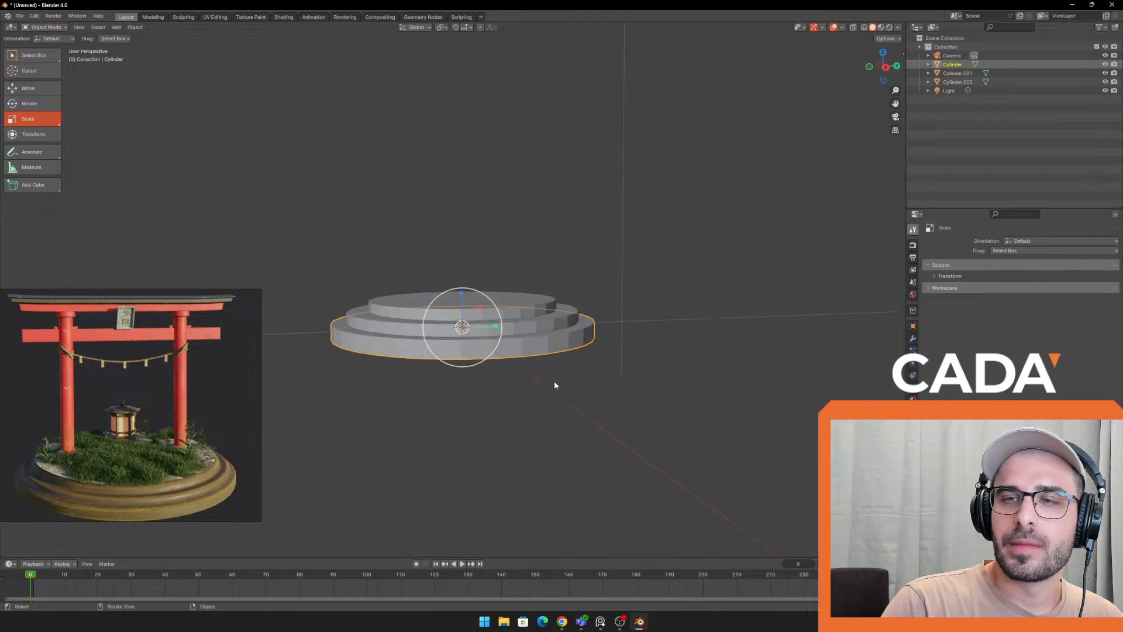
click(520, 437)
drag(521, 437, 560, 273)
click(556, 222)
middle_drag(556, 225, 531, 416)
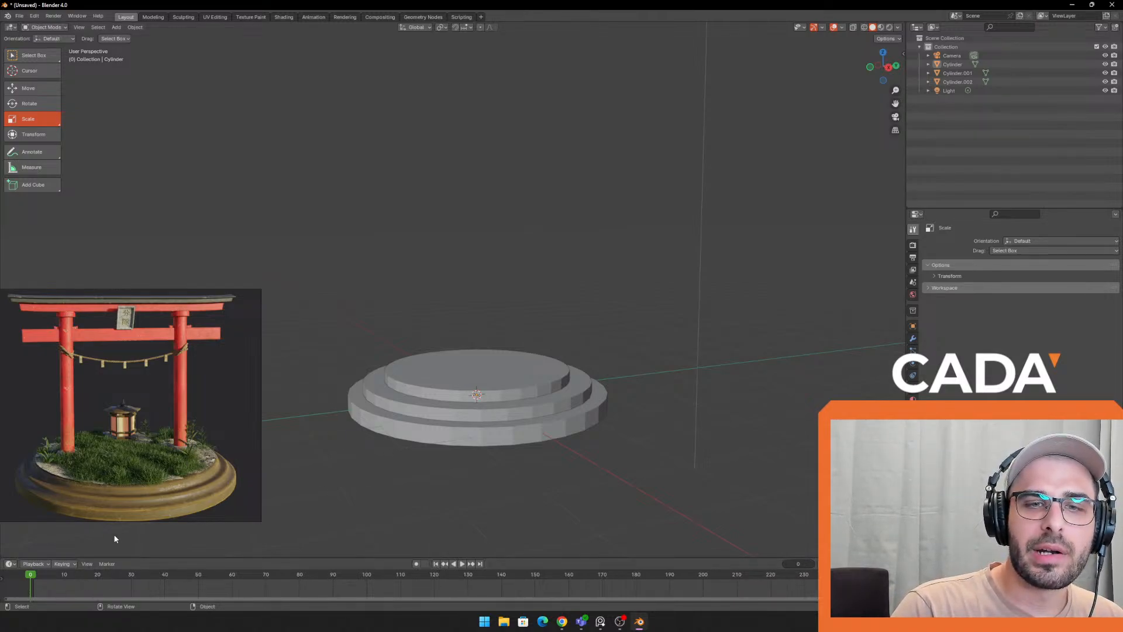
Box-select all three discs, try enlarging them uniformly, and deselect them
middle_drag(471, 450, 543, 461)
drag(541, 480, 560, 365)
middle_drag(565, 476, 602, 465)
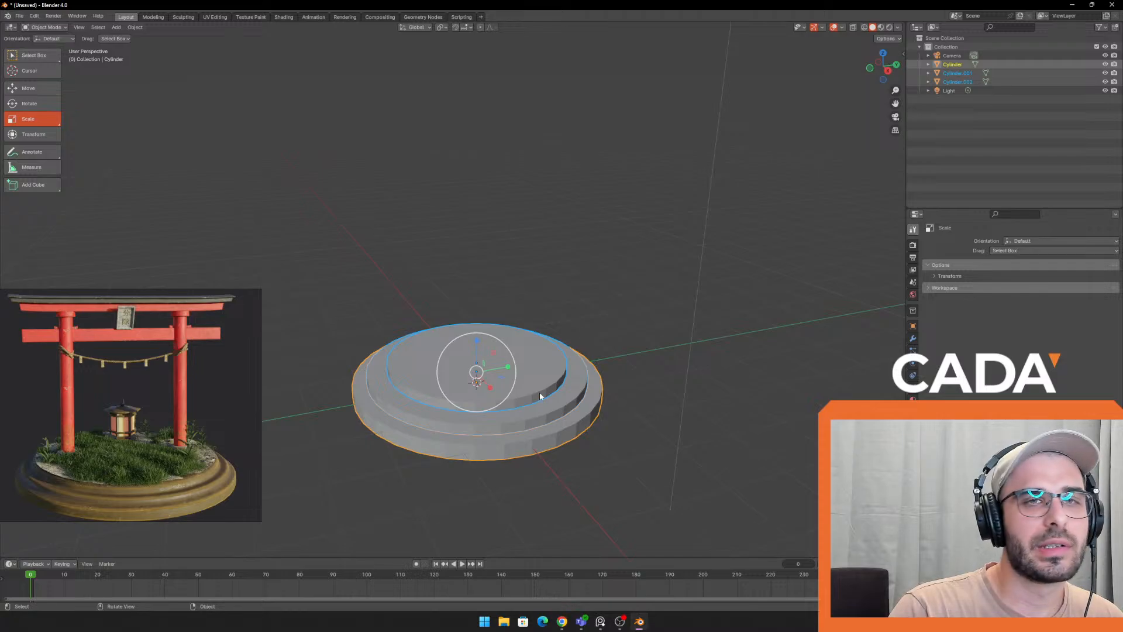
click(562, 314)
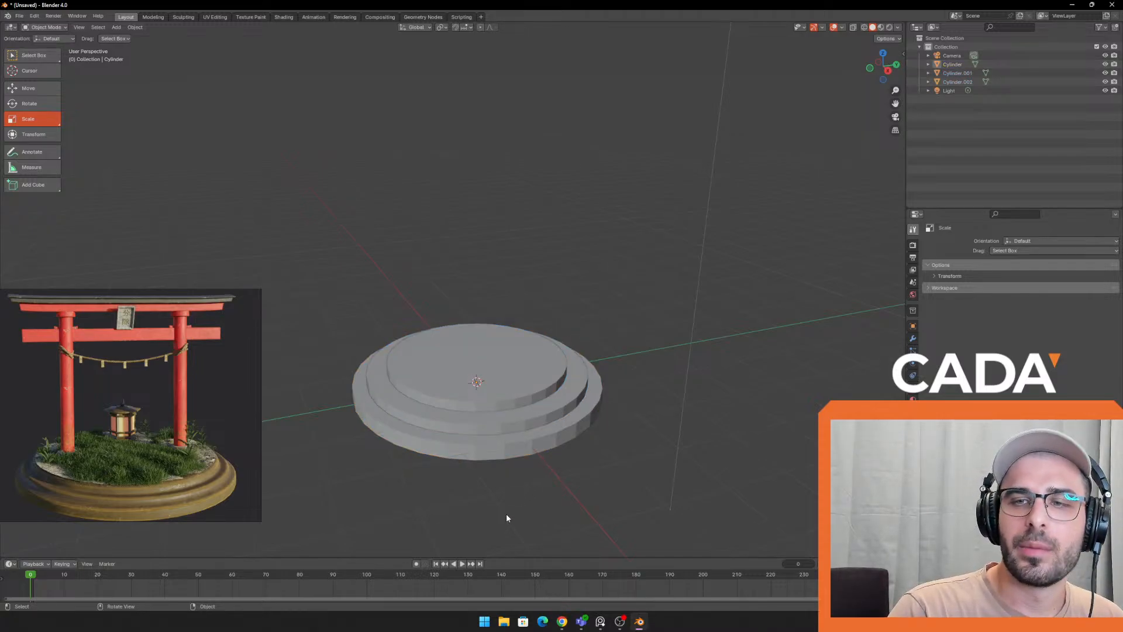
drag(510, 520, 578, 253)
scroll(529, 372, up, 2)
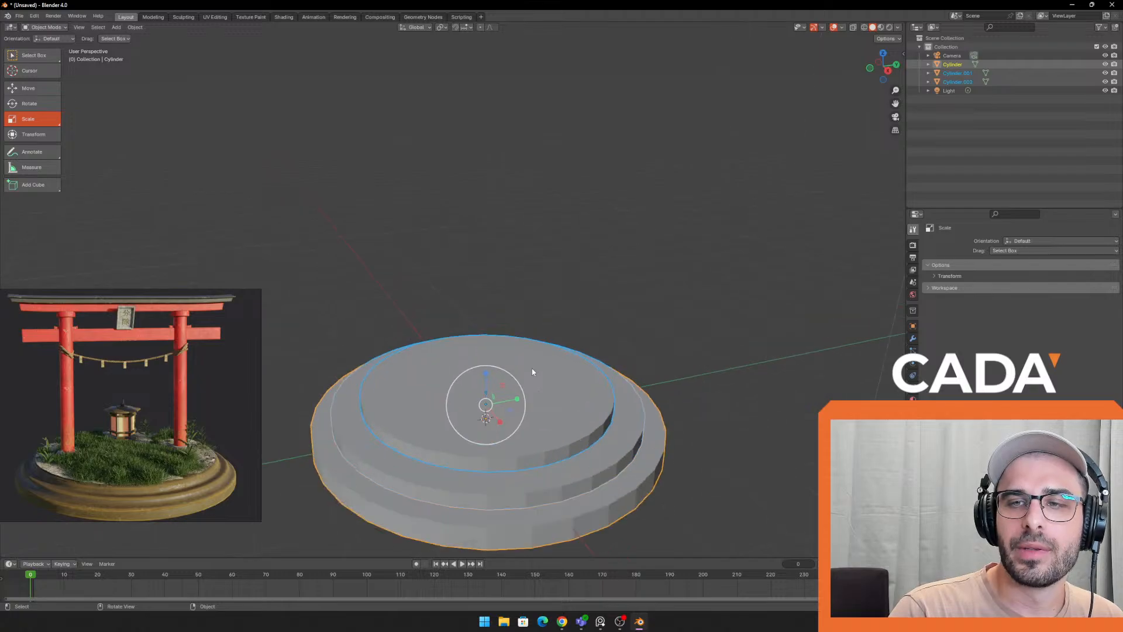
scroll(486, 375, up, 3)
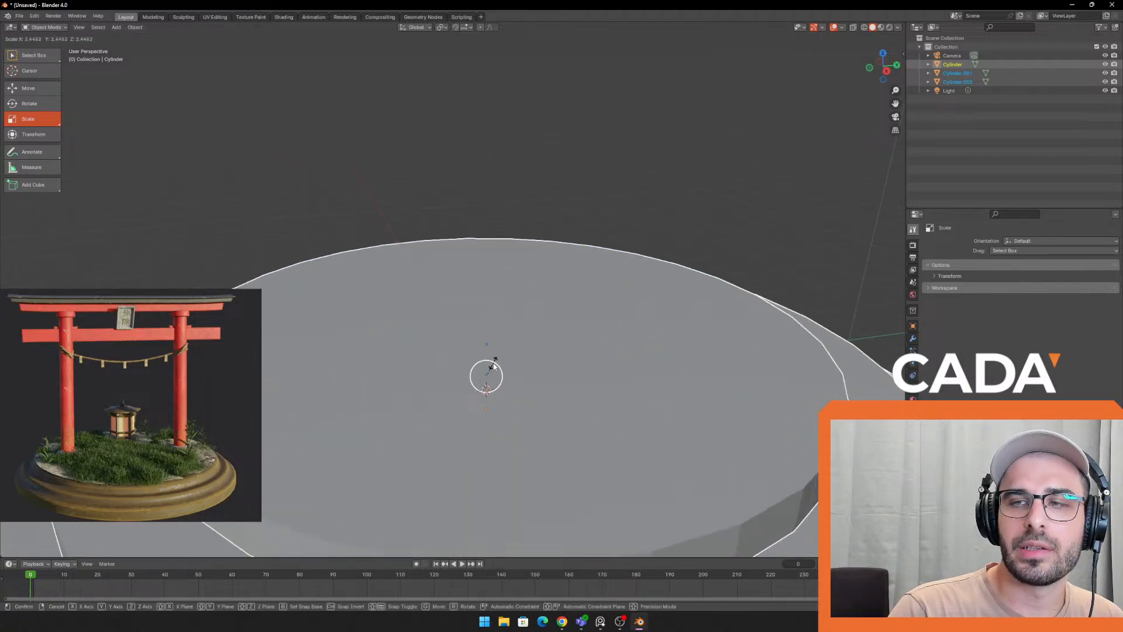
scroll(747, 366, down, 3)
click(712, 229)
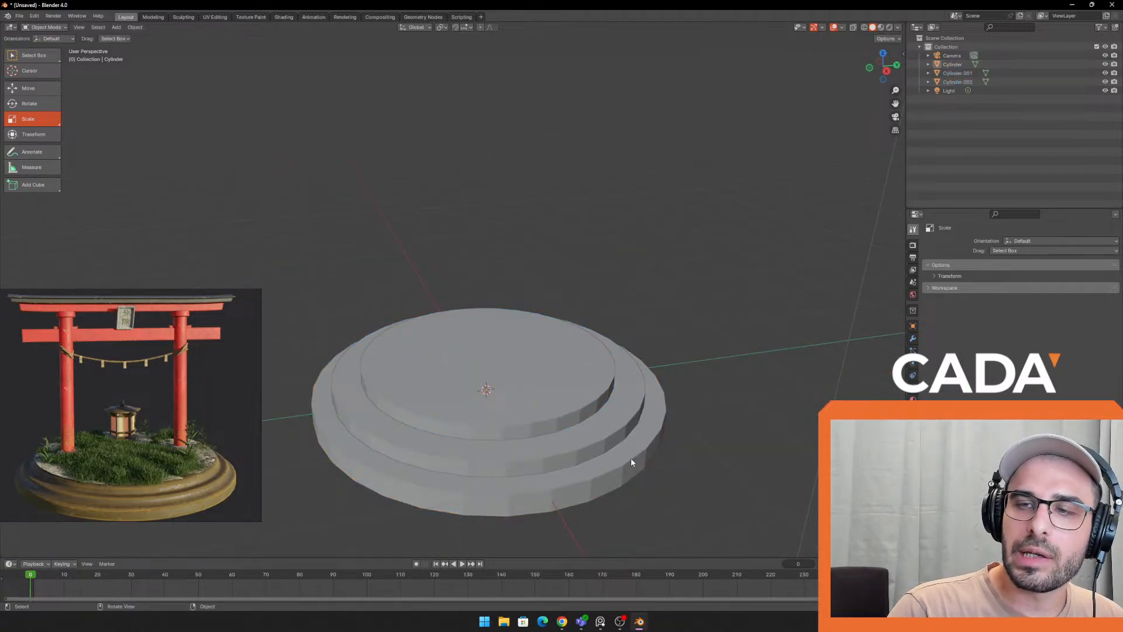
Select the base, middle and top discs together, adding them to the selection one by one
click(631, 457)
shift+click(624, 423)
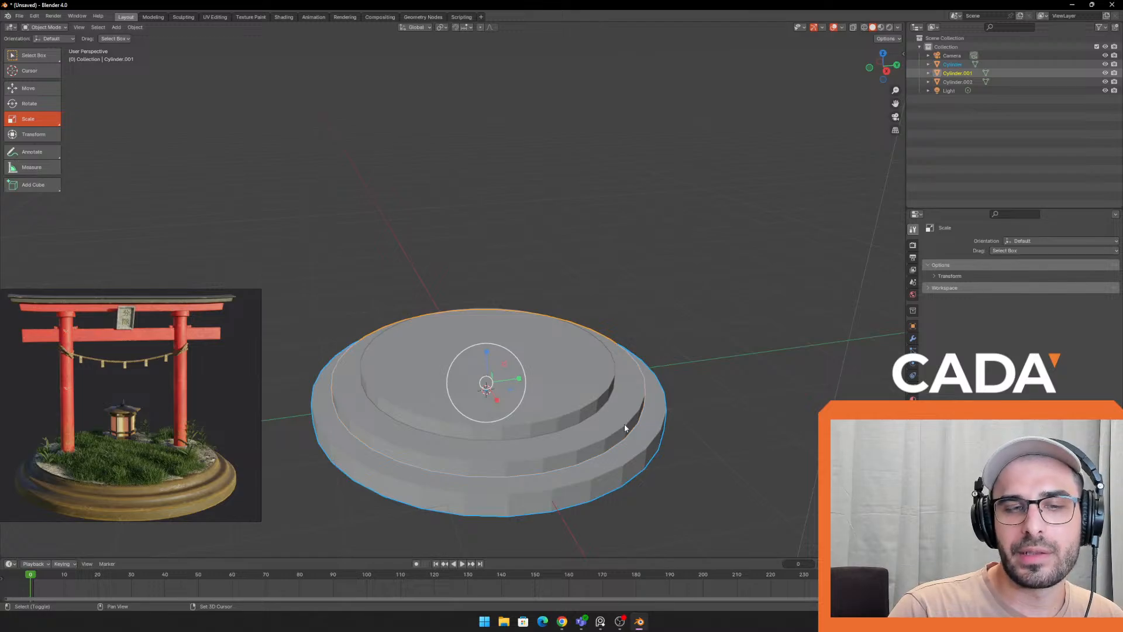
shift+click(596, 384)
scroll(672, 456, down, 6)
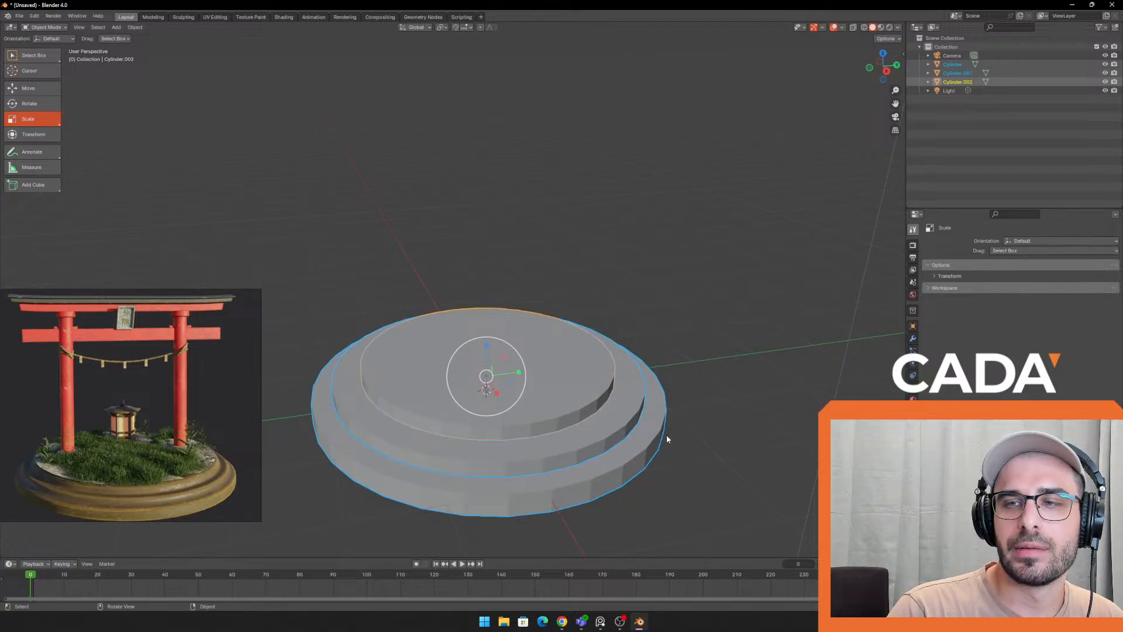
Select the top and base discs together, try scaling them, and undo the change
click(512, 325)
scroll(526, 345, up, 3)
shift+click(548, 383)
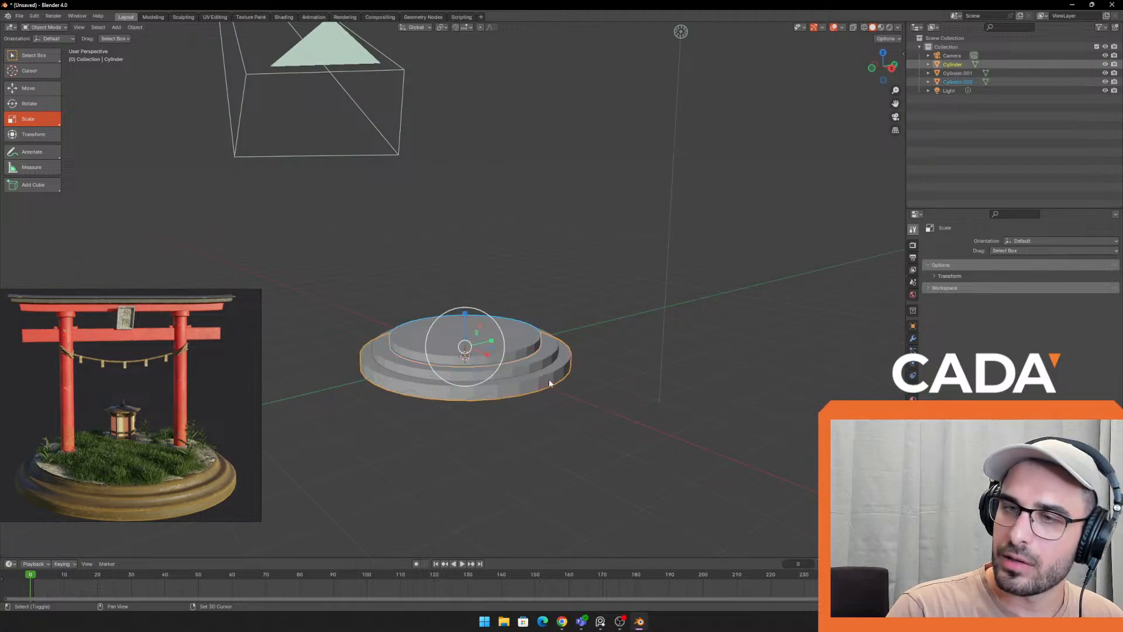
scroll(526, 346, up, 2)
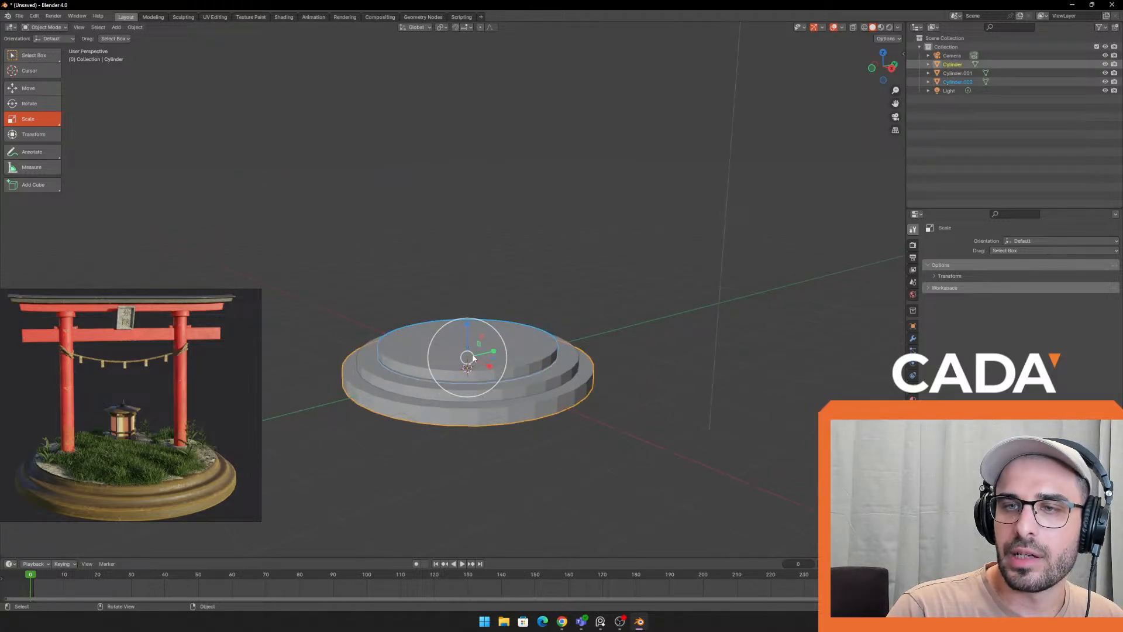
drag(473, 357, 472, 358)
key(ctrl+z)
Box-select all three discs, try enlarging them in the XY plane, and undo the scaling
click(577, 427)
drag(480, 469, 599, 303)
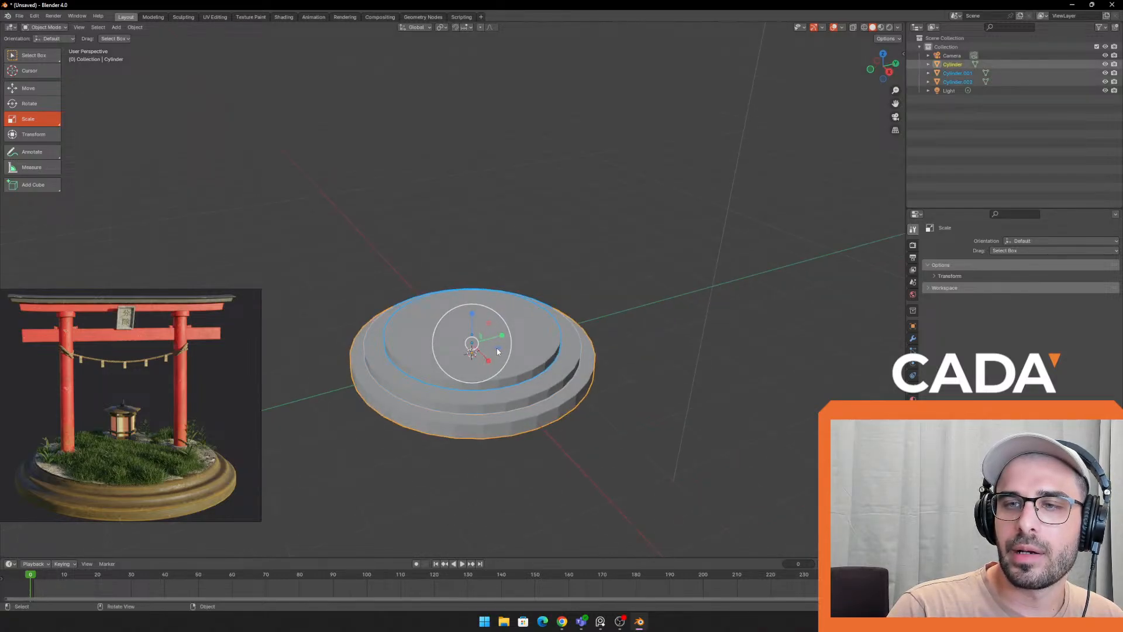
drag(497, 348, 537, 340)
key(ctrl+z)
Adjust the width of the three selected discs together in the XY plane, and clear the selection
middle_drag(606, 404, 585, 376)
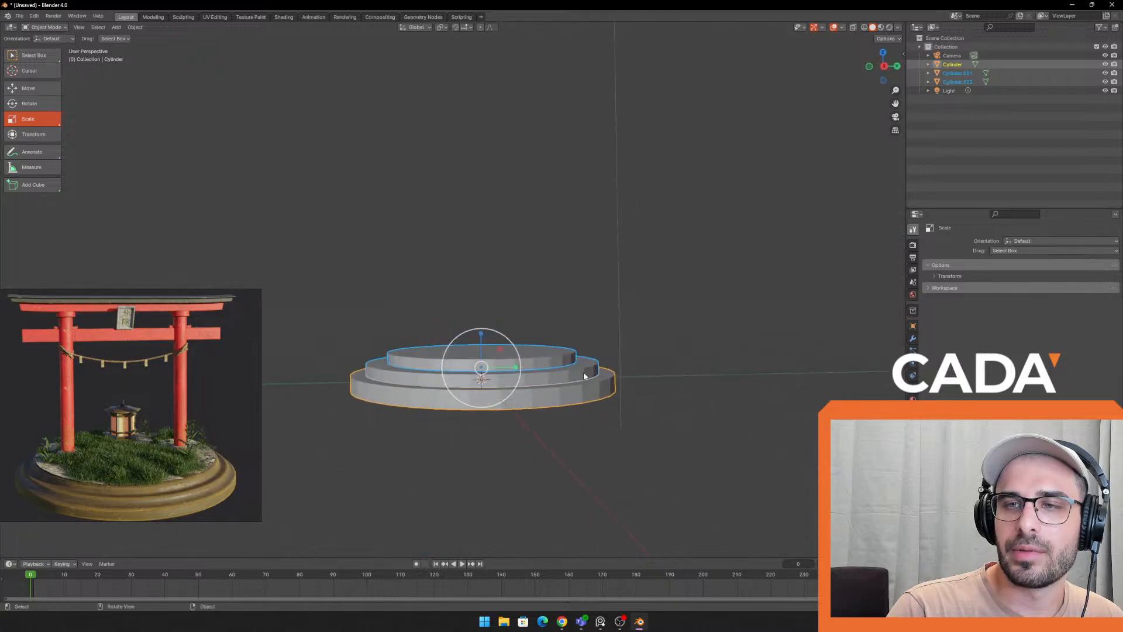
middle_drag(556, 427, 508, 374)
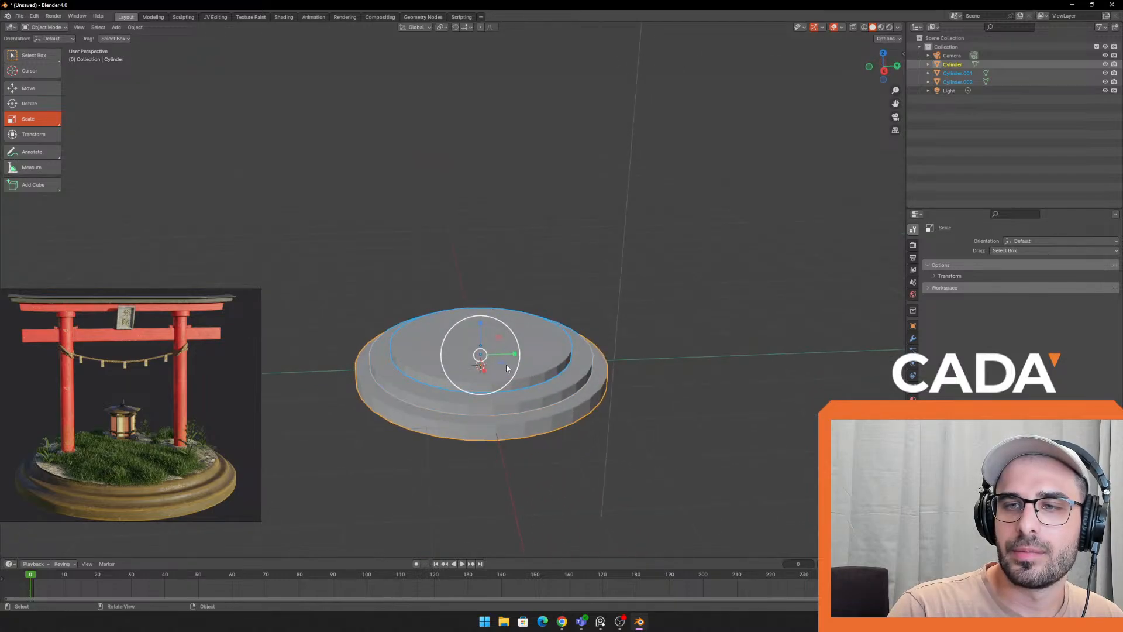
mouse_move(503, 367)
mouse_down()
mouse_move(514, 365)
mouse_move(505, 352)
mouse_up()
click(578, 343)
click(672, 353)
mouse_move(673, 356)
middle_down()
mouse_move(747, 353)
mouse_move(772, 381)
mouse_move(674, 372)
middle_up()
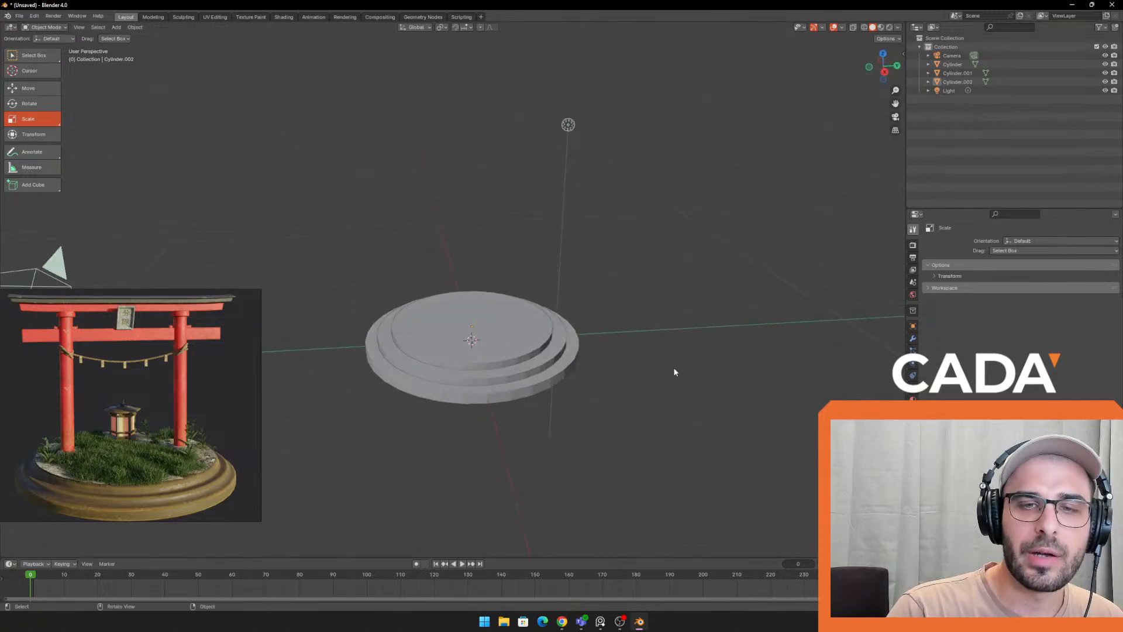
Select all three discs, enlarge them together in the XY plane by a factor of about 1.1, and deselect them
click(525, 370)
scroll(538, 380, up, 2)
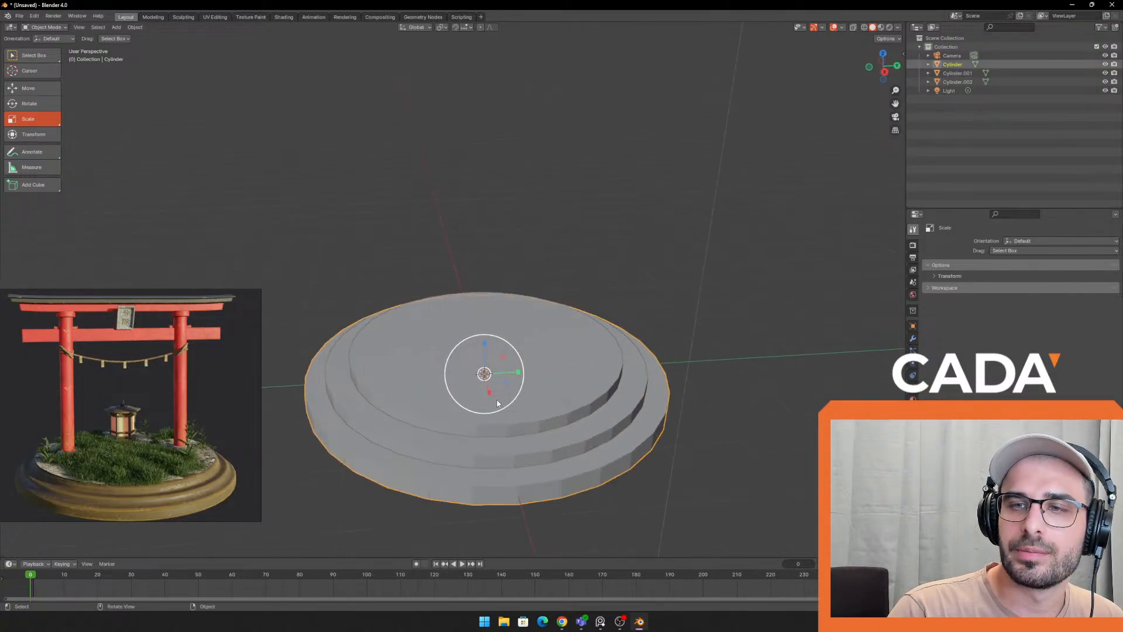
scroll(717, 455, down, 1)
shift+click(517, 370)
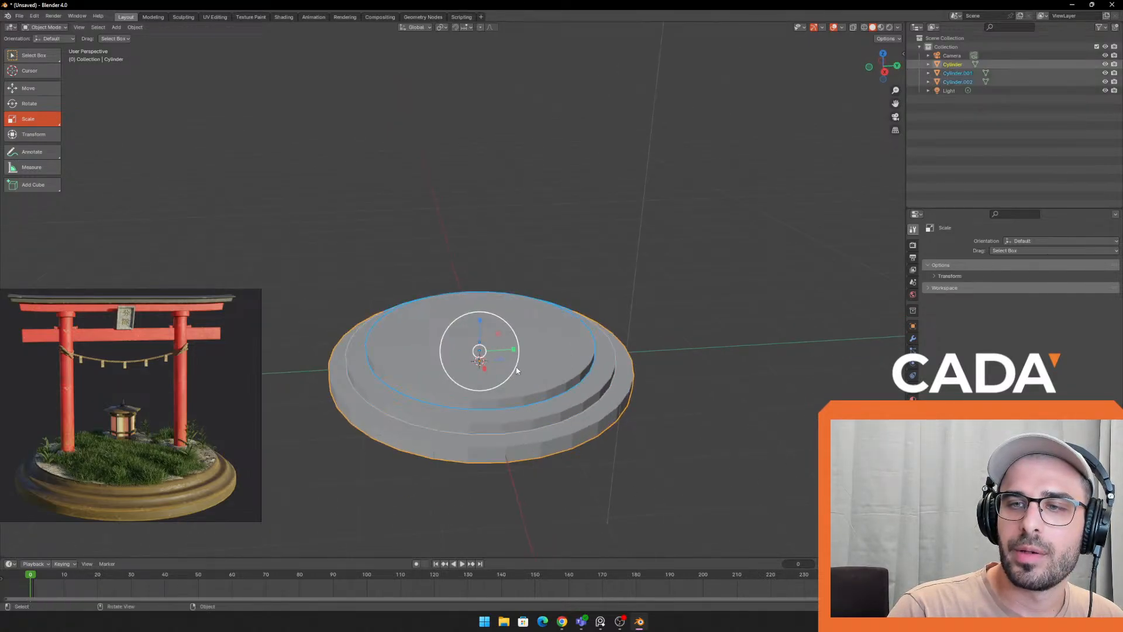
key(s)
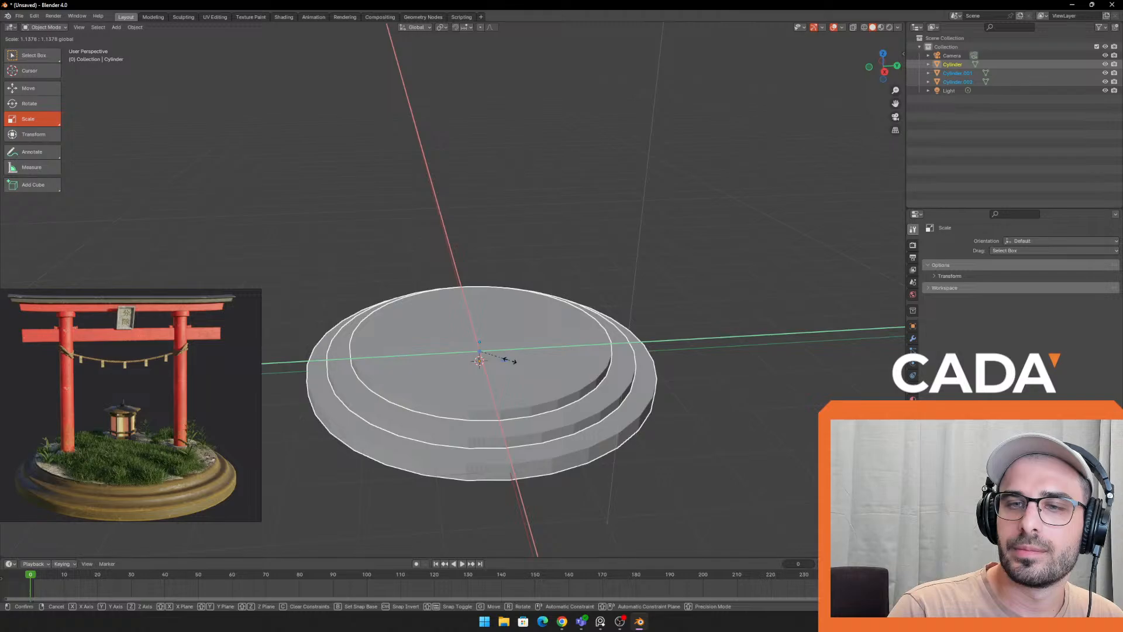
click(508, 359)
click(524, 277)
Box-select all three discs, clear the selection, and select only the top disc
scroll(539, 316, down, 3)
middle_drag(541, 318, 567, 321)
shift+middle_drag(566, 321, 549, 363)
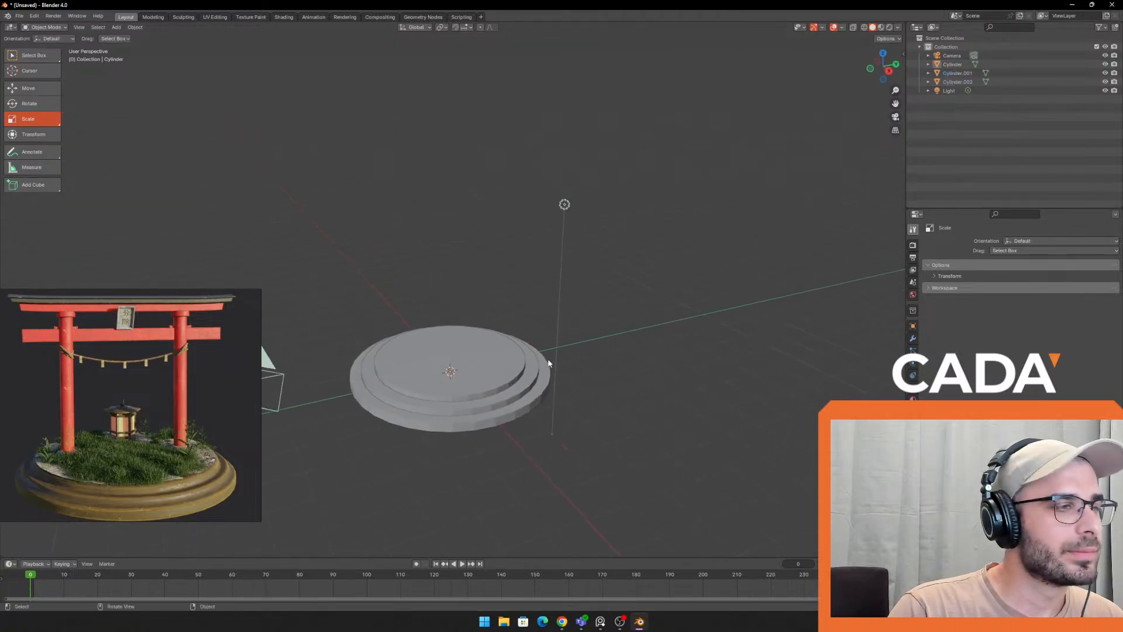
scroll(546, 349, up, 2)
drag(484, 351, 493, 394)
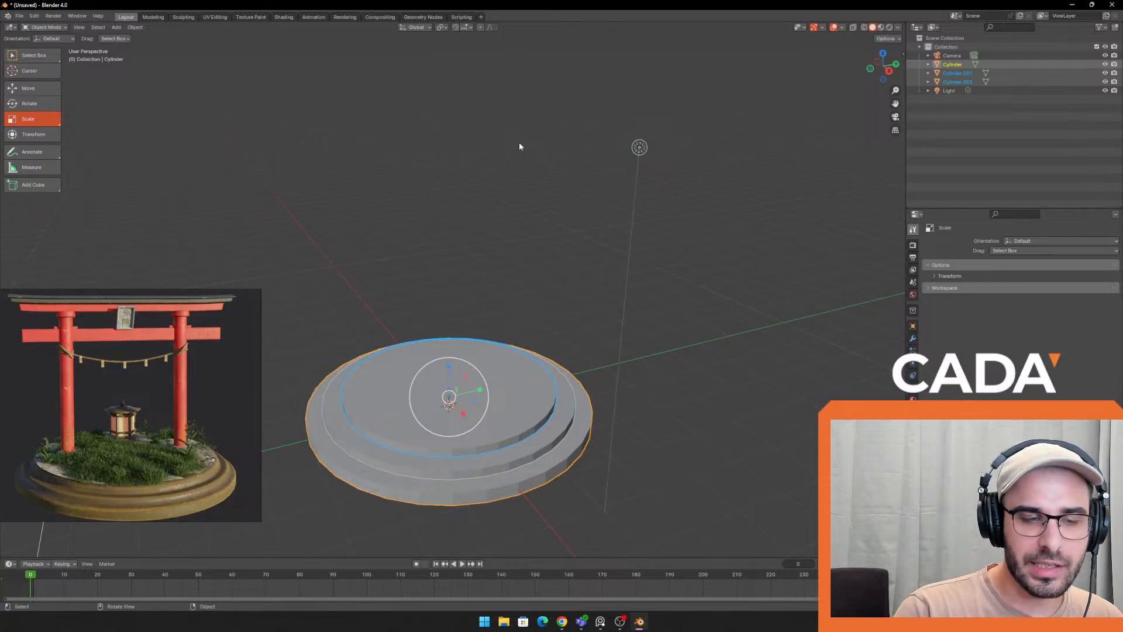
click(326, 265)
click(503, 357)
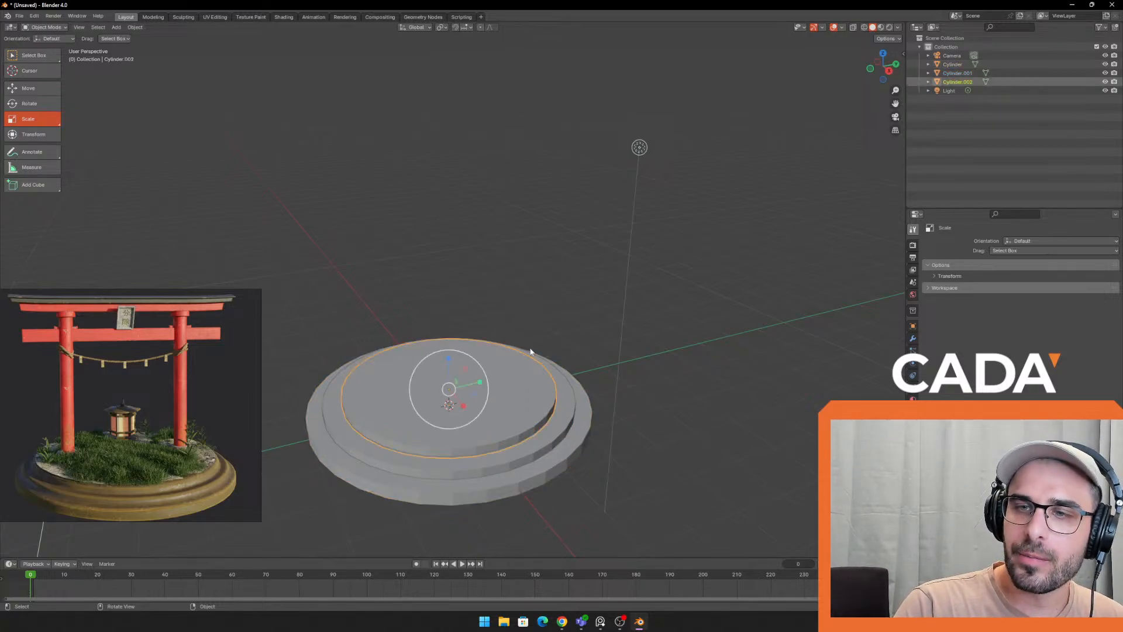
Deselect and reselect the top disc several times, leaving it selected
middle_drag(504, 356, 474, 307)
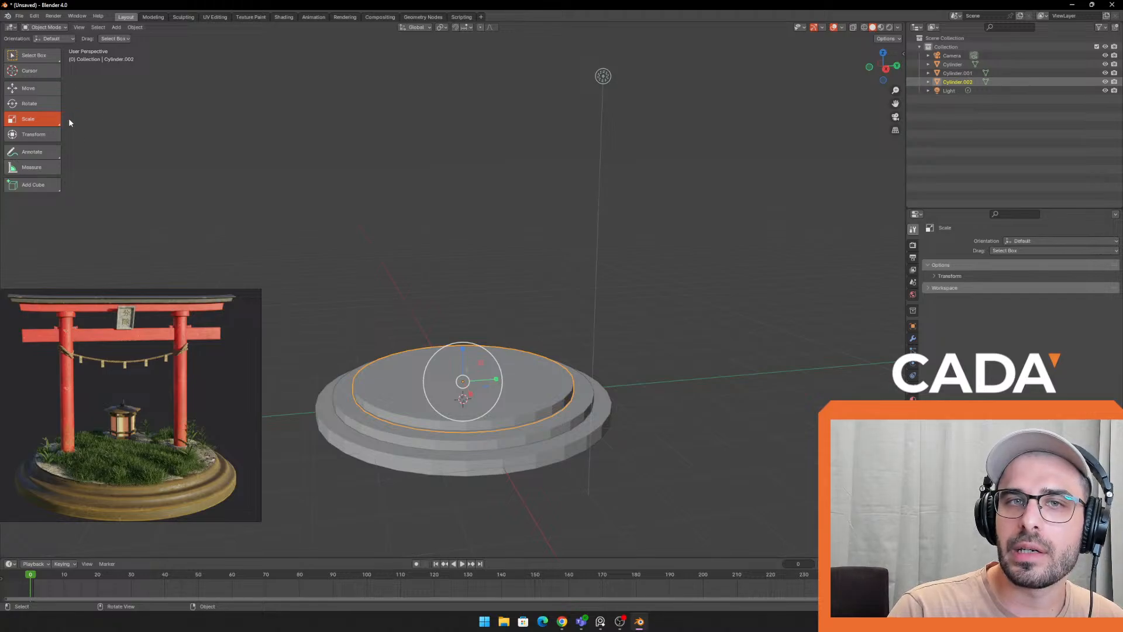
click(483, 335)
click(485, 394)
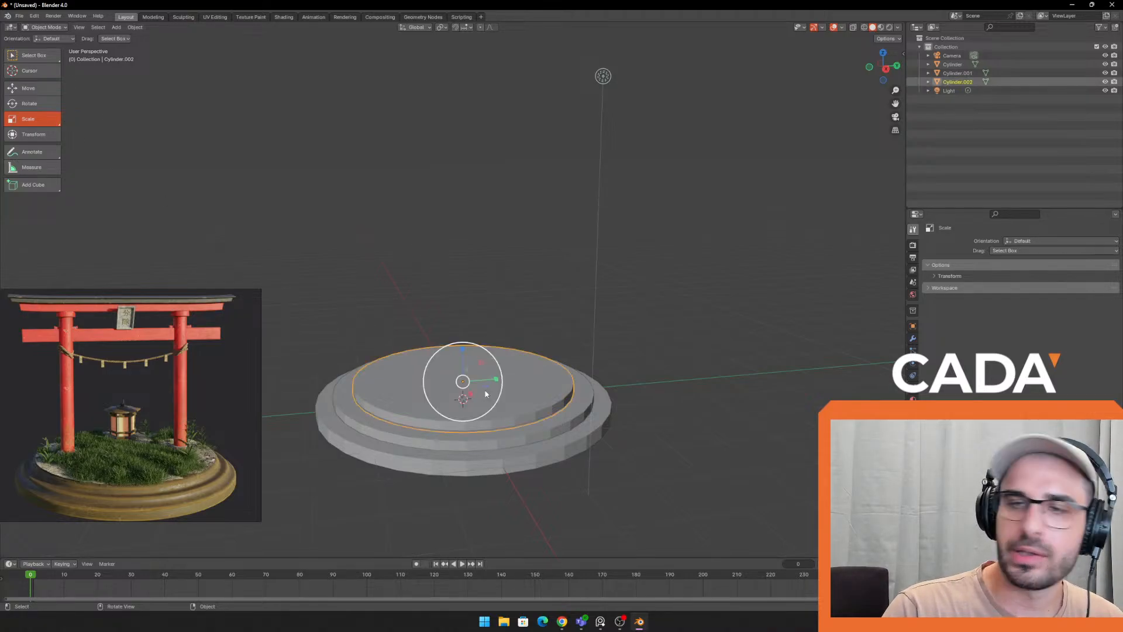
middle_drag(440, 261, 435, 279)
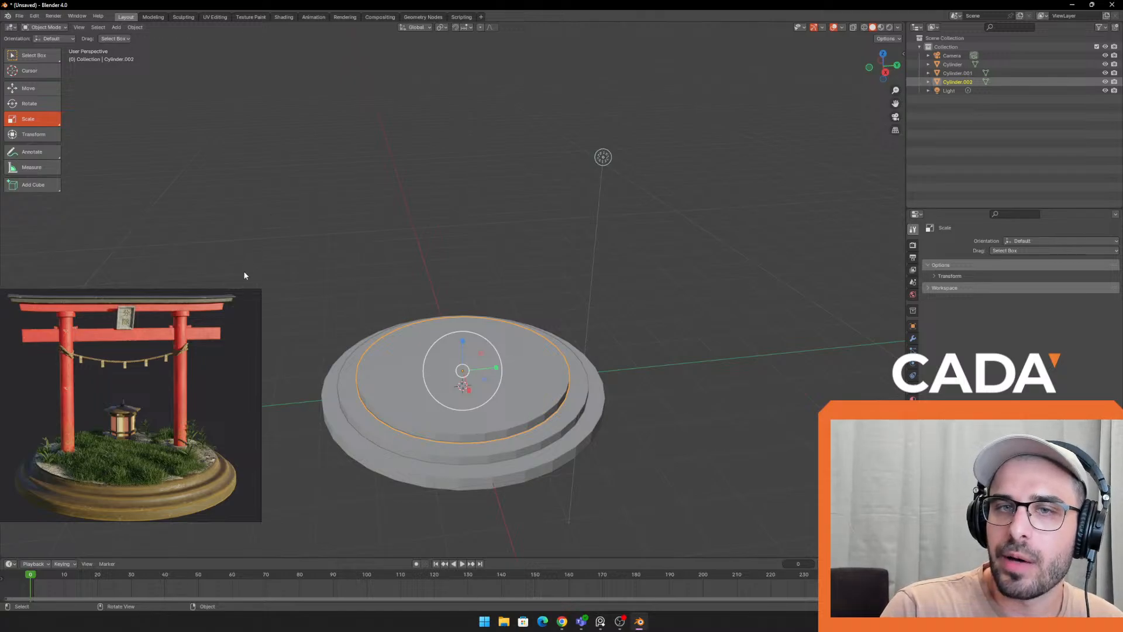
click(595, 292)
click(522, 353)
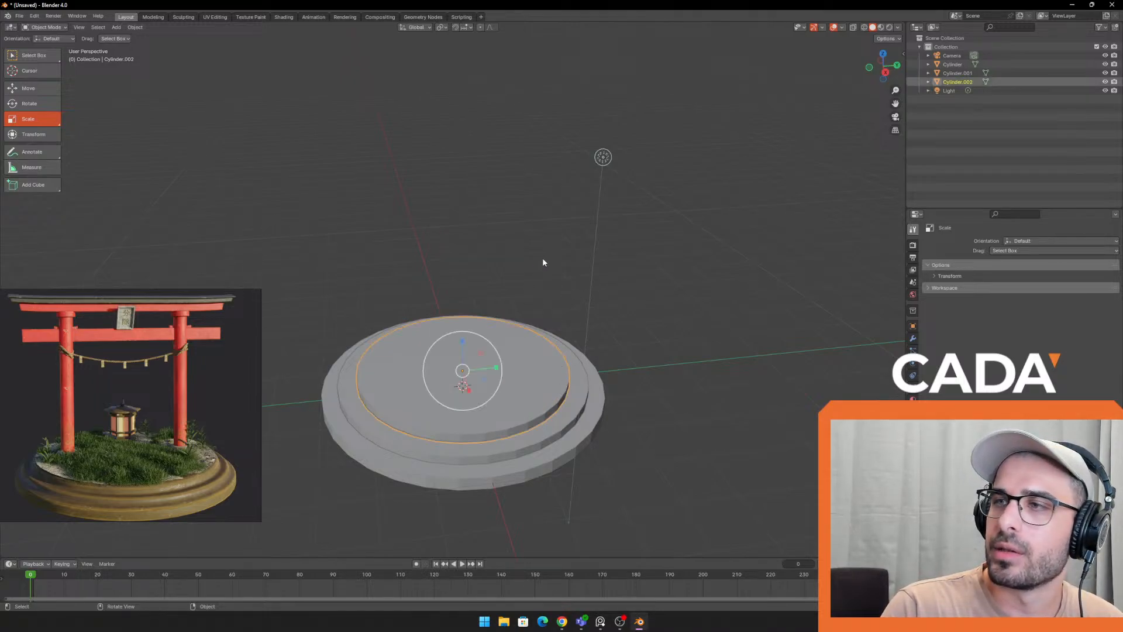
click(544, 258)
click(507, 375)
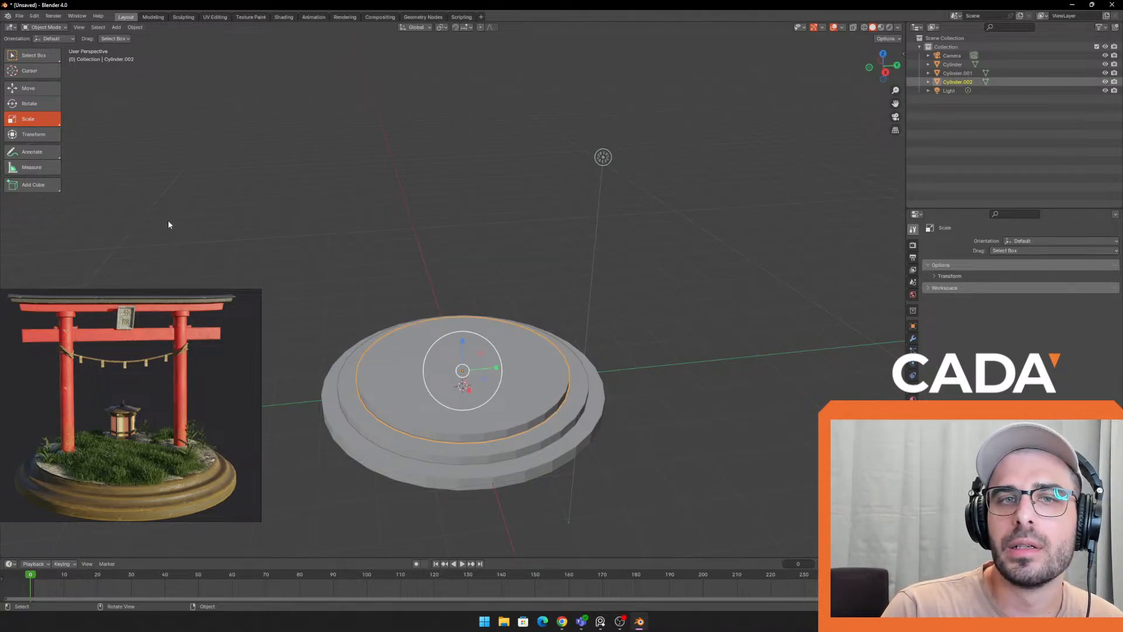
Add a new mesh cylinder at the centre of the stepped base
click(130, 27)
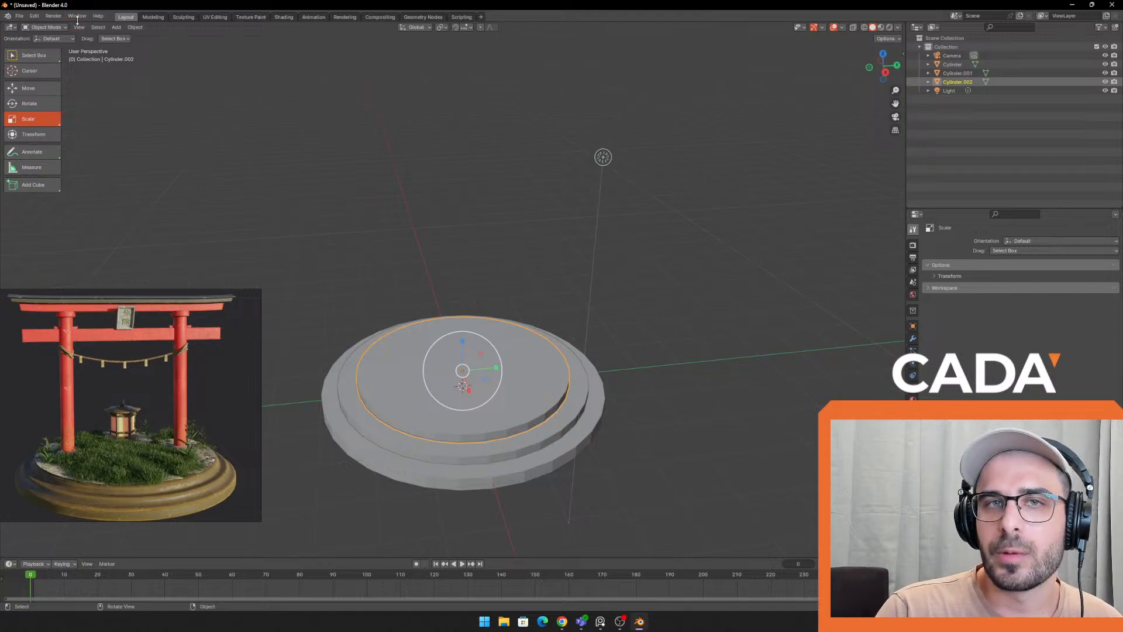
click(118, 28)
mouse_move(132, 38)
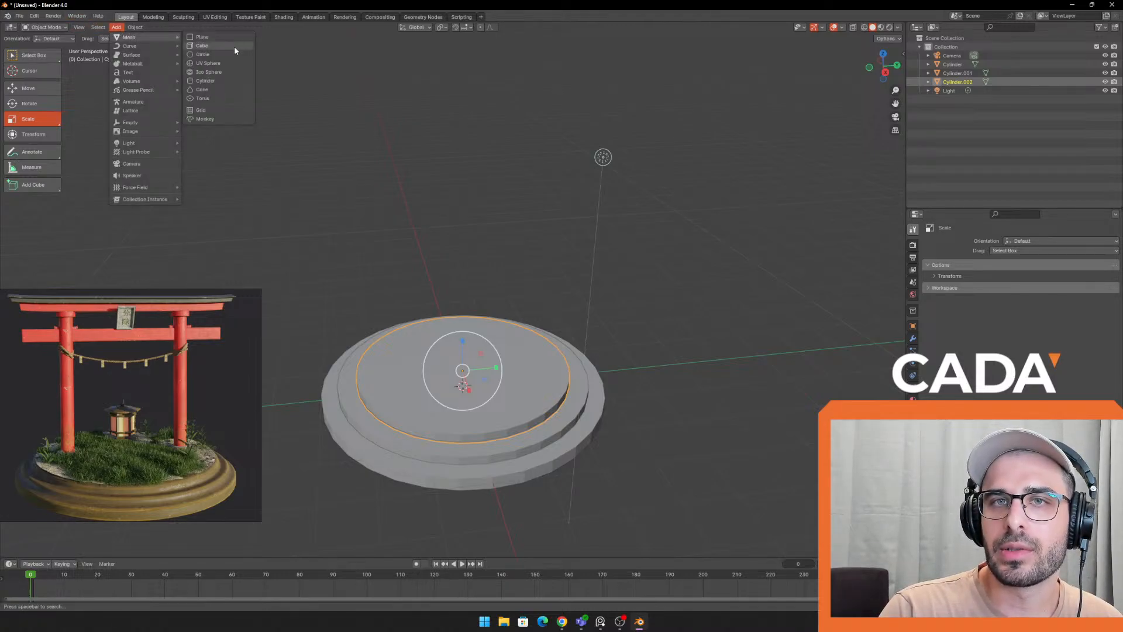
click(218, 80)
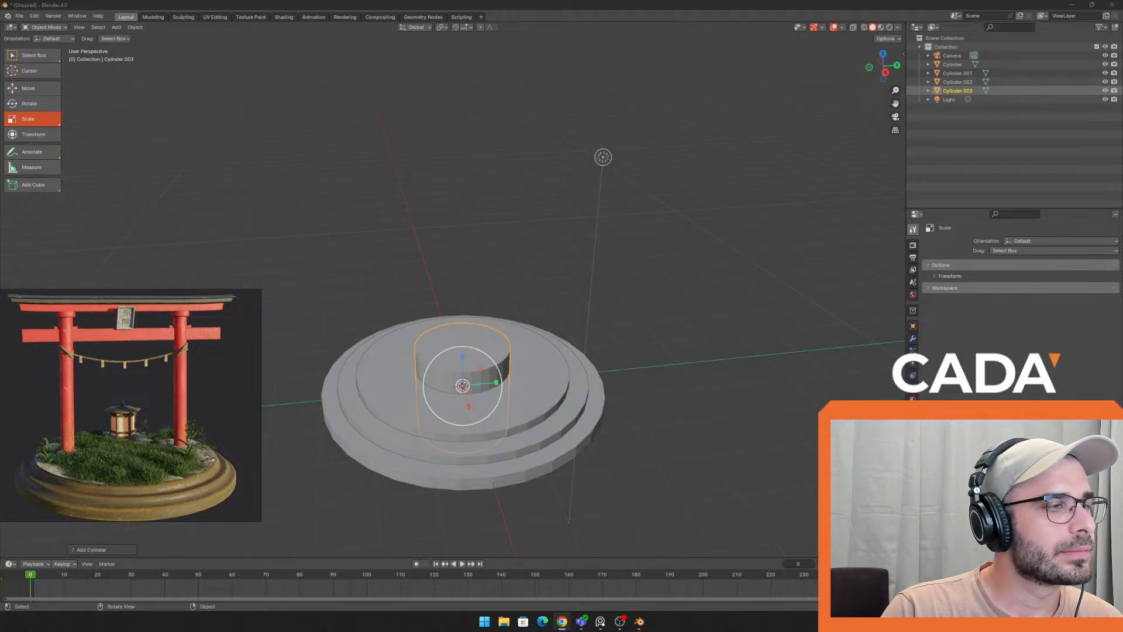
click(489, 262)
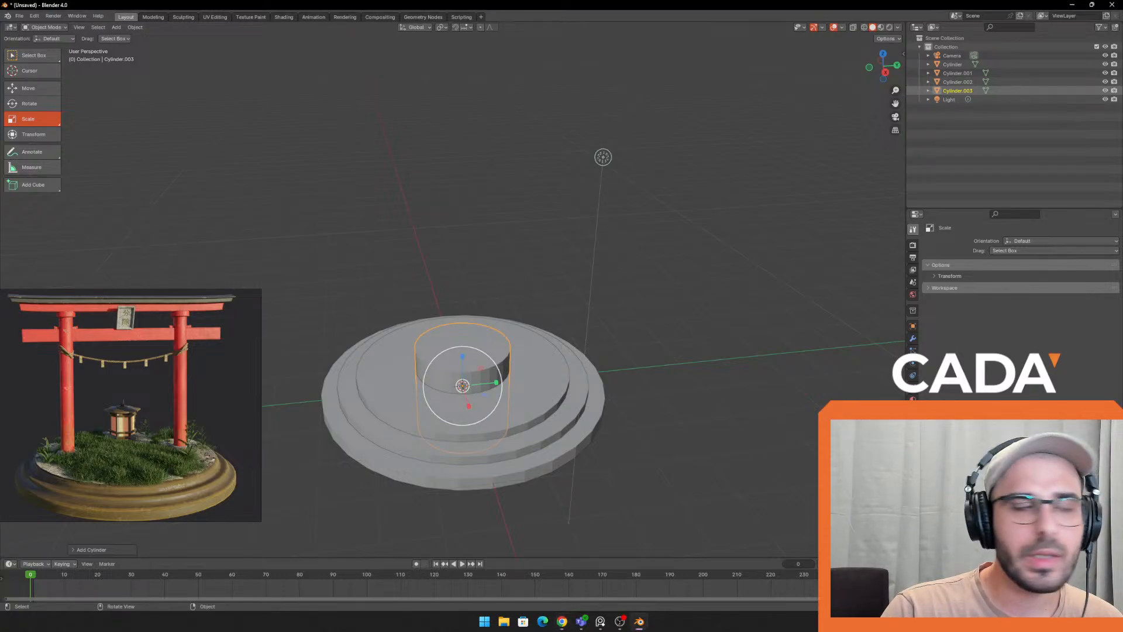
Move the new cylinder up along Z and outward along Y, so it stands near the edge of the top disc
middle_drag(352, 331, 348, 306)
scroll(348, 306, up, 1)
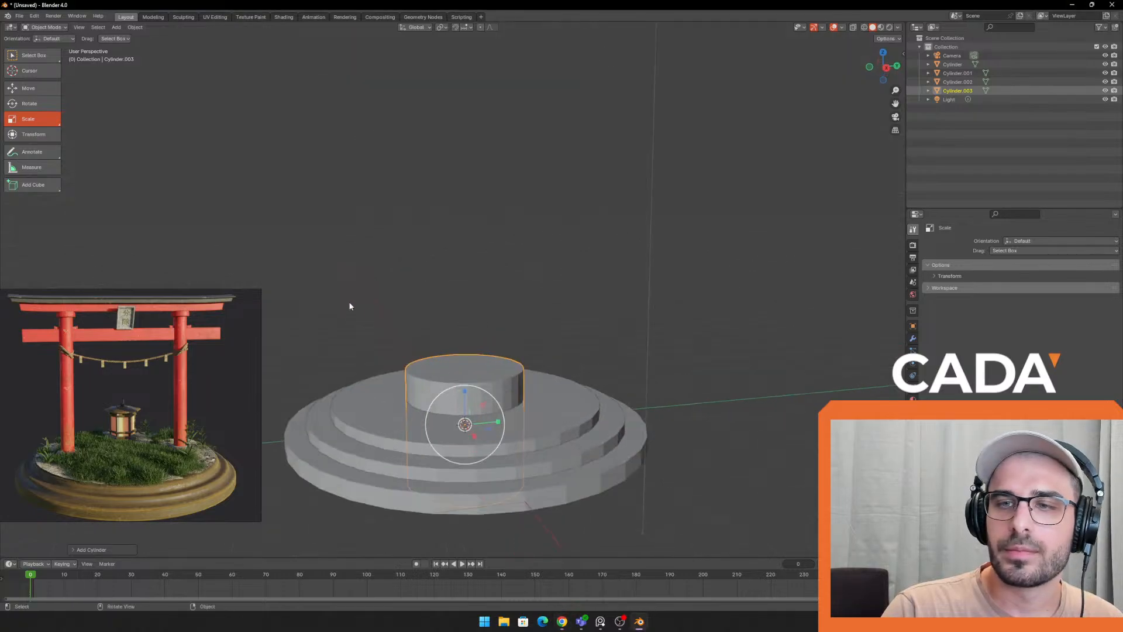
click(32, 90)
drag(460, 386, 462, 301)
drag(512, 338, 577, 335)
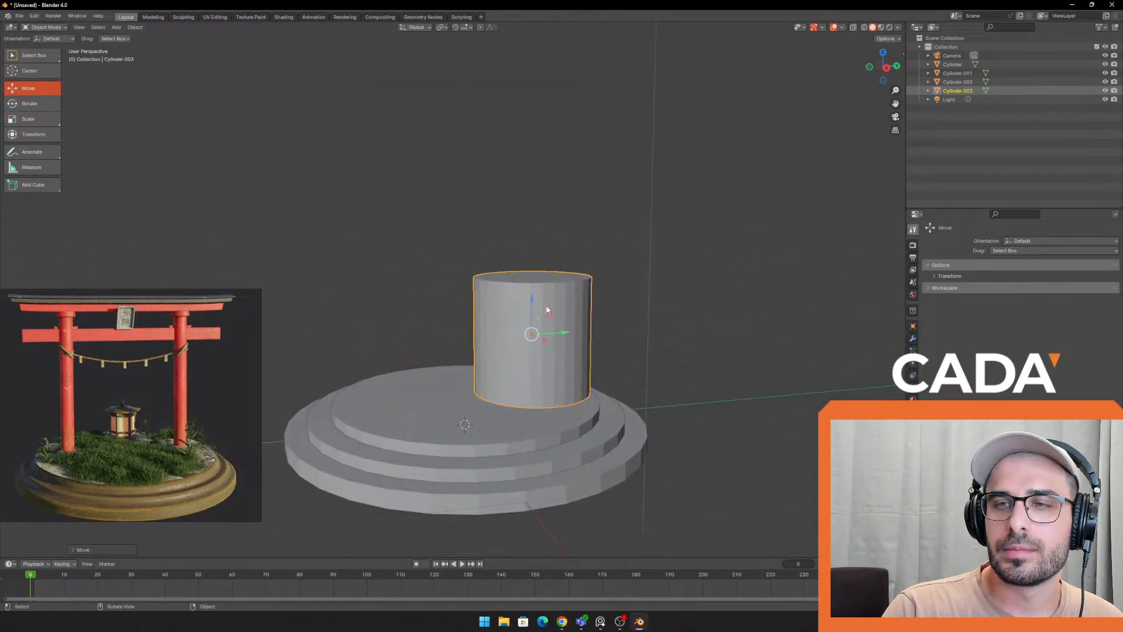
Stretch the cylinder along Z to nearly twice its height and scale it down in the XY plane into a slender pillar
click(37, 118)
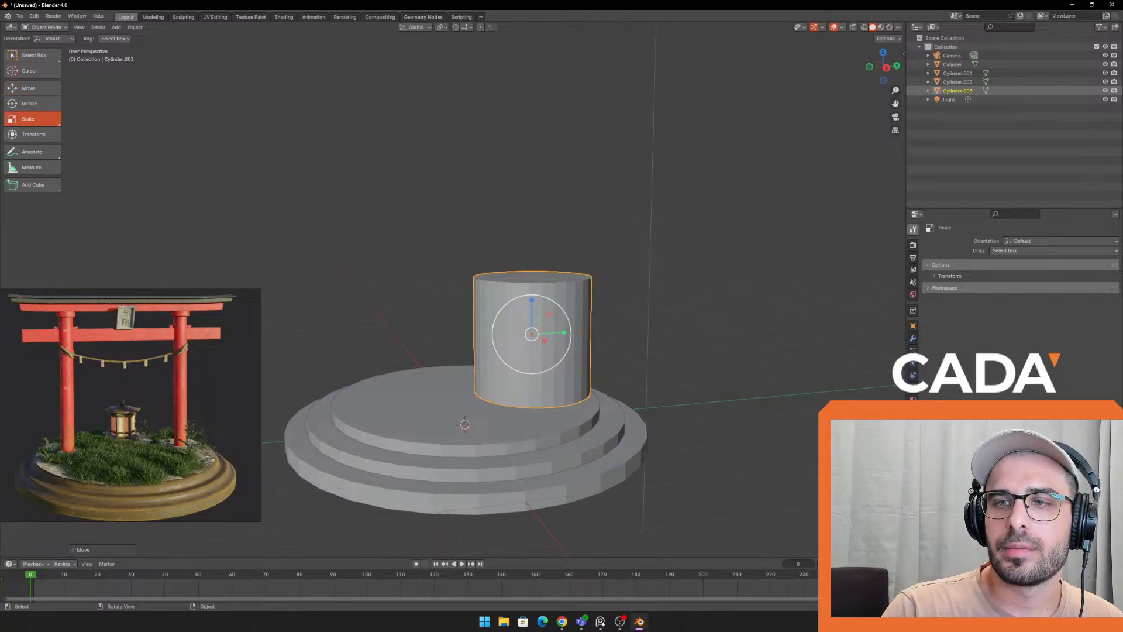
drag(531, 300, 533, 259)
middle_drag(564, 299, 559, 325)
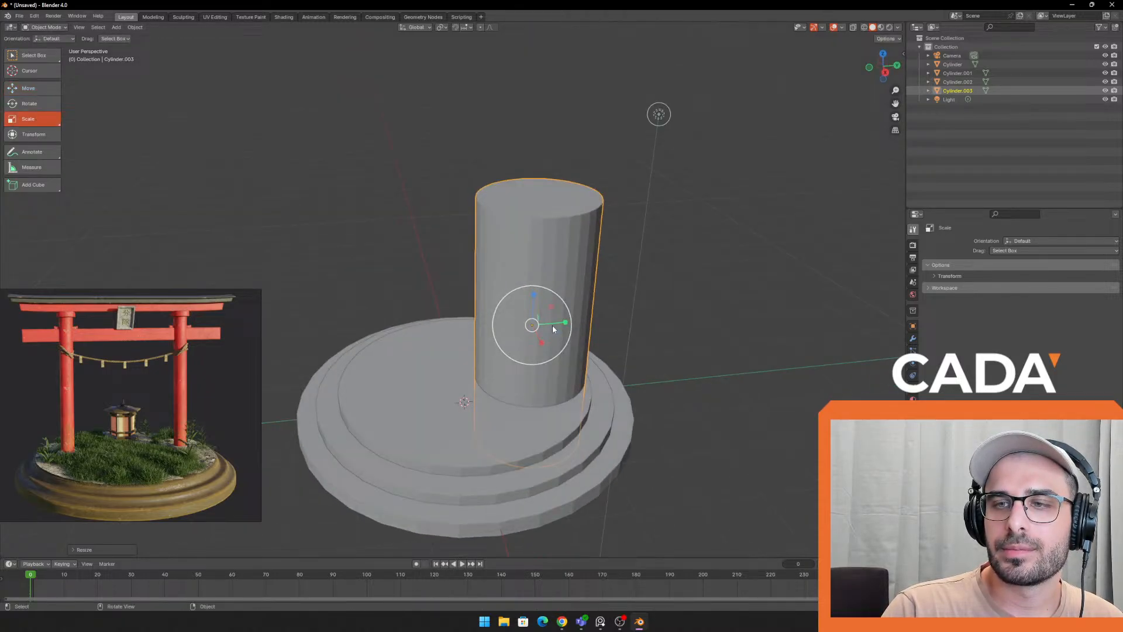
drag(559, 338, 534, 328)
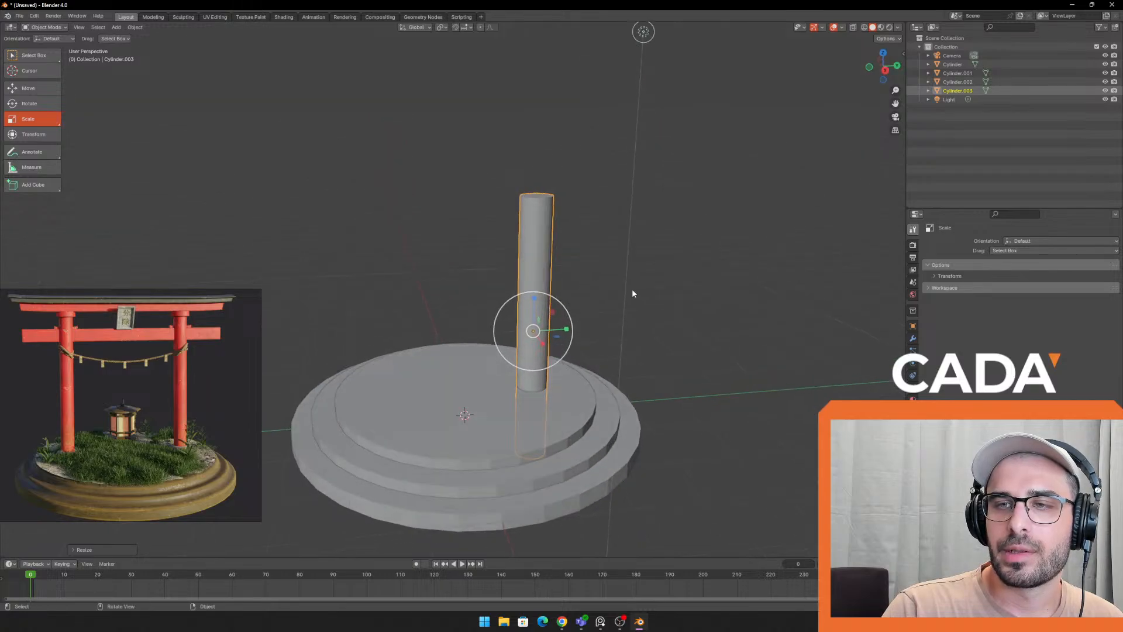
scroll(632, 289, up, 3)
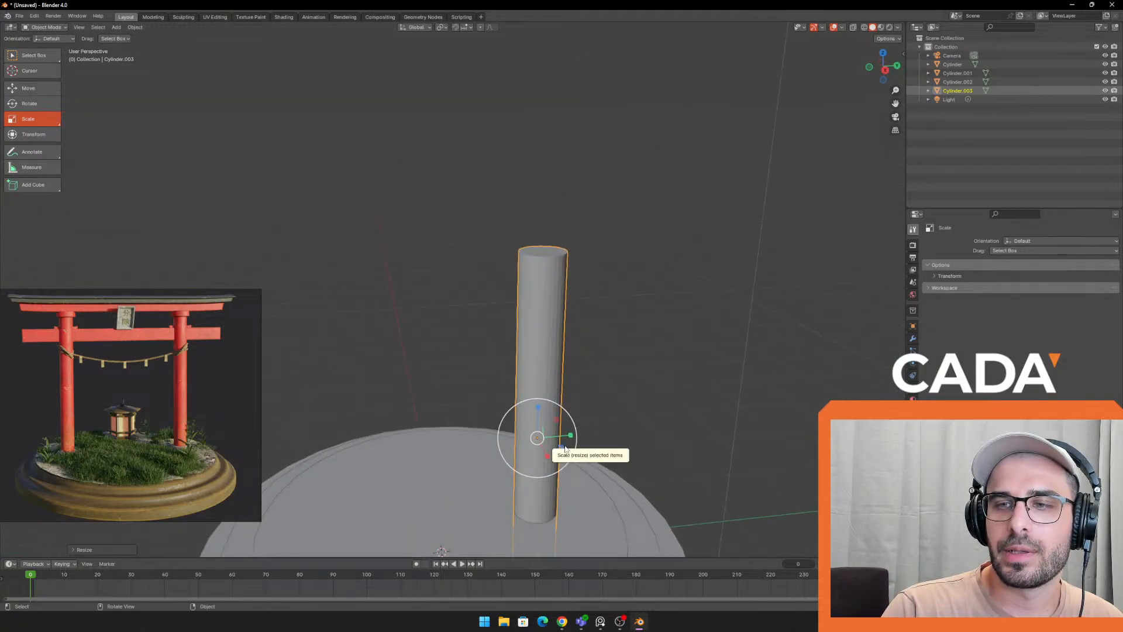
Select the base disc, try moving it vertically, and undo the move
click(591, 454)
scroll(643, 455, down, 5)
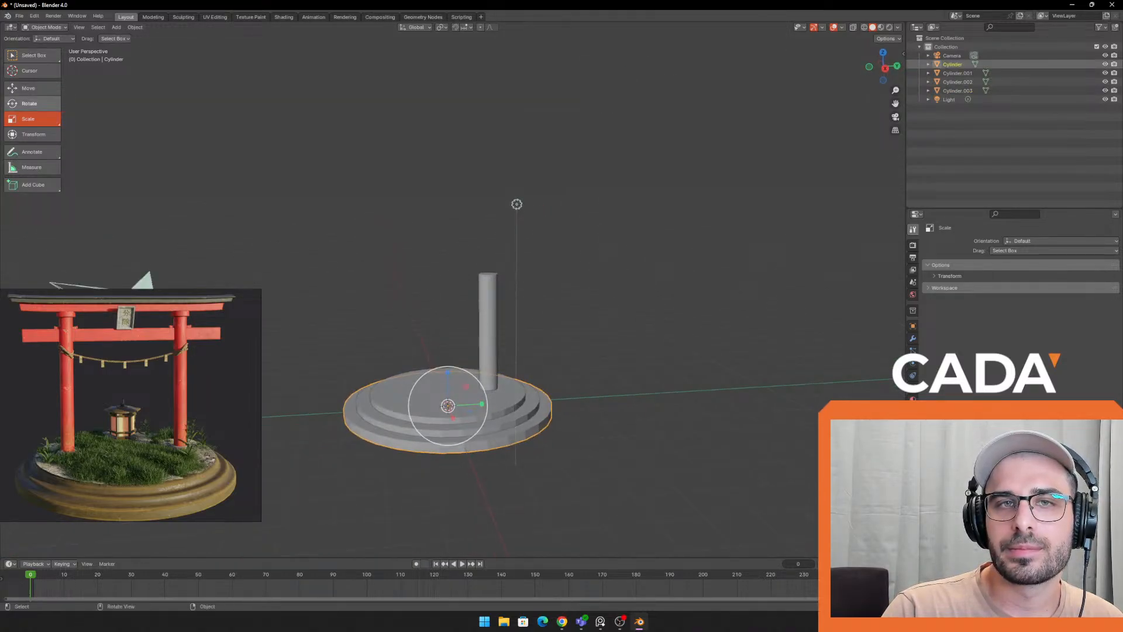
click(39, 91)
drag(451, 370, 450, 364)
key(ctrl+z)
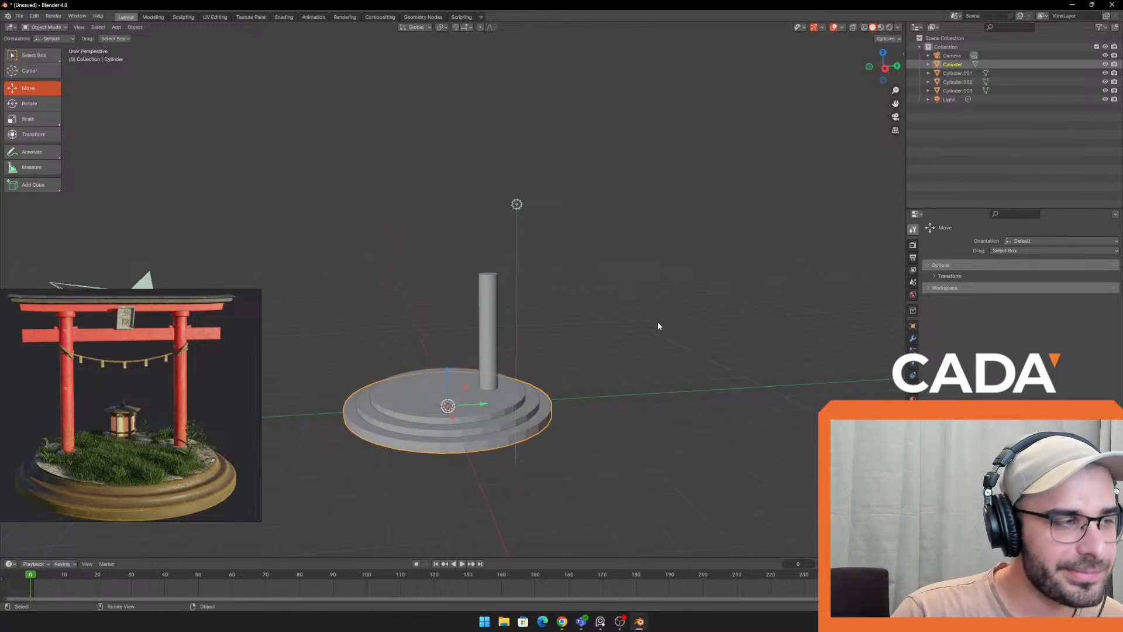
Select the pillar and move it slightly up and farther outward toward the edge of the top disc
click(490, 306)
scroll(491, 306, up, 1)
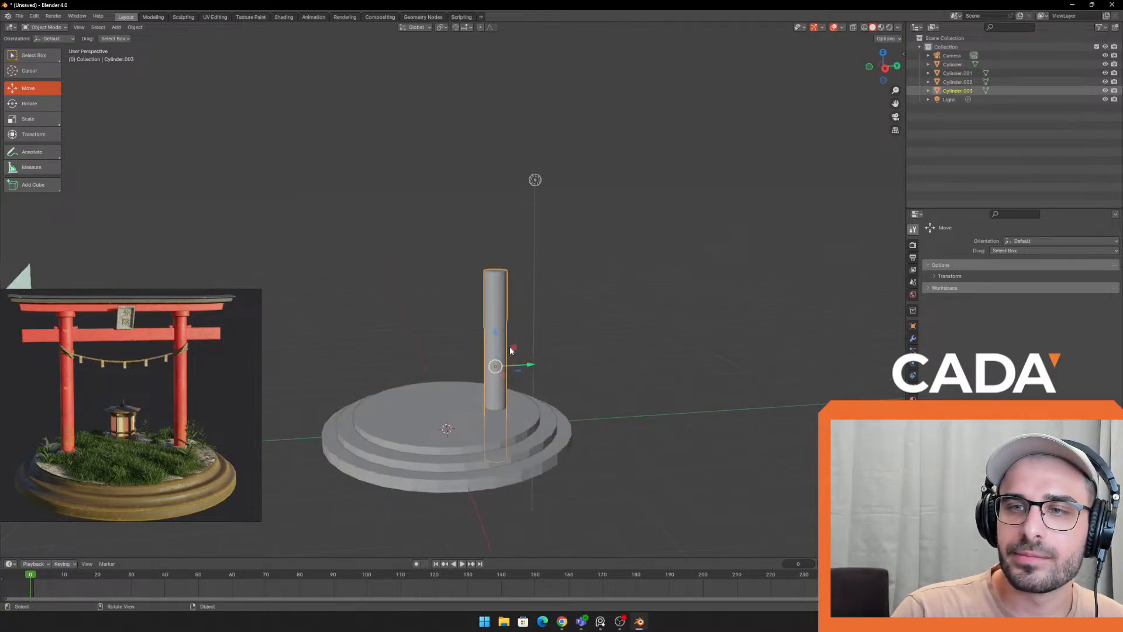
drag(497, 345, 544, 348)
Scale the pillar down further in the XY plane to make it more slender
click(30, 118)
click(30, 103)
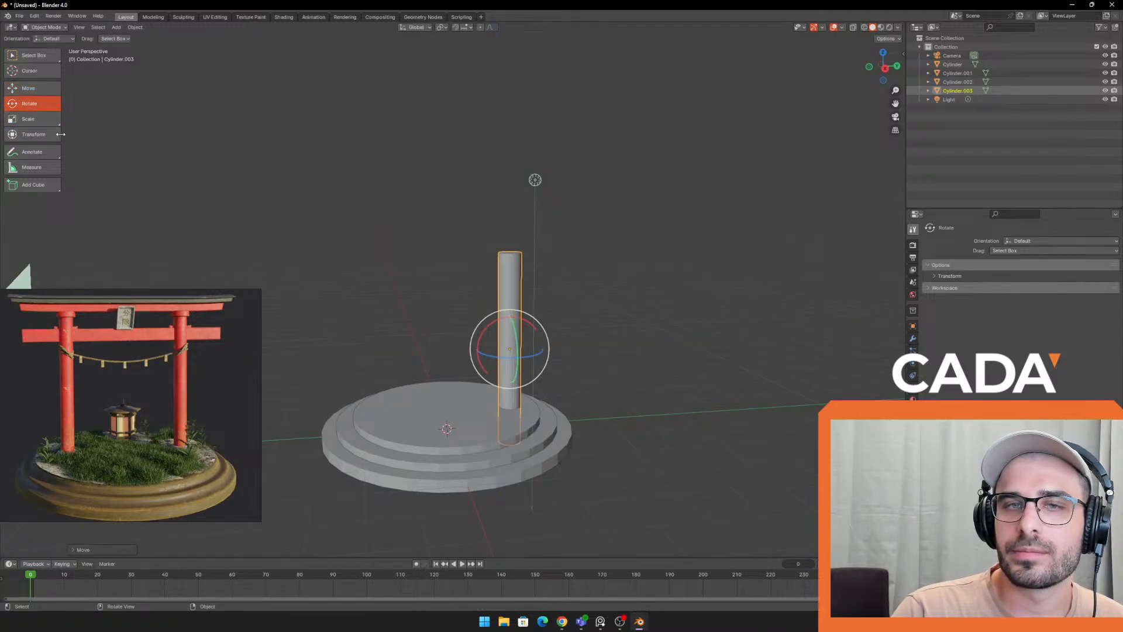
click(43, 117)
middle_drag(606, 293, 600, 333)
scroll(600, 333, up, 4)
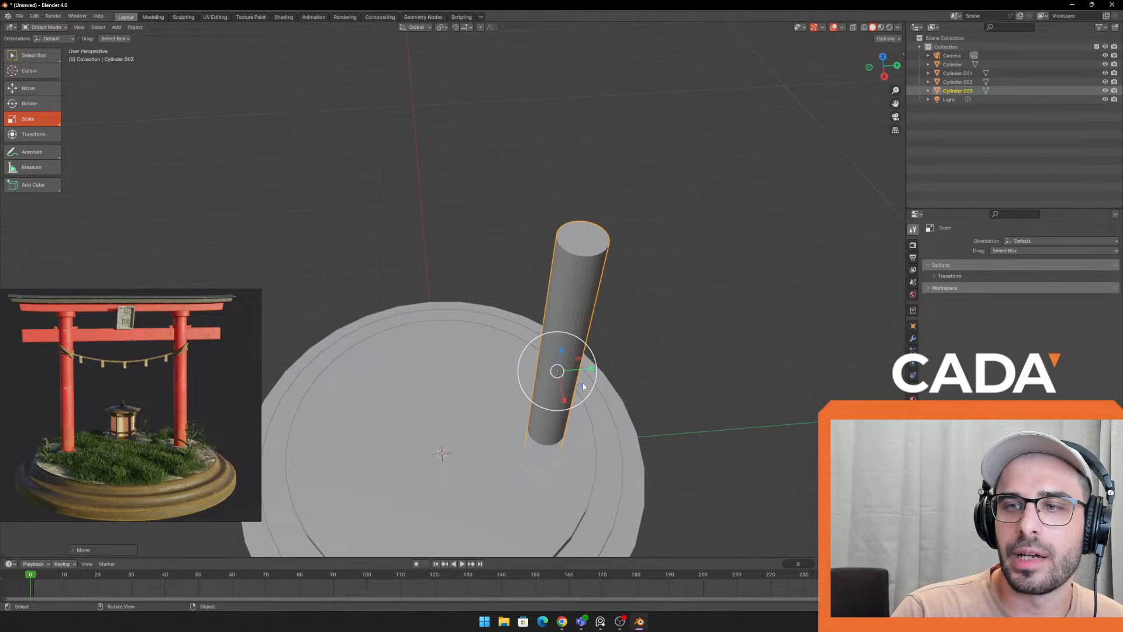
drag(580, 384, 592, 441)
middle_drag(591, 440, 580, 416)
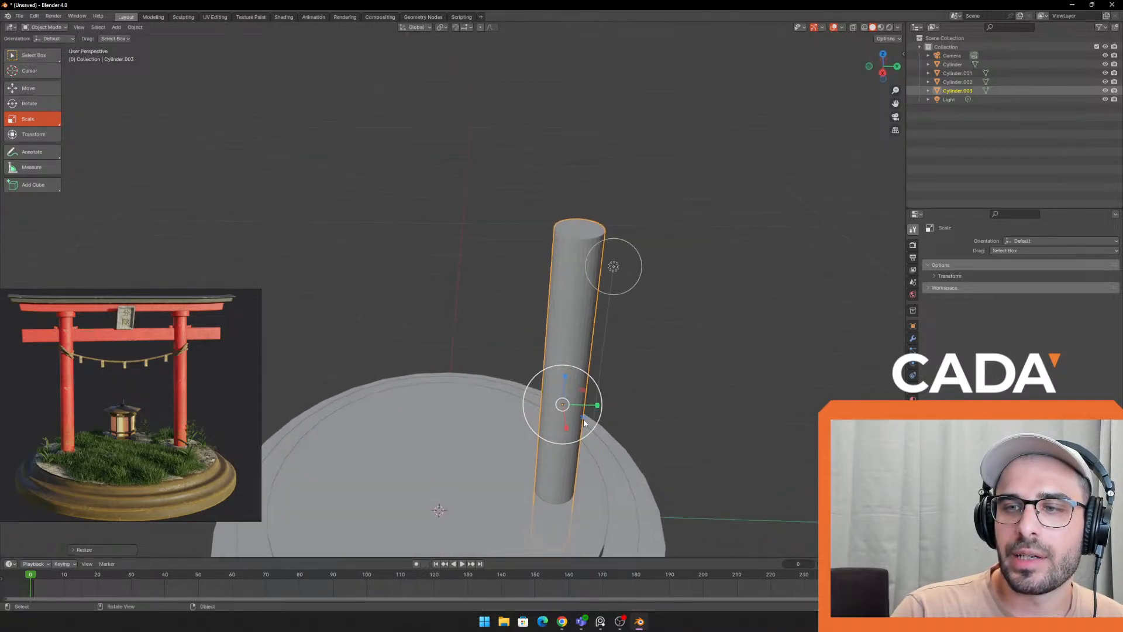
drag(583, 417, 578, 416)
scroll(577, 426, down, 1)
middle_drag(577, 426, 571, 383)
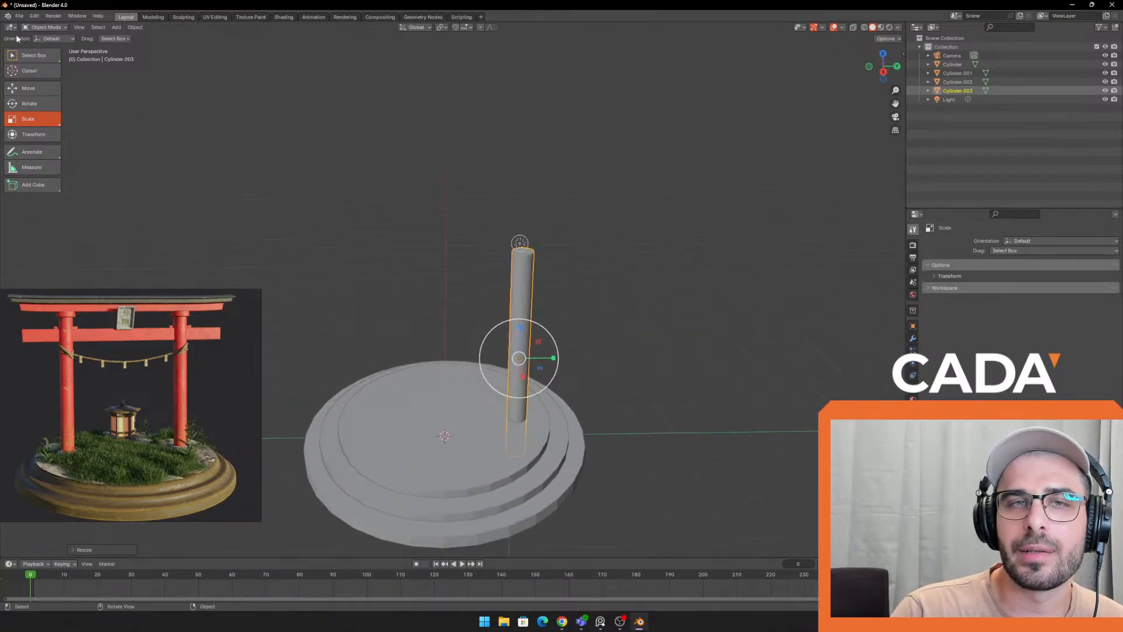
Nudge the pillar slightly inward along Y and raise it along Z, keeping its foot embedded in the base
click(42, 89)
drag(556, 357, 552, 356)
middle_drag(462, 430, 528, 389)
drag(511, 328, 512, 312)
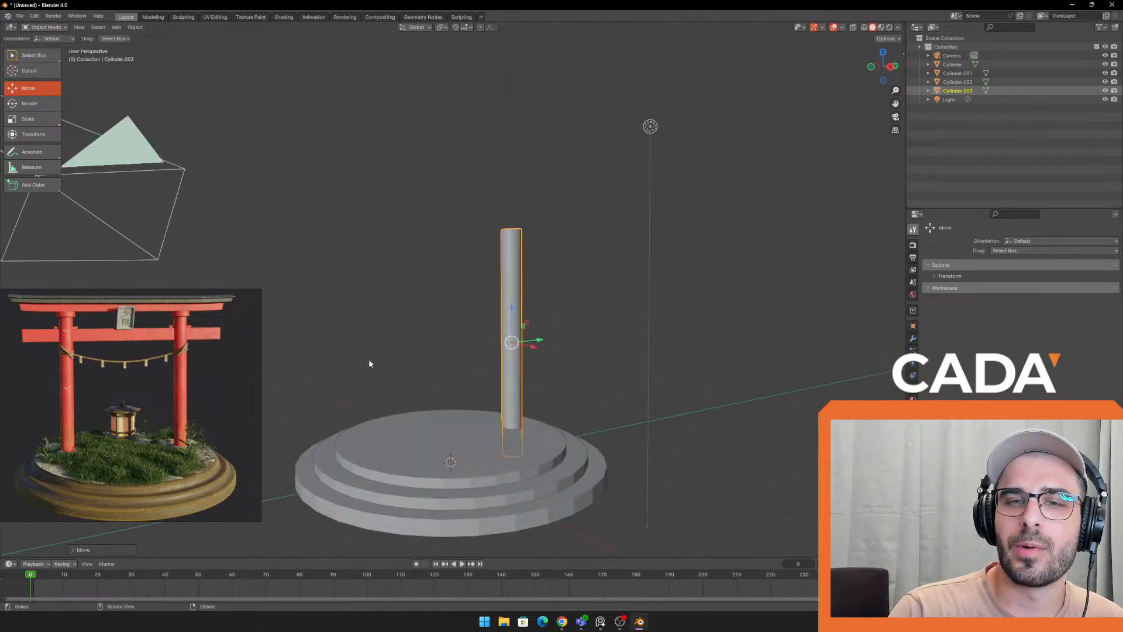
Examine the torii gate reference images, comparing the pillar shape and placement on the base
scroll(58, 370, down, 3)
scroll(82, 377, down, 4)
middle_drag(61, 370, 164, 327)
scroll(141, 387, up, 6)
scroll(156, 439, down, 4)
scroll(165, 351, up, 5)
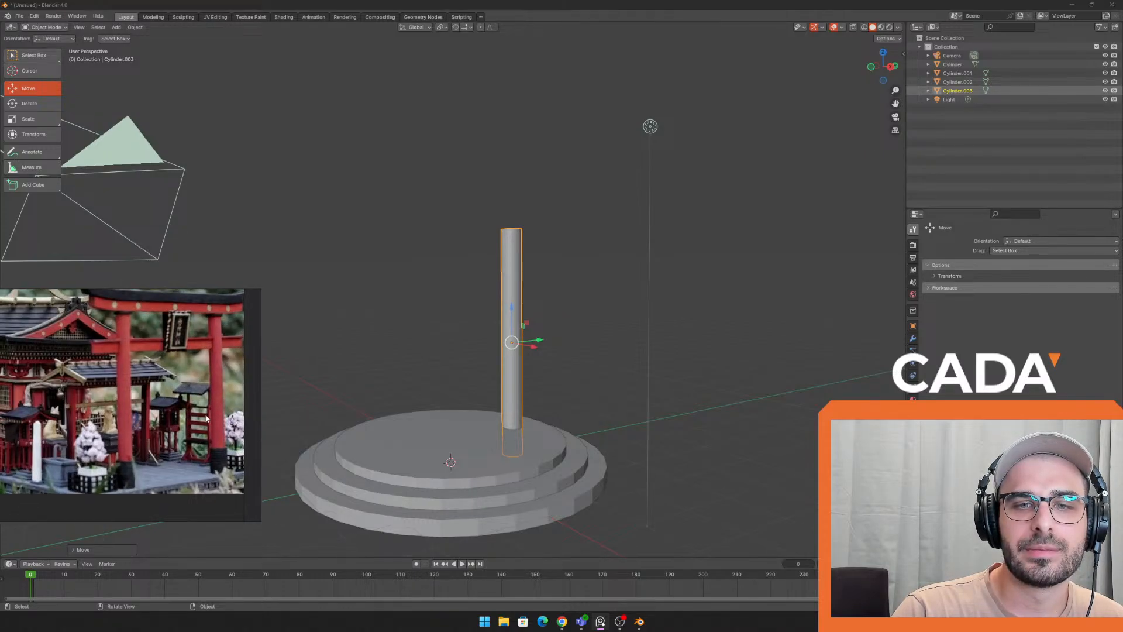
scroll(187, 412, down, 3)
middle_drag(182, 407, 4, 411)
Lower the pillar slightly along Z so its foot sits deeper in the base
middle_drag(660, 280, 594, 338)
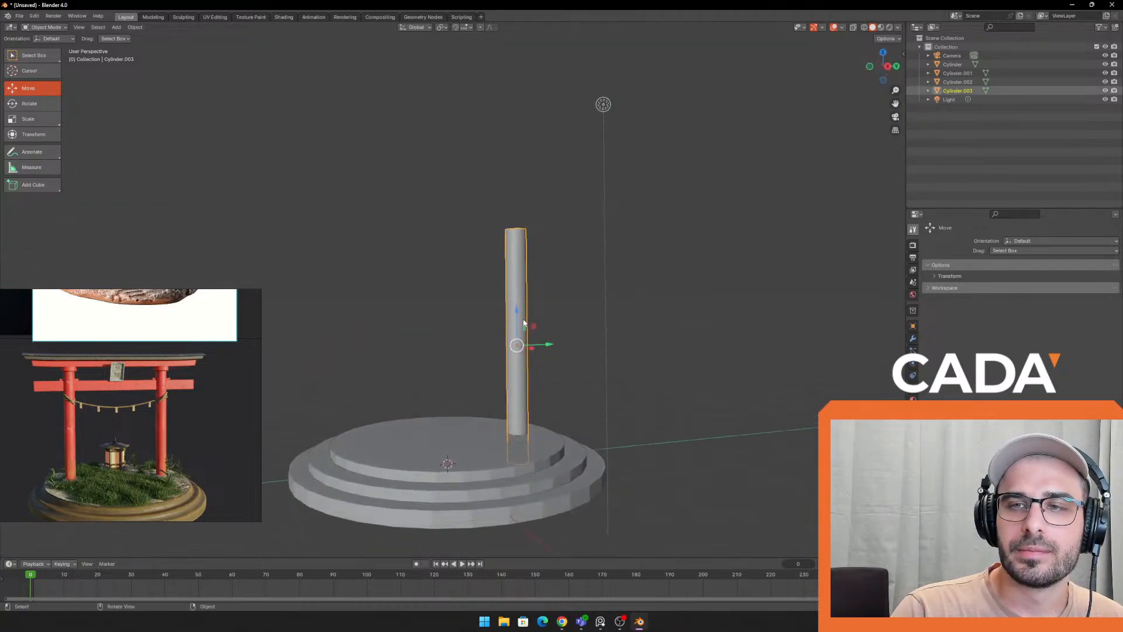
drag(517, 312, 518, 316)
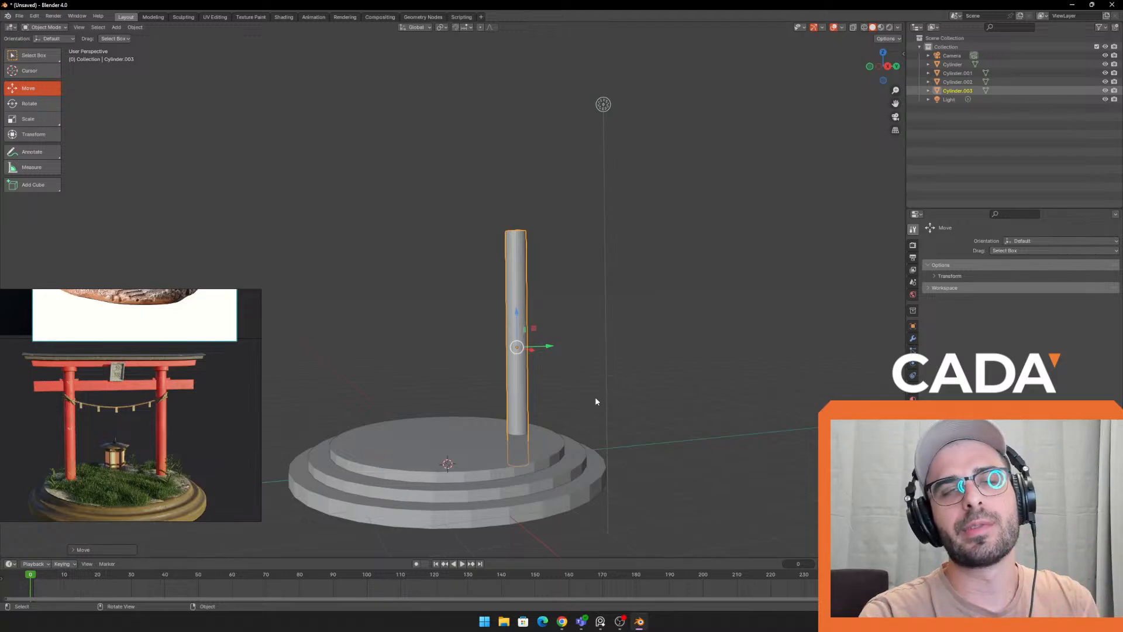
middle_drag(595, 401, 419, 341)
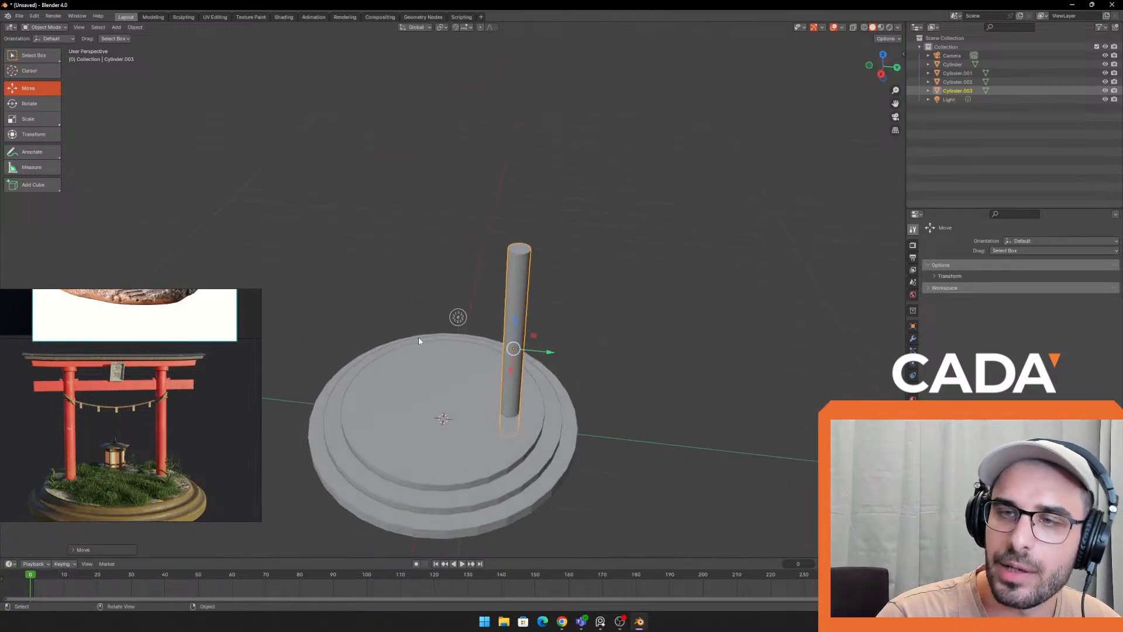
key(shift+d)
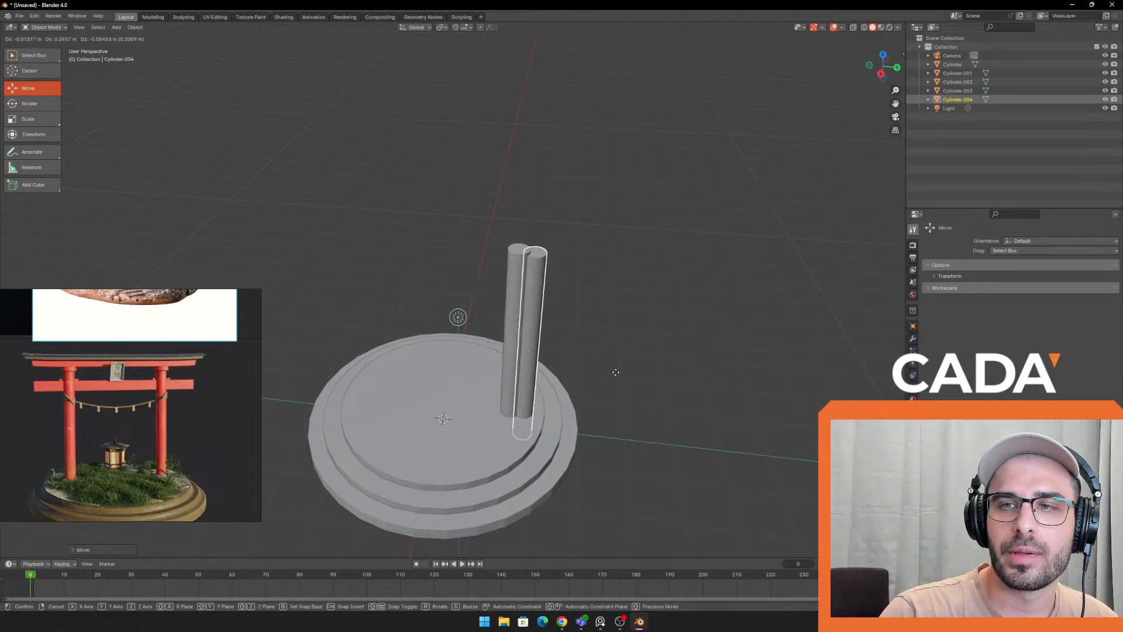
right_click(599, 372)
key(ctrl+z)
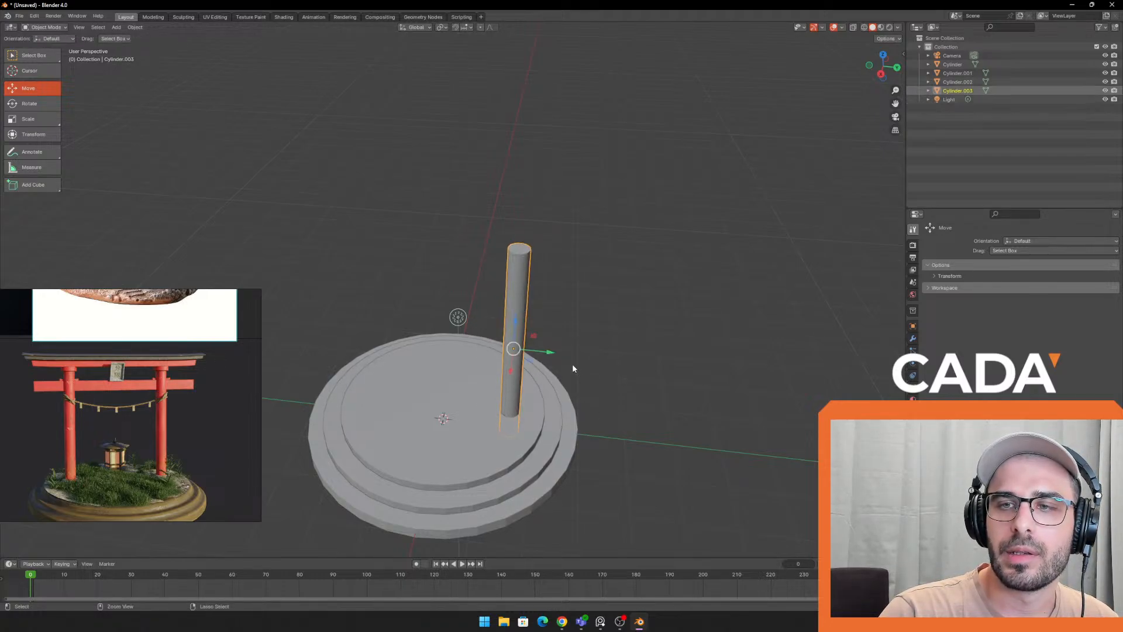
Duplicate the pillar and move the copy along the Y axis to the opposite side of the top disc
key(shift+d)
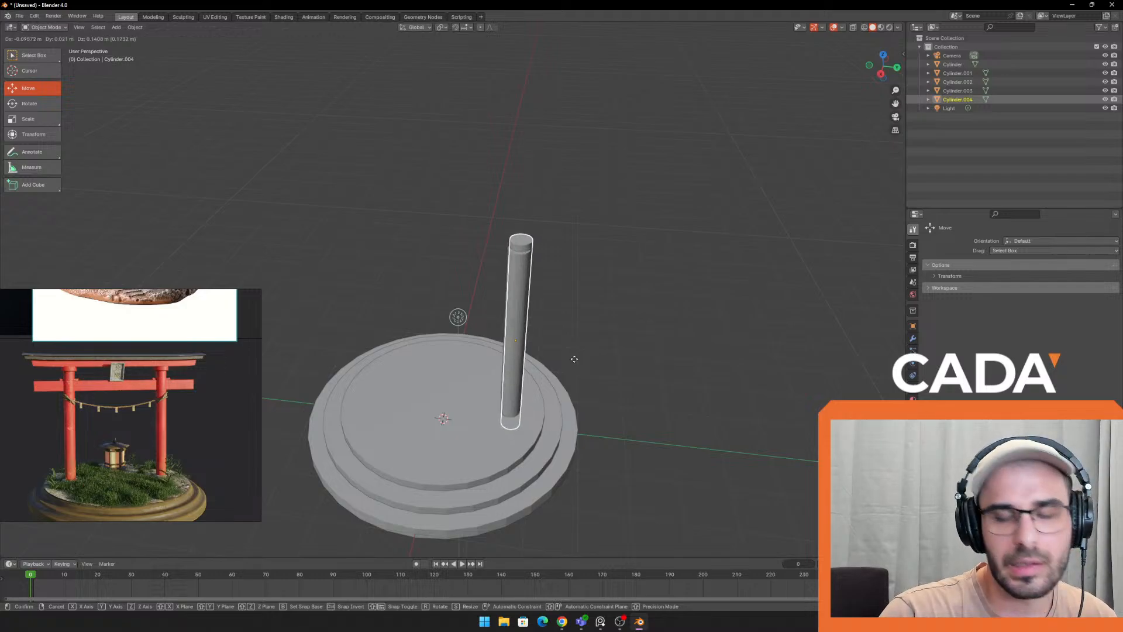
key(y)
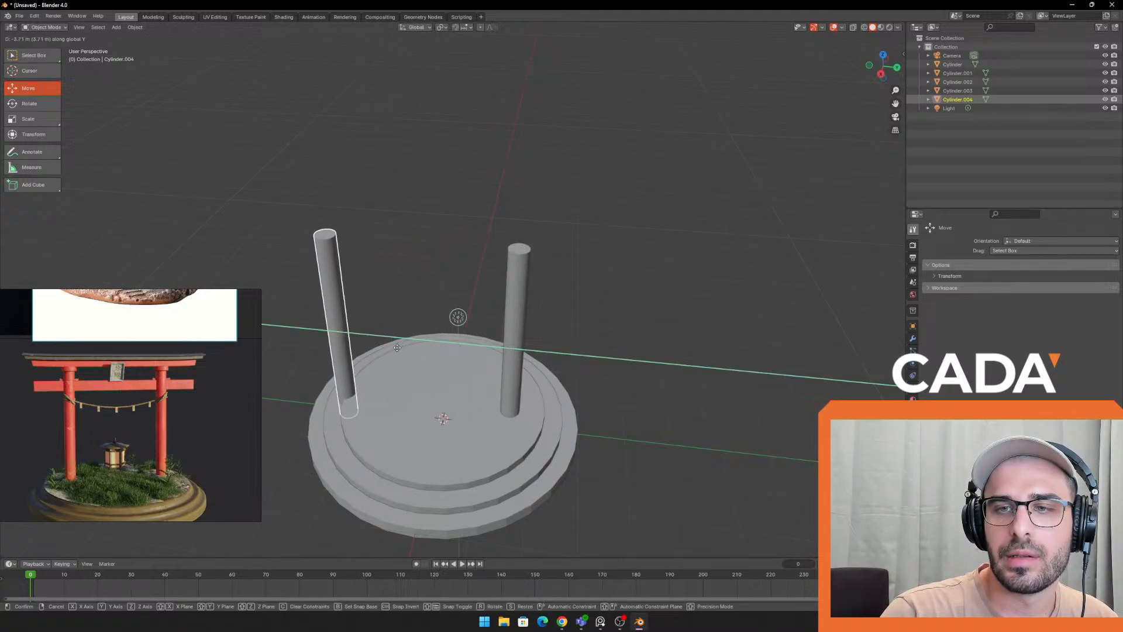
click(429, 353)
middle_drag(430, 352, 726, 449)
click(656, 359)
middle_drag(624, 358, 632, 385)
shift+middle_drag(631, 385, 660, 336)
Fine-tune the duplicated pillar's position along Y so both pillars stand evenly spaced about the disc's centre
click(393, 316)
middle_drag(393, 319, 483, 351)
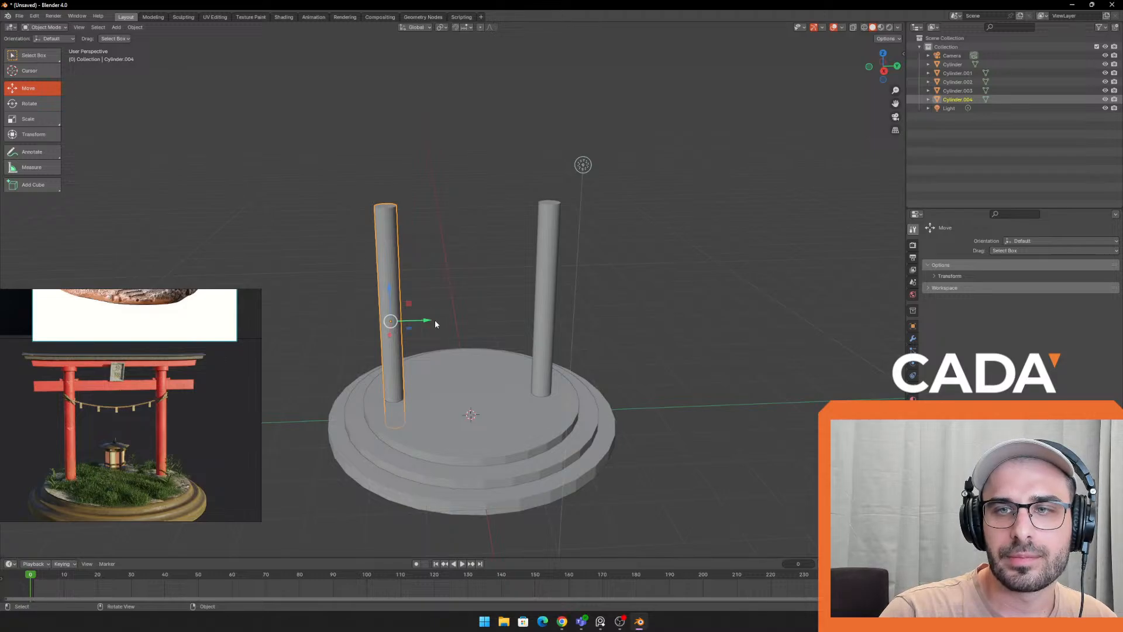
click(552, 315)
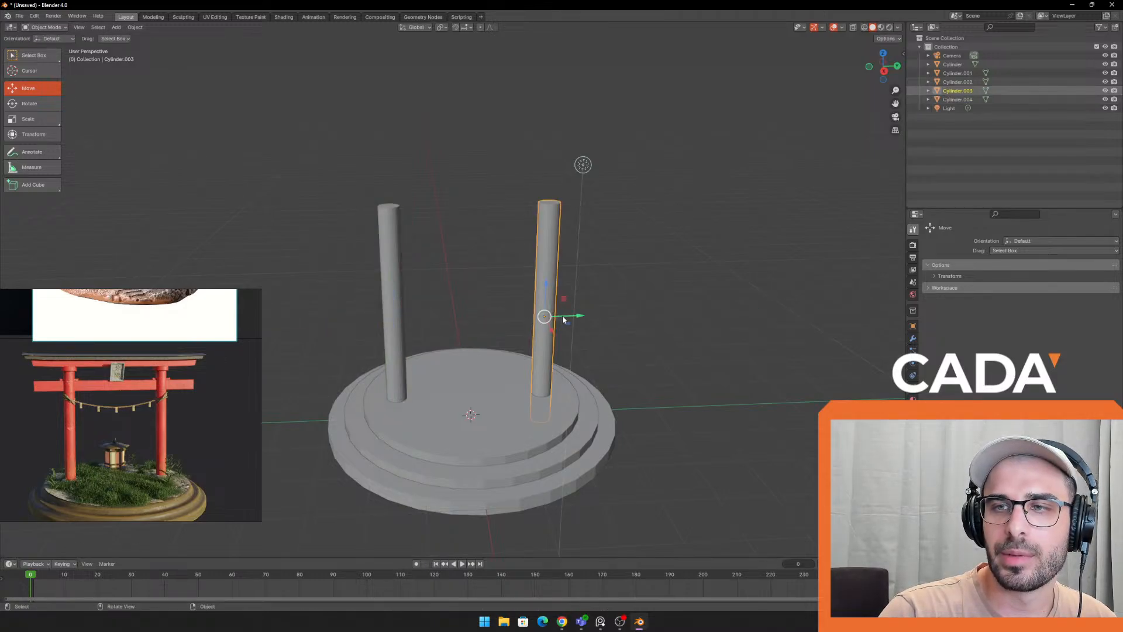
click(452, 313)
click(396, 299)
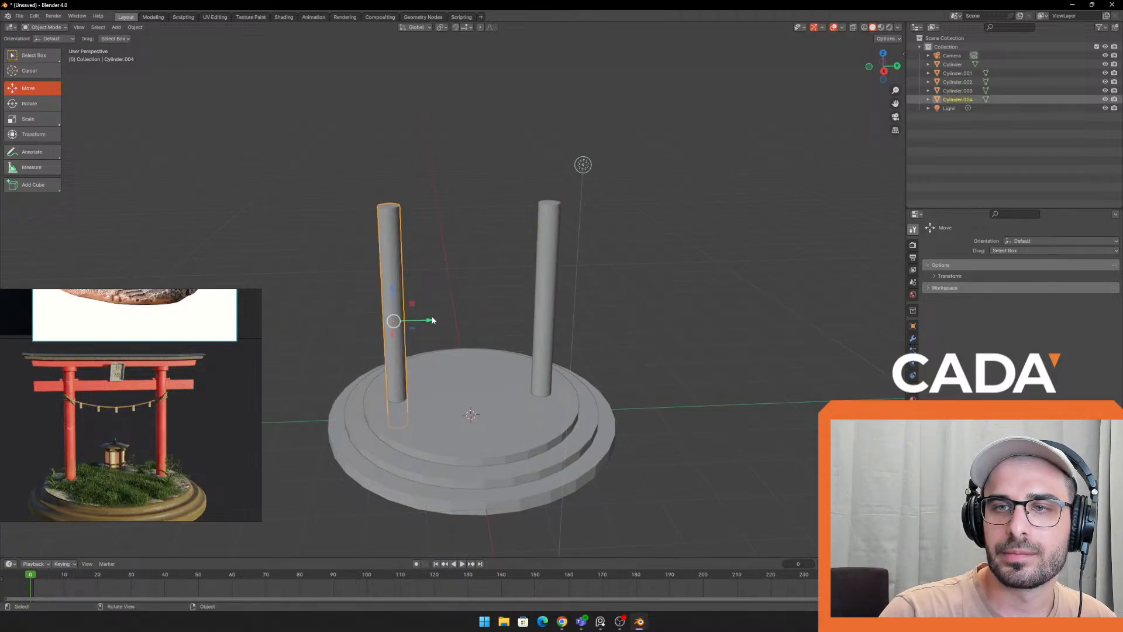
drag(433, 320, 436, 320)
click(370, 282)
scroll(374, 277, up, 1)
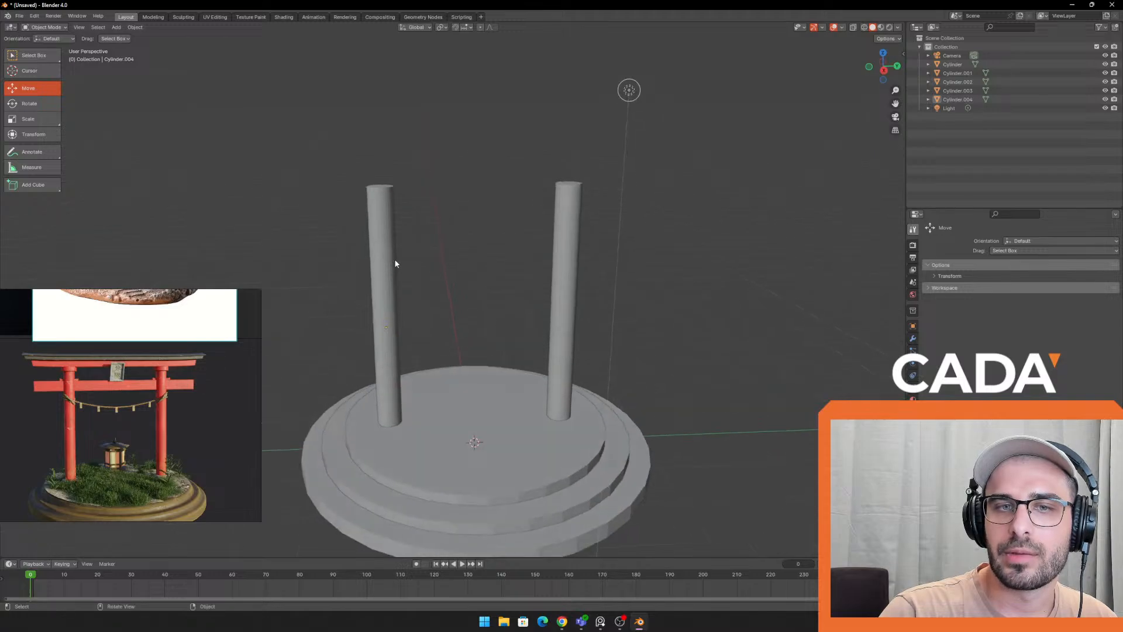
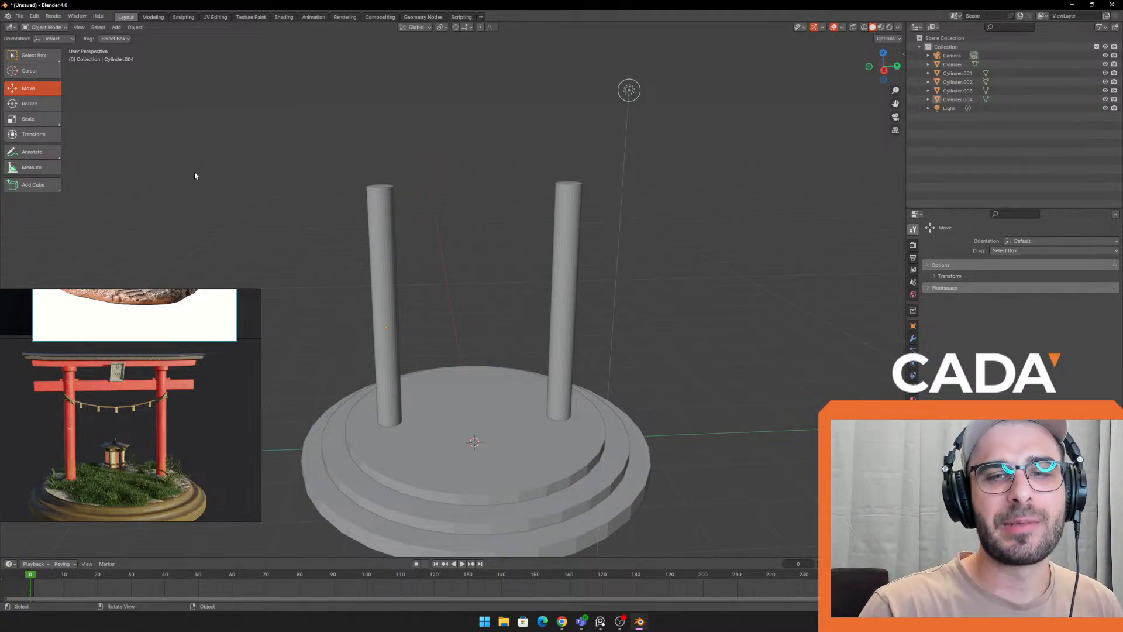
Add a cube and raise it along Z to the upper part of the two pillars
click(391, 256)
click(443, 192)
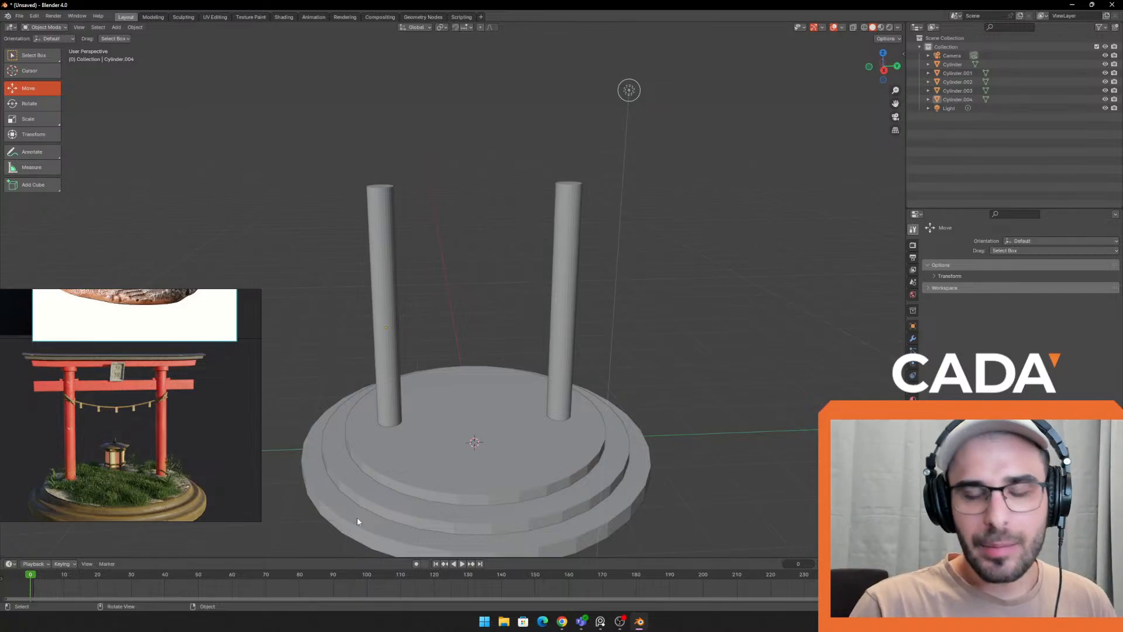
middle_drag(487, 148, 485, 208)
click(116, 27)
mouse_move(160, 36)
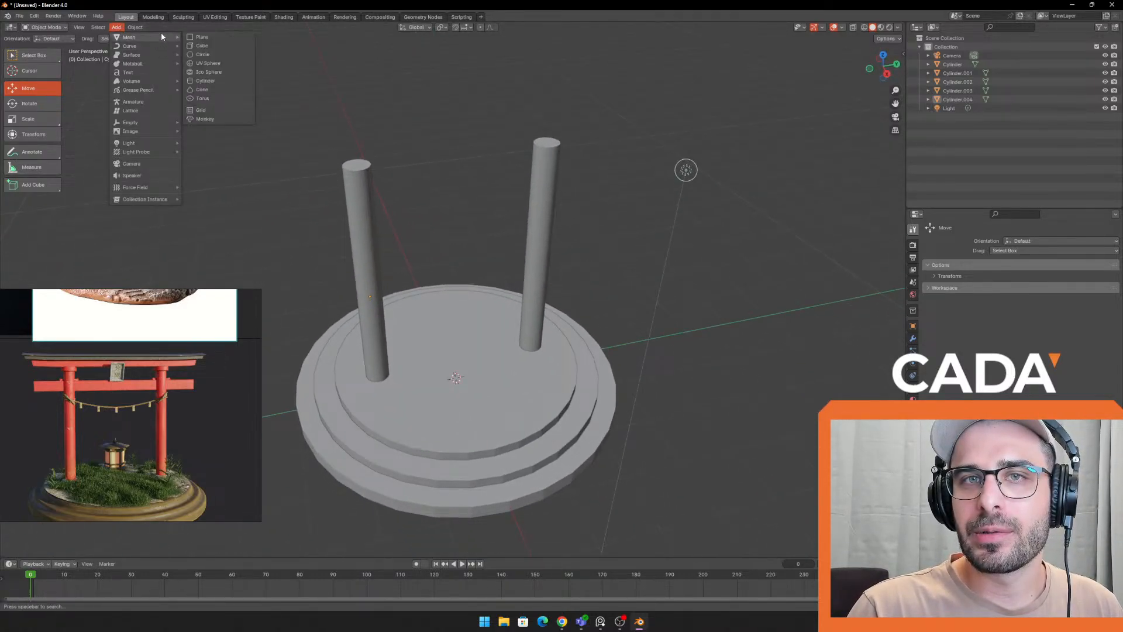
click(213, 47)
middle_drag(380, 193, 432, 352)
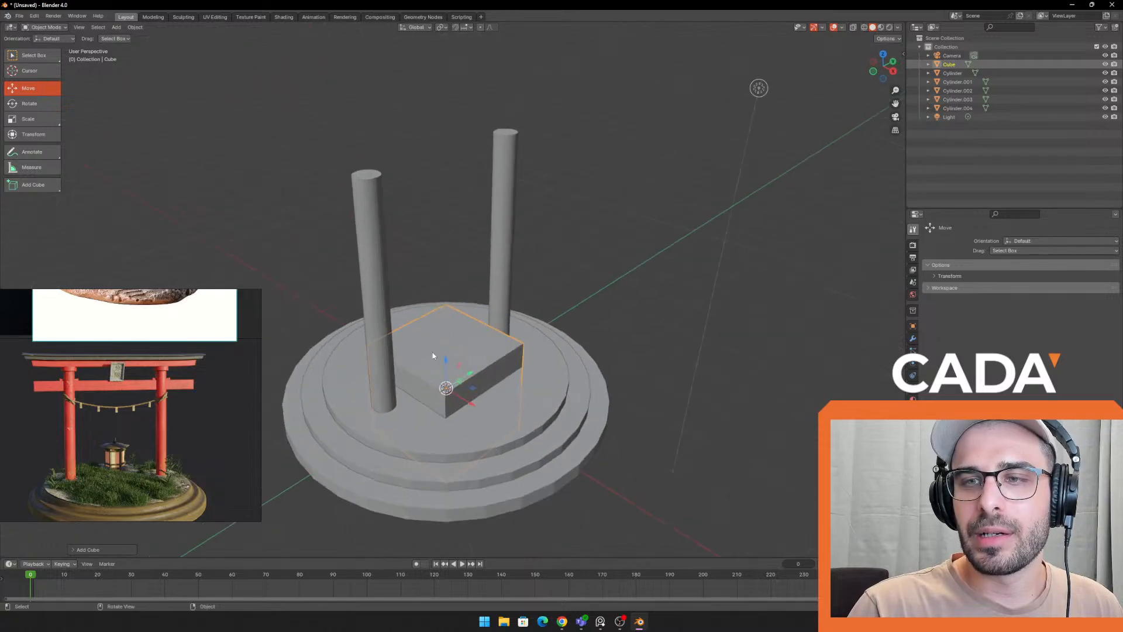
drag(446, 371, 439, 181)
scroll(516, 237, up, 3)
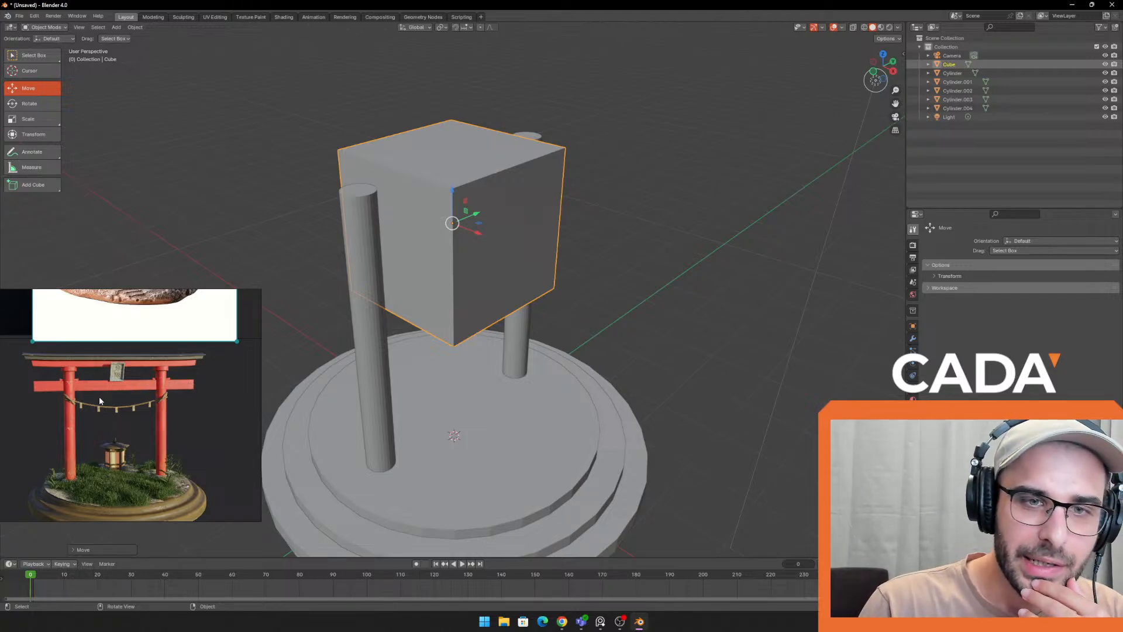
Scale the cube down along X and Z to form a thin, low crossbeam between the pillars
middle_drag(297, 338, 421, 274)
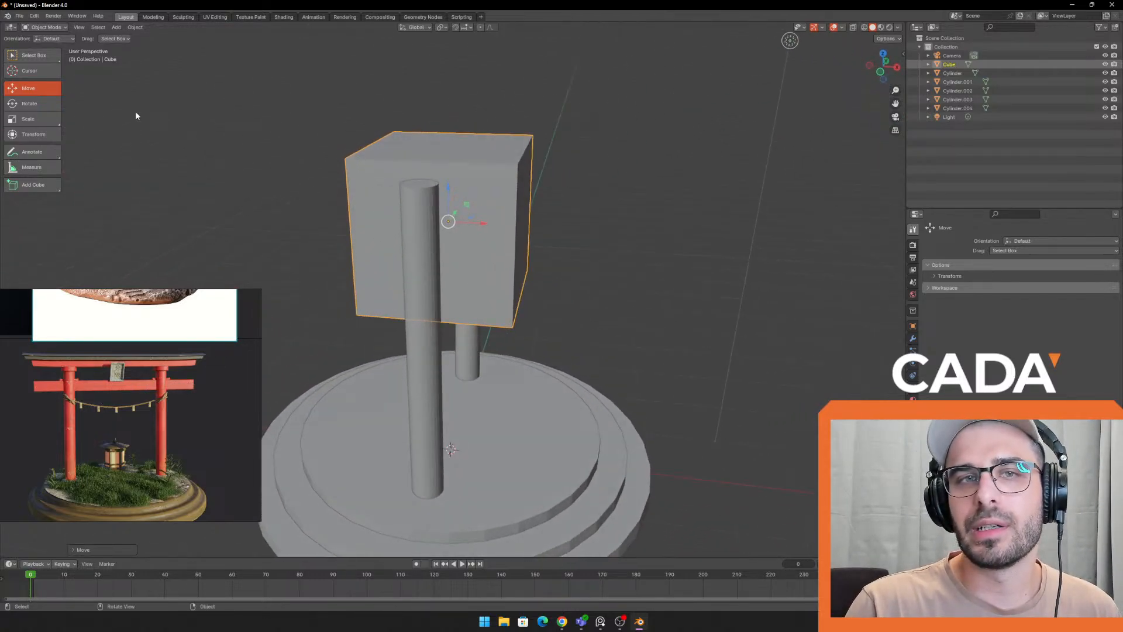
click(30, 120)
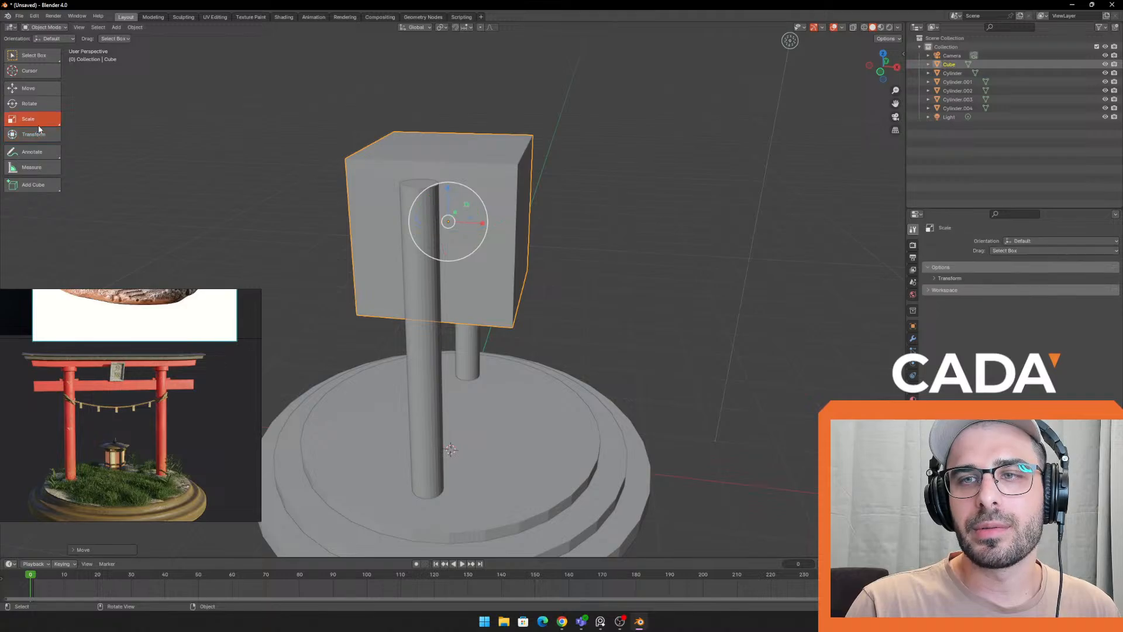
drag(483, 224, 451, 222)
middle_drag(502, 238, 457, 194)
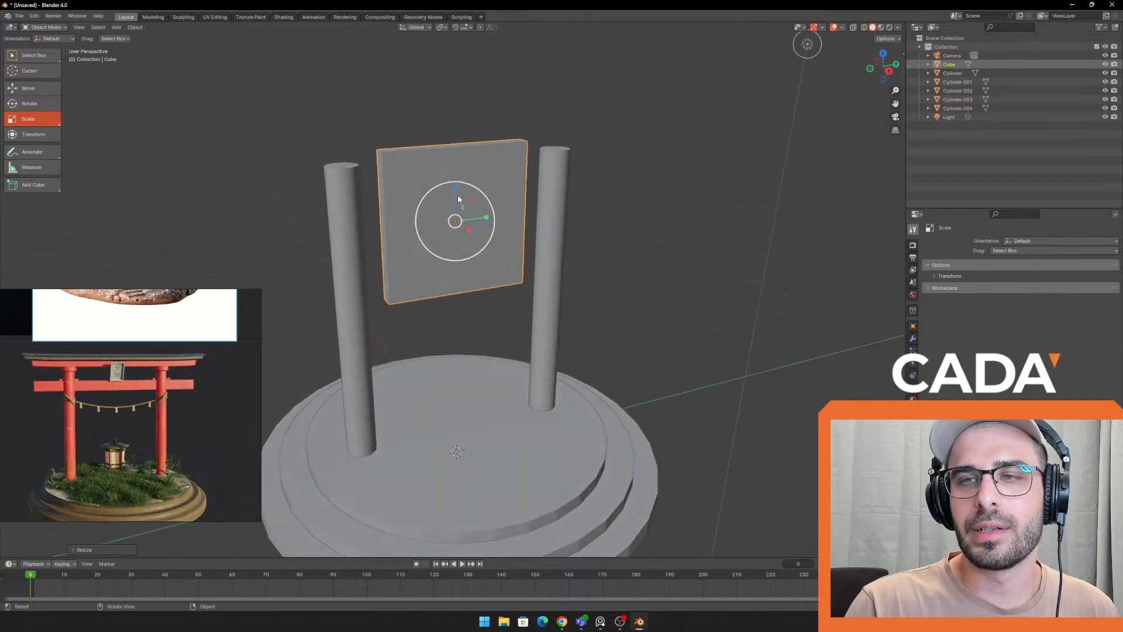
drag(457, 195, 455, 225)
middle_drag(462, 225, 494, 230)
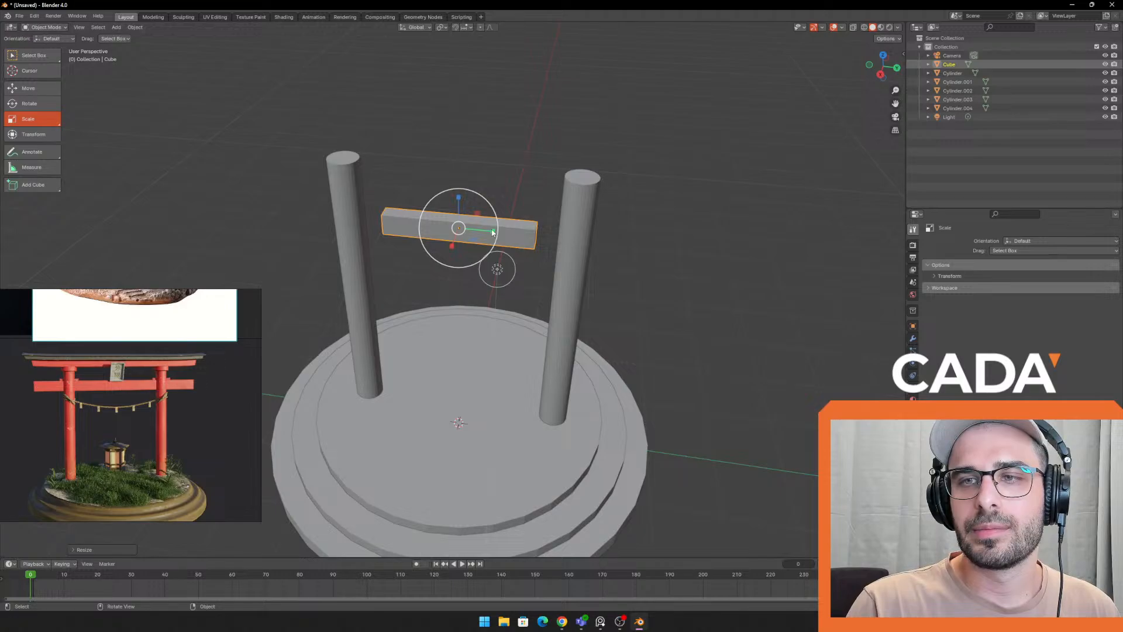
Stretch the crossbeam along Y until both ends extend well past the pillars
drag(494, 230, 538, 231)
middle_drag(538, 232, 576, 201)
scroll(526, 217, up, 1)
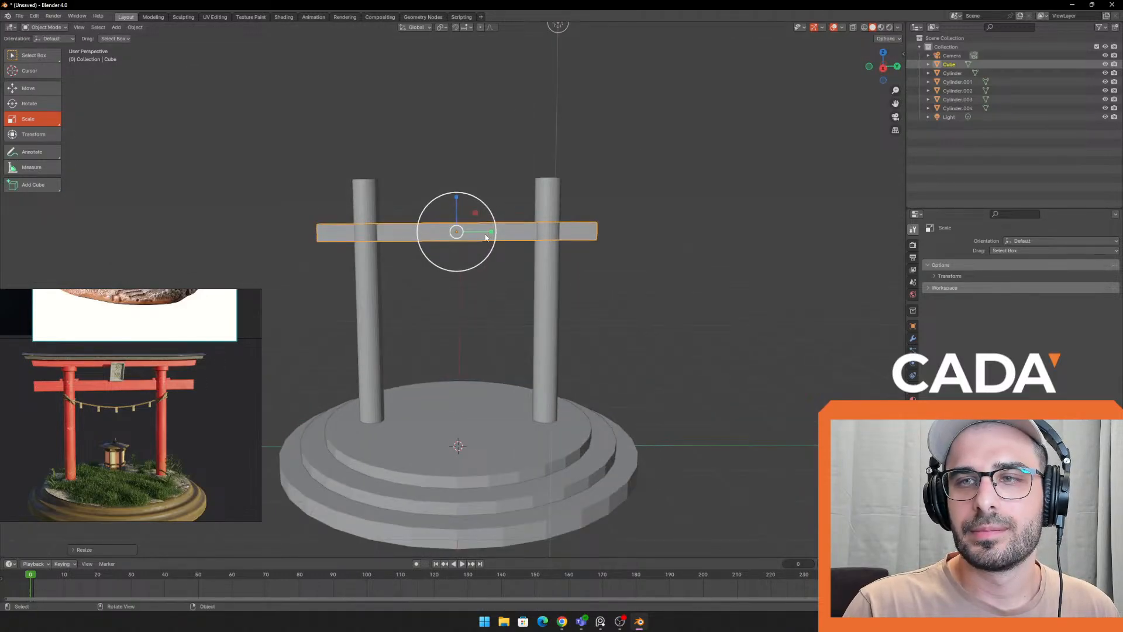
drag(493, 234, 502, 231)
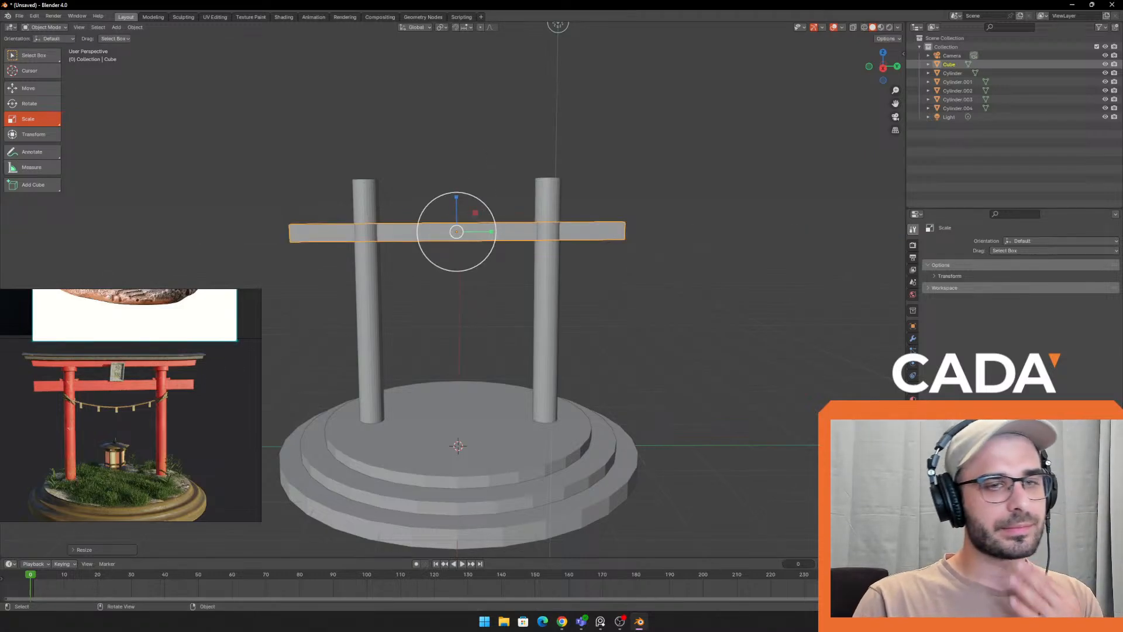
Reposition the reference image window higher beside the gate and keep the crossbeam selected
right_drag(1, 317, 11, 213)
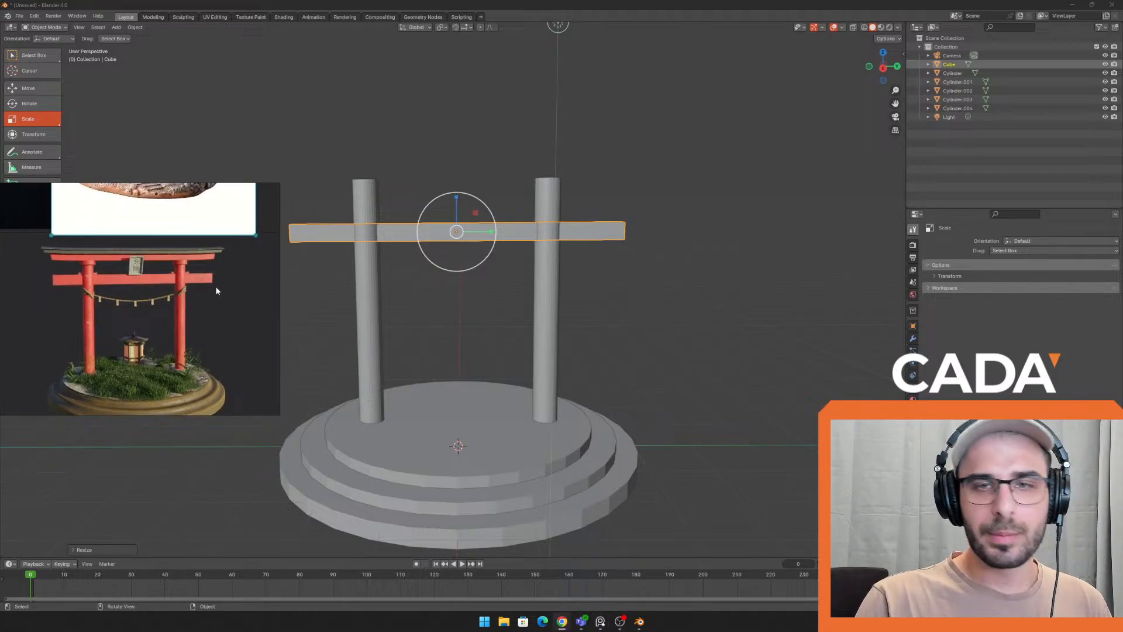
right_drag(227, 283, 226, 339)
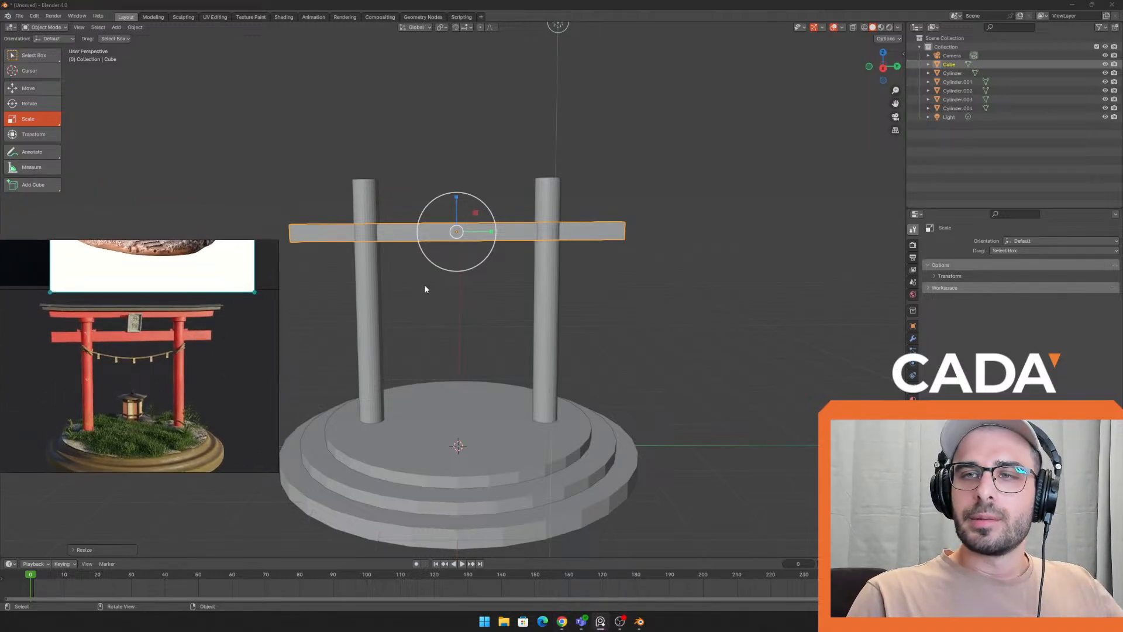
middle_drag(651, 278, 673, 287)
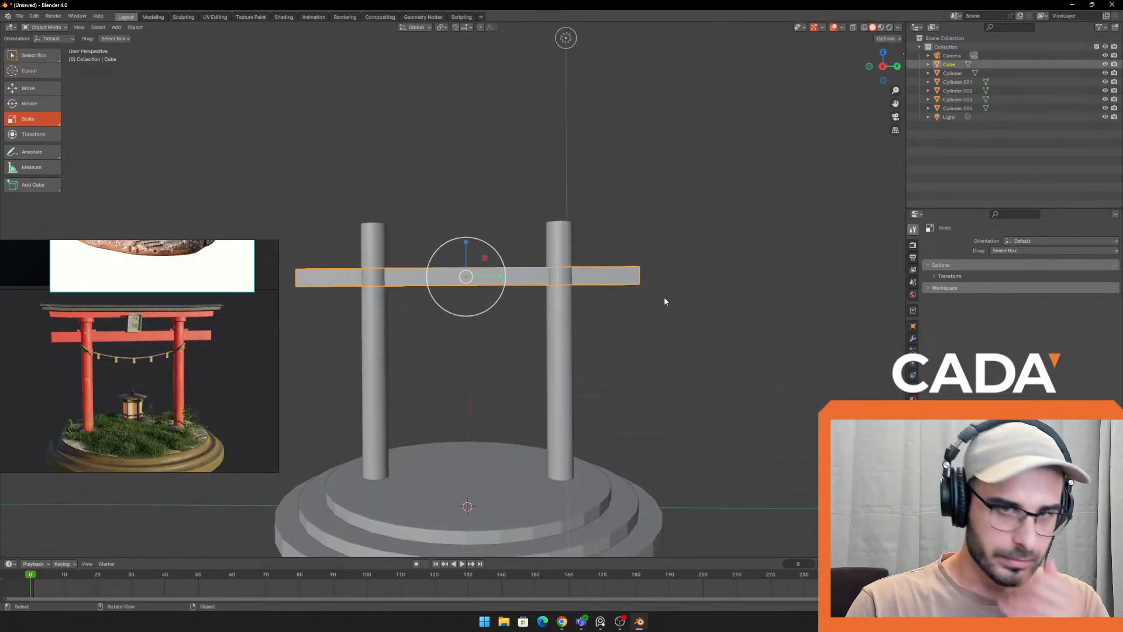
shift+middle_drag(696, 337, 742, 302)
click(728, 214)
click(515, 231)
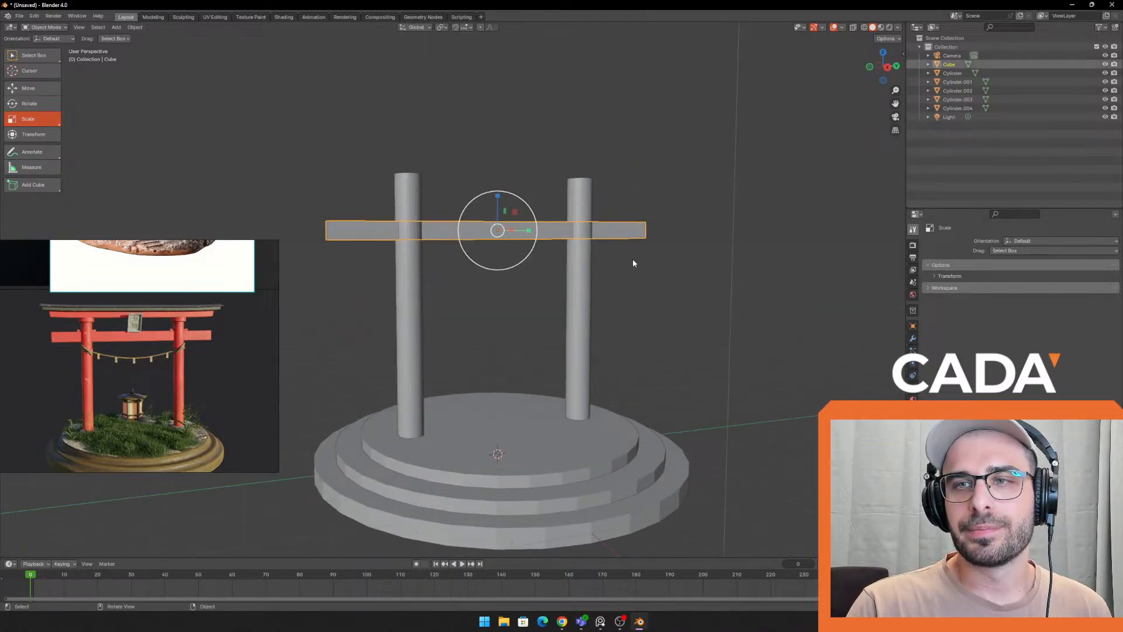
Duplicate the crossbeam and move the copy straight up along Z to rest on the pillar tops
middle_drag(633, 259, 629, 343)
scroll(659, 341, up, 1)
key(w)
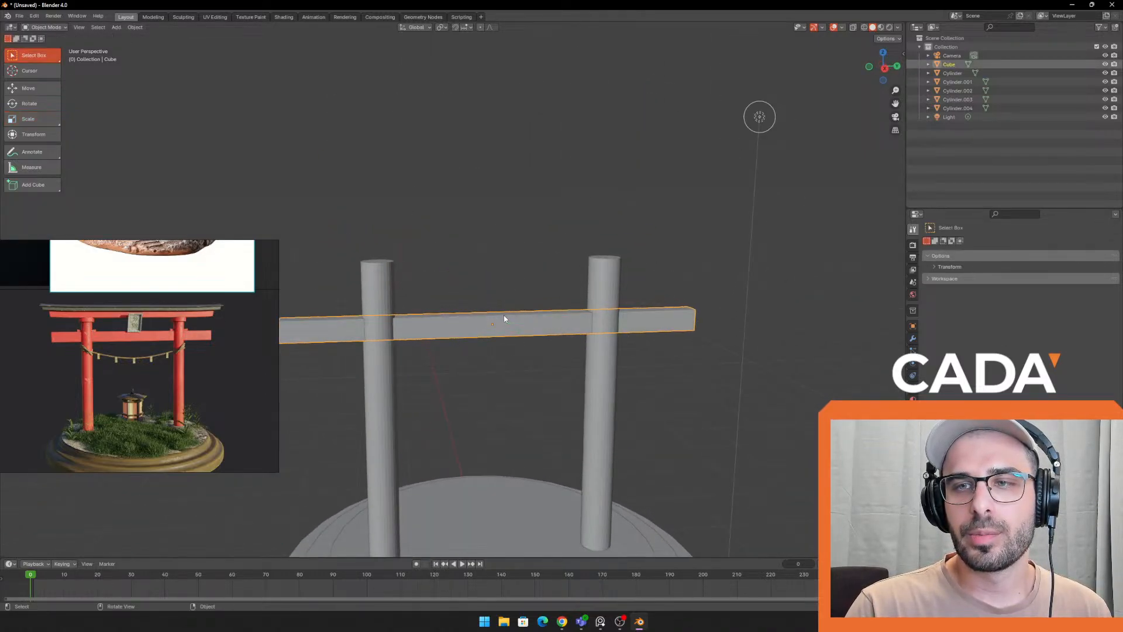
click(24, 88)
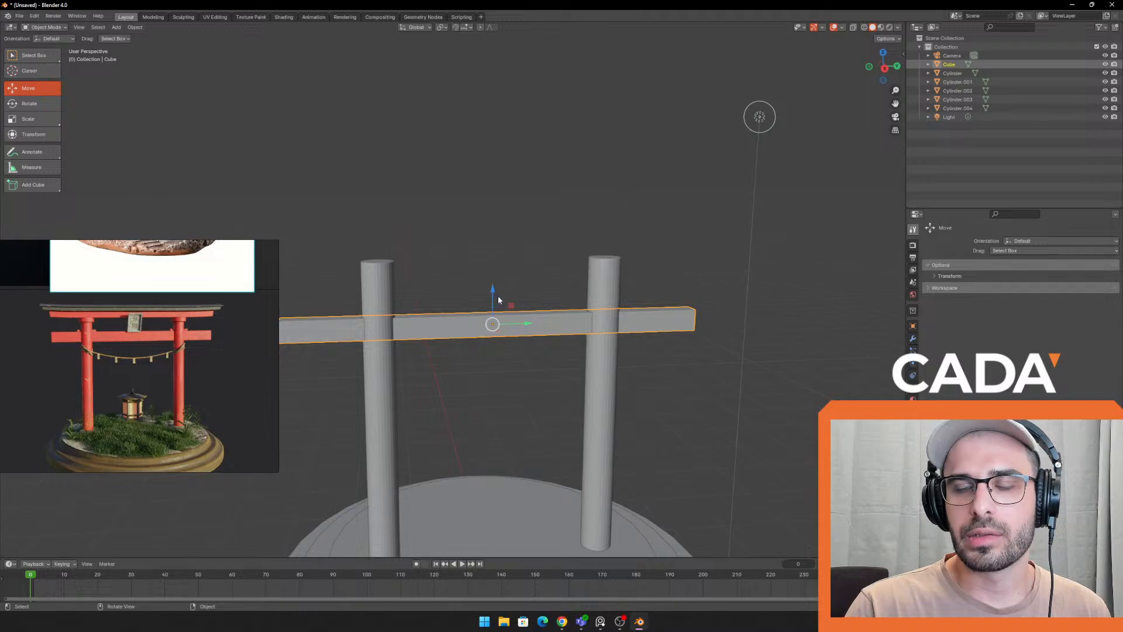
key(shift+d)
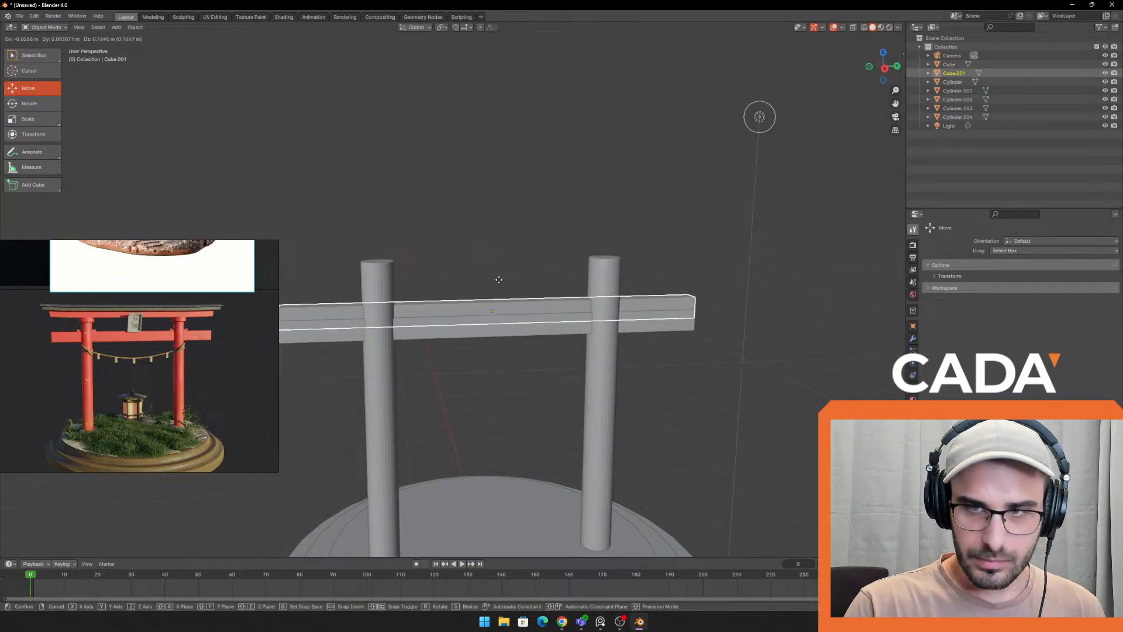
key(z)
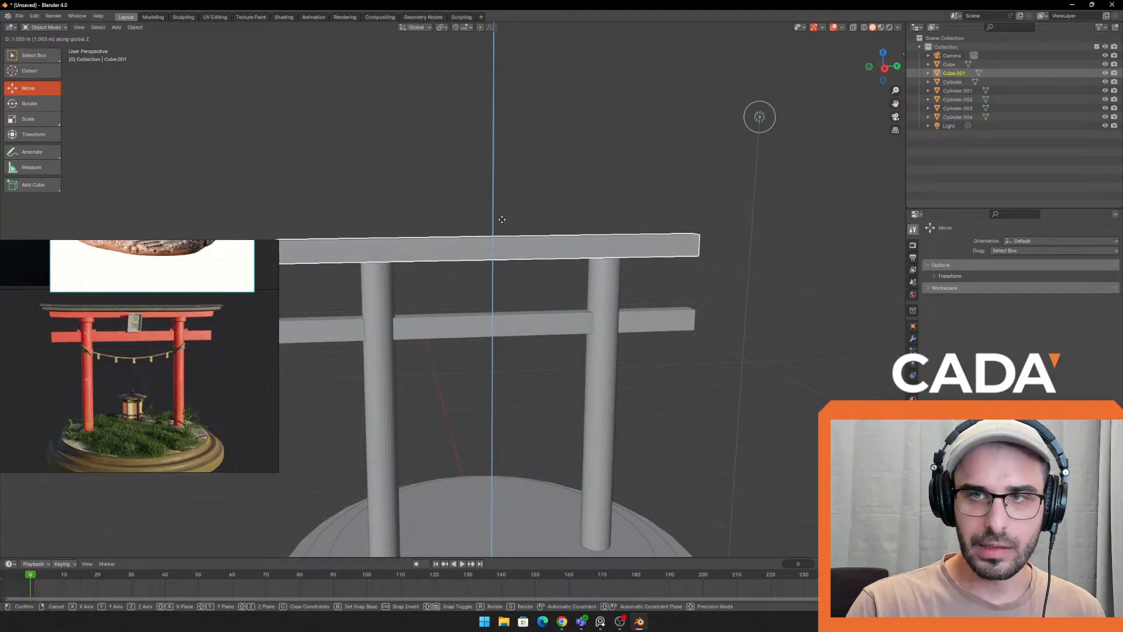
click(502, 220)
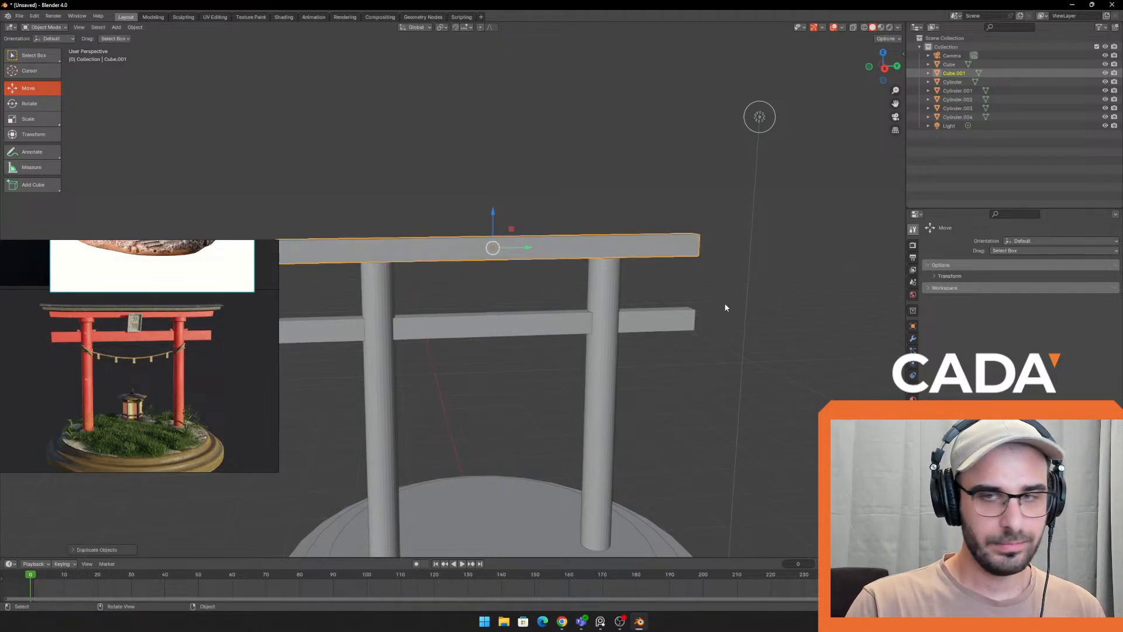
Widen the reference image window slightly for comparison with the gate's two beams
scroll(665, 292, down, 2)
middle_drag(665, 292, 652, 273)
scroll(566, 312, up, 1)
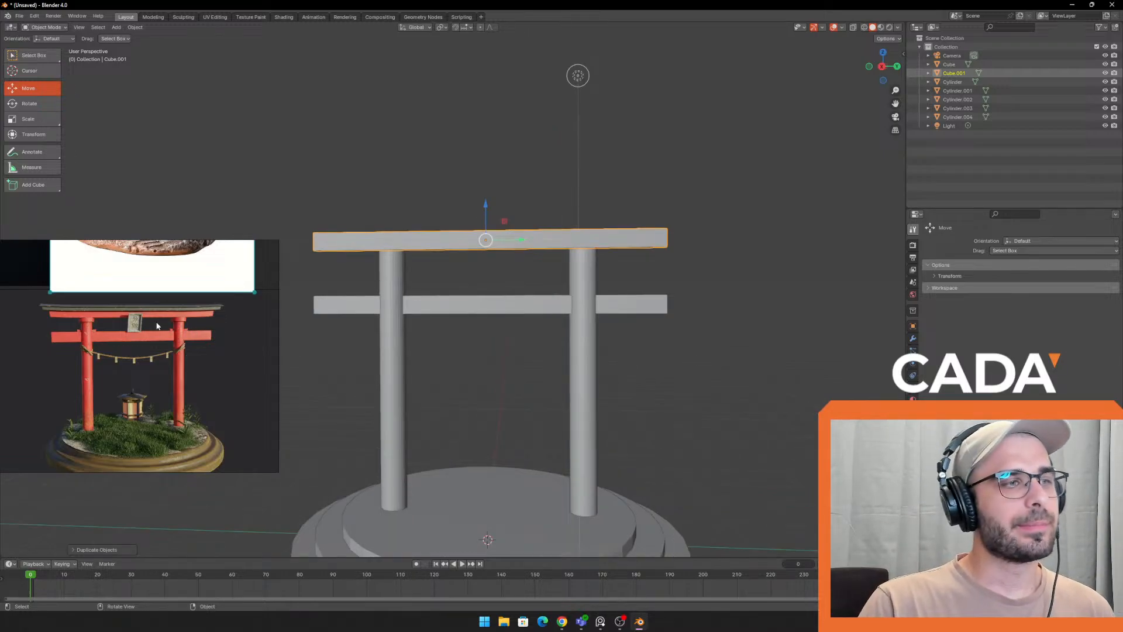
drag(278, 354, 293, 354)
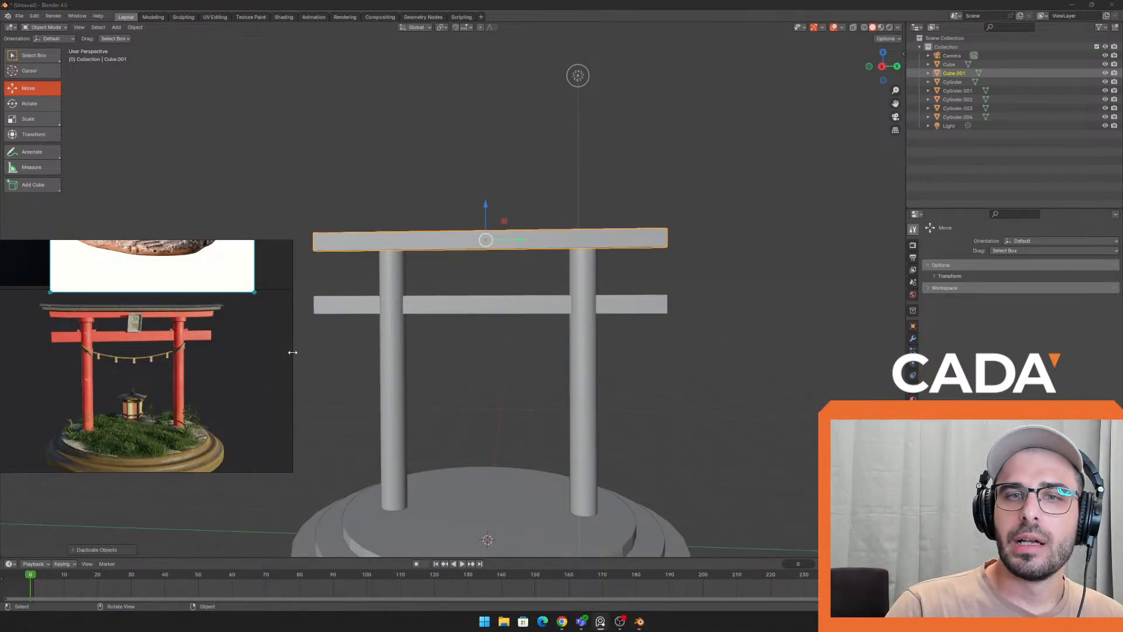
Examine the crossbeams and pillar tops of the red torii gate in the reference image
scroll(172, 329, up, 2)
middle_drag(171, 326, 203, 333)
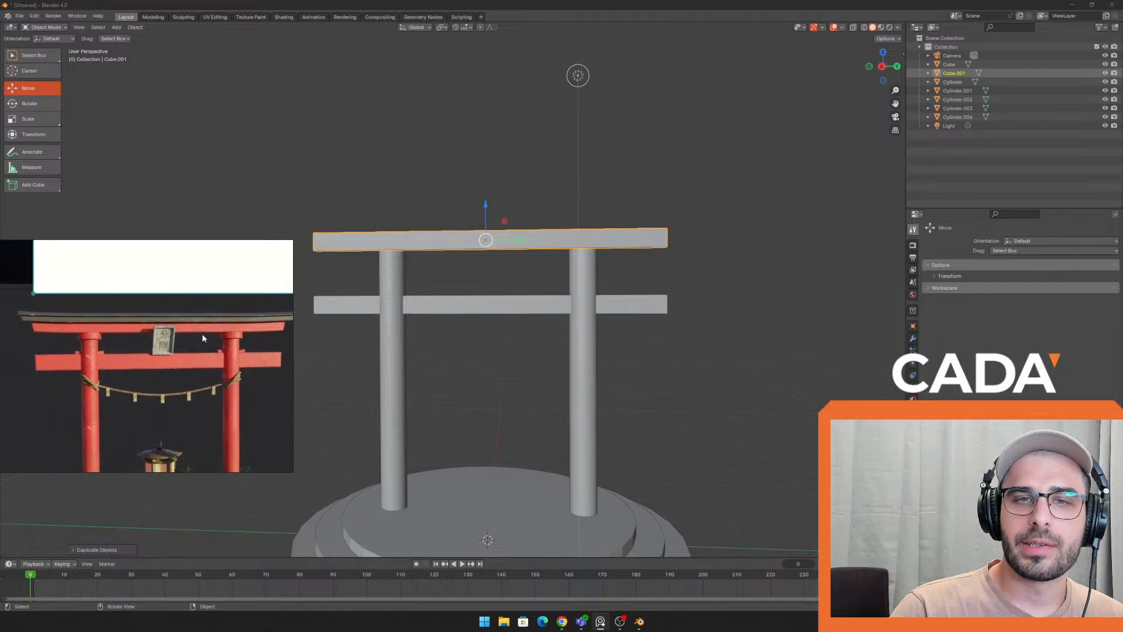
scroll(271, 325, up, 1)
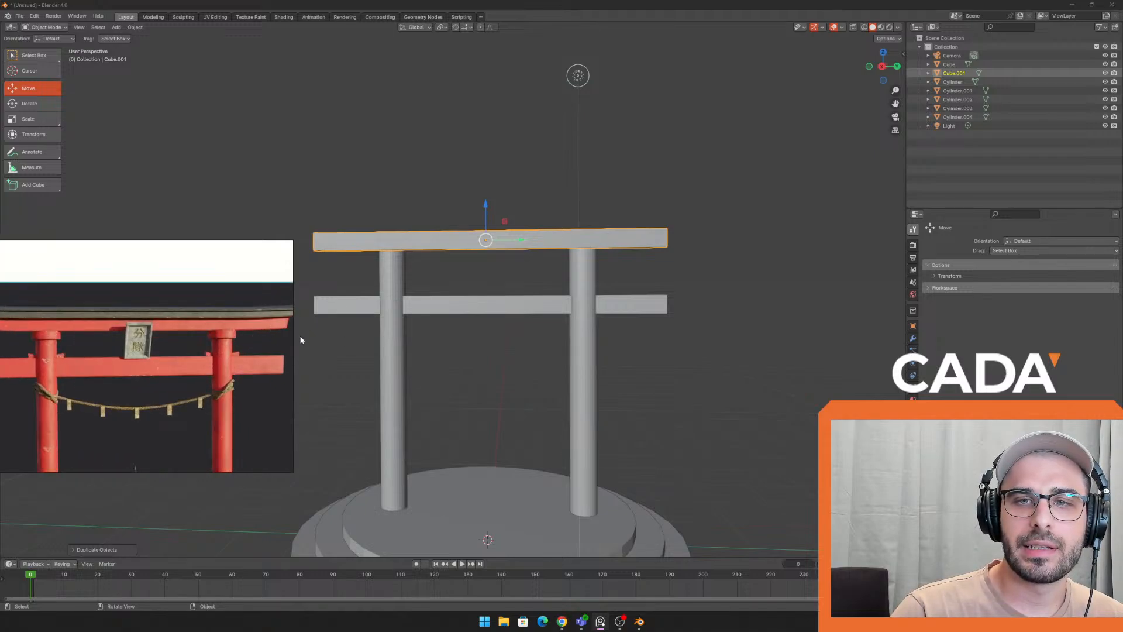
drag(295, 347, 329, 348)
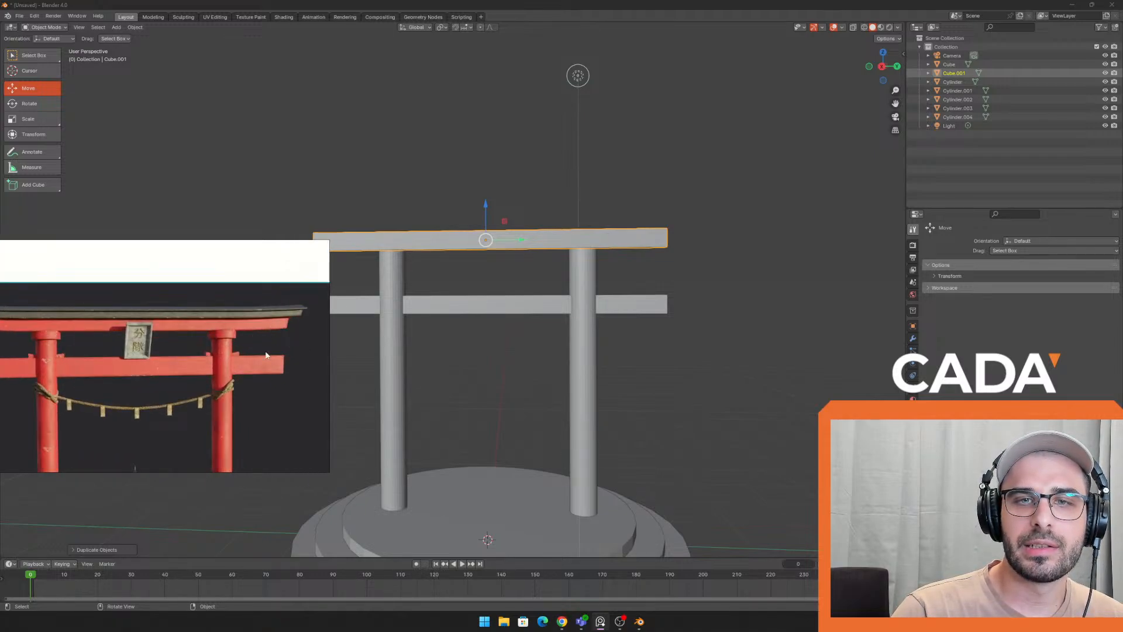
scroll(234, 350, down, 1)
middle_drag(235, 350, 245, 352)
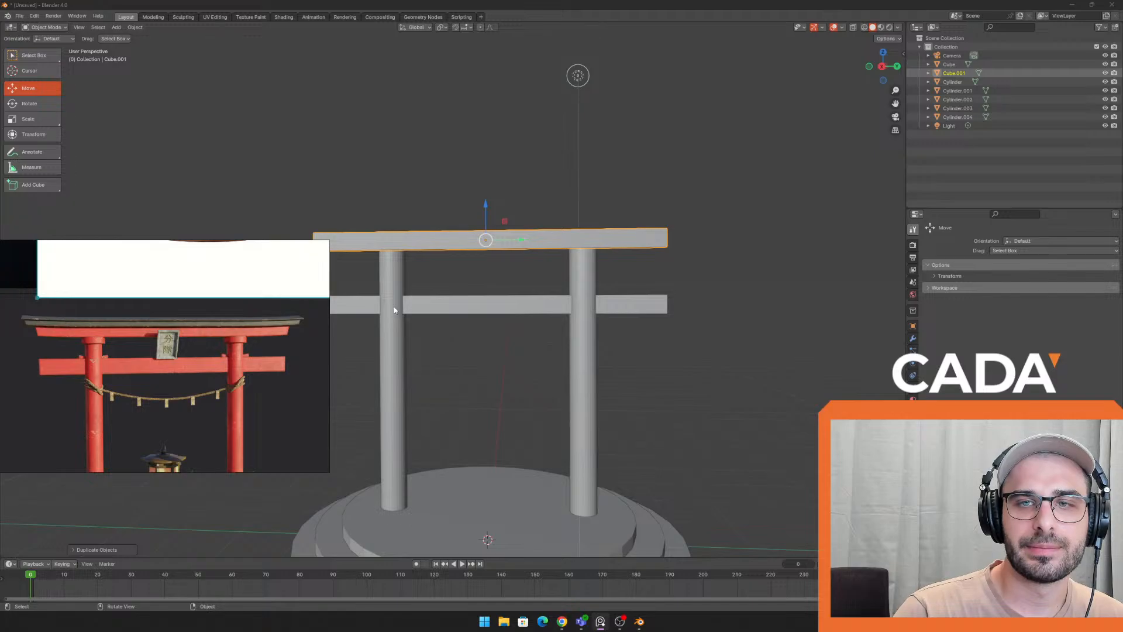
drag(329, 315, 291, 319)
scroll(197, 359, down, 3)
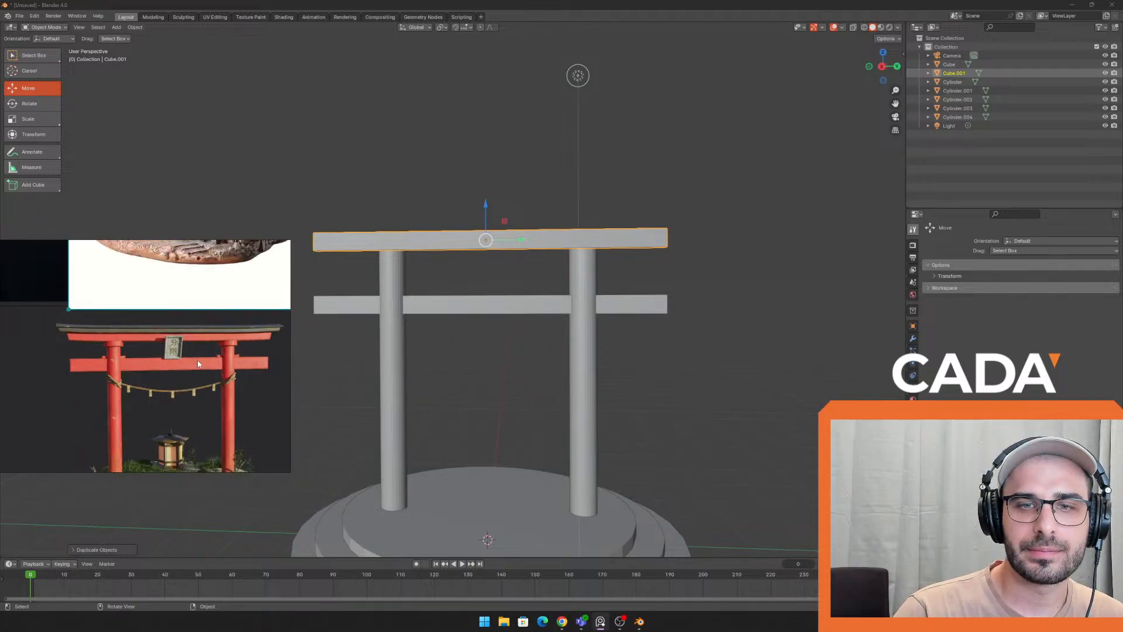
middle_drag(552, 217, 518, 232)
key(a)
click(528, 261)
scroll(518, 232, up, 1)
key(Tab)
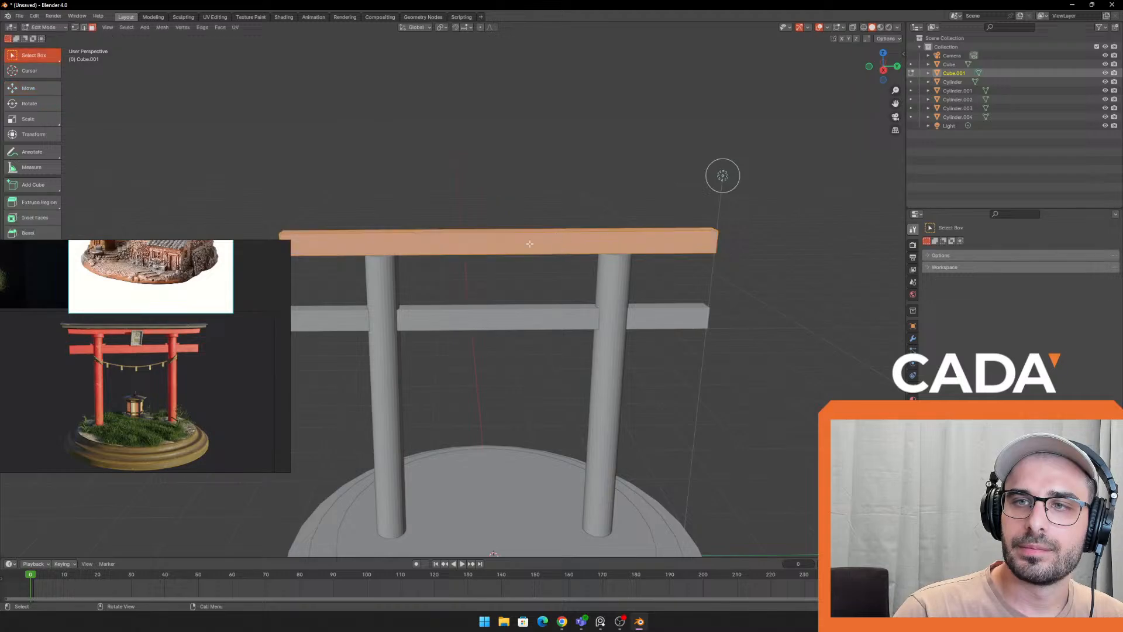
key(Tab)
key(alt+a)
Consult the reference's pillar collar, and duplicate the left pillar straight up along Z so the copy is centred near the top crossbeam
scroll(166, 376, up, 3)
scroll(166, 380, up, 2)
middle_drag(182, 353, 202, 341)
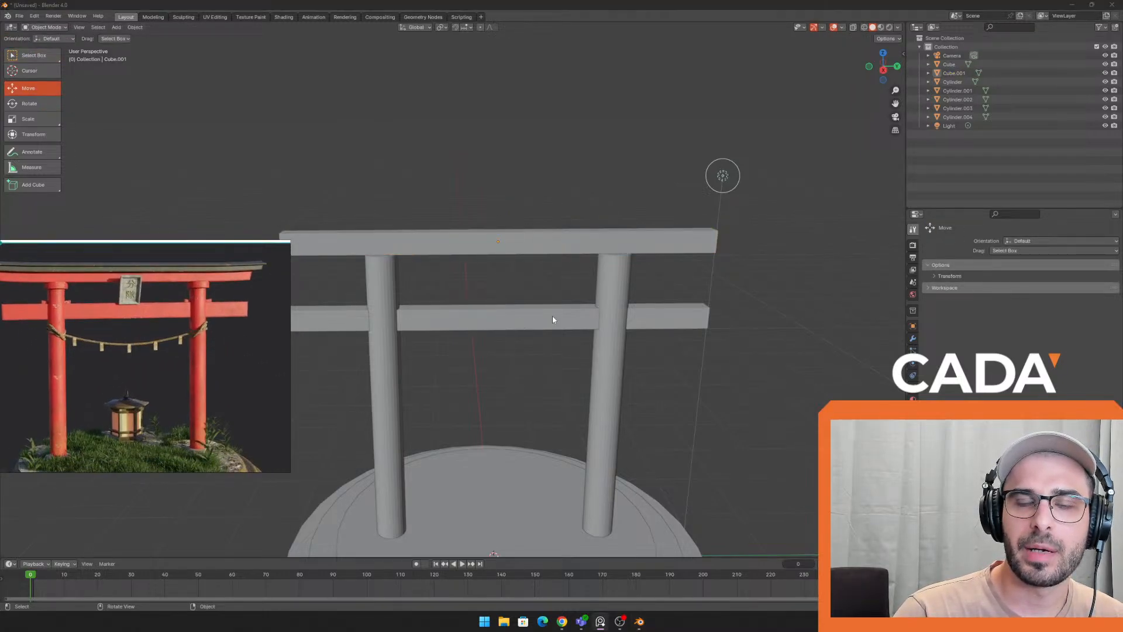
scroll(207, 307, down, 2)
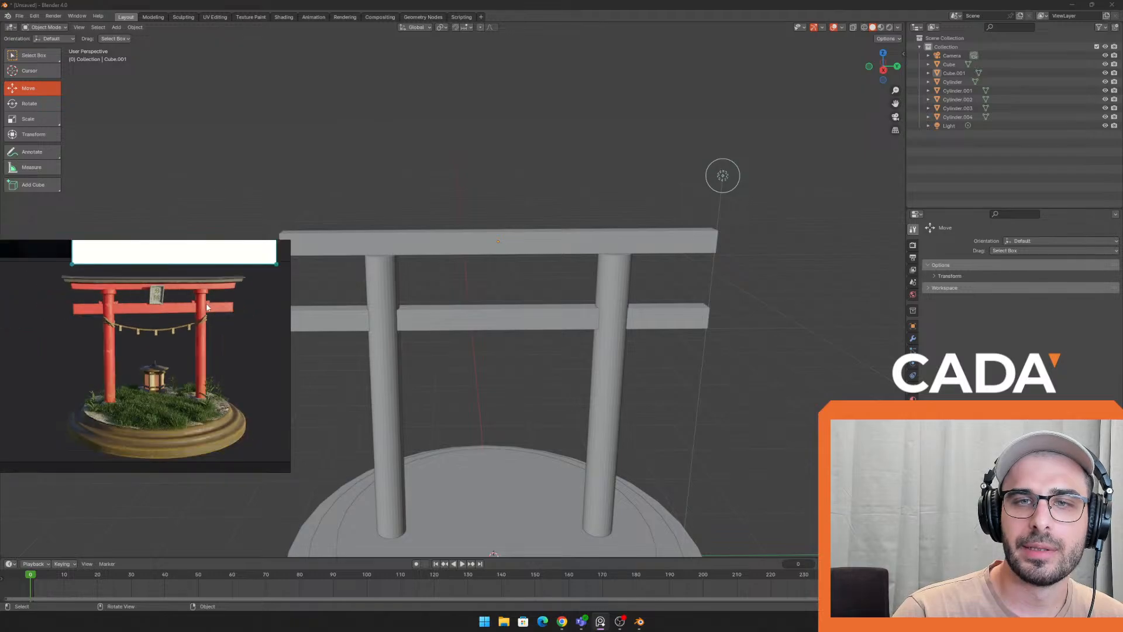
scroll(200, 302, up, 8)
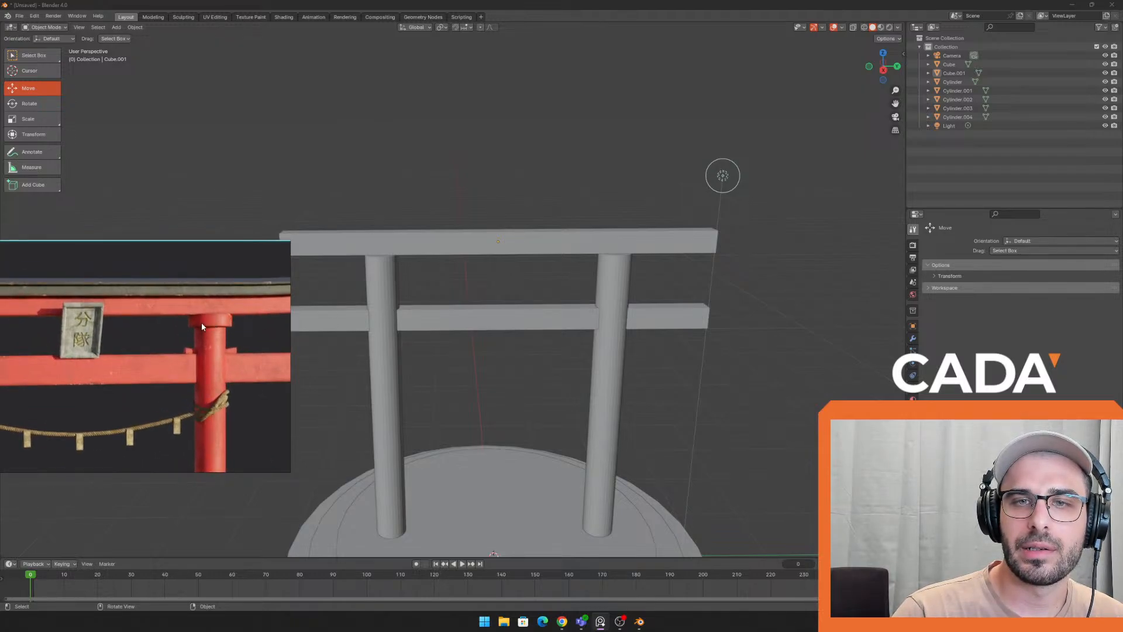
click(396, 292)
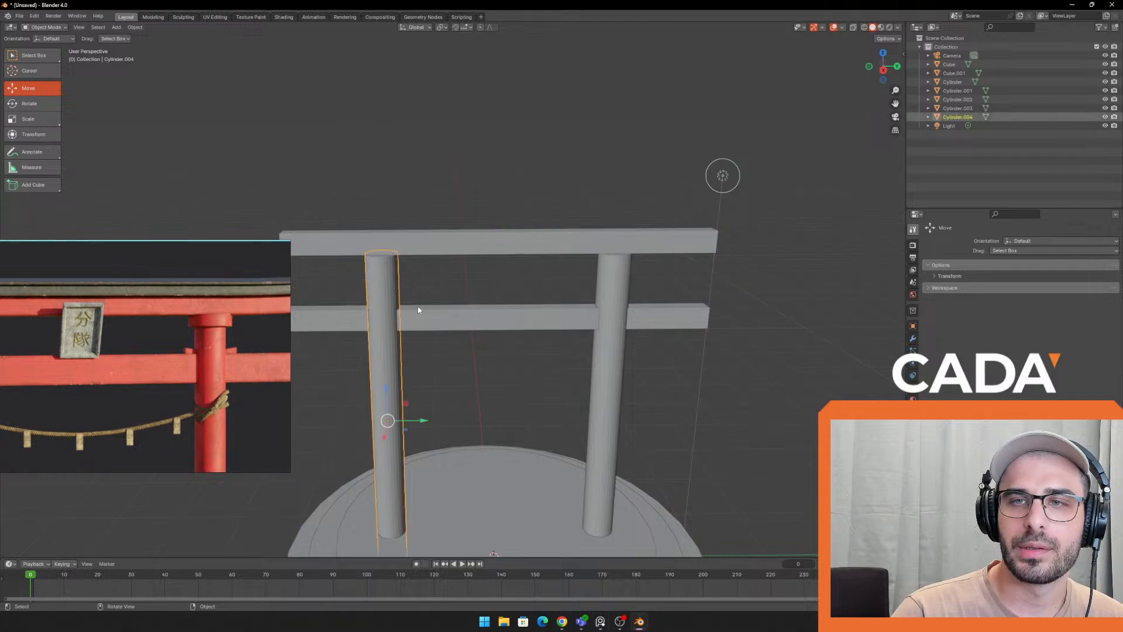
middle_drag(450, 363, 518, 344)
key(shift+d)
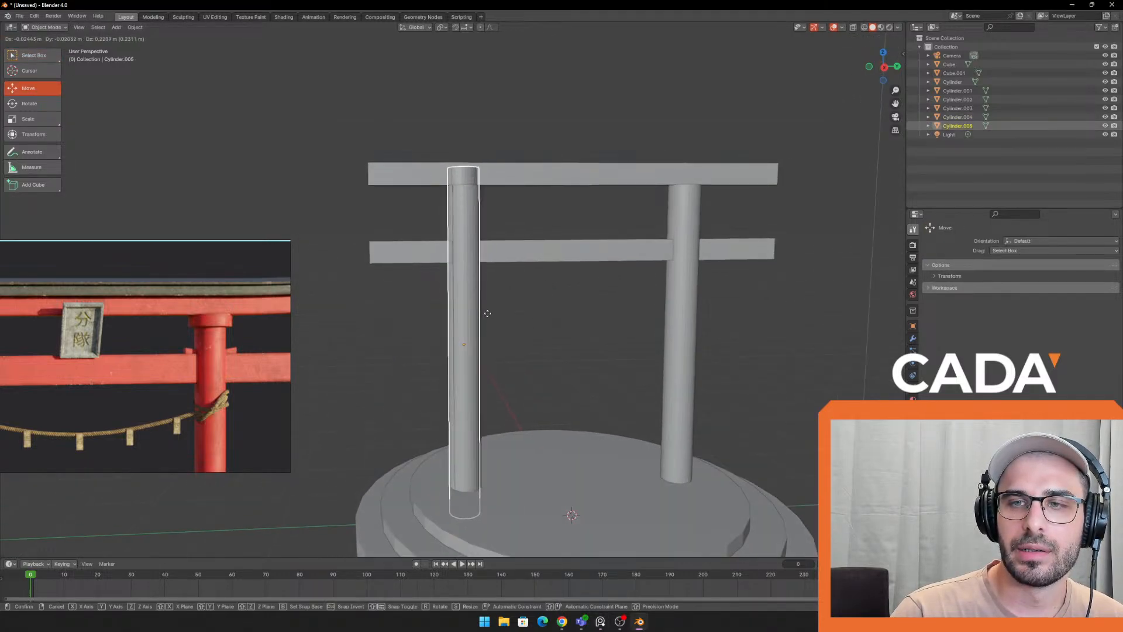
key(z)
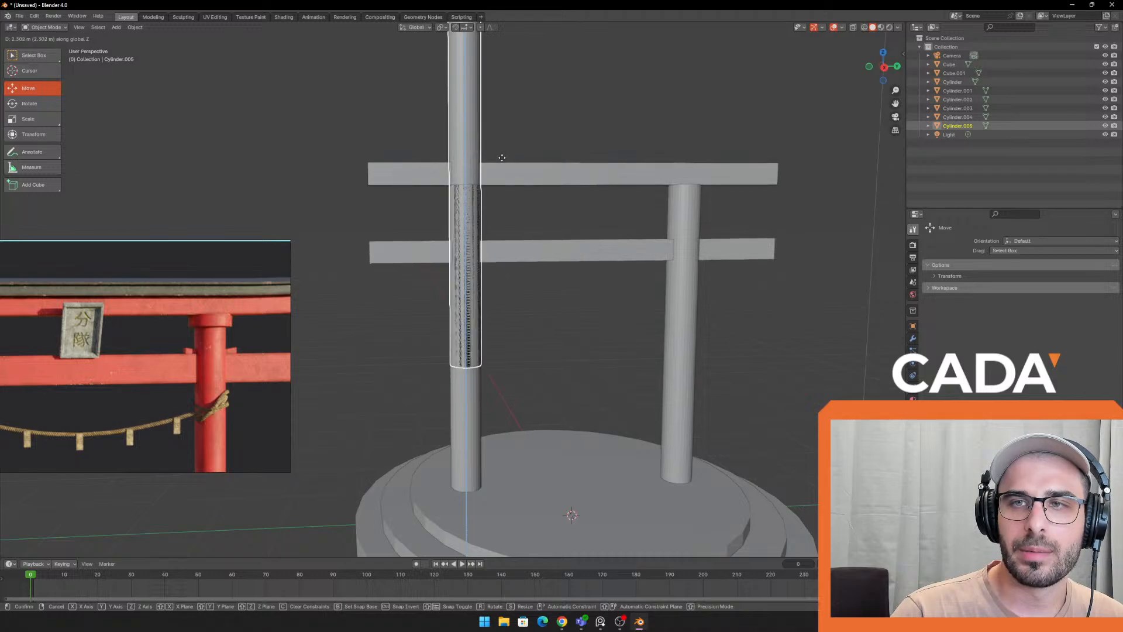
click(503, 155)
middle_drag(497, 213, 451, 190)
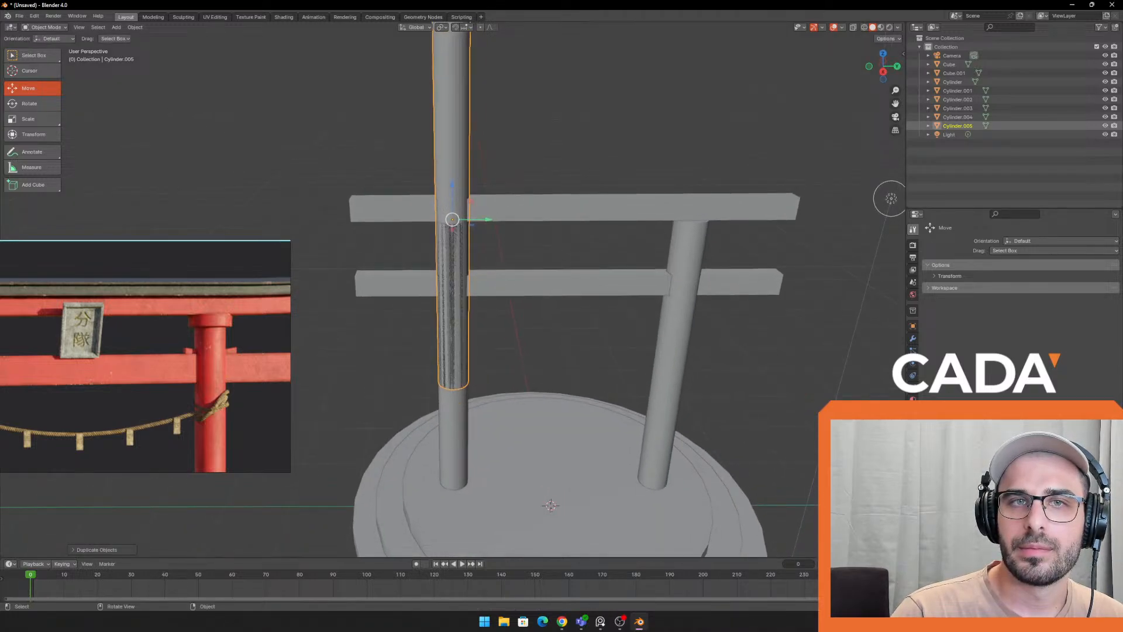
Try to shorten the duplicated pillar along its height into a small collar, undoing each attempt
click(37, 117)
drag(454, 188, 452, 216)
scroll(479, 202, up, 2)
key(ctrl+z)
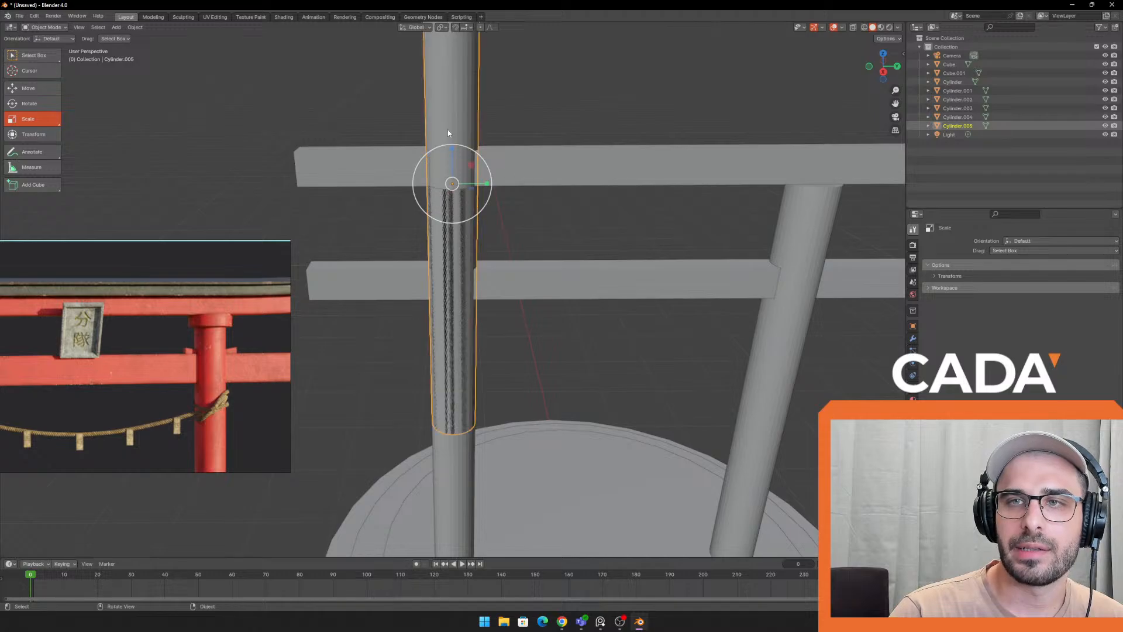
drag(450, 152, 454, 171)
shift+middle_drag(467, 143, 452, 180)
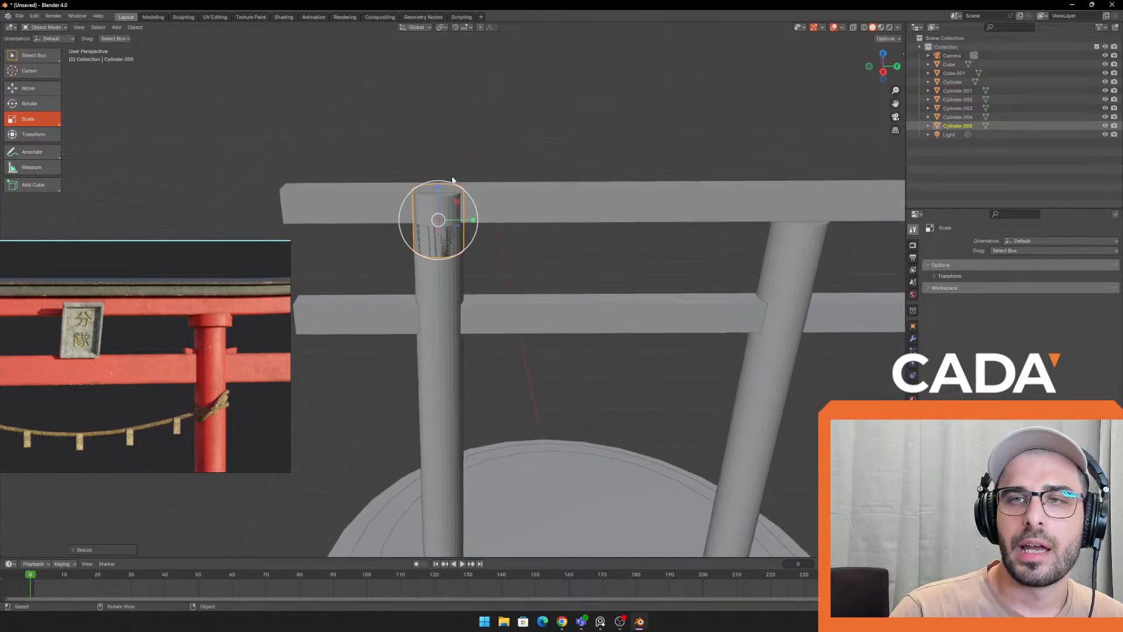
scroll(452, 183, up, 1)
key(ctrl+z)
key(ctrl+z)
key(ctrl+z)
scroll(444, 236, down, 4)
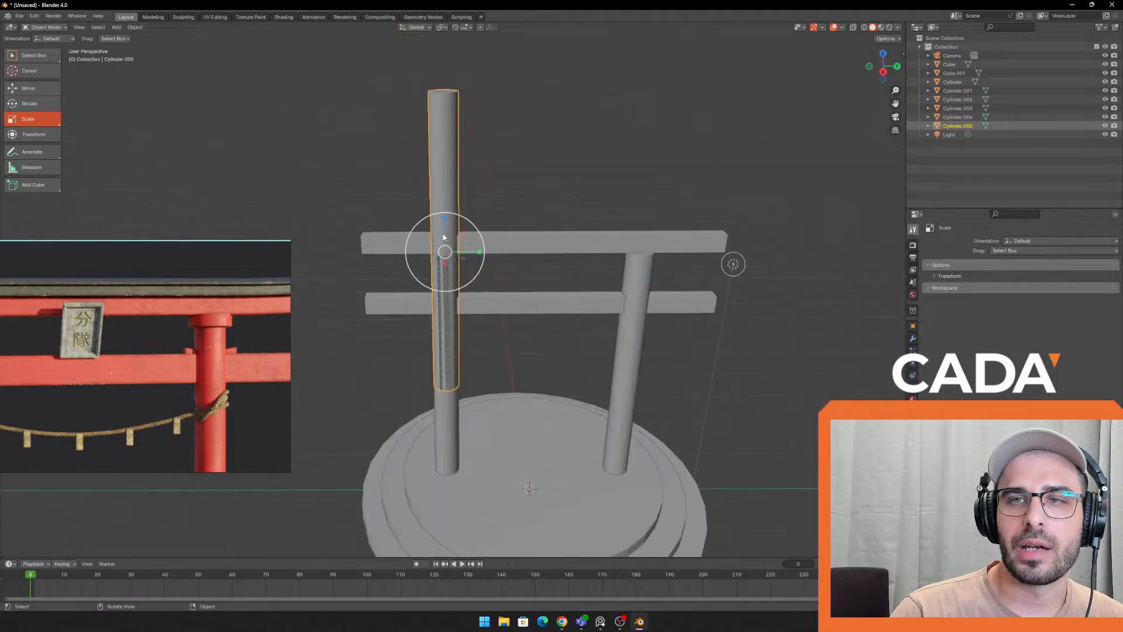
scroll(442, 241, up, 1)
drag(445, 209, 449, 248)
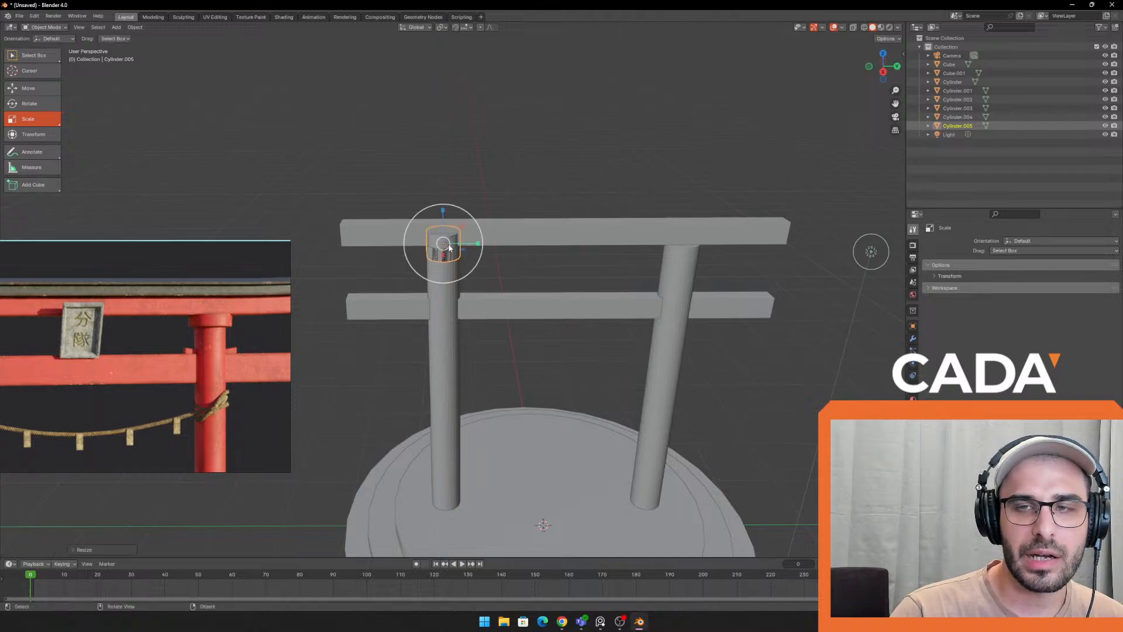
key(ctrl+z)
Scale the duplicated pillar down along Z into a short collar and make it wider than the pillar
key(s)
key(z)
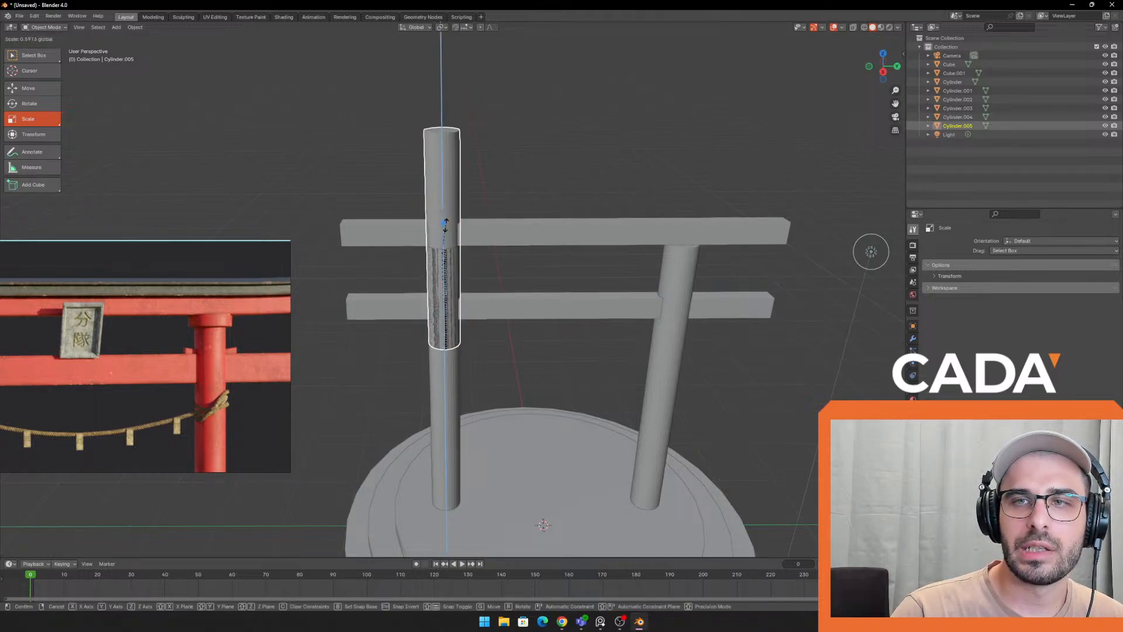
click(451, 167)
scroll(453, 170, up, 5)
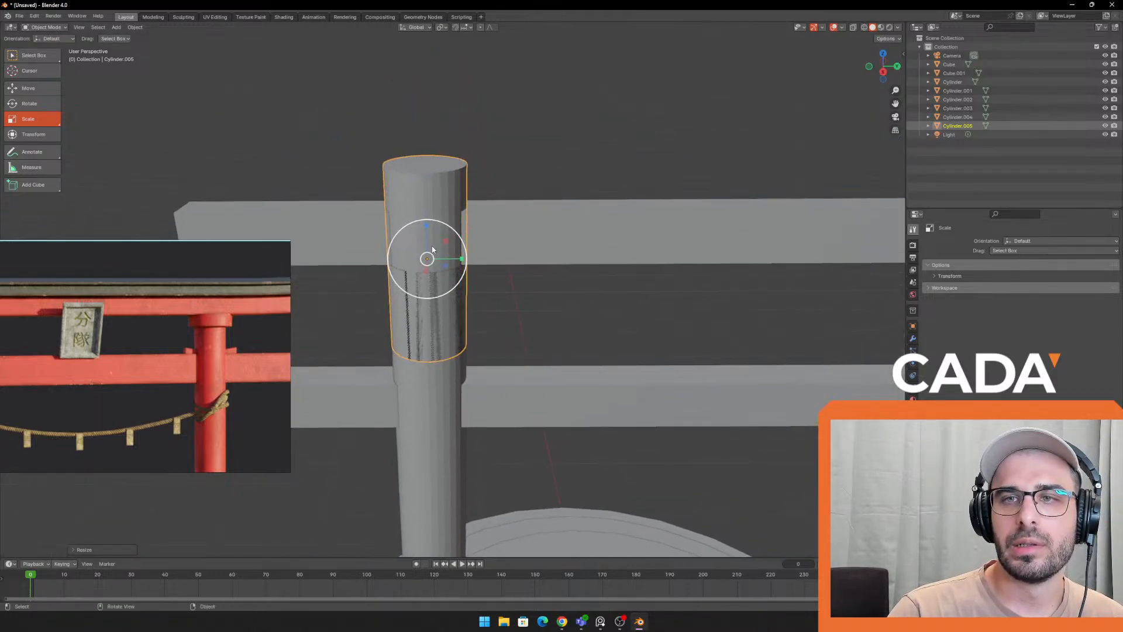
drag(424, 226, 427, 249)
middle_drag(427, 249, 475, 187)
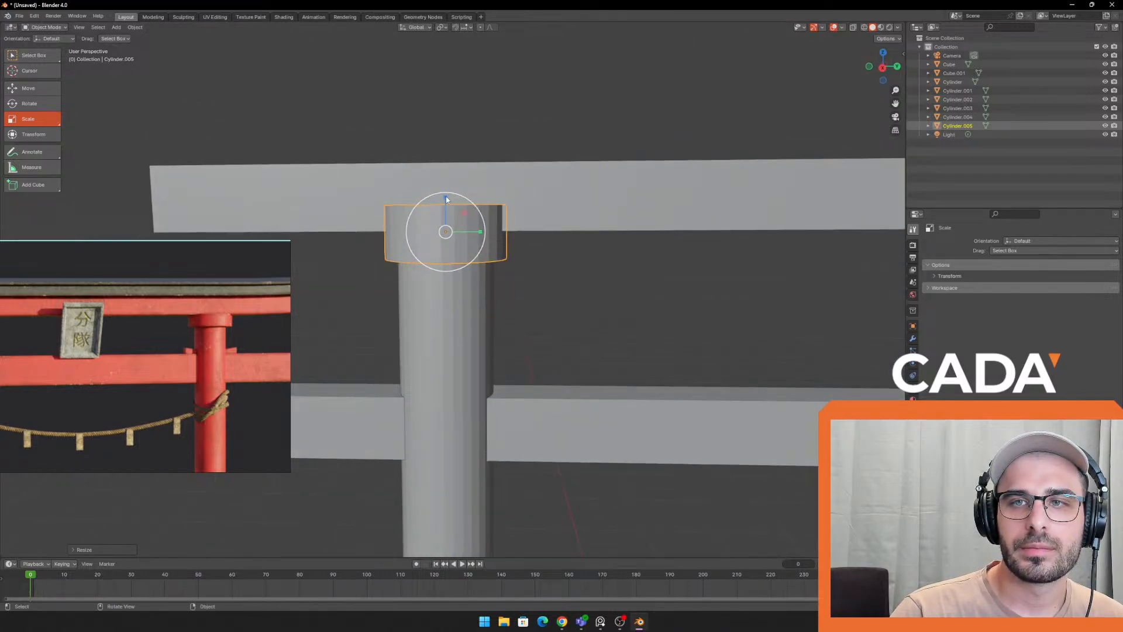
drag(446, 199, 443, 219)
Move the collar down along Z so it sits directly beneath the top crossbeam, and deselect it
click(28, 88)
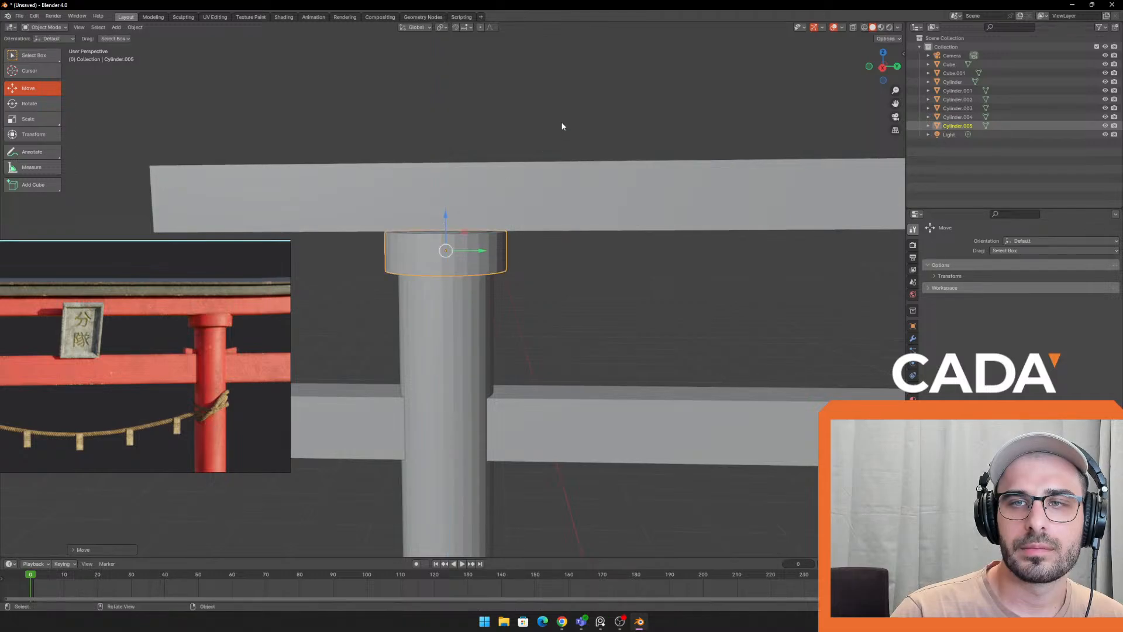
scroll(622, 183, down, 8)
click(624, 188)
Scale the left pillar's collar wider so it protrudes further around the pillar
scroll(487, 199, up, 3)
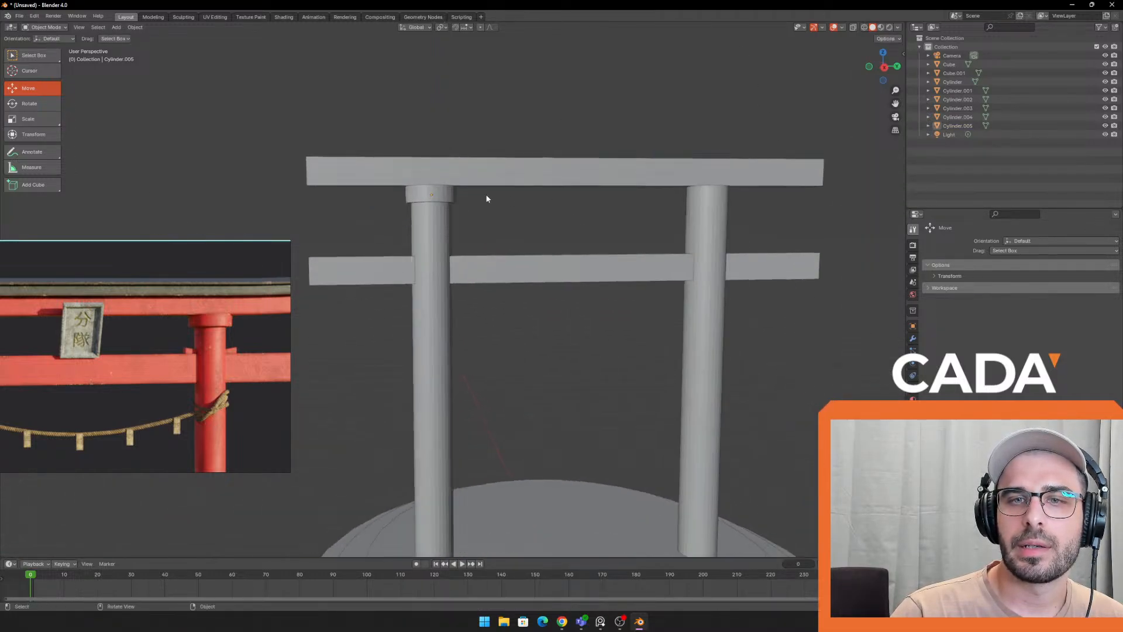
click(449, 195)
scroll(449, 195, up, 2)
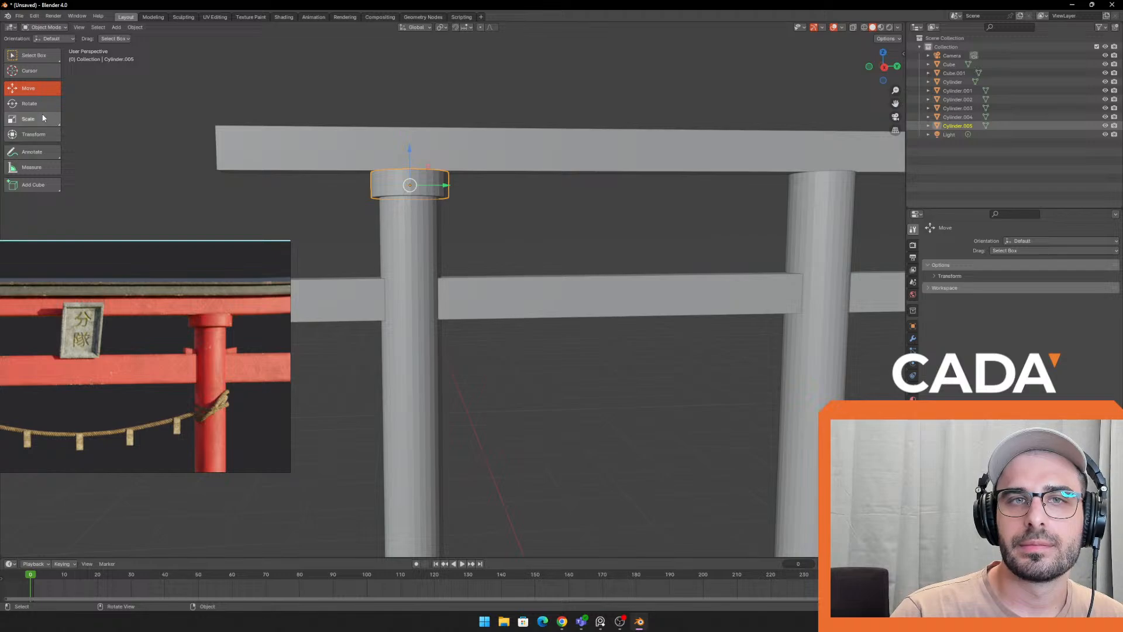
click(28, 118)
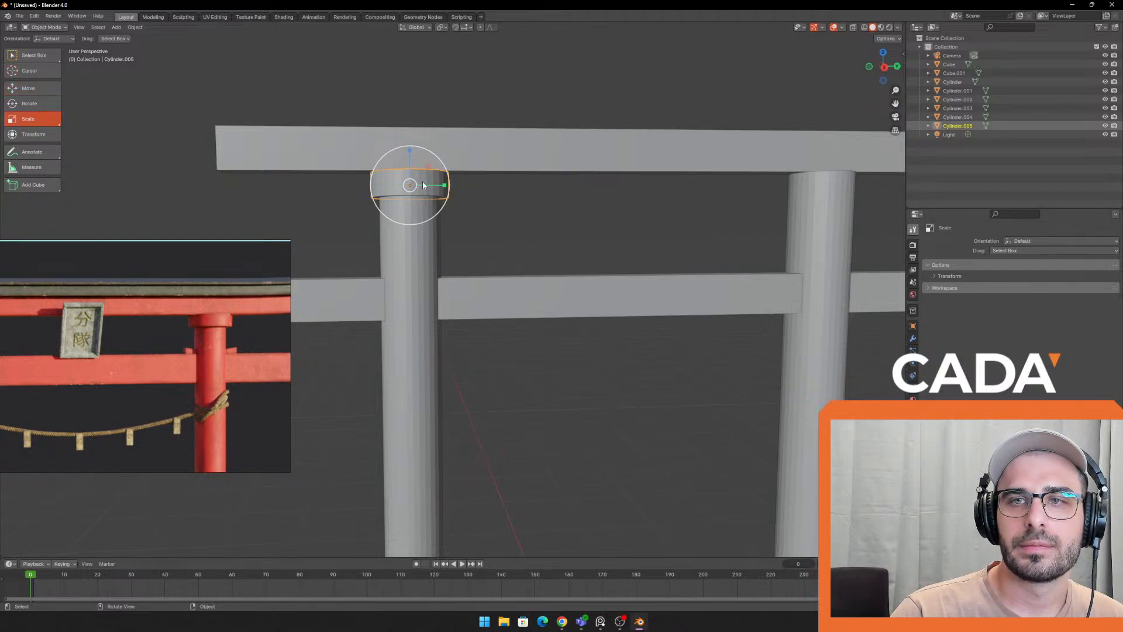
drag(446, 182, 411, 154)
middle_drag(410, 155, 413, 162)
scroll(410, 165, up, 1)
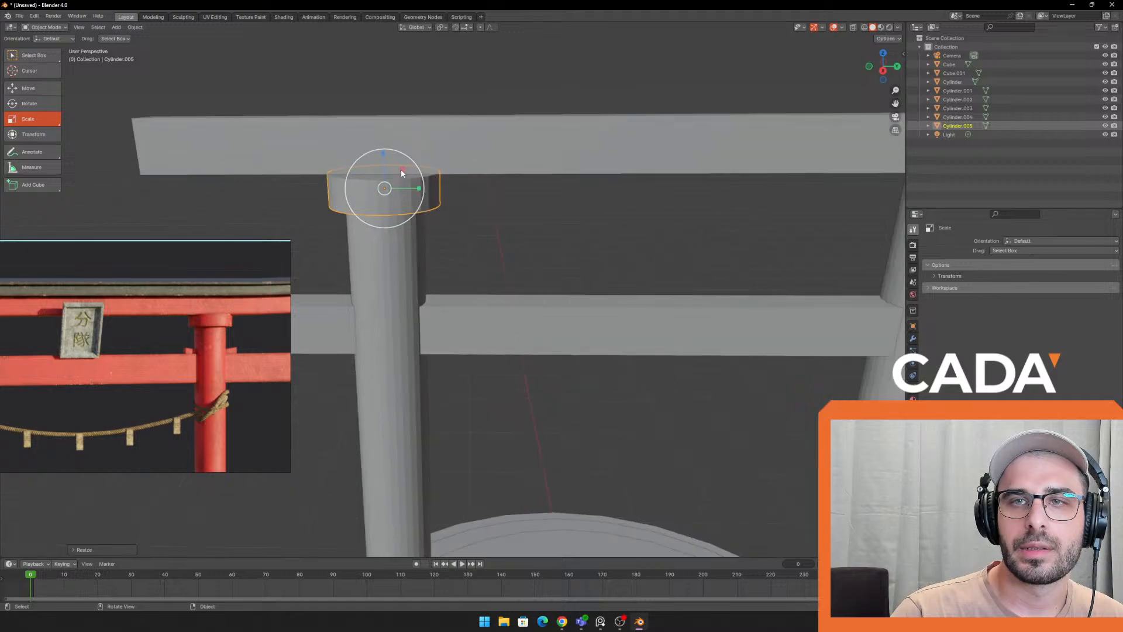
drag(383, 155, 382, 155)
scroll(609, 295, down, 5)
shift+middle_drag(609, 295, 596, 277)
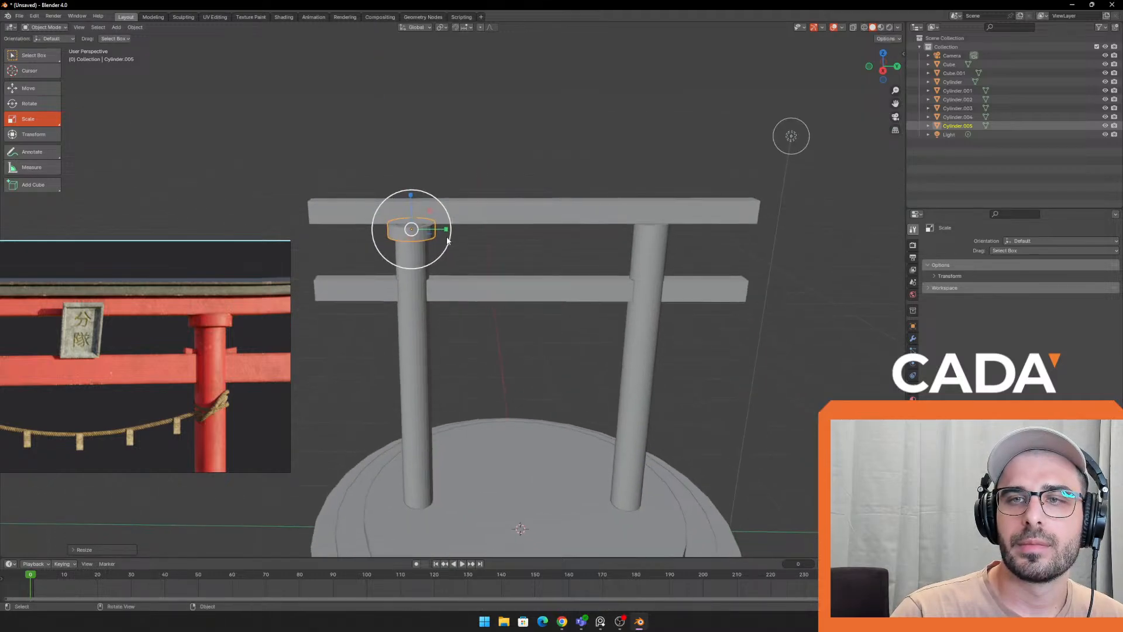
key(shift+d)
key(x)
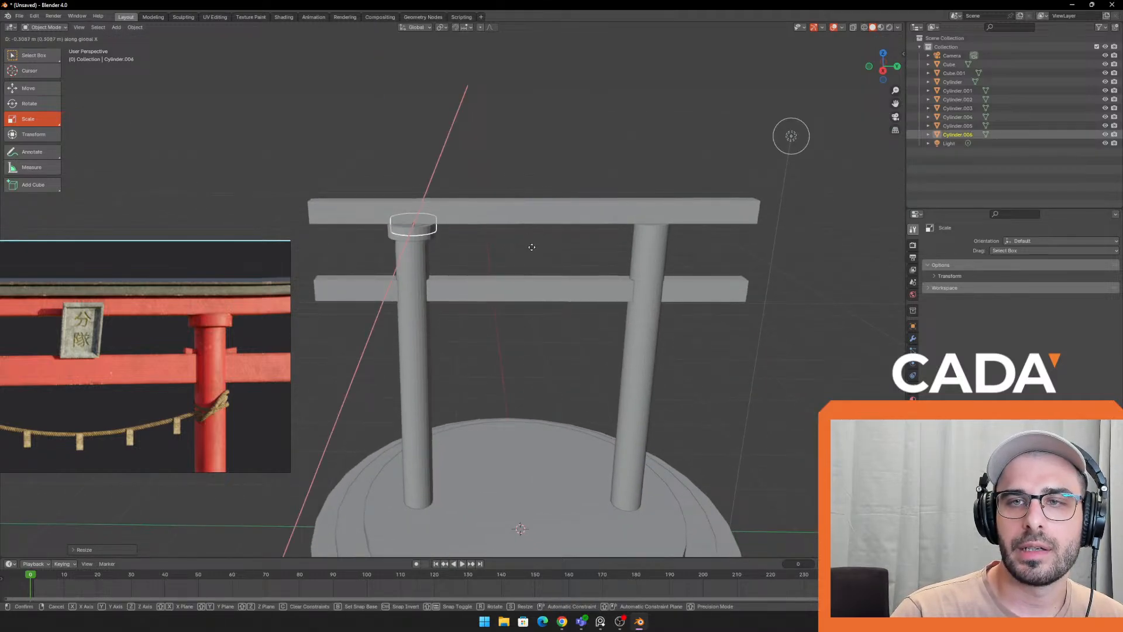
key(Escape)
key(ctrl+z)
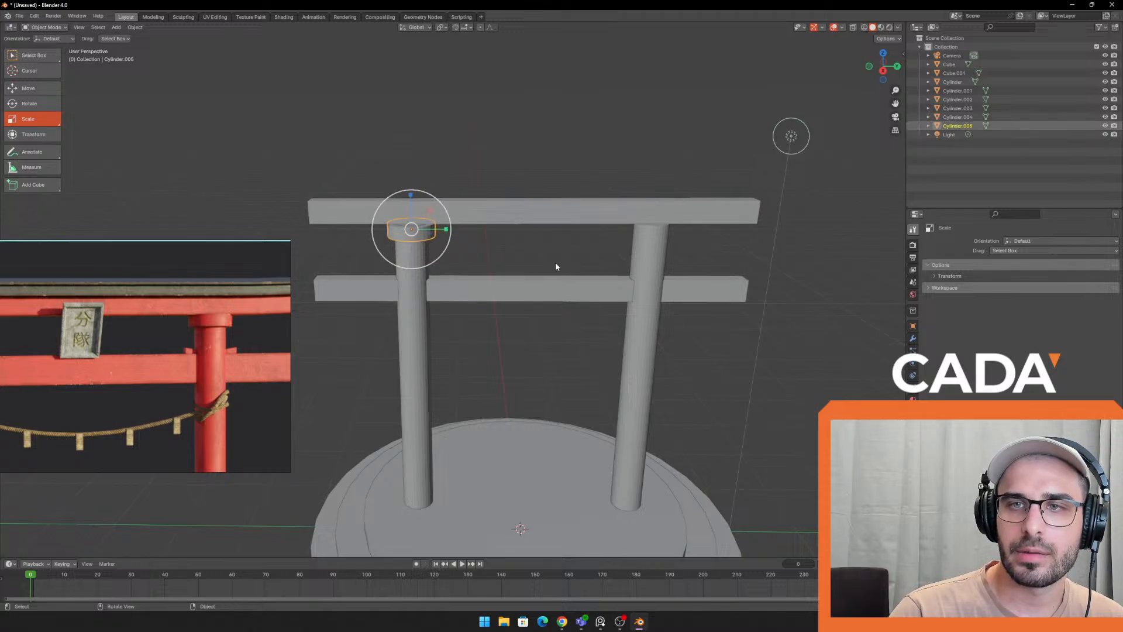
Duplicate the collar along the Y axis and place the copy at the top of the right pillar
key(w)
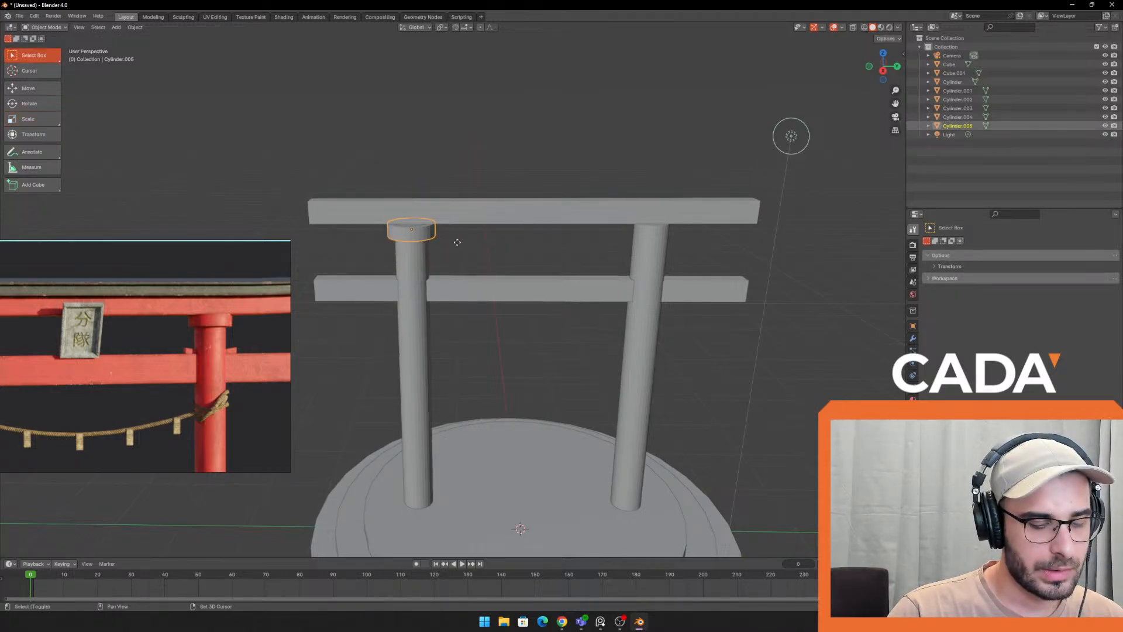
key(shift+d)
key(y)
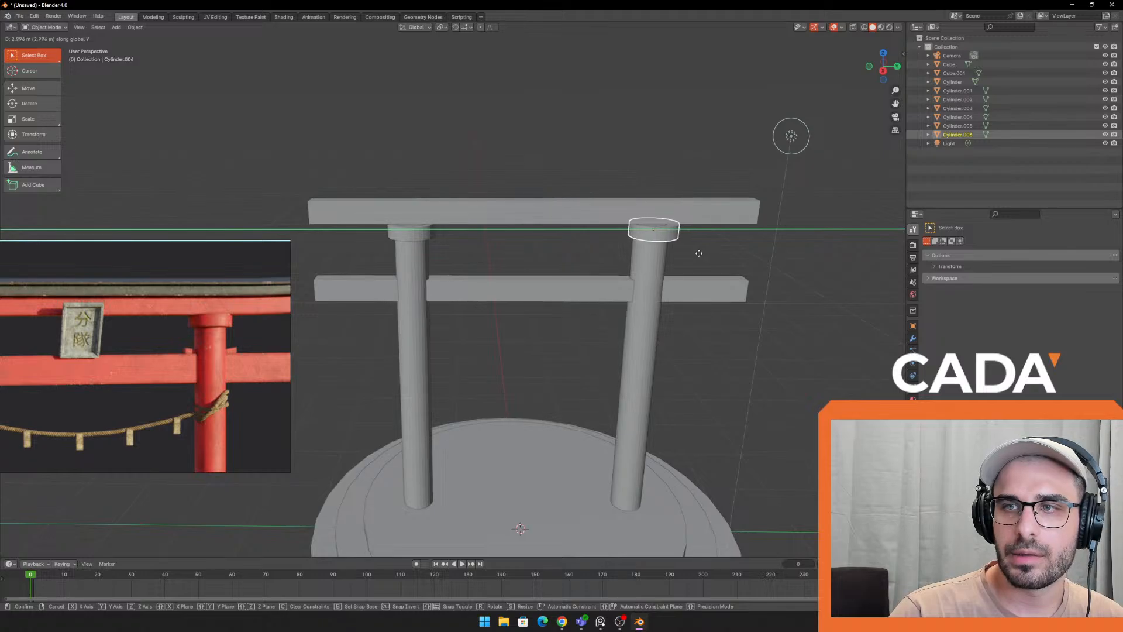
click(693, 248)
Fine-tune the copied collar's position along Y to centre it on the right pillar, and deselect it
scroll(684, 187, up, 3)
shift+middle_drag(684, 177, 238, 372)
scroll(447, 291, up, 2)
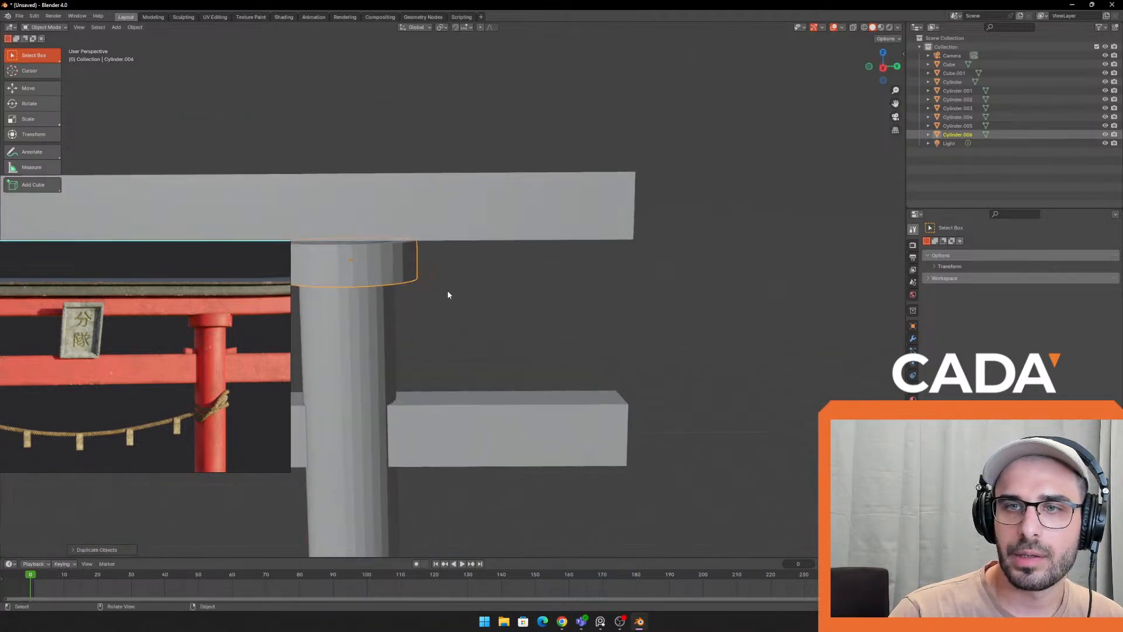
shift+middle_drag(448, 293, 594, 285)
key(g)
key(y)
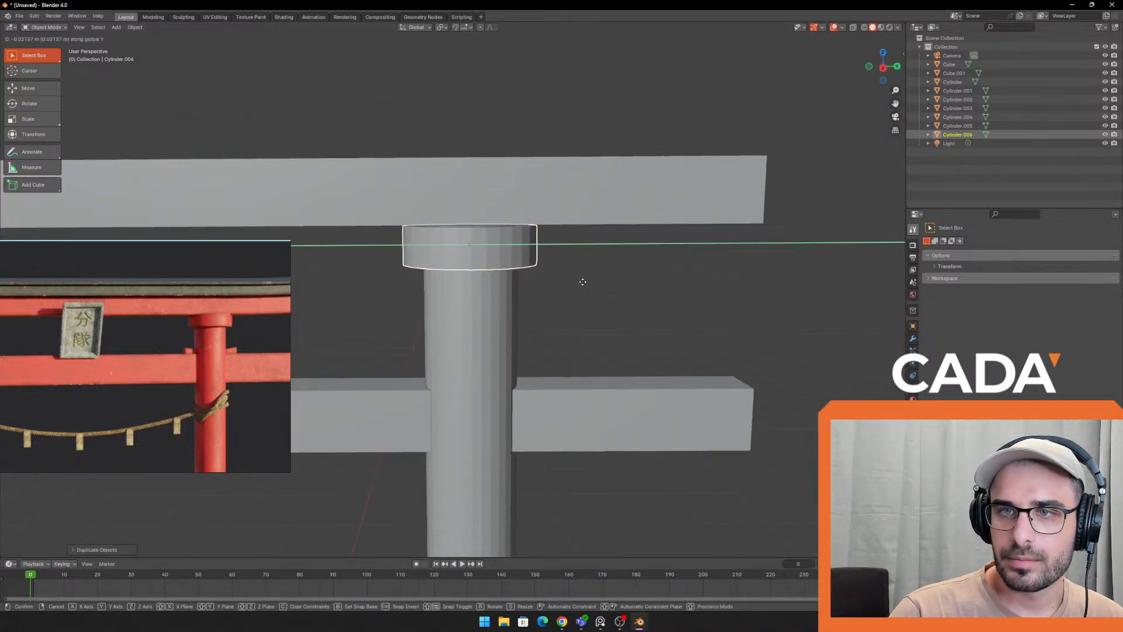
click(584, 280)
scroll(550, 316, down, 5)
shift+middle_drag(590, 318, 380, 364)
scroll(661, 255, down, 2)
click(564, 370)
Compare the overall torii gate model and its stepped base with the reference image
scroll(126, 362, down, 5)
middle_drag(203, 342, 232, 330)
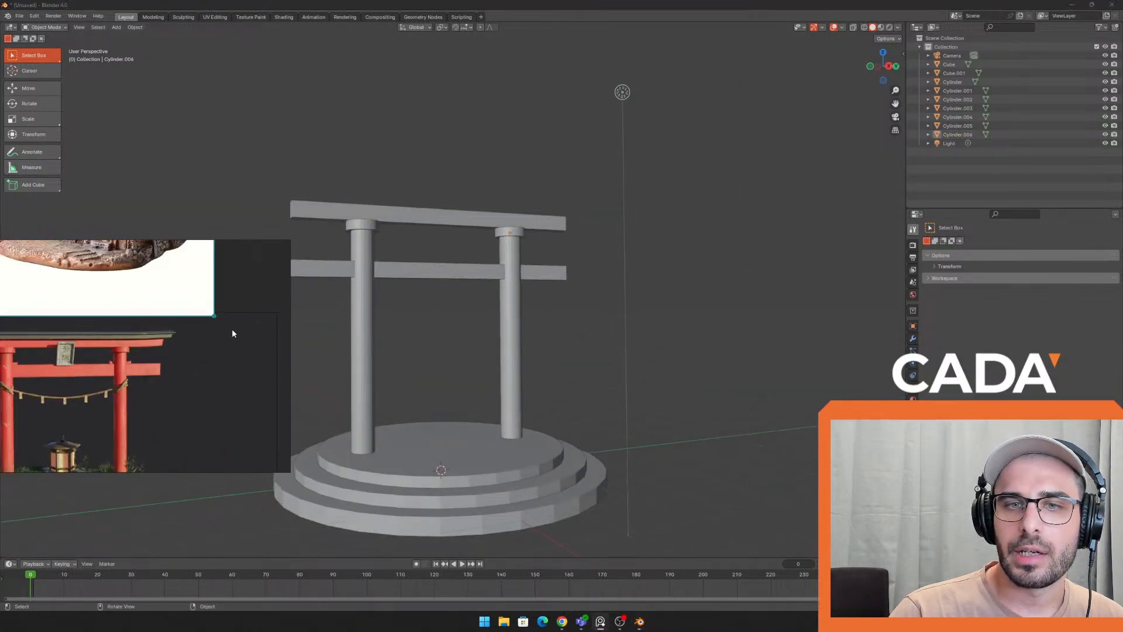
scroll(156, 383, down, 2)
middle_drag(156, 384, 209, 351)
scroll(445, 357, up, 2)
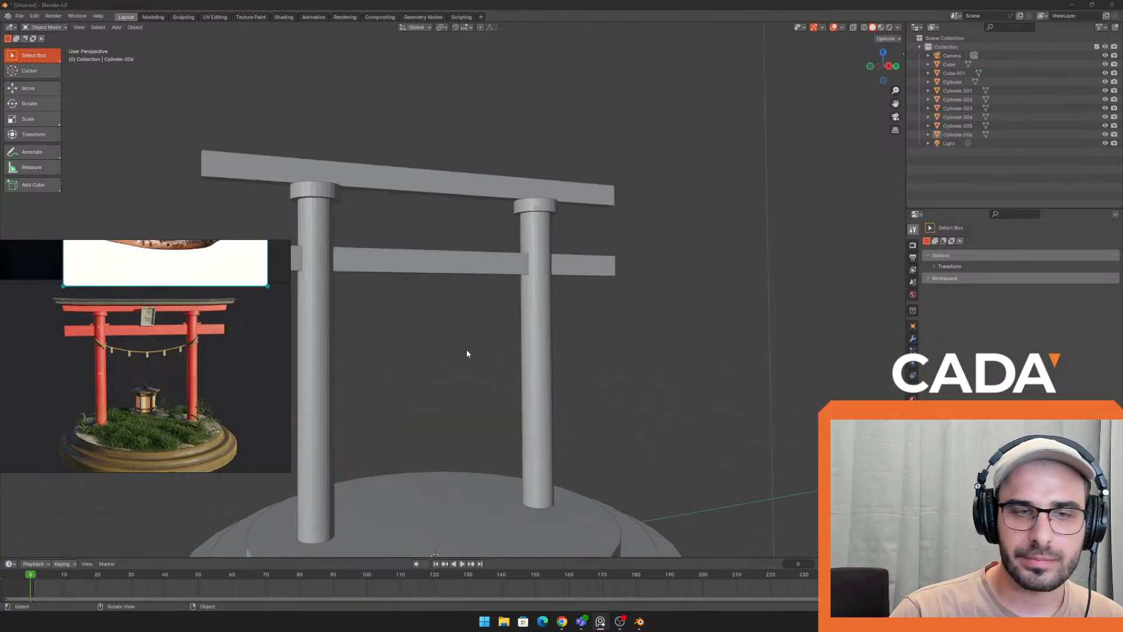
middle_drag(466, 349, 499, 284)
scroll(526, 284, down, 3)
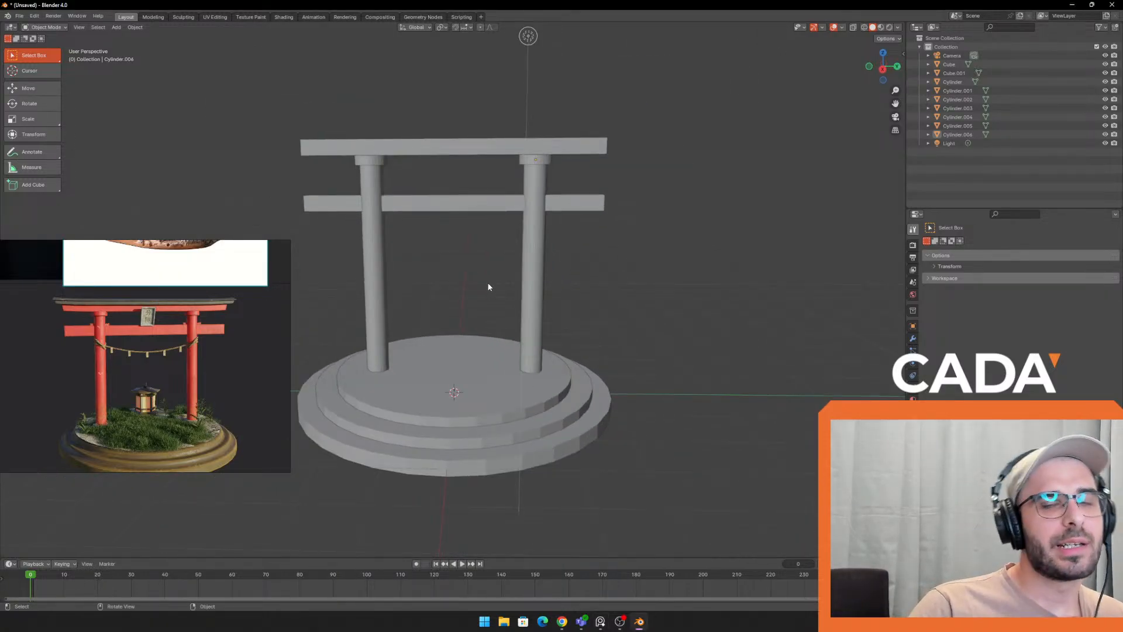
middle_drag(572, 249, 557, 290)
middle_drag(467, 356, 455, 248)
key(b)
drag(398, 169, 586, 328)
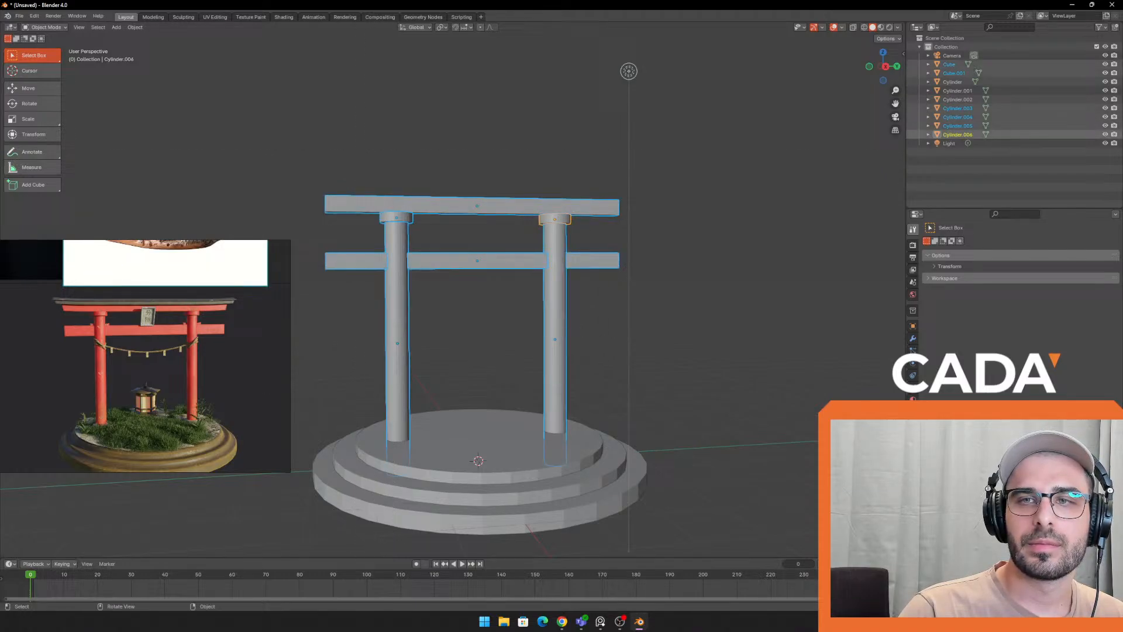
click(329, 128)
Lower all torii gate parts together along Z so the pillars sink deeper into the stepped base, and deselect them
middle_drag(405, 293, 395, 296)
scroll(483, 334, down, 1)
middle_drag(480, 331, 470, 326)
scroll(522, 292, up, 1)
shift+middle_drag(509, 287, 536, 319)
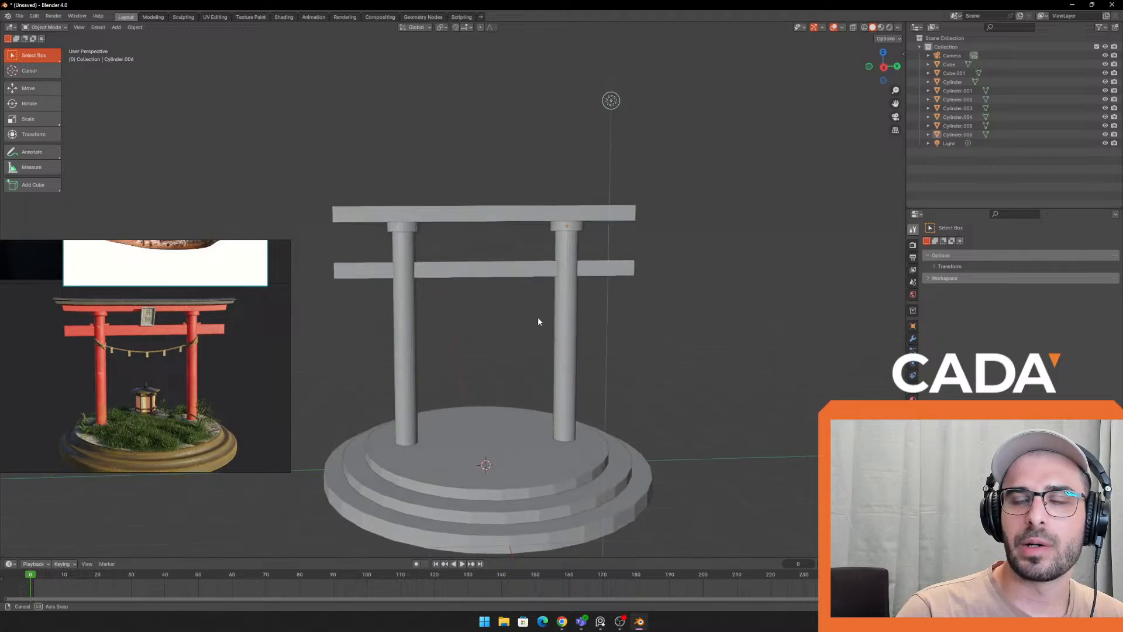
key(b)
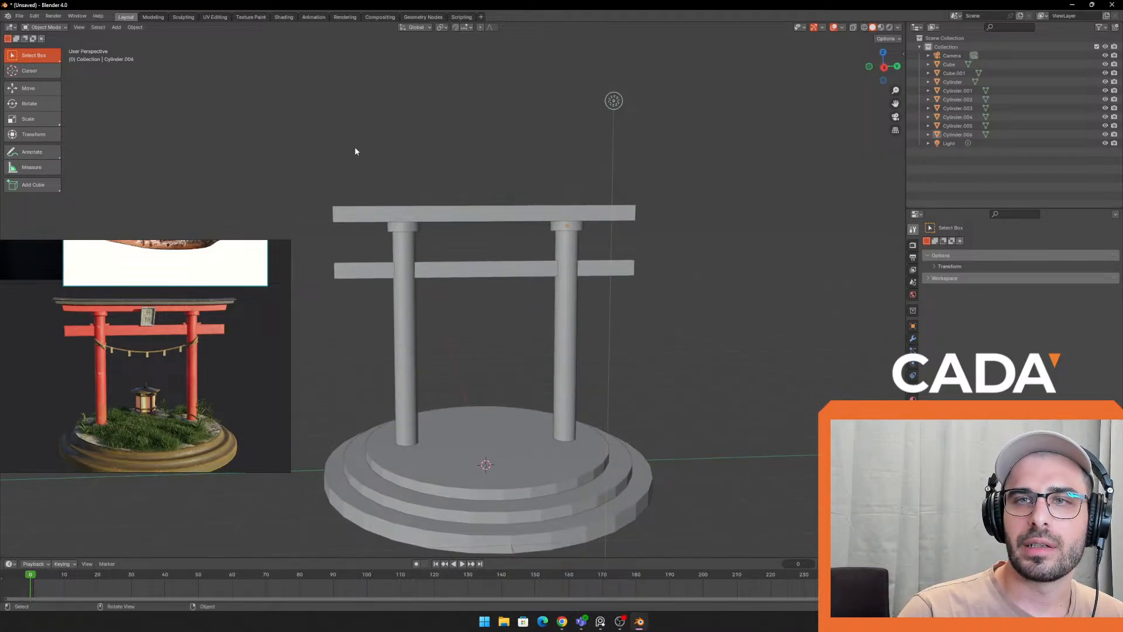
drag(348, 146, 589, 344)
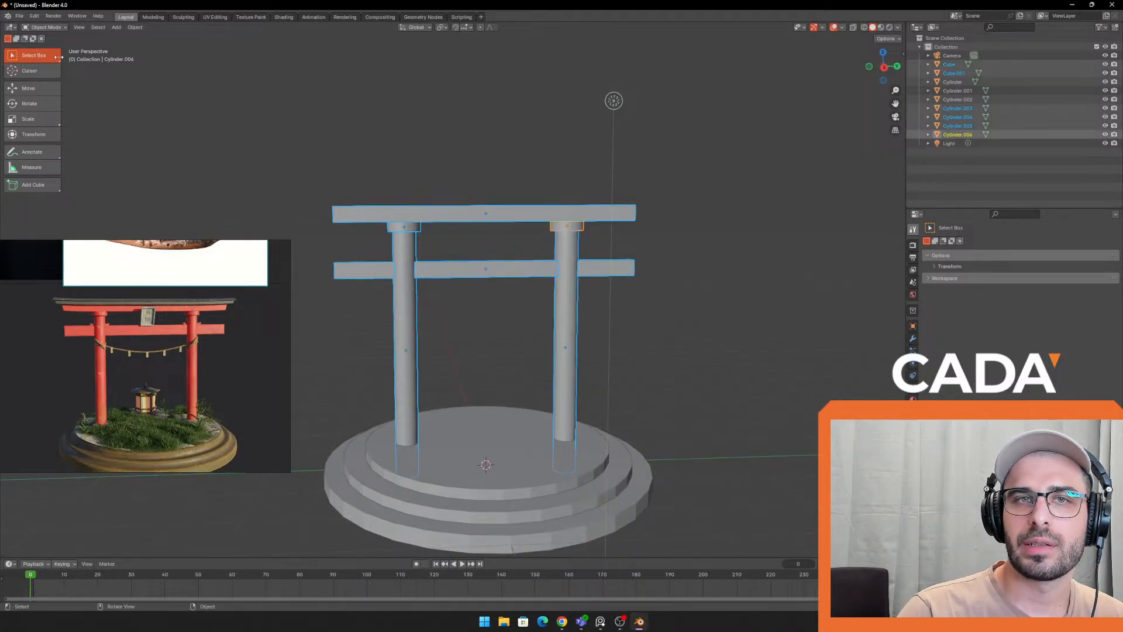
click(28, 88)
drag(486, 243, 484, 263)
click(438, 221)
Inspect the underside of the base where the pillars pass through, selecting the left pillar, and check the gate from the front
middle_drag(523, 282, 534, 189)
shift+middle_drag(533, 189, 539, 202)
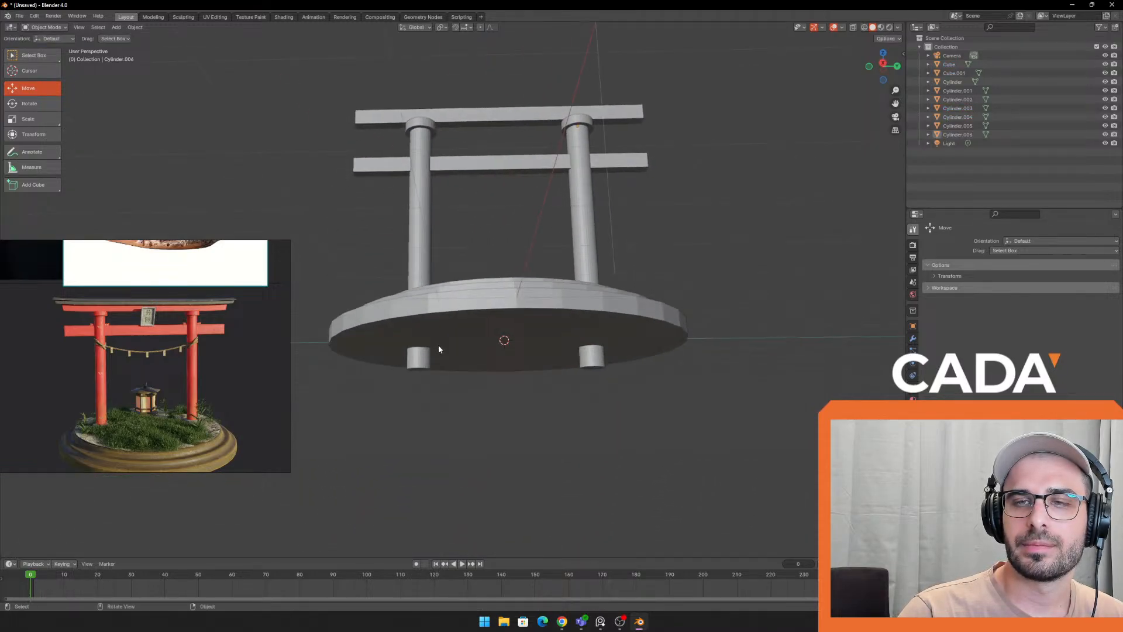
click(419, 356)
middle_drag(419, 356, 489, 493)
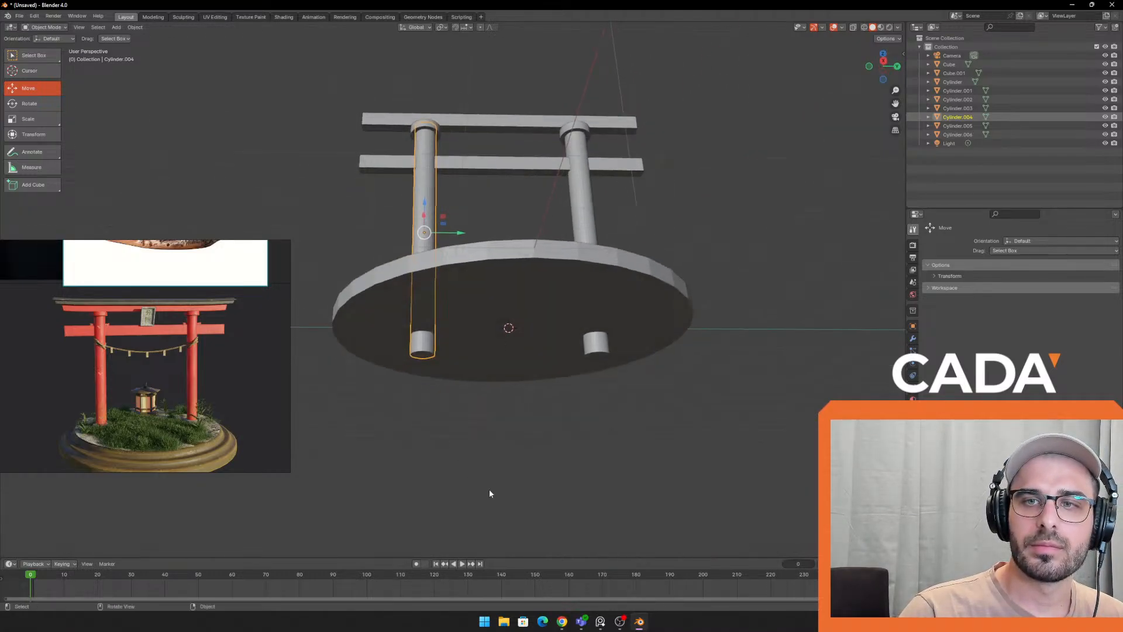
middle_drag(522, 363, 596, 396)
scroll(614, 392, up, 6)
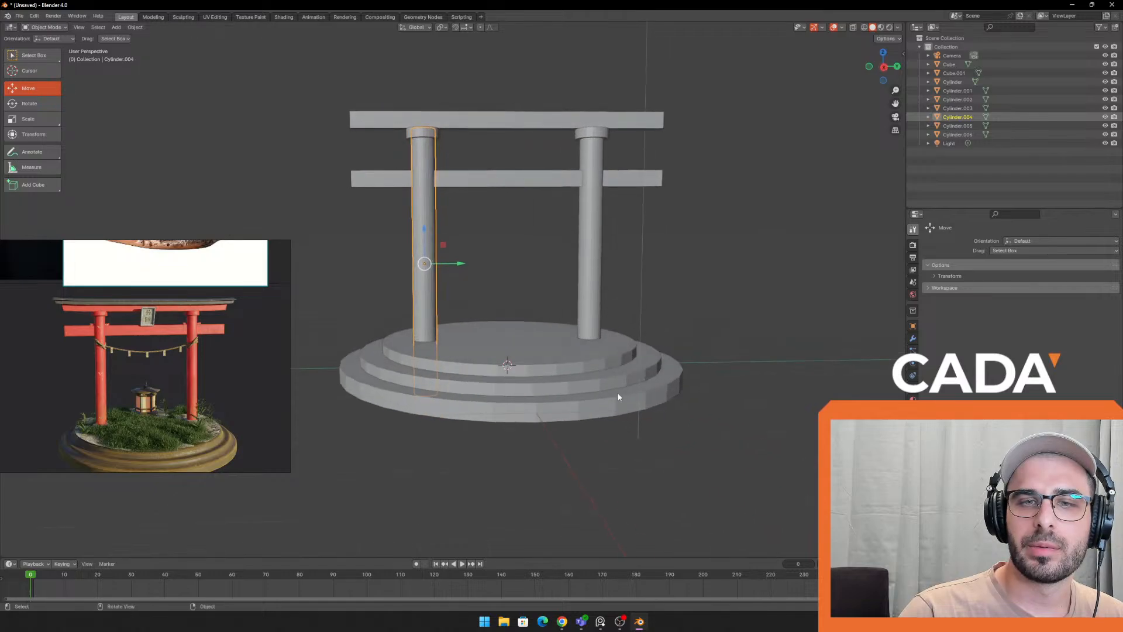
scroll(610, 329, down, 2)
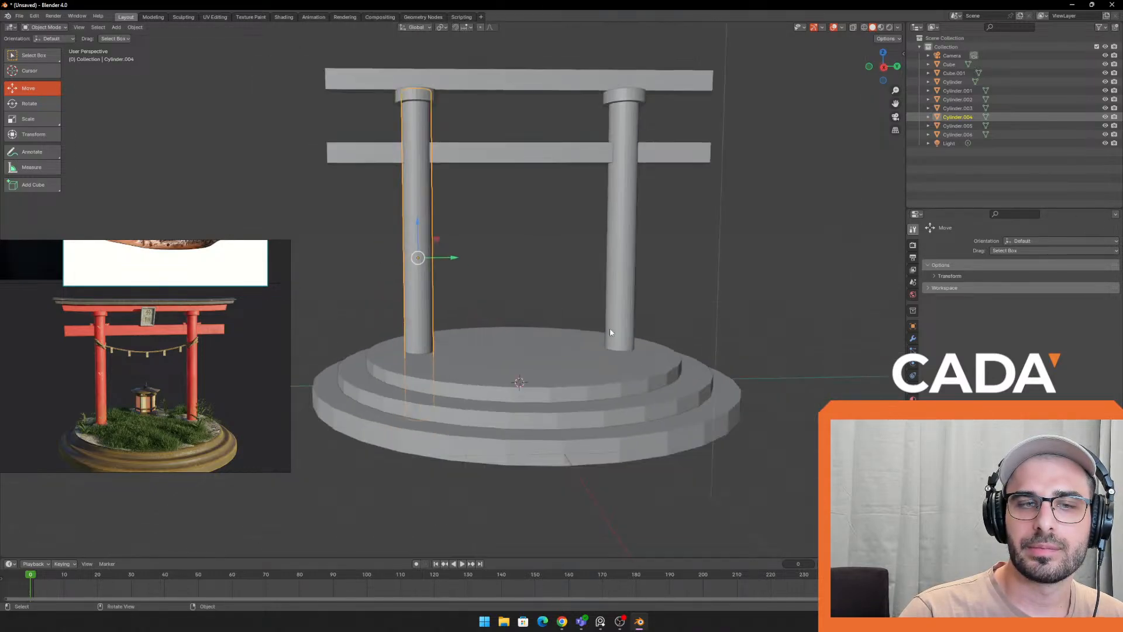
shift+middle_drag(616, 358, 609, 328)
scroll(606, 319, up, 1)
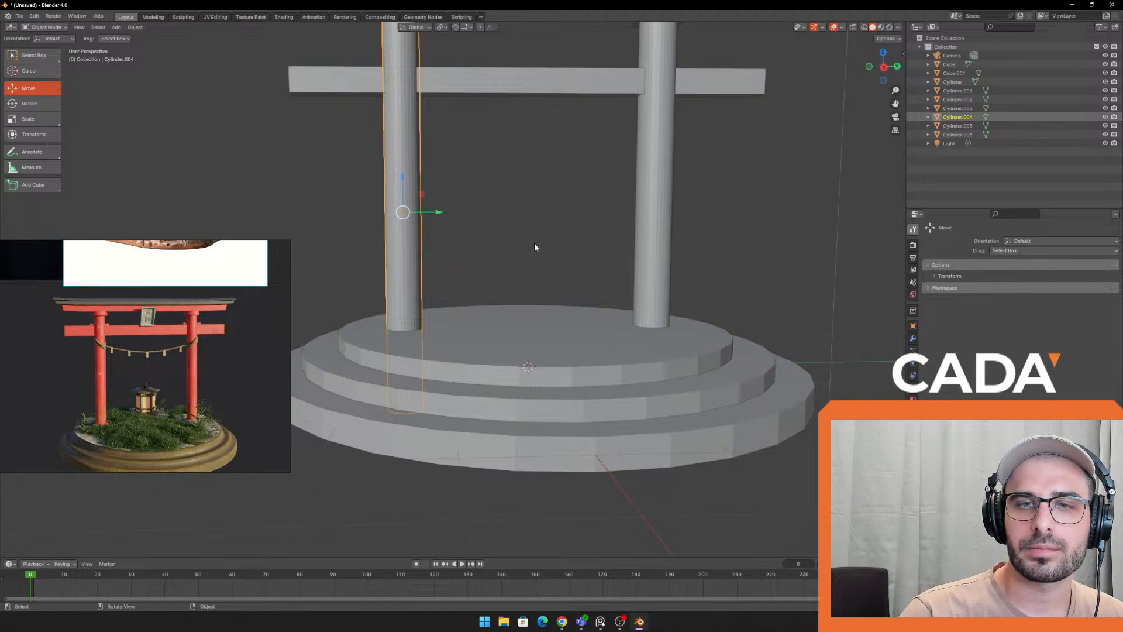
middle_drag(536, 248, 519, 246)
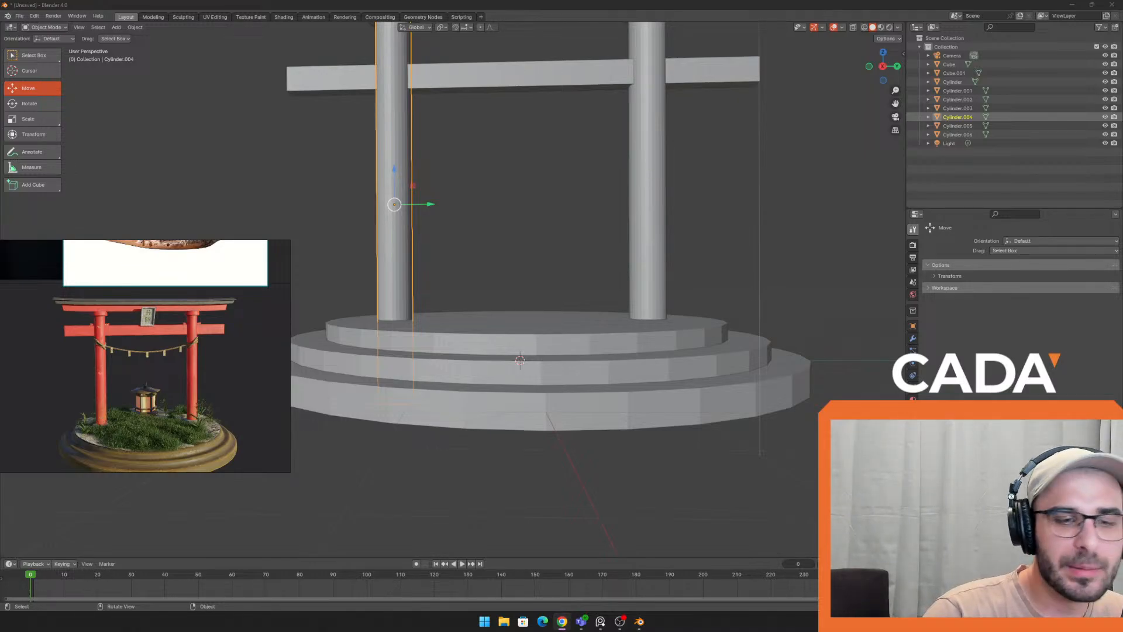
Browse the images on the reference board and compare the torii gate reference with the model
scroll(195, 333, down, 4)
middle_drag(193, 324, 229, 367)
scroll(188, 345, up, 3)
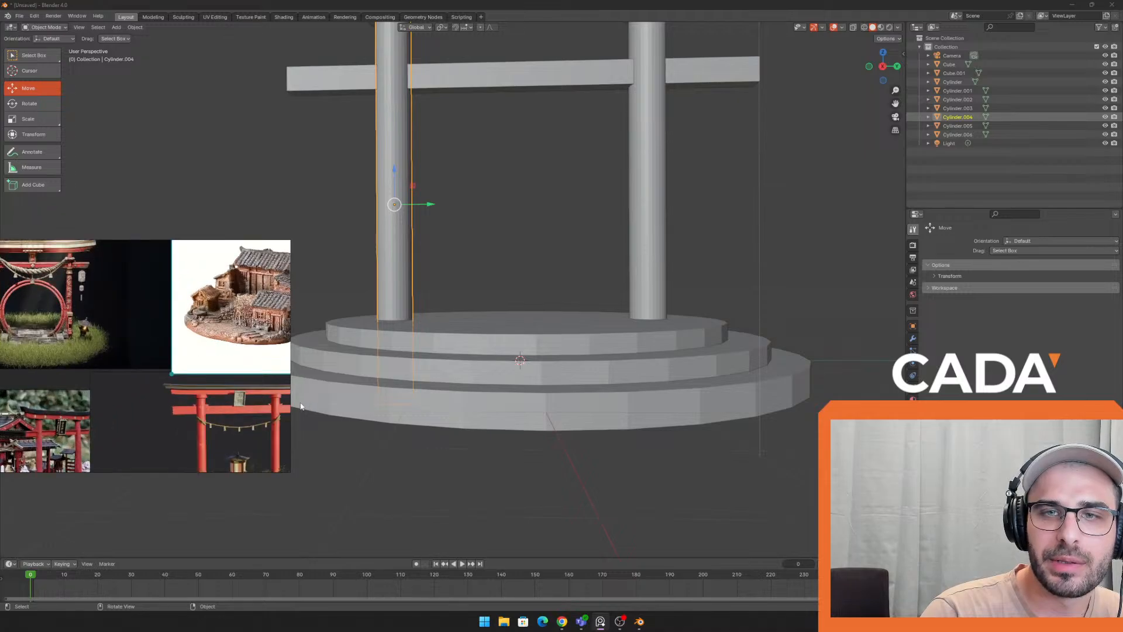
middle_drag(316, 386, 230, 412)
middle_drag(515, 342, 612, 340)
scroll(246, 336, down, 2)
middle_drag(174, 358, 141, 322)
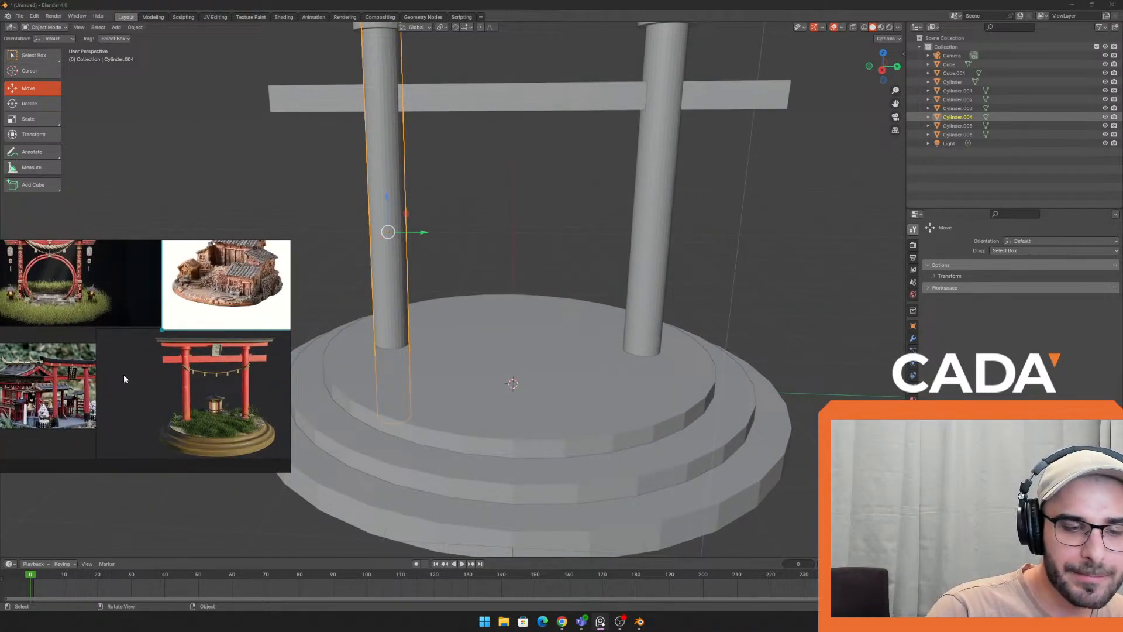
middle_drag(130, 367, 106, 368)
scroll(191, 360, down, 2)
scroll(158, 393, up, 3)
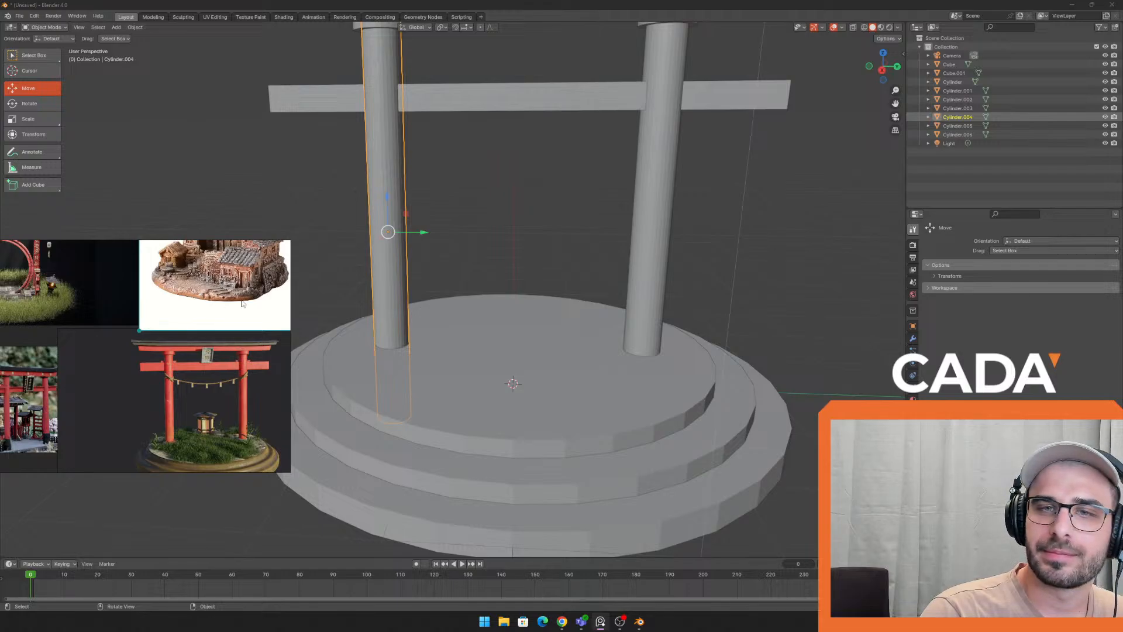
Frame the torii gate with the lantern in the reference board and reposition the board's window beside the model
scroll(241, 303, down, 1)
middle_drag(225, 329, 111, 308)
scroll(117, 310, up, 1)
middle_drag(183, 335, 227, 335)
scroll(238, 316, up, 3)
scroll(235, 326, down, 2)
right_drag(64, 255, 101, 241)
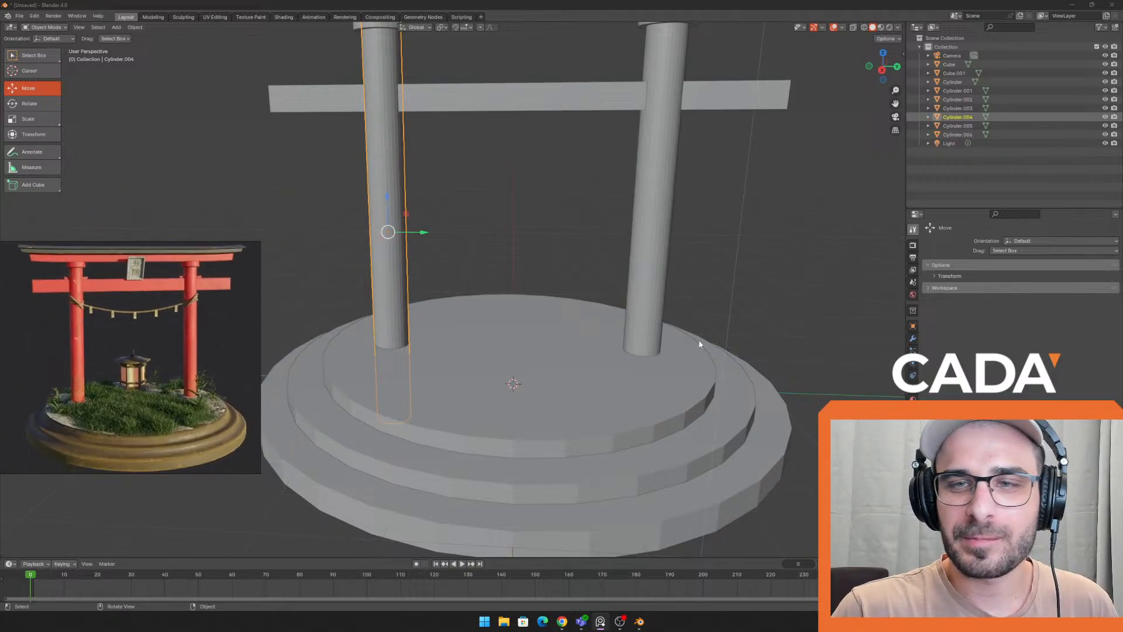
Deselect the left pillar and shift the reference image window slightly beside the model
click(578, 241)
middle_drag(554, 252, 550, 242)
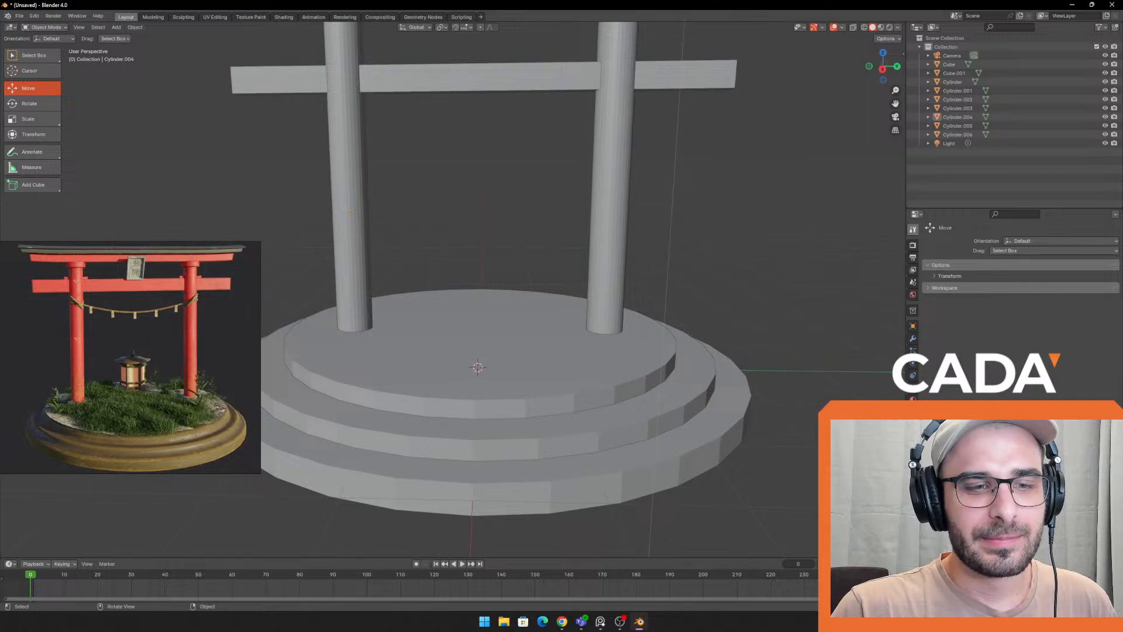
key(alt+Tab)
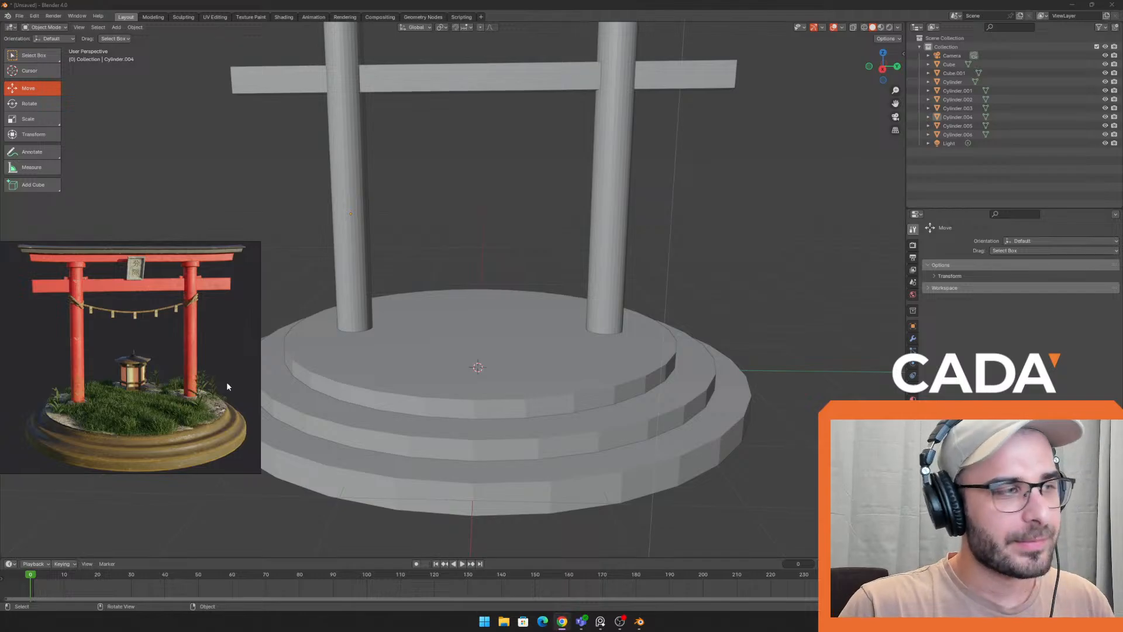
middle_drag(363, 355, 406, 200)
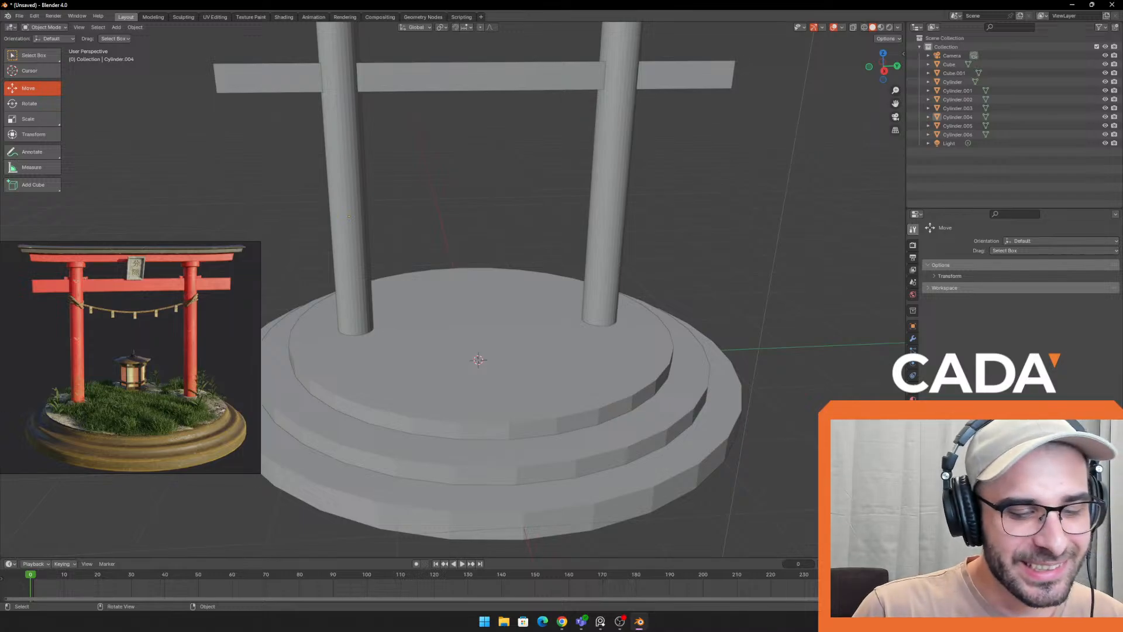
mouse_move(0, 344)
right_down()
mouse_move(40, 326)
mouse_move(15, 348)
right_up()
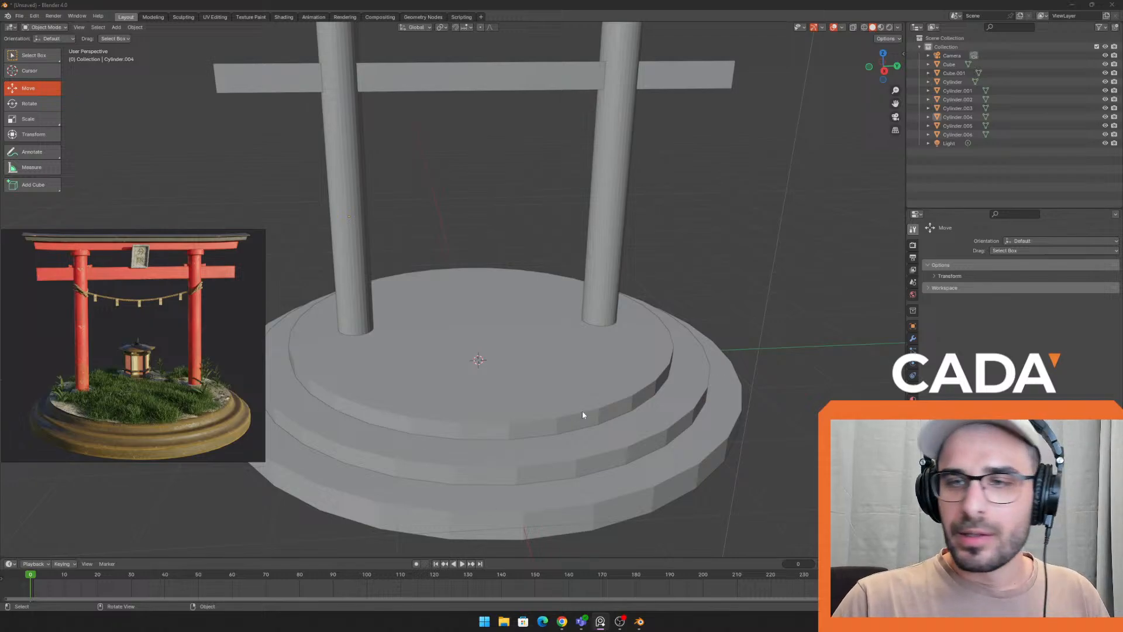
right_click(581, 288)
drag(552, 247, 491, 289)
scroll(494, 289, down, 2)
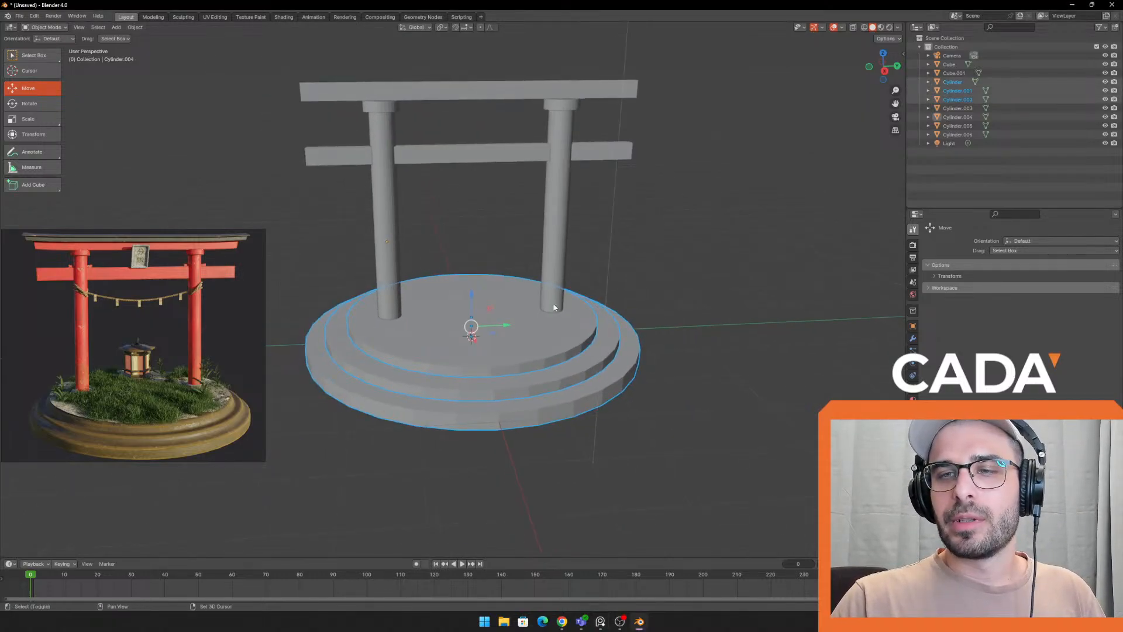
middle_drag(541, 291, 640, 278)
click(554, 289)
click(640, 278)
scroll(504, 270, up, 2)
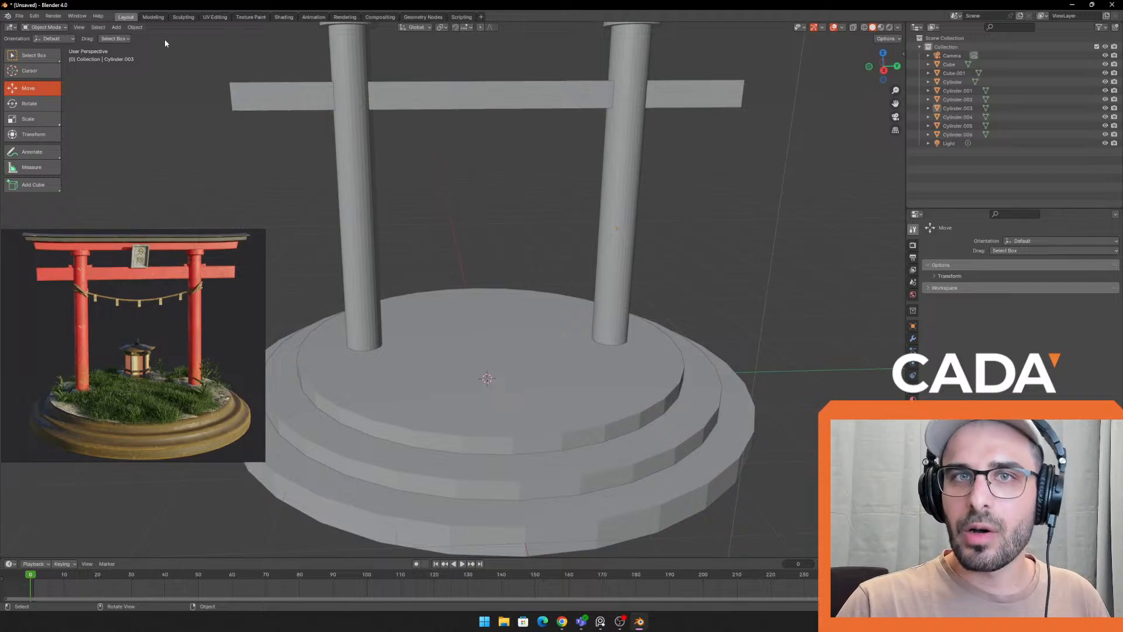
click(117, 28)
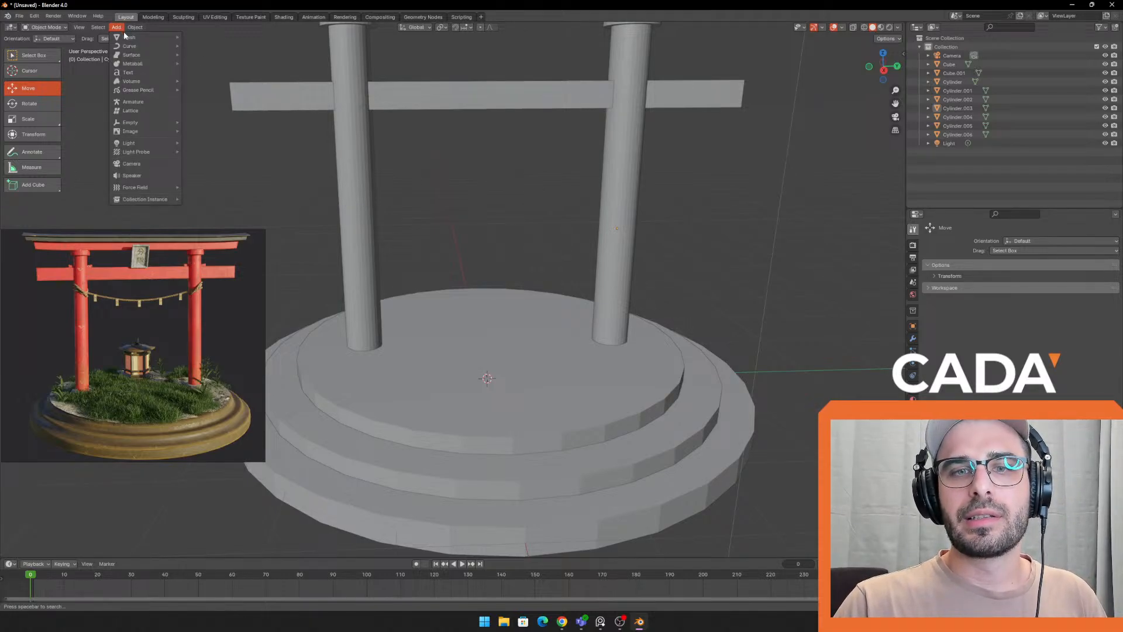
mouse_move(128, 37)
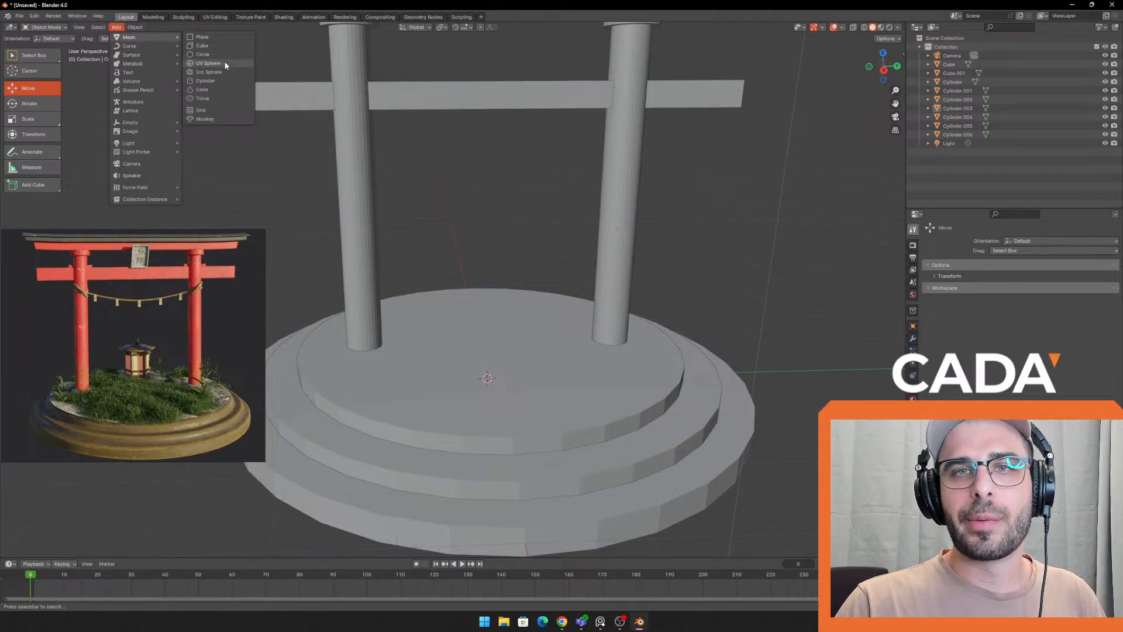
click(227, 81)
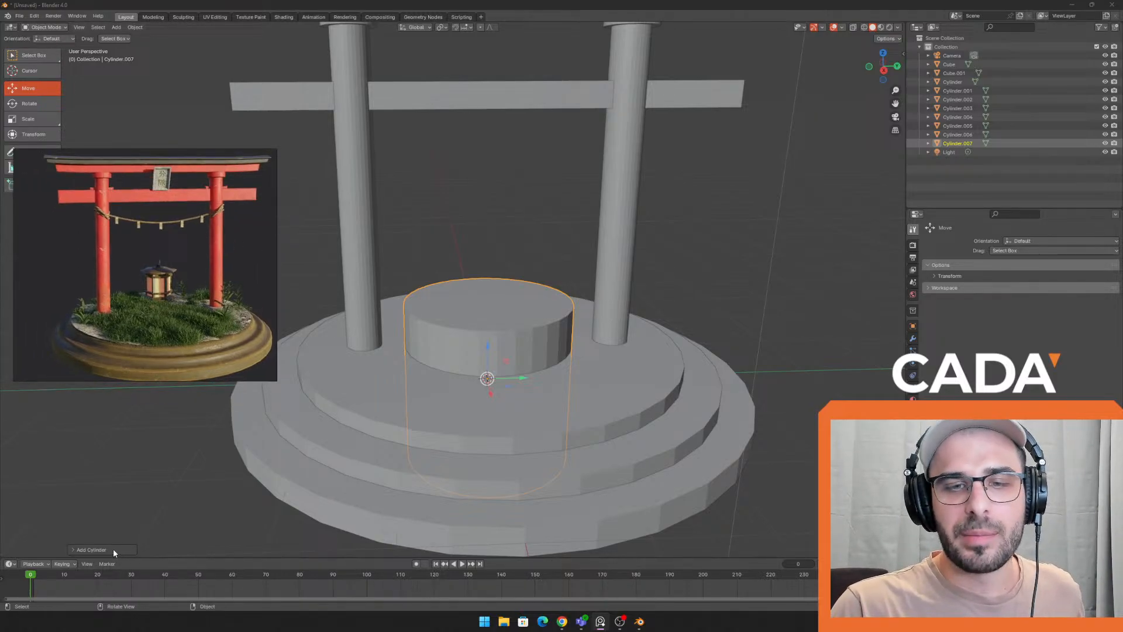
click(97, 550)
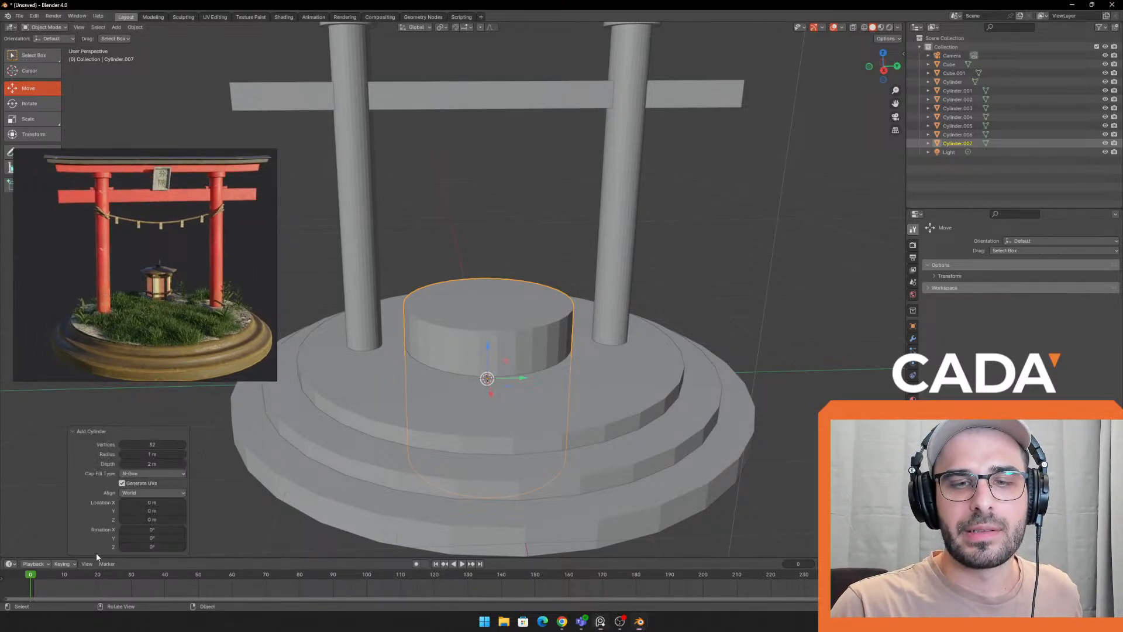
click(153, 454)
text(1.45)
key(Return)
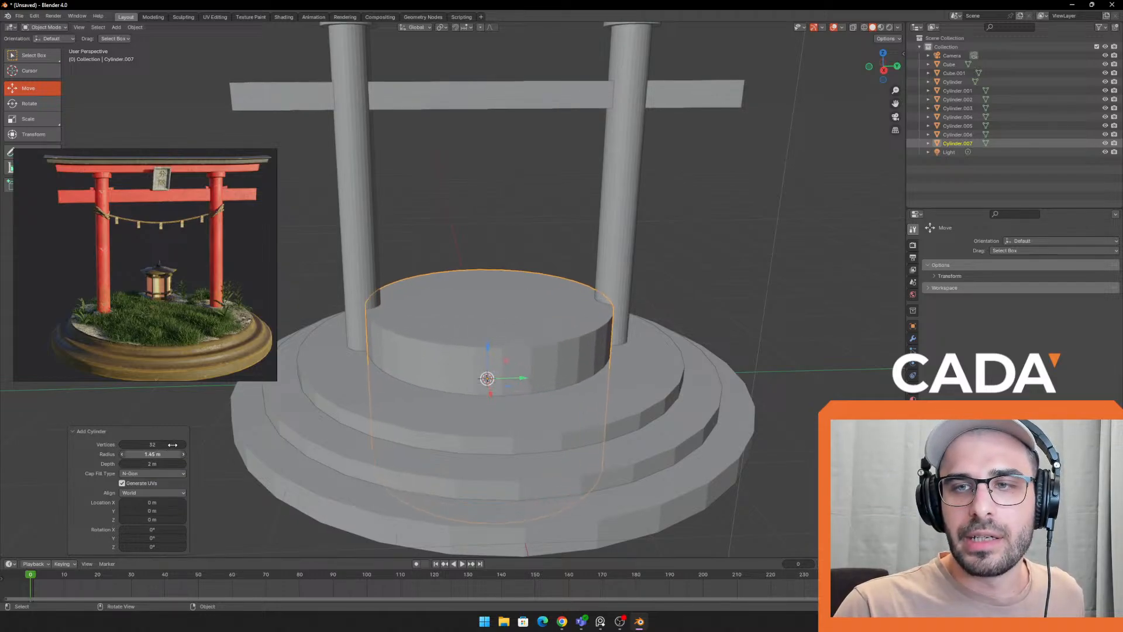
key(ctrl+z)
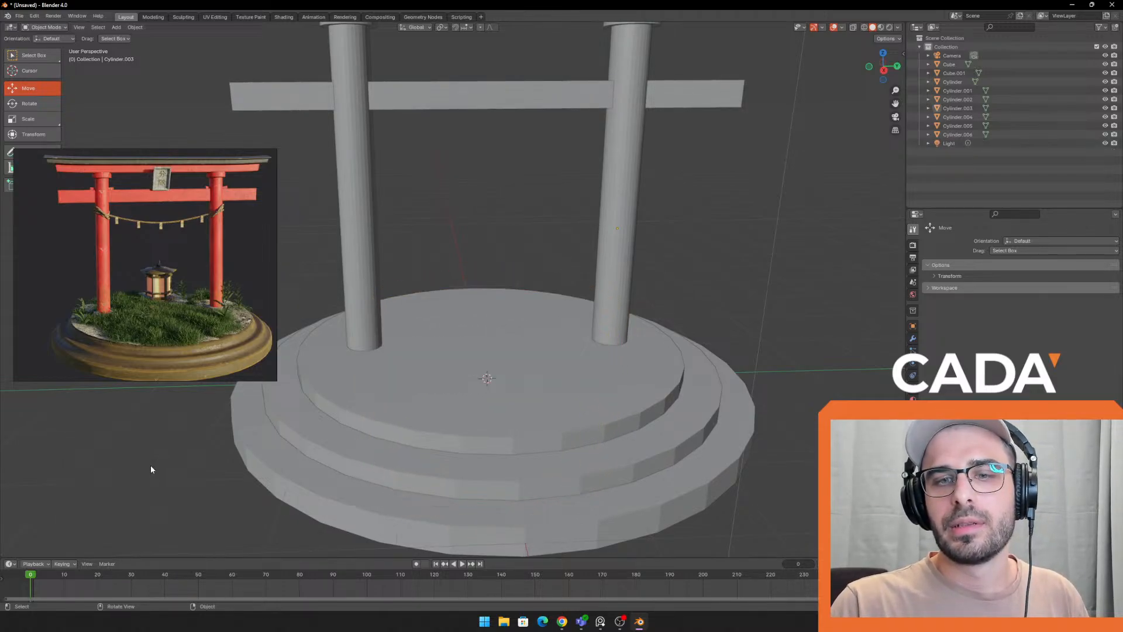
Add a cylinder at the centre of the base for the lantern, with a radius of 1.29 m and a depth of 1.87 m
click(116, 26)
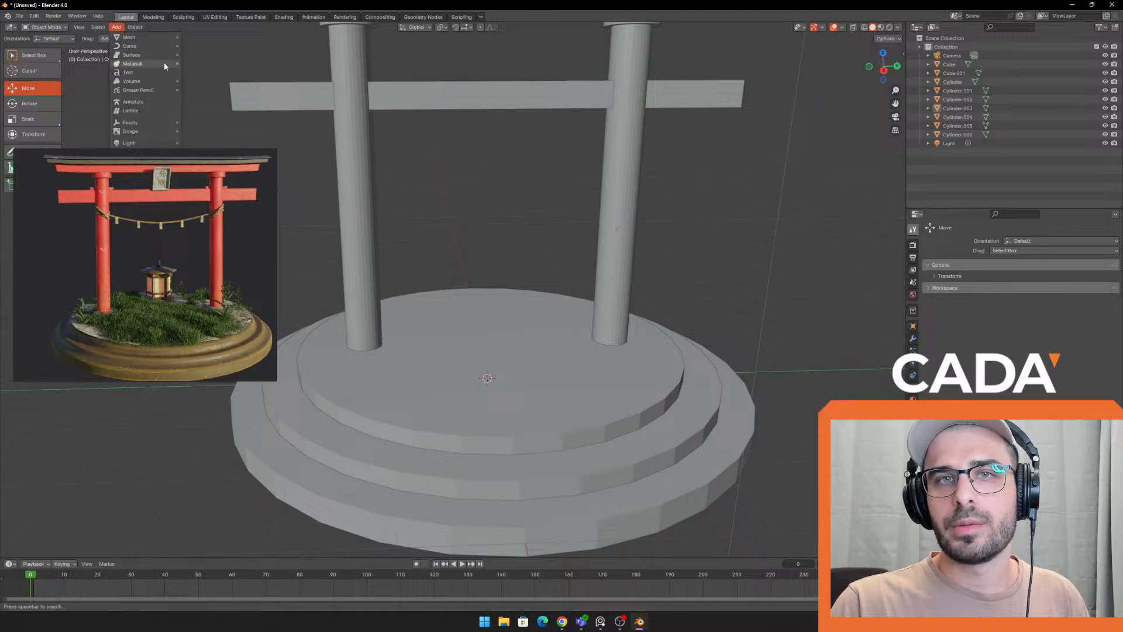
mouse_move(160, 37)
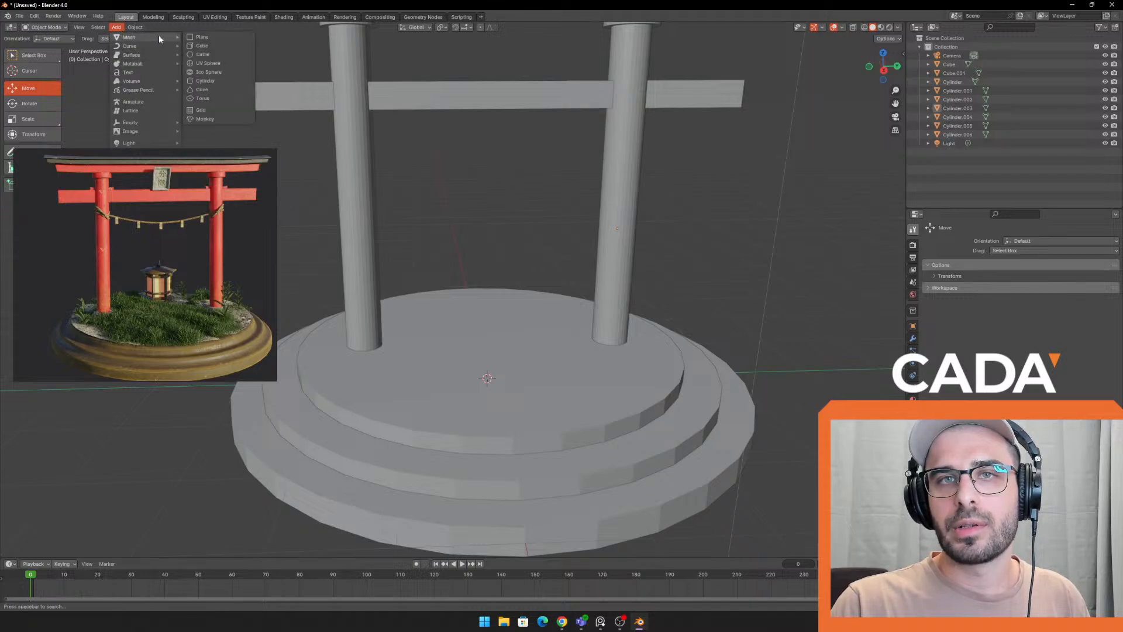
click(205, 81)
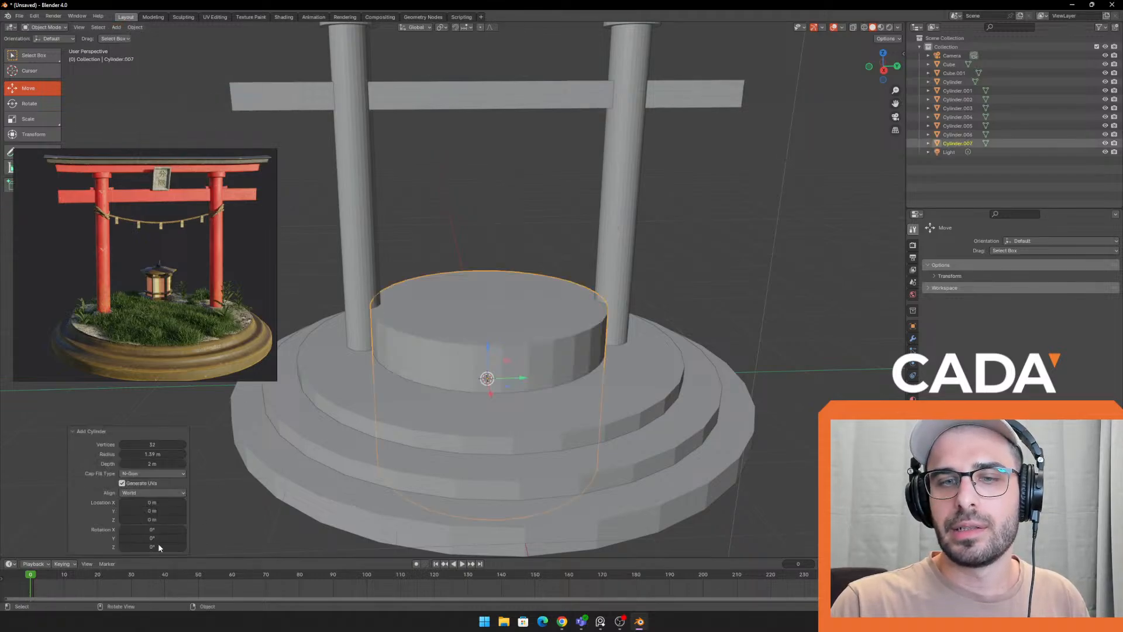
click(144, 453)
click(143, 459)
drag(146, 454, 151, 468)
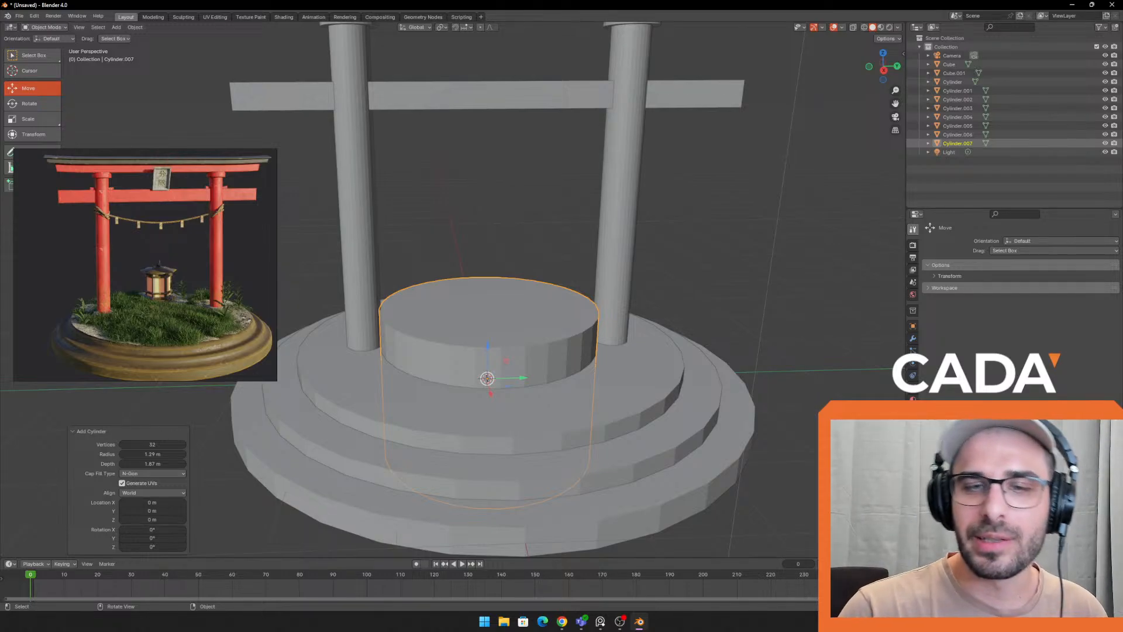
Reduce the new cylinder's radius to 1.03 m and its vertices to 6 to give it a hexagonal shape
mouse_move(166, 454)
mouse_down()
mouse_move(141, 454)
mouse_move(166, 454)
mouse_move(152, 446)
mouse_up()
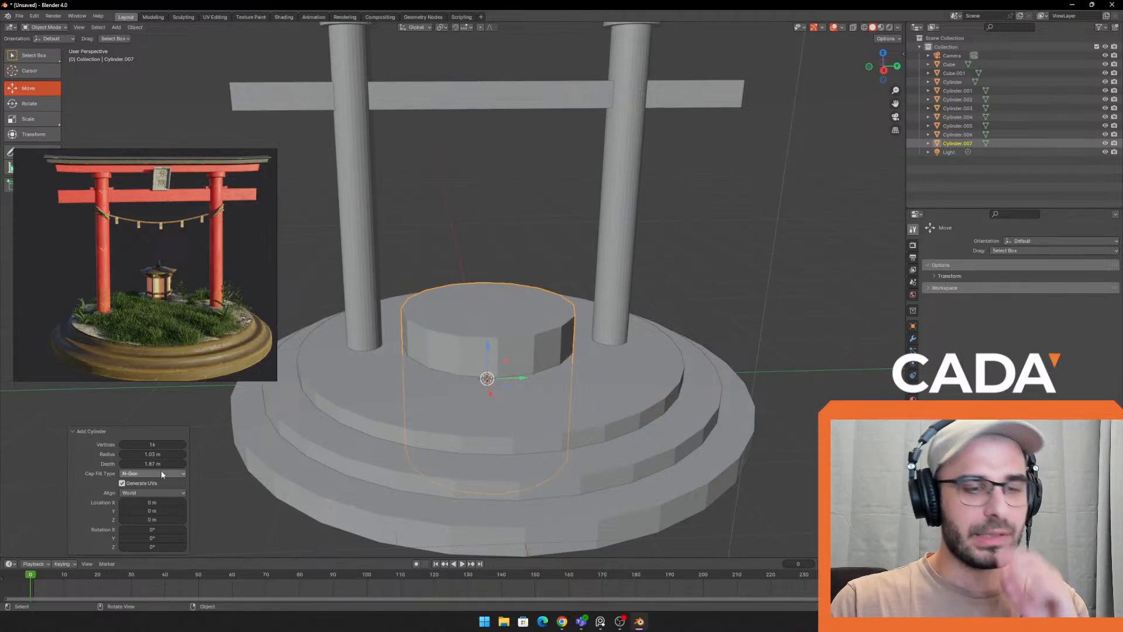
mouse_move(158, 444)
mouse_down()
mouse_move(141, 444)
mouse_move(171, 442)
mouse_move(159, 443)
mouse_up()
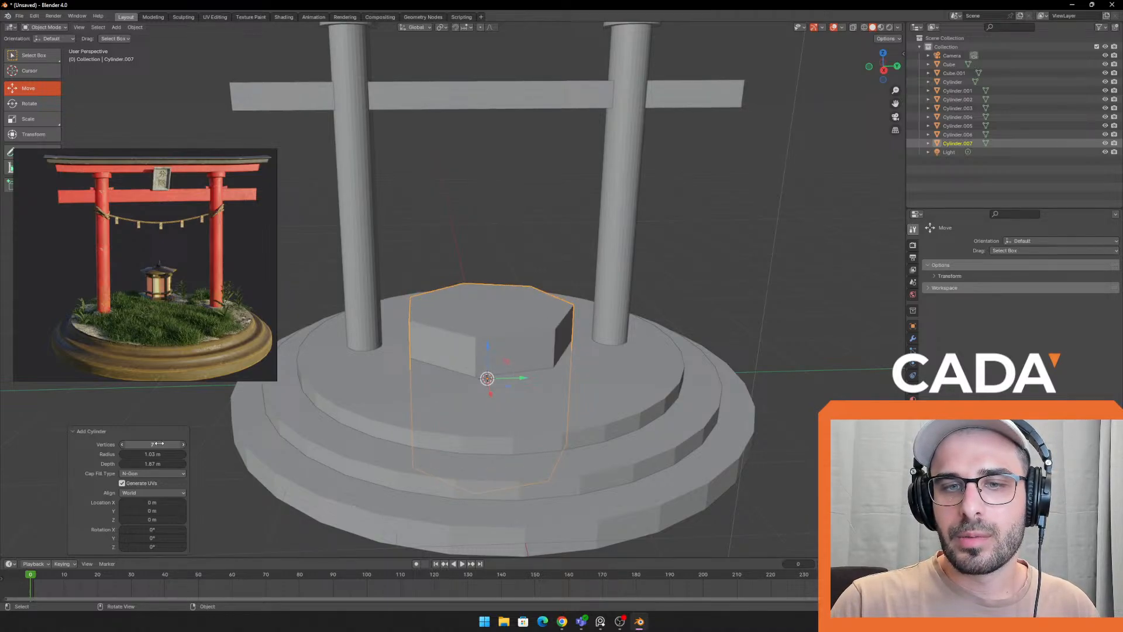
drag(158, 445, 159, 447)
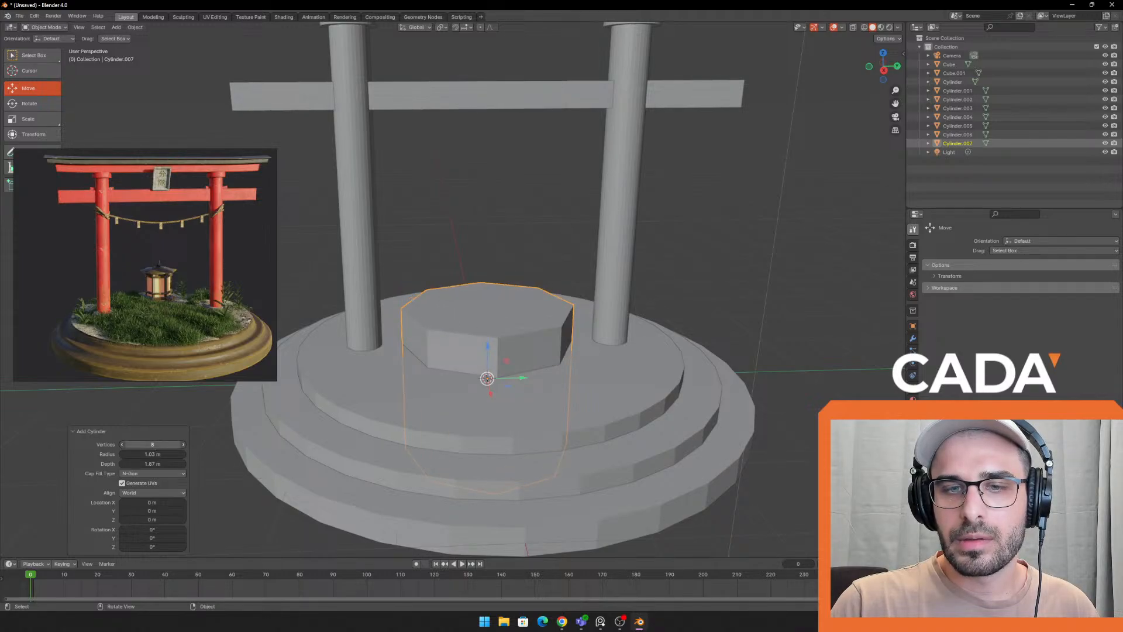
click(158, 448)
text(6)
key(Return)
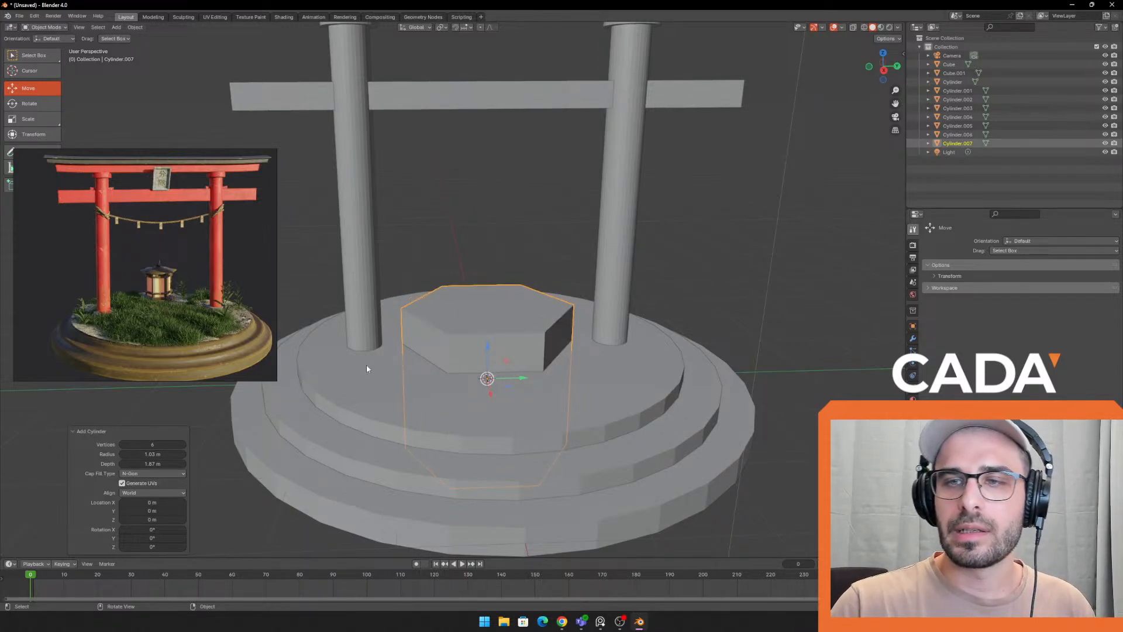
click(152, 444)
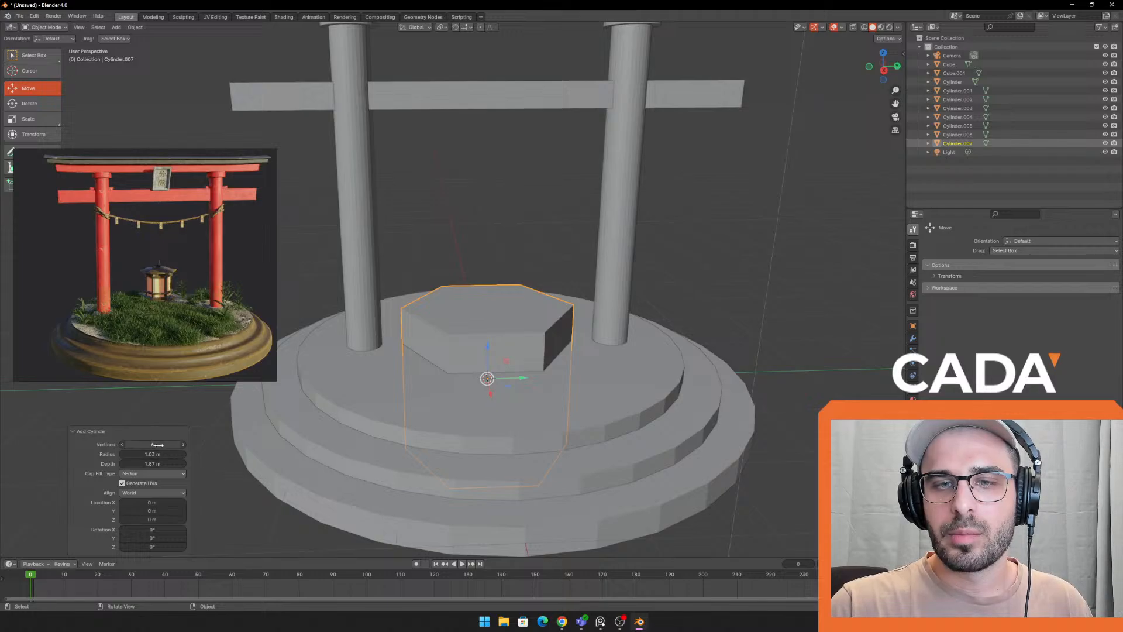
Set the new cylinder's vertices to 8 and raise it about 1.07 m along Z
text(8)
key(Return)
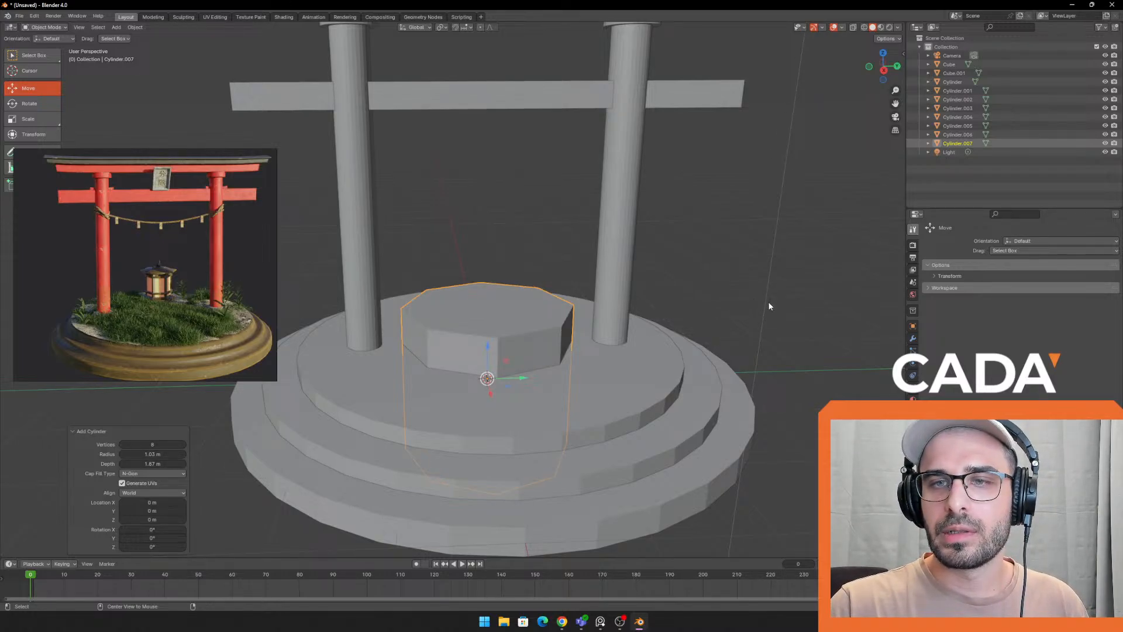
scroll(509, 368, up, 2)
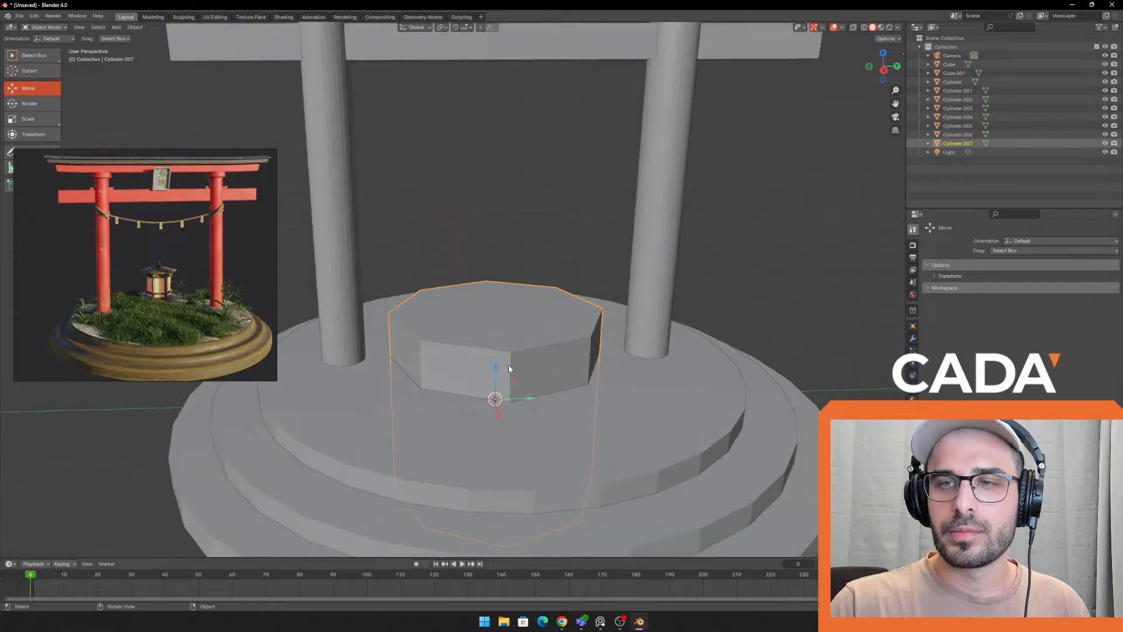
key(g)
key(z)
click(495, 275)
key(r)
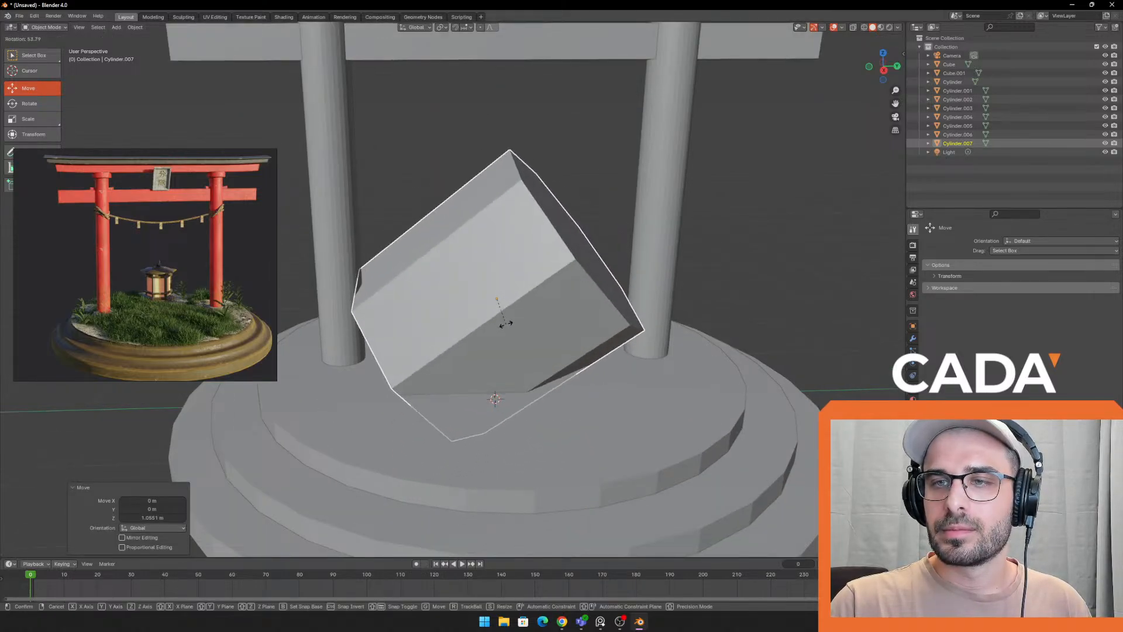
click(563, 341)
key(ctrl+z)
Scale the octagonal cylinder uniformly to about 0.73, and its height along Z to about 0.745
key(s)
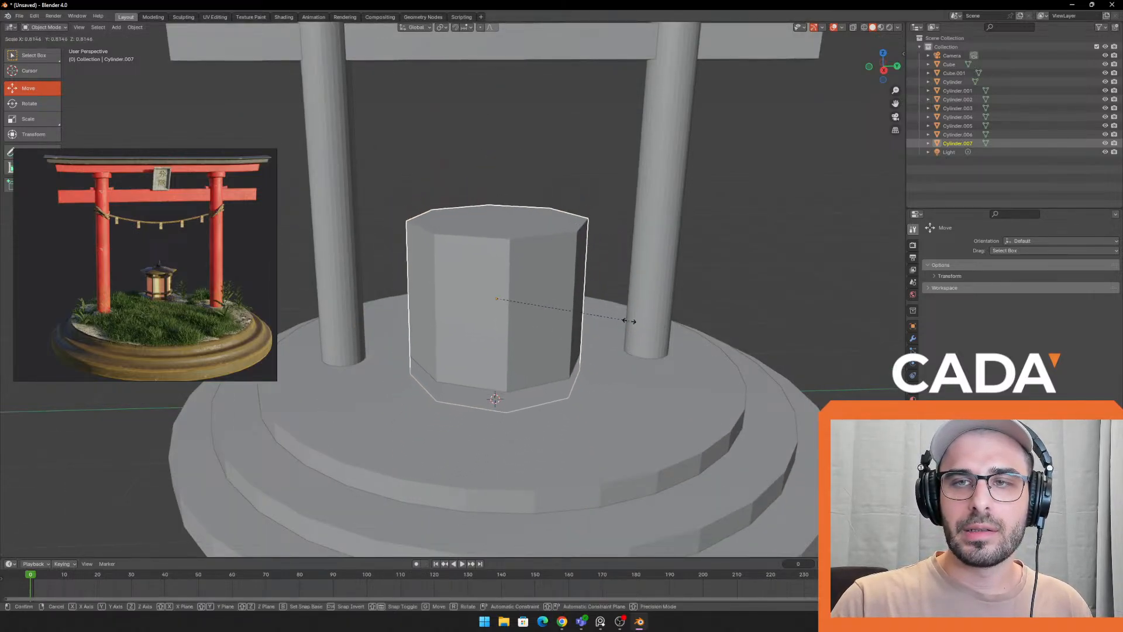
click(615, 323)
key(s)
key(z)
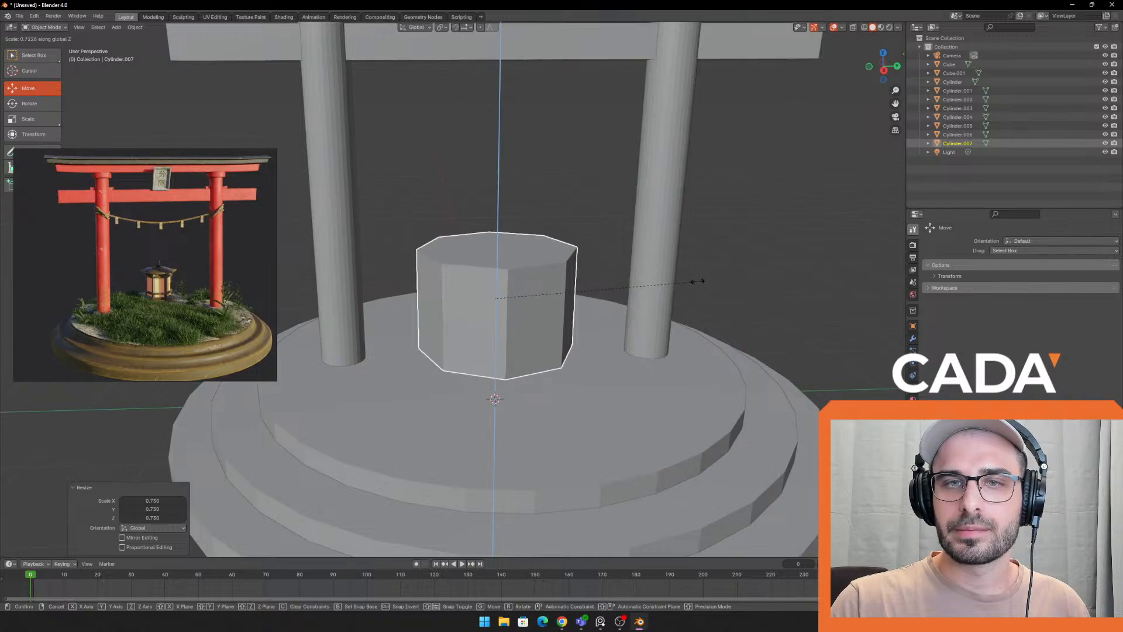
click(704, 279)
key(w)
key(z)
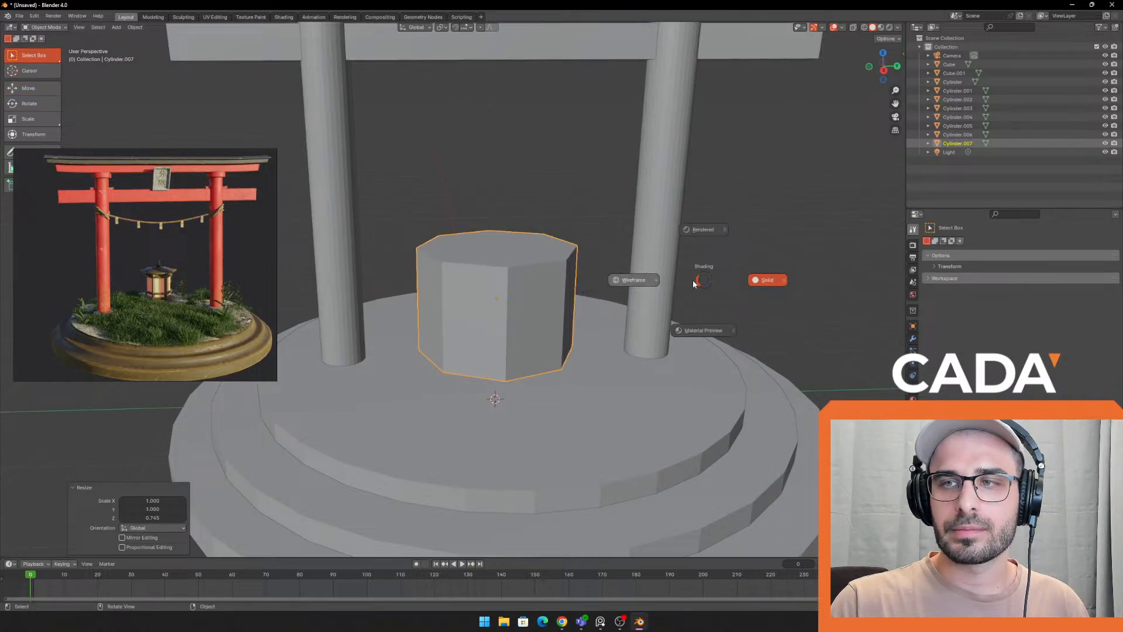
click(693, 279)
click(696, 283)
right_click(702, 279)
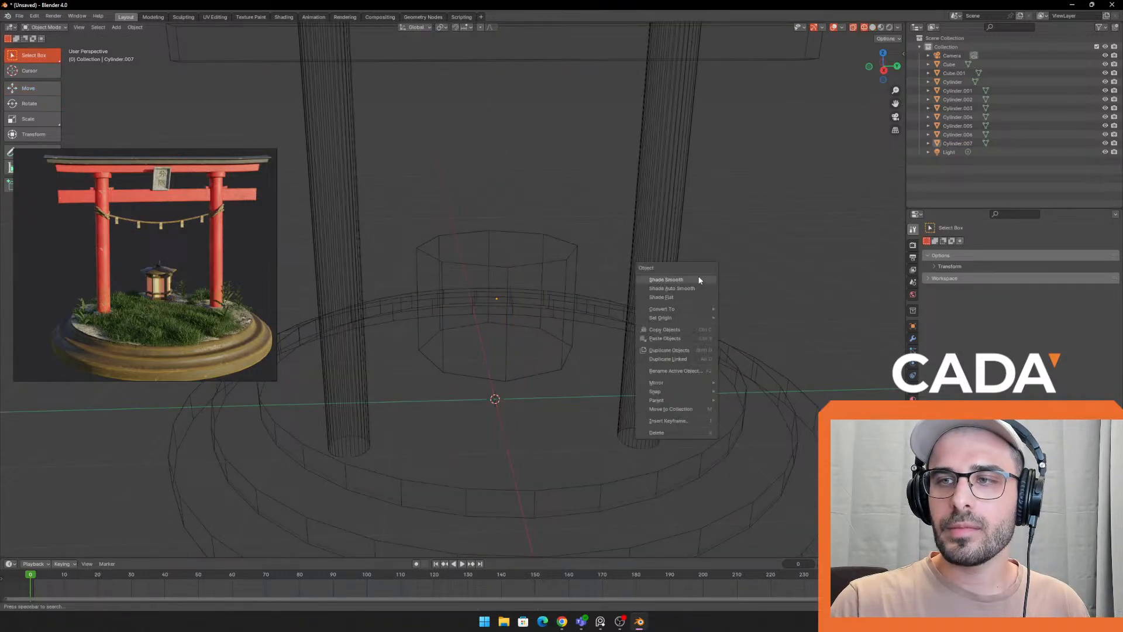
click(693, 279)
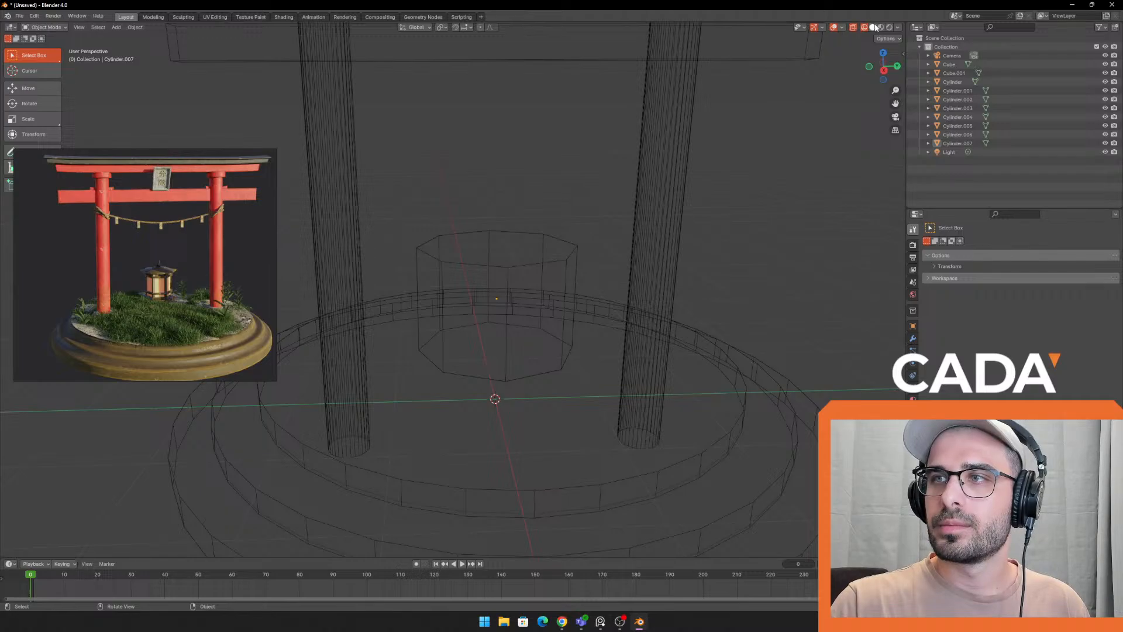
click(872, 27)
Lower the octagonal cylinder along Z onto the base and scale it by about 0.524 in X and Y only
click(556, 274)
middle_drag(623, 296, 576, 282)
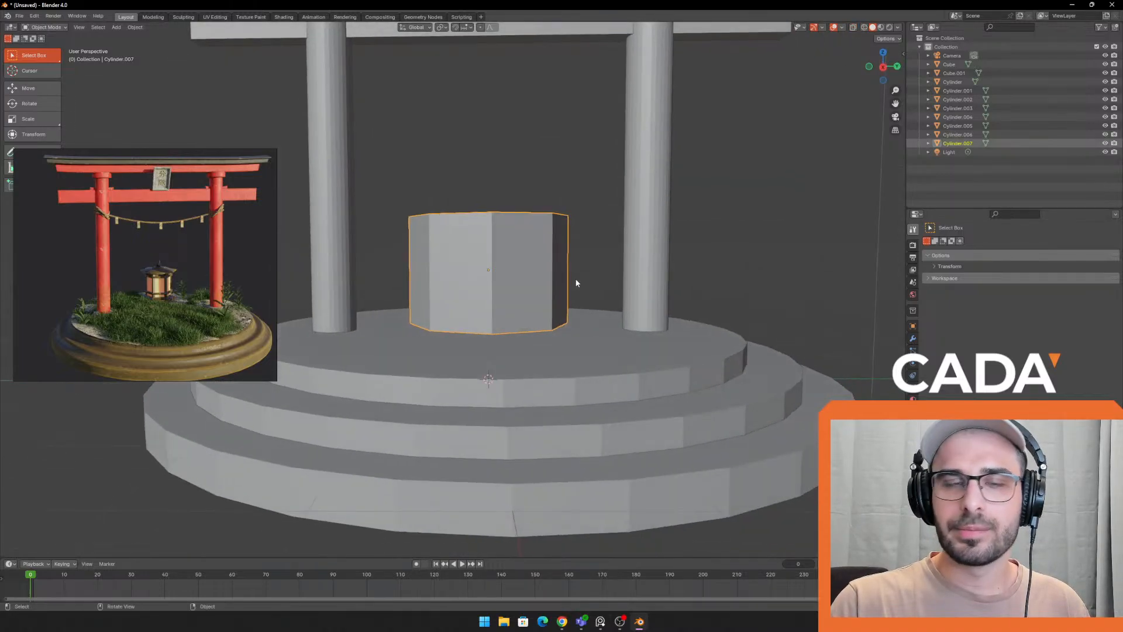
key(g)
key(z)
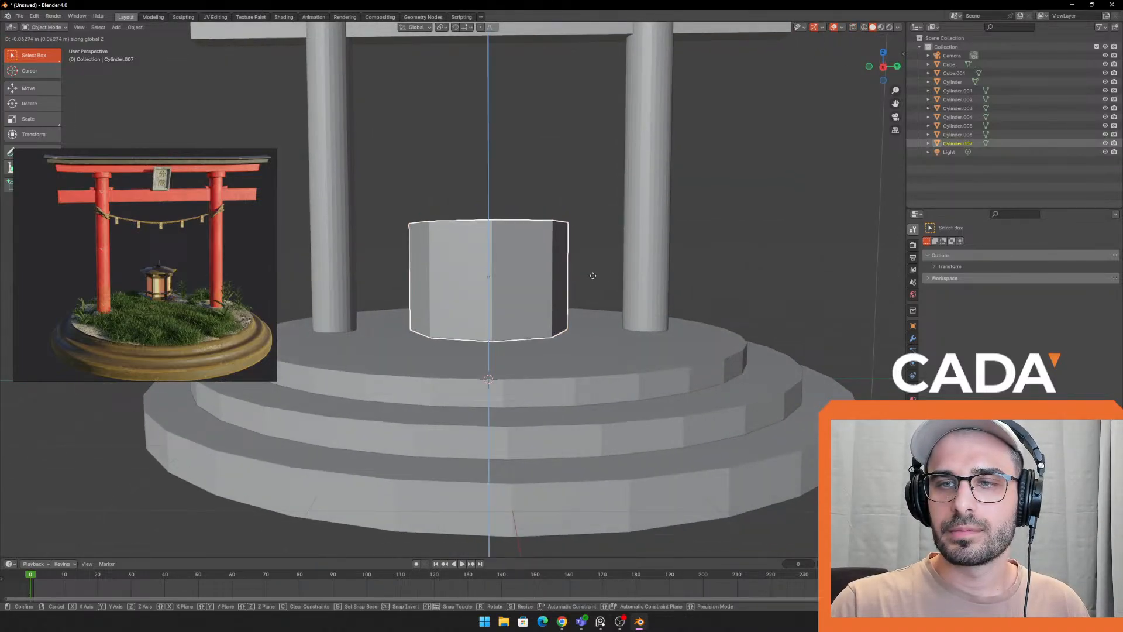
click(595, 276)
key(s)
key(shift+z)
click(581, 289)
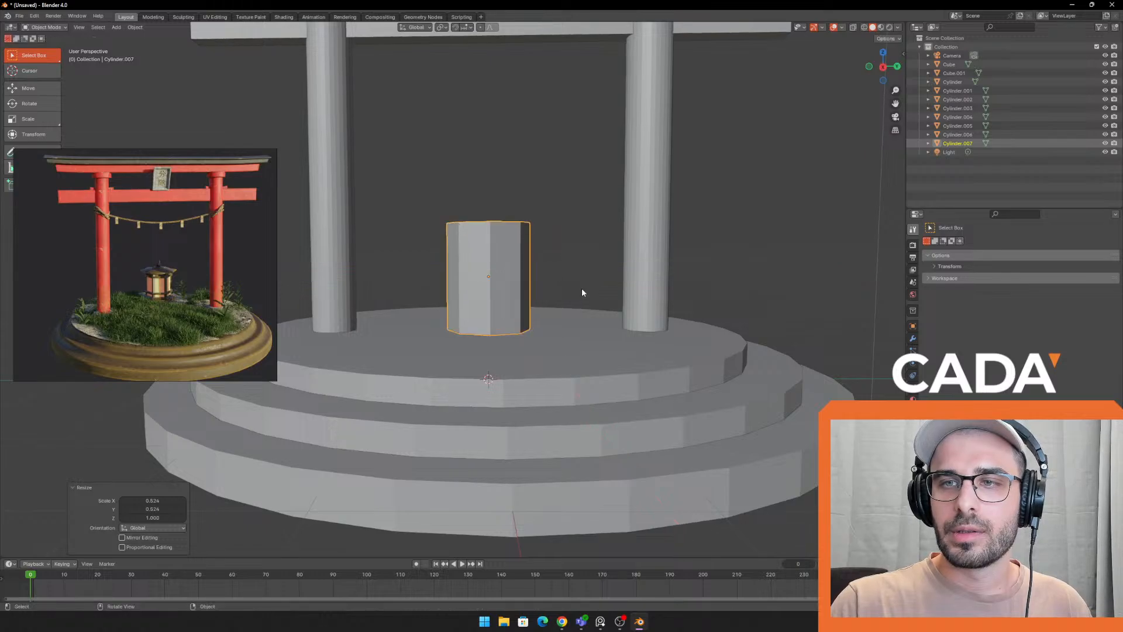
Reposition the reference image window so that it no longer covers the viewport tools
middle_drag(582, 289, 662, 334)
scroll(662, 334, down, 1)
middle_drag(740, 360, 719, 335)
right_drag(273, 239, 254, 340)
scroll(549, 245, up, 2)
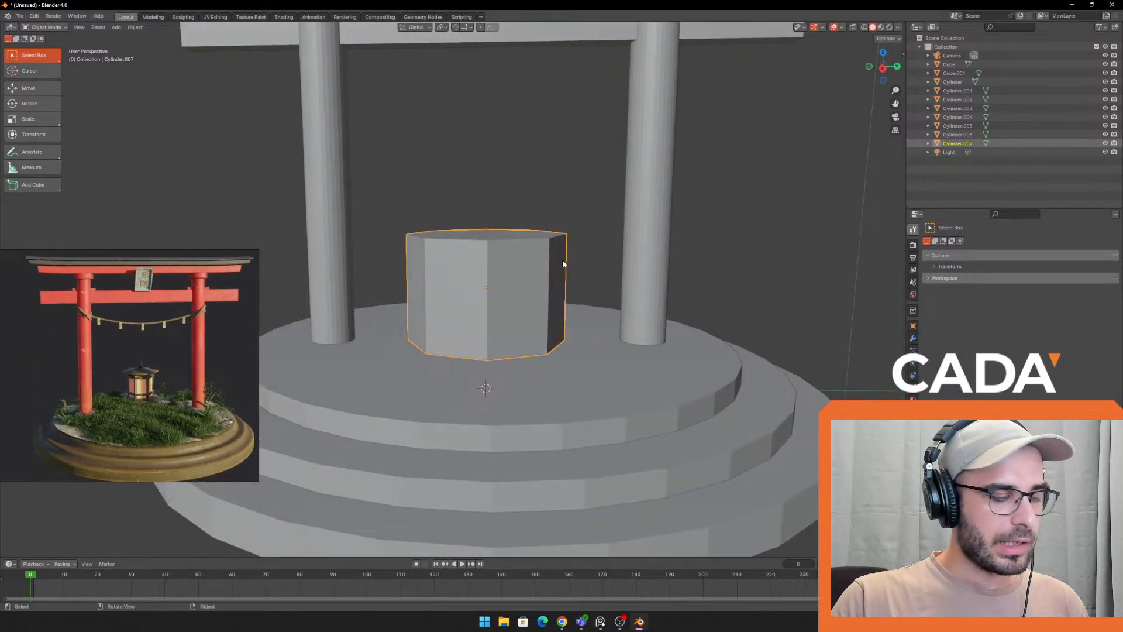
Try to narrow the octagonal cylinder in X and Y while keeping its height
key(s)
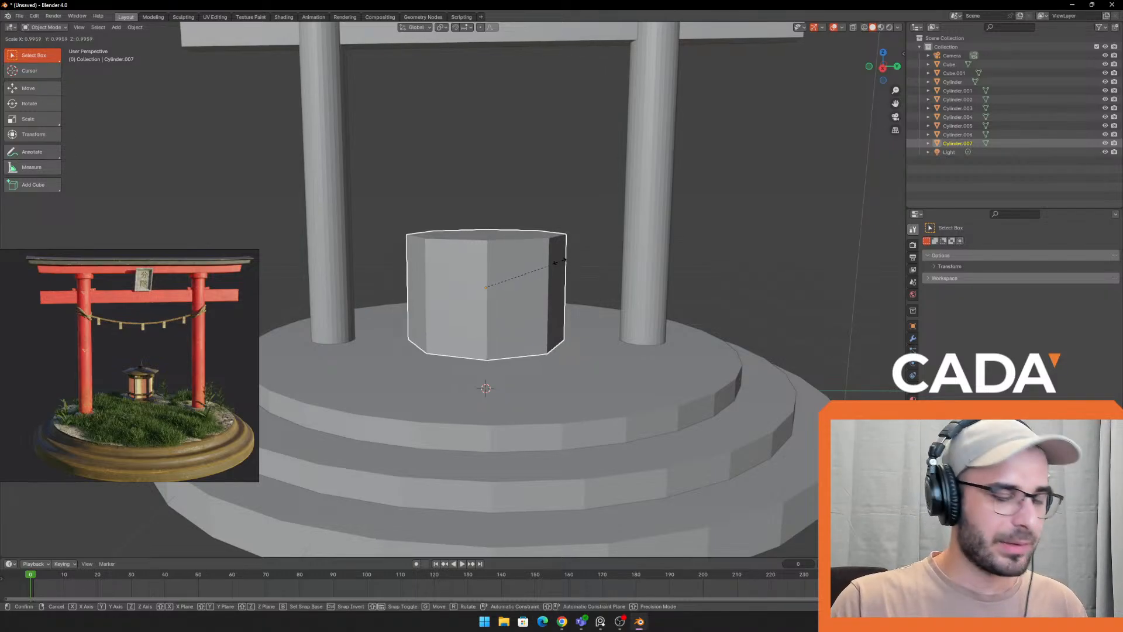
key(shift+z)
click(519, 256)
middle_drag(519, 256, 613, 309)
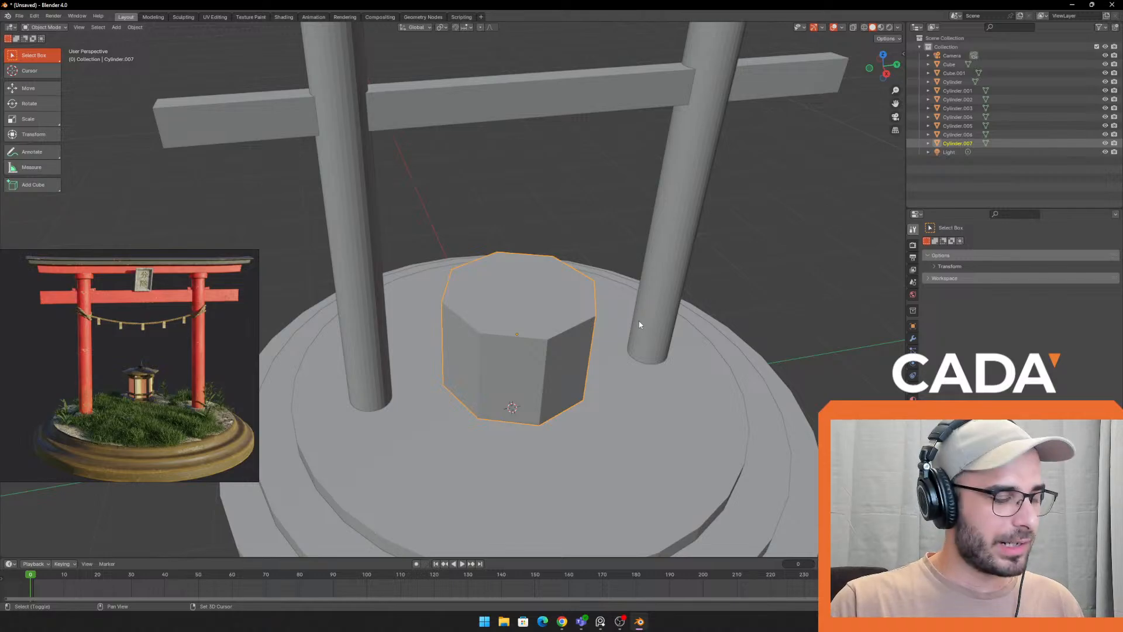
key(shift+z)
key(shift+z)
middle_drag(816, 100, 773, 171)
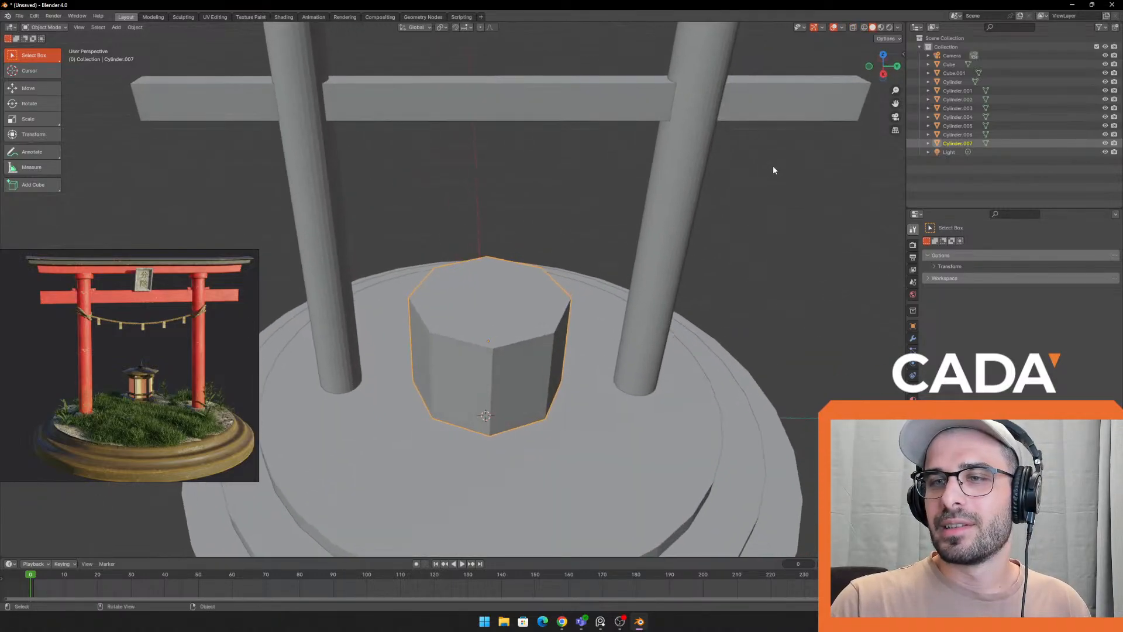
Scale the octagonal cylinder by about 0.691 in X and Y with the Scale tool, leaving Z at 1
click(40, 135)
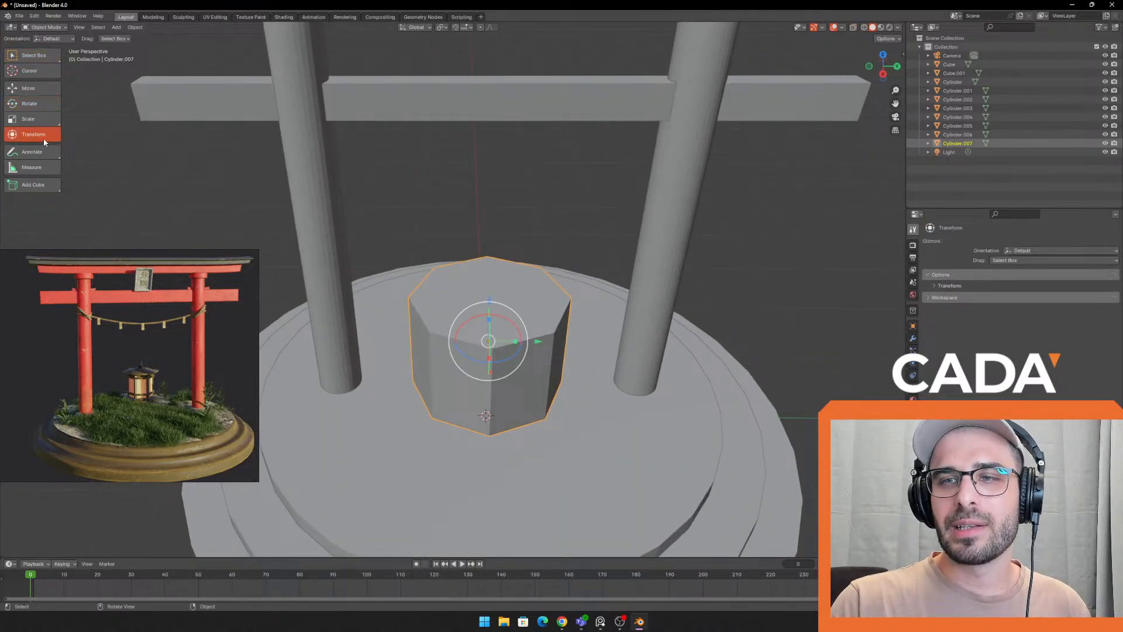
click(30, 119)
scroll(416, 394, up, 3)
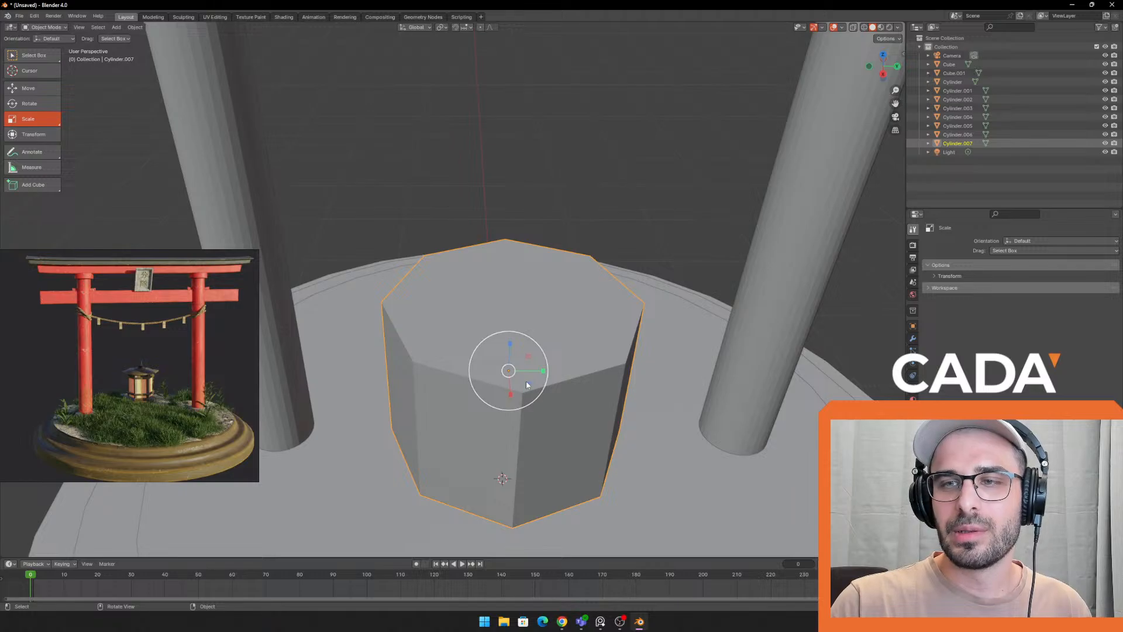
drag(528, 385, 519, 381)
middle_drag(549, 375, 543, 300)
Lower the octagonal cylinder slightly along Z, by about 0.009 m, with the Move tool
click(50, 91)
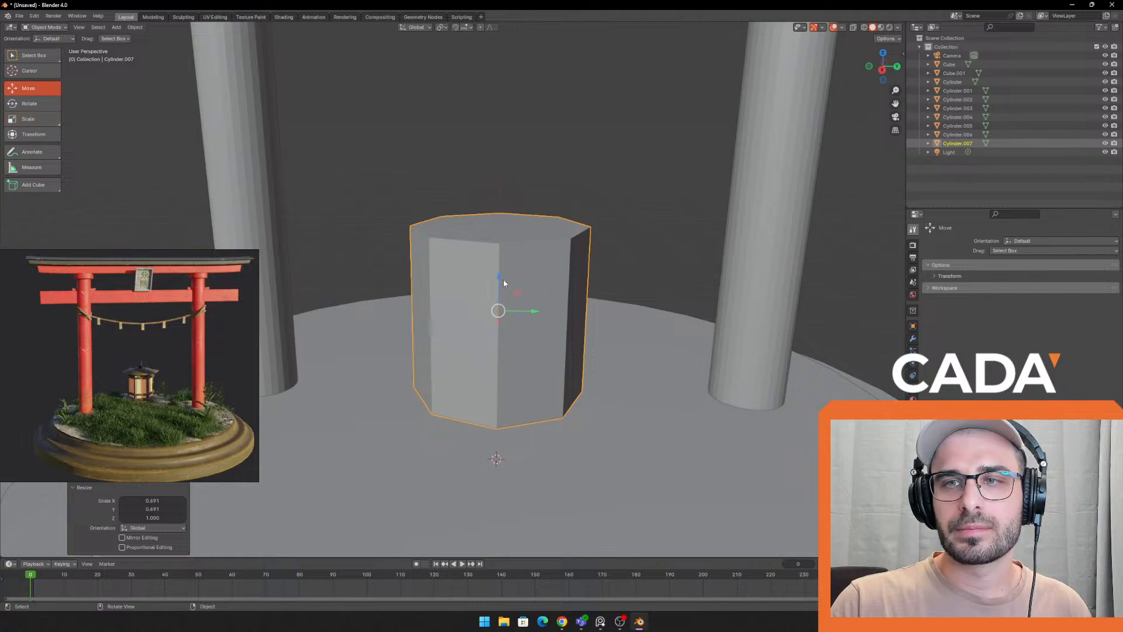
drag(503, 279, 496, 283)
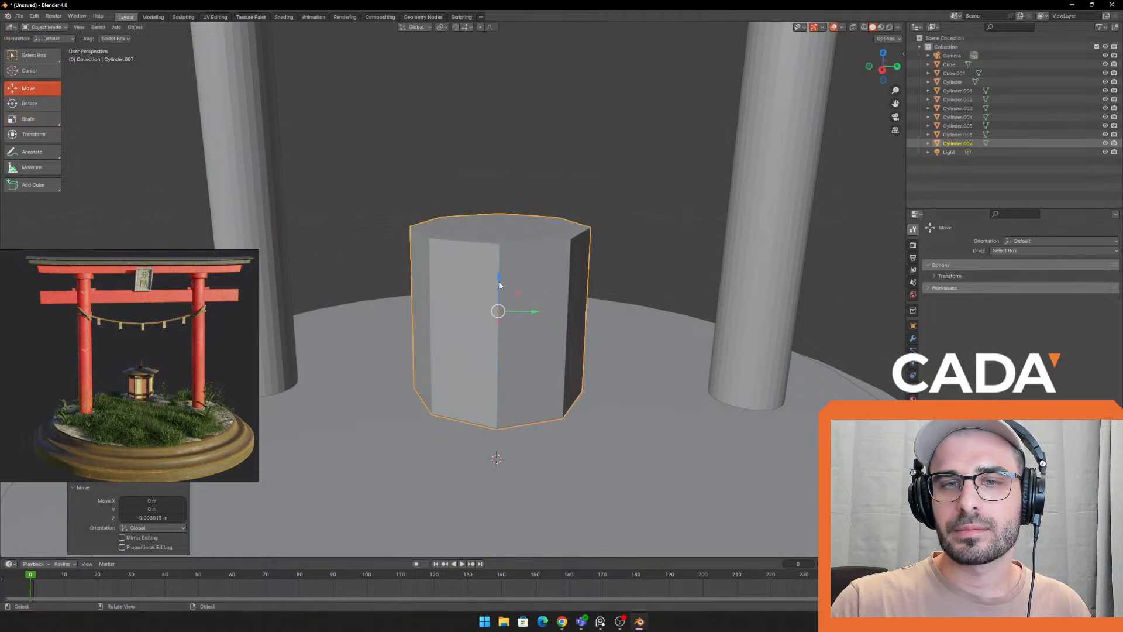
scroll(498, 283, down, 4)
middle_drag(514, 284, 623, 312)
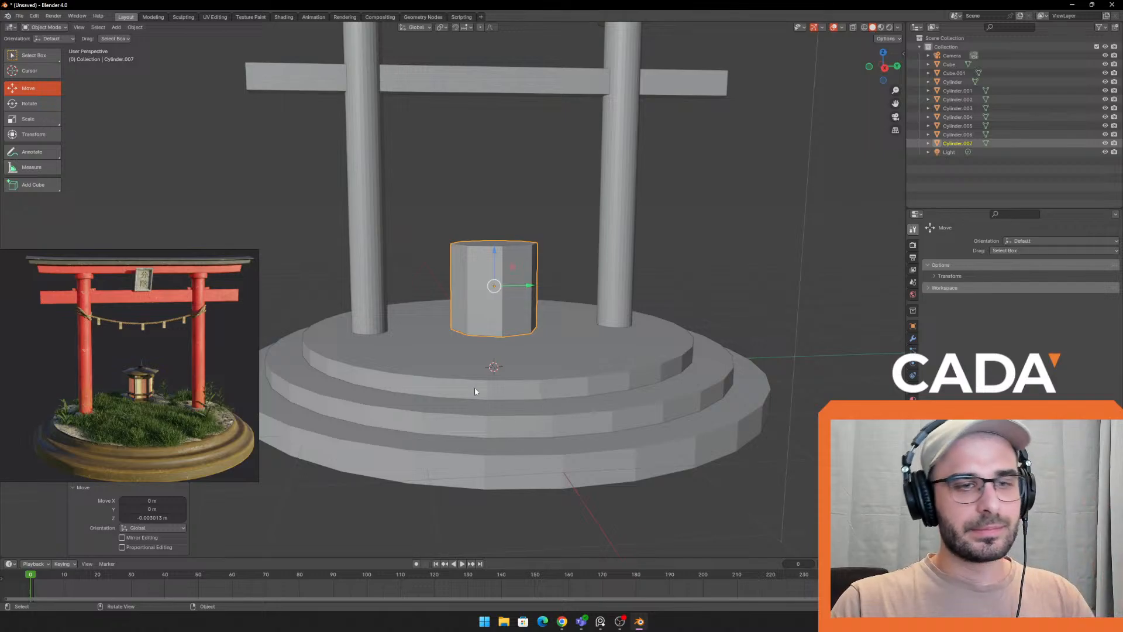
scroll(538, 228, up, 3)
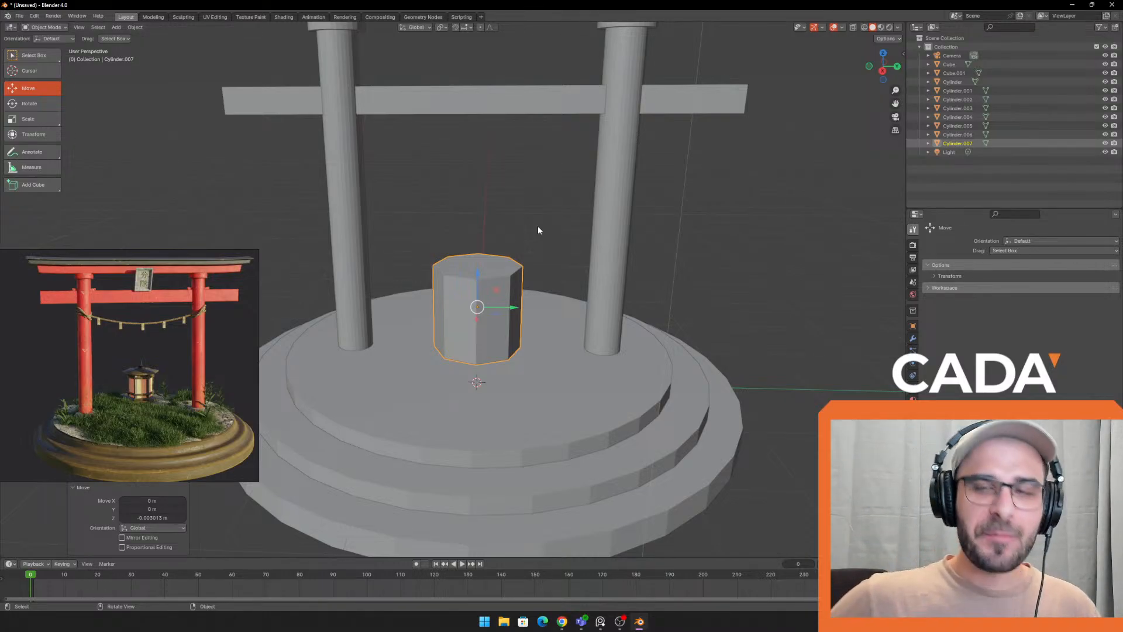
click(28, 119)
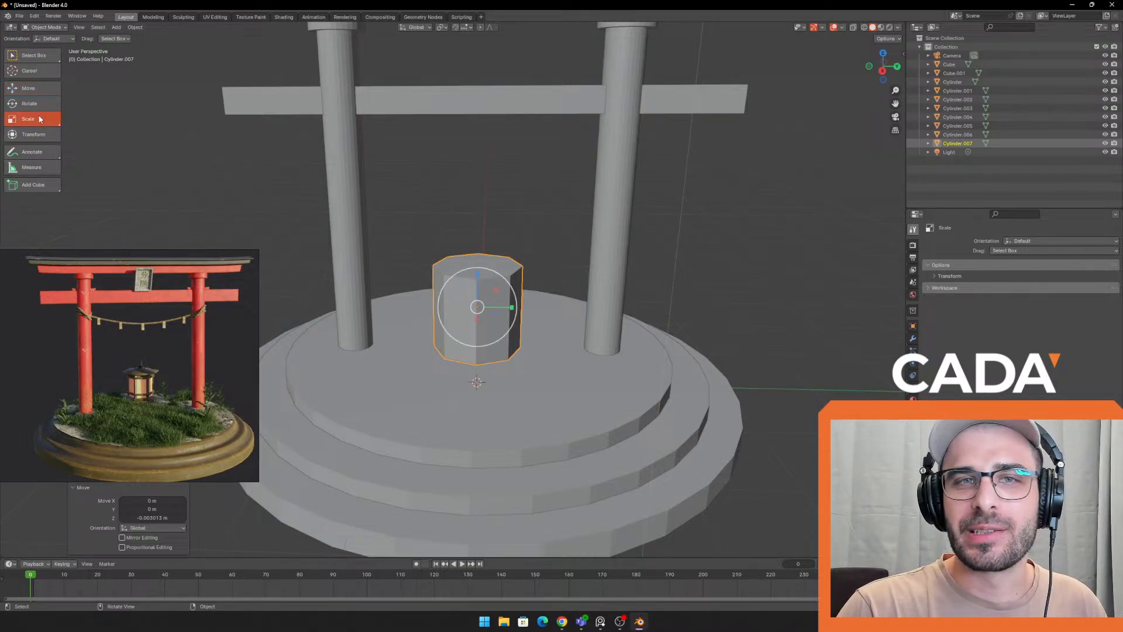
mouse_move(579, 293)
middle_down()
mouse_move(599, 251)
mouse_move(579, 275)
middle_up()
key(s)
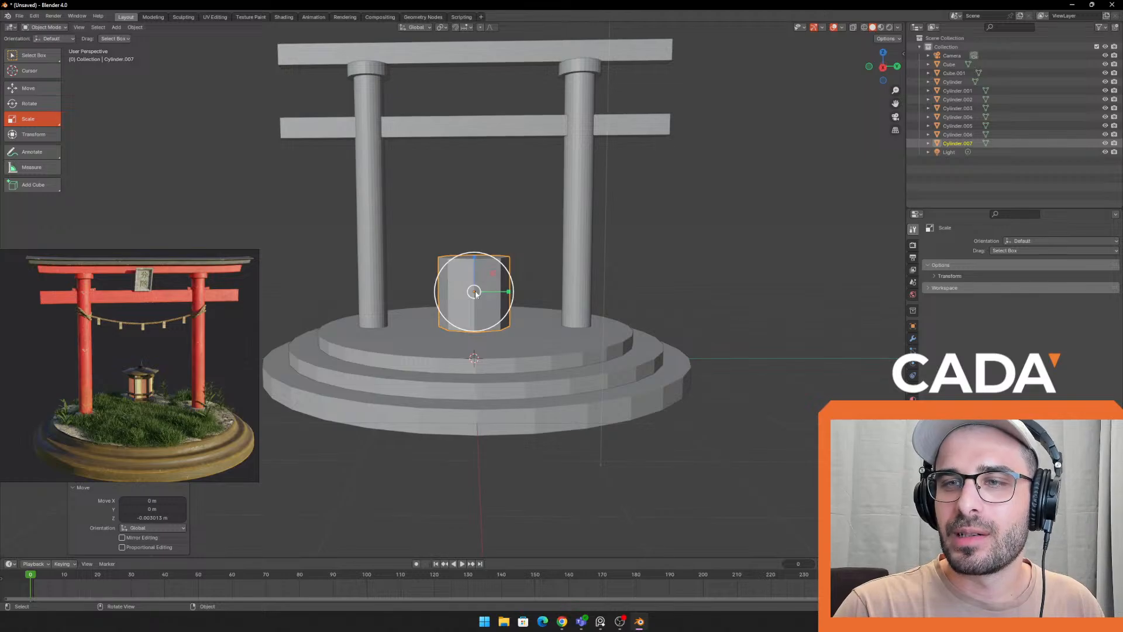
key(y)
drag(474, 288, 475, 286)
key(ctrl+z)
Scale the octagonal cylinder uniformly to about 0.712 of its size
middle_drag(514, 289, 522, 306)
scroll(522, 306, up, 2)
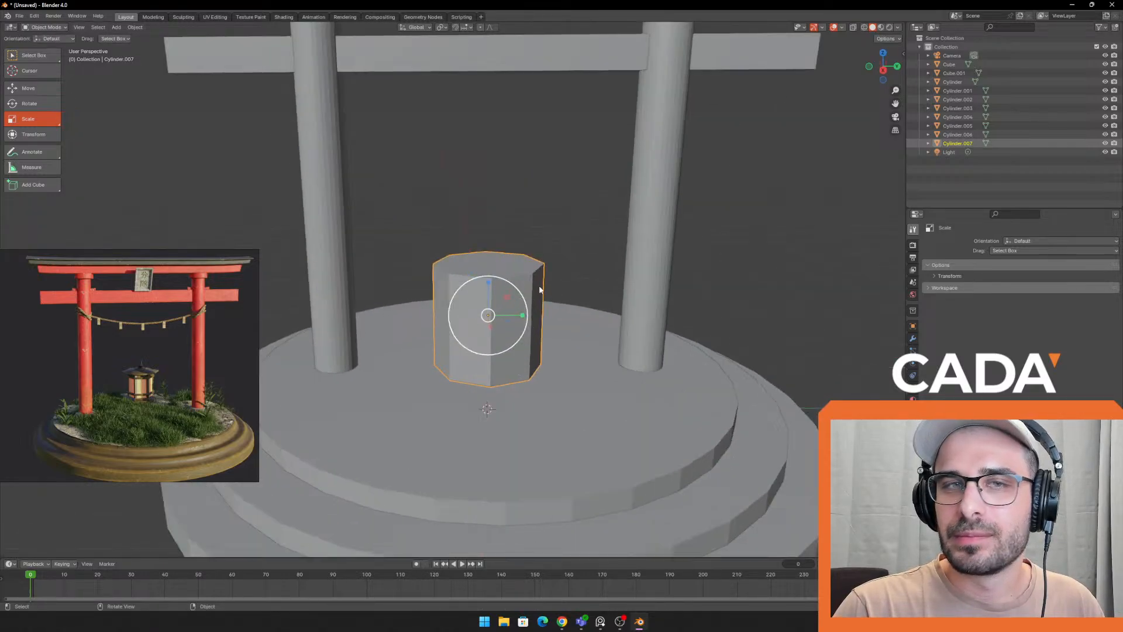
key(s)
click(742, 348)
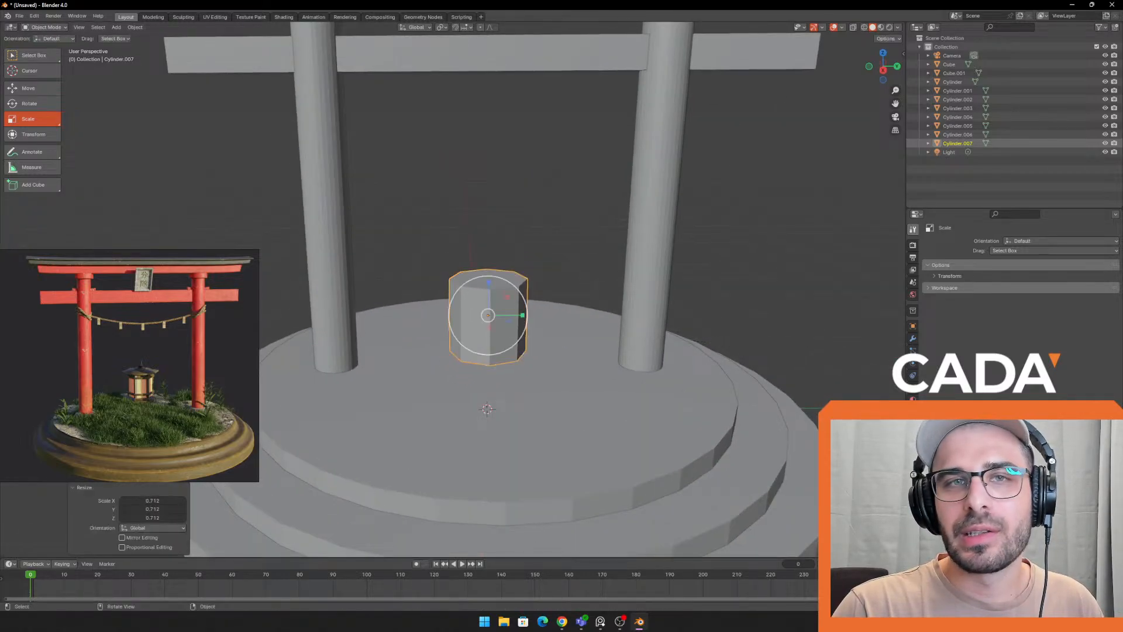
Lower the shrunken cylinder about 0.142 m along Z so that it sits on the top tier
click(40, 94)
middle_drag(659, 367, 651, 335)
drag(477, 260, 475, 273)
middle_drag(494, 285, 601, 349)
scroll(584, 350, up, 3)
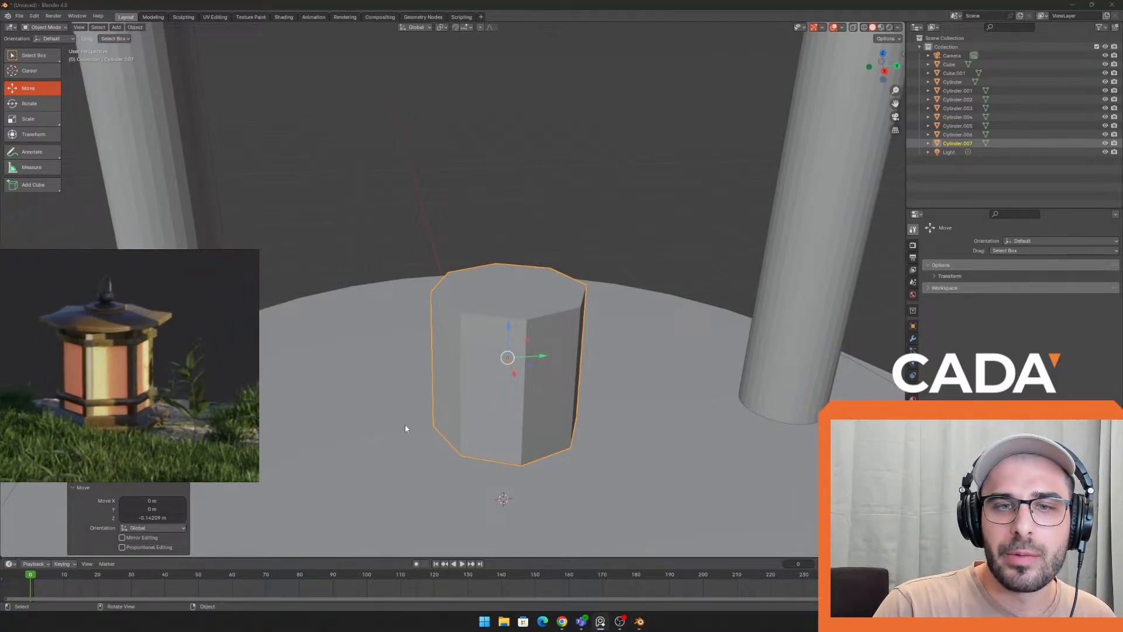
Examine the octagonal cylinder's shape and placement on the base against the lantern in the reference image
middle_drag(596, 358, 591, 348)
scroll(598, 336, down, 1)
shift+middle_drag(623, 276, 636, 206)
scroll(612, 263, up, 1)
middle_drag(650, 268, 625, 327)
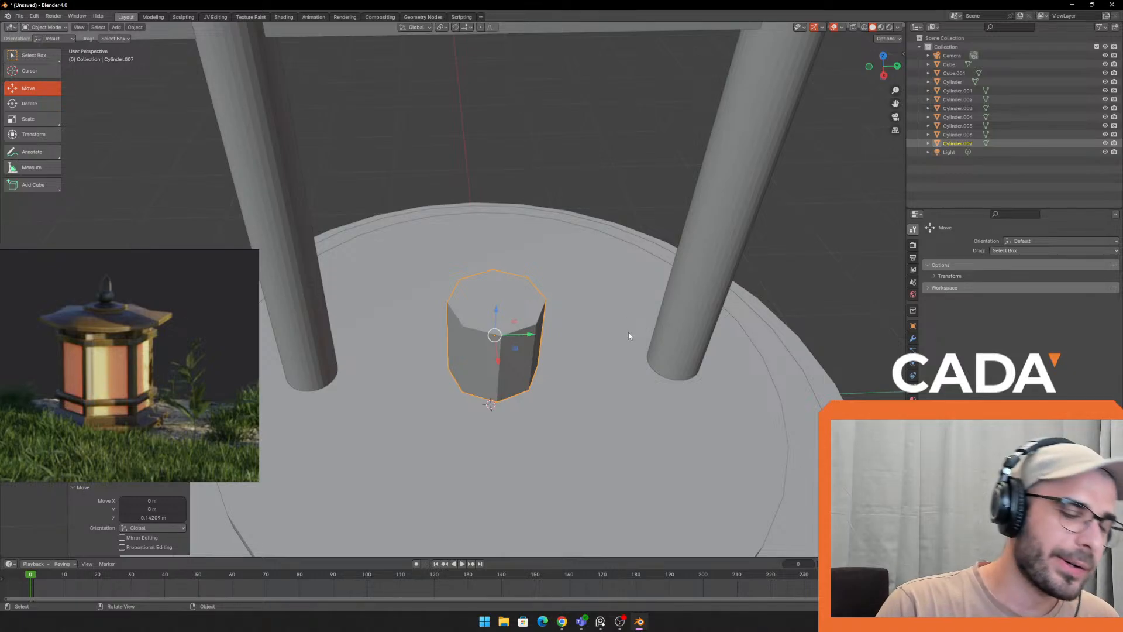
middle_drag(609, 365, 586, 298)
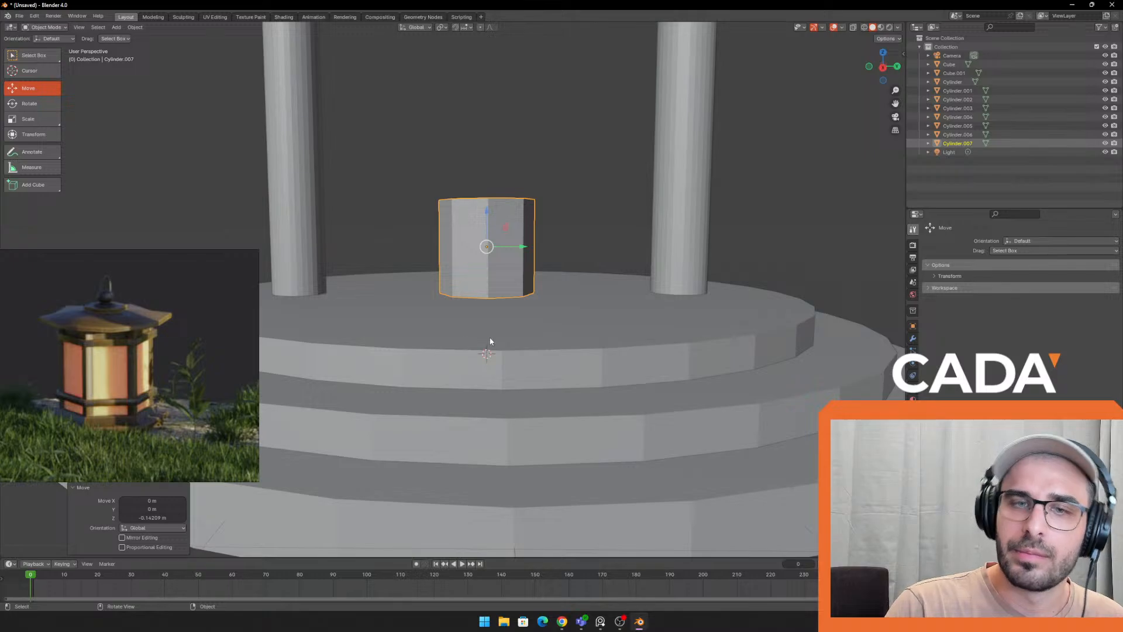
scroll(542, 276, down, 1)
middle_drag(544, 276, 608, 258)
scroll(514, 360, up, 2)
Delete the octagonal lantern cylinder from the base
click(563, 186)
click(533, 277)
shift+middle_drag(559, 224, 533, 204)
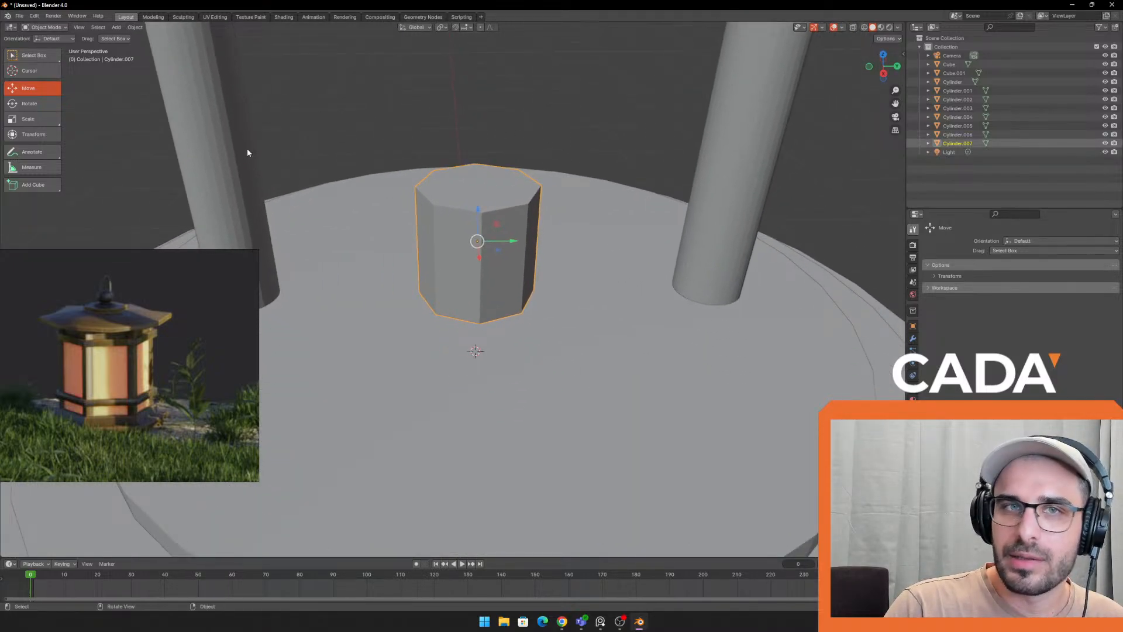
key(shift+a)
key(Escape)
drag(551, 213, 523, 116)
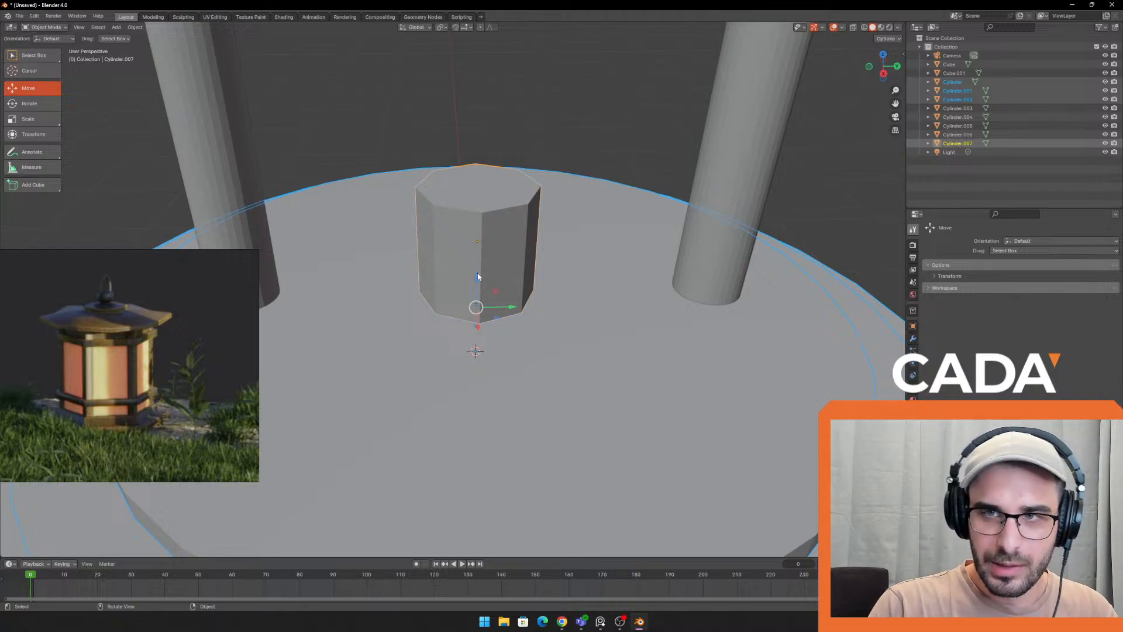
click(576, 127)
scroll(464, 254, down, 2)
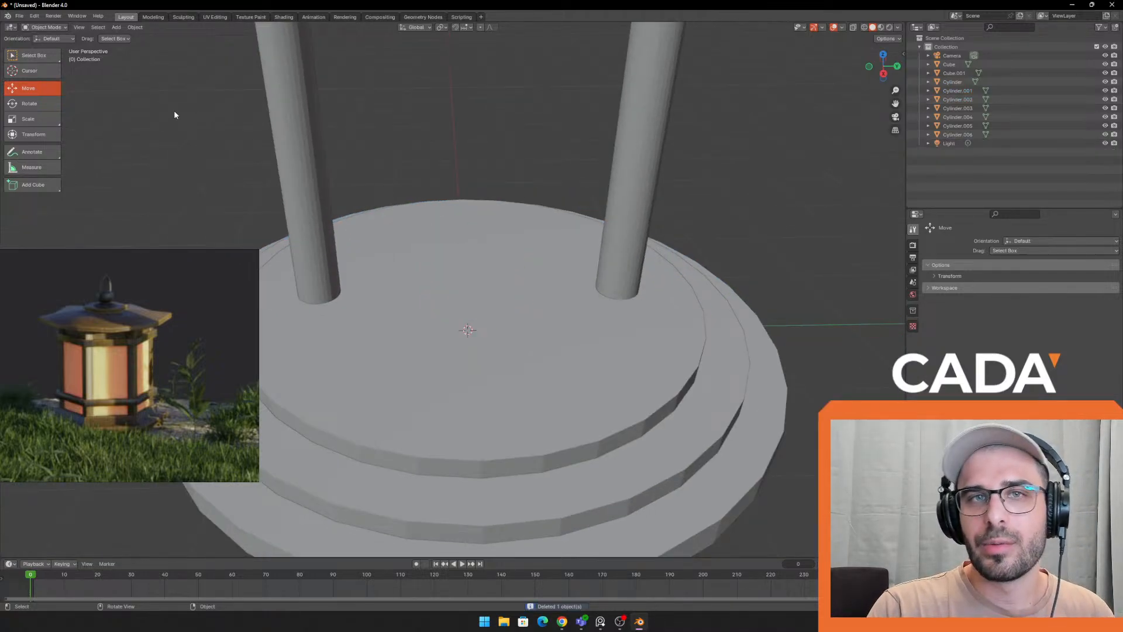
Add a new cylinder at the base's centre, set its vertices to 6, and raise it about 1.08 m along Z
click(117, 27)
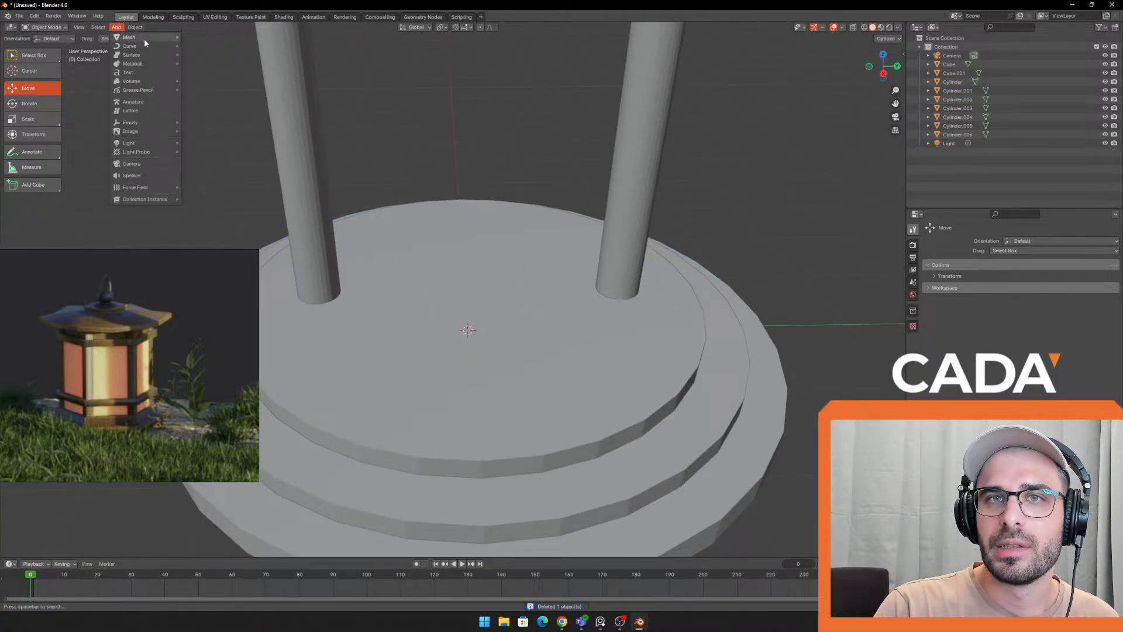
mouse_move(144, 38)
click(221, 81)
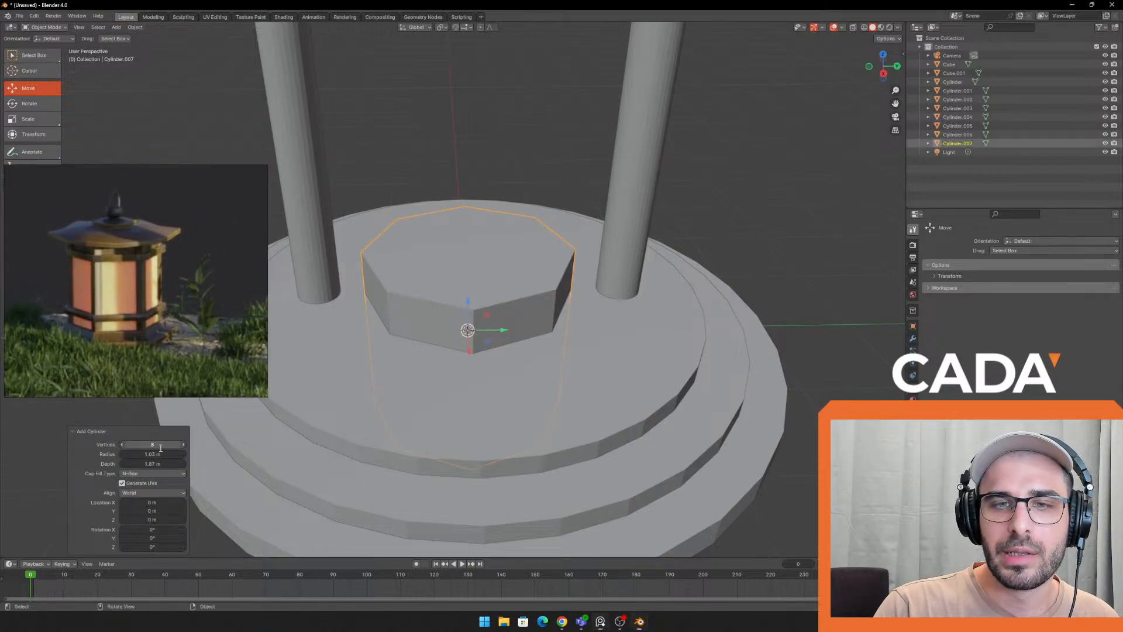
text(6)
key(Return)
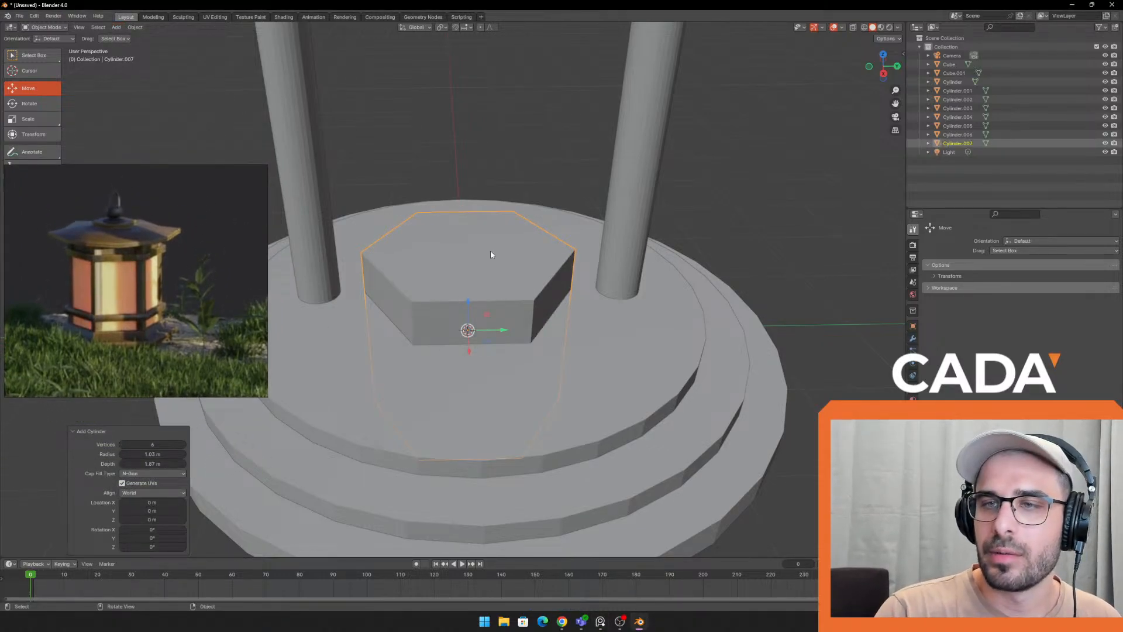
drag(466, 304, 470, 205)
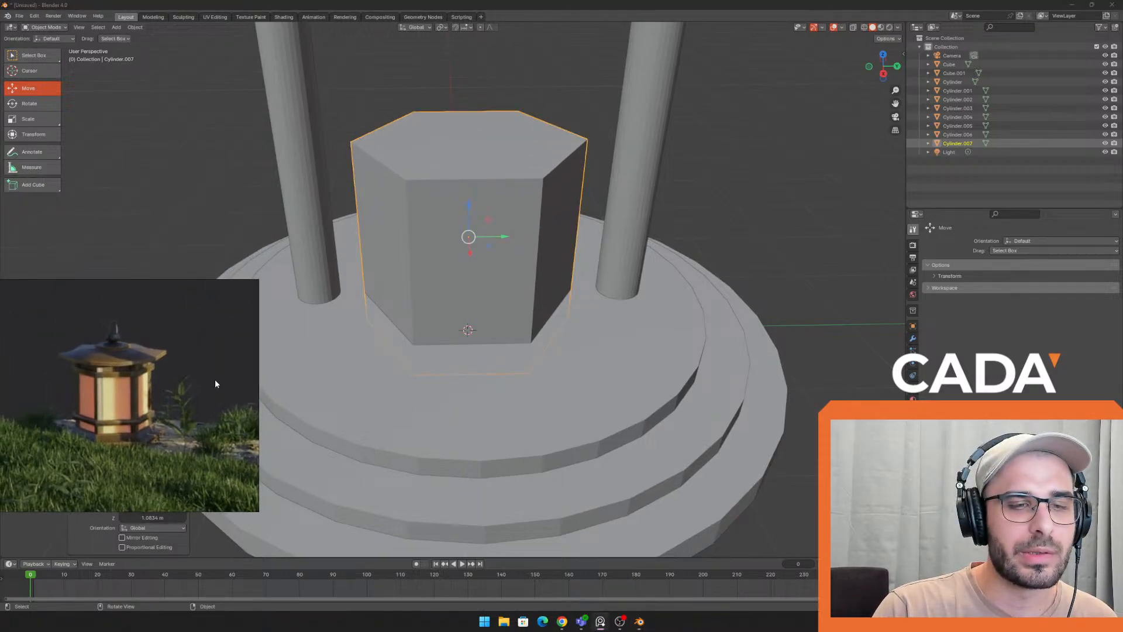
Scale the hexagonal cylinder uniformly by 0.346 and lower it about 0.29 m along Z toward the top tier
scroll(572, 325, down, 5)
middle_drag(571, 326, 574, 376)
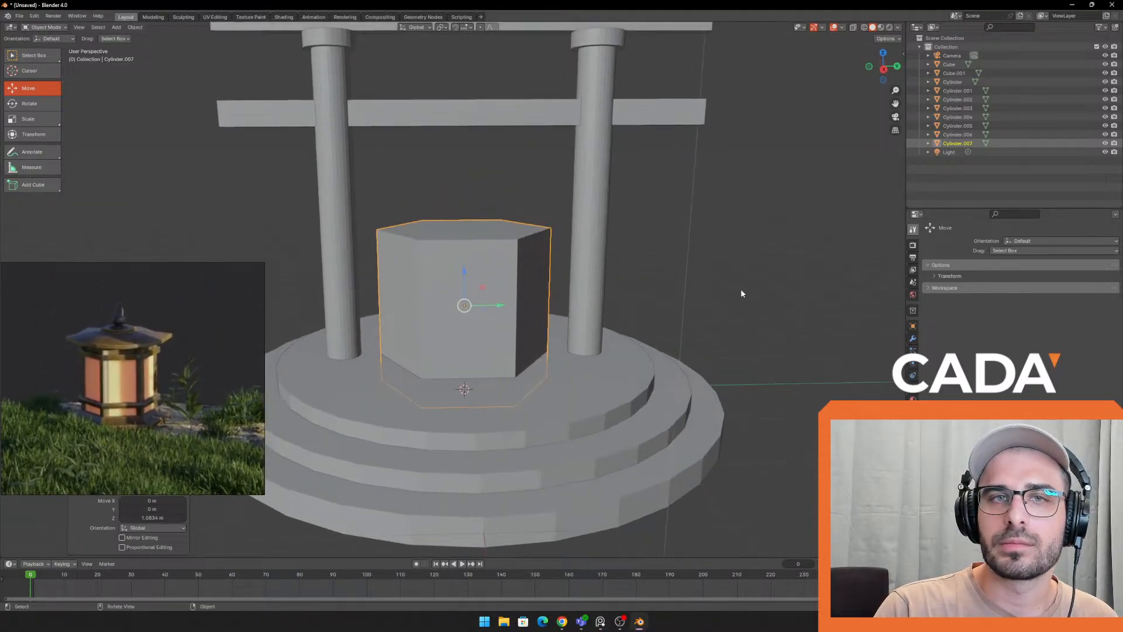
key(s)
click(559, 323)
scroll(474, 287, up, 4)
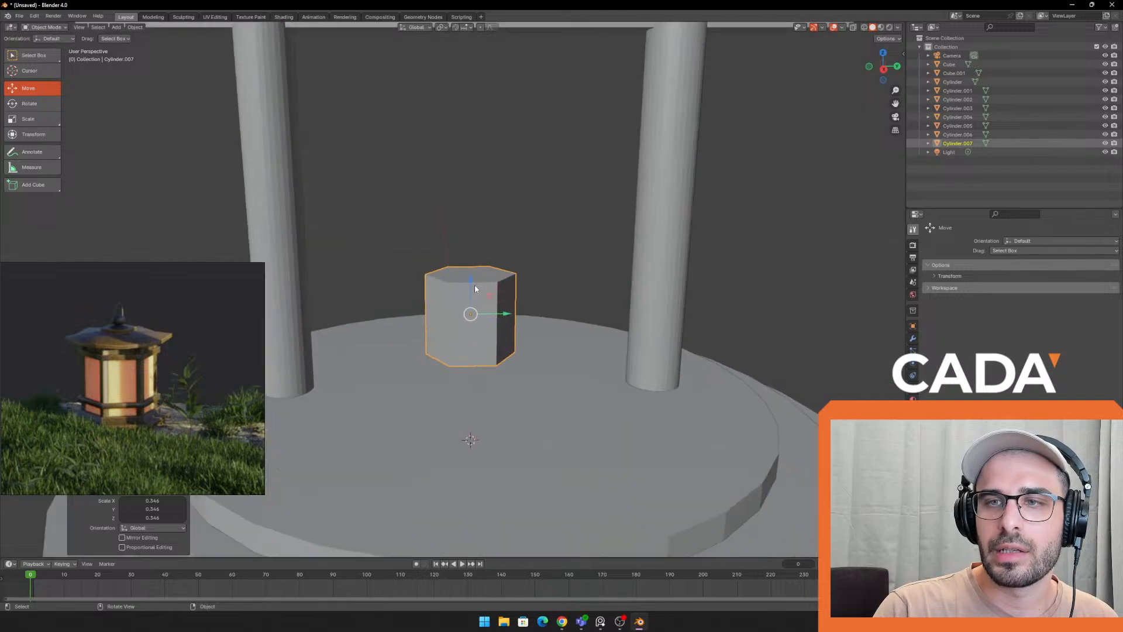
drag(474, 289, 468, 325)
middle_drag(564, 431, 564, 318)
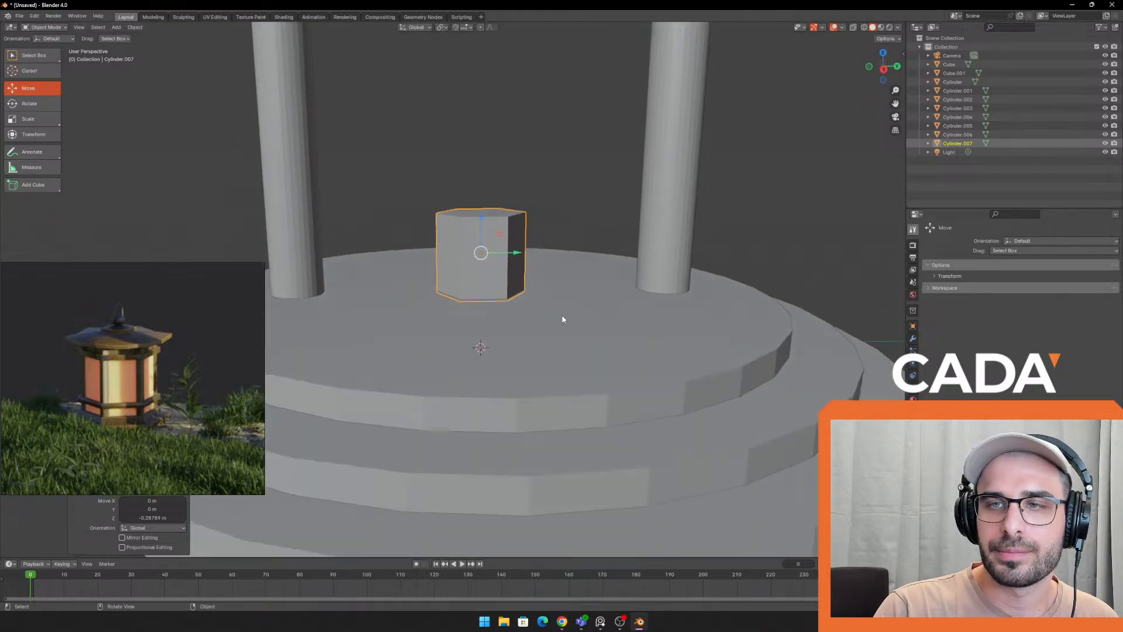
Duplicate the hexagonal cylinder about 0.3 m down along Z and scale the copy uniformly by 1.091
scroll(609, 261, up, 6)
shift+middle_drag(648, 227, 478, 303)
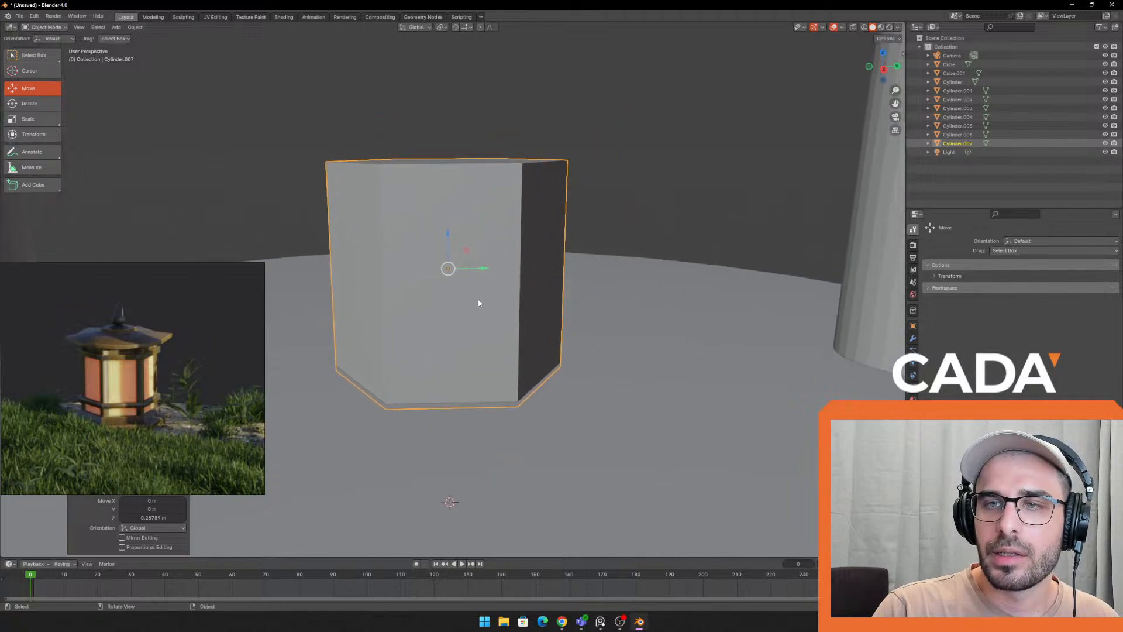
key(shift+d)
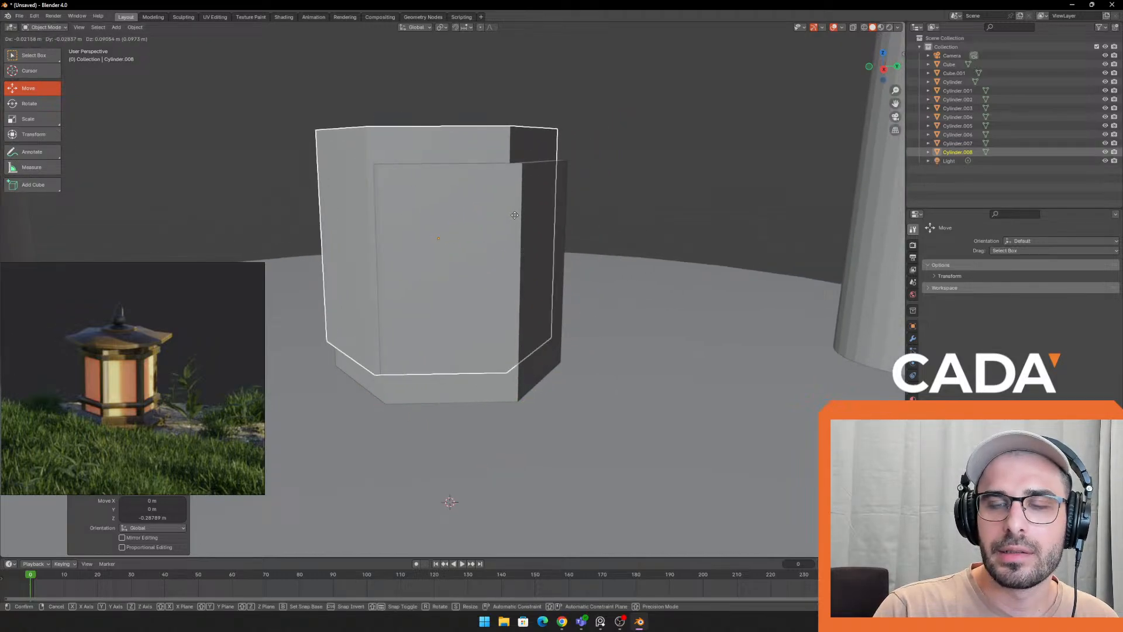
key(z)
click(611, 329)
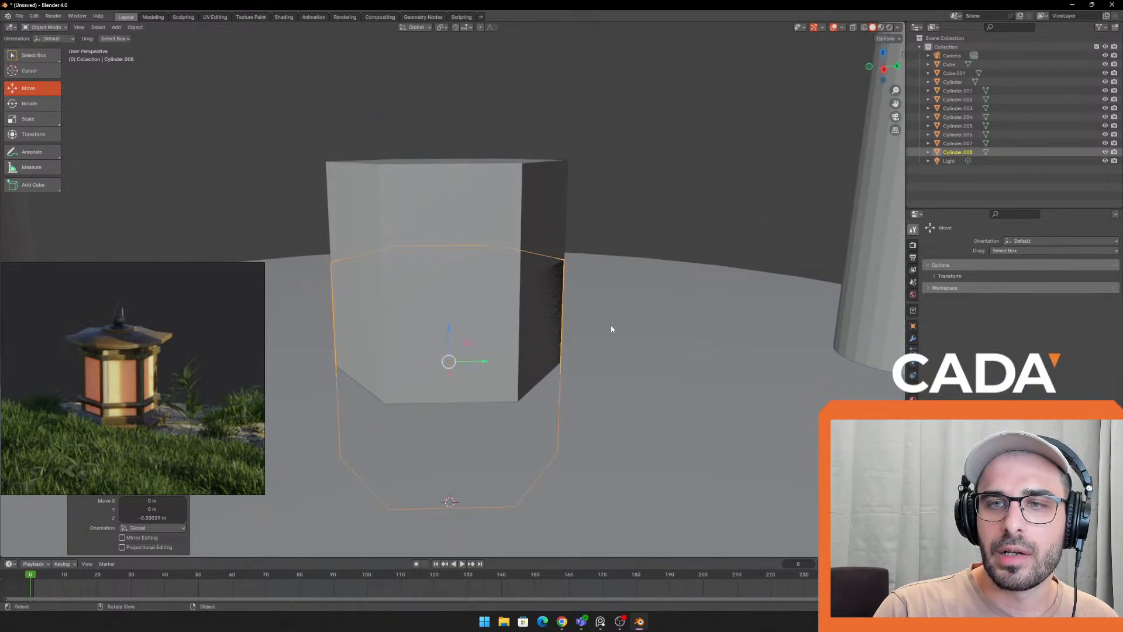
key(s)
click(636, 316)
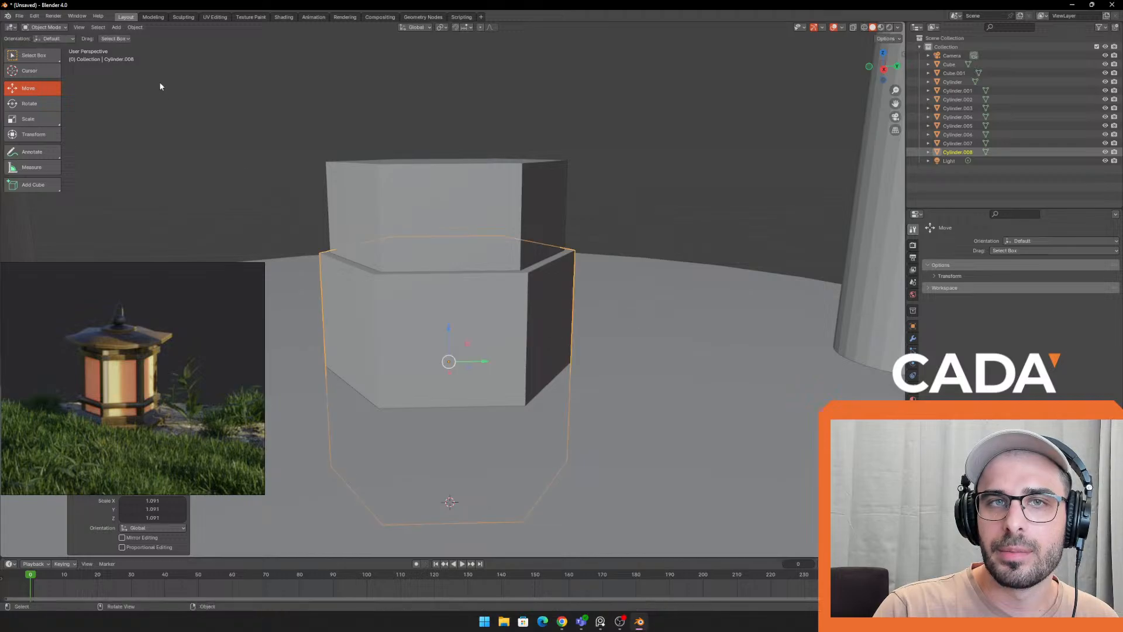
Flatten the hexagonal copy along Z into a thin plinth and enlarge it uniformly by 1.038
click(28, 118)
drag(449, 334, 453, 370)
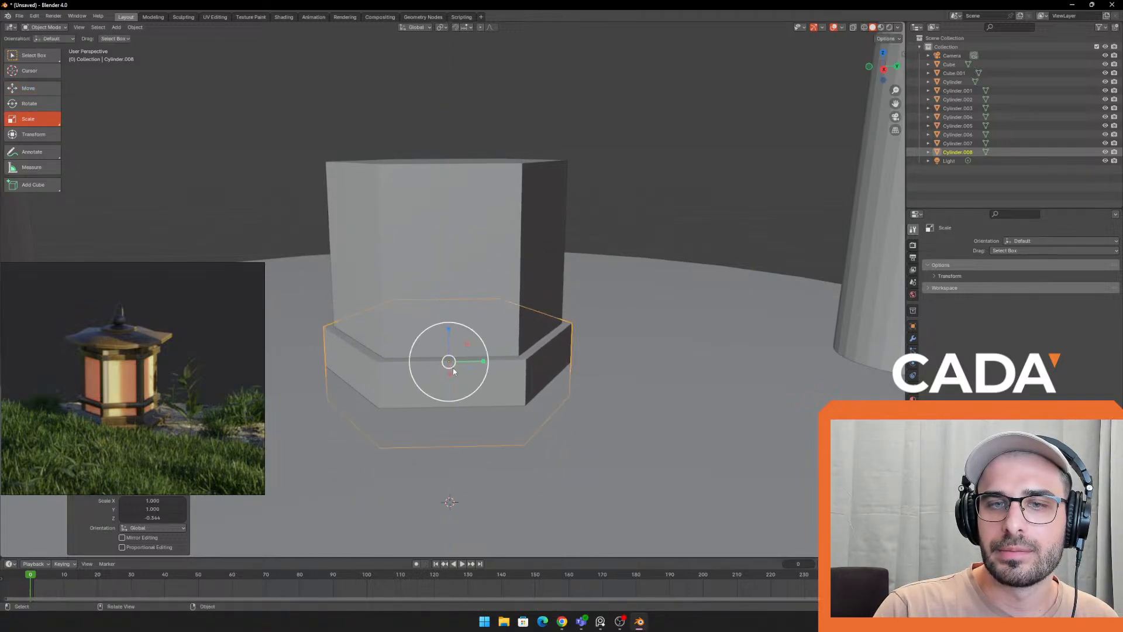
drag(447, 329, 443, 354)
key(s)
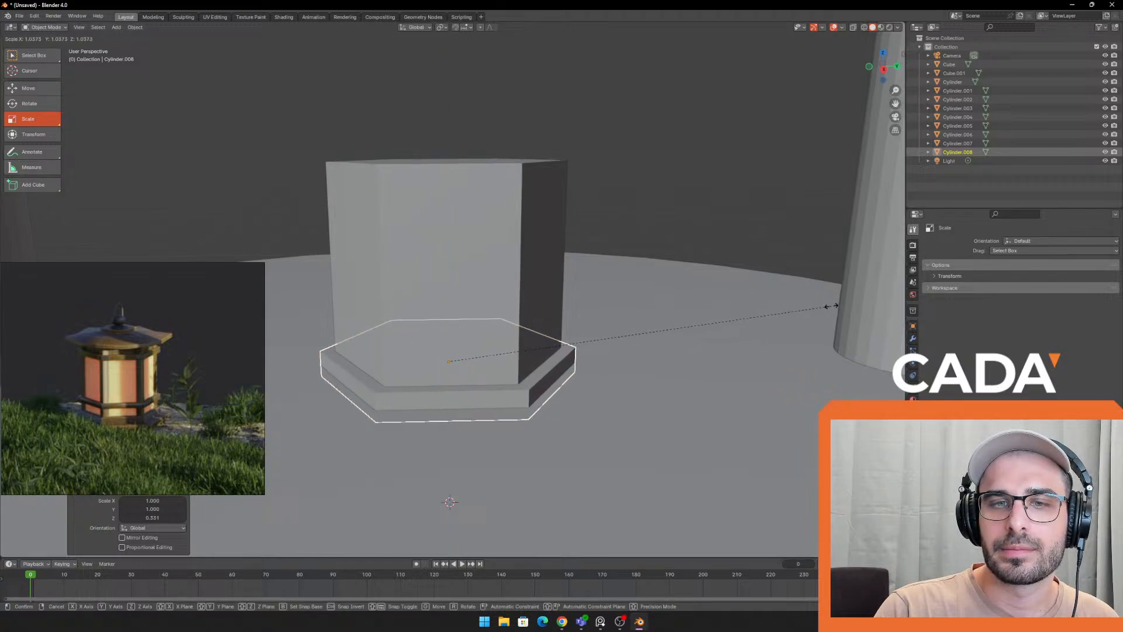
click(831, 306)
Raise the thin plinth about 0.02 m along Z and refine its size, with height scaled by 1.102 and overall size slightly reduced
click(43, 89)
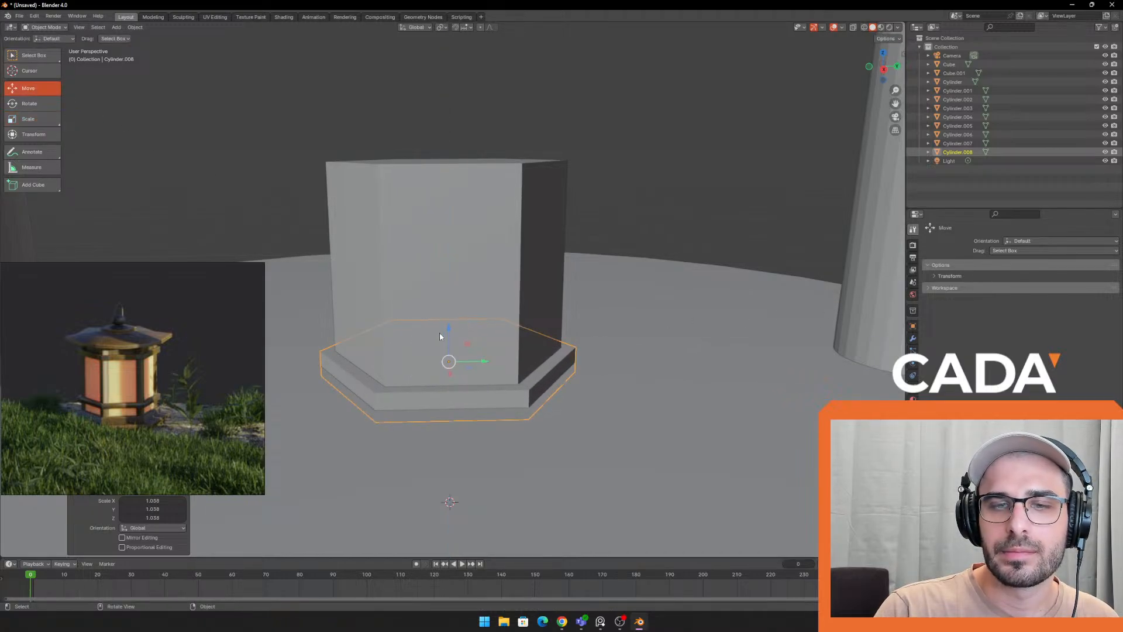
drag(448, 331, 446, 318)
click(50, 106)
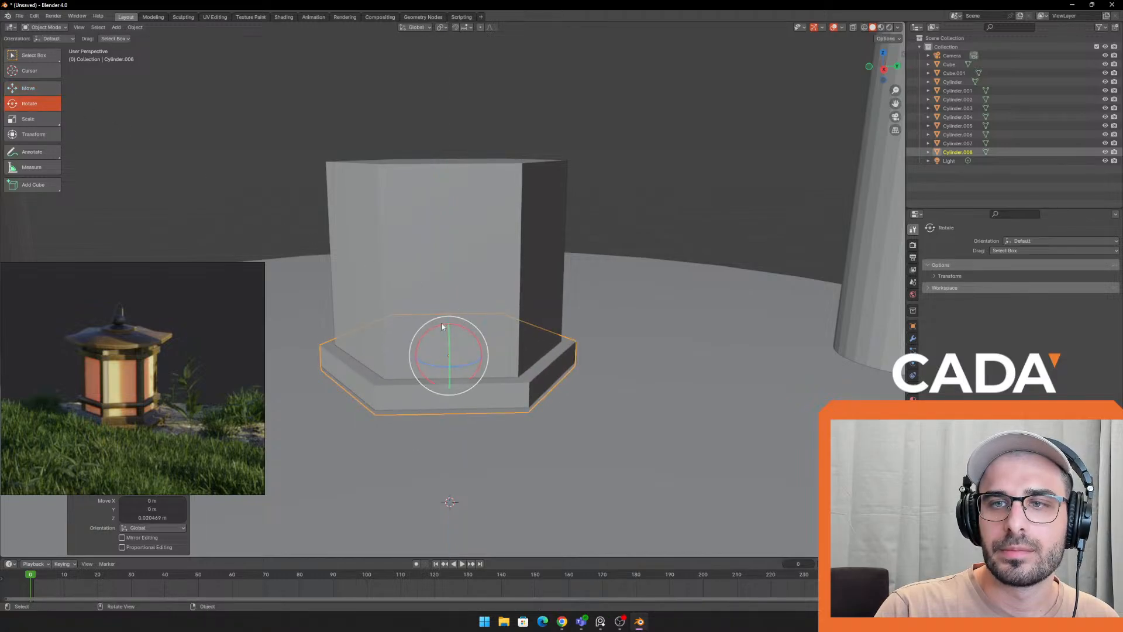
click(47, 117)
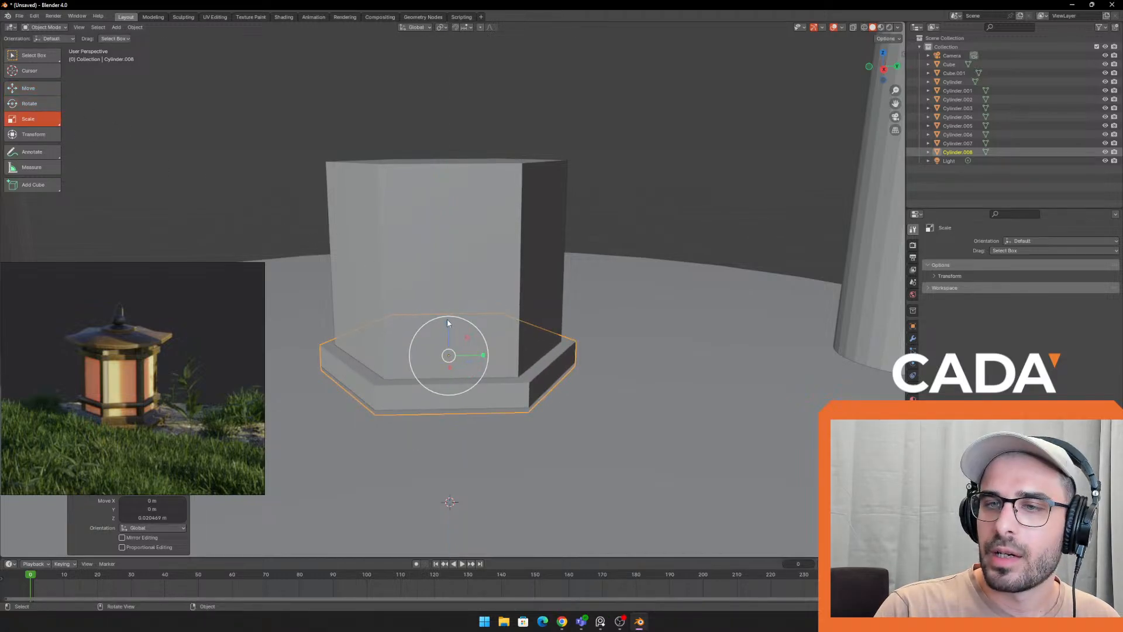
drag(447, 323, 447, 315)
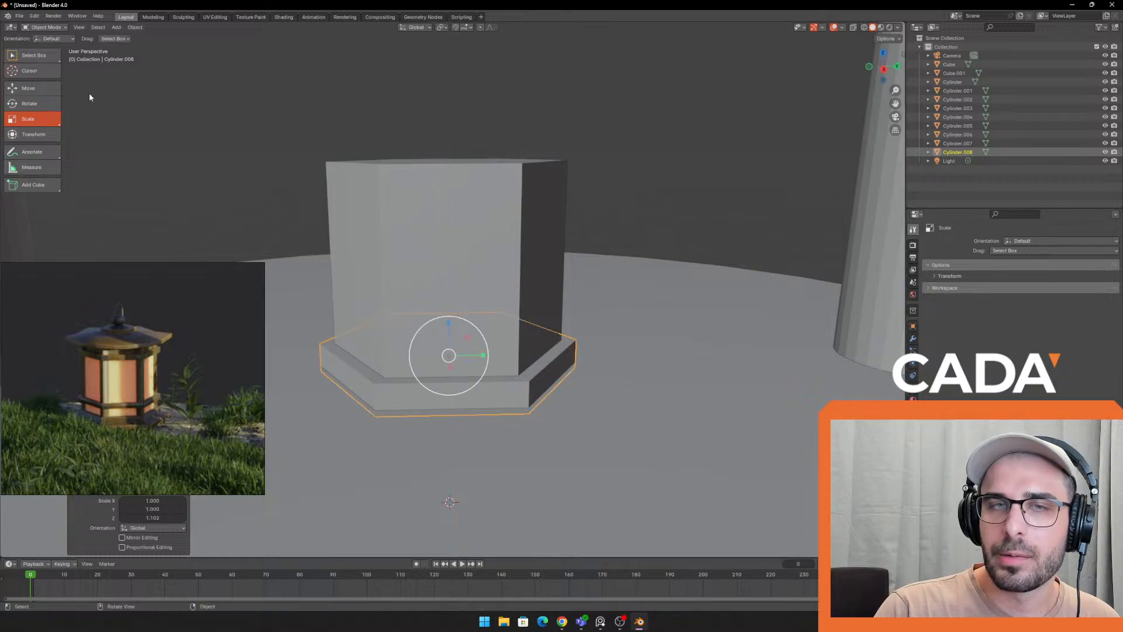
key(s)
click(550, 294)
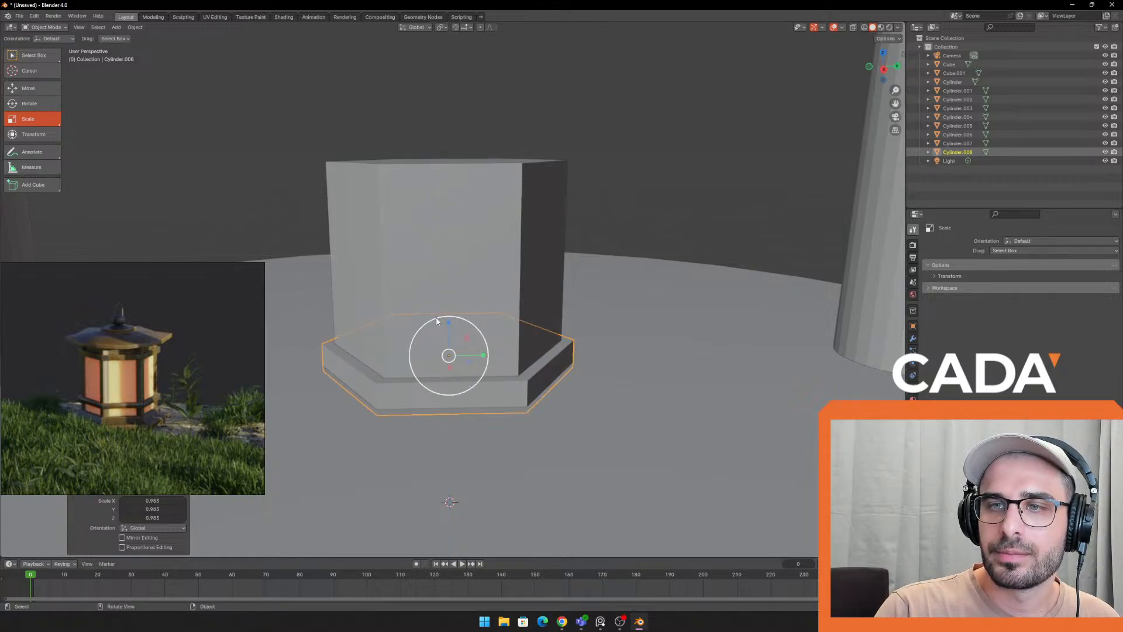
click(43, 88)
Select the lantern body together with its plinth and scale both uniformly by 0.857
scroll(363, 176, down, 8)
middle_drag(370, 178, 408, 186)
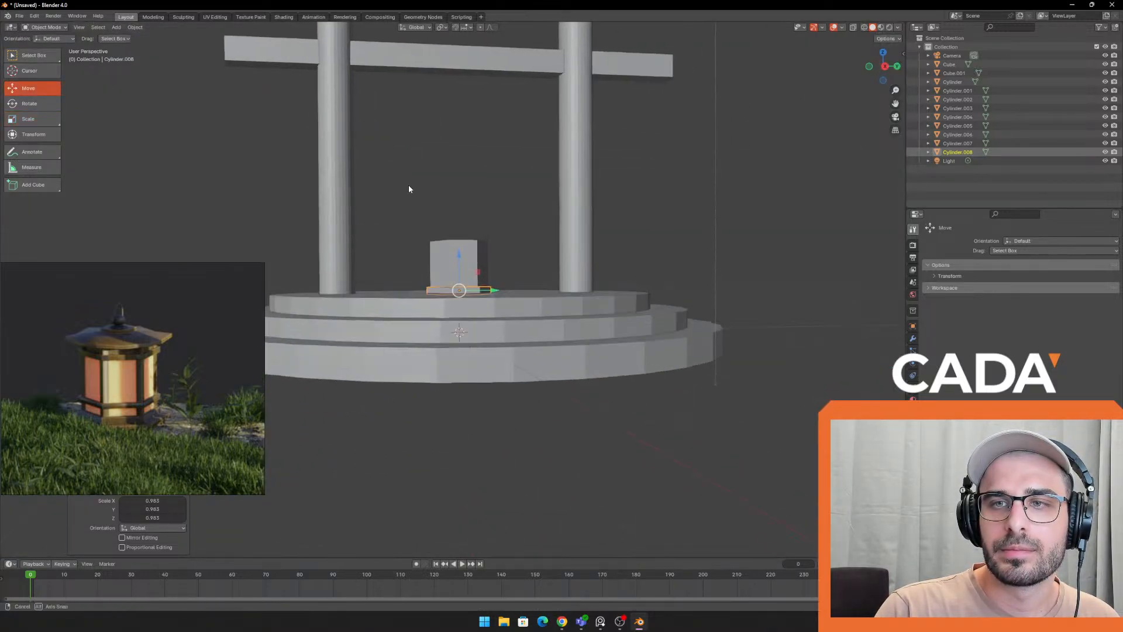
scroll(502, 270, up, 3)
click(494, 270)
scroll(371, 309, up, 3)
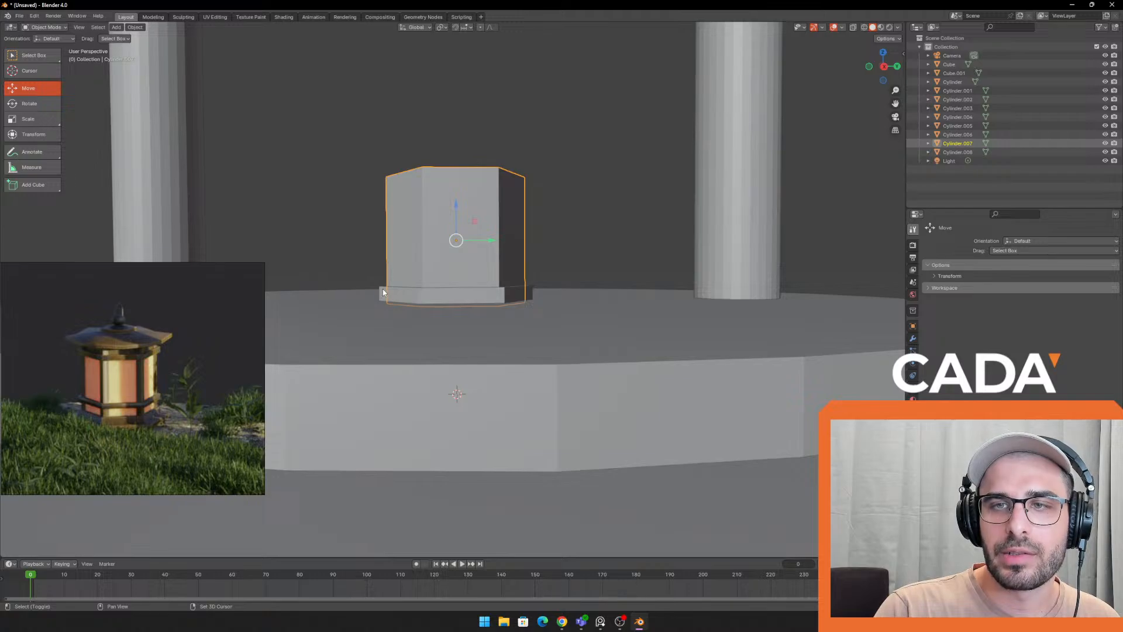
shift+click(383, 292)
middle_drag(383, 292, 583, 167)
key(s)
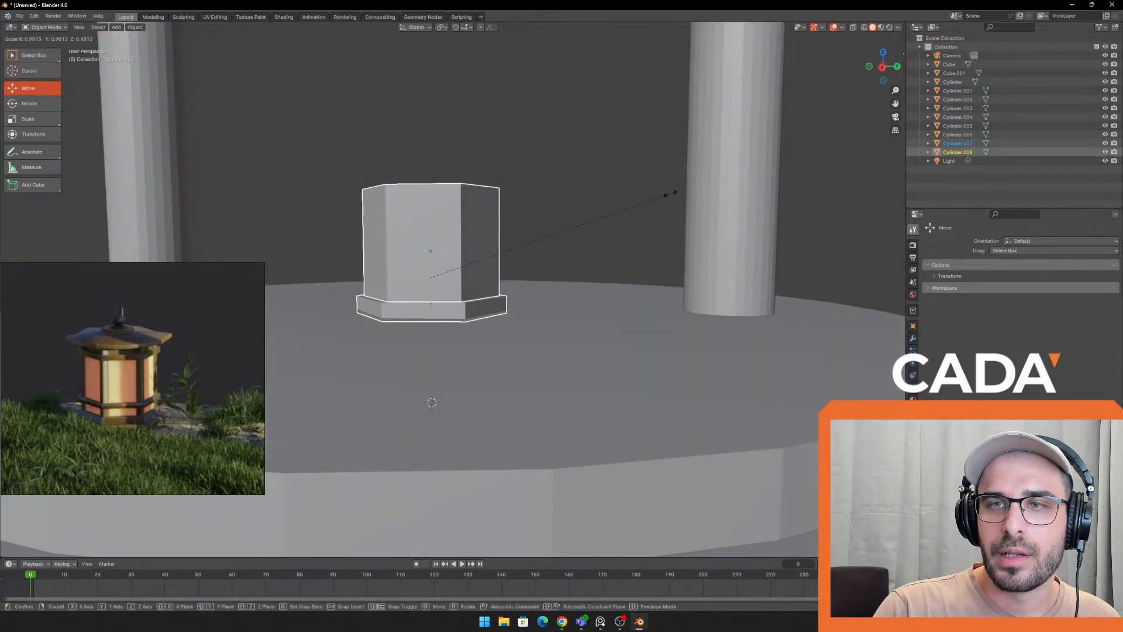
click(621, 206)
Stretch the lantern body and plinth along Z by about 1.2
key(z)
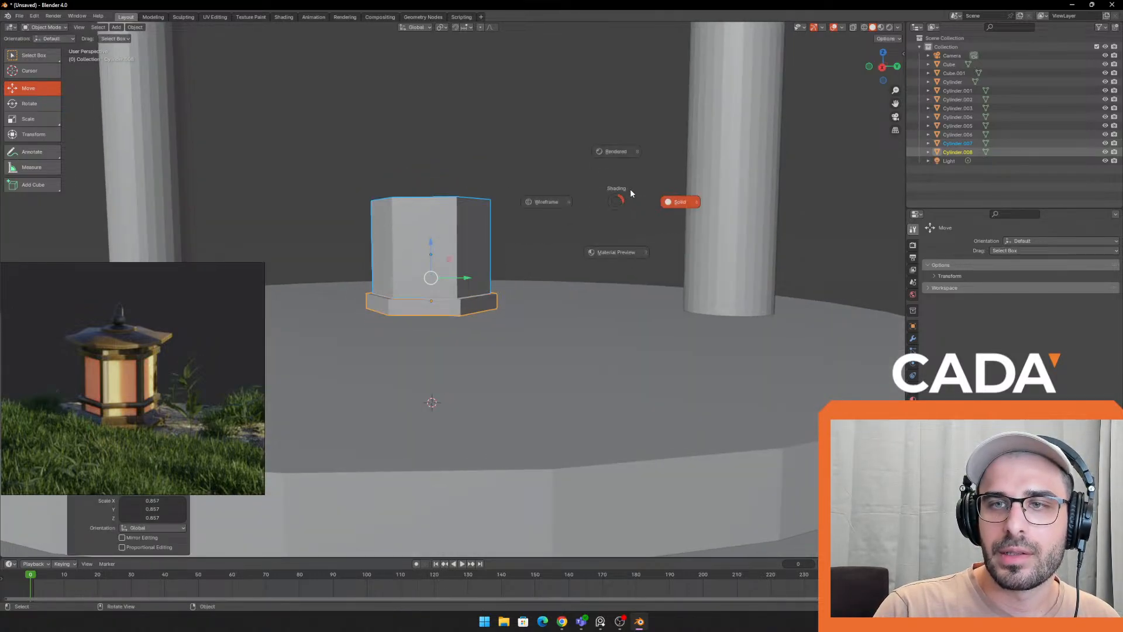
key(s)
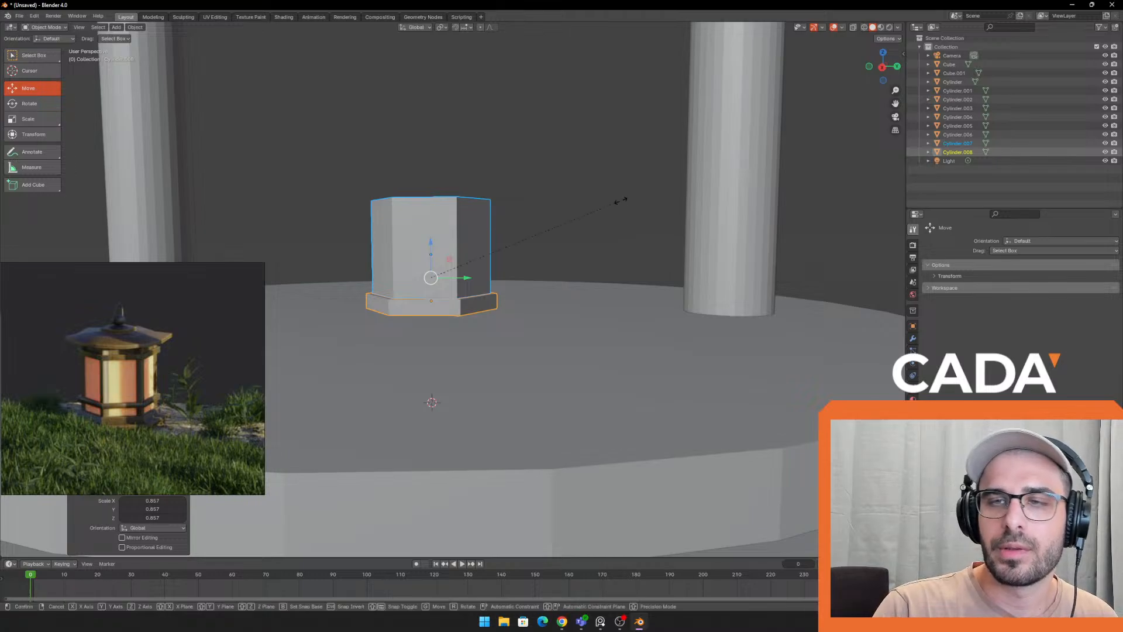
key(z)
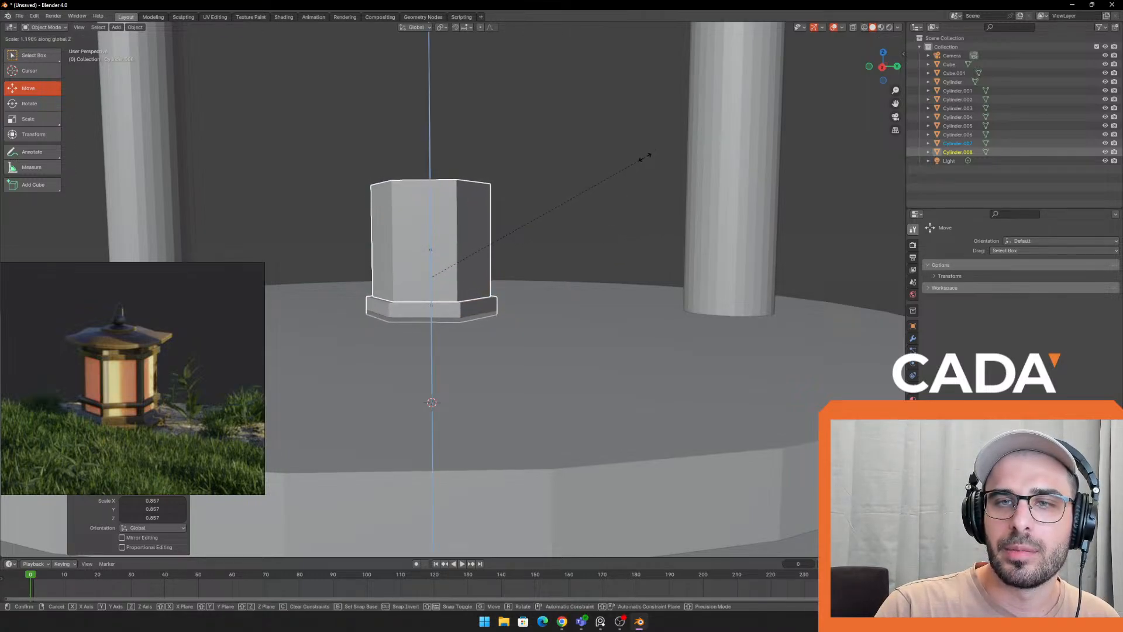
click(646, 155)
Try to extrude the top face of the hexagonal lantern body upward along Z in Edit Mode
scroll(543, 192, down, 4)
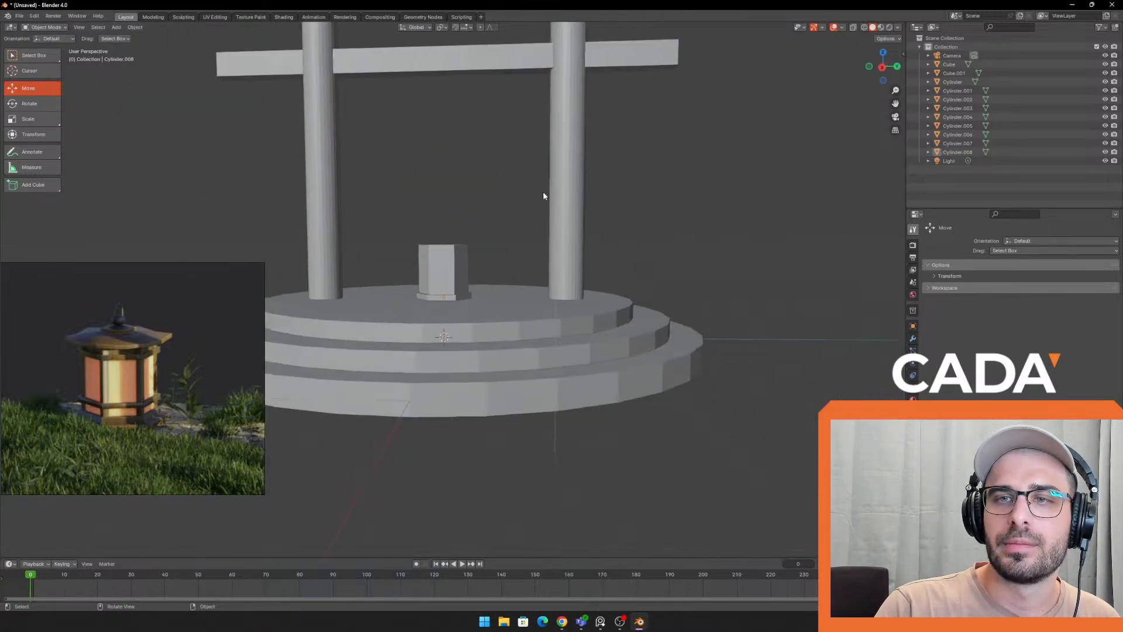
middle_drag(542, 191, 567, 236)
scroll(537, 228, up, 3)
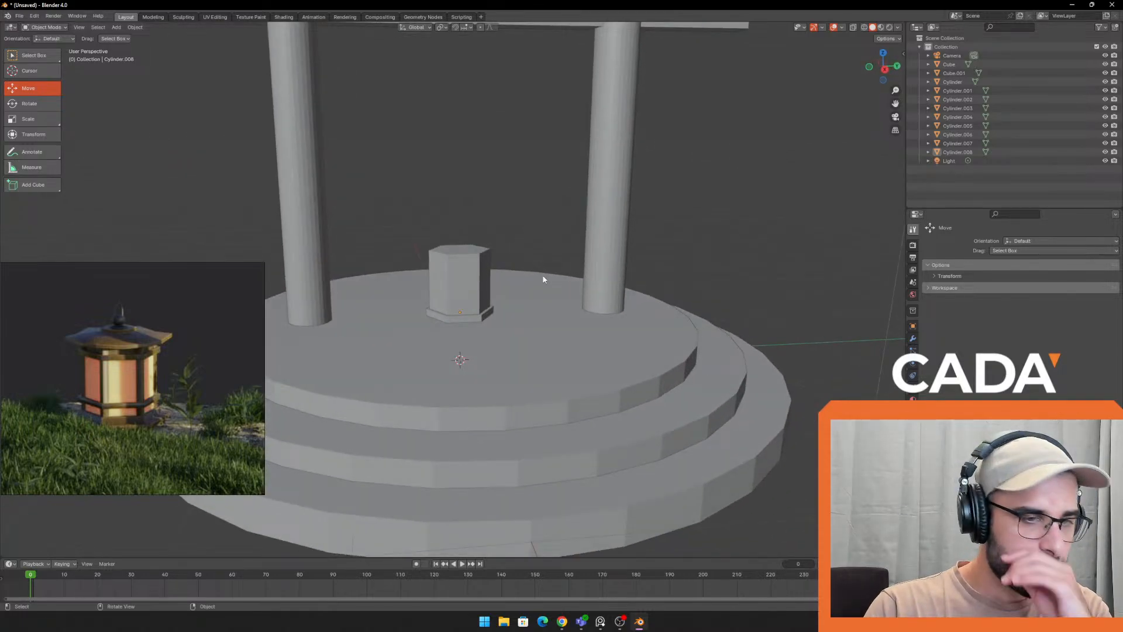
middle_drag(572, 221, 519, 218)
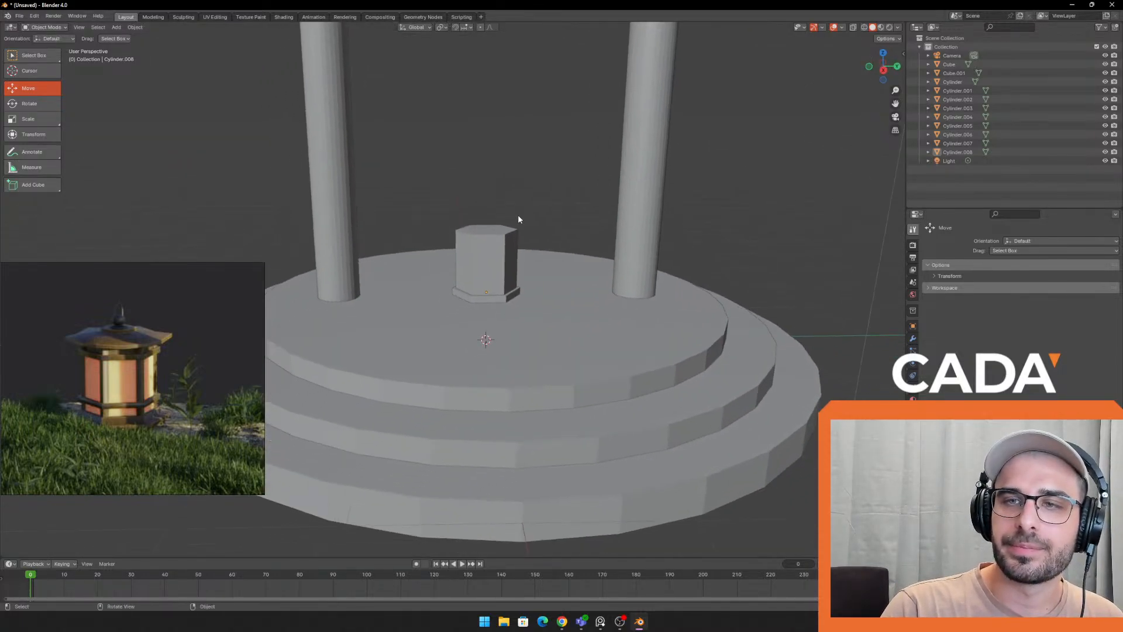
scroll(505, 246, up, 2)
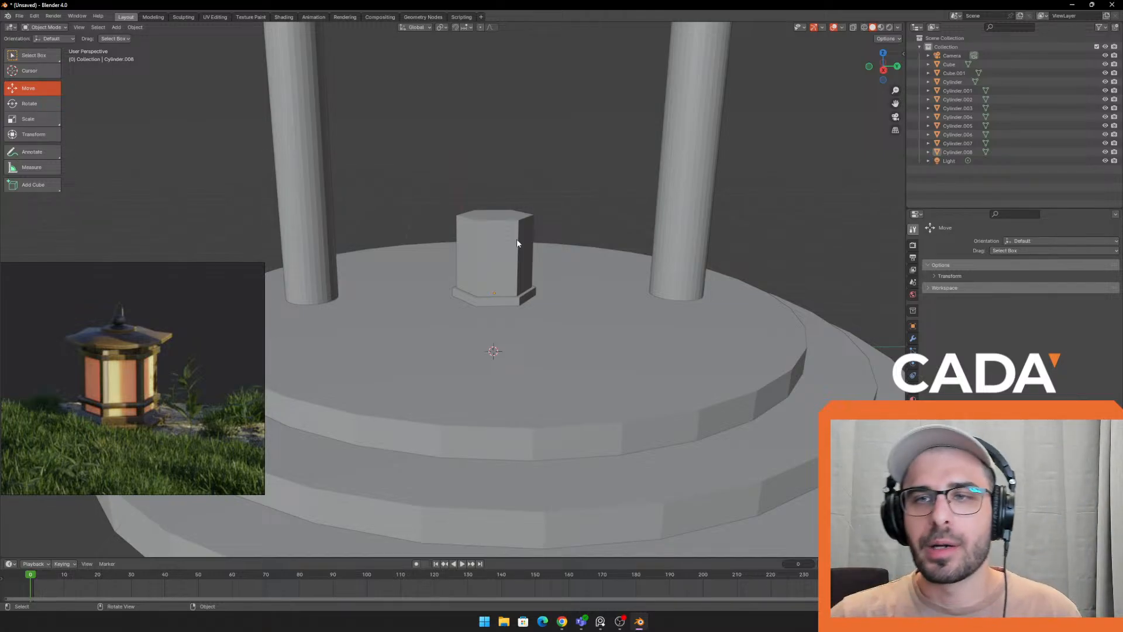
drag(517, 243, 444, 191)
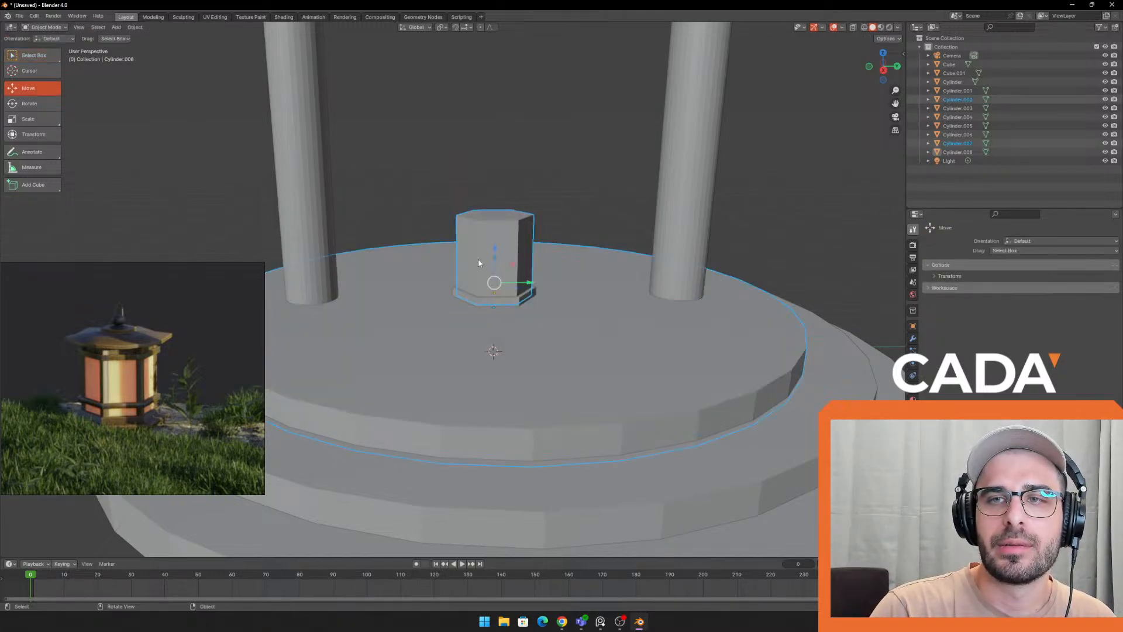
click(478, 260)
key(Tab)
scroll(479, 258, up, 1)
key(2)
key(3)
click(509, 195)
key(e)
middle_drag(516, 199, 529, 226)
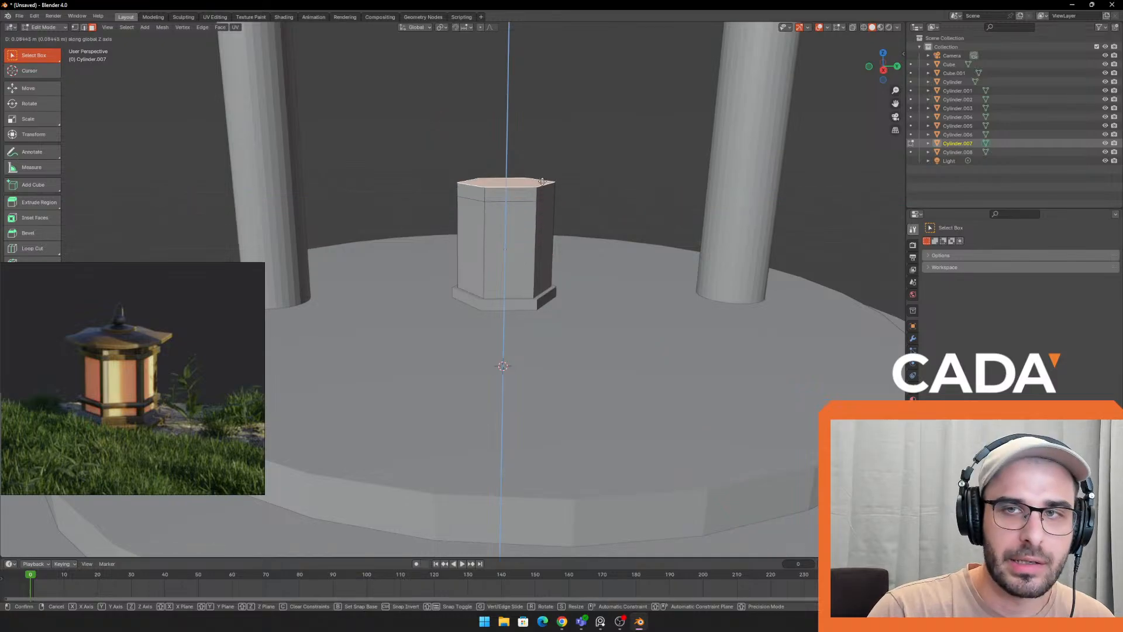
click(542, 182)
Try insetting the lantern body's top face and extruding it upward into a short neck
middle_drag(581, 160, 596, 377)
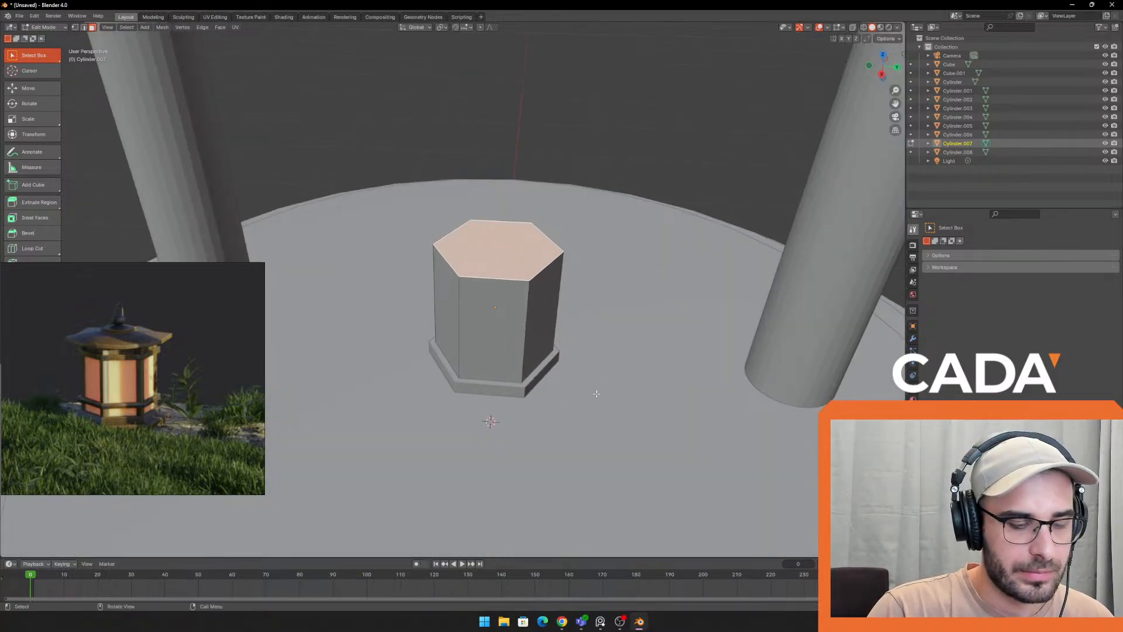
key(i)
click(580, 381)
key(e)
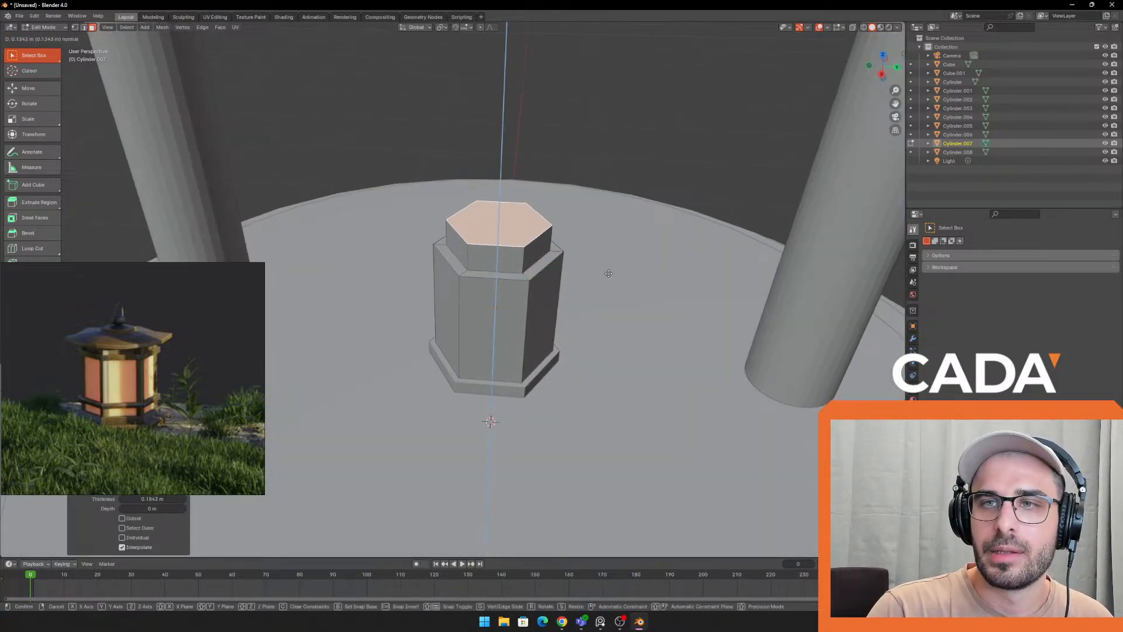
click(612, 292)
Try widening the neck's top face by 1.403 and extruding it upward into a thick hexagonal rim
key(s)
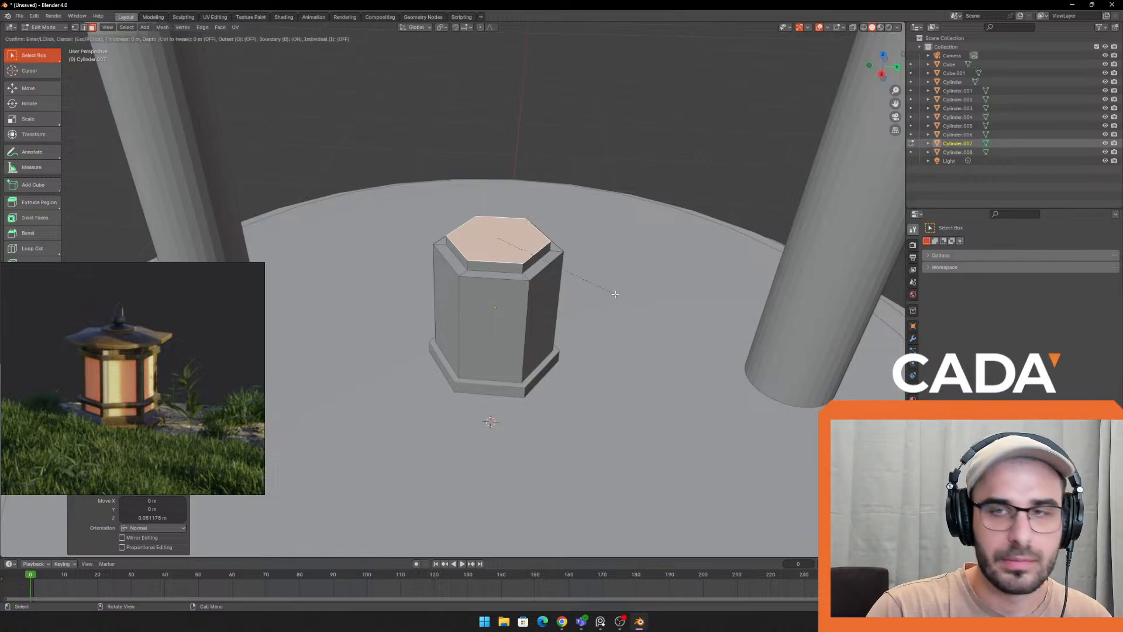
click(694, 283)
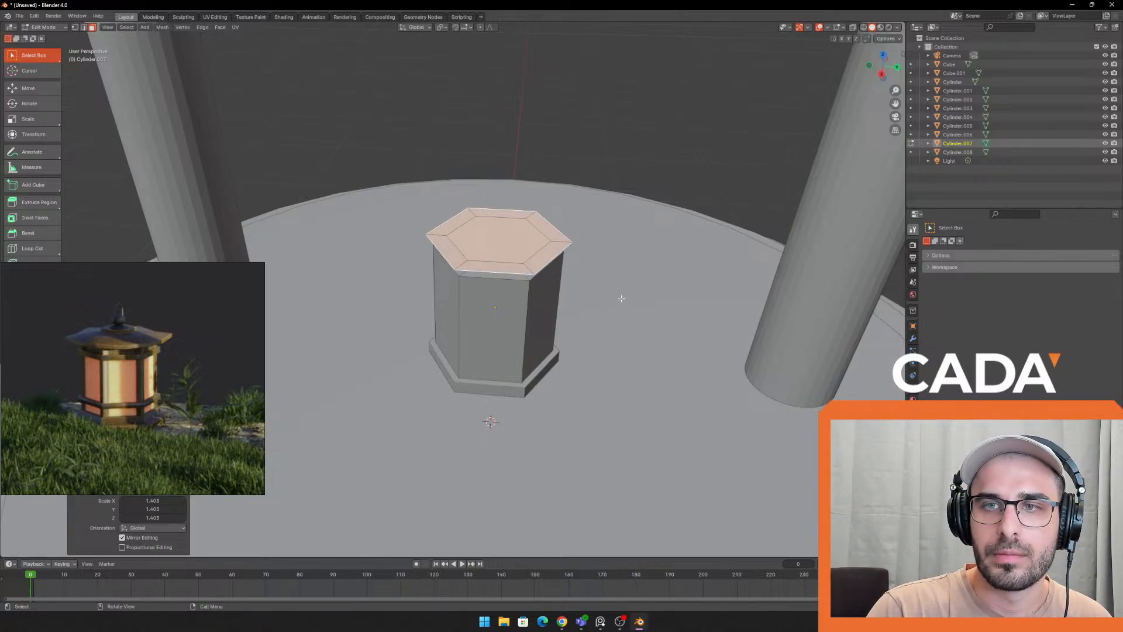
key(e)
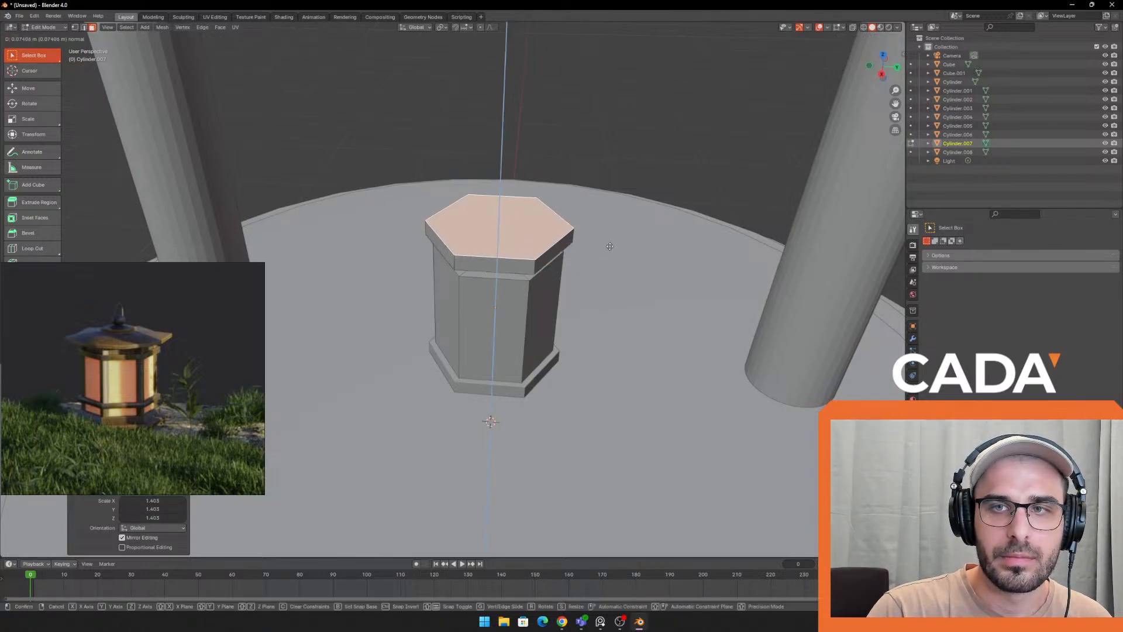
click(600, 251)
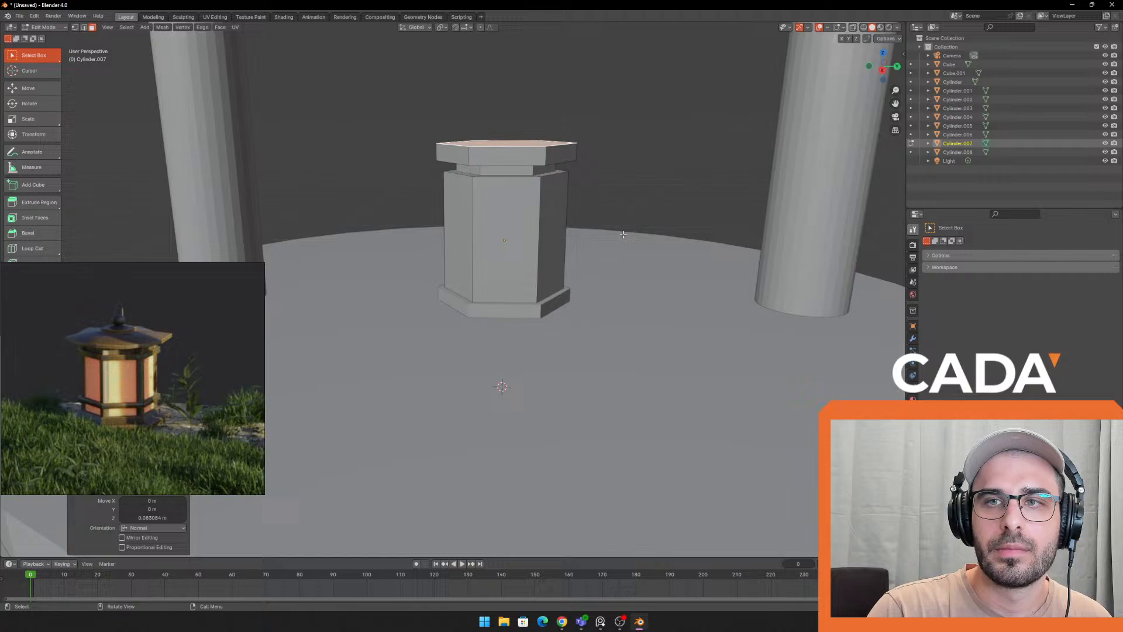
Undo the inset, neck and rim modelled on top of the lantern body
key(Tab)
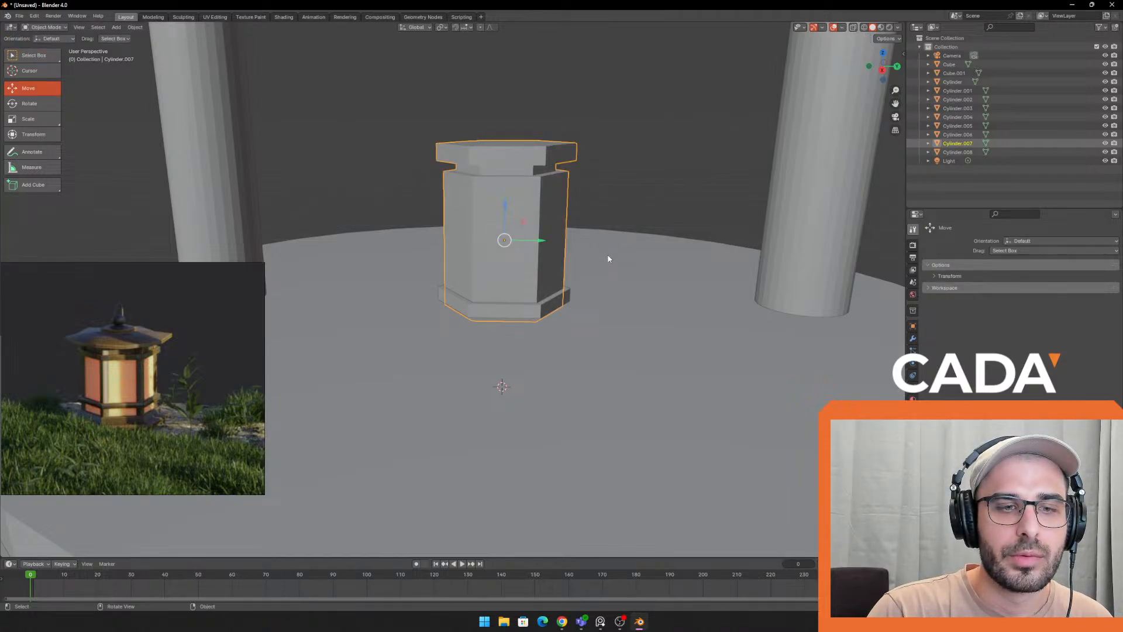
key(ctrl+z)
key(ctrl+z)
key(ctrl+z)
key(ctrl+z)
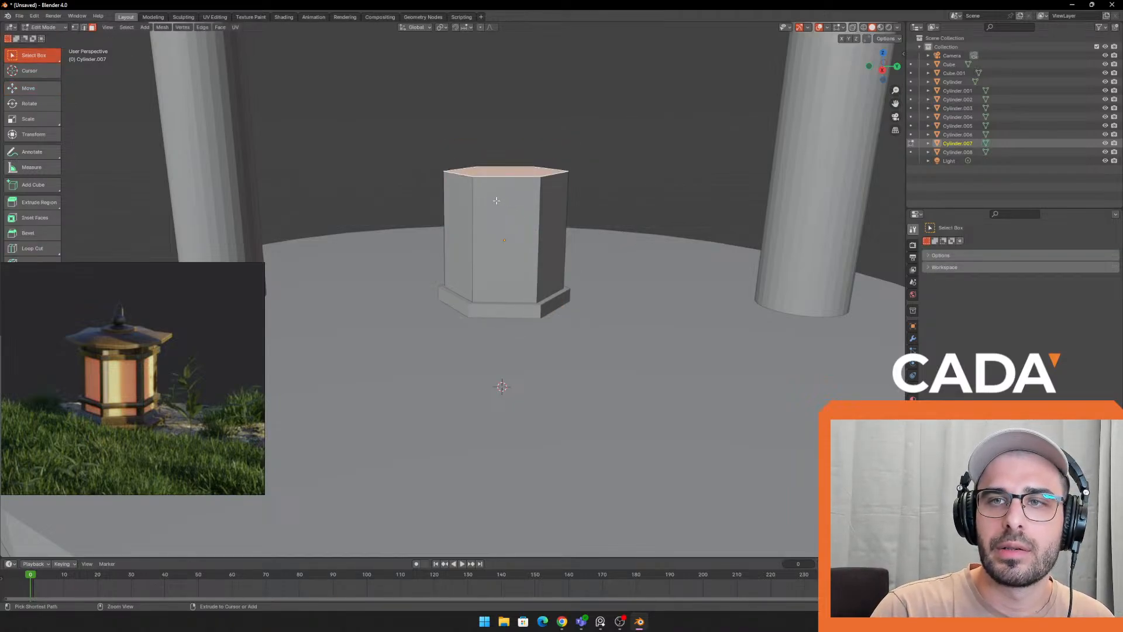
Return to Object Mode and select the hexagonal plinth beneath the lantern body
middle_drag(586, 189, 589, 212)
key(Tab)
scroll(462, 285, down, 4)
key(a)
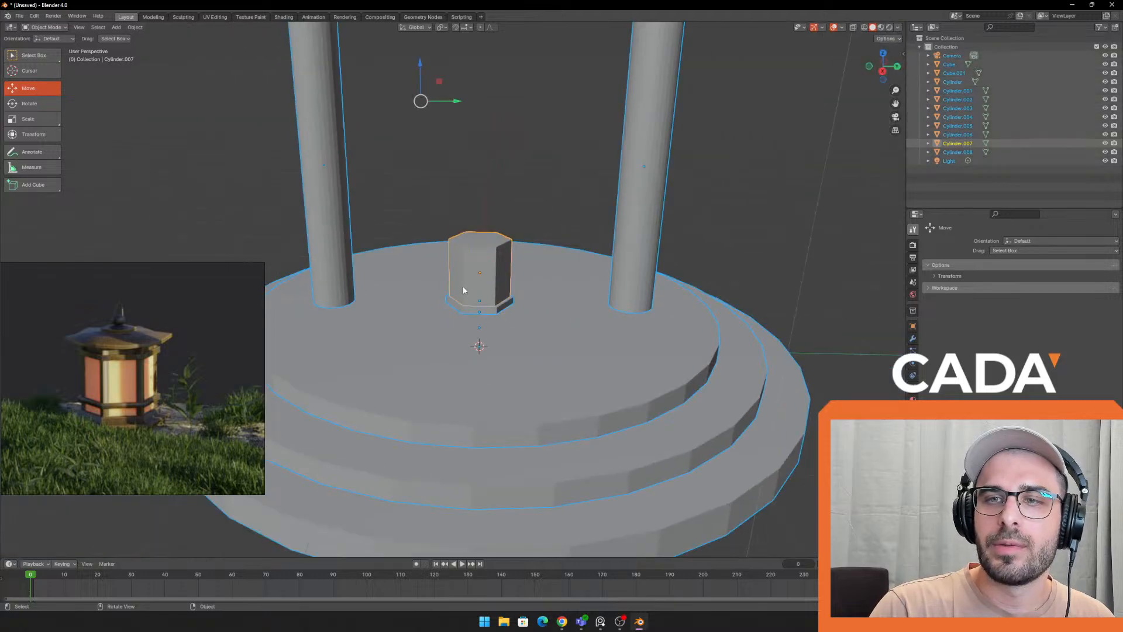
scroll(468, 292, up, 4)
click(507, 332)
middle_drag(508, 331, 539, 285)
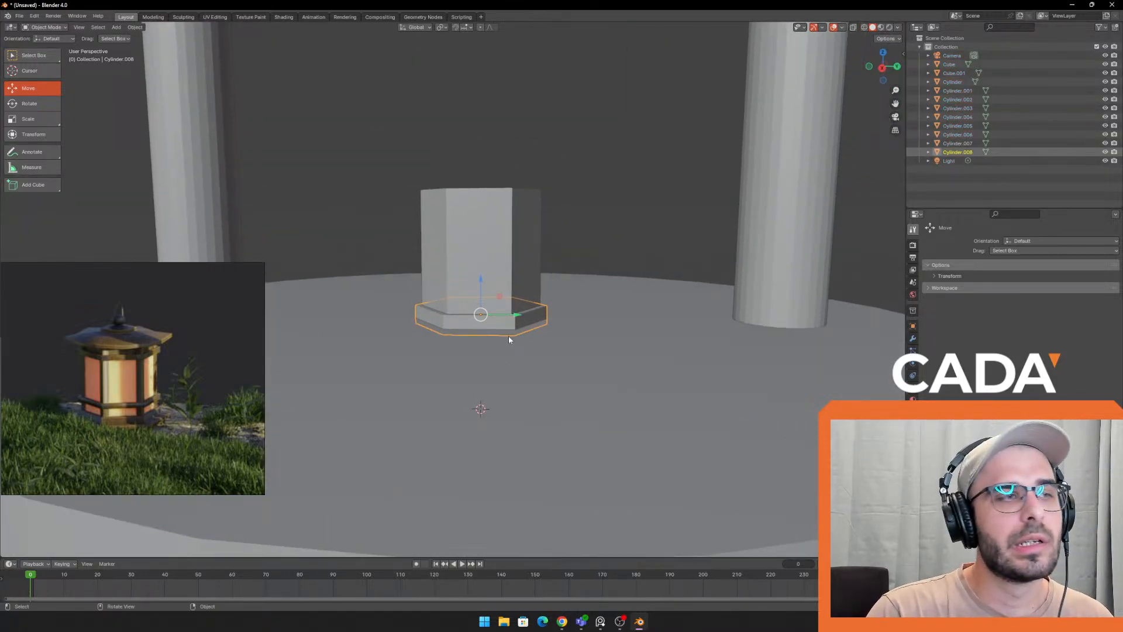
click(515, 230)
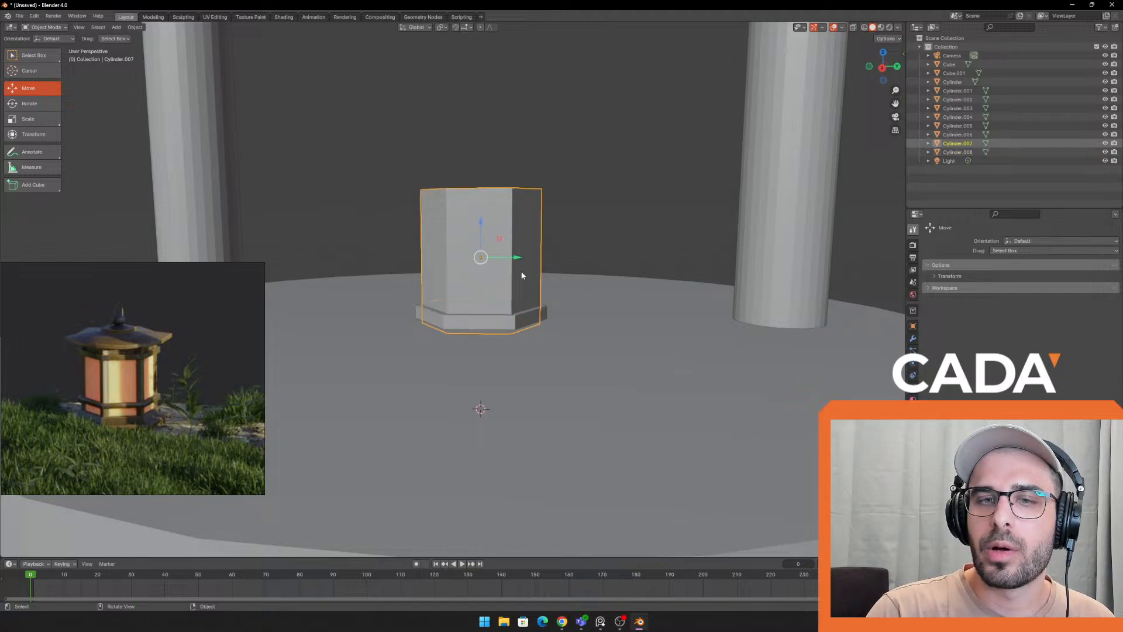
scroll(579, 265, up, 3)
middle_drag(548, 240, 572, 368)
click(549, 385)
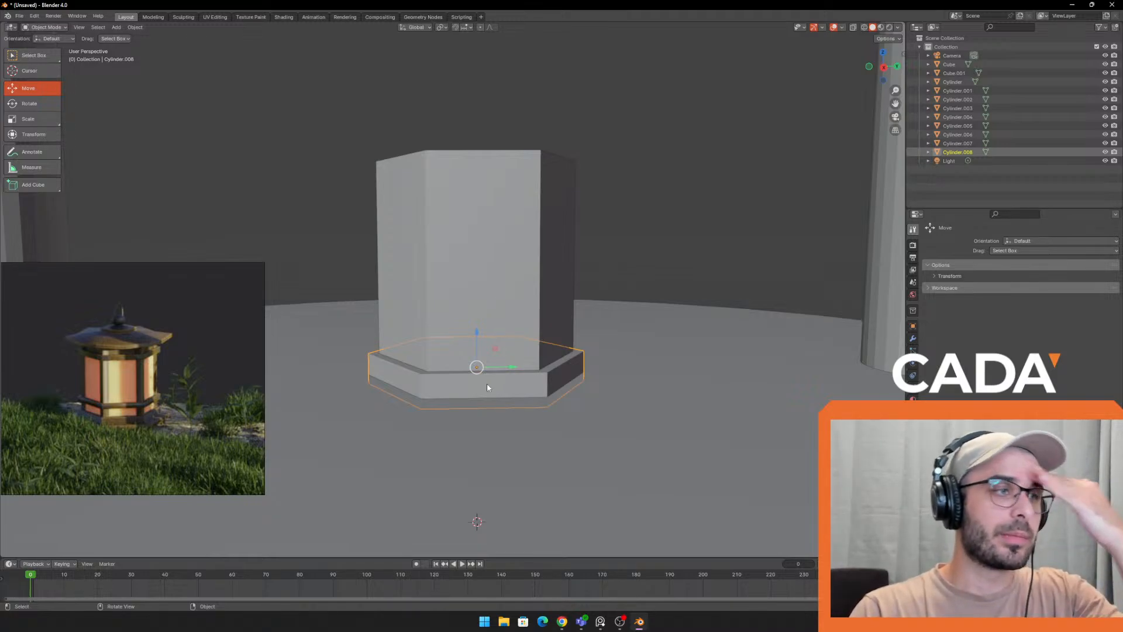
Try duplicating the plinth in place, and try enlarging the original by 1.145 and lowering it along Z
middle_drag(504, 332, 561, 316)
middle_drag(625, 351, 625, 286)
key(shift+d)
key(Escape)
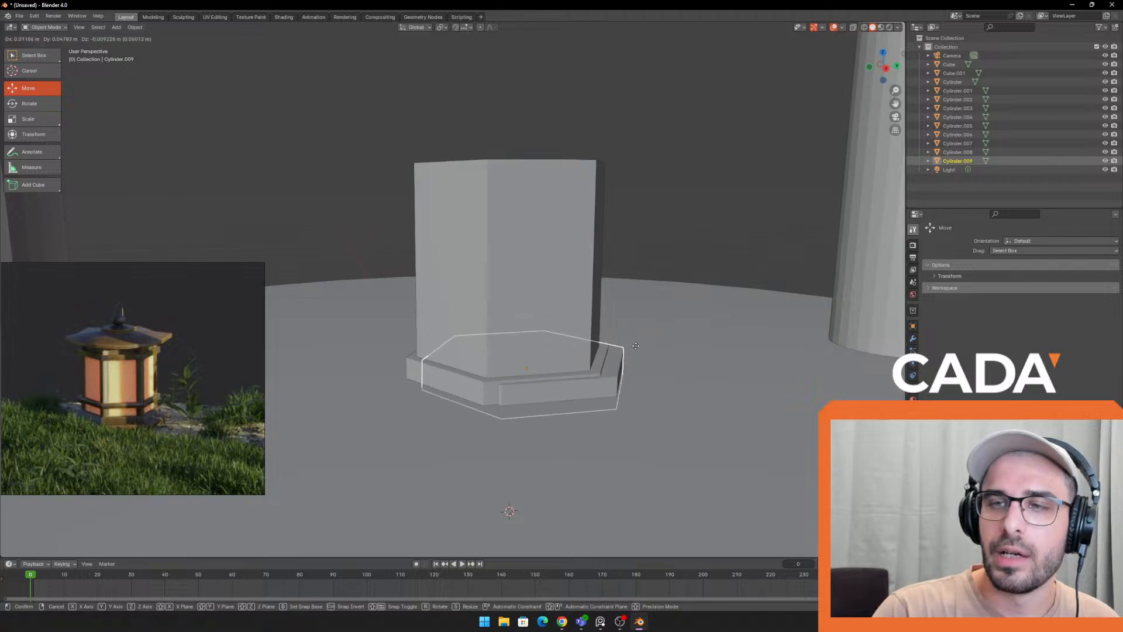
key(ctrl+z)
key(s)
click(690, 351)
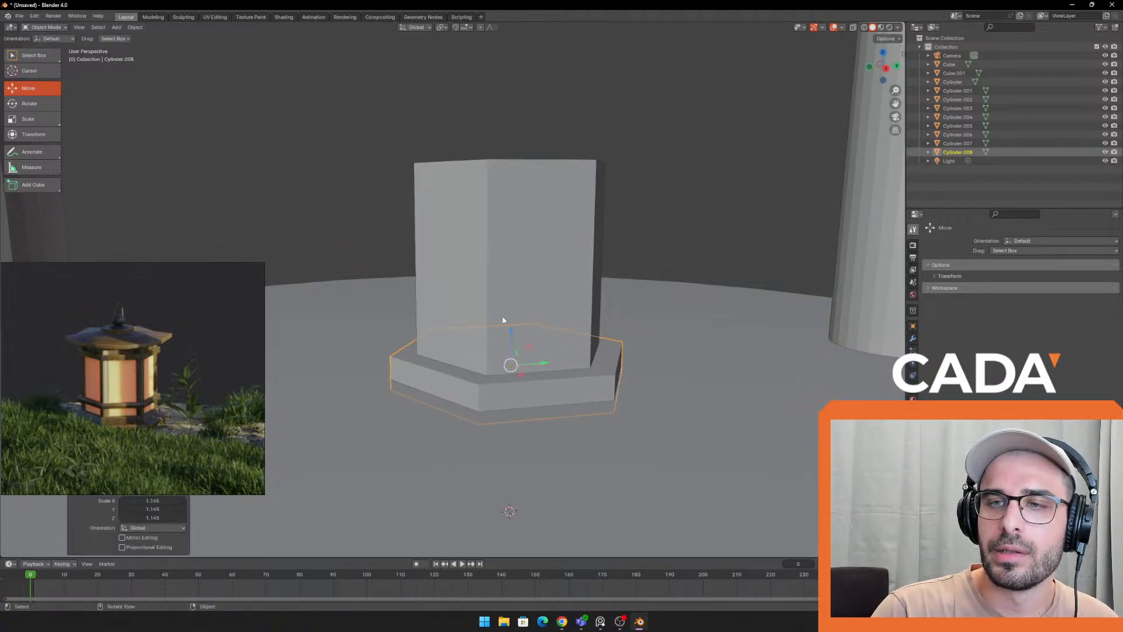
drag(512, 330, 513, 346)
key(ctrl+z)
key(ctrl+z)
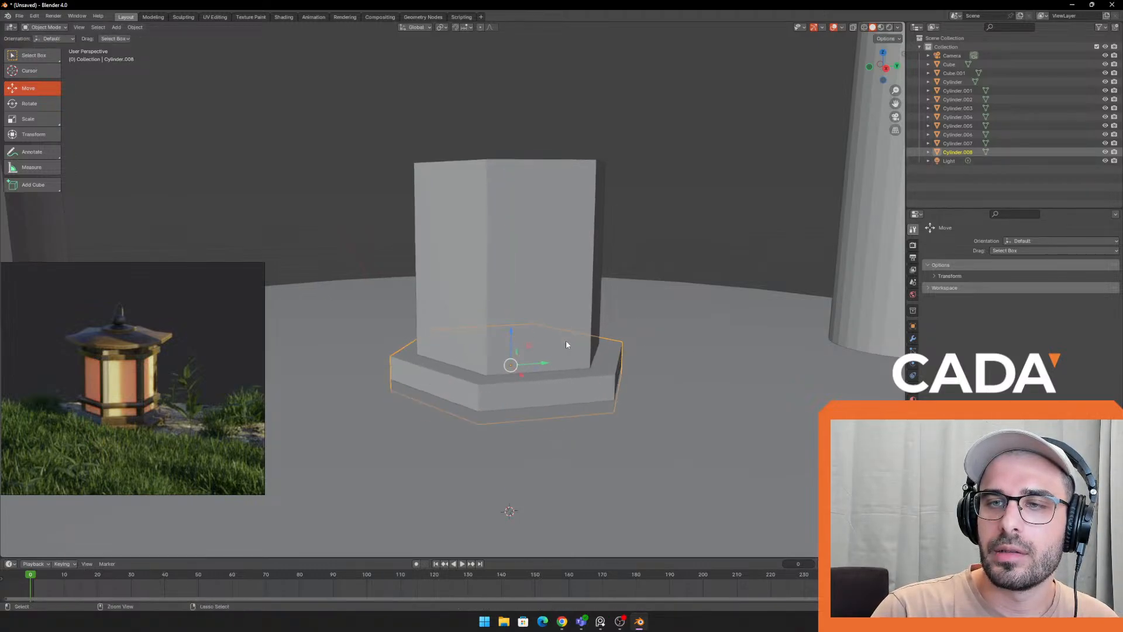
click(527, 343)
click(557, 381)
key(shift+d)
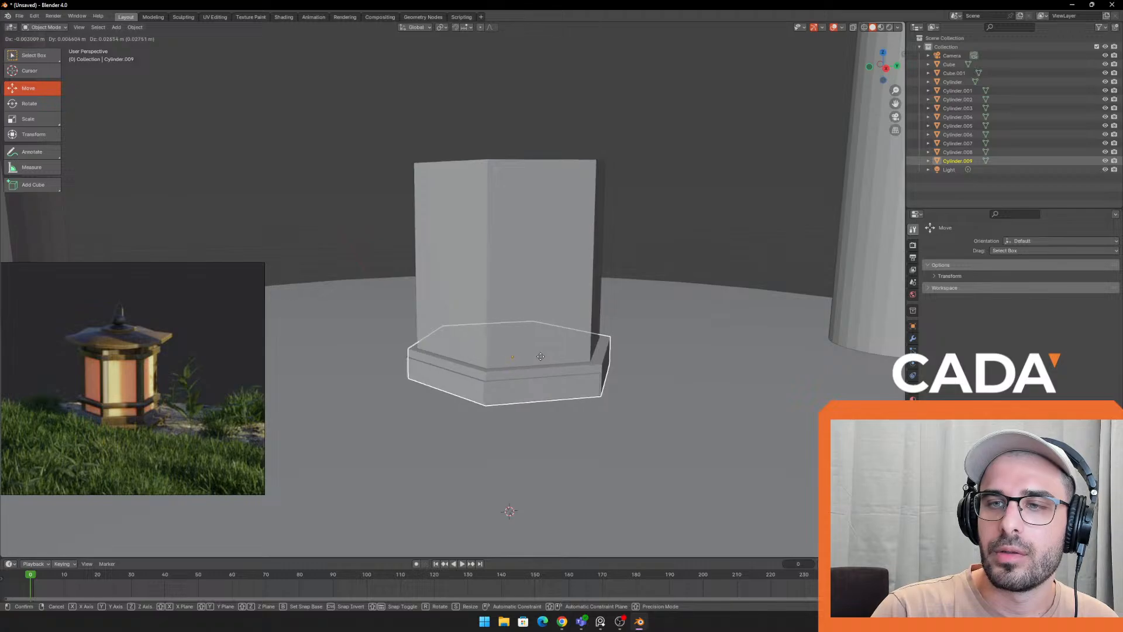
right_click(542, 358)
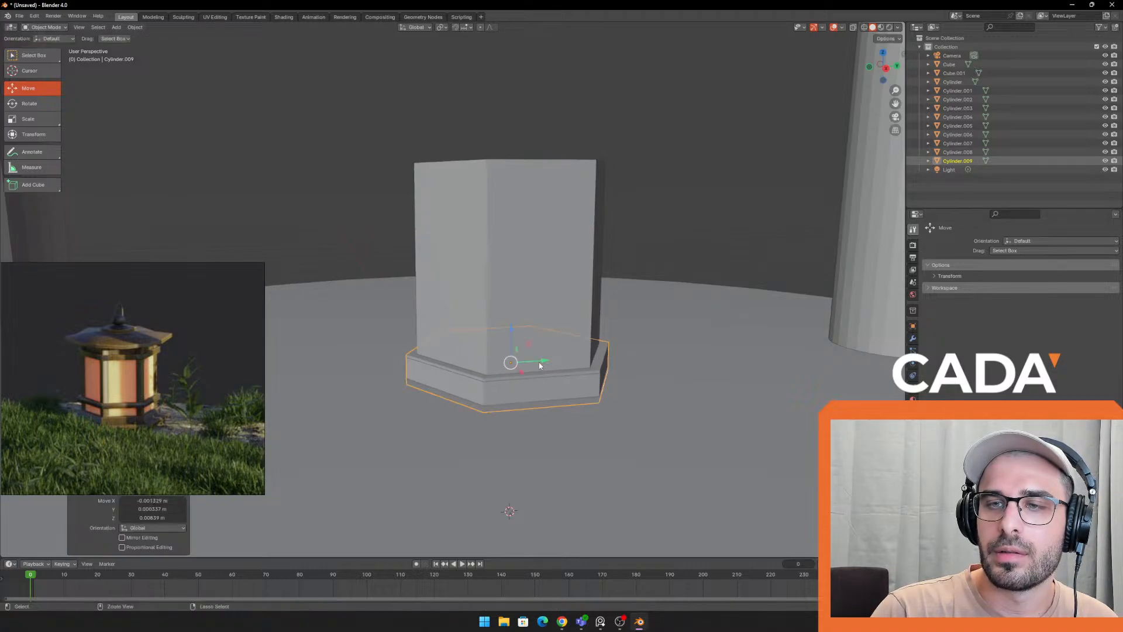
key(ctrl+z)
key(shift+d)
key(s)
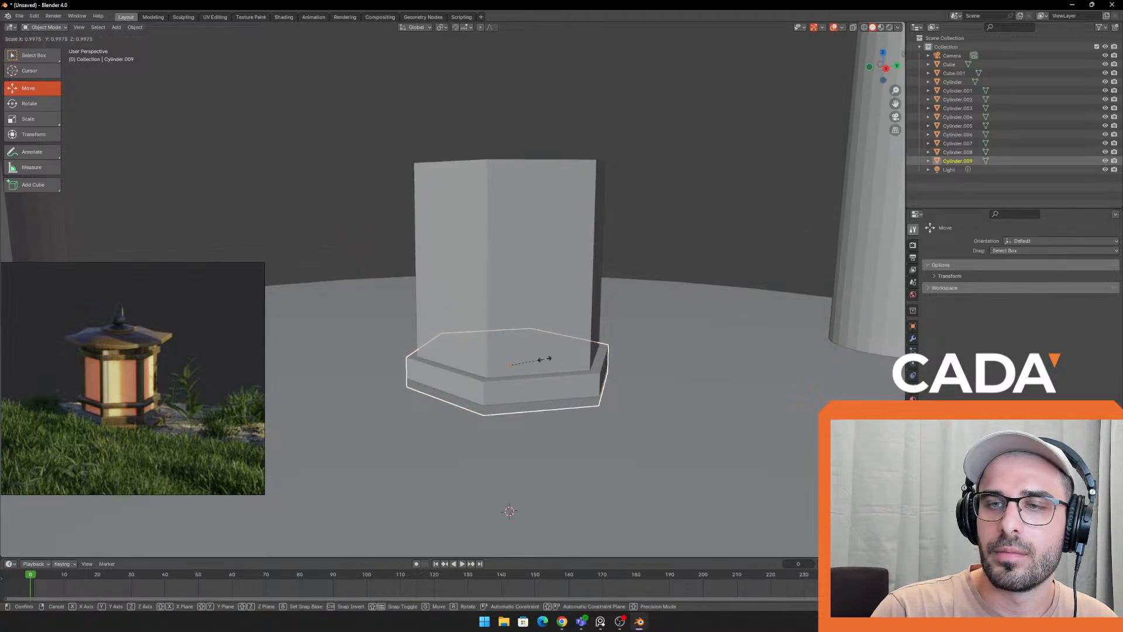
right_click(548, 358)
key(ctrl+z)
Duplicate the plinth 0.036711 m downward along Z and scale the copy by 1.173 to form a wider lower tier
key(shift+d)
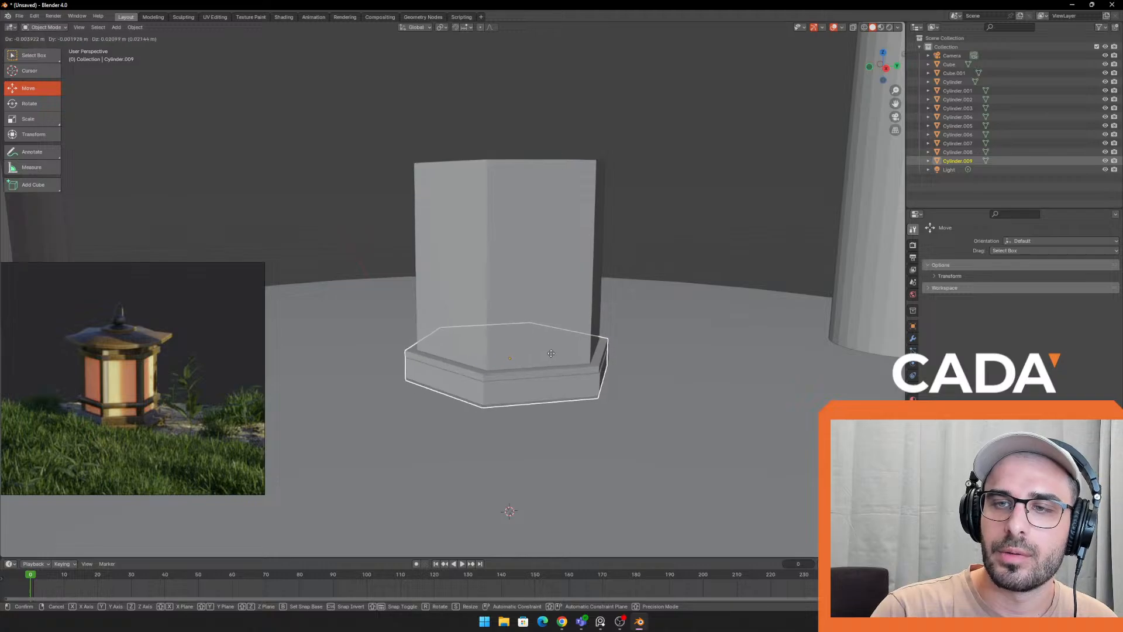
key(z)
click(606, 378)
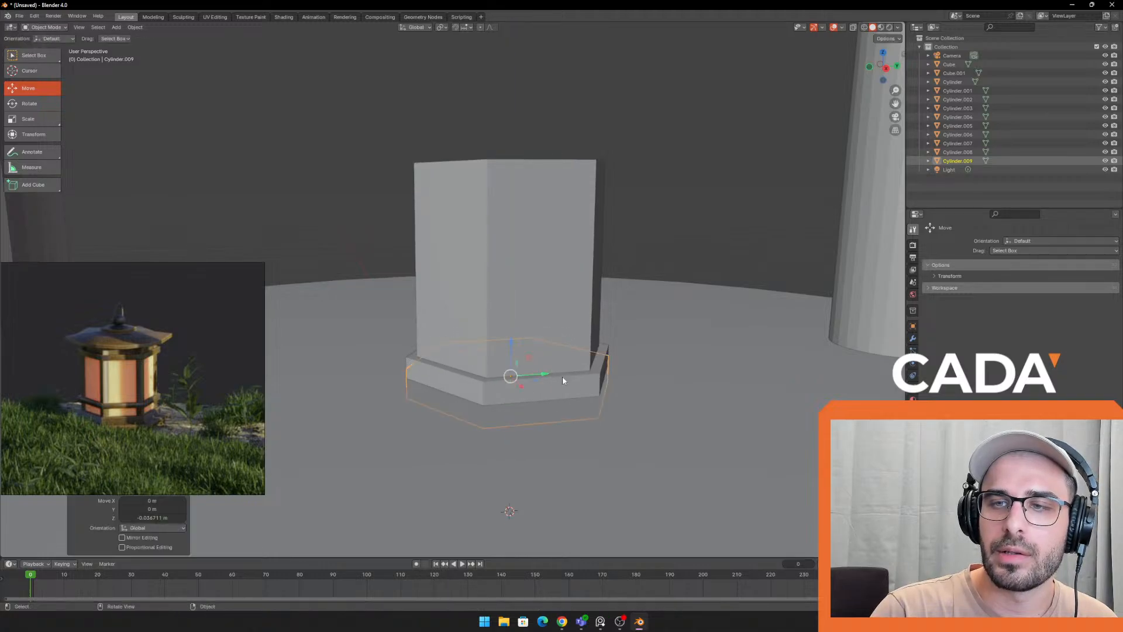
key(s)
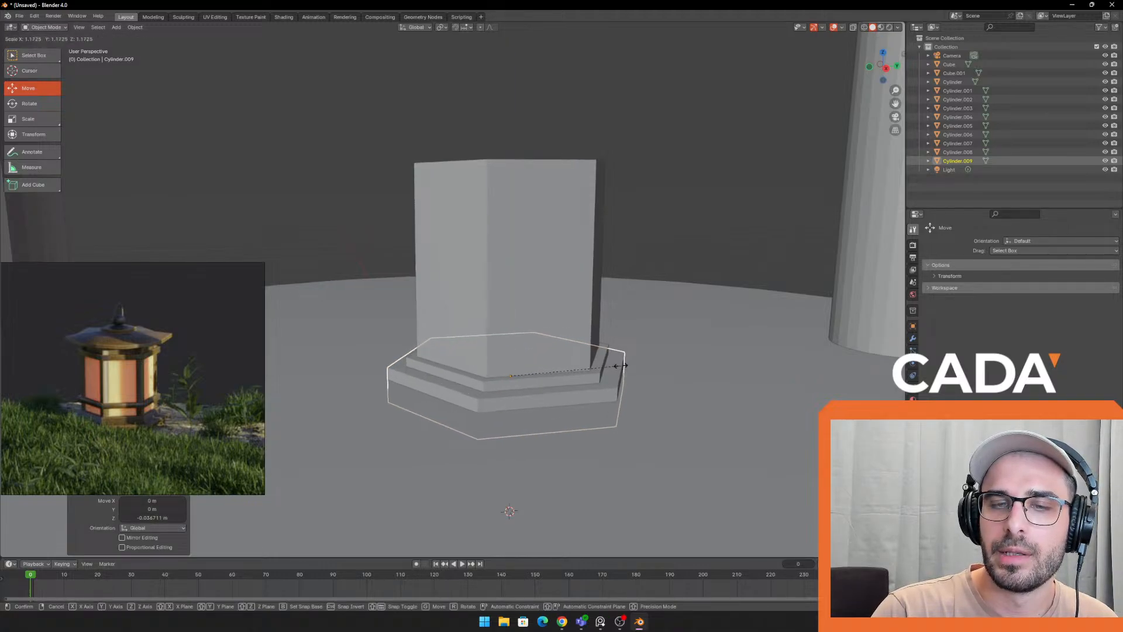
click(622, 365)
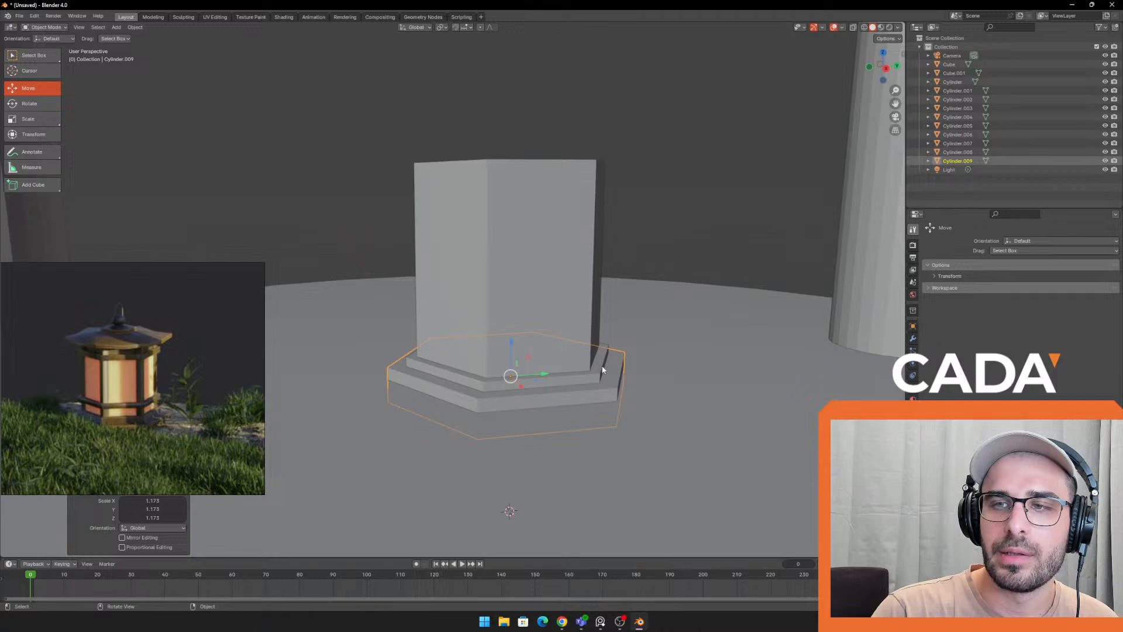
Raise the upper plinth tier slightly along Z above the wider tier
click(561, 353)
drag(513, 331, 512, 324)
middle_drag(639, 279, 554, 247)
click(610, 248)
scroll(609, 297, up, 3)
scroll(553, 221, down, 3)
Duplicate the upper plinth tier 0.20435 m upward along Z as a band around the lantern body
click(469, 333)
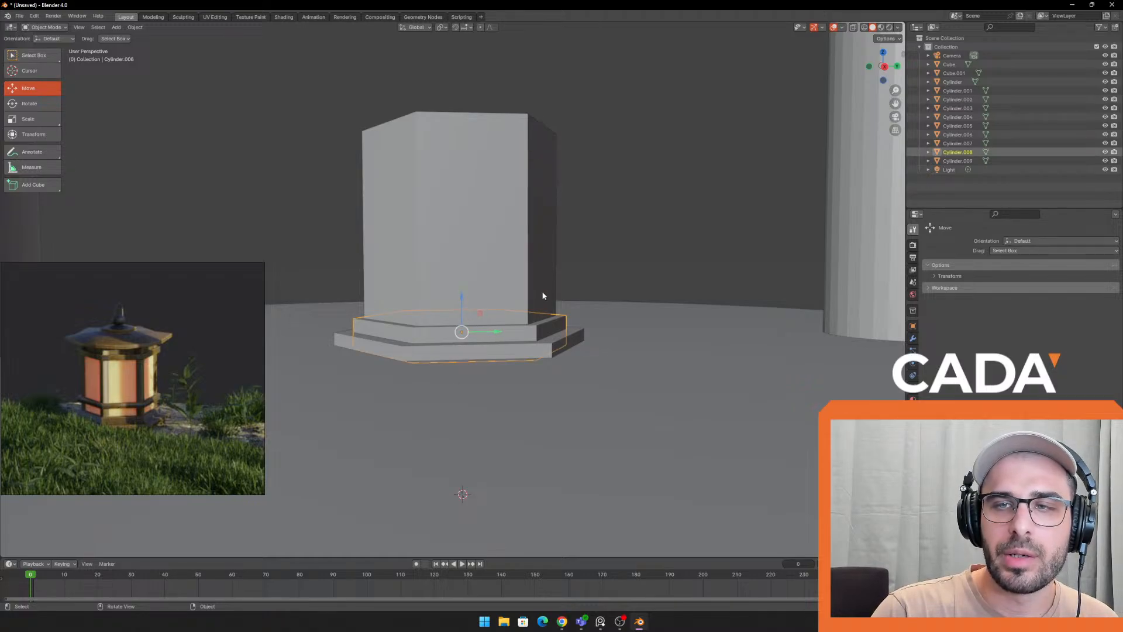
key(shift+d)
key(z)
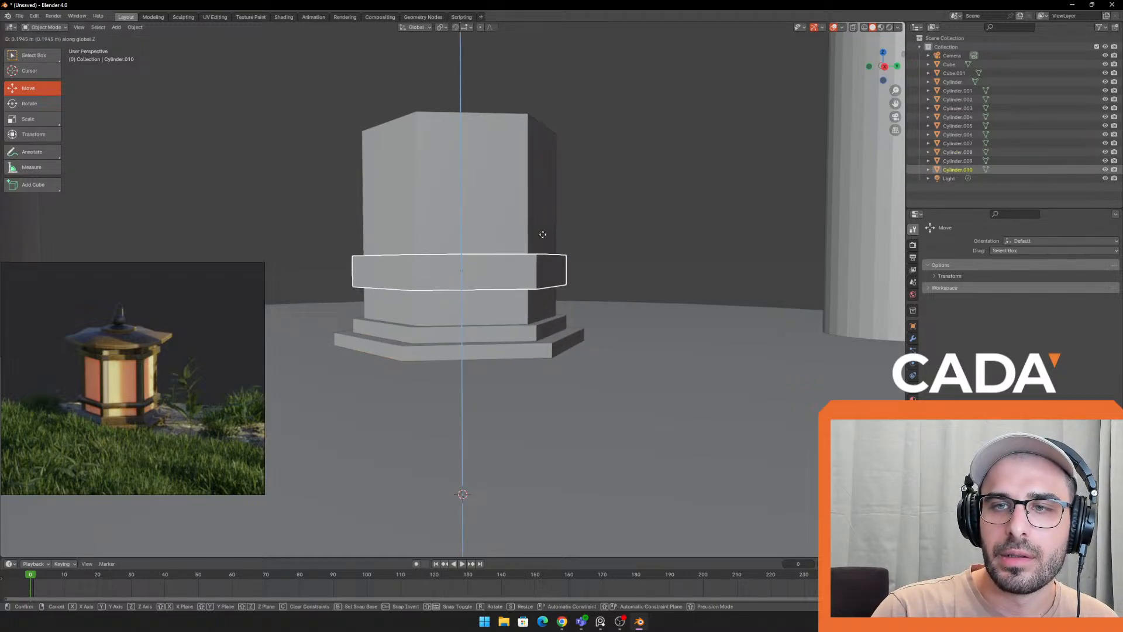
click(543, 233)
Flatten the band by scaling it to 0.304 along Z and lower it slightly on the lantern body
middle_drag(542, 233, 545, 262)
key(s)
key(z)
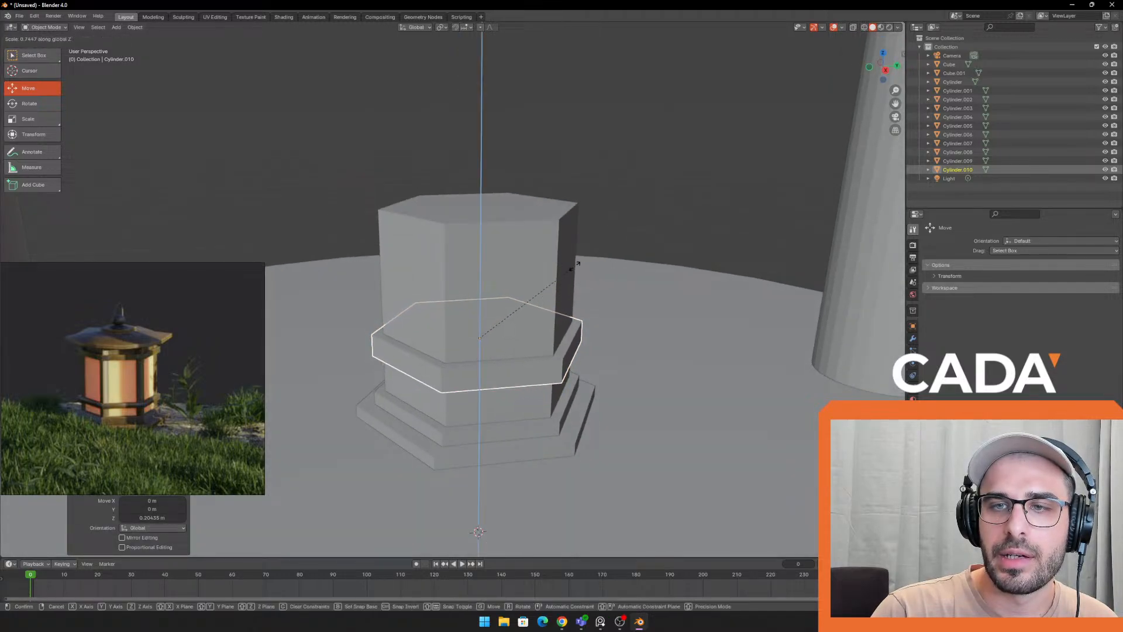
click(498, 310)
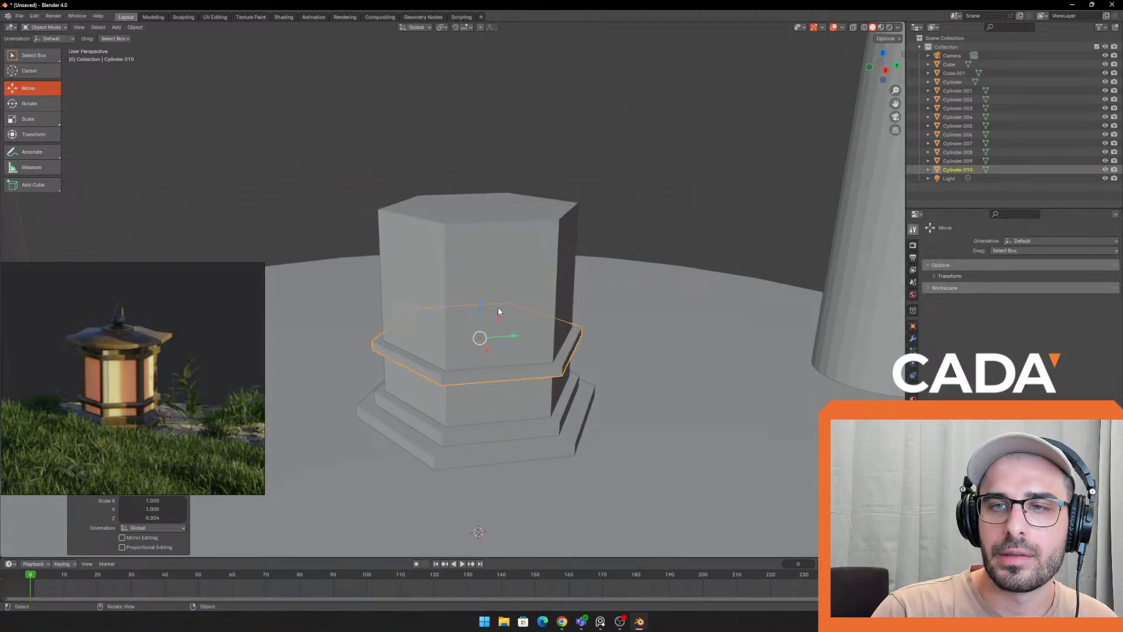
key(g)
key(z)
click(556, 297)
middle_drag(556, 297, 567, 319)
key(g)
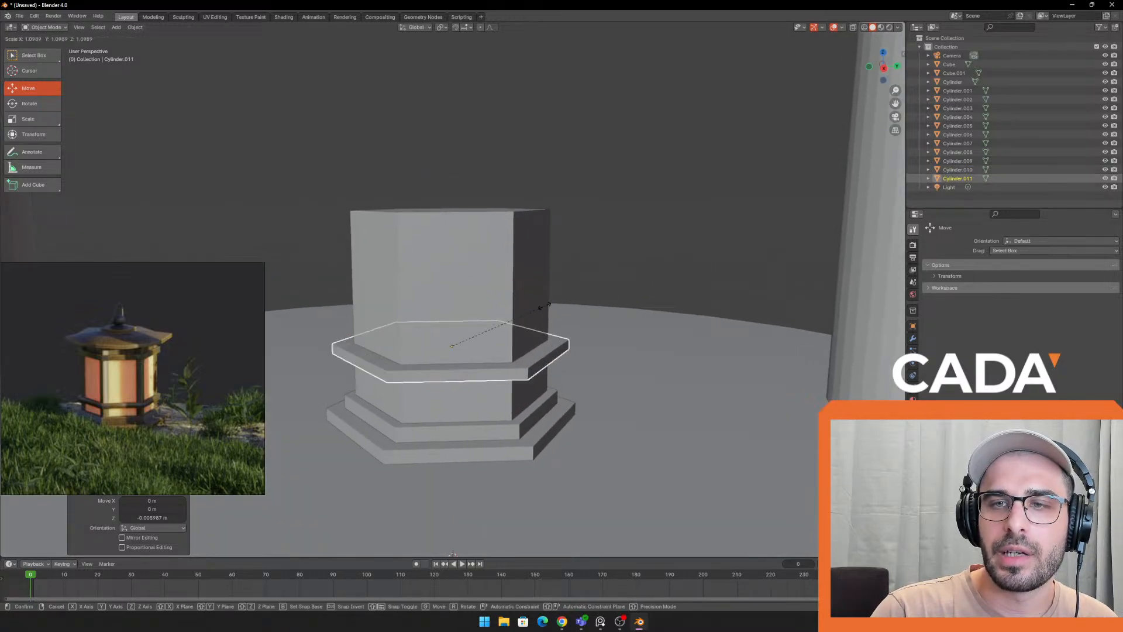
key(z)
key(Escape)
key(g)
key(z)
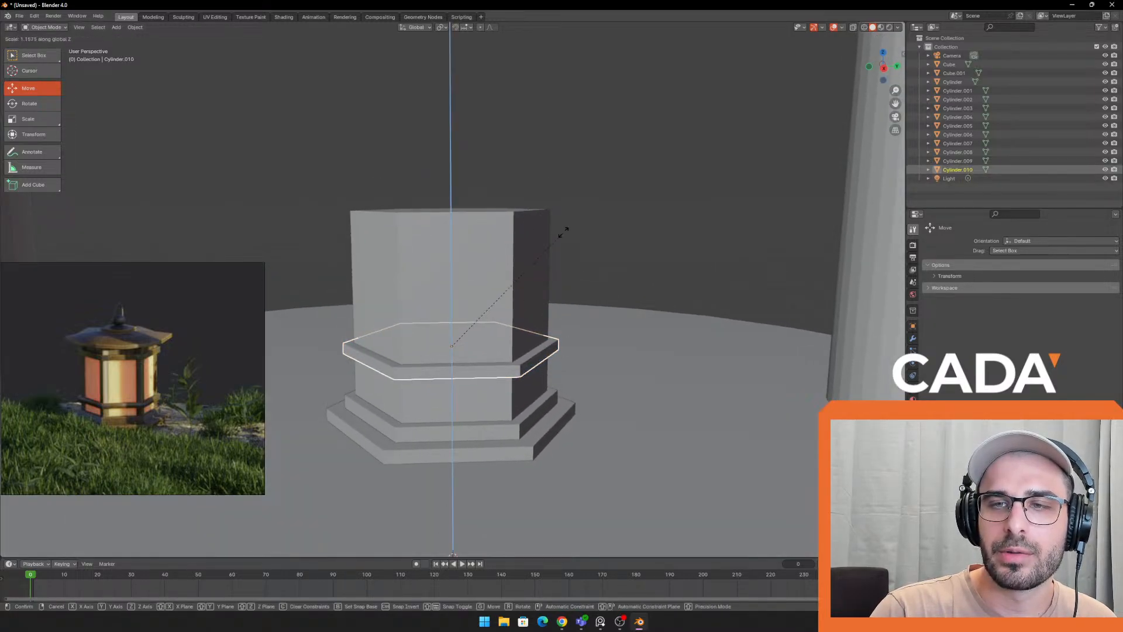
key(Escape)
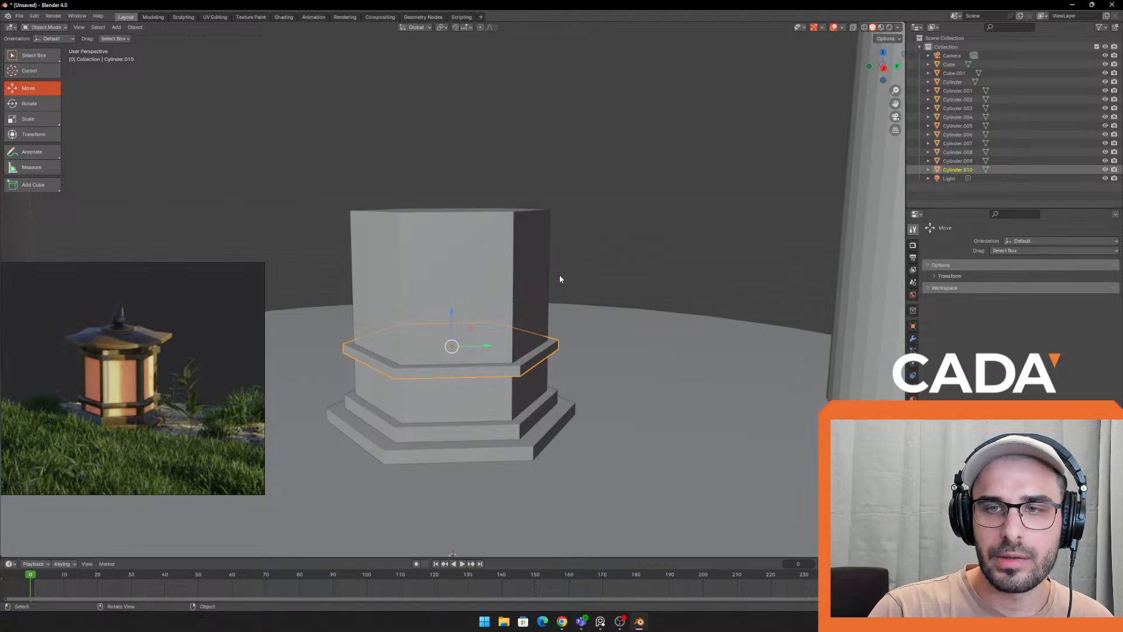
Duplicate the band 0.42379 m upward along Z to the lantern body's top edge and thicken the copy by 2.177 along Z
key(shift+d)
key(z)
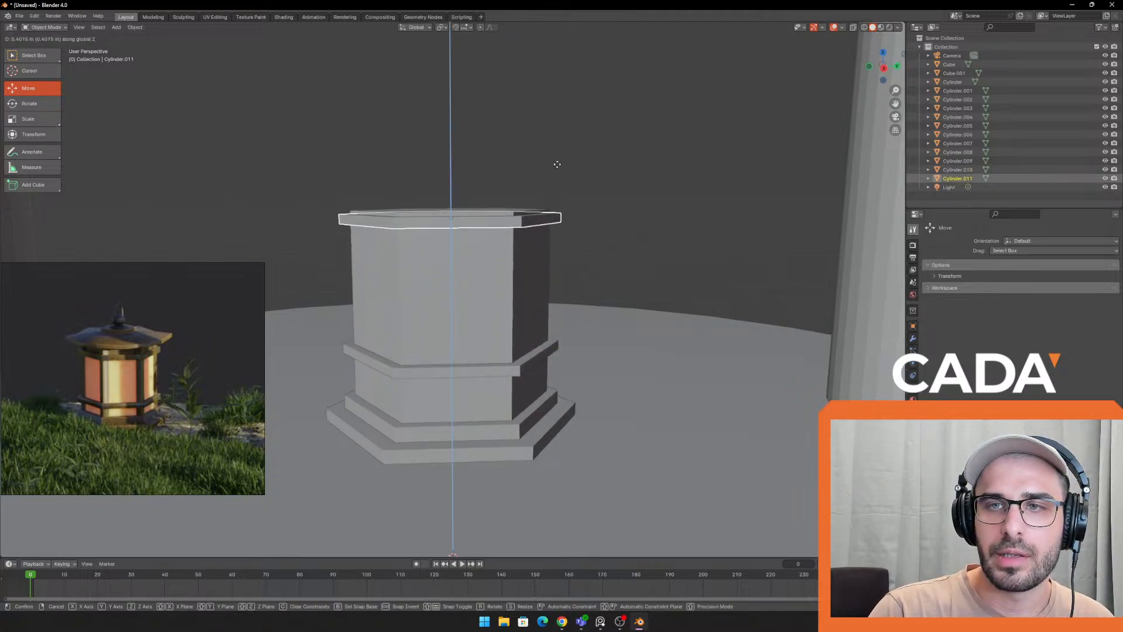
click(558, 157)
click(42, 124)
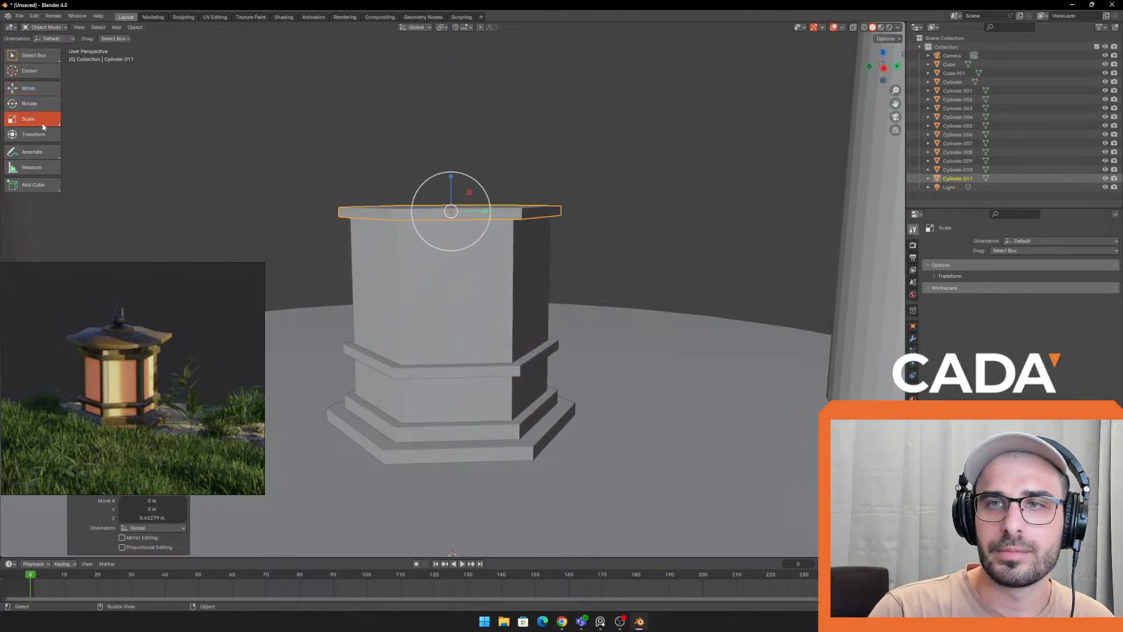
drag(451, 178, 466, 141)
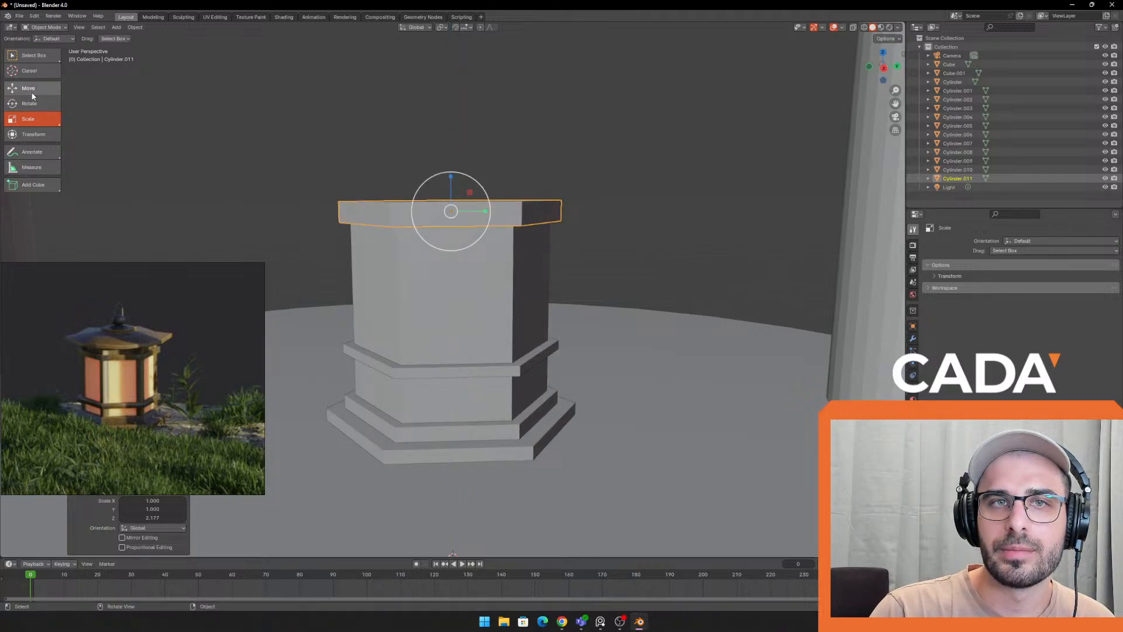
click(332, 141)
Examine the lantern's tiers, band and top rim from several angles and compare its proportions with the gate and reference image
click(482, 273)
middle_drag(481, 272, 541, 274)
scroll(541, 274, down, 6)
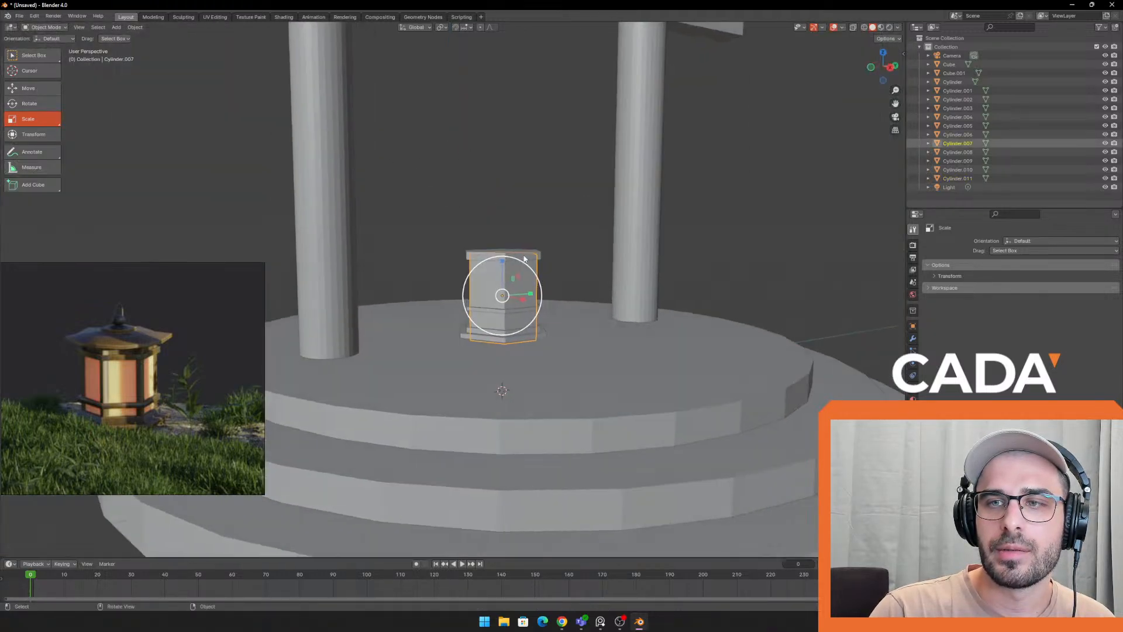
click(544, 284)
scroll(543, 287, down, 8)
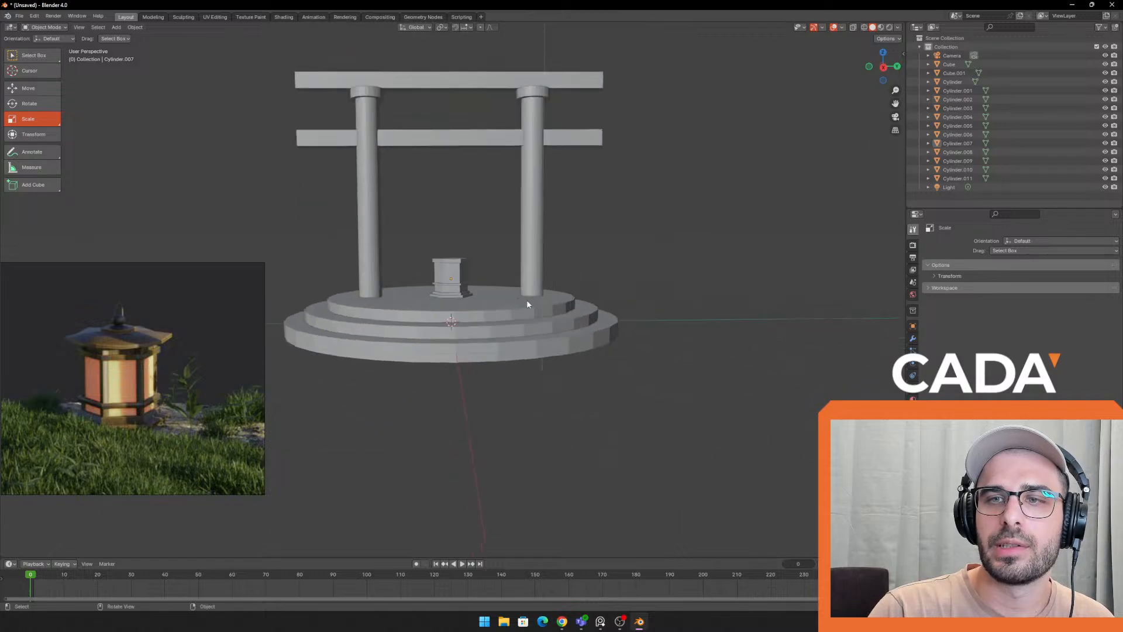
middle_drag(527, 299, 567, 303)
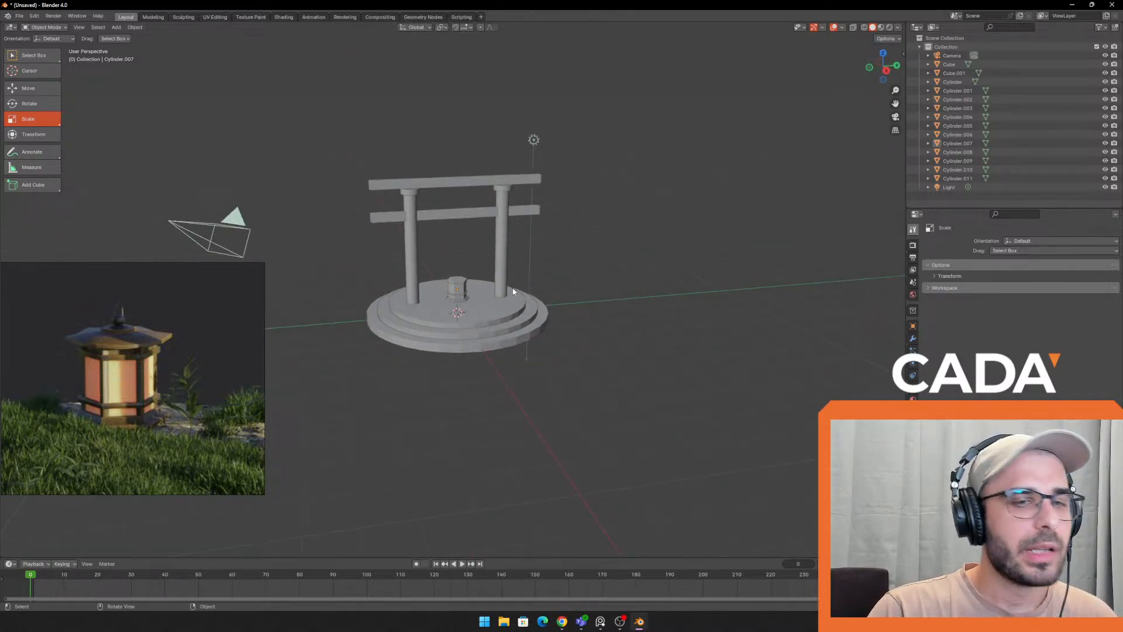
scroll(529, 319, up, 10)
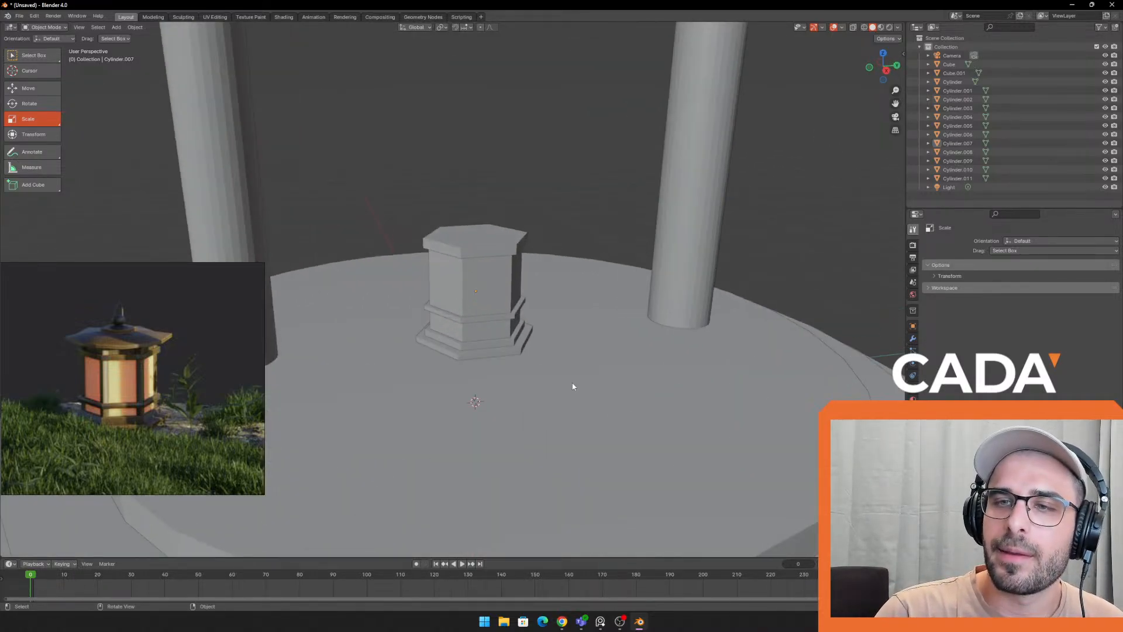
middle_drag(582, 312, 448, 230)
scroll(450, 248, up, 4)
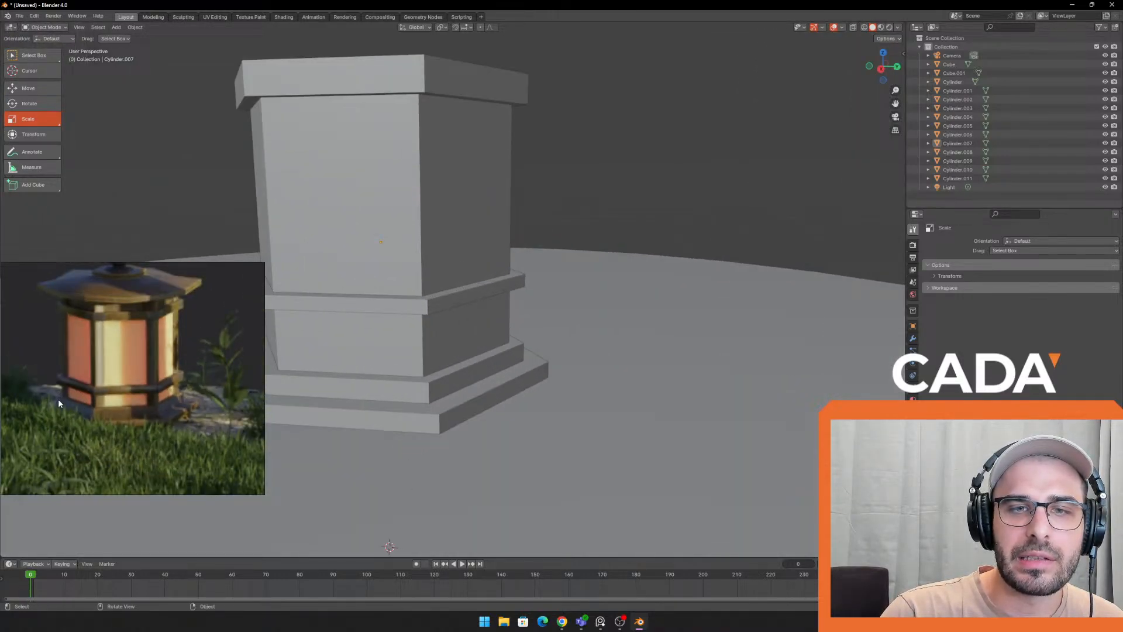
scroll(485, 361, down, 3)
mouse_move(504, 335)
middle_down()
mouse_move(502, 301)
mouse_move(233, 193)
mouse_move(381, 232)
mouse_move(381, 222)
middle_up()
Try marking the corner of the lower plinth tier with a freehand annotation
click(33, 153)
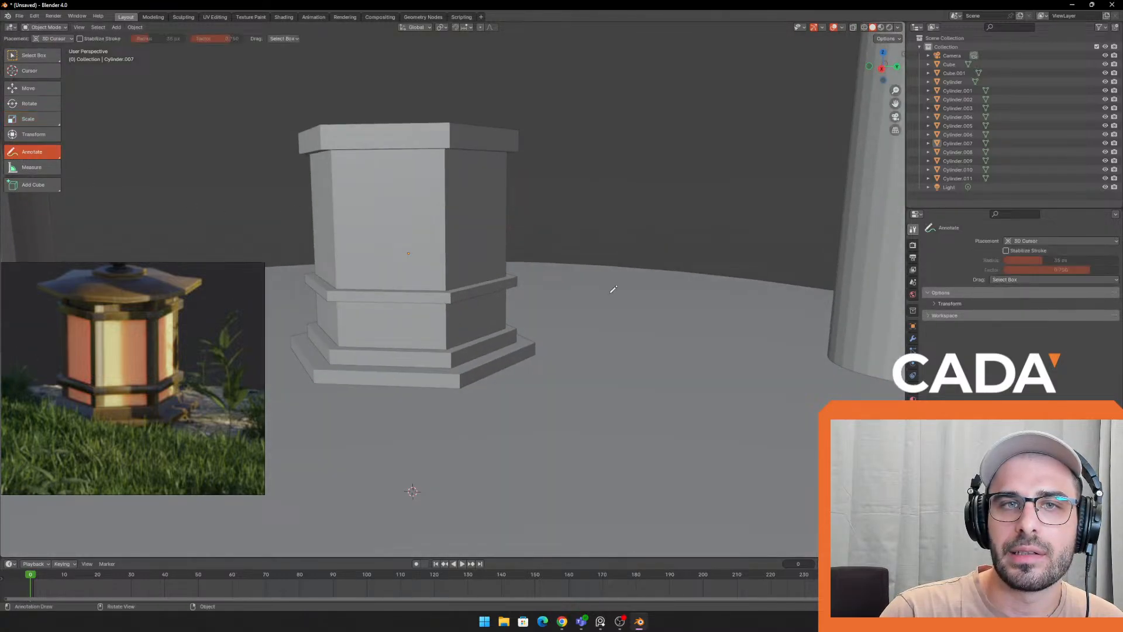
middle_drag(658, 310, 669, 296)
drag(513, 279, 532, 304)
key(ctrl+z)
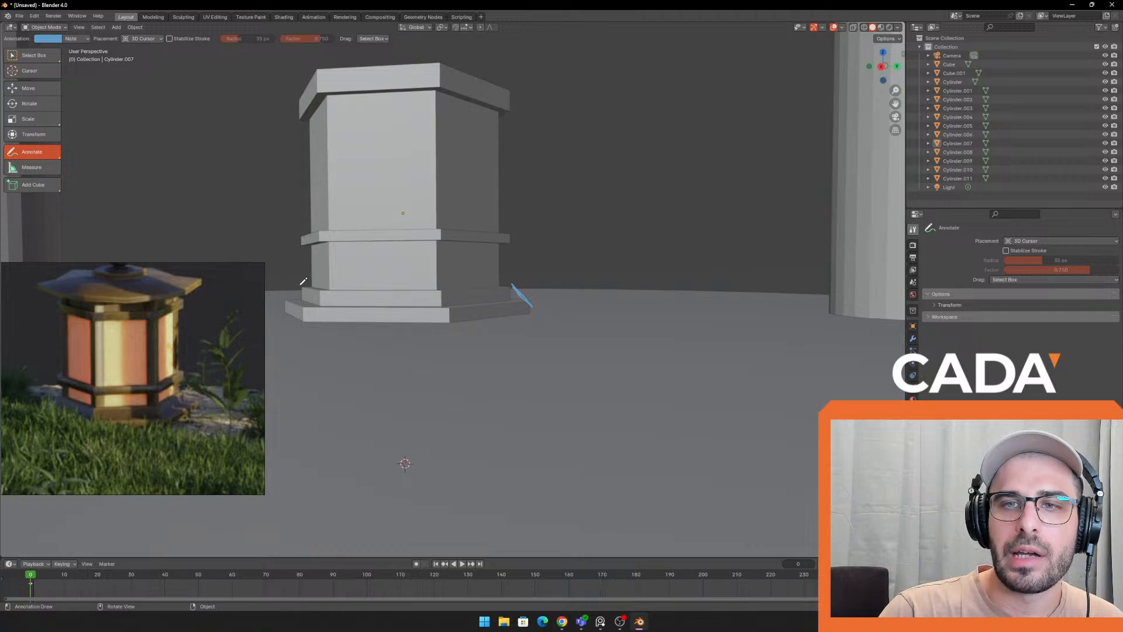
key(ctrl+z)
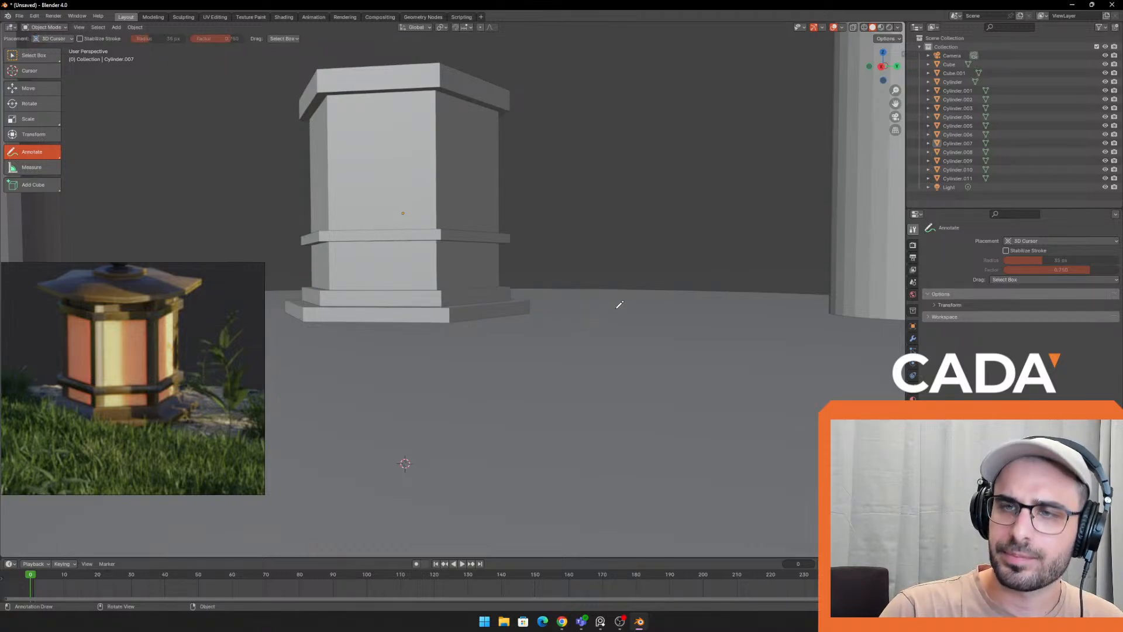
Switch back to the Move tool and select the upper plinth tier beneath the lantern body
key(shift+space)
key(g)
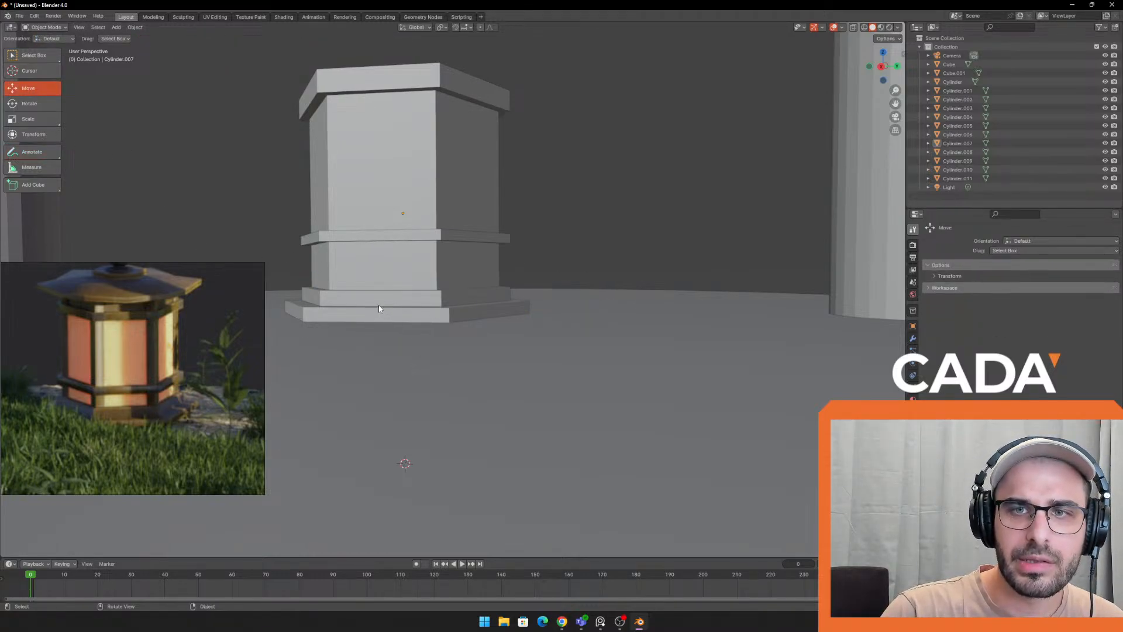
click(378, 304)
click(312, 294)
middle_drag(480, 291, 552, 324)
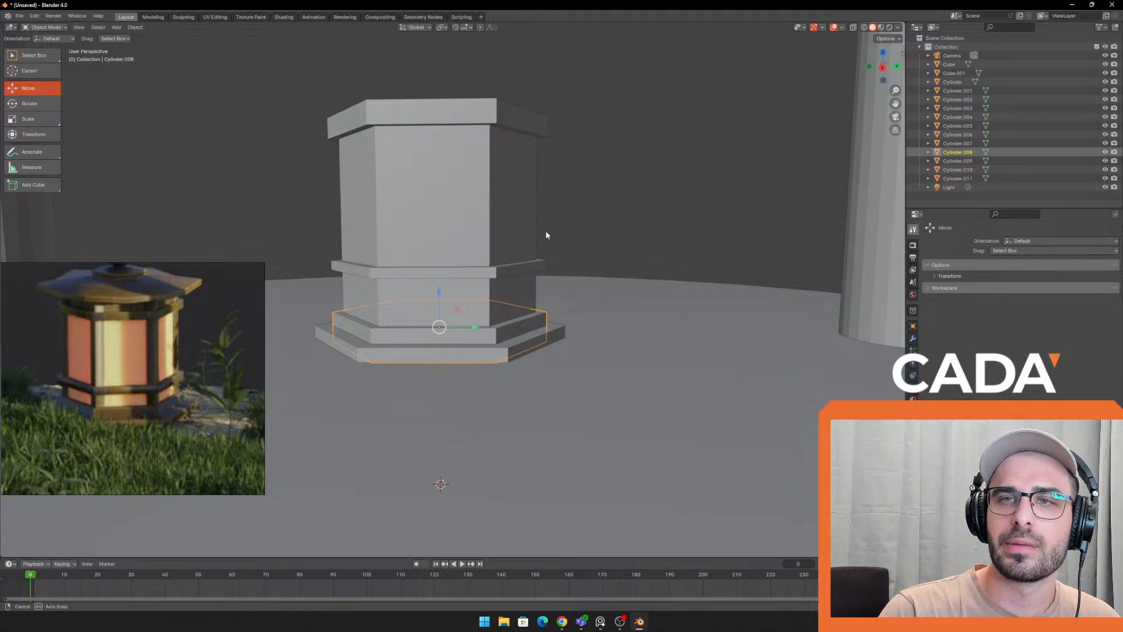
shift+middle_drag(554, 248, 544, 324)
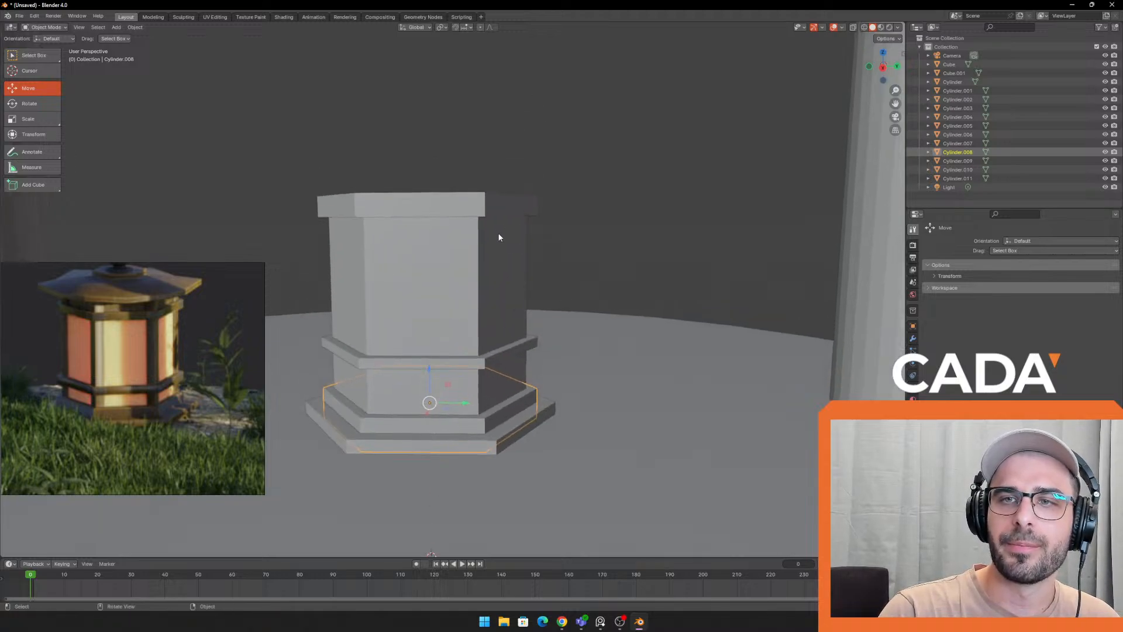
Try marking the outer corners of the lantern's top rim with freehand annotation strokes, undo them, and return to the Move tool
click(462, 202)
middle_drag(462, 201, 598, 247)
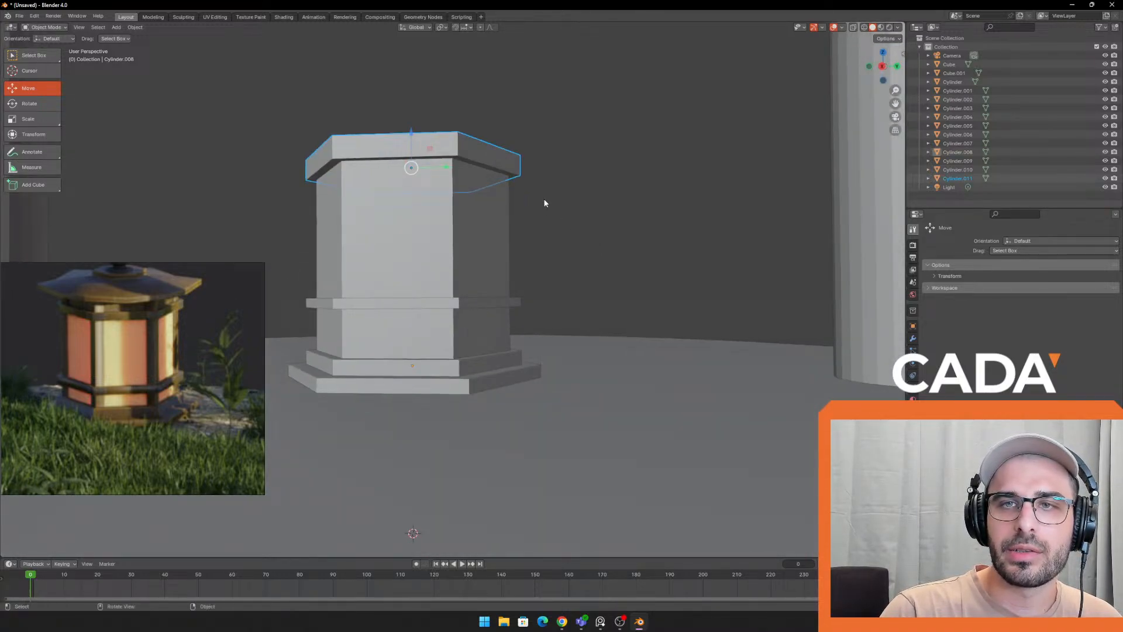
mouse_move(544, 202)
shift+middle_down()
mouse_move(551, 273)
mouse_move(565, 243)
shift+middle_up()
click(32, 151)
drag(551, 231, 543, 253)
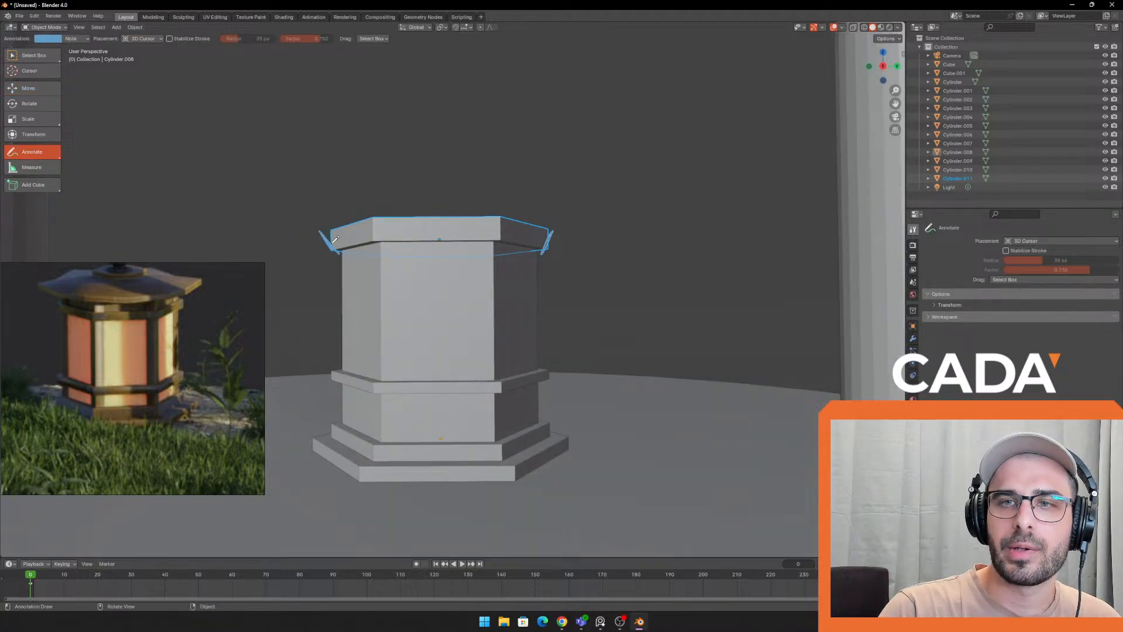
middle_drag(579, 320, 581, 318)
key(ctrl+z)
key(ctrl+z)
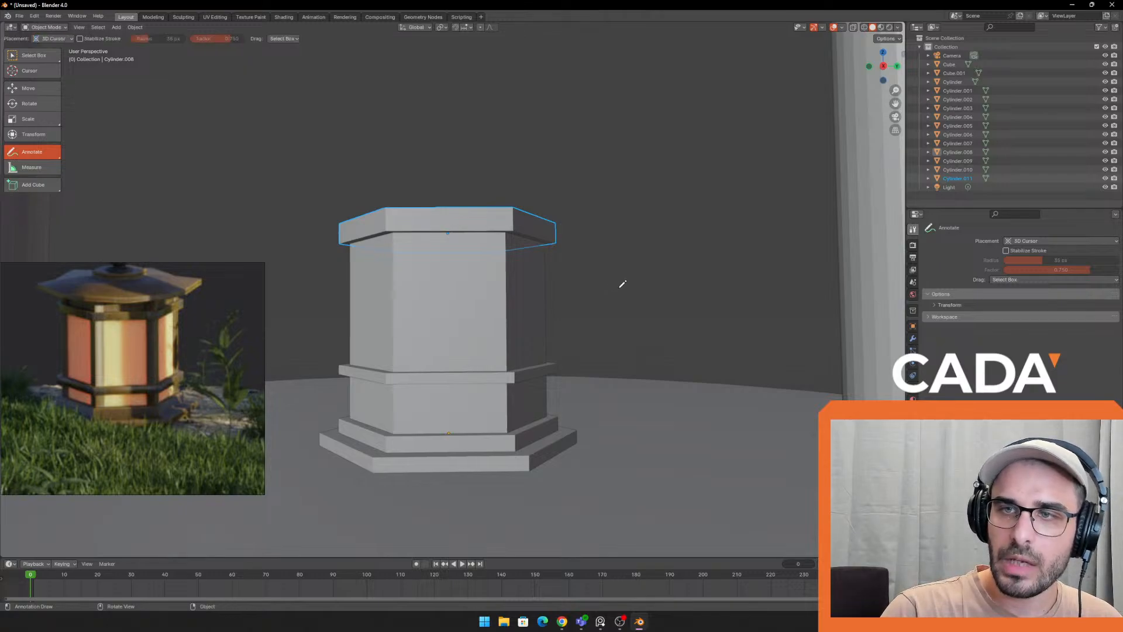
middle_drag(622, 283, 618, 275)
click(29, 88)
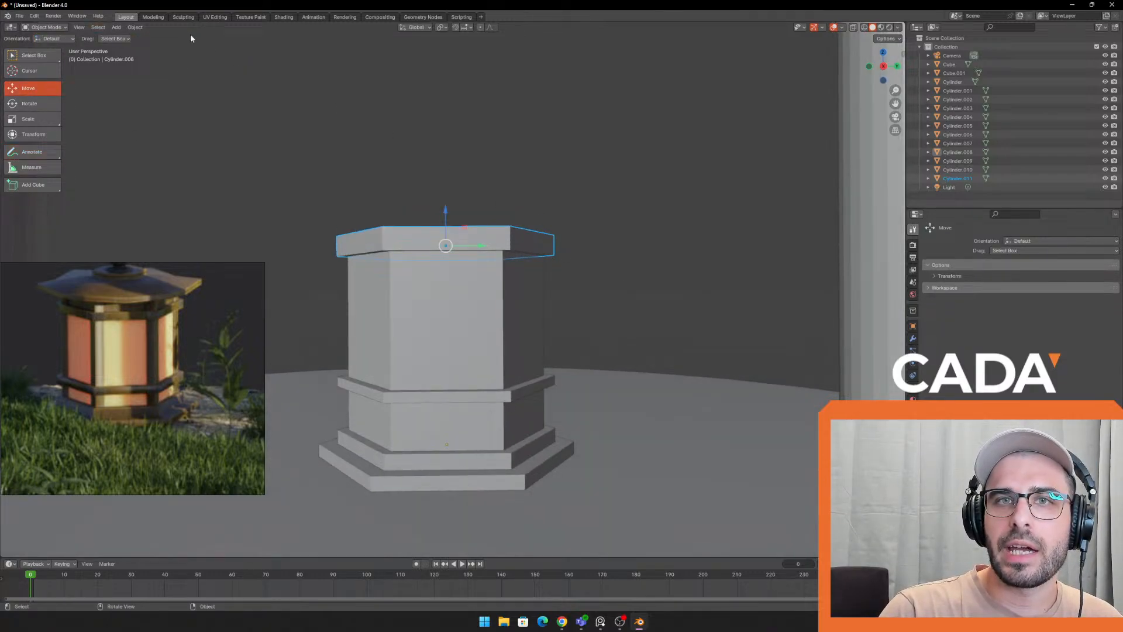
click(135, 27)
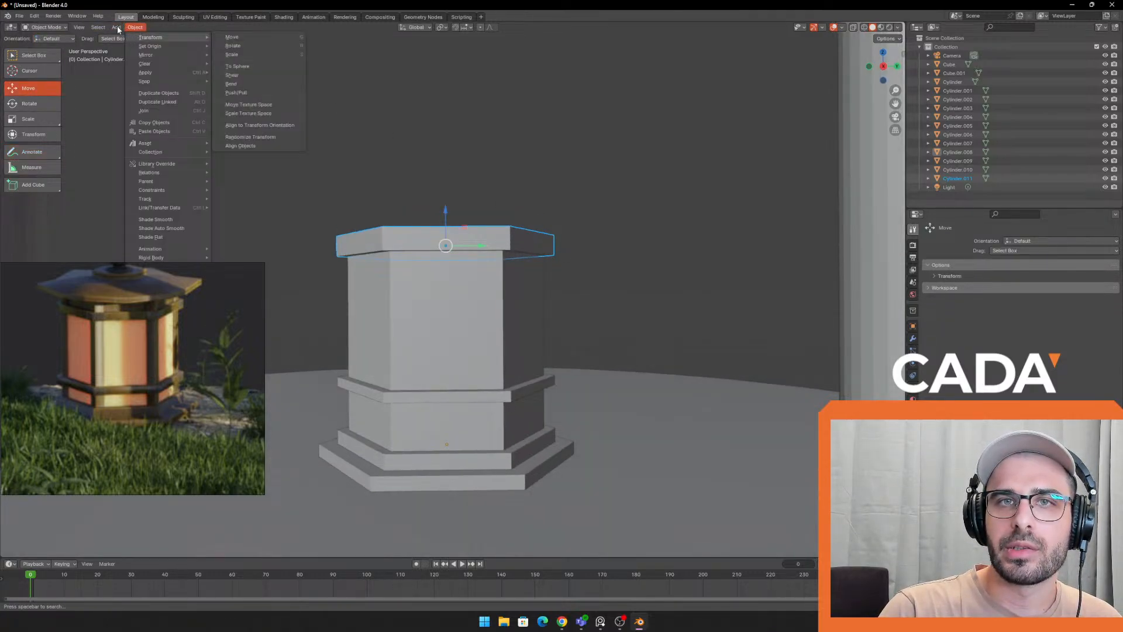
click(116, 27)
mouse_move(131, 37)
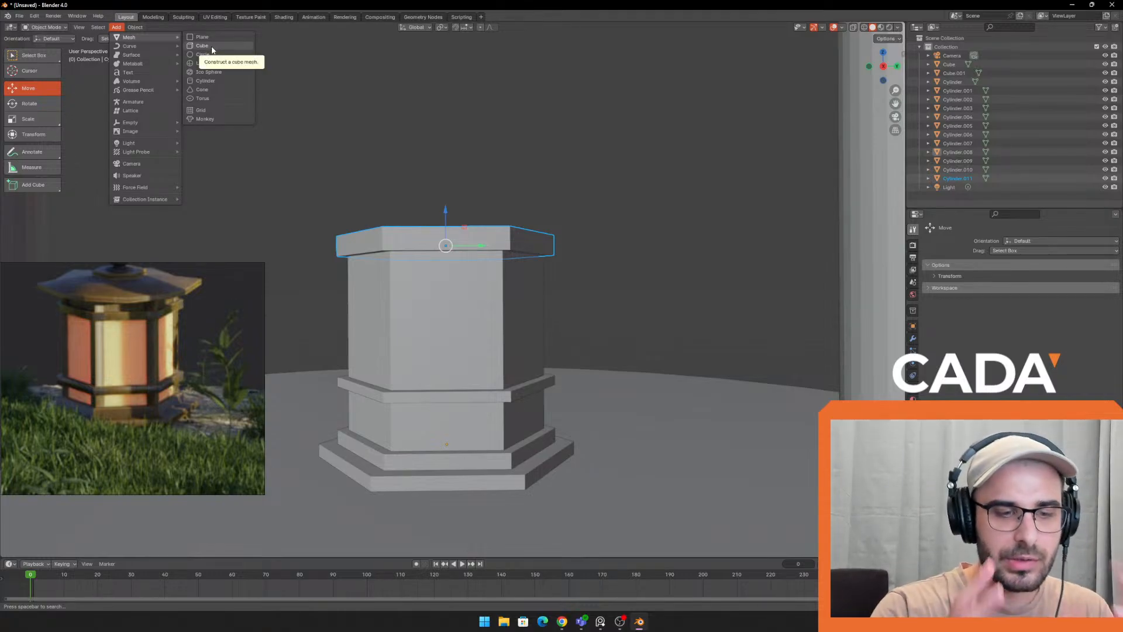
click(480, 107)
Examine the lantern's separate parts by selecting the rim, body, band and plinth tiers individually
click(529, 284)
middle_drag(508, 238, 597, 192)
middle_drag(606, 151, 602, 155)
shift+middle_drag(617, 140, 585, 159)
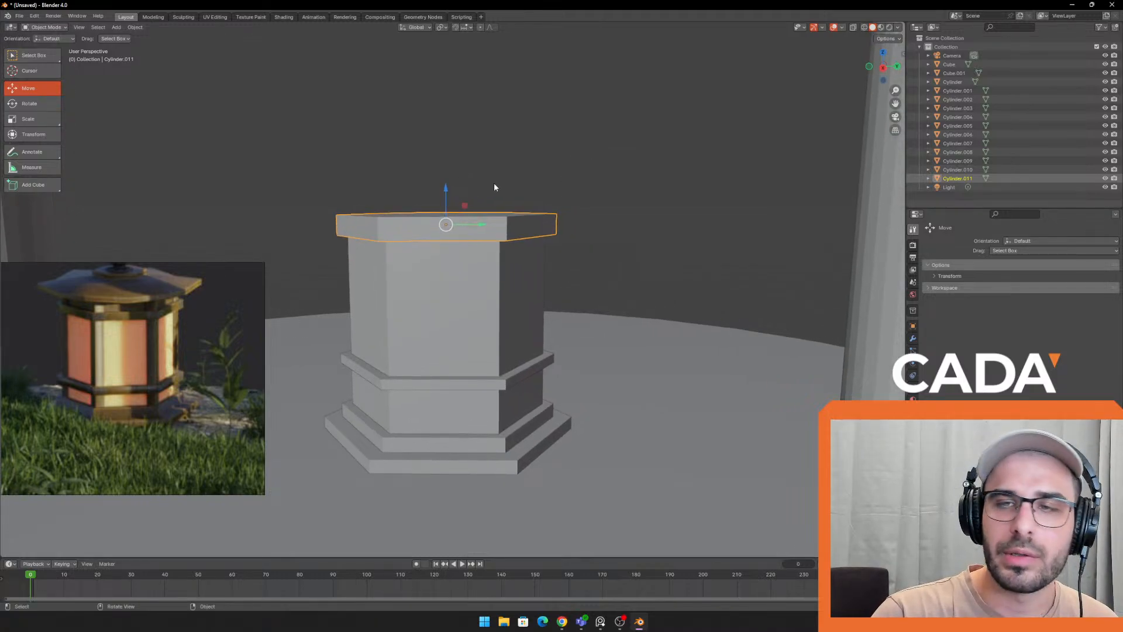
shift+middle_drag(493, 187, 465, 133)
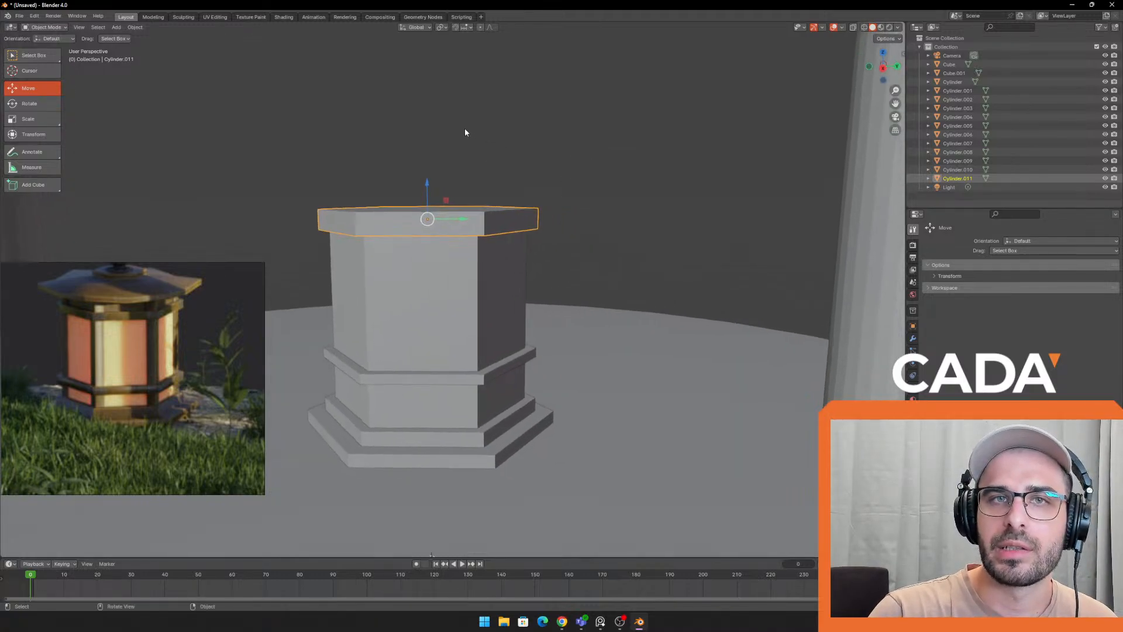
click(526, 188)
click(485, 215)
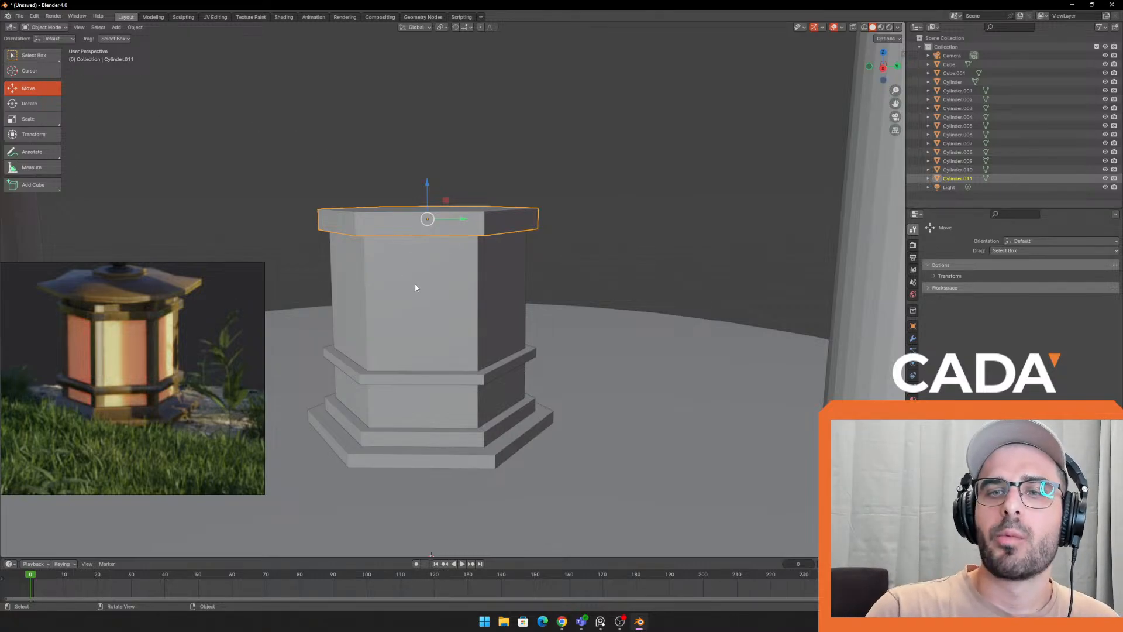
click(453, 327)
click(499, 380)
click(529, 421)
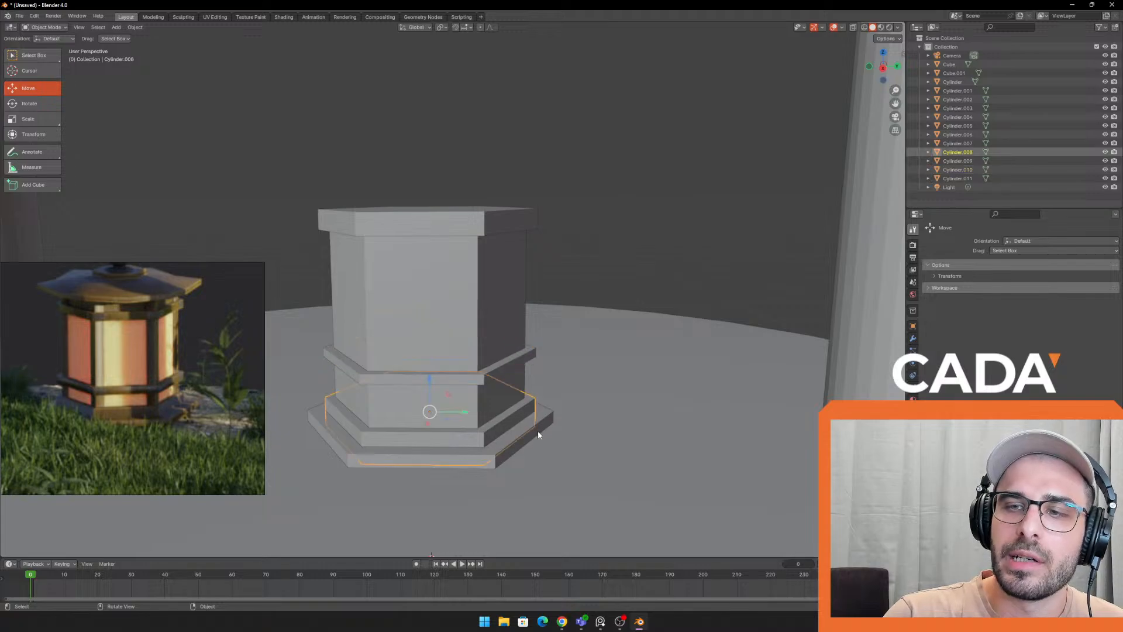
click(538, 432)
click(533, 403)
click(526, 366)
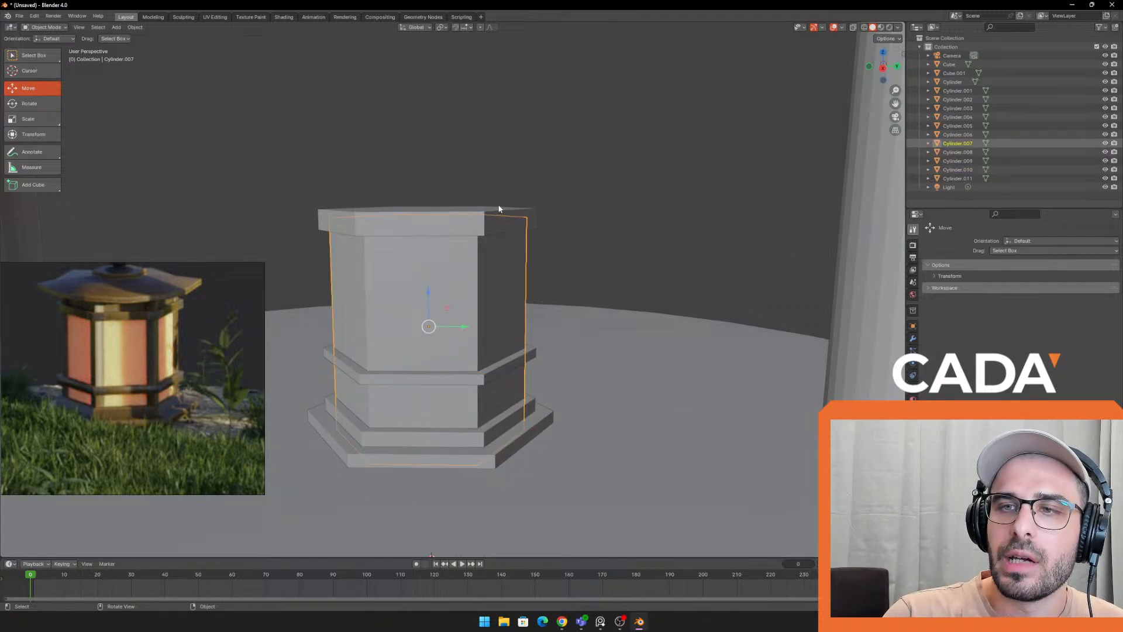
click(513, 225)
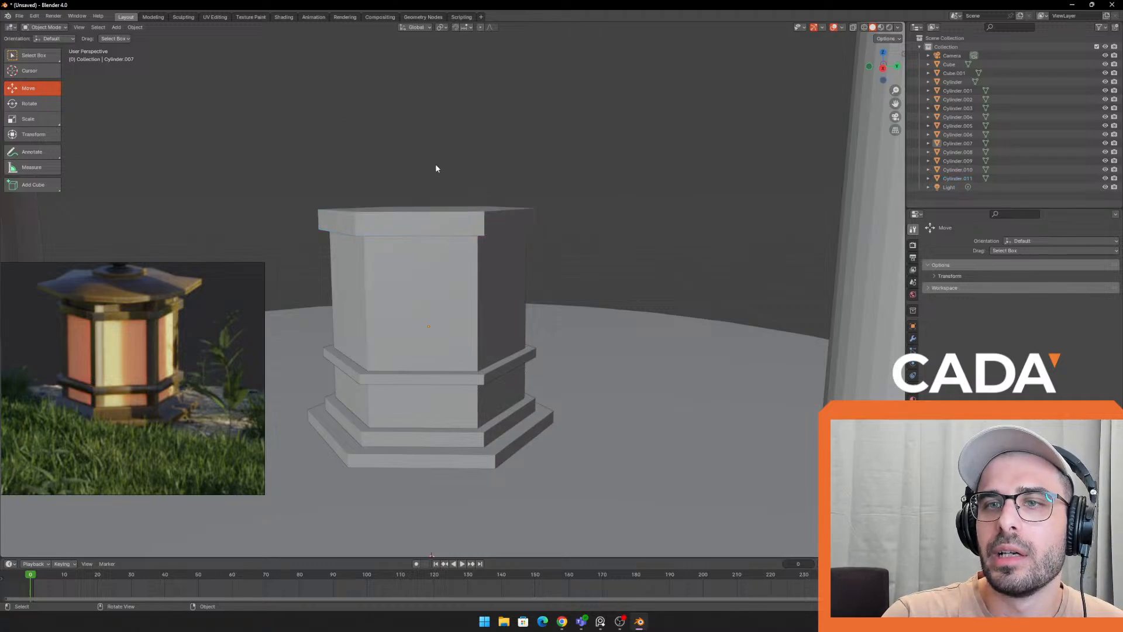
Select the lantern's top rim and enter Edit Mode on it
click(451, 213)
click(49, 27)
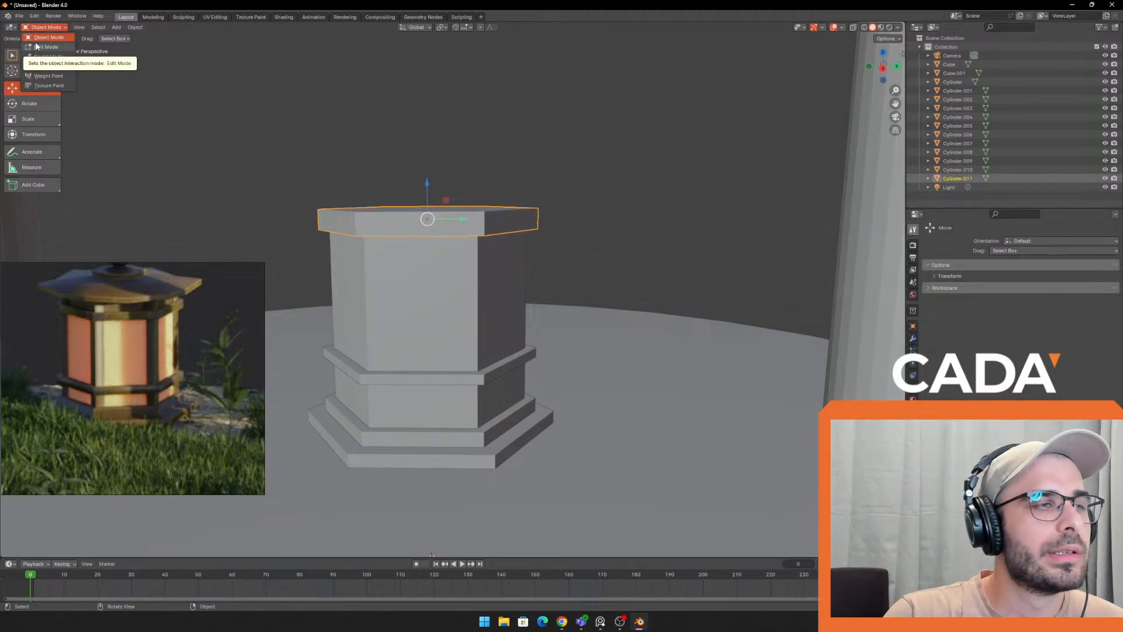
scroll(426, 112, down, 5)
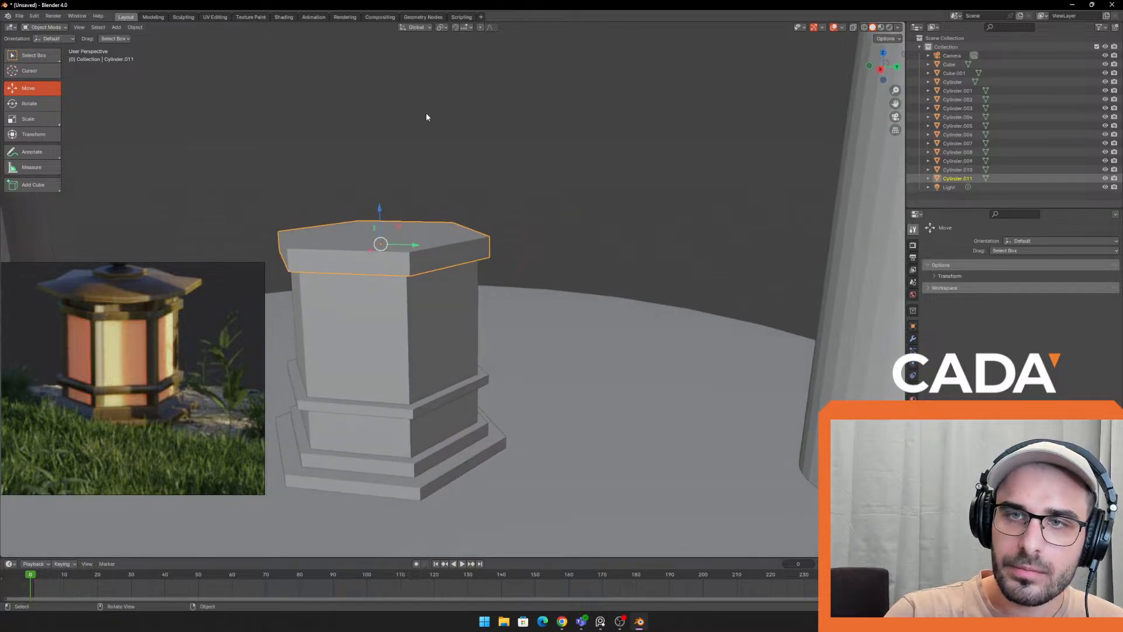
shift+middle_drag(544, 127, 609, 129)
click(495, 239)
key(ctrl+z)
scroll(505, 185, up, 3)
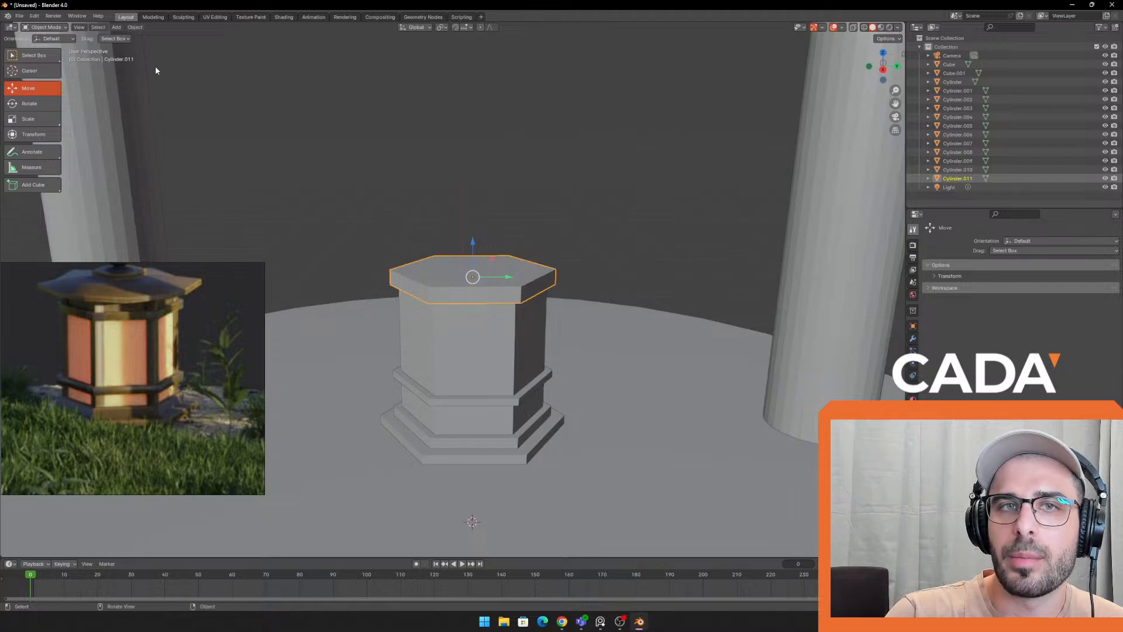
click(47, 28)
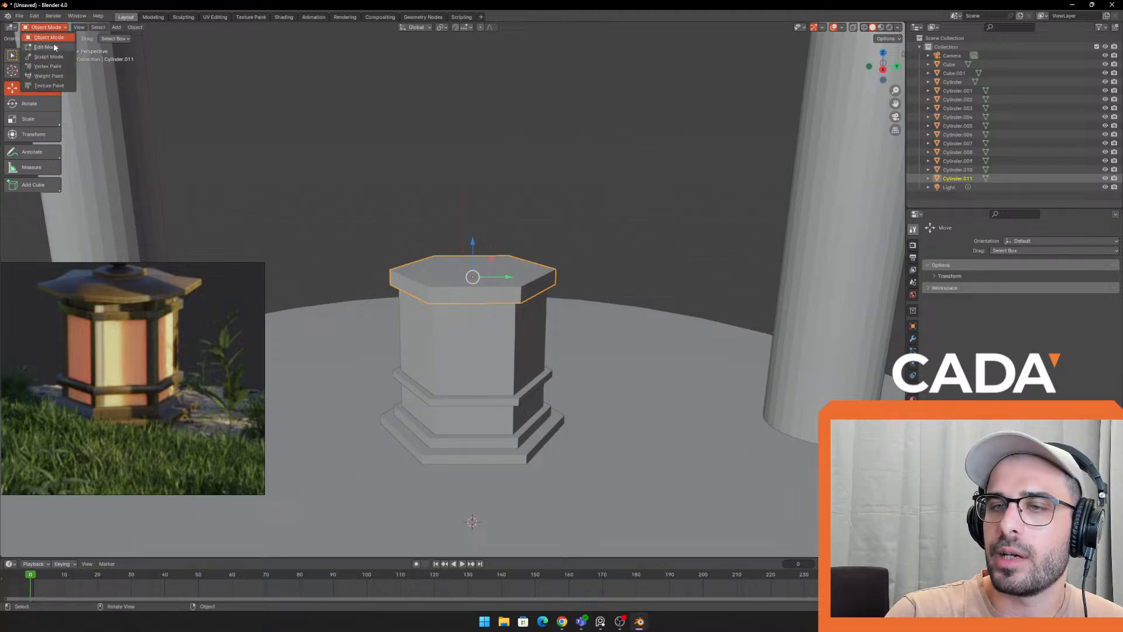
click(47, 47)
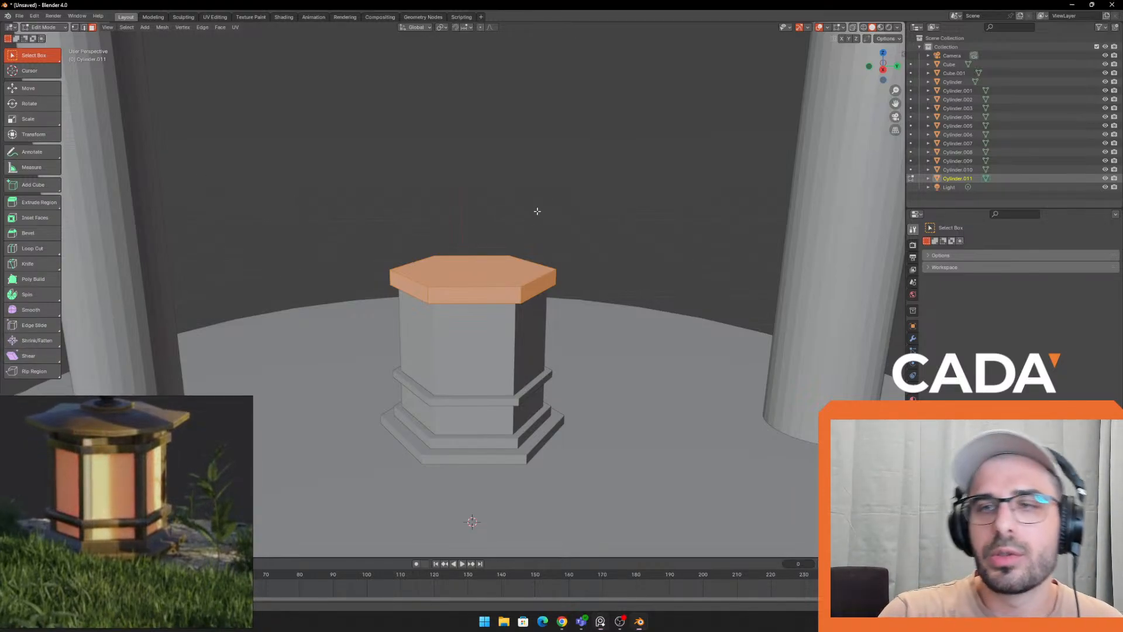
Try face selection on the rim by picking its side faces individually and finishing with the hexagonal top face
click(481, 273)
click(487, 197)
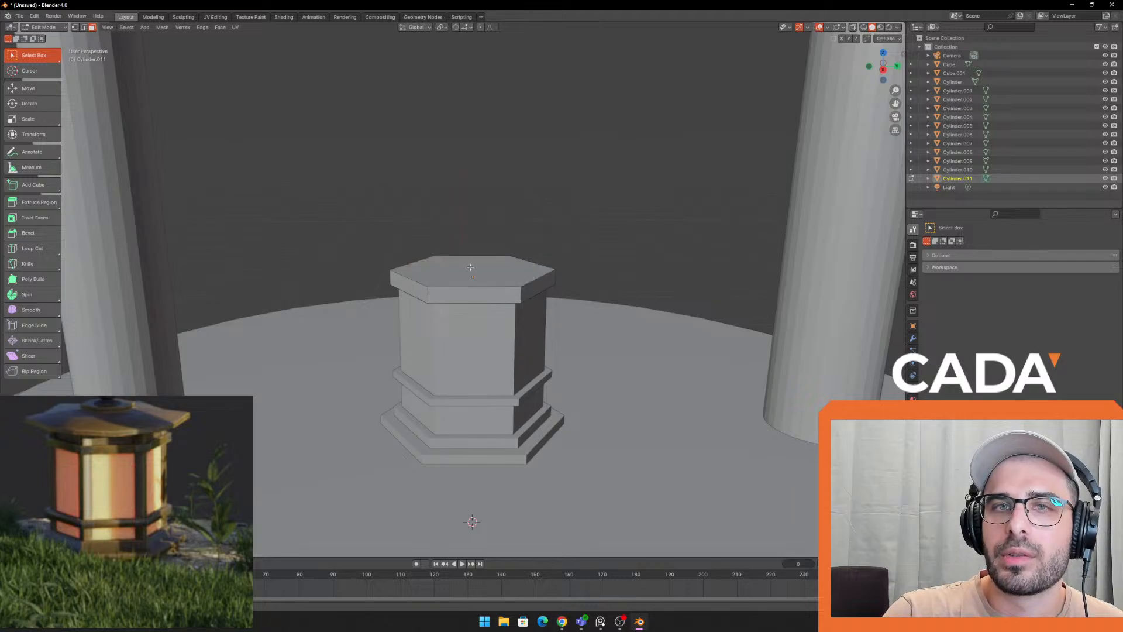
click(469, 266)
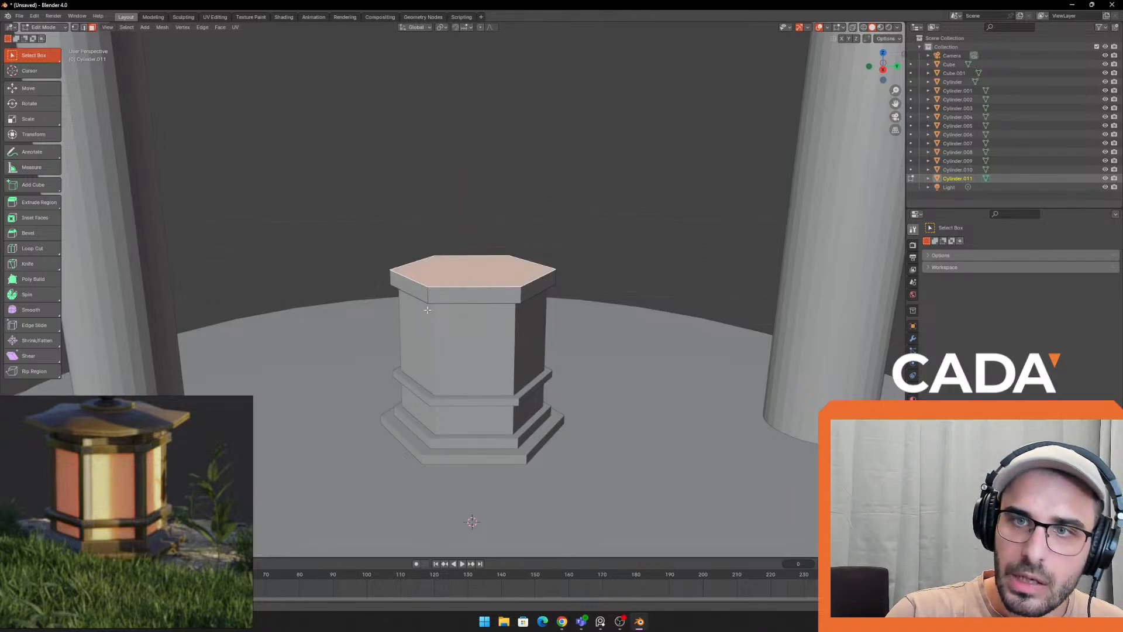
click(409, 287)
click(474, 295)
click(537, 284)
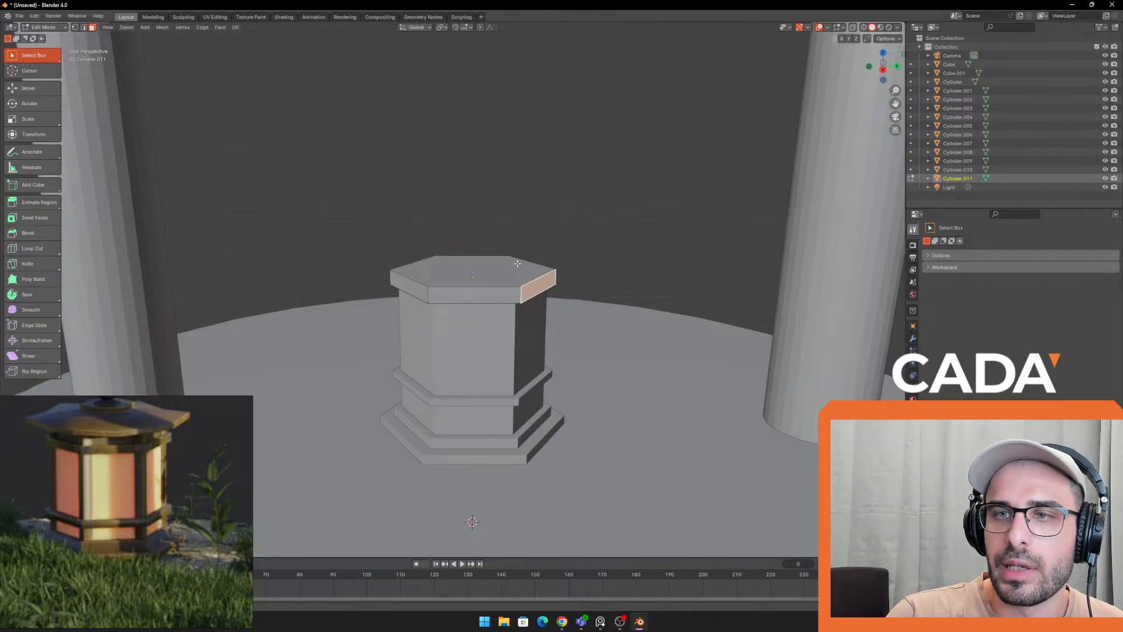
key(KP_Divide)
click(482, 300)
click(299, 286)
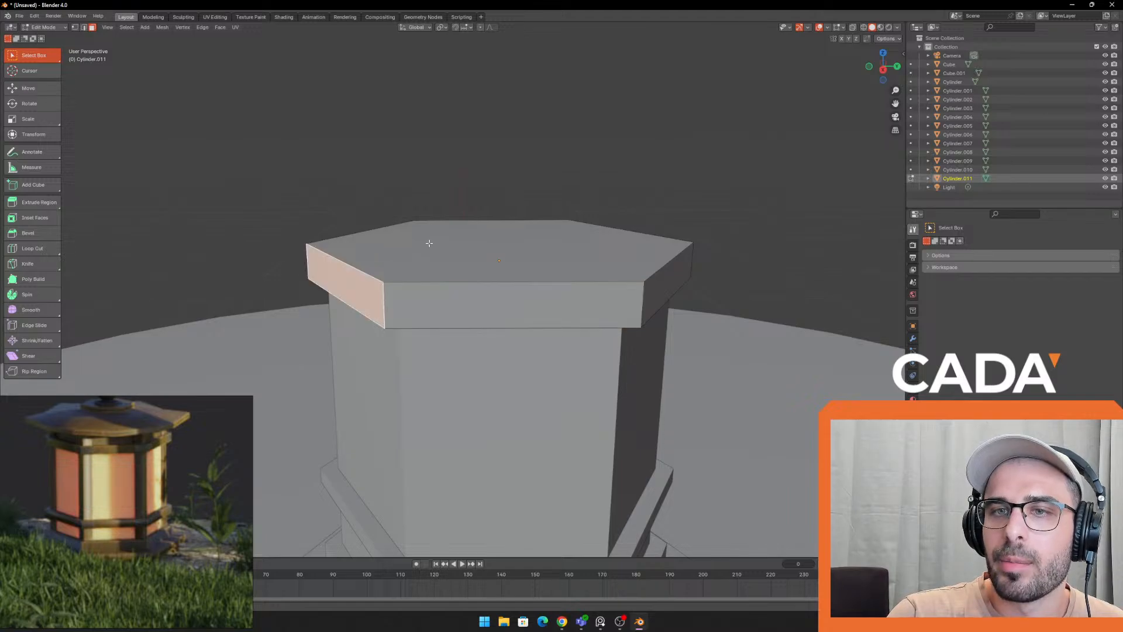
click(429, 243)
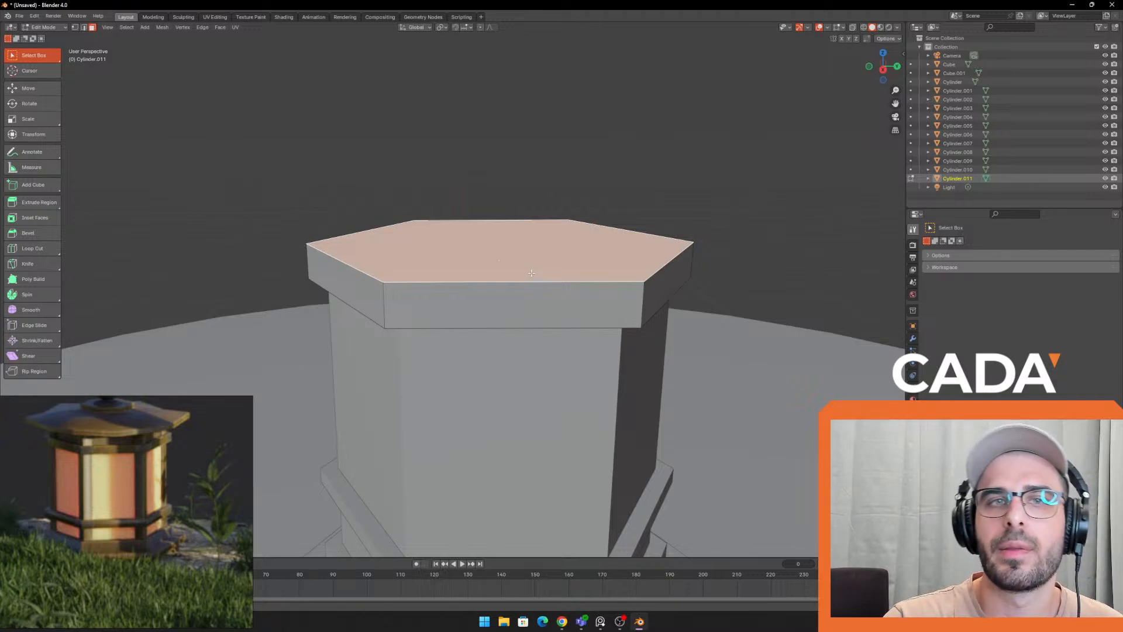
Select both corner vertices of one top edge of the rim in vertex selection, and switch to edge selection
click(75, 28)
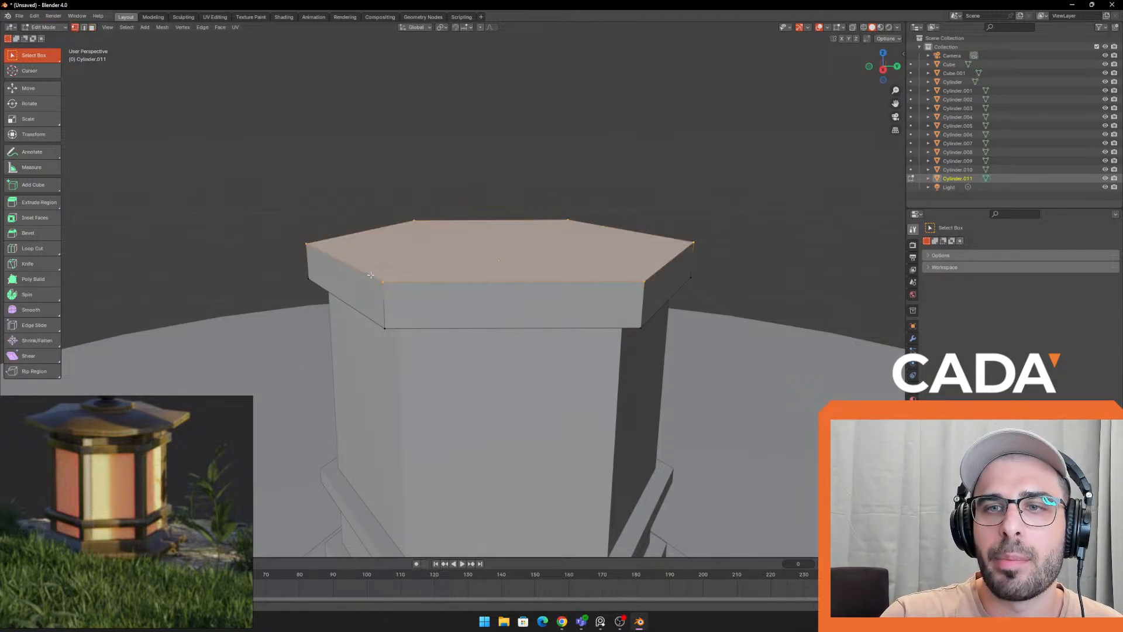
click(381, 276)
middle_drag(425, 243, 548, 269)
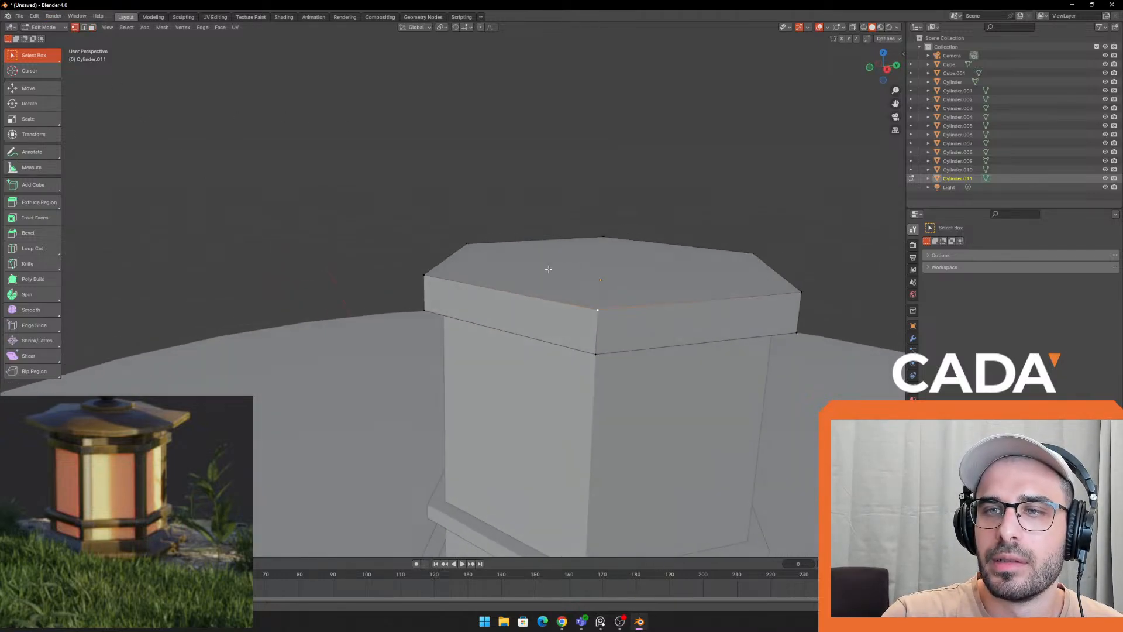
shift+click(423, 278)
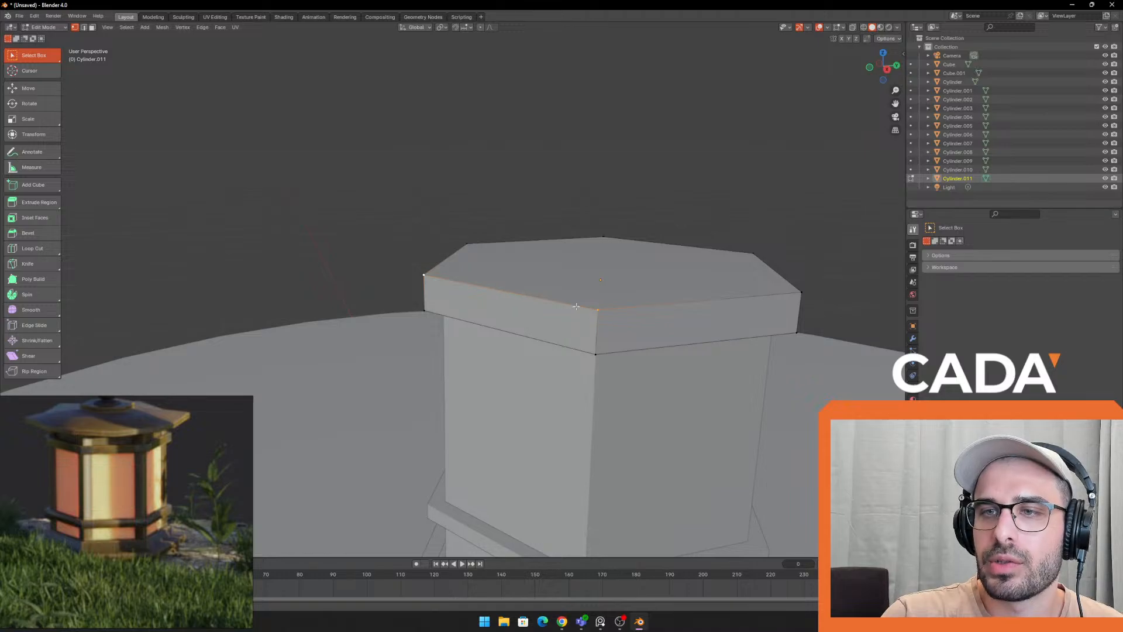
click(83, 27)
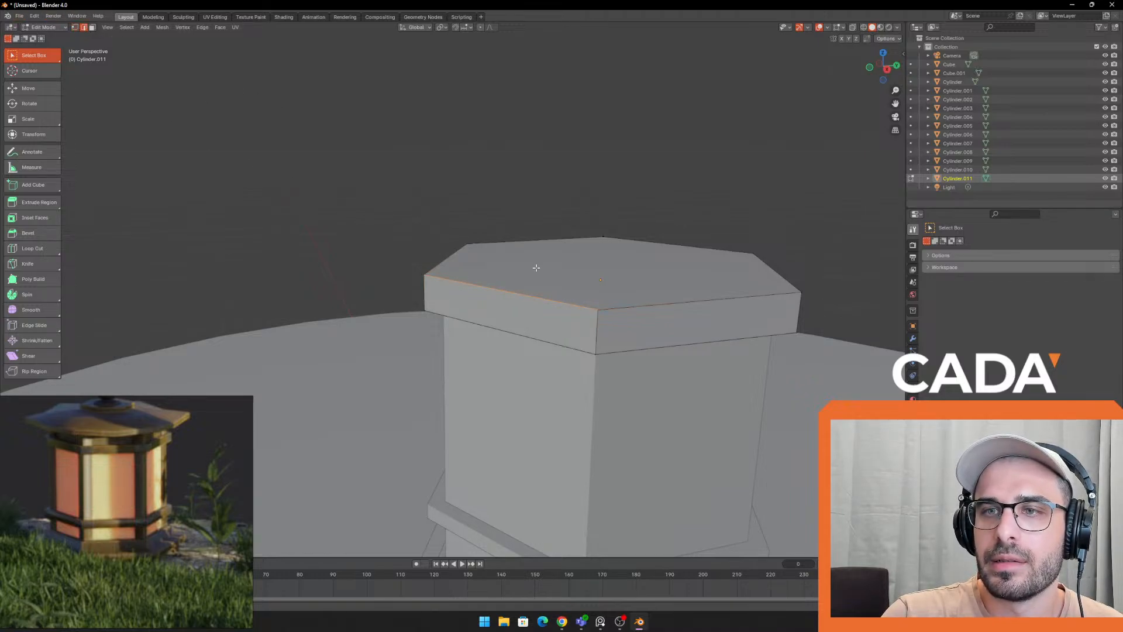
middle_drag(523, 298, 577, 289)
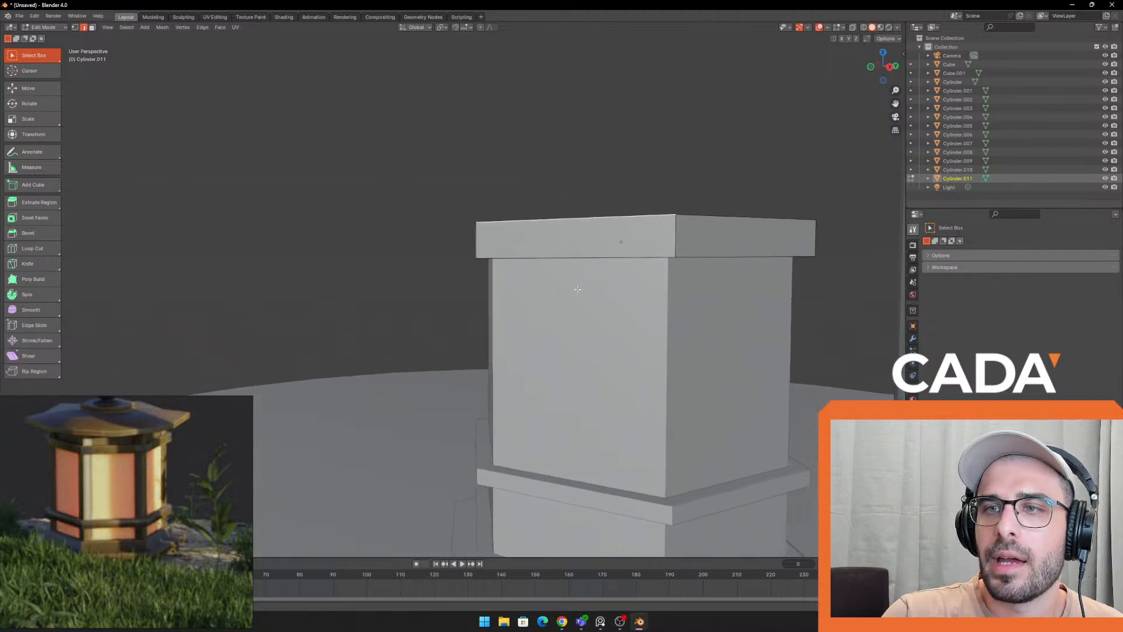
Return to vertex selection and pick the upper and lower corner vertices of the rim's near side individually
click(75, 27)
click(675, 215)
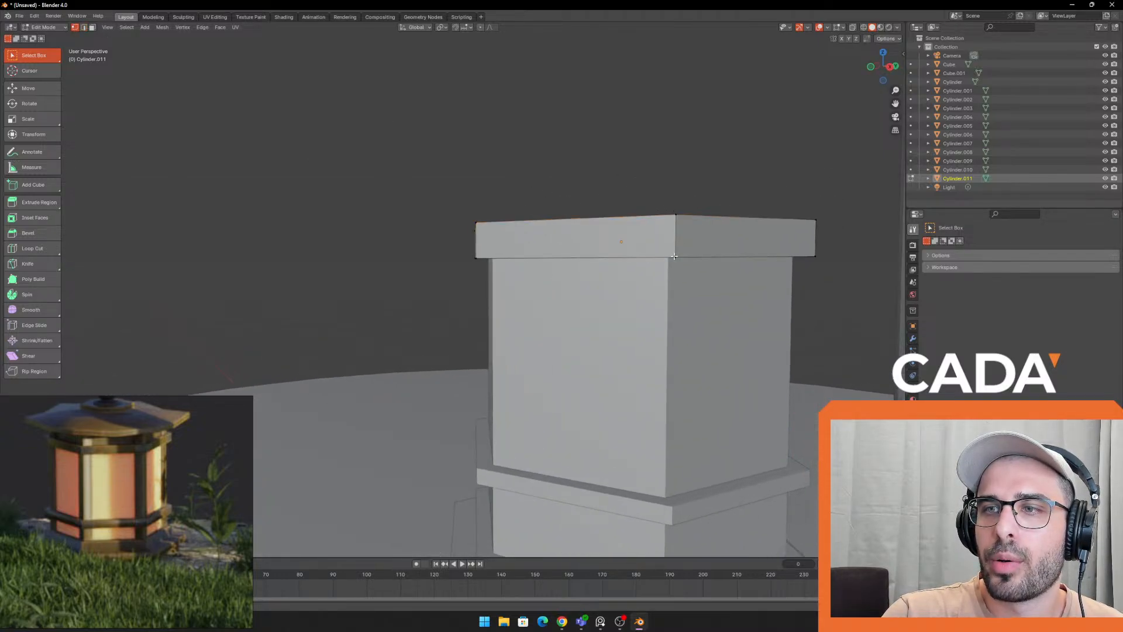
click(477, 224)
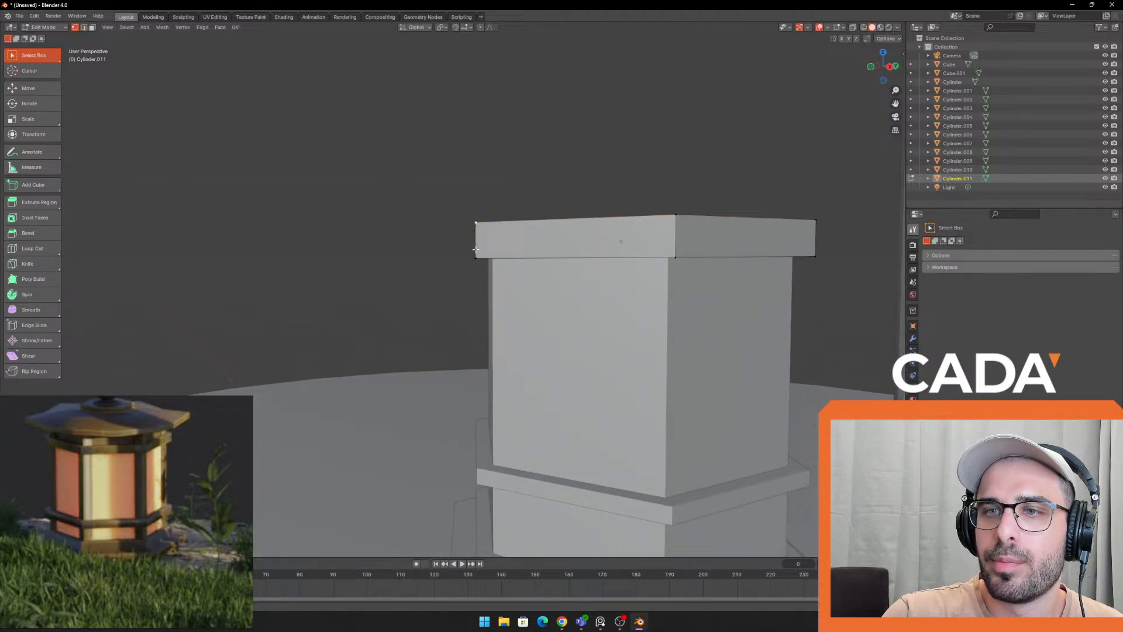
click(675, 256)
middle_drag(676, 255, 623, 258)
Select the edges surrounding one side face of the rim in edge selection, and clear the selection
scroll(711, 252, up, 2)
click(83, 27)
click(459, 214)
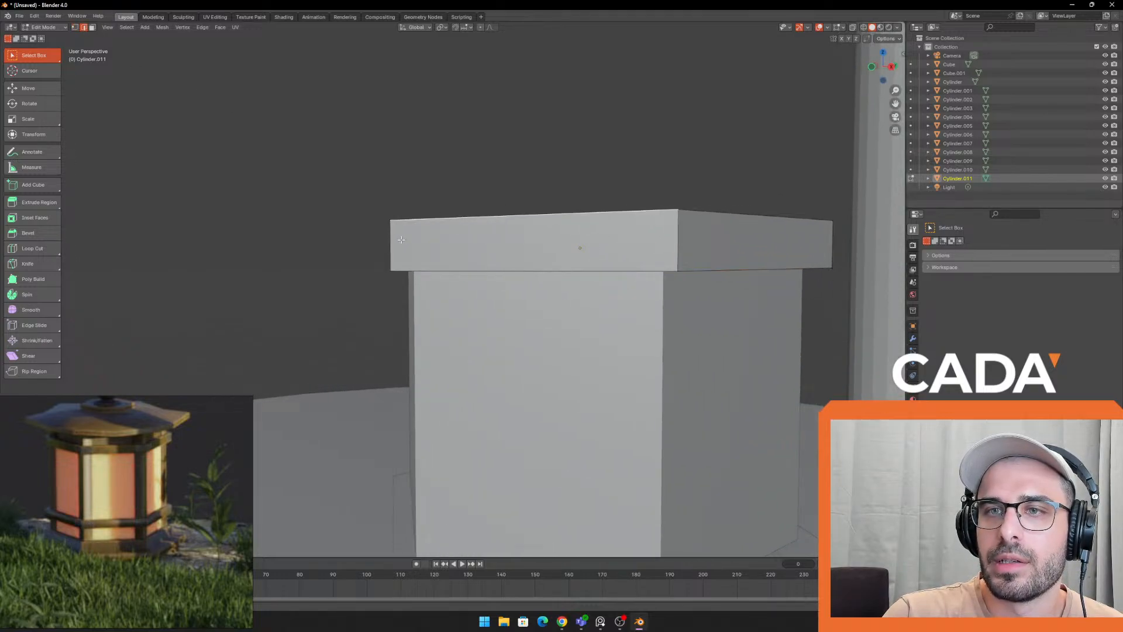
shift+click(448, 255)
shift+click(674, 237)
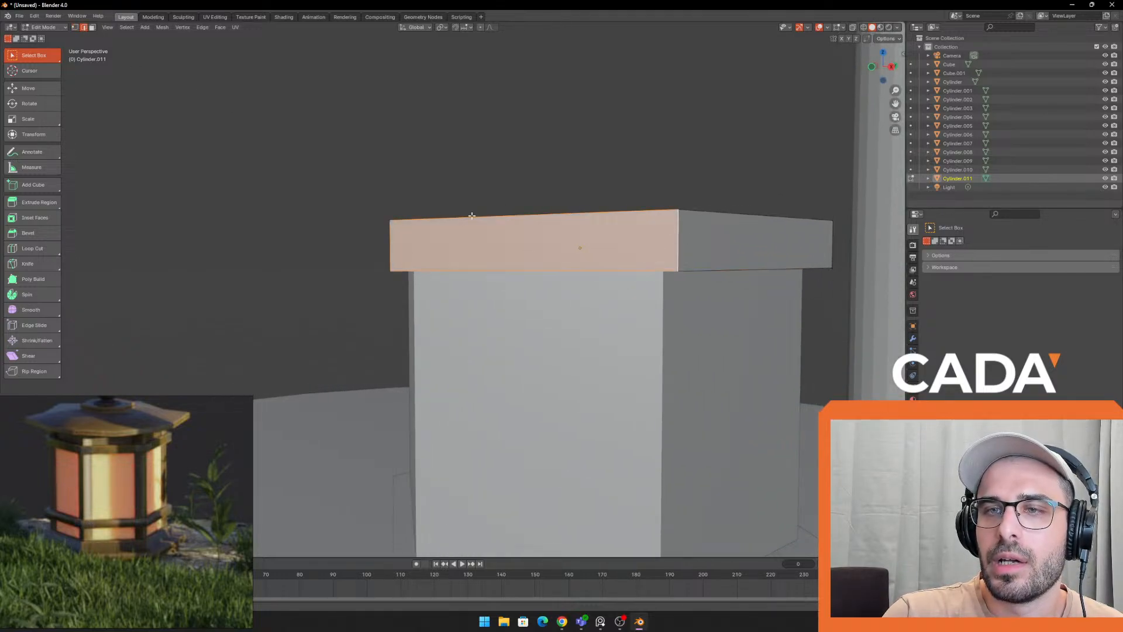
click(310, 133)
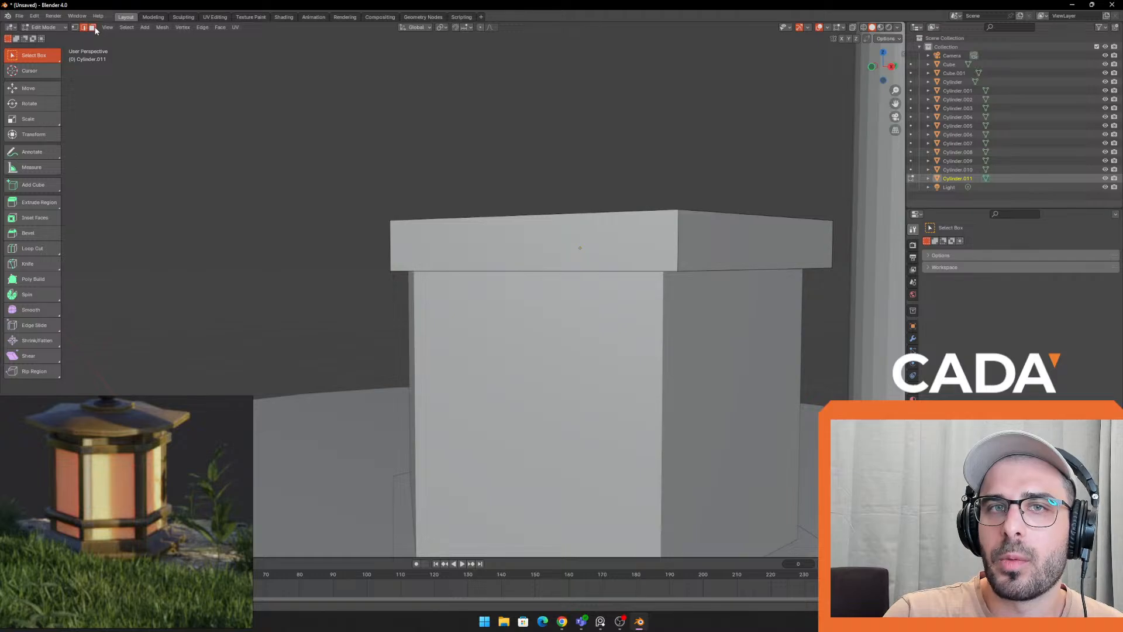
Select one side face of the lantern's top rim in face selection and activate the Move tool
click(514, 224)
middle_drag(489, 246, 444, 275)
click(28, 88)
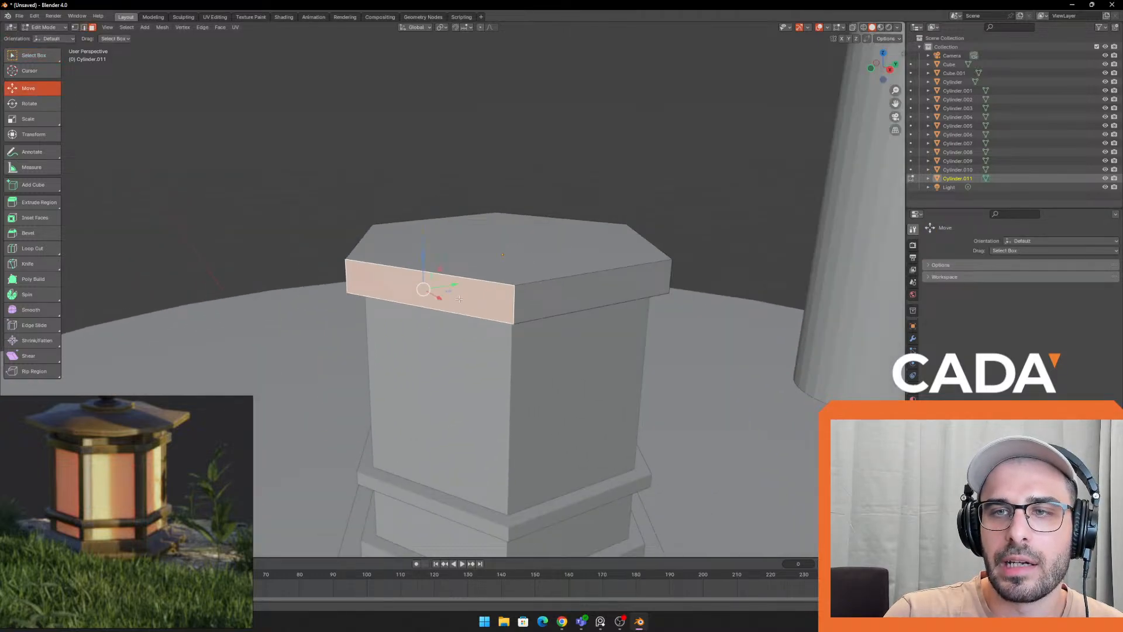
shift+middle_drag(460, 330, 451, 329)
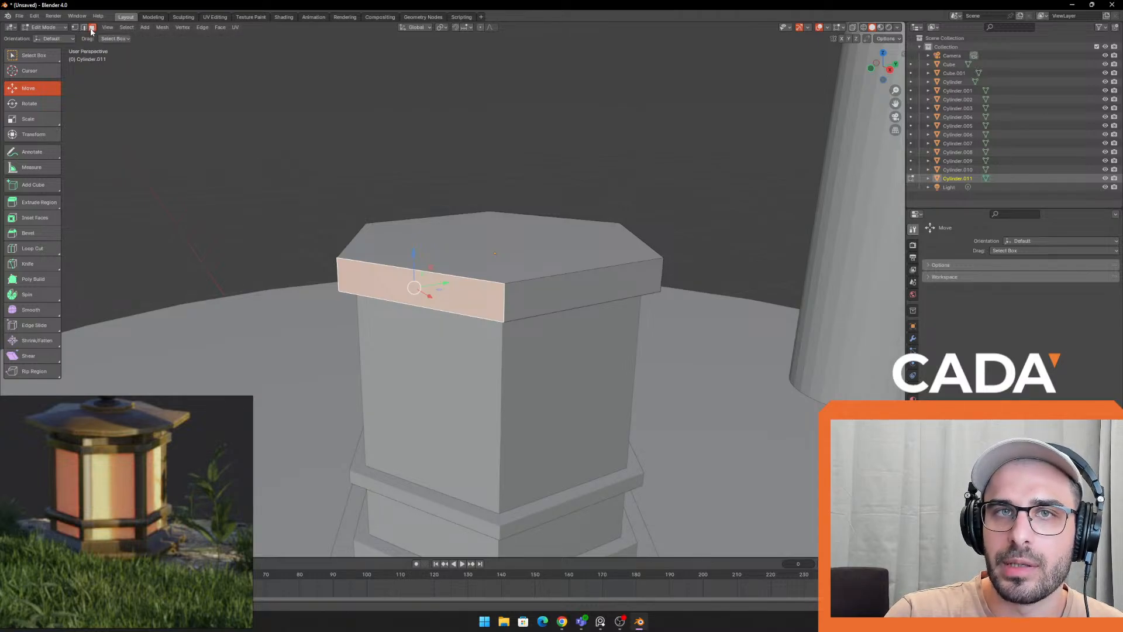
middle_drag(445, 284, 482, 252)
Try to raise the rim's hexagonal top face along Z, and undo the move
click(488, 269)
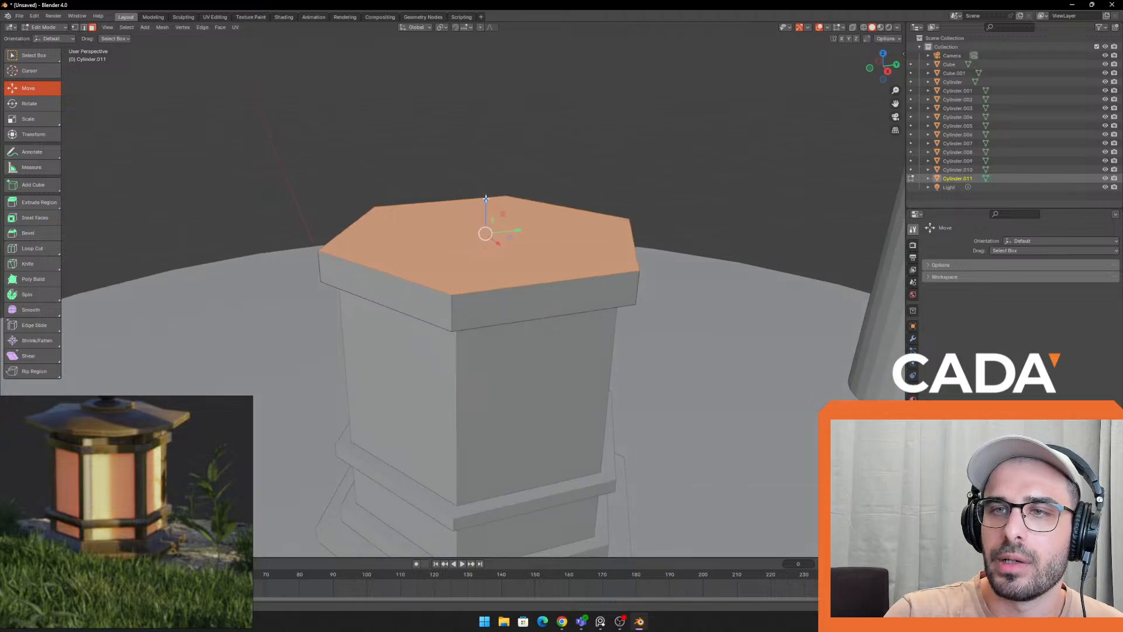
drag(483, 195, 481, 159)
key(ctrl+z)
Try to shift one side face of the rim outward along Y, and undo the move
mouse_move(591, 298)
middle_down()
mouse_move(518, 306)
mouse_move(362, 228)
mouse_move(552, 268)
mouse_move(577, 289)
middle_up()
click(351, 217)
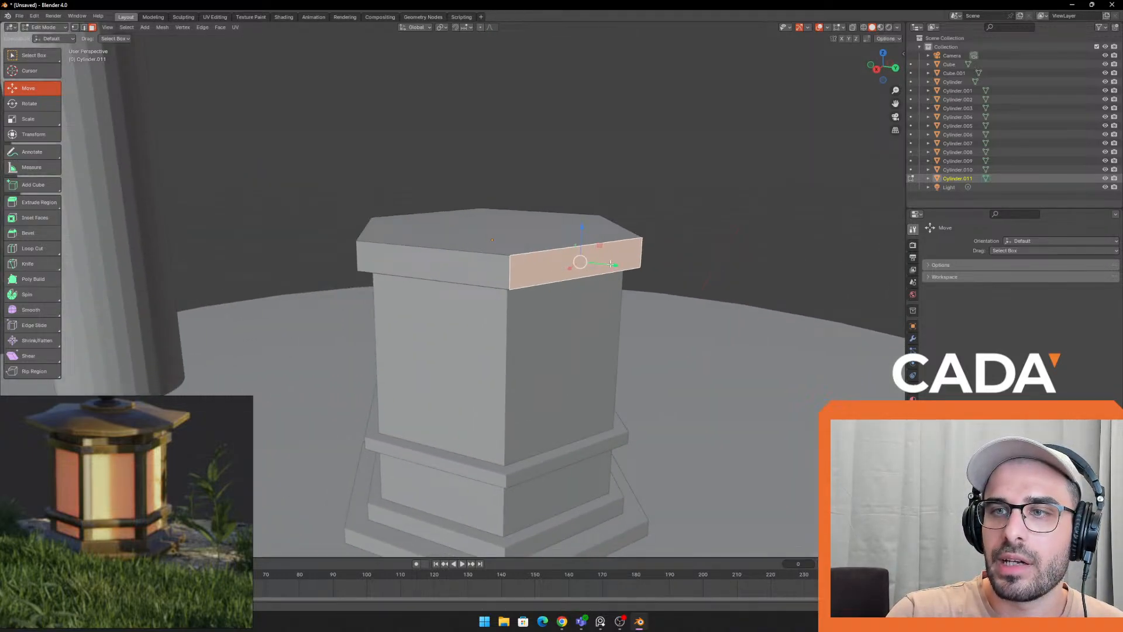
drag(610, 263, 647, 267)
key(ctrl+z)
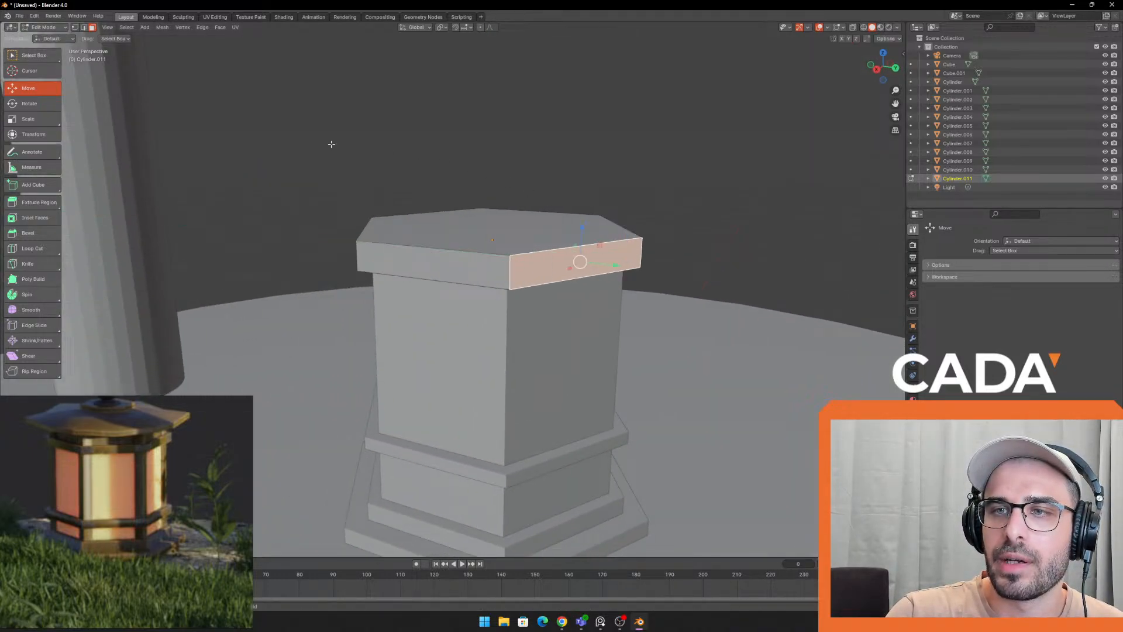
Try to pull one top corner vertex of the rim outward along Y, view it in Object Mode, and undo the change
click(74, 28)
click(641, 237)
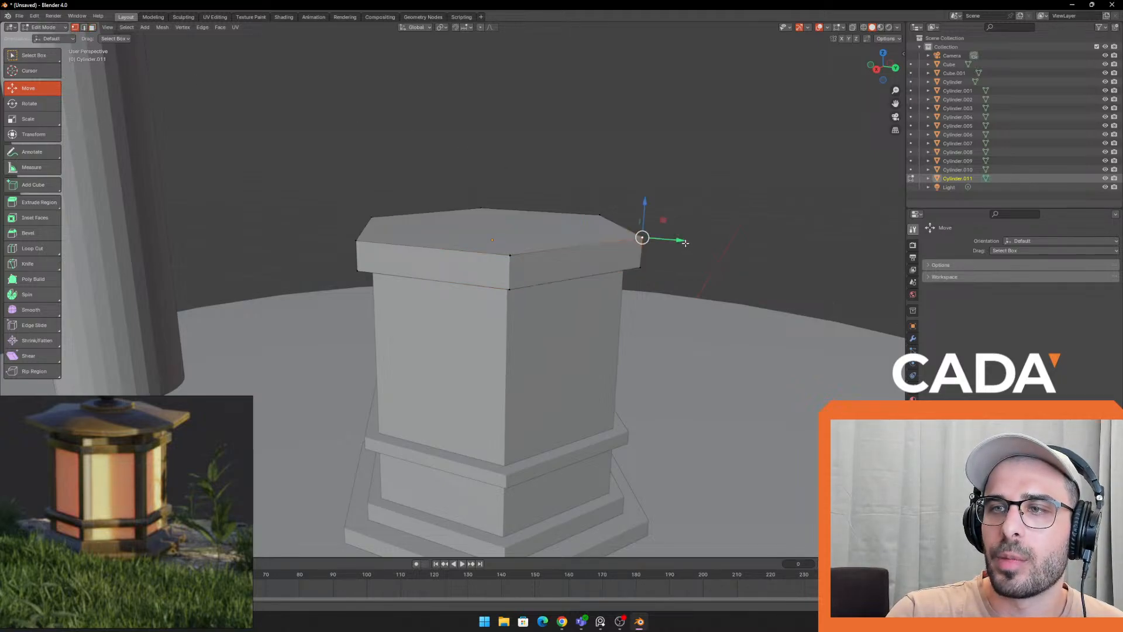
drag(679, 241, 709, 243)
click(718, 185)
scroll(722, 199, down, 1)
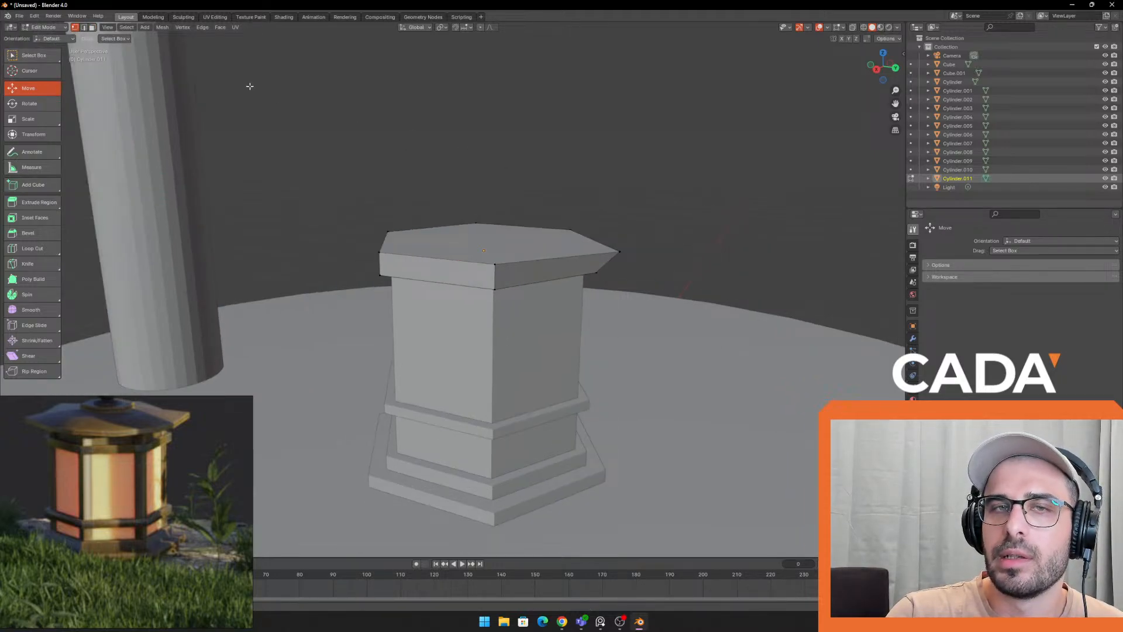
click(48, 26)
click(48, 35)
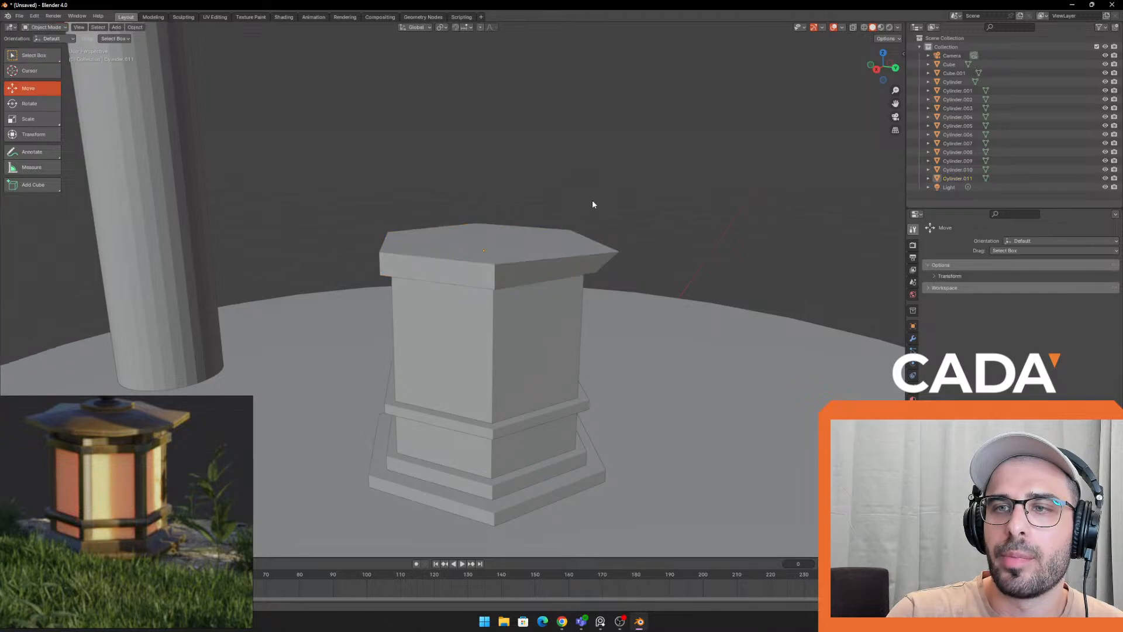
middle_drag(592, 198, 600, 287)
key(ctrl+z)
key(ctrl+z)
key(ctrl+z)
key(ctrl+z)
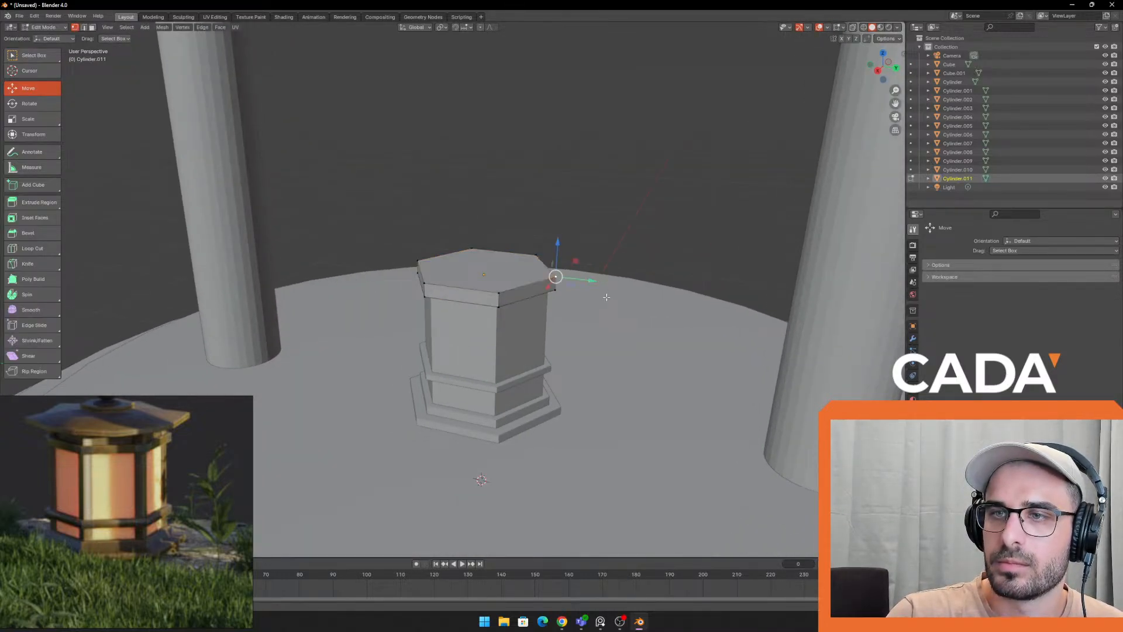
Pick two other top corner vertices of the rim individually, and clear the selection
scroll(508, 214, up, 1)
scroll(508, 214, up, 1)
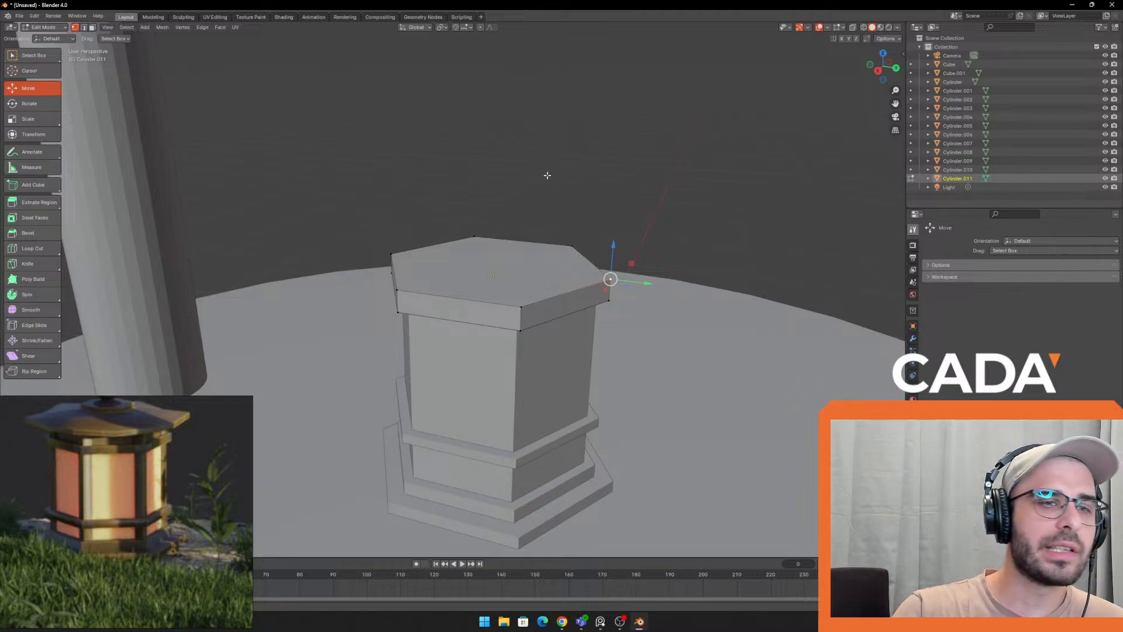
click(502, 262)
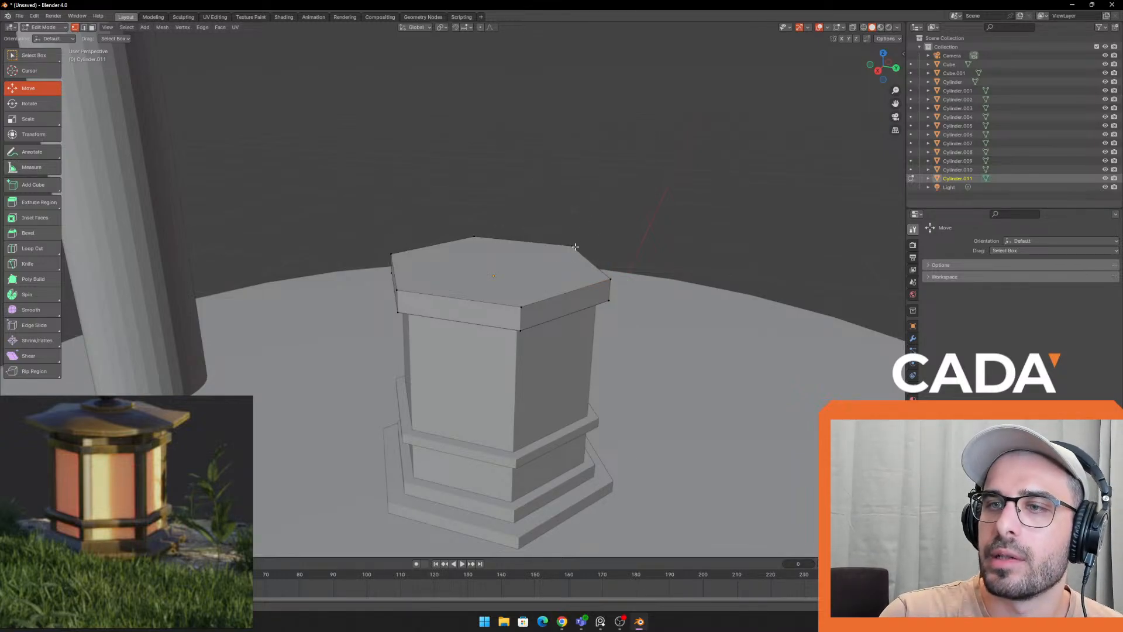
shift+middle_drag(592, 232, 563, 242)
click(547, 257)
drag(525, 303, 480, 340)
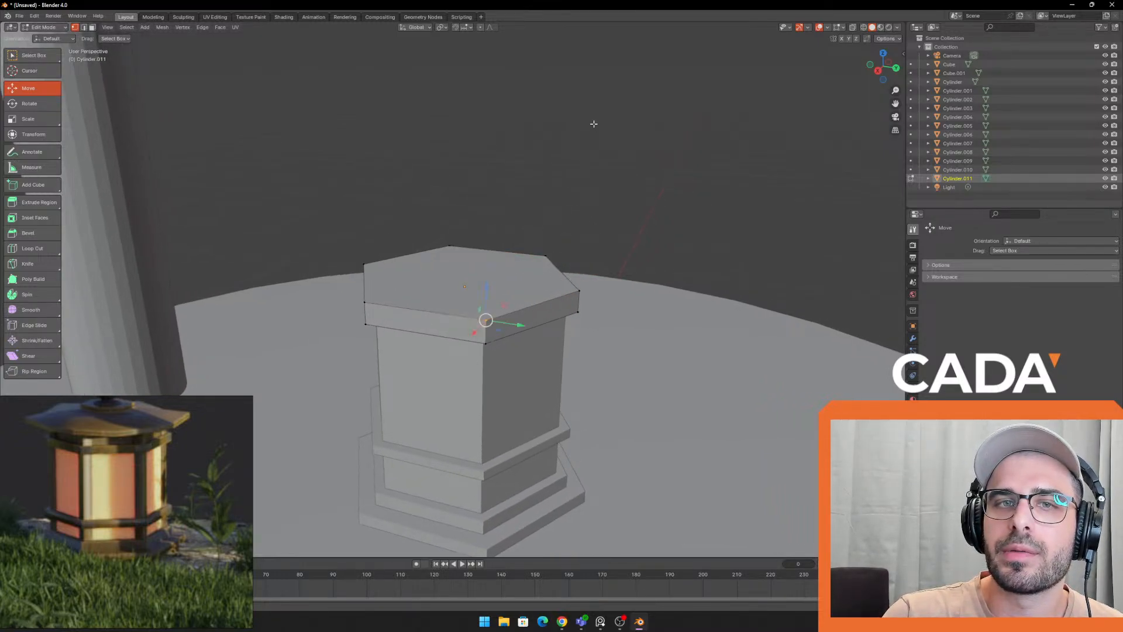
click(595, 123)
Select the rim's hexagonal top face in face selection and scale it up slightly so the sides flare outward
click(92, 28)
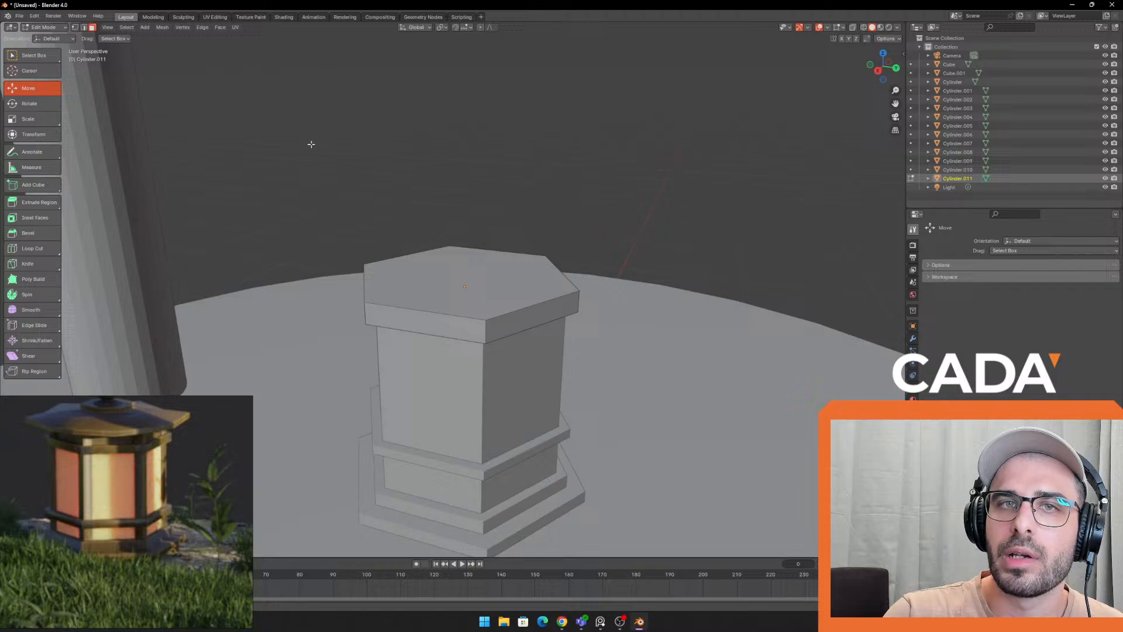
click(471, 270)
middle_drag(471, 271, 580, 275)
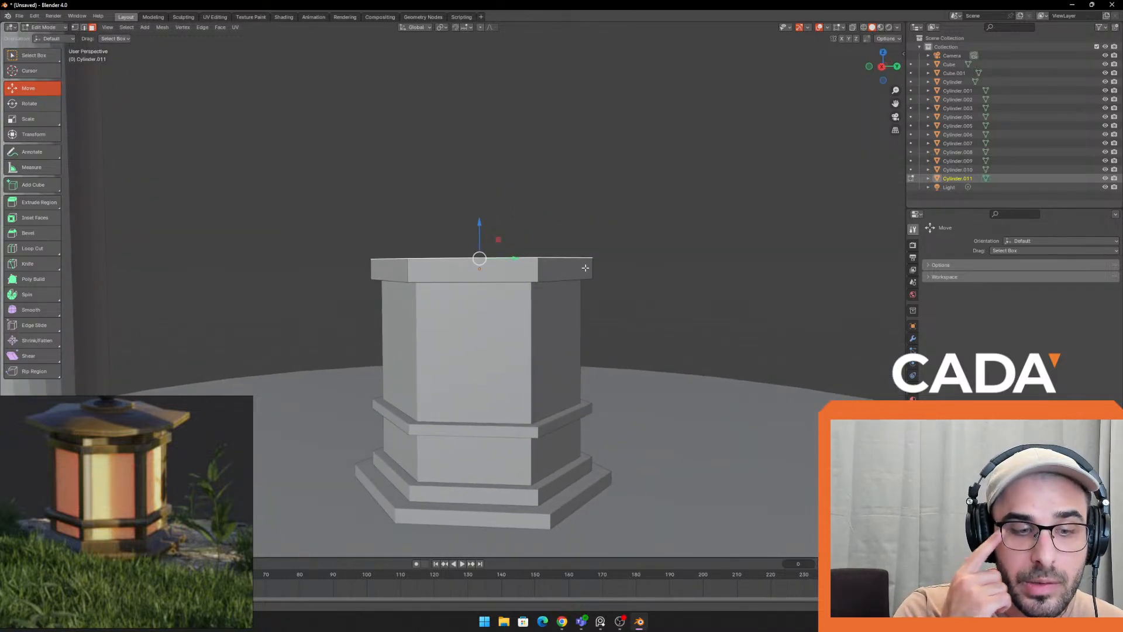
middle_drag(581, 157, 686, 244)
key(s)
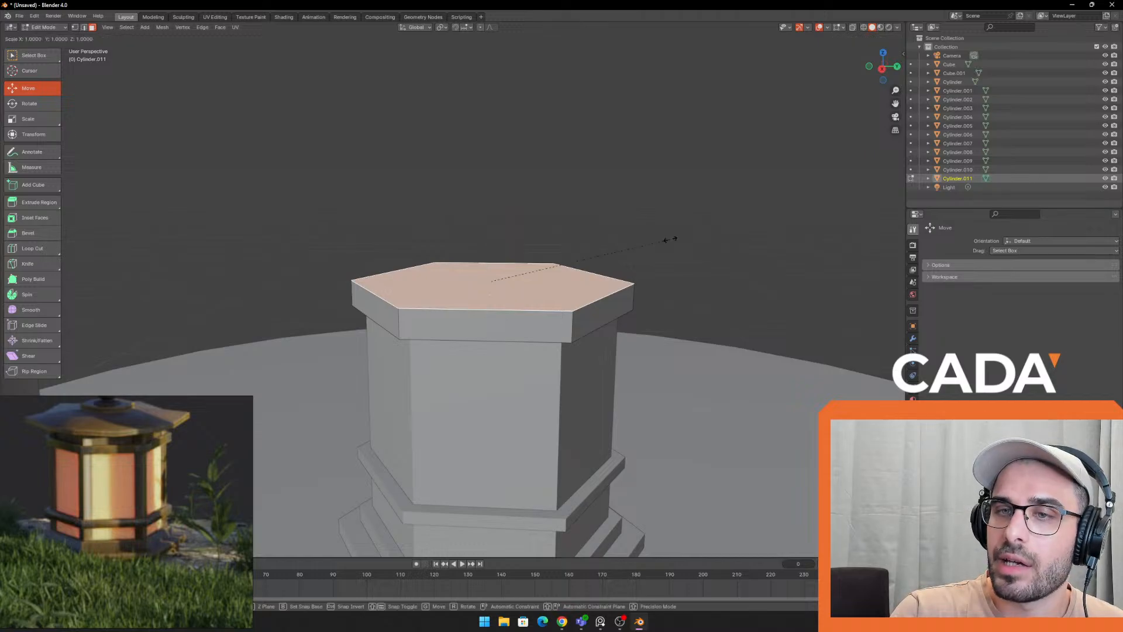
click(687, 236)
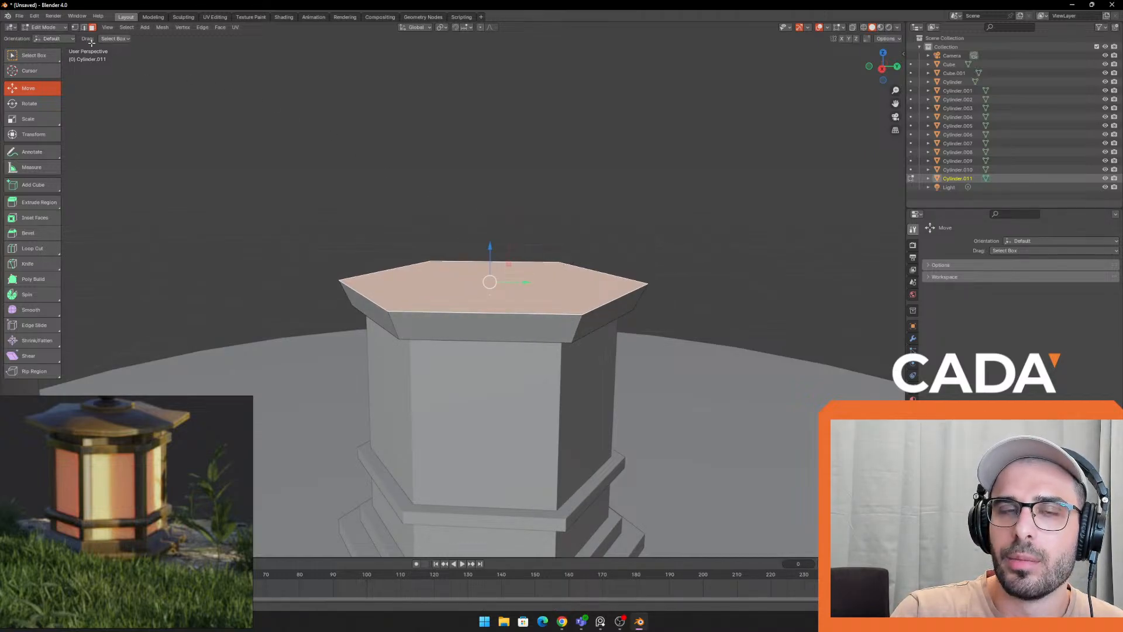
Toggle the rim between Edit Mode and Object Mode, finish in Object Mode, and deselect it
click(44, 27)
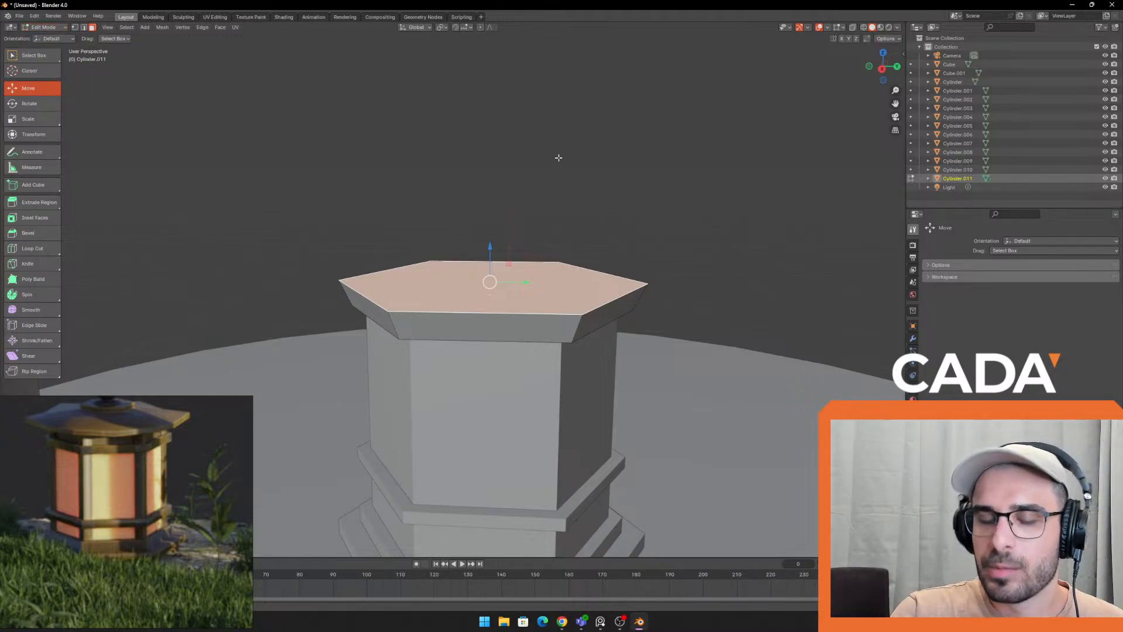
key(Tab)
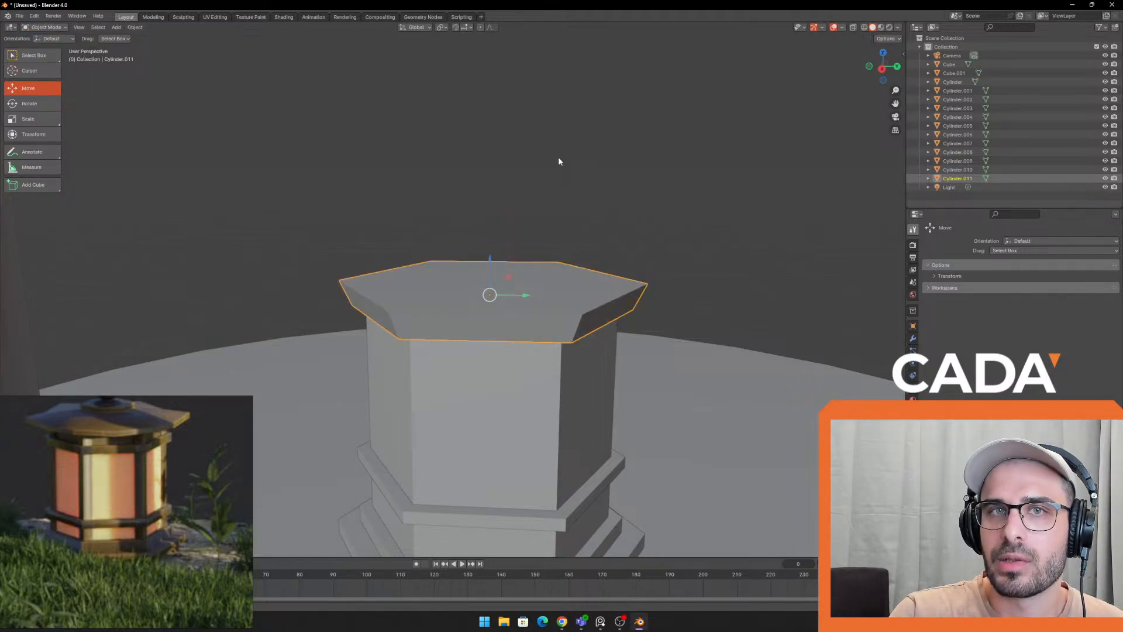
key(Tab)
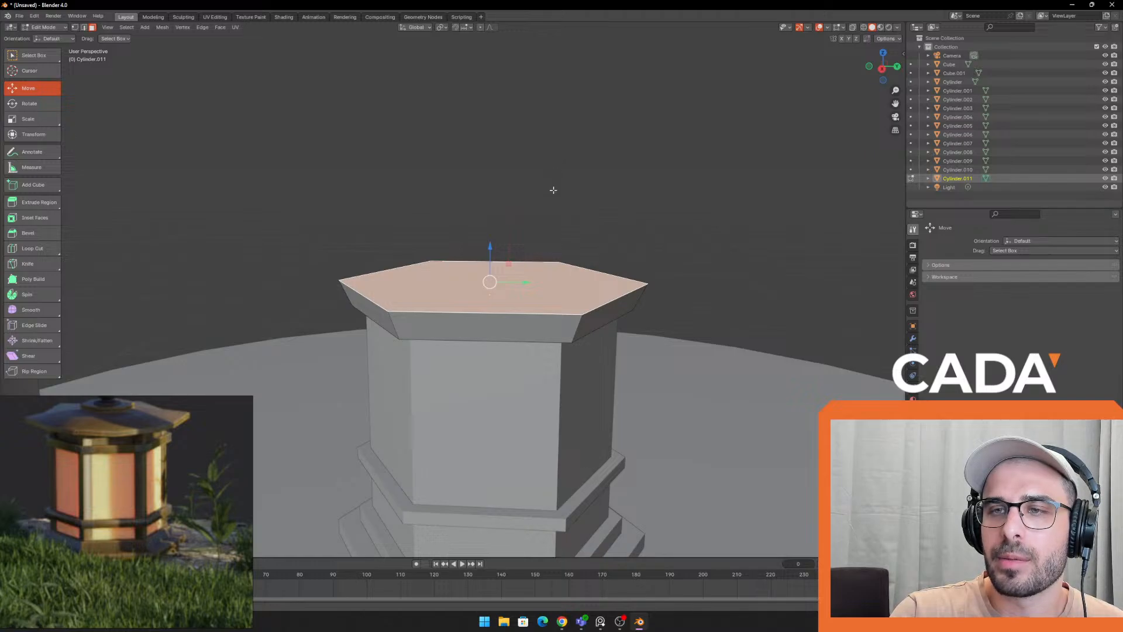
key(Tab)
middle_drag(585, 248, 599, 226)
scroll(673, 235, down, 3)
click(686, 240)
middle_drag(685, 261, 618, 237)
scroll(677, 248, down, 1)
scroll(641, 162, down, 1)
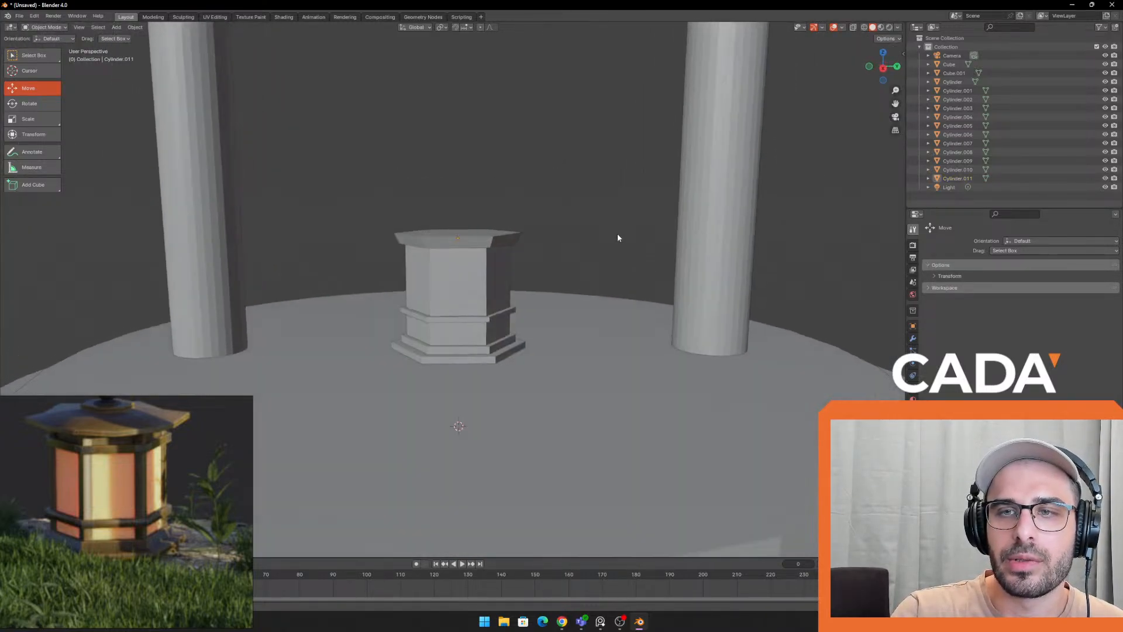
Select the second hexagonal tier of the lantern's base and raise it along Z to expose its underside
shift+middle_drag(539, 353, 487, 351)
scroll(542, 307, up, 4)
click(518, 319)
scroll(490, 367, up, 3)
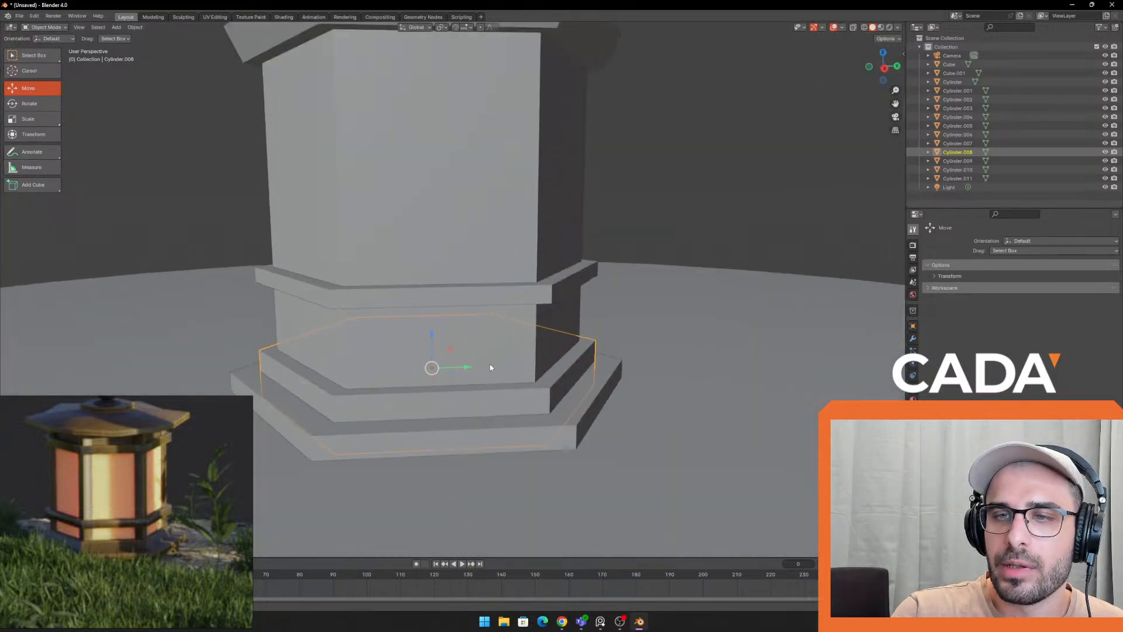
drag(431, 328, 440, 283)
middle_drag(440, 283, 567, 281)
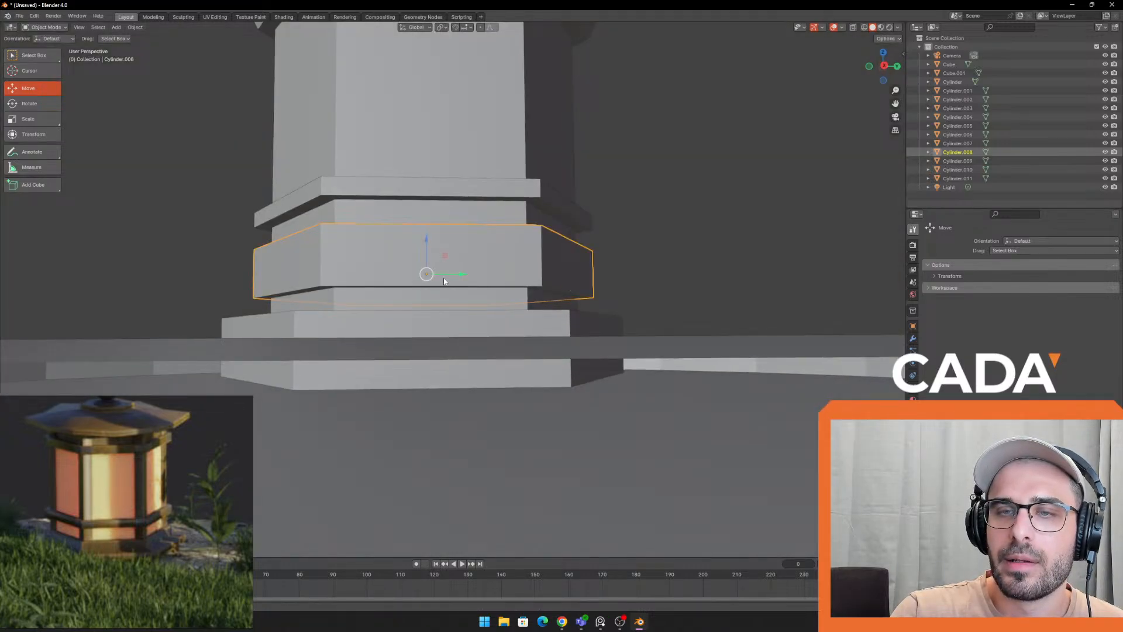
Select the raised tier's bottom face in Edit Mode and scale it up by about 1.13
key(Tab)
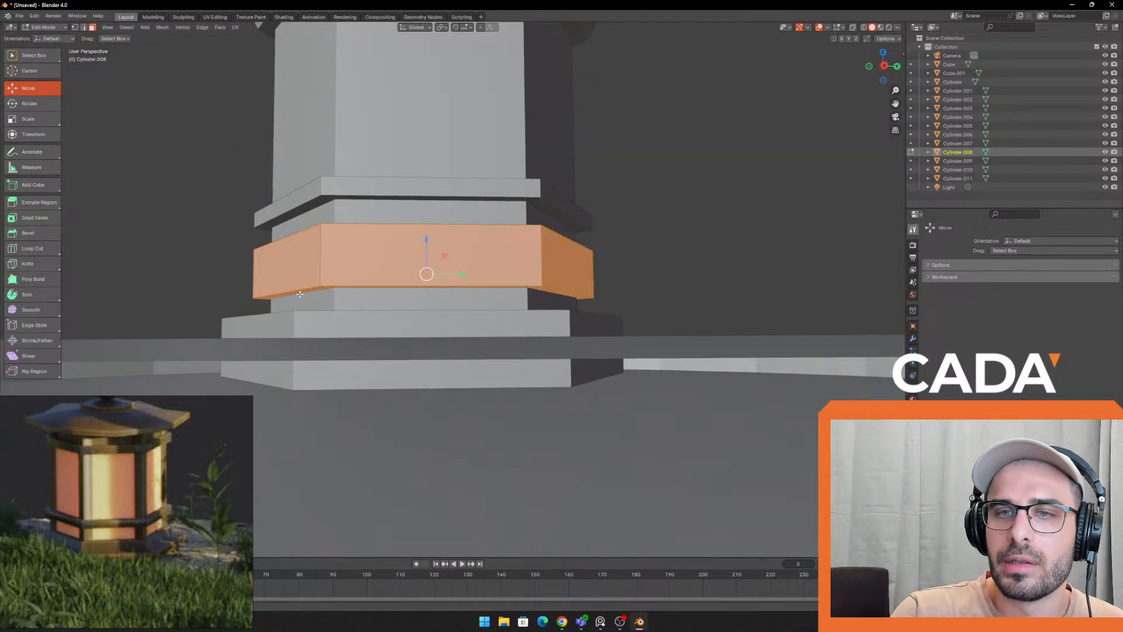
click(298, 292)
scroll(476, 251, down, 4)
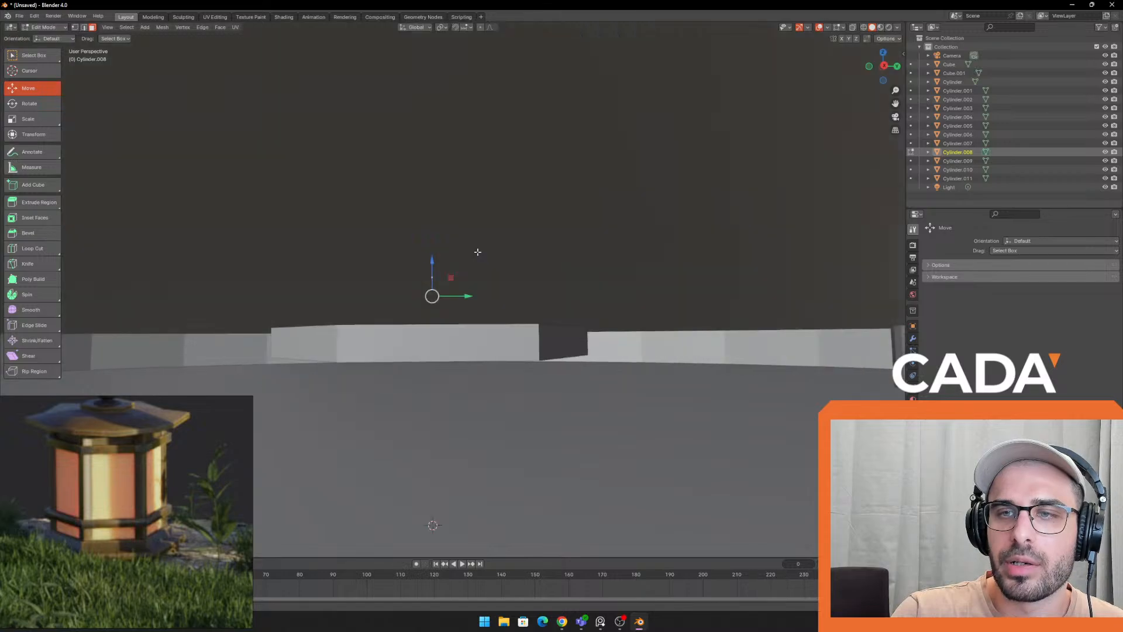
middle_drag(477, 251, 475, 297)
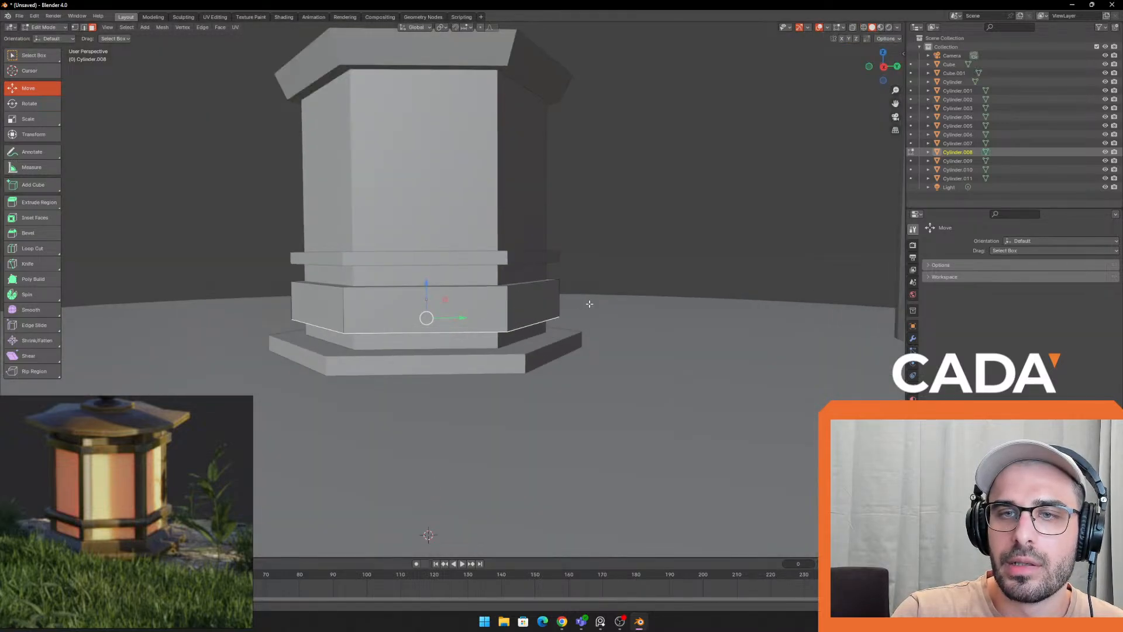
key(s)
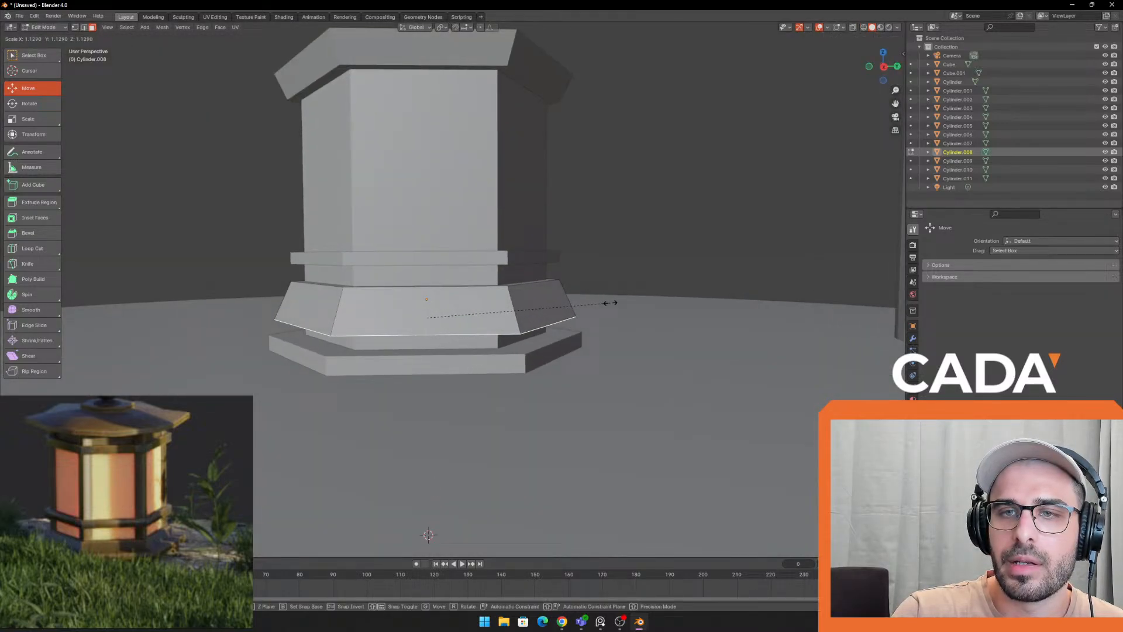
click(608, 304)
Raise the tier's bottom face slightly along Z to make the tier thinner, and fine-tune the face's scale
drag(429, 285, 428, 272)
key(s)
click(687, 309)
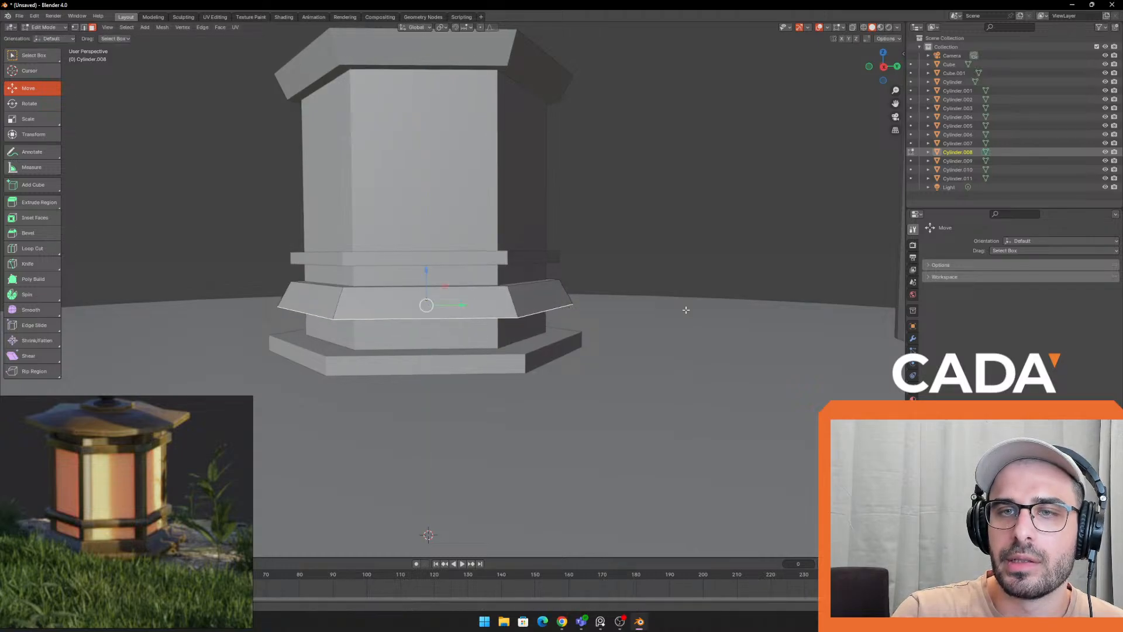
Return to Object Mode and lower the flared tier onto the lantern's bottom plinth
click(57, 27)
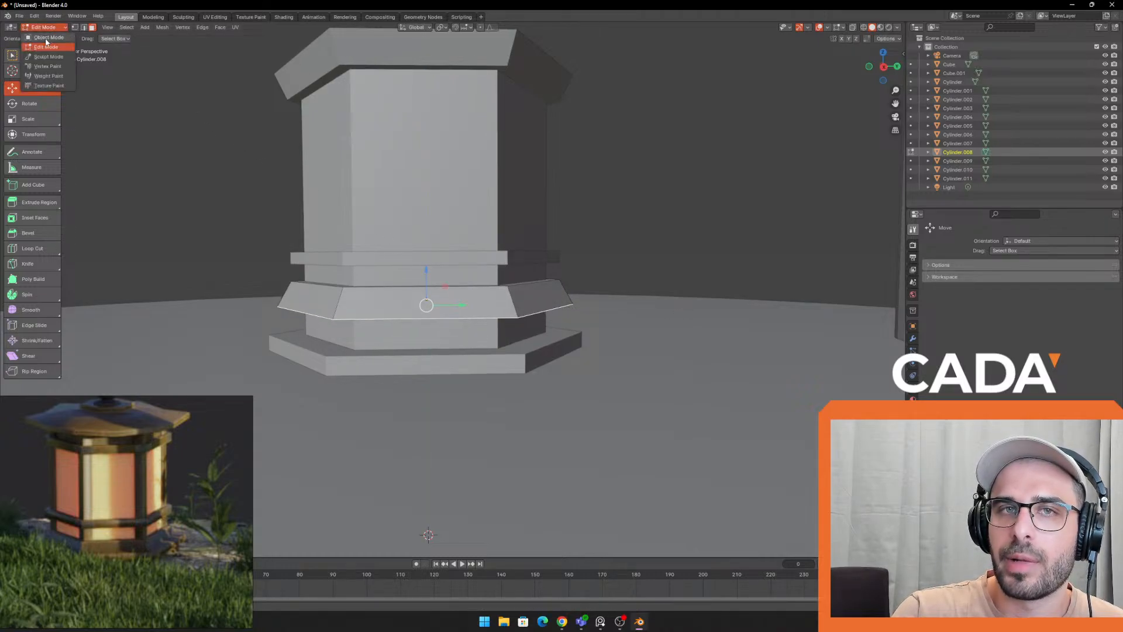
click(46, 39)
drag(425, 268, 425, 304)
Examine the reshaped lantern from several angles and distances, selecting individual parts such as the top rim and the middle band
scroll(624, 243, down, 8)
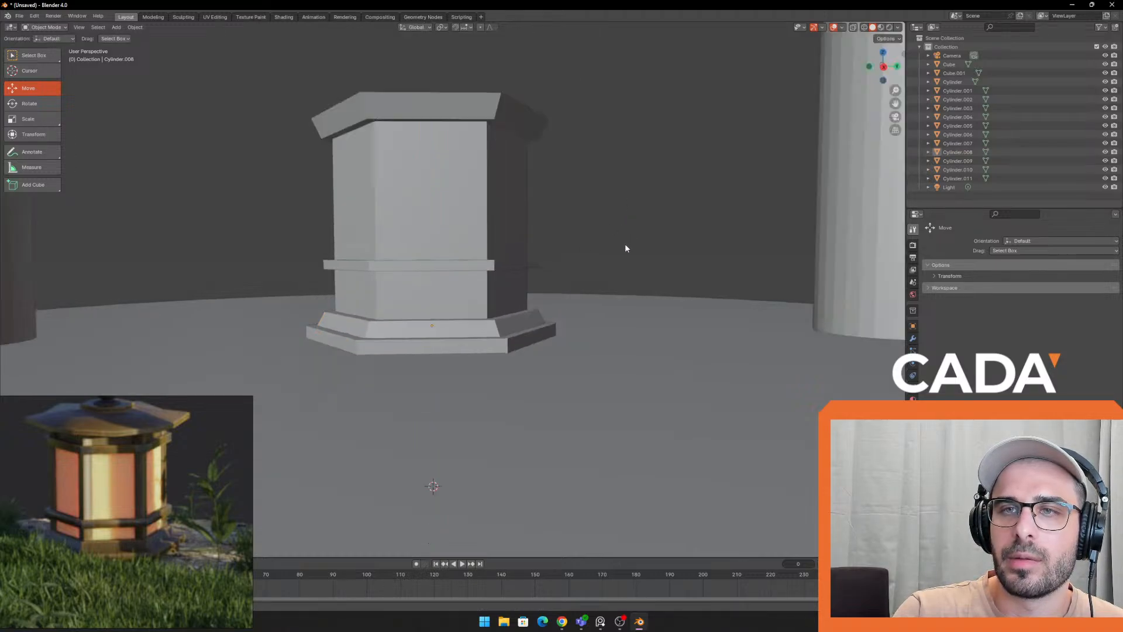
scroll(520, 310, up, 5)
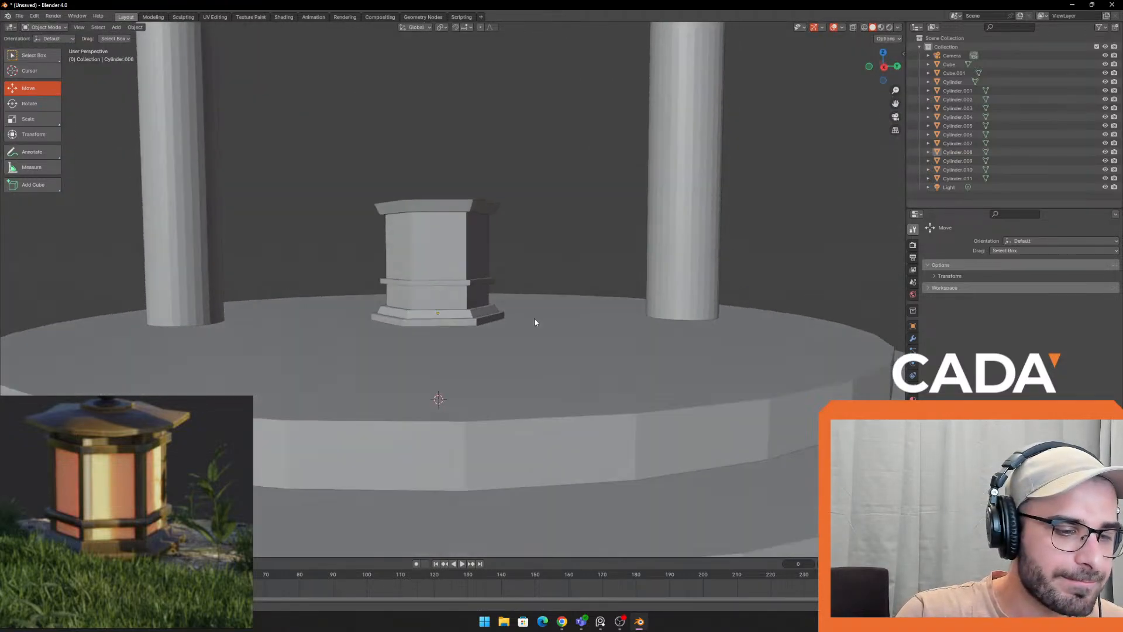
middle_drag(534, 319, 545, 328)
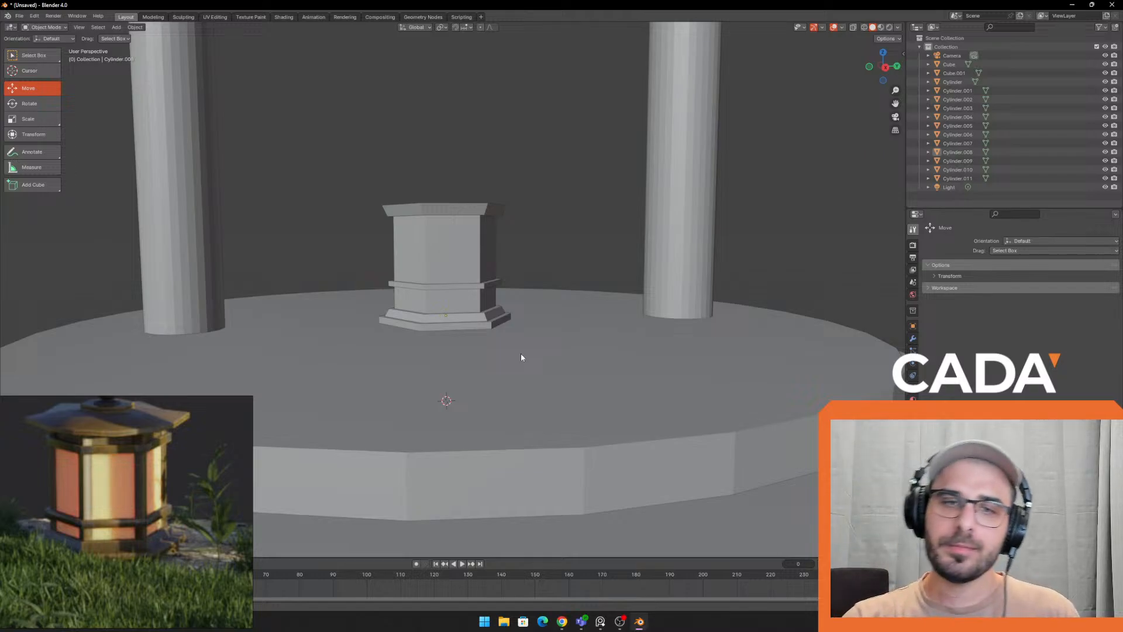
scroll(508, 308, up, 2)
middle_drag(507, 308, 505, 318)
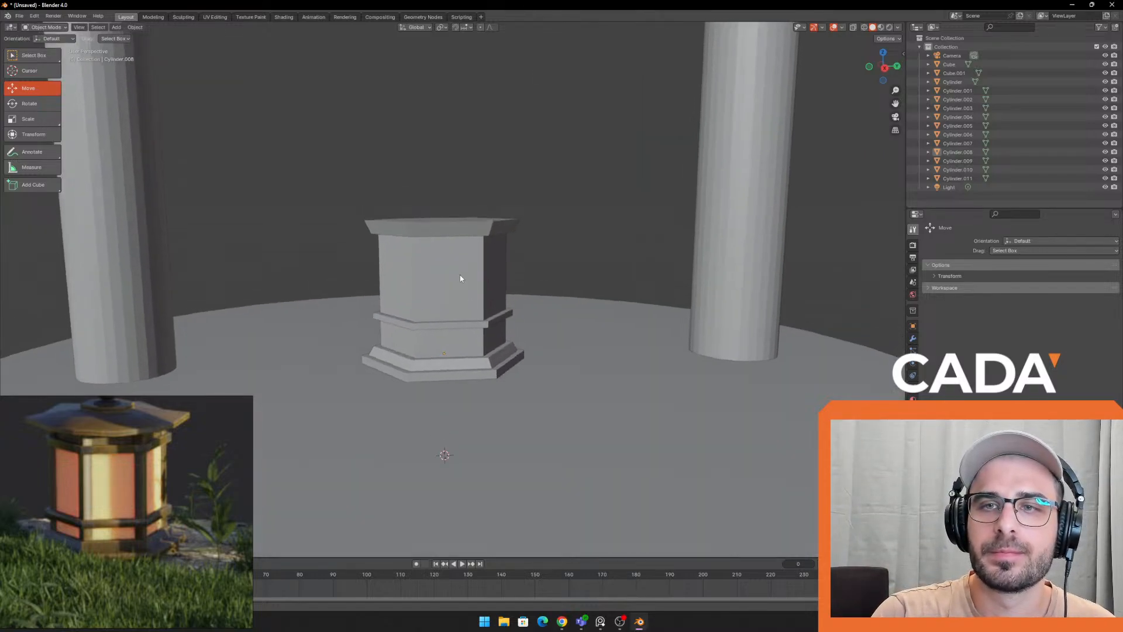
click(456, 232)
middle_drag(496, 251, 527, 226)
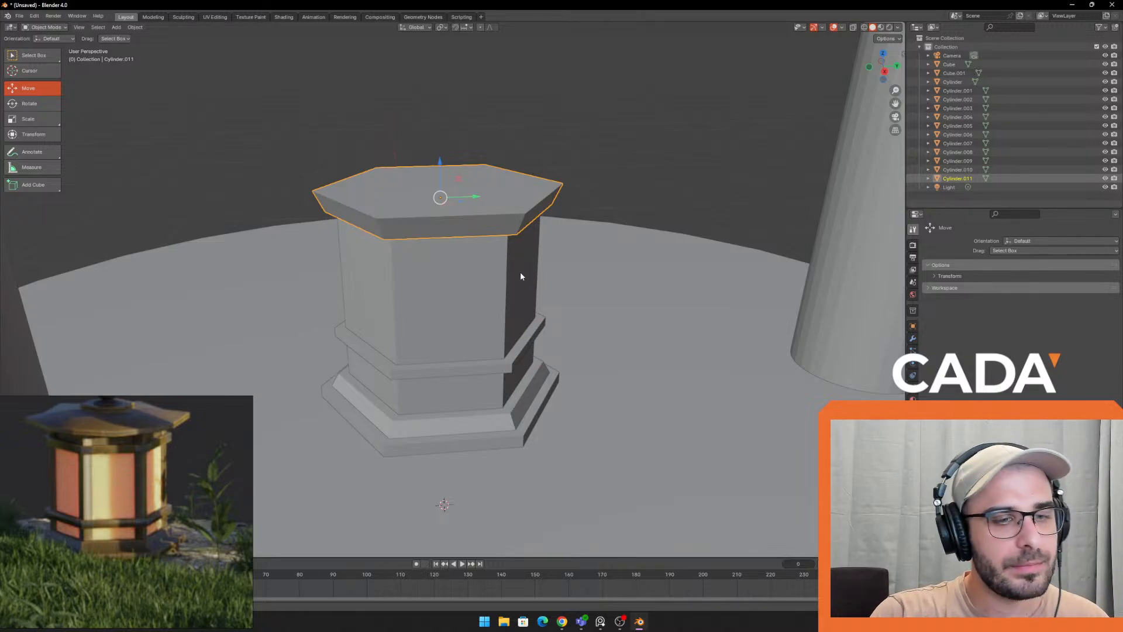
click(475, 408)
middle_drag(477, 403, 522, 319)
click(501, 289)
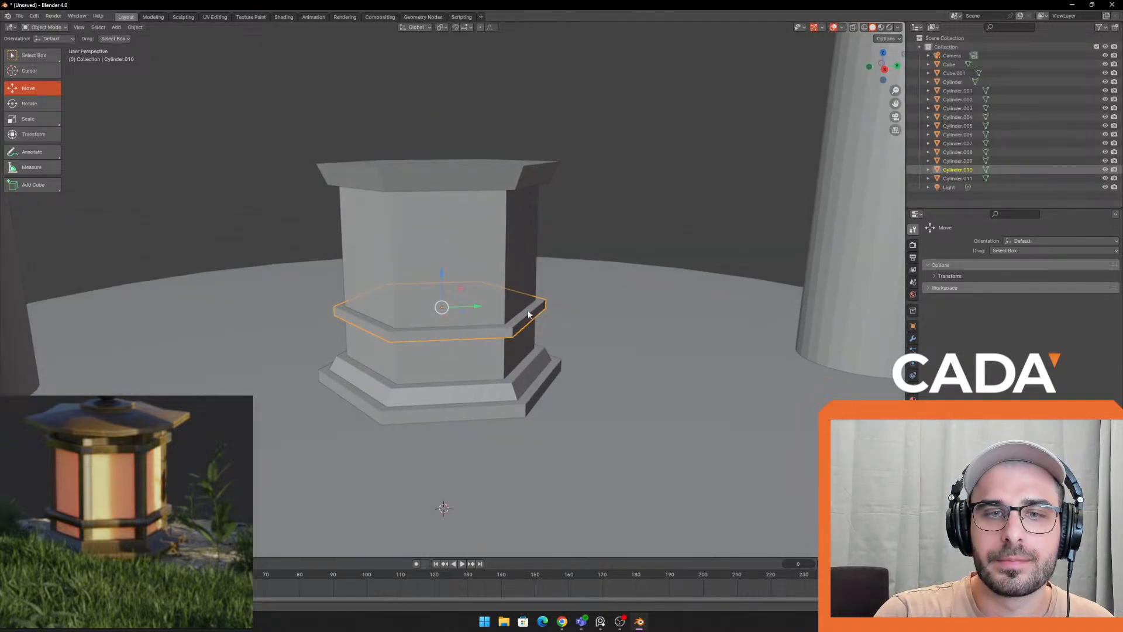
scroll(494, 286, down, 1)
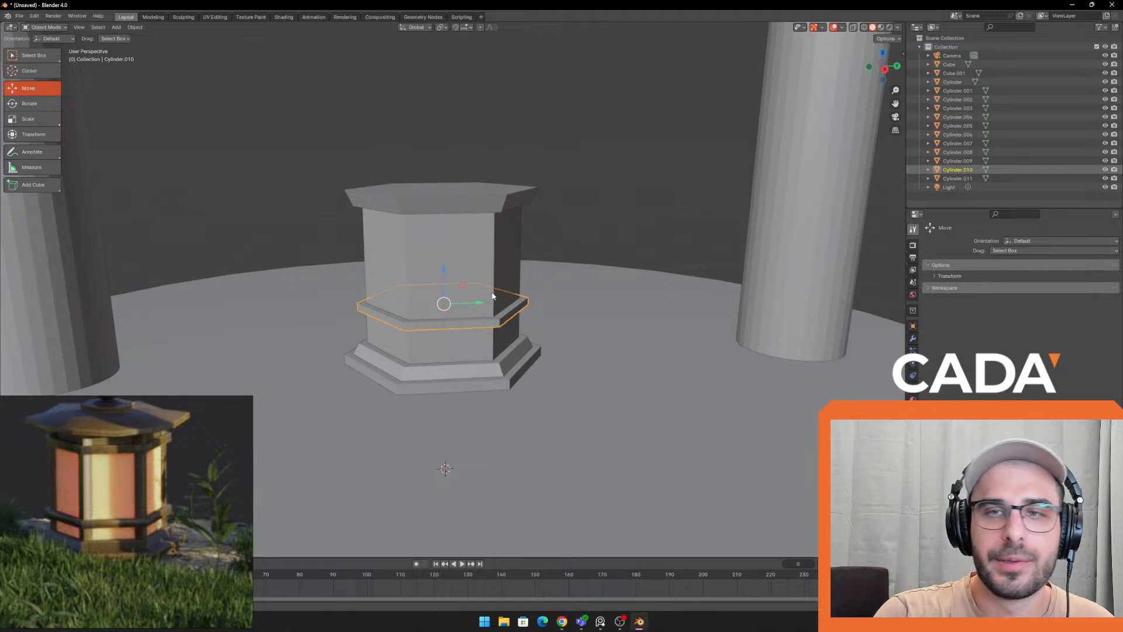
Duplicate the lantern's hexagonal middle band and raise the copy along Z to the top rim
scroll(495, 289, up, 1)
shift+middle_drag(476, 163, 477, 181)
click(478, 183)
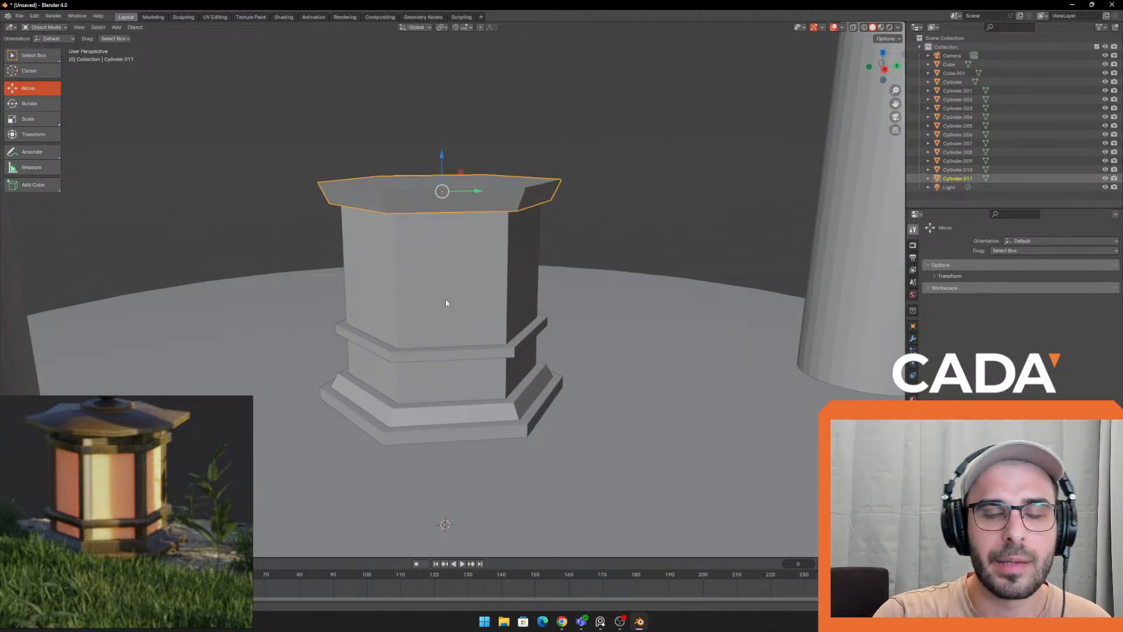
click(534, 234)
click(509, 354)
shift+middle_drag(559, 298, 582, 318)
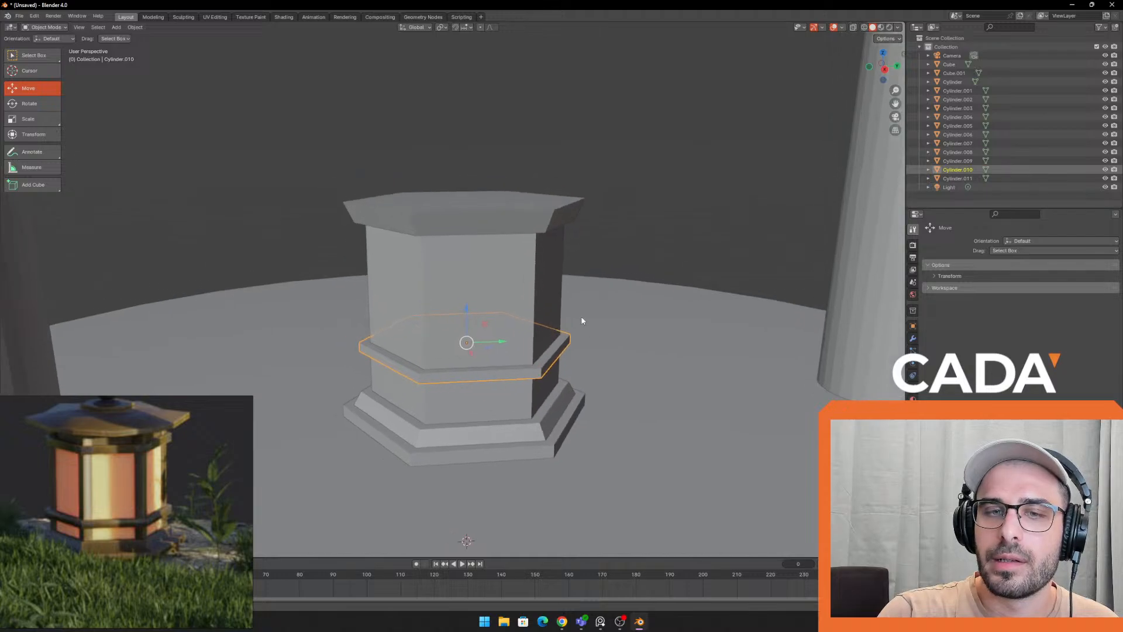
scroll(575, 298, down, 1)
scroll(510, 291, up, 1)
key(shift+d)
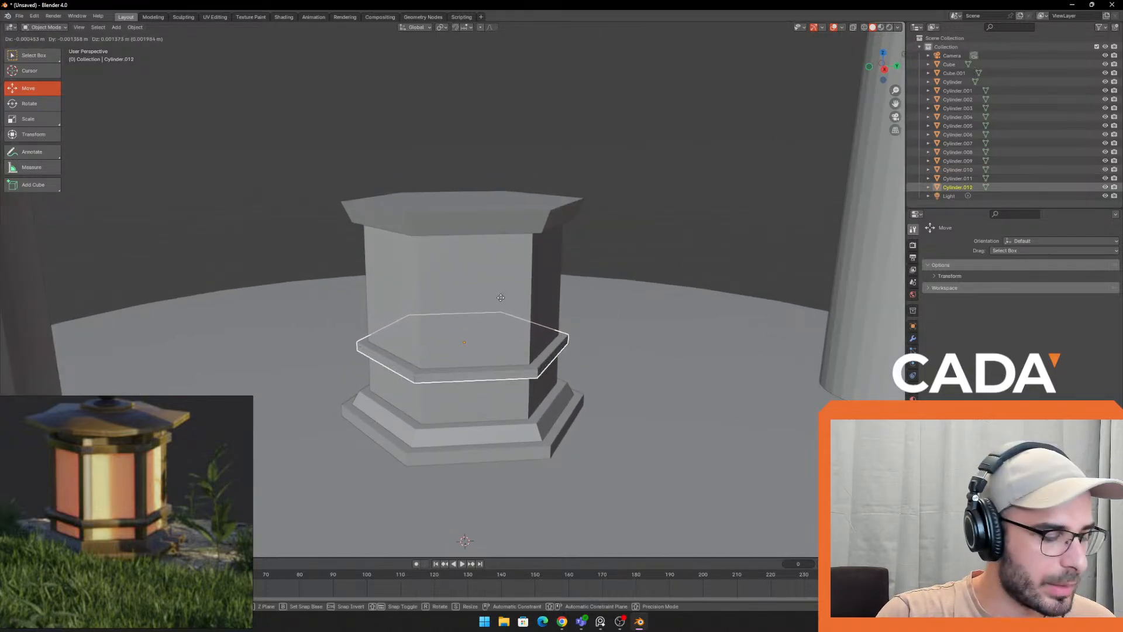
key(z)
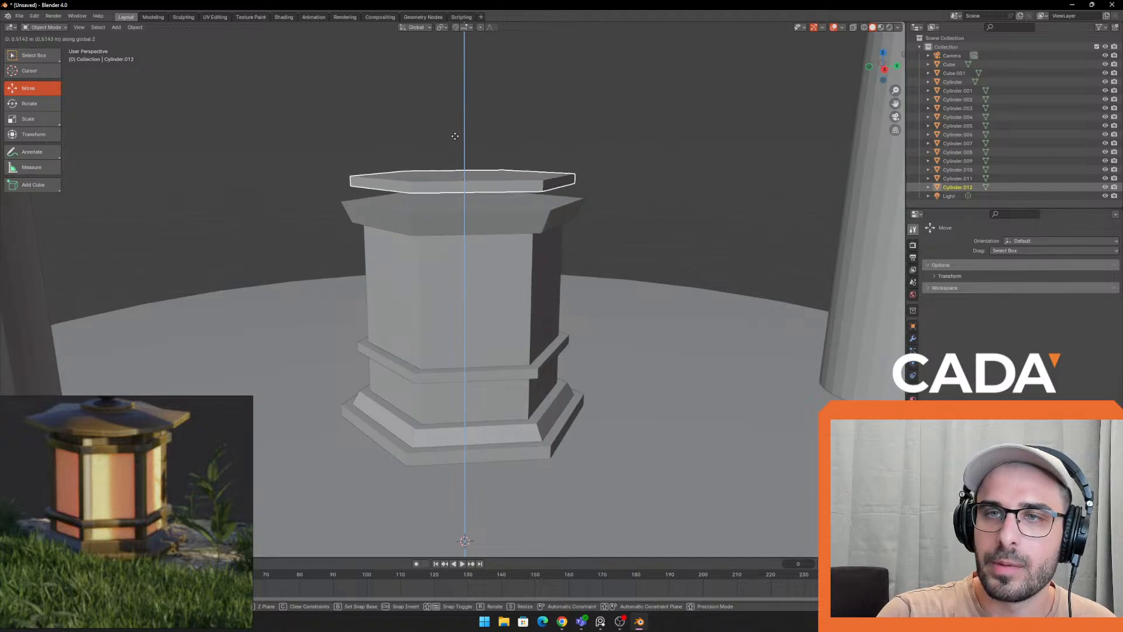
click(462, 154)
Scale the copied hexagon down so it sits inset on the top rim
middle_drag(492, 144, 531, 182)
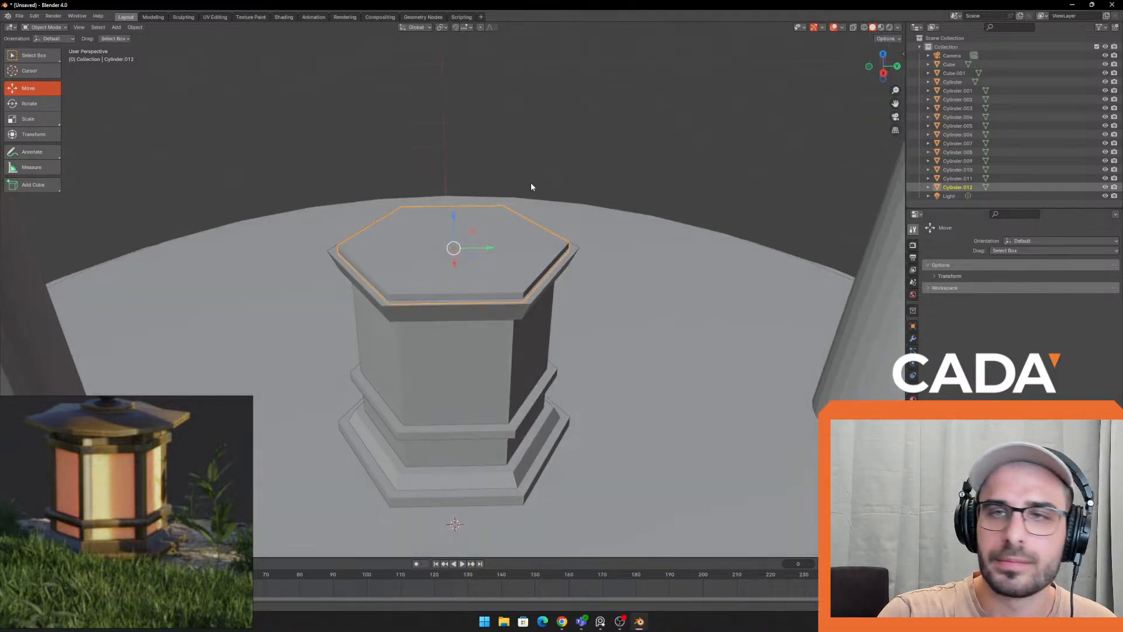
scroll(654, 217, up, 2)
key(s)
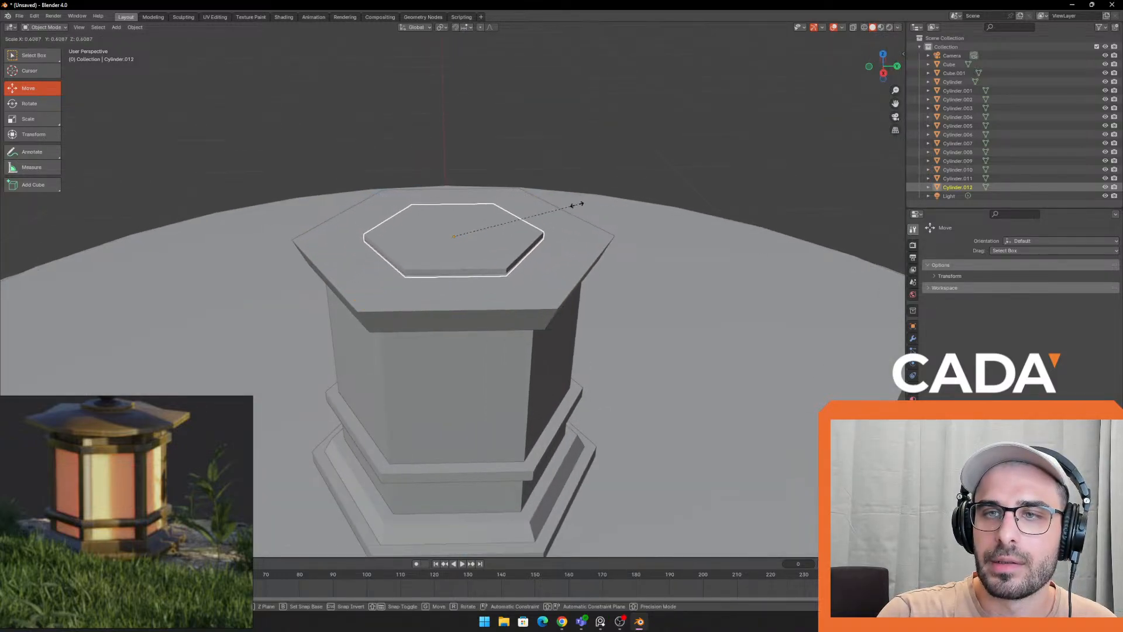
click(620, 203)
middle_drag(528, 229, 529, 213)
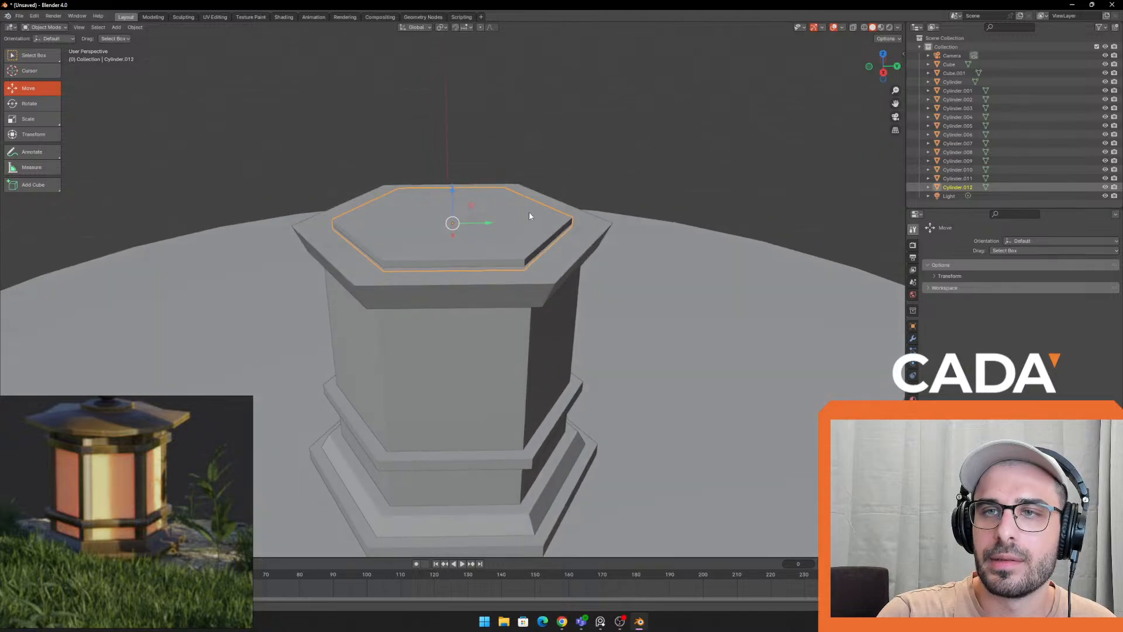
Stretch the inset hexagon along Z to form a thicker cap block above the rim
key(s)
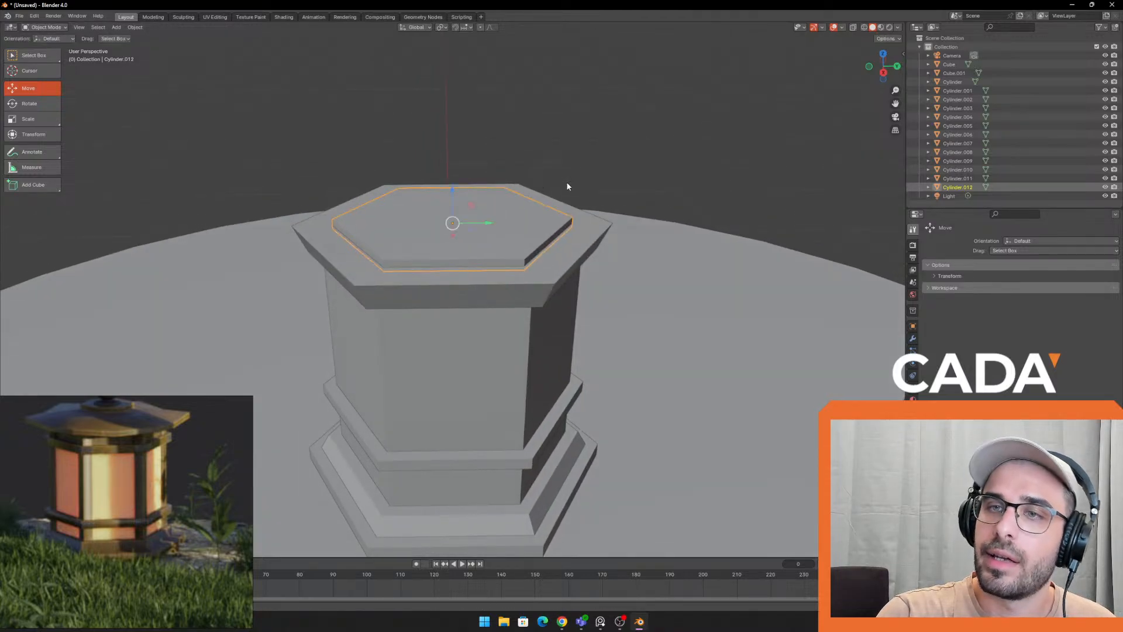
key(z)
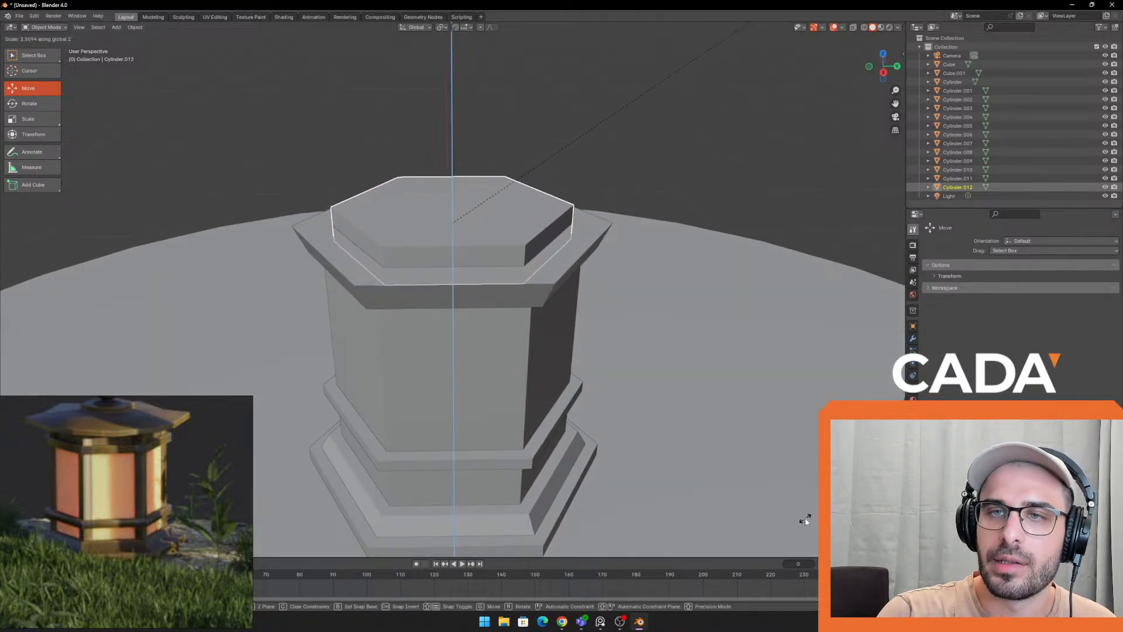
click(783, 36)
click(31, 122)
drag(452, 191, 457, 176)
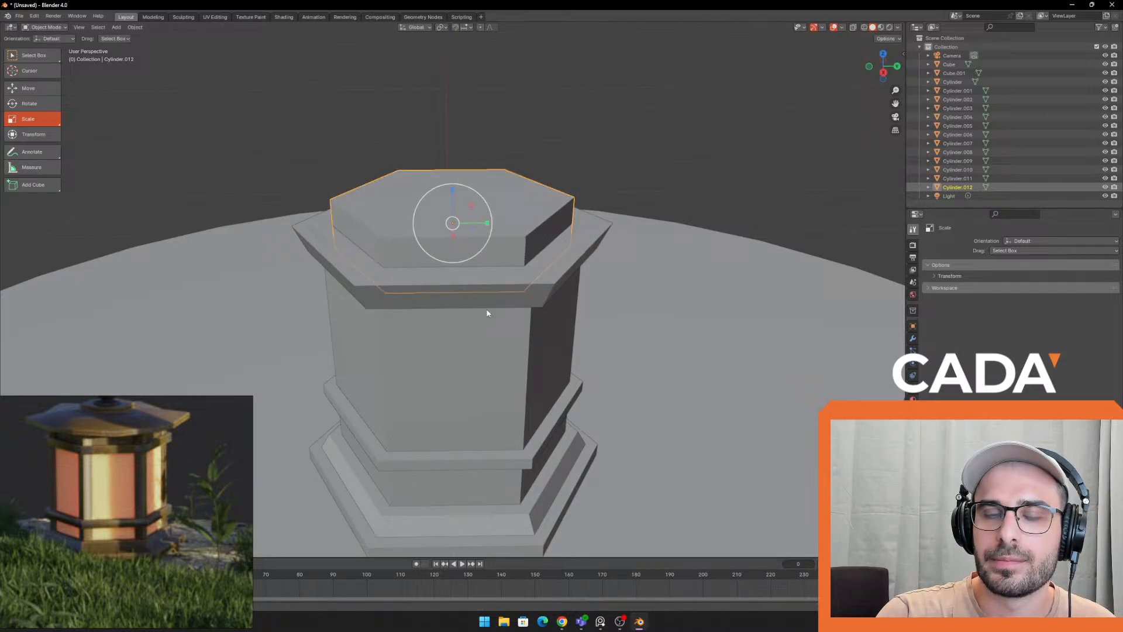
click(553, 121)
Duplicate the cap block and raise the copy slightly along Z above the original
scroll(562, 234, down, 6)
scroll(562, 238, up, 3)
mouse_move(561, 322)
middle_down()
mouse_move(557, 289)
mouse_move(552, 342)
middle_up()
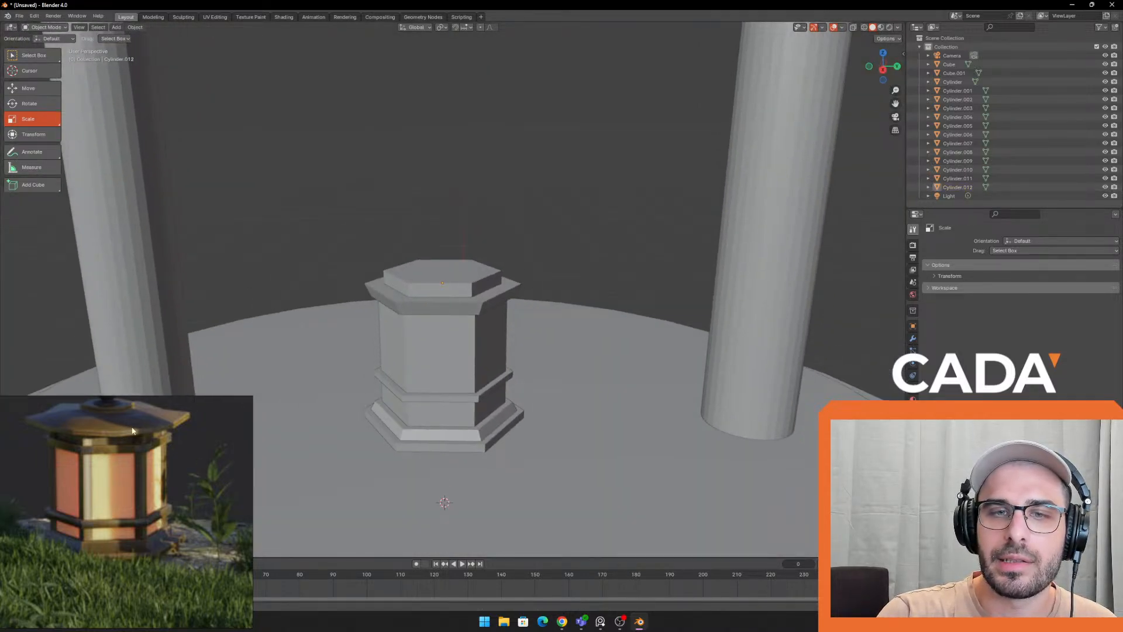
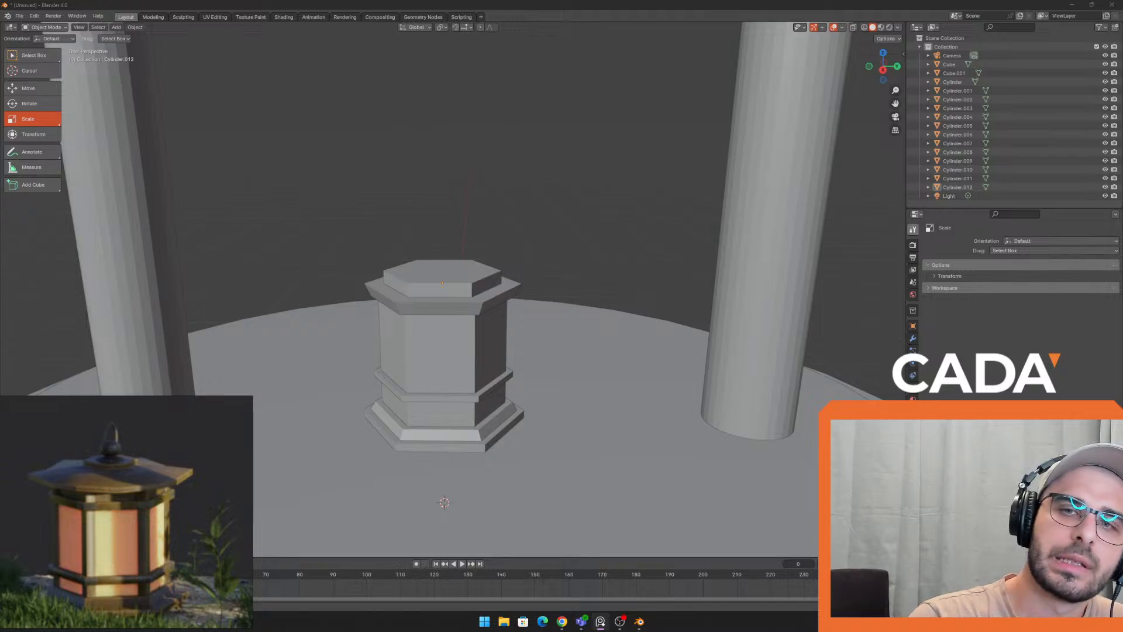
click(485, 300)
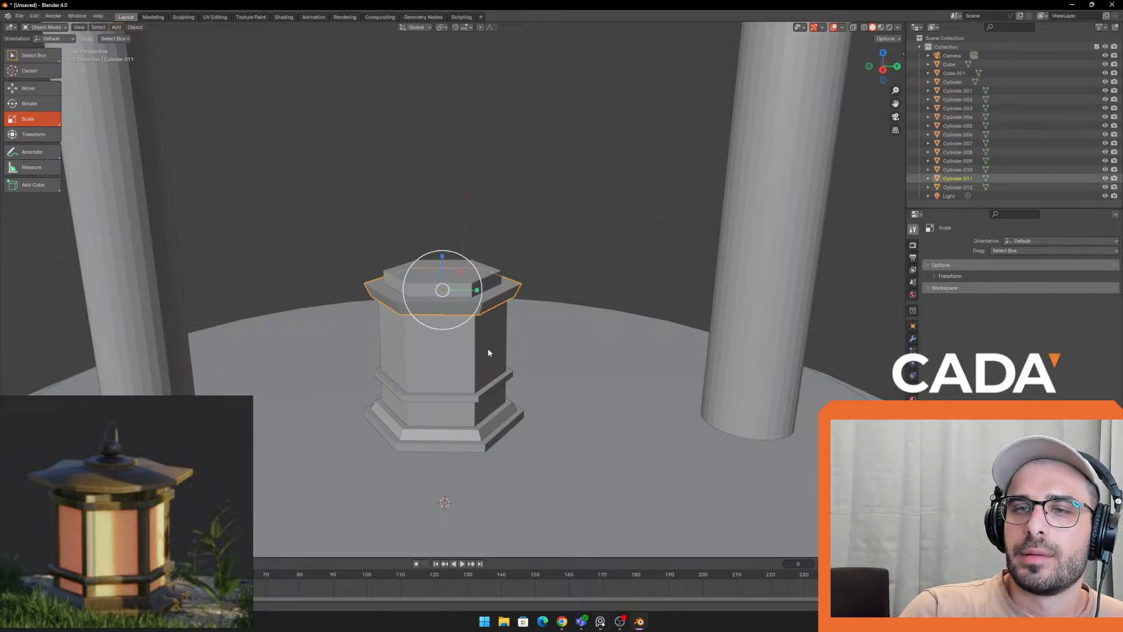
scroll(531, 341, up, 3)
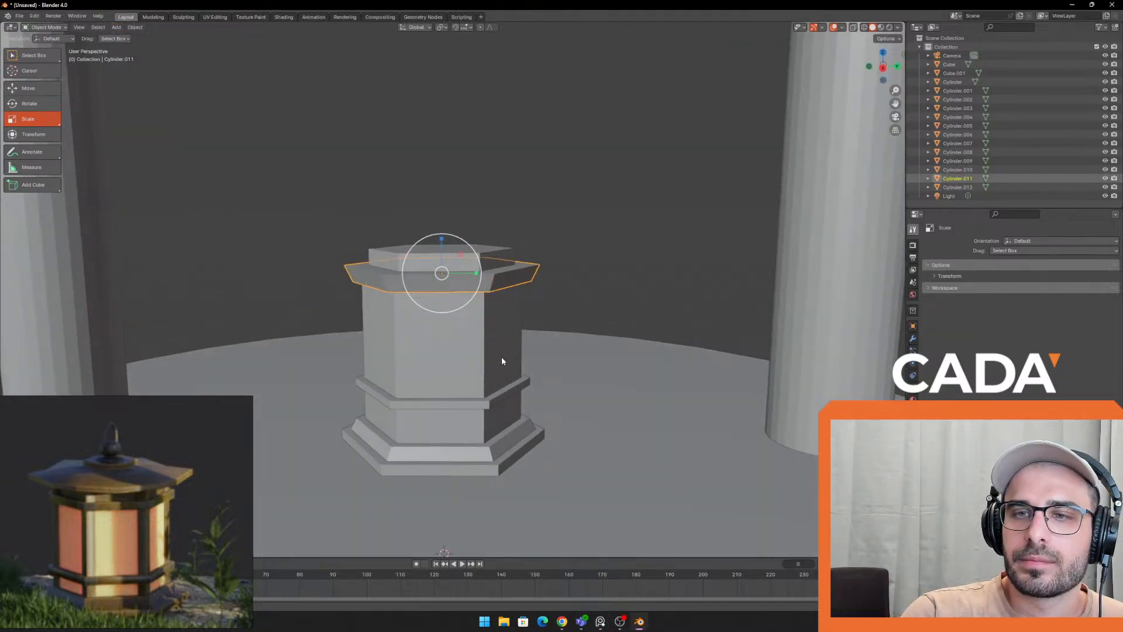
click(404, 248)
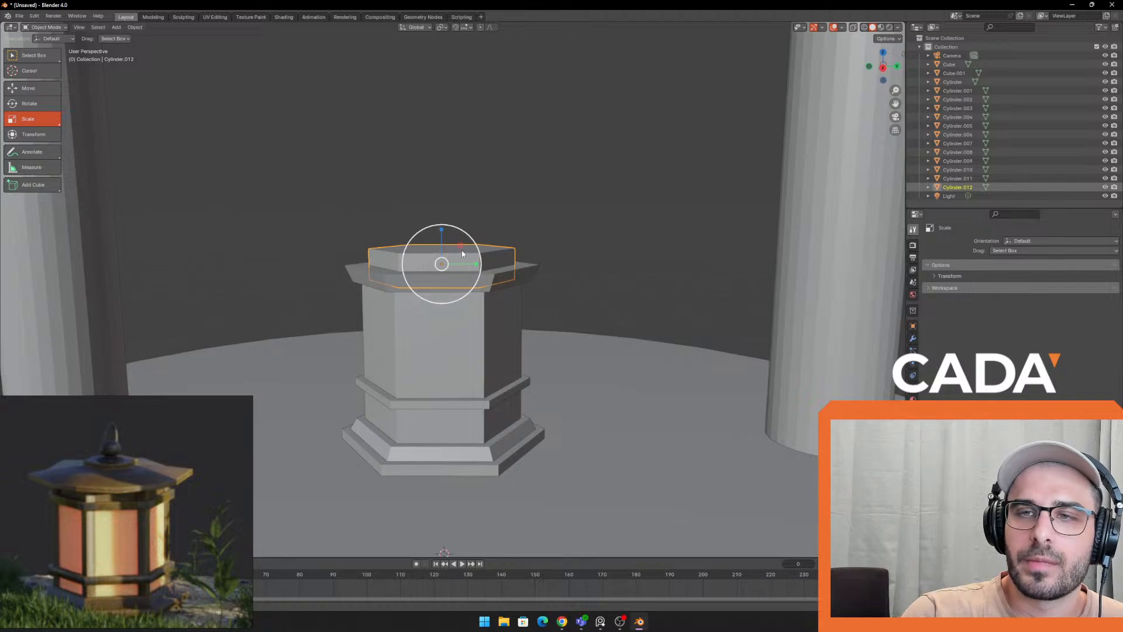
key(shift+d)
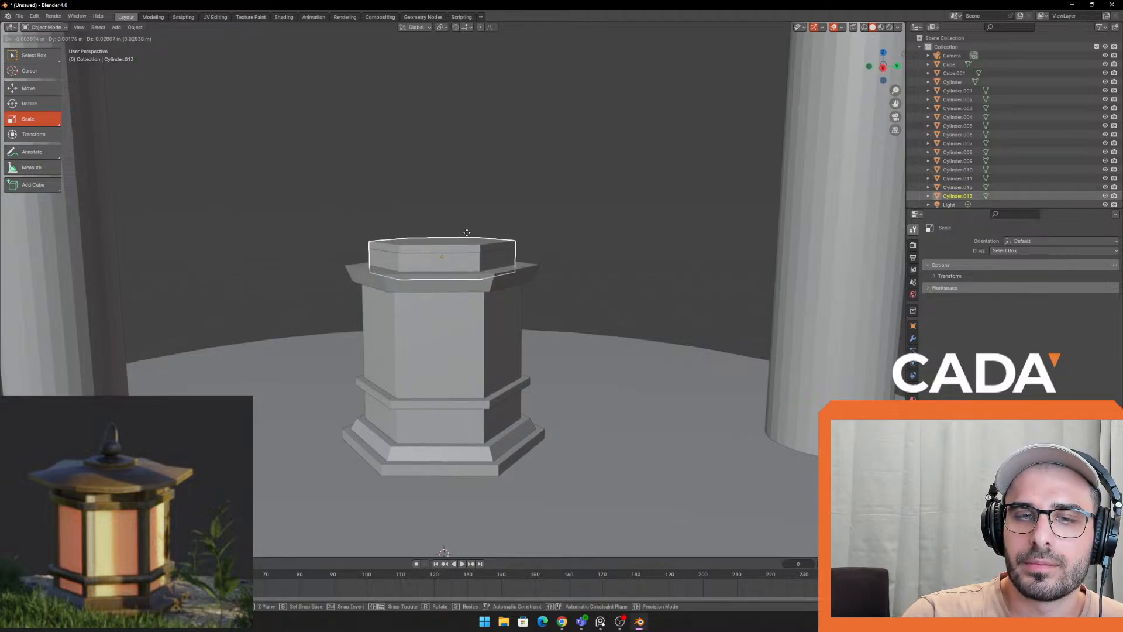
key(z)
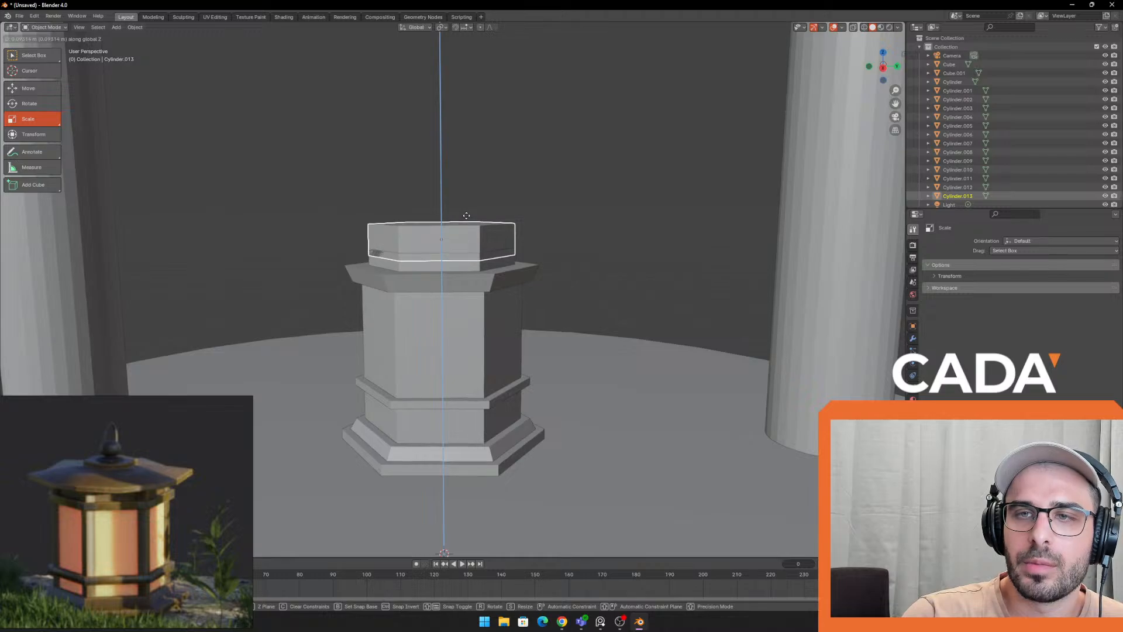
click(466, 216)
Scale the copied block outward in X and Y only by about 1.5 to form a wide roof plate
middle_drag(580, 212, 511, 264)
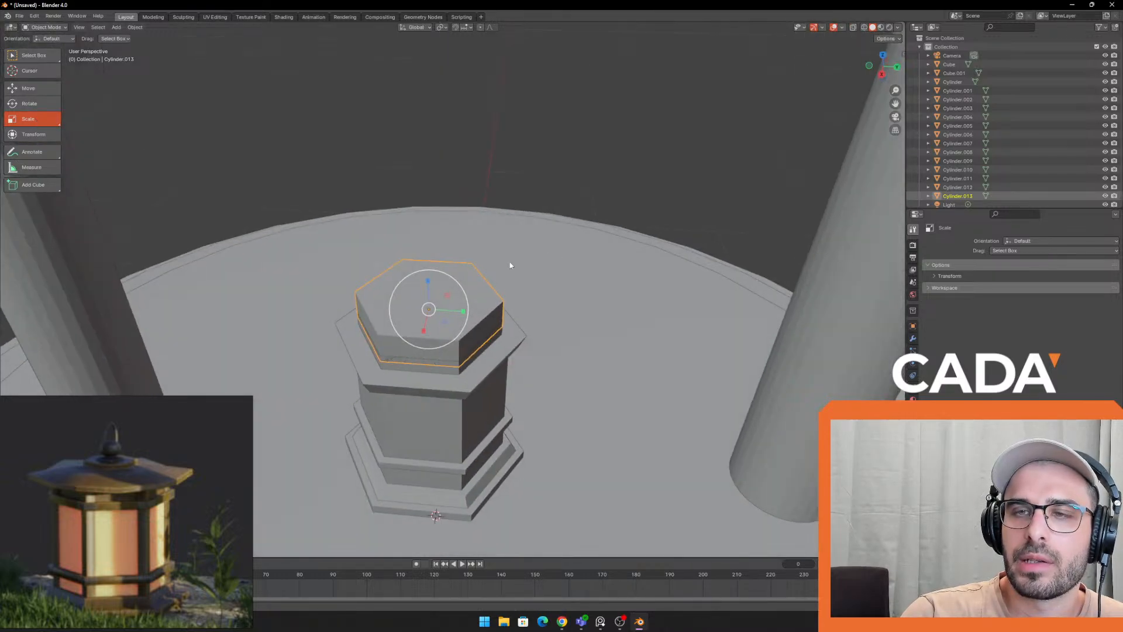
key(s)
key(shift+z)
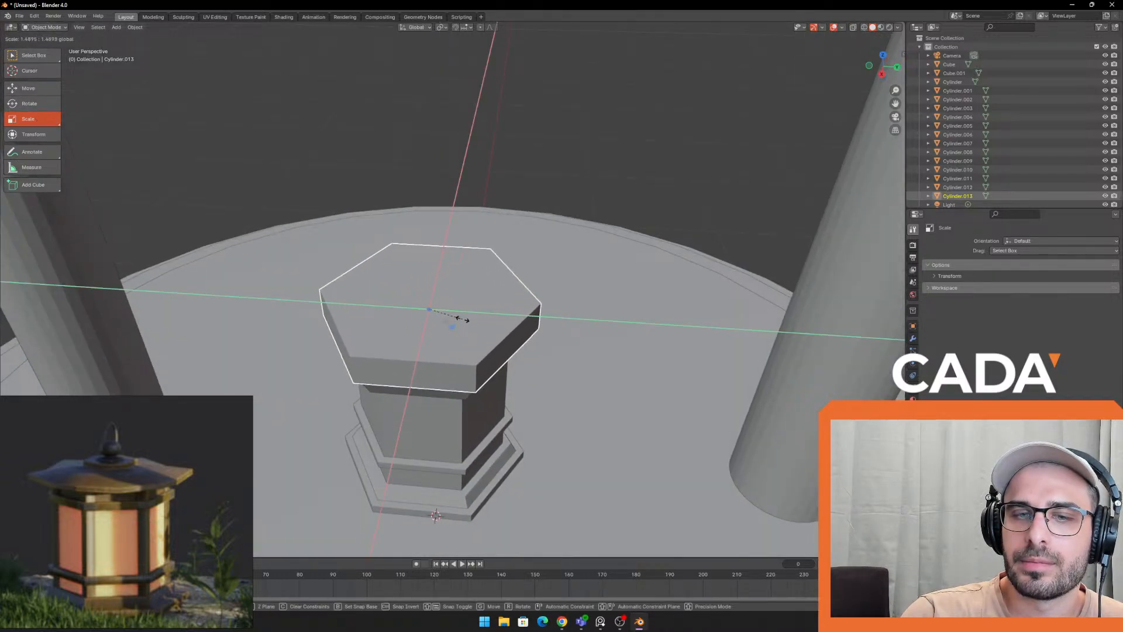
click(451, 318)
middle_drag(451, 318, 508, 247)
Flatten the roof plate along Z and adjust its height so it rests on the cap block
key(s)
key(z)
drag(432, 223, 433, 230)
middle_drag(474, 234, 485, 204)
click(29, 90)
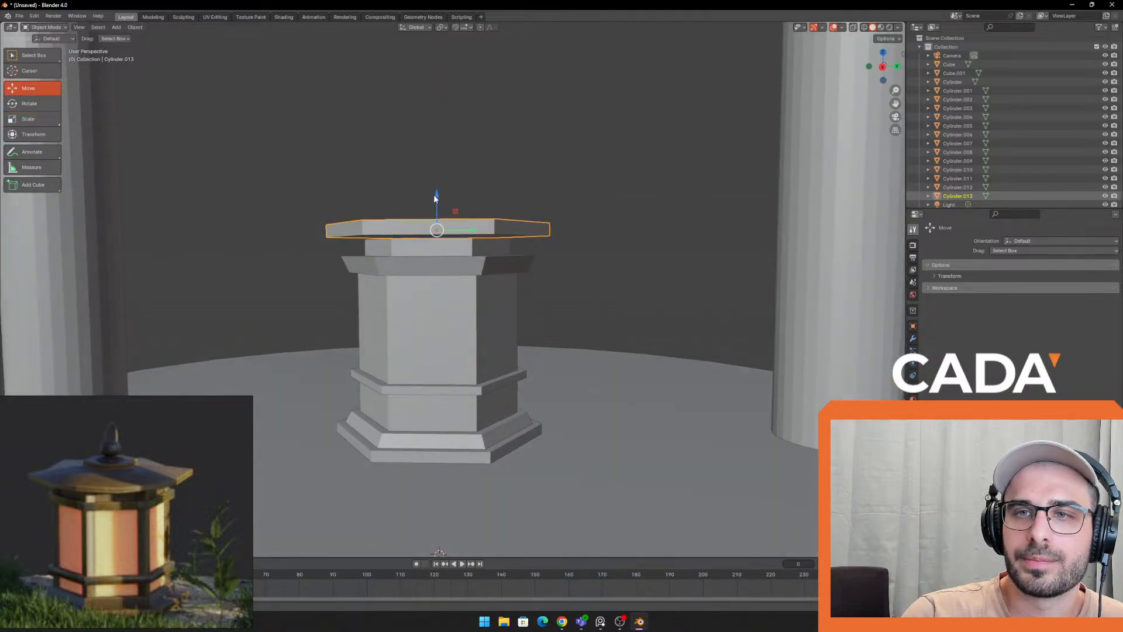
drag(434, 198, 429, 204)
Scale the roof plate up slightly so it overhangs the rim further
middle_drag(519, 221, 416, 275)
click(29, 118)
drag(407, 310, 414, 301)
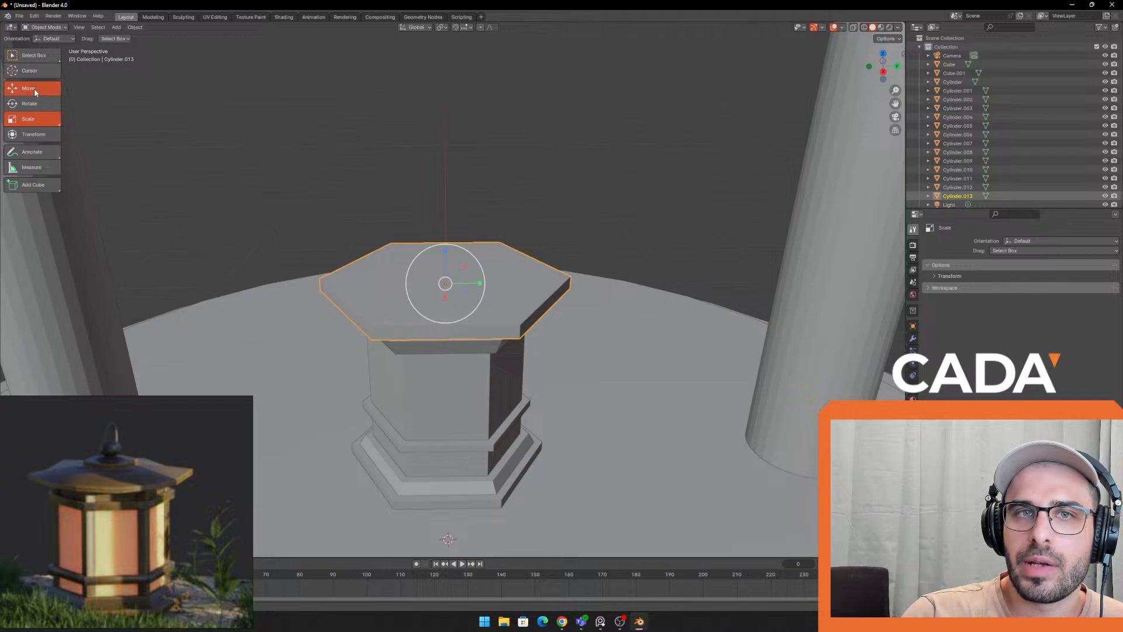
click(34, 89)
click(29, 103)
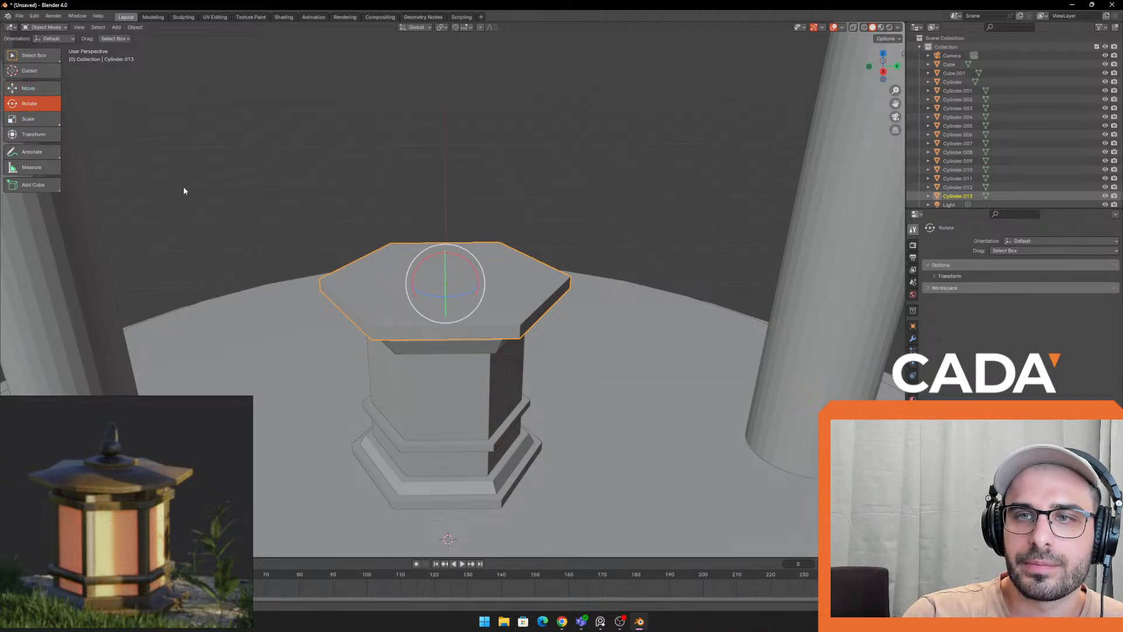
middle_drag(391, 219, 440, 166)
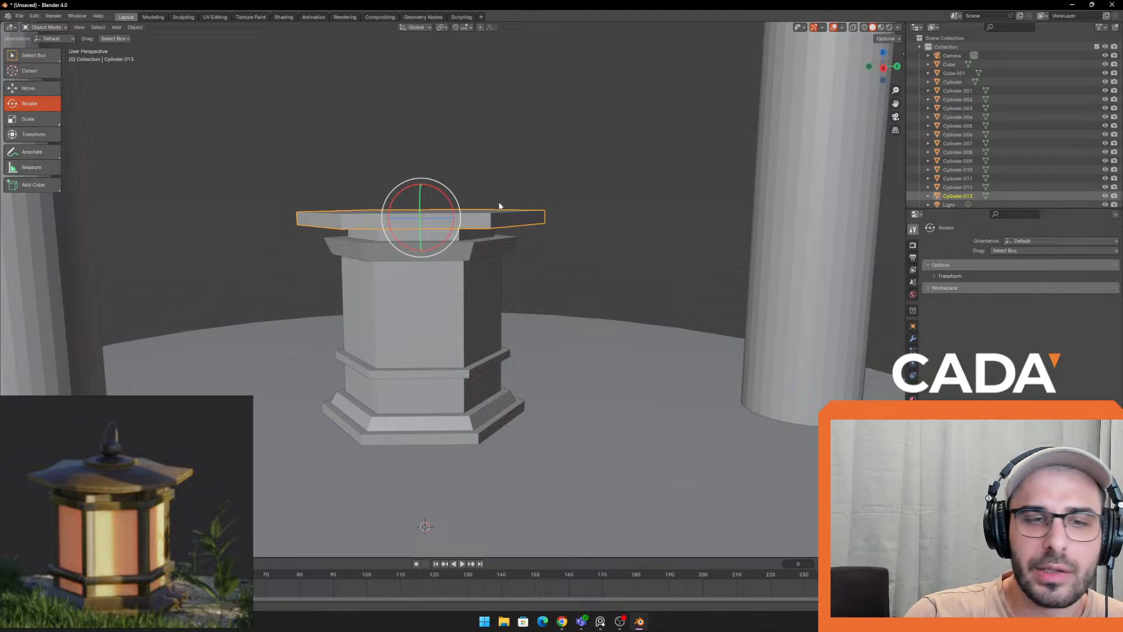
middle_drag(499, 205, 489, 243)
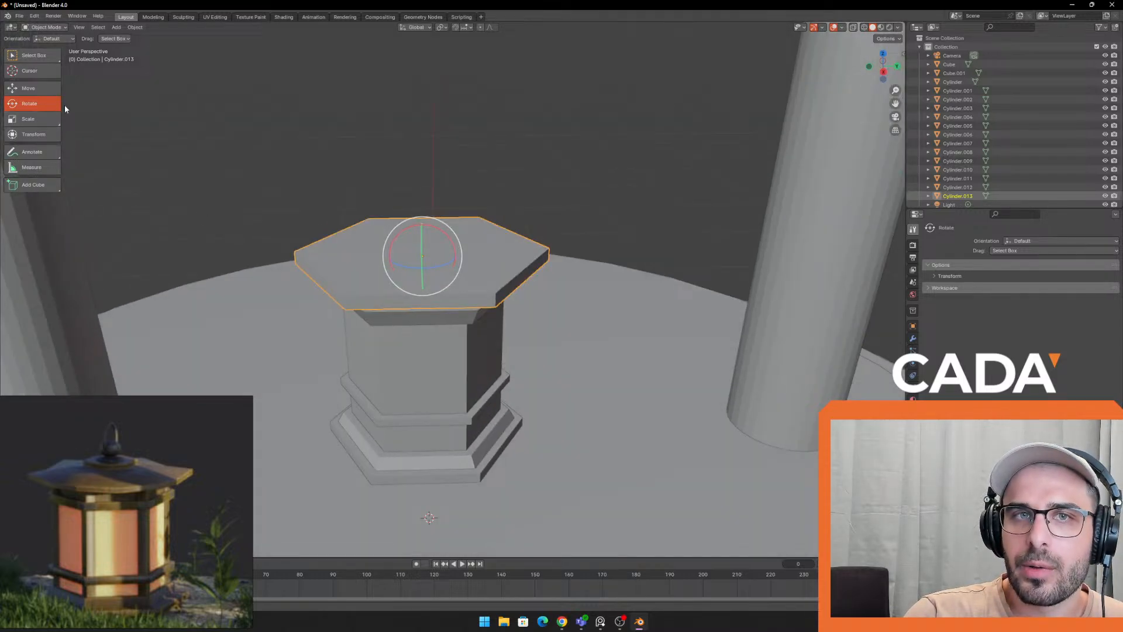
Enter Edit Mode on the roof plate, clear the selection and select its top face
key(Tab)
key(alt+a)
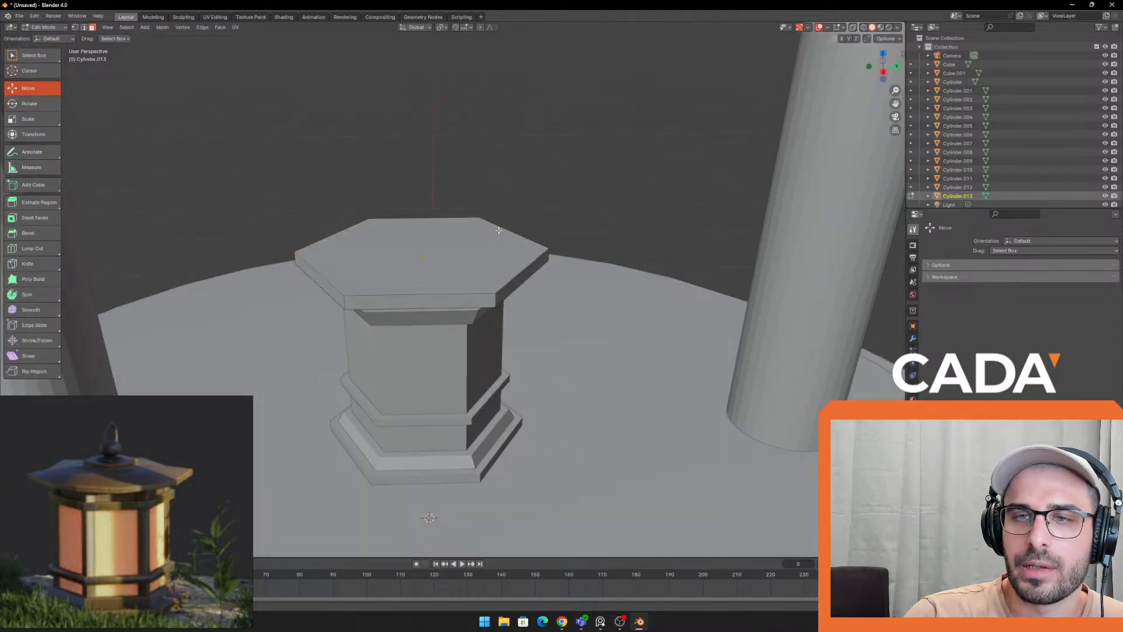
middle_drag(499, 167, 500, 219)
scroll(456, 299, up, 1)
scroll(468, 288, up, 1)
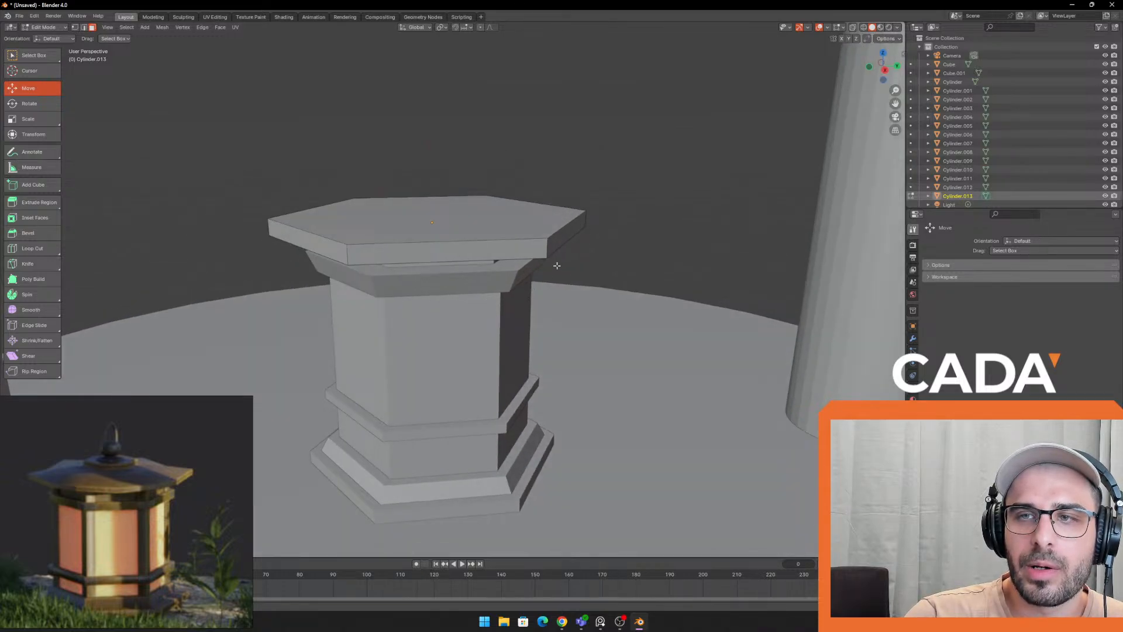
middle_drag(556, 265, 573, 306)
key(2)
click(514, 269)
mouse_move(519, 263)
middle_down()
mouse_move(544, 233)
mouse_move(570, 236)
mouse_move(569, 197)
mouse_move(556, 240)
mouse_move(516, 250)
middle_up()
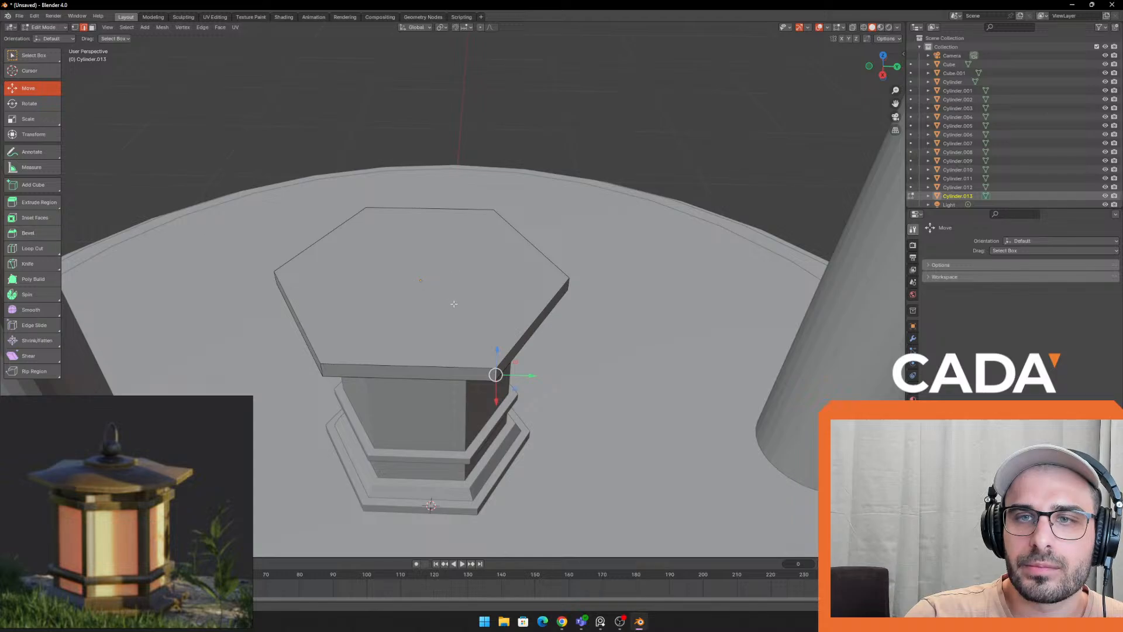
key(3)
click(447, 274)
scroll(527, 290, up, 2)
middle_drag(529, 289, 397, 185)
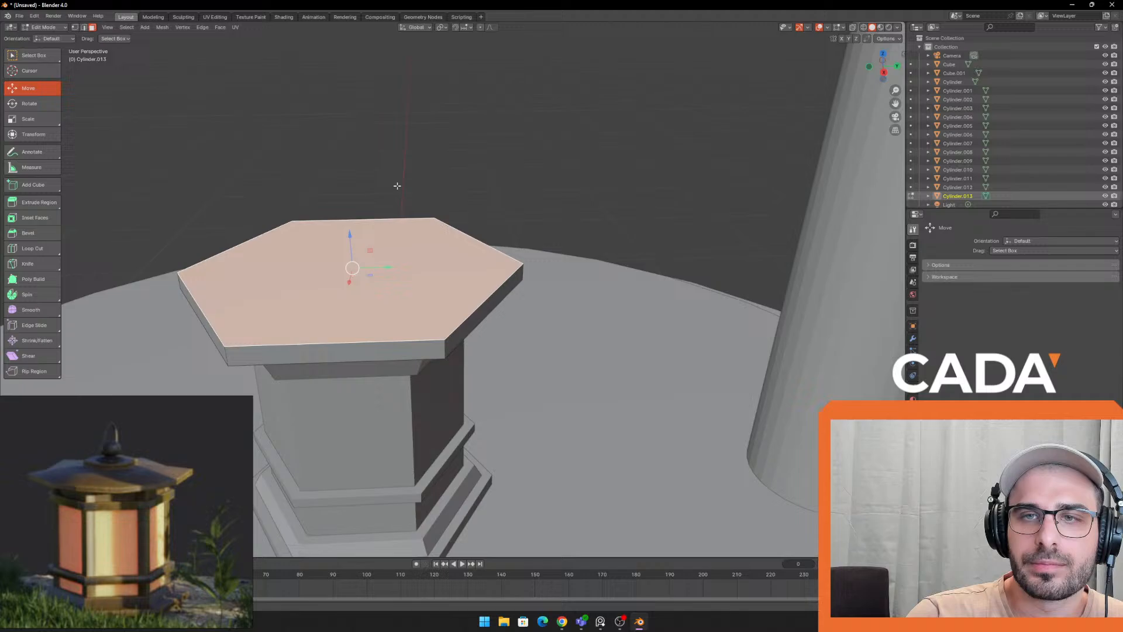
Try to add a vertical loop cut through the front side of the roof plate
click(356, 345)
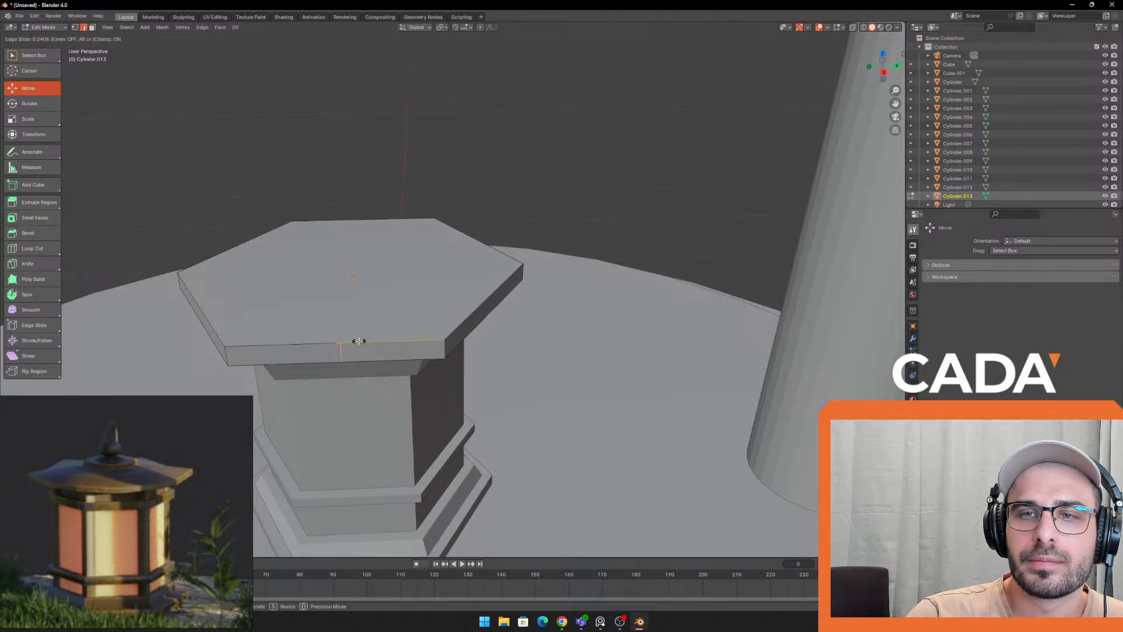
click(358, 341)
key(ctrl+z)
Select the roof plate's top and bottom faces together and return to Object Mode
middle_drag(442, 213, 493, 204)
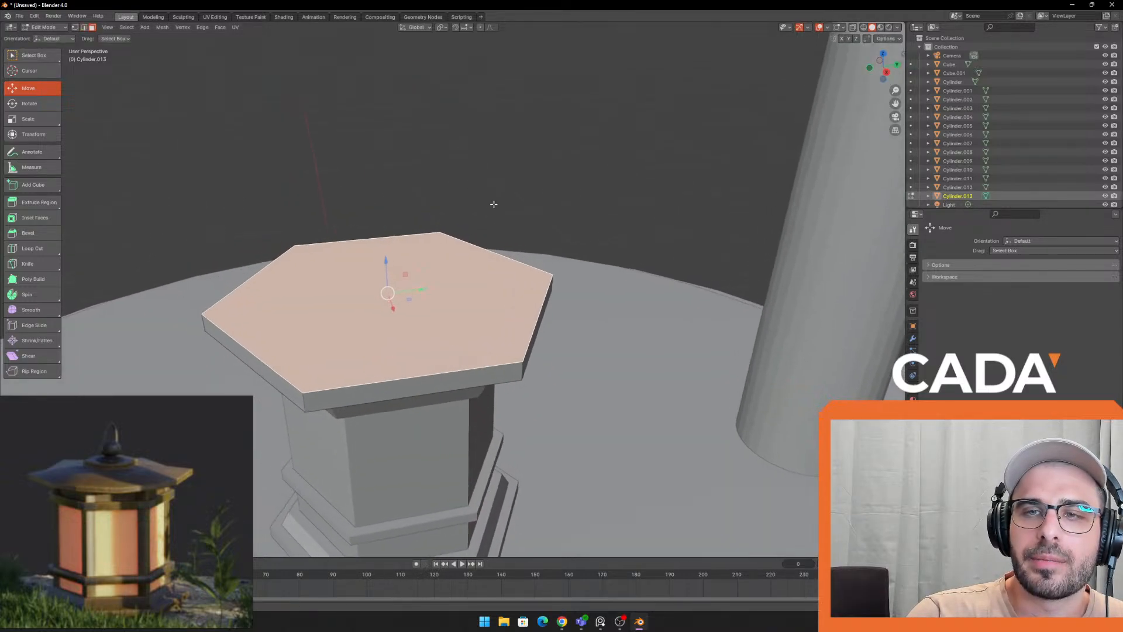
click(493, 204)
click(412, 304)
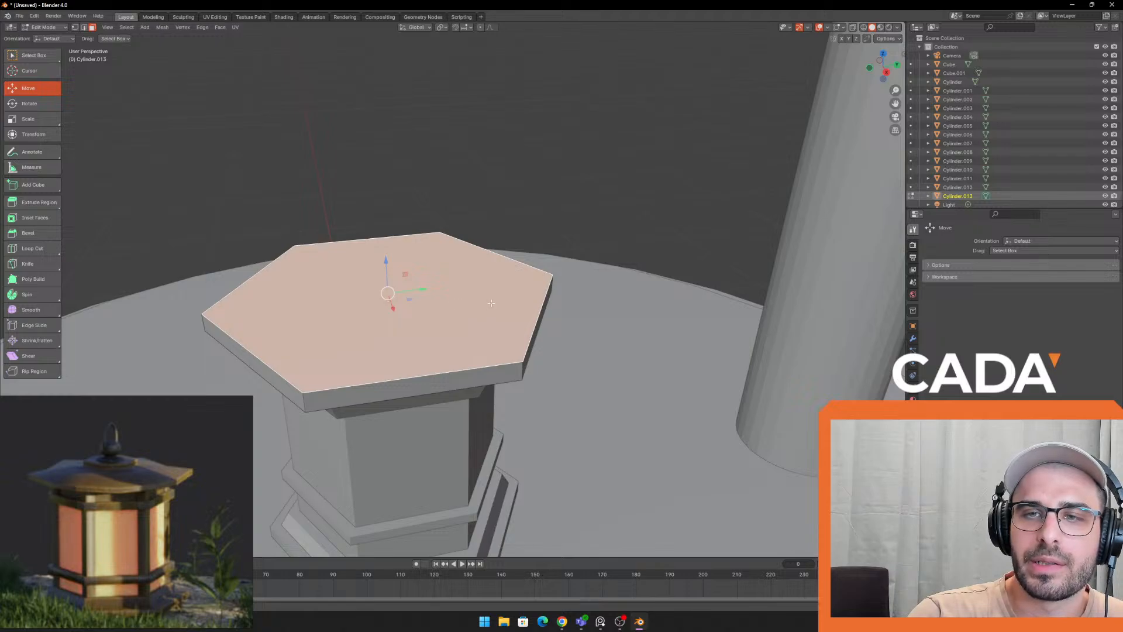
middle_drag(555, 259, 597, 221)
scroll(607, 283, up, 1)
middle_drag(409, 215, 567, 275)
shift+click(429, 260)
scroll(433, 261, up, 1)
key(Tab)
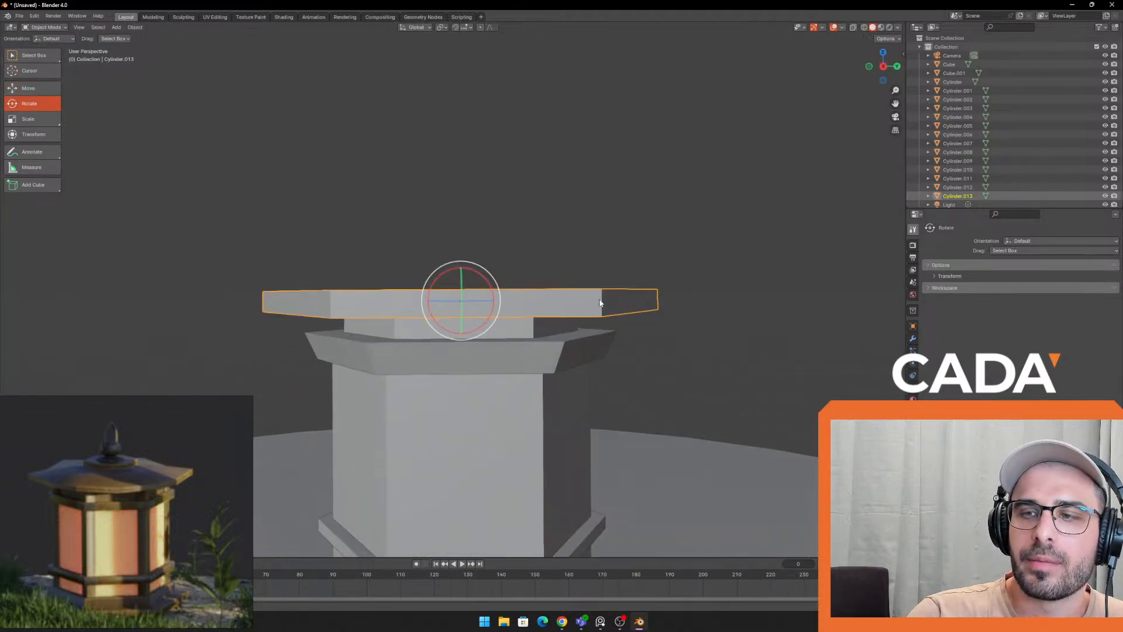
Raise the roof plate along Z well above the cap block and reopen it in Edit Mode
middle_drag(679, 298, 394, 225)
key(w)
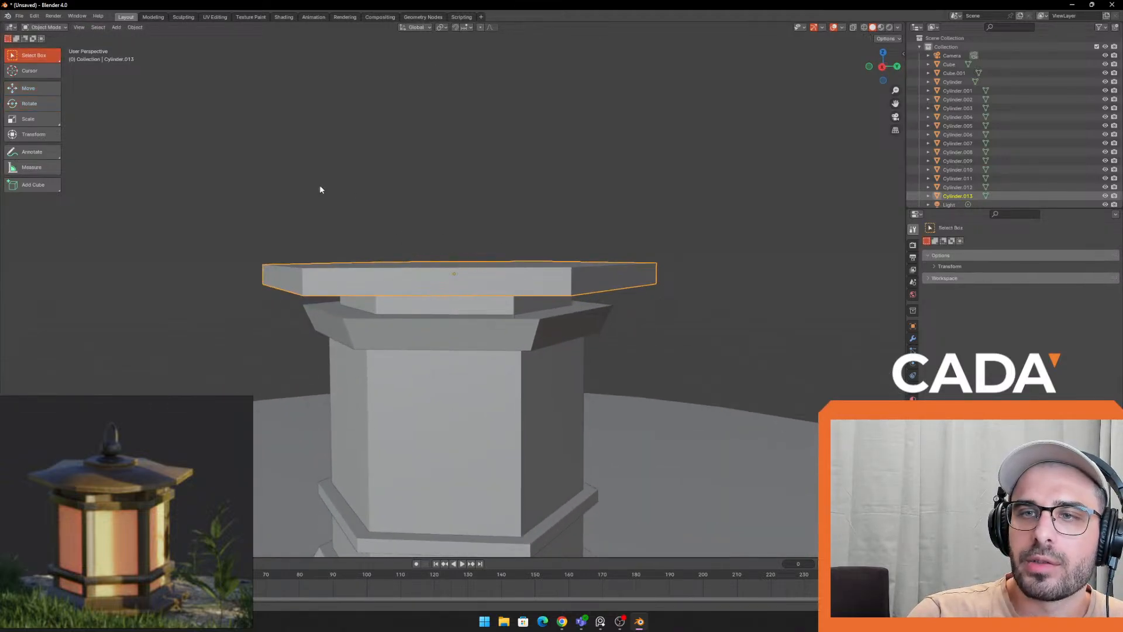
click(41, 92)
drag(455, 240, 455, 123)
middle_drag(548, 87, 572, 254)
click(583, 110)
click(548, 295)
middle_drag(548, 295, 547, 263)
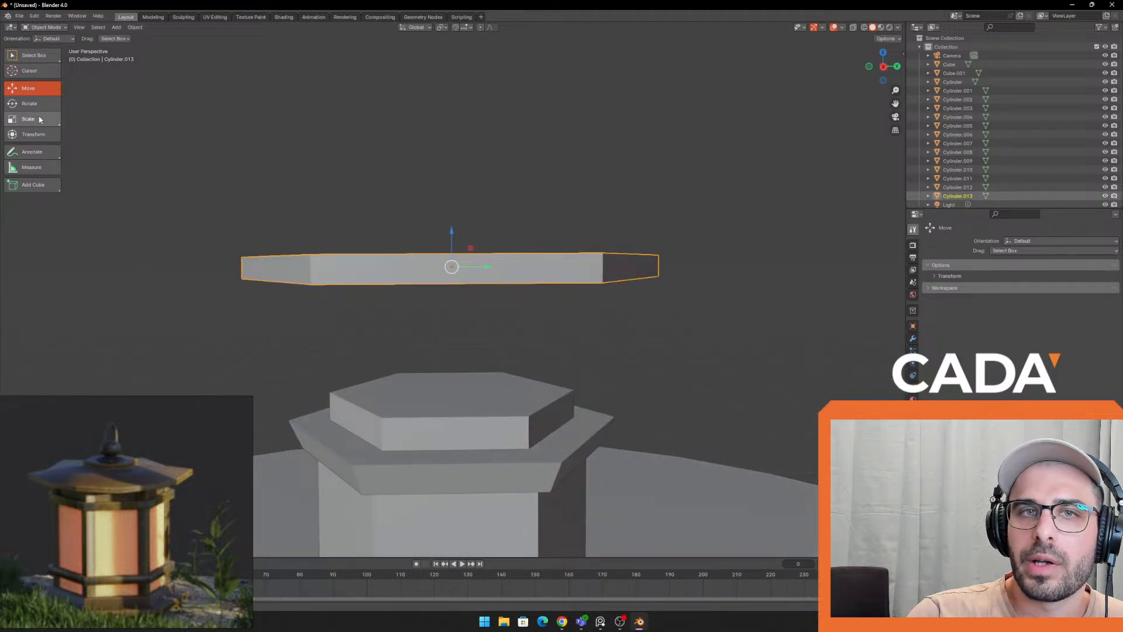
key(Tab)
middle_drag(541, 255, 576, 316)
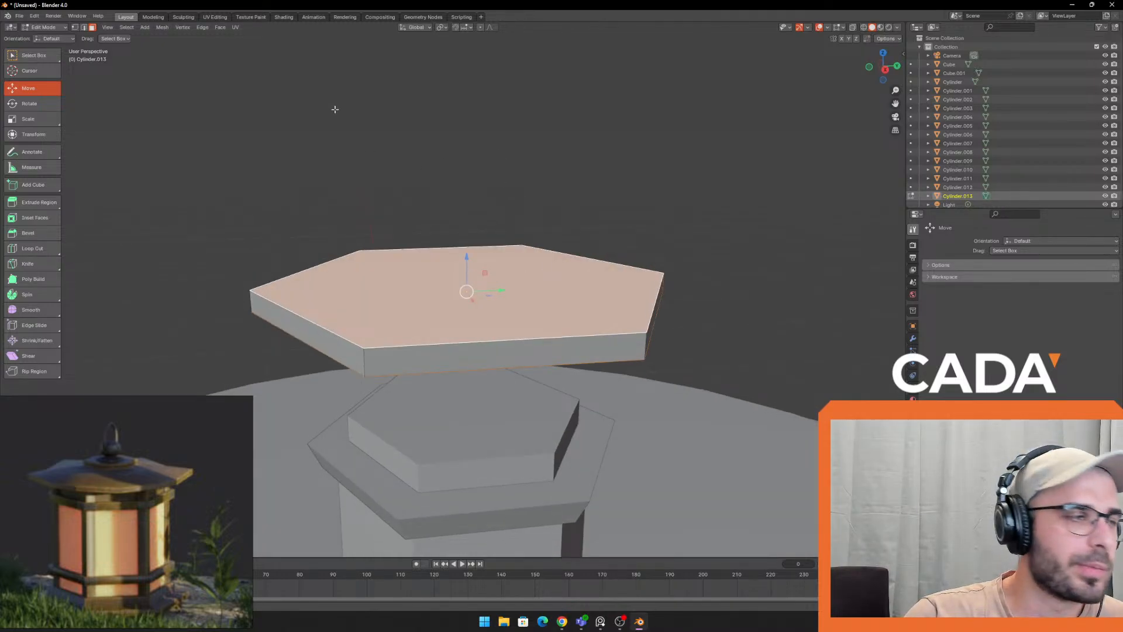
Select the roof plate's top and bottom faces together and inset both toward the centre
click(520, 188)
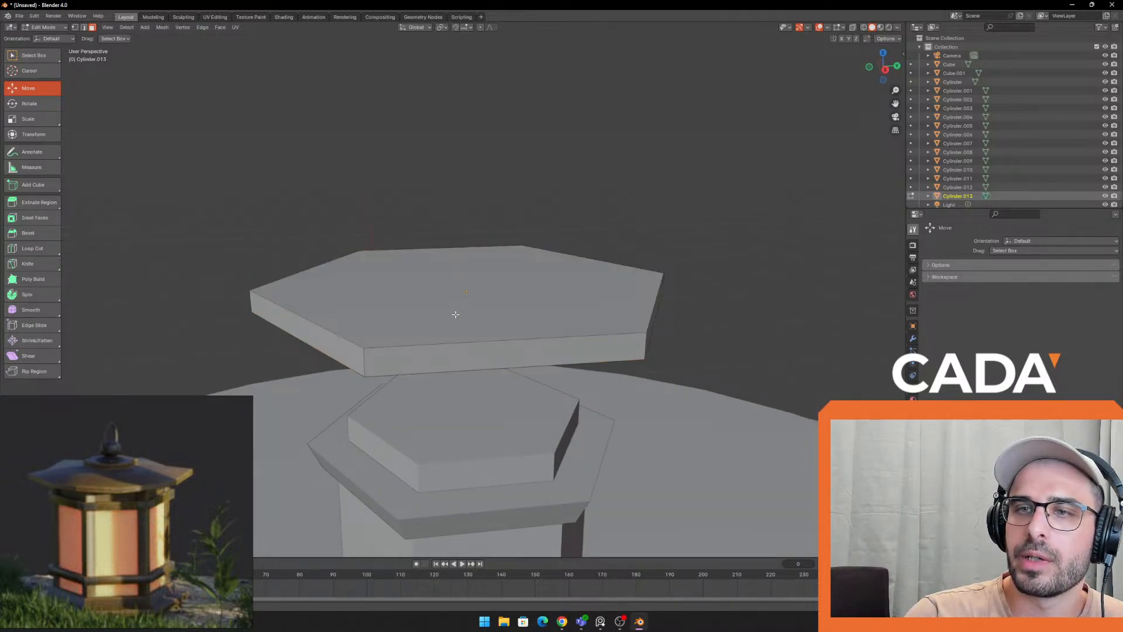
mouse_move(455, 314)
middle_down()
mouse_move(442, 301)
mouse_move(462, 307)
middle_up()
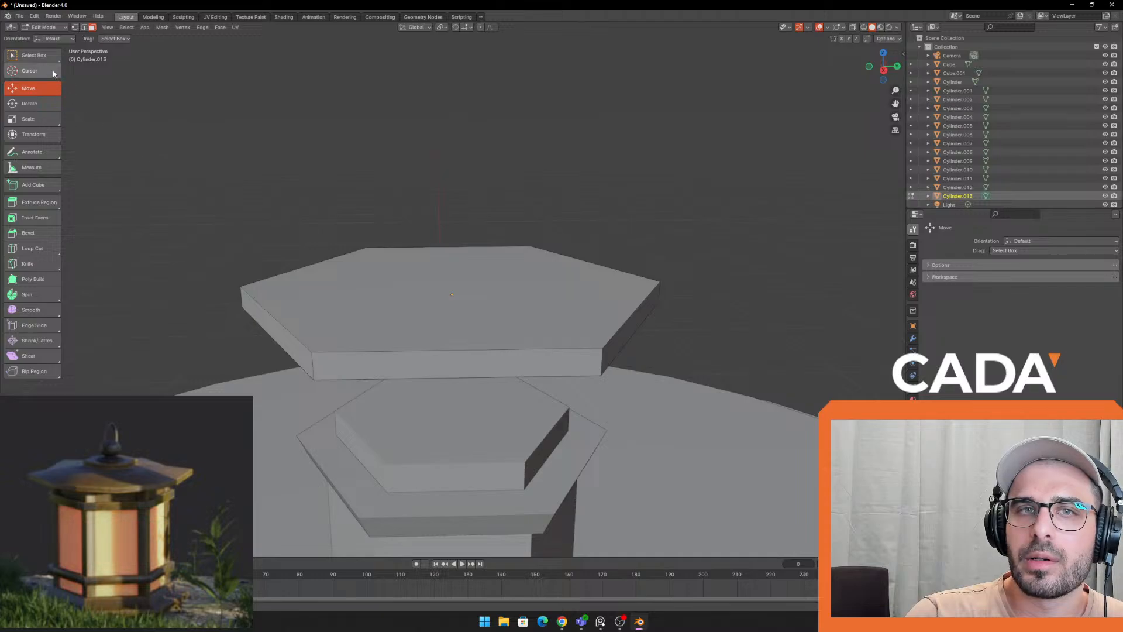
click(489, 328)
middle_drag(490, 345, 496, 298)
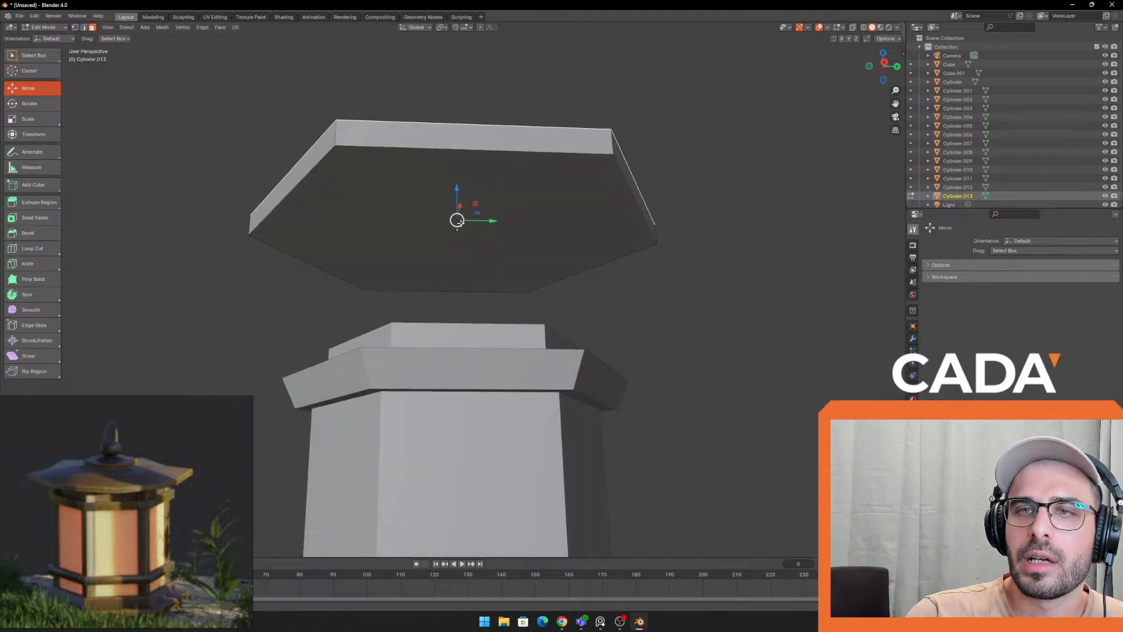
click(411, 215)
middle_drag(493, 243, 458, 278)
middle_drag(541, 194, 624, 237)
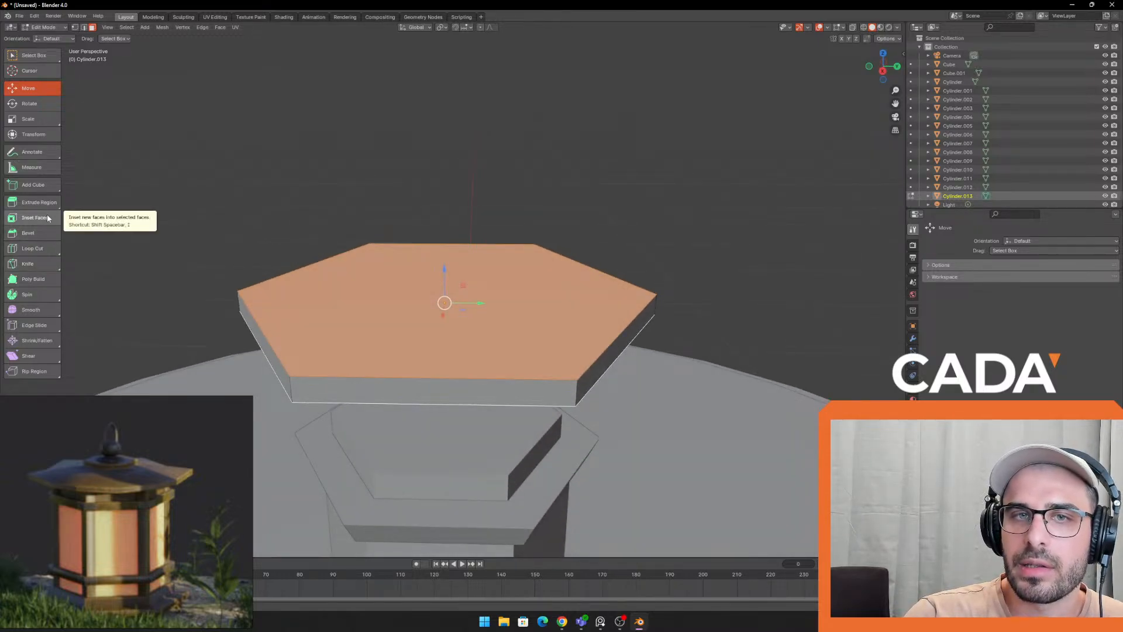
key(i)
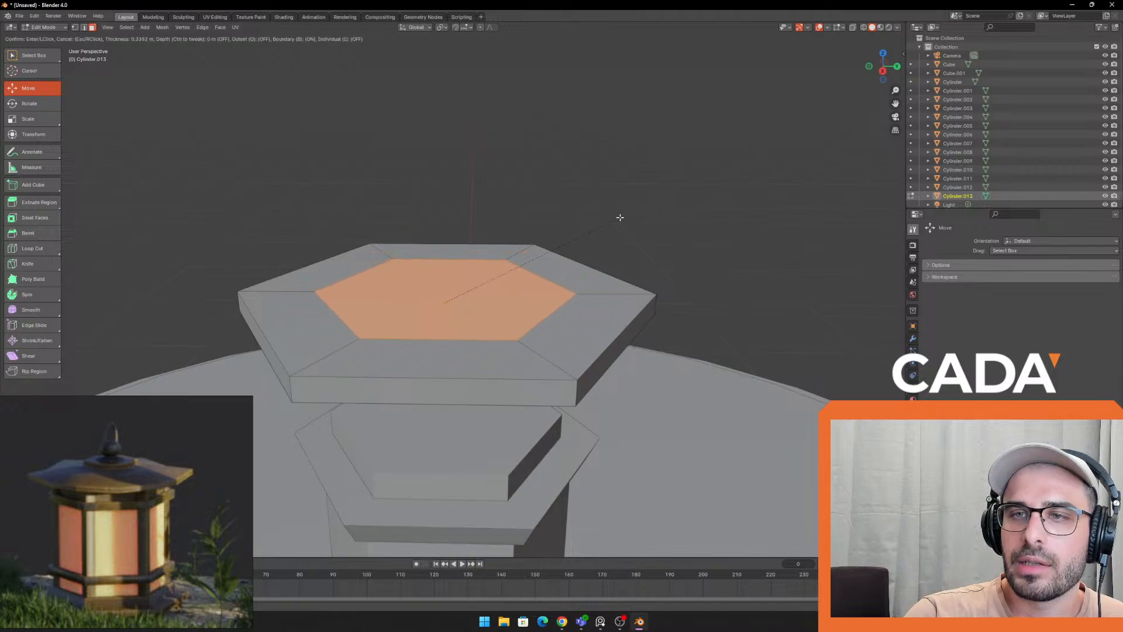
click(594, 253)
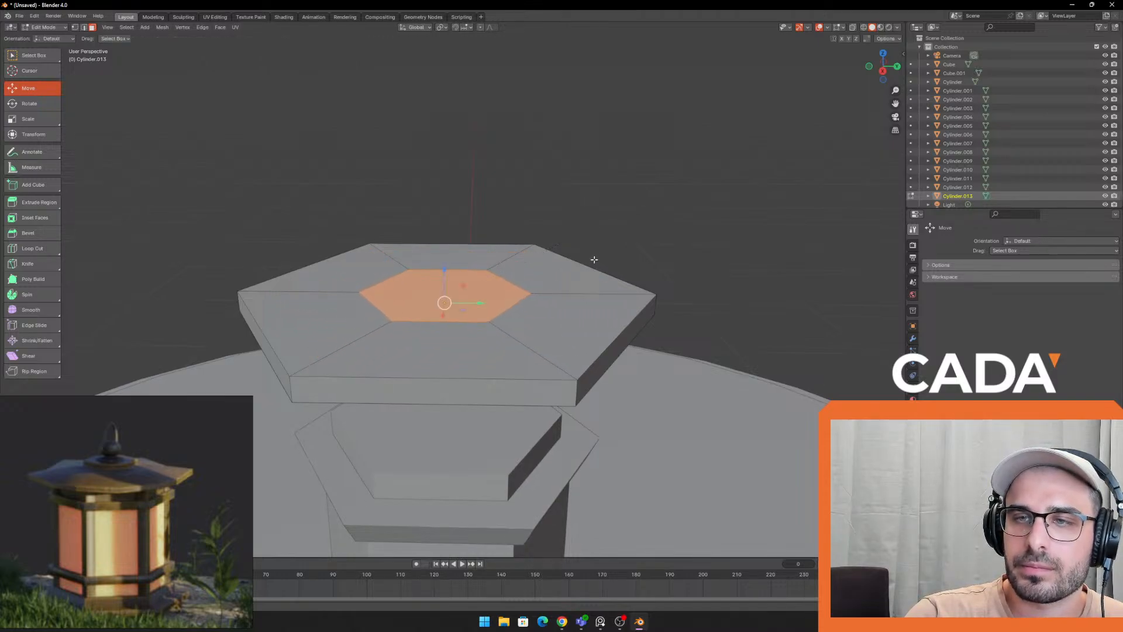
Try a second, smaller inset inside the central hexagons, and undo both insets
middle_drag(594, 253, 619, 309)
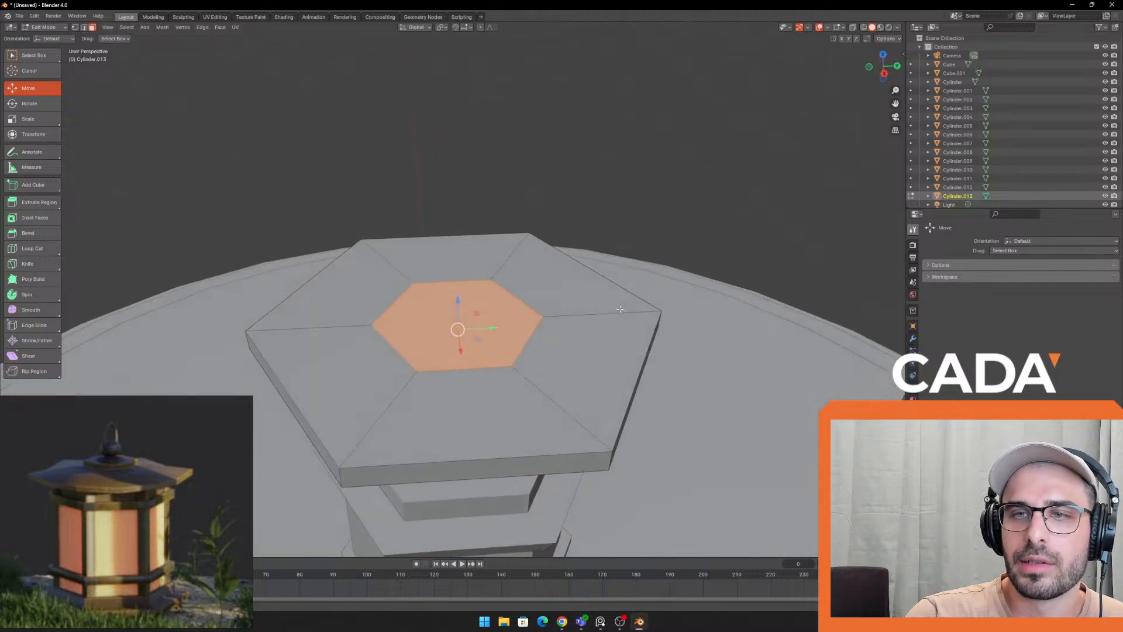
middle_drag(400, 443, 411, 455)
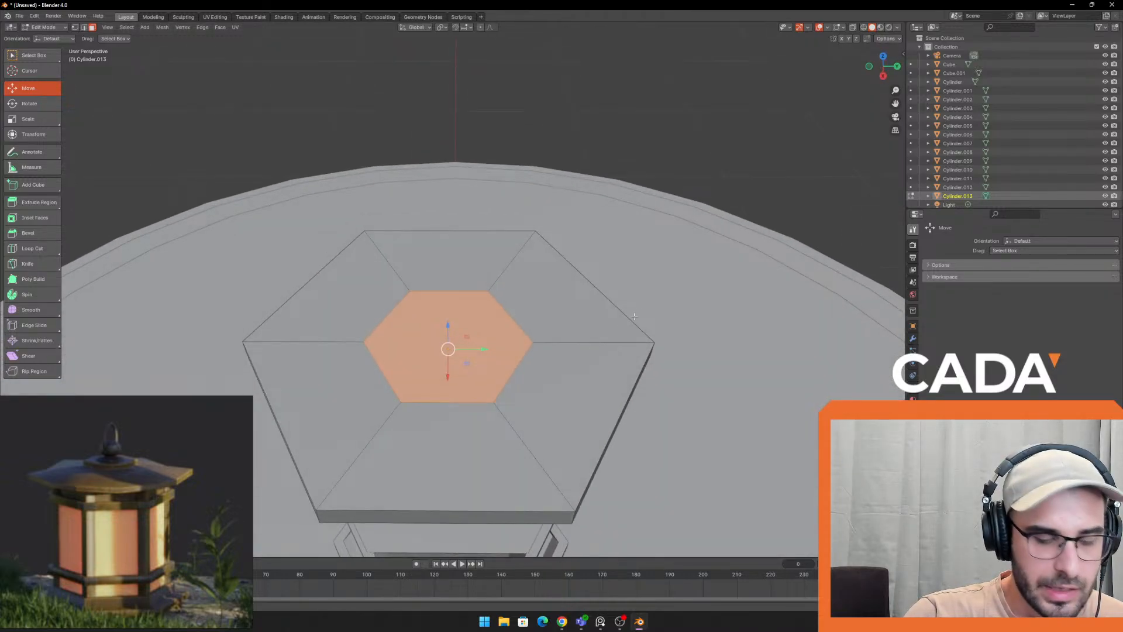
key(i)
click(690, 286)
scroll(375, 341, up, 2)
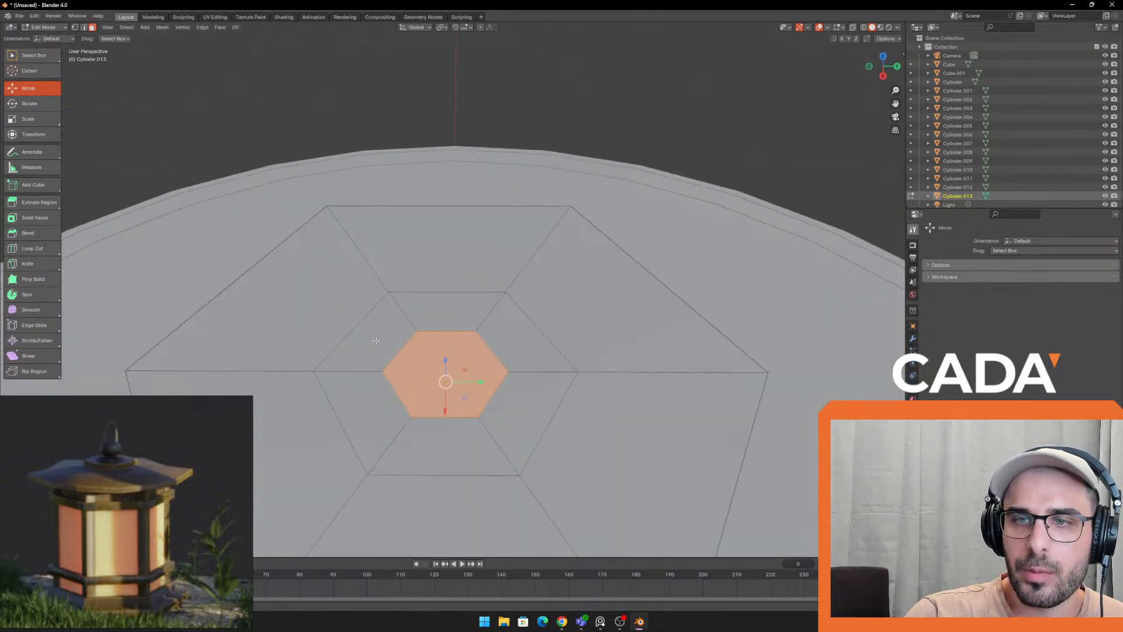
key(ctrl+KP_Add)
key(ctrl+KP_Add)
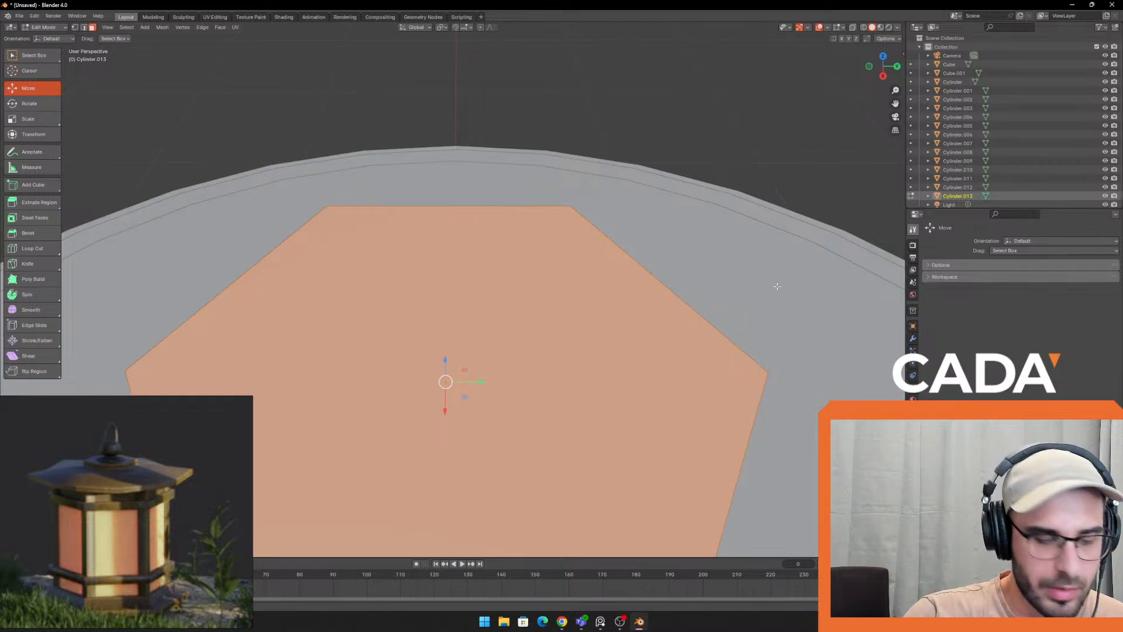
Try a narrower inset and a scaling of the plate's top and bottom faces, undoing each
key(i)
click(711, 280)
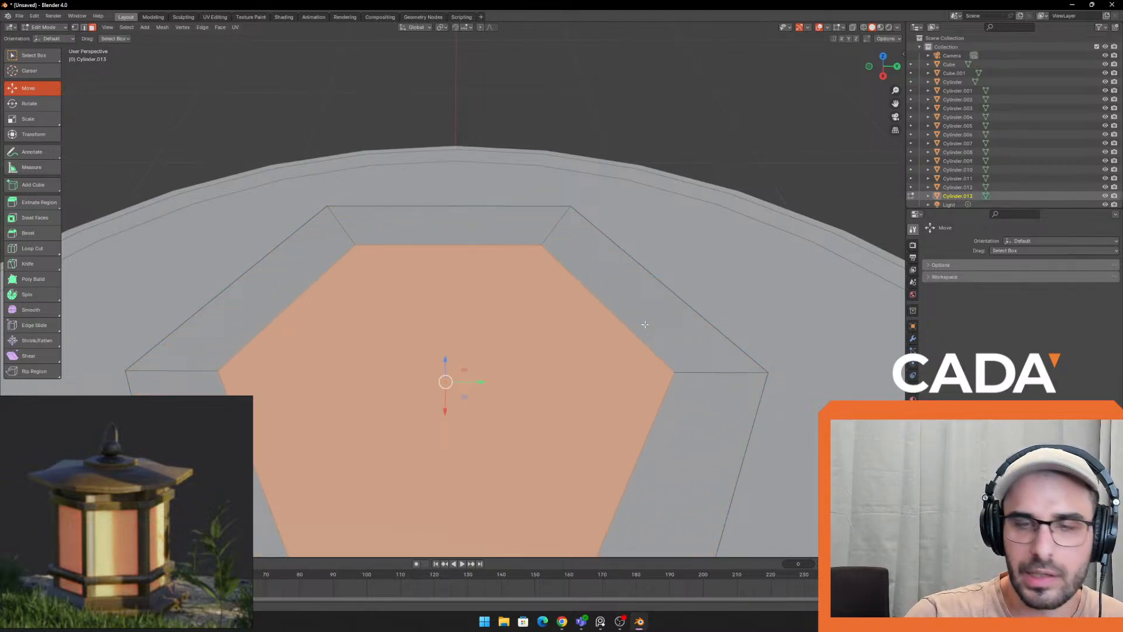
middle_drag(645, 325, 656, 316)
key(ctrl+z)
scroll(493, 325, down, 3)
middle_drag(493, 325, 513, 298)
key(s)
click(696, 255)
key(ctrl+z)
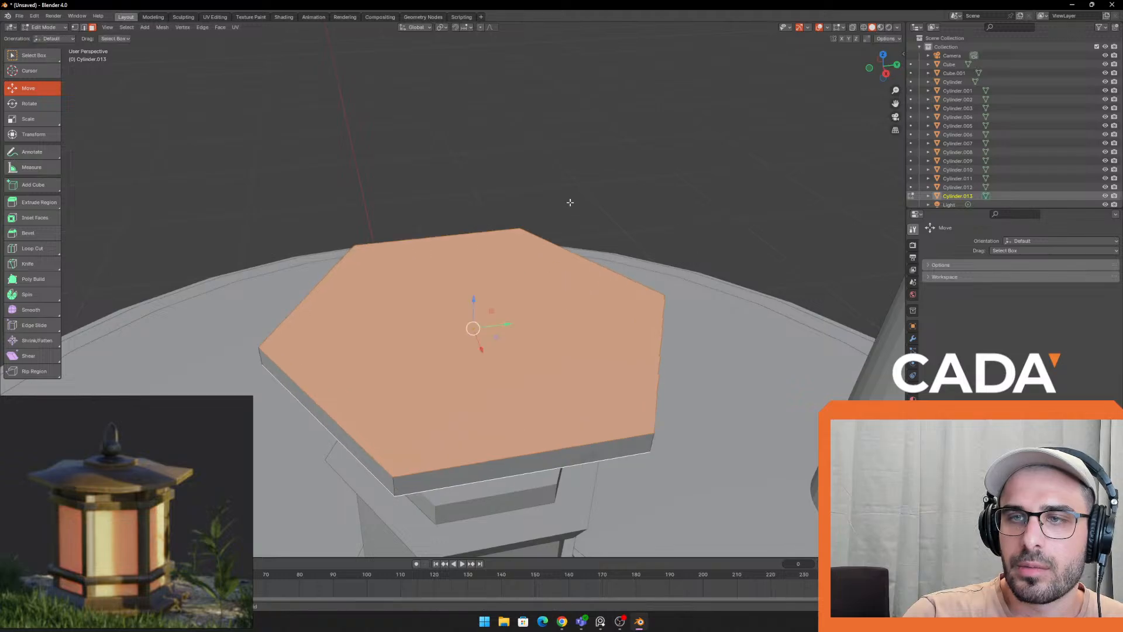
Select only the roof plate's top face, try shrinking and insetting it, and undo these changes
click(569, 203)
click(393, 337)
key(s)
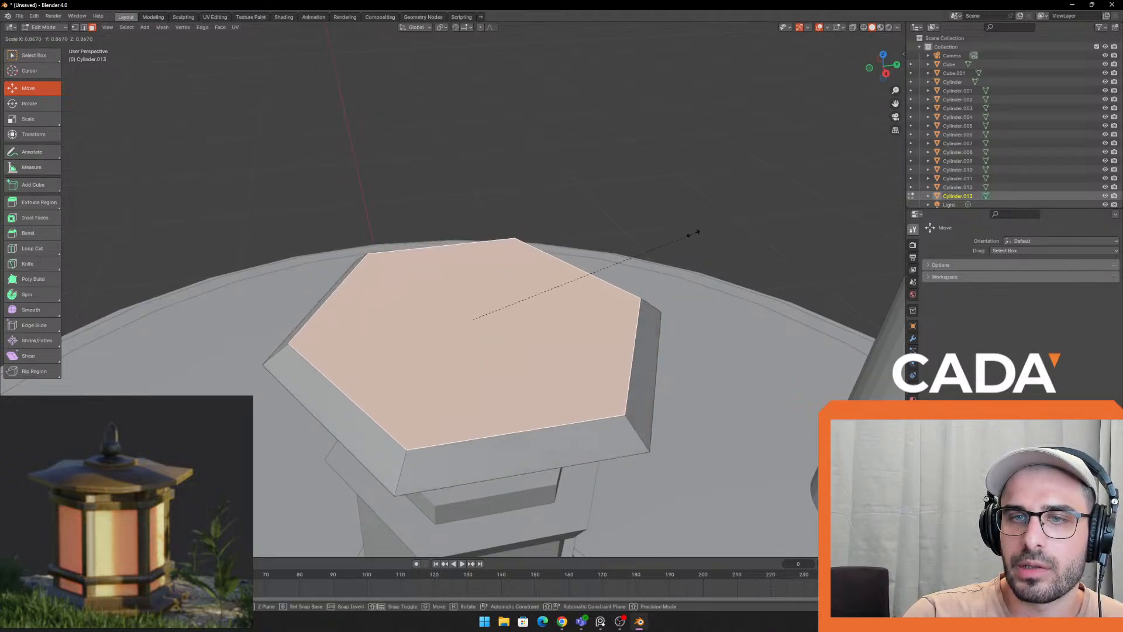
click(694, 233)
mouse_move(319, 323)
middle_down()
mouse_move(316, 278)
mouse_move(304, 316)
middle_up()
key(i)
click(615, 228)
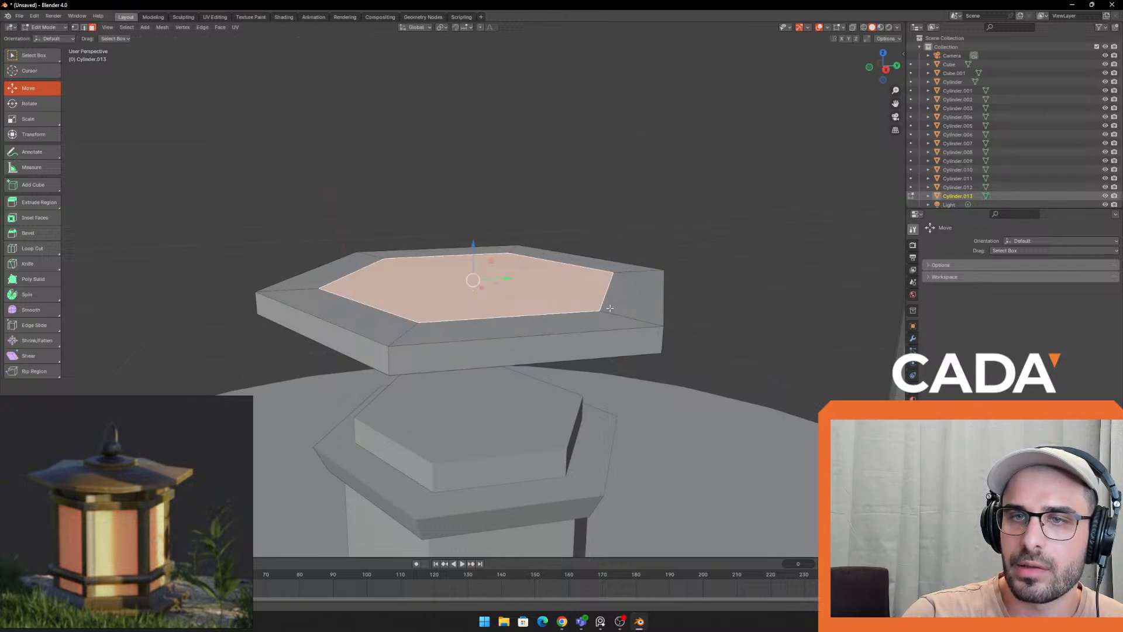
middle_drag(476, 276, 458, 220)
click(495, 225)
key(ctrl+z)
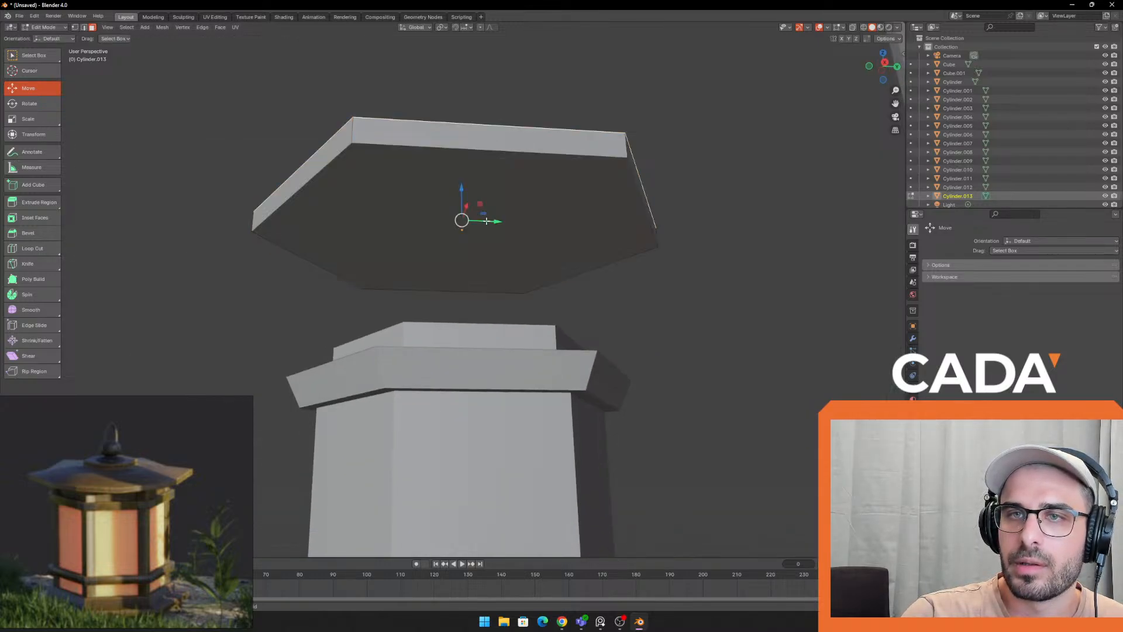
Add the bottom face to the selection and inset both faces down to small central hexagons
shift+click(538, 233)
middle_drag(539, 234, 544, 283)
key(i)
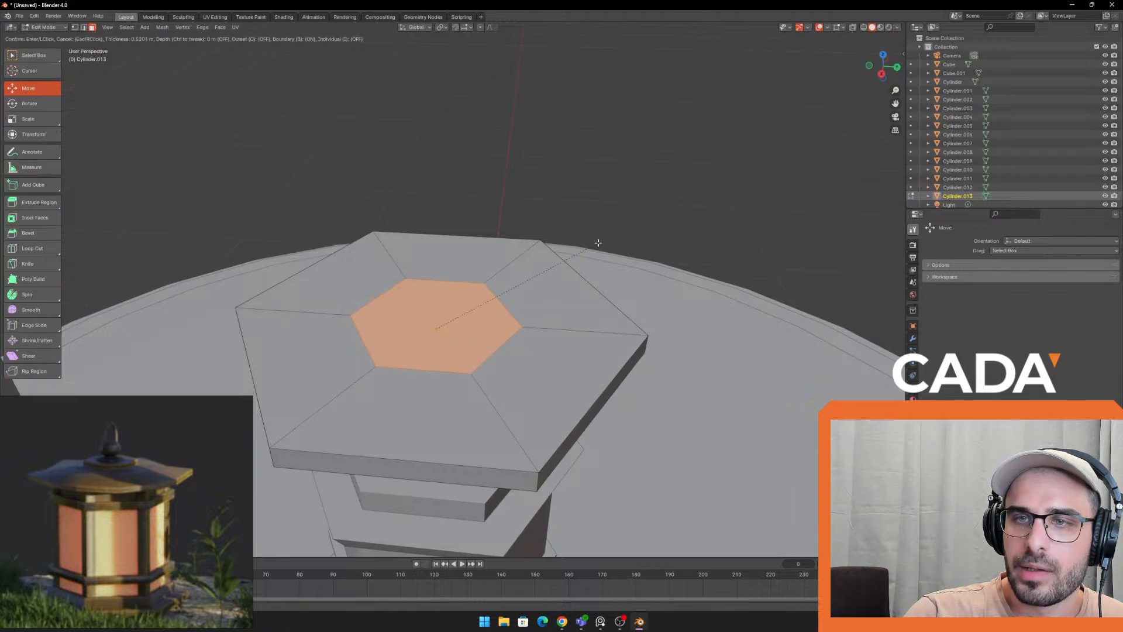
click(577, 250)
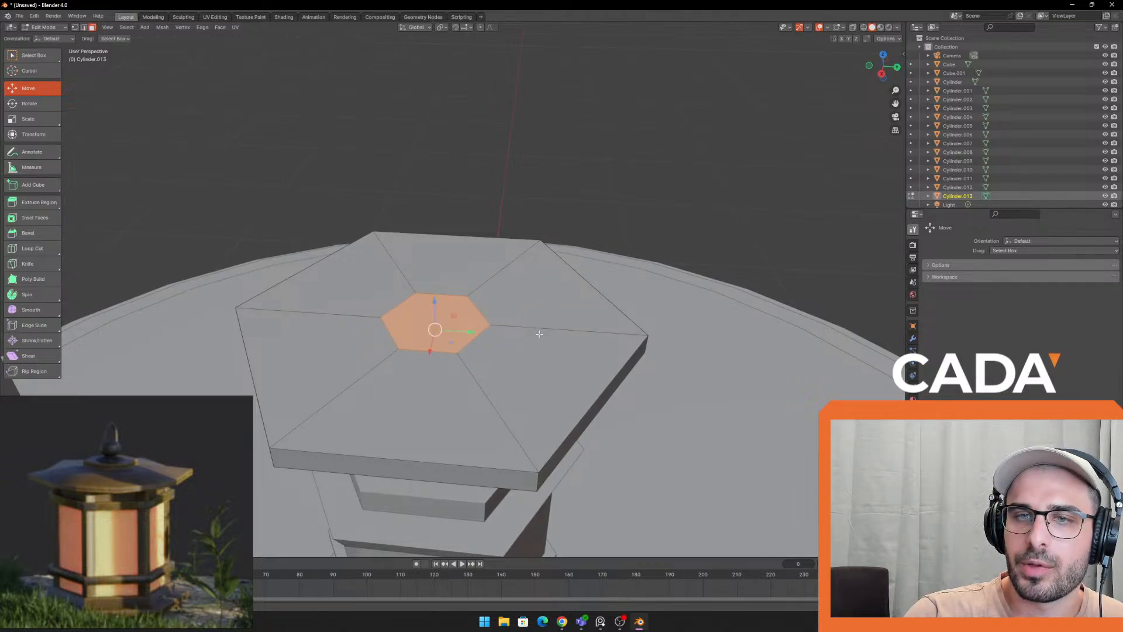
Delete the small central faces on the roof plate's top and bottom to open a hexagonal hole
middle_drag(577, 249, 614, 125)
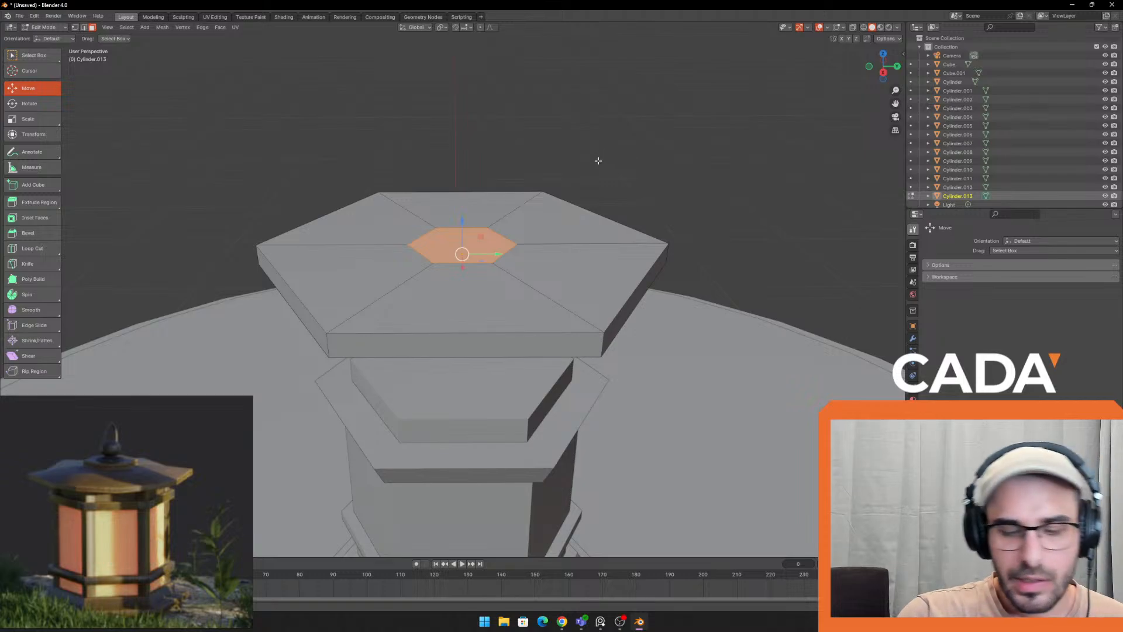
scroll(536, 206, up, 3)
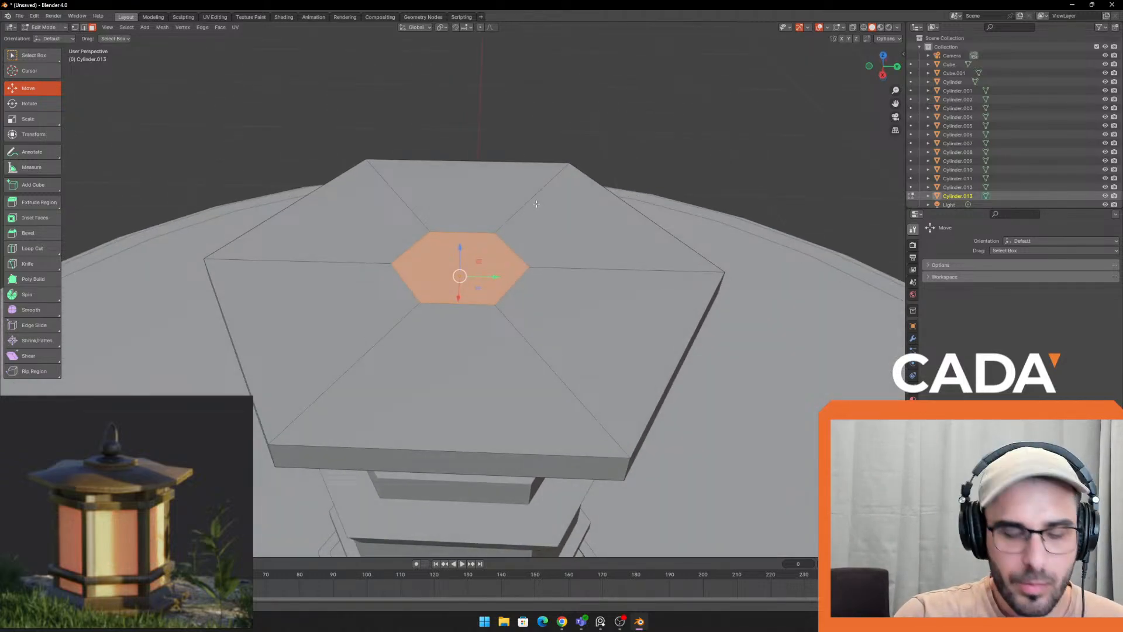
key(x)
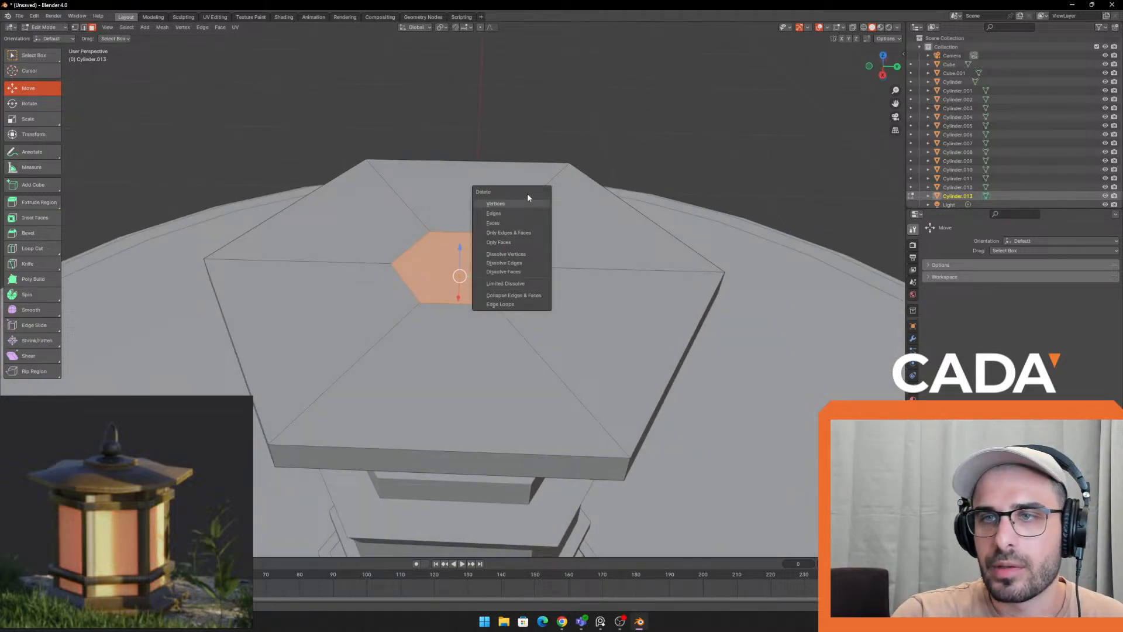
key(Escape)
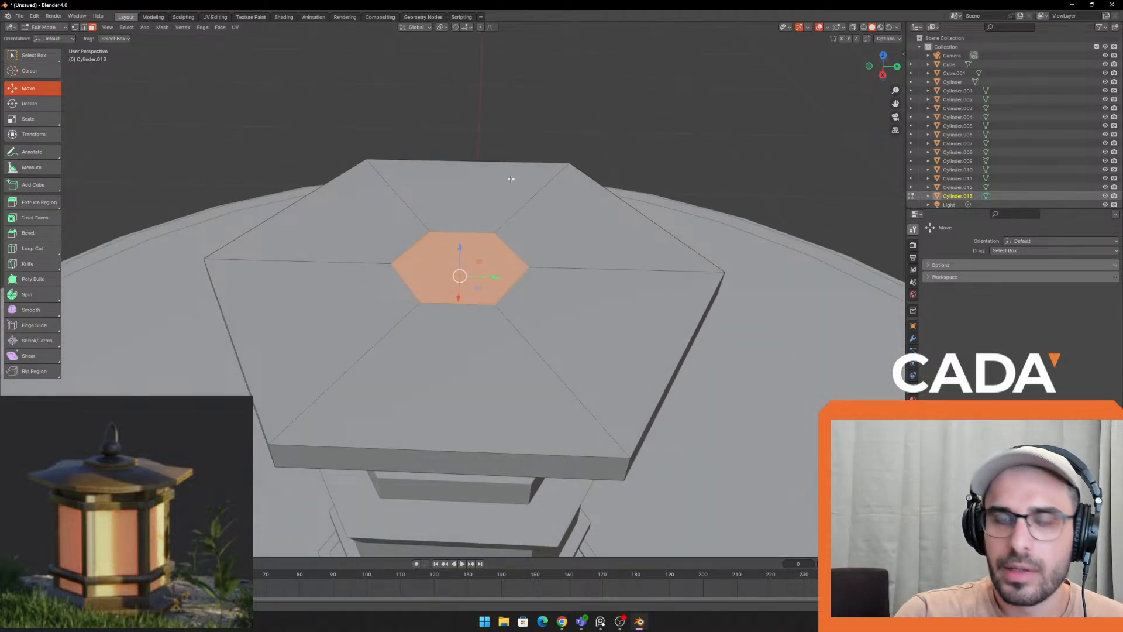
key(x)
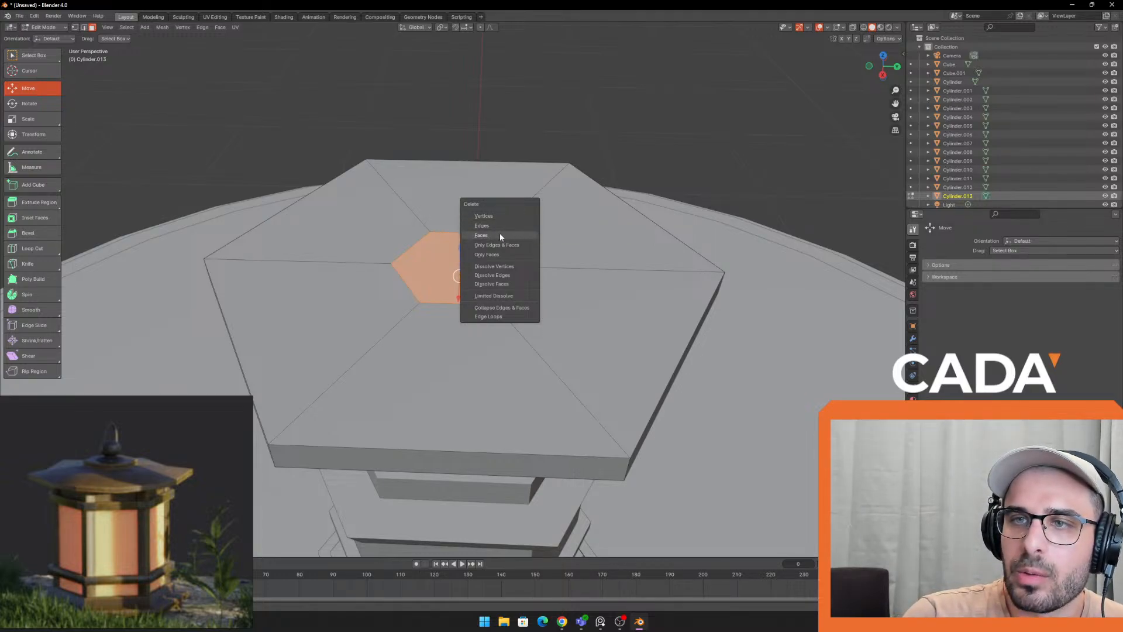
click(481, 235)
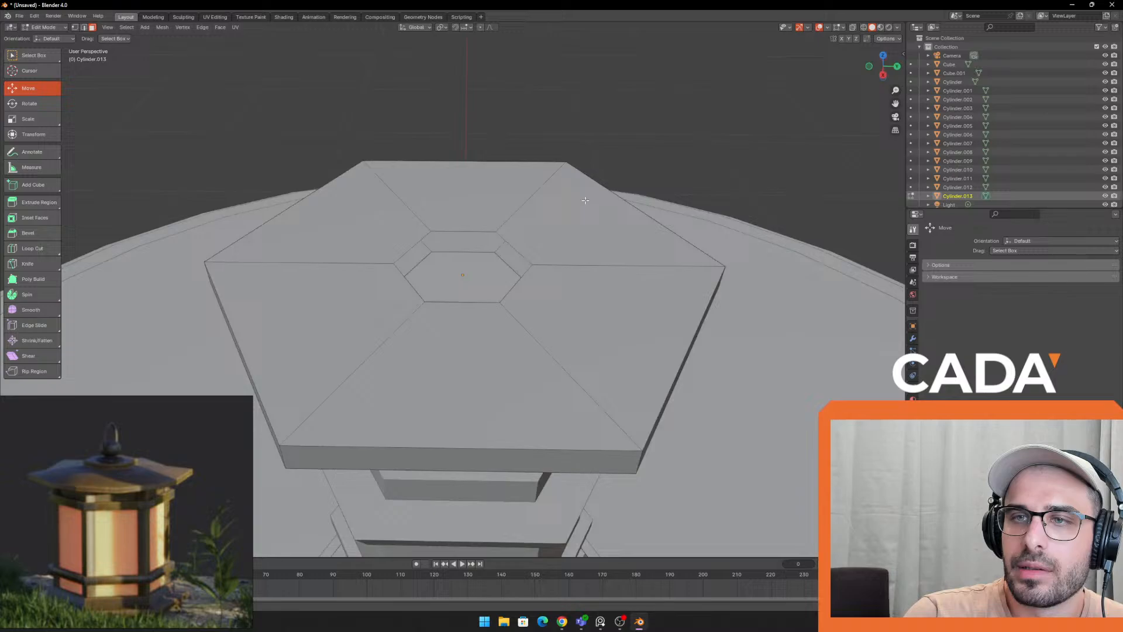
middle_drag(586, 200, 639, 139)
middle_drag(694, 202, 679, 267)
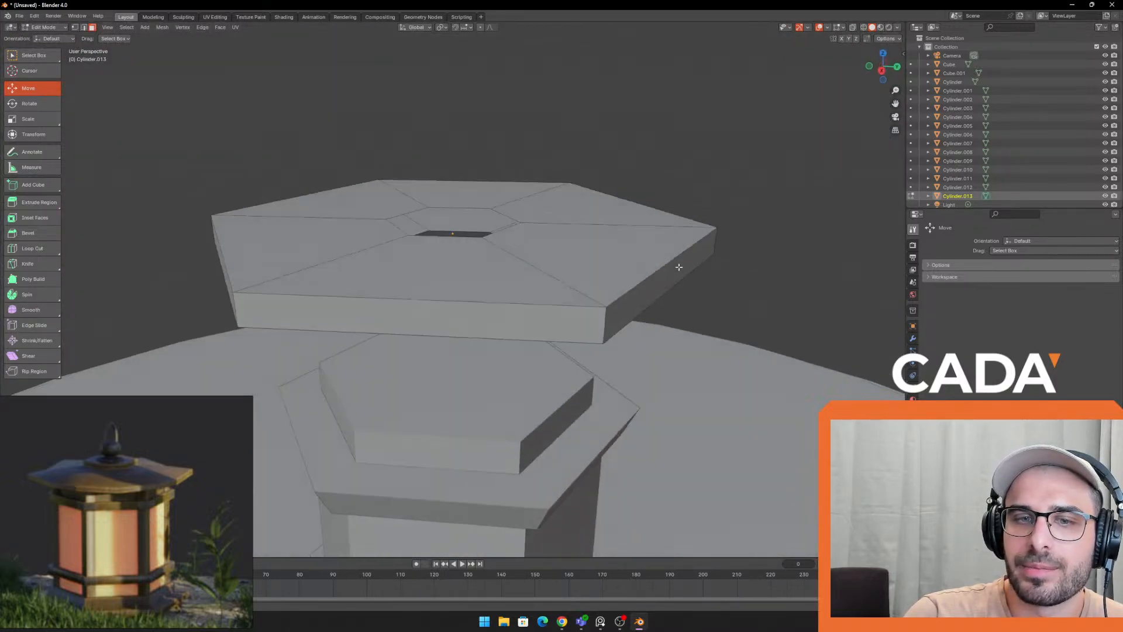
Switch to edge selection, try raising one vertical corner edge of the plate along Z, and undo the move
middle_drag(491, 281, 517, 316)
key(2)
click(372, 443)
middle_drag(467, 436, 417, 446)
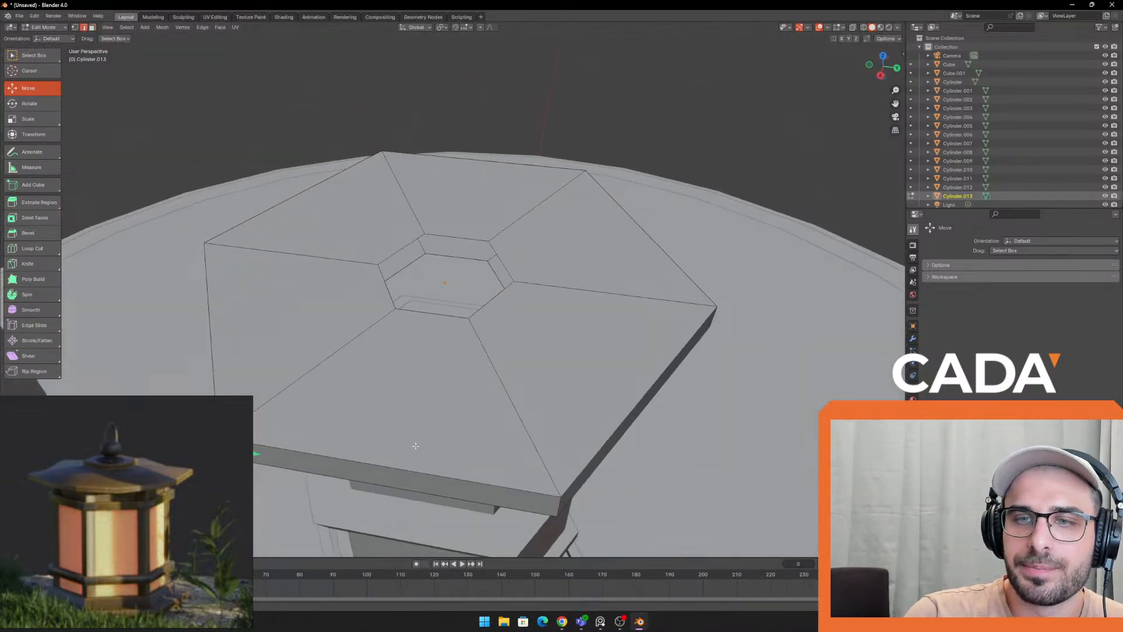
middle_drag(485, 456, 396, 221)
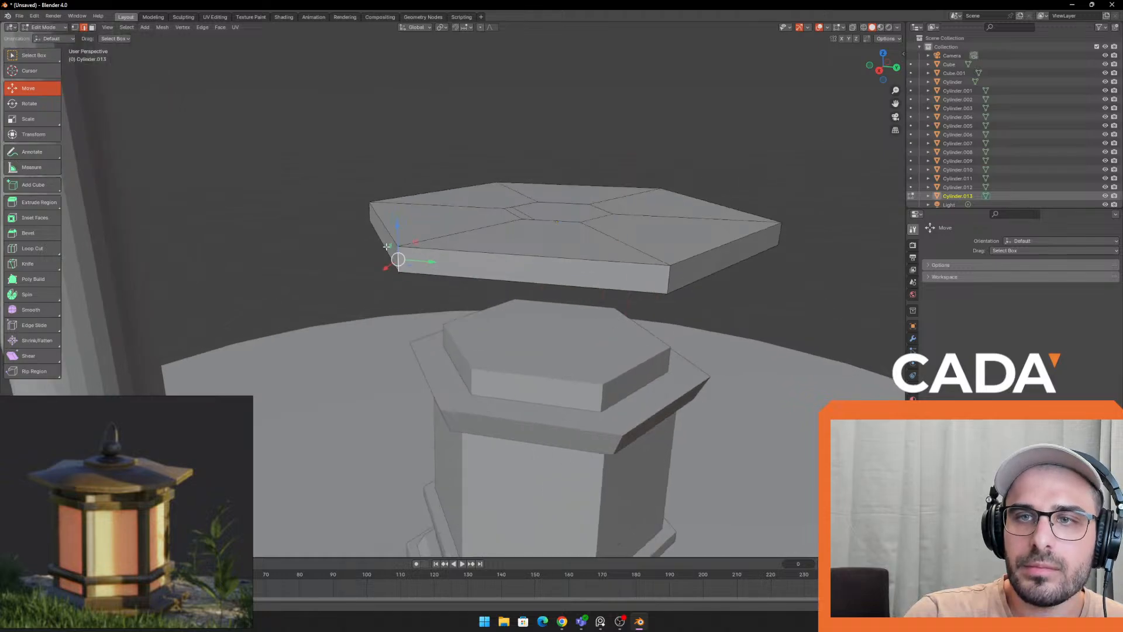
drag(396, 221, 395, 146)
key(ctrl+z)
Try lifting further vertical corner edges of the roof plate along Z, and undo the lift
scroll(462, 205, down, 2)
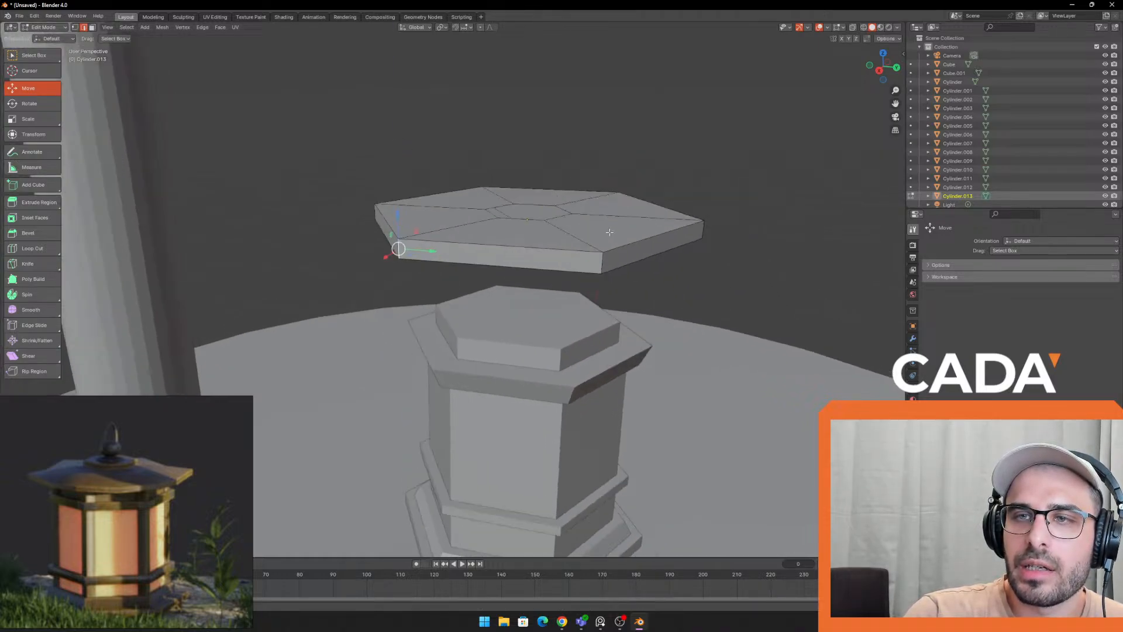
middle_drag(357, 285, 368, 274)
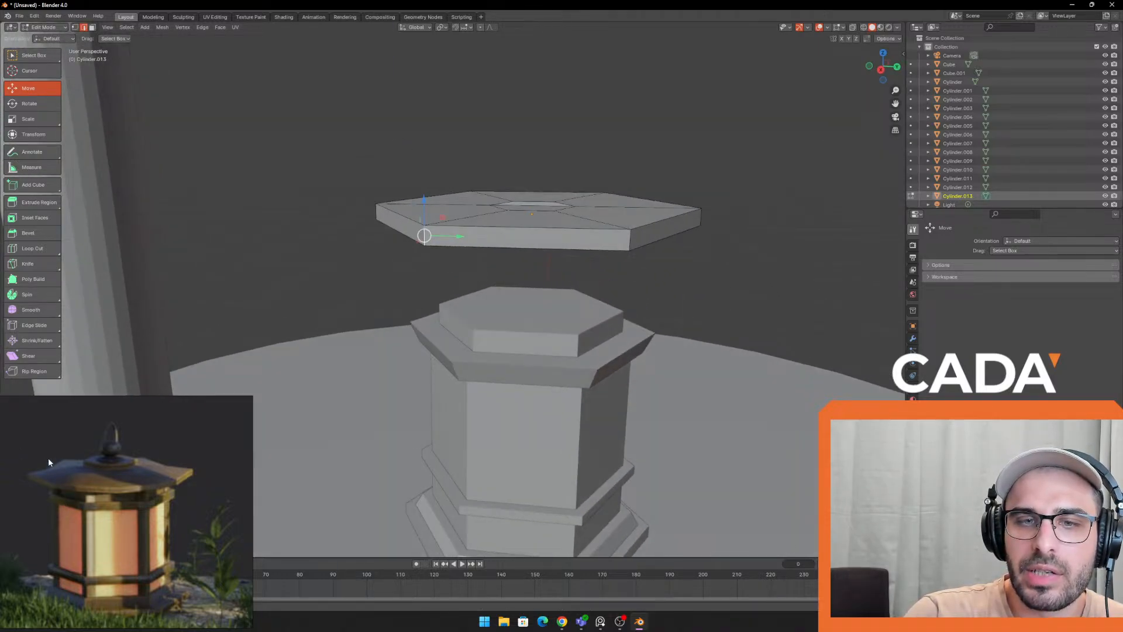
shift+middle_drag(574, 211, 509, 263)
scroll(365, 266, up, 1)
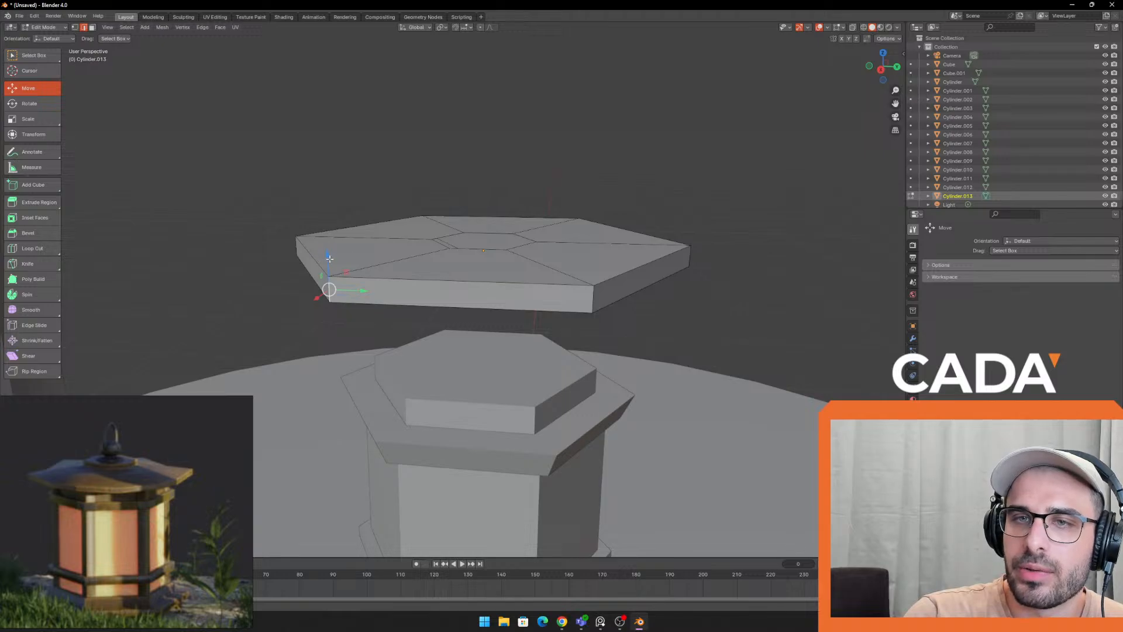
drag(329, 258, 361, 234)
click(596, 299)
middle_drag(602, 305, 630, 322)
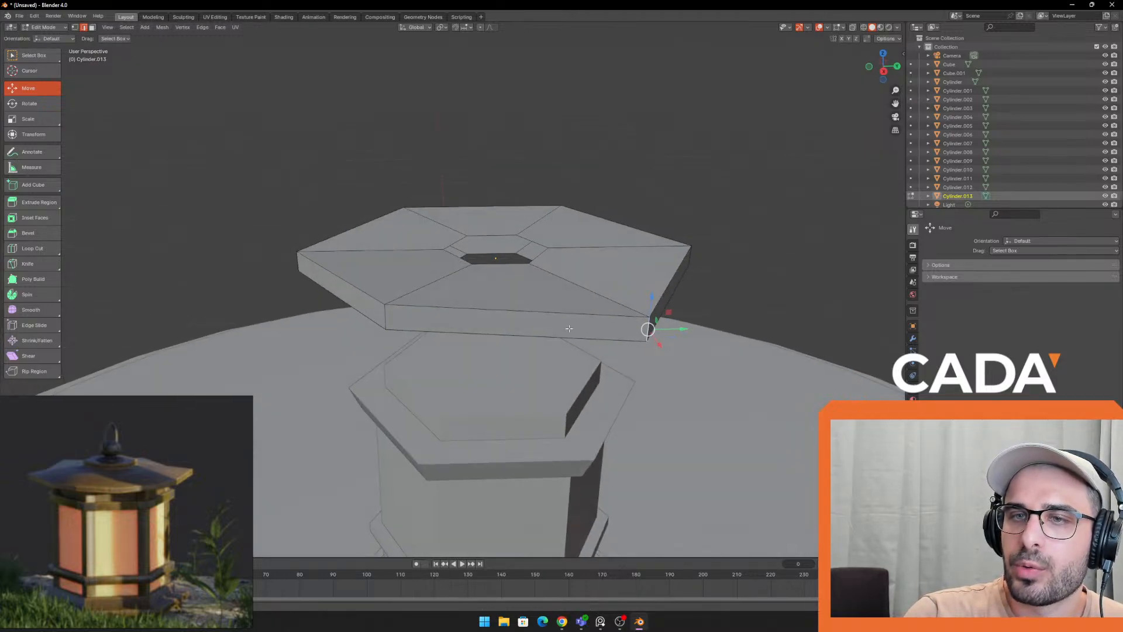
click(387, 319)
middle_drag(444, 337, 534, 283)
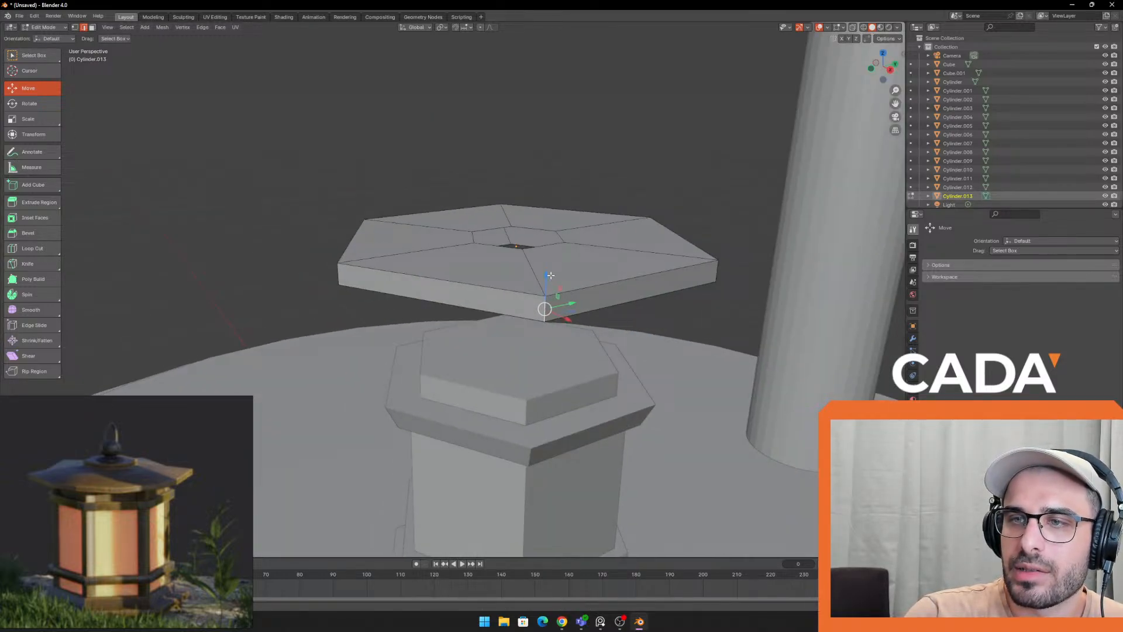
drag(548, 274, 550, 241)
scroll(655, 234, up, 4)
shift+middle_drag(699, 233, 409, 282)
key(ctrl+z)
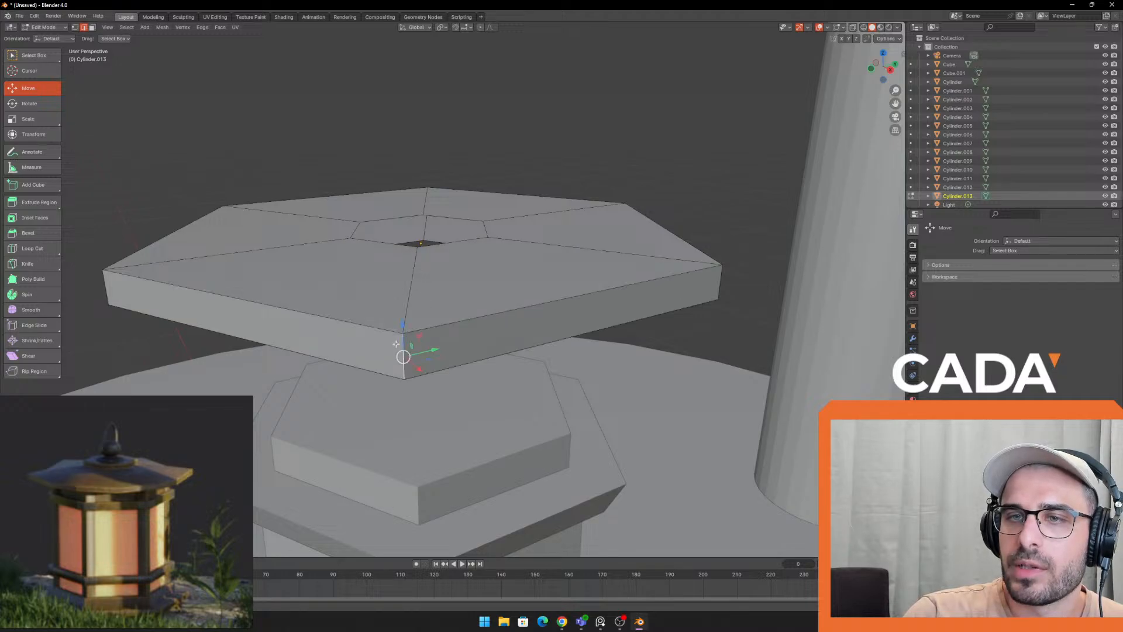
Switch to vertex selection and try raising individual top corner vertices of the roof plate along Z
key(1)
click(403, 333)
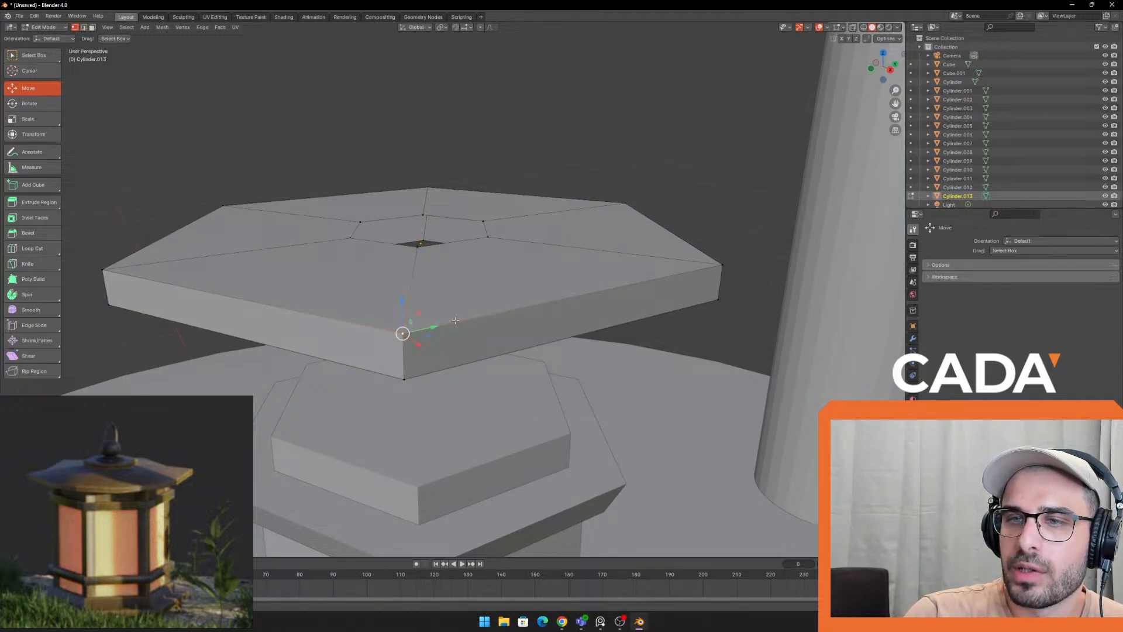
drag(400, 307, 396, 240)
middle_drag(528, 286, 263, 136)
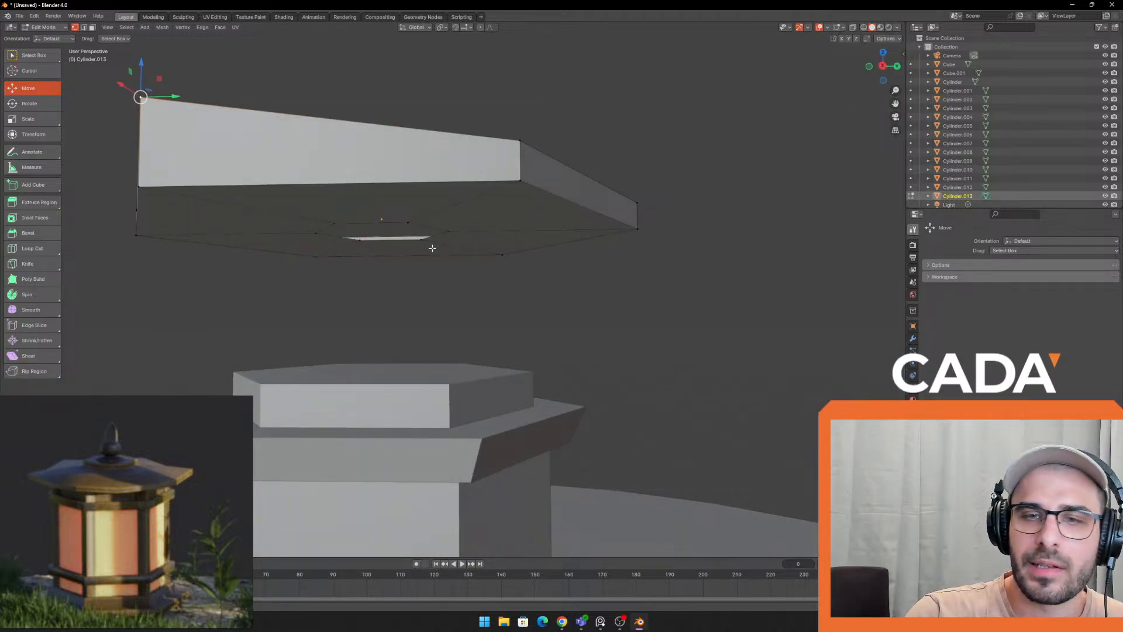
middle_drag(360, 254, 349, 215)
middle_drag(652, 219, 638, 243)
click(611, 224)
drag(609, 197, 585, 149)
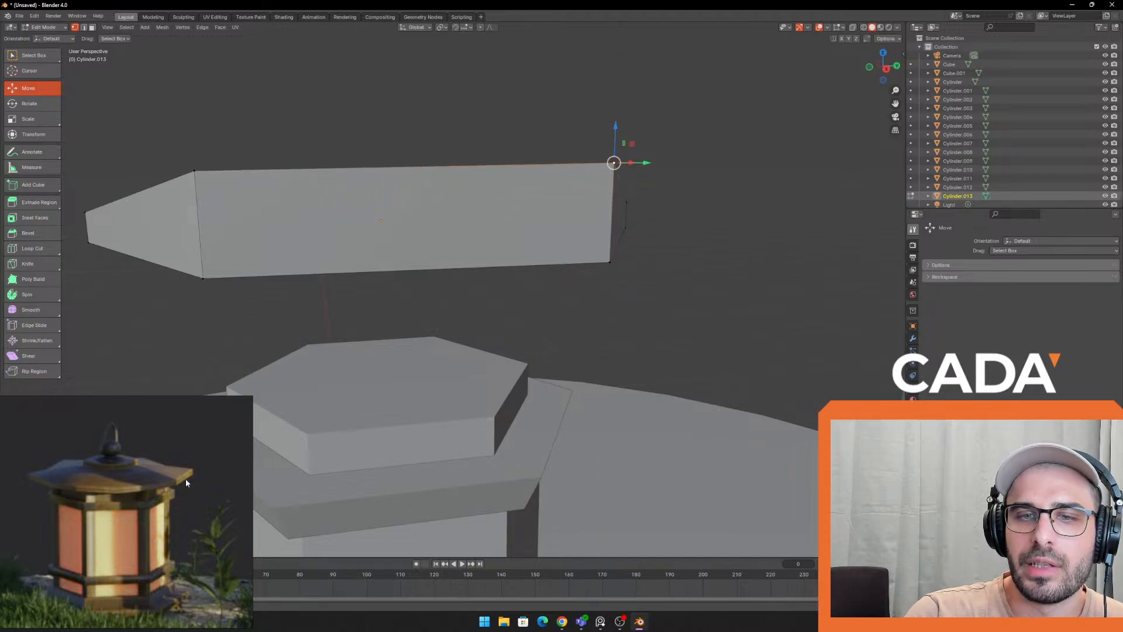
middle_drag(482, 362, 691, 193)
click(691, 193)
Activate Loop Cut and position a single cut across the middle of the roof plate's front segment
middle_drag(644, 313, 645, 304)
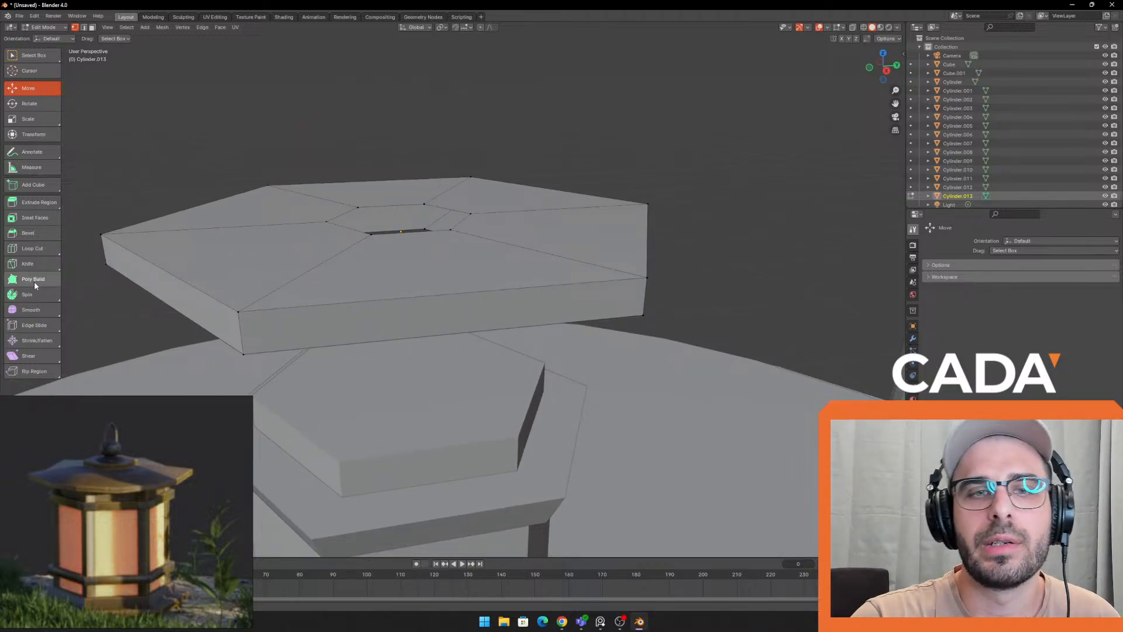
click(32, 248)
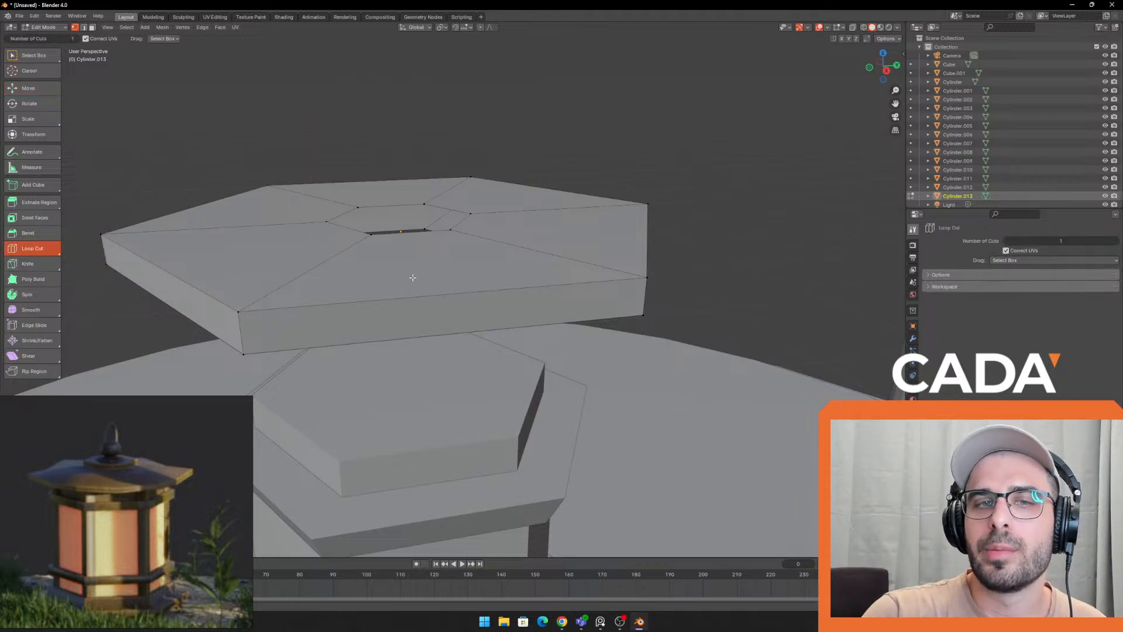
click(431, 292)
middle_drag(598, 190, 576, 292)
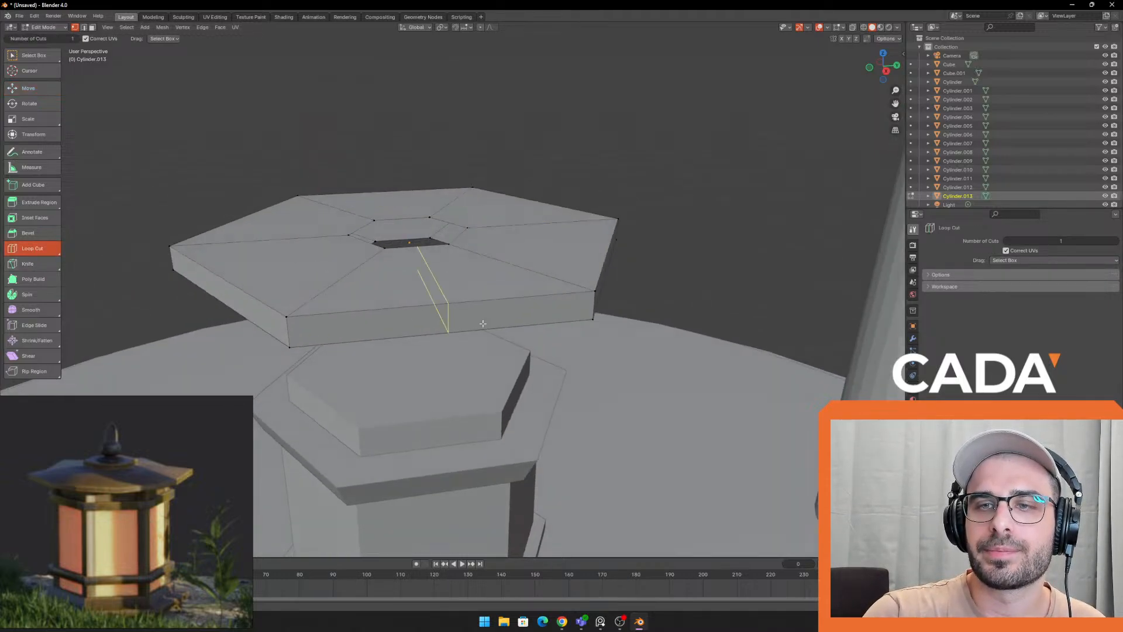
Add a loop cut across the middle of one segment of the hexagonal roof ring
middle_drag(476, 295, 468, 339)
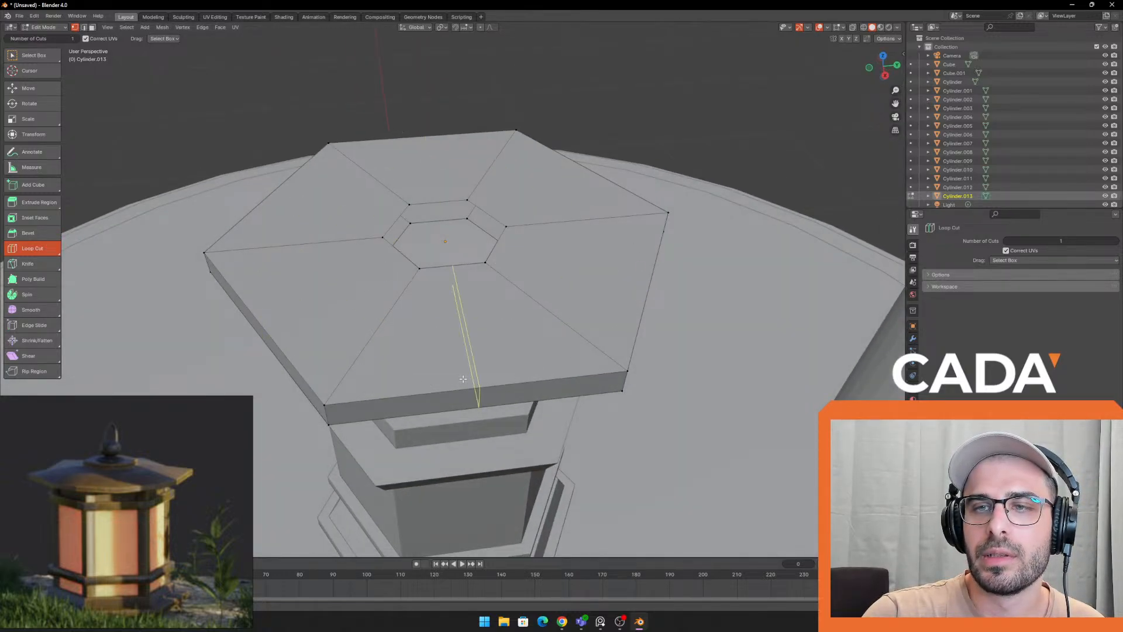
click(43, 56)
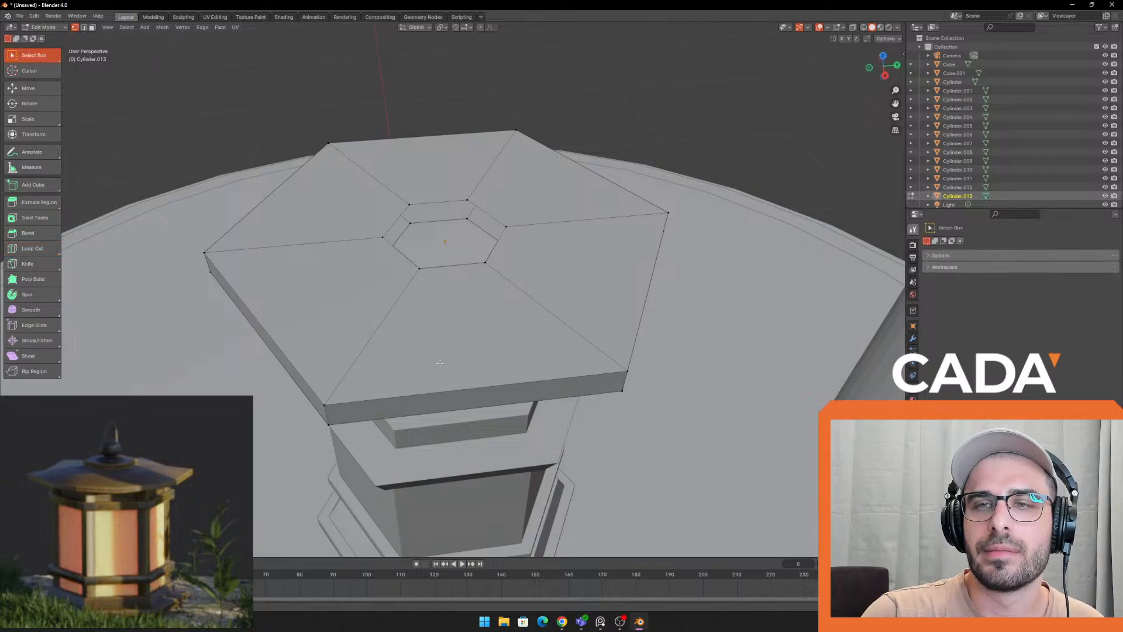
key(ctrl+r)
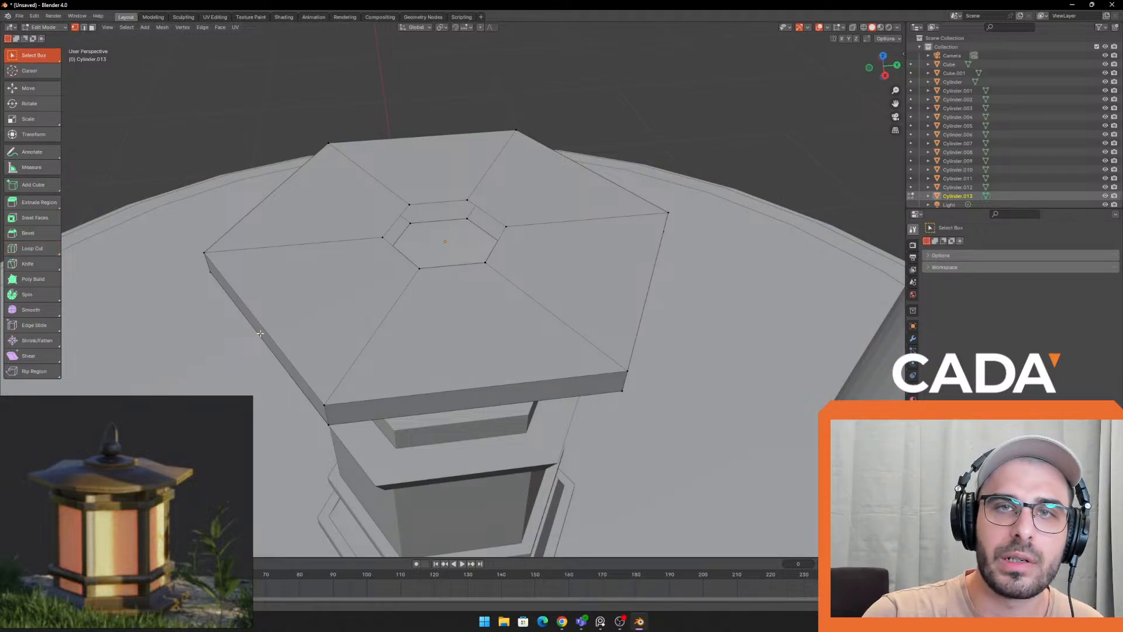
click(458, 395)
key(ctrl+z)
key(ctrl+r)
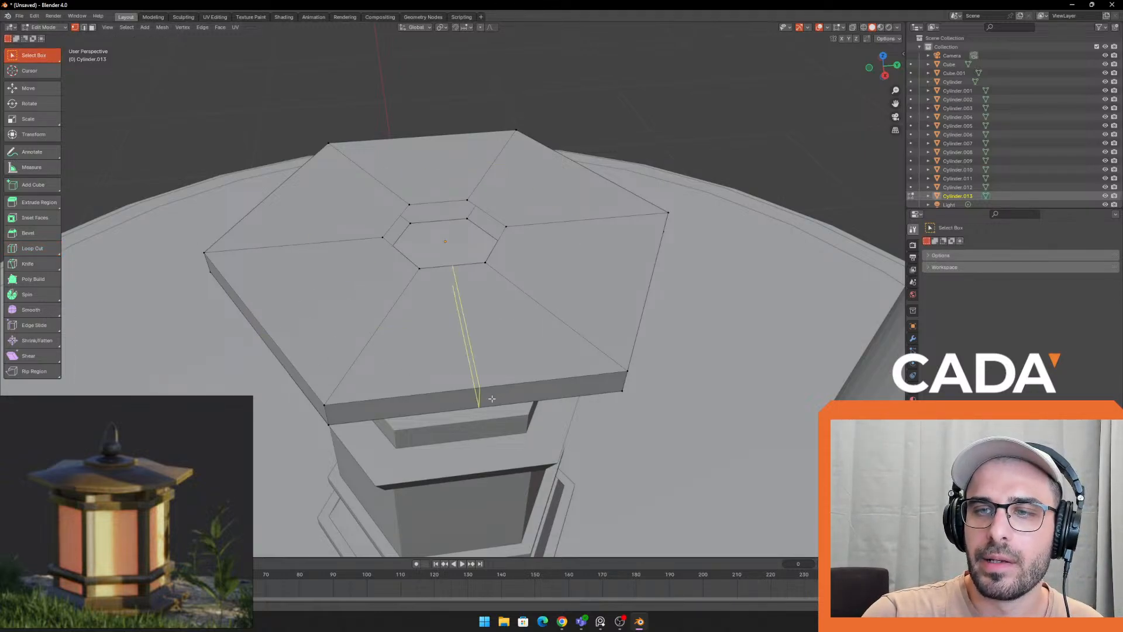
click(483, 391)
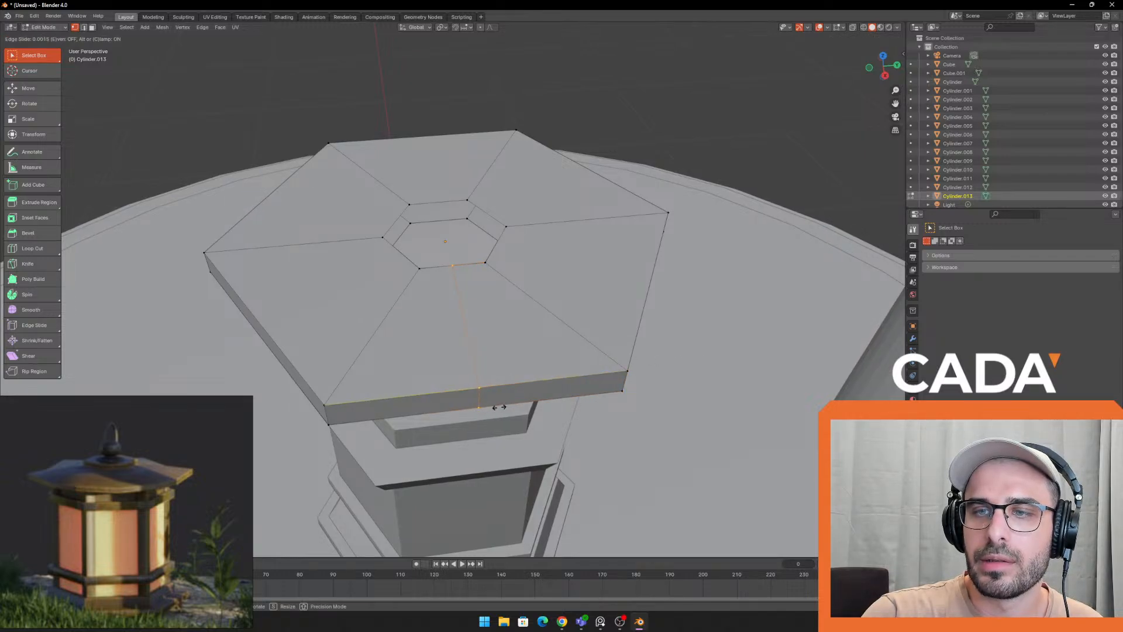
click(524, 397)
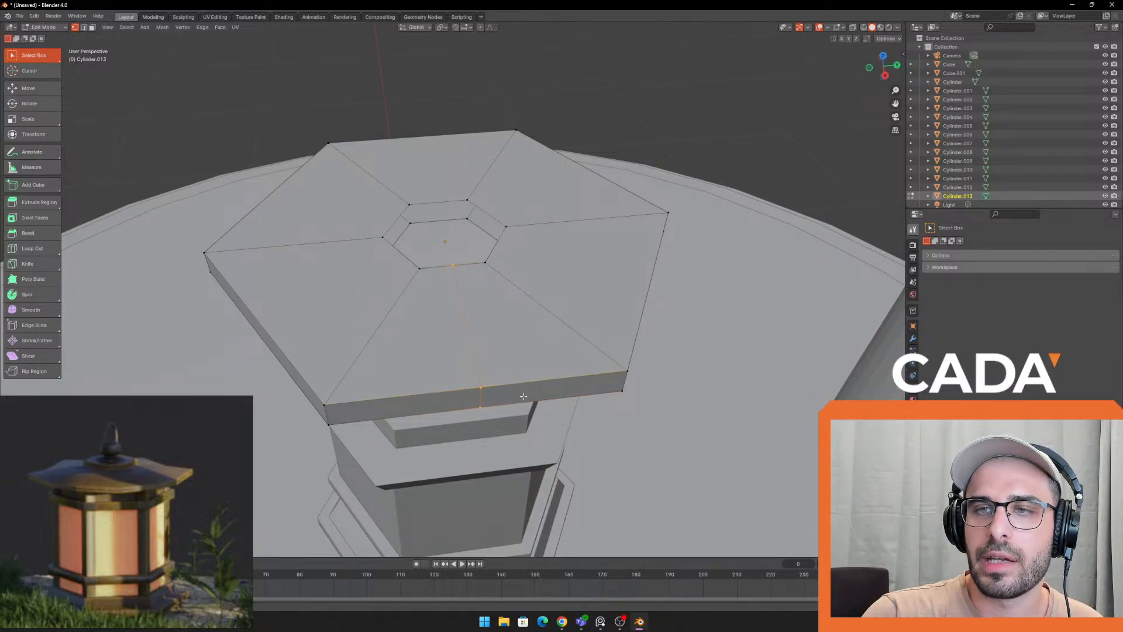
Add another centered loop cut through the neighbouring segment of the hexagonal roof
middle_drag(609, 290, 524, 301)
key(ctrl+r)
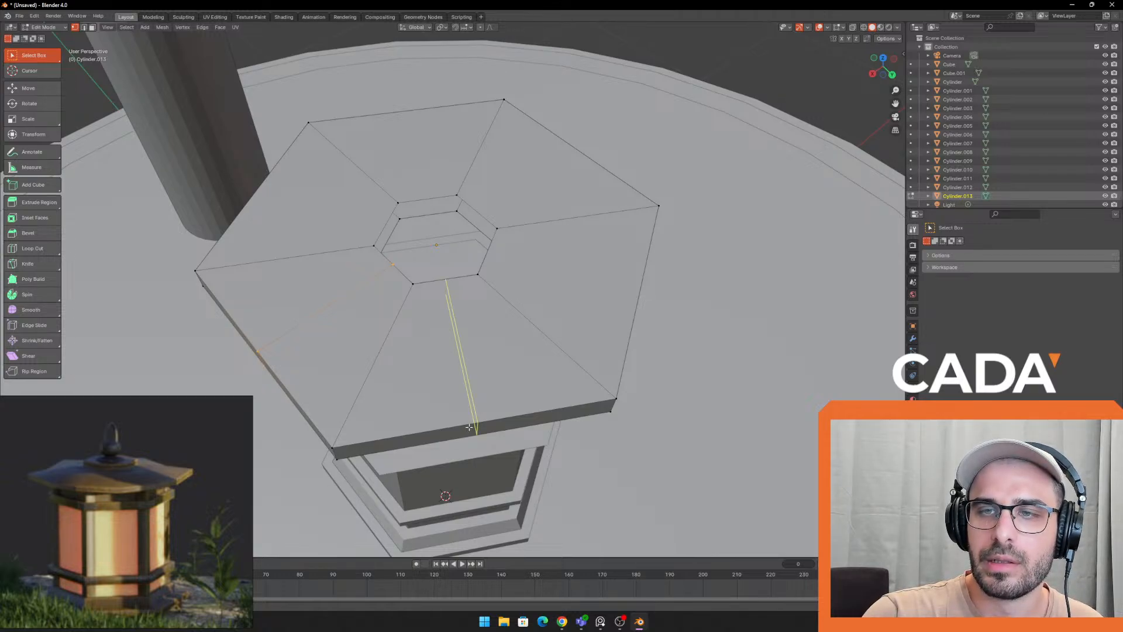
click(469, 427)
click(476, 417)
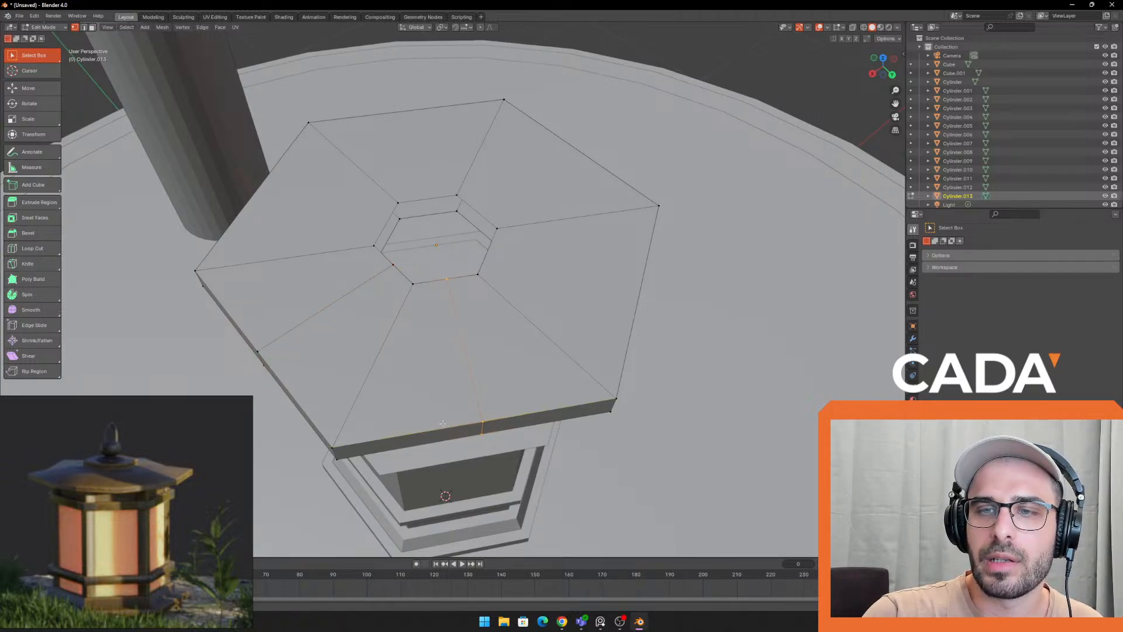
Try raising two upper corner vertices of the hexagonal roof along the Z axis
middle_drag(440, 386, 517, 277)
click(28, 88)
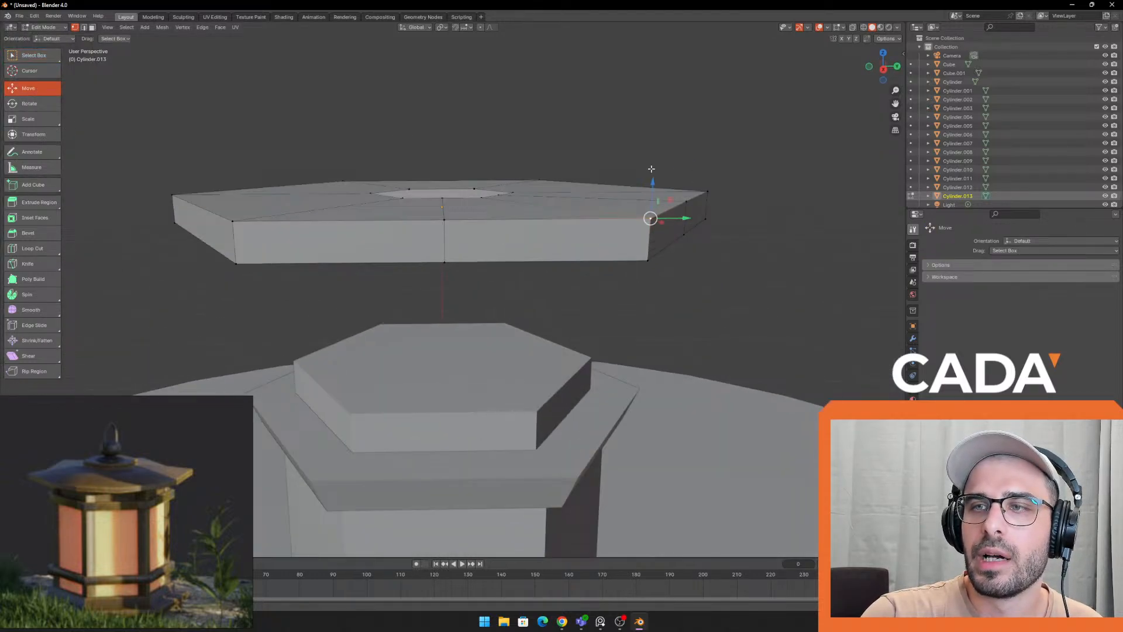
drag(655, 186, 657, 128)
middle_drag(659, 133, 682, 180)
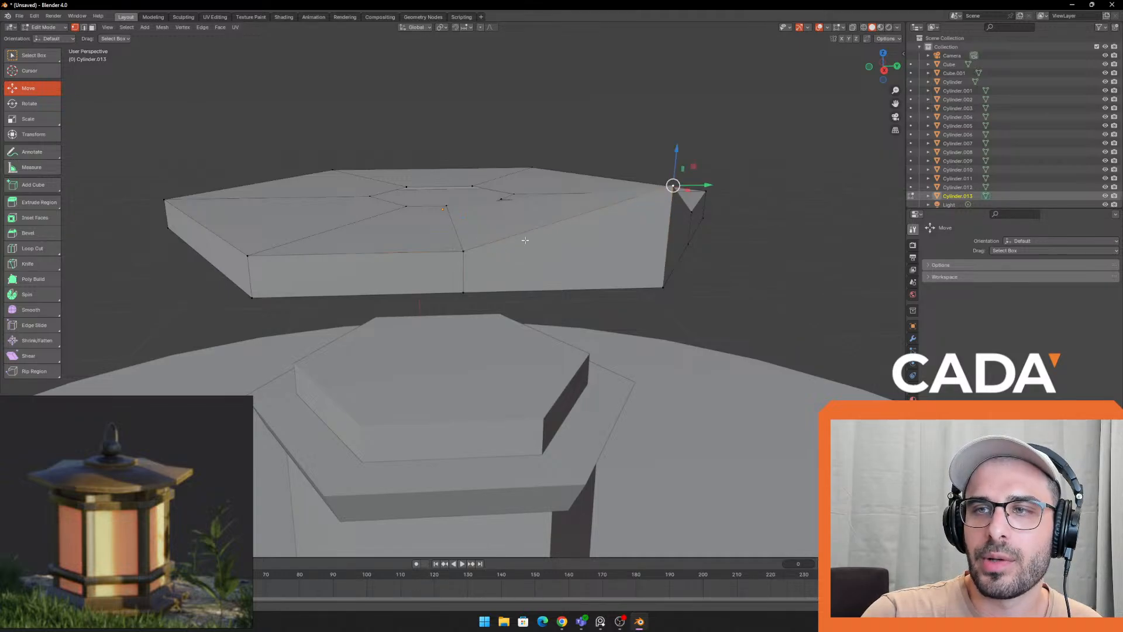
click(461, 249)
click(249, 253)
middle_drag(405, 228, 390, 259)
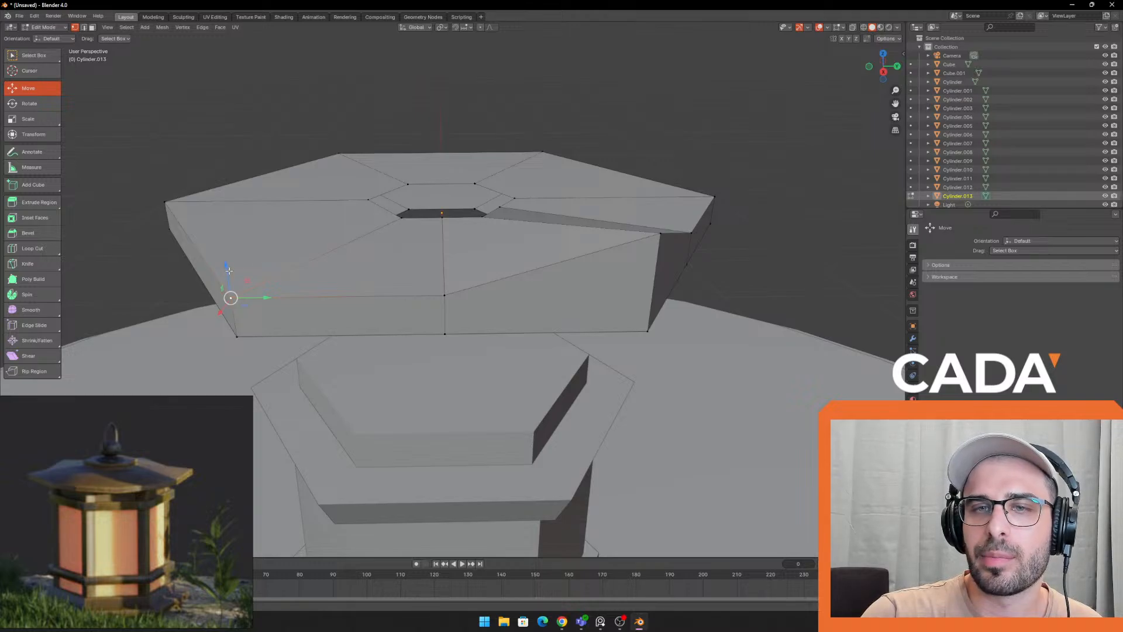
key(g)
key(z)
click(233, 206)
middle_drag(418, 278, 396, 172)
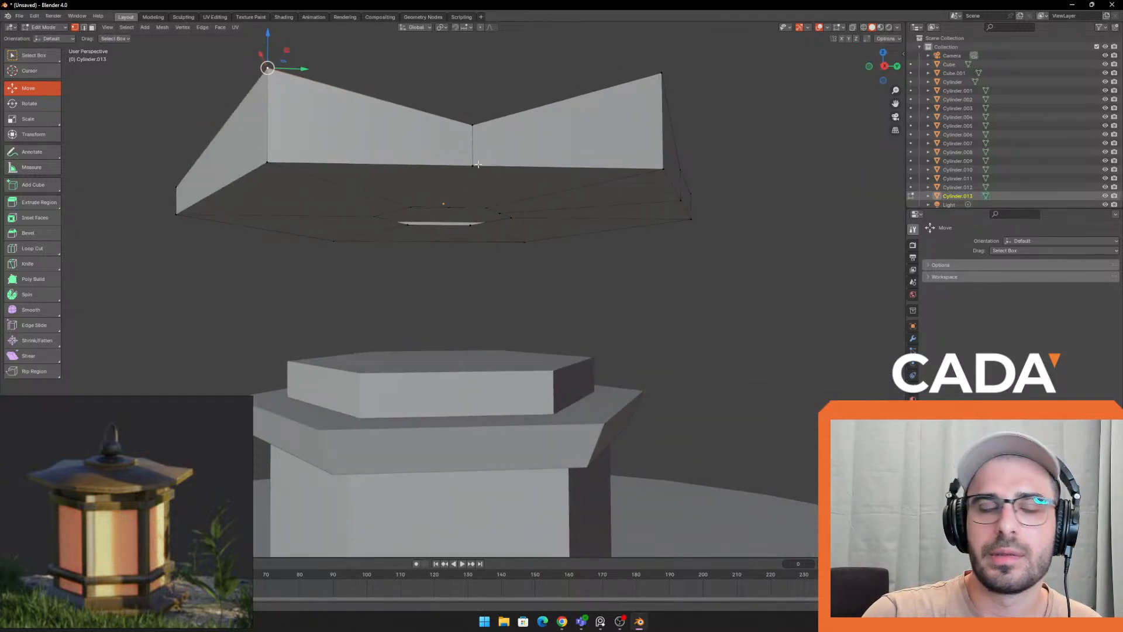
Undo the corner vertex moves on the roof, keeping the two loop cuts
middle_drag(551, 159, 546, 169)
key(ctrl+z)
key(ctrl+z)
key(ctrl+z)
key(ctrl+shift+z)
key(ctrl+z)
middle_drag(661, 178, 663, 229)
key(ctrl+z)
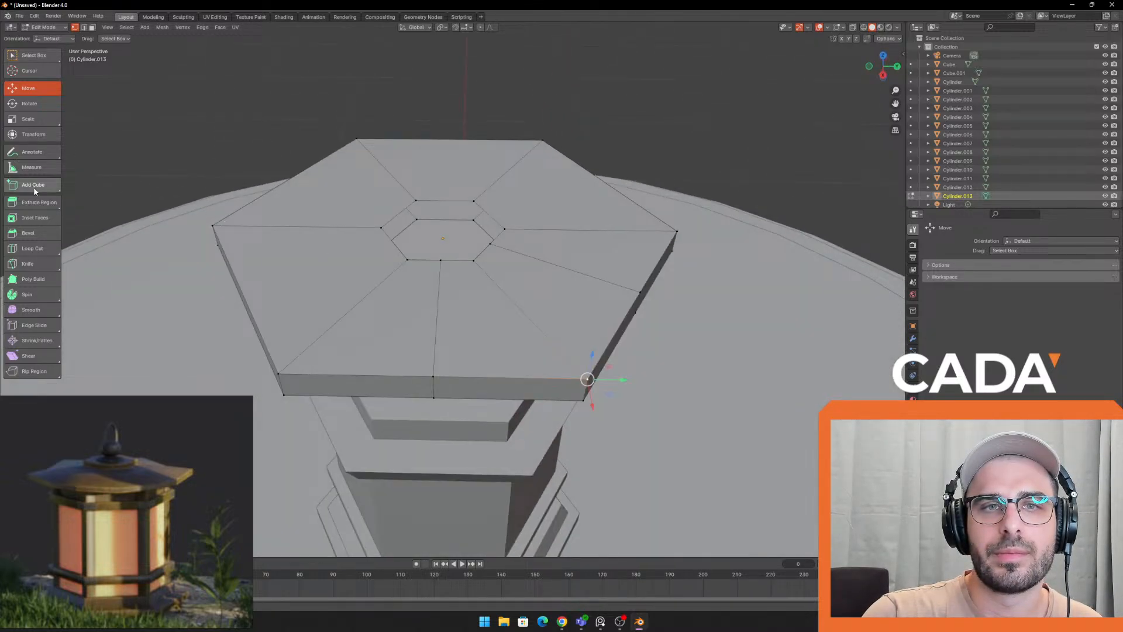
Add centered loop cuts through the remaining uncut segments of the hexagonal roof
click(32, 248)
middle_drag(444, 281, 351, 374)
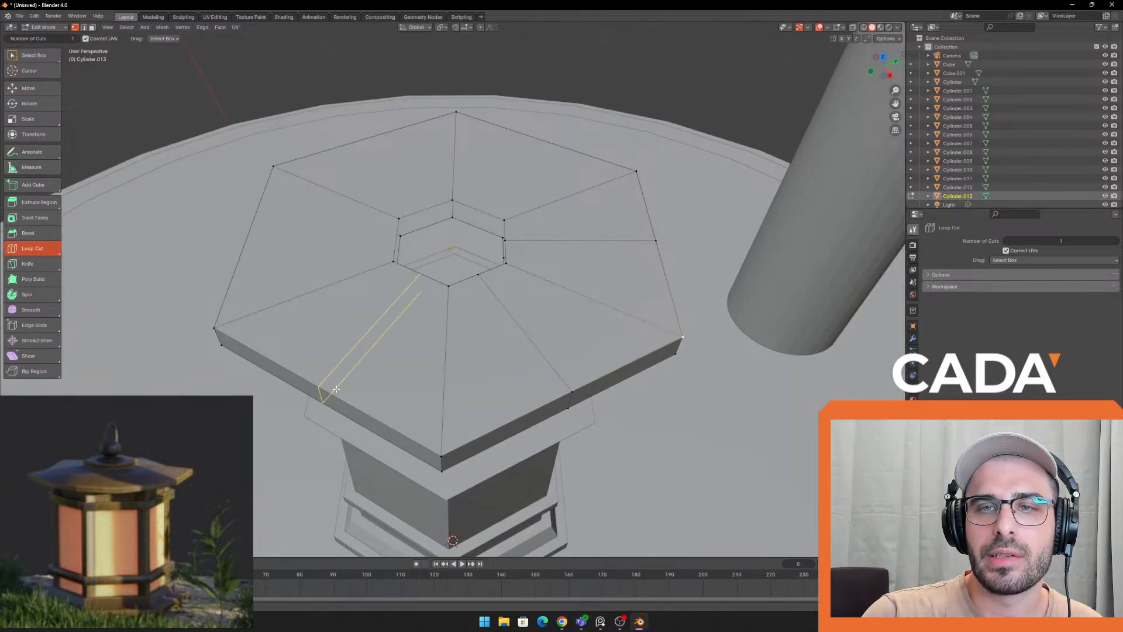
click(252, 225)
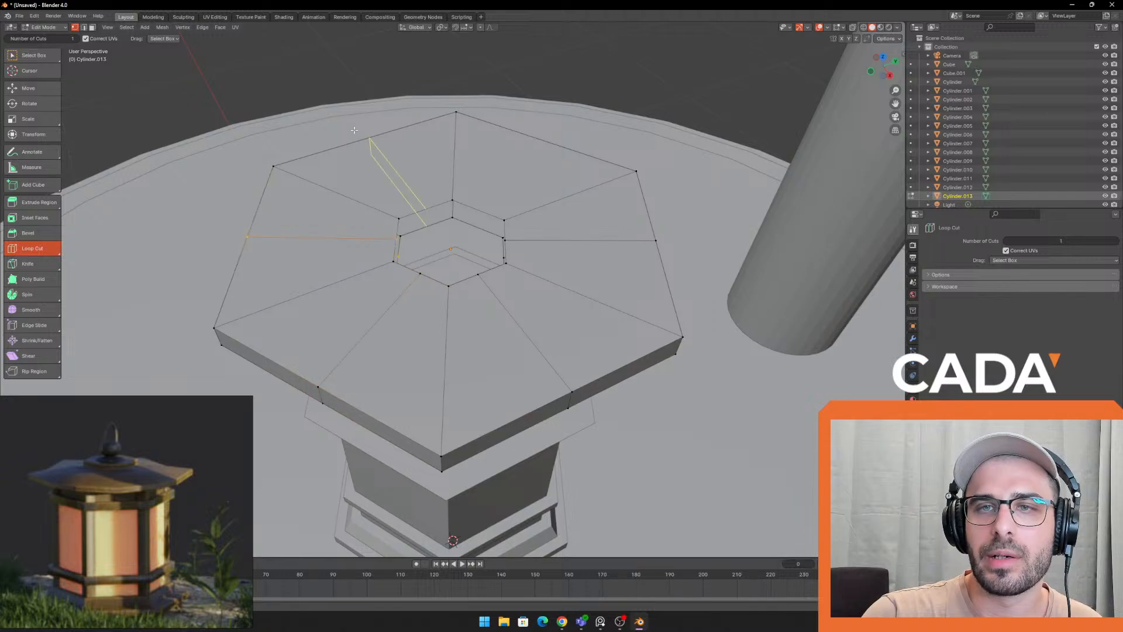
middle_drag(527, 113, 597, 221)
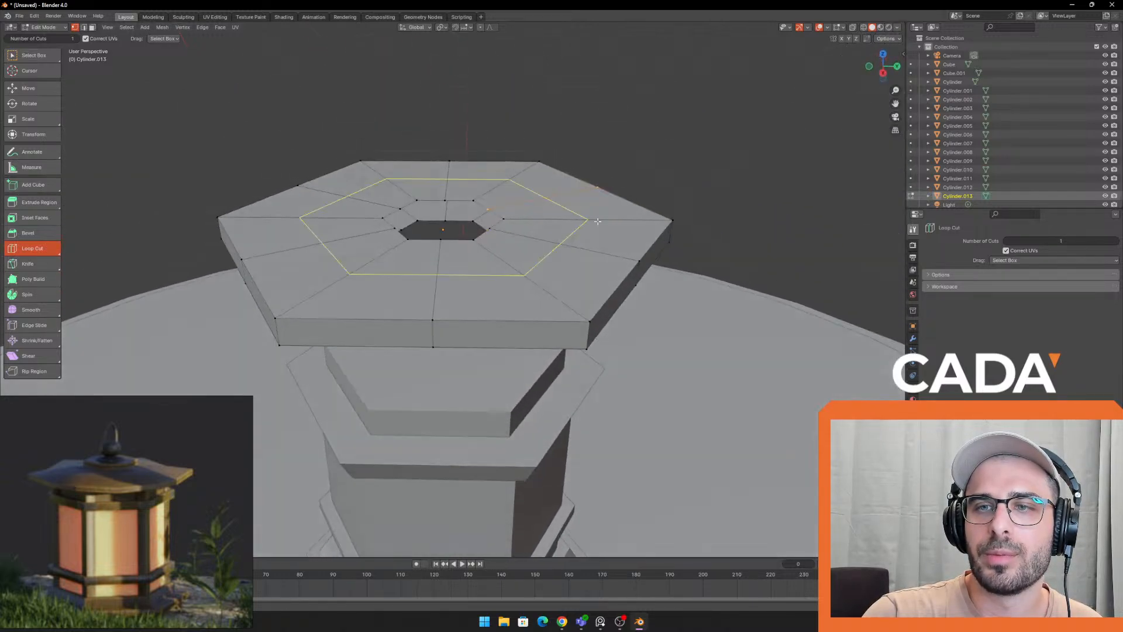
Activate the Move tool and switch the mesh selection to edges
click(32, 120)
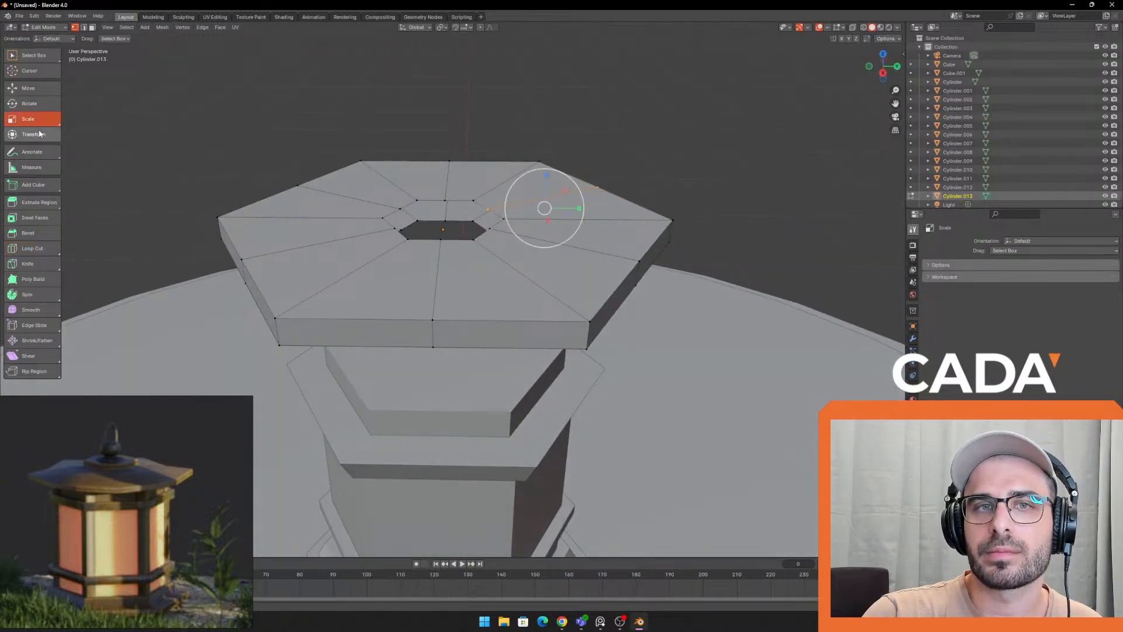
click(39, 92)
click(445, 332)
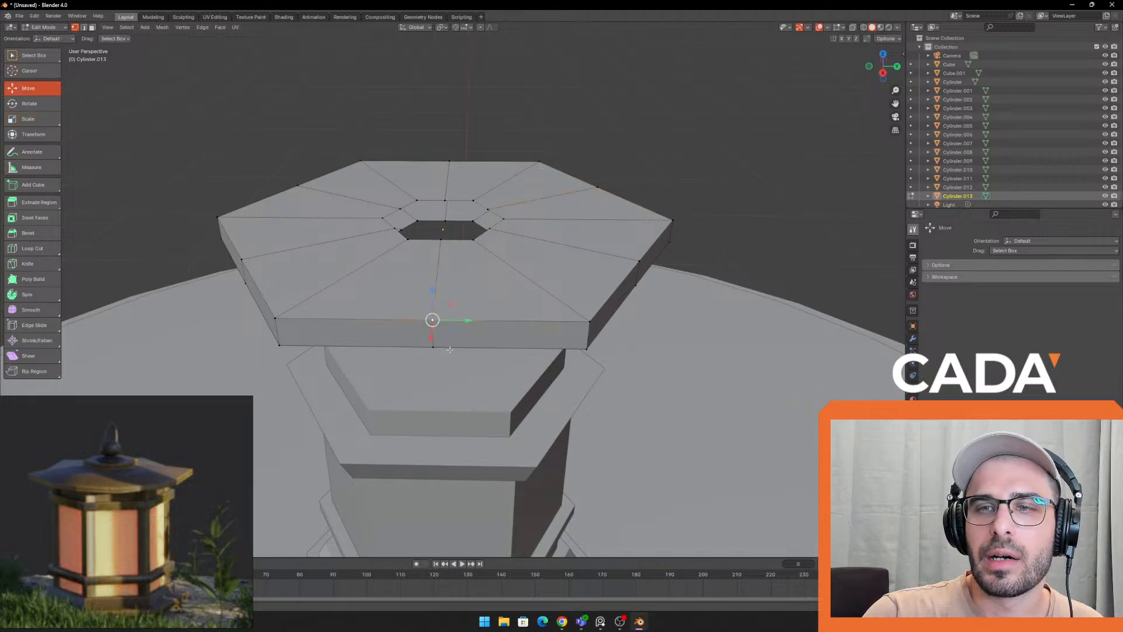
click(83, 27)
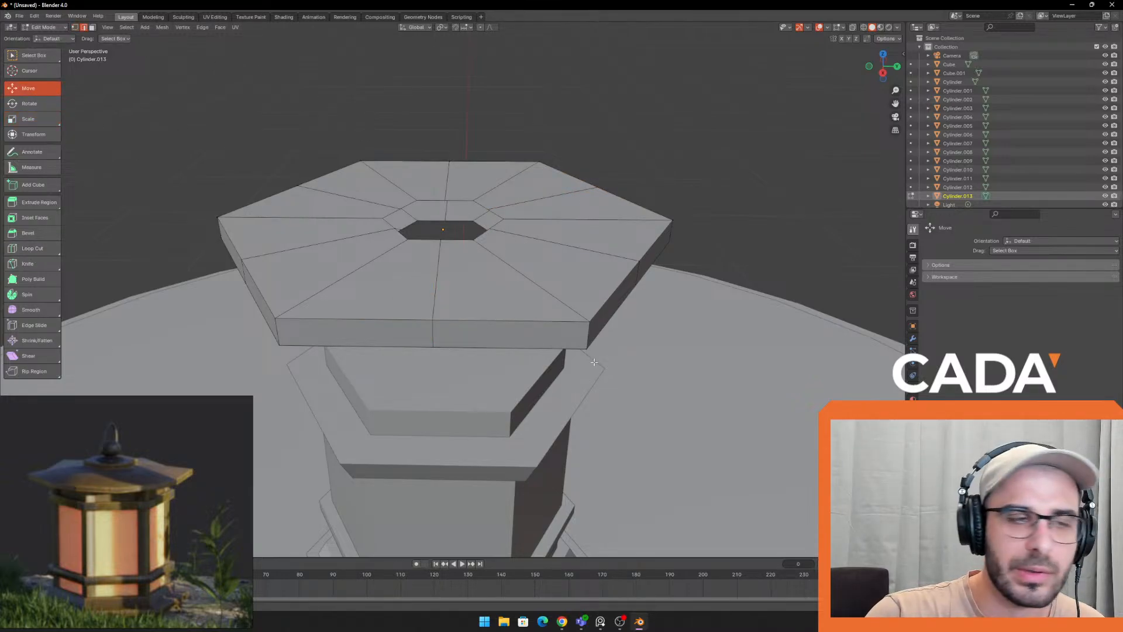
Try raising a single vertical corner edge of the roof along the Z axis
click(281, 335)
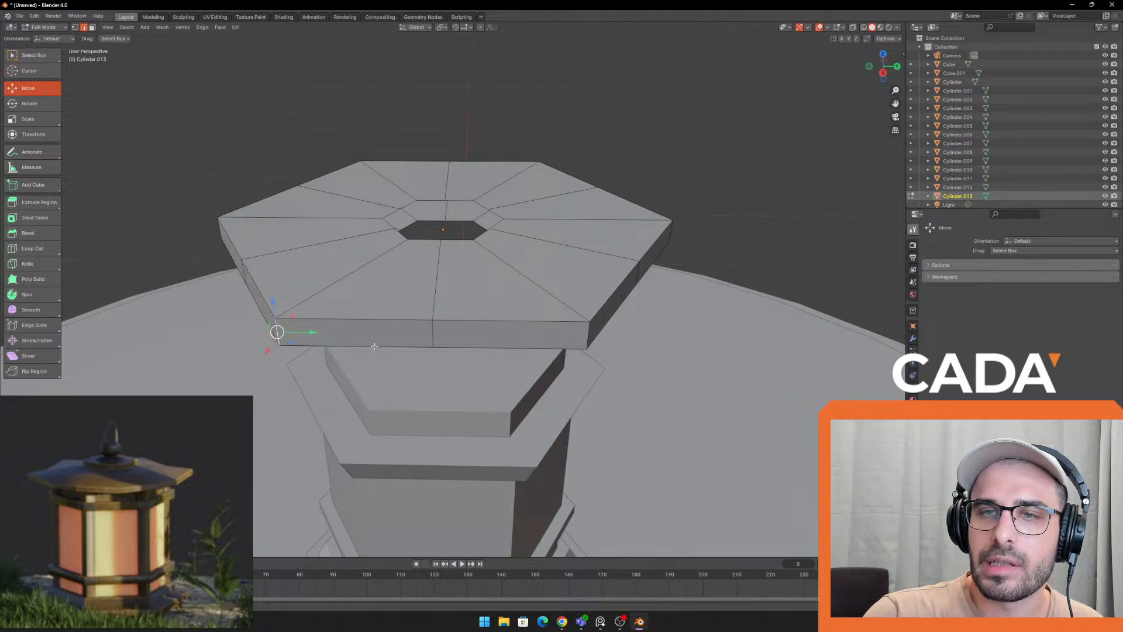
middle_drag(395, 327, 371, 287)
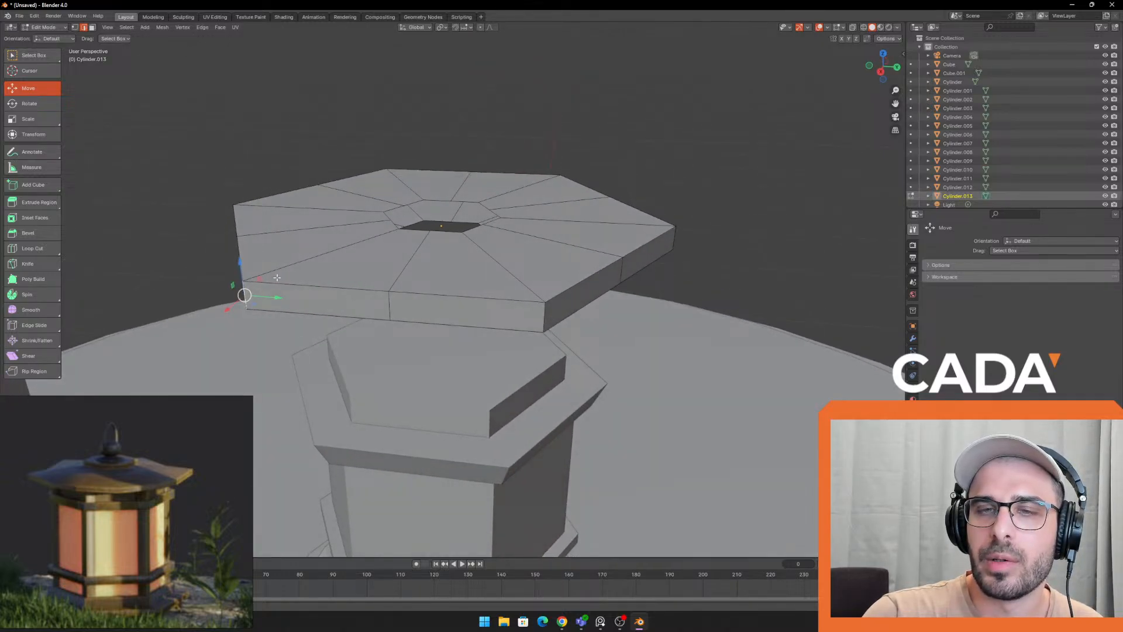
drag(240, 267, 237, 237)
middle_drag(293, 248, 410, 202)
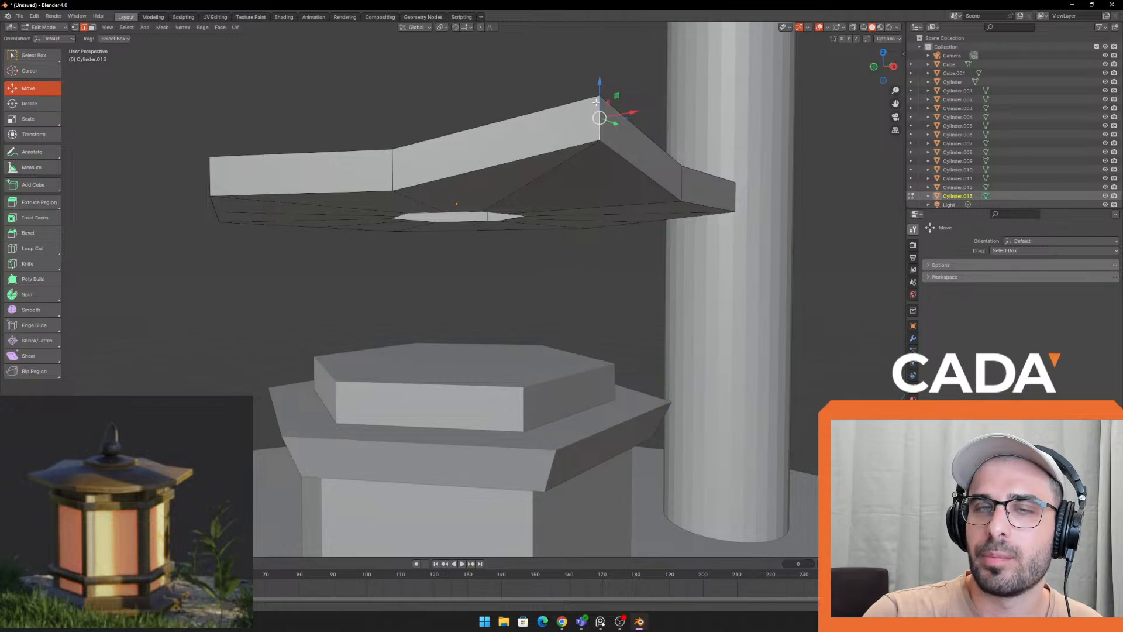
Select the vertical outer corner edges all around the roof and raise them together along Z into upturned tips
middle_drag(596, 102, 621, 278)
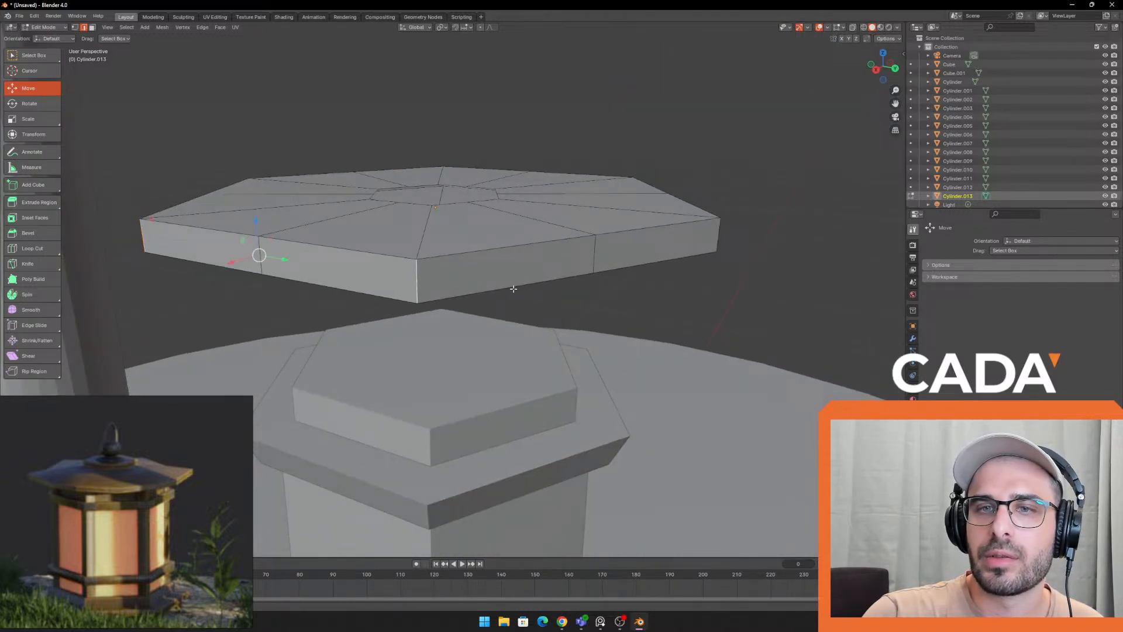
middle_drag(416, 282, 622, 321)
scroll(621, 321, down, 2)
middle_drag(650, 257, 611, 231)
middle_drag(634, 196, 591, 215)
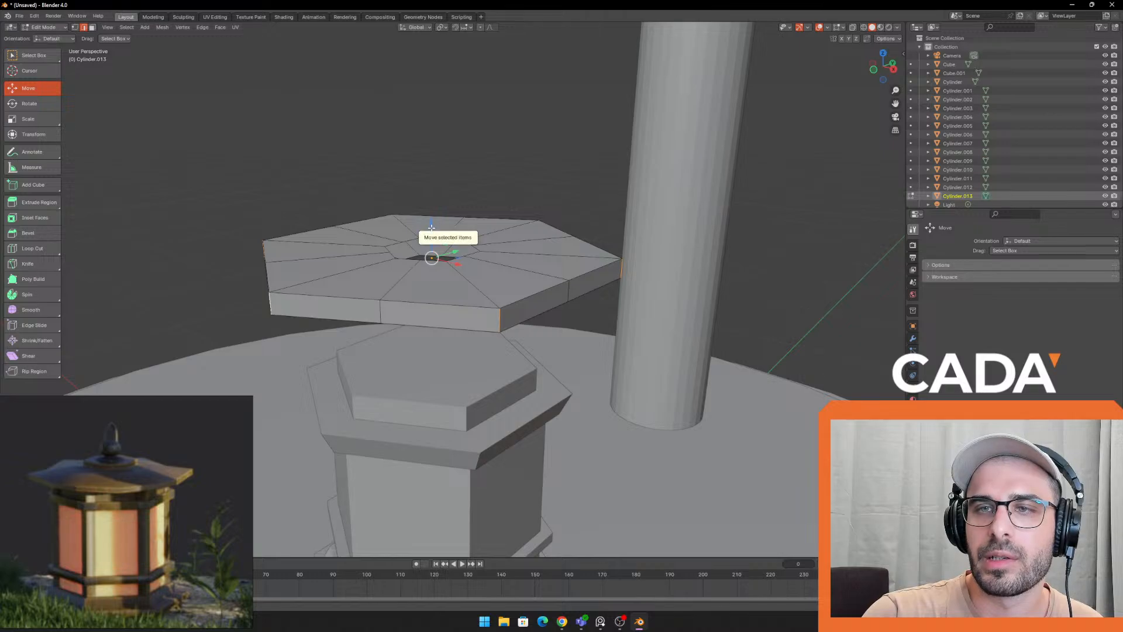
drag(431, 226, 433, 197)
scroll(614, 293, down, 5)
middle_drag(614, 293, 563, 304)
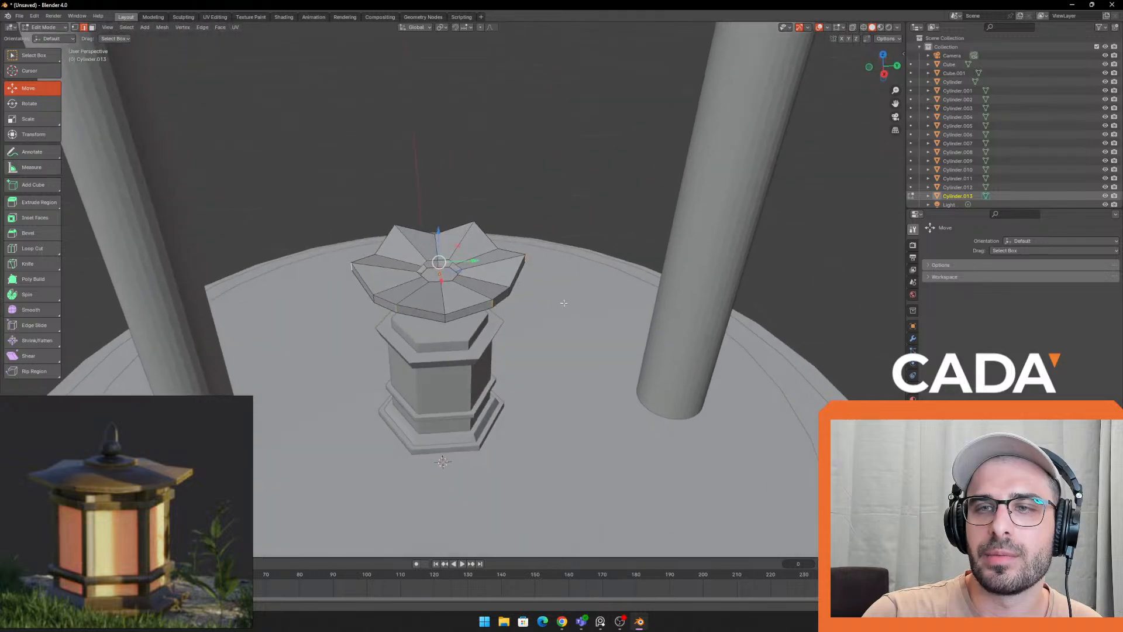
scroll(545, 248, up, 3)
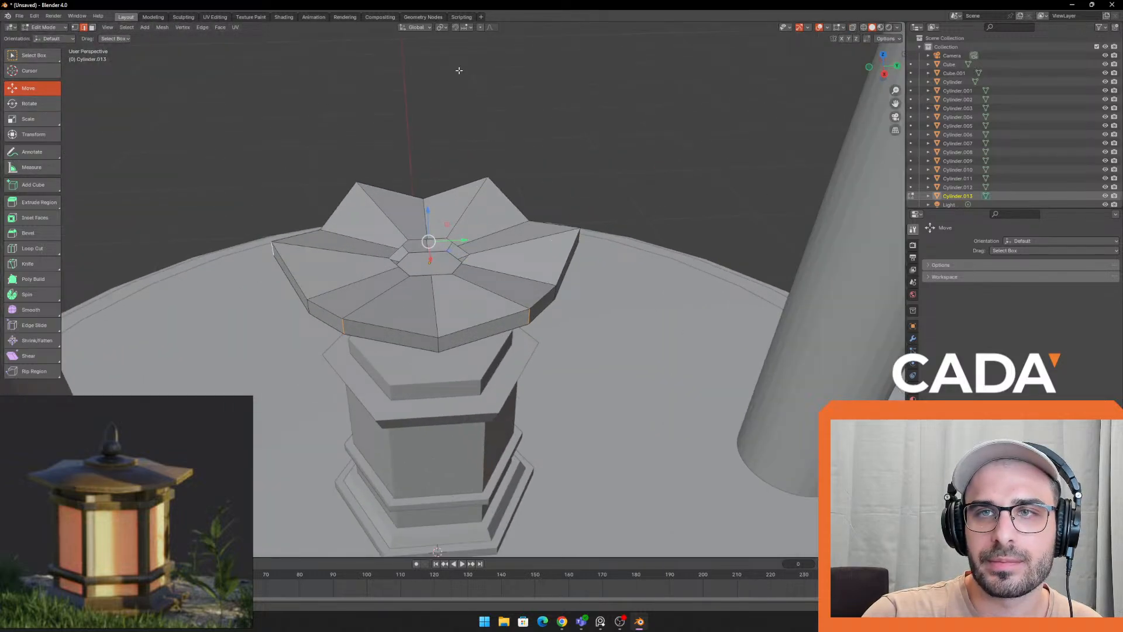
Return to Object Mode and lower the roof along Z onto the top of the lantern body
key(Tab)
middle_drag(344, 82, 504, 115)
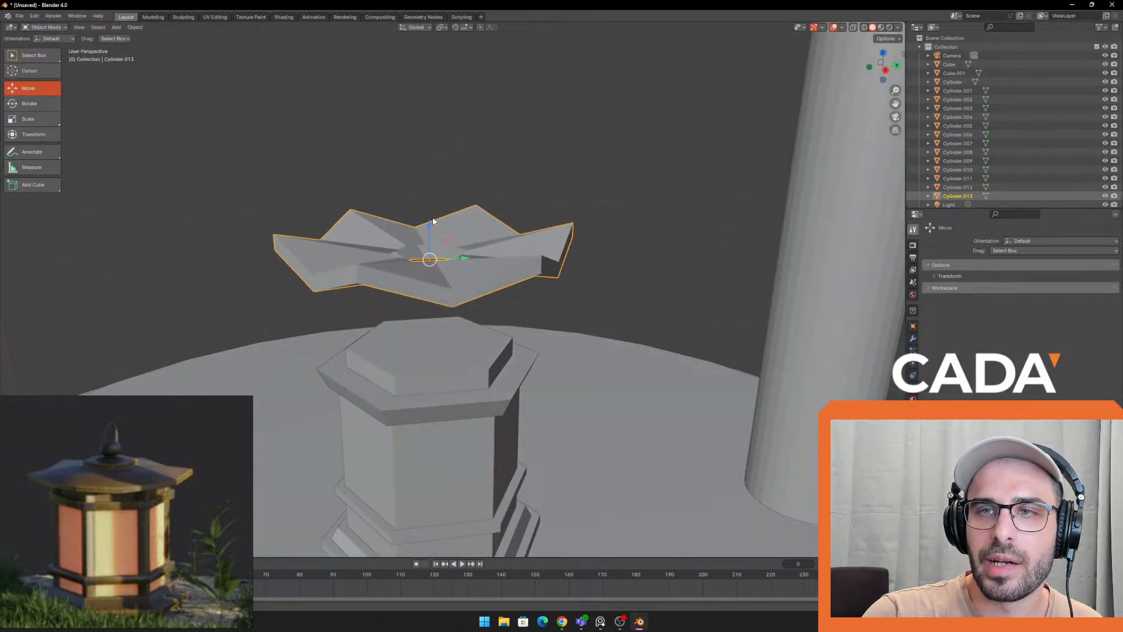
drag(433, 220, 422, 317)
middle_drag(468, 241, 472, 162)
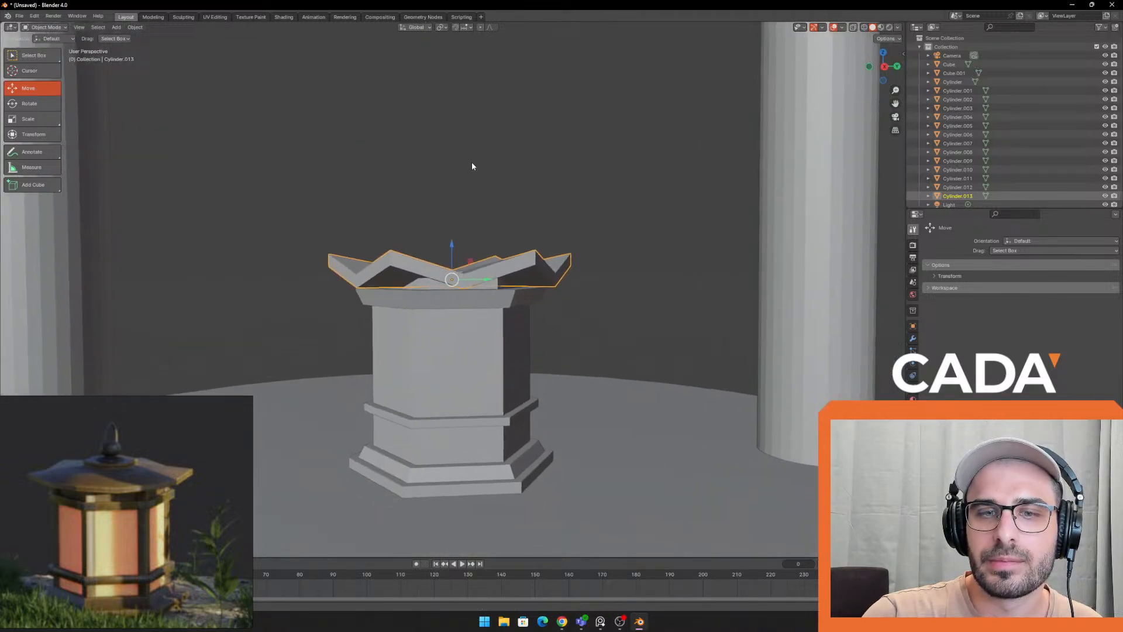
Scale up the hexagonal block directly beneath the roof by a factor of about 1.13
scroll(473, 166, up, 2)
click(424, 296)
scroll(424, 296, up, 3)
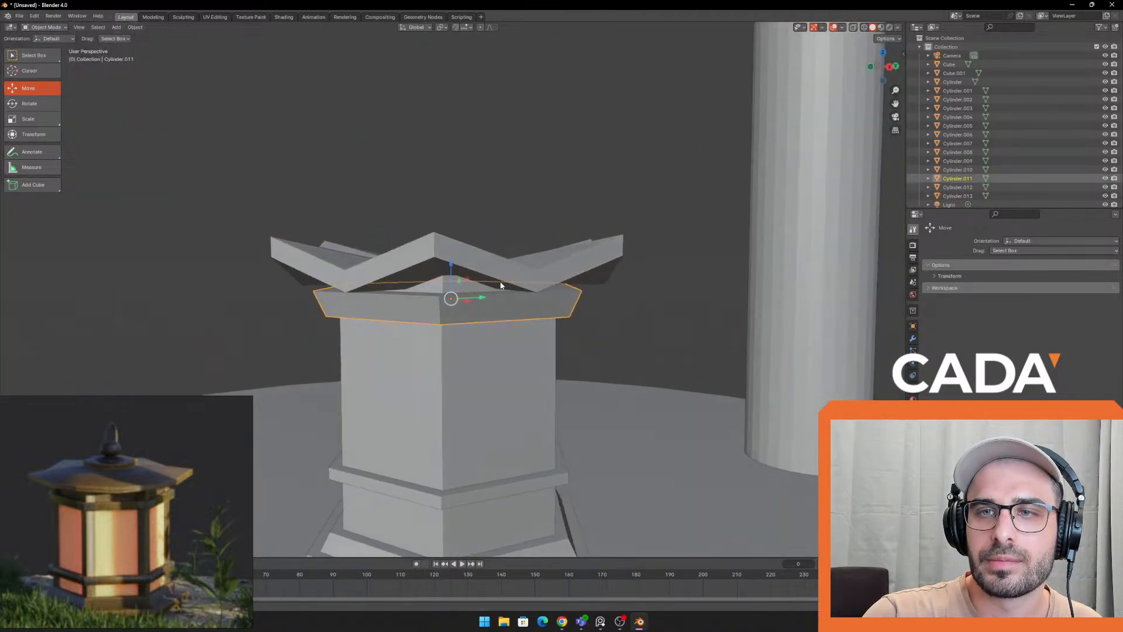
middle_drag(501, 285, 598, 290)
click(422, 284)
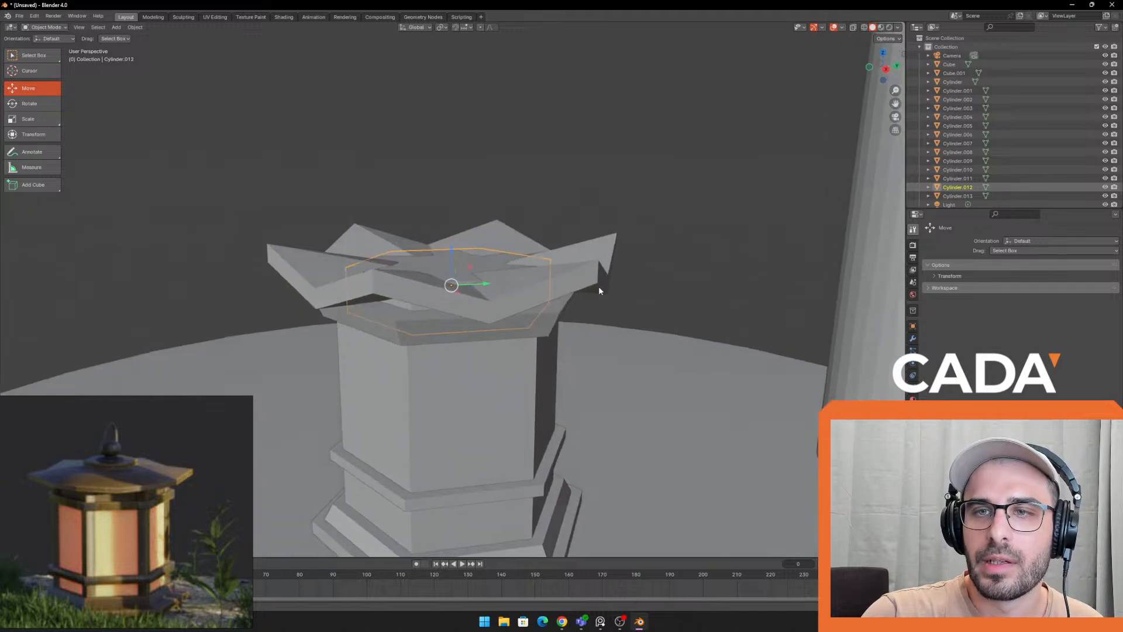
key(s)
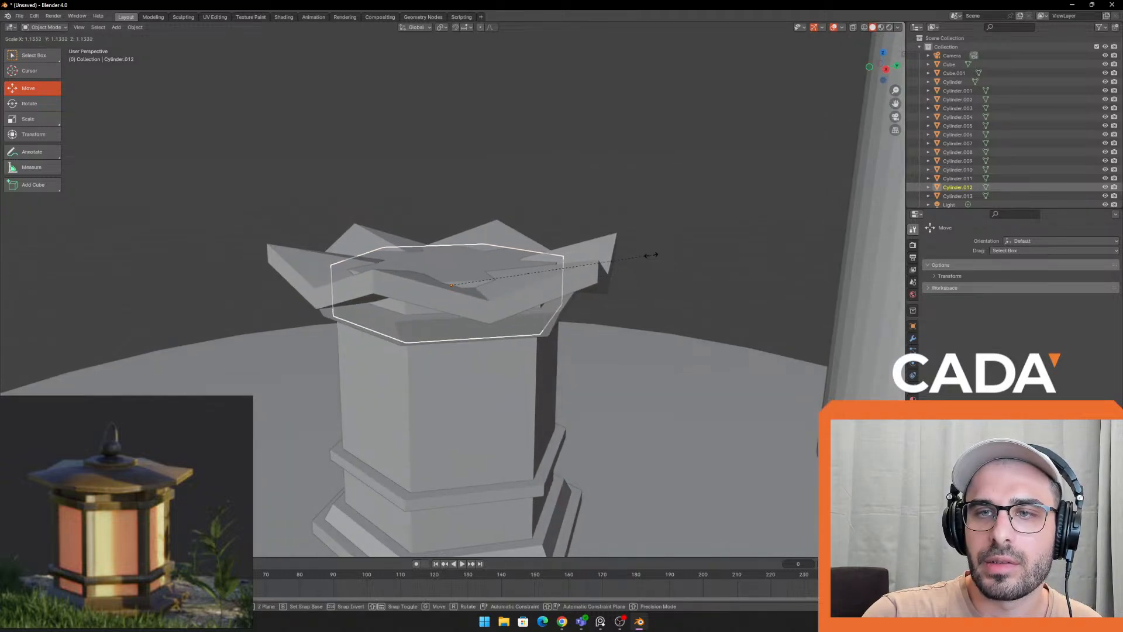
click(653, 256)
scroll(497, 243, up, 3)
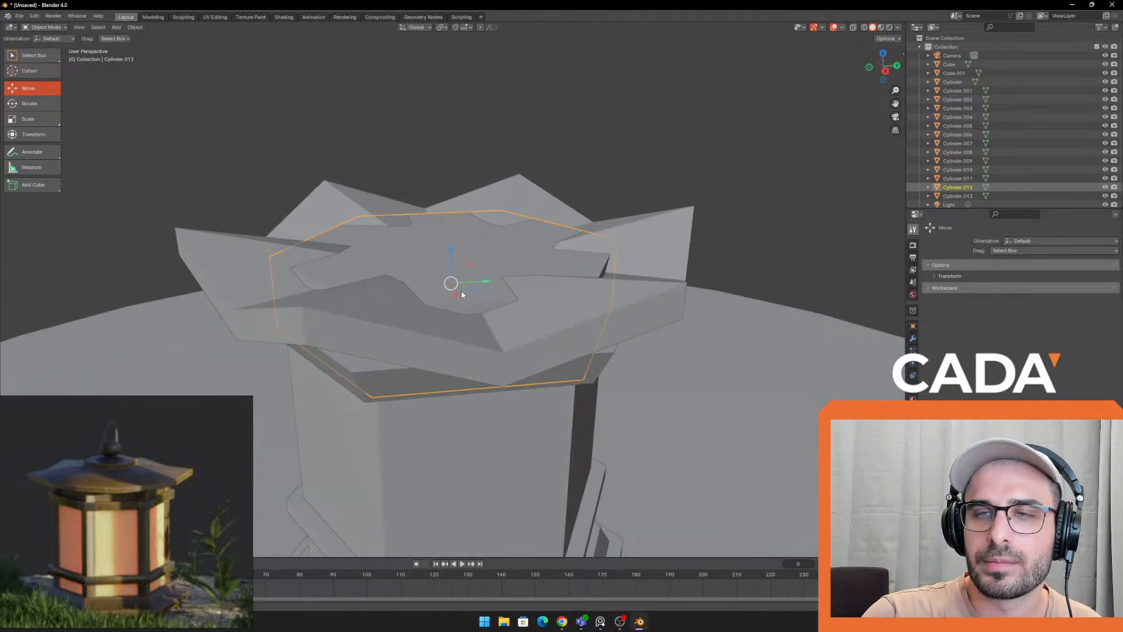
Select the upturned roof and open its mesh in Edit Mode with nothing selected
click(460, 311)
middle_drag(432, 322, 455, 293)
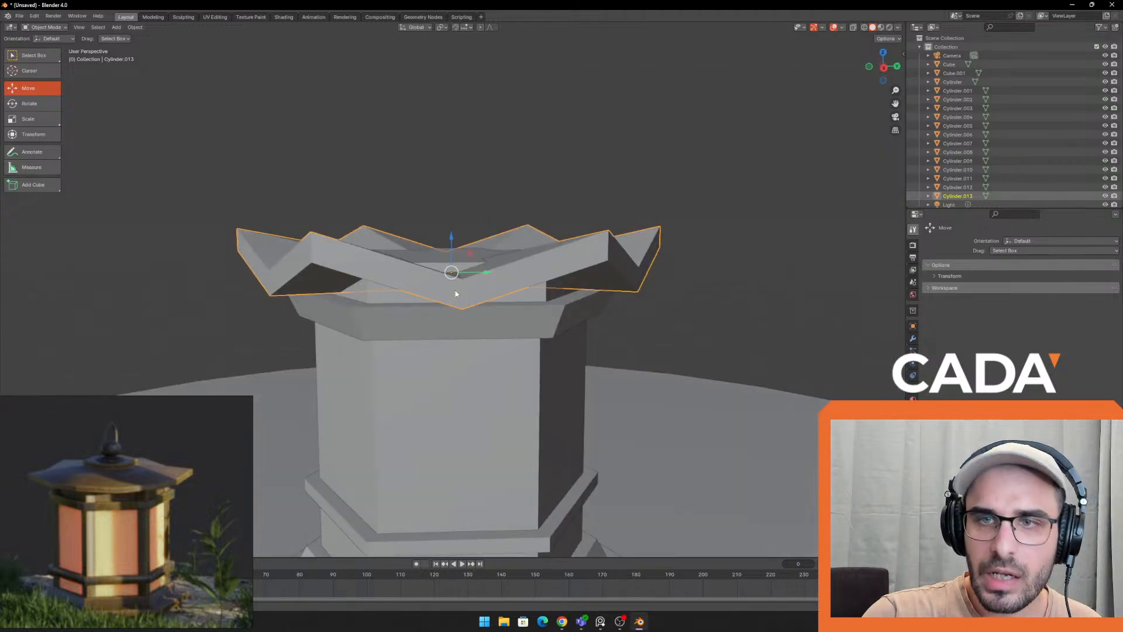
middle_drag(483, 258, 359, 308)
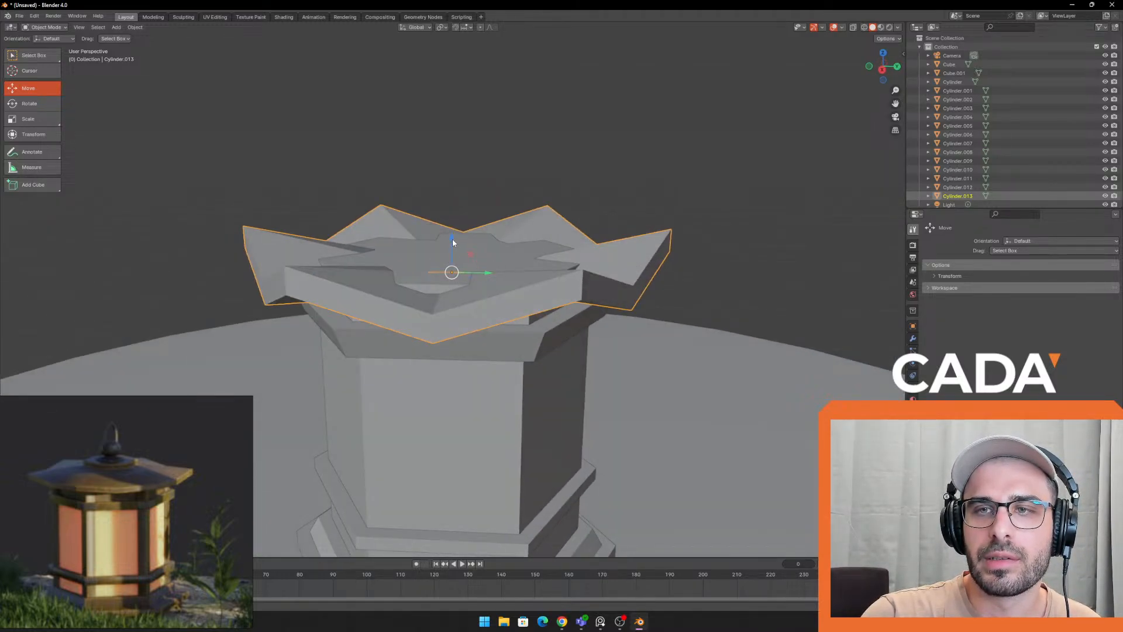
middle_drag(452, 243, 377, 300)
key(Tab)
key(alt+a)
click(409, 250)
click(375, 296)
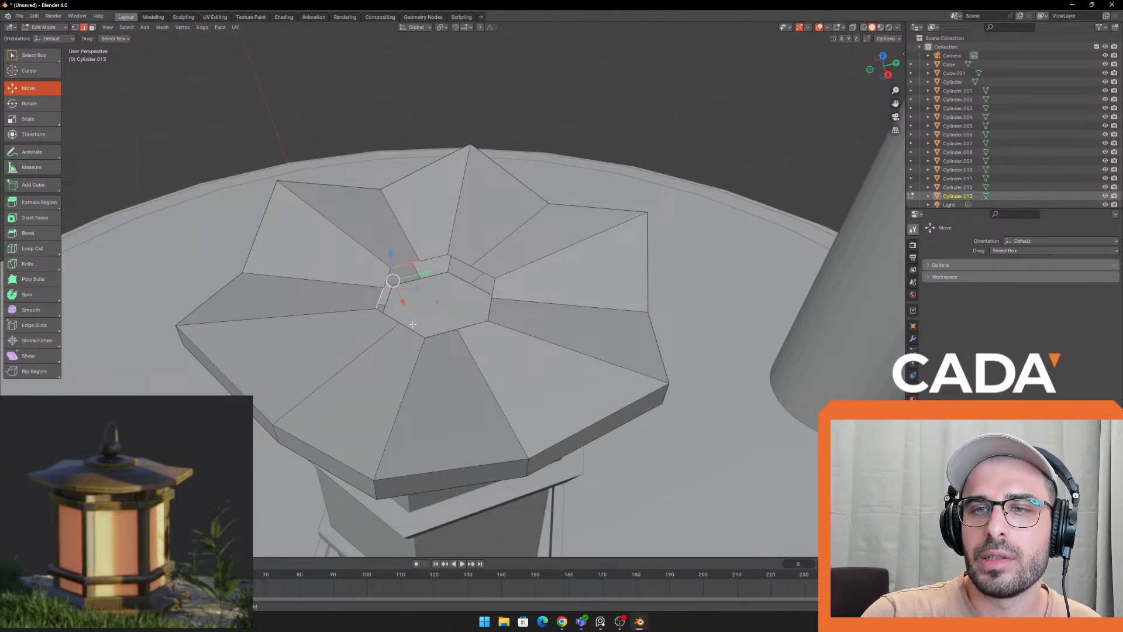
key(ctrl+z)
shift+click(385, 279)
shift+click(380, 299)
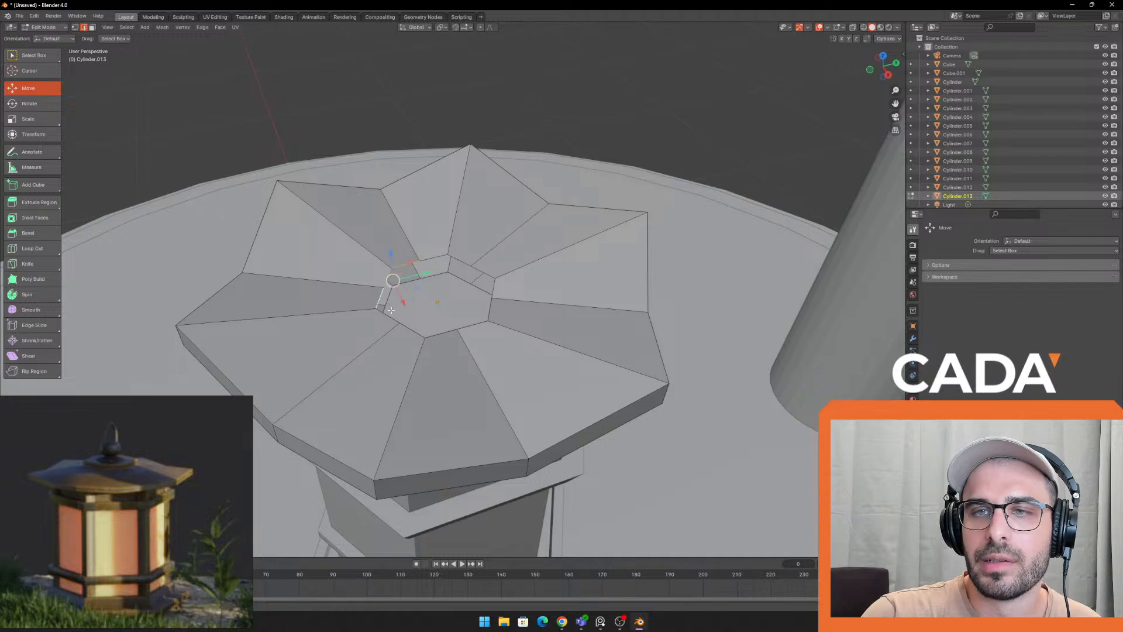
shift+click(396, 321)
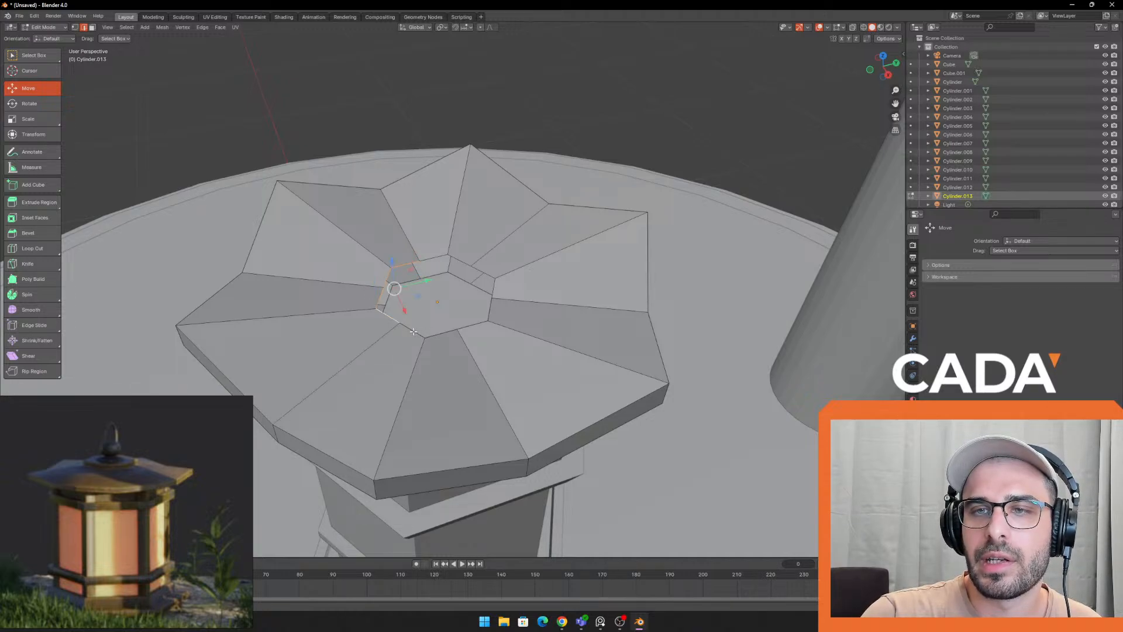
shift+click(415, 331)
alt+shift+click(481, 319)
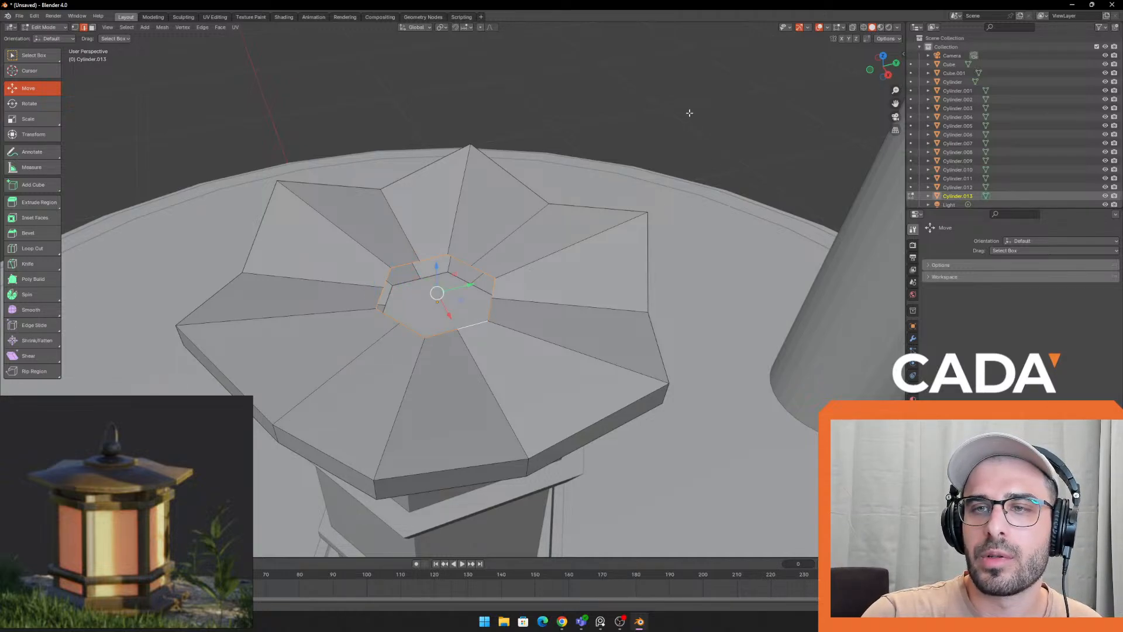
click(624, 83)
alt+click(462, 258)
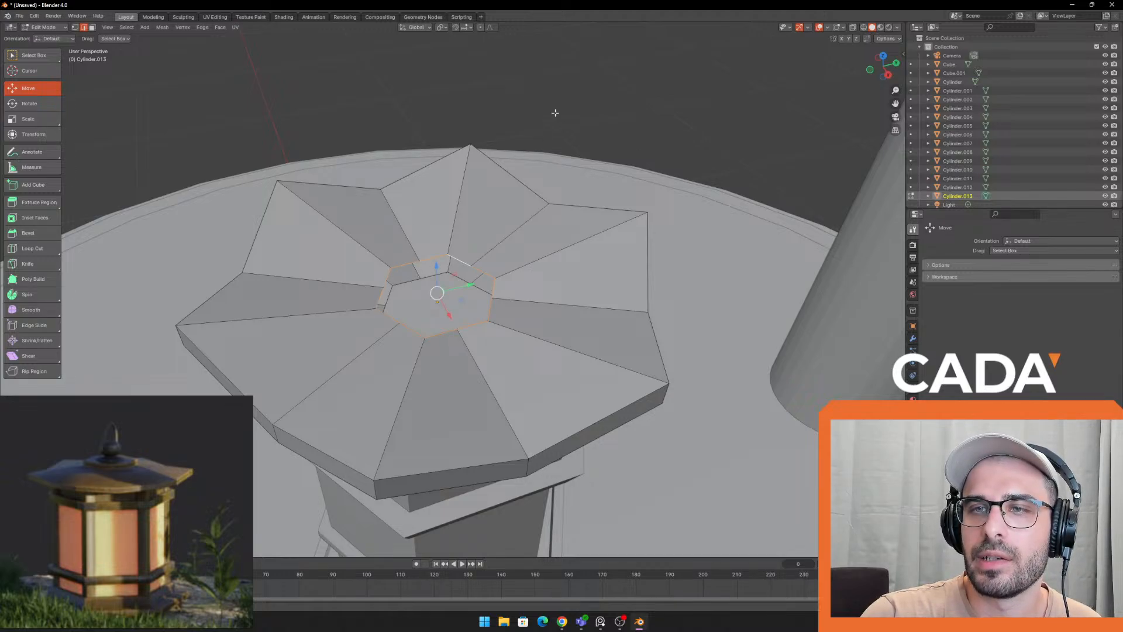
scroll(555, 113, up, 1)
click(534, 60)
Select all upper edges around the roof's central hexagonal opening and raise them together along Z
click(432, 251)
shift+click(388, 261)
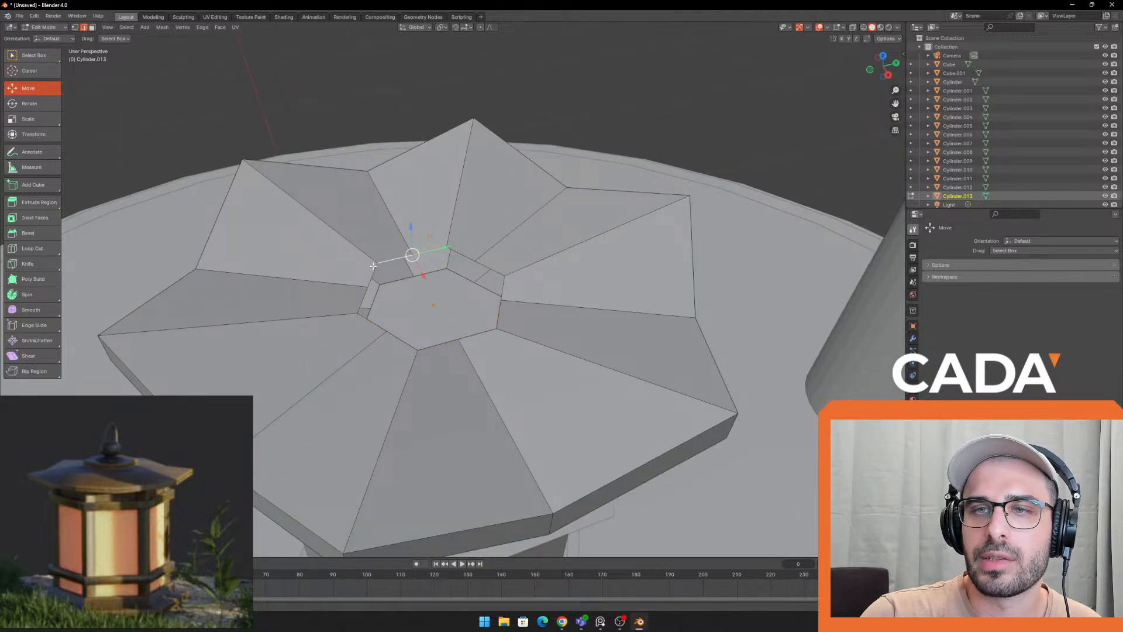
shift+click(371, 276)
shift+click(362, 300)
shift+click(386, 331)
shift+click(462, 343)
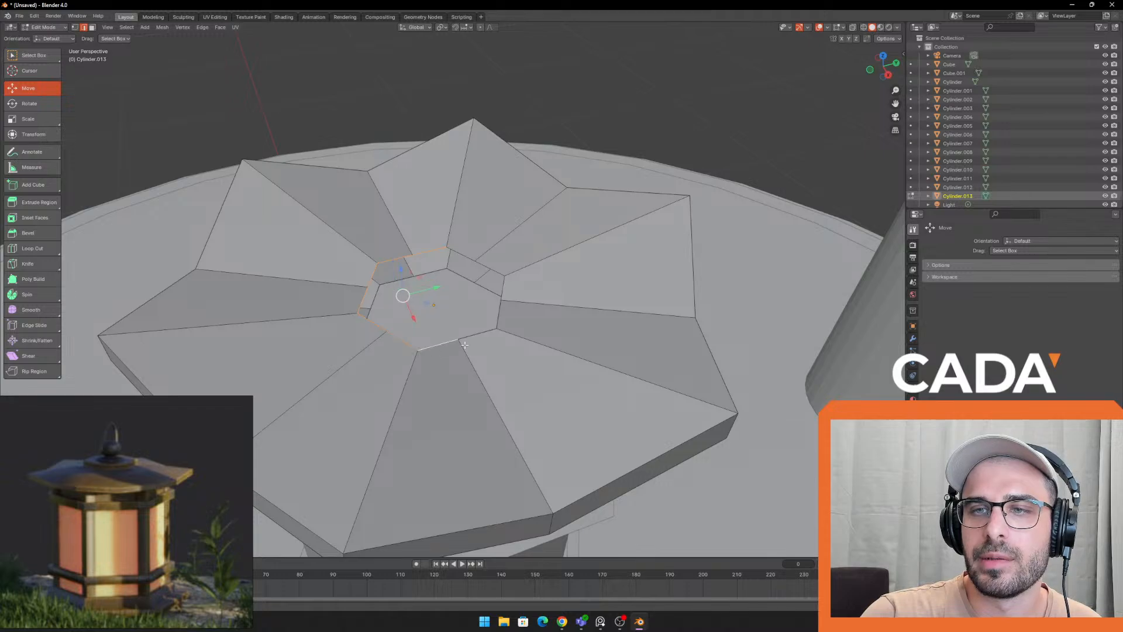
shift+click(478, 333)
shift+click(500, 310)
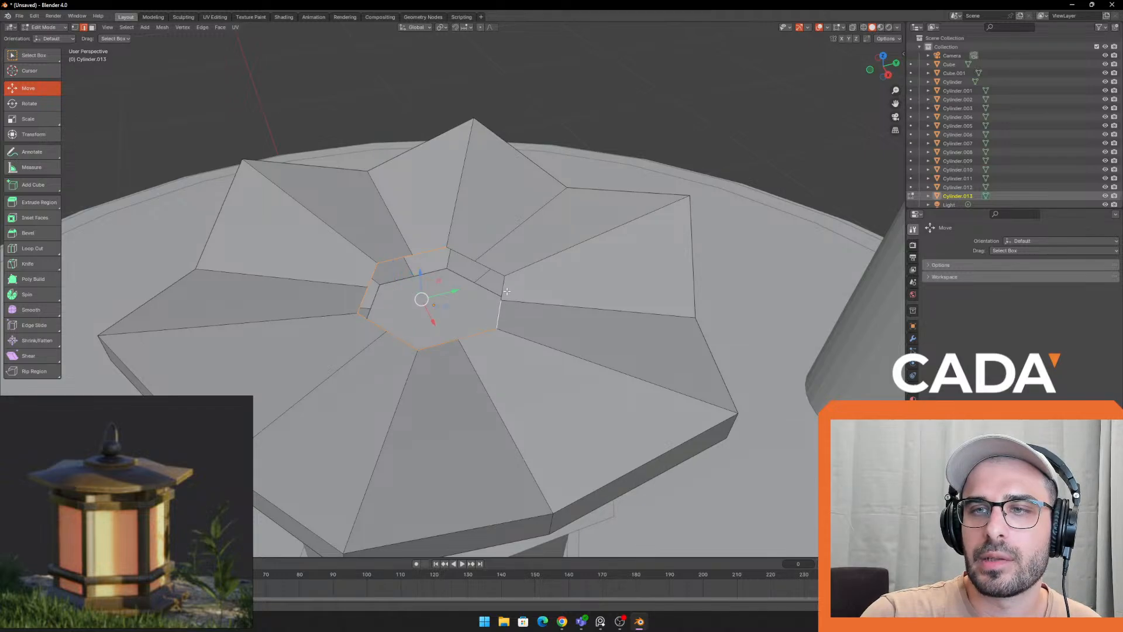
shift+click(490, 268)
shift+click(461, 254)
middle_drag(505, 276, 433, 258)
drag(430, 252, 442, 195)
Raise the opening's edges slightly further along Z for a gentle roof slope and return to Object Mode
scroll(550, 258, down, 3)
middle_drag(639, 311, 598, 290)
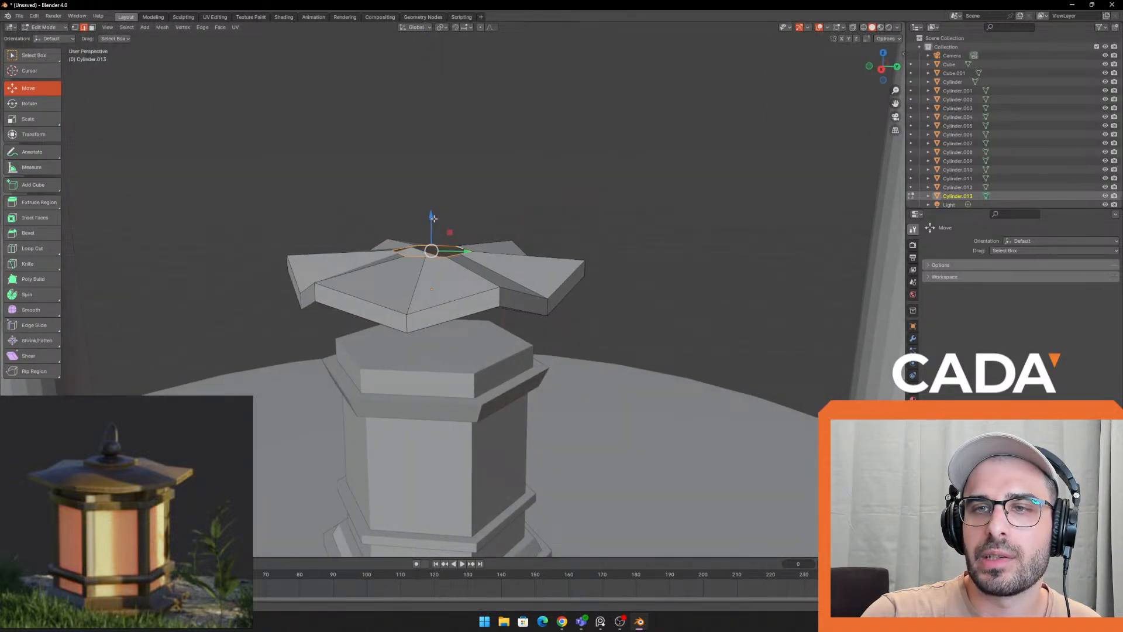
drag(432, 219, 430, 171)
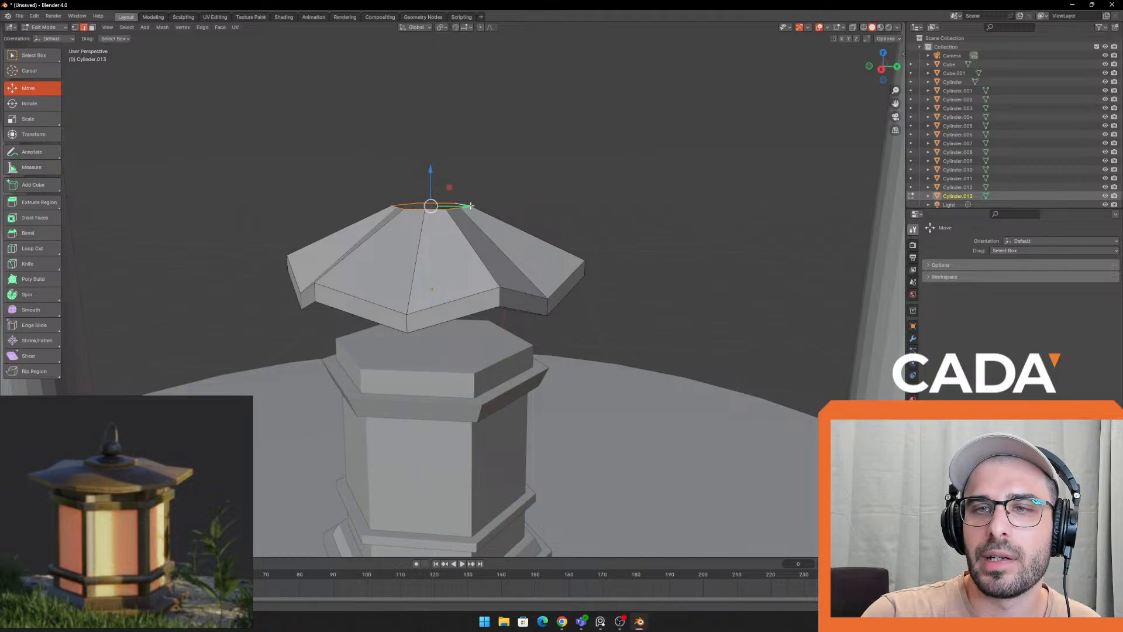
key(ctrl+z)
drag(431, 211, 436, 195)
key(Tab)
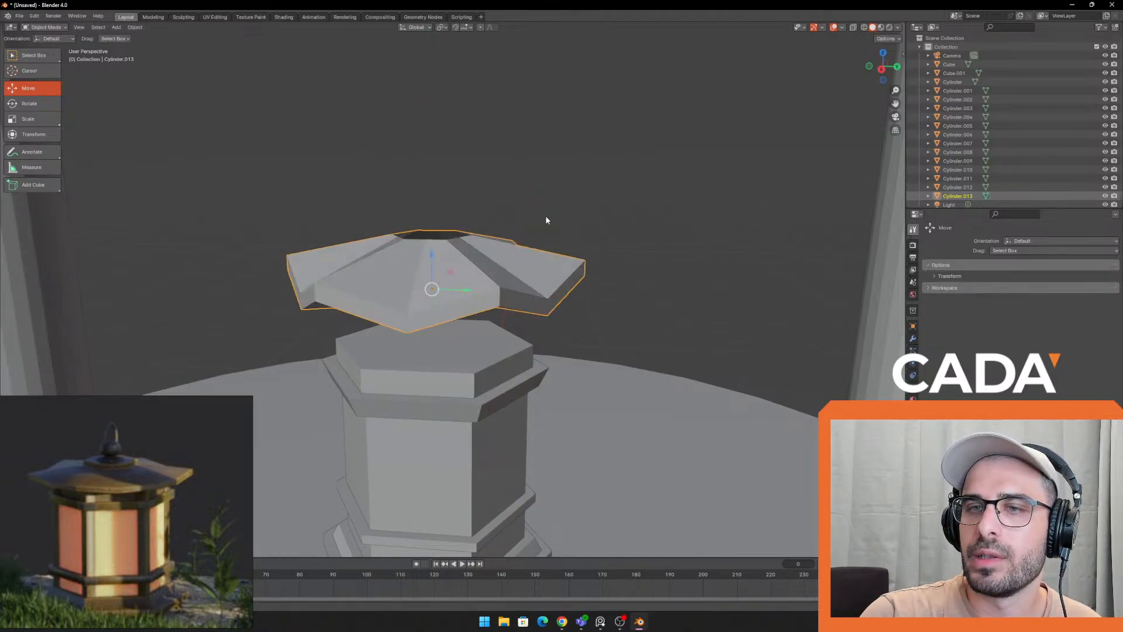
Lower the whole roof along Z until it sits on the lantern body, and deselect it
drag(432, 256, 430, 325)
scroll(468, 250, down, 5)
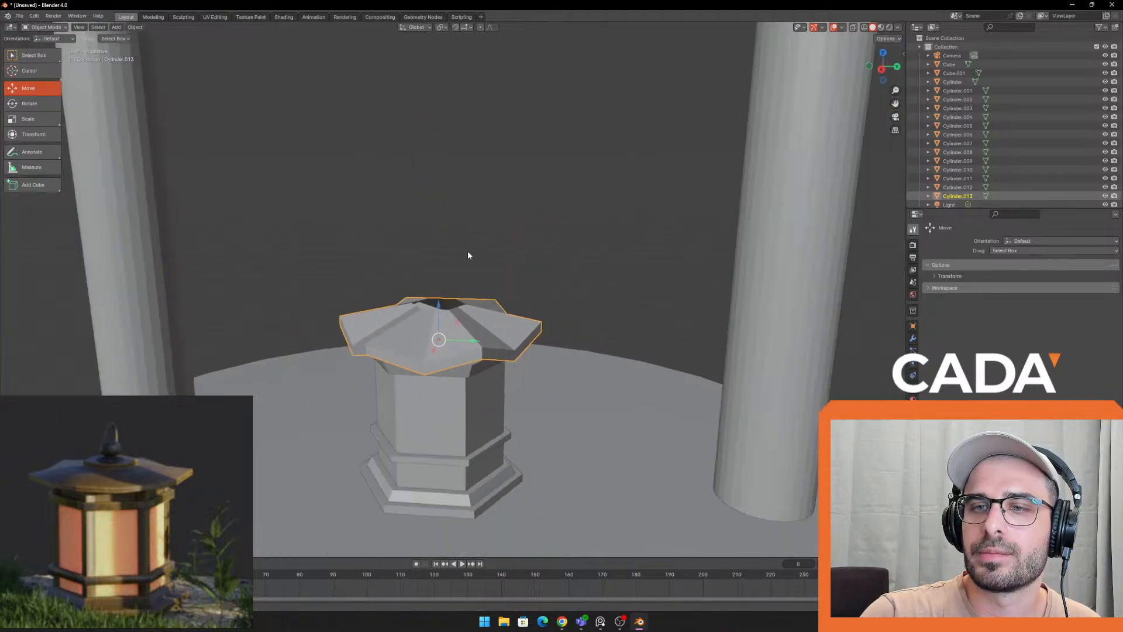
middle_drag(498, 257, 471, 296)
scroll(497, 287, down, 2)
click(733, 214)
scroll(690, 228, down, 2)
middle_drag(670, 229, 582, 248)
scroll(579, 251, up, 3)
middle_drag(431, 216, 514, 229)
shift+middle_drag(515, 229, 479, 252)
scroll(491, 264, up, 3)
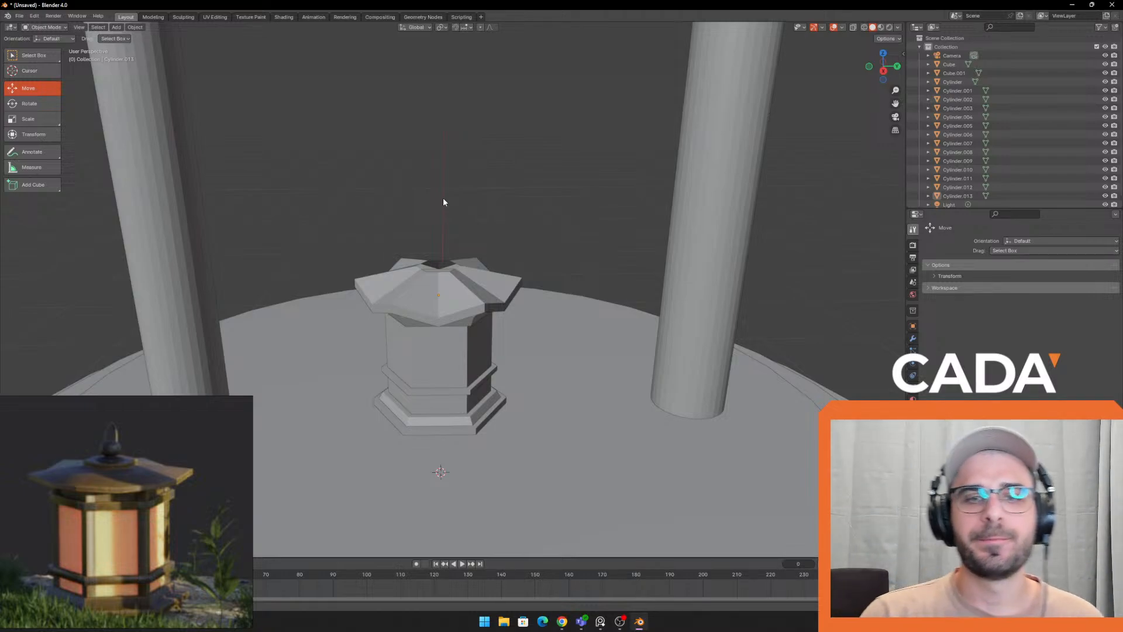
middle_drag(602, 362, 556, 352)
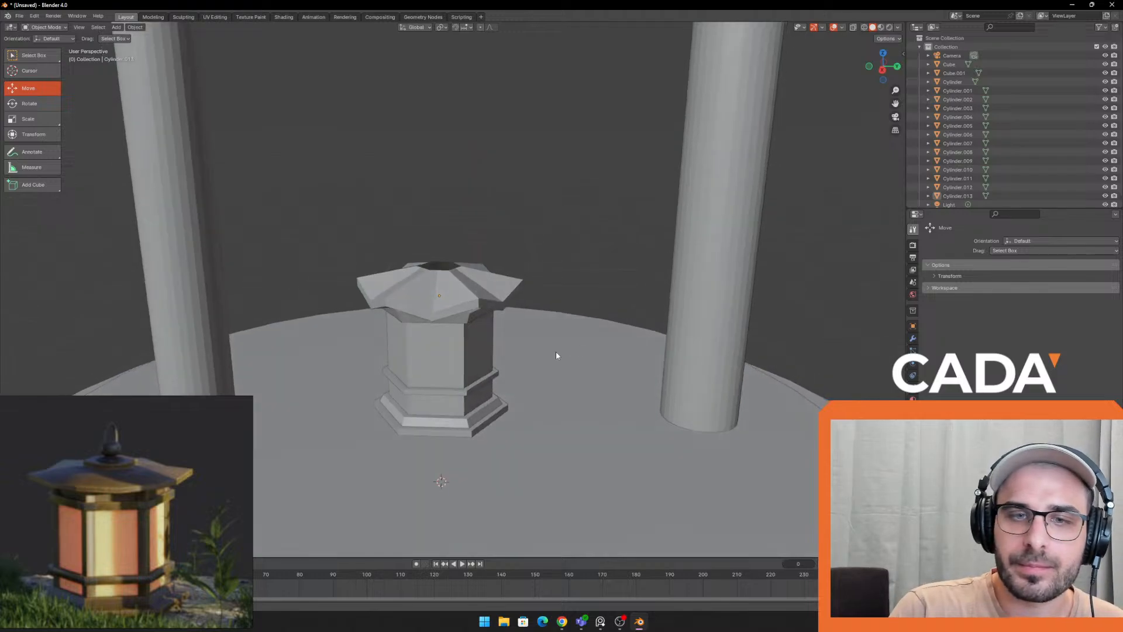
Duplicate the thin hexagonal trim ring around the lower body and move the copy up along Z to the roof's peak
scroll(555, 352, up, 2)
click(480, 337)
middle_drag(521, 393, 482, 376)
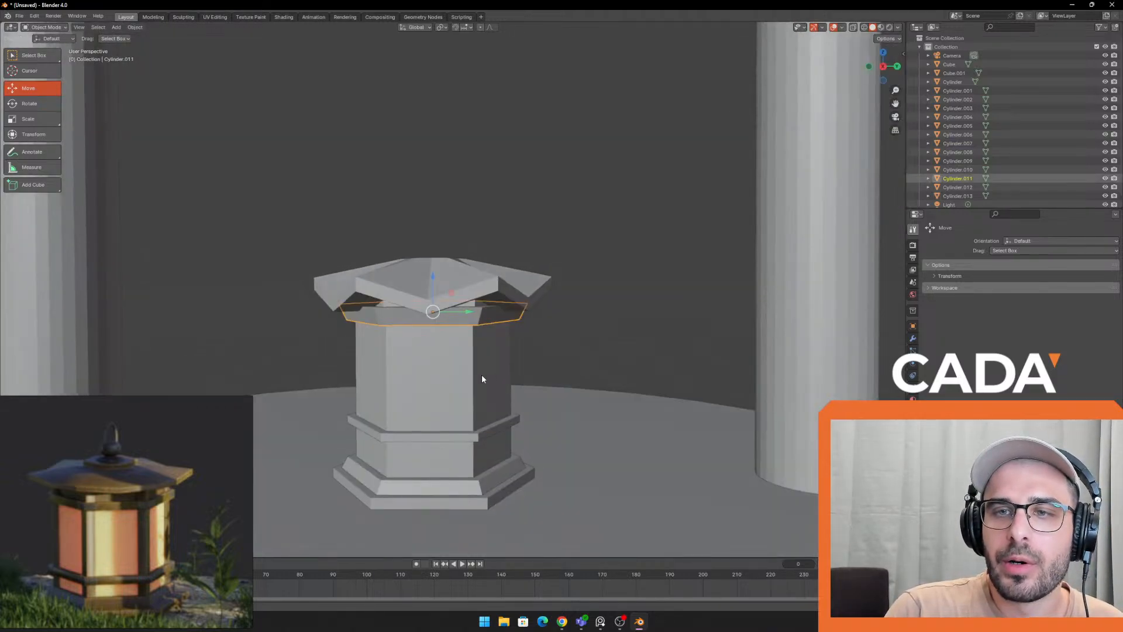
click(484, 435)
key(shift+d)
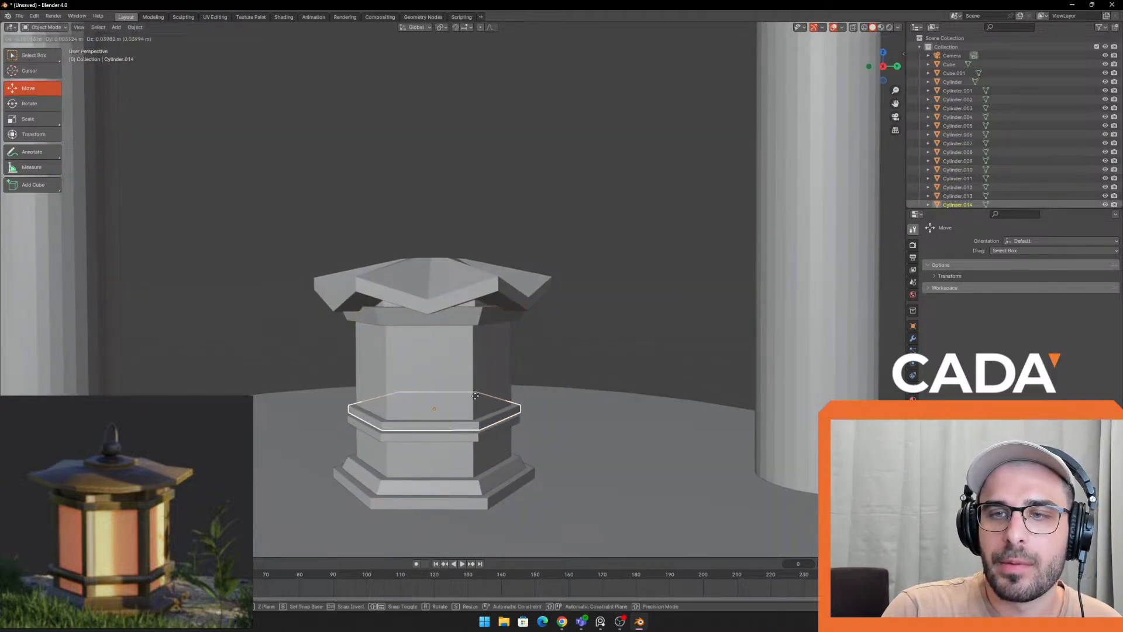
click(429, 393)
key(ctrl+z)
key(shift+d)
key(z)
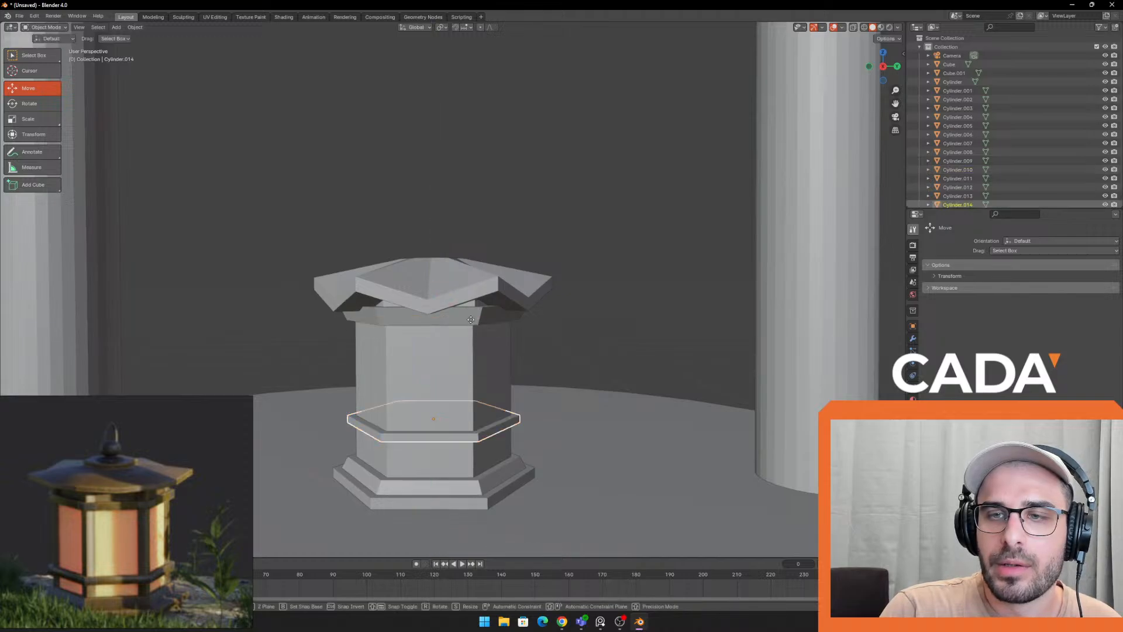
click(500, 162)
Scale the copied ring down uniformly to about the size of the roof's central opening
scroll(520, 176, up, 3)
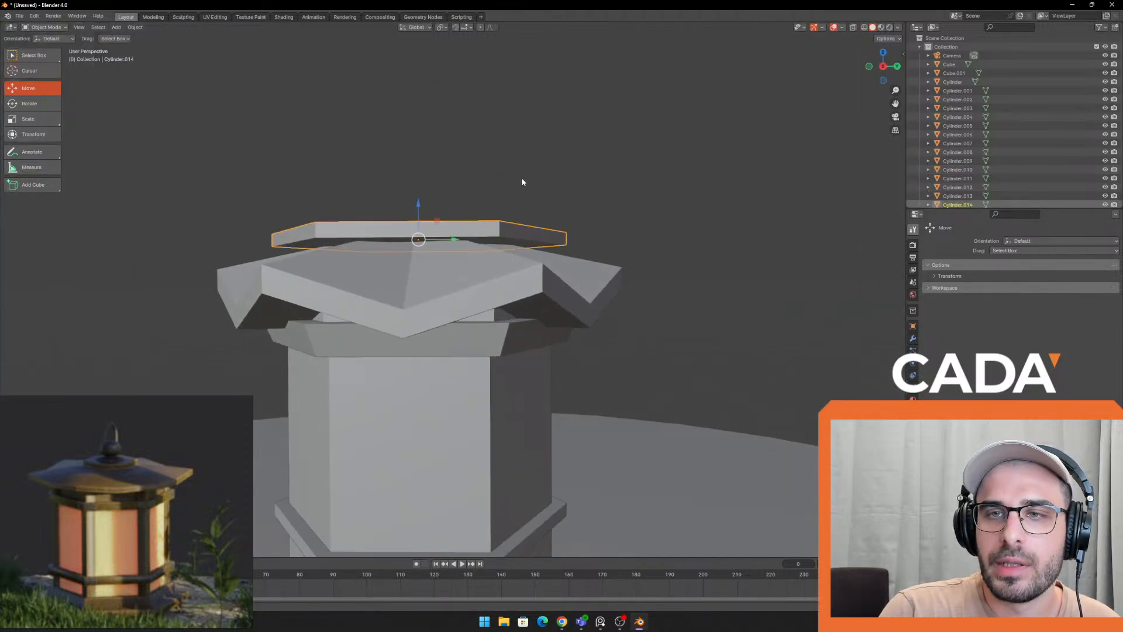
middle_drag(581, 239, 585, 291)
key(s)
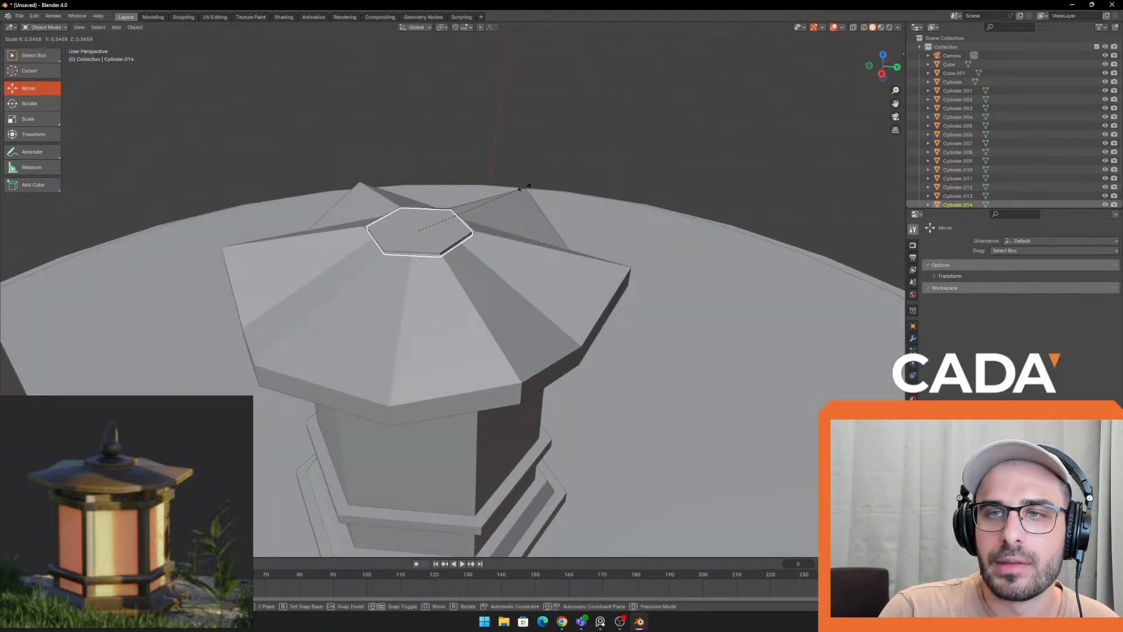
click(543, 235)
Stretch the small ring along Z into a thick hexagonal cap, adjust its overall scale to cover the opening, and deselect it
key(s)
key(z)
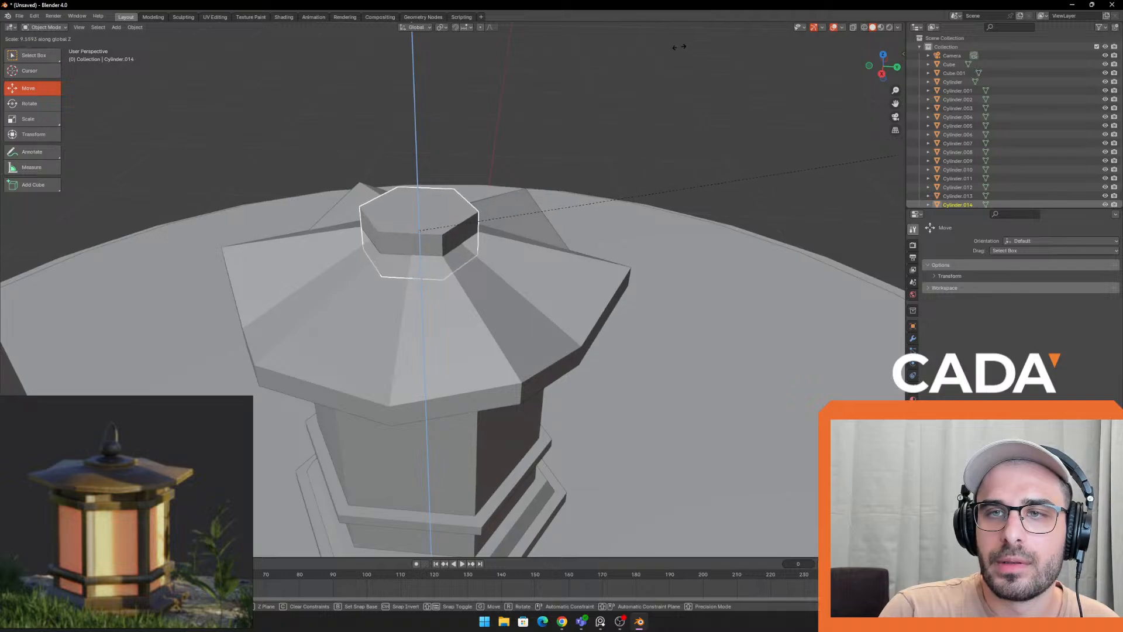
click(679, 166)
key(s)
click(723, 160)
scroll(611, 128, down, 3)
middle_drag(610, 150, 603, 115)
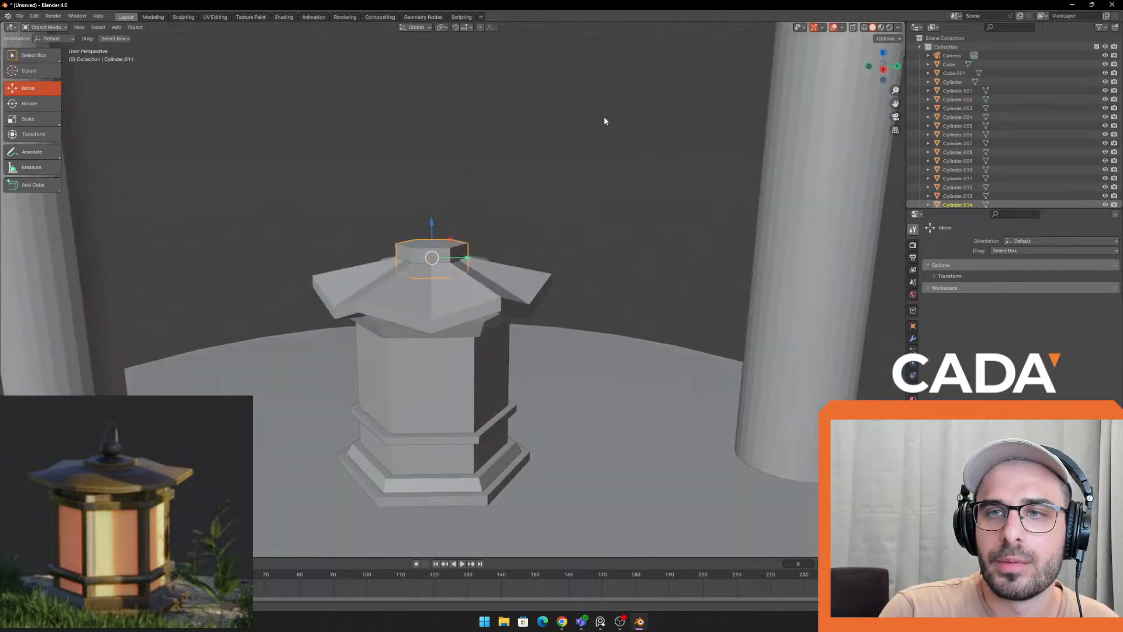
click(603, 117)
Lower the hexagonal cap slightly along Z into the roof opening
scroll(602, 187, down, 1)
mouse_move(602, 210)
middle_down()
mouse_move(601, 233)
mouse_move(607, 214)
middle_up()
scroll(565, 221, down, 5)
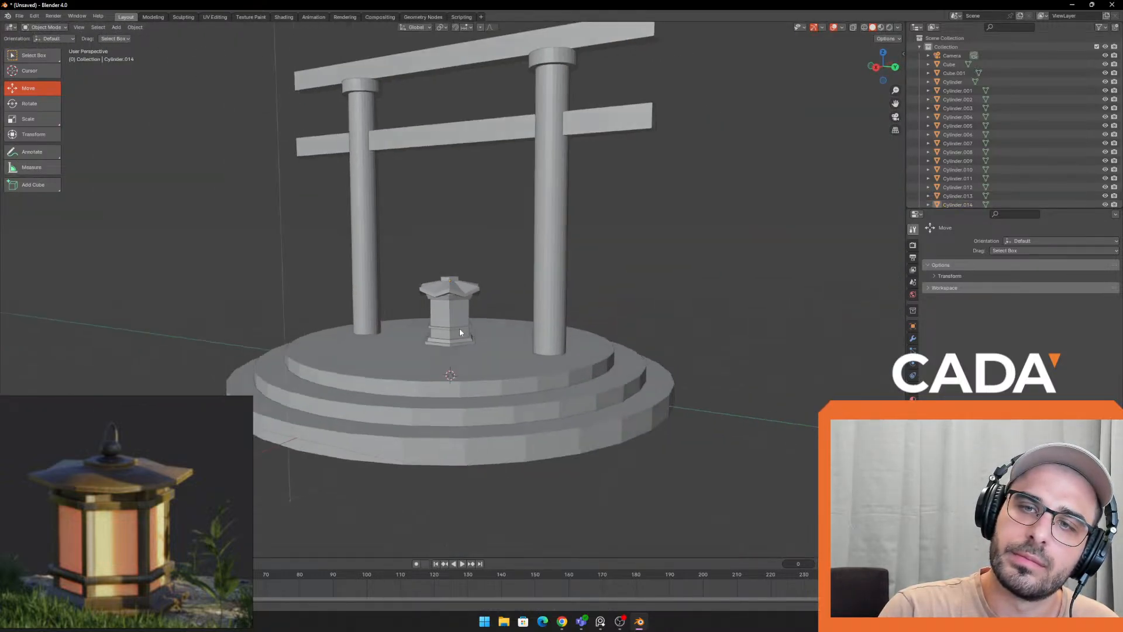
middle_drag(459, 328, 506, 286)
scroll(507, 284, up, 5)
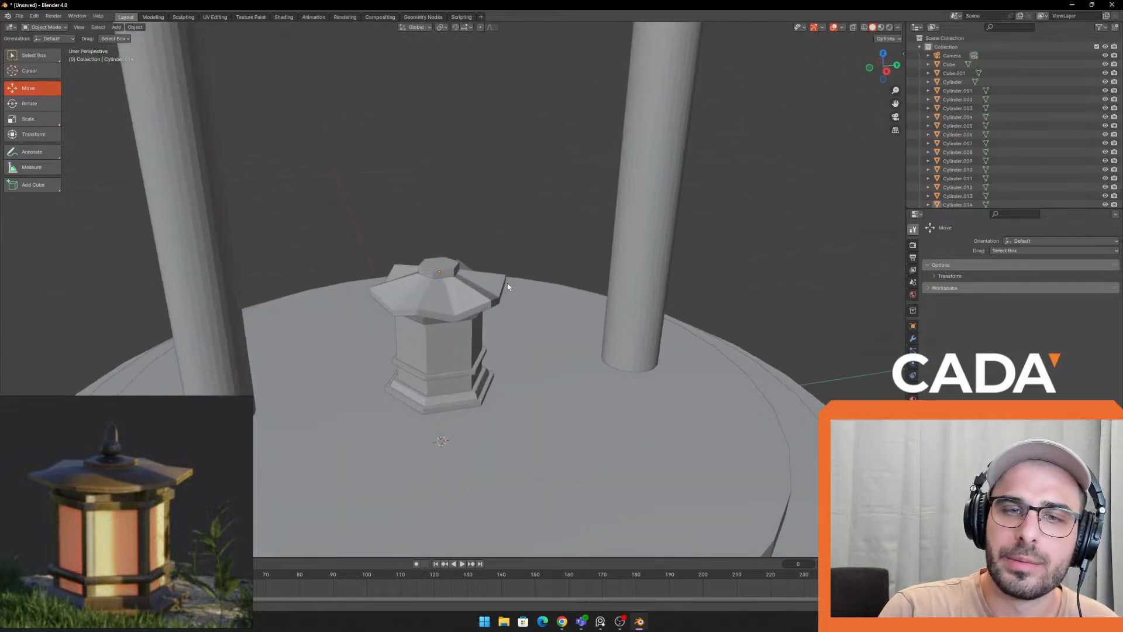
click(449, 264)
drag(440, 234, 440, 236)
click(480, 261)
Lower the cap a little further along Z and compare it with a close-up of the reference lantern's top
middle_drag(480, 271, 535, 255)
scroll(536, 275, up, 3)
scroll(535, 280, down, 5)
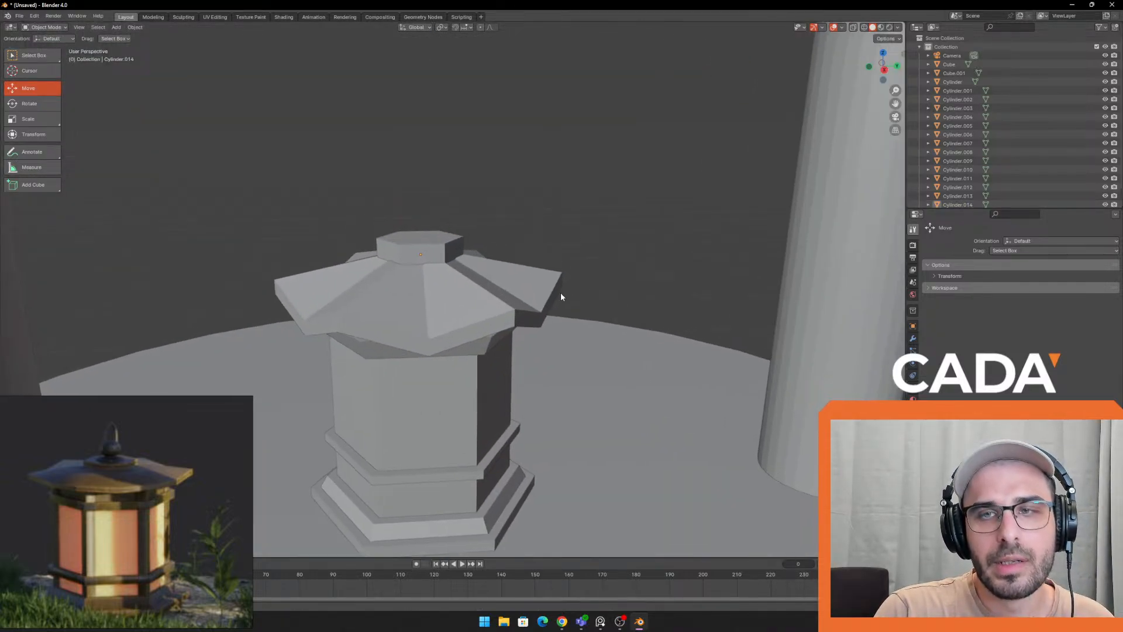
click(434, 253)
drag(430, 235, 430, 238)
scroll(104, 455, up, 5)
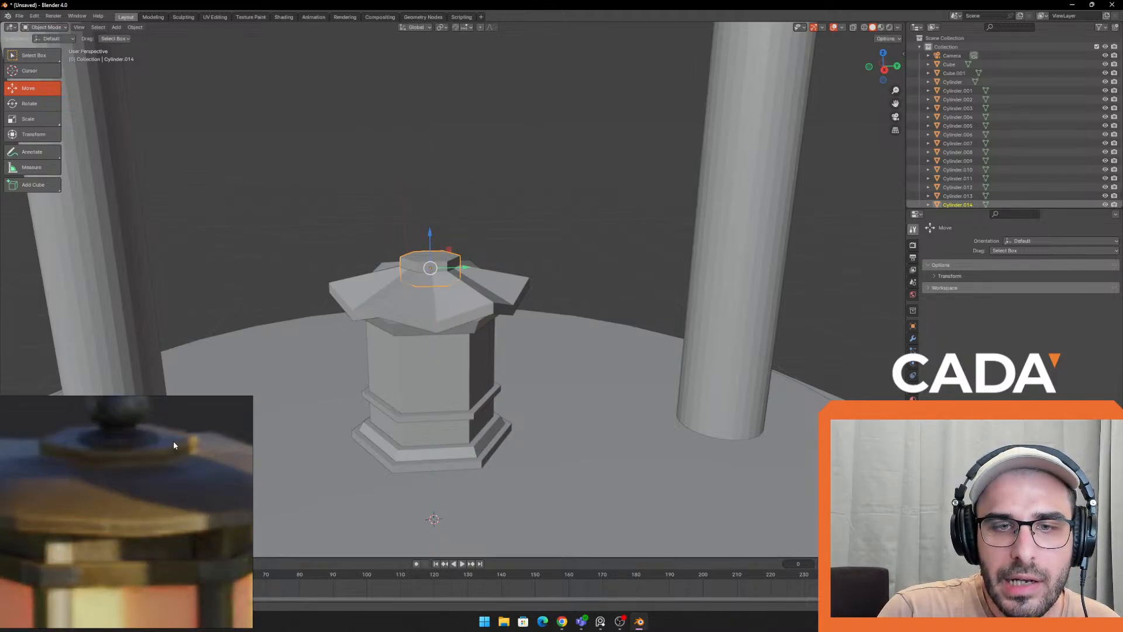
scroll(114, 472, down, 5)
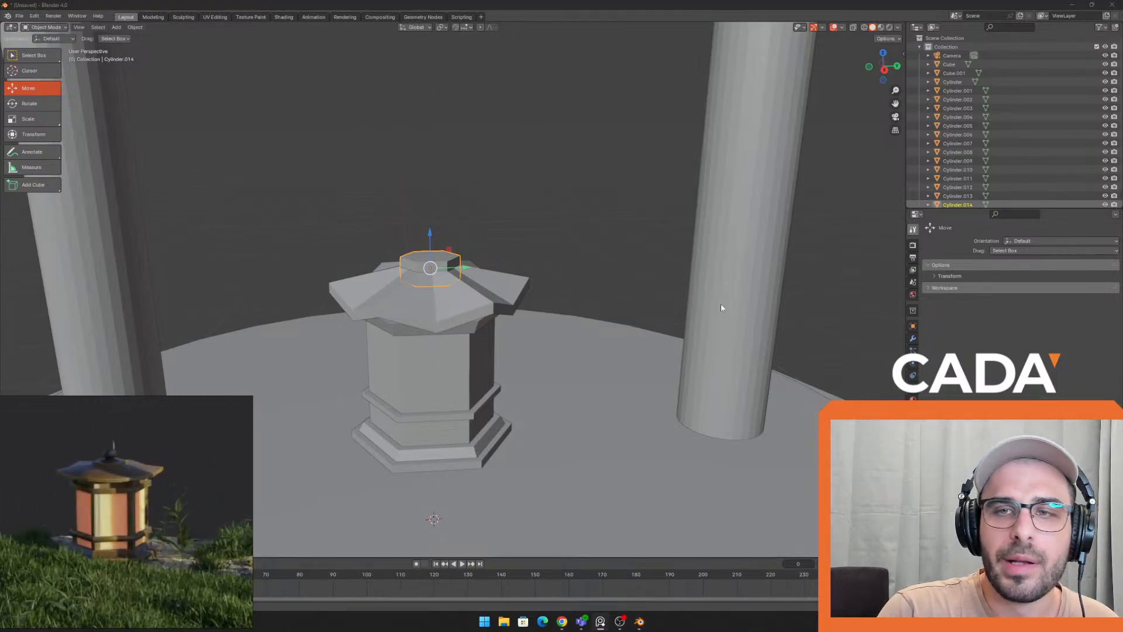
click(561, 196)
Select the flared hexagonal trim directly beneath the roof and lower it slightly along Z
middle_drag(561, 197, 551, 249)
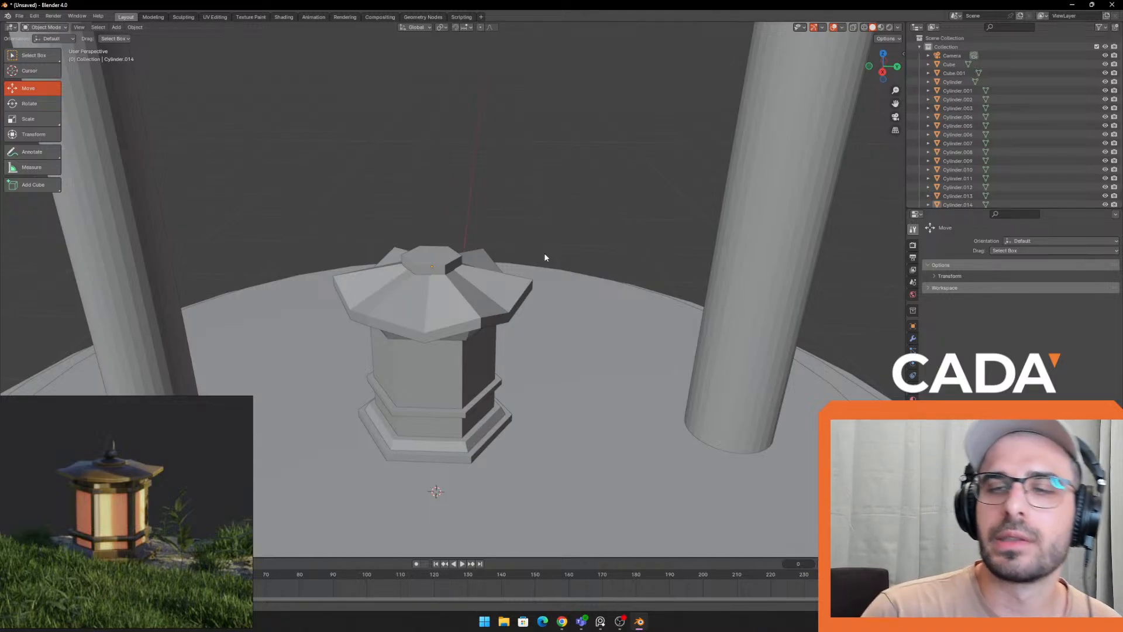
middle_drag(398, 380, 451, 304)
click(469, 255)
scroll(471, 290, up, 2)
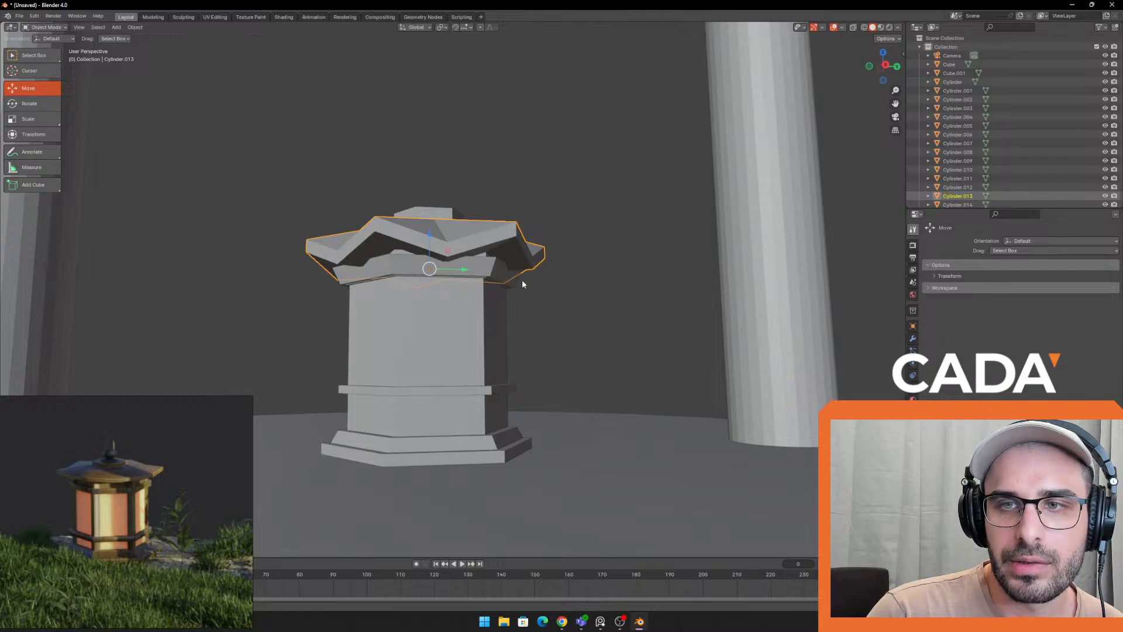
scroll(519, 284, up, 2)
middle_drag(464, 253, 437, 217)
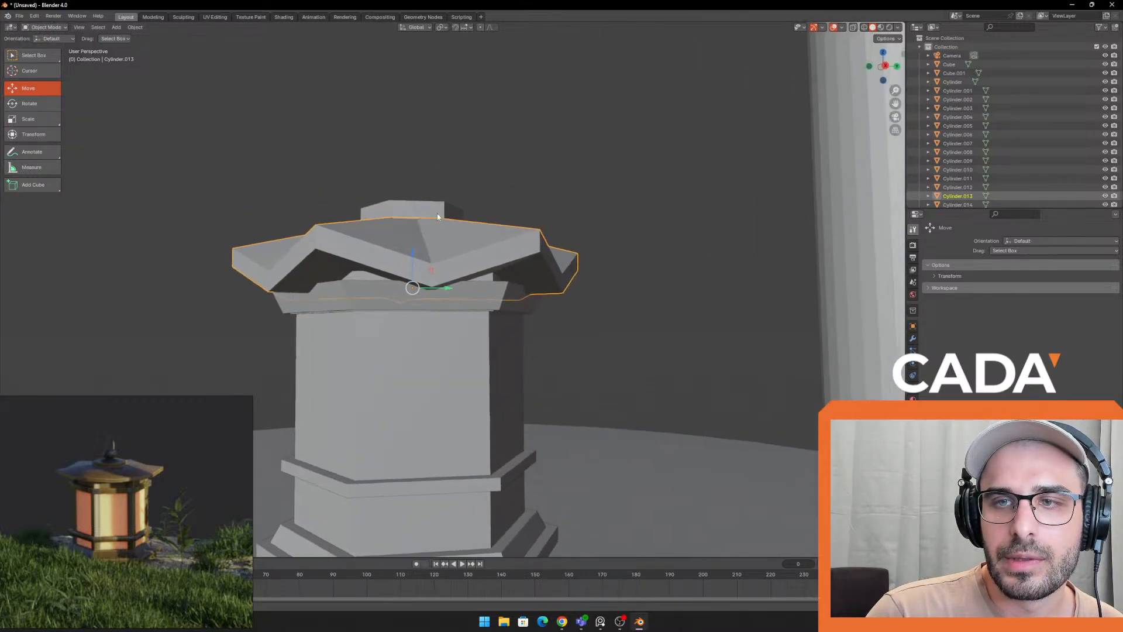
click(502, 300)
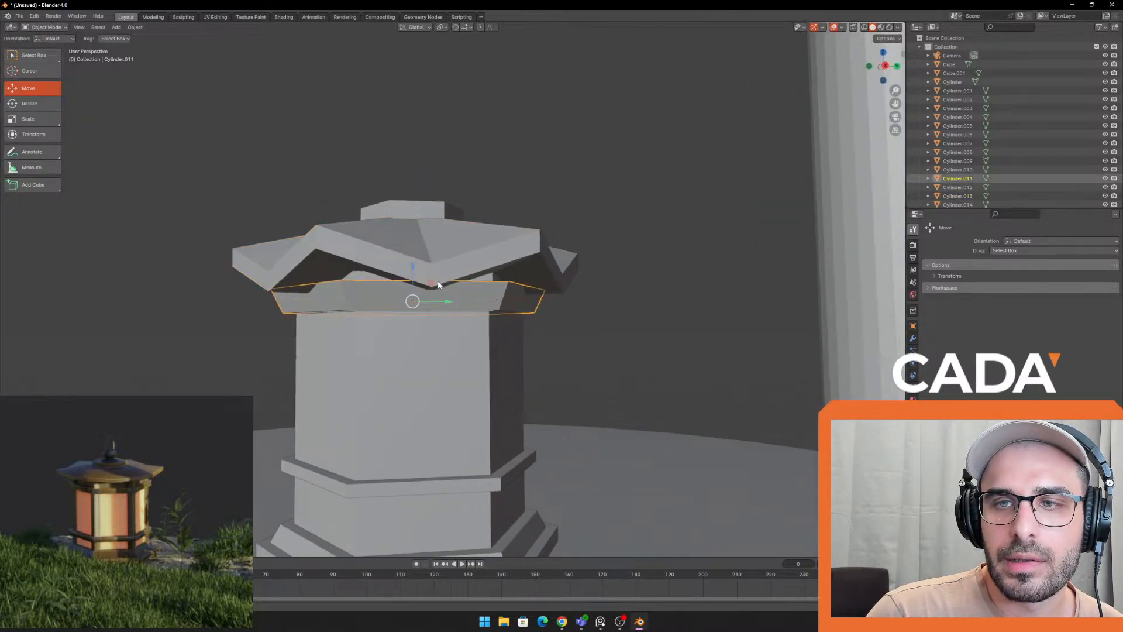
drag(411, 280, 407, 286)
click(678, 190)
Add a new mesh cylinder to the scene
scroll(578, 254, down, 6)
middle_drag(575, 256, 446, 265)
scroll(480, 281, down, 3)
scroll(446, 265, up, 3)
scroll(445, 261, up, 1)
click(434, 241)
middle_drag(467, 202, 444, 132)
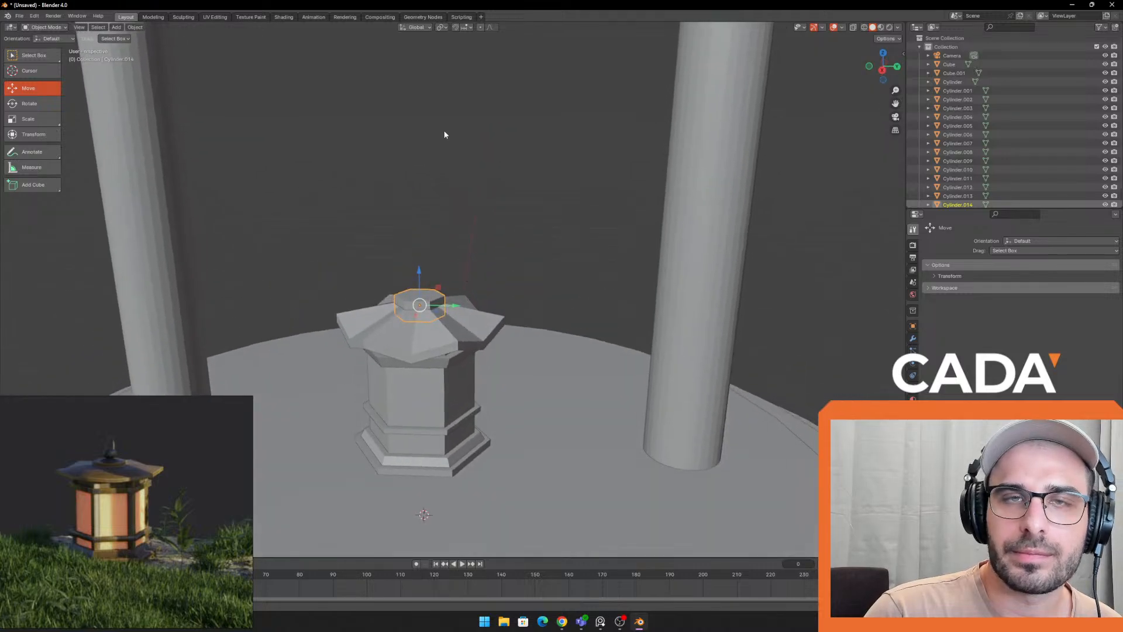
scroll(443, 132, up, 3)
click(116, 27)
mouse_move(181, 37)
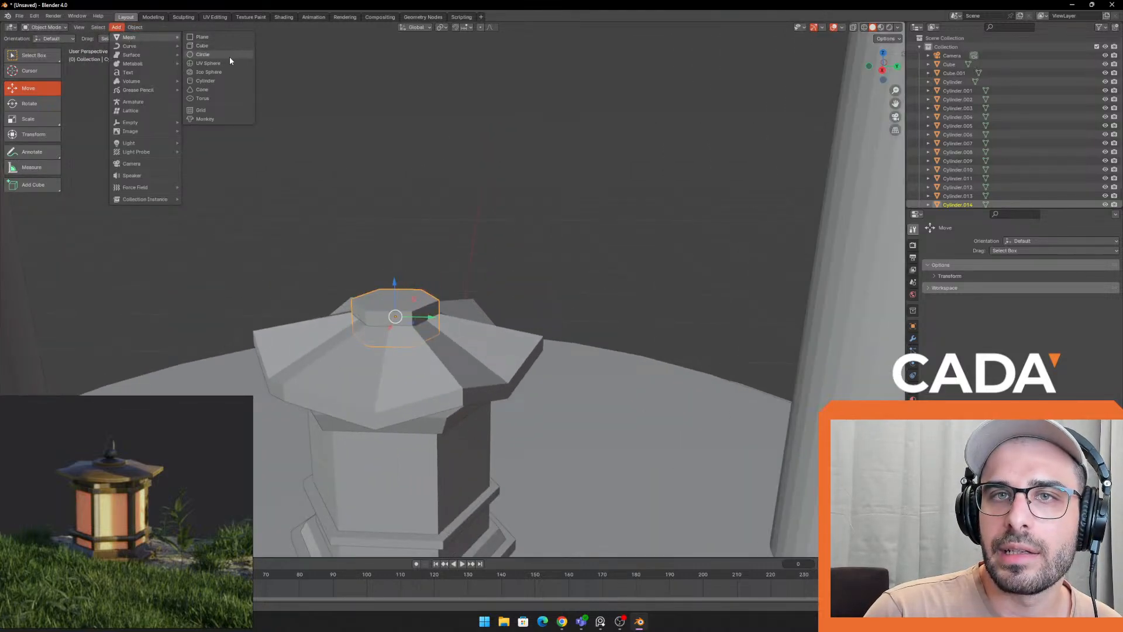
click(220, 81)
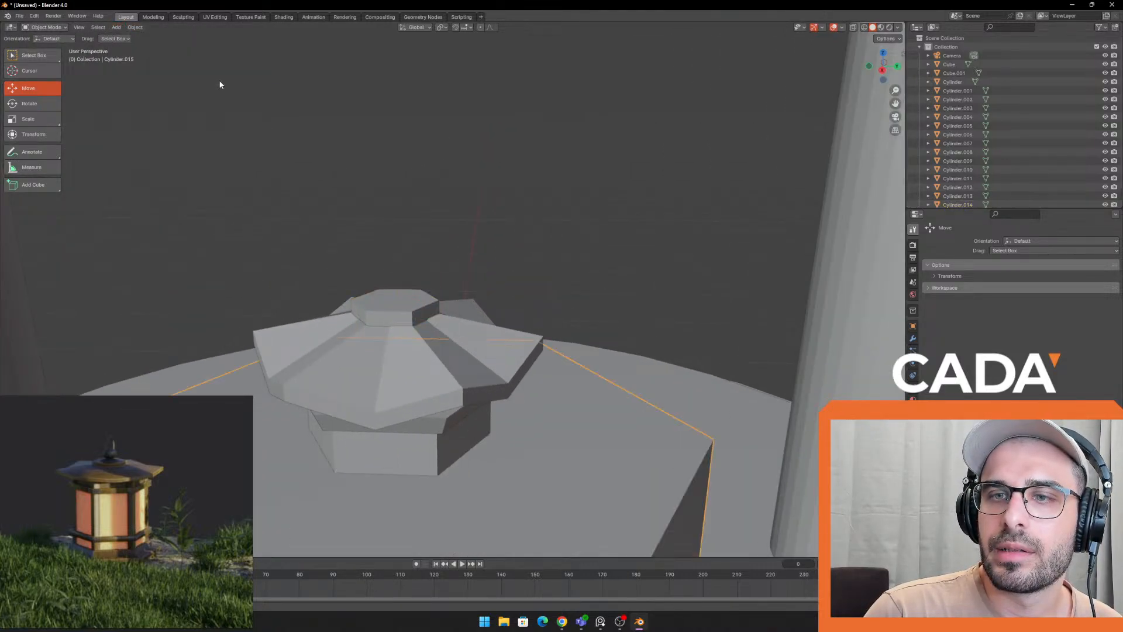
Set the new cylinder's vertex count to 32
scroll(411, 229, down, 4)
drag(200, 447, 185, 219)
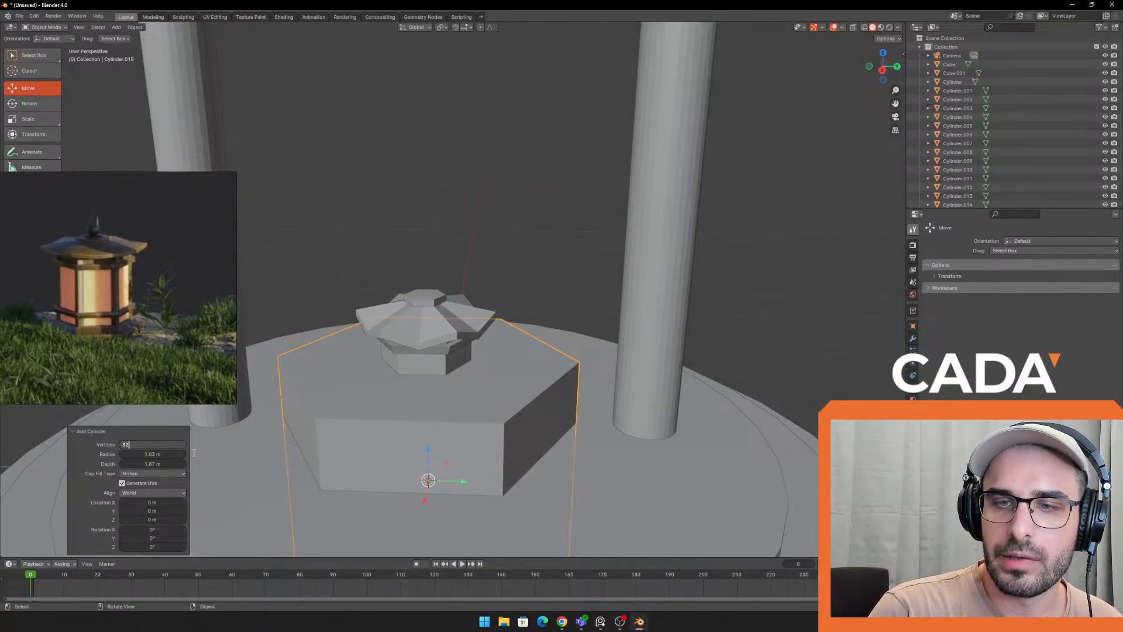
key(Return)
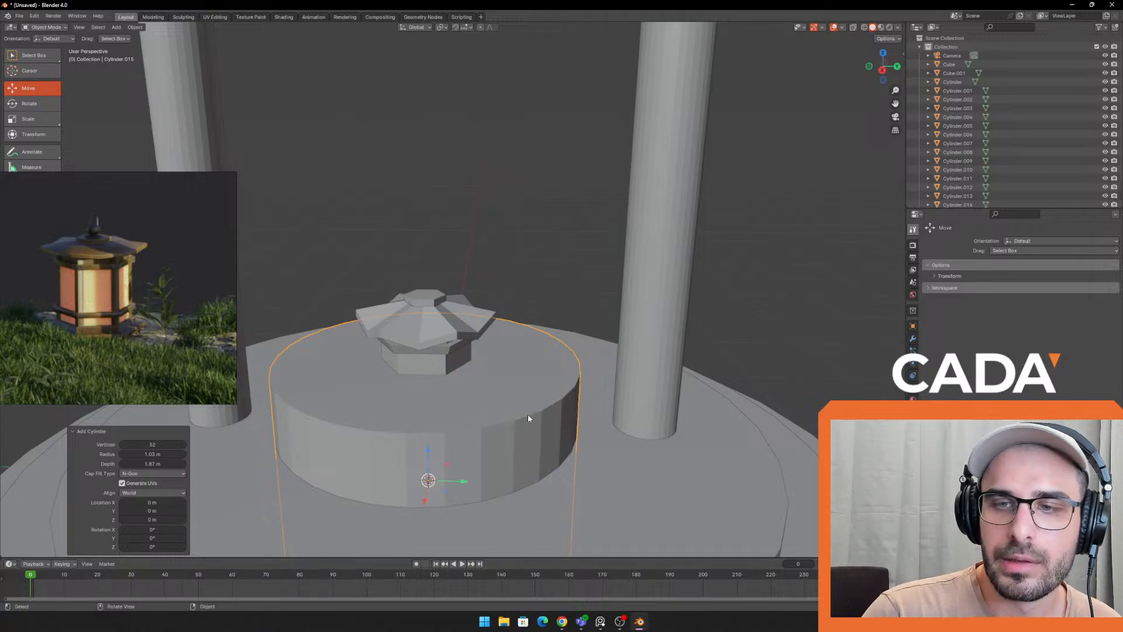
right_click(497, 447)
click(455, 328)
click(445, 416)
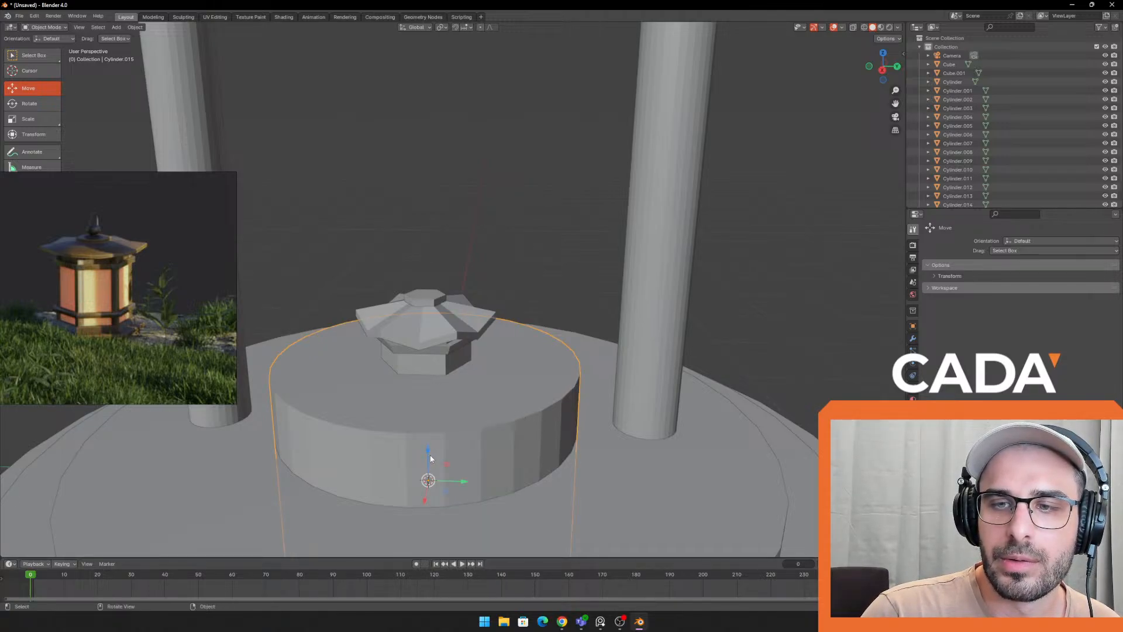
Raise the cylinder about 1.57 m along Z above the roof and scale it uniformly by 0.081
drag(431, 459, 449, 254)
key(s)
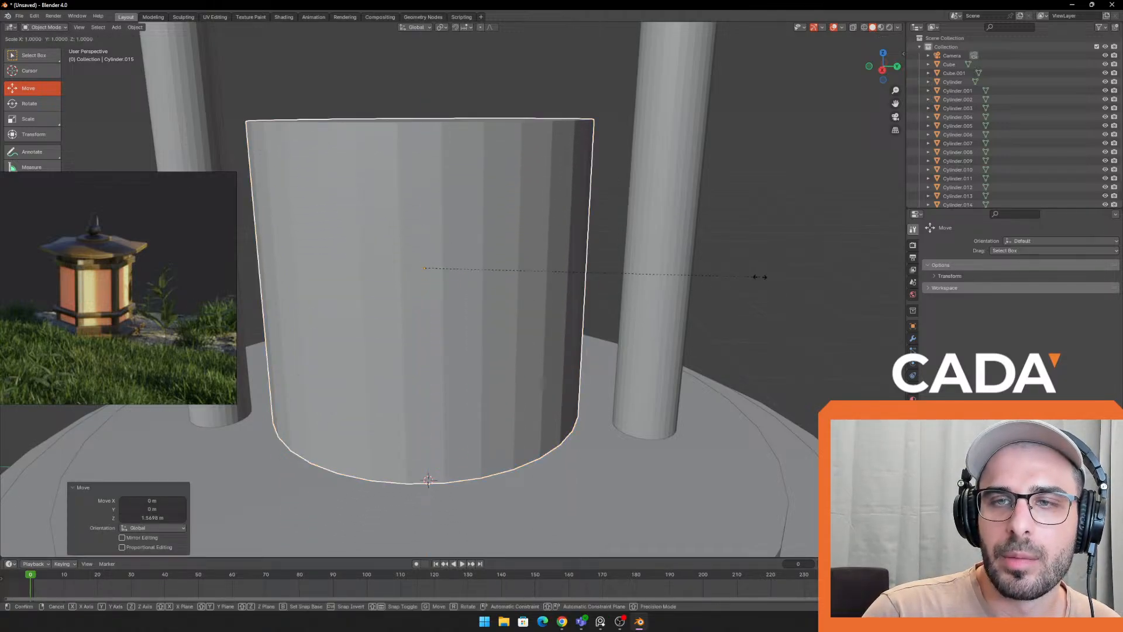
click(452, 268)
scroll(459, 261, up, 1)
scroll(459, 264, up, 2)
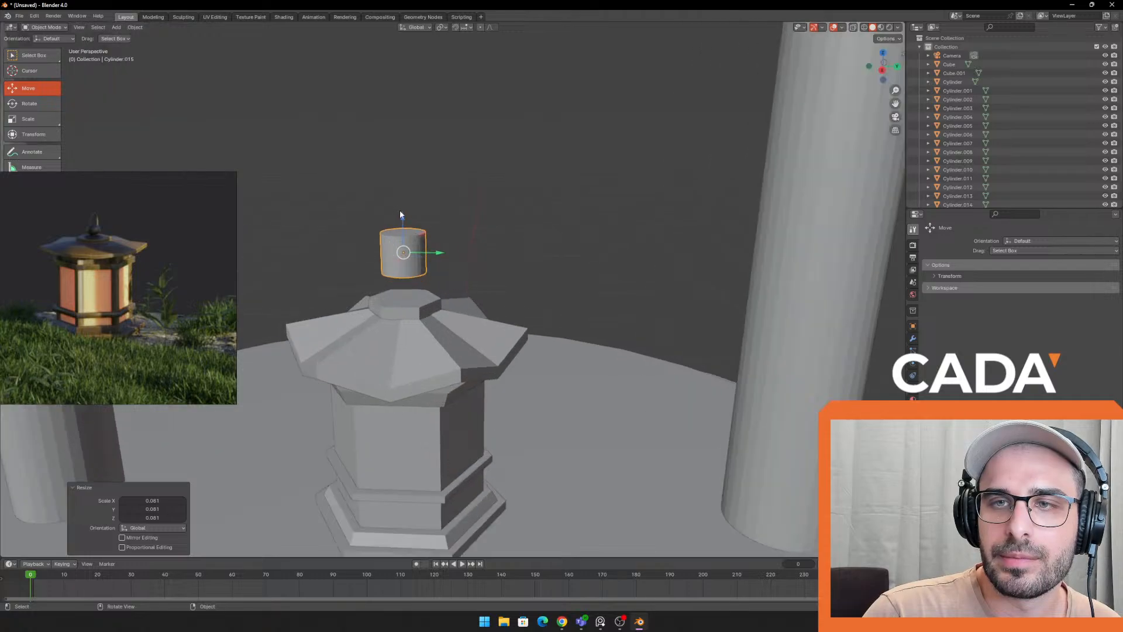
Lower the small cylinder about 0.139 m along Z onto the hexagonal cap and scale it uniformly by 0.878
drag(399, 209, 405, 254)
scroll(487, 295, up, 5)
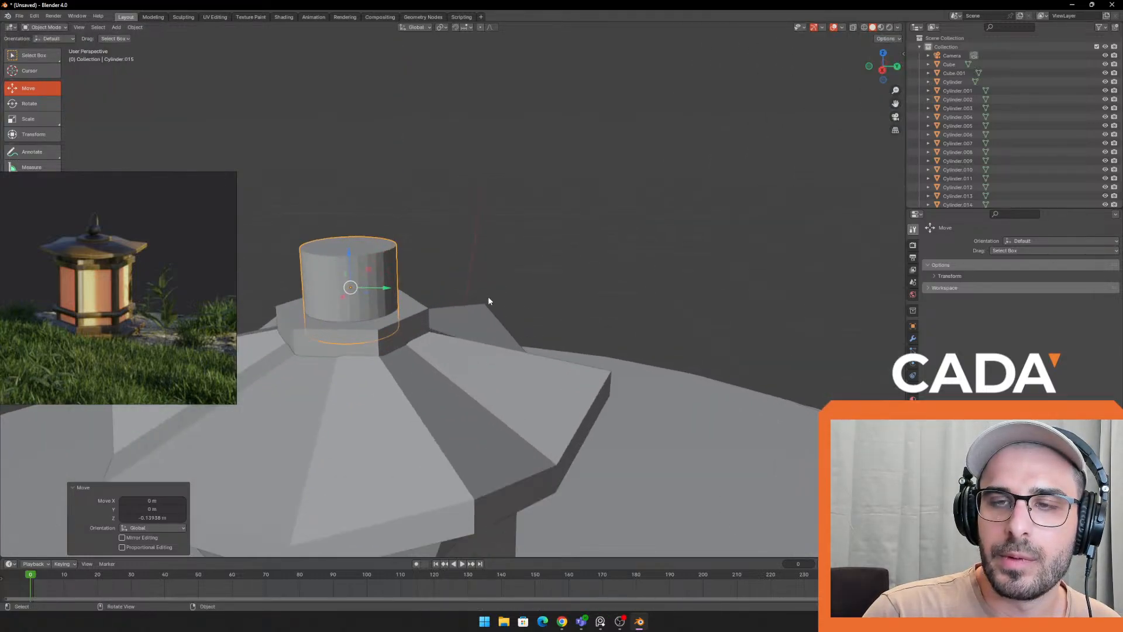
key(s)
click(544, 235)
shift+middle_drag(428, 224, 529, 247)
key(s)
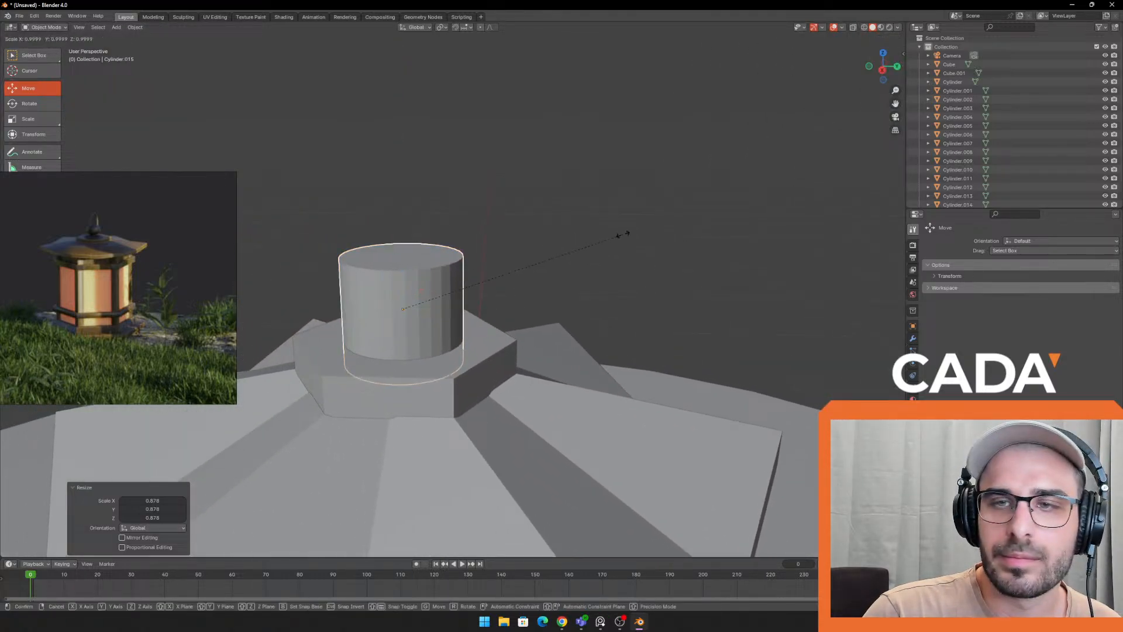
key(z)
click(431, 255)
key(ctrl+z)
click(23, 116)
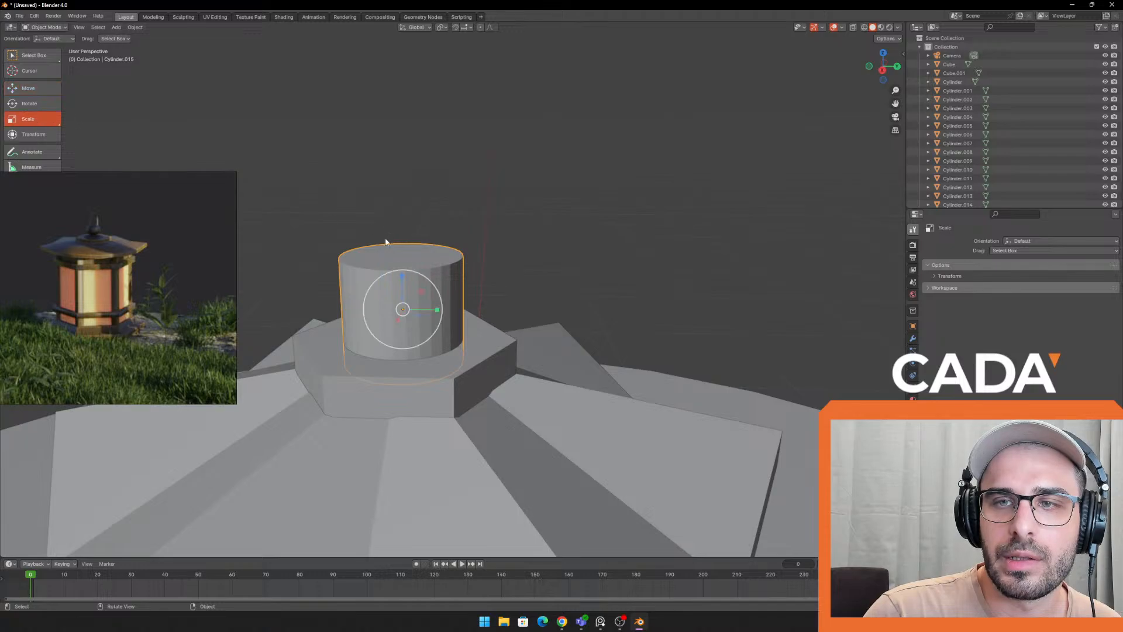
drag(402, 276, 393, 316)
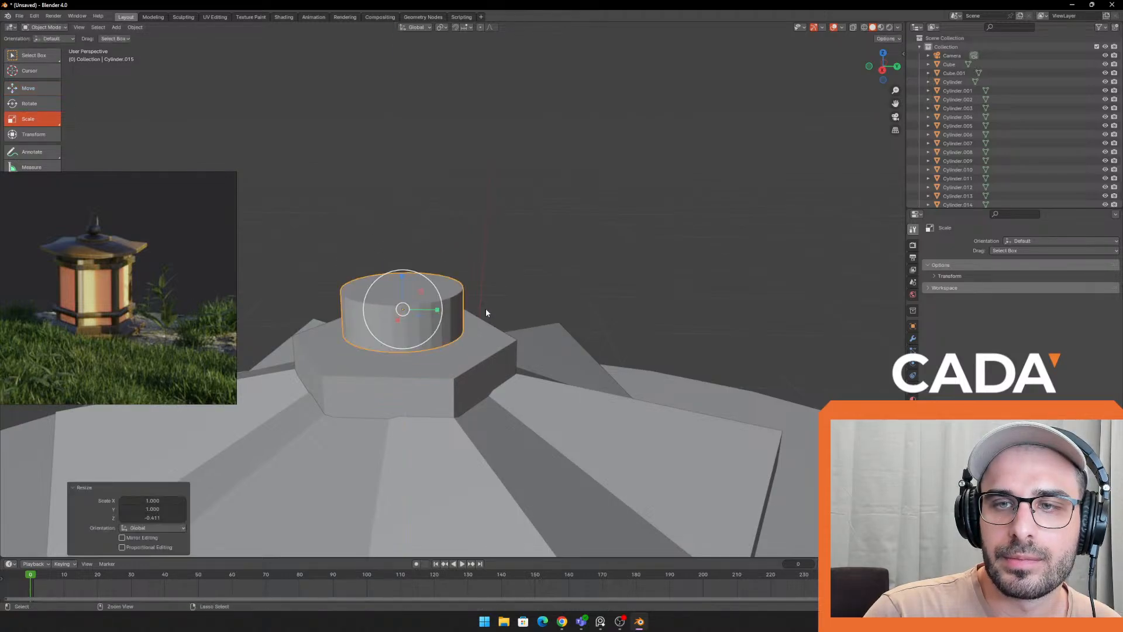
key(ctrl+z)
Flatten the small cylinder into a disc along Z and lower it into the top of the hexagonal cap
key(s)
key(z)
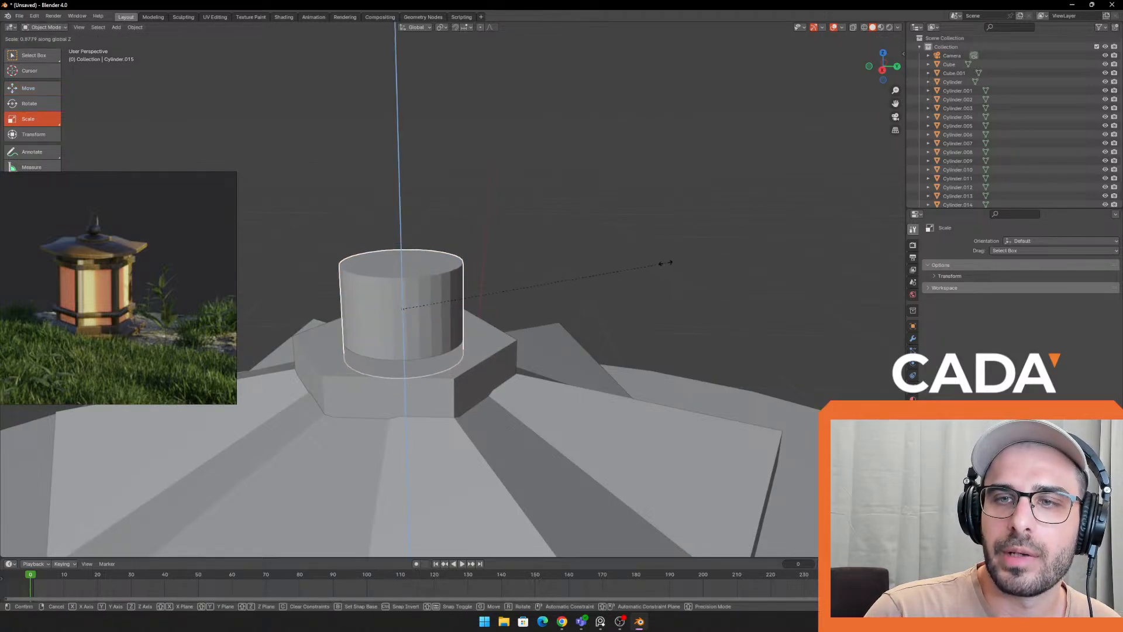
click(469, 296)
click(40, 92)
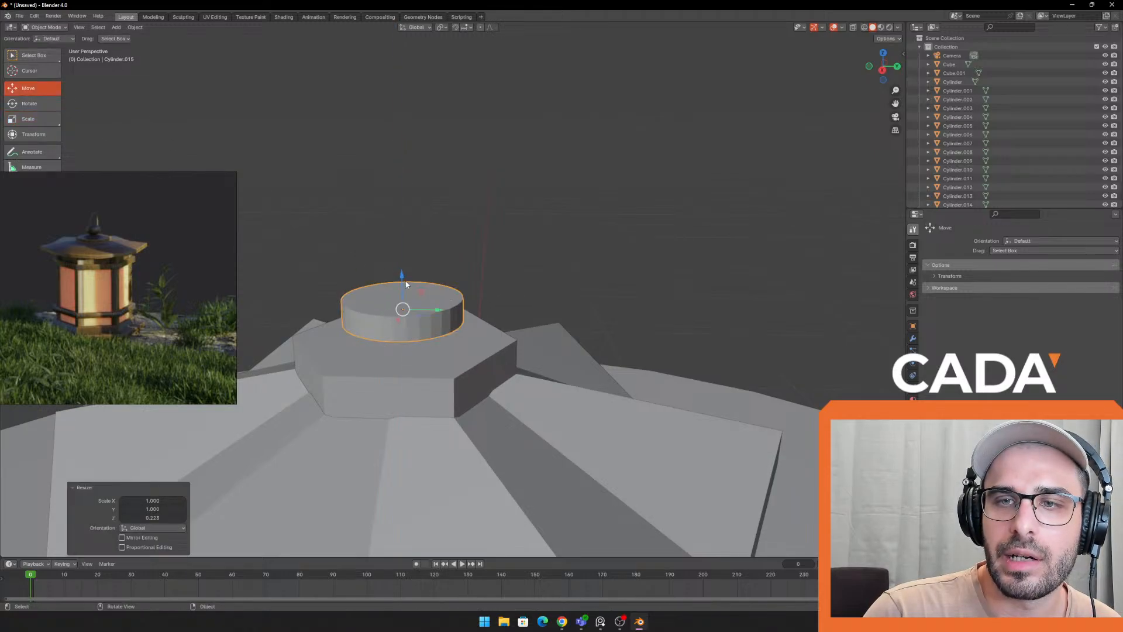
drag(406, 284, 400, 306)
Scale the disc on the hexagonal cap down slightly and thin it further along Z
key(s)
click(639, 311)
key(s)
click(518, 325)
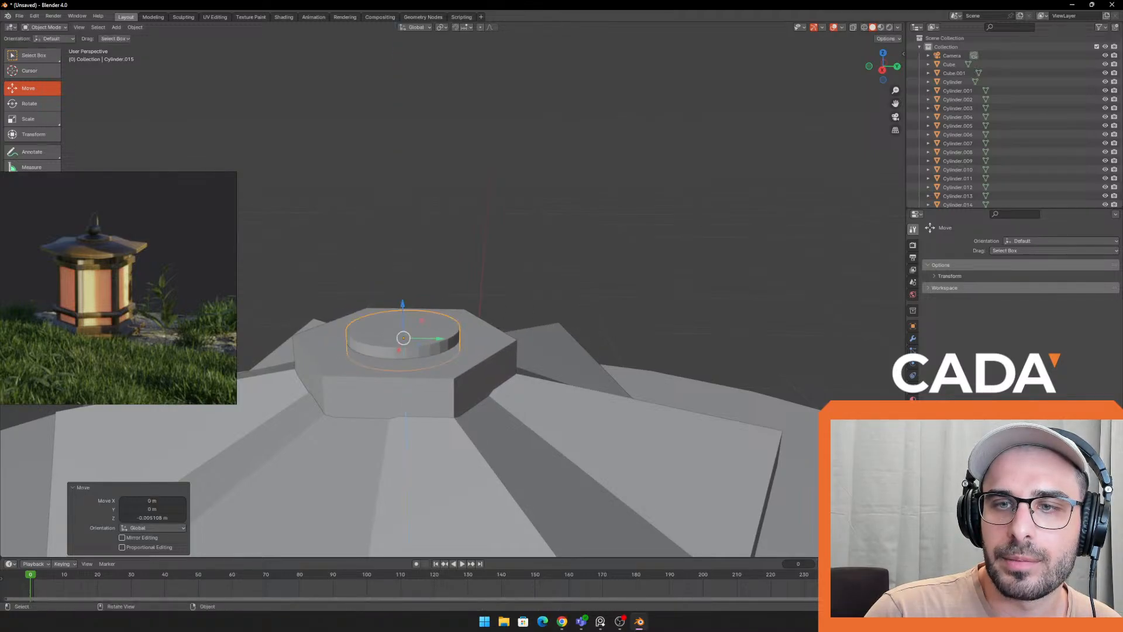
key(s)
key(z)
click(545, 304)
click(548, 205)
scroll(544, 228, down, 8)
middle_drag(525, 300, 554, 325)
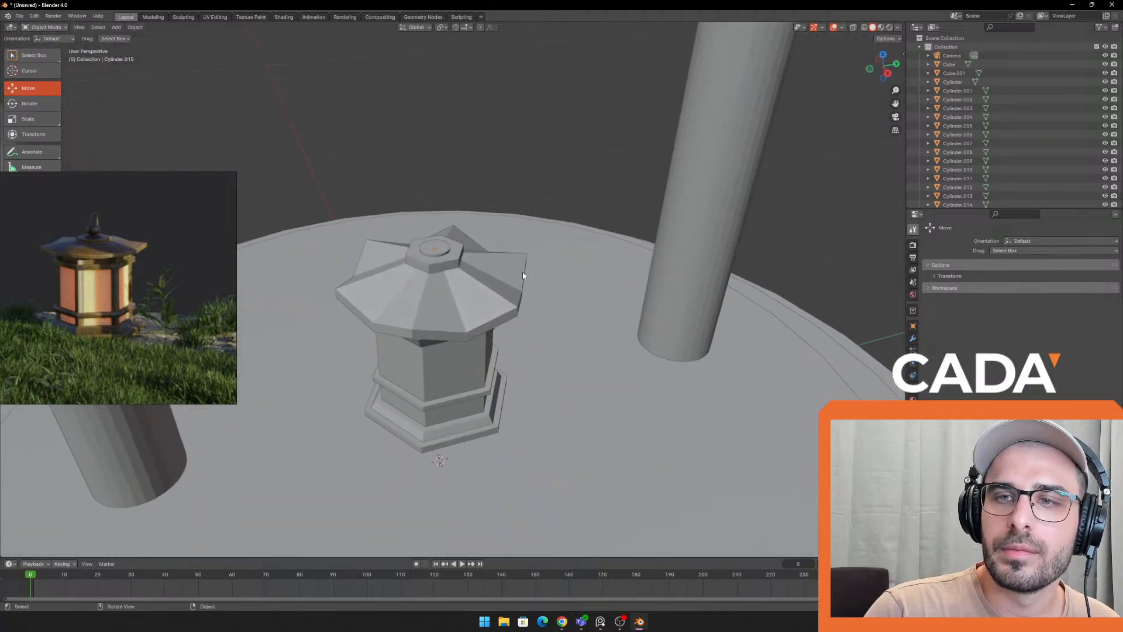
Scale the thin disc down slightly once more and raise it about 0.003 m along Z above the cap
scroll(468, 204, up, 5)
middle_drag(443, 168, 452, 288)
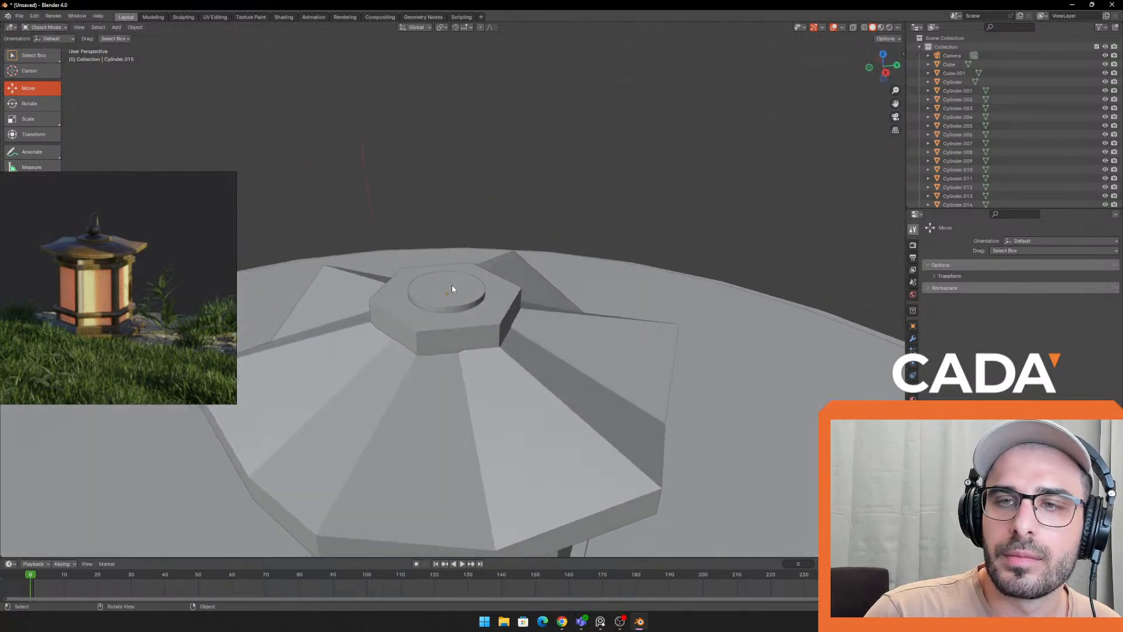
key(s)
click(595, 232)
click(561, 207)
middle_drag(559, 258, 545, 224)
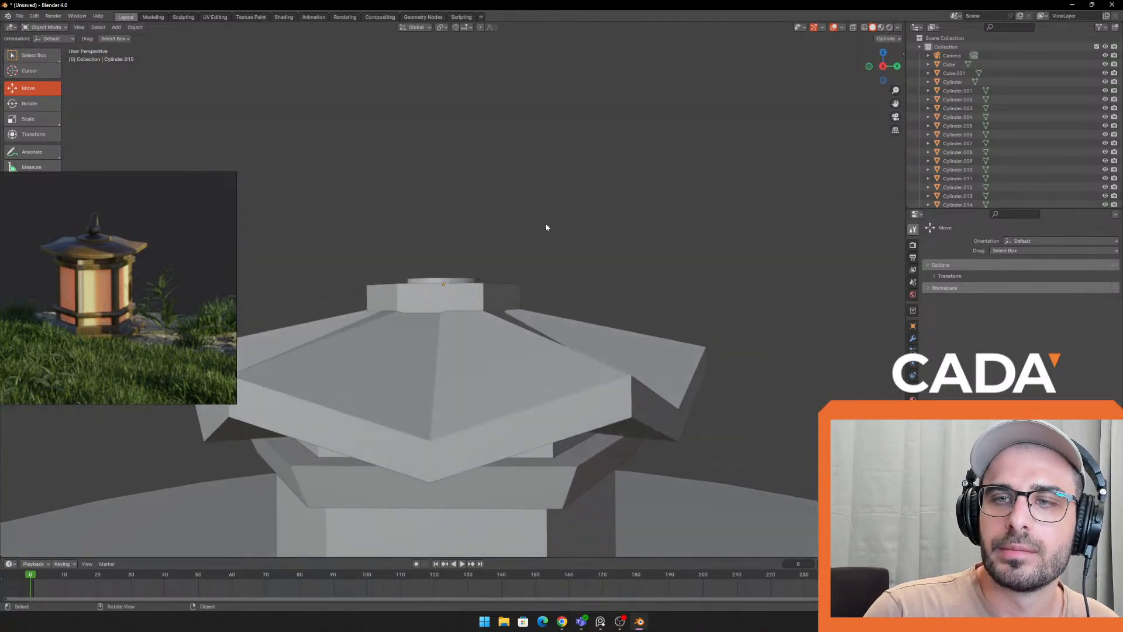
scroll(507, 258, up, 2)
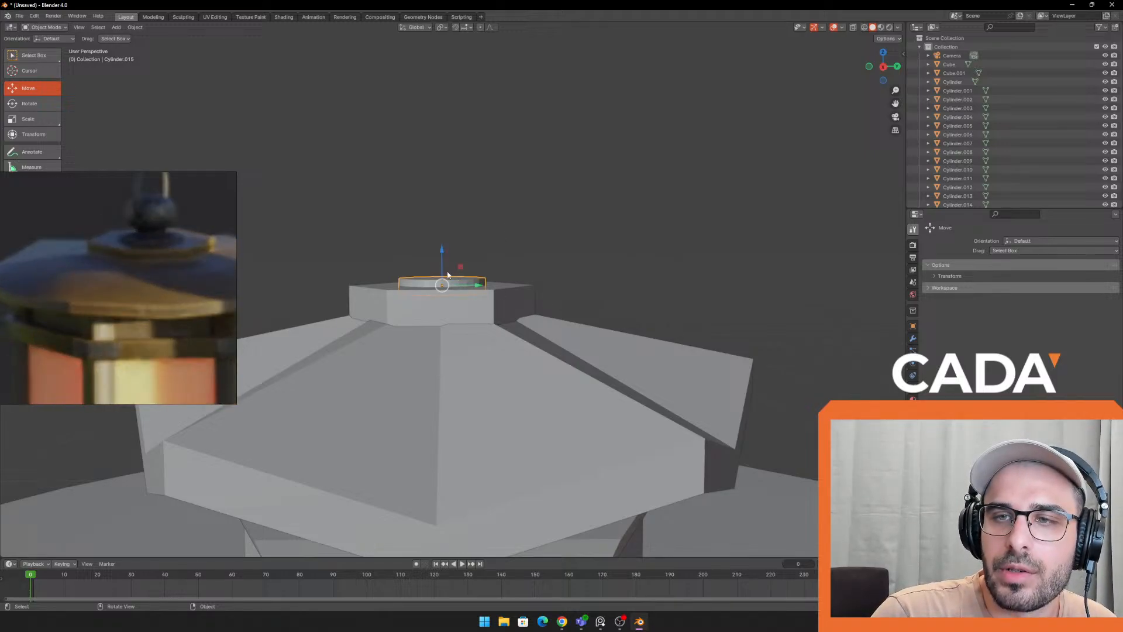
drag(443, 265, 443, 260)
middle_drag(443, 260, 504, 226)
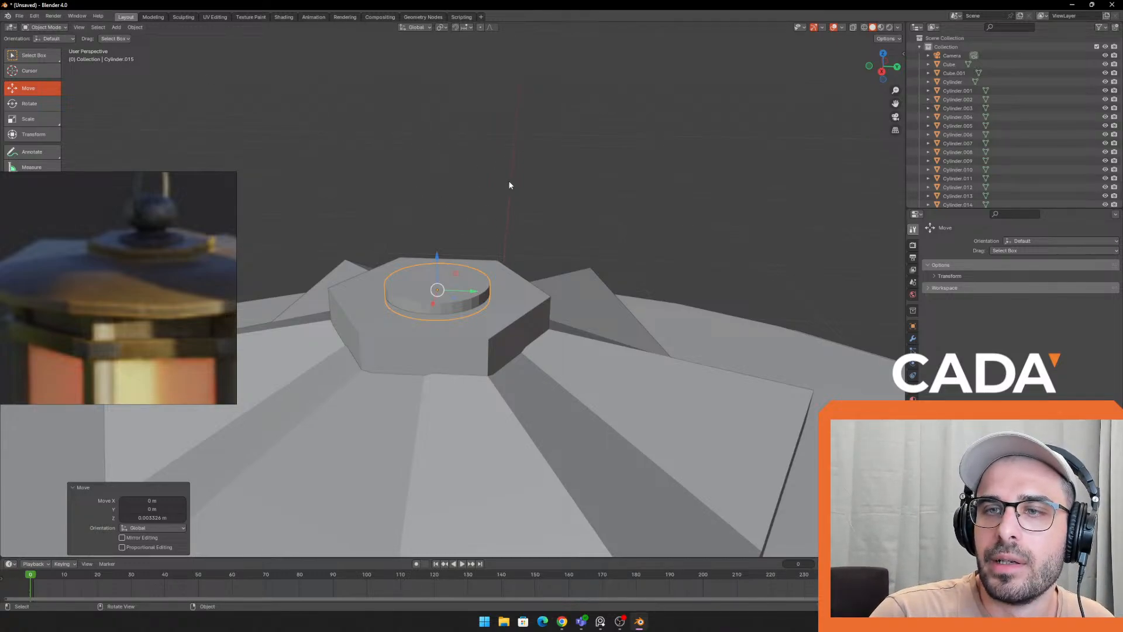
Inset the disc's round top face in Edit Mode and scale the resulting inner face down slightly
key(Tab)
click(492, 216)
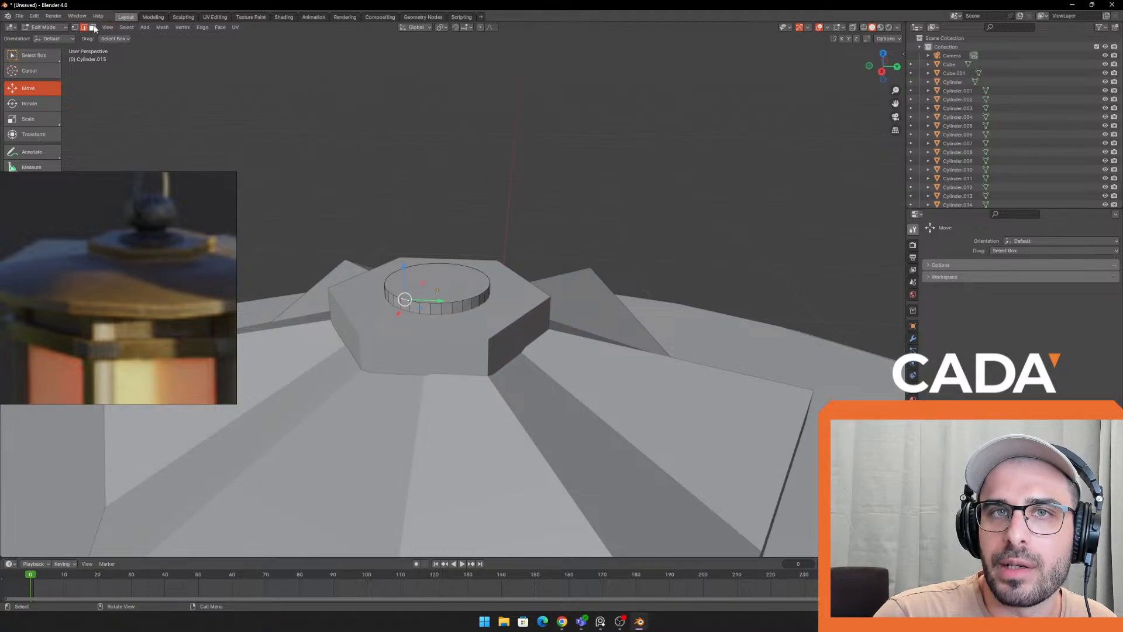
click(426, 270)
scroll(510, 194, up, 1)
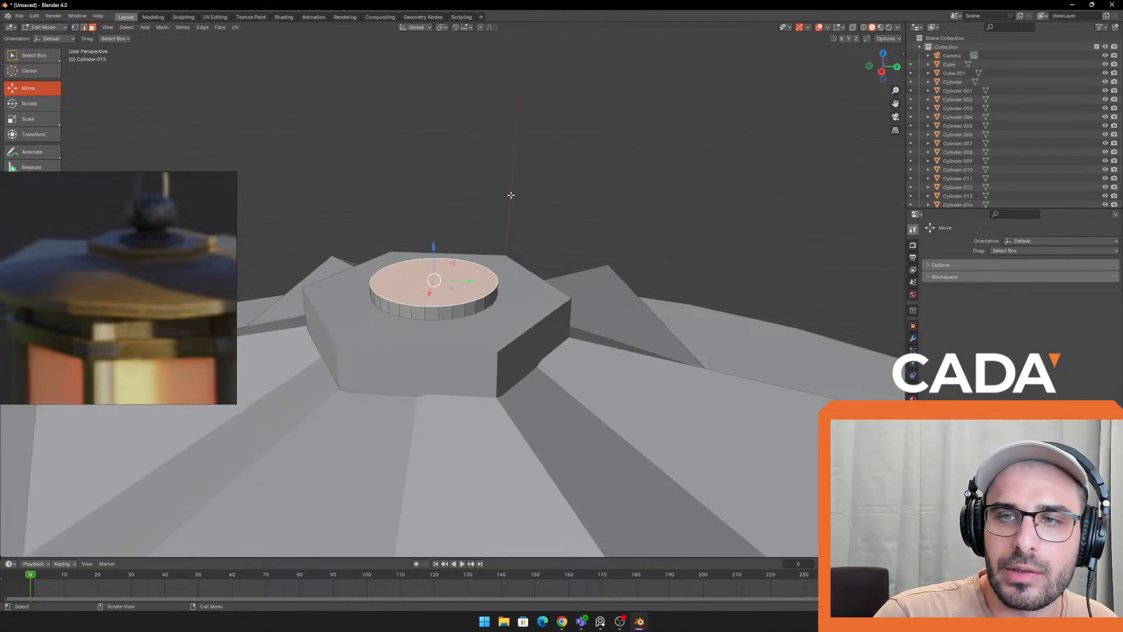
key(i)
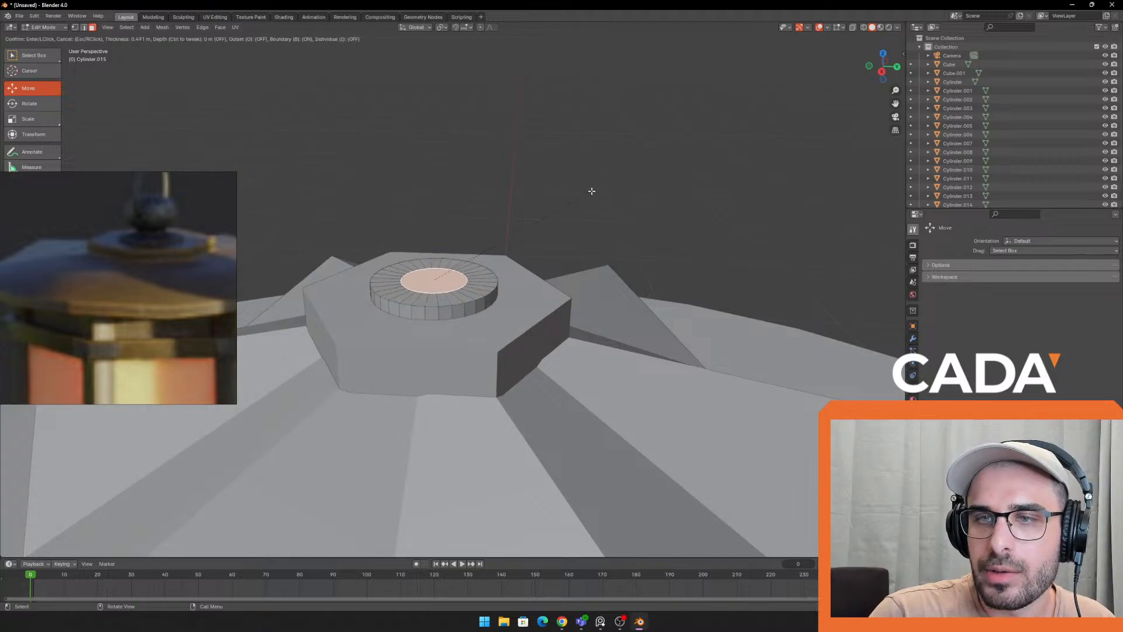
click(595, 188)
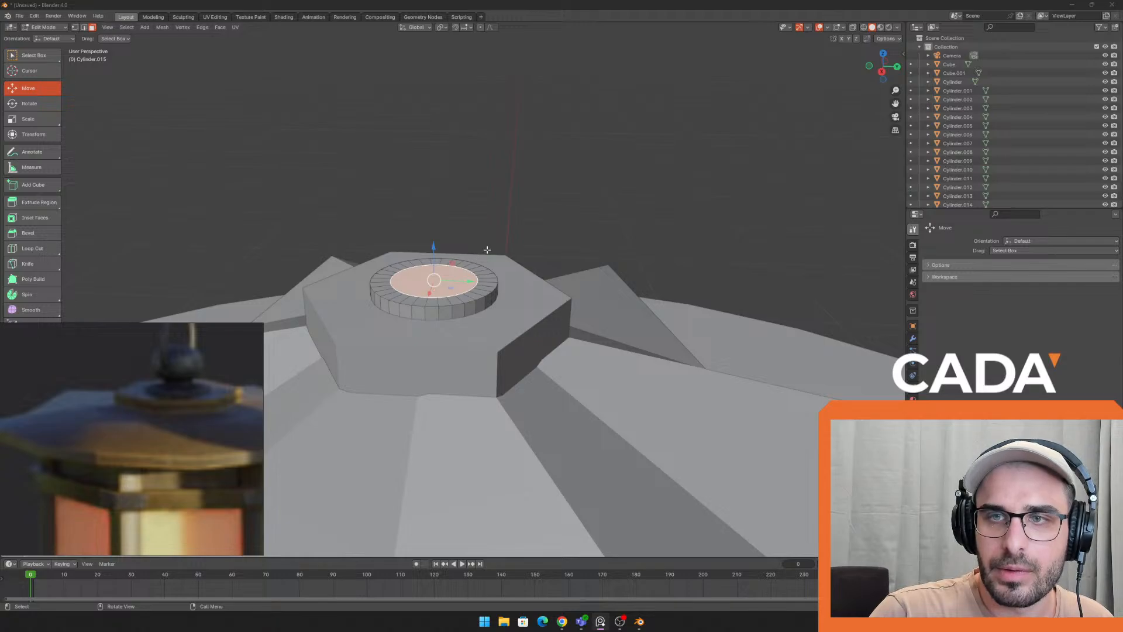
middle_drag(192, 131, 185, 134)
key(s)
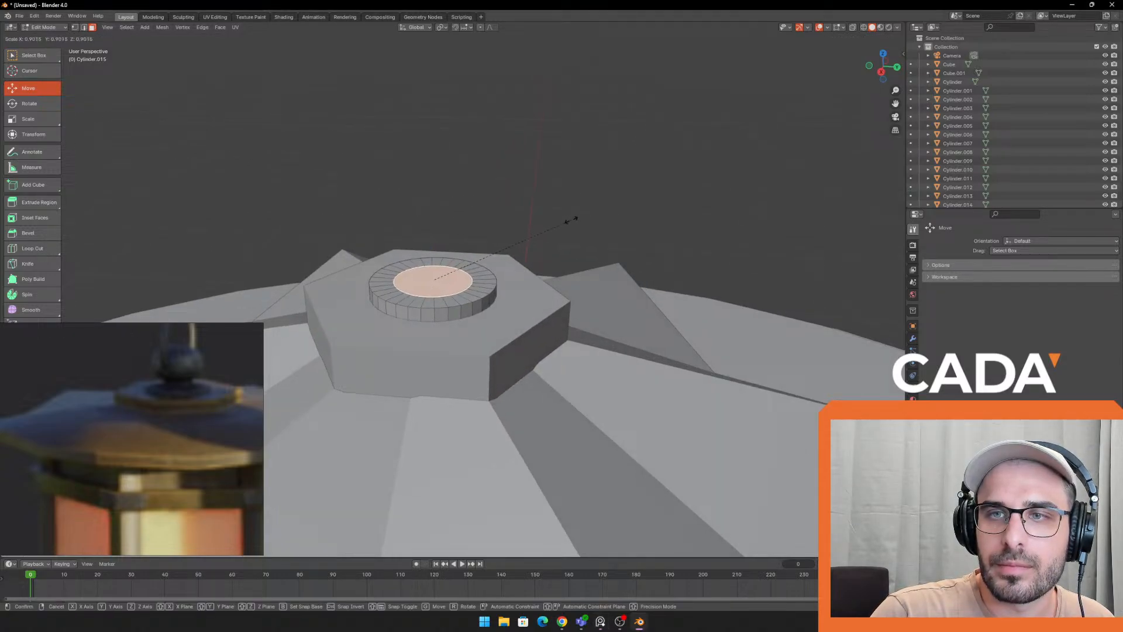
click(562, 216)
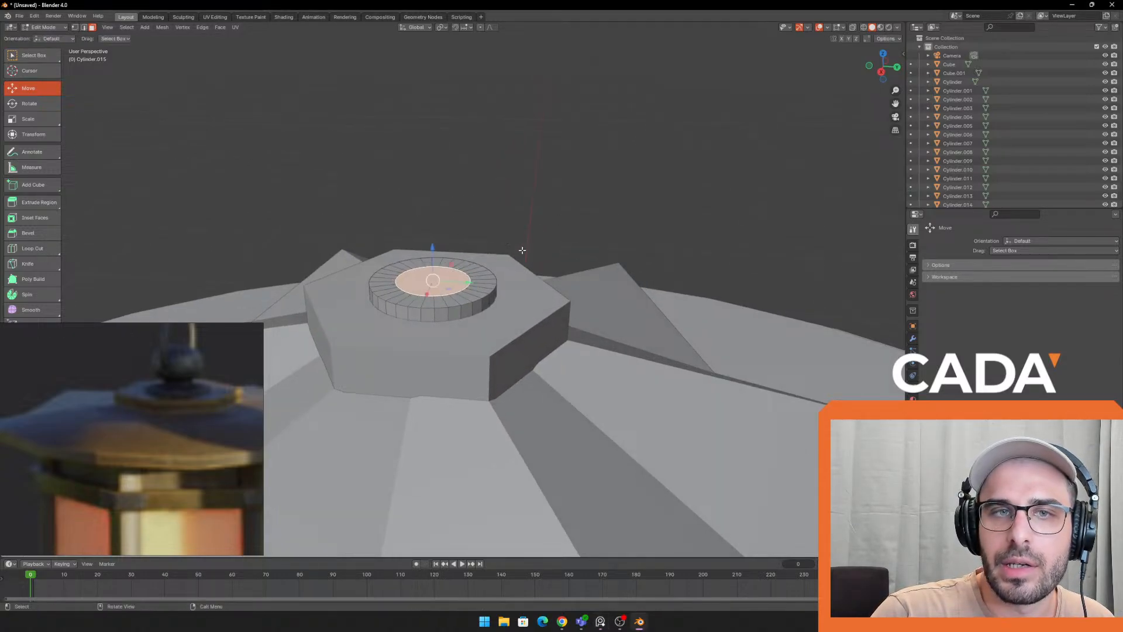
click(40, 204)
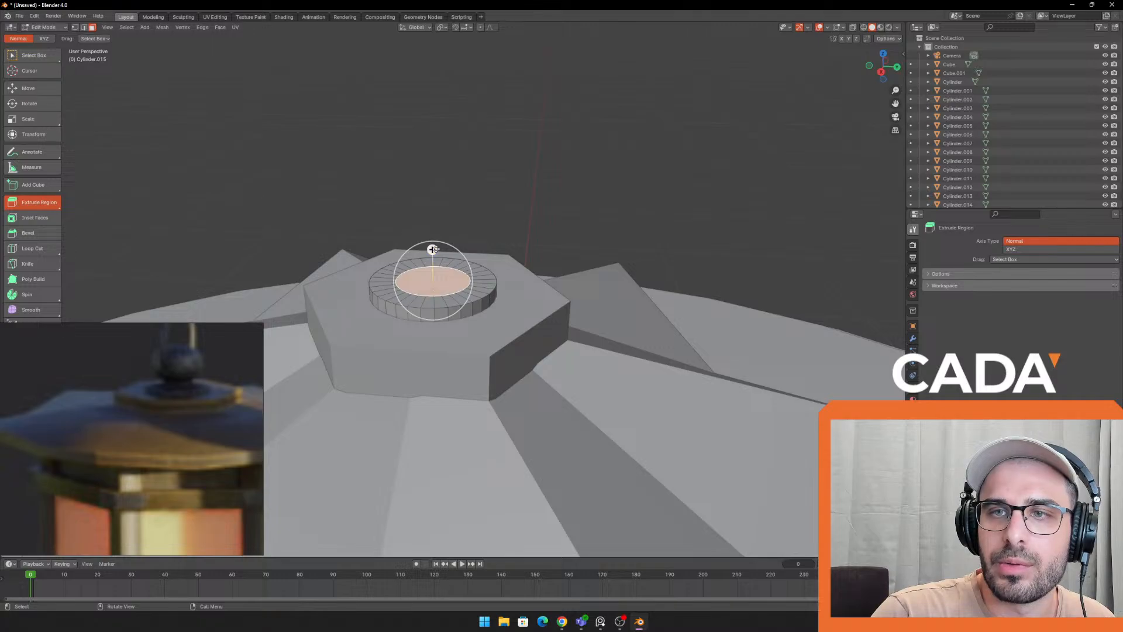
drag(432, 248, 433, 210)
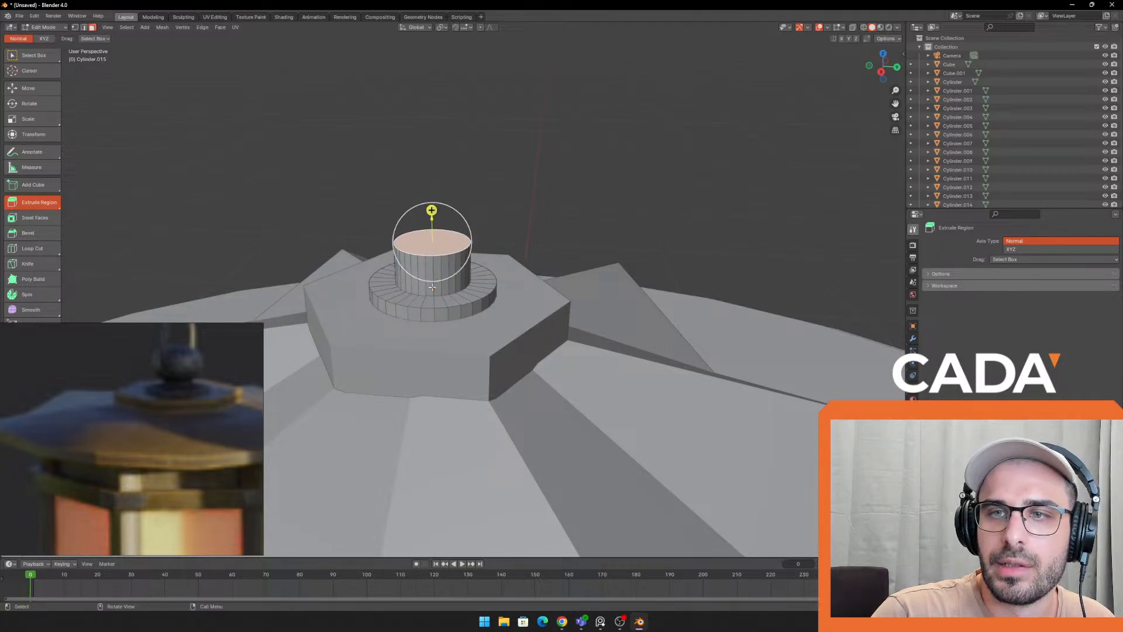
scroll(434, 288, up, 2)
key(ctrl+z)
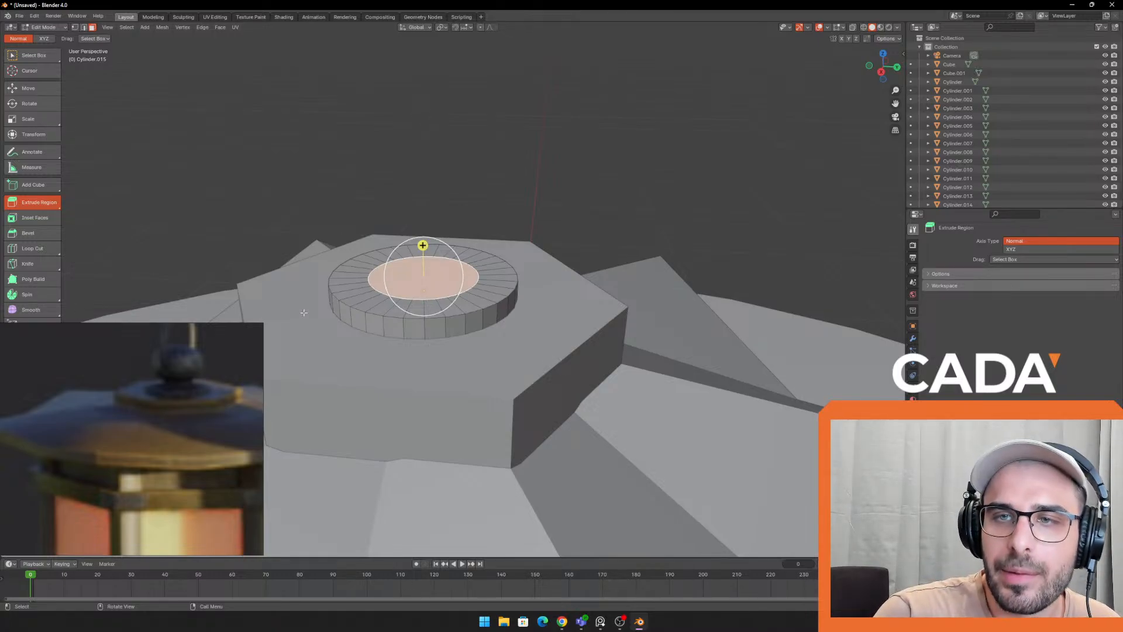
drag(422, 245, 423, 200)
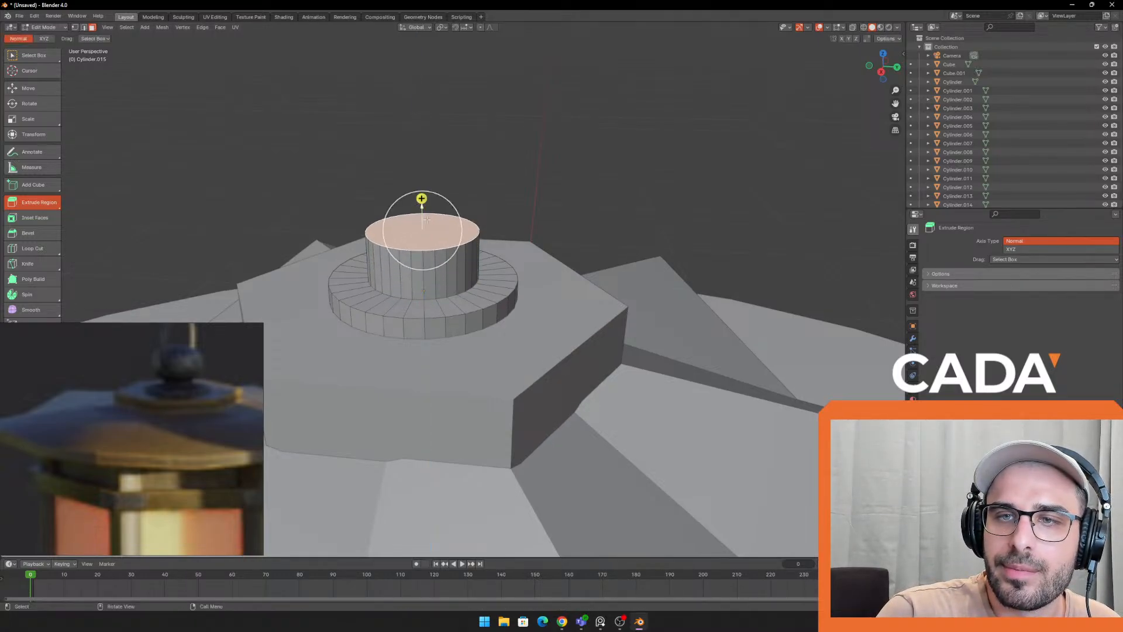
key(ctrl+z)
click(28, 91)
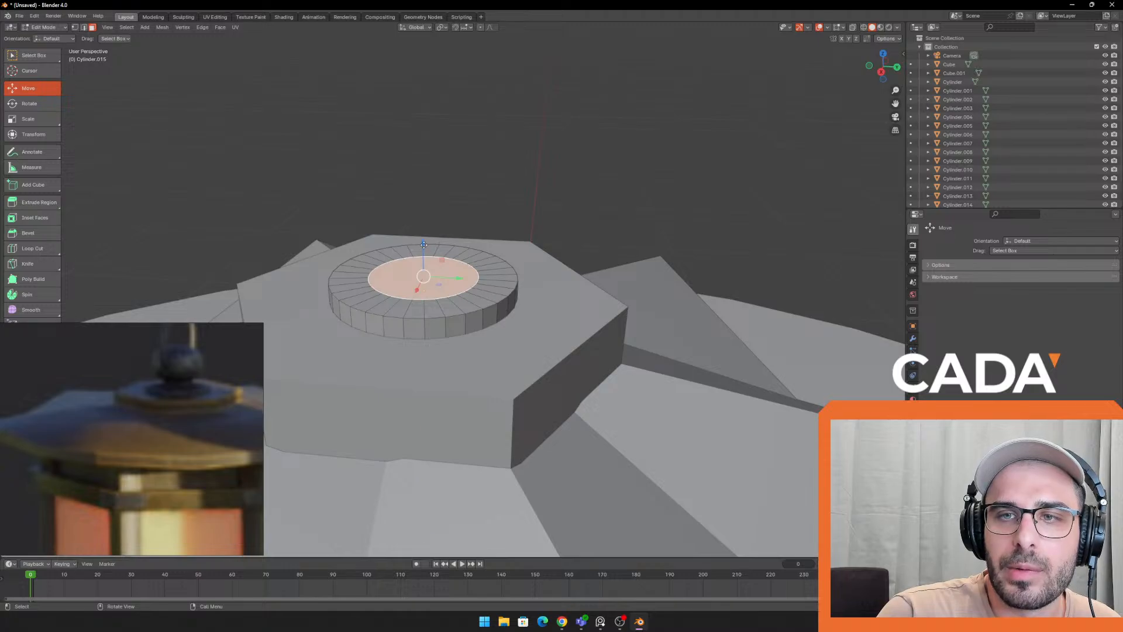
drag(423, 245, 424, 209)
middle_drag(556, 250, 572, 232)
key(ctrl+z)
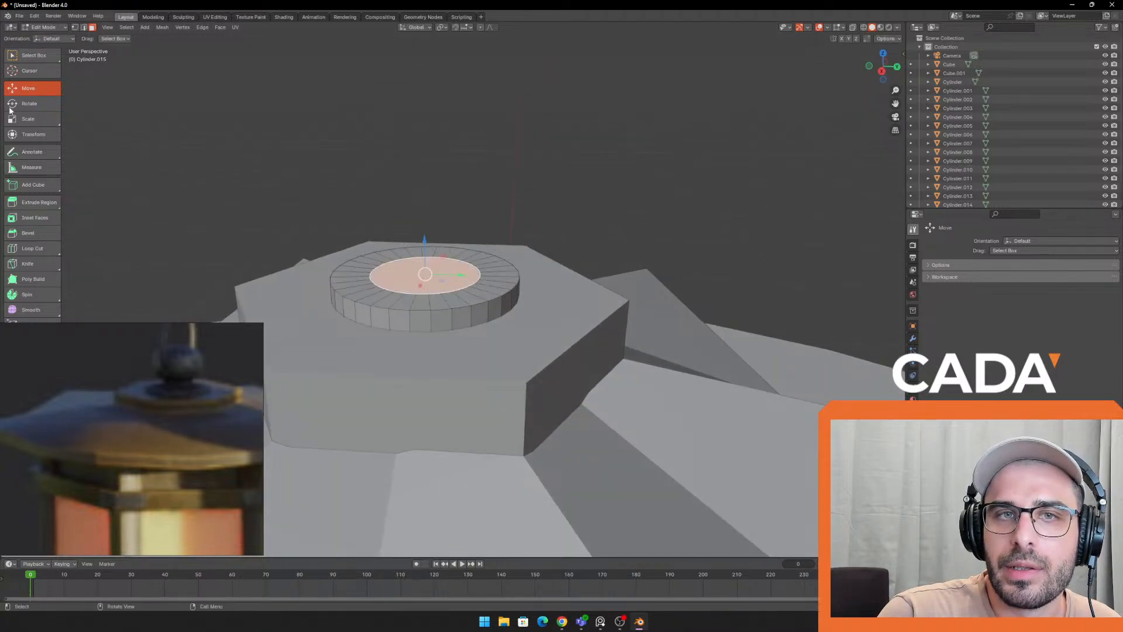
Extrude the disc's inner top face upward into a short round neck and return to Object Mode with nothing selected
click(32, 202)
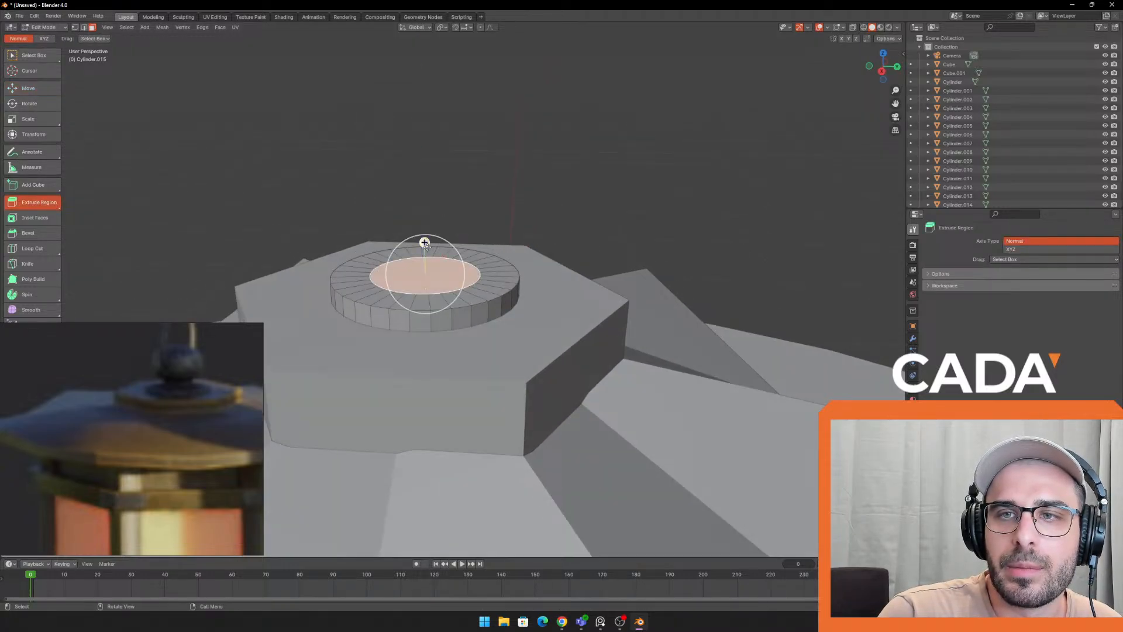
drag(424, 243, 428, 202)
scroll(489, 186, down, 3)
key(Tab)
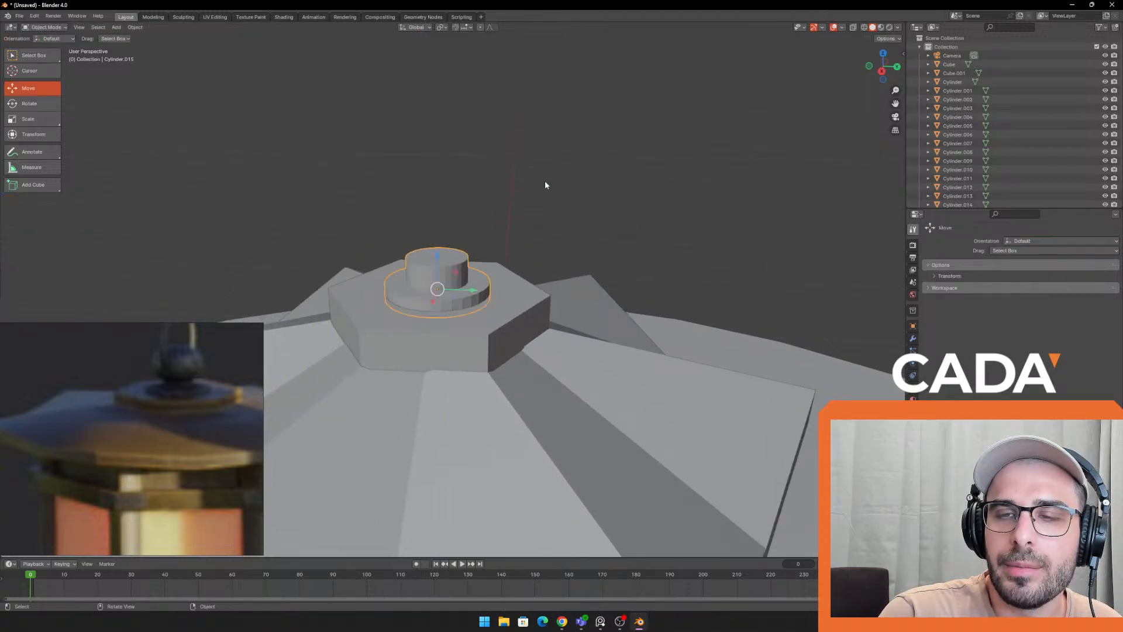
click(526, 206)
Compare the lantern's top with the reference image and add a UV sphere to the scene for the ornament
scroll(517, 264, down, 10)
middle_drag(514, 326, 508, 304)
scroll(508, 304, up, 5)
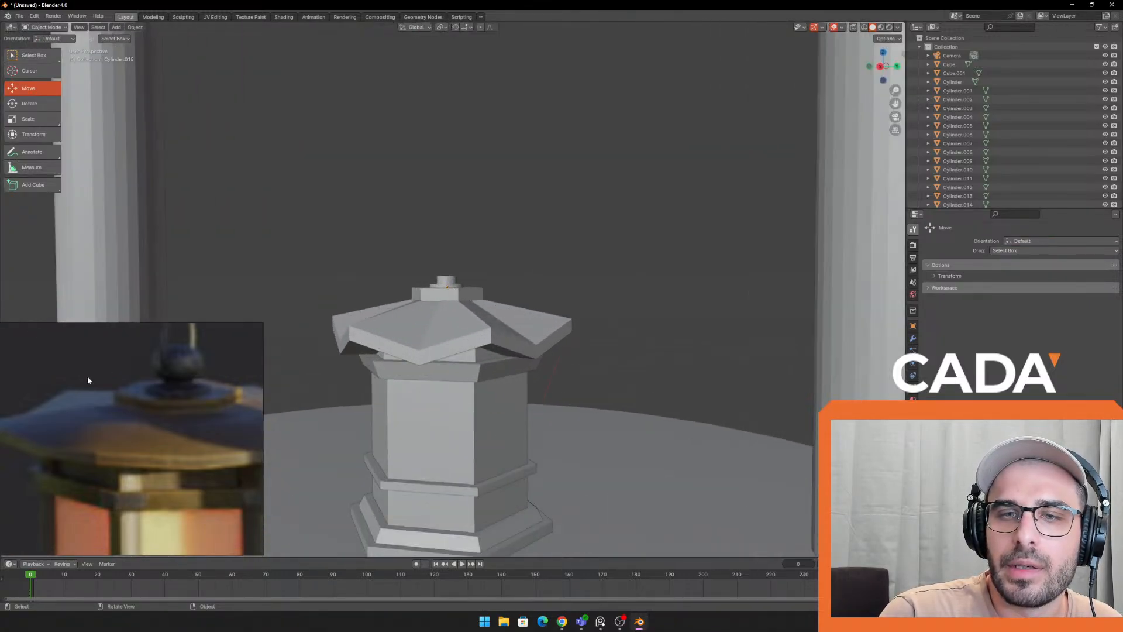
scroll(117, 375, down, 4)
scroll(178, 373, up, 3)
middle_drag(524, 188, 531, 234)
scroll(535, 204, up, 5)
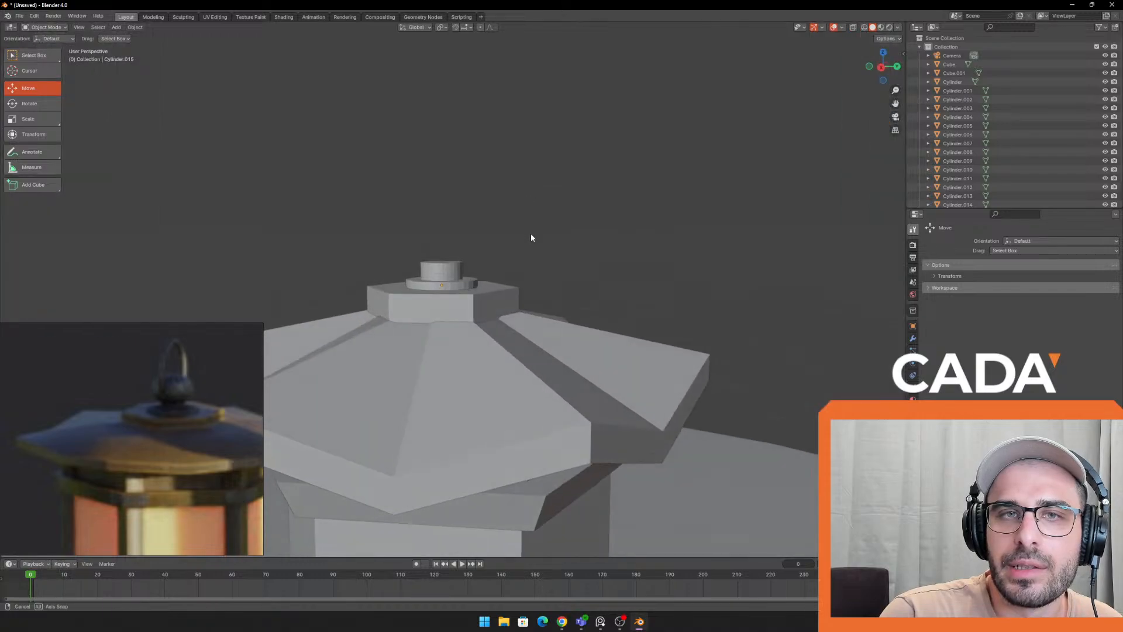
click(117, 27)
mouse_move(136, 37)
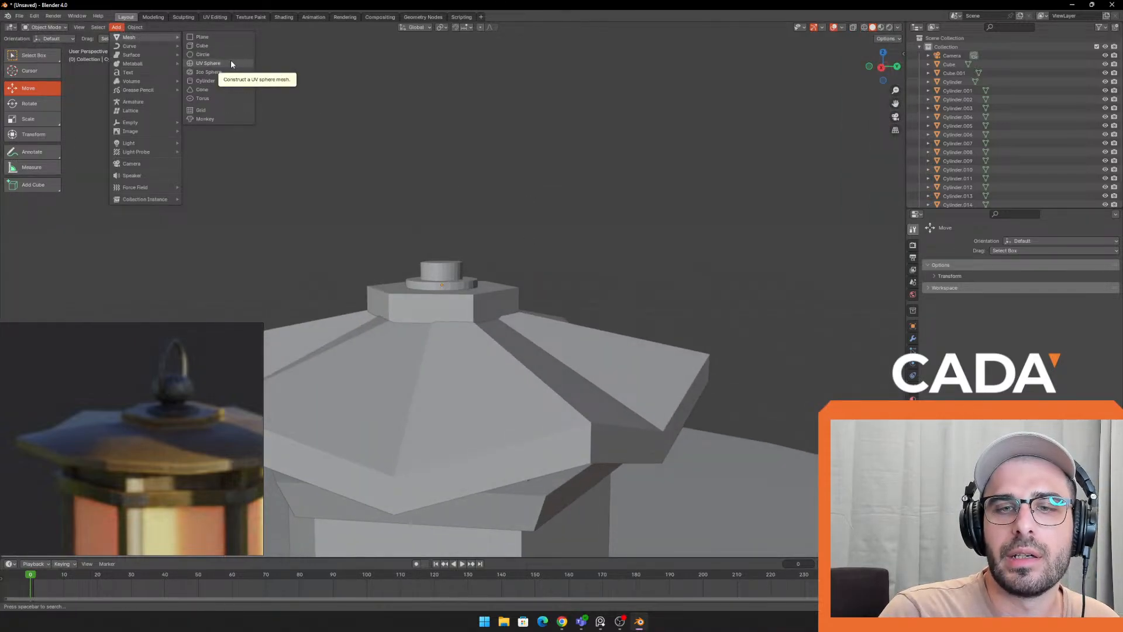
click(230, 63)
scroll(469, 251, down, 8)
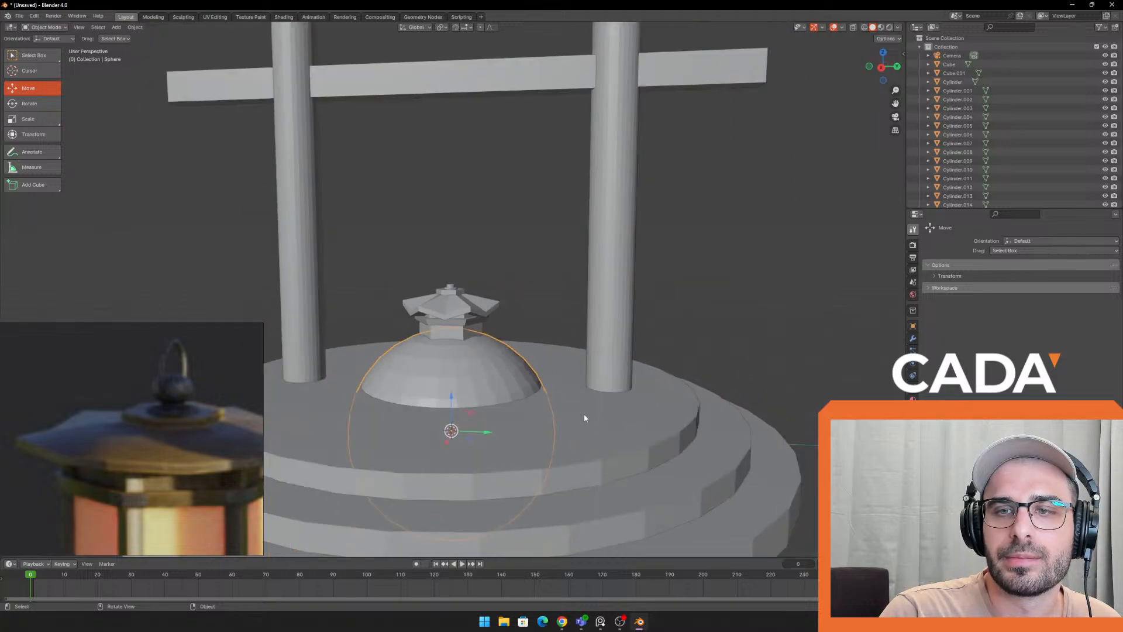
Scale the UV sphere down to ornament size and position it along Z just above the round neck on the lantern's roof
drag(453, 399, 456, 230)
key(s)
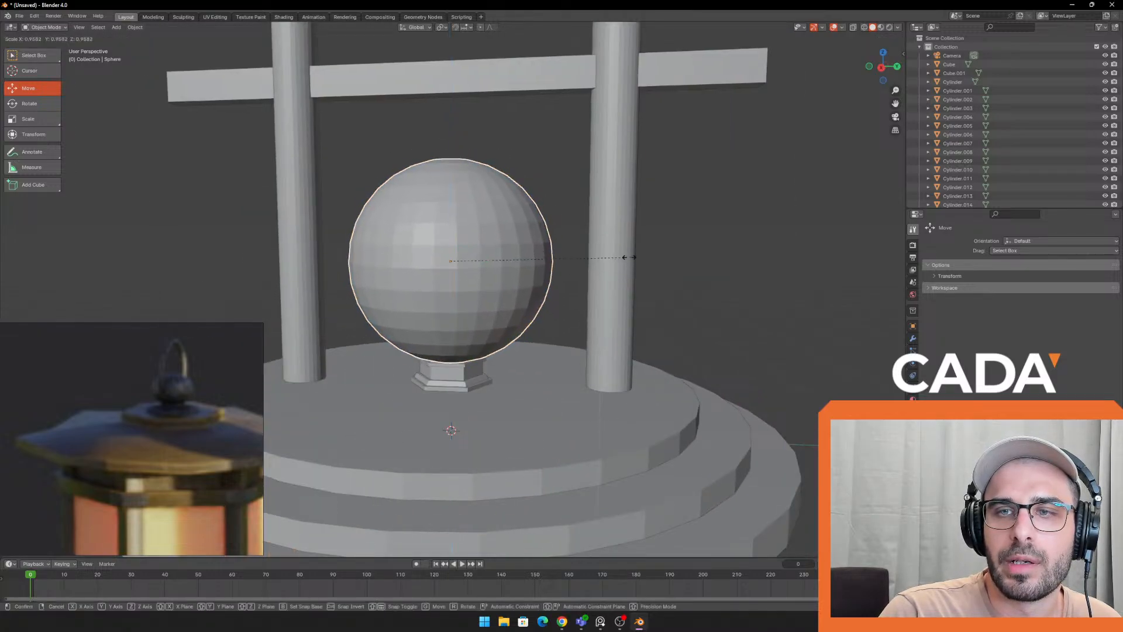
click(490, 253)
scroll(436, 177, up, 5)
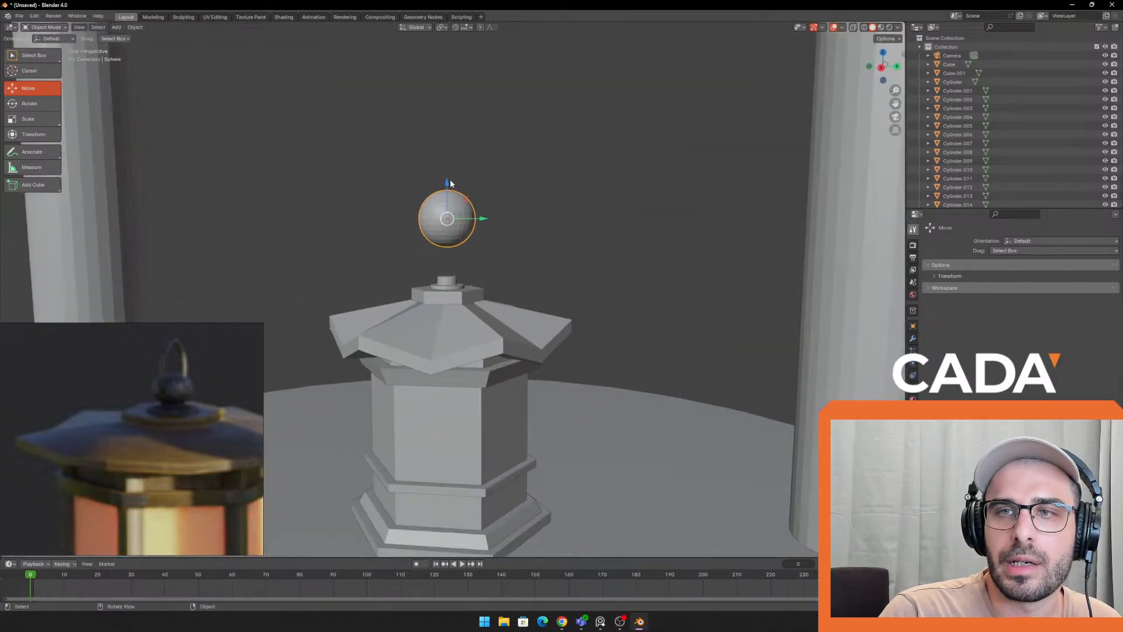
drag(448, 181, 446, 226)
key(s)
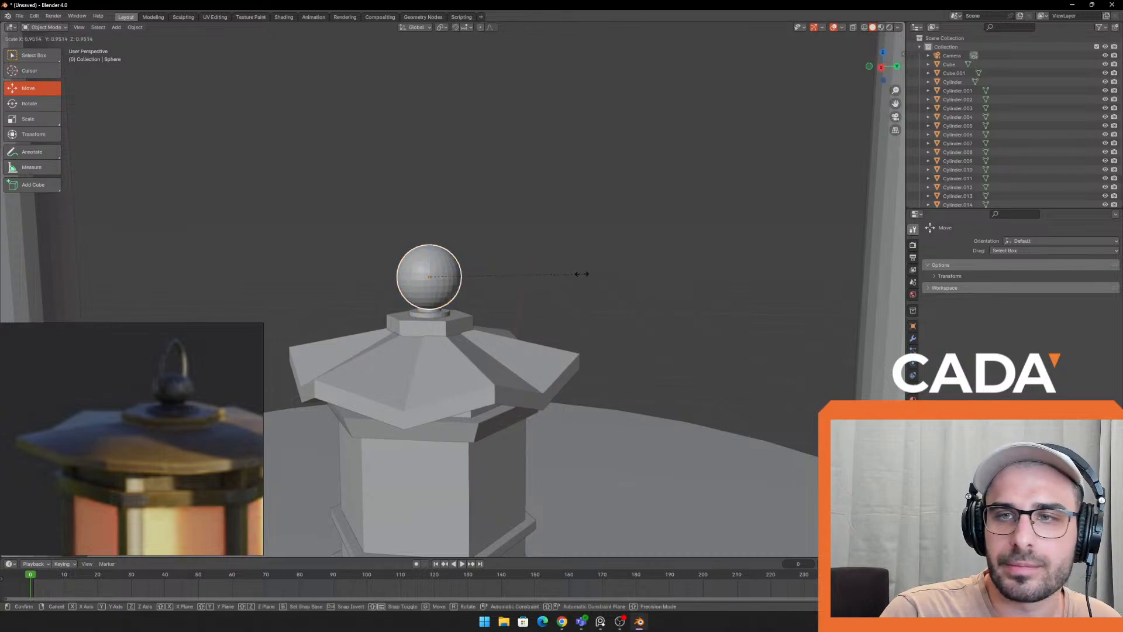
click(504, 270)
Lower the small sphere along Z until it sits partly sunk into the top of the round neck, then clear the selection
scroll(465, 259, up, 4)
drag(405, 234, 390, 262)
middle_drag(391, 262, 452, 283)
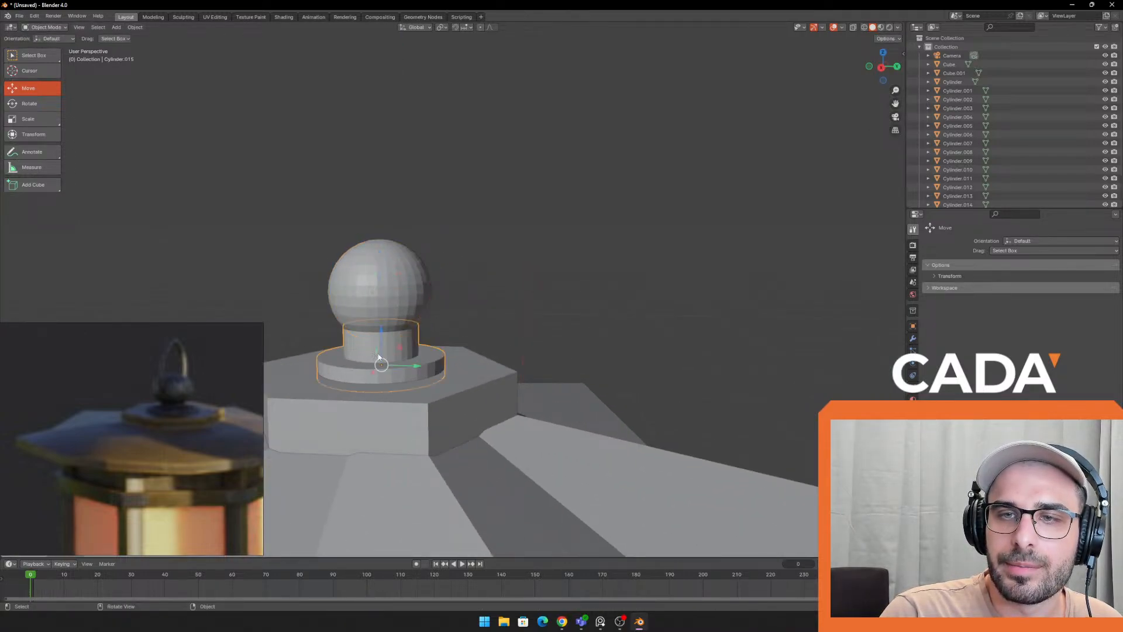
shift+middle_drag(378, 357, 445, 346)
scroll(464, 265, up, 3)
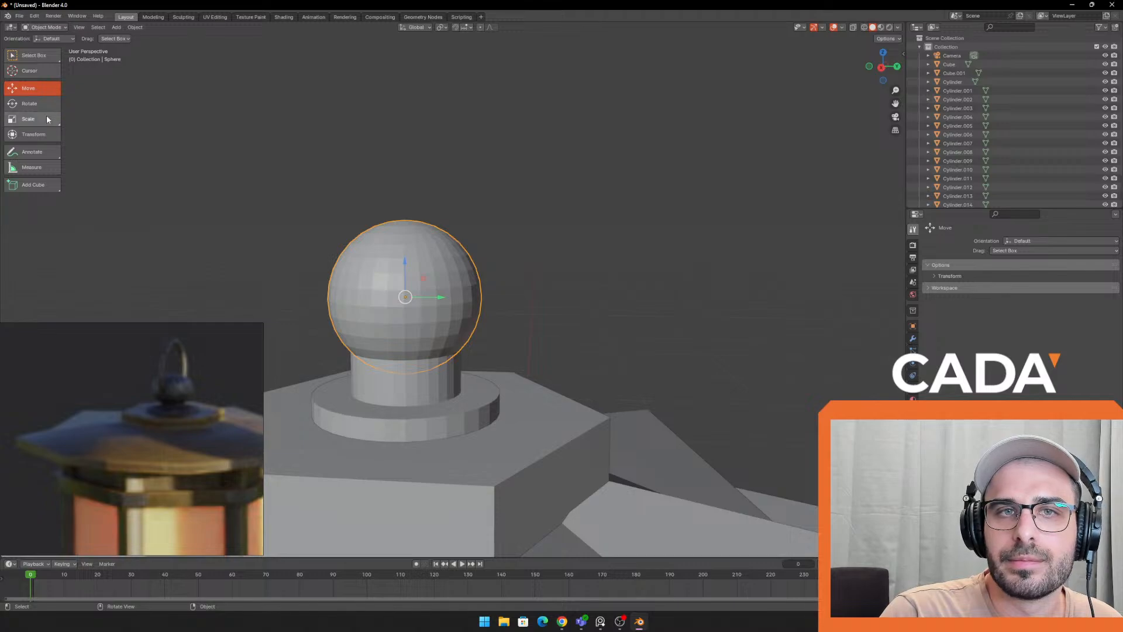
drag(406, 261, 407, 272)
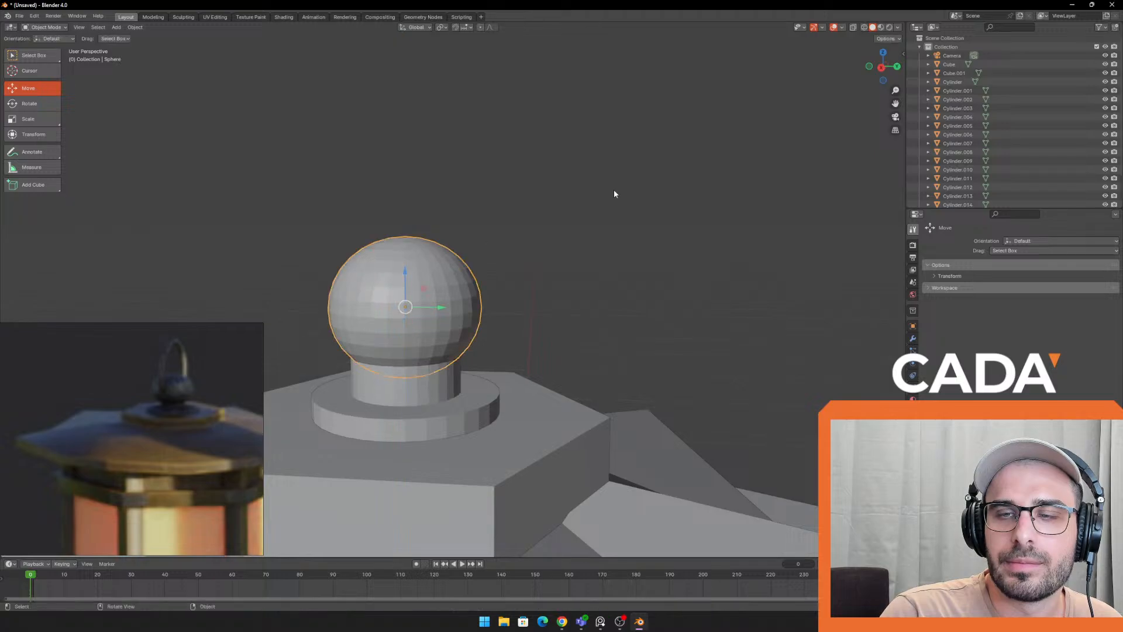
click(613, 191)
Check how the sphere ornament sits on the lantern's roof from several angles and compare it with the reference image
scroll(585, 222, down, 4)
middle_drag(554, 255, 533, 261)
scroll(509, 293, down, 6)
scroll(482, 316, up, 4)
click(446, 326)
scroll(596, 281, up, 3)
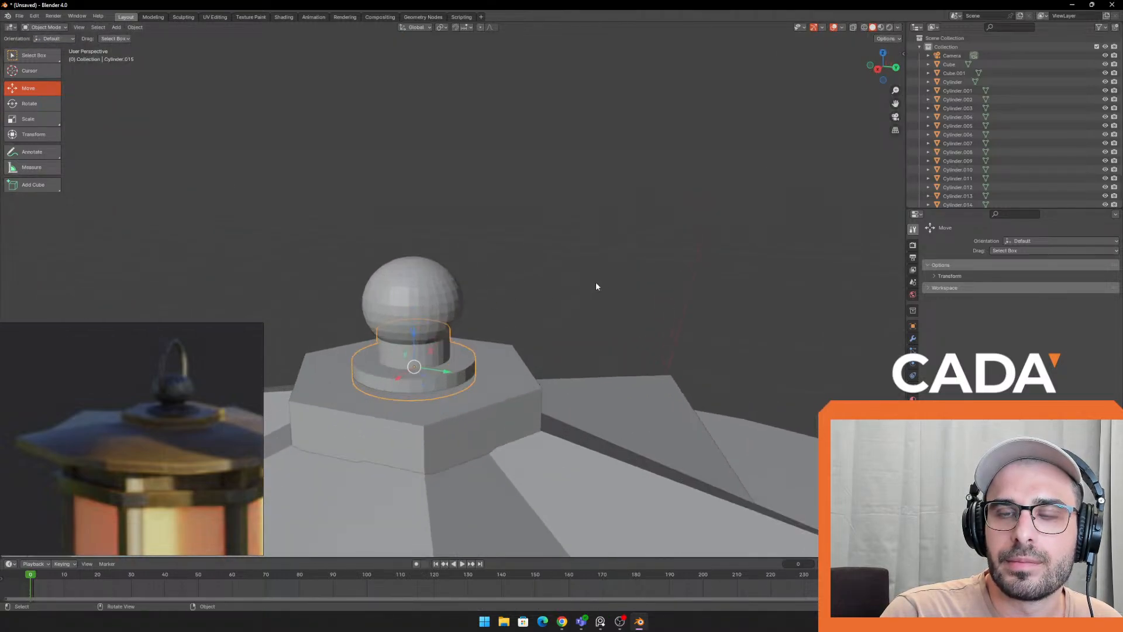
scroll(540, 327, up, 2)
scroll(491, 338, down, 8)
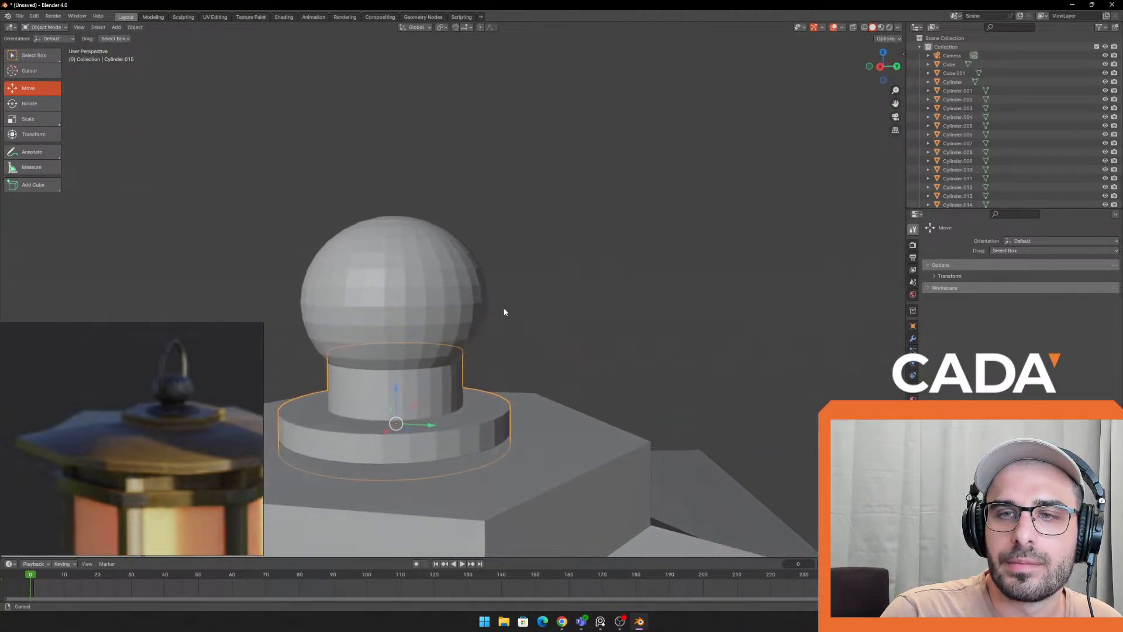
scroll(467, 307, down, 3)
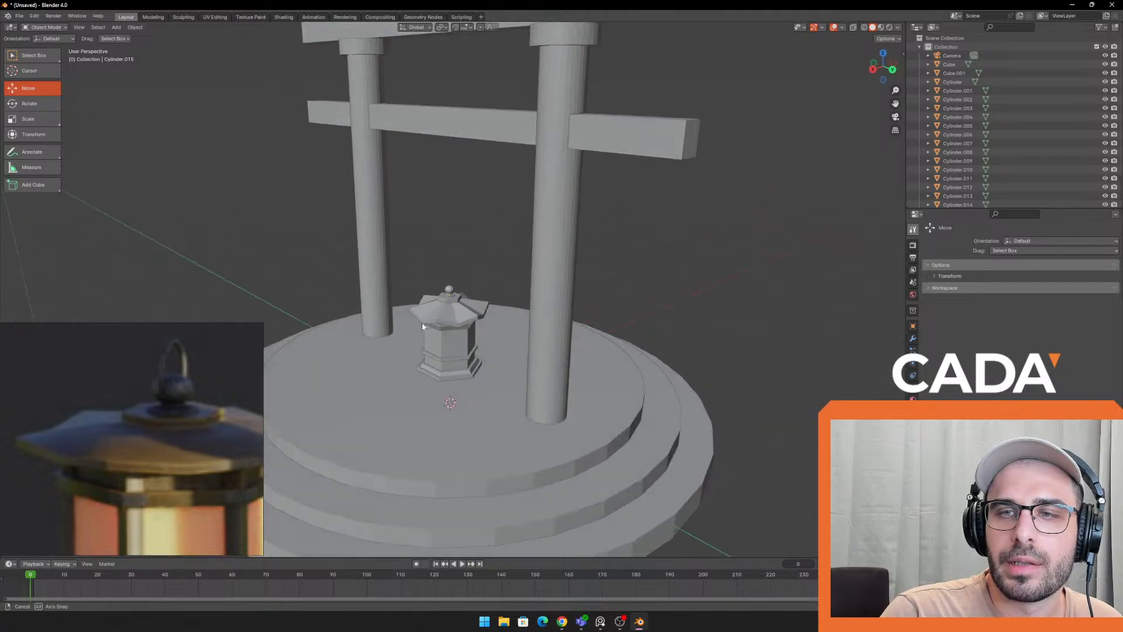
middle_drag(423, 321, 479, 318)
scroll(398, 336, up, 7)
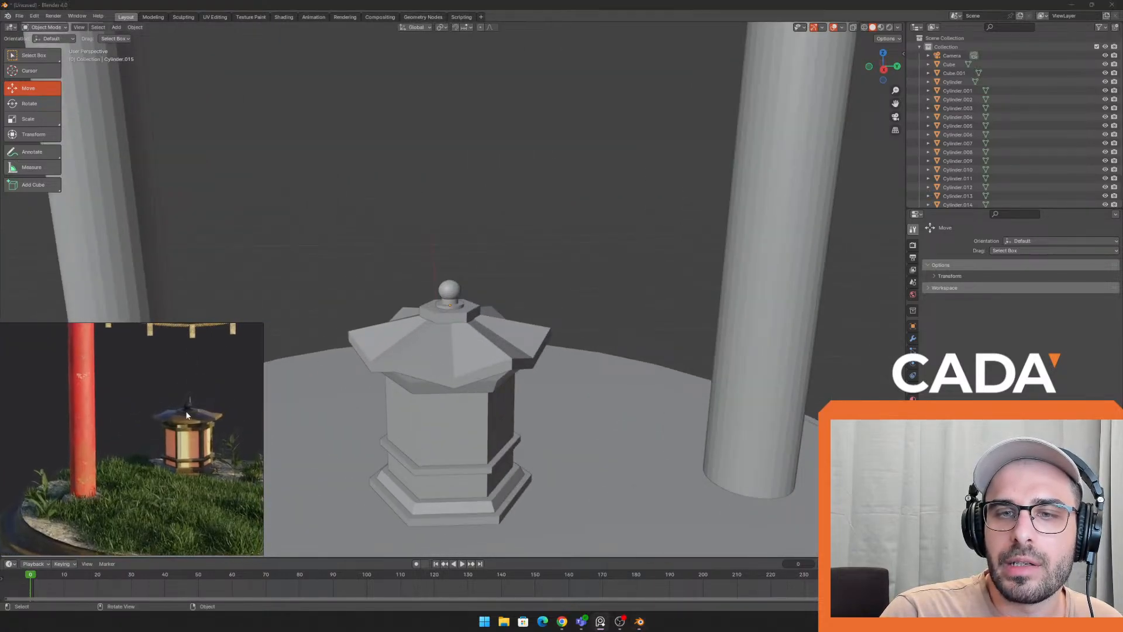
scroll(447, 305, up, 3)
click(448, 291)
click(595, 258)
shift+middle_drag(496, 248, 454, 213)
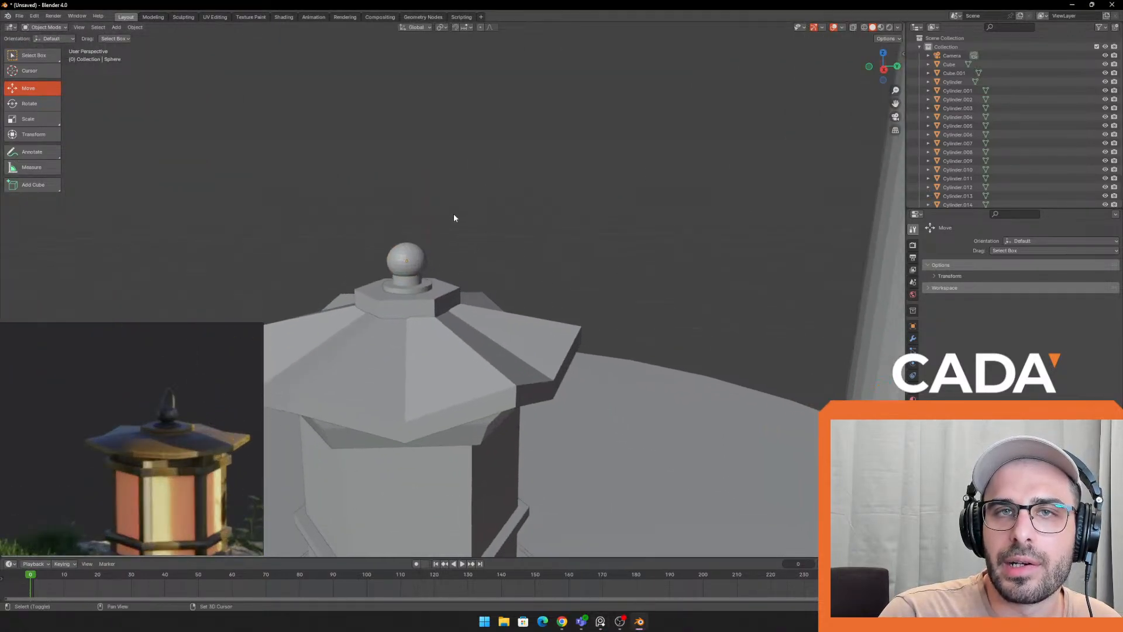
scroll(454, 212, down, 1)
click(99, 27)
mouse_move(116, 28)
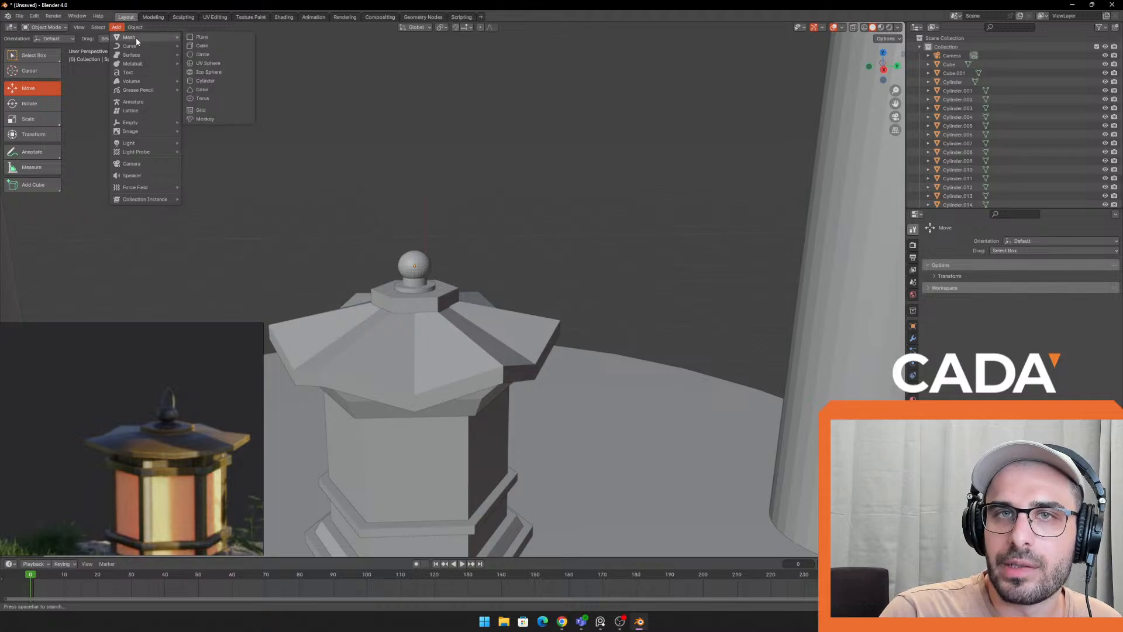
click(217, 100)
scroll(446, 262, down, 5)
drag(445, 353, 445, 201)
key(ctrl+z)
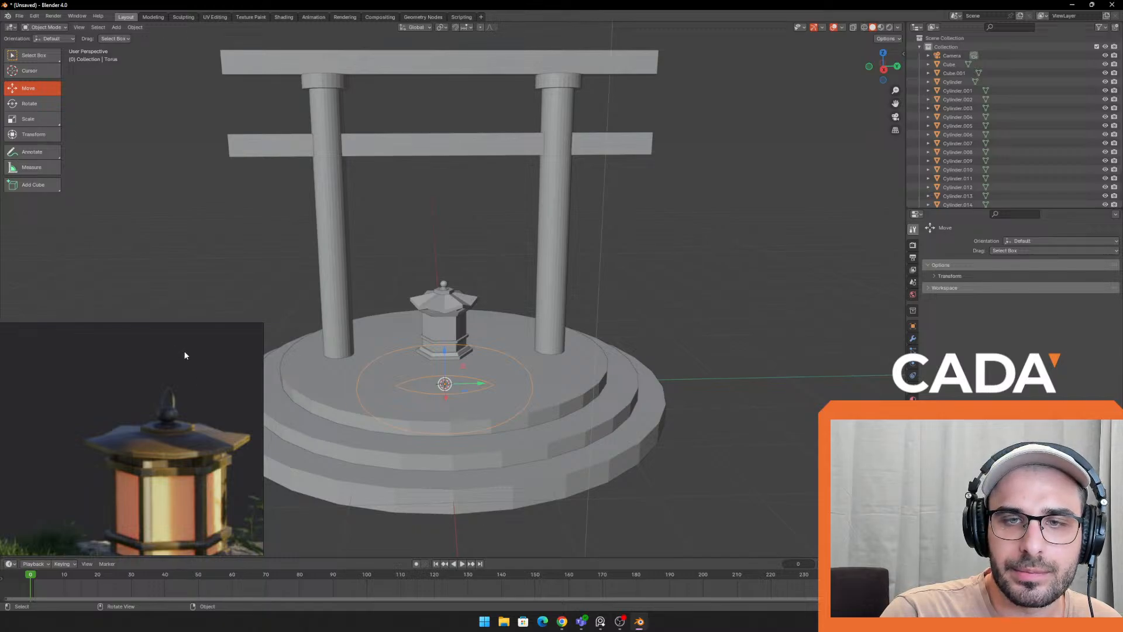
drag(184, 355, 282, 258)
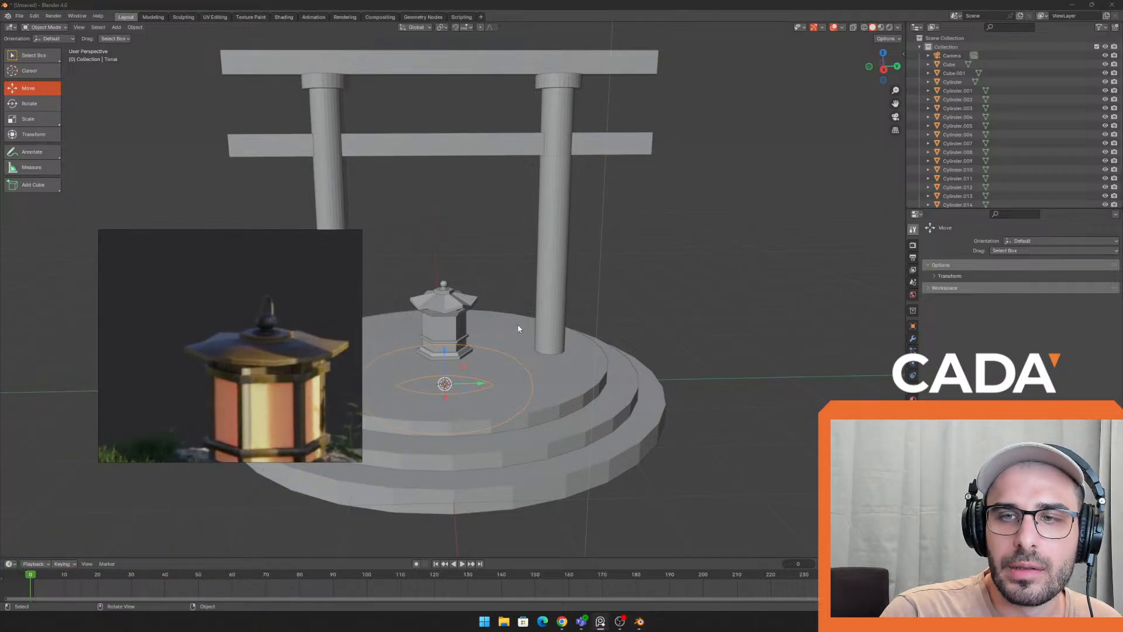
right_click(642, 263)
click(518, 199)
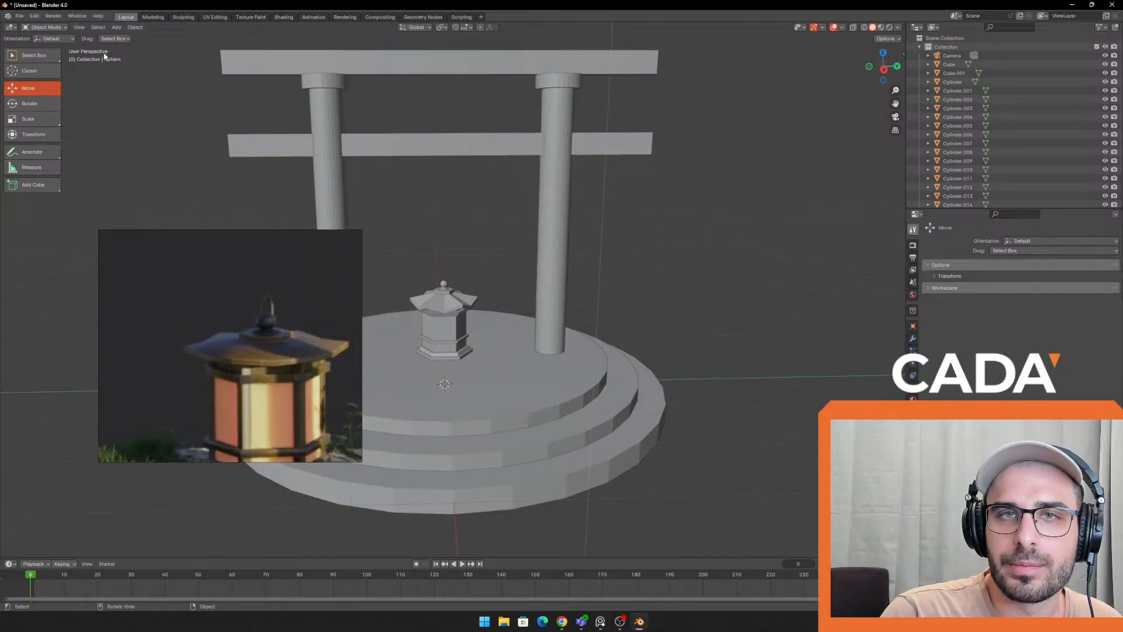
click(116, 26)
mouse_move(145, 36)
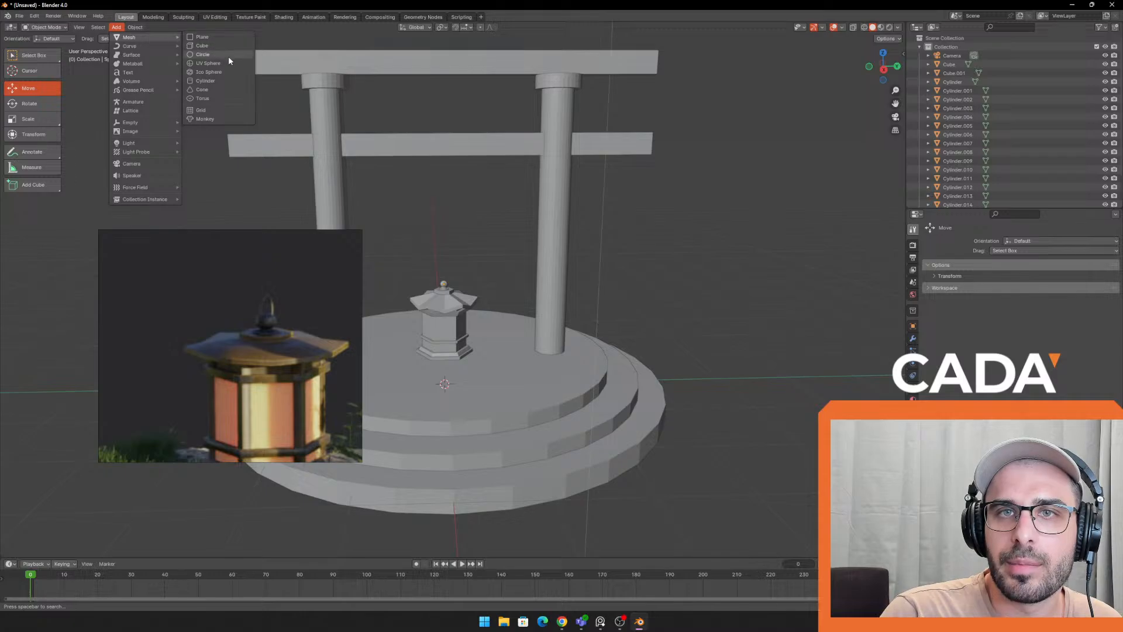
click(210, 100)
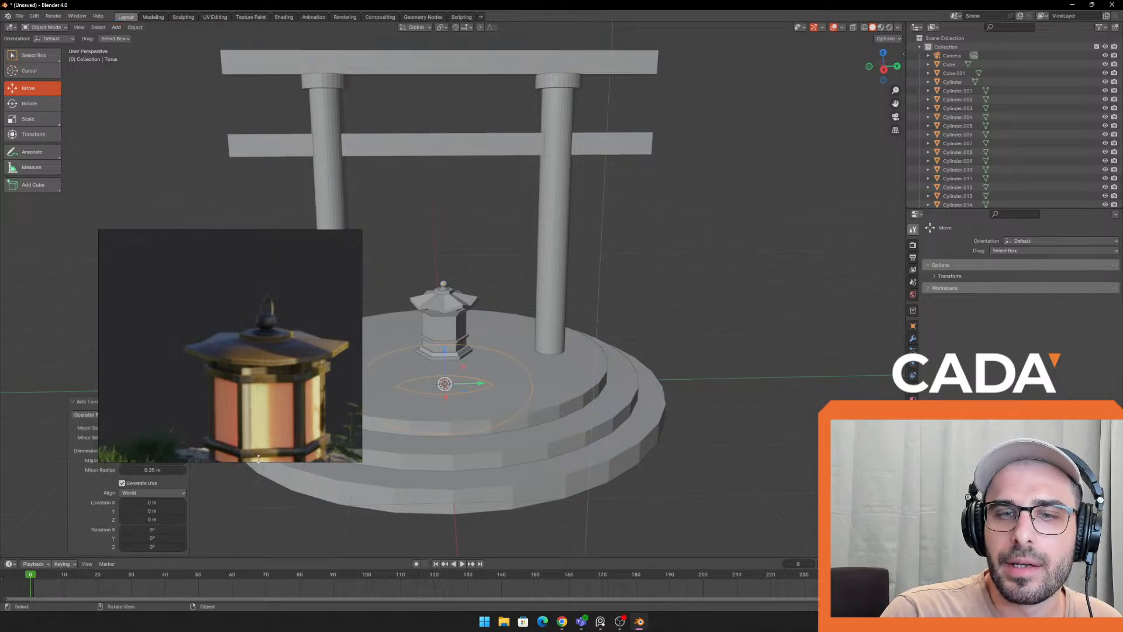
drag(291, 332, 260, 187)
drag(454, 261, 443, 205)
key(ctrl+z)
middle_drag(497, 243, 474, 189)
key(ctrl+z)
key(ctrl+z)
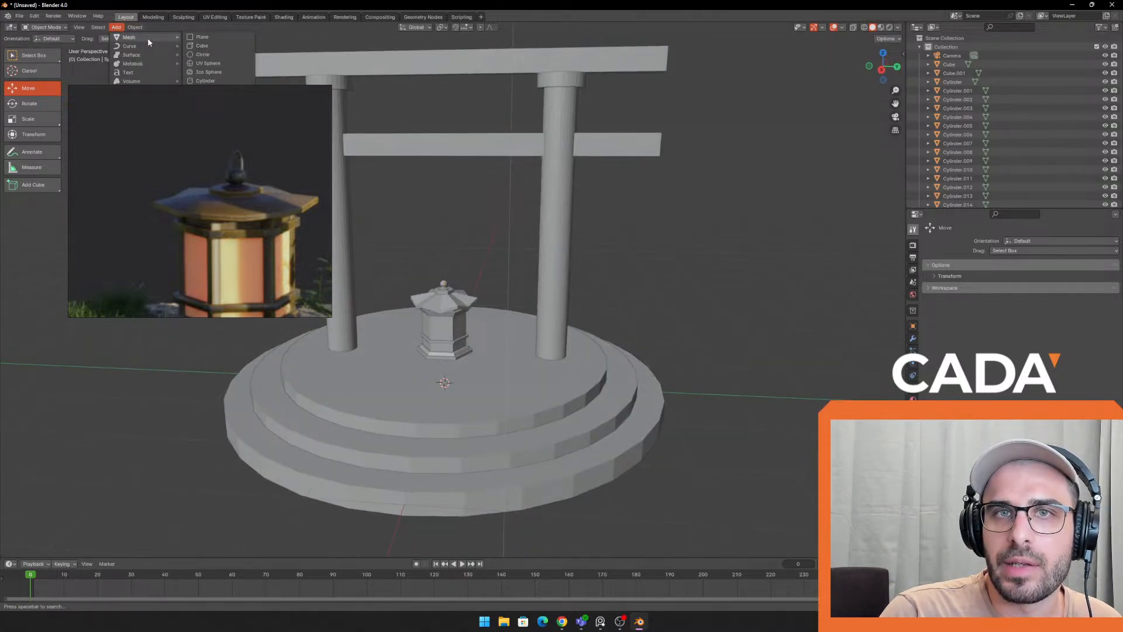
mouse_move(146, 38)
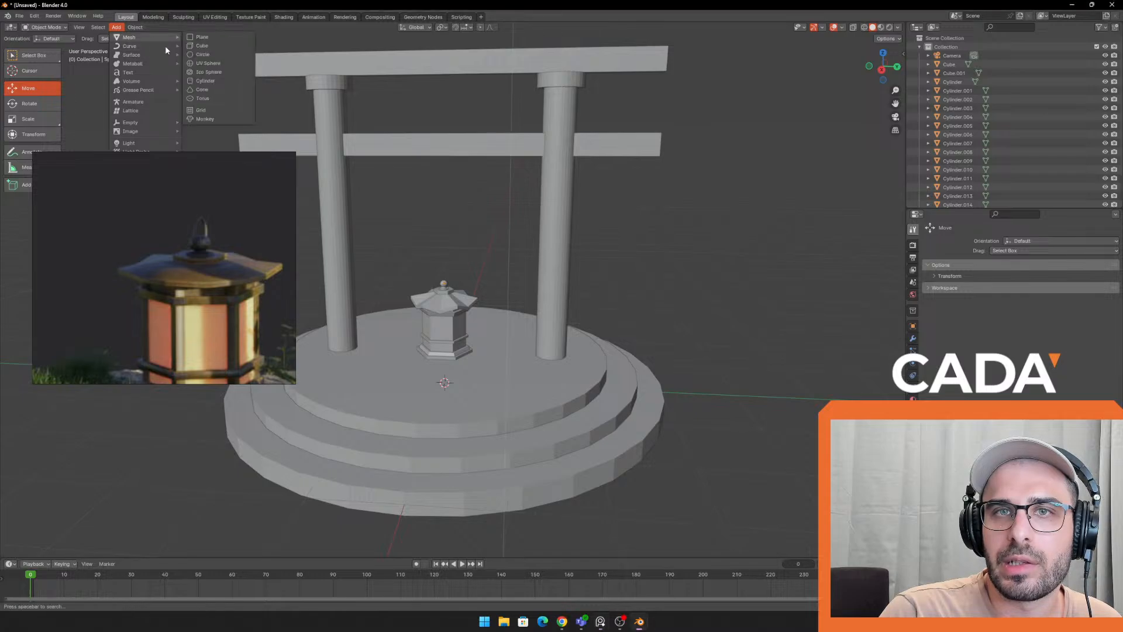
click(211, 96)
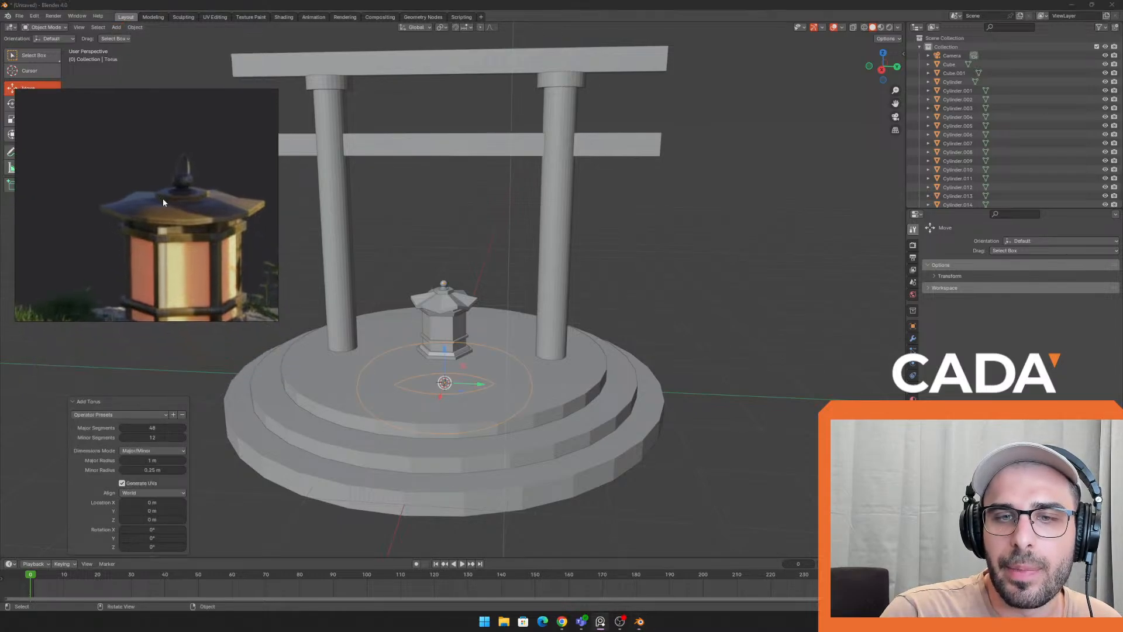
scroll(289, 467, up, 3)
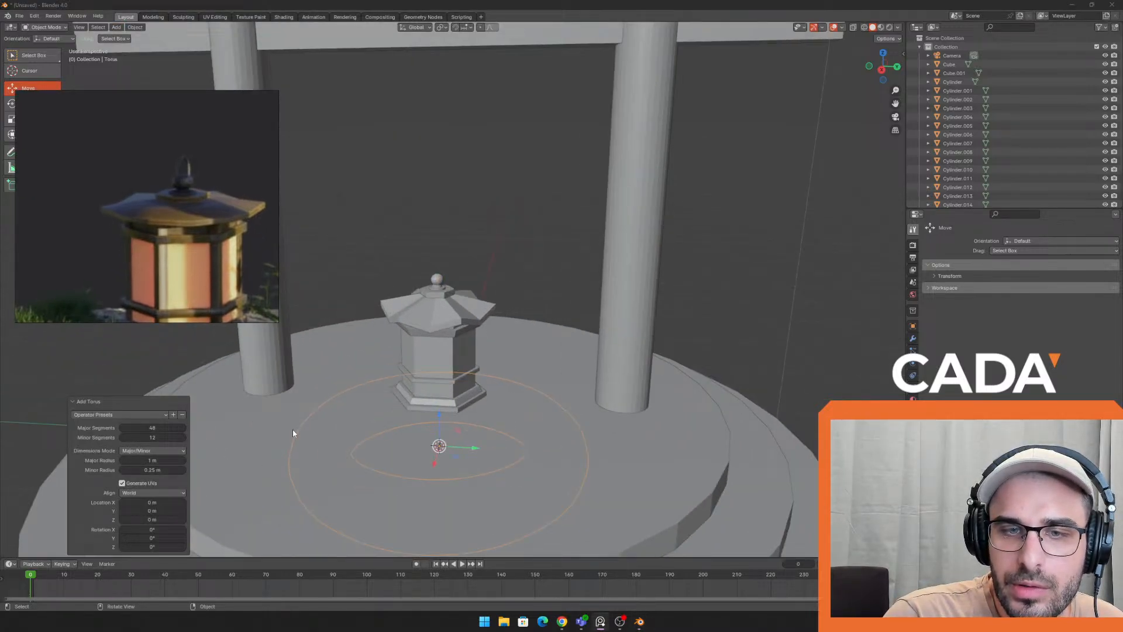
scroll(293, 432, down, 3)
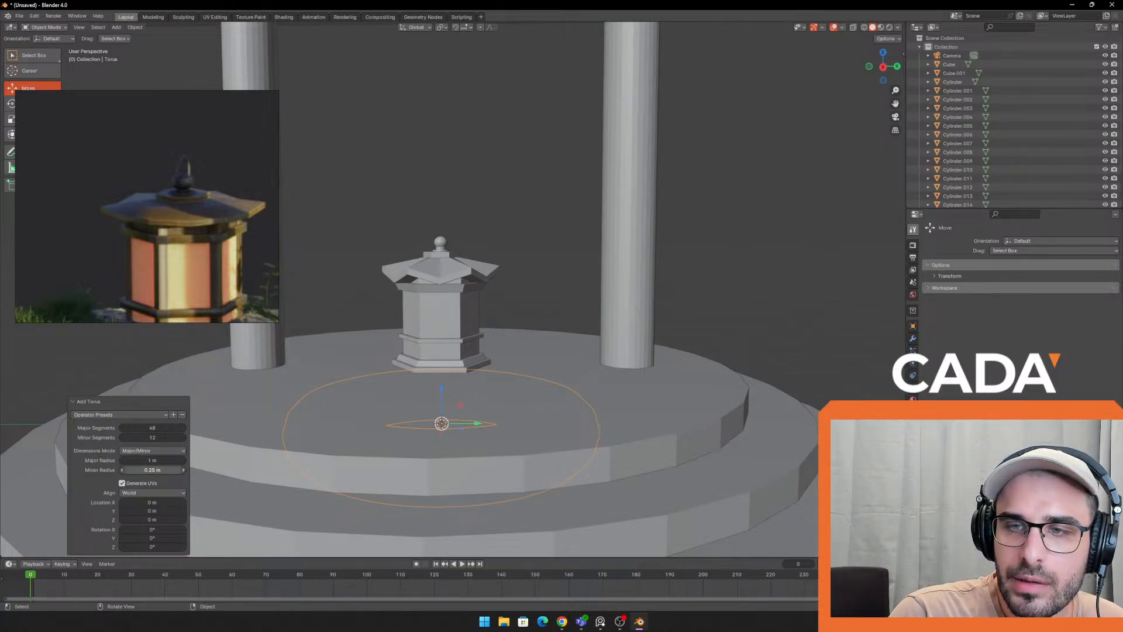
key(ctrl+z)
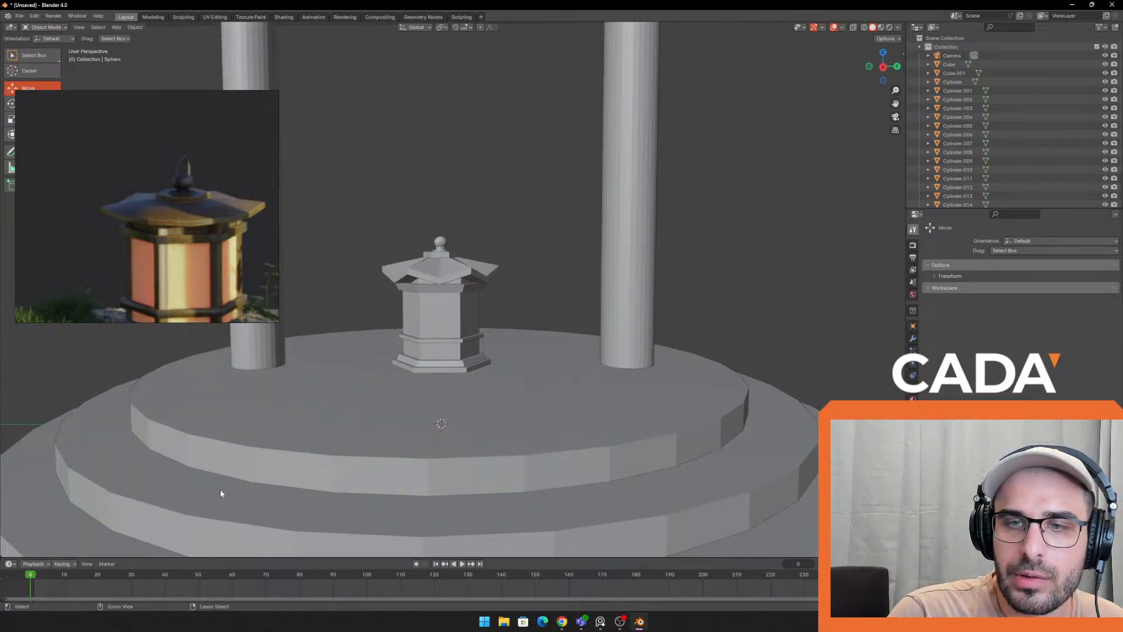
Add a torus to the scene and set its minor radius to 0.12 m
click(115, 26)
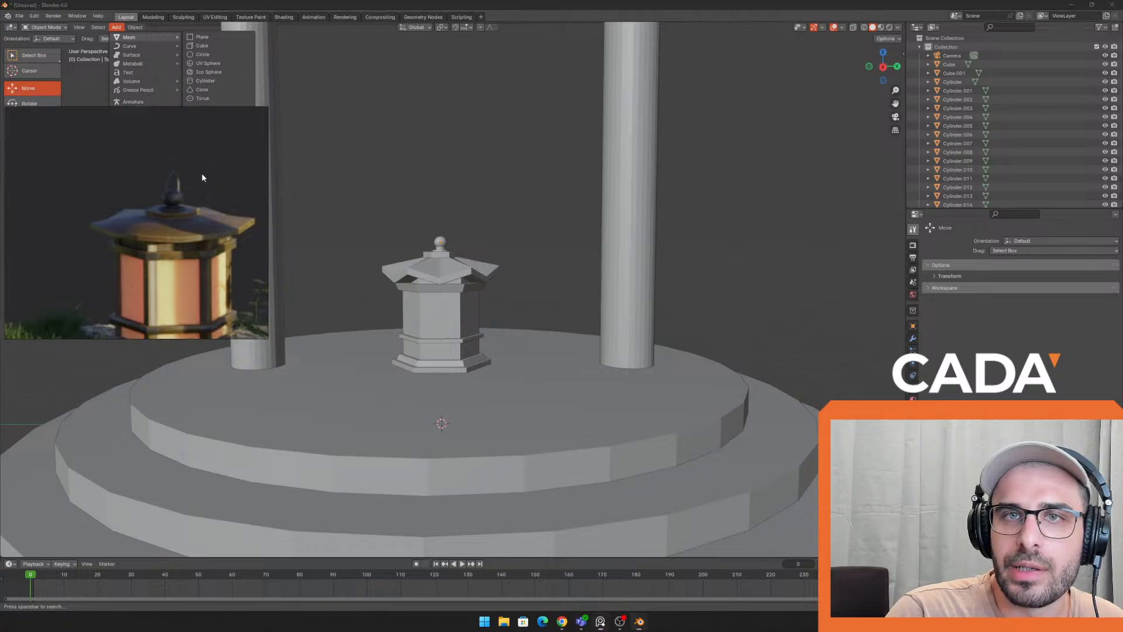
mouse_move(146, 37)
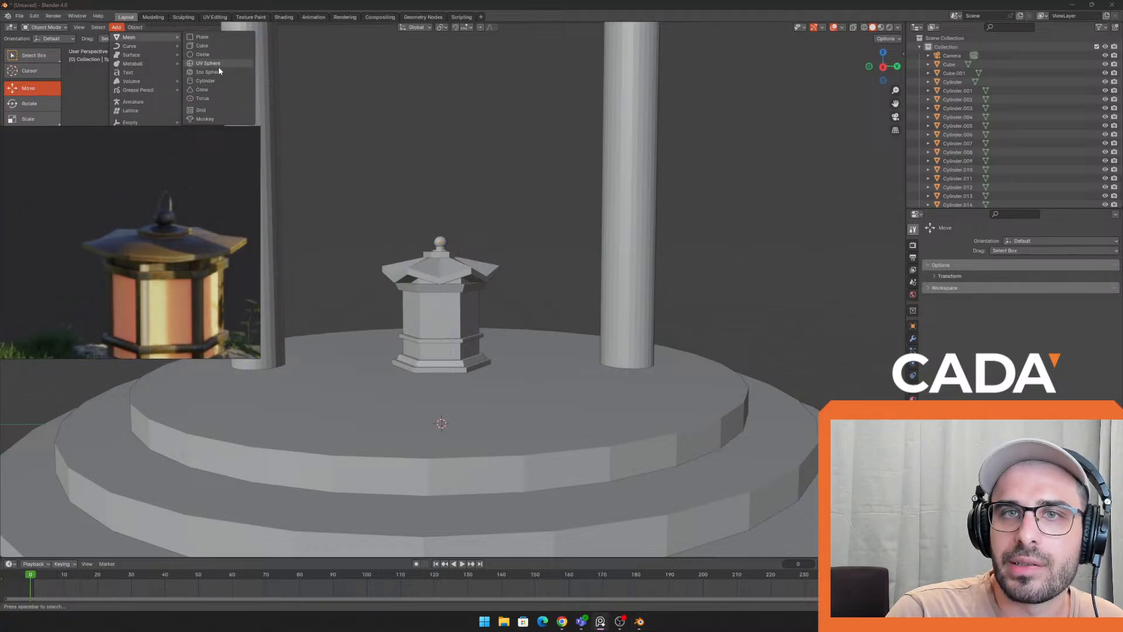
click(204, 99)
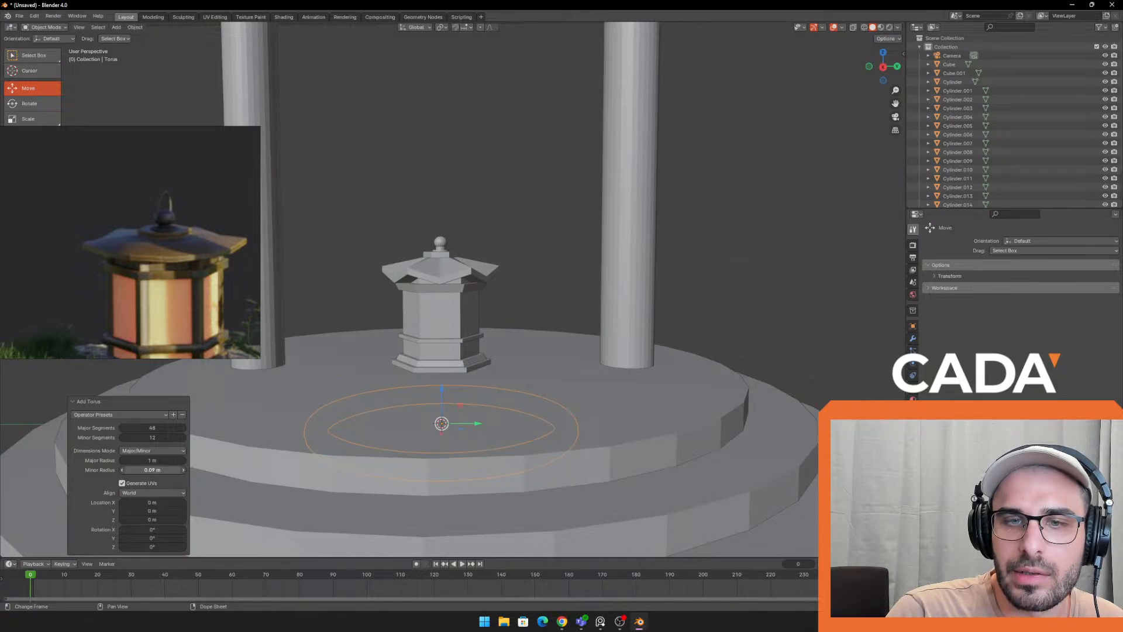
drag(153, 470, 158, 470)
scroll(532, 380, down, 3)
middle_drag(532, 381, 528, 403)
scroll(503, 335, up, 1)
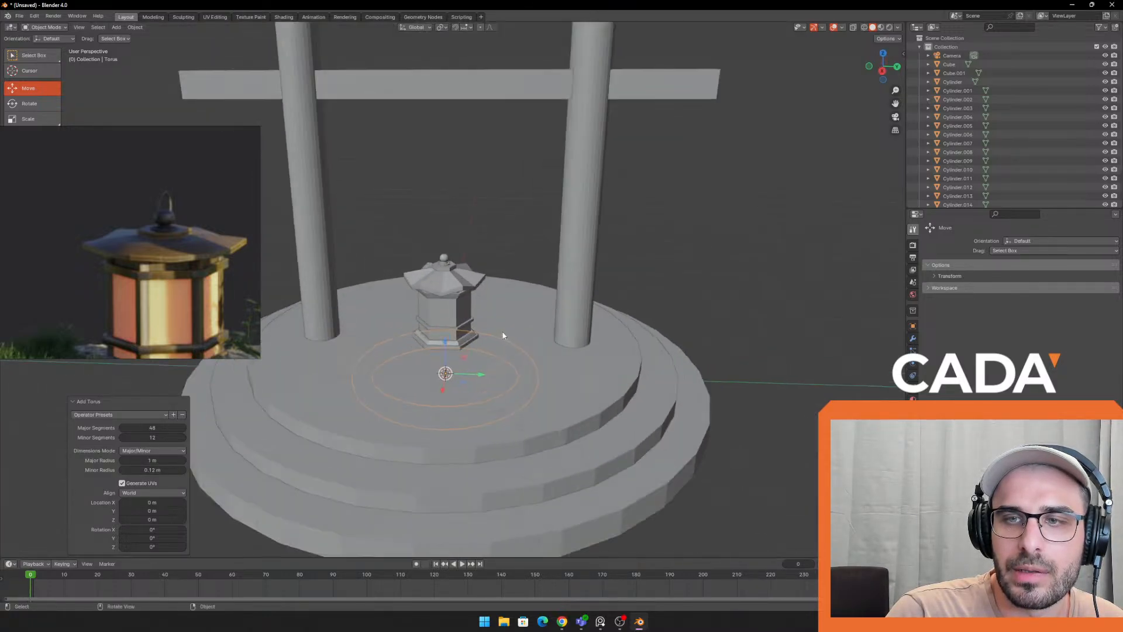
Raise the torus along Z above the lantern and scale it down to about 0.21 of its size
key(g)
key(z)
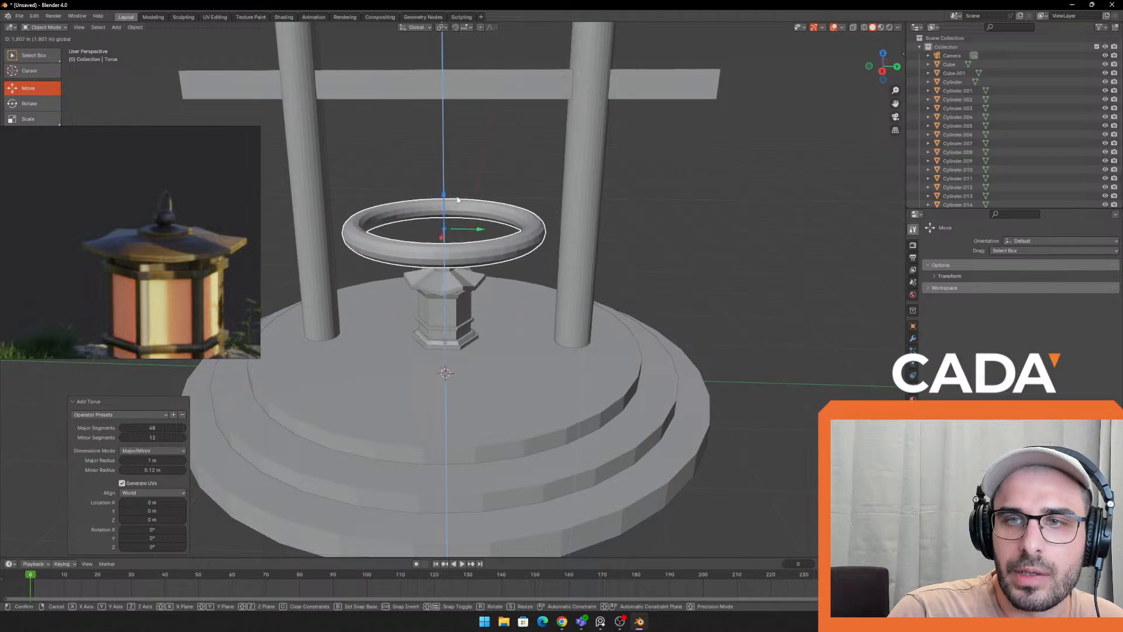
click(450, 222)
scroll(695, 253, up, 4)
key(s)
click(504, 195)
scroll(453, 138, up, 2)
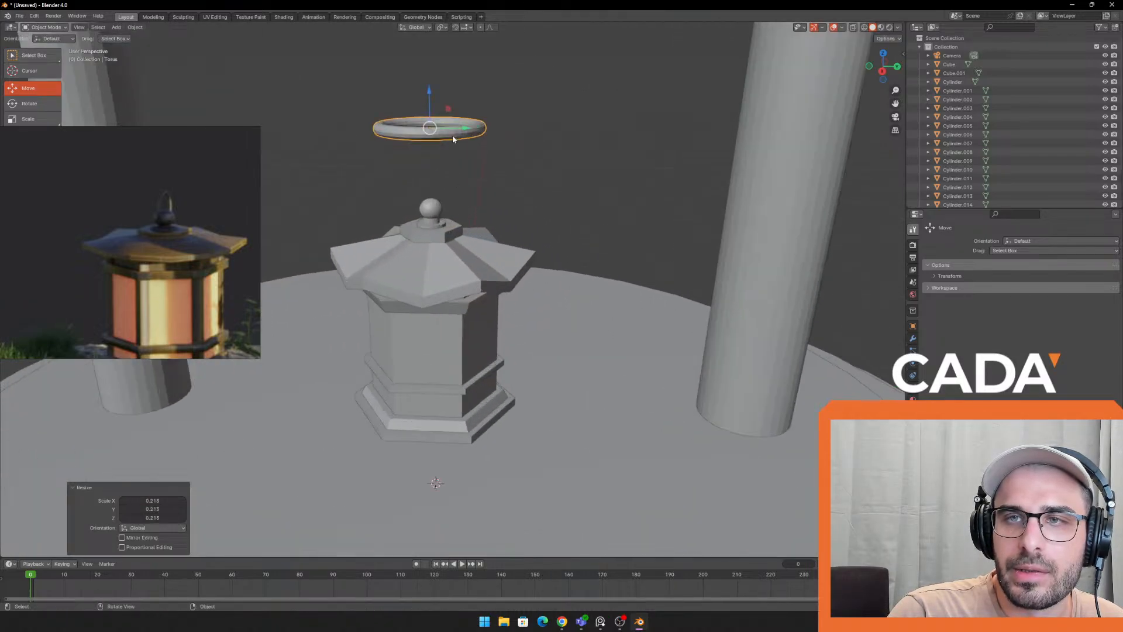
Lower the torus about 0.354 m along Z to the ornament sphere's height and scale it by about 0.412
key(g)
key(z)
click(432, 186)
key(s)
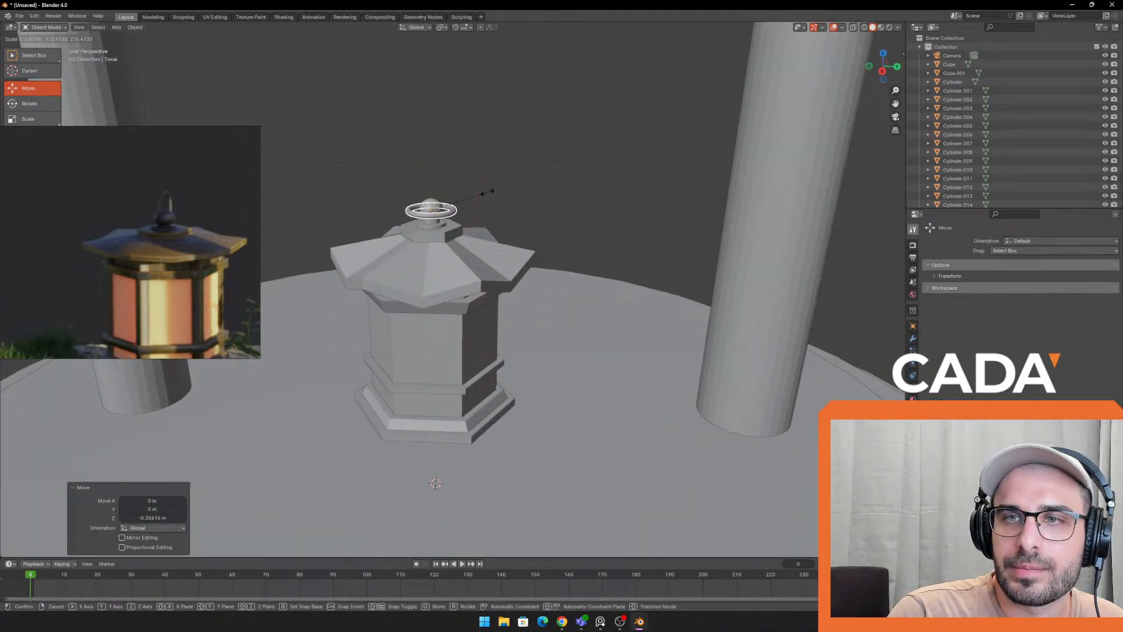
click(486, 196)
scroll(483, 212, up, 3)
Move the ring about 0.064 m along Y beside the sphere and rotate it about 87.4° around X so it stands upright
key(g)
key(y)
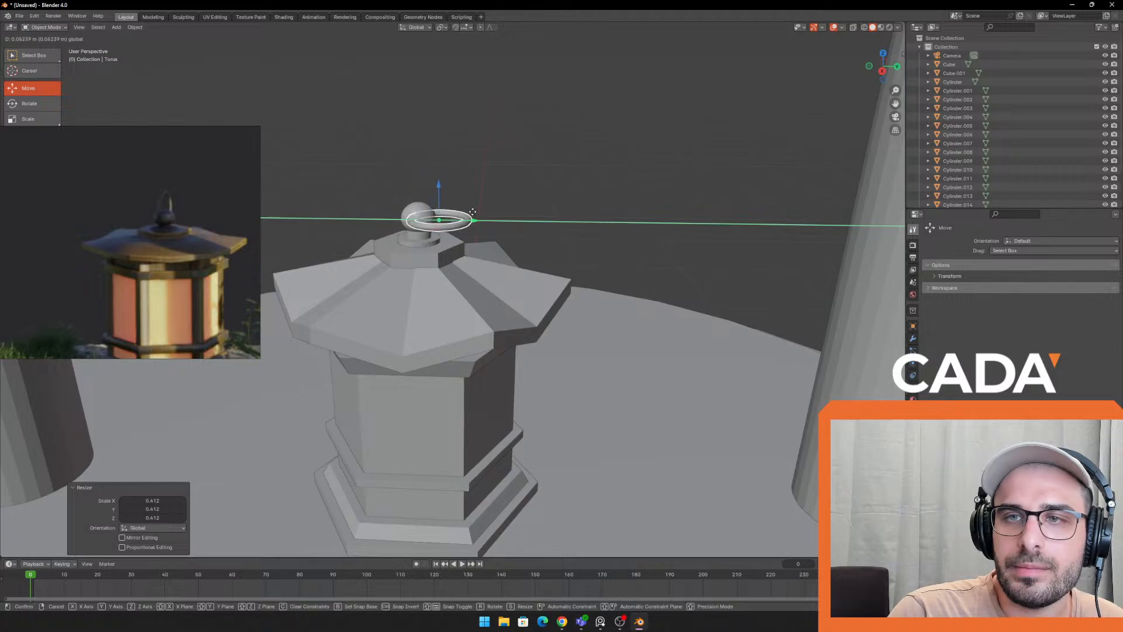
click(473, 212)
click(37, 110)
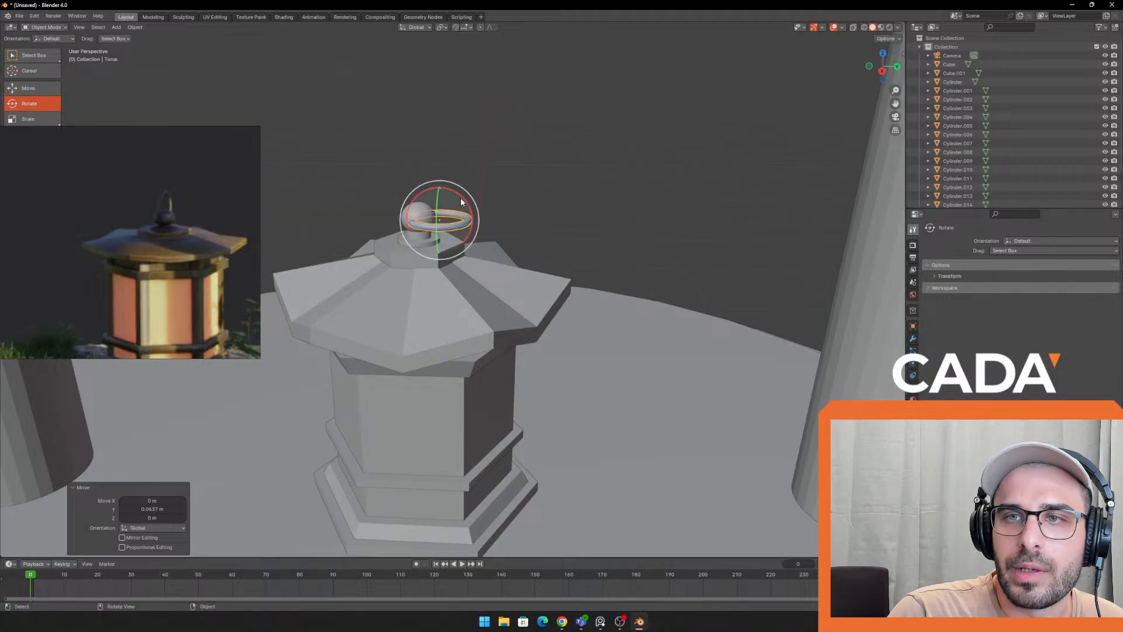
drag(461, 197, 383, 172)
key(ctrl+z)
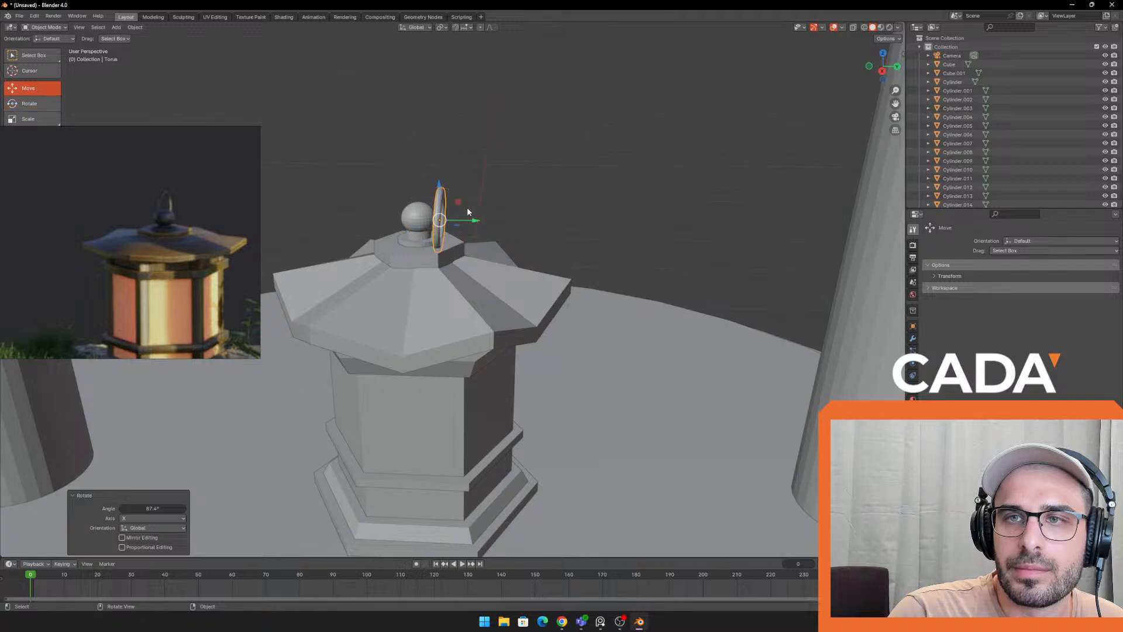
Move the upright ring back along Y over the sphere, raise it to form the top loop, and deselect it
drag(467, 212, 446, 213)
drag(419, 176, 418, 159)
click(352, 117)
scroll(409, 193, down, 8)
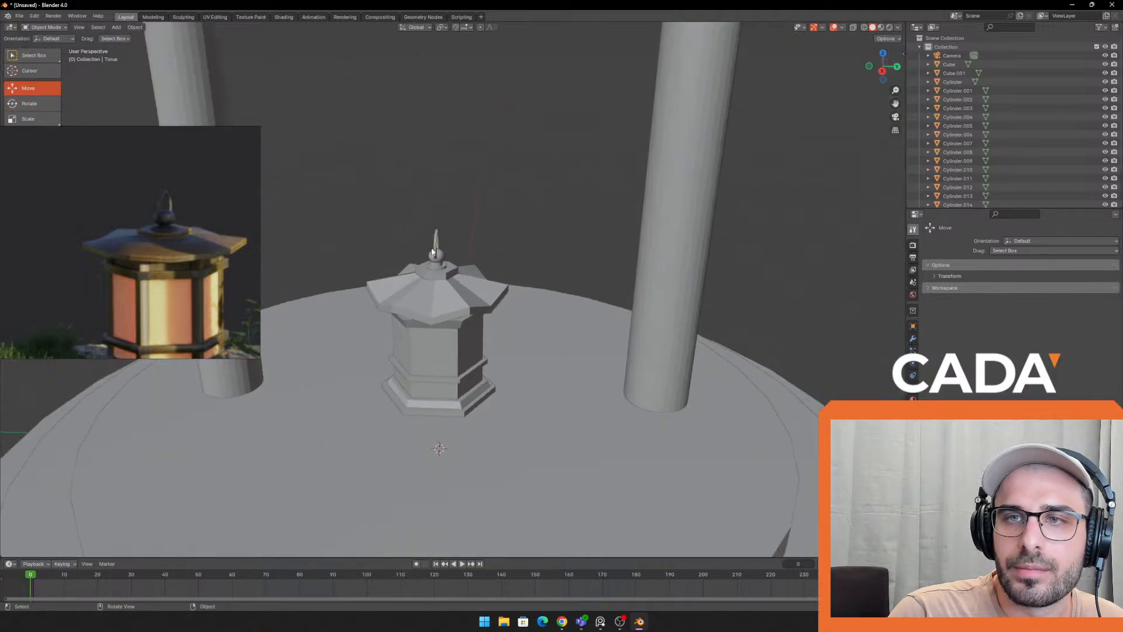
middle_drag(468, 280, 542, 286)
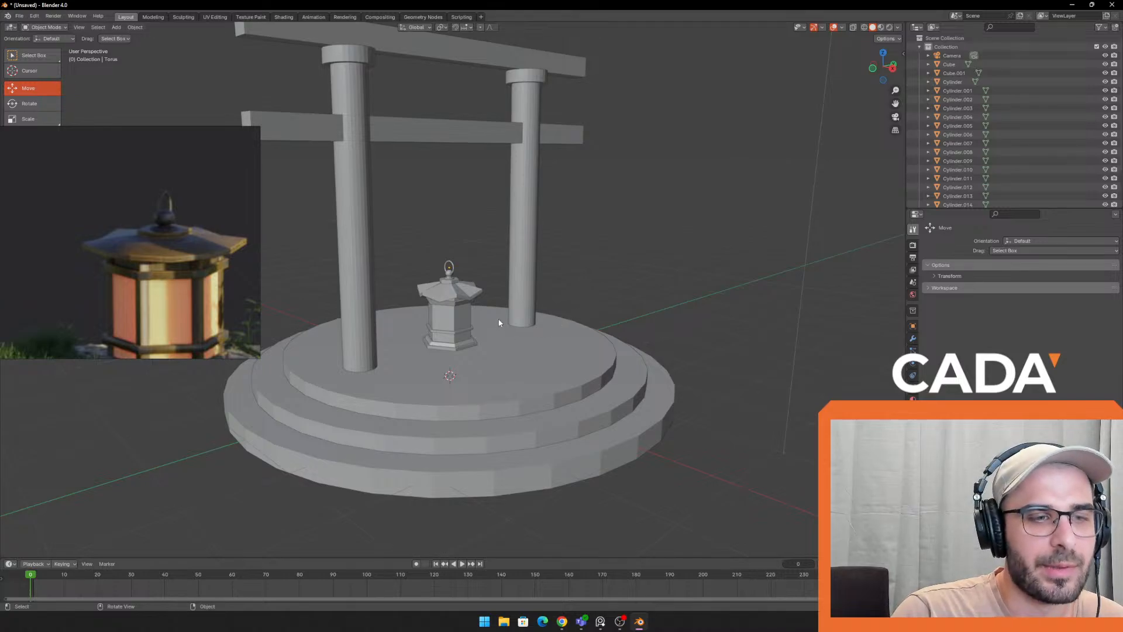
Examine the finished lantern roof, ornament and body from several sides at close range and from farther away
middle_drag(395, 383, 524, 297)
scroll(524, 297, up, 5)
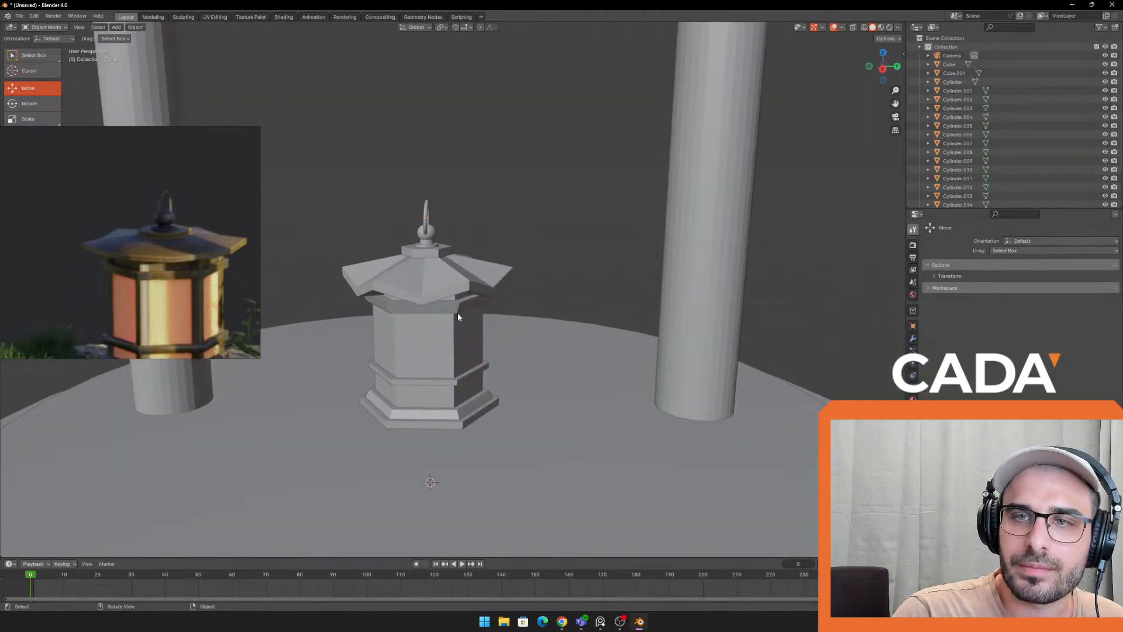
scroll(524, 157, down, 3)
middle_drag(473, 219, 501, 263)
scroll(551, 259, down, 6)
scroll(474, 278, up, 3)
scroll(496, 268, up, 8)
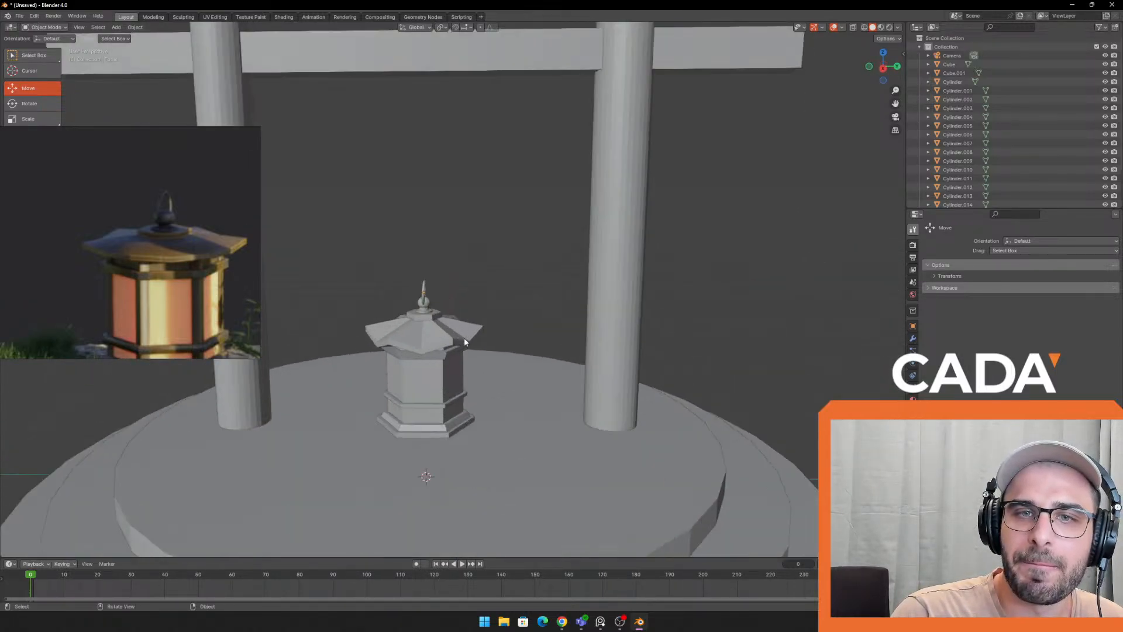
Duplicate the lantern's hexagonal body and scale the copy down to a little over a quarter of its size
click(400, 361)
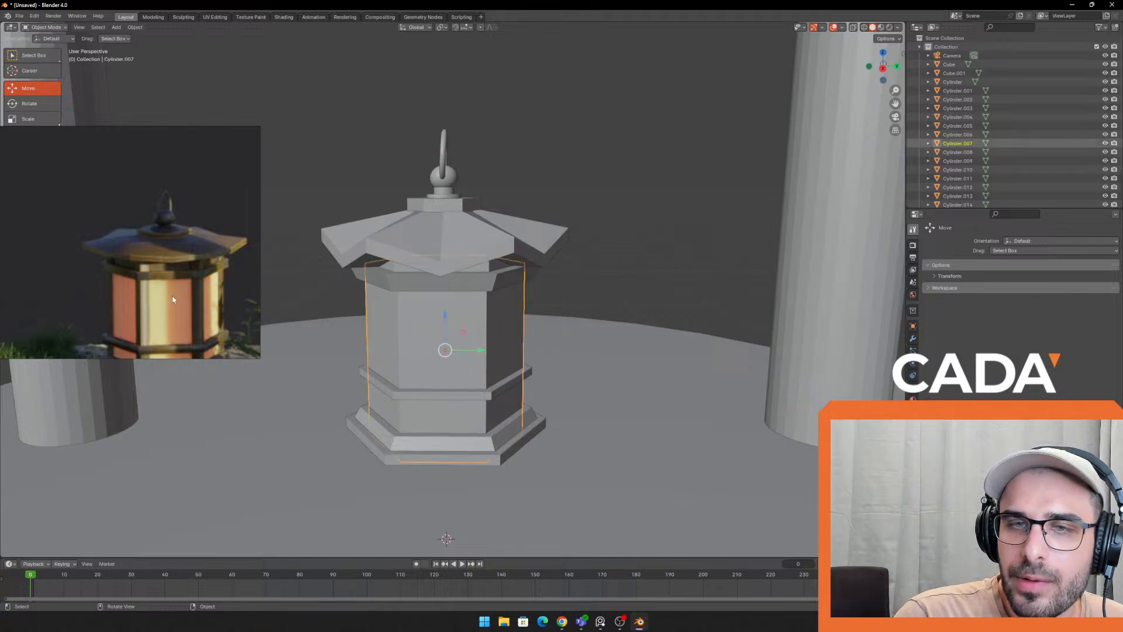
shift+middle_drag(496, 374, 409, 358)
middle_drag(481, 396, 479, 441)
scroll(444, 356, up, 2)
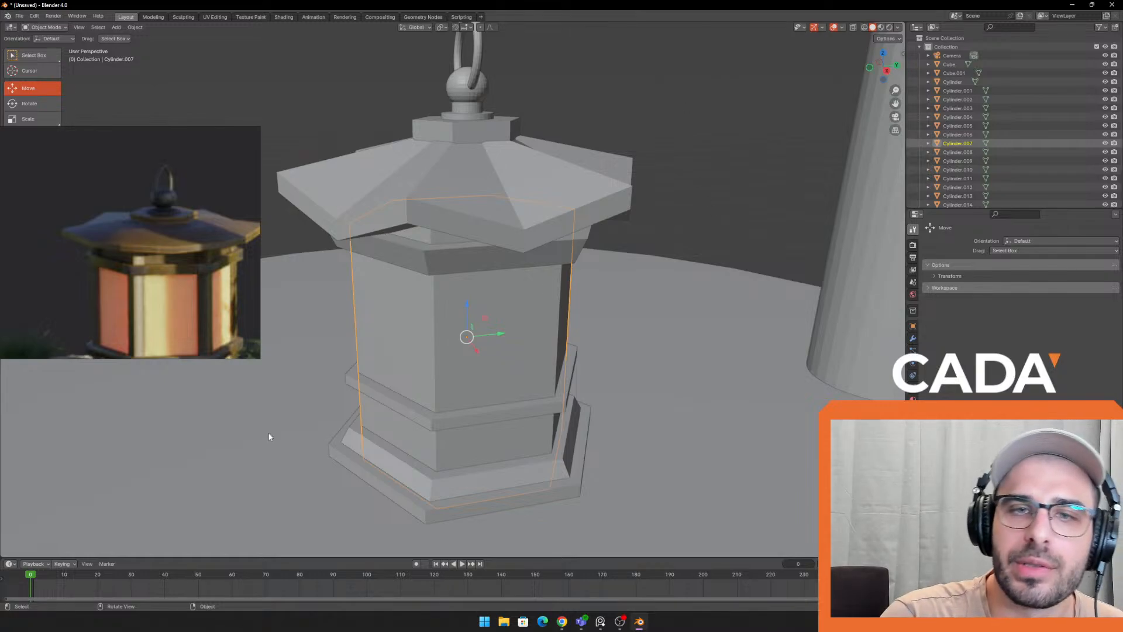
scroll(124, 285, down, 2)
middle_drag(124, 285, 125, 237)
middle_drag(604, 369, 572, 369)
shift+middle_drag(572, 370, 539, 244)
key(shift+d)
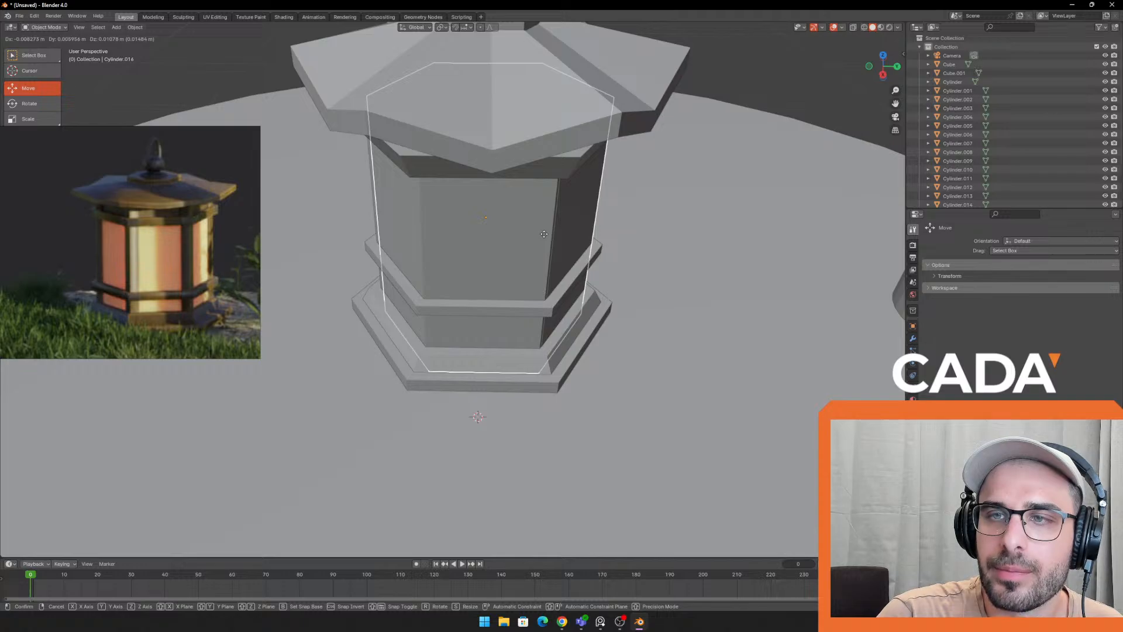
click(542, 237)
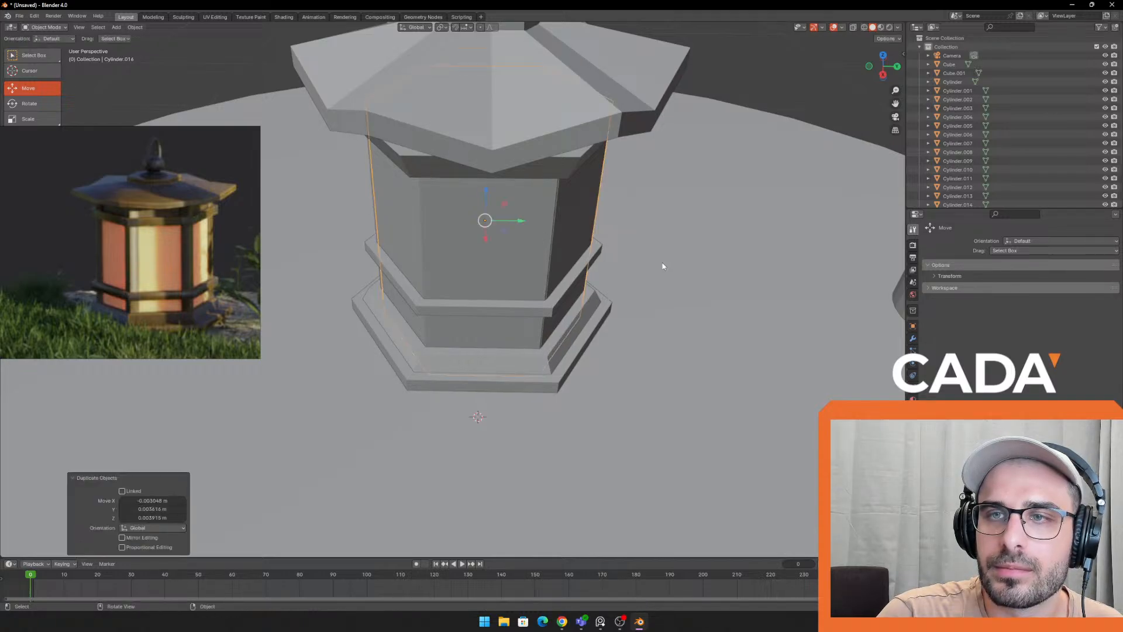
middle_drag(665, 264, 588, 257)
key(s)
click(523, 224)
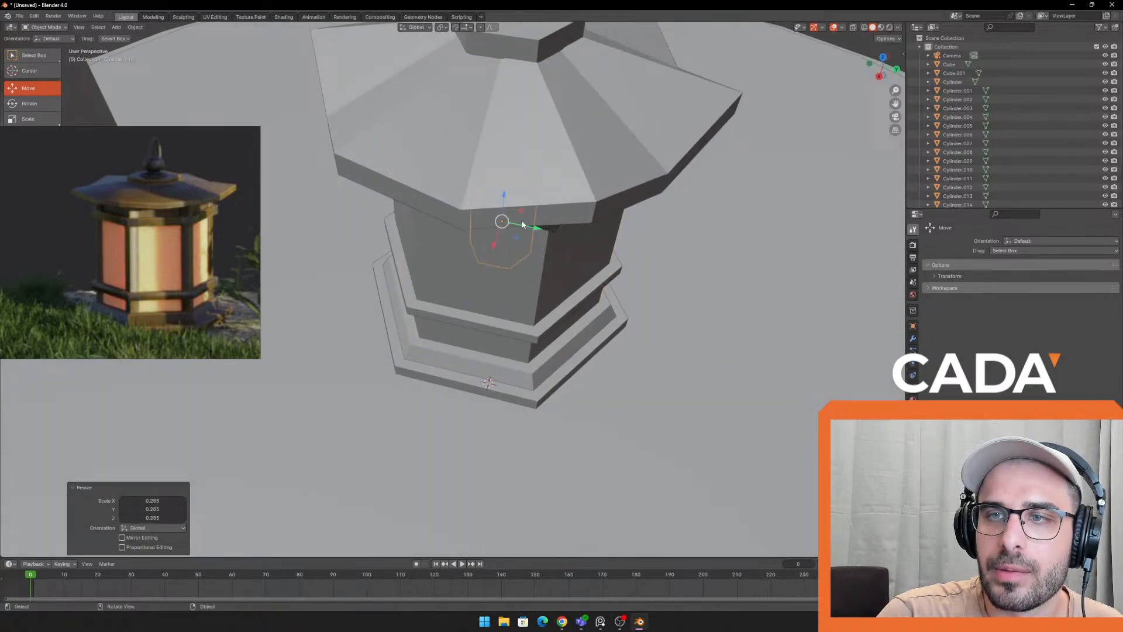
Move the small hexagonal copy about 0.252 m in X and -0.114 m in Y, and scale it by 0.331
drag(516, 240, 465, 321)
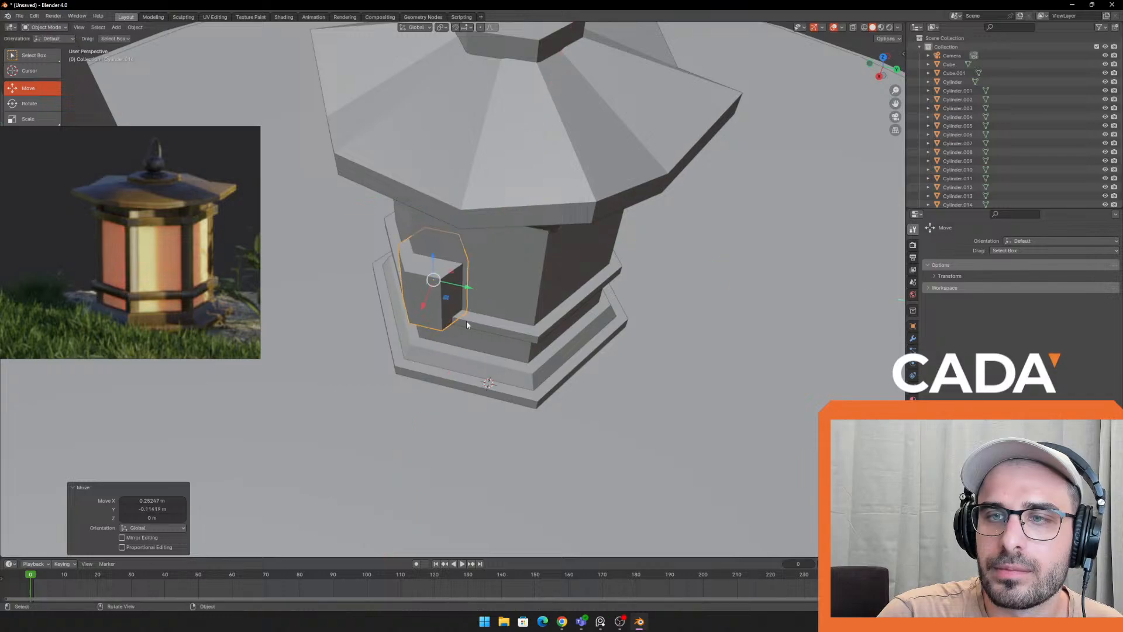
middle_drag(466, 321, 554, 283)
scroll(554, 284, up, 1)
key(s)
click(530, 258)
scroll(527, 258, up, 3)
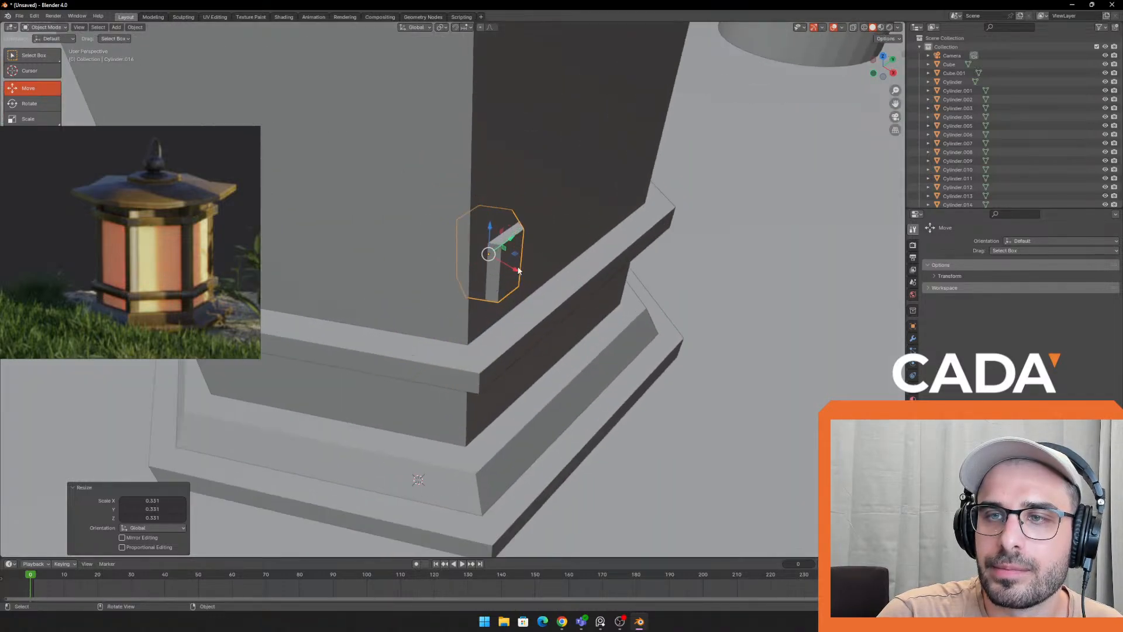
Shift the small prism horizontally until it is centred on the body's vertical corner edge
drag(515, 251, 487, 272)
middle_drag(487, 272, 547, 245)
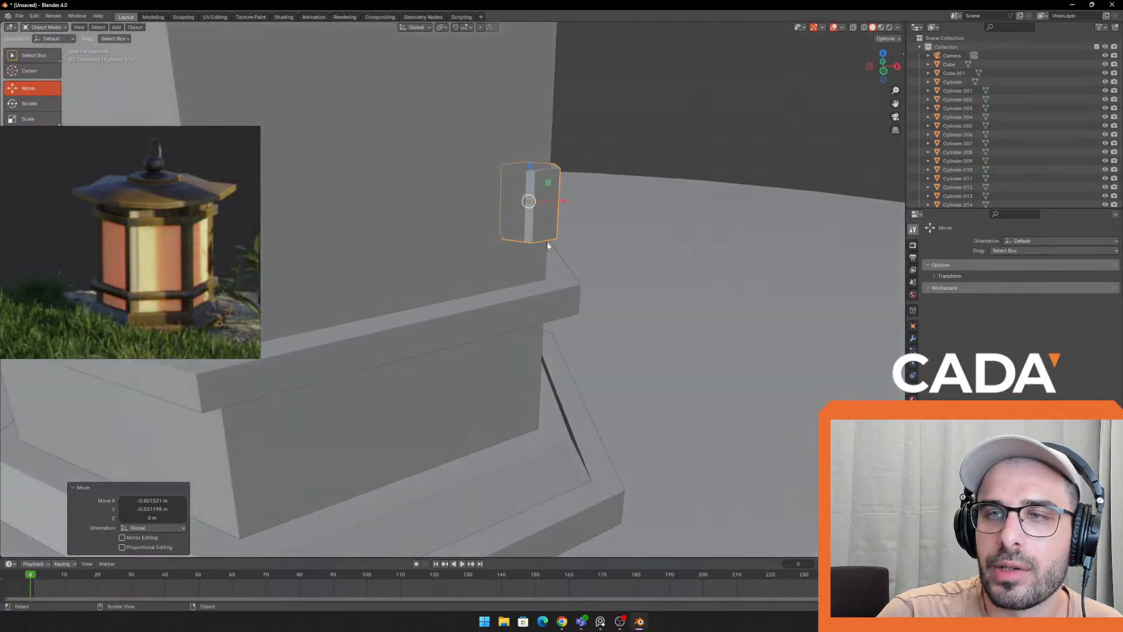
middle_drag(553, 203, 469, 258)
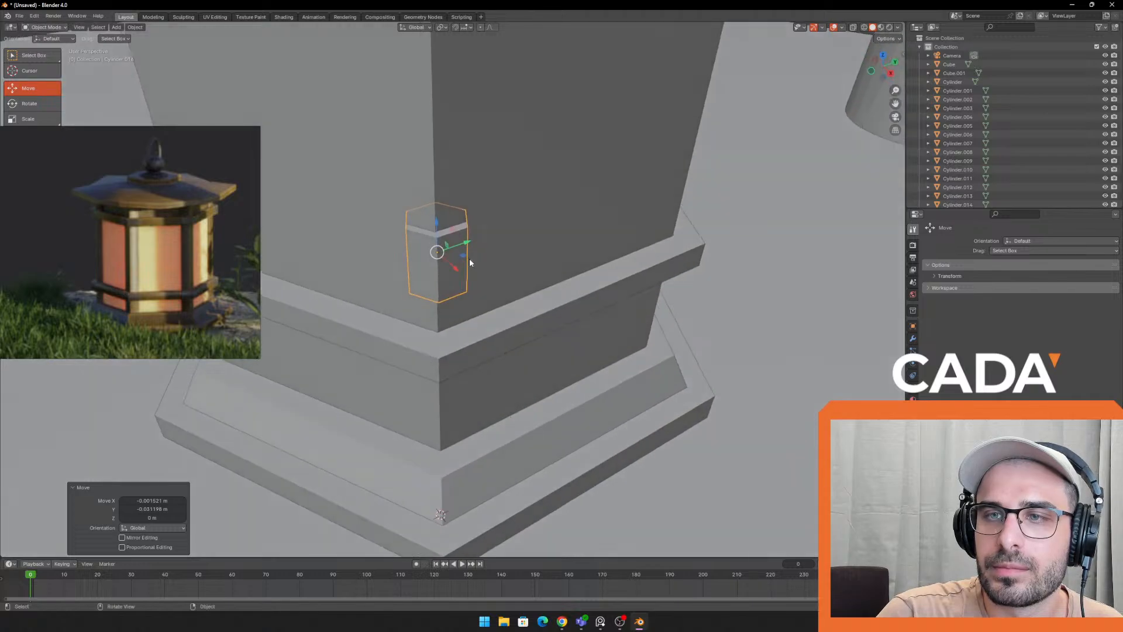
drag(467, 261, 470, 288)
middle_drag(470, 289, 101, 126)
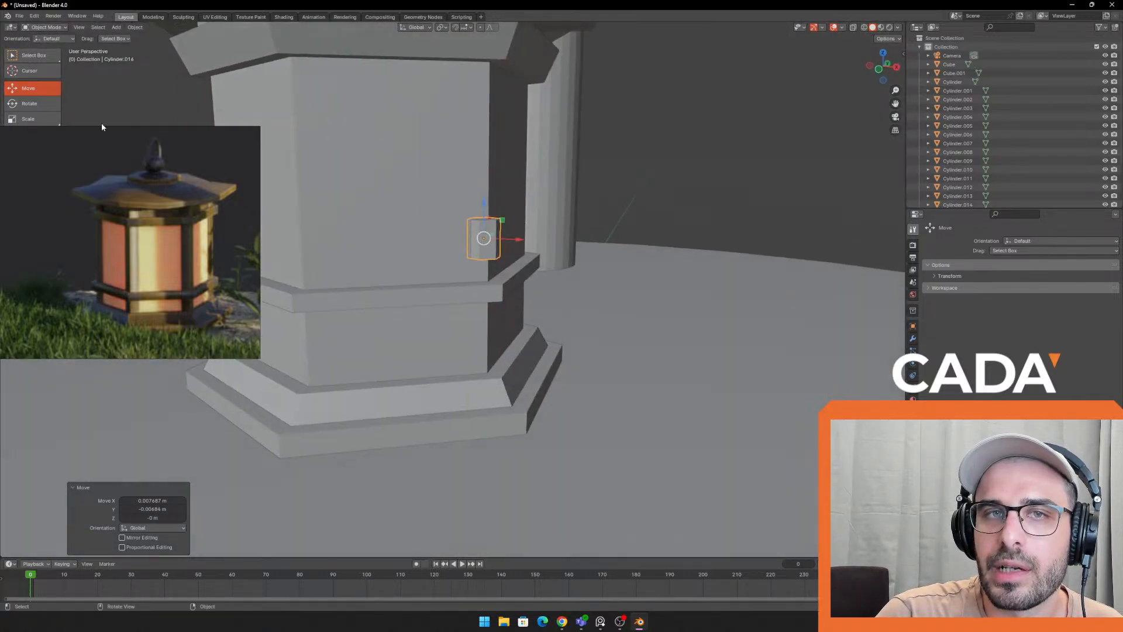
Stretch the small prism along Z by about 9.165 into a tall corner post and reselect it
click(29, 118)
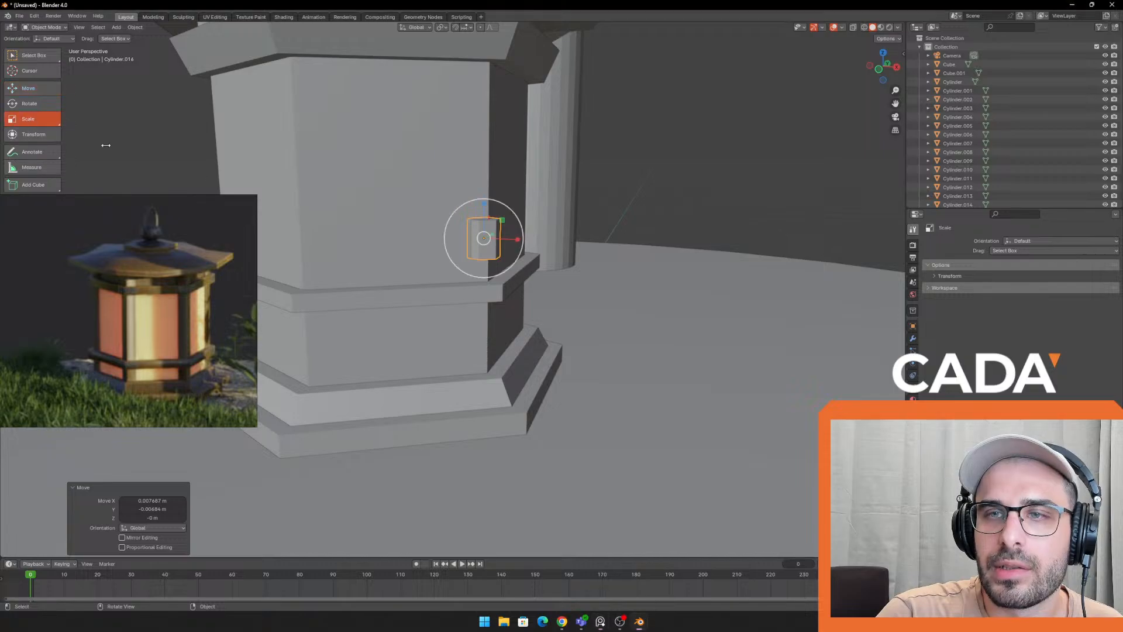
drag(485, 204, 497, 63)
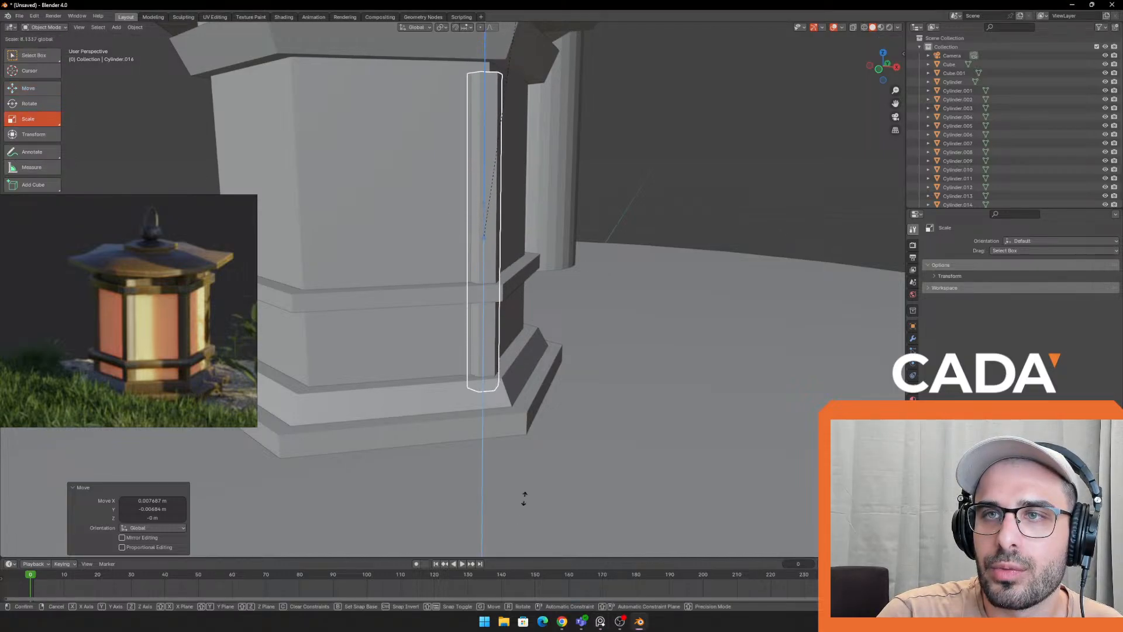
drag(533, 462, 533, 466)
middle_drag(591, 339, 503, 304)
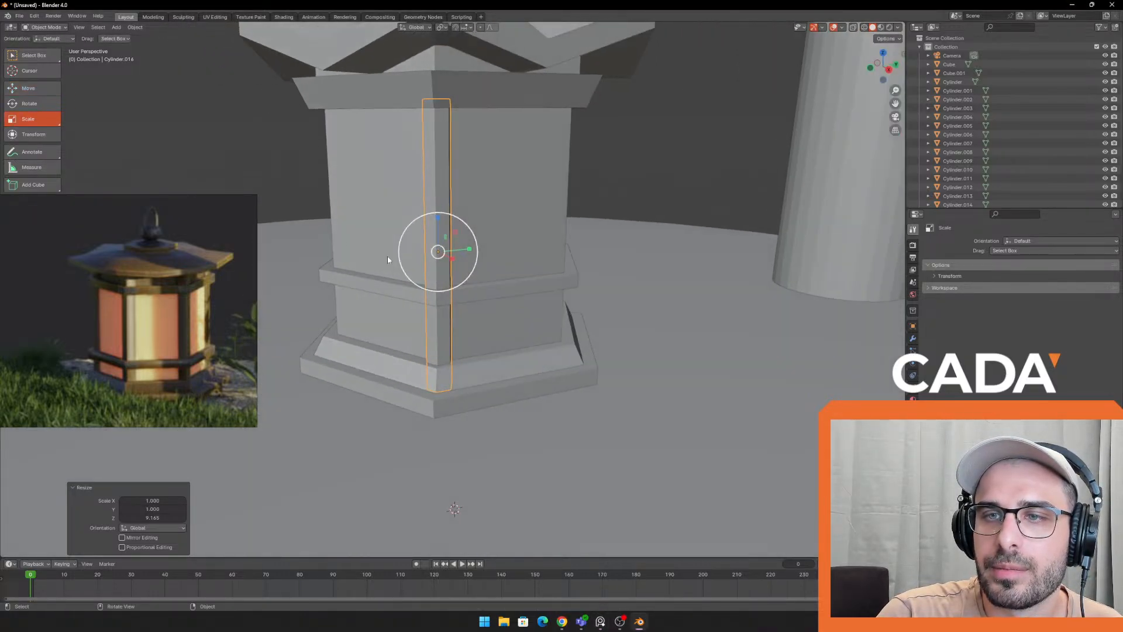
click(383, 293)
scroll(386, 296, down, 3)
middle_drag(520, 427, 428, 449)
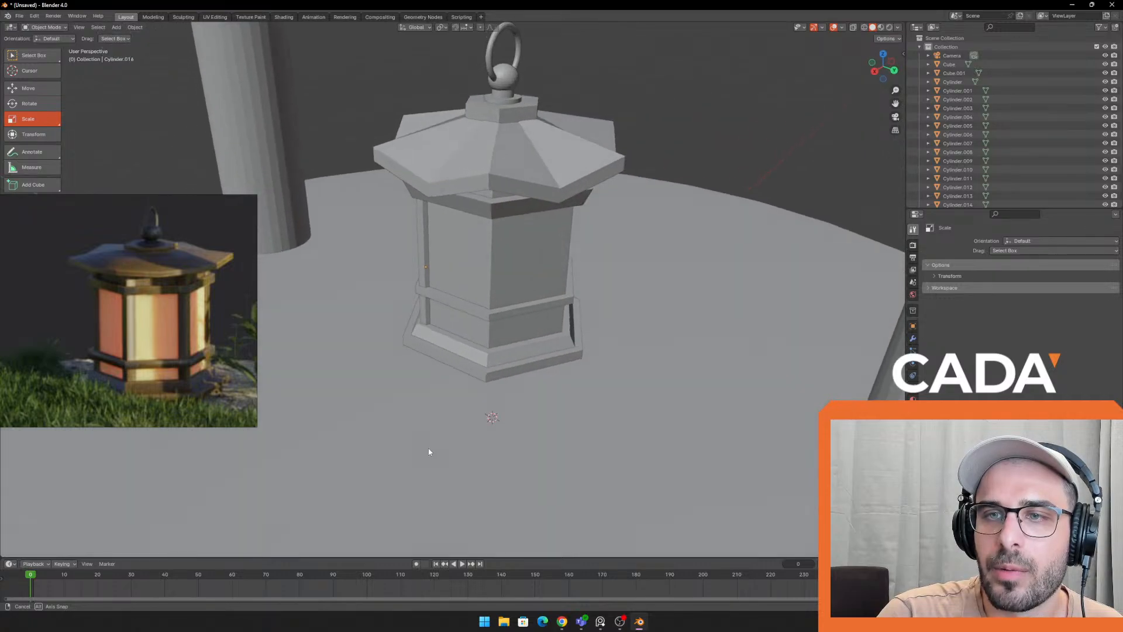
scroll(418, 403, up, 1)
middle_drag(397, 364, 458, 381)
scroll(444, 327, up, 2)
click(428, 231)
middle_drag(428, 231, 494, 352)
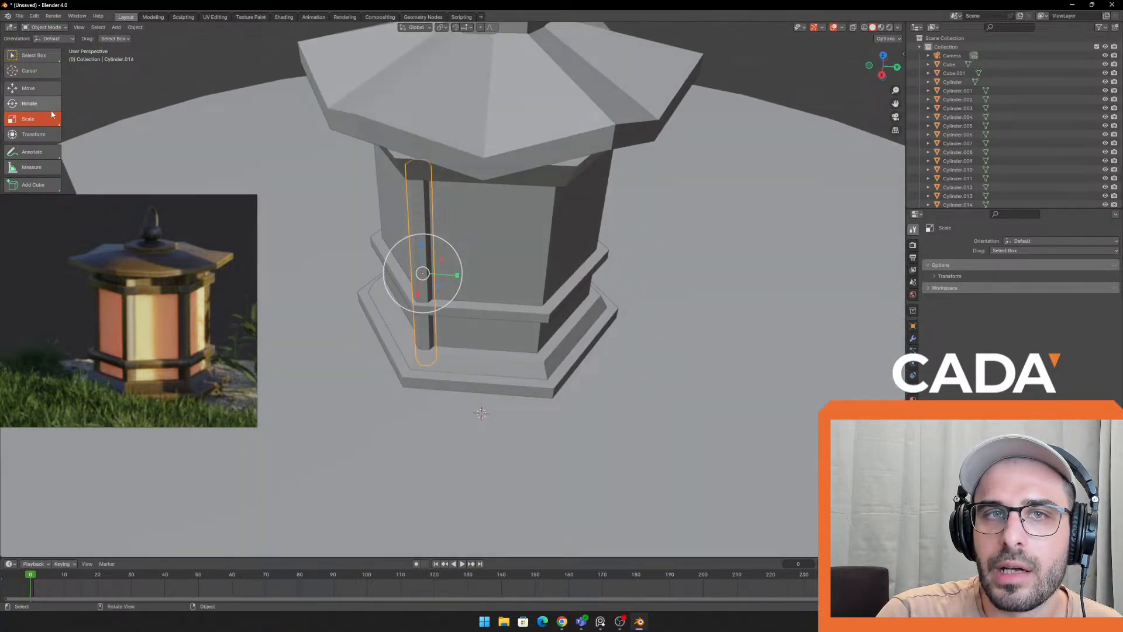
key(shift+d)
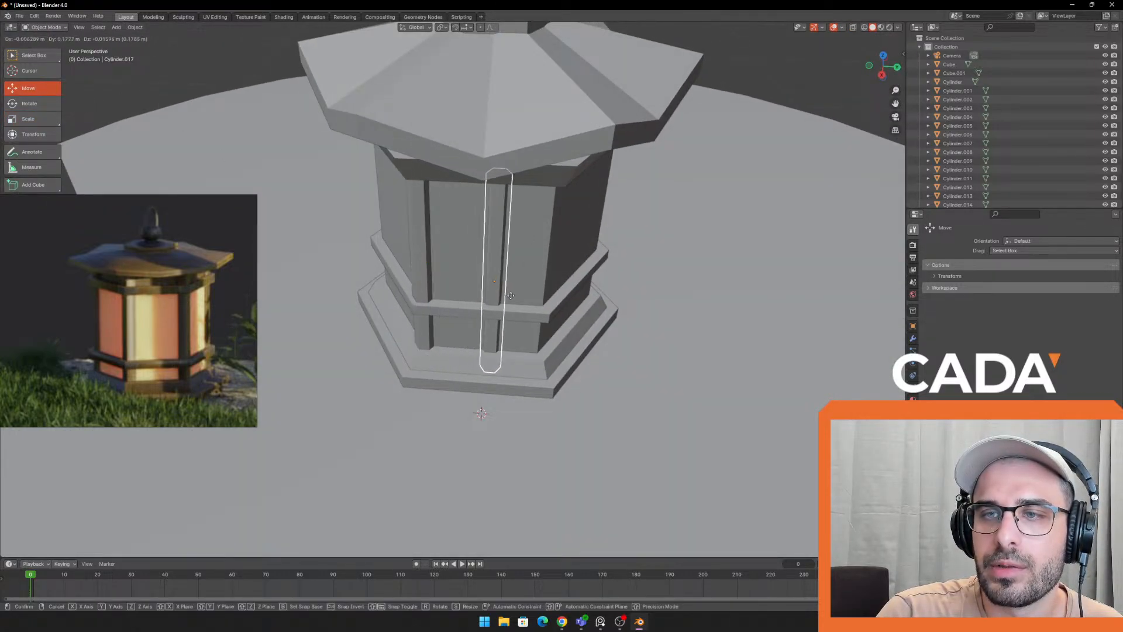
key(x)
click(520, 304)
middle_drag(520, 304, 445, 289)
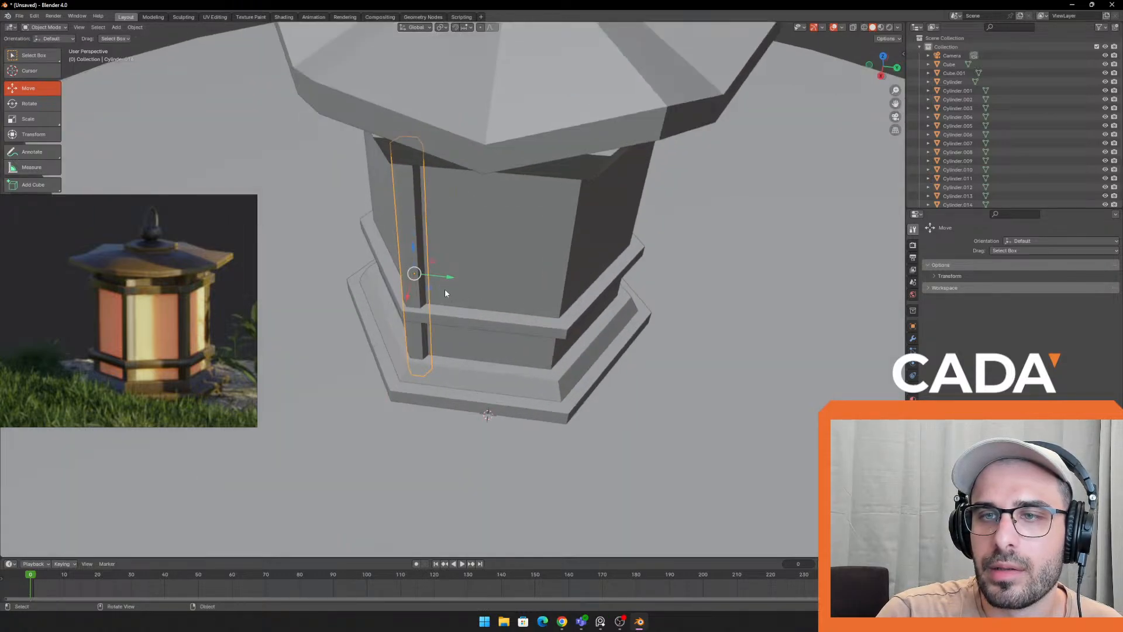
key(shift+d)
click(464, 301)
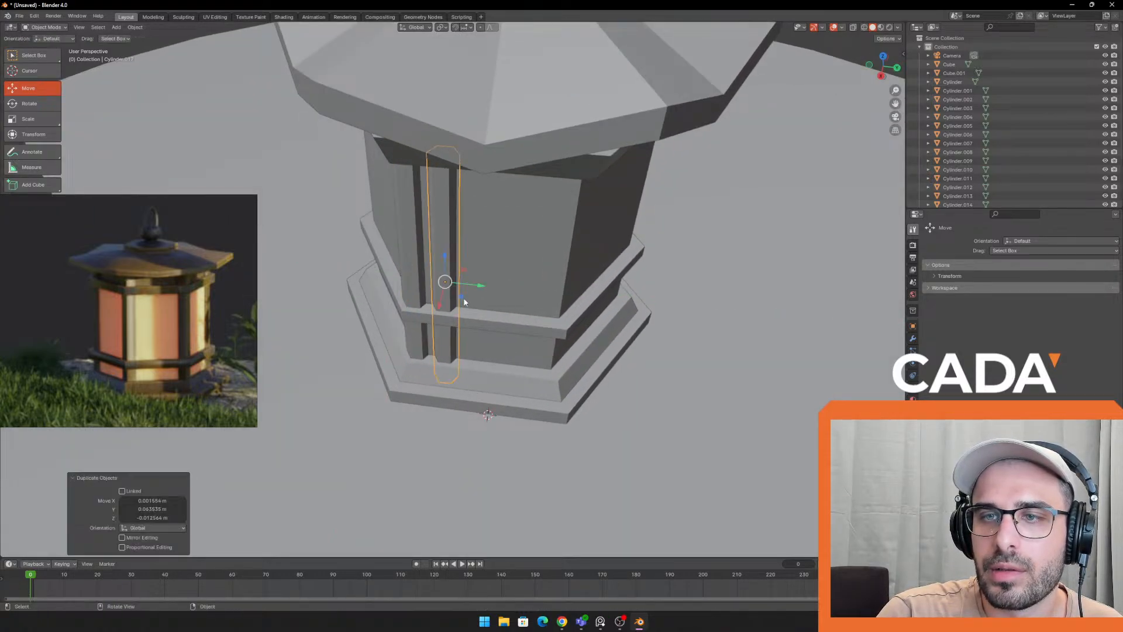
key(ctrl+z)
Duplicate the corner post and place the copy about 0.299 m along Y on the adjacent body corner
key(shift+d)
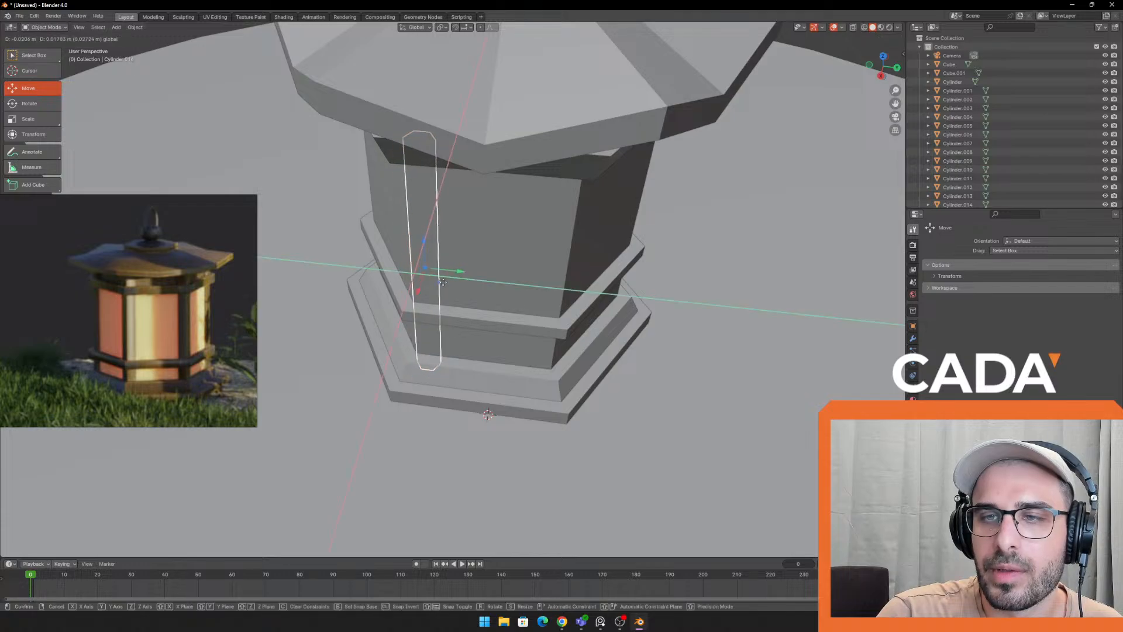
key(y)
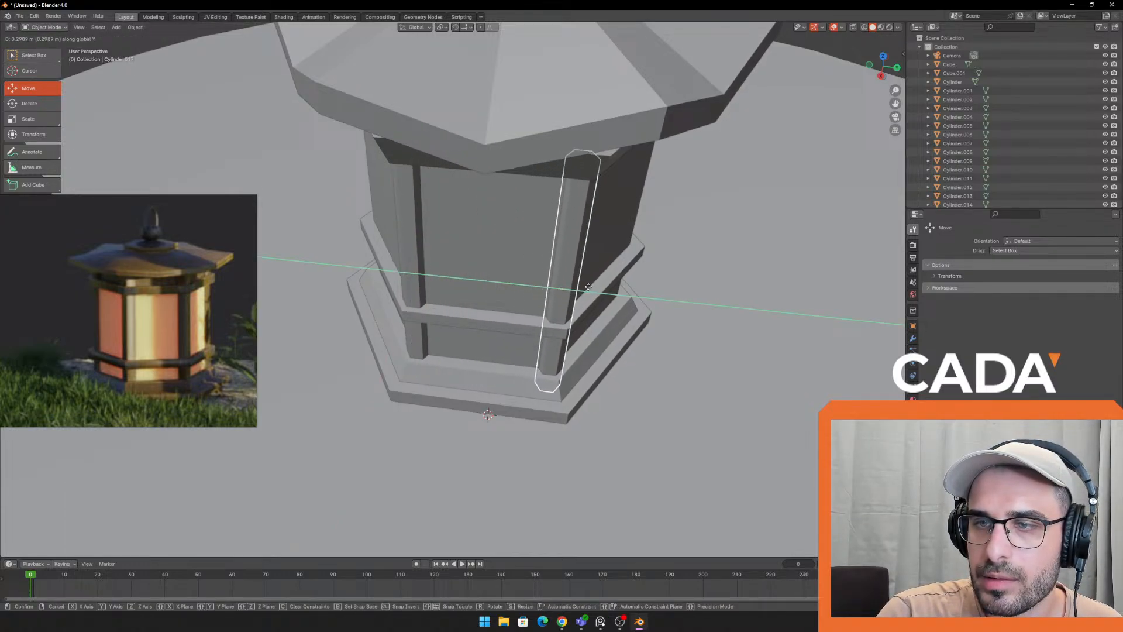
click(586, 290)
middle_drag(704, 304, 620, 389)
Duplicate the second post, shift the copy about -0.218 m in X and 0.094 m in Y, and pull it horizontally clear of the lantern
key(shift+d)
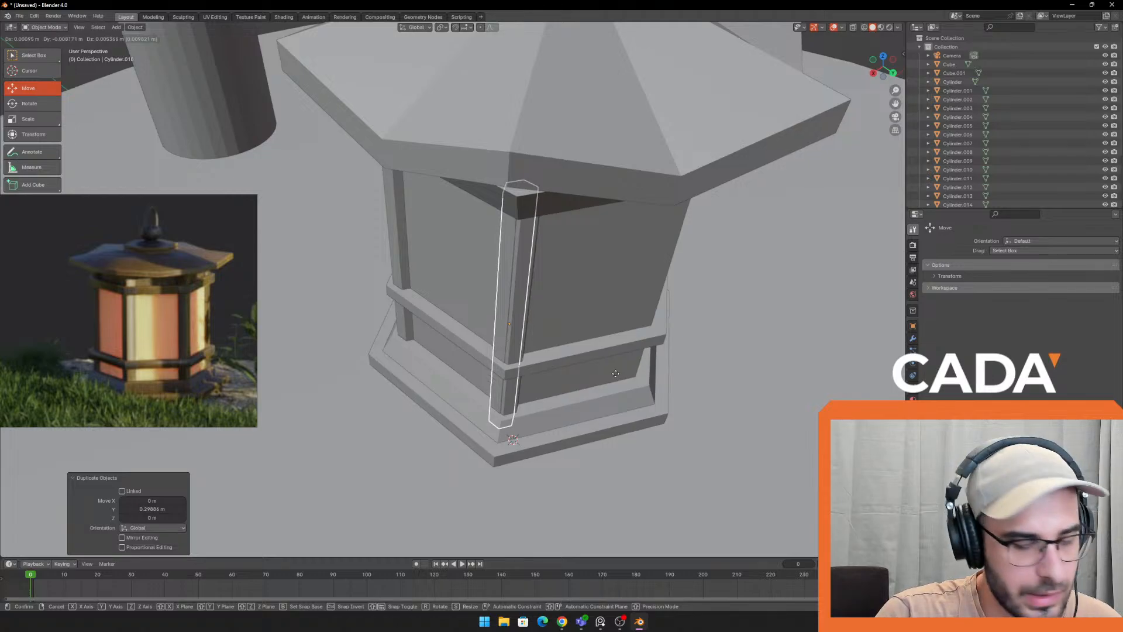
key(y)
click(626, 381)
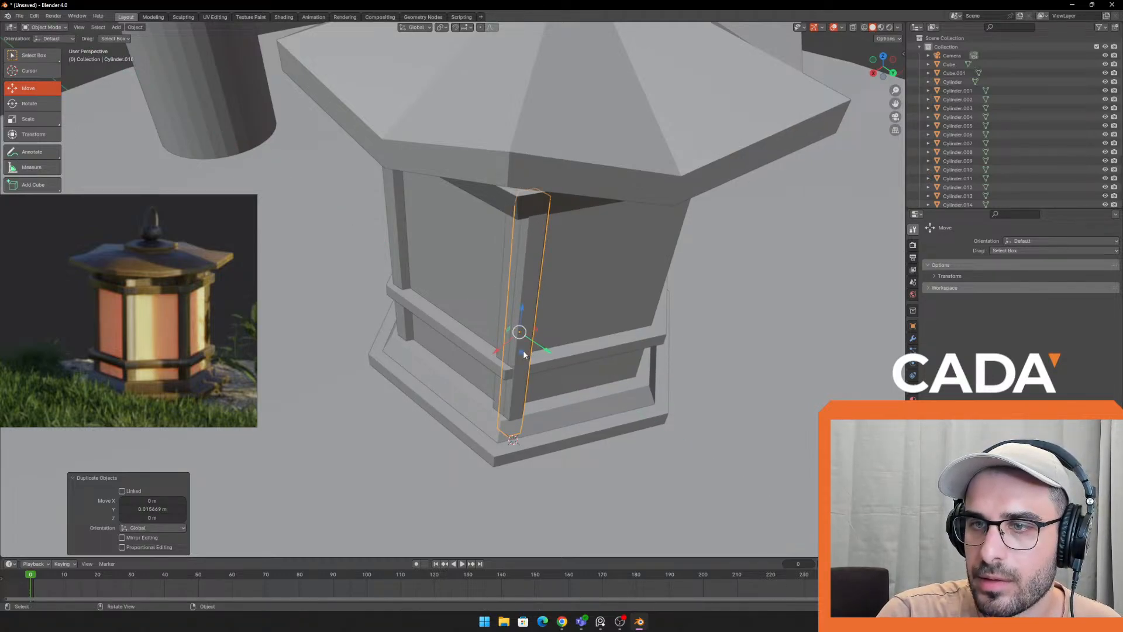
drag(523, 355, 634, 321)
middle_drag(672, 333, 635, 414)
shift+middle_drag(520, 374, 418, 130)
scroll(418, 130, up, 2)
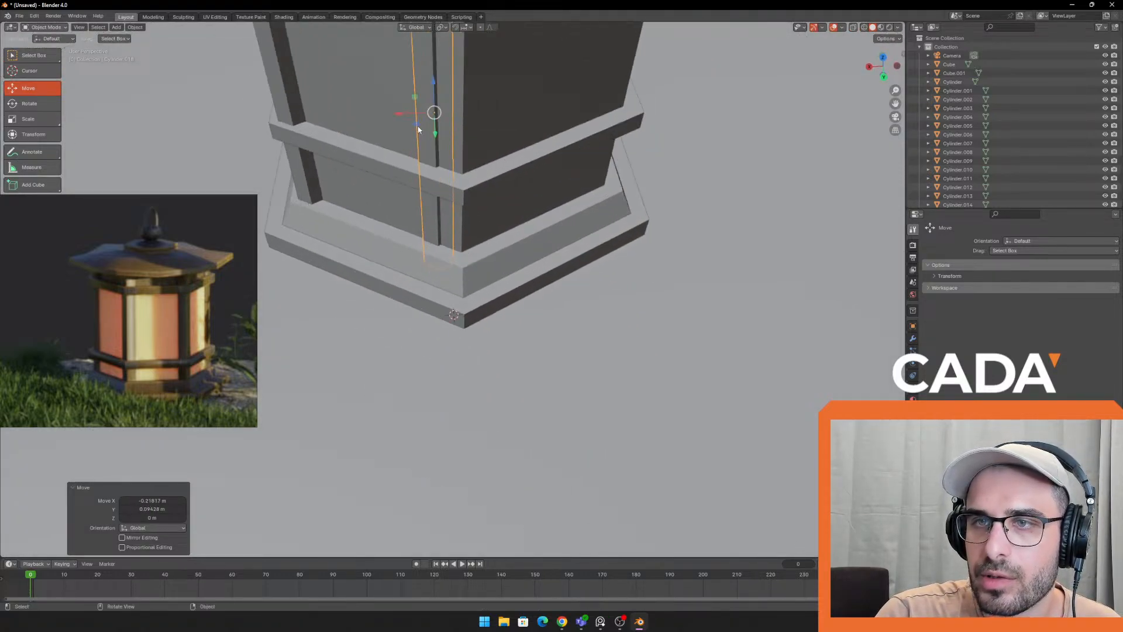
scroll(418, 130, down, 4)
drag(527, 273, 534, 315)
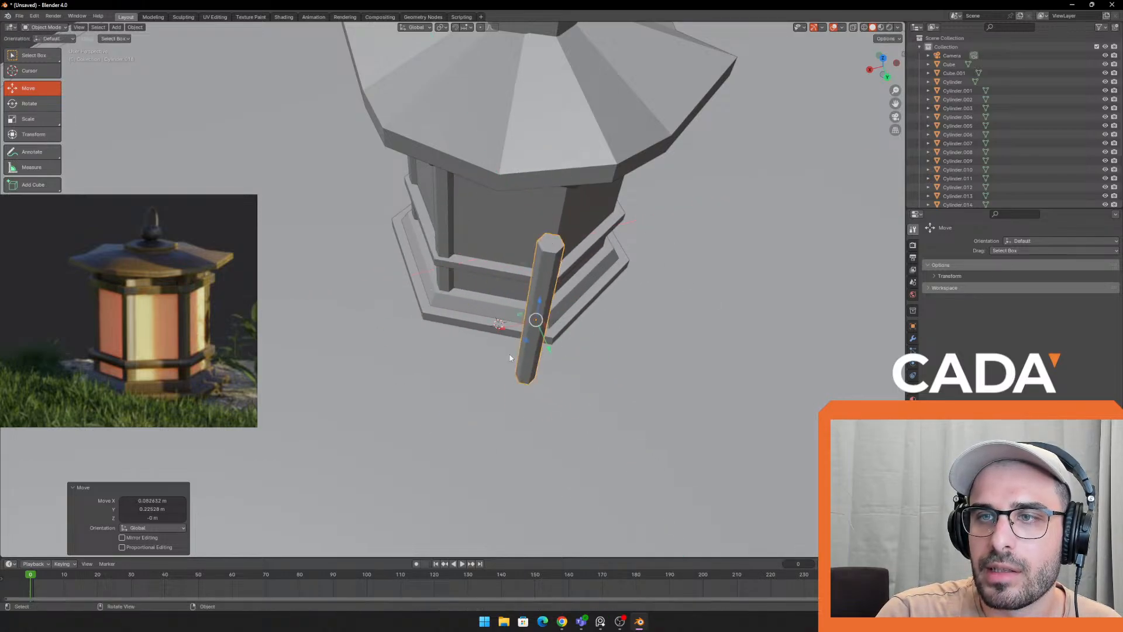
middle_drag(534, 316, 589, 307)
drag(581, 152, 678, 283)
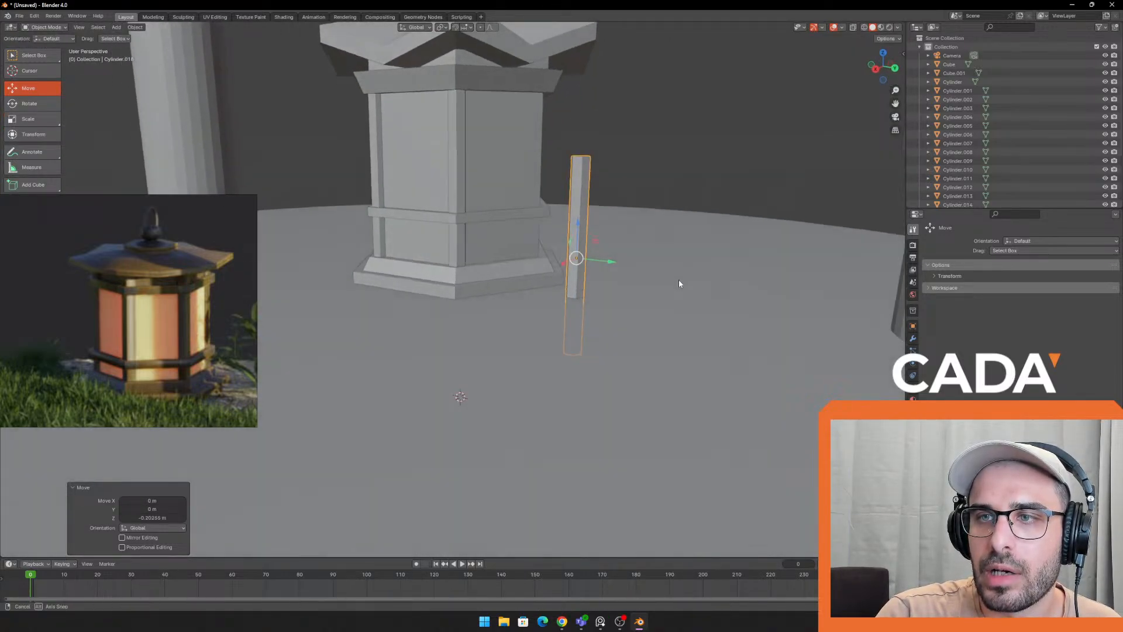
middle_drag(680, 238, 588, 248)
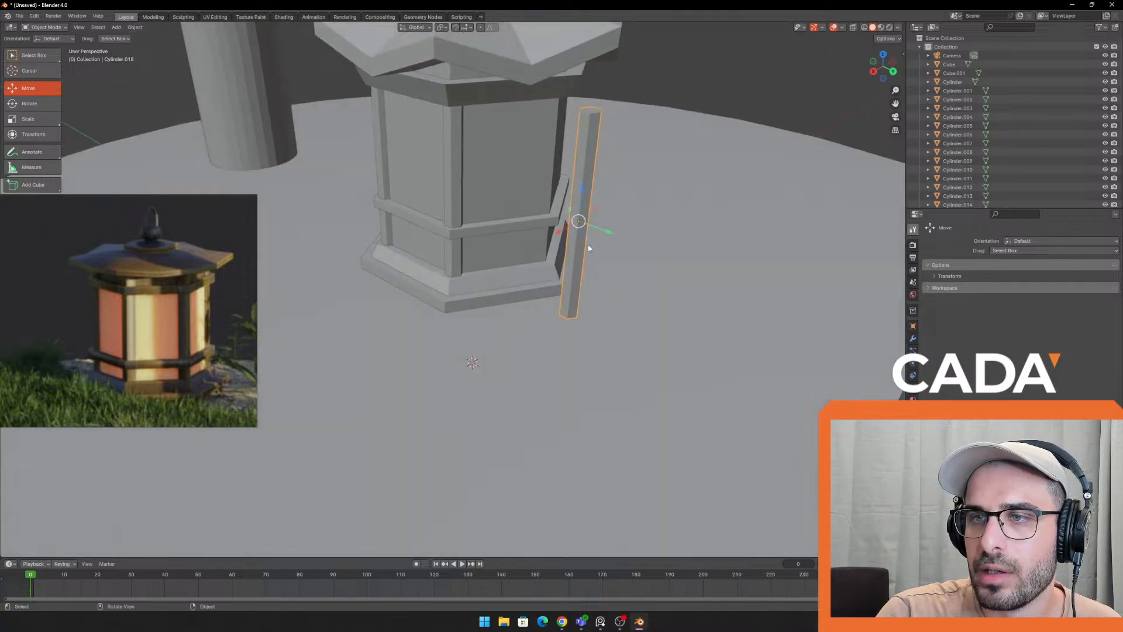
drag(581, 232, 633, 38)
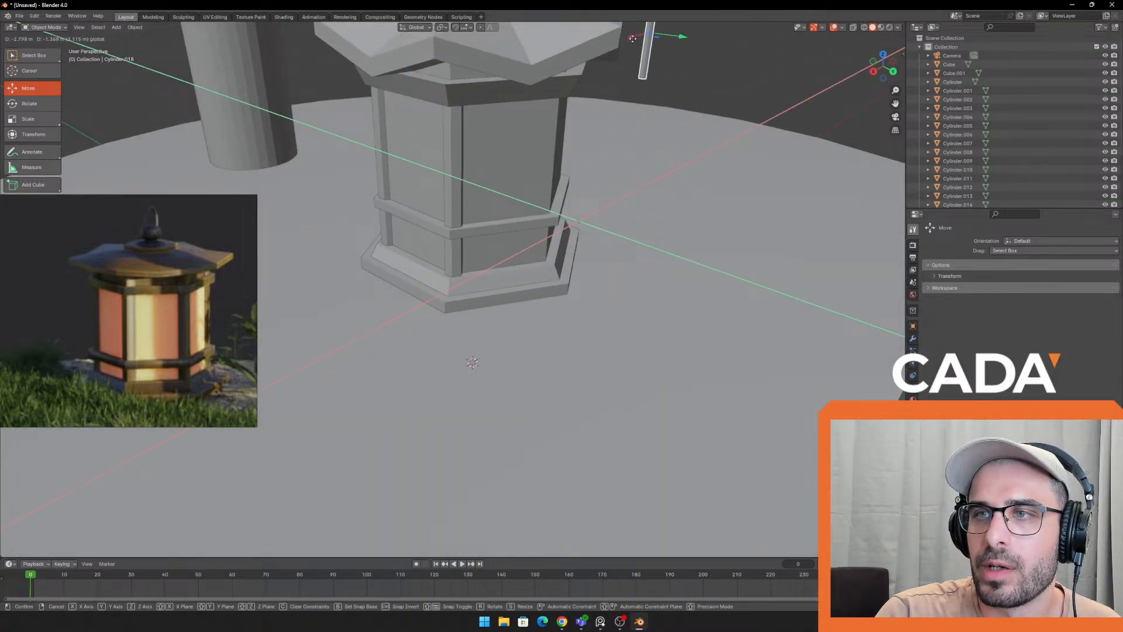
drag(439, 150, 527, 199)
key(ctrl+z)
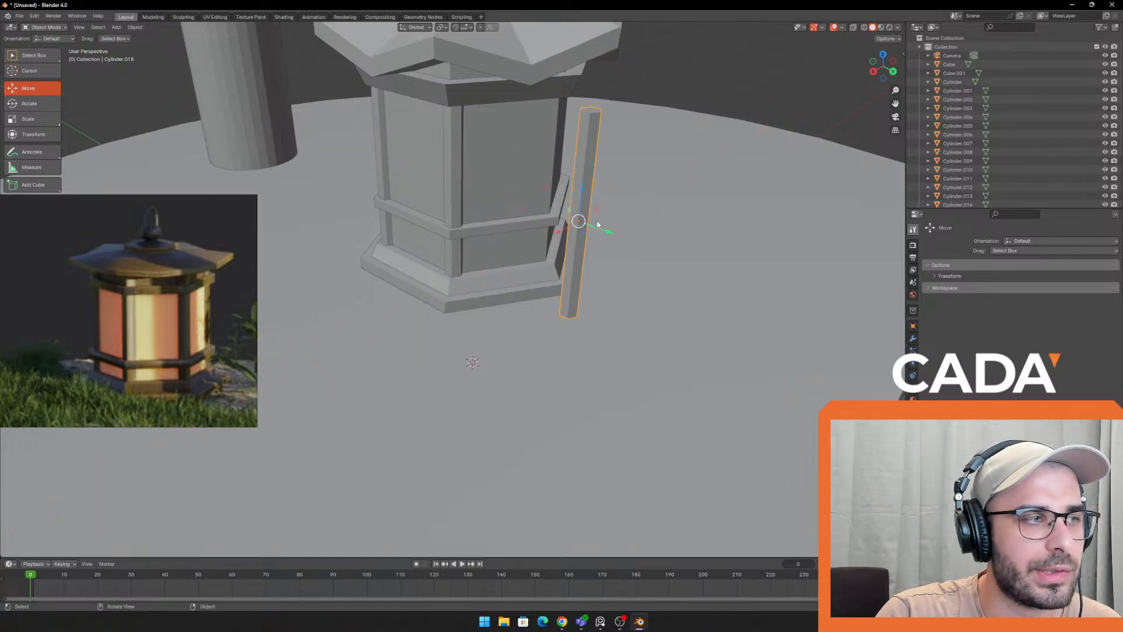
Move the detached third post horizontally onto the next free corner of the lantern body
middle_drag(522, 253, 456, 280)
scroll(595, 240, up, 2)
middle_drag(468, 374, 461, 380)
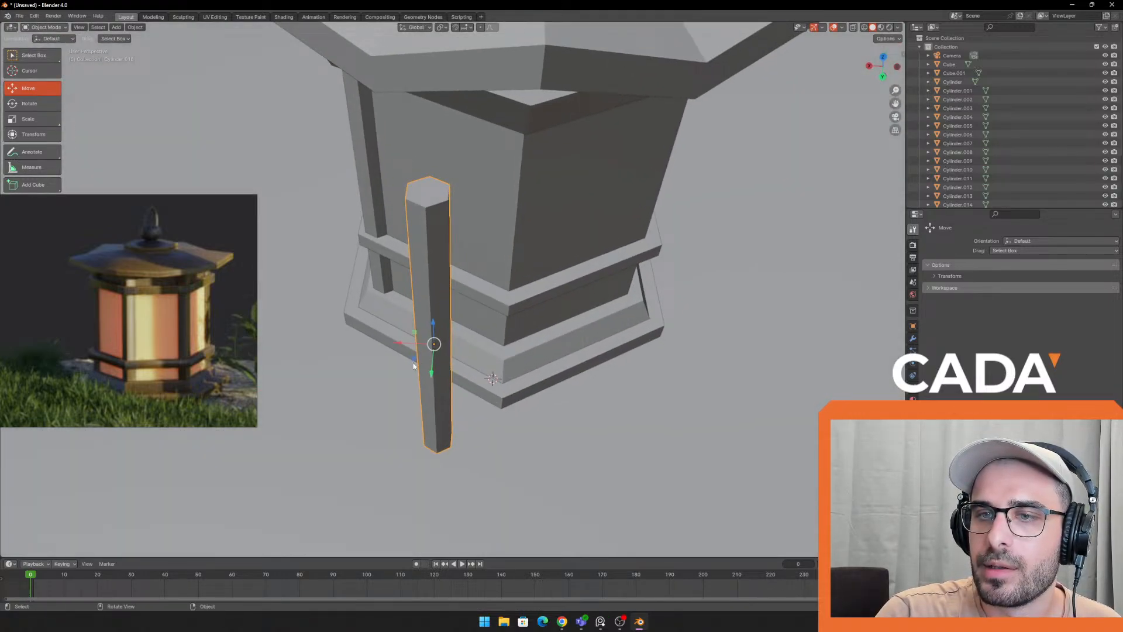
drag(413, 362, 493, 271)
middle_drag(576, 266, 330, 328)
Duplicate the third post, move the copy horizontally to the following body corner, and fine-tune its alignment with the corner edge
key(shift+d)
key(y)
click(451, 306)
key(g)
key(shift+z)
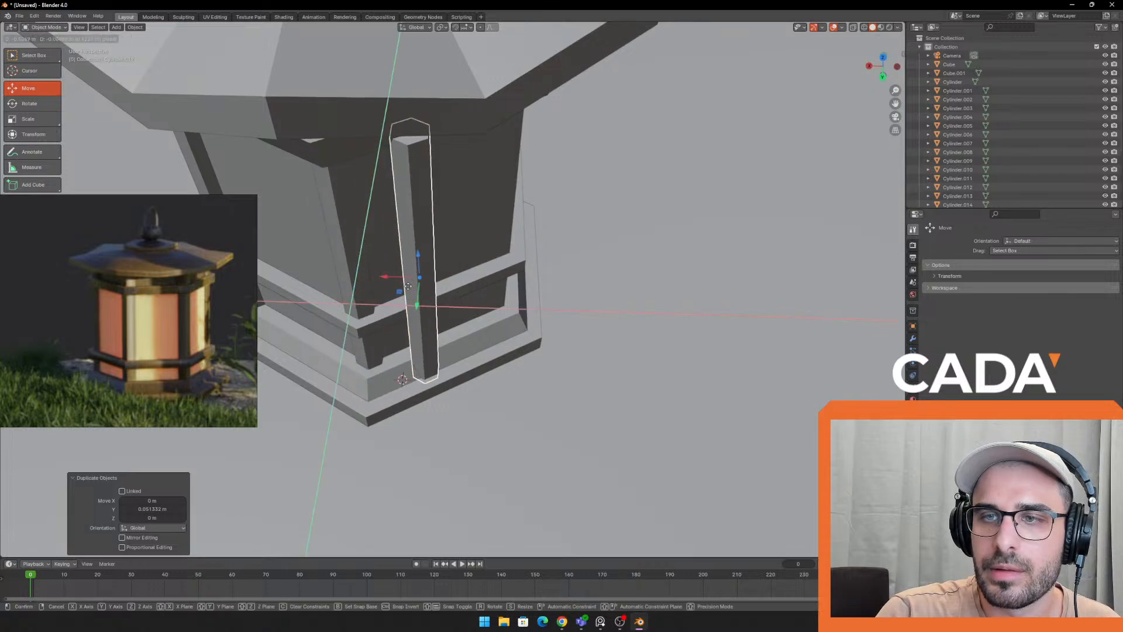
click(483, 226)
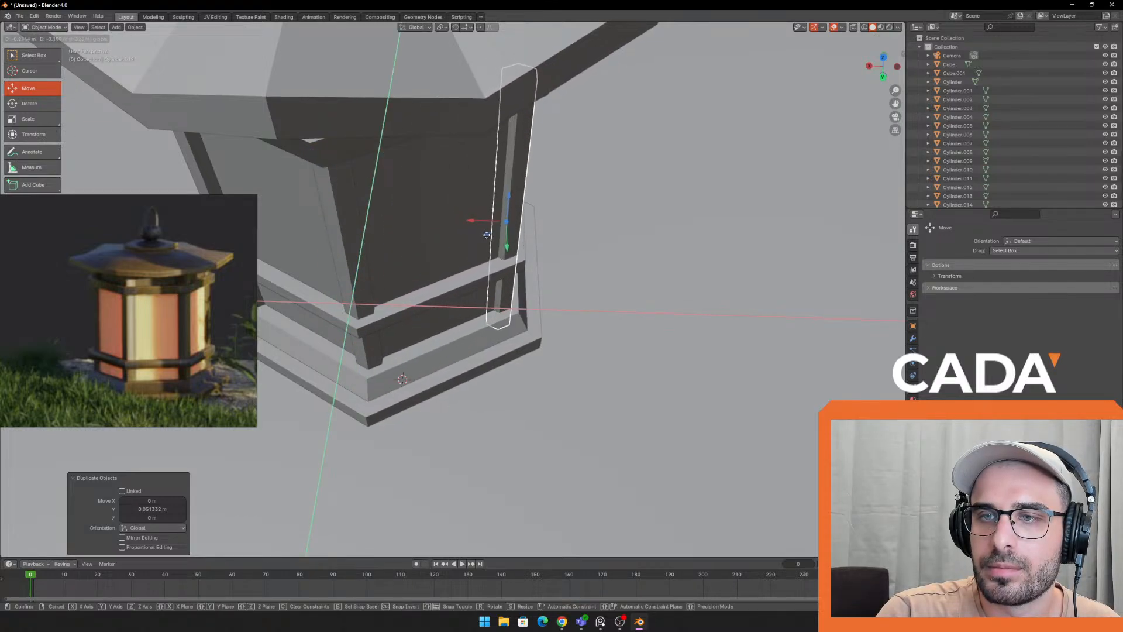
middle_drag(483, 226, 513, 256)
scroll(486, 267, up, 3)
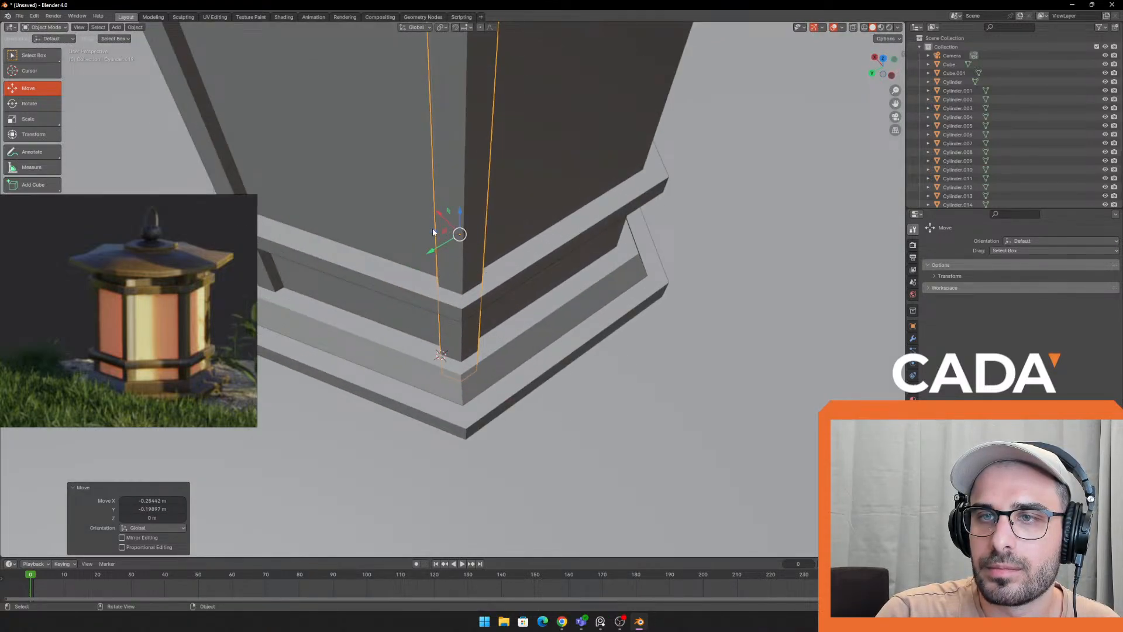
drag(433, 231, 434, 234)
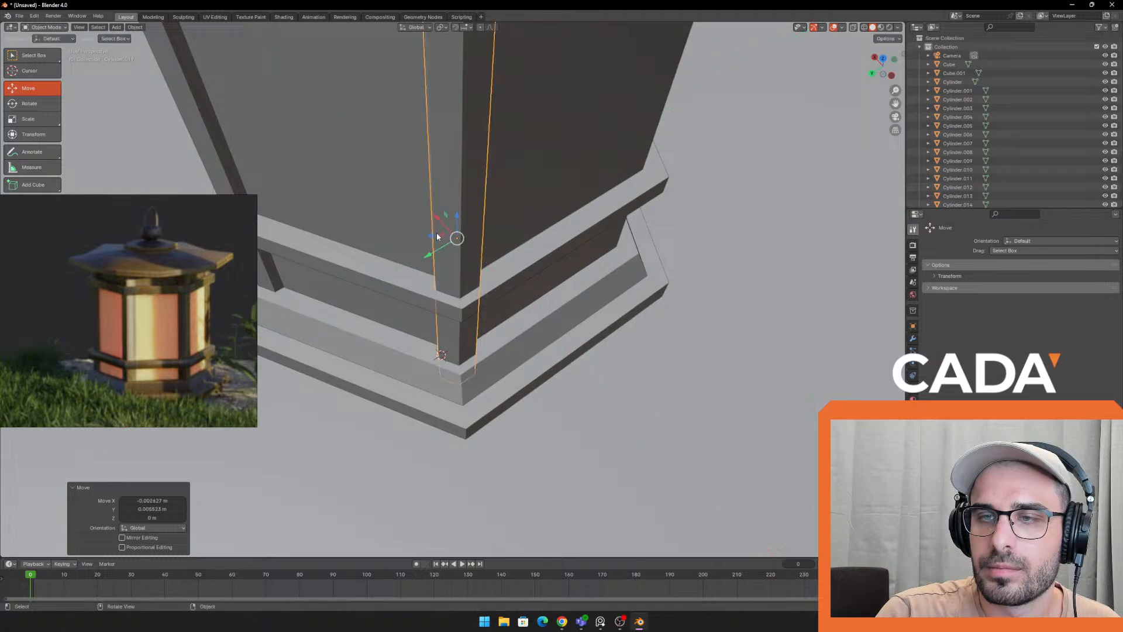
Duplicate the selected corner post and move the copy about -0.22 m in Y, plus another 0.010 m in X and -0.071 m in Y, onto the next corner
scroll(438, 237, down, 3)
middle_drag(476, 267, 464, 271)
key(shift+d)
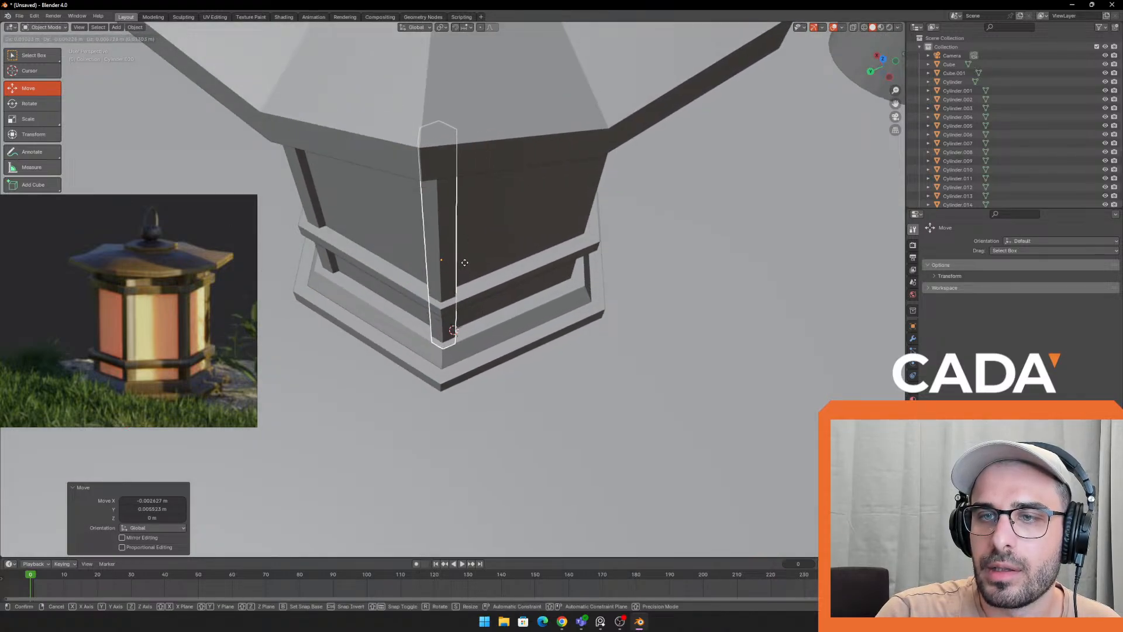
click(468, 275)
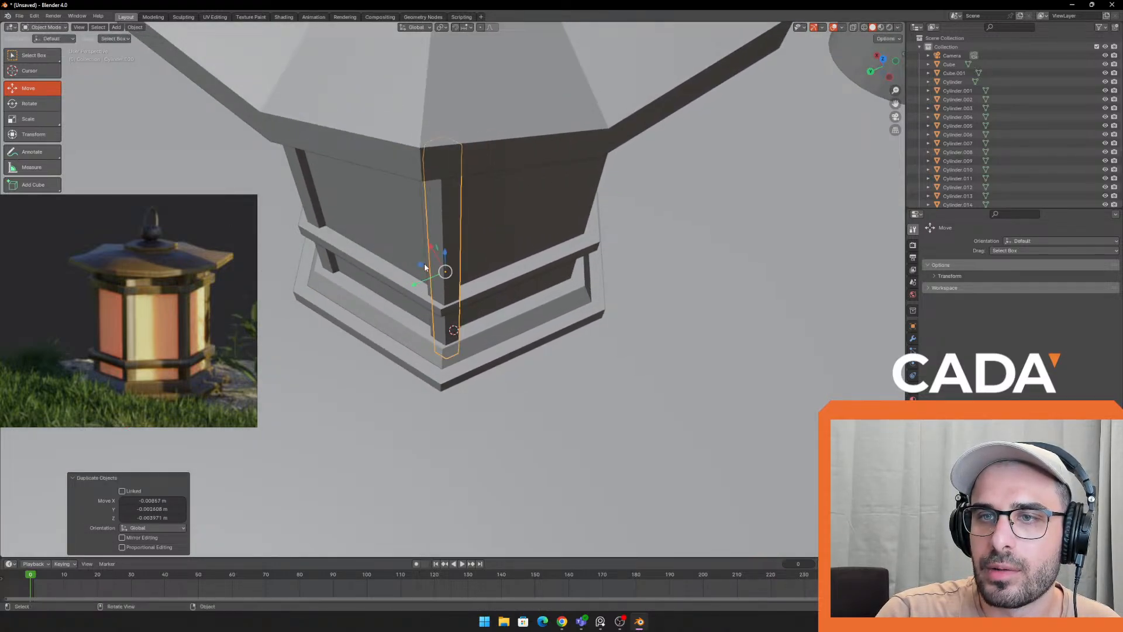
drag(424, 268, 532, 222)
scroll(527, 249, up, 2)
middle_drag(620, 286, 448, 252)
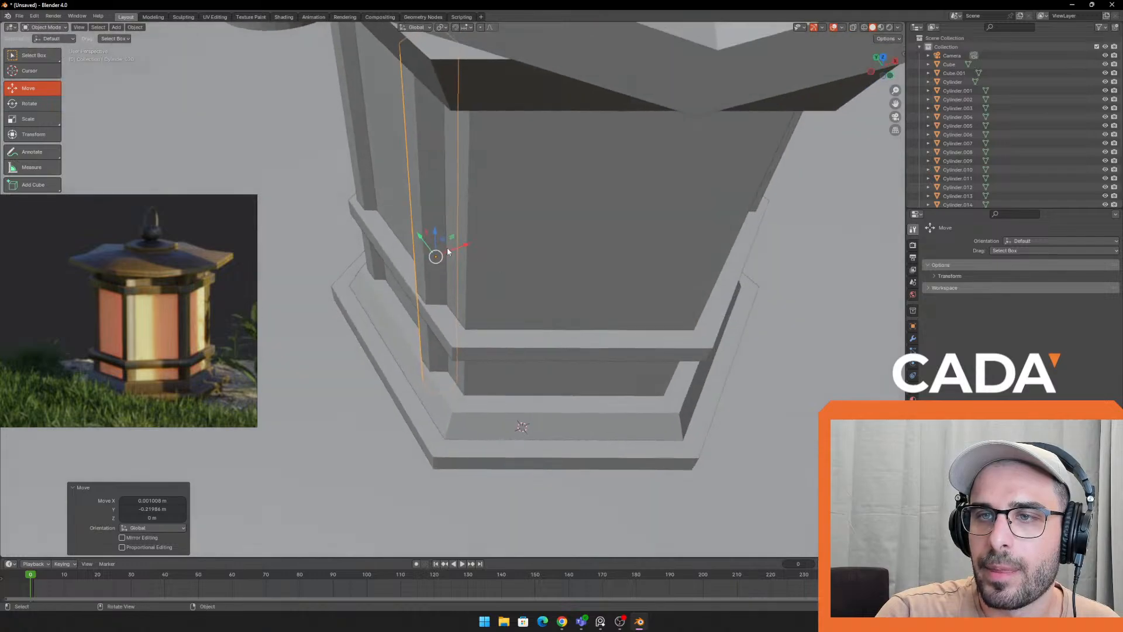
drag(444, 245, 478, 274)
Duplicate this post, move the copy about 0.253 m in X and -0.113 m in Y, and align it with the last free body corner
scroll(580, 295, down, 3)
shift+middle_drag(579, 296, 538, 315)
key(shift+d)
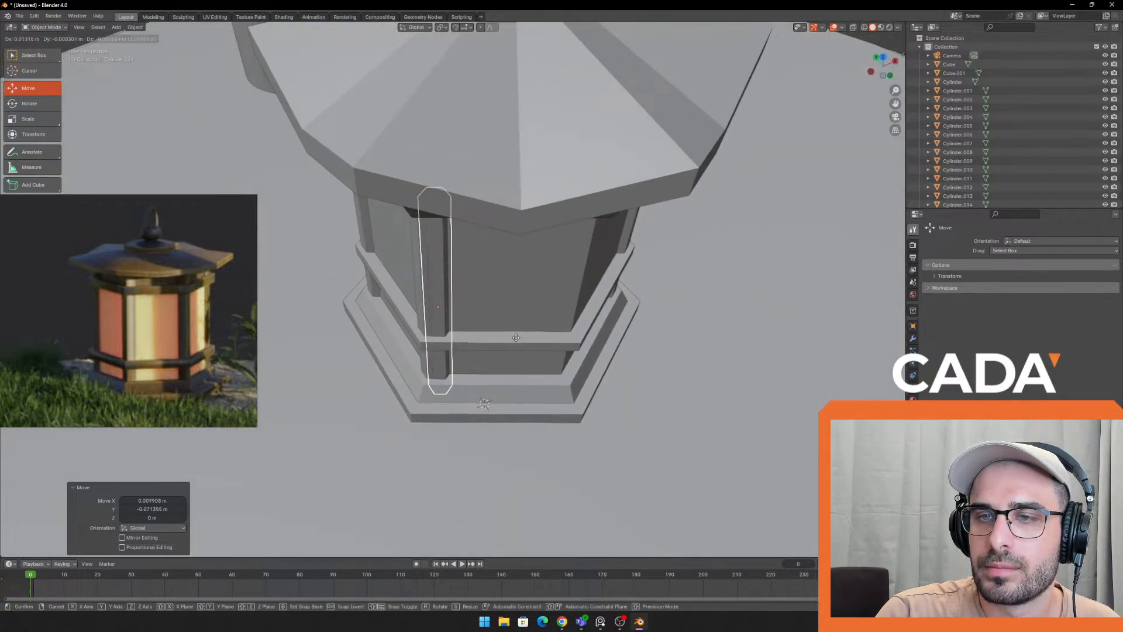
click(517, 335)
drag(448, 293, 580, 281)
scroll(549, 308, up, 5)
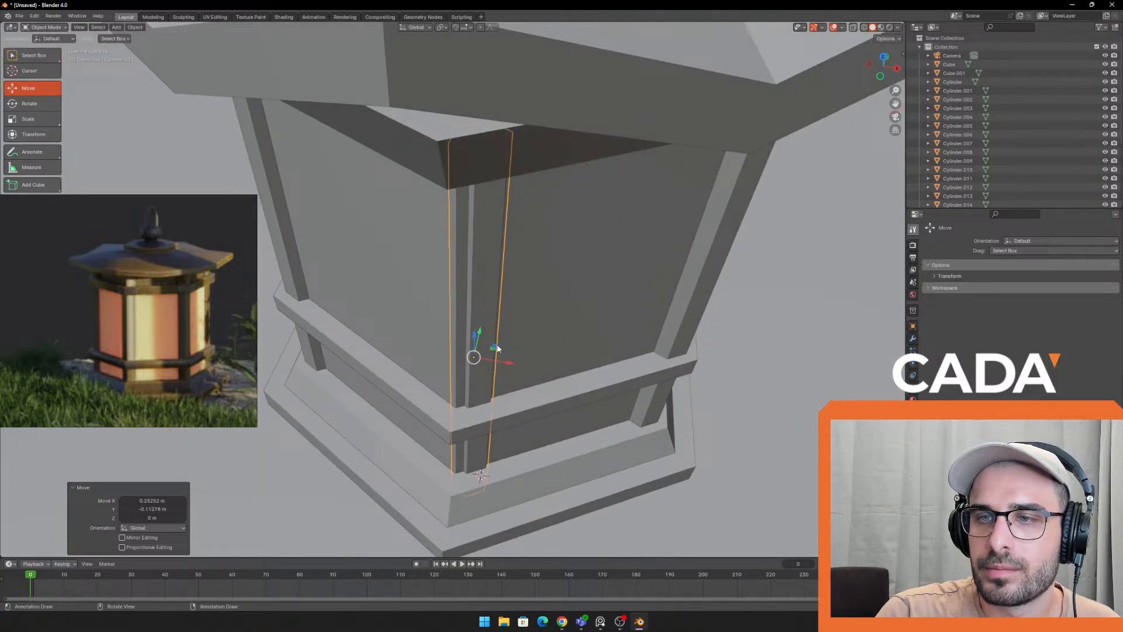
drag(496, 348, 482, 358)
Deselect the post and examine the lantern with its corner posts from near and far
scroll(542, 350, down, 8)
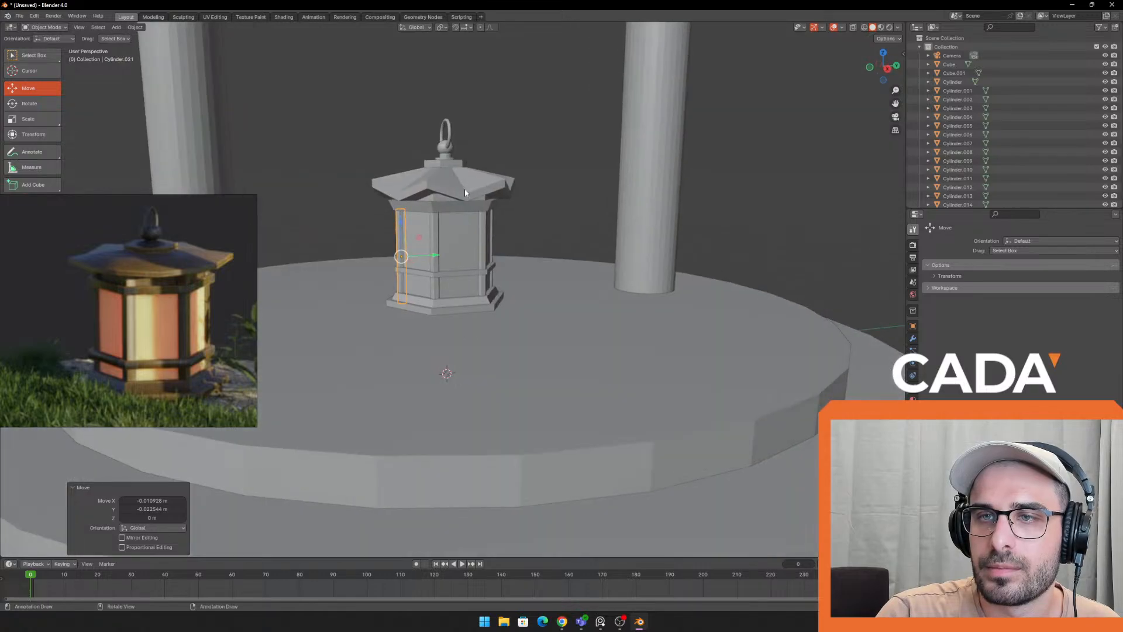
click(573, 228)
scroll(573, 229, down, 2)
middle_drag(573, 229, 539, 243)
scroll(539, 243, up, 5)
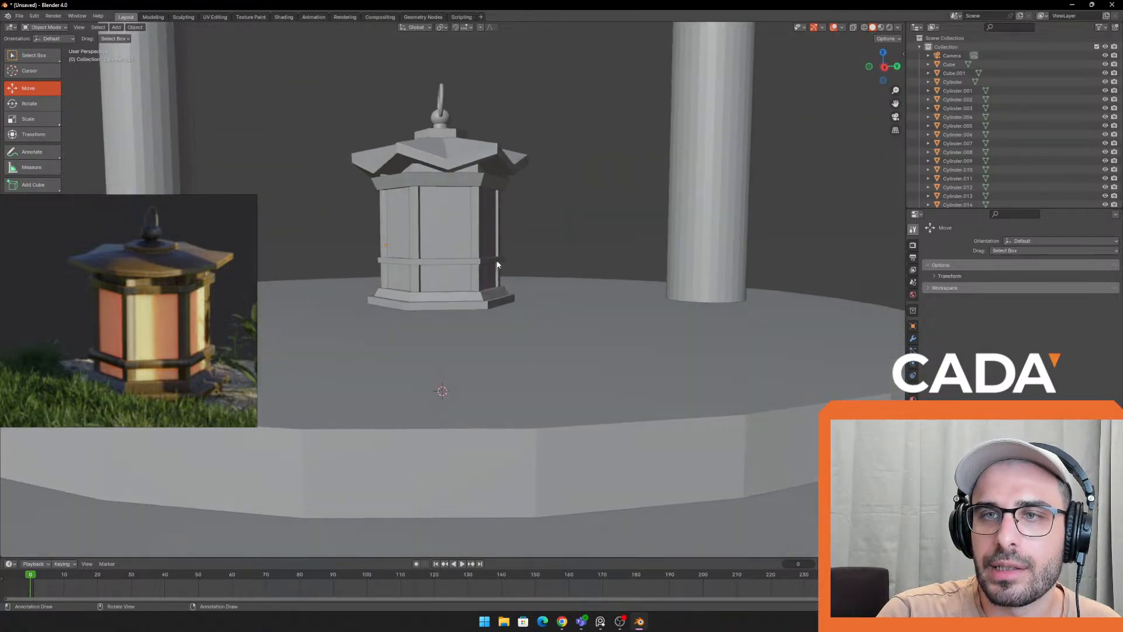
click(441, 264)
drag(441, 229, 439, 238)
click(373, 187)
click(311, 174)
scroll(311, 174, down, 3)
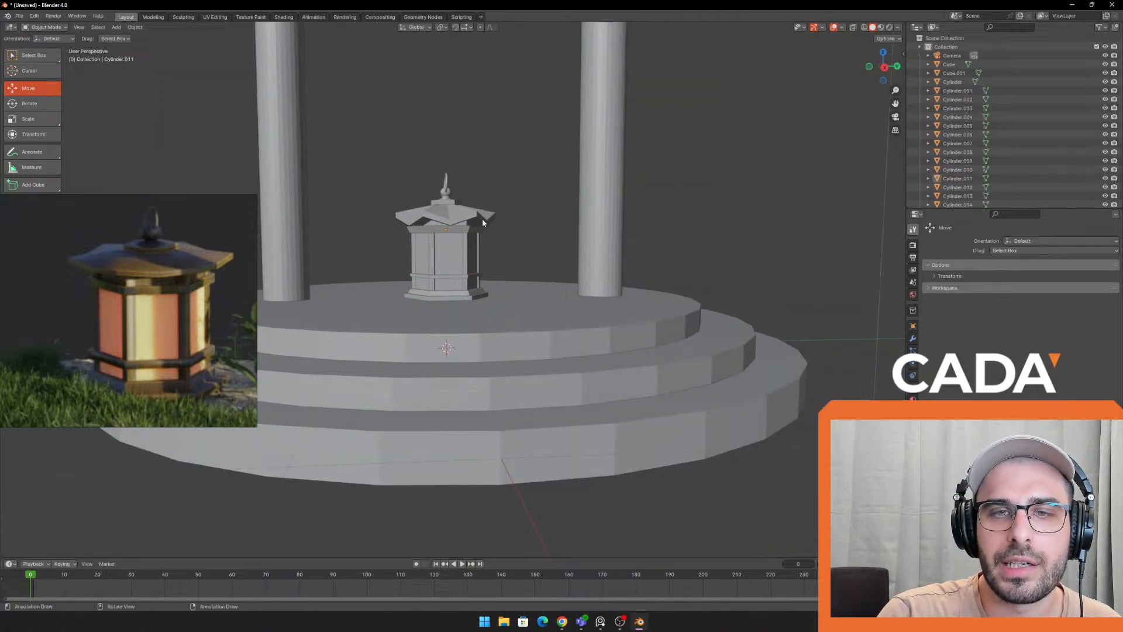
scroll(450, 245, up, 5)
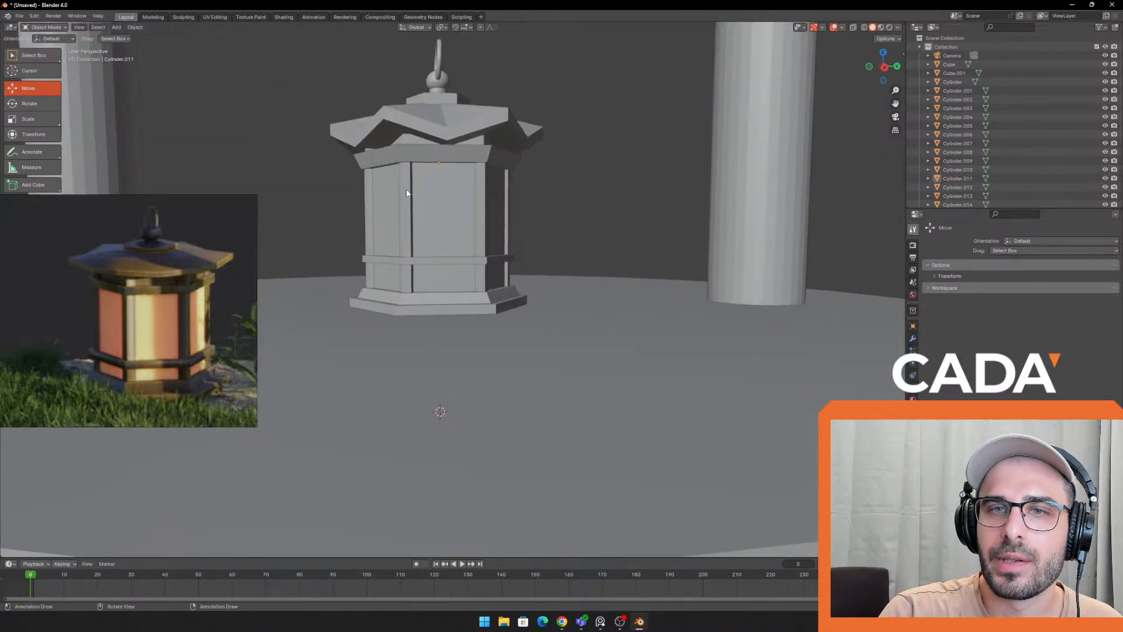
Select all the lantern's corner posts together, stretch them slightly along Z, and deselect them
click(408, 193)
middle_drag(441, 223, 438, 263)
scroll(459, 230, up, 2)
shift+click(362, 253)
shift+click(441, 252)
middle_drag(608, 283, 440, 257)
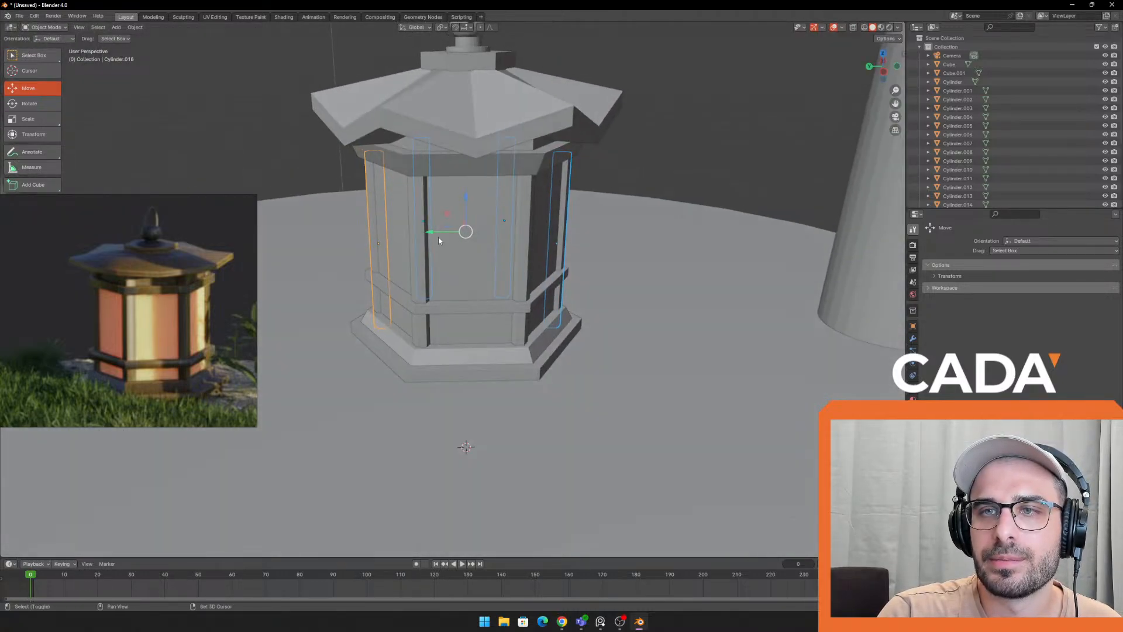
shift+click(422, 257)
middle_drag(509, 296, 466, 302)
shift+click(466, 303)
middle_drag(599, 305, 531, 308)
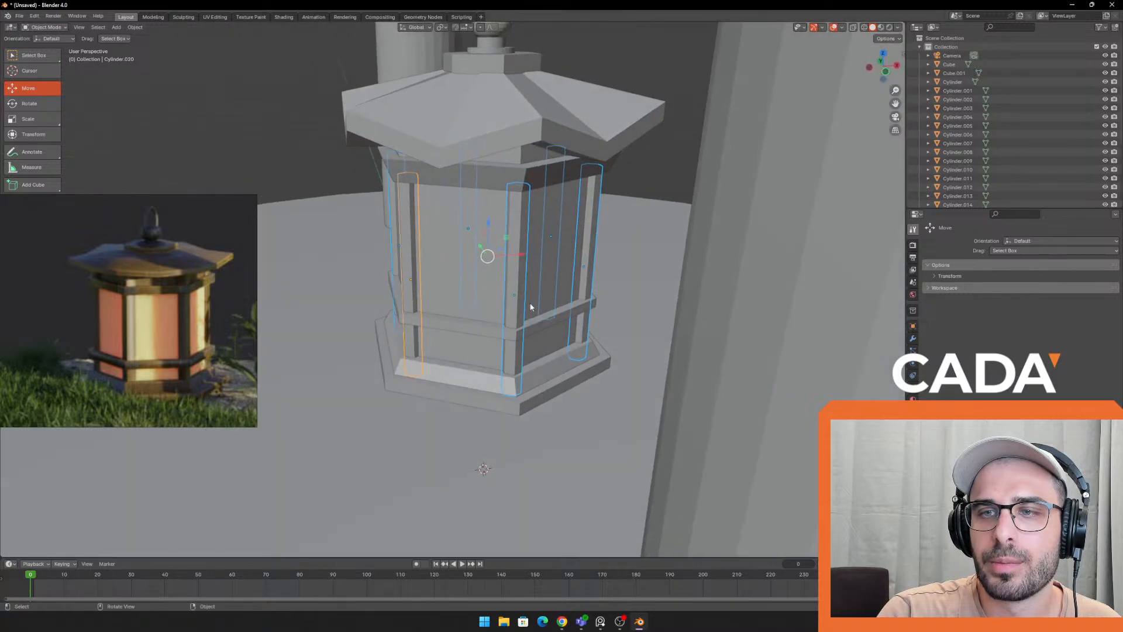
click(28, 119)
middle_drag(444, 220, 498, 215)
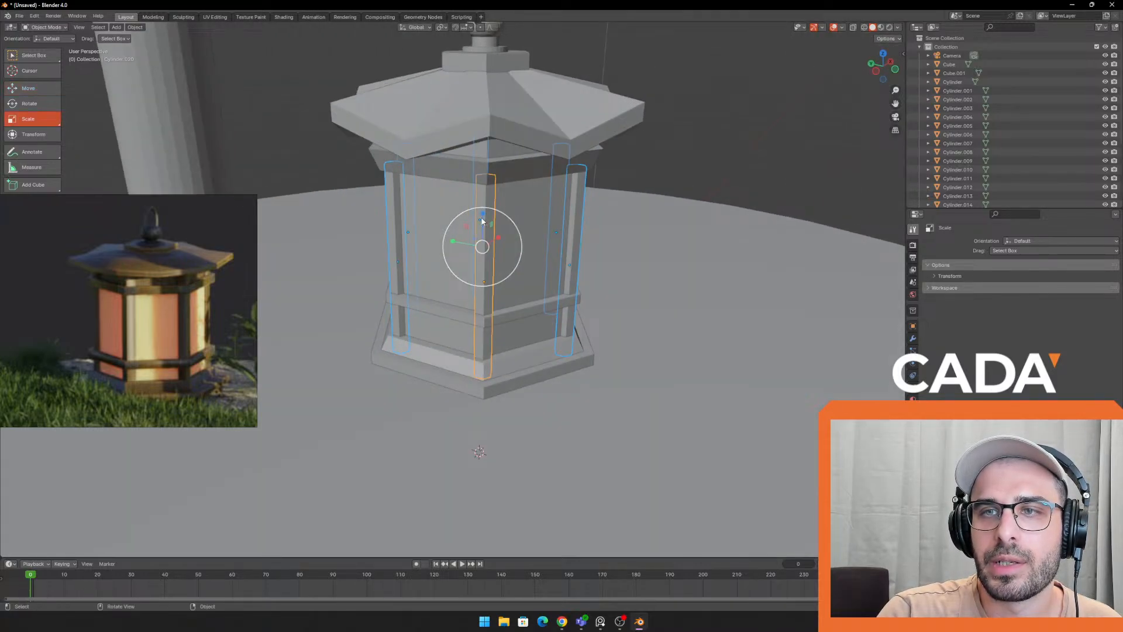
drag(483, 221, 495, 208)
click(310, 86)
Examine the lantern from several sides and judge its proportions against the torii gate and stepped platform
middle_drag(419, 163, 525, 139)
click(386, 247)
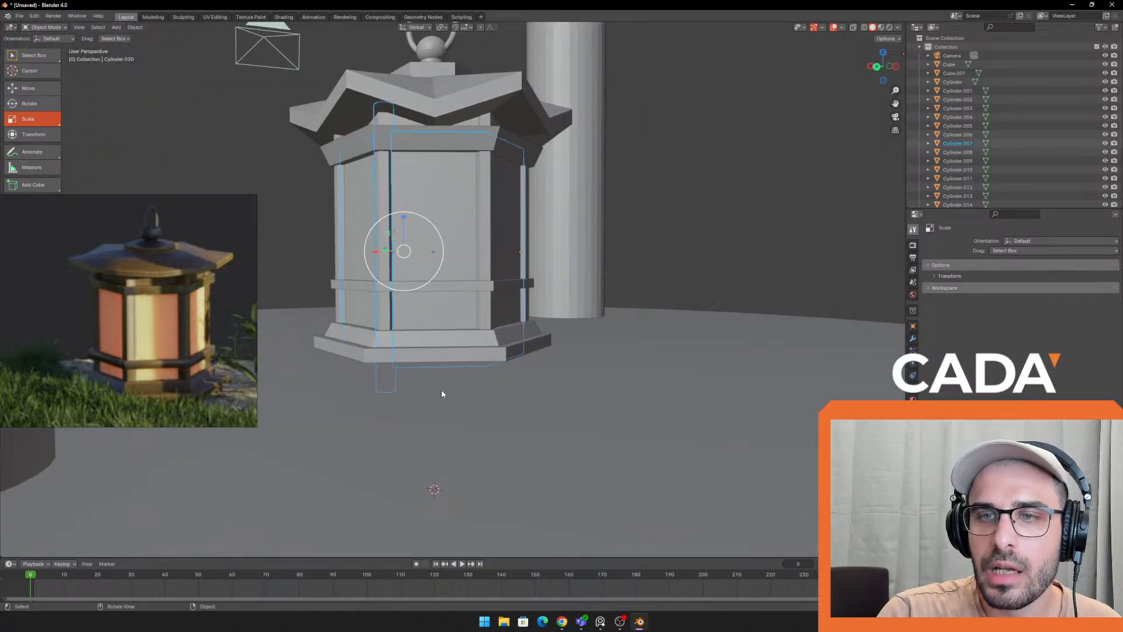
scroll(438, 390, down, 2)
click(285, 144)
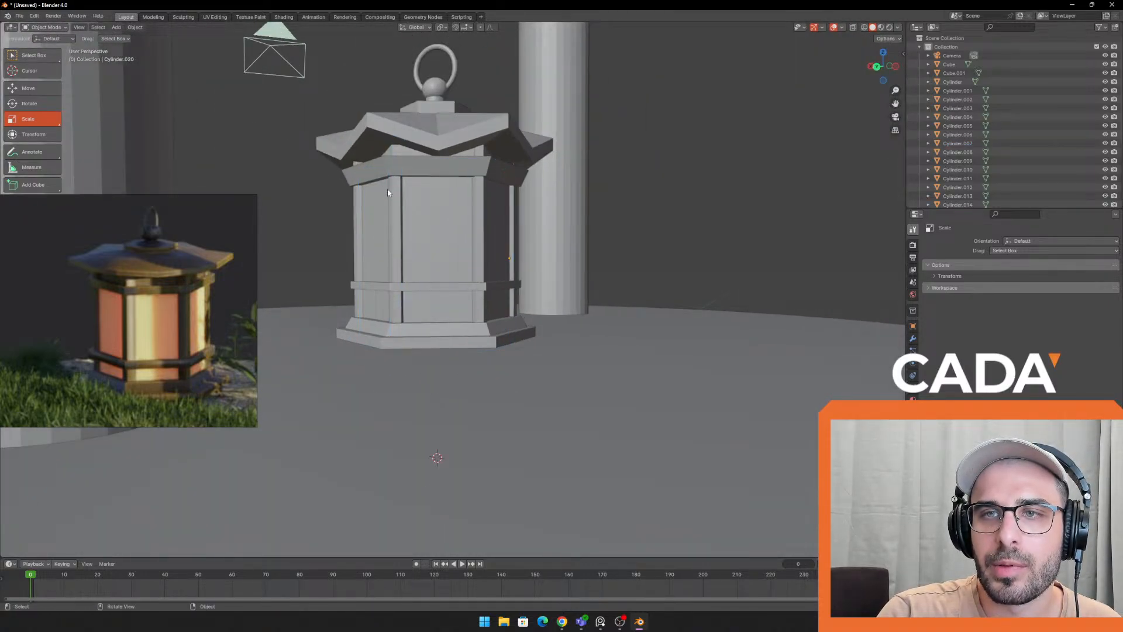
click(394, 205)
mouse_move(432, 355)
middle_down()
mouse_move(437, 334)
mouse_move(429, 360)
middle_up()
scroll(429, 361, down, 2)
scroll(429, 361, down, 5)
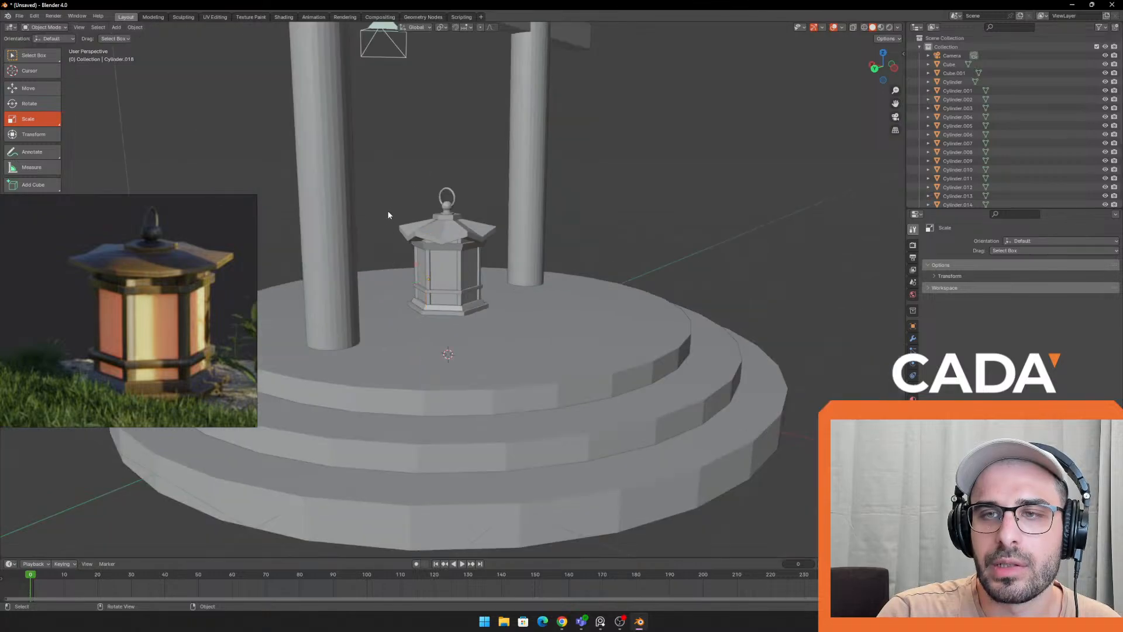
middle_drag(387, 209, 490, 313)
scroll(490, 313, up, 5)
click(473, 258)
middle_drag(473, 258, 514, 268)
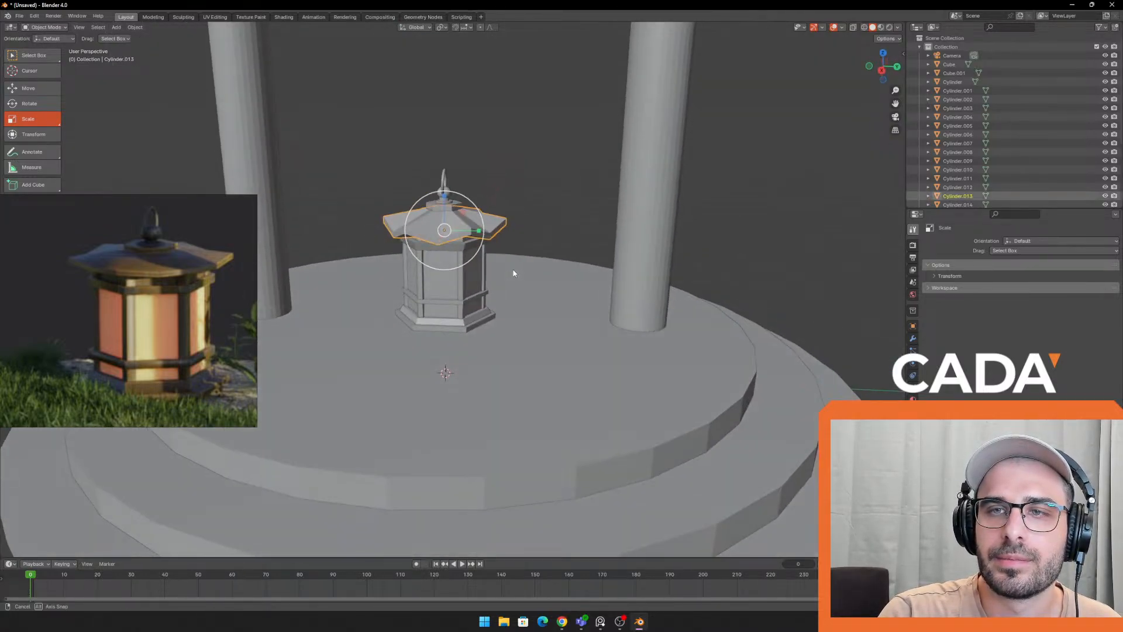
click(274, 158)
scroll(445, 184, down, 4)
click(484, 196)
scroll(538, 316, down, 3)
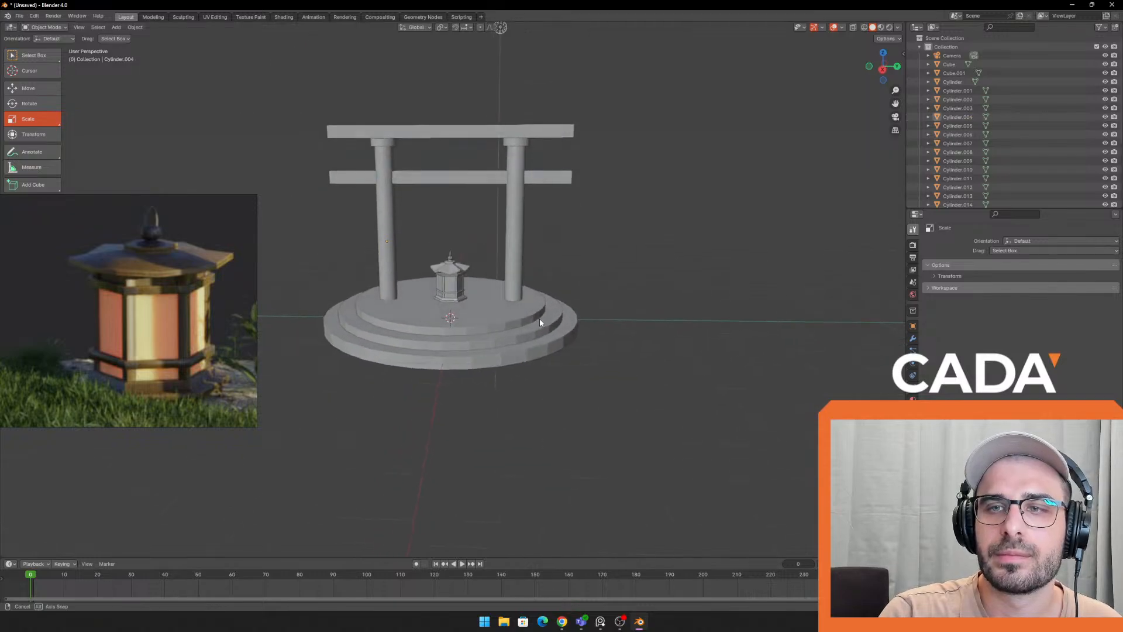
middle_drag(539, 318, 718, 326)
scroll(526, 310, up, 2)
shift+middle_drag(496, 310, 508, 333)
scroll(511, 295, up, 2)
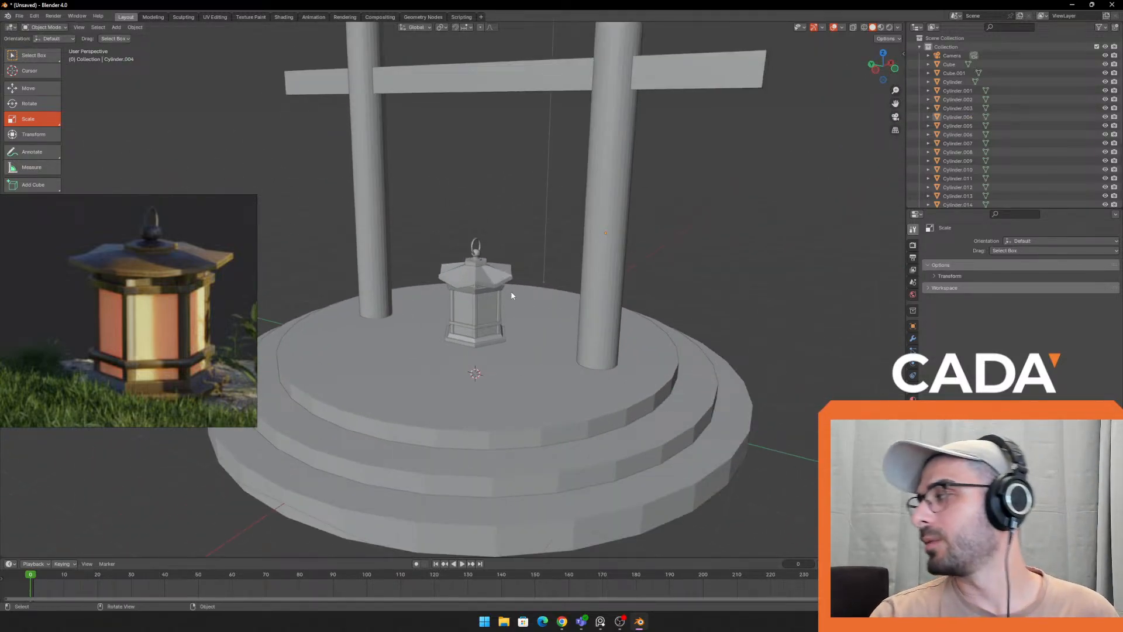
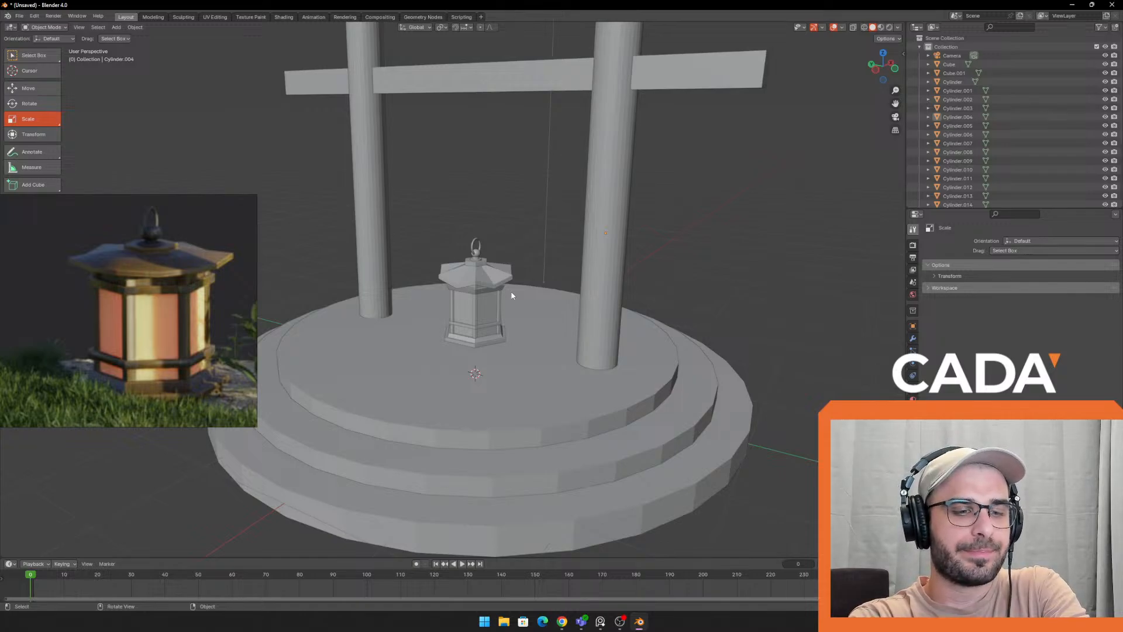
Reframe the reference board on the torii gate's beams and widen the reference window for comparison with the model
scroll(185, 291, down, 6)
middle_drag(185, 292, 141, 328)
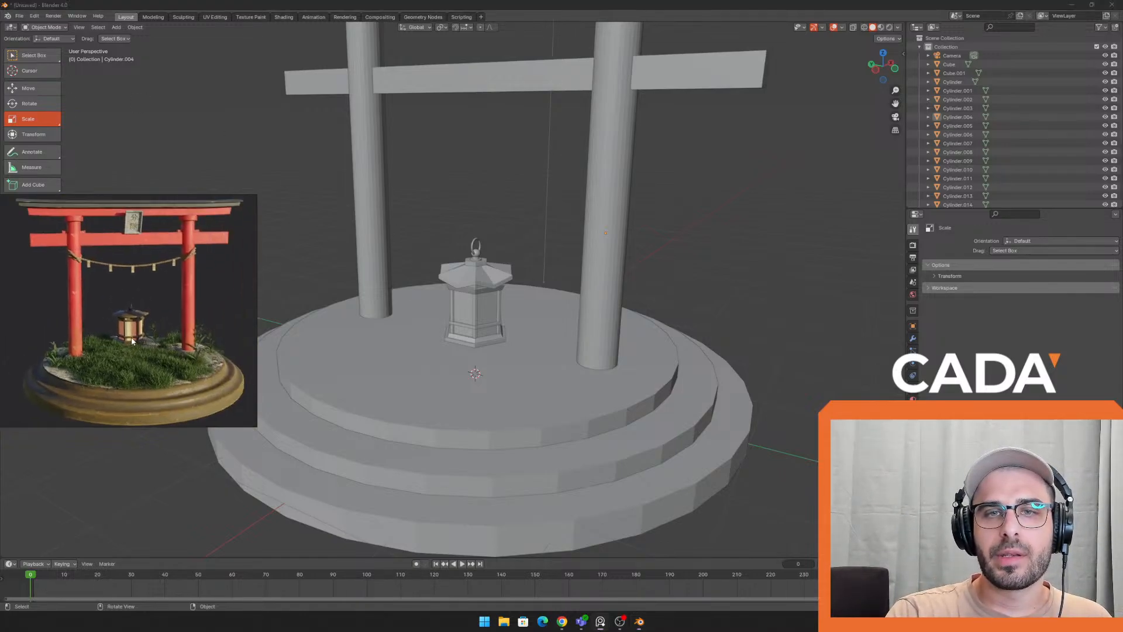
scroll(140, 328, down, 3)
middle_drag(696, 434, 728, 389)
scroll(734, 345, down, 2)
scroll(187, 291, up, 3)
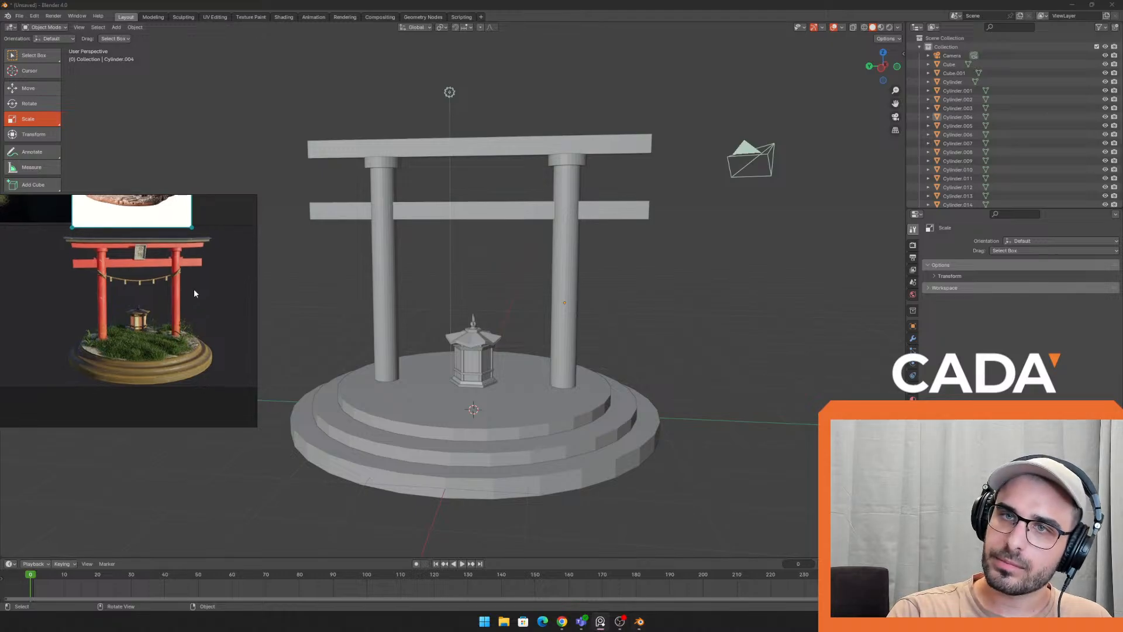
scroll(203, 278, up, 2)
middle_drag(234, 278, 171, 278)
scroll(248, 281, down, 2)
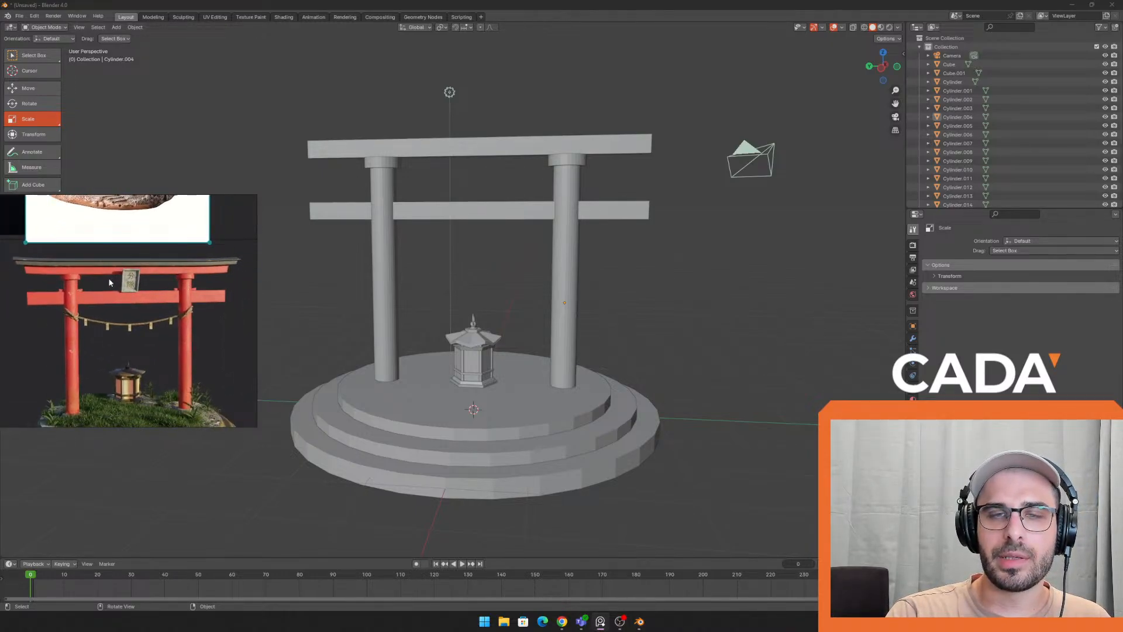
scroll(109, 283, up, 2)
drag(256, 284, 308, 287)
middle_drag(164, 292, 204, 317)
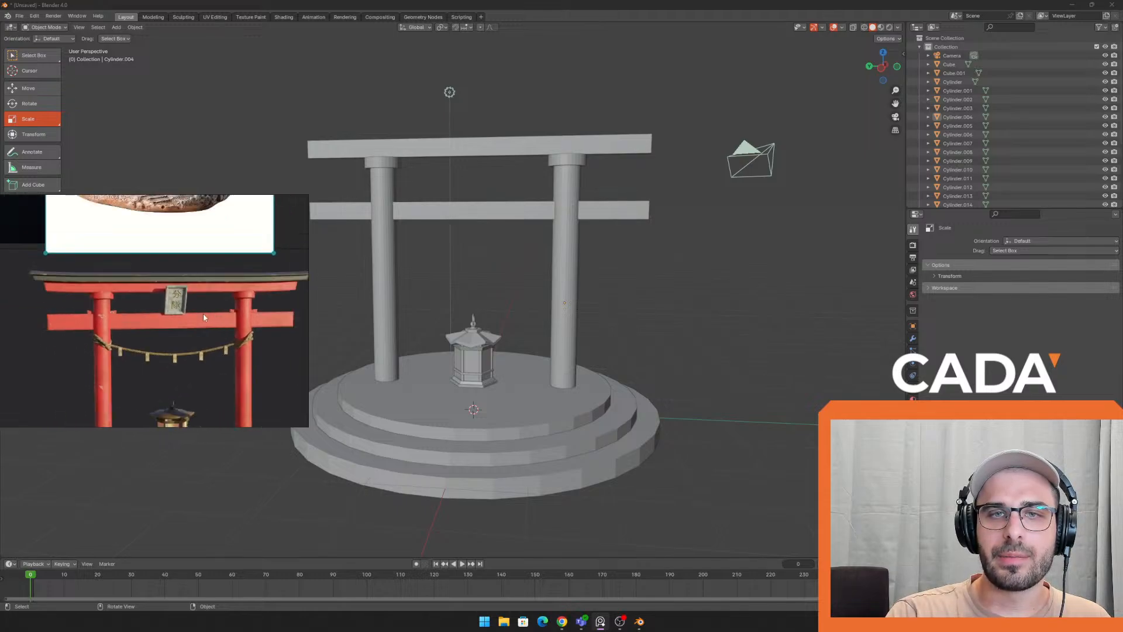
click(488, 153)
middle_drag(486, 166, 543, 229)
scroll(525, 258, up, 1)
drag(507, 179, 504, 185)
key(ctrl+z)
Select the torii gate's top beam, enter Edit Mode, and clear the mesh selection
click(25, 86)
click(512, 150)
scroll(503, 241, down, 2)
middle_drag(502, 244, 517, 242)
scroll(516, 242, up, 2)
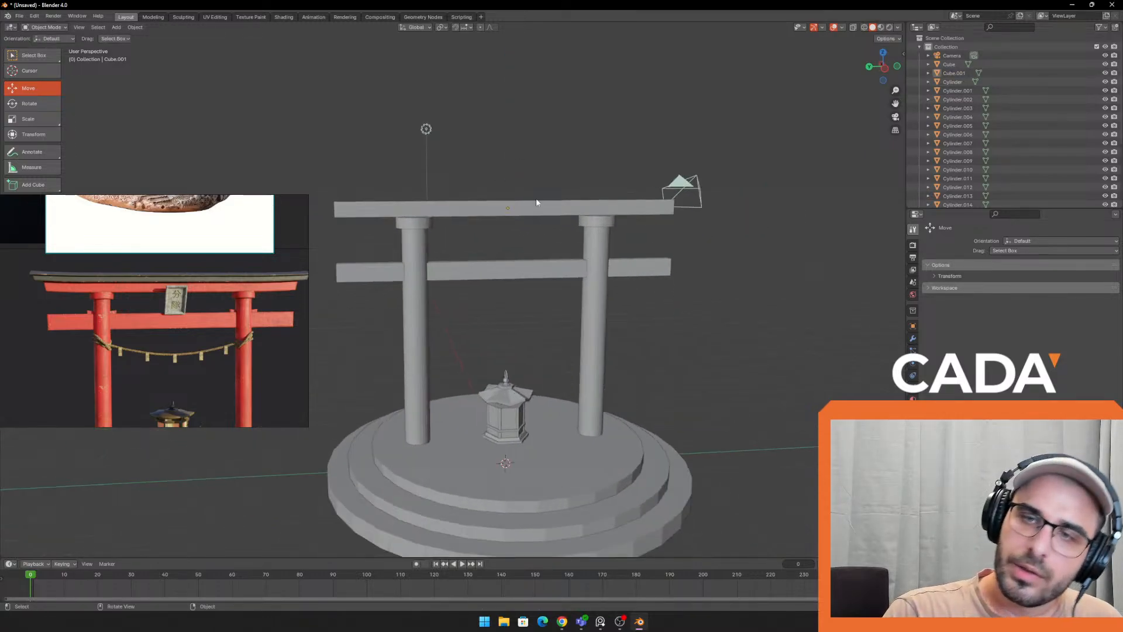
click(537, 201)
scroll(530, 169, up, 2)
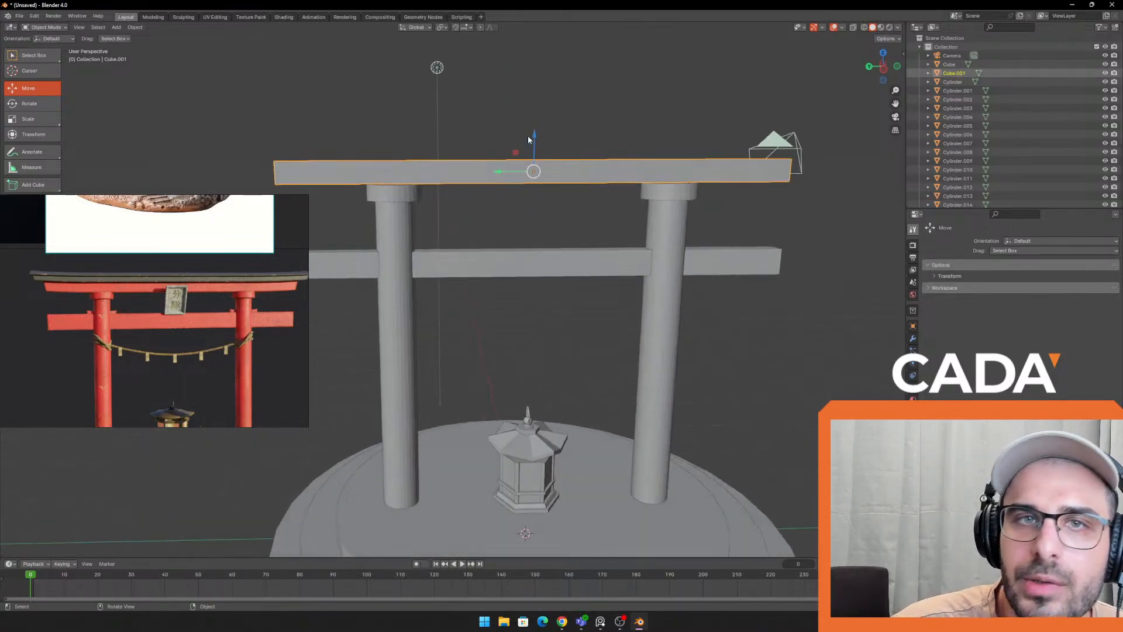
key(Tab)
click(611, 100)
middle_drag(611, 101, 643, 170)
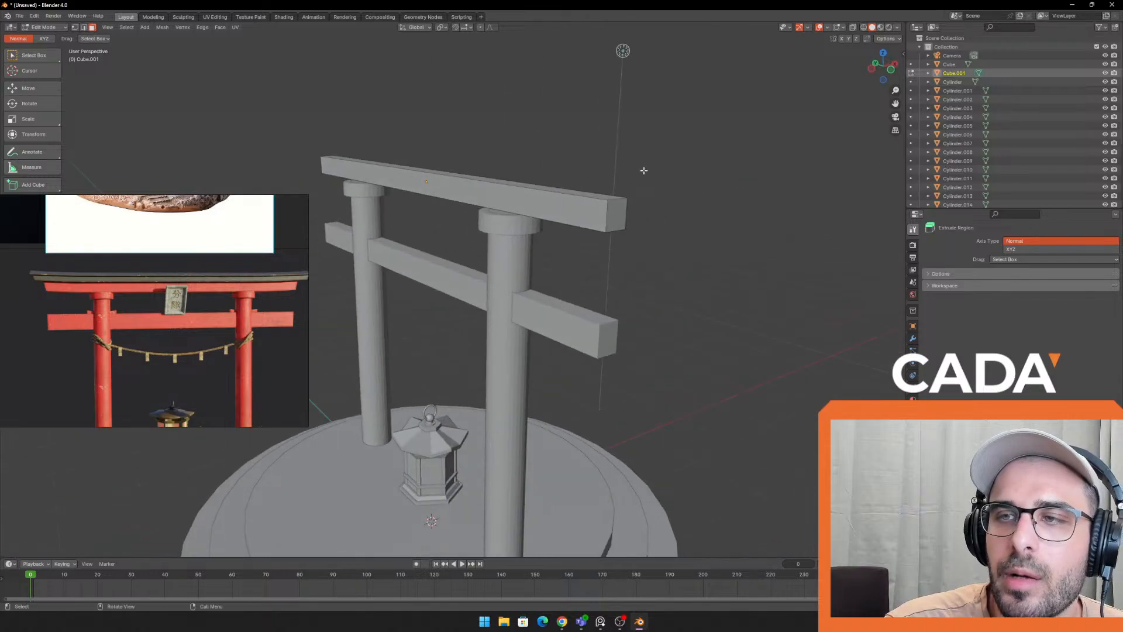
Try raising one end face of the top beam by about 0.14 m in Z
click(617, 223)
middle_drag(618, 223, 650, 222)
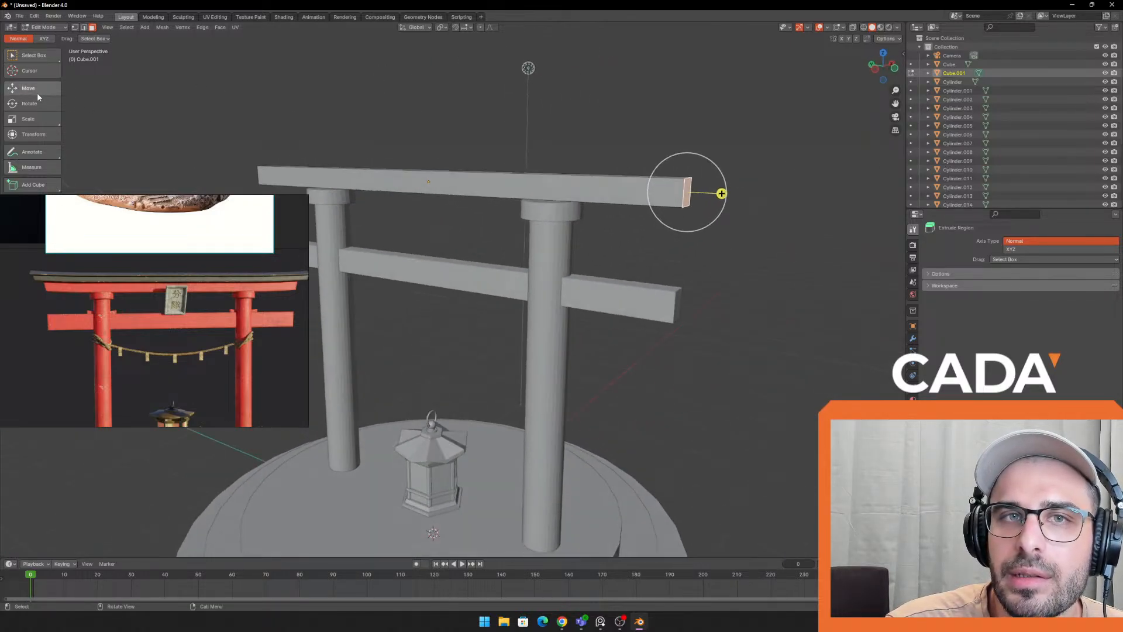
click(37, 91)
middle_drag(676, 184, 737, 163)
drag(704, 153, 708, 140)
middle_drag(699, 183, 529, 171)
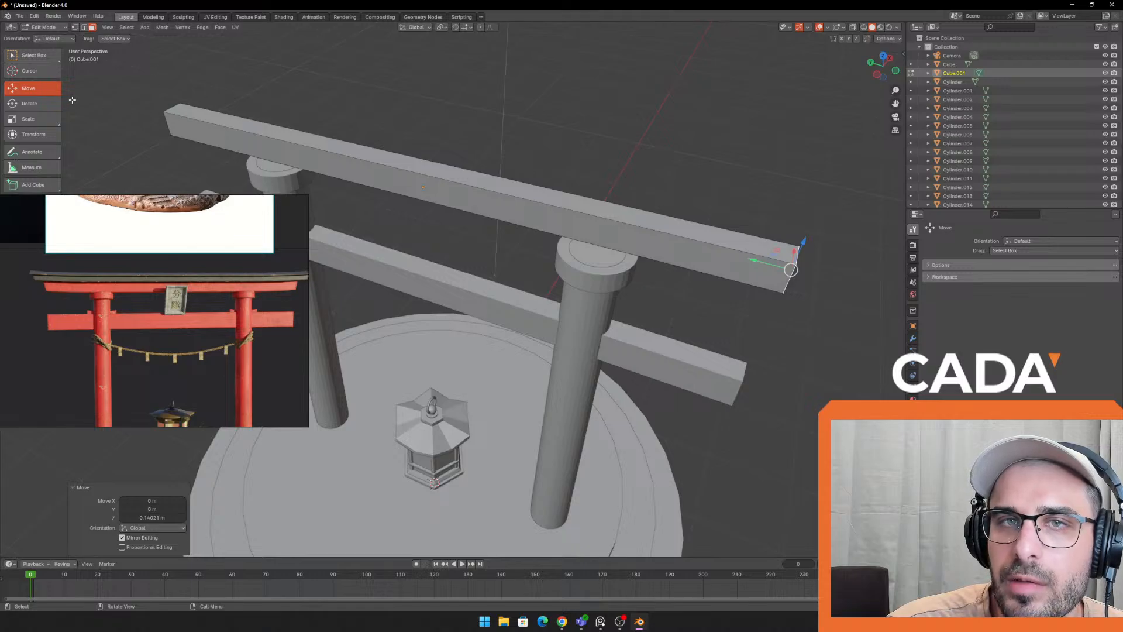
Try raising a single corner vertex at the top beam's end, and undo the edits to that end
click(75, 27)
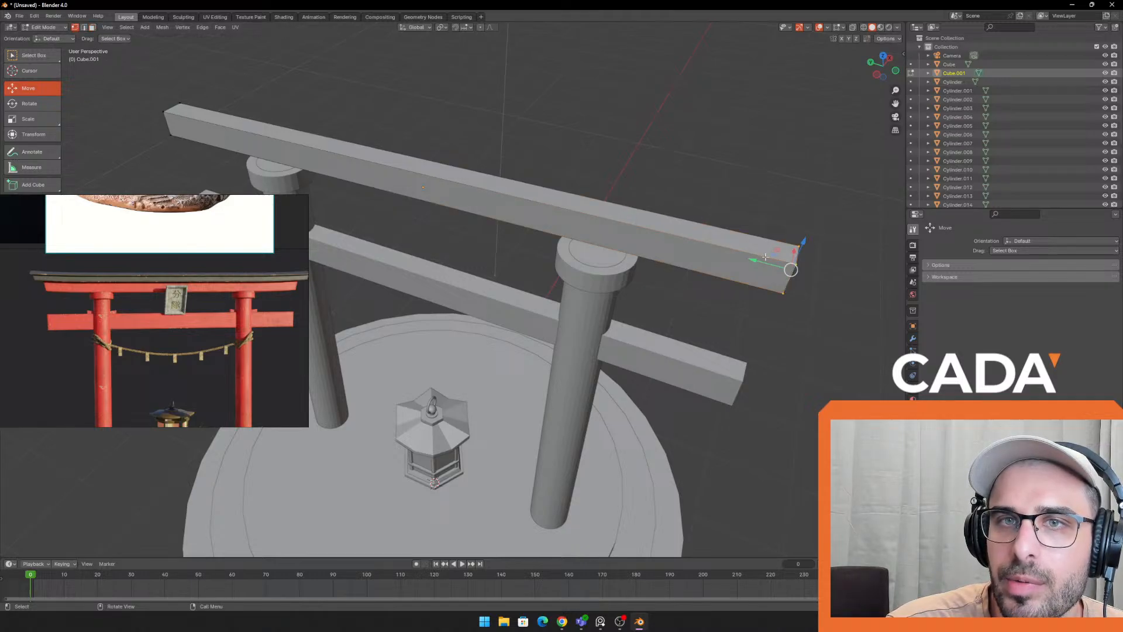
click(796, 263)
drag(810, 240, 800, 134)
middle_drag(576, 134, 503, 113)
middle_drag(432, 165, 614, 189)
key(ctrl+z)
key(ctrl+z)
Move the reference window clear of the modelling tools and add one loop cut across the middle of the top beam
scroll(616, 176, down, 2)
scroll(615, 189, up, 1)
drag(289, 231, 298, 389)
click(32, 249)
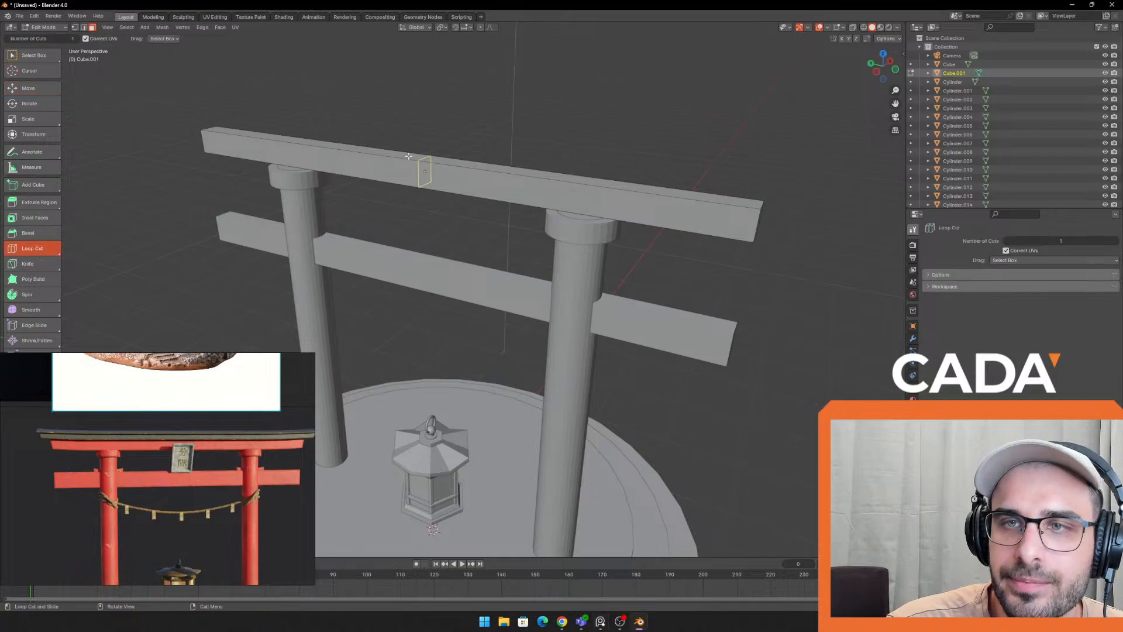
middle_drag(427, 173, 442, 165)
shift+middle_drag(548, 170, 468, 171)
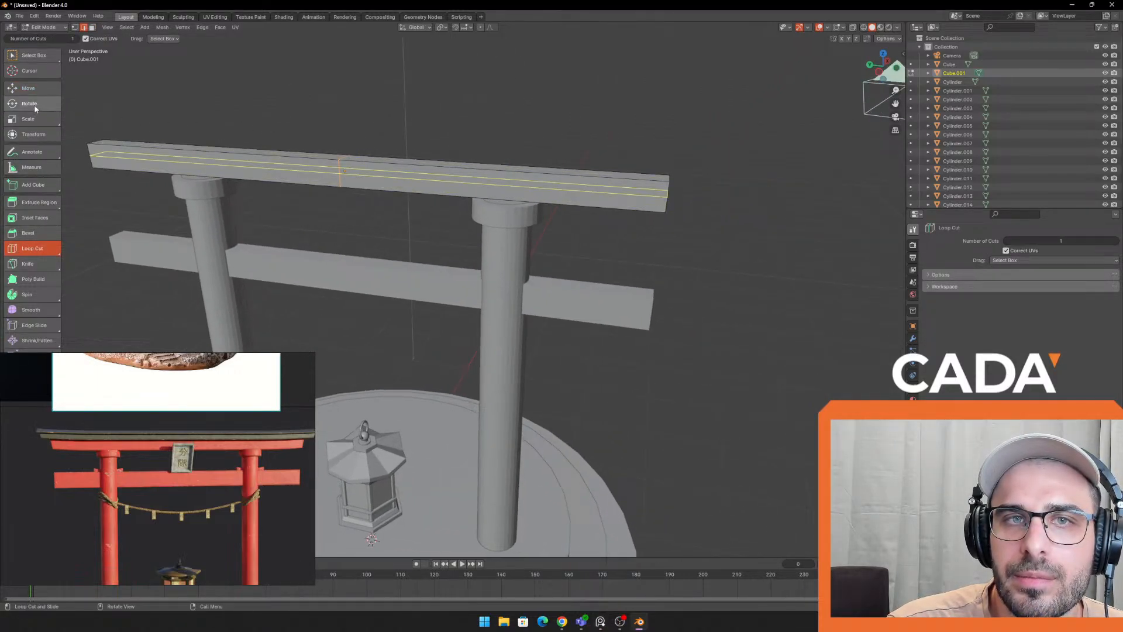
Try raising one end face of the centrally divided top beam along Z
click(56, 88)
middle_drag(444, 187, 674, 186)
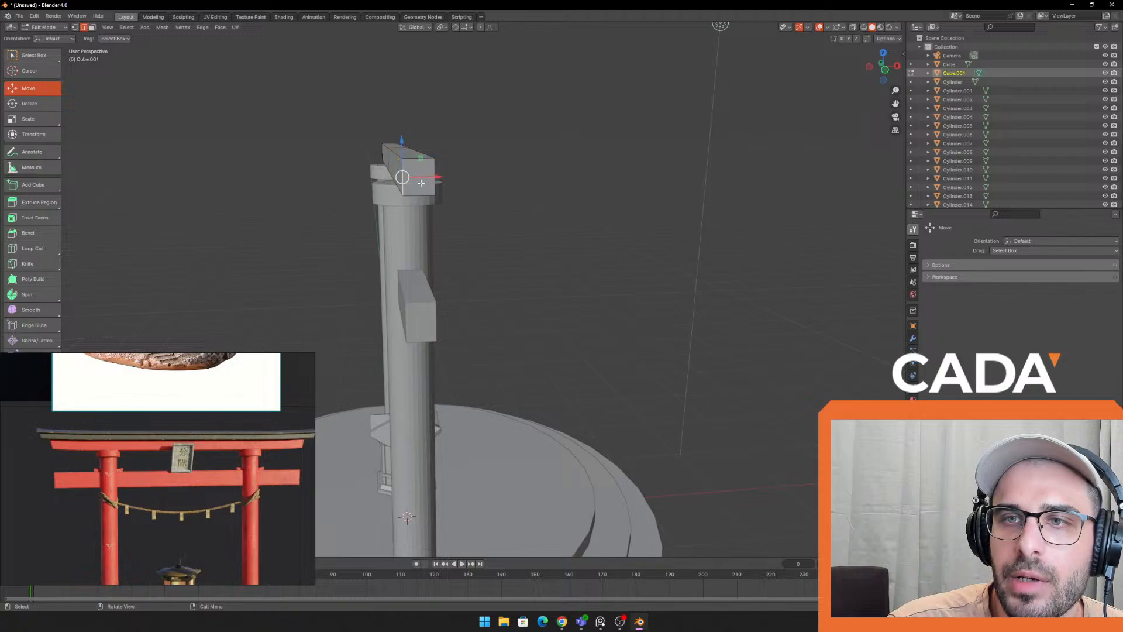
middle_drag(441, 178, 559, 65)
click(589, 108)
scroll(587, 106, down, 4)
scroll(515, 181, up, 3)
middle_drag(510, 194, 506, 171)
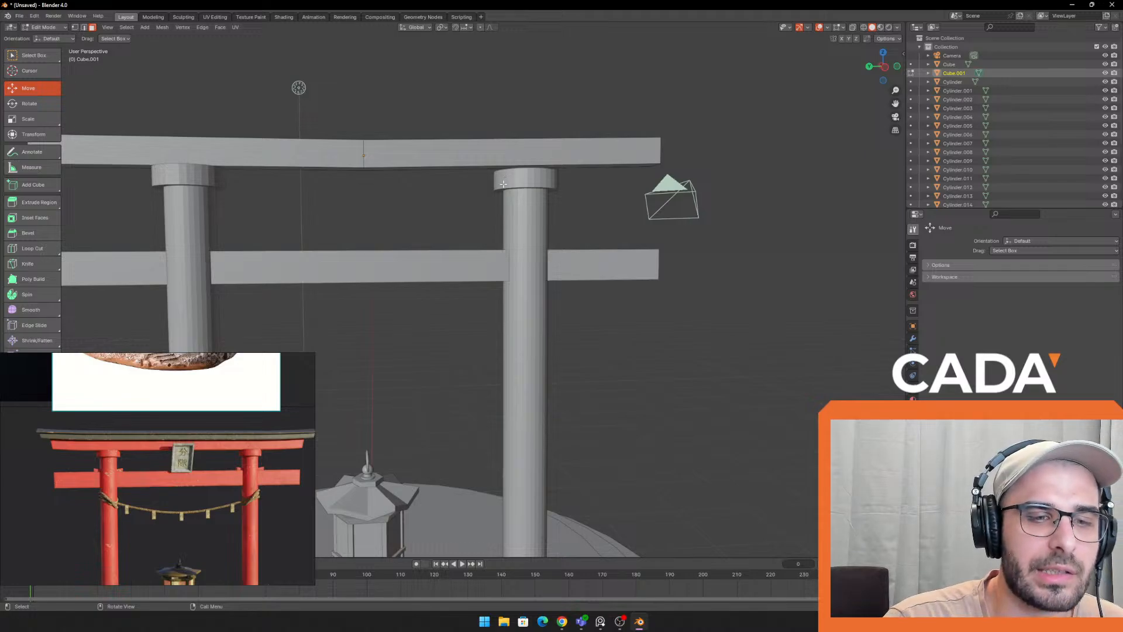
Try raising the top beam's opposite end face along Z as well, and undo the end edits
shift+middle_drag(386, 273, 640, 273)
middle_drag(640, 273, 690, 280)
middle_drag(290, 183, 318, 197)
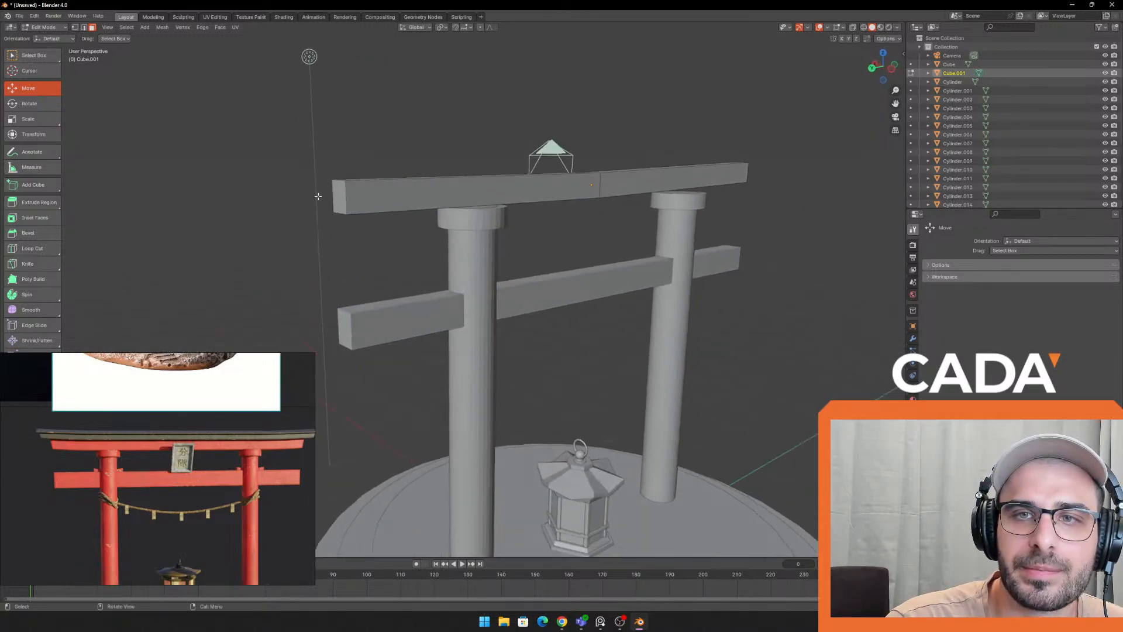
drag(339, 169, 341, 156)
click(390, 95)
scroll(391, 93, down, 3)
middle_drag(350, 83, 283, 83)
scroll(569, 184, up, 1)
middle_drag(567, 185, 537, 180)
key(ctrl+z)
key(ctrl+z)
key(ctrl+z)
key(ctrl+z)
Try adding individual loop cuts across both halves of the top beam, and undo them back to the single central cut
click(35, 248)
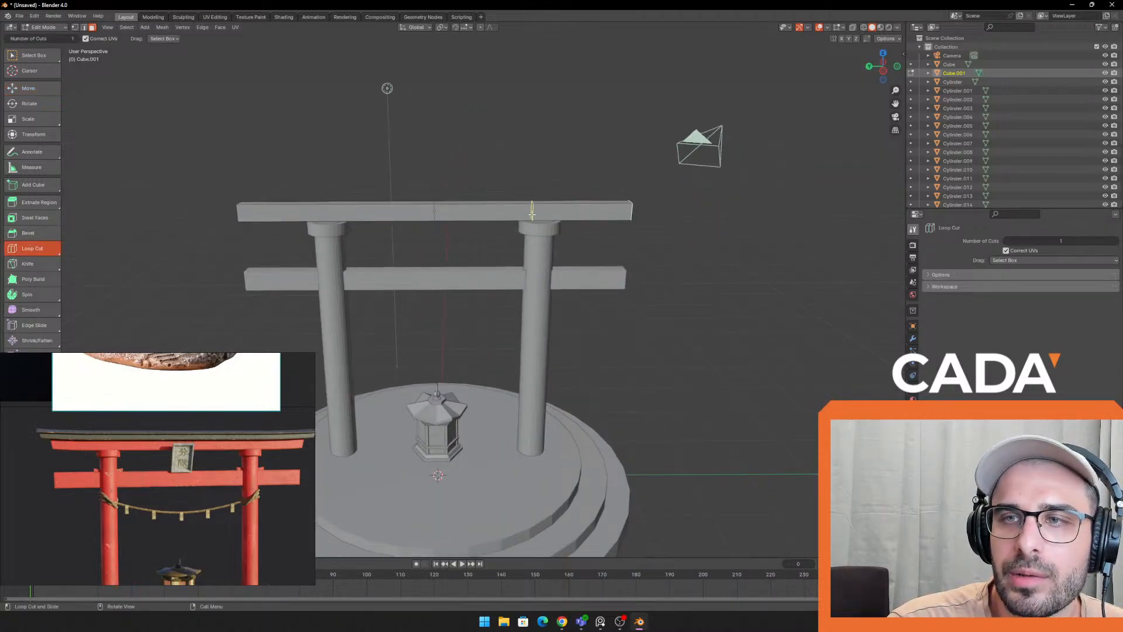
click(532, 214)
click(551, 217)
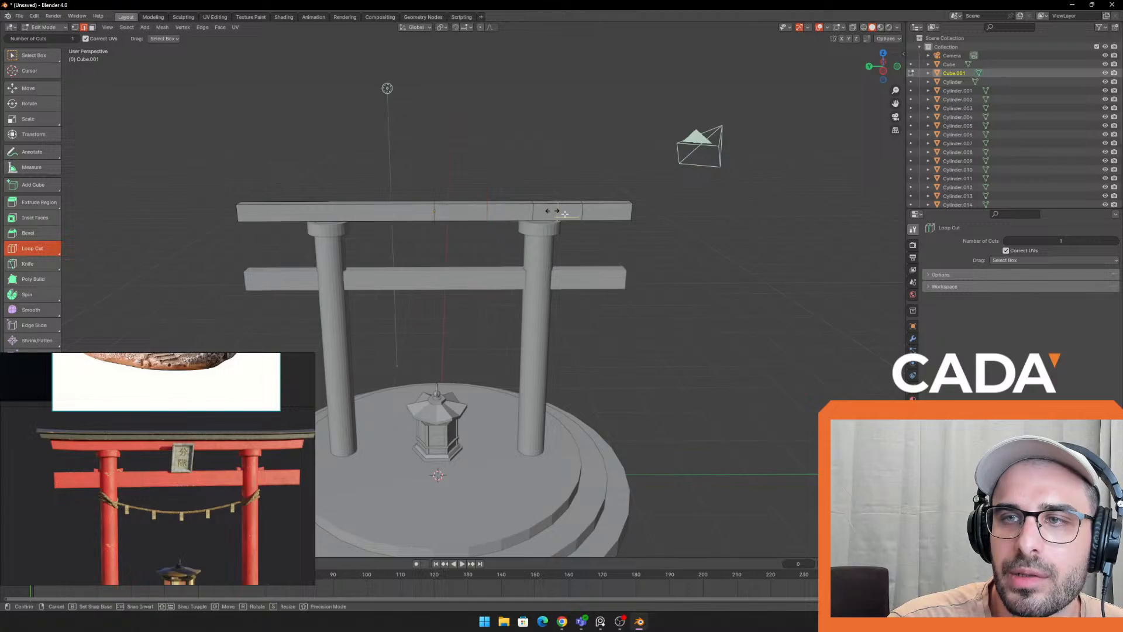
click(415, 207)
click(363, 206)
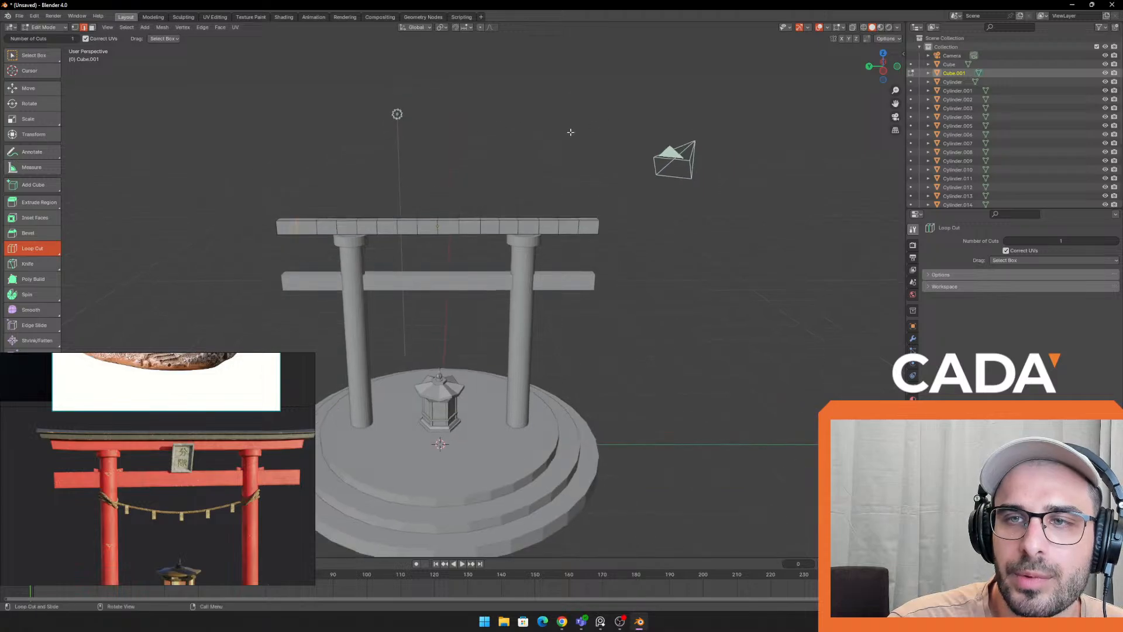
scroll(561, 141, up, 3)
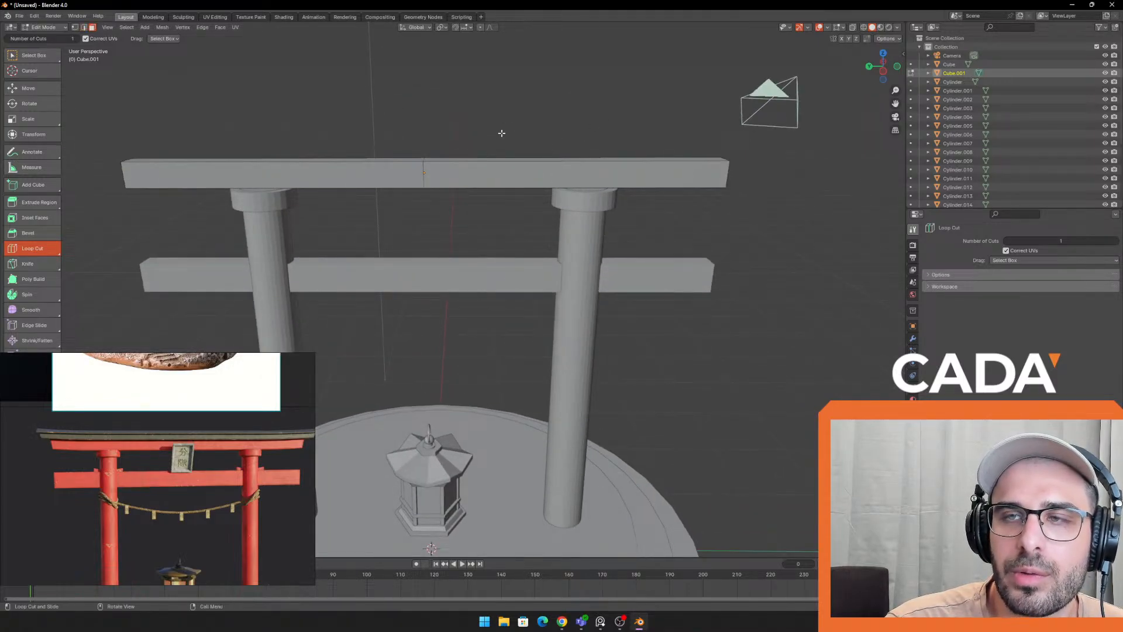
drag(586, 171, 482, 168)
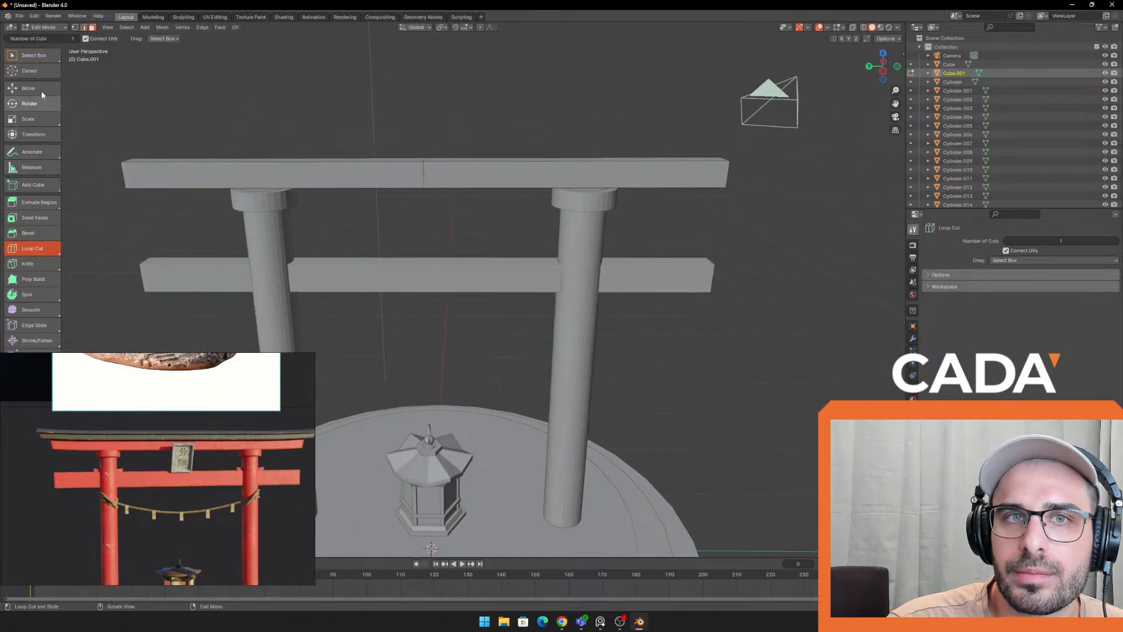
Add eight evenly spaced loop cuts across one half of the top beam, on one side of its central cut
key(w)
key(ctrl+r)
scroll(571, 160, up, 3)
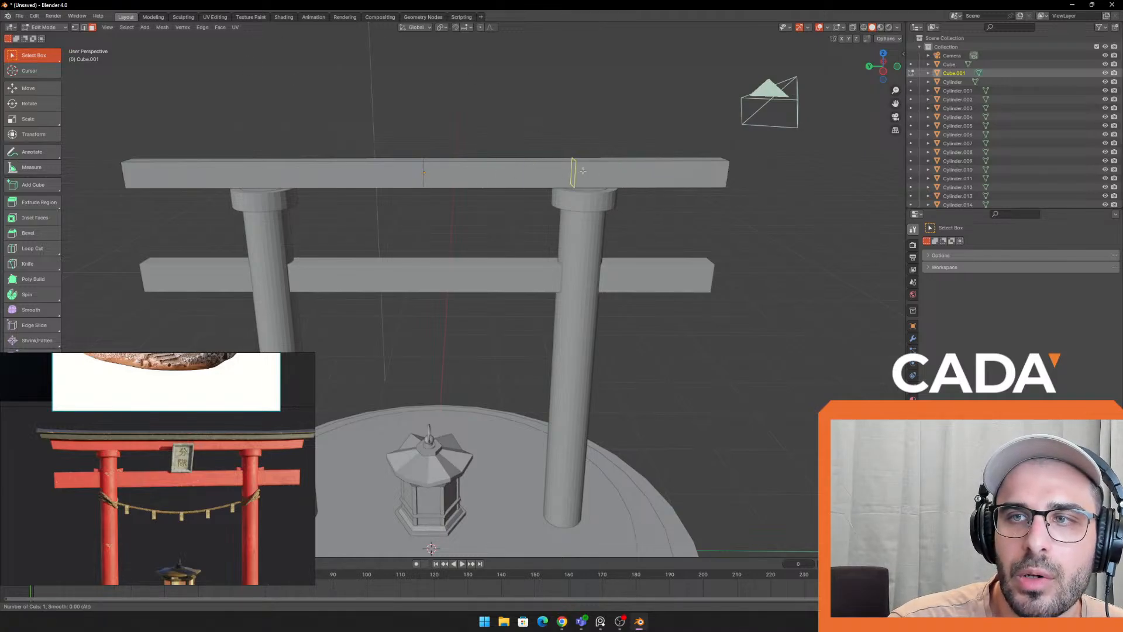
scroll(583, 170, up, 4)
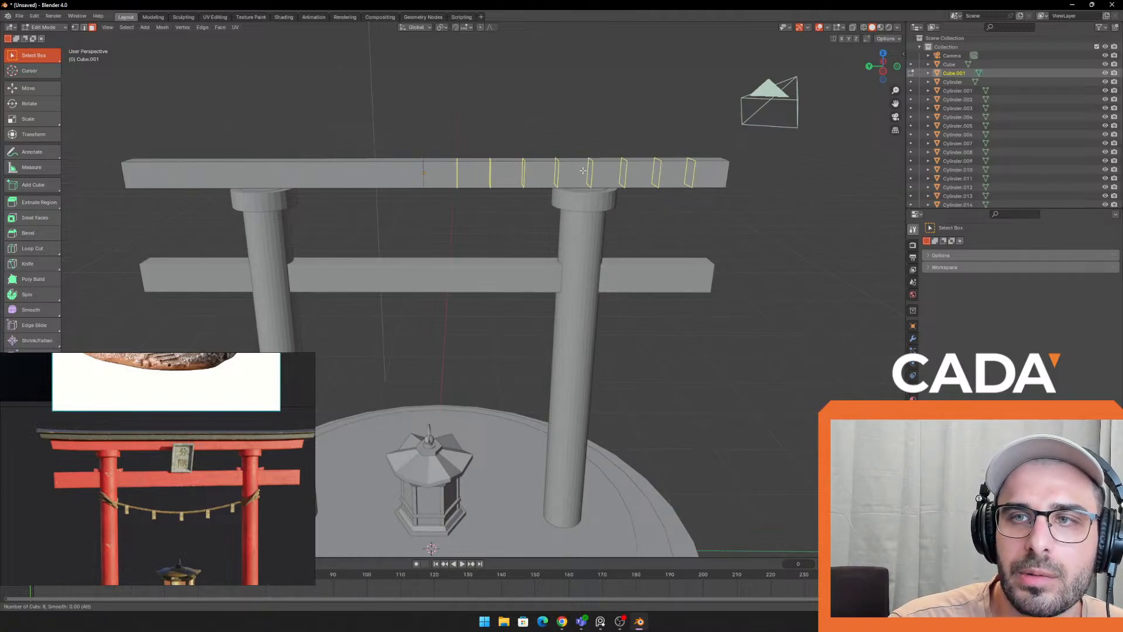
click(582, 170)
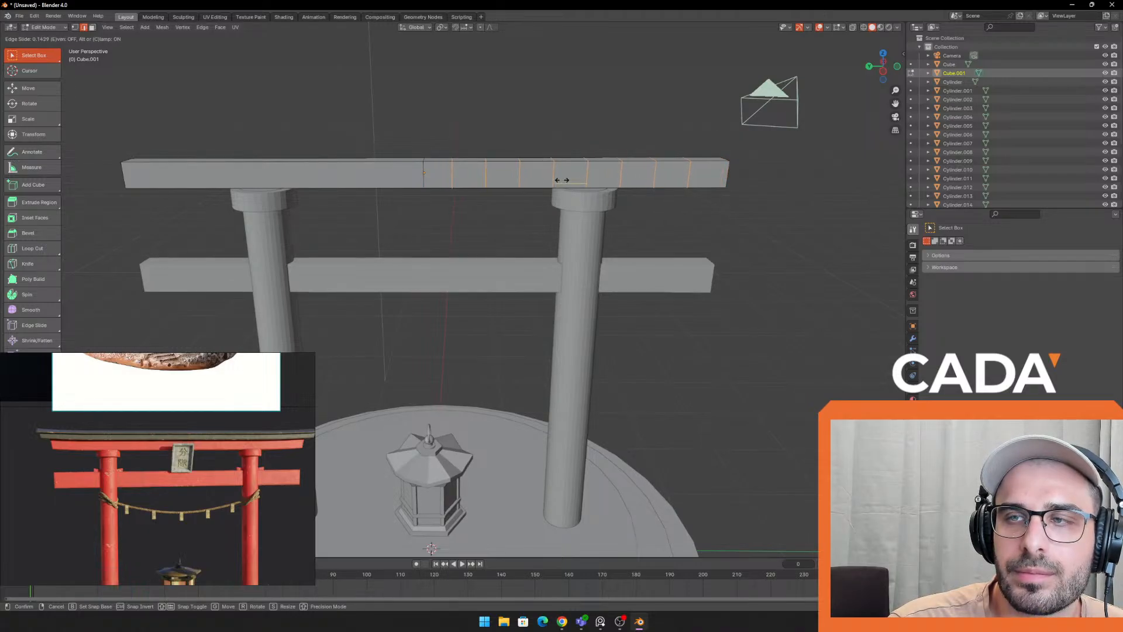
click(565, 180)
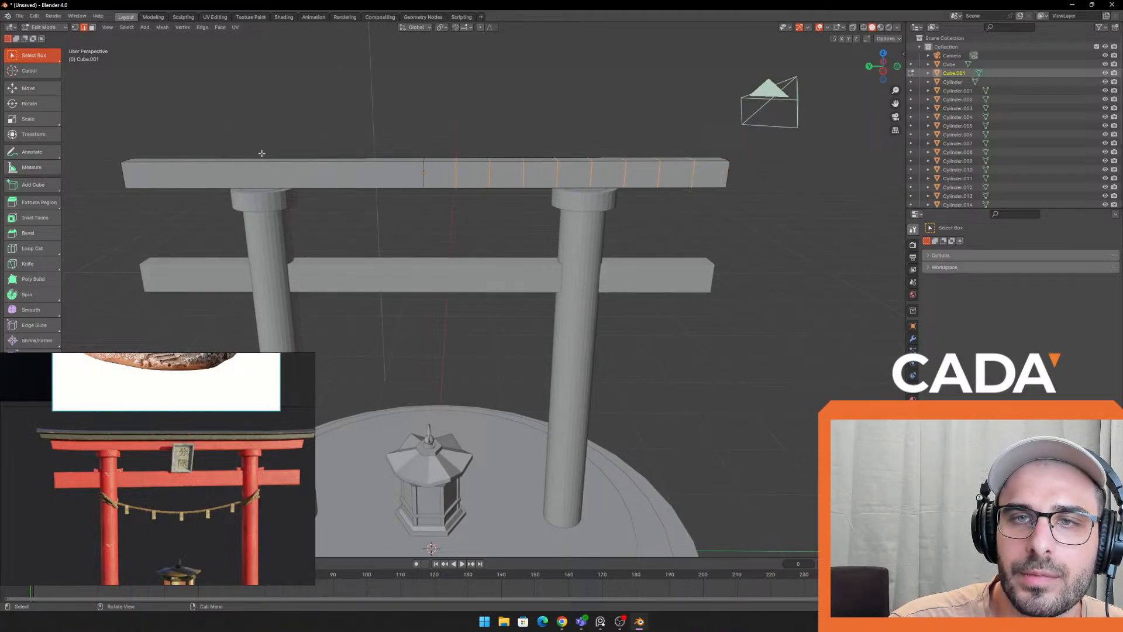
Divide the other half of the top beam with a set of evenly spaced loop cuts
key(ctrl+r)
scroll(247, 162, up, 10)
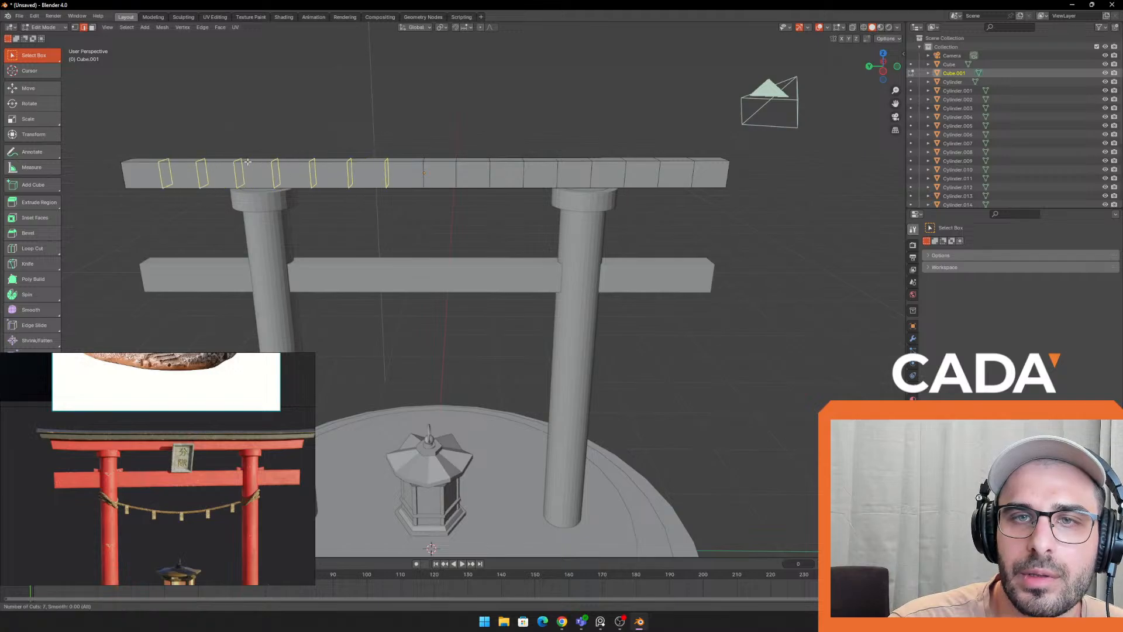
click(248, 162)
scroll(272, 127, down, 3)
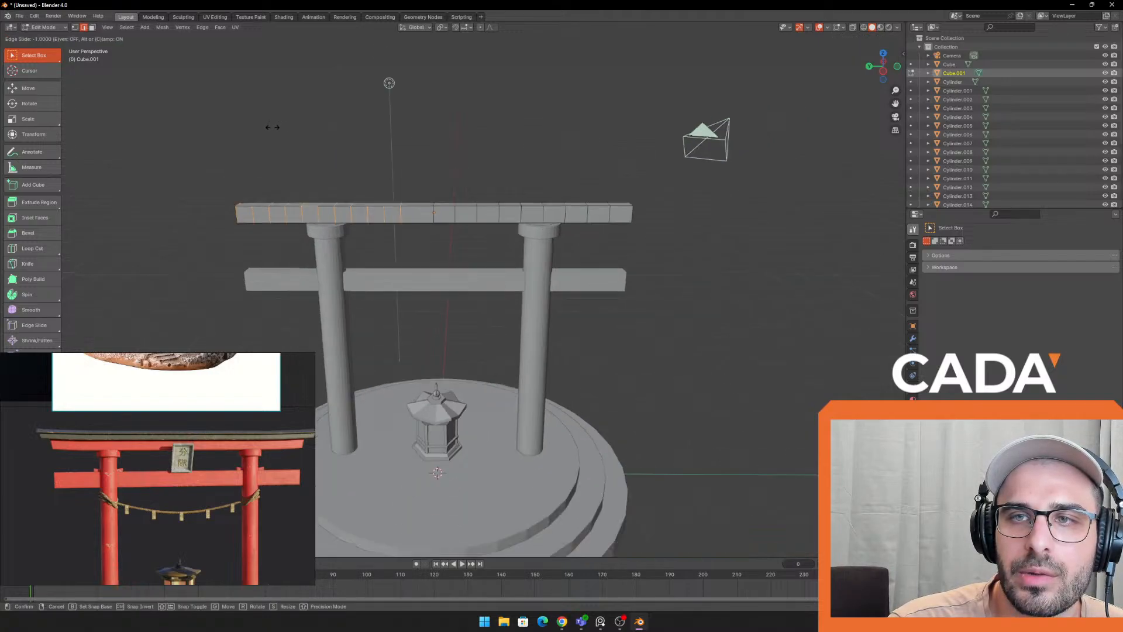
click(314, 173)
click(337, 158)
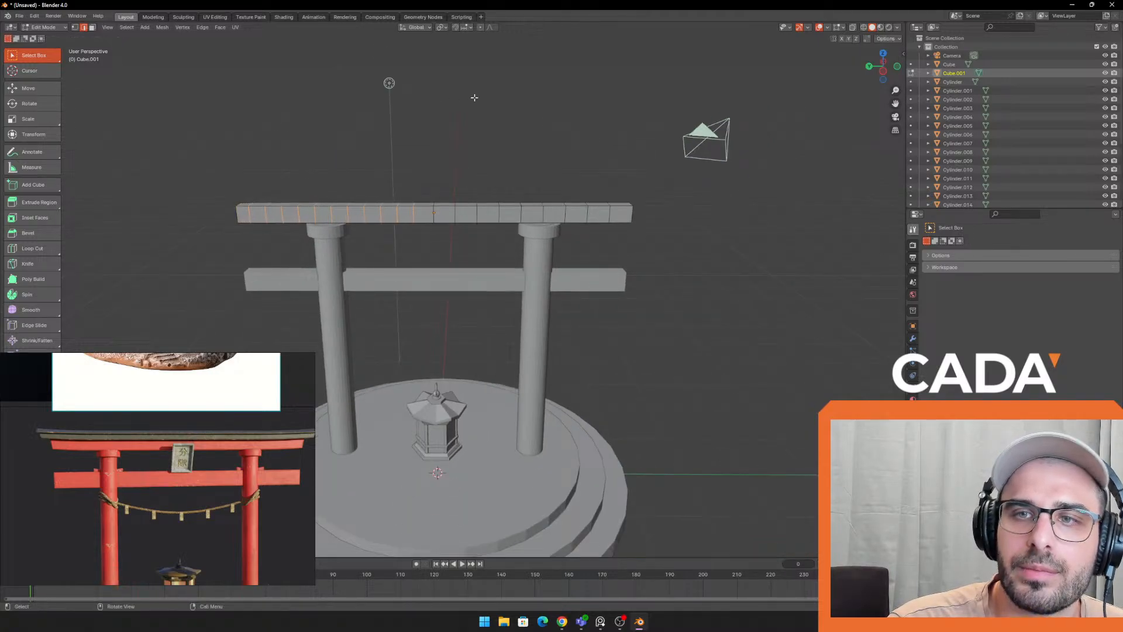
Try raising the end face of the subdivided top beam along Z
scroll(479, 117, down, 3)
middle_drag(549, 164, 588, 155)
scroll(526, 176, up, 5)
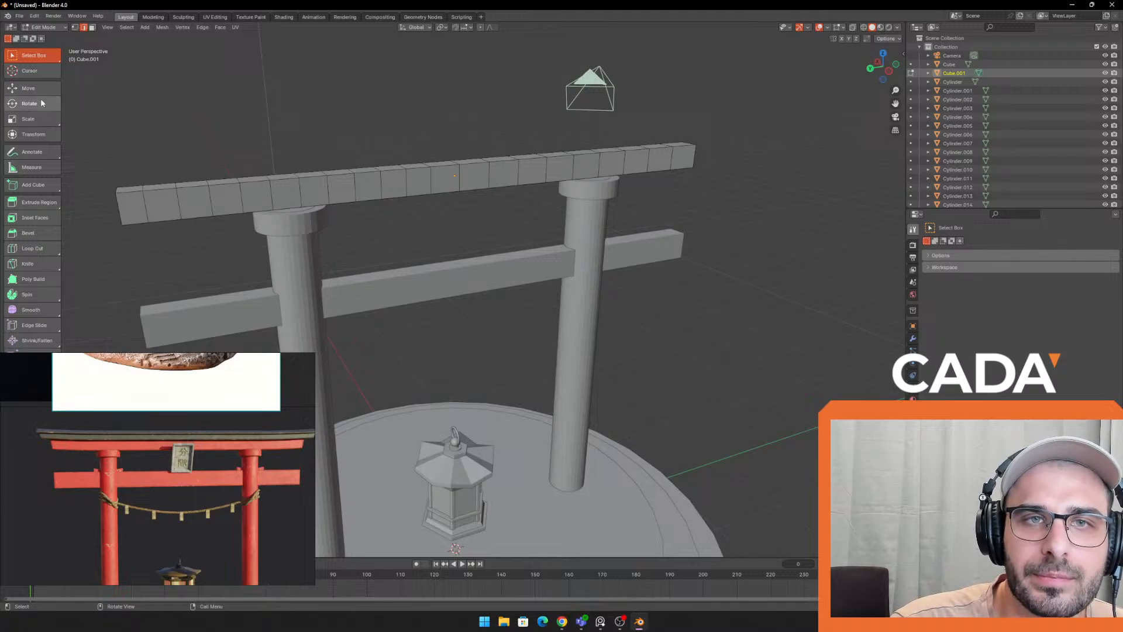
click(28, 118)
middle_drag(643, 193, 691, 196)
click(686, 198)
click(33, 56)
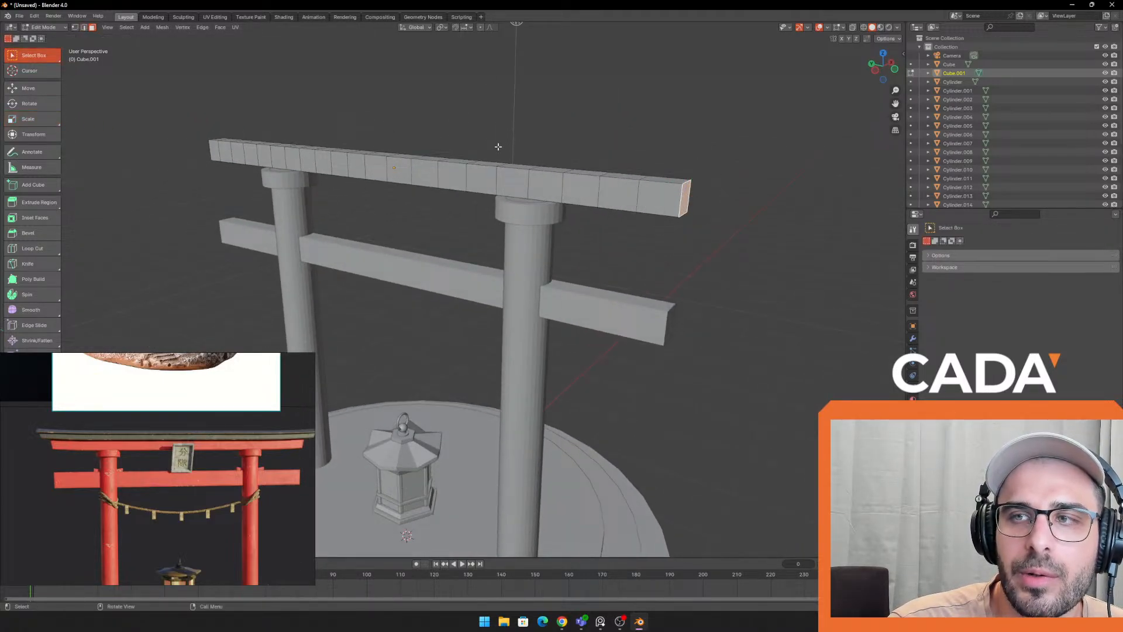
click(37, 90)
drag(689, 166, 690, 153)
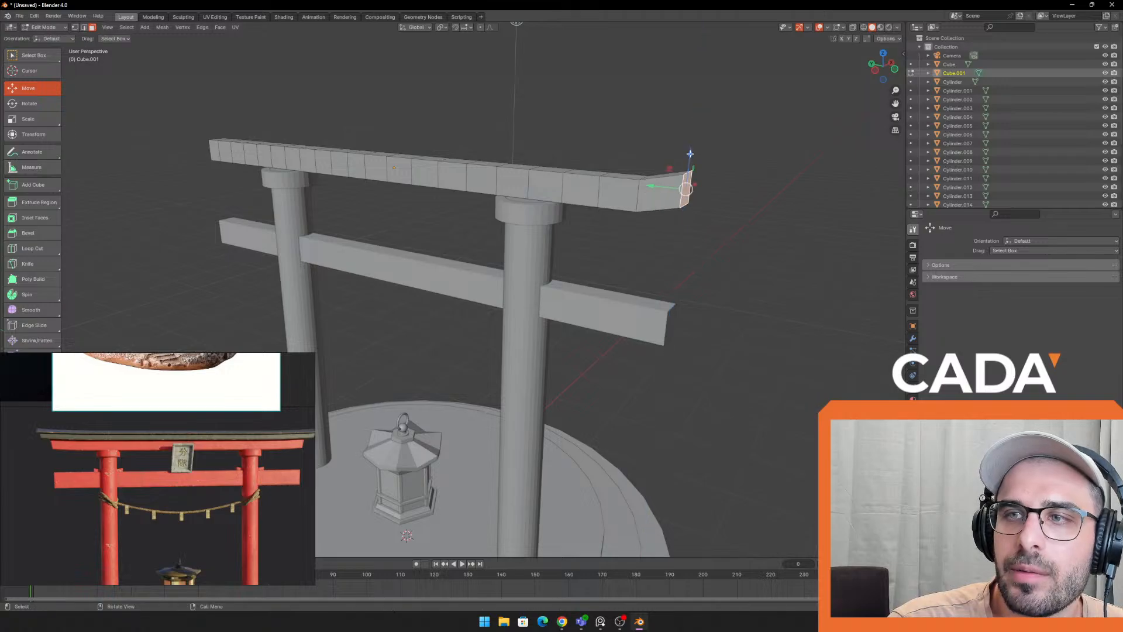
Undo the upward move of the top beam's end face
middle_drag(720, 246, 755, 232)
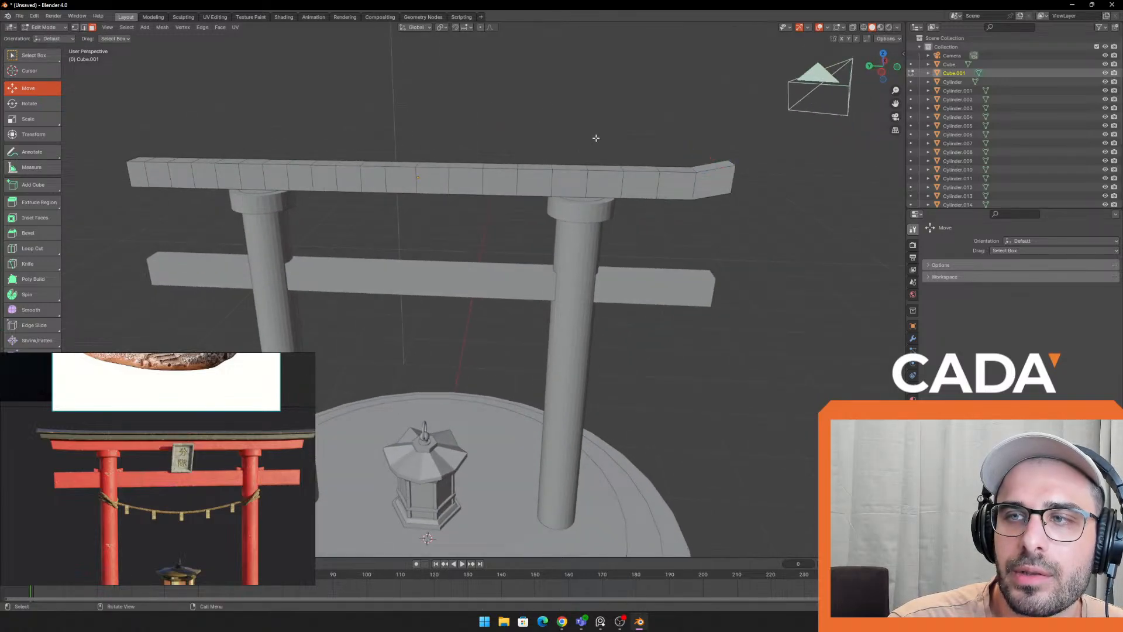
key(Tab)
scroll(596, 138, down, 4)
middle_drag(596, 180, 600, 157)
key(a)
key(ctrl+z)
key(ctrl+z)
key(ctrl+z)
key(ctrl+z)
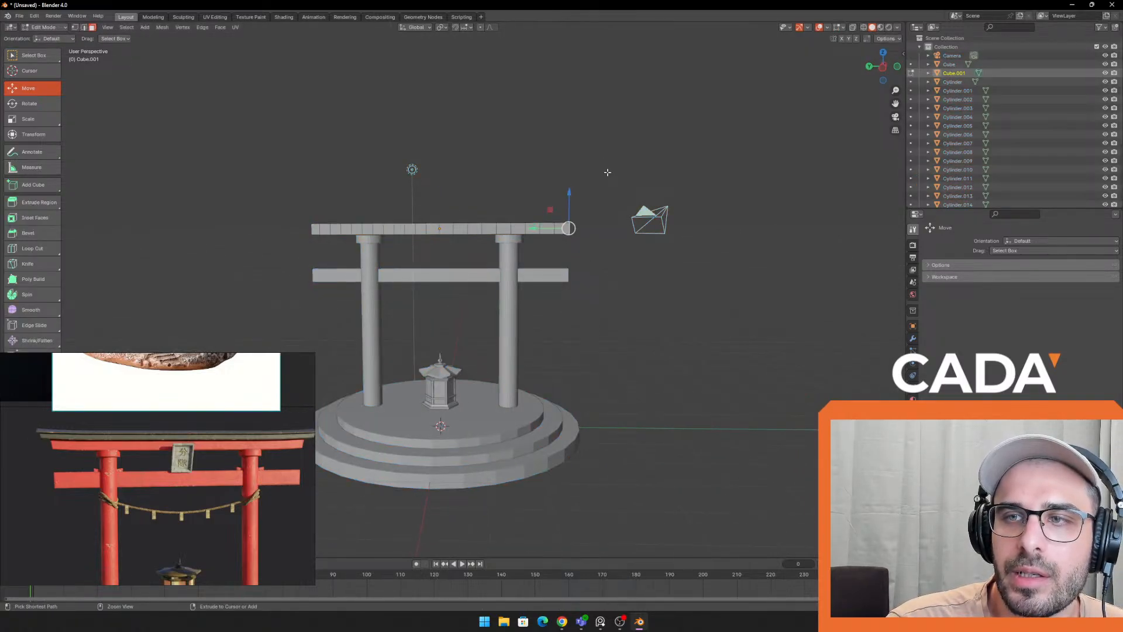
Shift the reference window slightly and turn on proportional editing for the top beam's mesh
mouse_move(278, 371)
mouse_down()
mouse_move(256, 325)
mouse_move(271, 357)
mouse_up()
scroll(627, 323, up, 4)
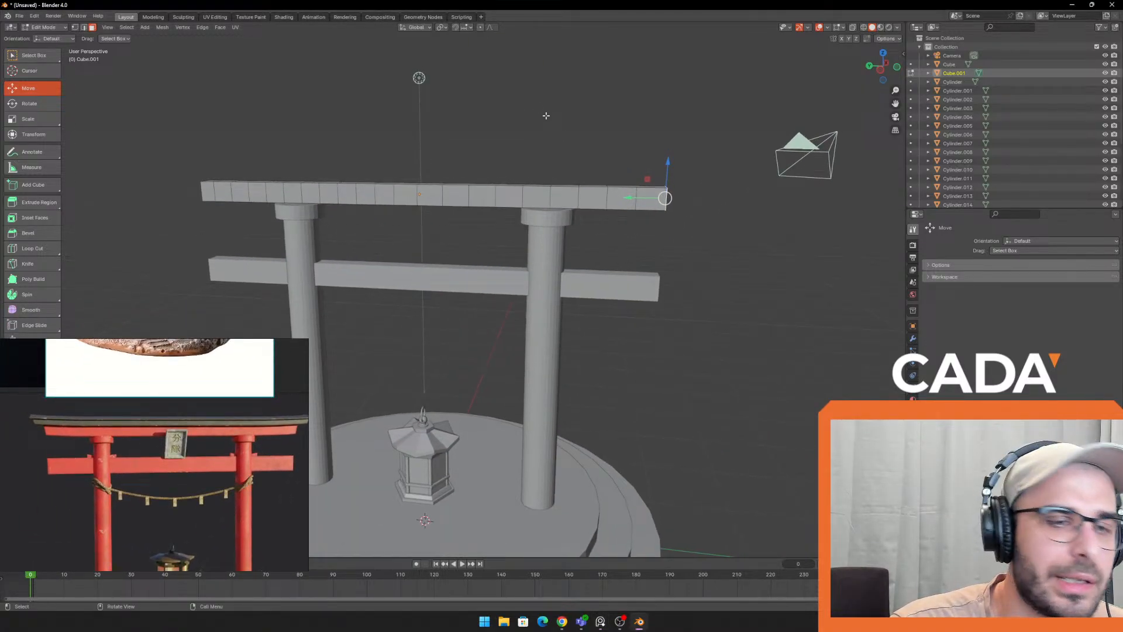
middle_drag(546, 115, 511, 95)
key(ctrl+b)
key(Escape)
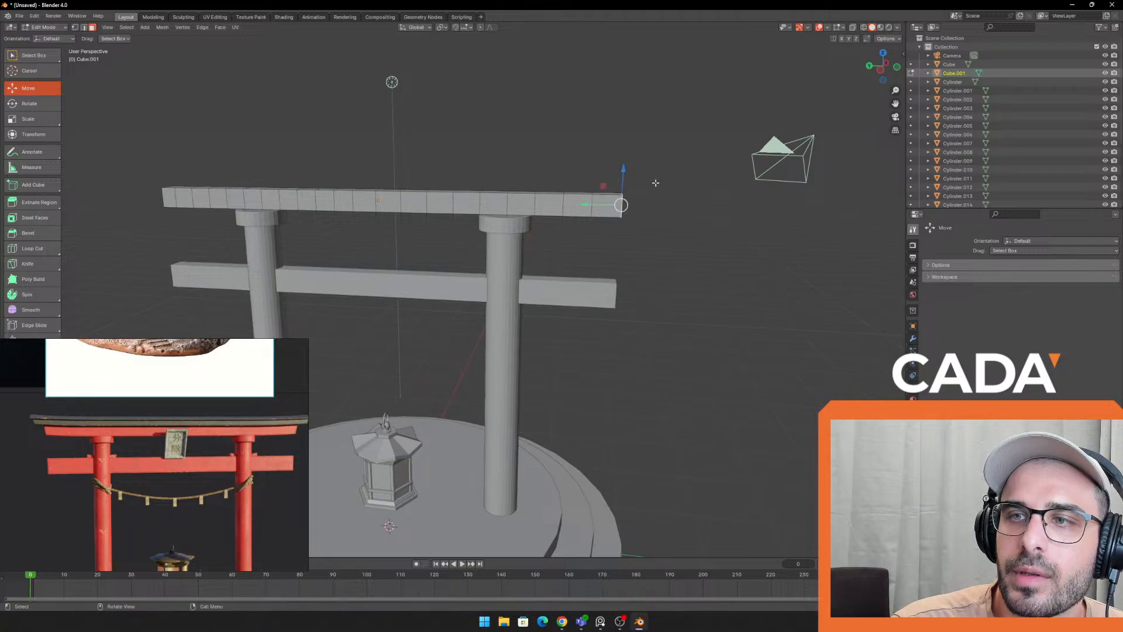
middle_drag(654, 181, 480, 41)
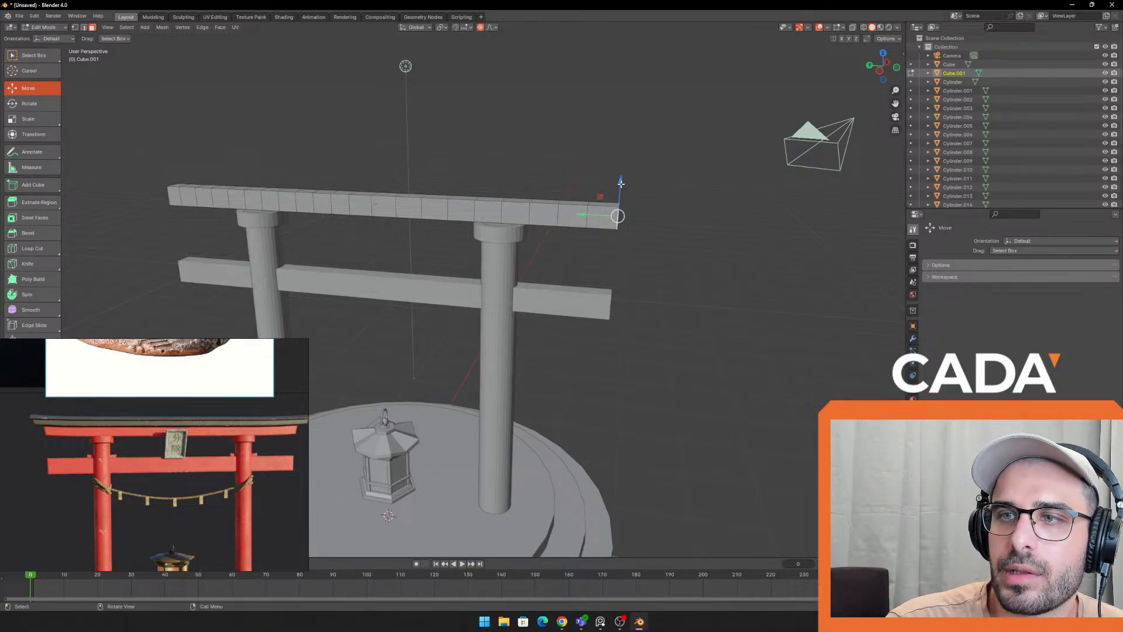
Try raising the top beam's end face along Z twice with proportional editing, and undo each move
drag(621, 184, 626, 147)
key(ctrl+z)
key(ctrl+z)
middle_drag(647, 170, 659, 143)
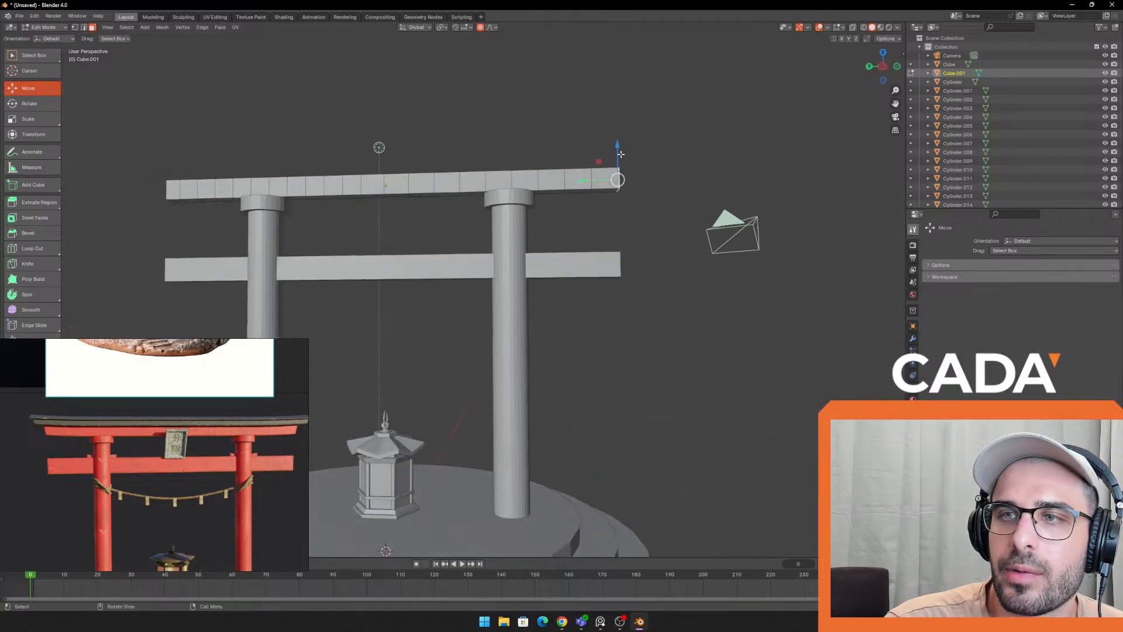
drag(621, 154, 622, 135)
key(ctrl+z)
key(ctrl+z)
Try scaling up the top beam's end face with proportional editing, and undo the scaling
key(s)
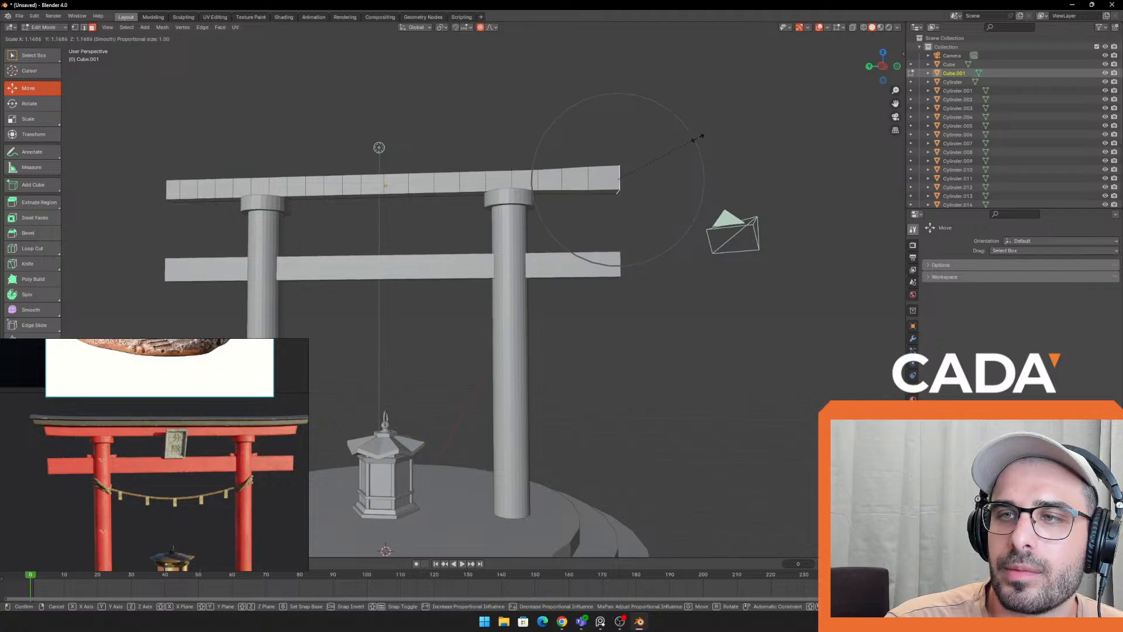
click(723, 125)
key(ctrl+z)
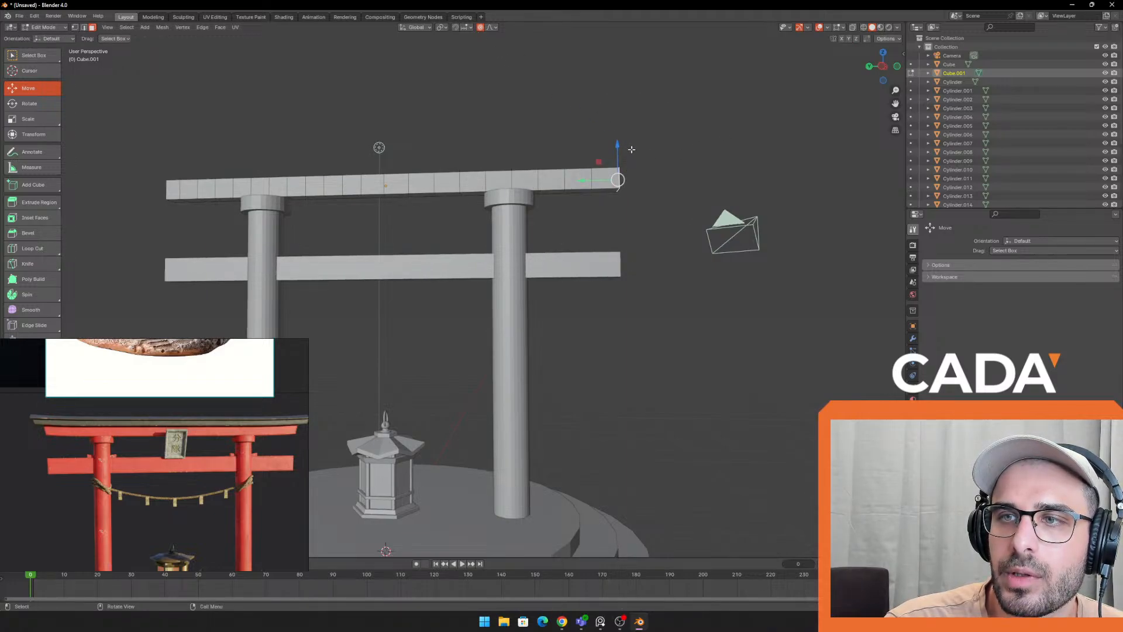
Try bending the beam's end upward by raising its end face along Z with a 1 m proportional size
drag(617, 157, 617, 147)
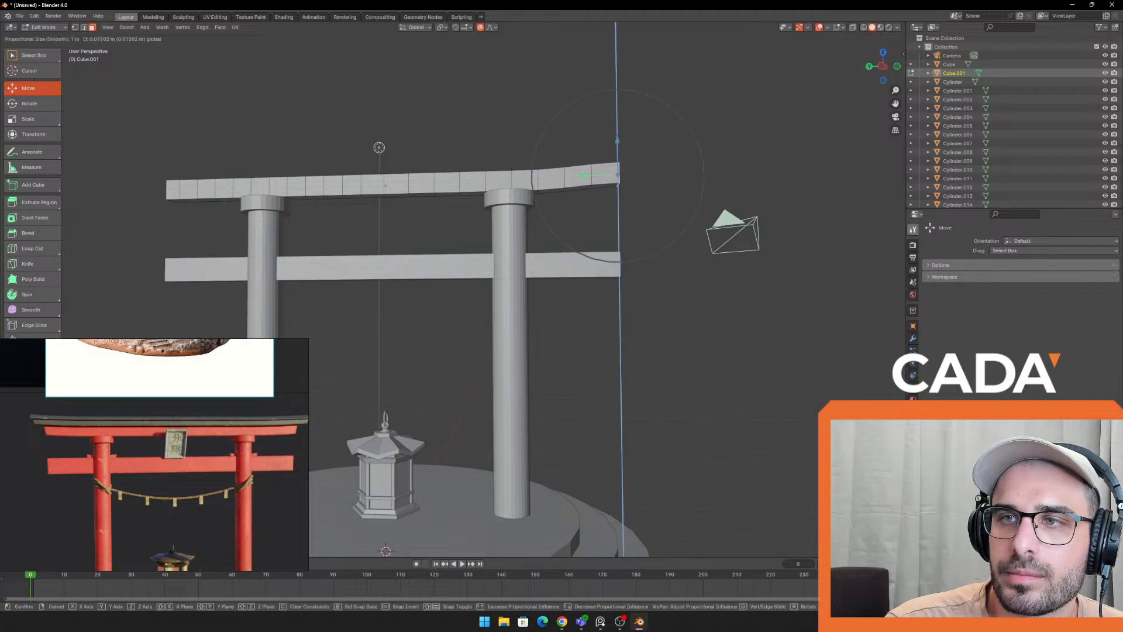
key(s)
click(617, 146)
scroll(617, 148, down, 2)
middle_drag(617, 147, 626, 165)
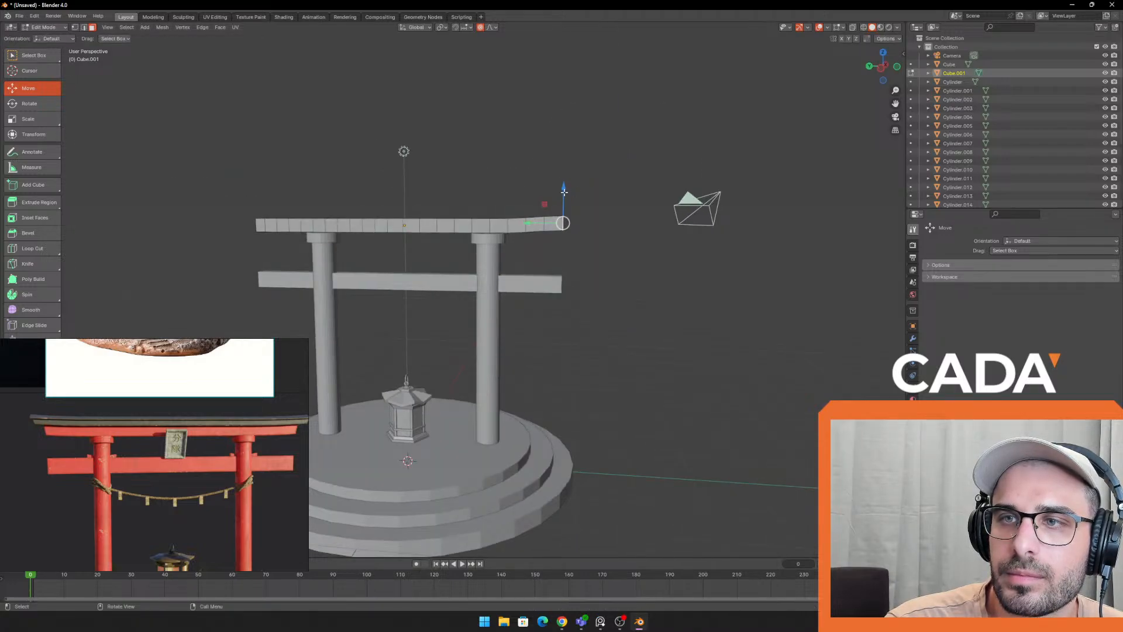
Try raising the bent beam end further along Z, and undo the proportional moves of the end face
mouse_move(564, 192)
mouse_down()
mouse_move(557, 207)
mouse_move(563, 181)
mouse_up()
scroll(559, 207, down, 2)
key(ctrl+z)
scroll(566, 185, down, 5)
click(471, 227)
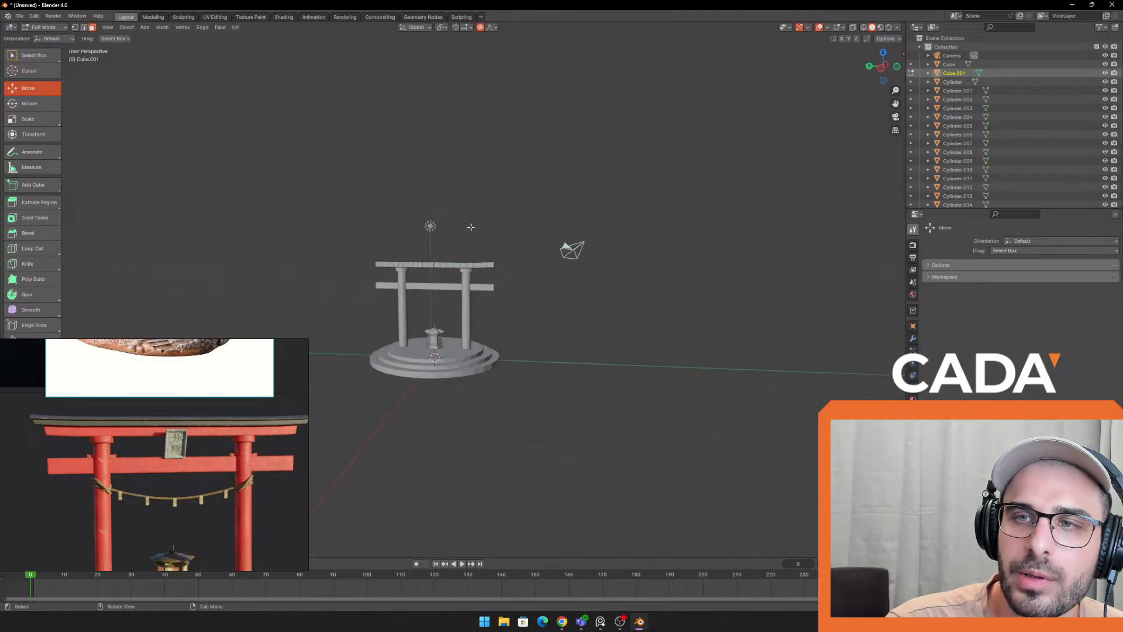
scroll(567, 223, up, 5)
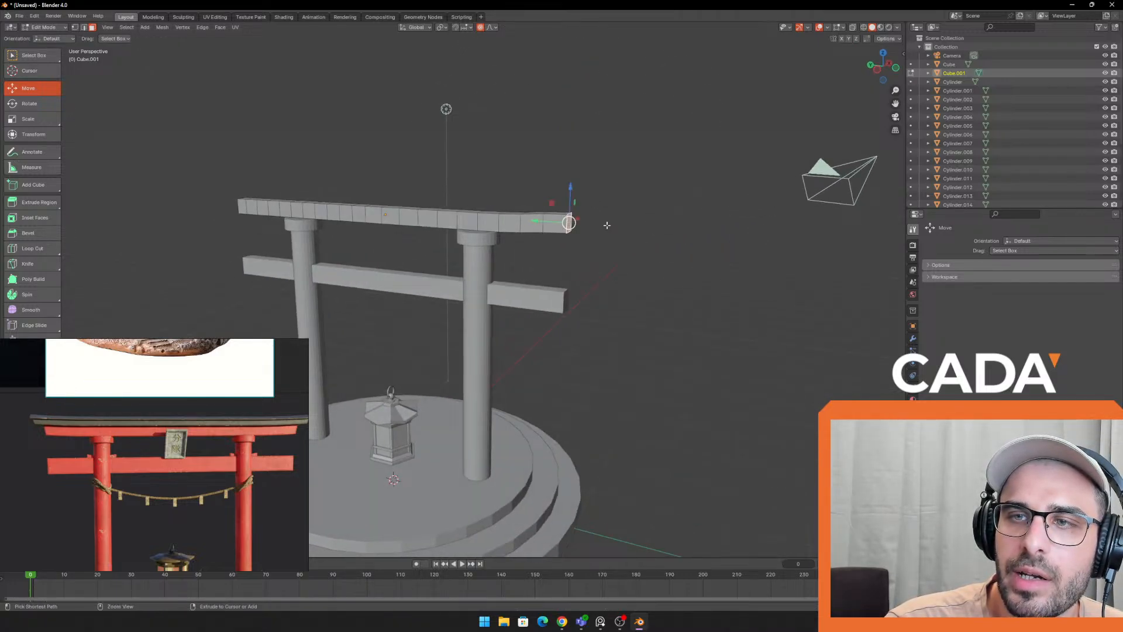
key(ctrl+z)
drag(571, 193, 601, 175)
scroll(599, 175, up, 2)
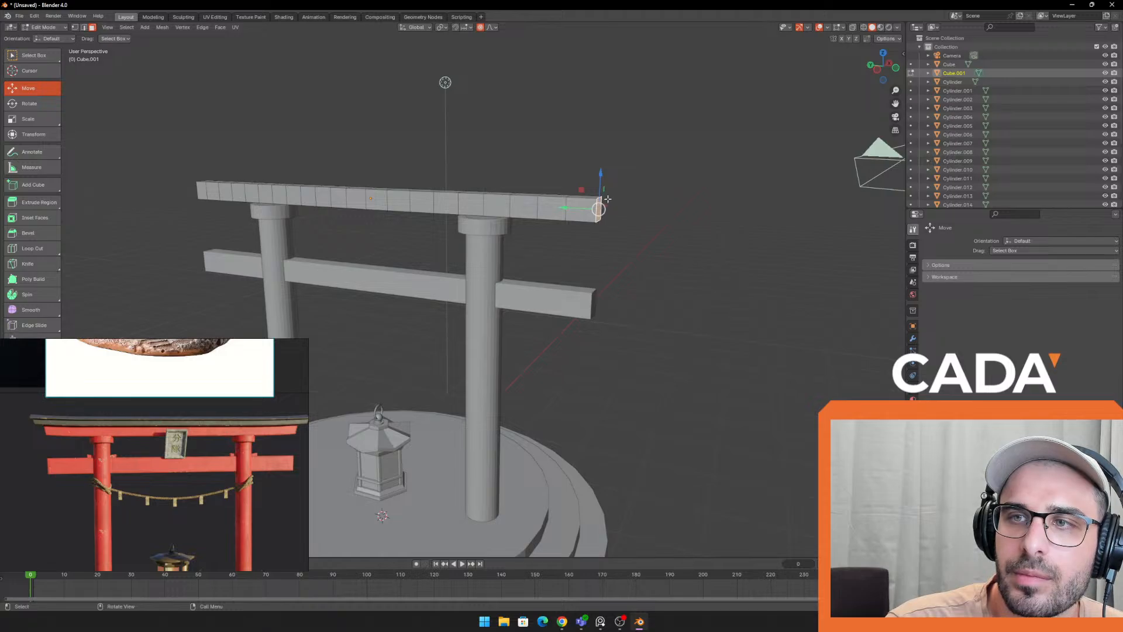
Try moving the beam's end face freely with the proportional size enlarged to about 3.1 m, and undo the move
middle_drag(607, 199, 647, 198)
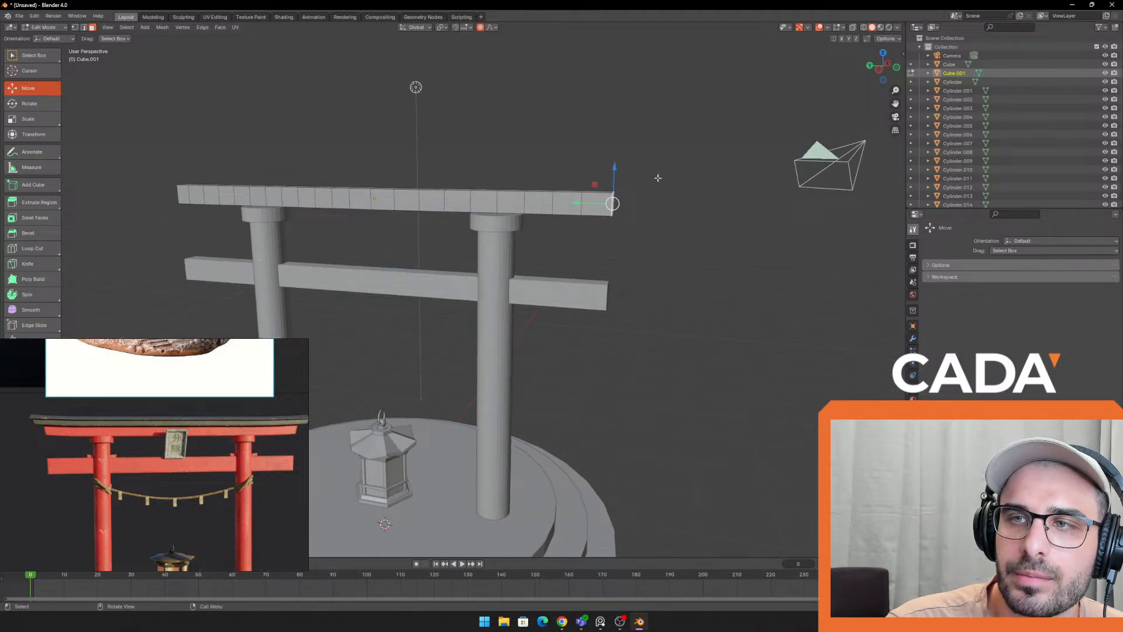
key(w)
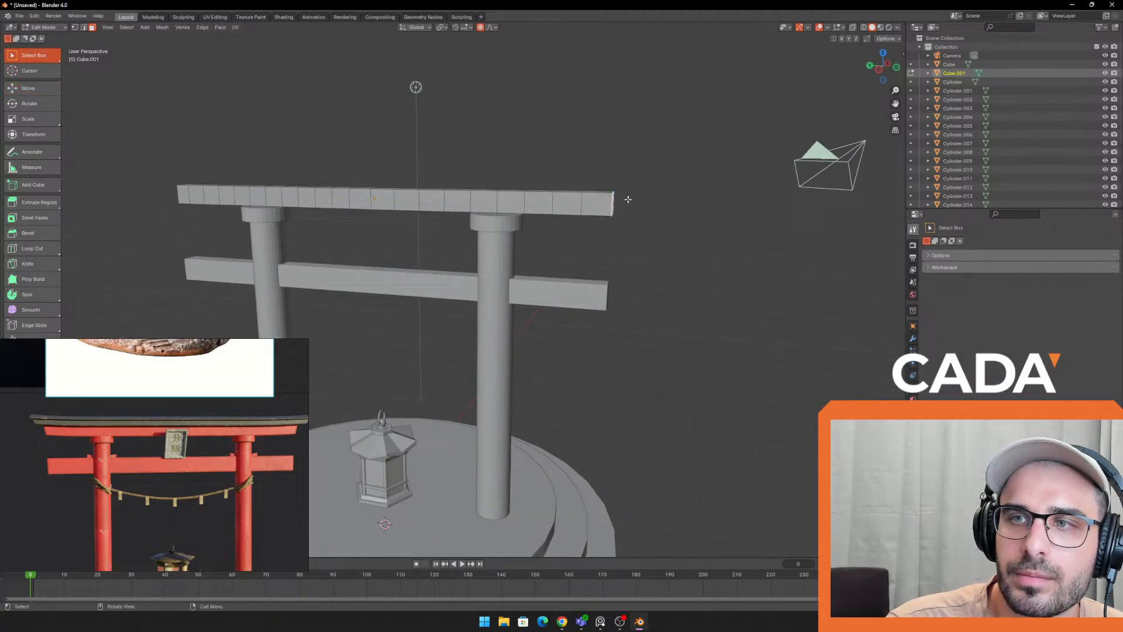
middle_drag(628, 199, 588, 223)
key(g)
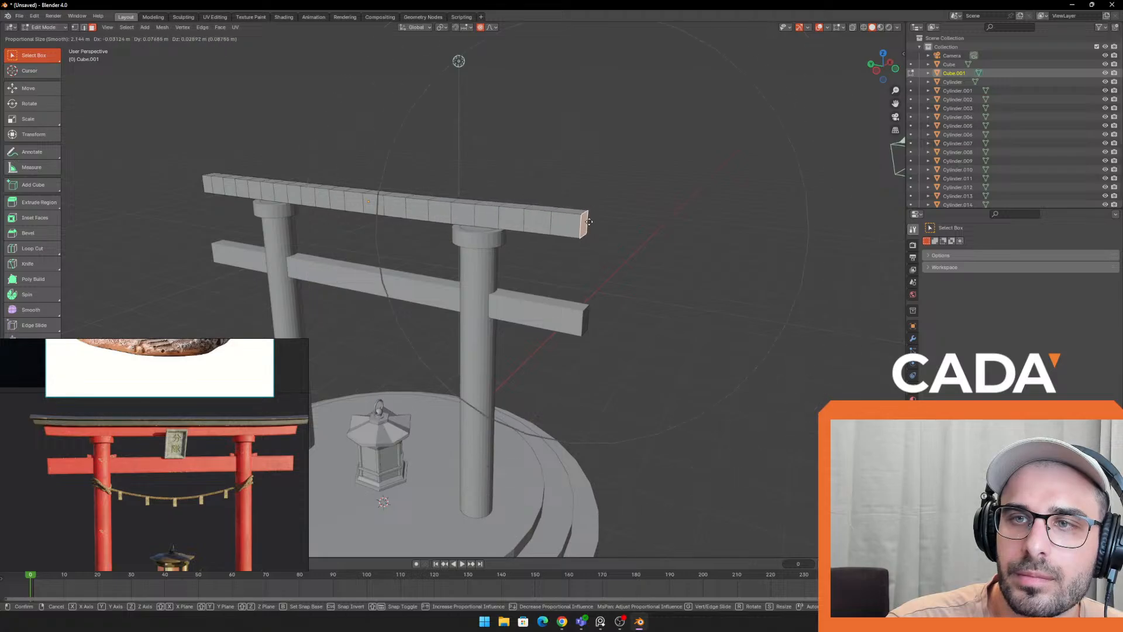
scroll(565, 237, down, 4)
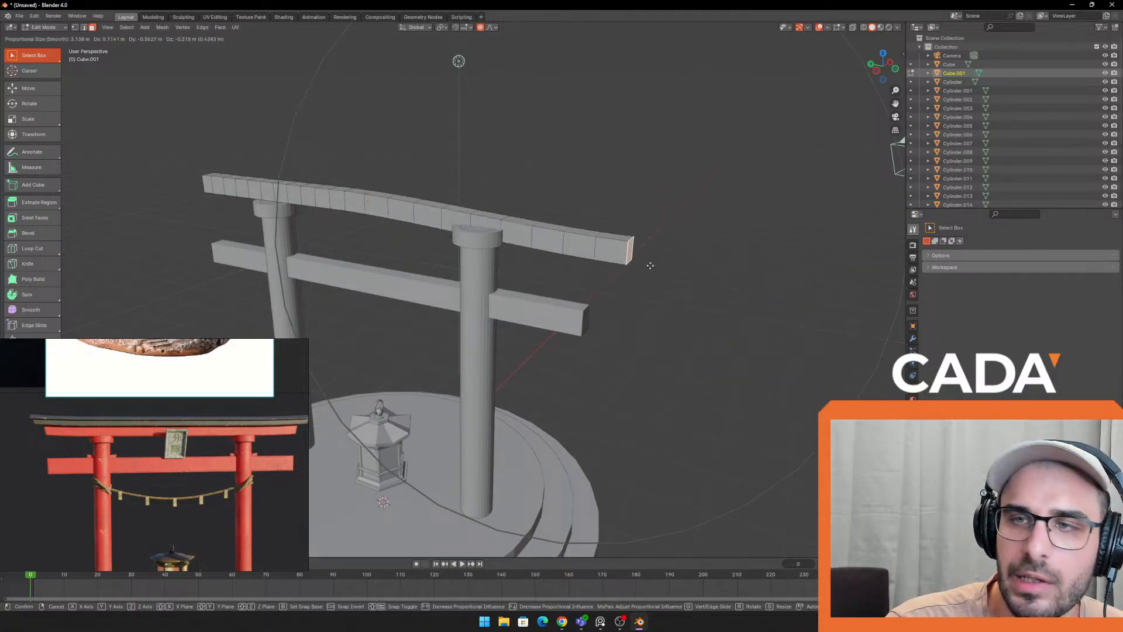
click(621, 215)
key(ctrl+z)
Activate the Rotate tool on the beam's end face and reduce the proportional influence size, leaving the face in place
middle_drag(622, 215, 511, 186)
click(33, 106)
middle_drag(654, 170, 694, 182)
key(g)
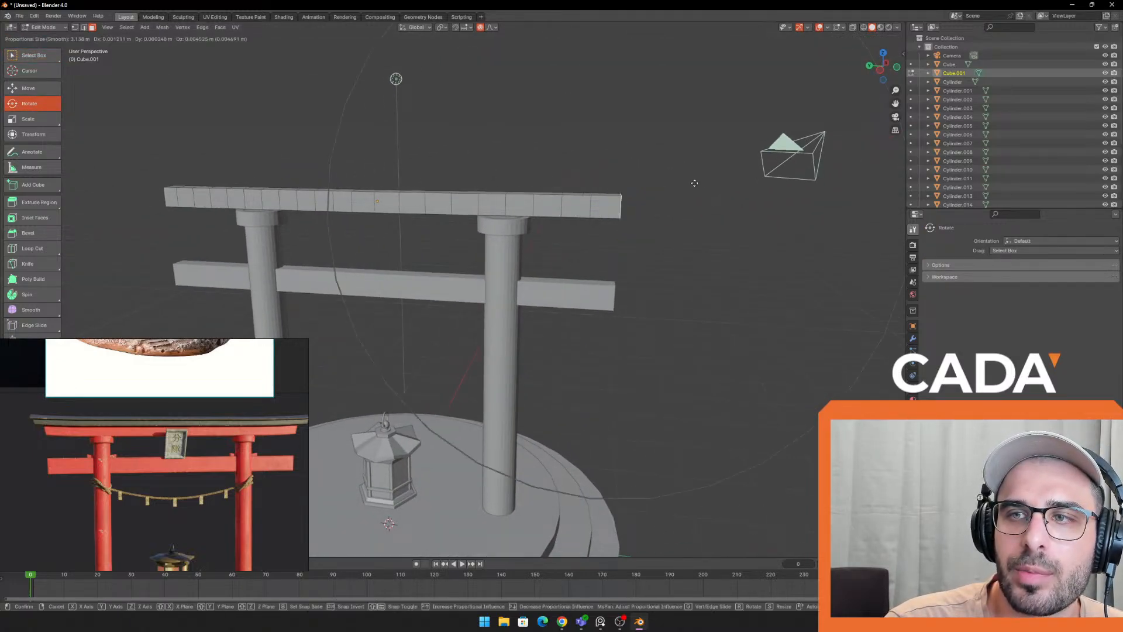
scroll(695, 183, up, 2)
scroll(695, 183, down, 2)
scroll(694, 183, up, 2)
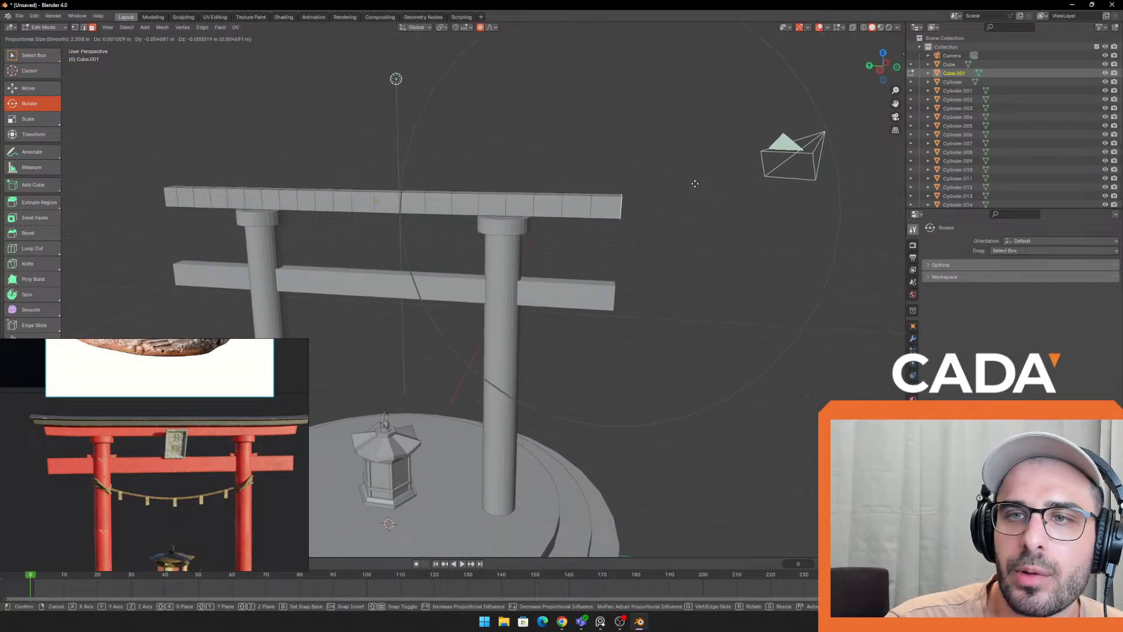
right_click(695, 183)
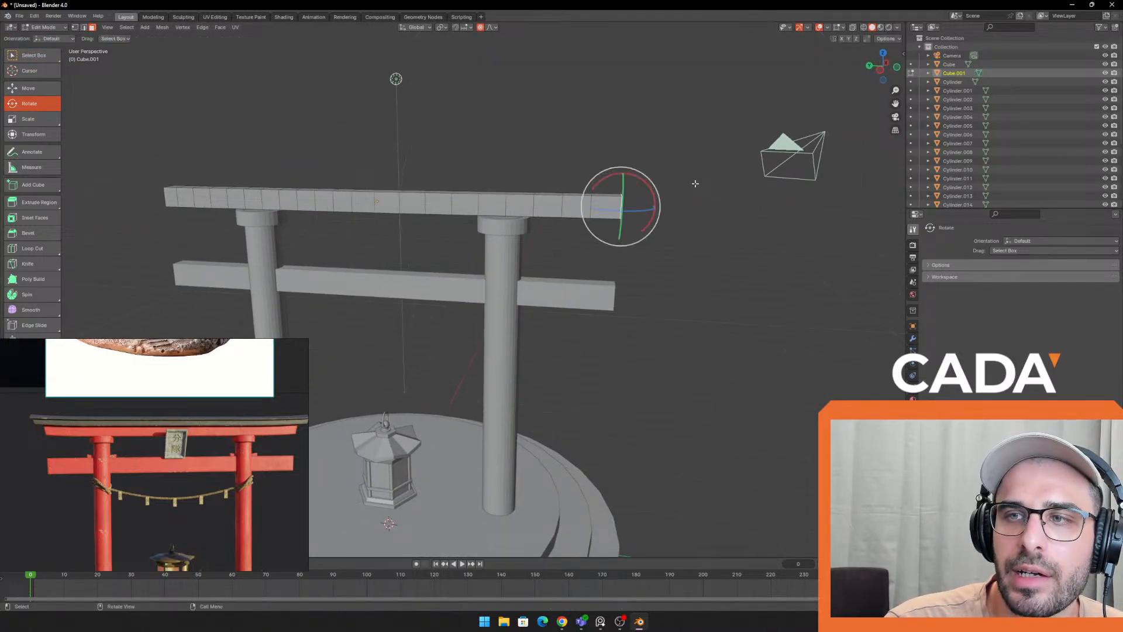
Try rotating the top beam's end face with proportional editing, undo it, and adjust the proportional influence size
mouse_move(608, 179)
mouse_down()
mouse_move(598, 184)
mouse_move(624, 160)
mouse_move(602, 168)
mouse_up()
key(ctrl+z)
key(ctrl+z)
key(g)
scroll(601, 180, down, 2)
right_click(602, 182)
key(ctrl+z)
Try raising and rotating the top beam's end face with the adjusted influence size, and undo the edits
click(18, 92)
click(43, 108)
scroll(546, 163, down, 4)
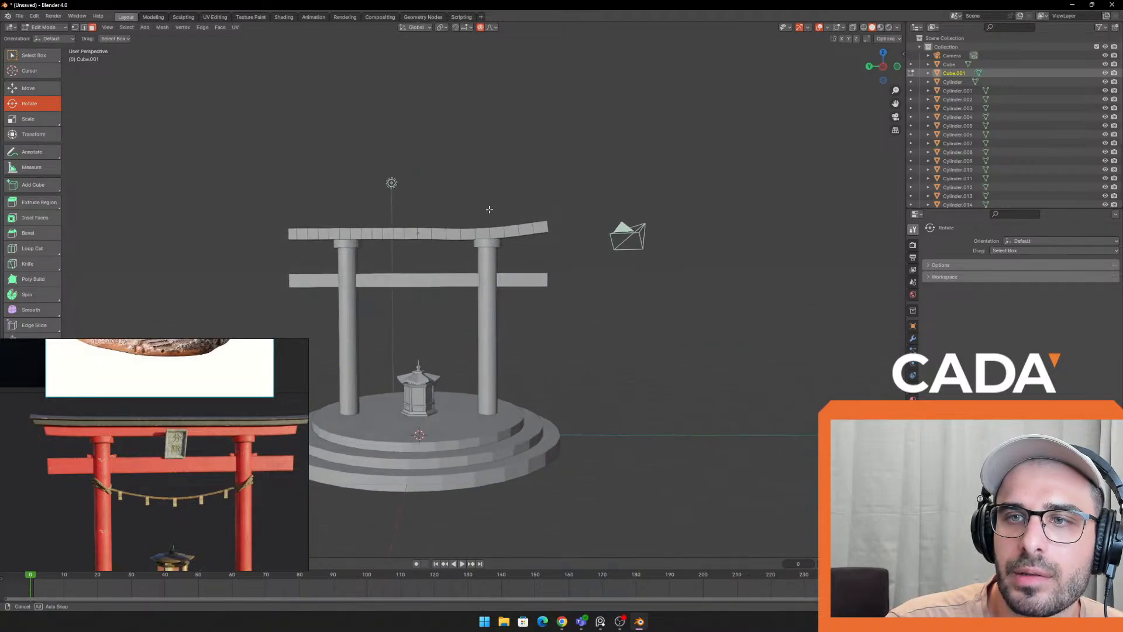
scroll(489, 208, up, 4)
drag(678, 166, 673, 173)
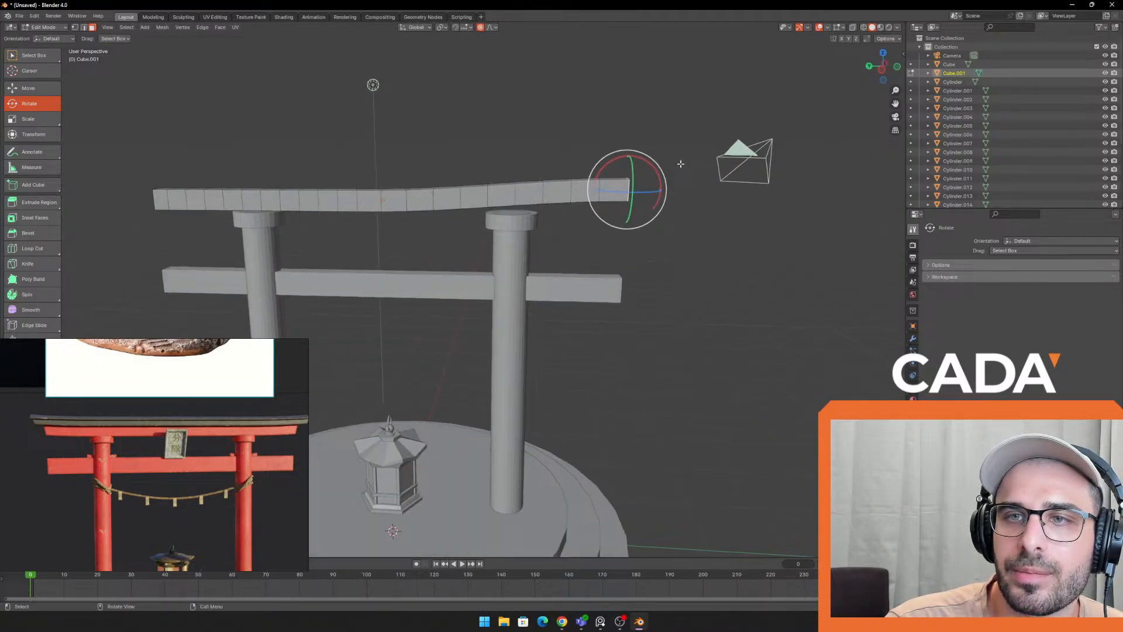
key(ctrl+z)
Raise the top beam's end face along Z with proportional editing to curve that end upward
click(33, 88)
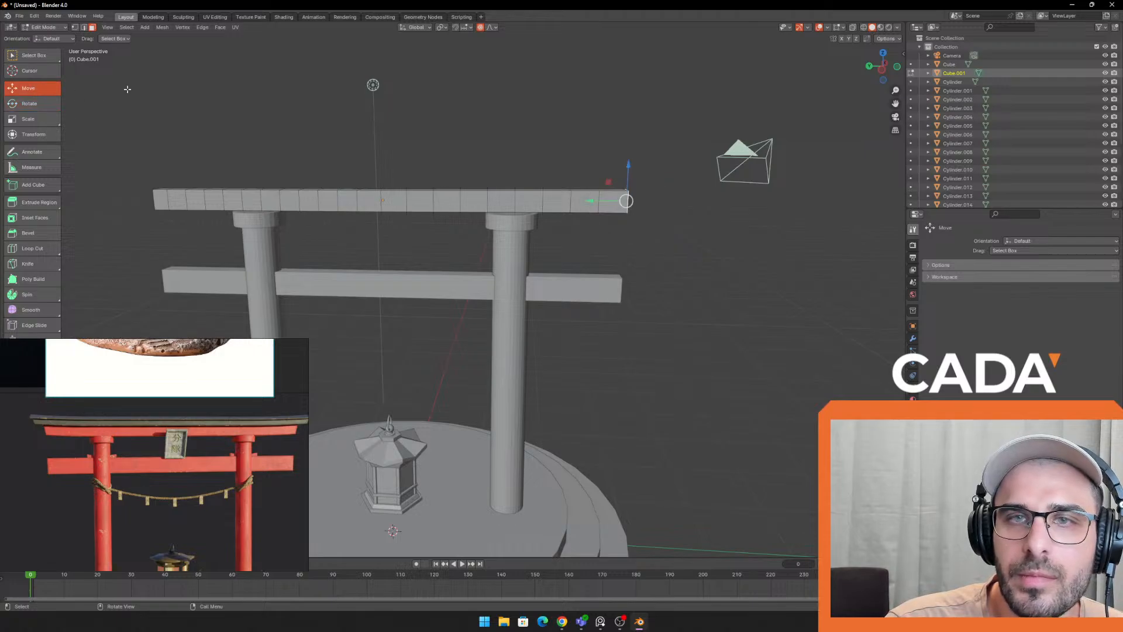
key(g)
key(Escape)
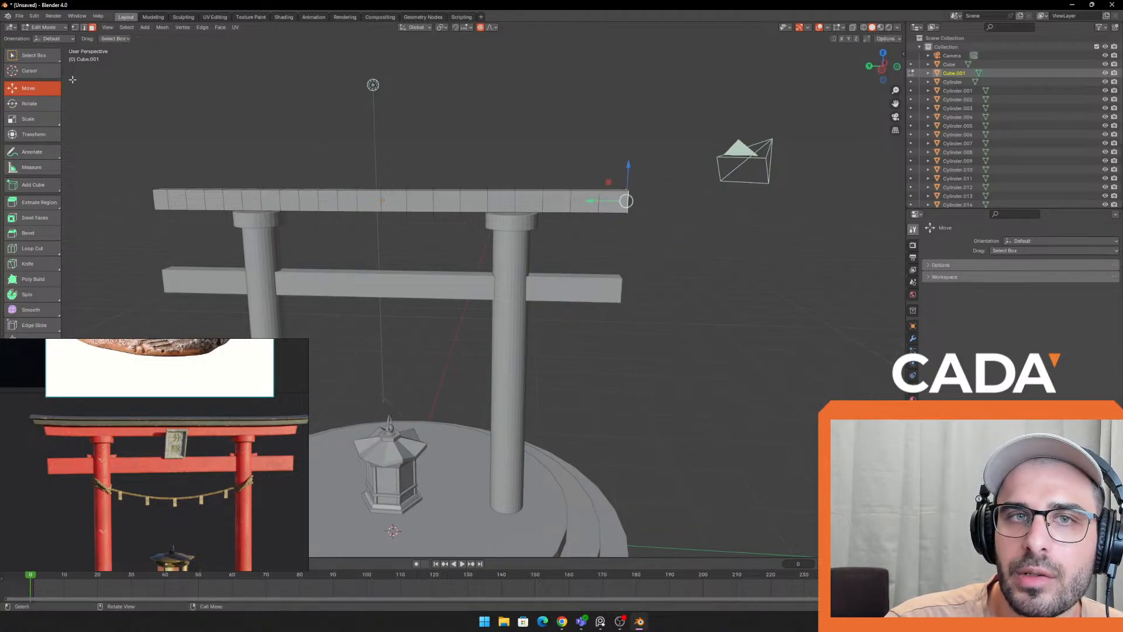
drag(629, 163, 608, 169)
click(41, 104)
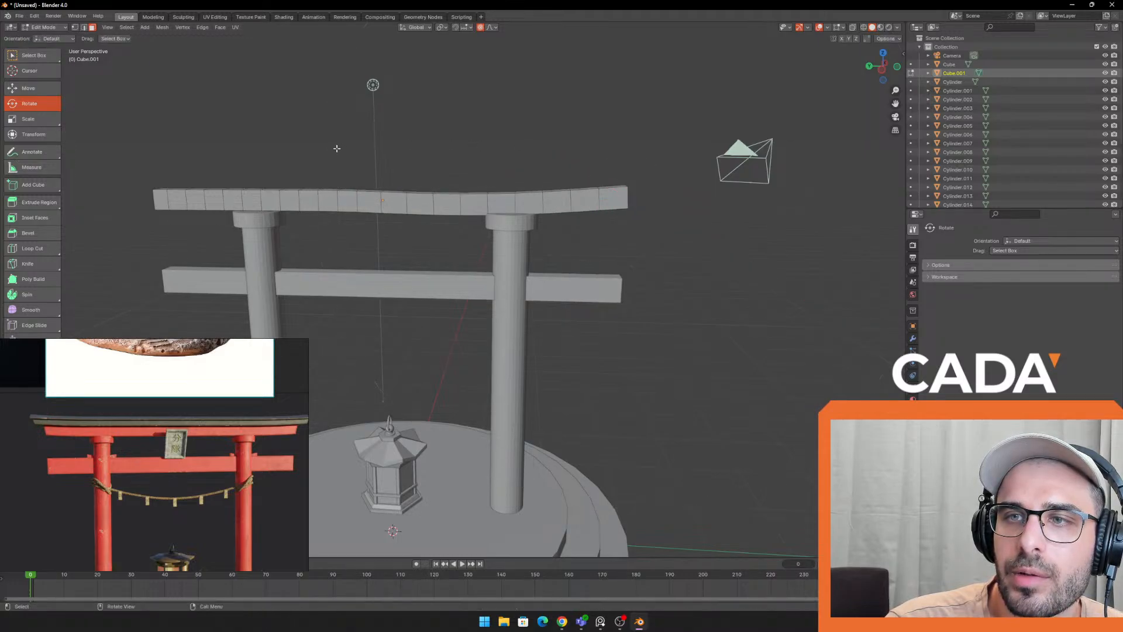
Raise the end face at the opposite end of the top beam along Z to match the upward curve
middle_drag(608, 169, 493, 190)
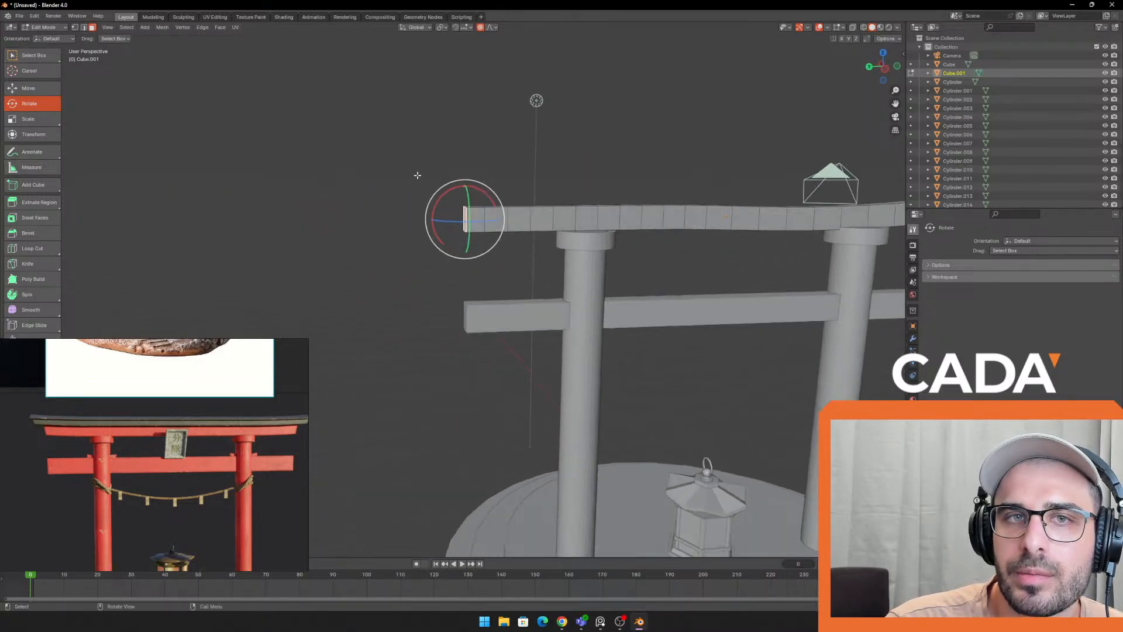
click(56, 91)
mouse_move(464, 183)
mouse_down()
mouse_move(465, 173)
mouse_move(450, 182)
mouse_up()
click(32, 104)
click(585, 110)
scroll(614, 116, down, 2)
middle_drag(656, 113, 624, 118)
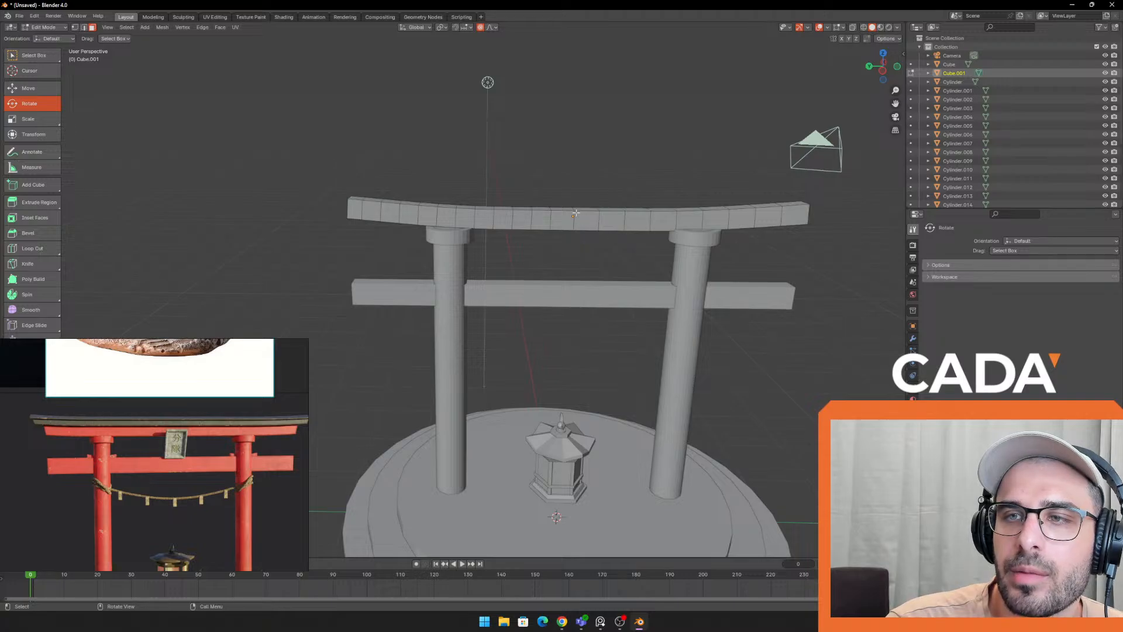
Switch to edge selection and lower the top edge at the middle of the top beam slightly along Z
click(581, 217)
click(569, 121)
middle_drag(568, 121, 545, 146)
scroll(545, 146, up, 1)
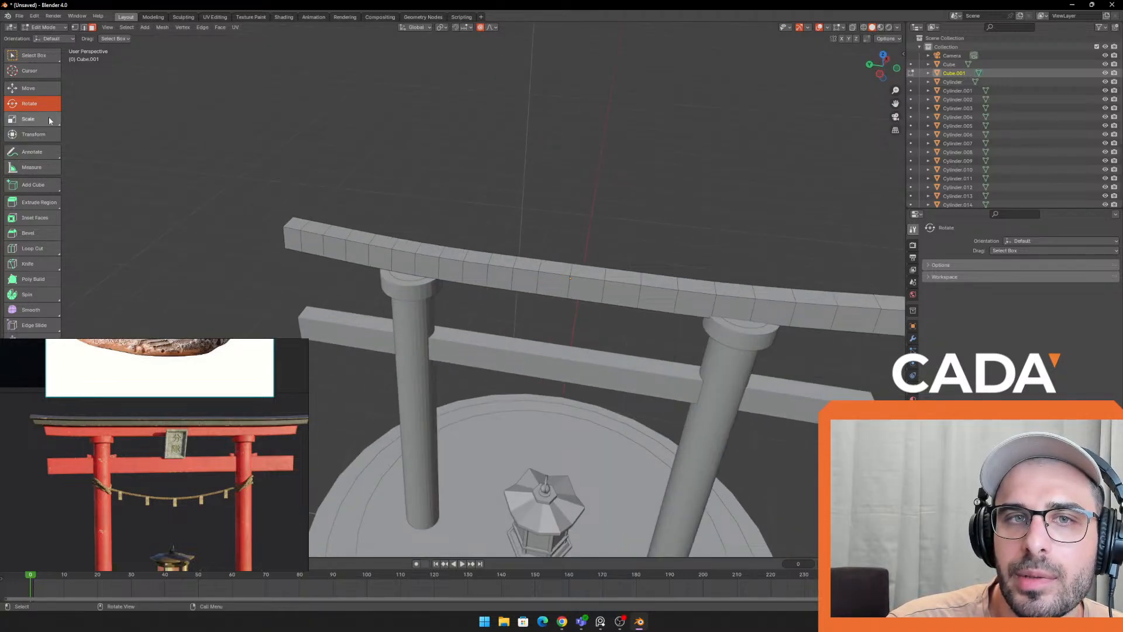
click(28, 88)
click(569, 269)
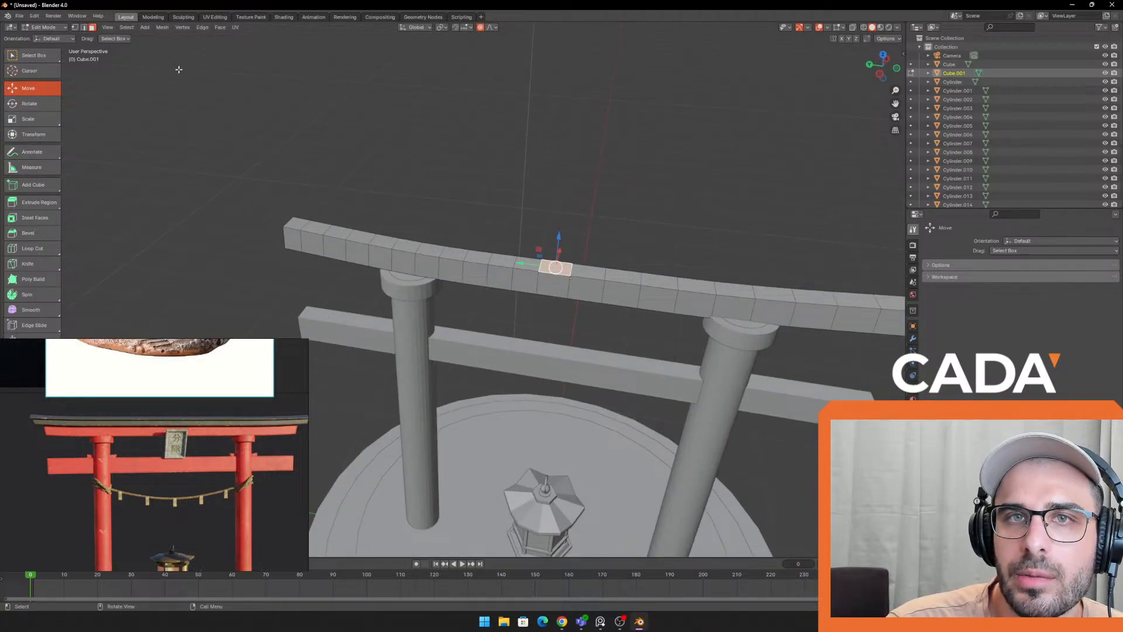
click(83, 27)
click(588, 265)
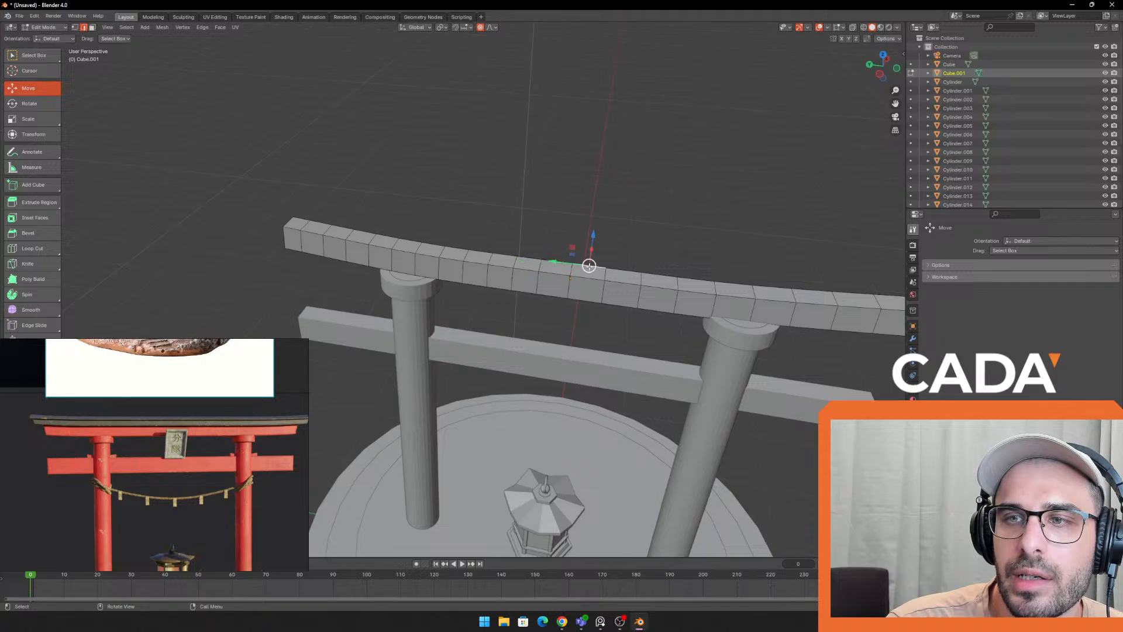
middle_drag(570, 271, 602, 147)
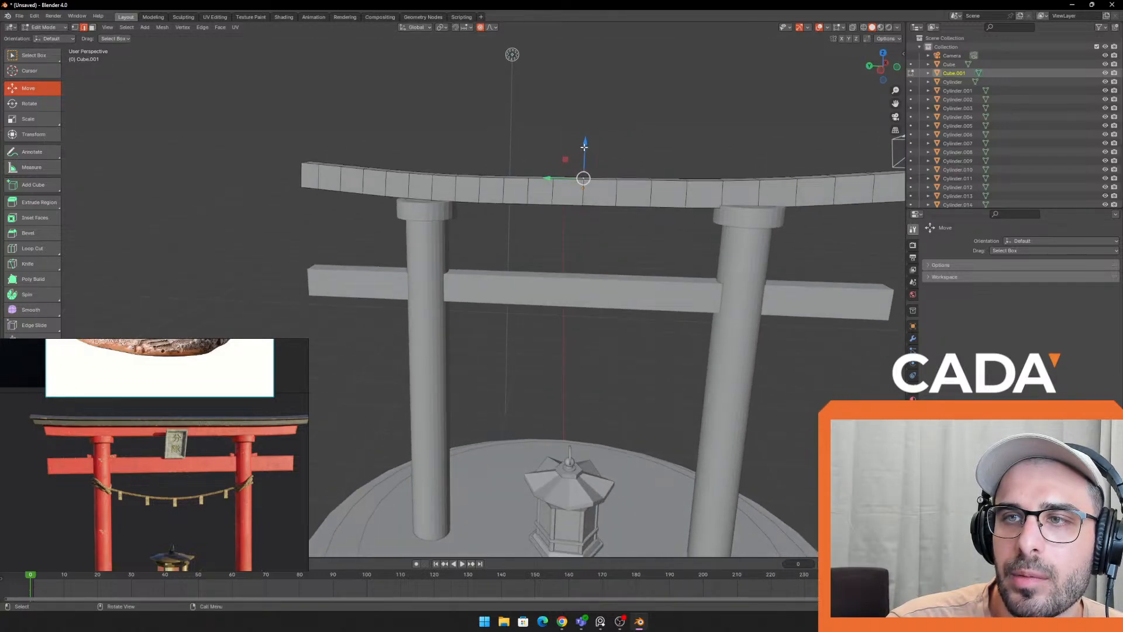
drag(585, 148, 585, 153)
Lower a bottom edge near the end of the top beam slightly along Z with proportional editing
middle_drag(585, 154, 538, 166)
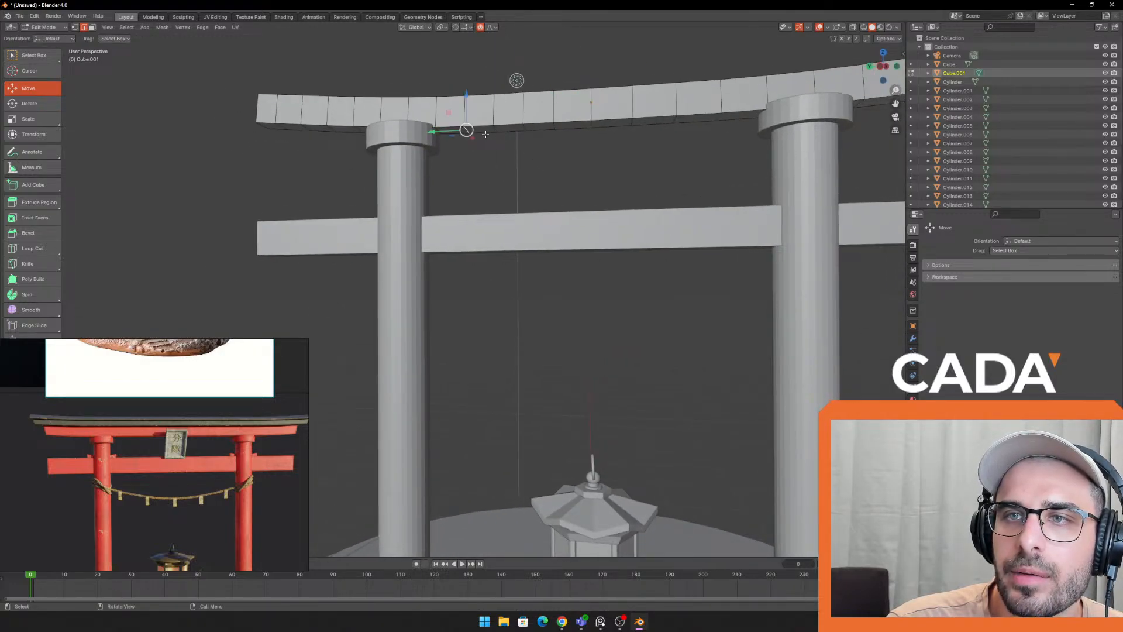
middle_drag(480, 129, 375, 150)
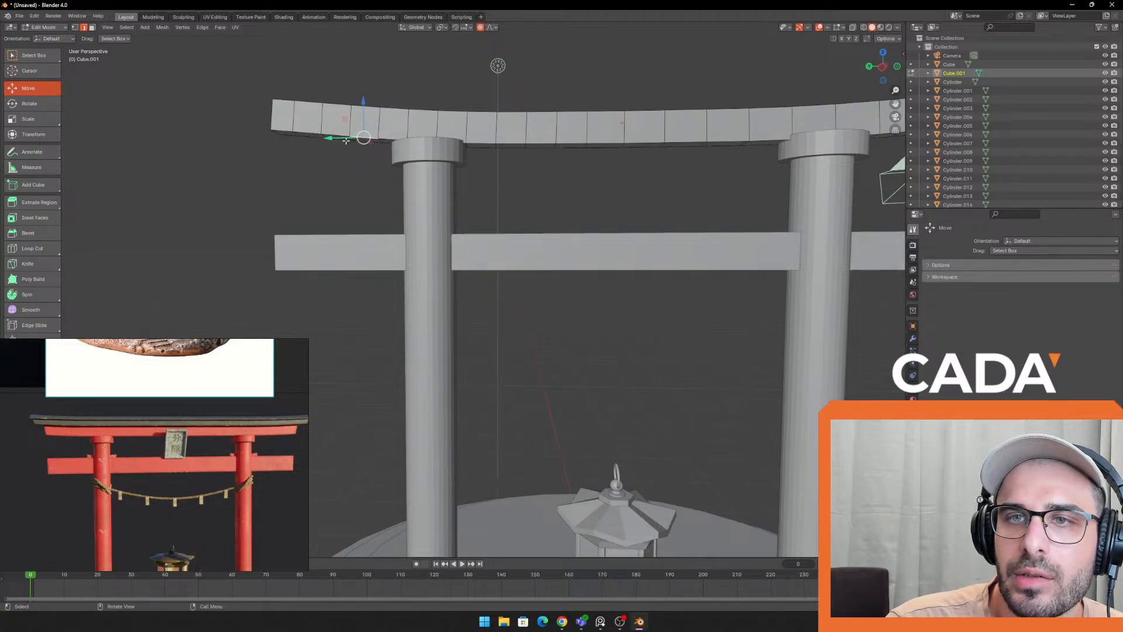
click(323, 138)
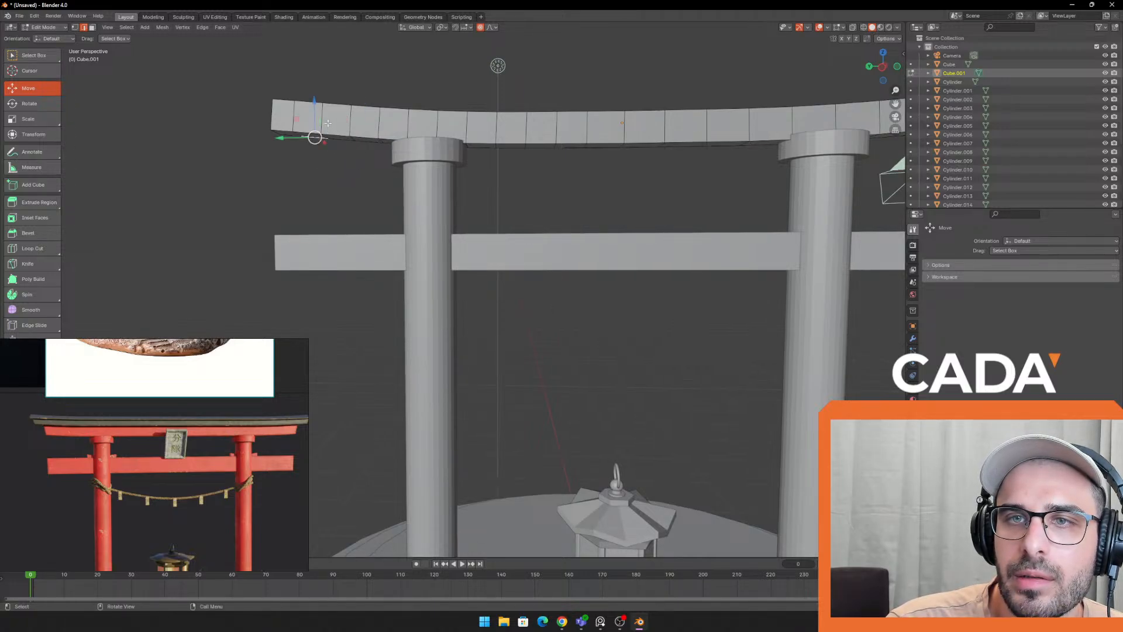
drag(317, 110, 316, 113)
scroll(315, 113, up, 7)
middle_drag(573, 187, 603, 198)
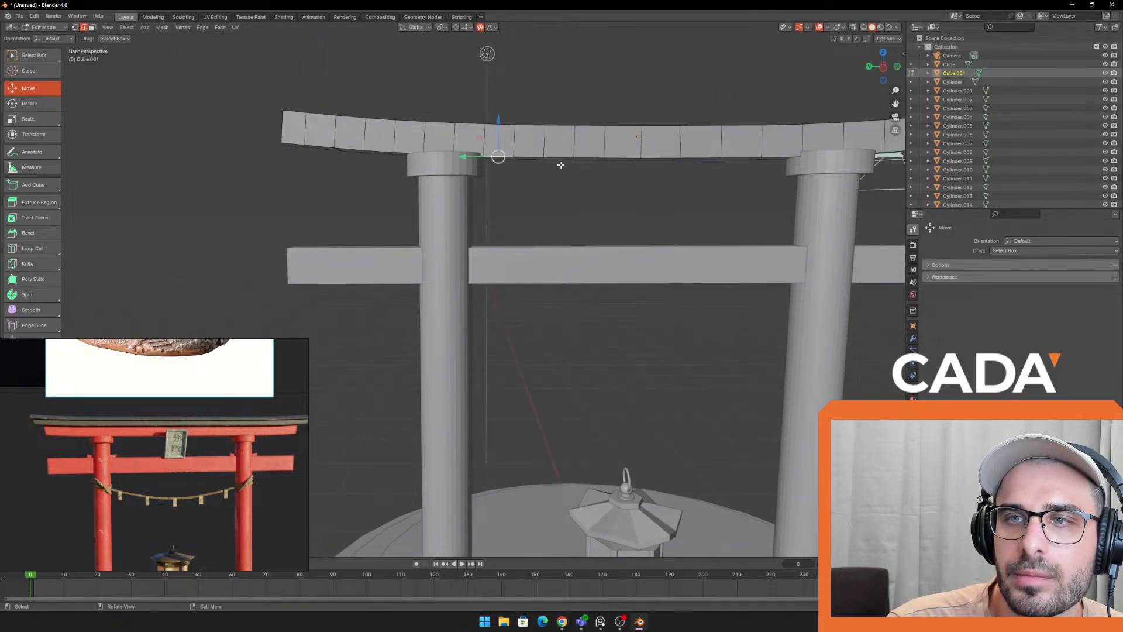
Raise the top beam's bottom edge just inside the pillar slightly along Z, and return to Object Mode
middle_drag(561, 164, 557, 148)
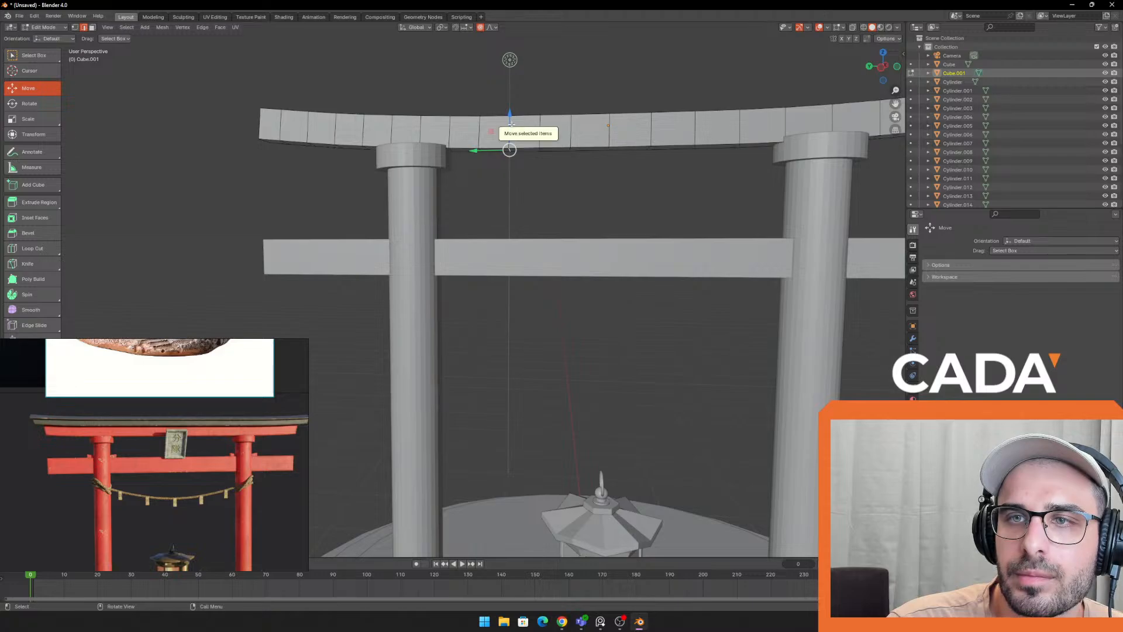
drag(515, 130, 515, 119)
middle_drag(515, 119, 612, 213)
scroll(619, 190, up, 2)
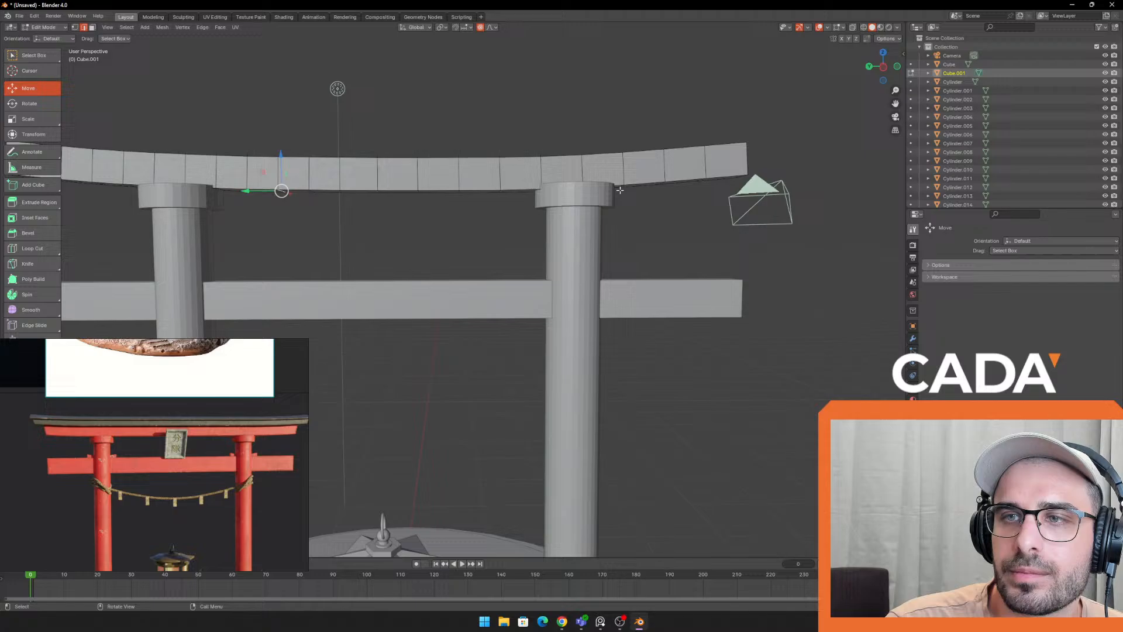
click(379, 195)
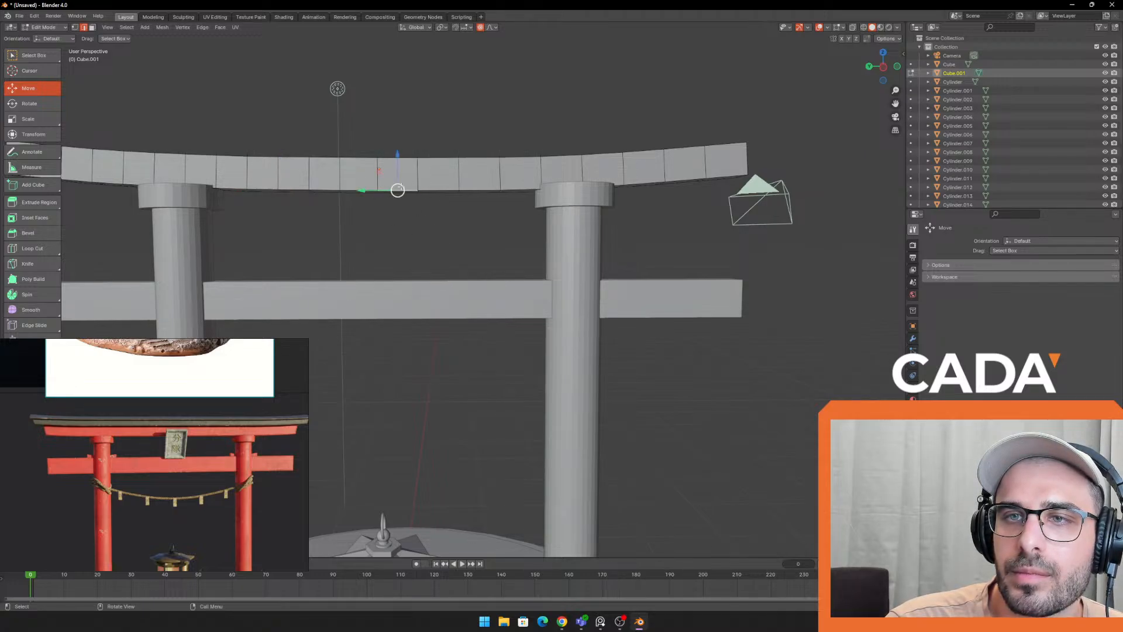
scroll(466, 246, down, 5)
key(Tab)
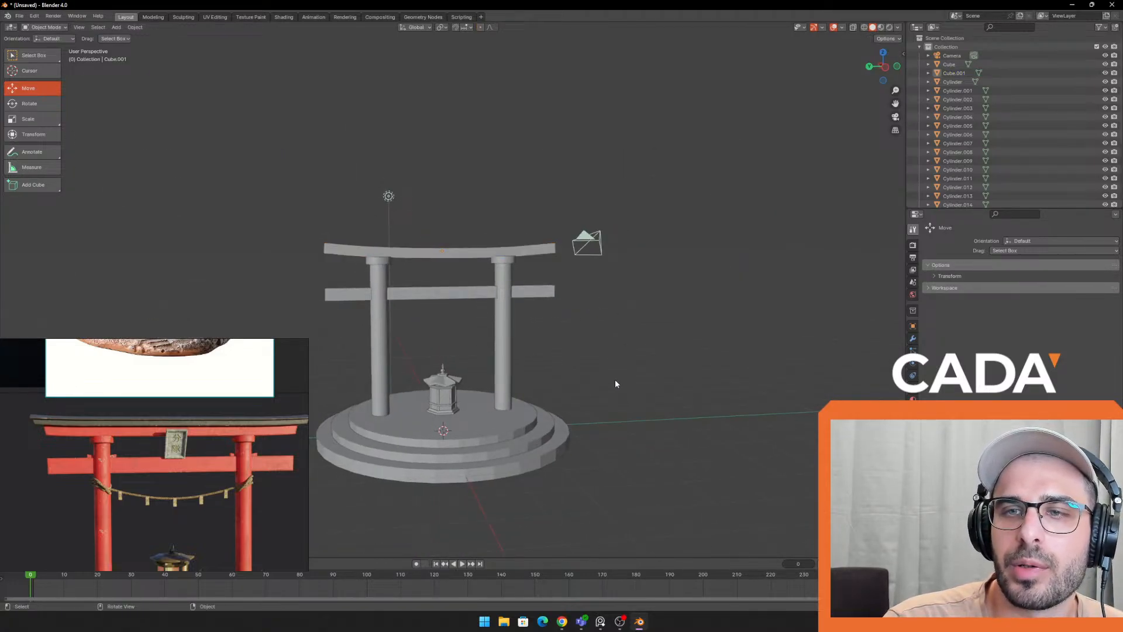
Open the lower crossbeam in Edit Mode and divide it along its length with 28 evenly spaced loop cuts
middle_drag(616, 379, 527, 344)
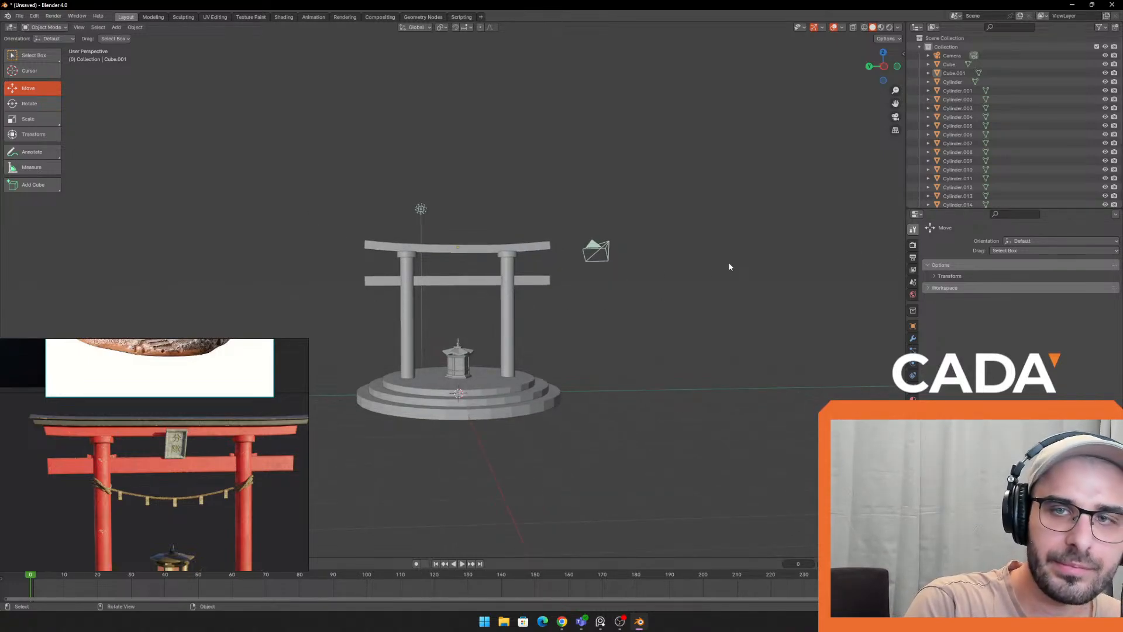
scroll(516, 290, up, 3)
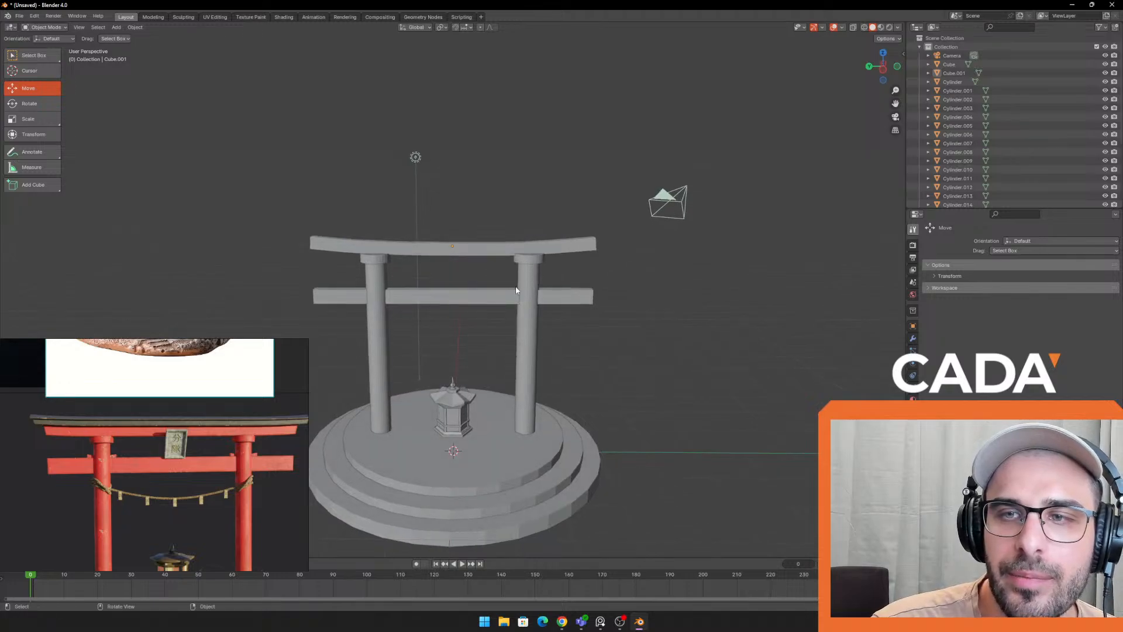
click(487, 304)
scroll(483, 296, up, 4)
key(Tab)
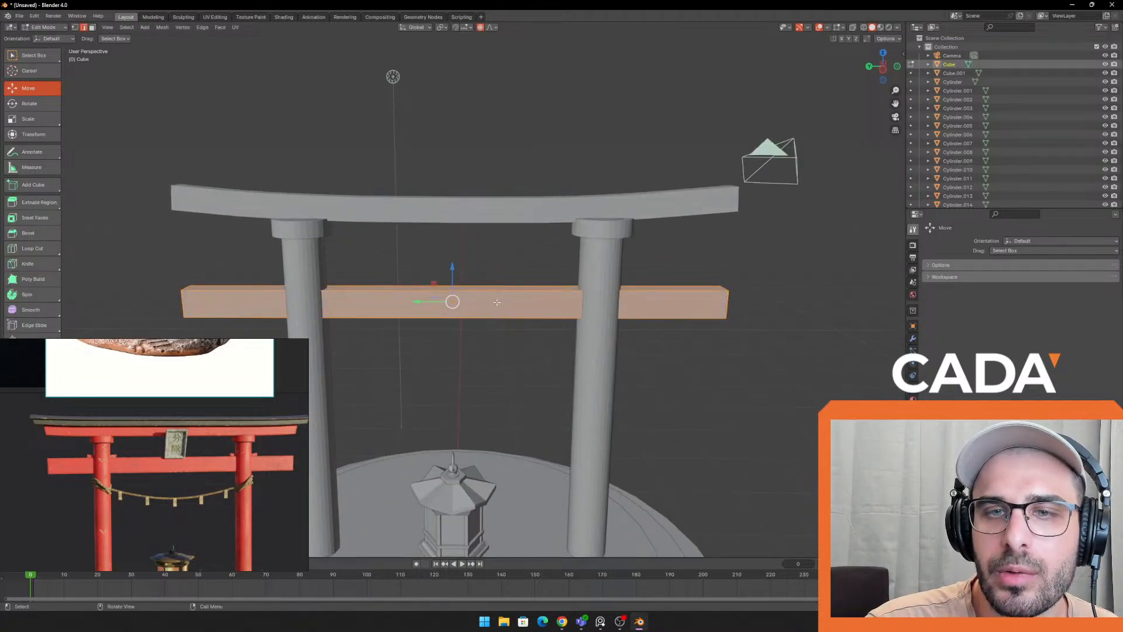
shift+middle_drag(497, 302, 548, 221)
key(ctrl+r)
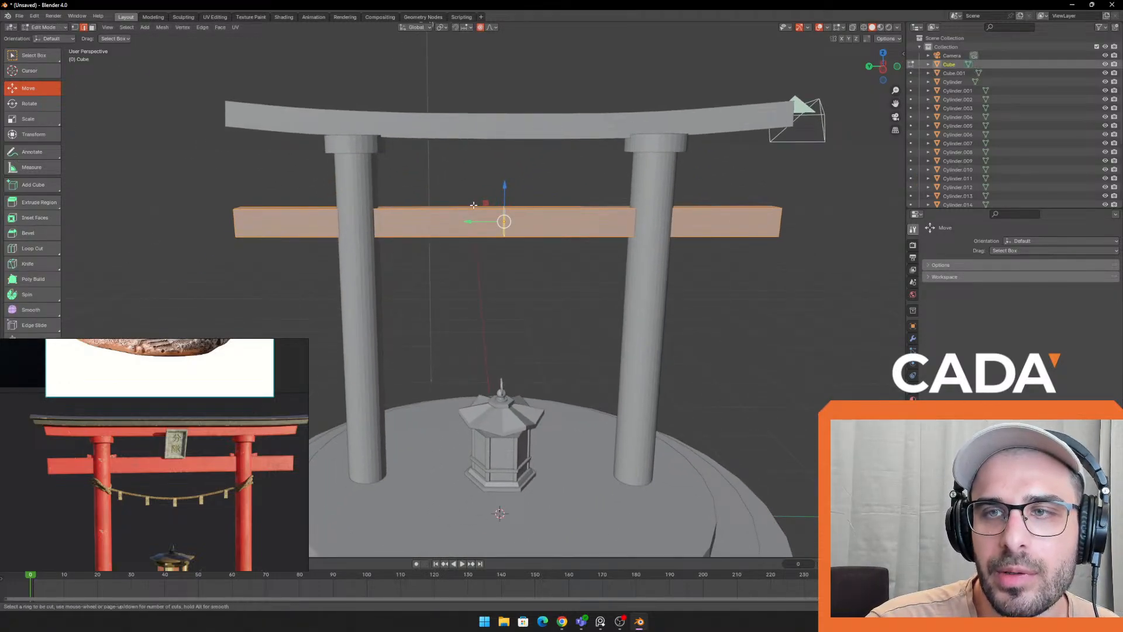
scroll(485, 205, up, 20)
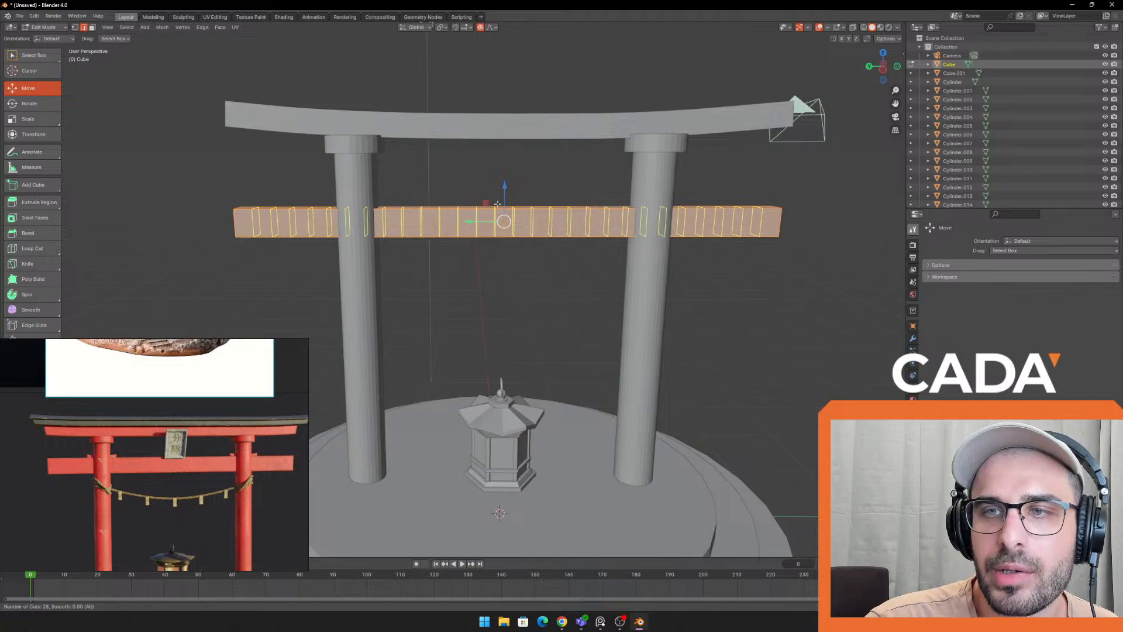
click(497, 204)
right_click(498, 203)
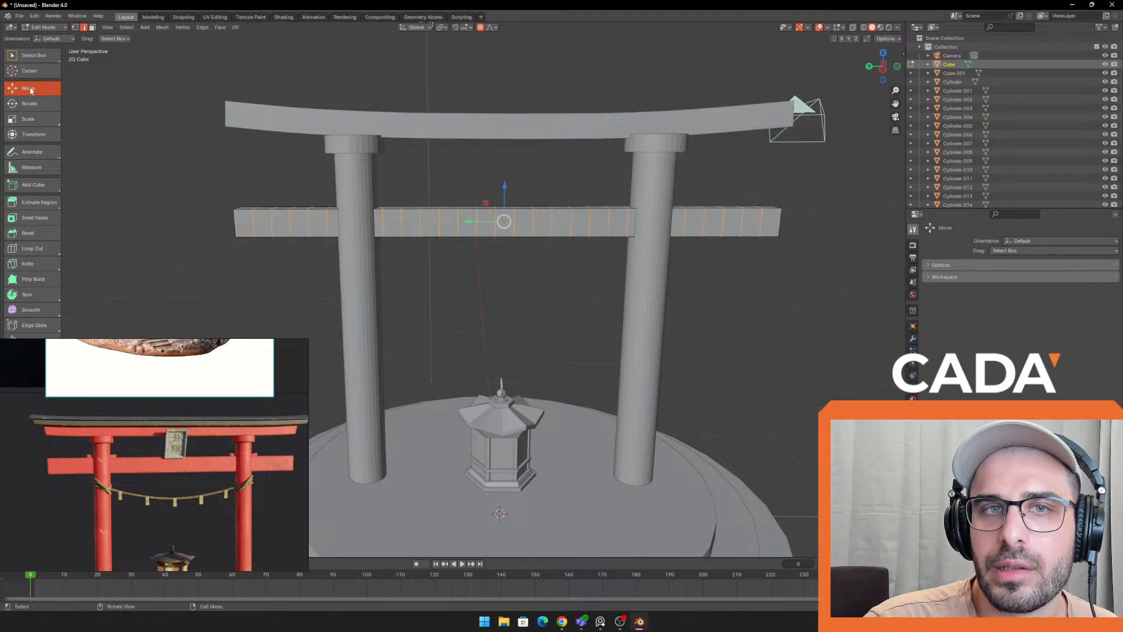
Try lowering the middle top edge of the lower crossbeam along Z with proportional editing, and undo the move
click(523, 203)
click(496, 206)
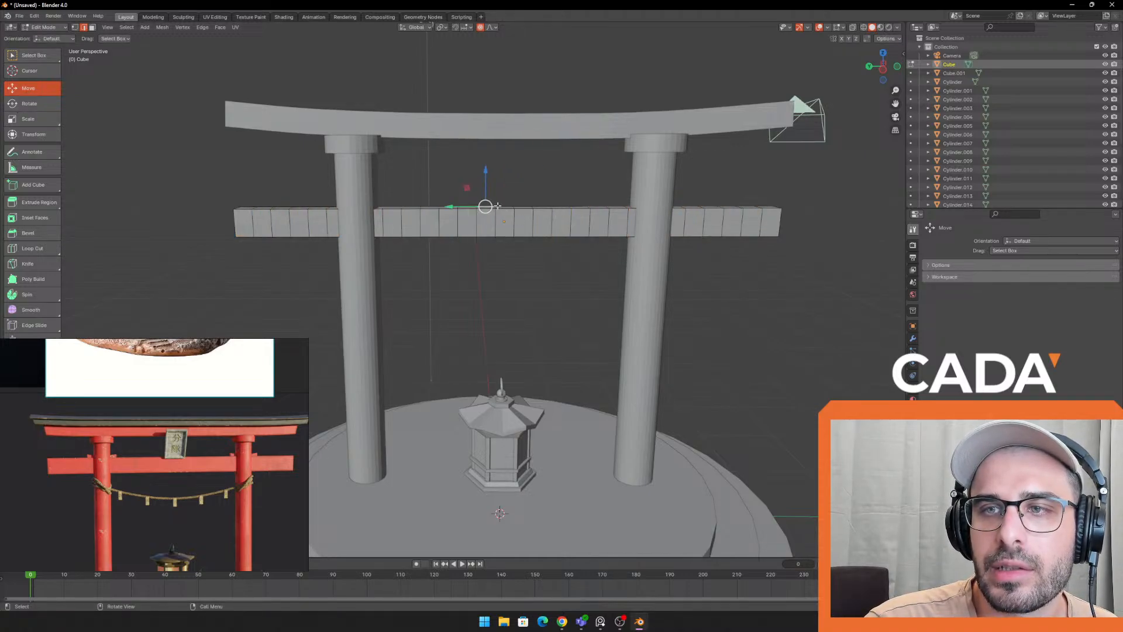
scroll(495, 208, up, 3)
middle_drag(494, 209, 558, 183)
scroll(559, 183, down, 3)
drag(503, 169, 502, 179)
key(ctrl+z)
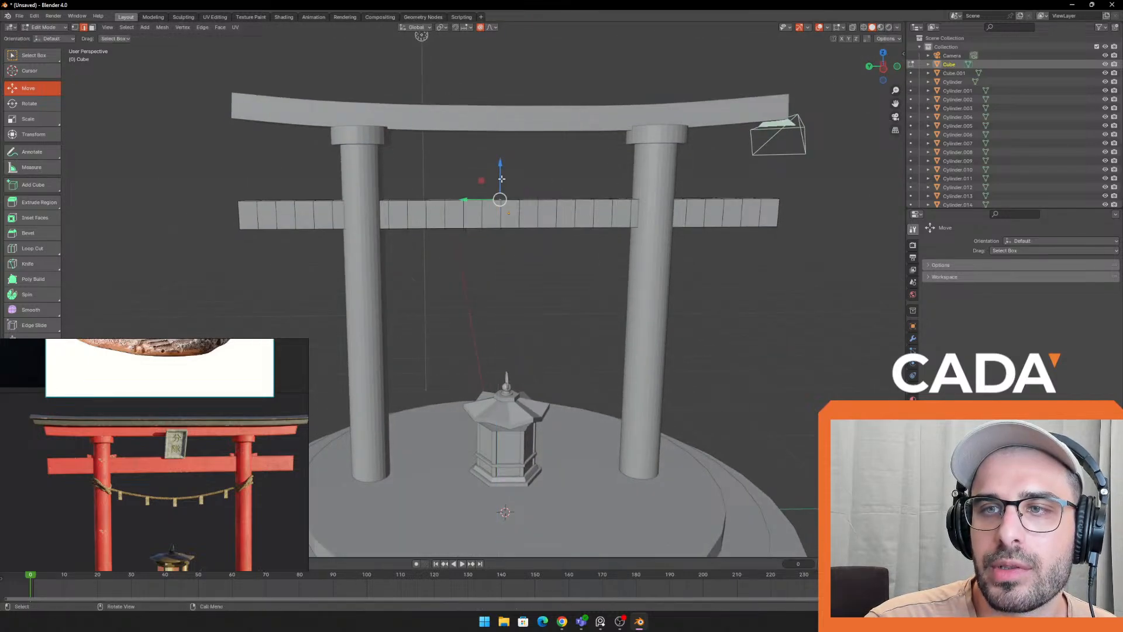
Change the proportional influence size, try lowering the crossbeam's middle edge along Z again, and undo the move
key(g)
scroll(501, 179, down, 6)
right_click(502, 178)
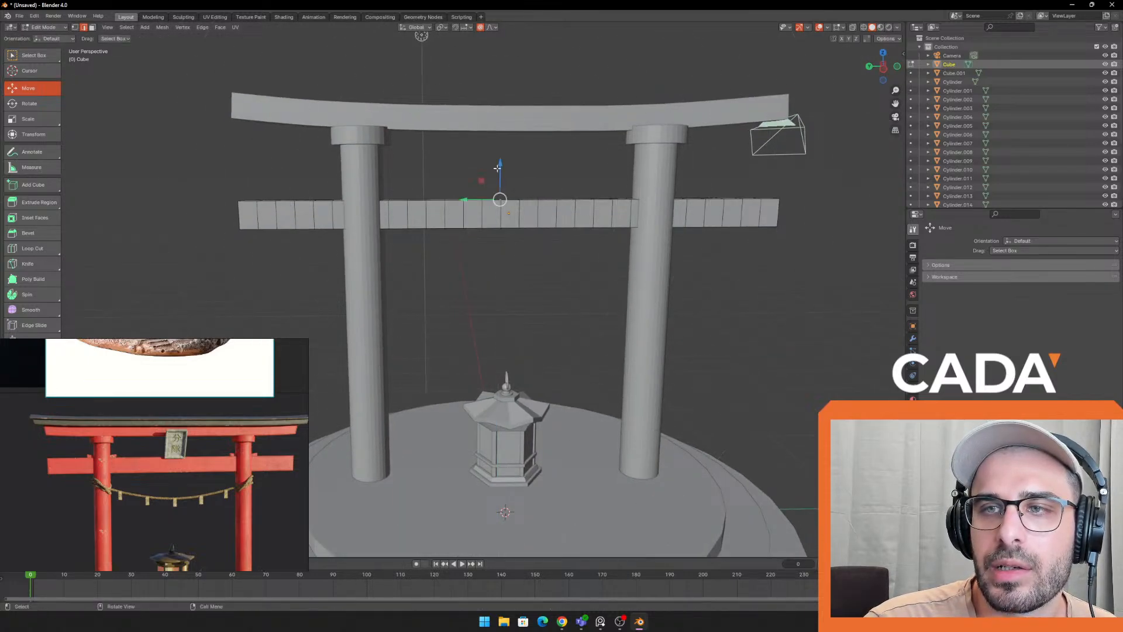
drag(500, 163, 497, 193)
key(ctrl+z)
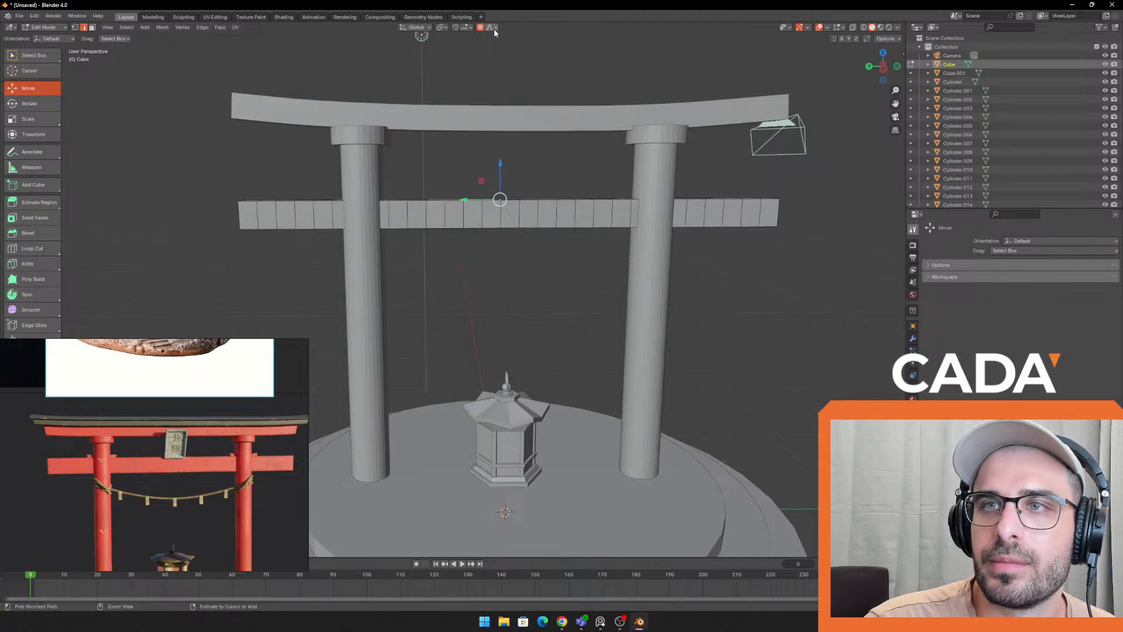
Set the proportional falloff to Sphere, try pulling the crossbeam's middle edge down along Z, and undo the move
click(492, 27)
click(479, 77)
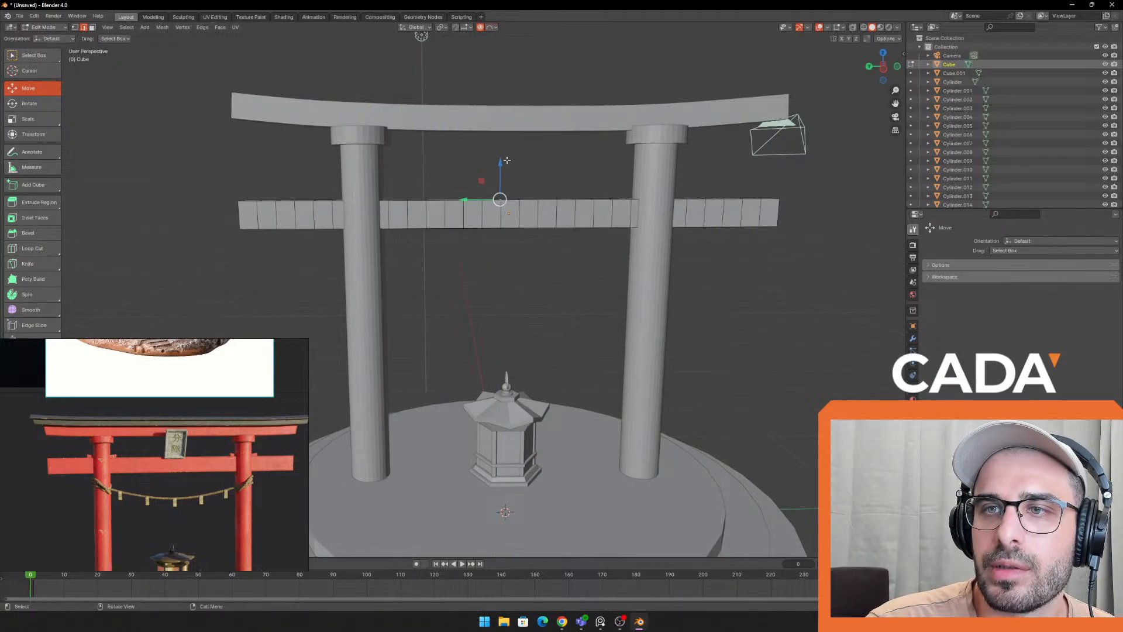
drag(500, 163, 470, 261)
scroll(495, 273, down, 4)
middle_drag(470, 261, 594, 266)
key(ctrl+z)
scroll(526, 192, up, 2)
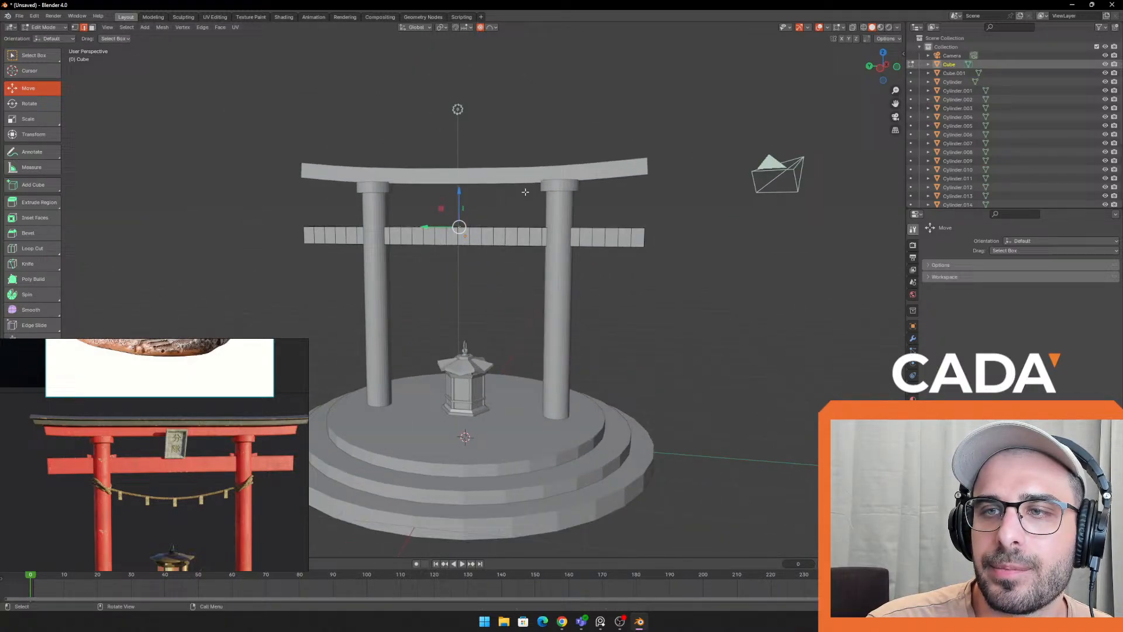
Set the proportional falloff to Sharp, try pulling the crossbeam's middle edge down along Z twice, and undo both moves
click(490, 28)
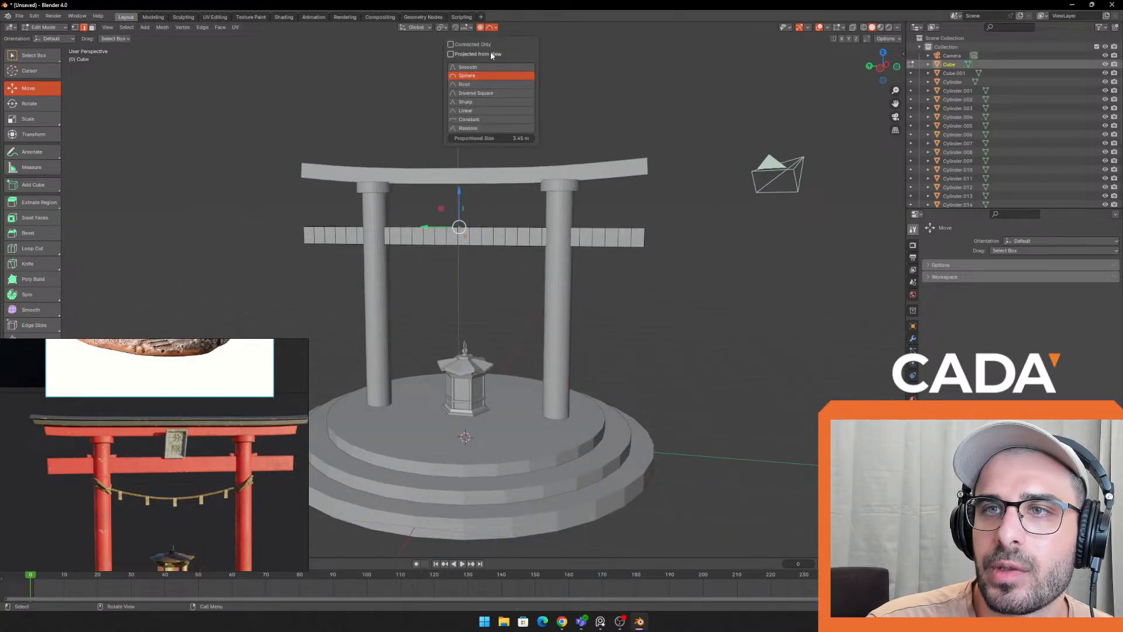
click(468, 102)
key(g)
key(z)
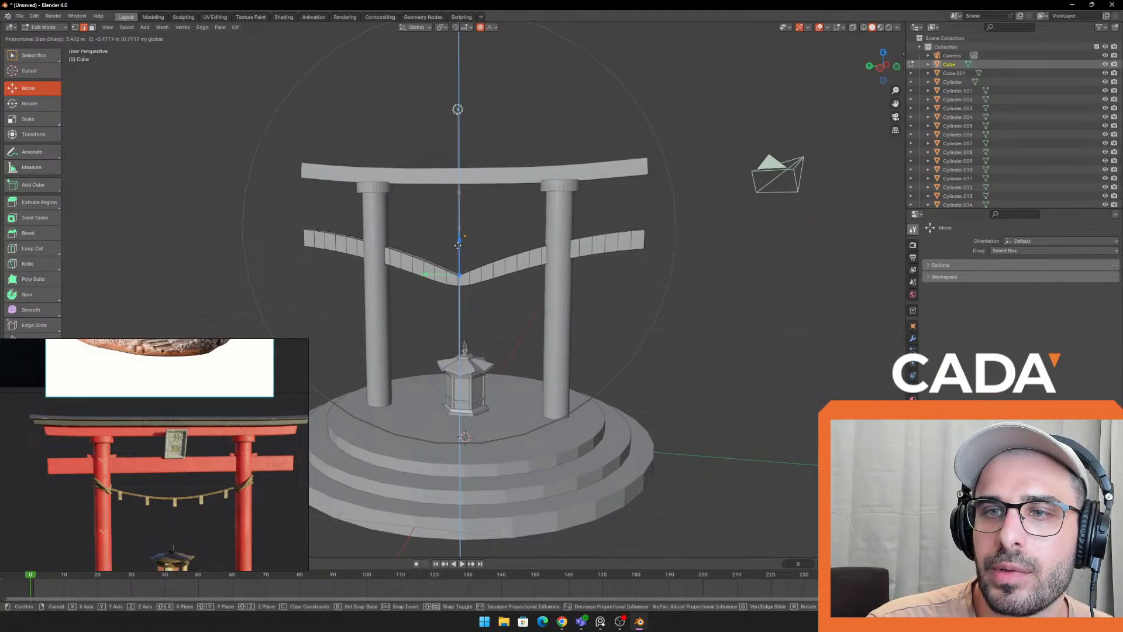
drag(457, 246, 458, 246)
key(ctrl+z)
scroll(466, 252, up, 1)
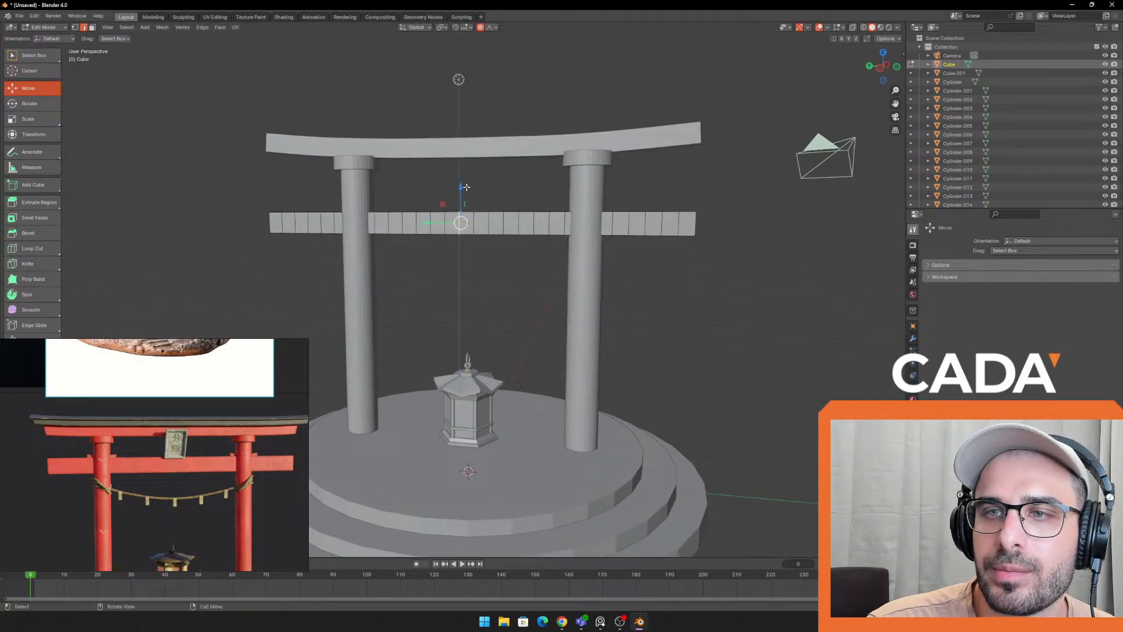
drag(460, 192, 462, 259)
middle_drag(495, 253, 524, 243)
key(ctrl+z)
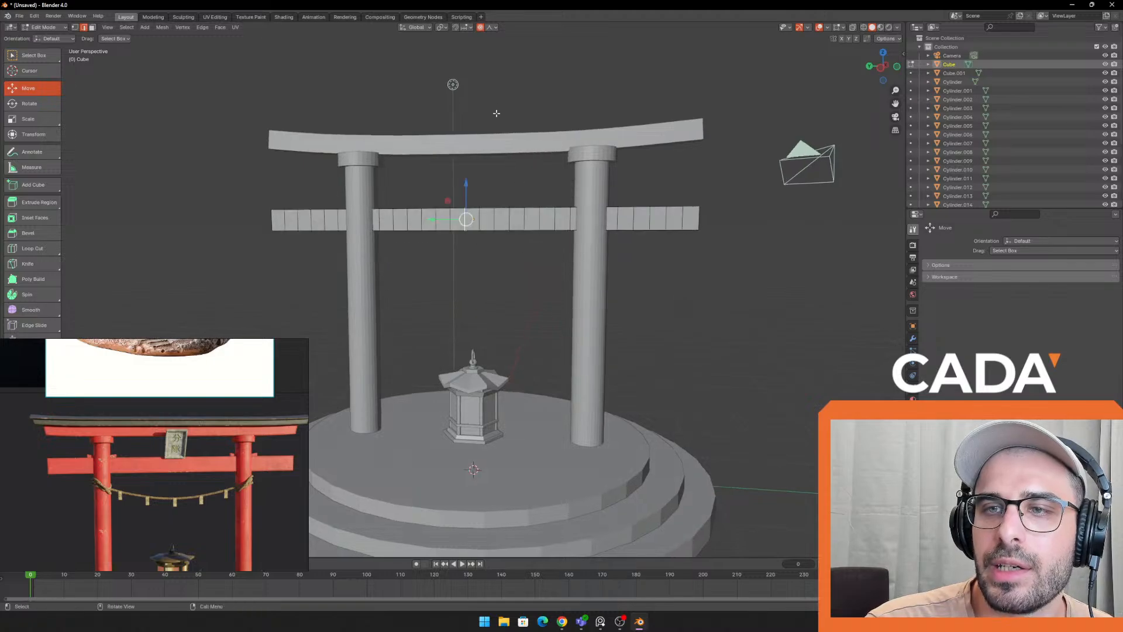
Return the proportional falloff to Smooth, turn off proportional editing and finish editing the lower crossbeam
click(490, 28)
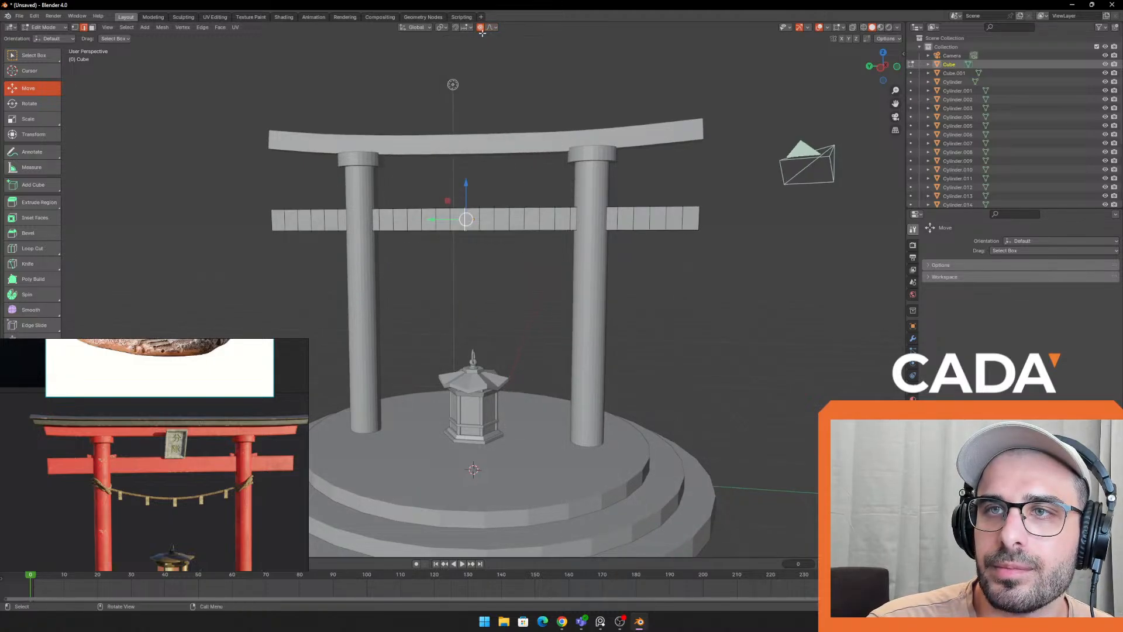
scroll(521, 251, down, 2)
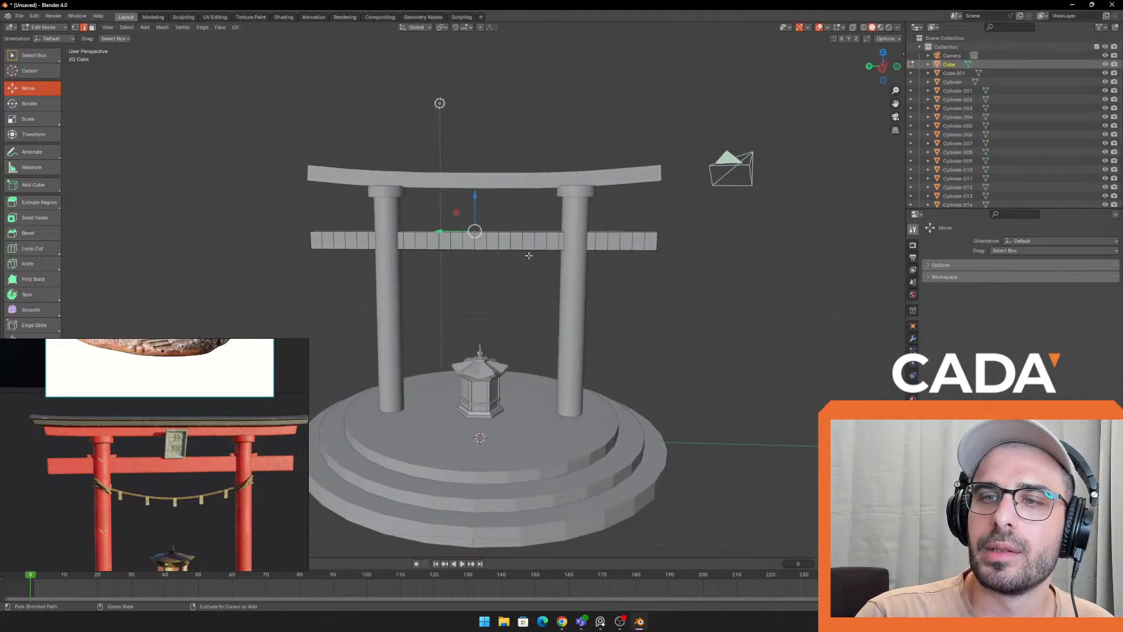
key(Tab)
click(599, 259)
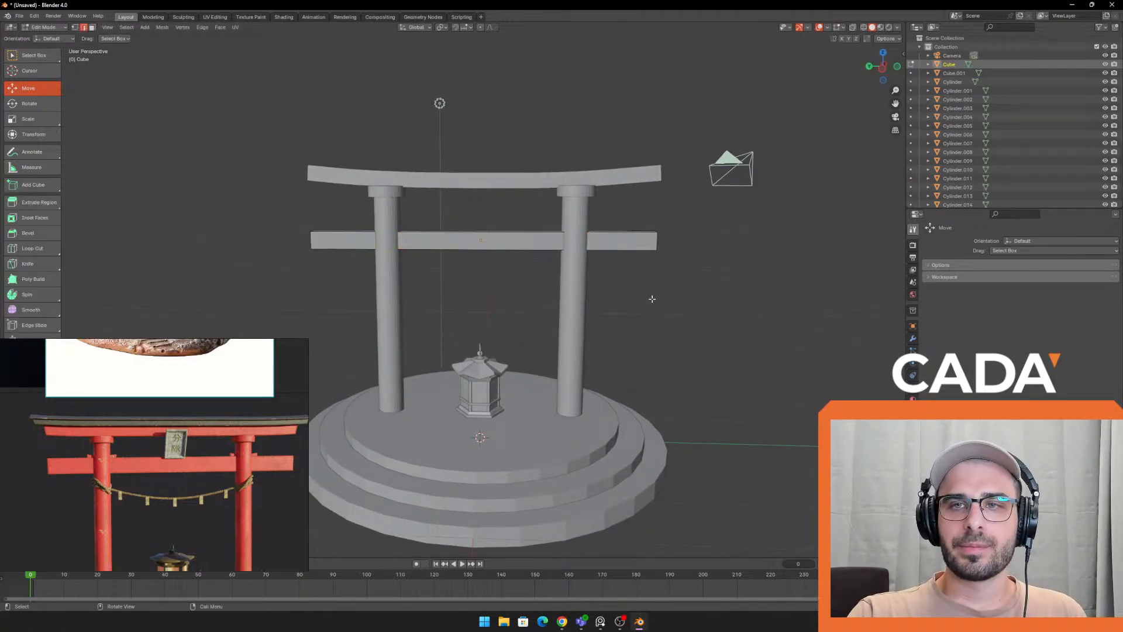
Scale the curved top beam slightly thinner along Z
click(516, 174)
scroll(427, 210, up, 3)
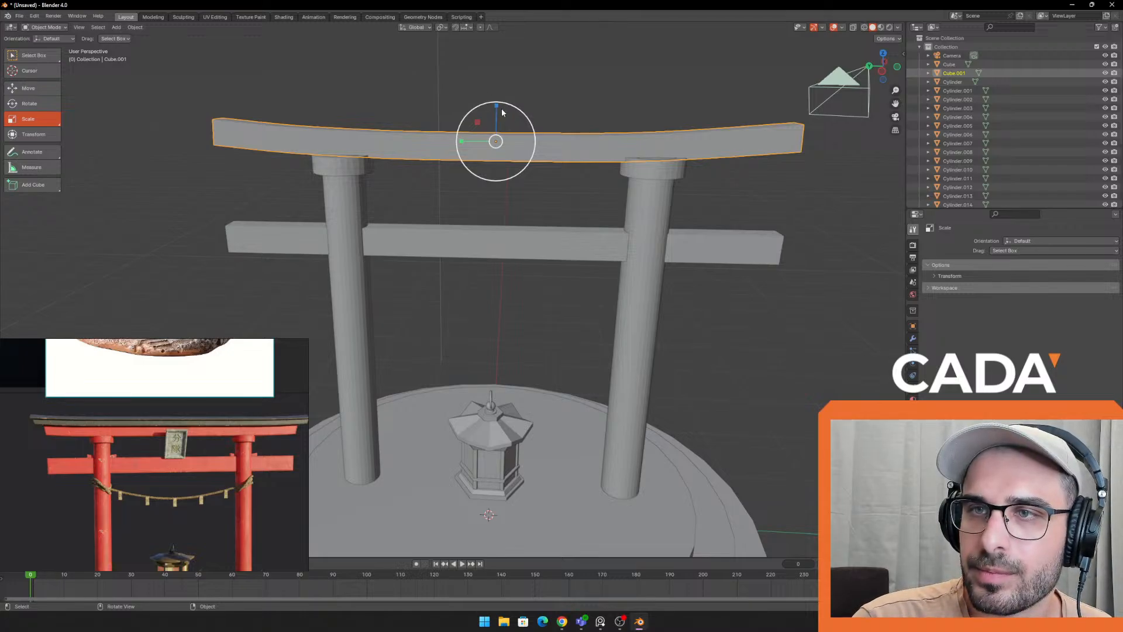
drag(497, 106, 496, 110)
click(430, 100)
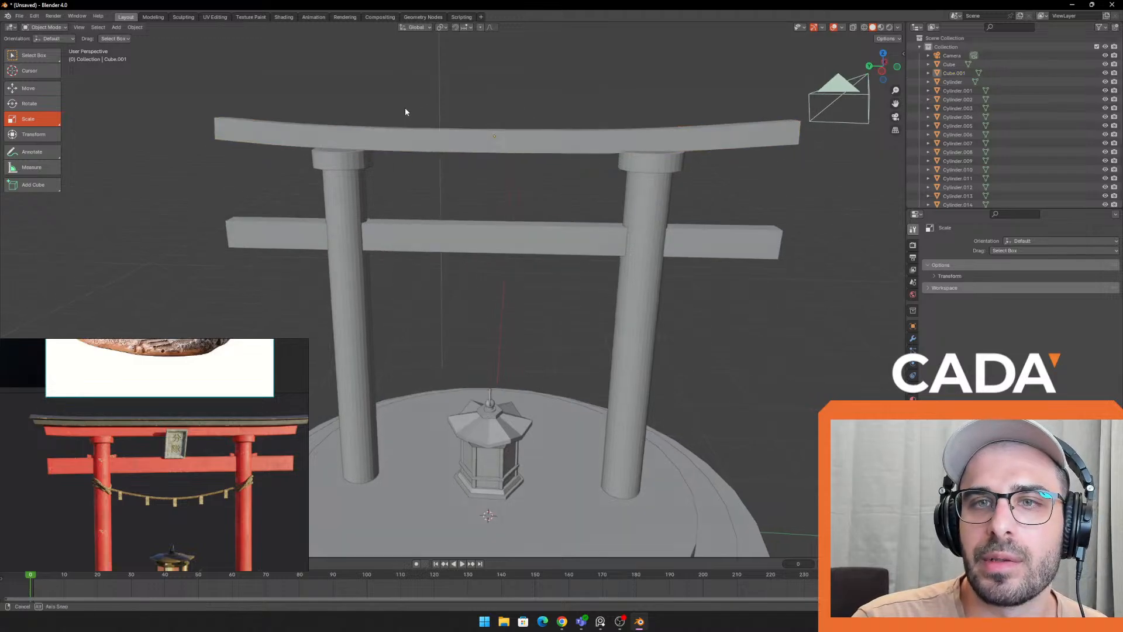
Annotate a slanted cut at one end of the top beam, and undo the annotation strokes
middle_drag(405, 107, 543, 180)
click(633, 139)
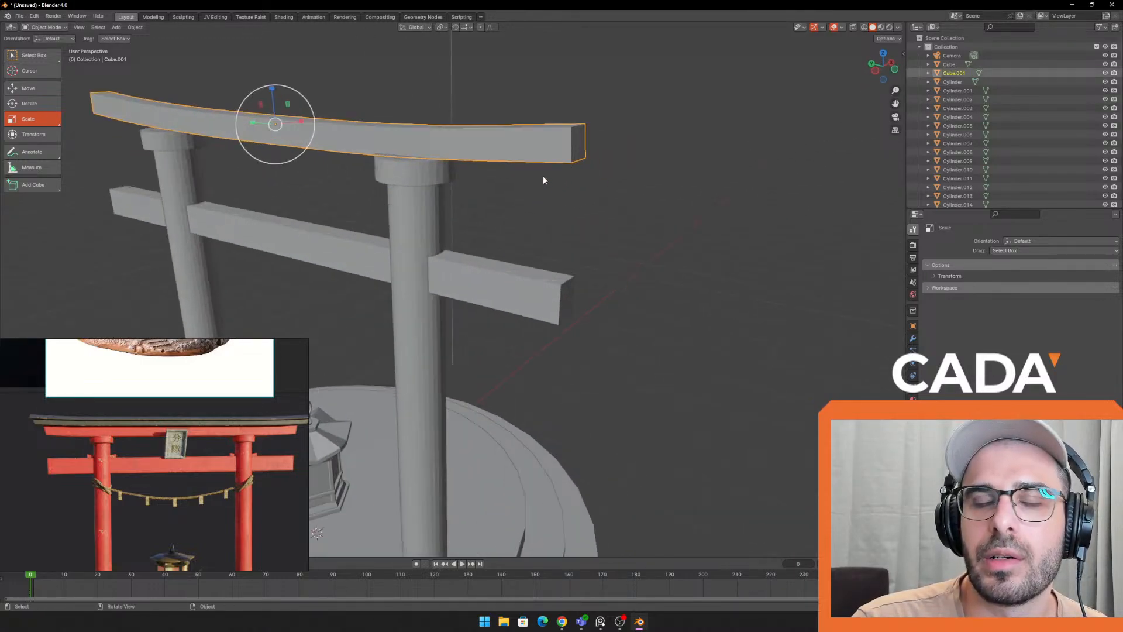
middle_drag(171, 120, 65, 132)
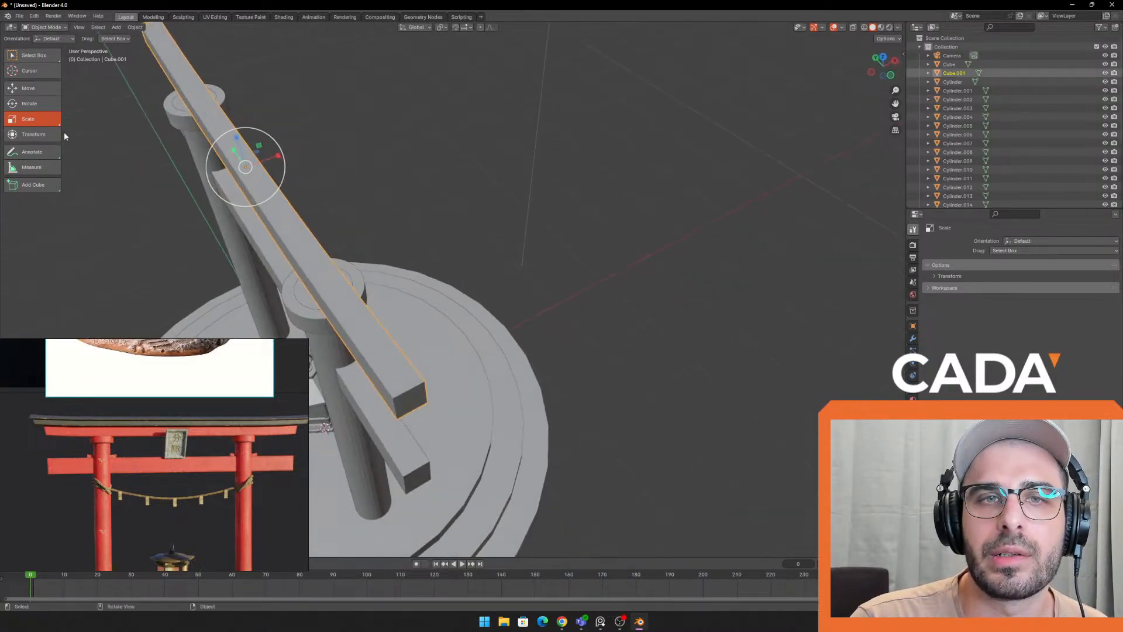
middle_drag(265, 157, 304, 517)
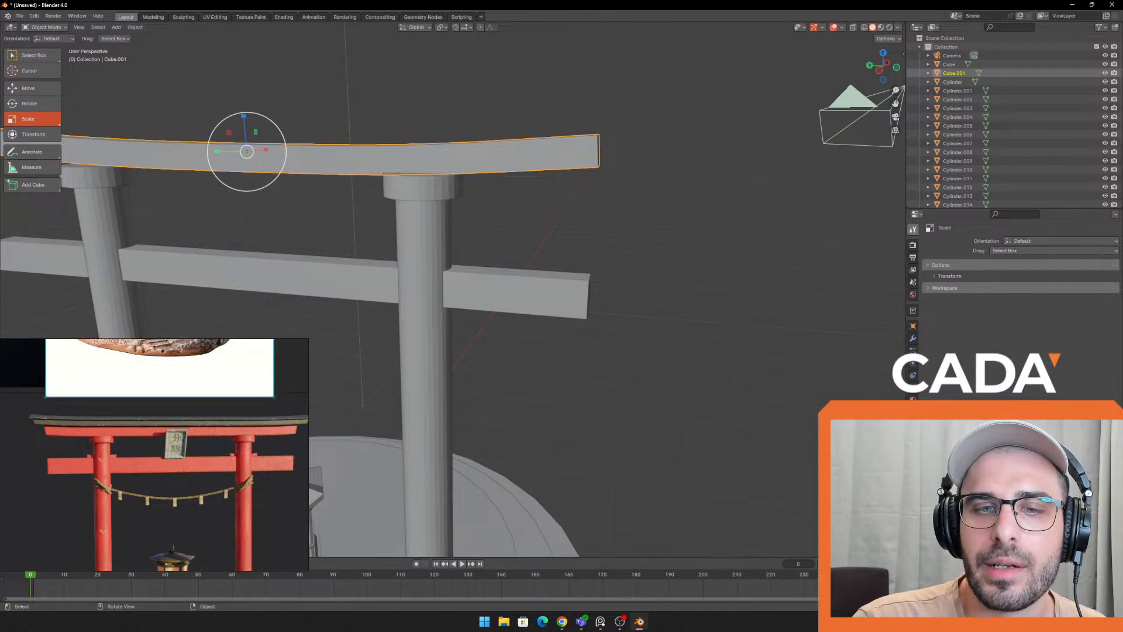
middle_drag(626, 148, 634, 132)
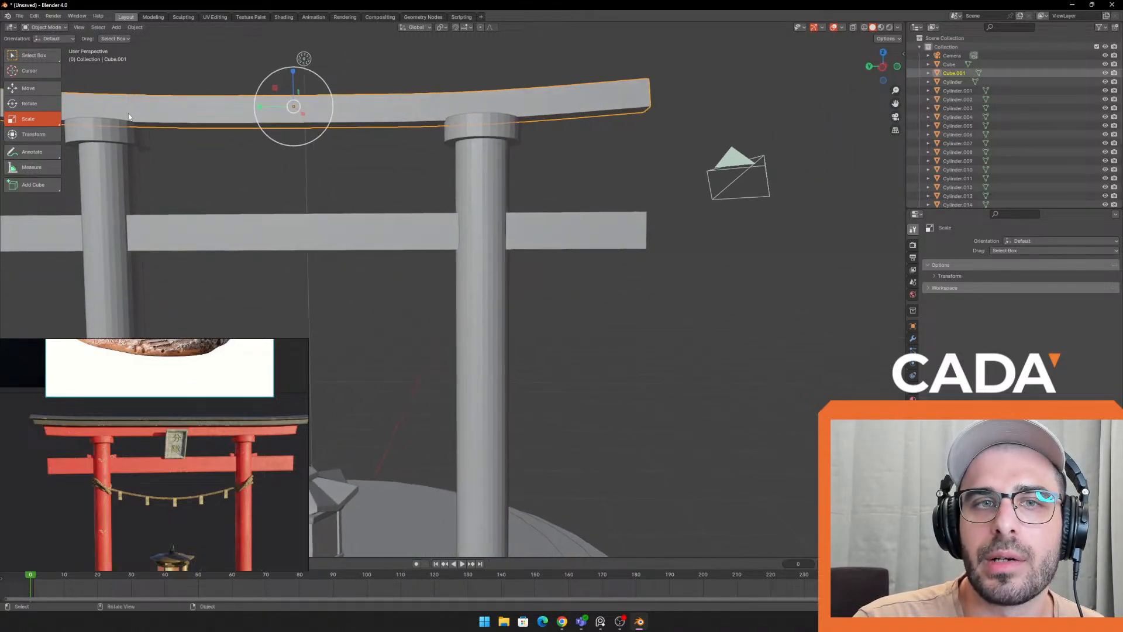
click(35, 151)
middle_drag(490, 123, 484, 131)
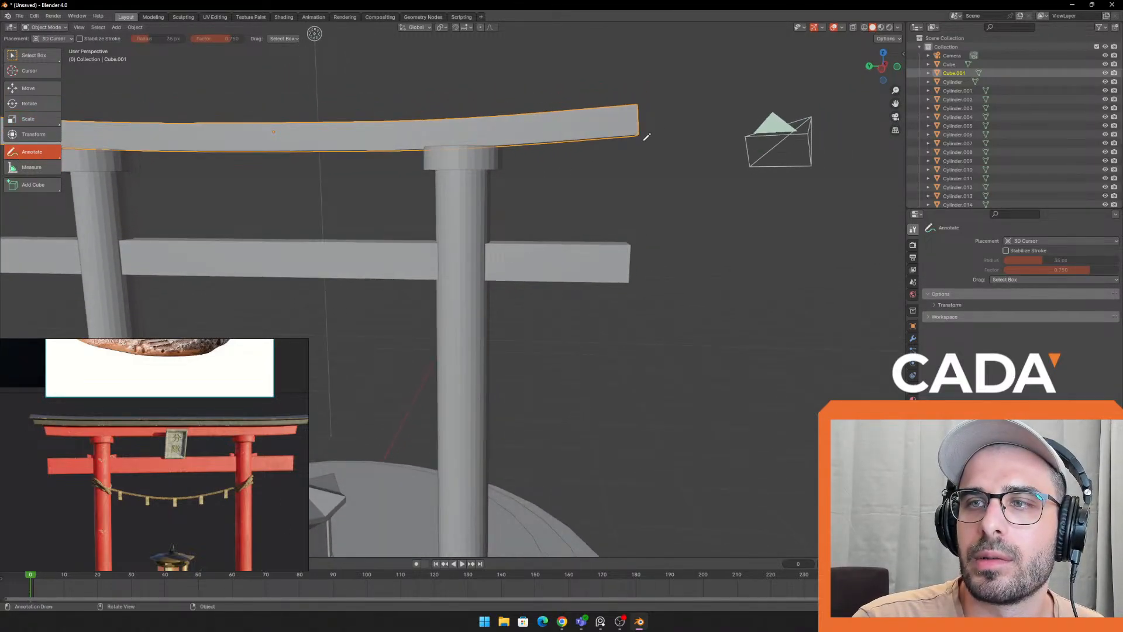
drag(641, 133, 660, 90)
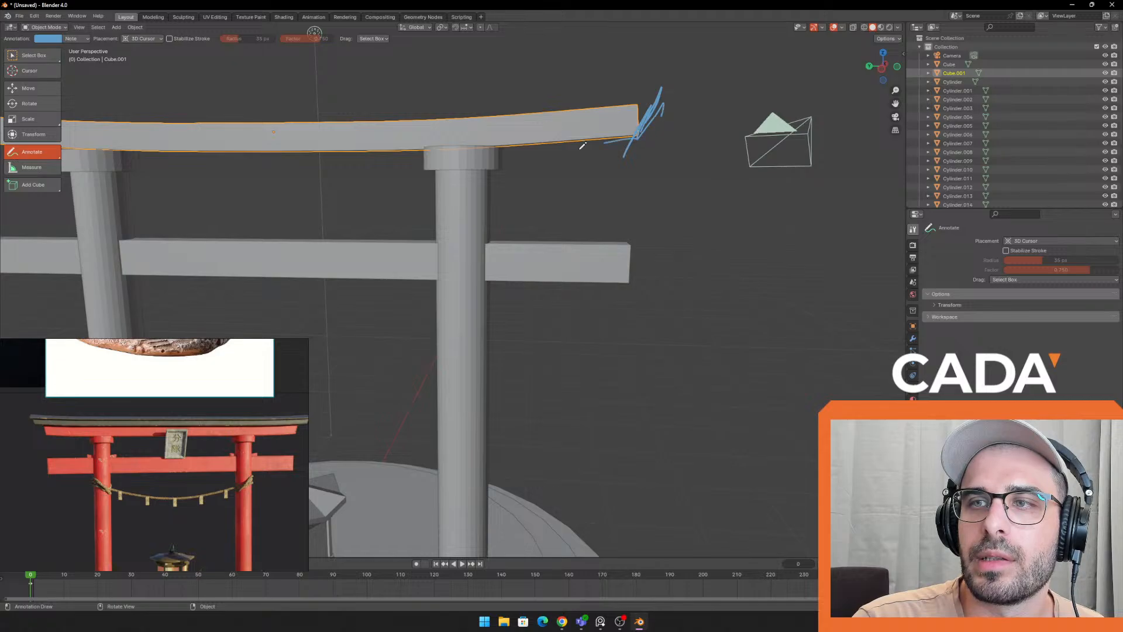
mouse_move(681, 163)
middle_down()
mouse_move(649, 166)
mouse_move(696, 166)
middle_up()
key(ctrl+z)
key(ctrl+z)
key(ctrl+z)
key(ctrl+z)
shift+middle_drag(695, 166, 512, 233)
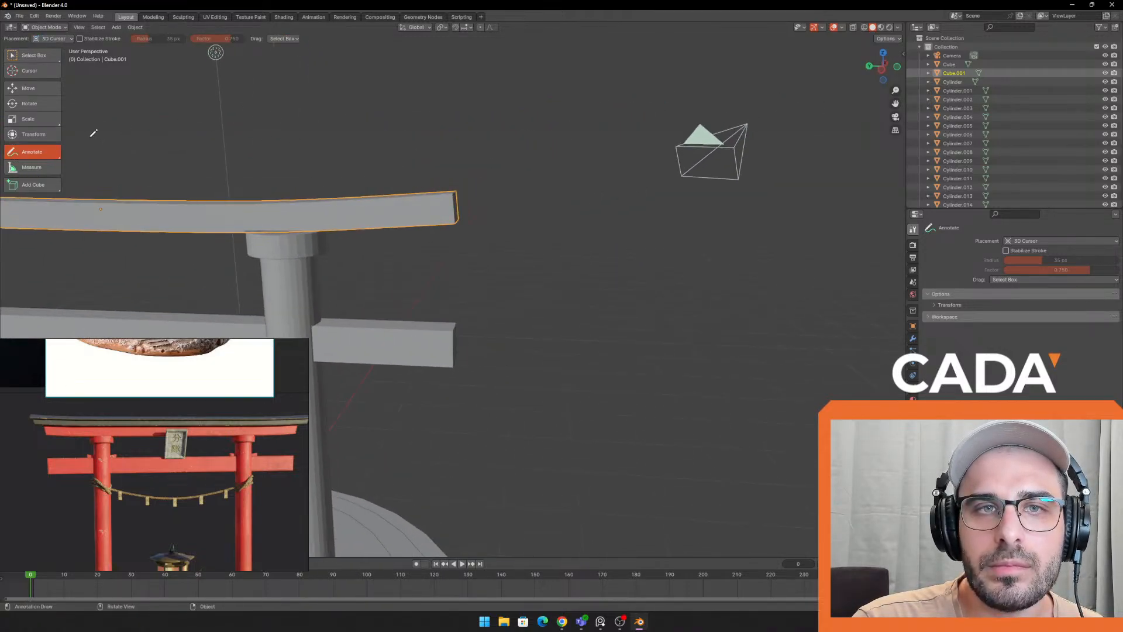
Slant one end of the top beam by moving its upper end edge outward along Y
click(29, 88)
middle_drag(404, 152, 421, 157)
key(Tab)
middle_drag(494, 160, 435, 196)
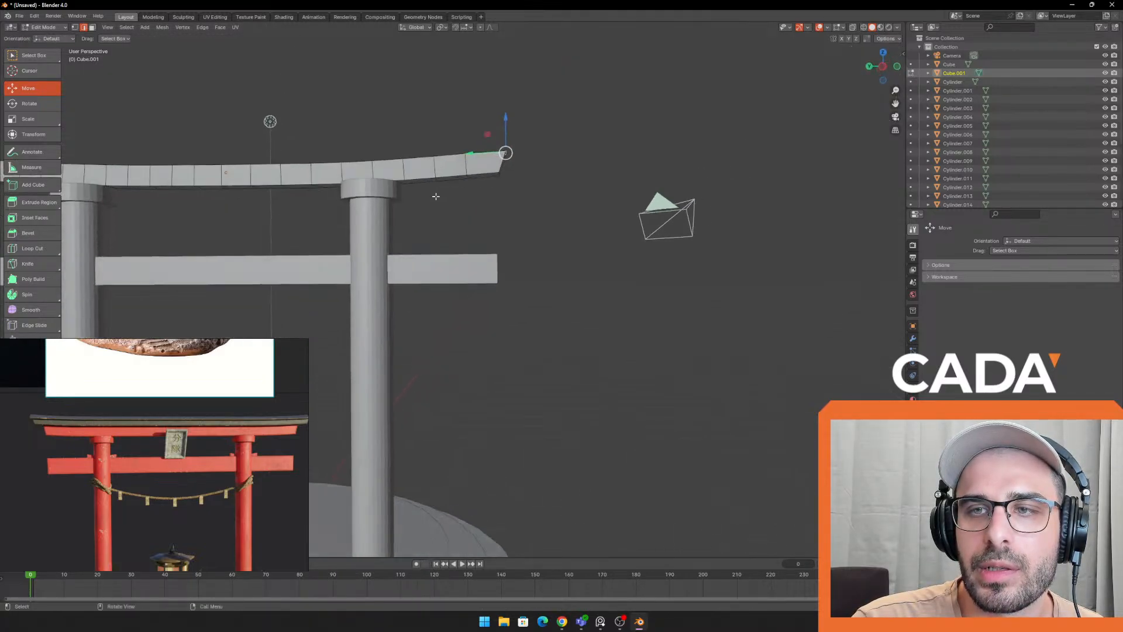
key(Tab)
Slant the opposite end of the top beam by moving its upper end edge outward along Y to match
middle_drag(324, 120, 335, 135)
scroll(336, 146, down, 3)
shift+middle_drag(234, 177, 333, 185)
scroll(334, 185, up, 3)
key(Tab)
middle_drag(250, 215, 366, 257)
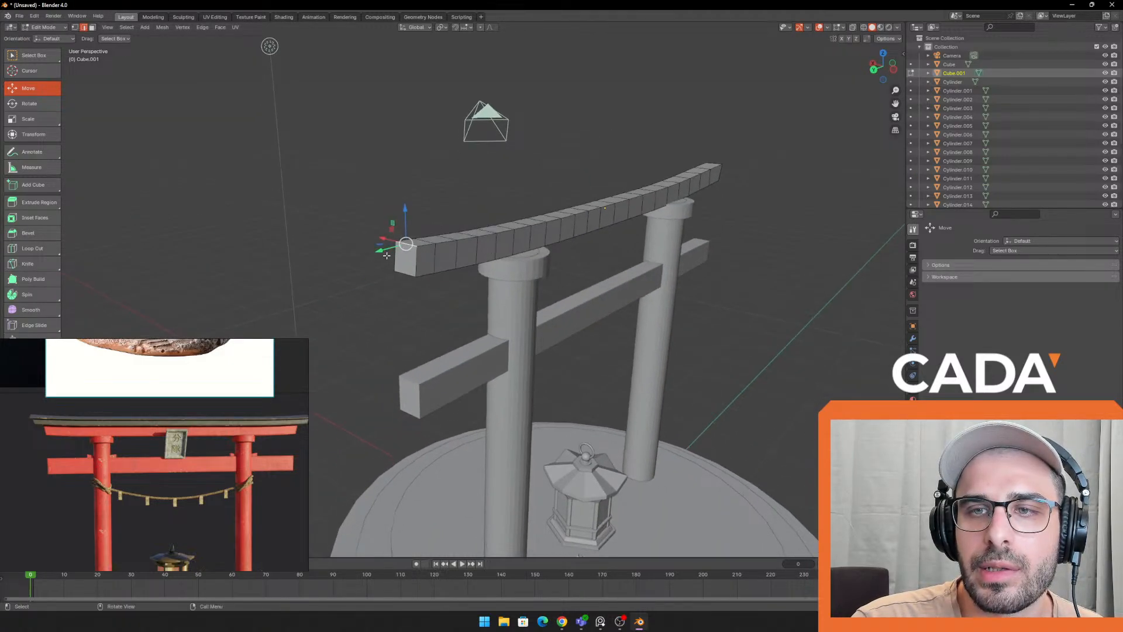
drag(366, 258, 368, 260)
middle_drag(368, 259, 314, 274)
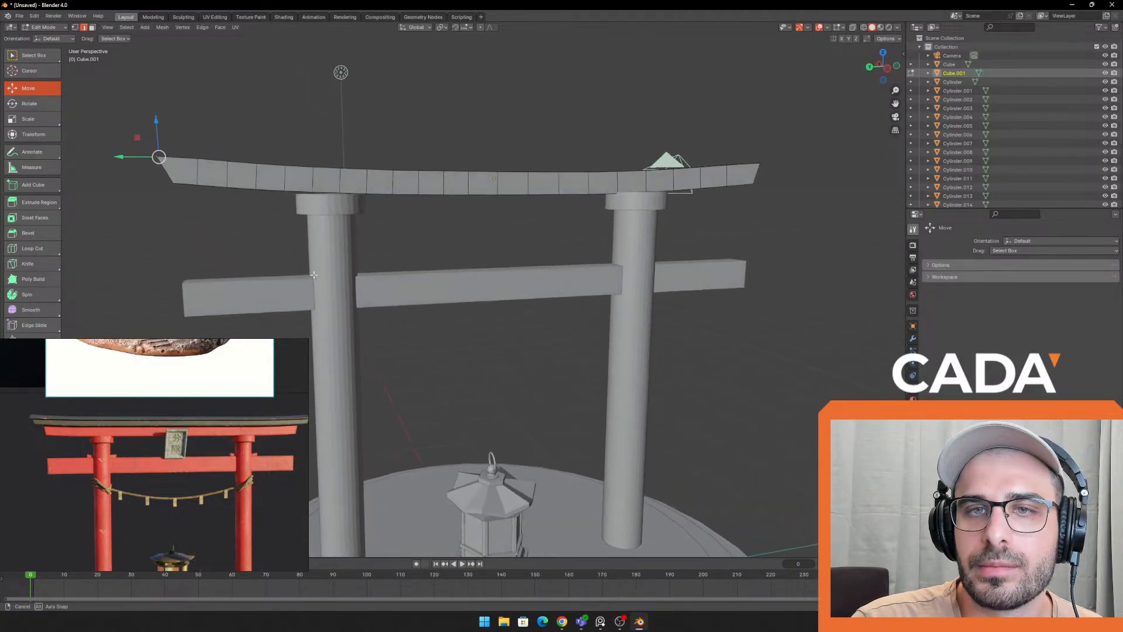
shift+middle_drag(142, 202, 159, 201)
drag(137, 161, 140, 164)
key(Tab)
click(511, 160)
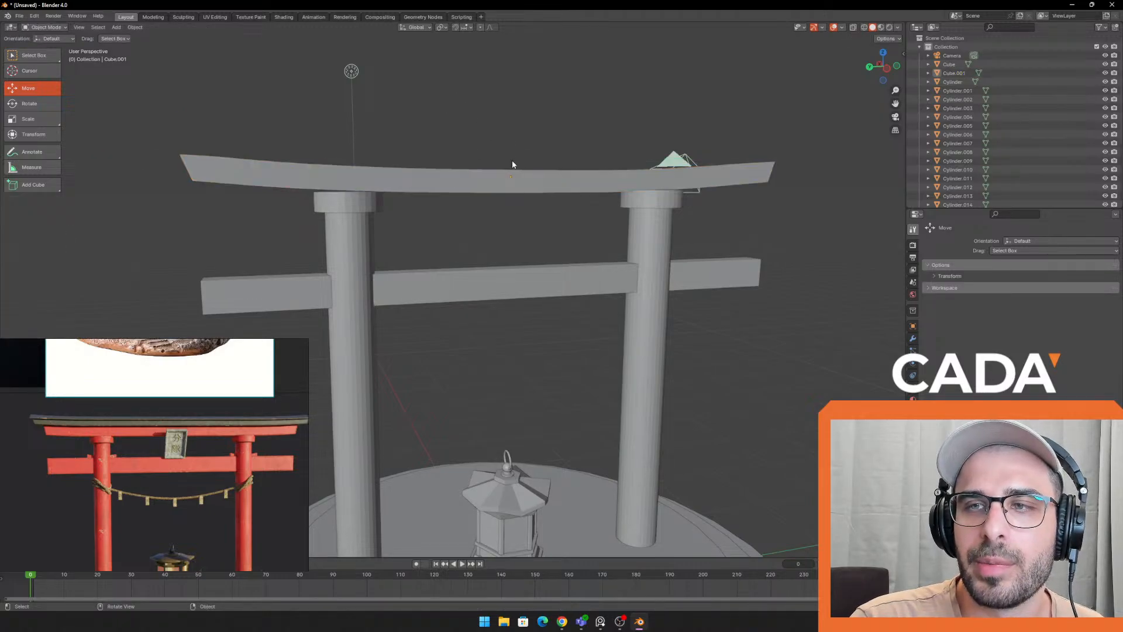
middle_drag(511, 159, 464, 204)
click(610, 207)
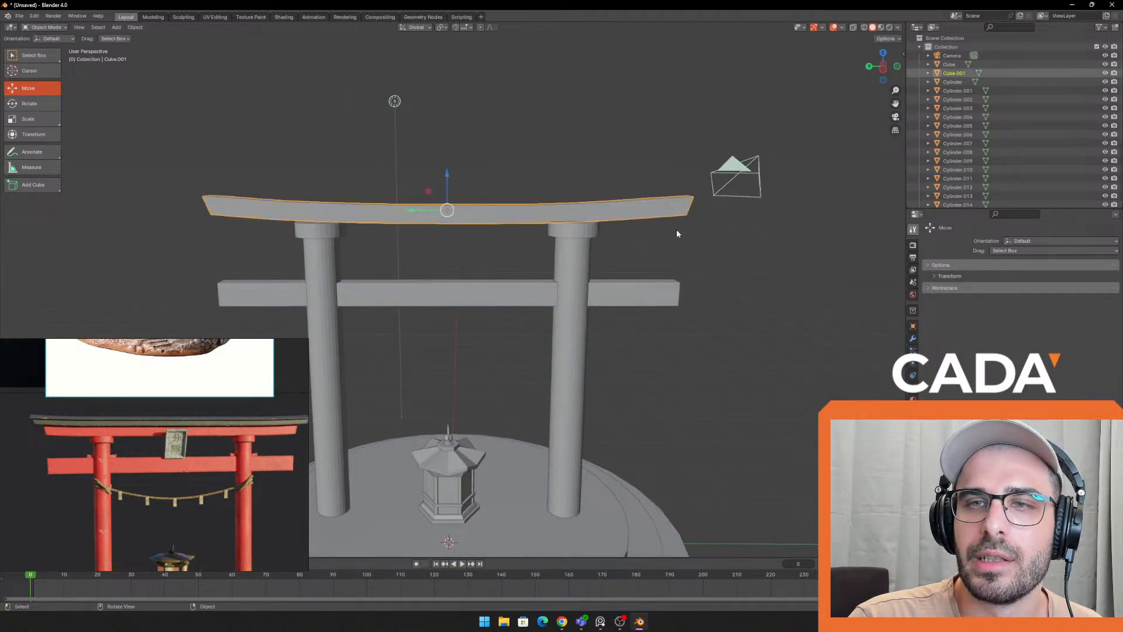
click(673, 228)
scroll(679, 262, down, 2)
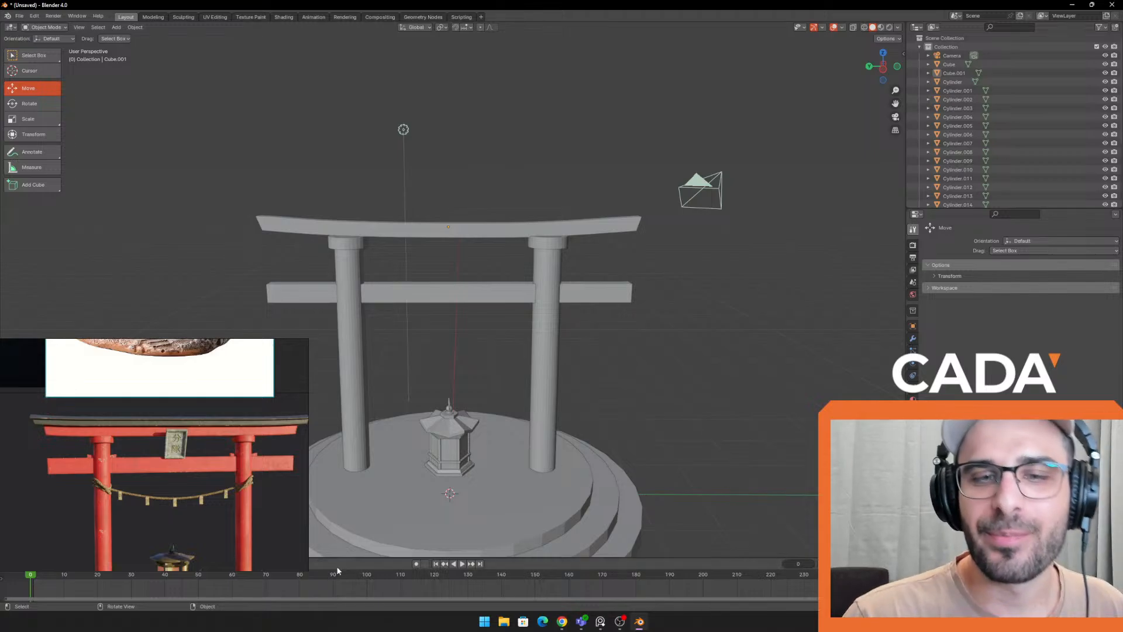
Select the top beam, and reposition and widen the reference image window to show the whole gate roof
click(456, 234)
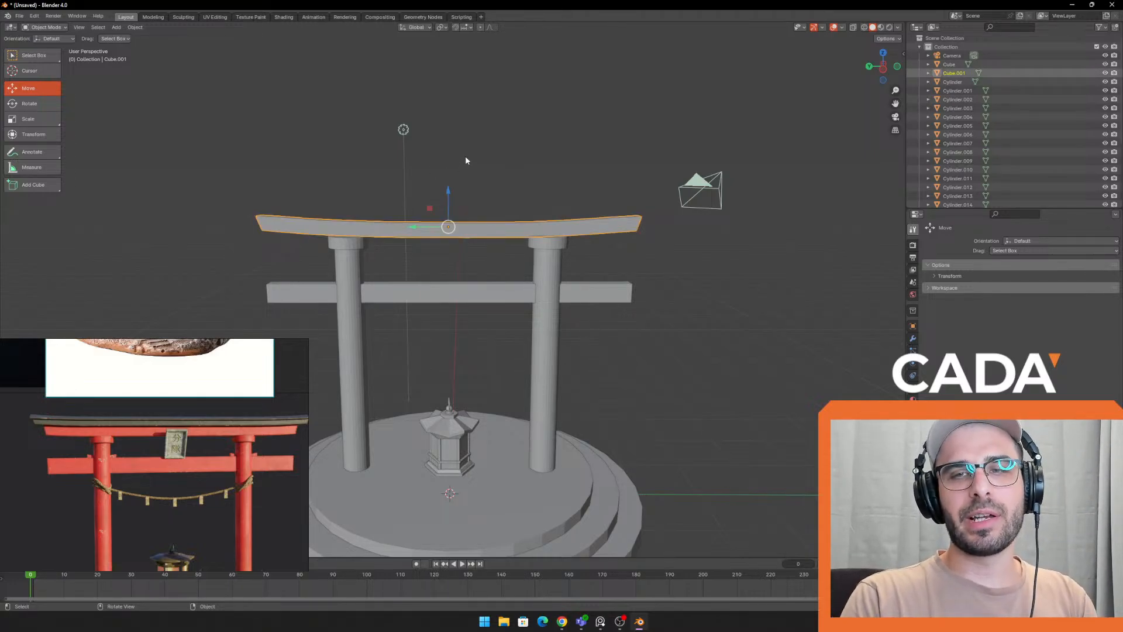
middle_drag(518, 318, 279, 421)
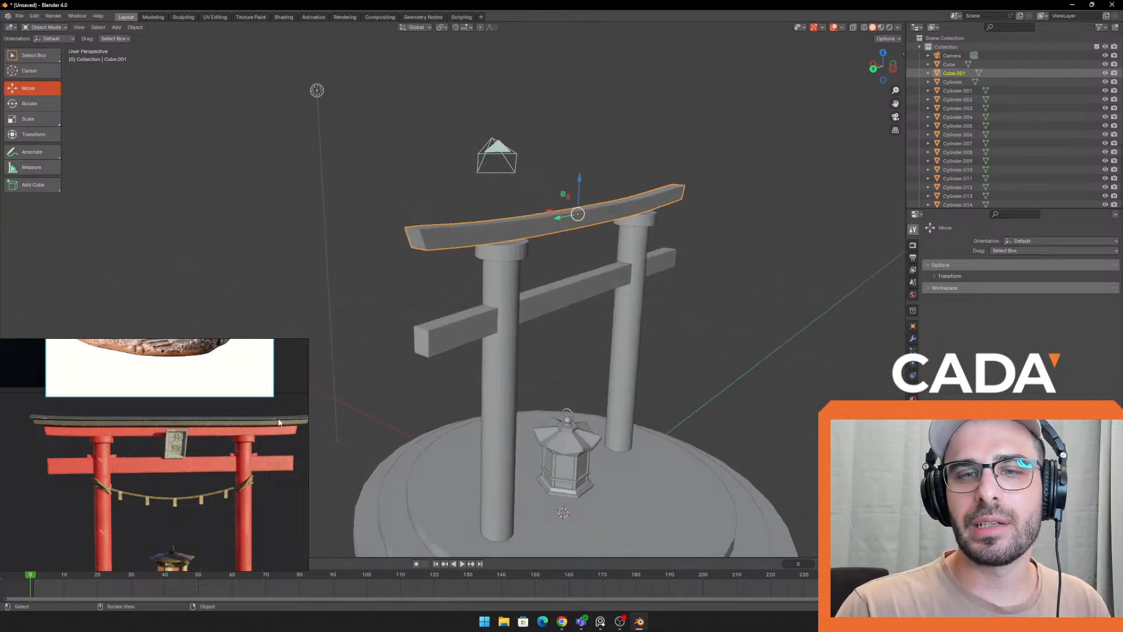
middle_drag(189, 410, 170, 402)
middle_drag(615, 264, 602, 276)
middle_drag(202, 375, 205, 357)
scroll(237, 369, up, 2)
scroll(271, 385, down, 1)
drag(271, 385, 273, 265)
scroll(262, 296, down, 2)
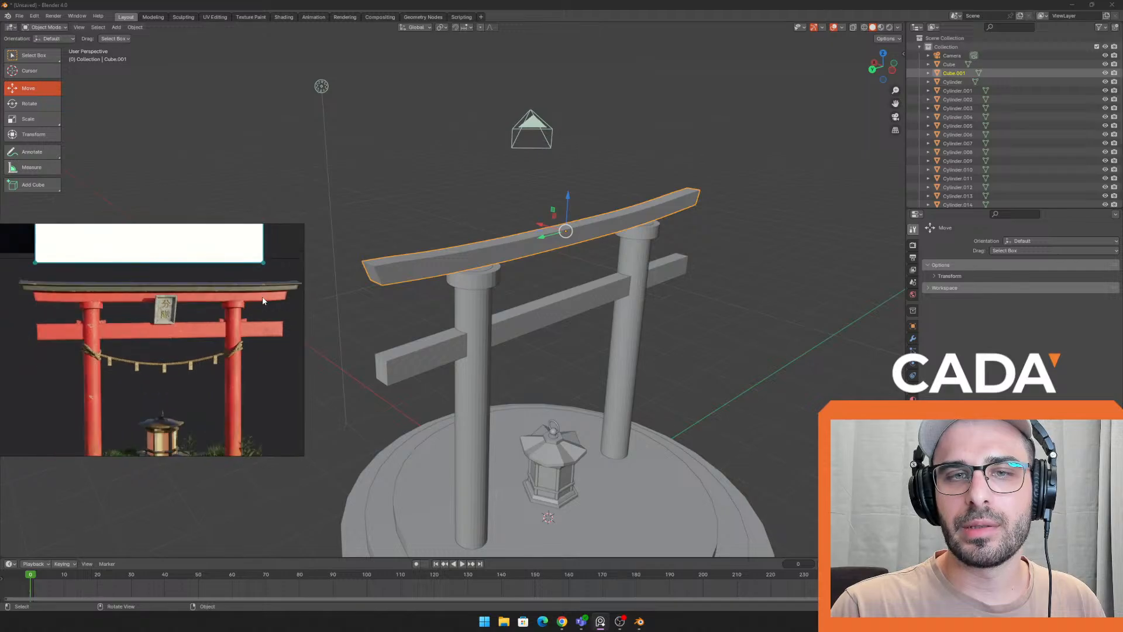
scroll(271, 301, up, 2)
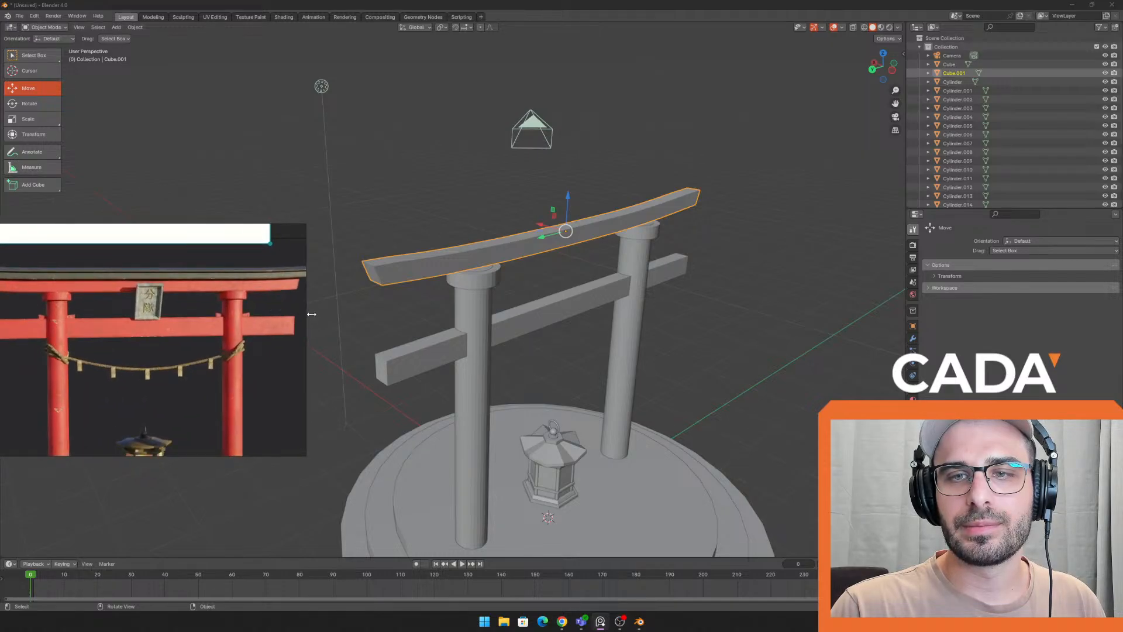
drag(311, 314, 331, 314)
scroll(591, 190, up, 3)
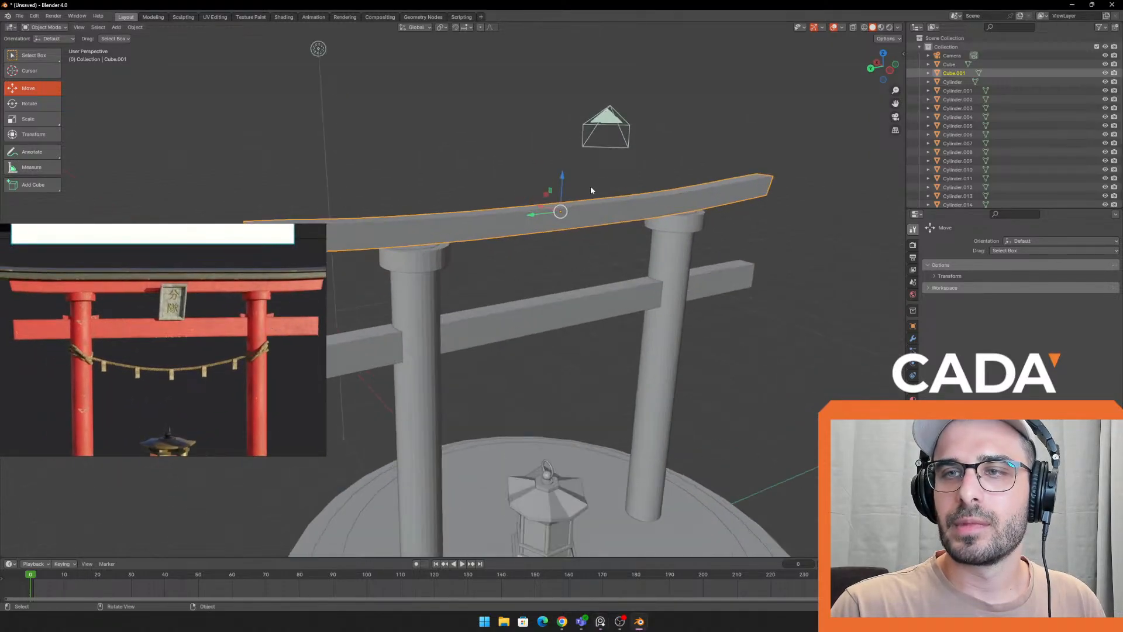
Duplicate the top beam, raise the copy about 0.18 m along Z and scale its height to about 0.469
shift+middle_drag(591, 190, 653, 287)
key(shift+d)
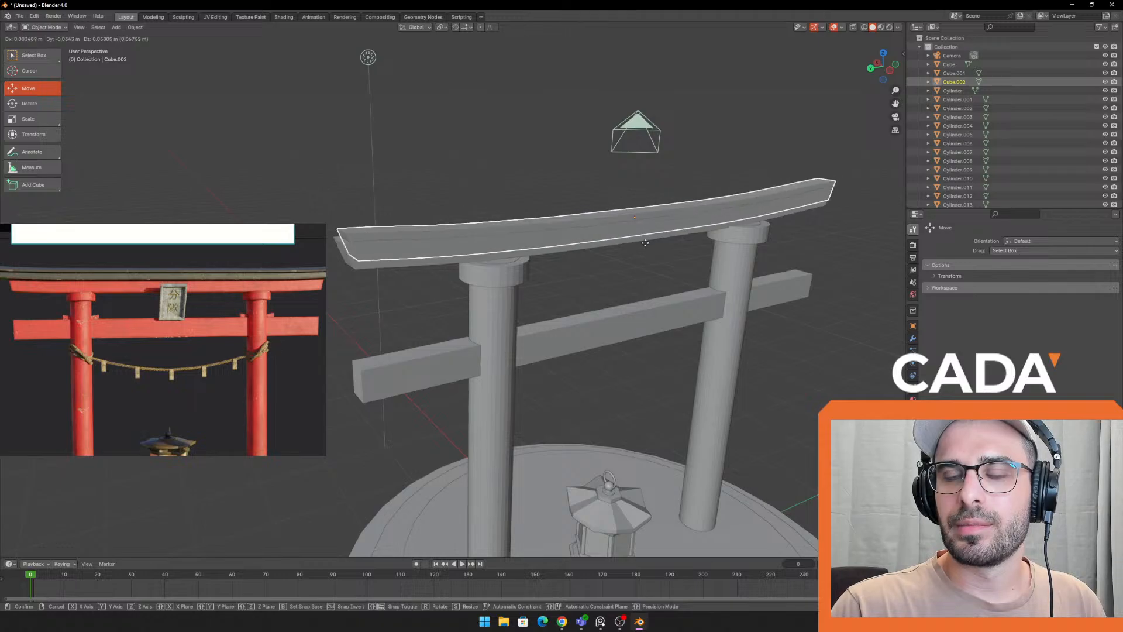
key(z)
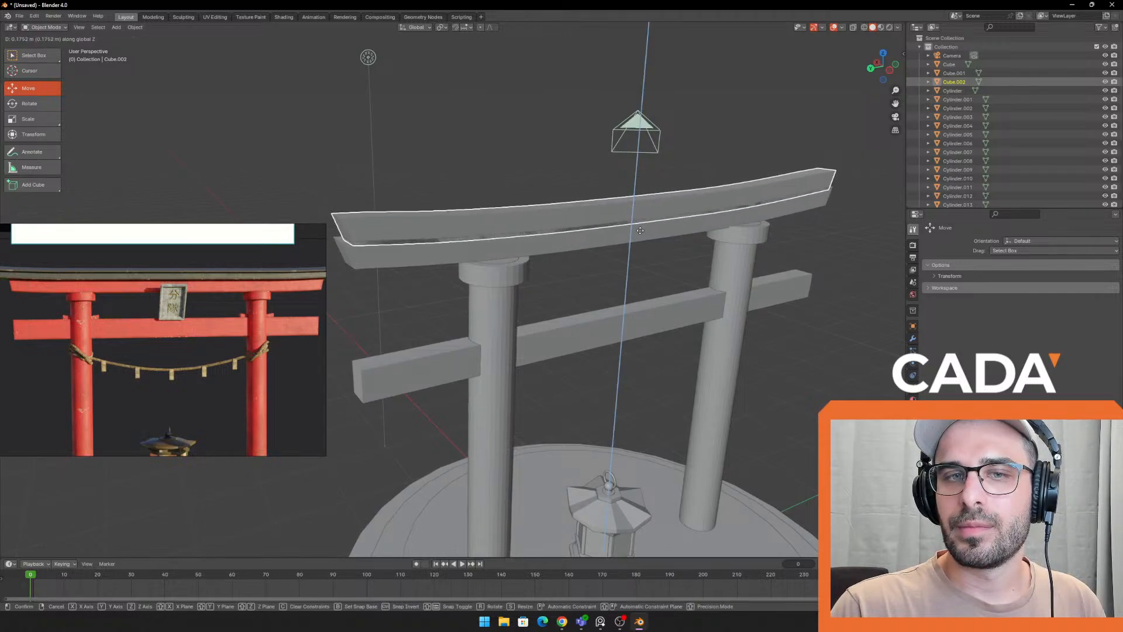
click(640, 231)
key(s)
key(z)
click(714, 199)
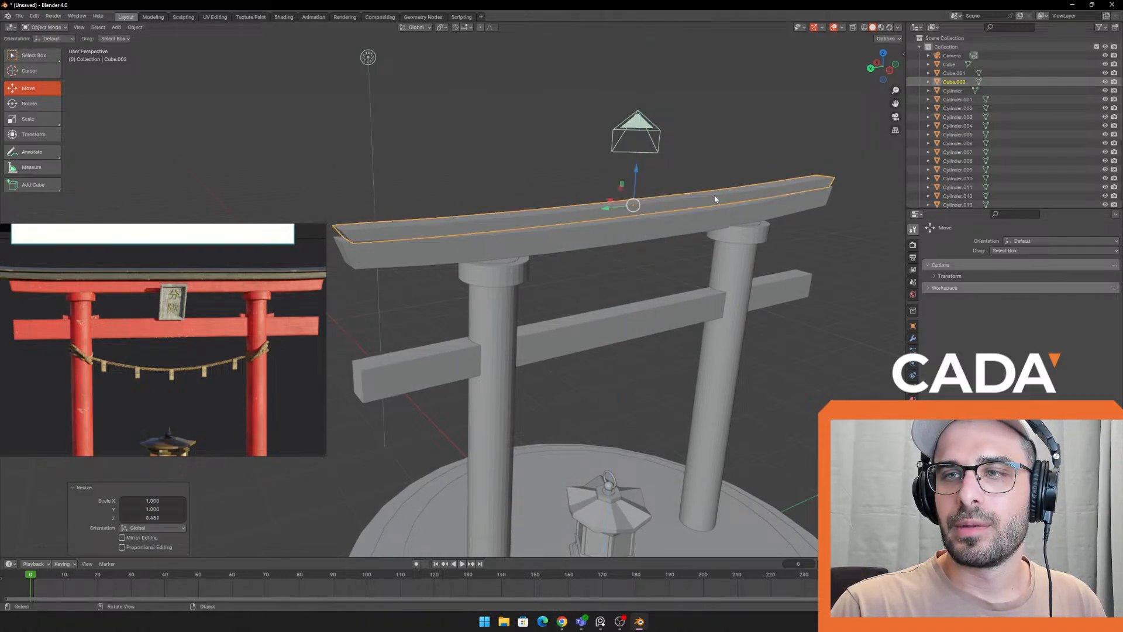
Lengthen the duplicated roof beam along Y past the lower beam's ends and widen it by about 1.695 along X
middle_drag(715, 199, 684, 242)
click(28, 119)
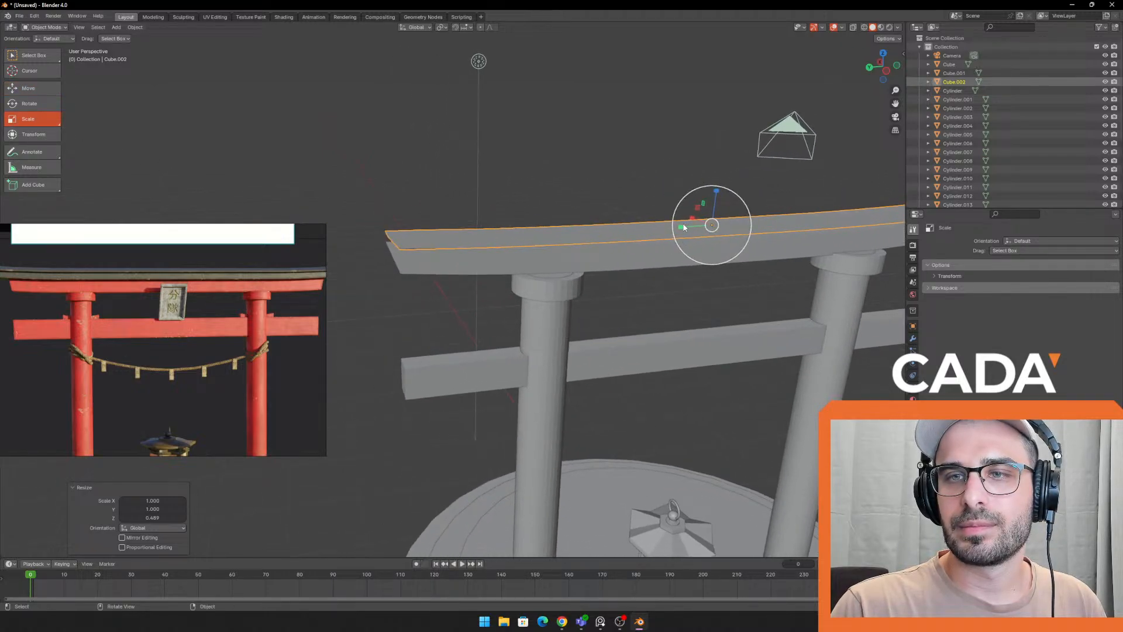
drag(684, 227, 677, 233)
middle_drag(678, 233, 722, 245)
drag(715, 206, 690, 194)
mouse_move(690, 194)
middle_down()
mouse_move(649, 166)
mouse_move(621, 174)
mouse_move(703, 205)
middle_up()
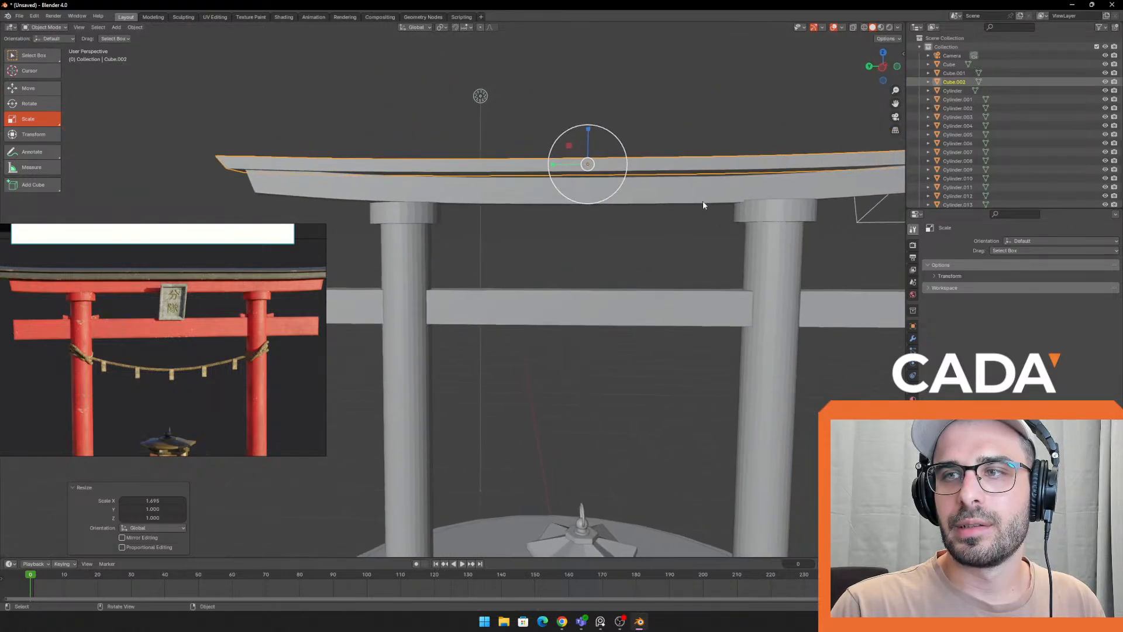
click(686, 78)
middle_drag(657, 146, 653, 165)
click(645, 212)
shift+middle_drag(645, 213, 585, 197)
scroll(623, 227, down, 3)
scroll(576, 181, up, 2)
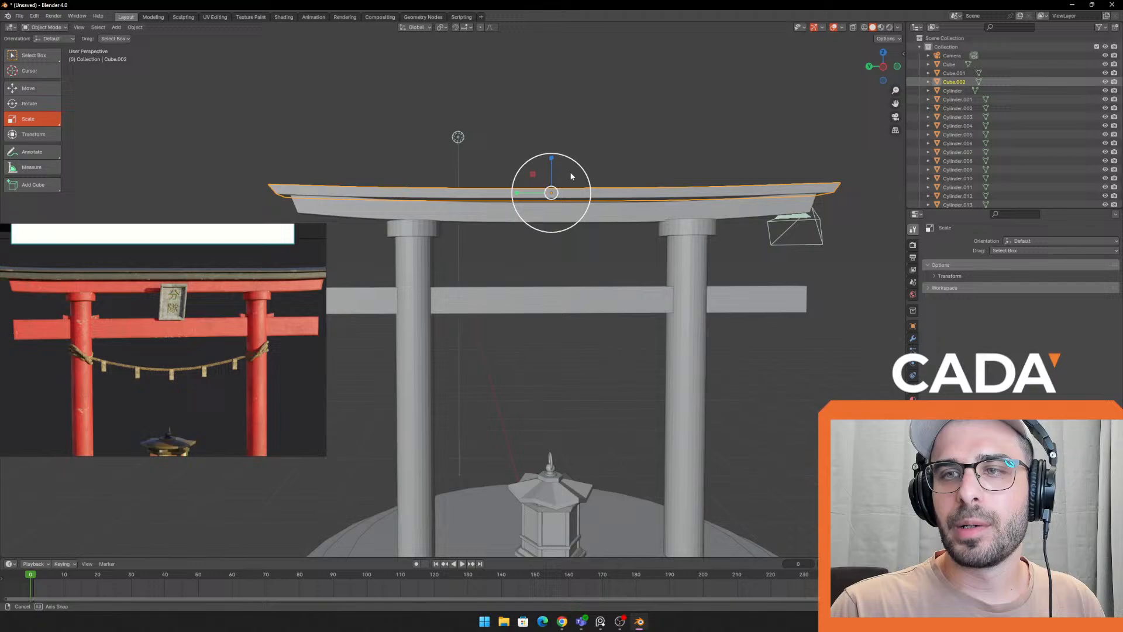
Select the roof beam's middle edges for editing and turn on proportional editing
click(33, 90)
key(Tab)
middle_drag(445, 137, 580, 245)
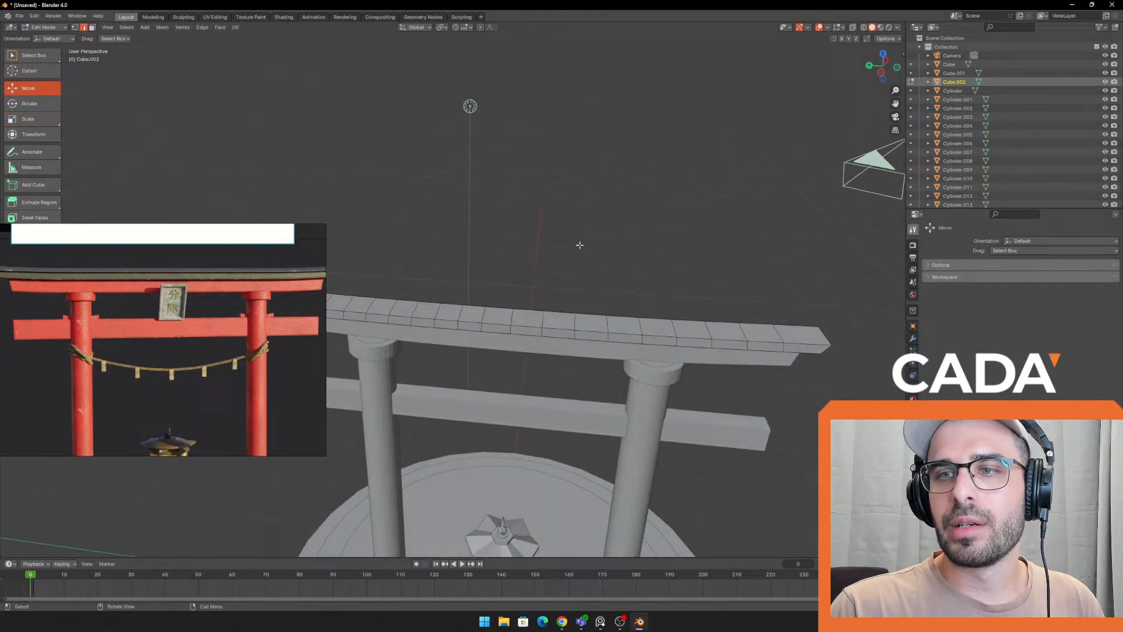
click(512, 316)
middle_drag(512, 316, 471, 10)
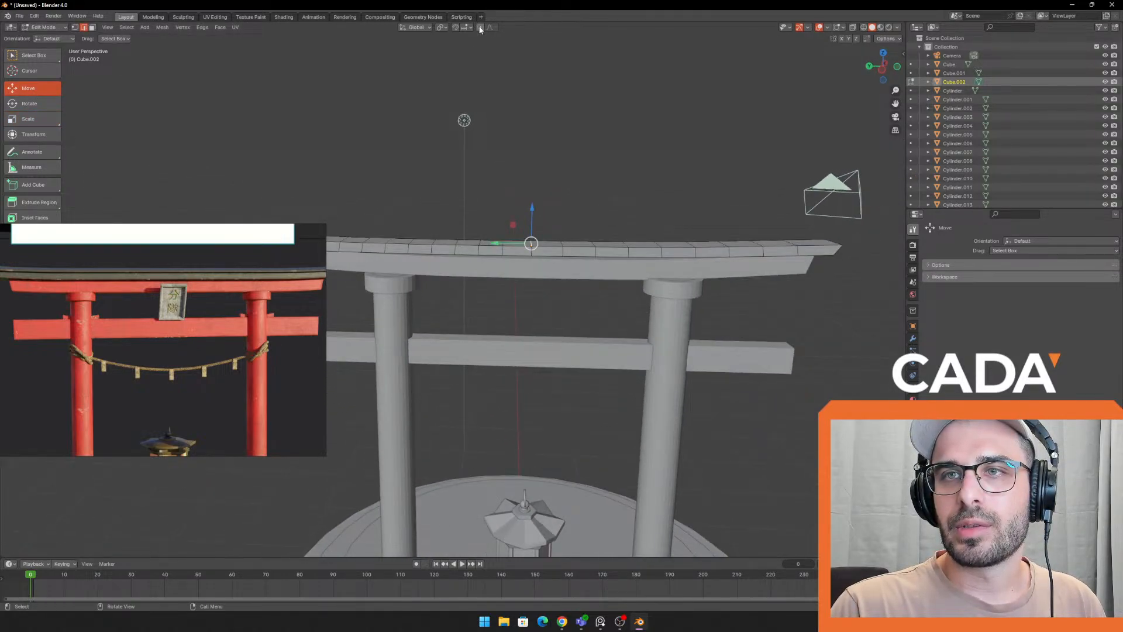
middle_drag(543, 279, 538, 218)
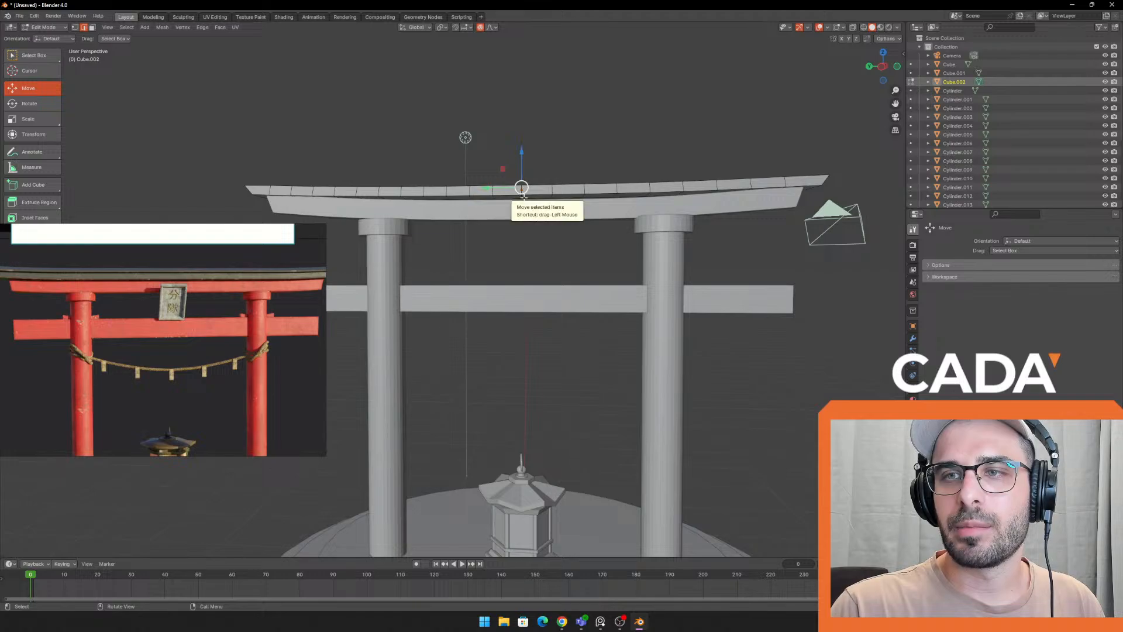
scroll(529, 207, up, 3)
scroll(578, 114, up, 2)
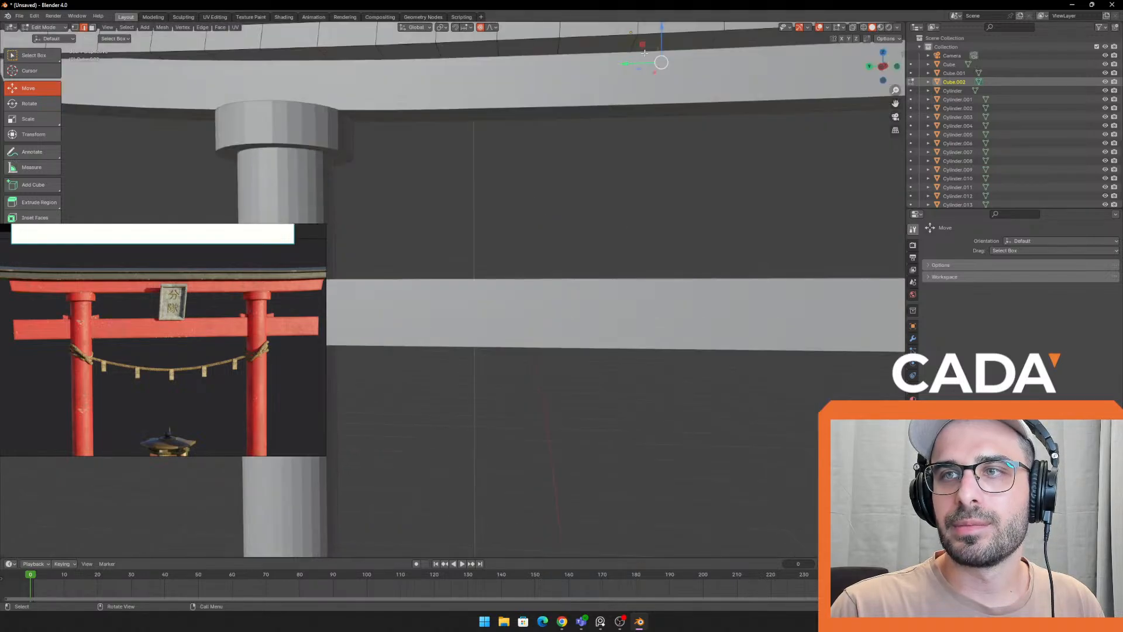
scroll(583, 174, down, 5)
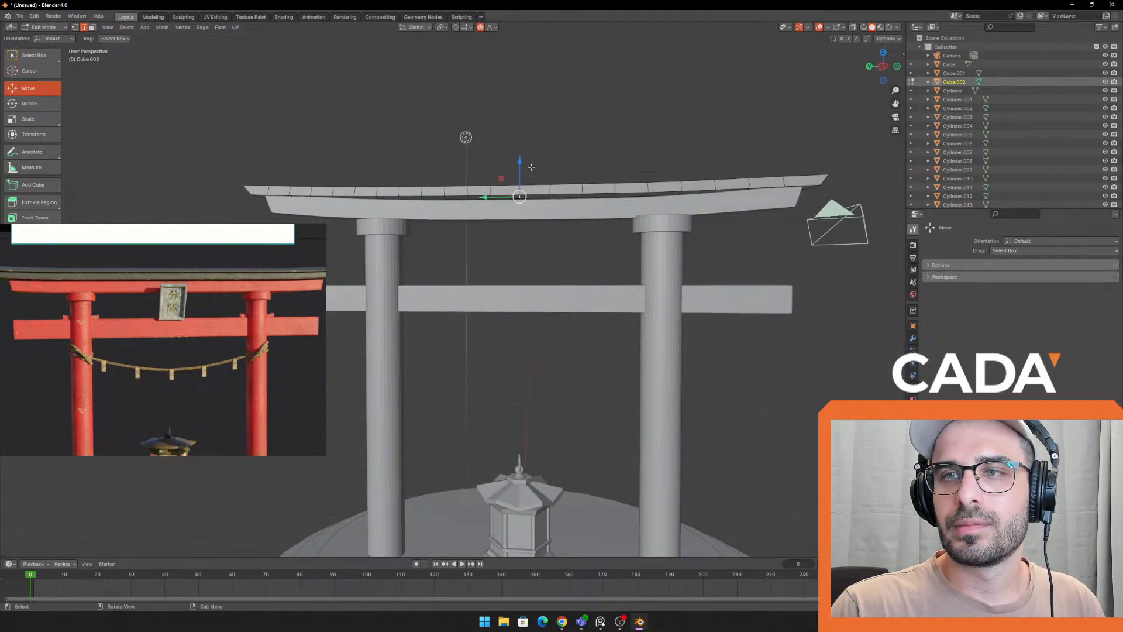
Try lowering the roof beam's middle along Z with proportional editing, and undo the move
drag(522, 165, 521, 182)
key(ctrl+z)
scroll(520, 184, up, 9)
scroll(520, 185, down, 10)
key(ctrl+z)
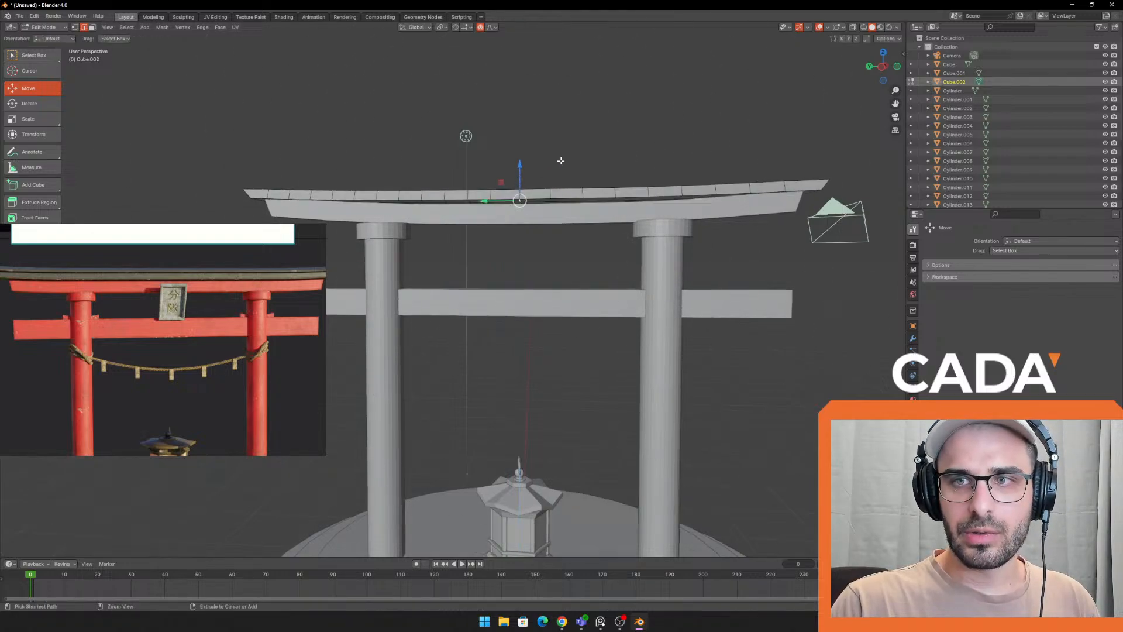
Lower the roof beam's middle along Z with Smooth falloff, adjusting the influence size to follow the beam beneath
middle_drag(560, 160, 564, 158)
key(g)
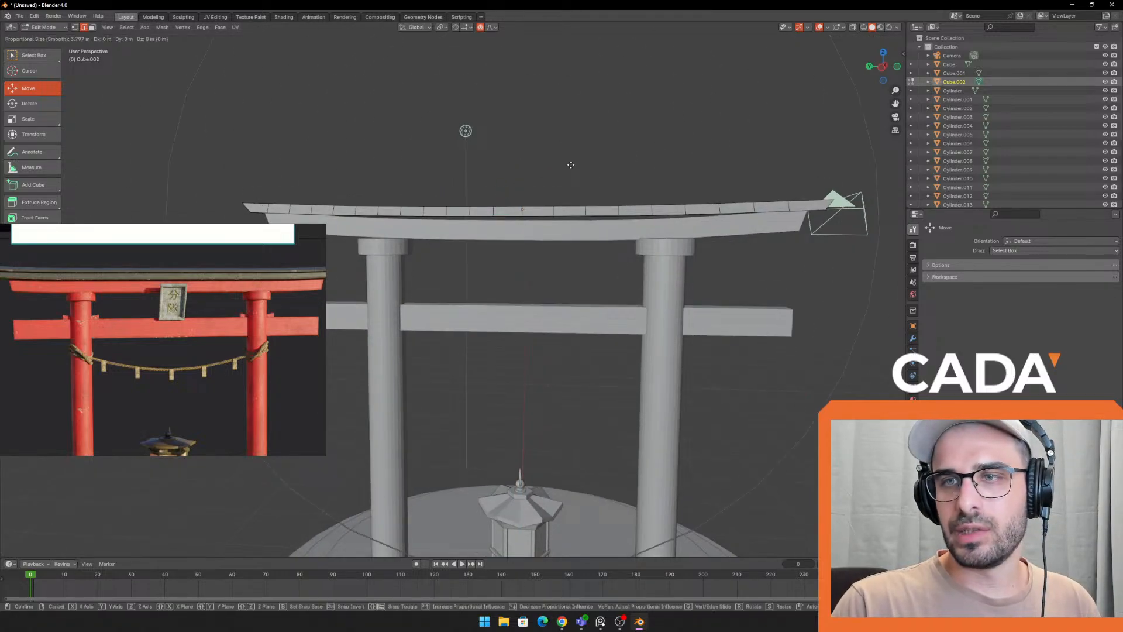
key(z)
scroll(572, 167, up, 4)
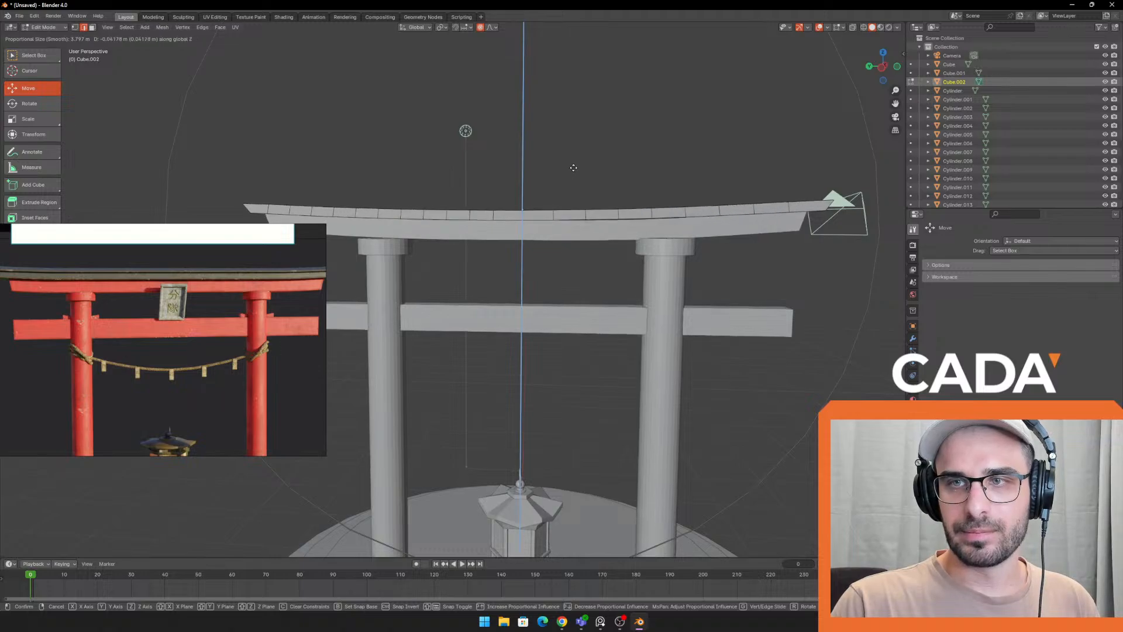
scroll(571, 165, up, 3)
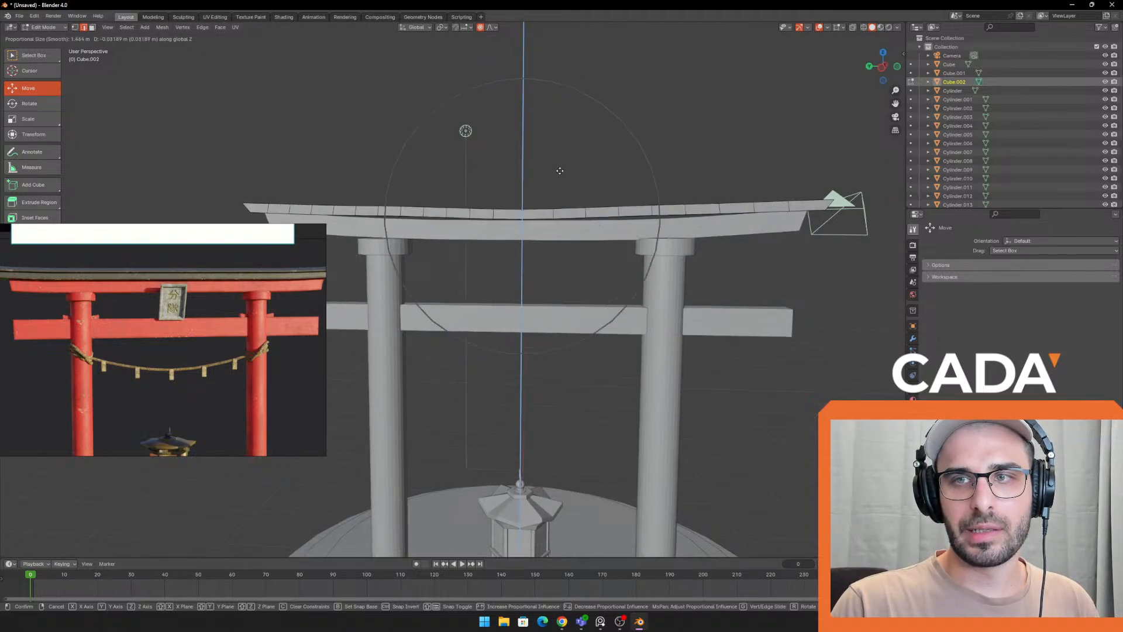
scroll(557, 160, down, 6)
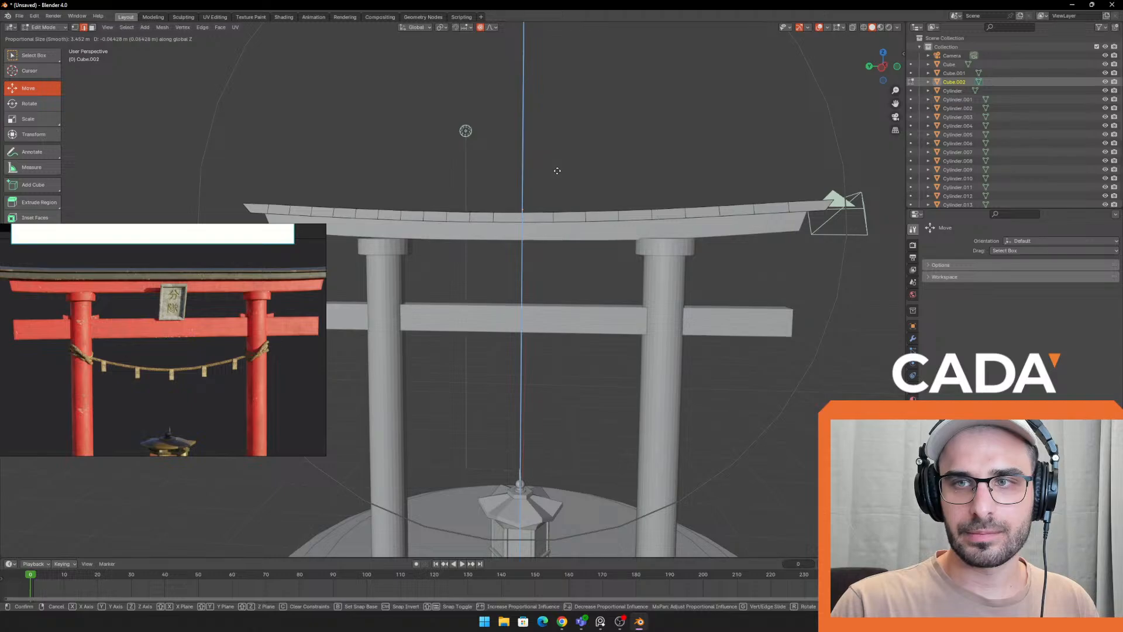
Finish moving the top beam's middle edge along Z with proportional editing at a size of about 2.45 m, and leave mesh editing
click(570, 166)
key(Tab)
middle_drag(562, 174, 595, 182)
key(a)
scroll(599, 192, down, 1)
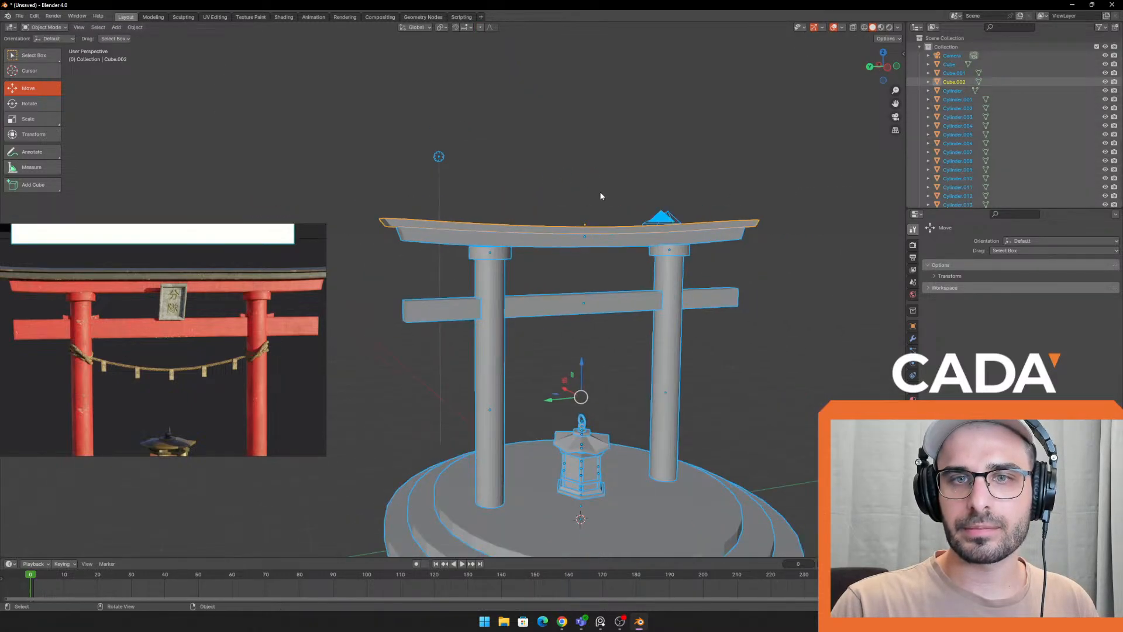
Select only the curved top beam and adjust its thickness slightly by scaling it along Z
click(600, 192)
click(584, 229)
mouse_move(582, 228)
middle_down()
mouse_move(601, 242)
mouse_move(593, 223)
middle_up()
scroll(603, 244, up, 1)
key(Tab)
middle_drag(522, 191, 556, 196)
key(Tab)
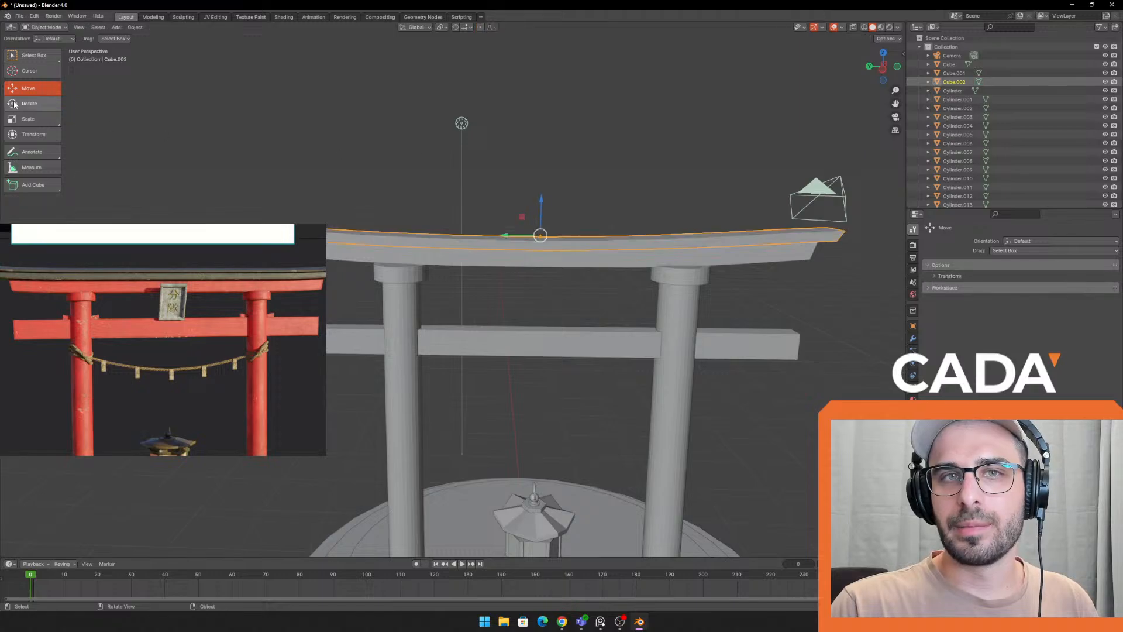
click(32, 119)
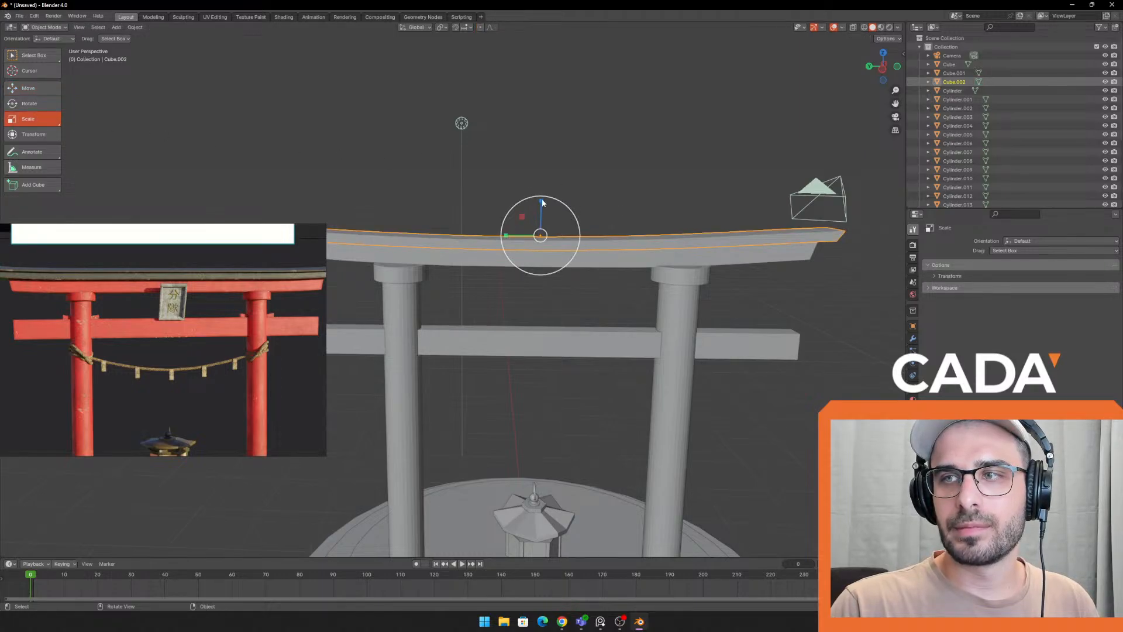
mouse_move(542, 202)
mouse_down()
mouse_move(547, 181)
mouse_move(539, 207)
mouse_move(539, 198)
mouse_up()
click(28, 89)
click(587, 138)
scroll(585, 128, down, 4)
middle_drag(580, 113, 575, 104)
scroll(542, 172, up, 6)
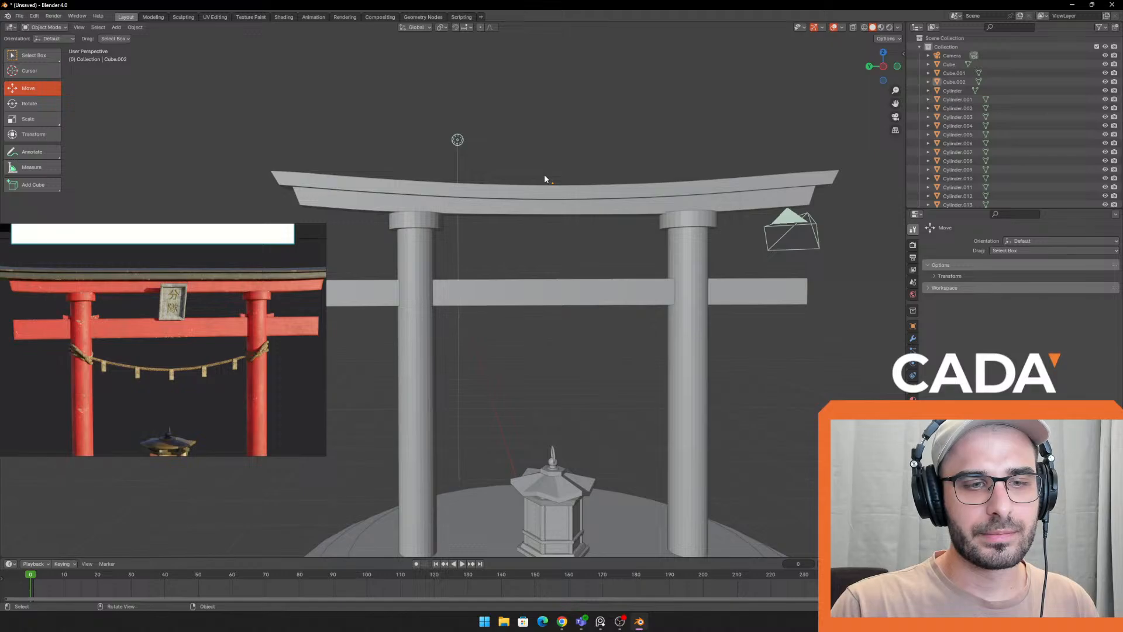
Edit the top beam's mesh and adjust its middle edge along Z with proportional editing, varying the influence size
click(545, 179)
middle_drag(544, 178, 573, 223)
key(Tab)
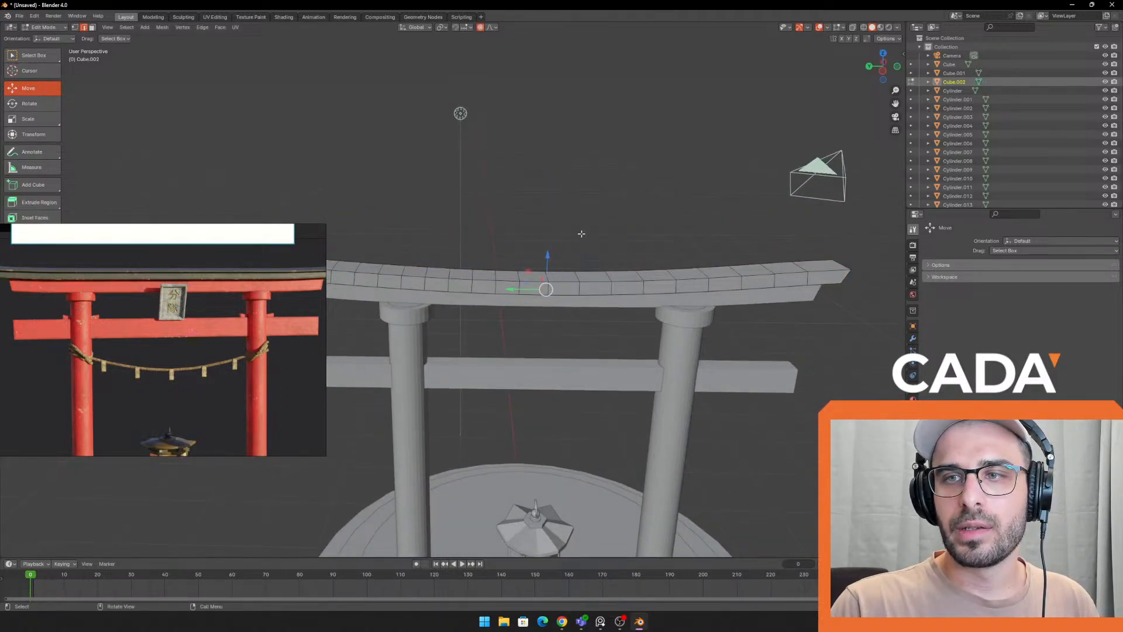
scroll(647, 266, up, 3)
middle_drag(681, 269, 594, 235)
drag(586, 232, 584, 220)
scroll(581, 224, up, 15)
scroll(422, 248, down, 5)
scroll(422, 248, up, 2)
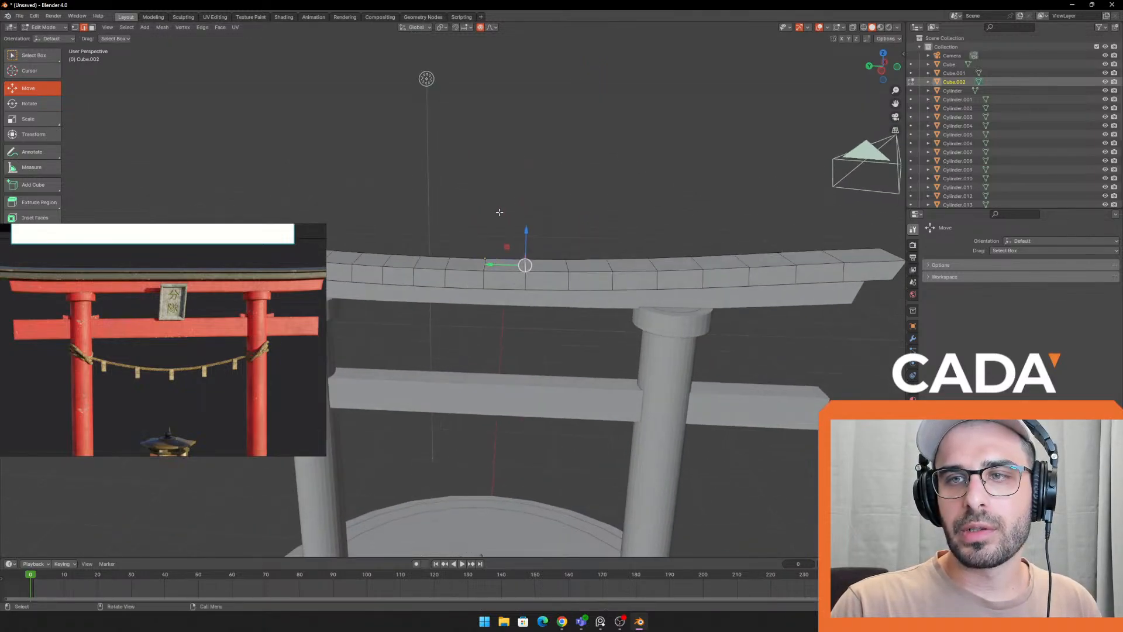
shift+middle_drag(505, 272, 532, 277)
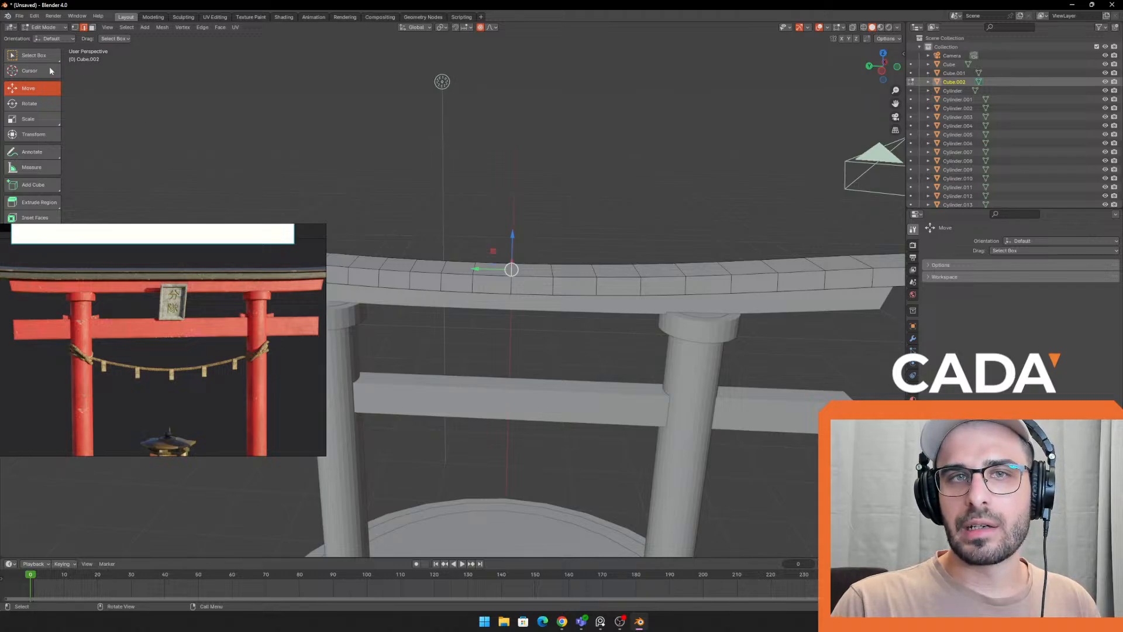
Try to move the top beam's middle edge freely with an enlarged proportional influence, and undo the move
key(g)
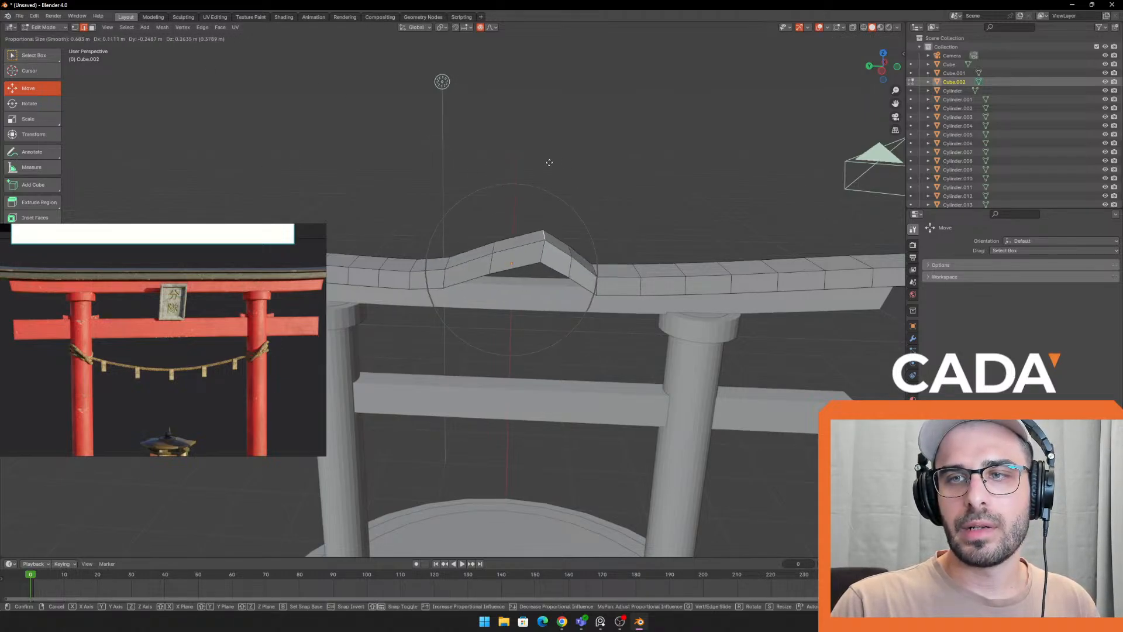
scroll(444, 156, down, 11)
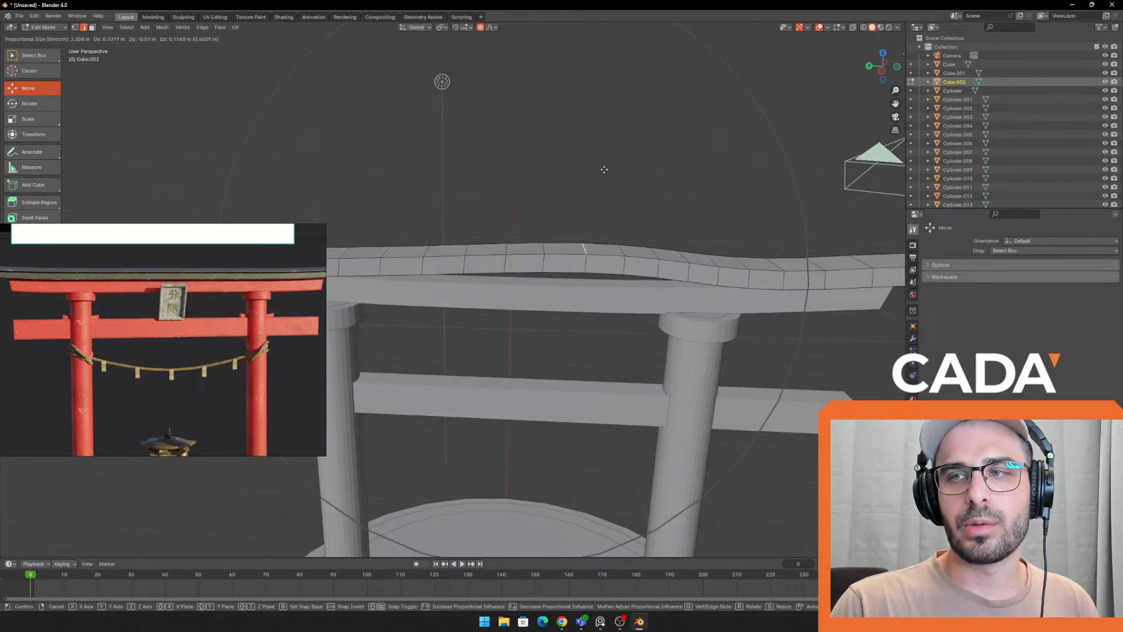
click(536, 187)
key(ctrl+z)
Raise the top beam's middle edge about 0.018 m along Z with a proportional size of about 2.85 m, and leave mesh editing
middle_drag(526, 276, 540, 222)
scroll(511, 244, down, 1)
scroll(505, 176, up, 2)
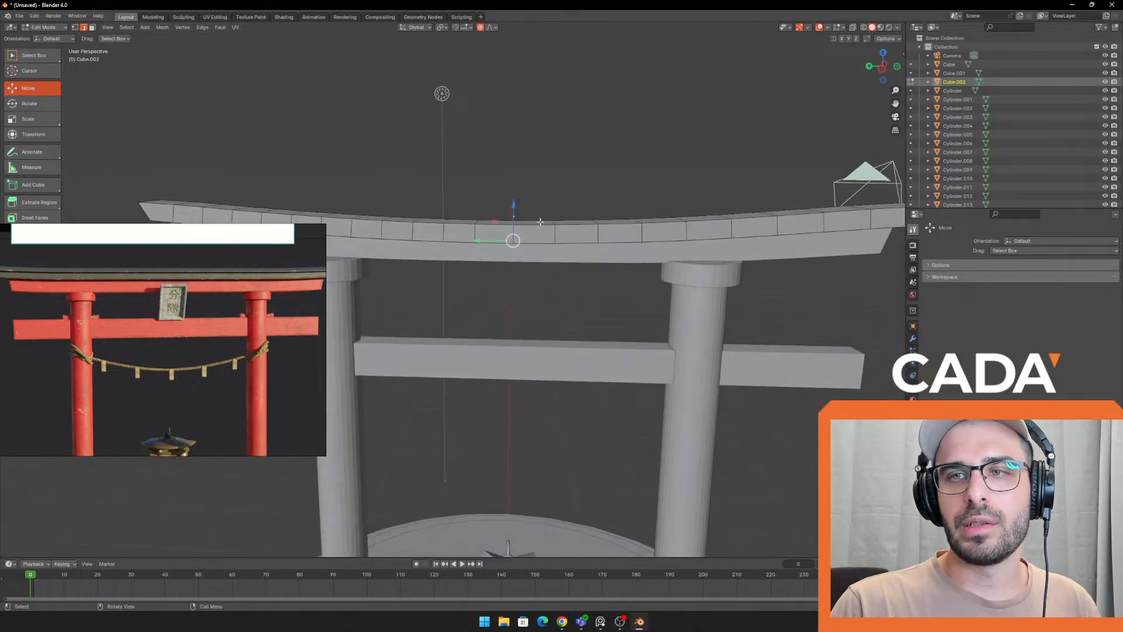
key(g)
key(z)
scroll(539, 221, up, 1)
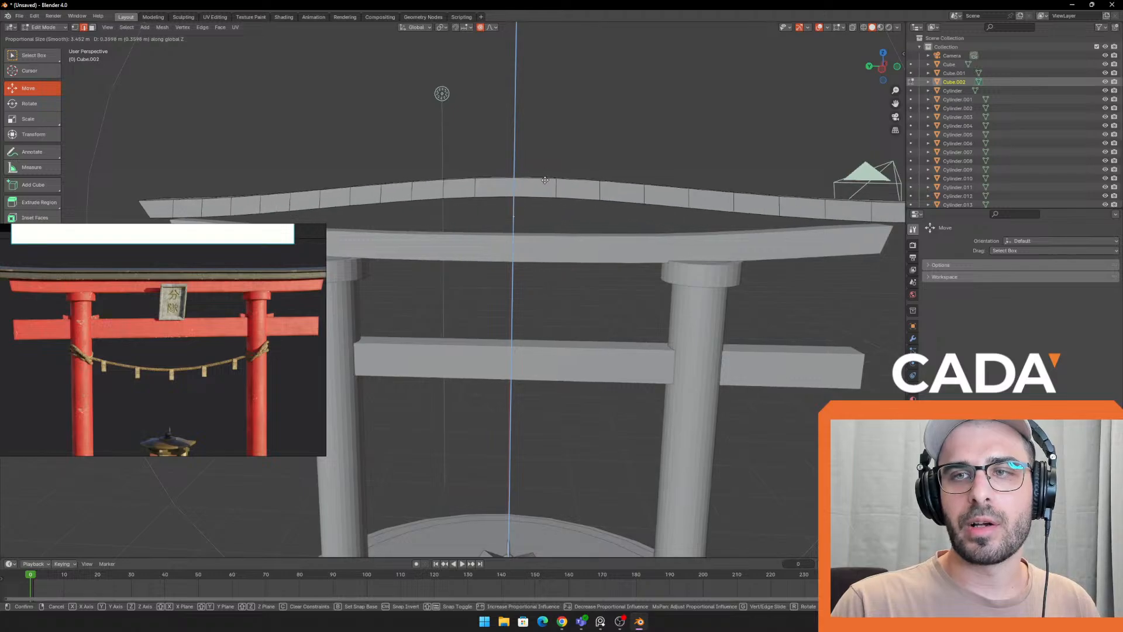
scroll(544, 216, up, 1)
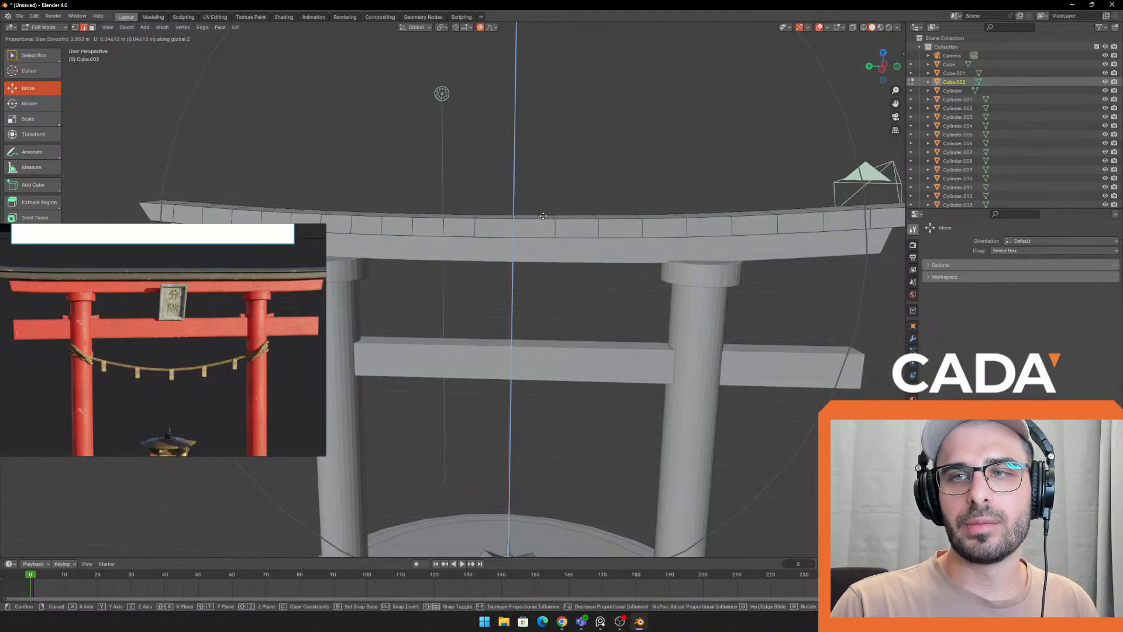
scroll(543, 216, up, 8)
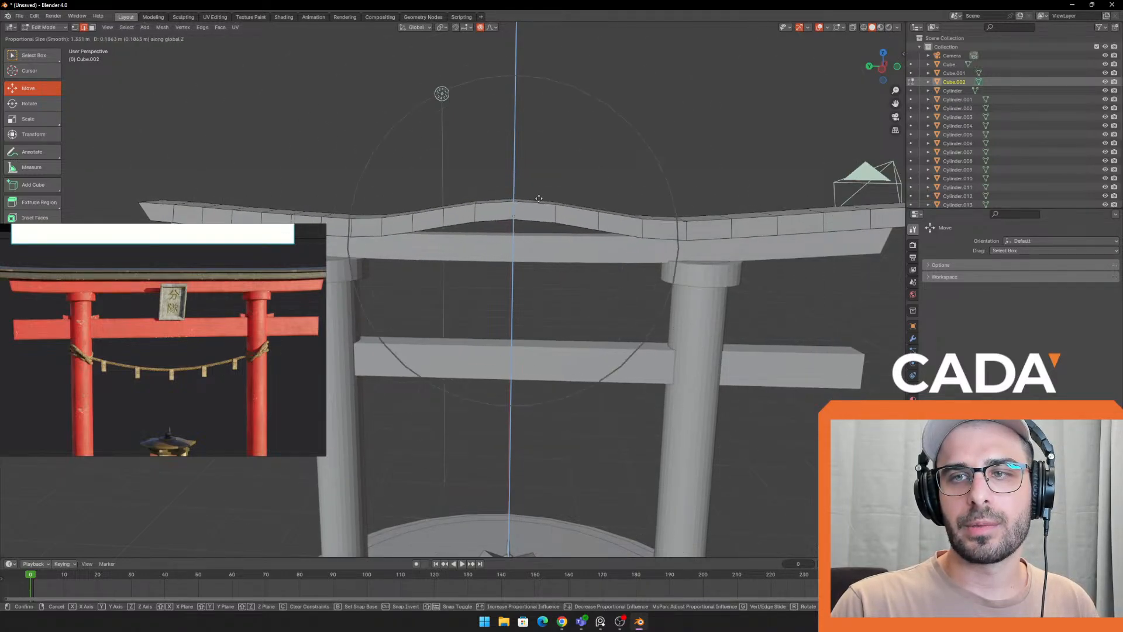
scroll(538, 208, down, 7)
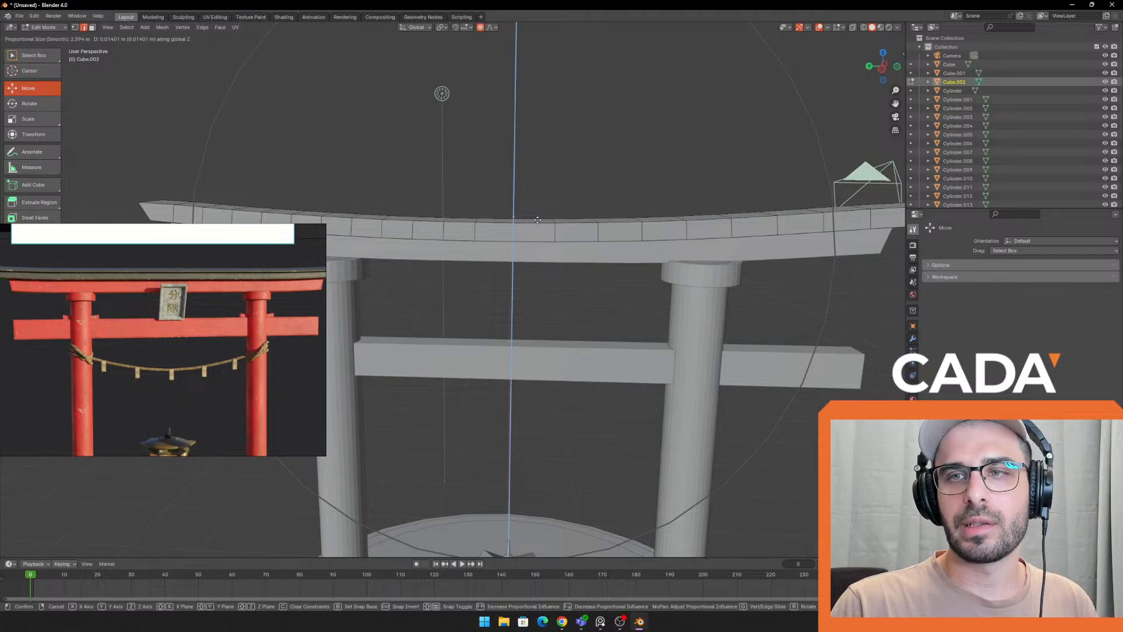
scroll(538, 219, down, 1)
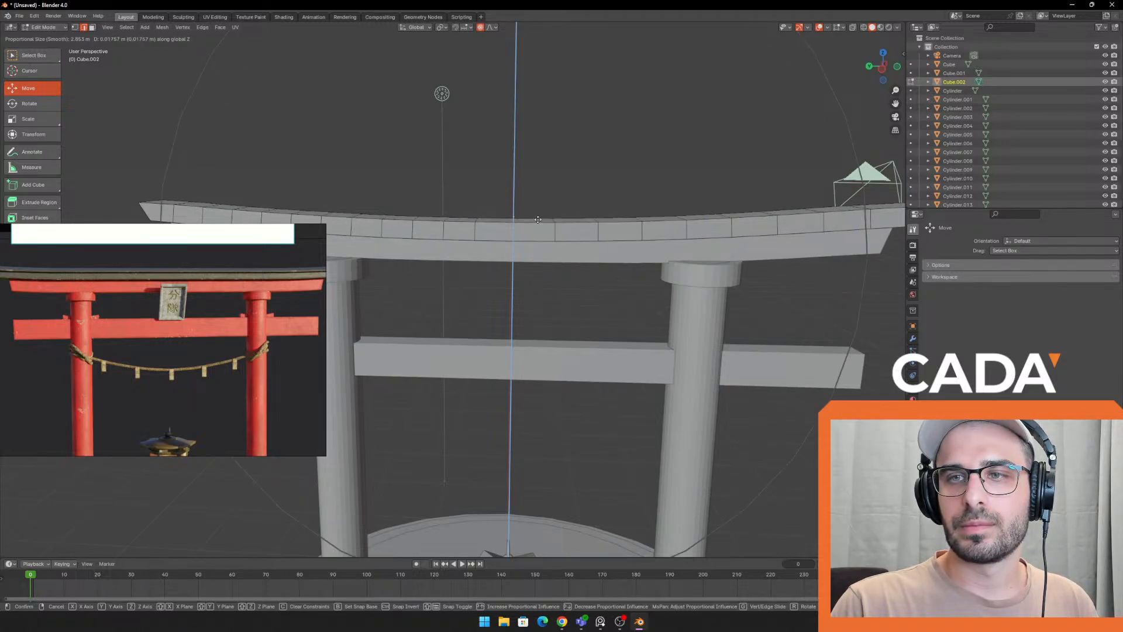
click(538, 220)
scroll(537, 213, down, 5)
key(Tab)
click(535, 208)
Try to scale the curved top beam along Y, and undo the scaling
middle_drag(536, 208, 647, 247)
click(561, 257)
key(s)
key(y)
click(655, 257)
key(ctrl+z)
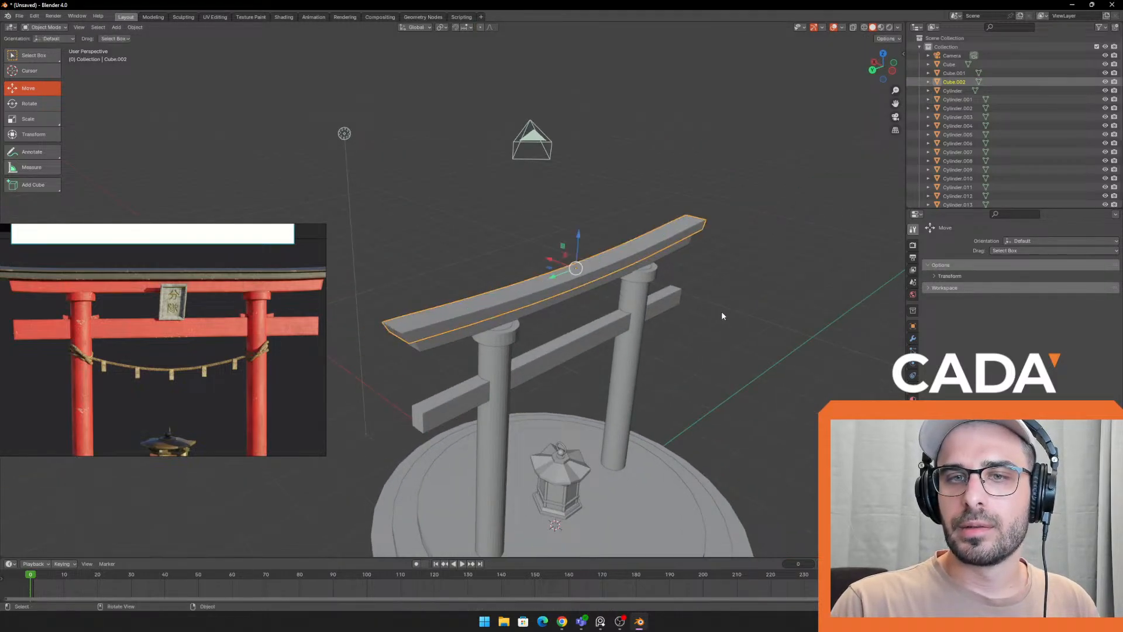
Scale the curved top beam along X by about 1.096
key(s)
key(x)
click(735, 320)
scroll(222, 292, down, 2)
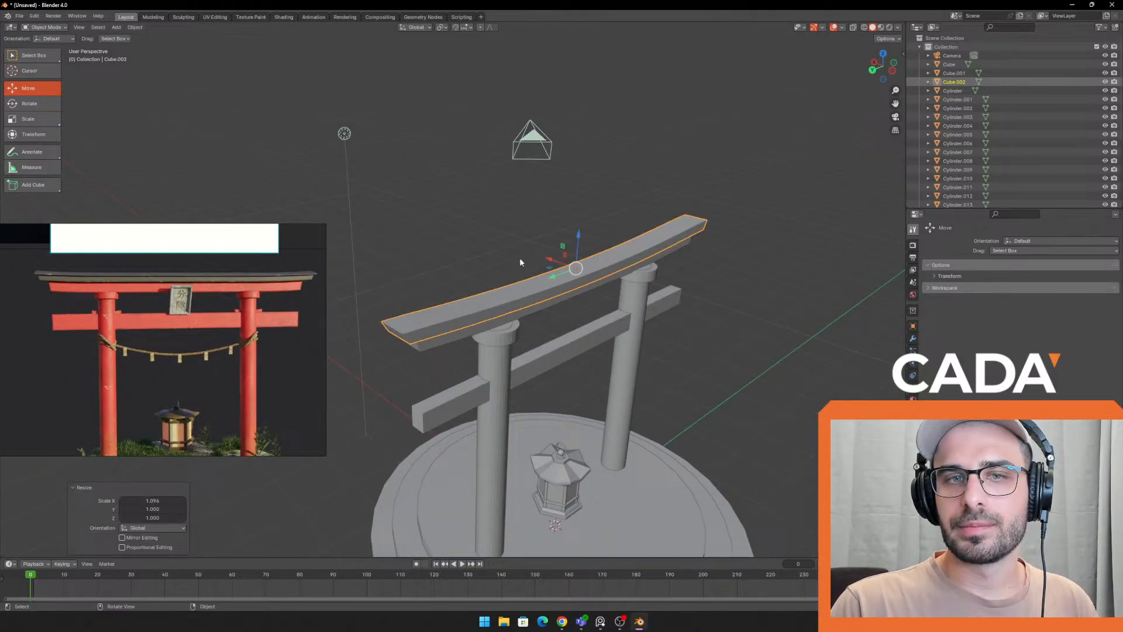
middle_drag(521, 262, 544, 228)
key(a)
key(KP_Decimal)
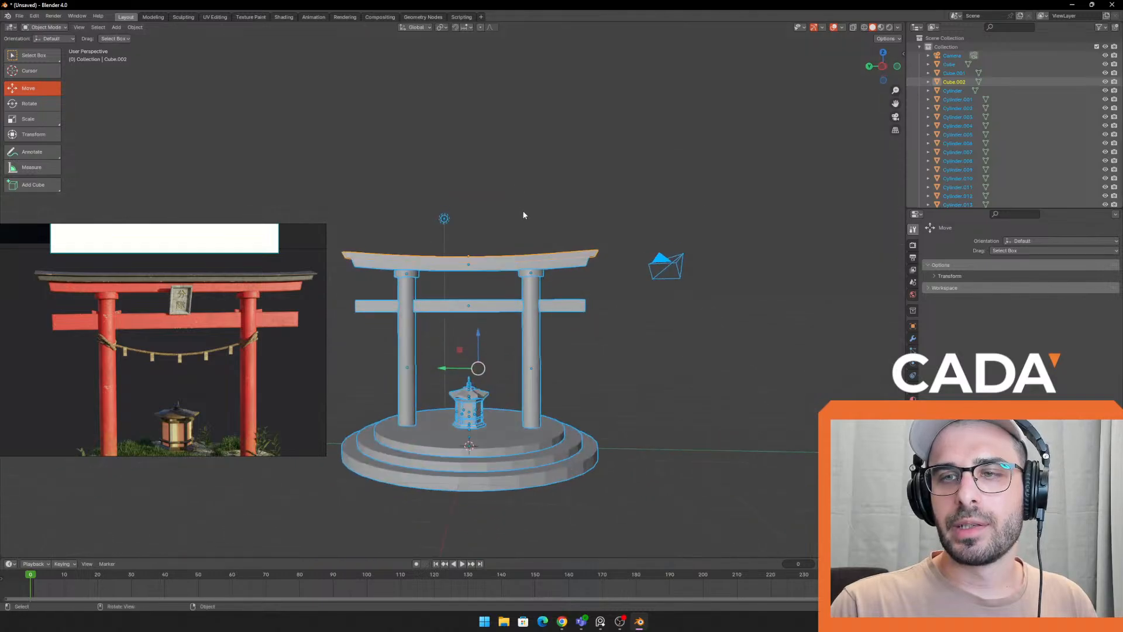
Duplicate the curved top beam and place the copy about 0.135 m higher along Z
click(524, 215)
click(514, 259)
key(KP_Decimal)
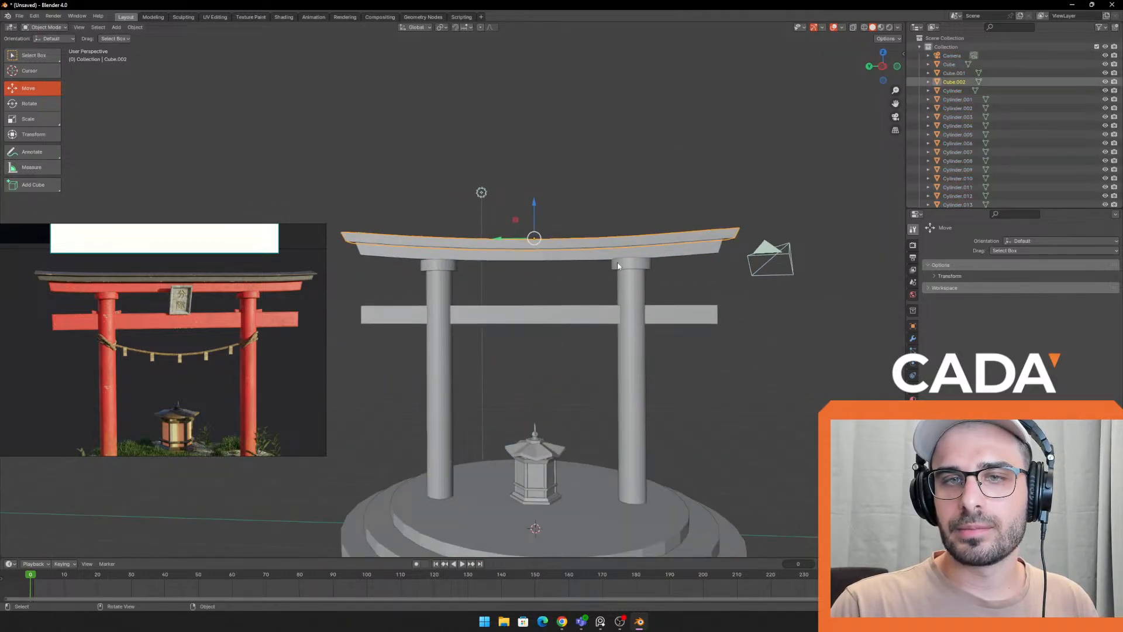
key(shift+d)
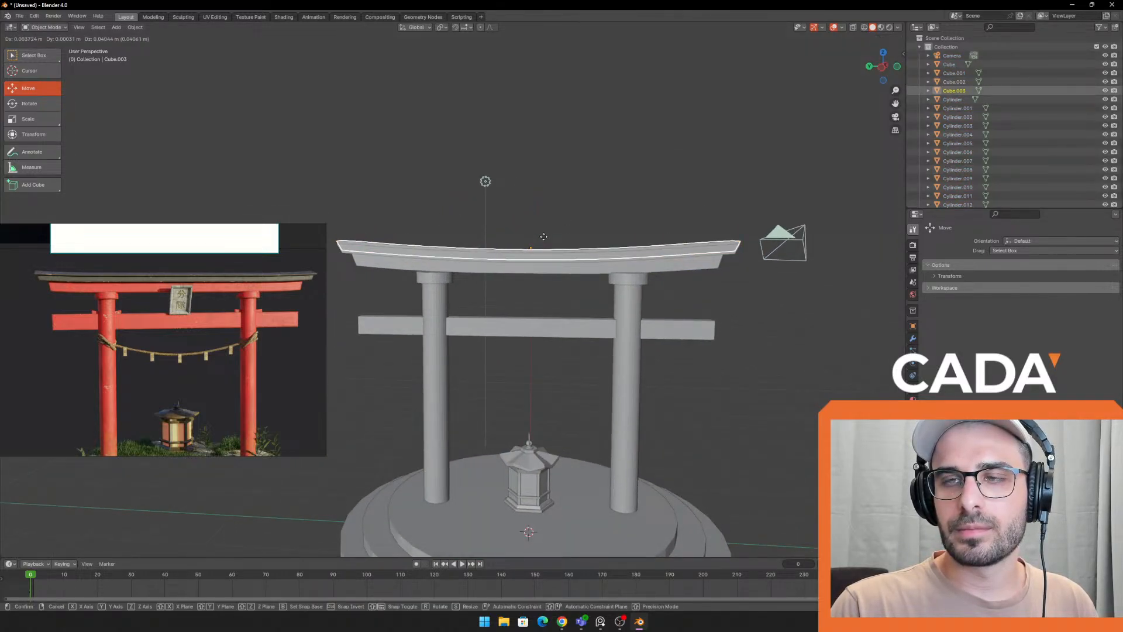
key(z)
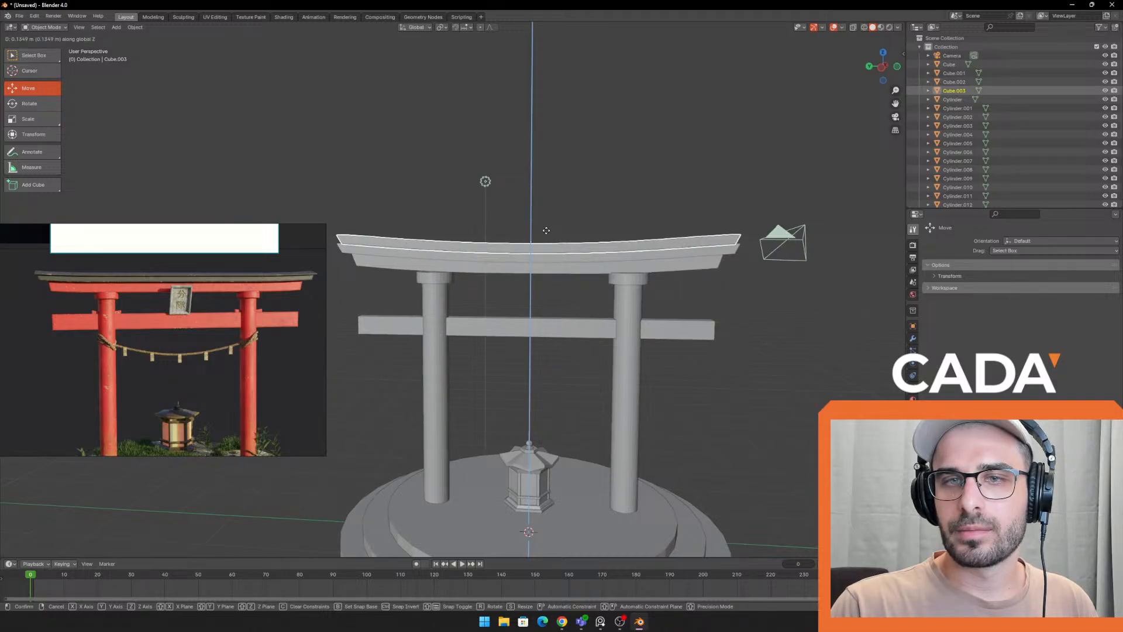
click(547, 231)
Try to scale the duplicated beam along Y, and undo the scaling
middle_drag(546, 231, 515, 273)
key(s)
key(y)
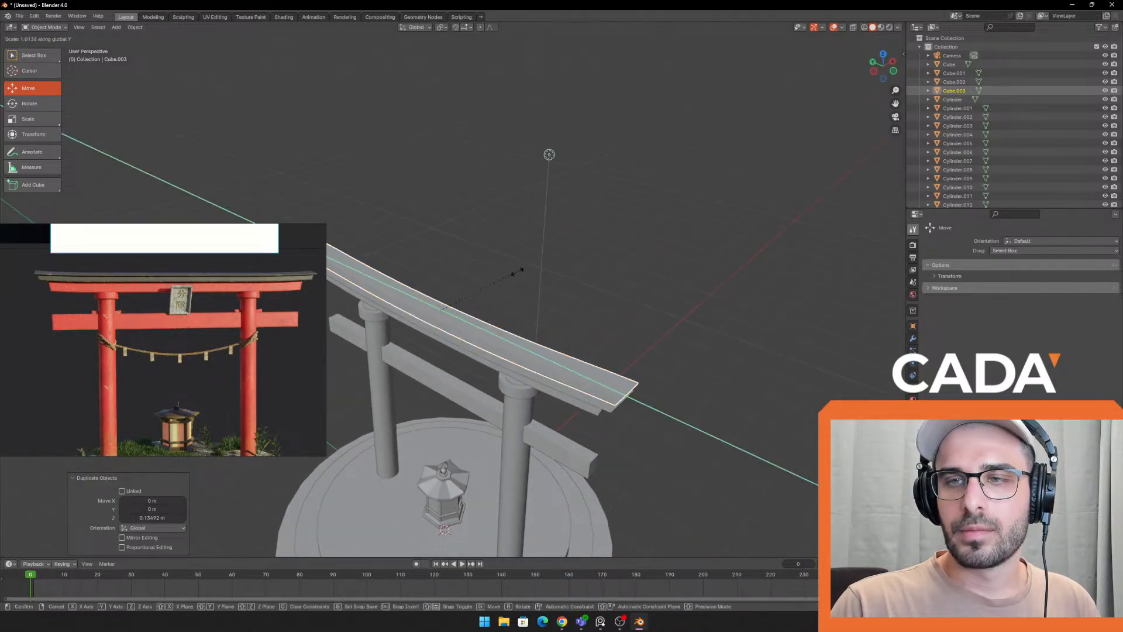
click(519, 265)
key(ctrl+z)
Scale the duplicated beam along X so it is deeper than the beam below
key(s)
key(x)
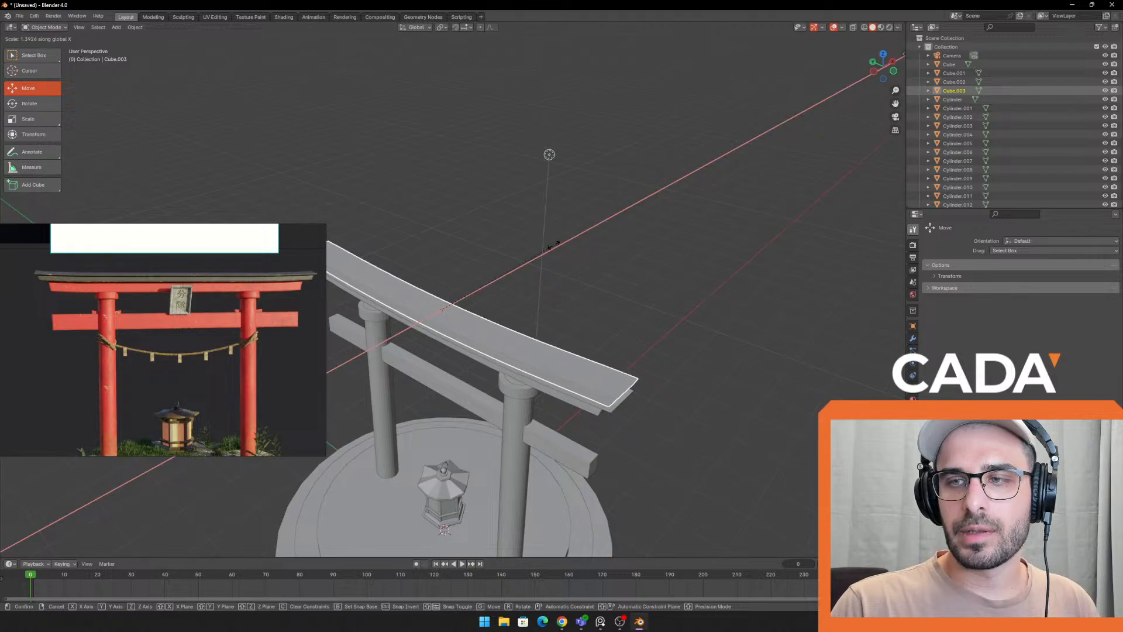
click(540, 260)
middle_drag(541, 260, 579, 252)
Scale the duplicated beam a further 1.078 along X and about 1.04 along Y, and deselect it
key(s)
key(x)
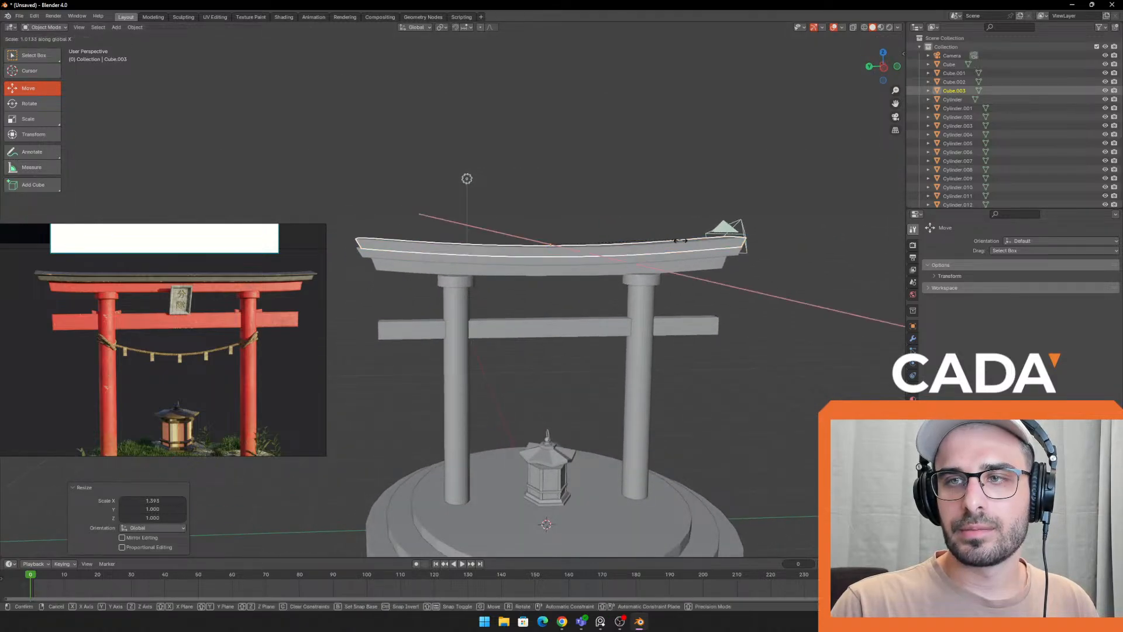
key(y)
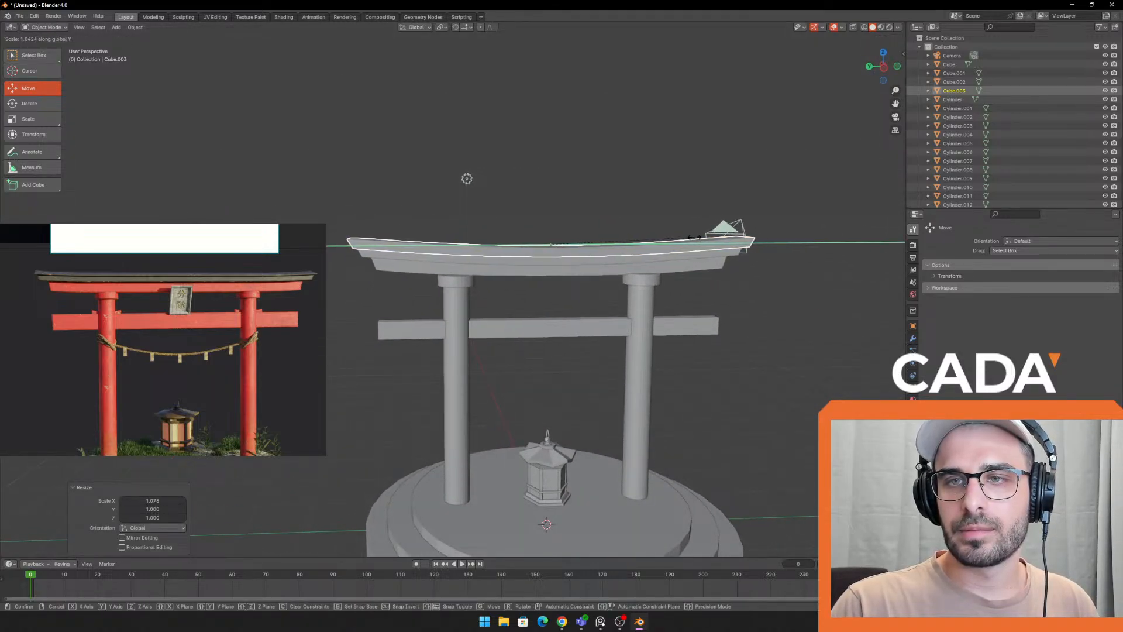
click(695, 238)
middle_drag(690, 252, 580, 206)
middle_drag(462, 205, 476, 208)
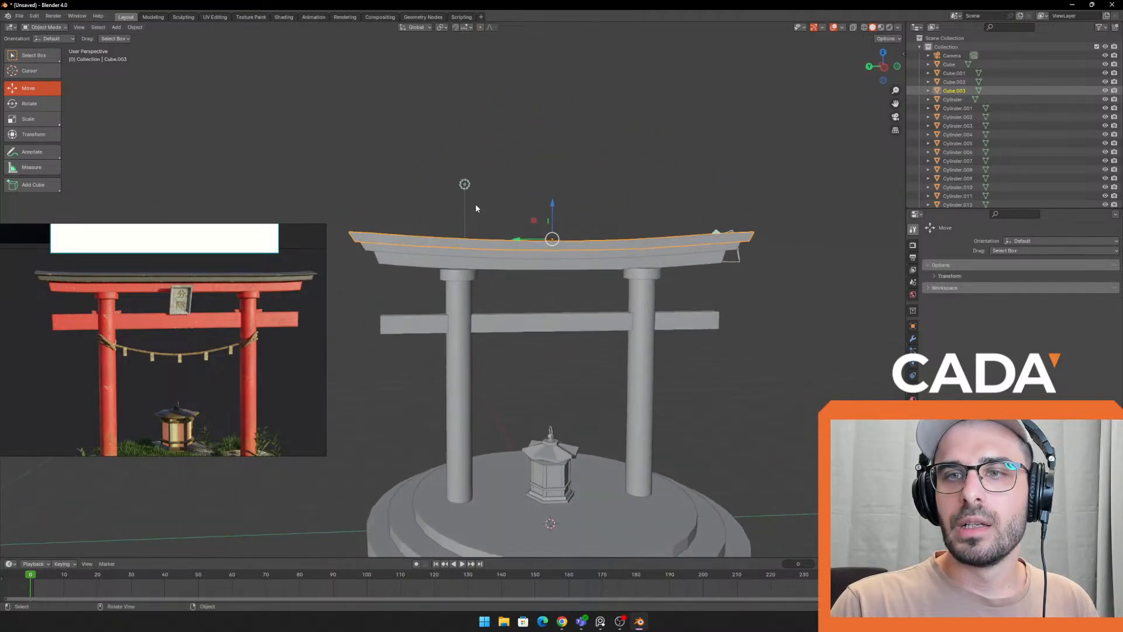
click(476, 208)
Compare the roof end with the reference image and annotate the uppermost beam's end corner with freehand strokes
scroll(311, 267, up, 5)
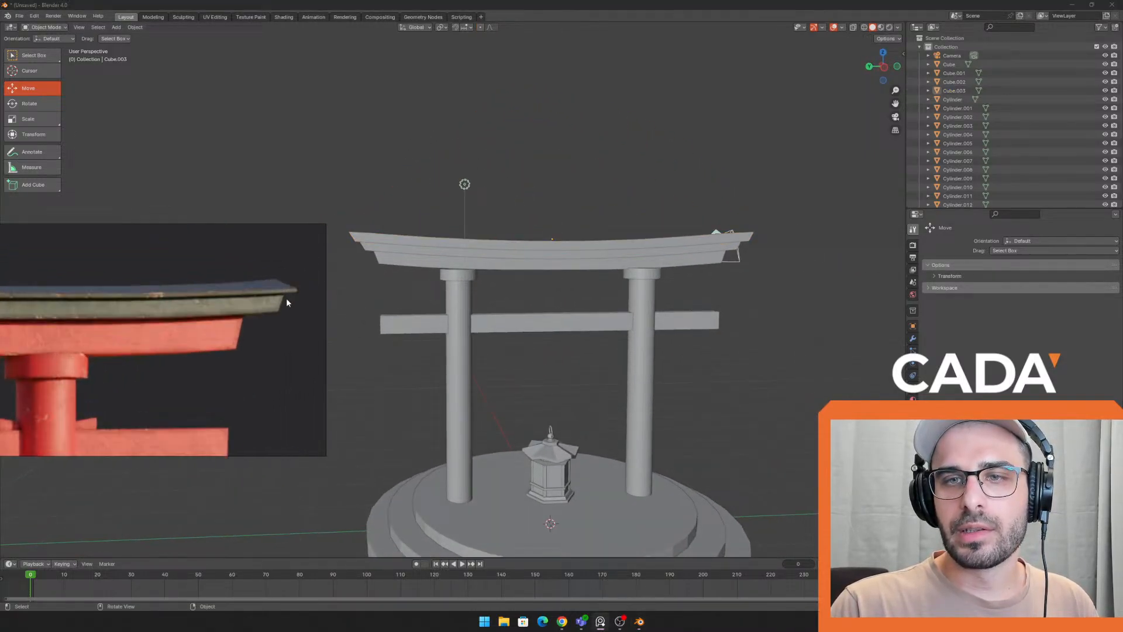
scroll(269, 296, down, 5)
middle_drag(167, 337, 199, 324)
middle_drag(806, 254, 655, 229)
scroll(783, 269, up, 1)
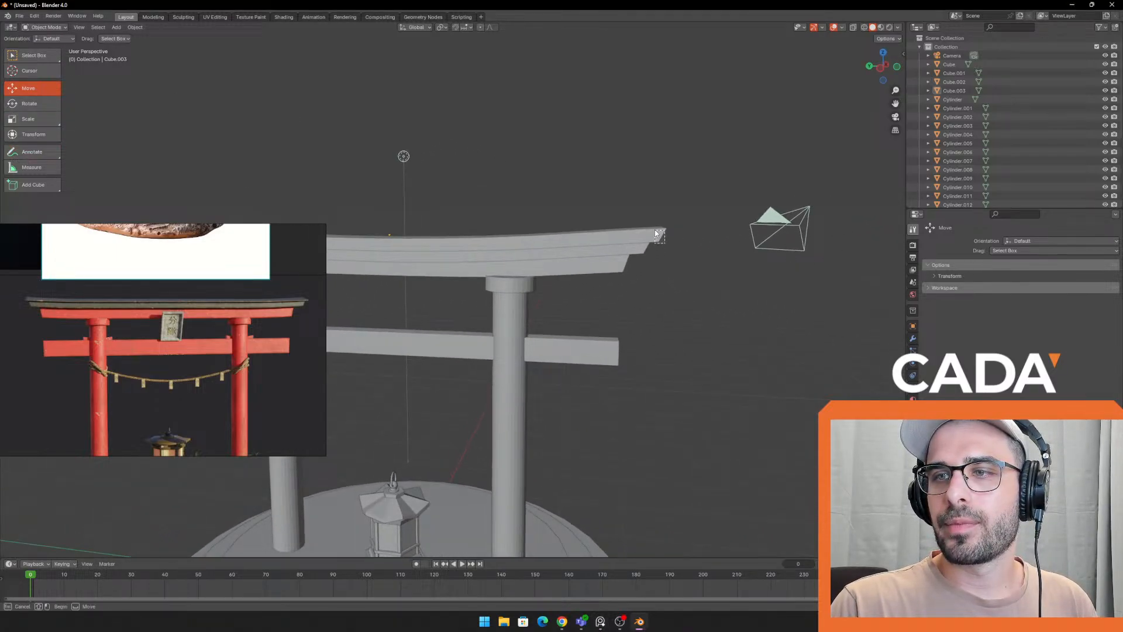
click(47, 152)
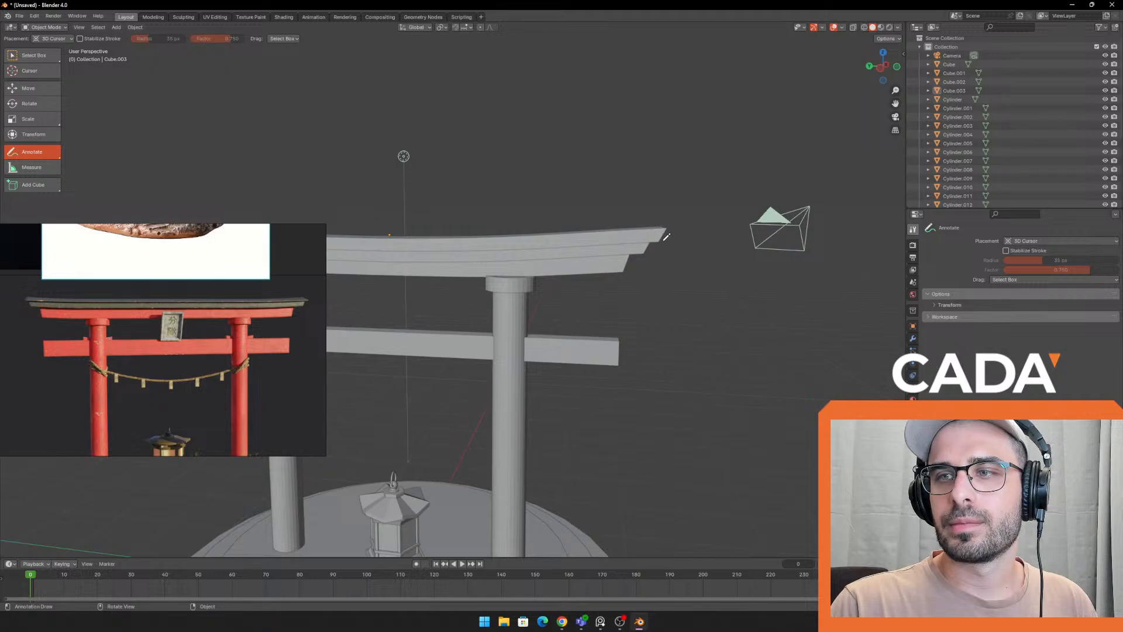
drag(666, 236, 659, 226)
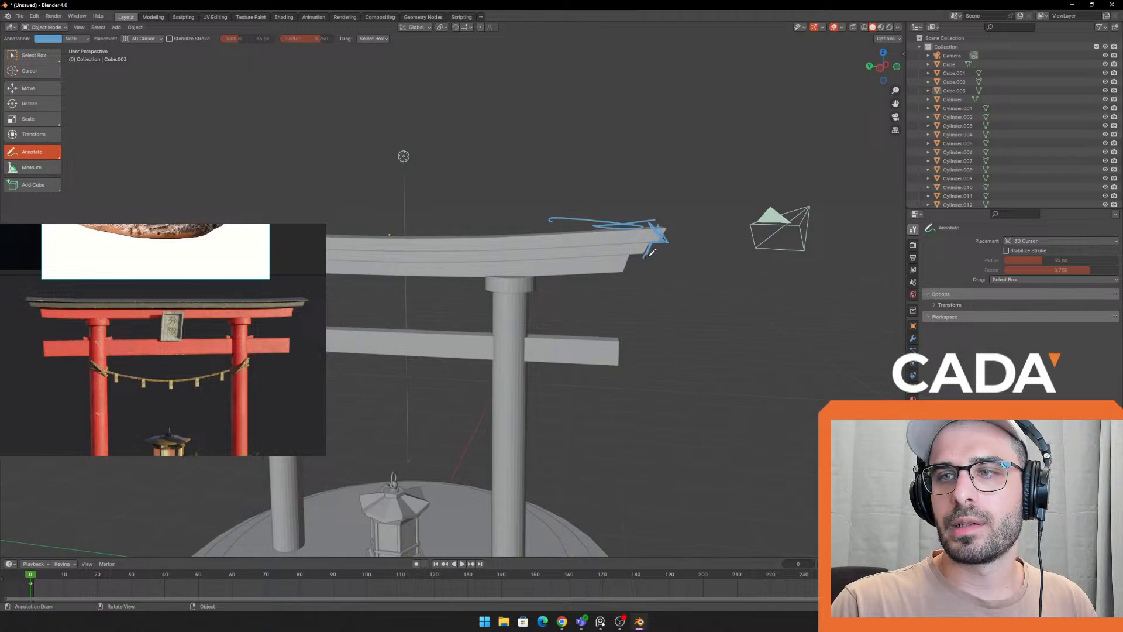
Try to move the uppermost beam's end edge along Y with proportional editing on, and undo the move
mouse_move(652, 251)
middle_down()
mouse_move(695, 251)
mouse_move(637, 226)
mouse_move(664, 297)
middle_up()
key(Tab)
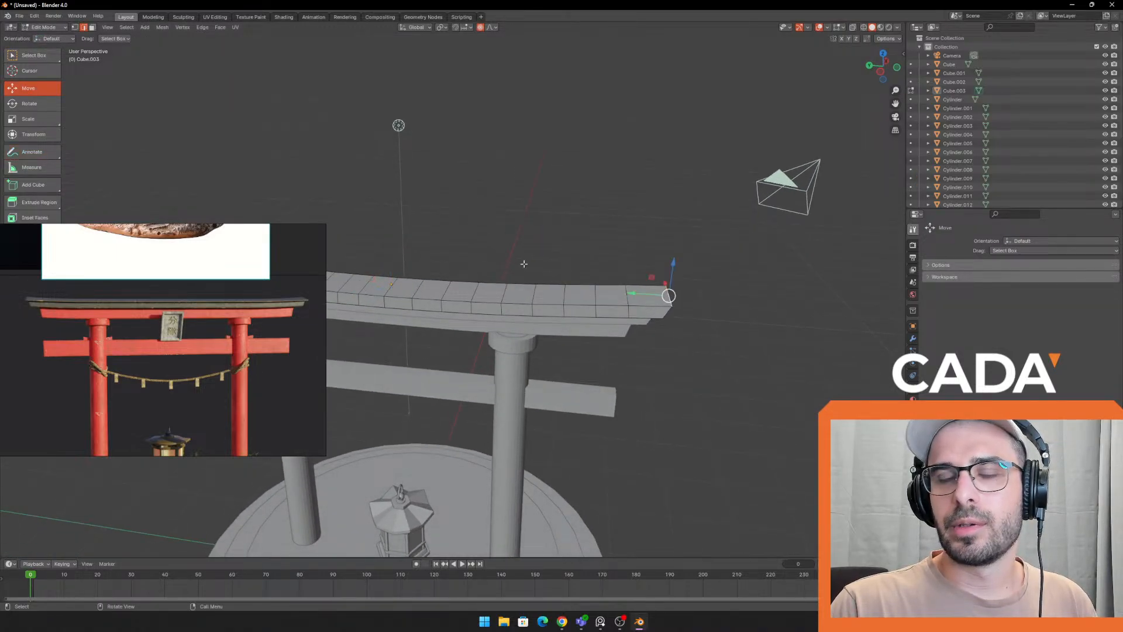
middle_drag(523, 264, 734, 277)
drag(711, 242, 700, 241)
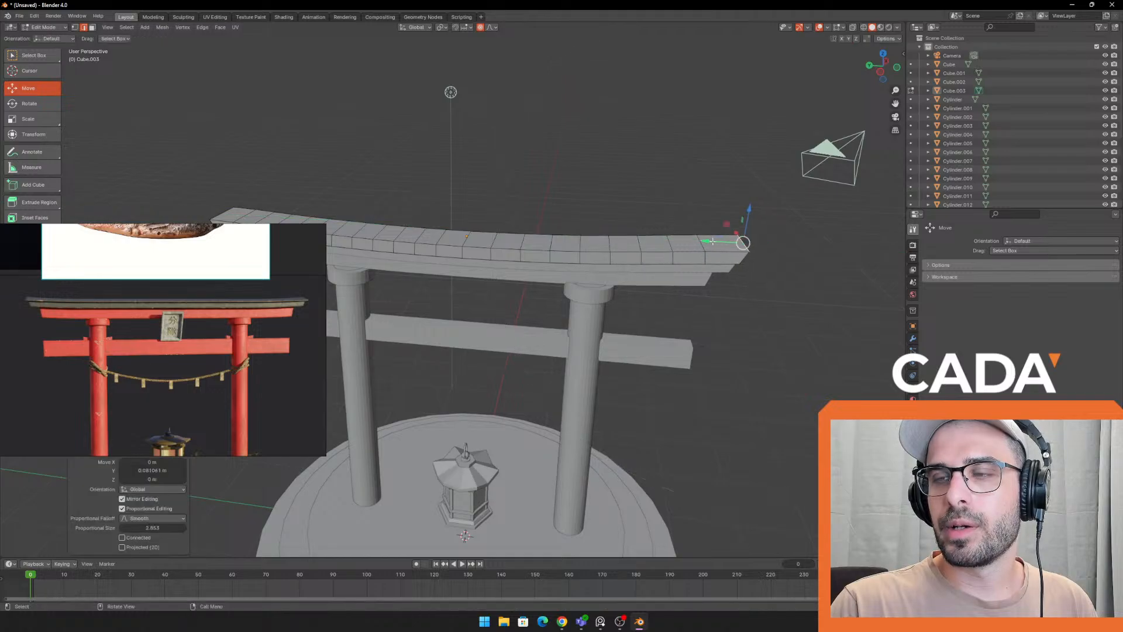
key(ctrl+z)
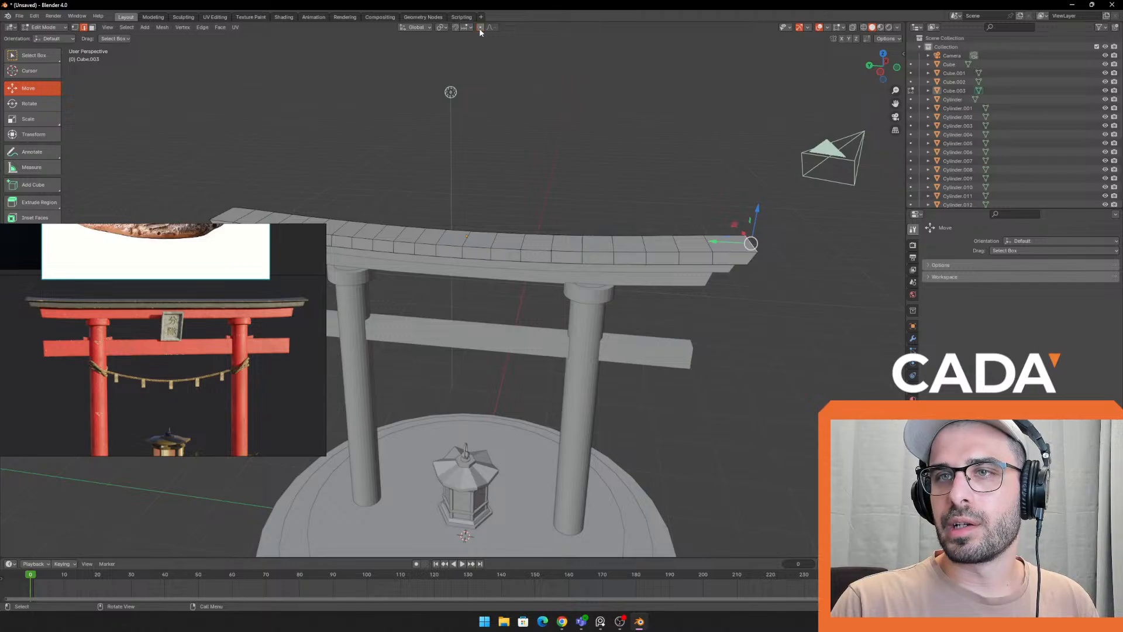
Move the uppermost beam's end edge along Y with proportional editing off, and leave mesh editing
drag(711, 238, 681, 244)
middle_drag(612, 168, 619, 170)
key(Tab)
middle_drag(454, 99, 497, 206)
Move the top edge at the opposite end of the uppermost beam inward along Y to slant that end
key(Tab)
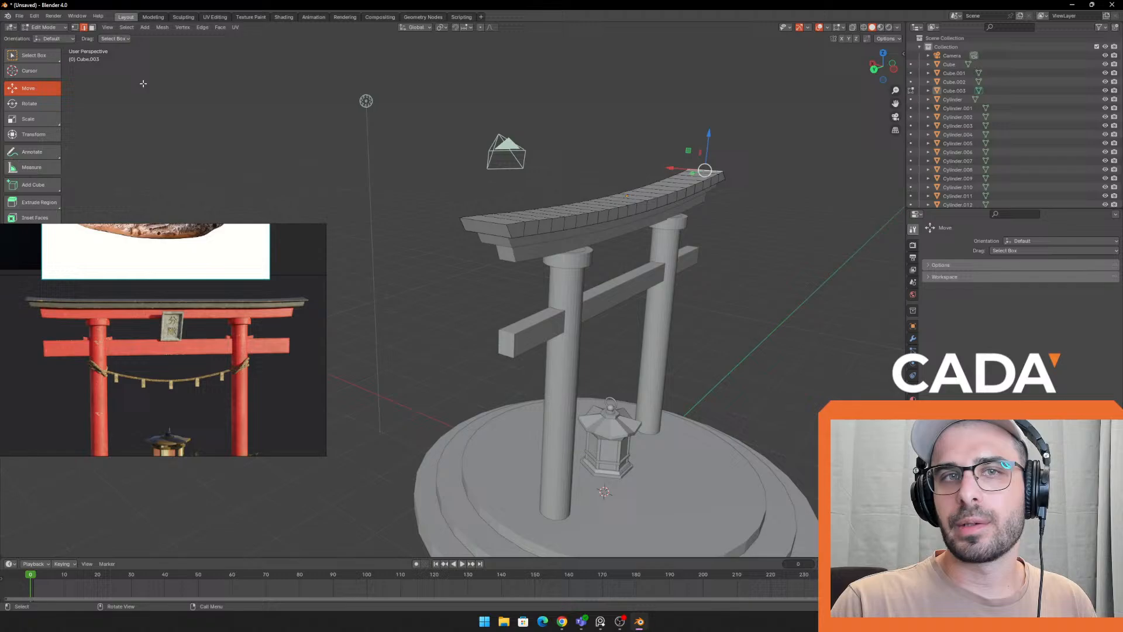
click(35, 55)
middle_drag(517, 229, 430, 220)
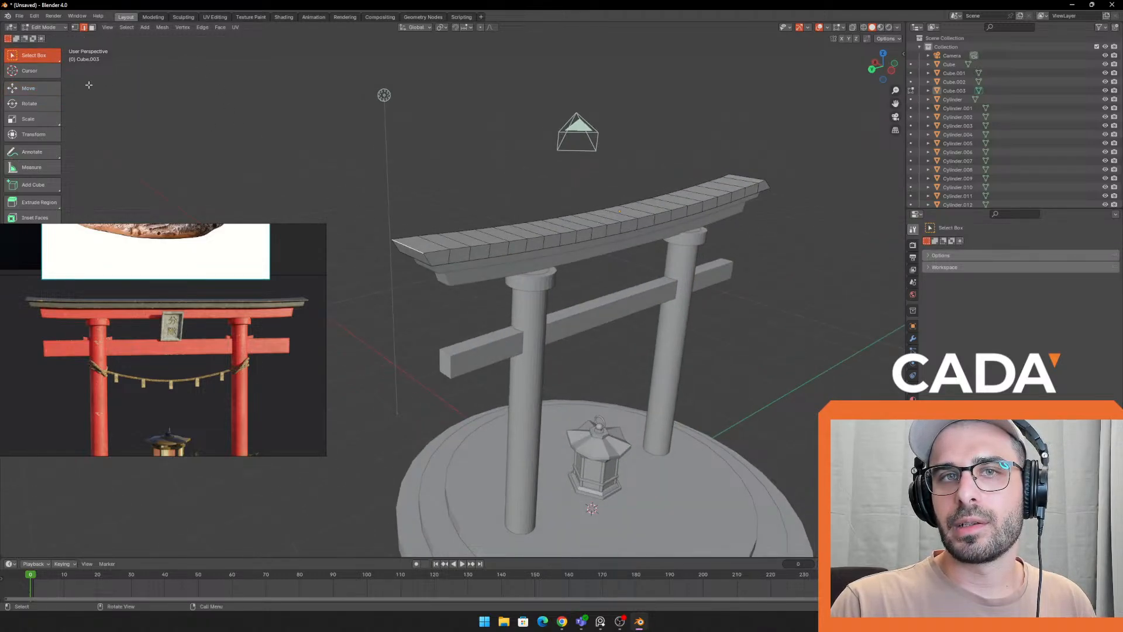
click(35, 87)
drag(379, 253, 396, 247)
key(Tab)
middle_drag(630, 261, 577, 231)
middle_drag(525, 152, 510, 228)
key(Tab)
Fine-tune the position of the uppermost beam's slanted end edge, and leave mesh editing
scroll(353, 251, up, 3)
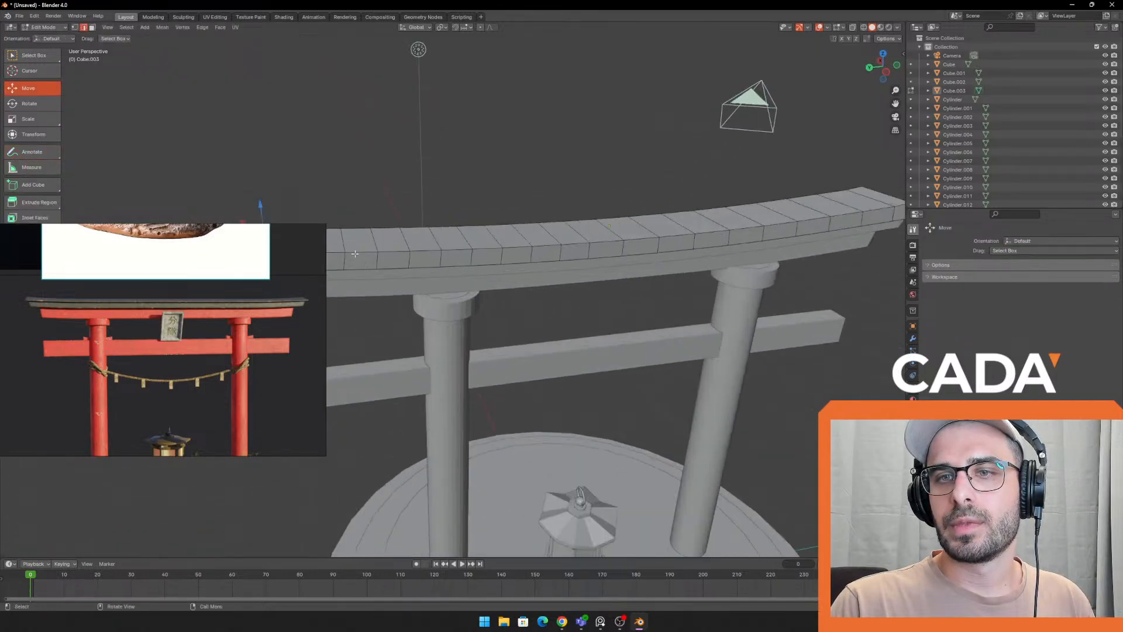
shift+middle_drag(433, 211, 506, 159)
scroll(436, 142, up, 3)
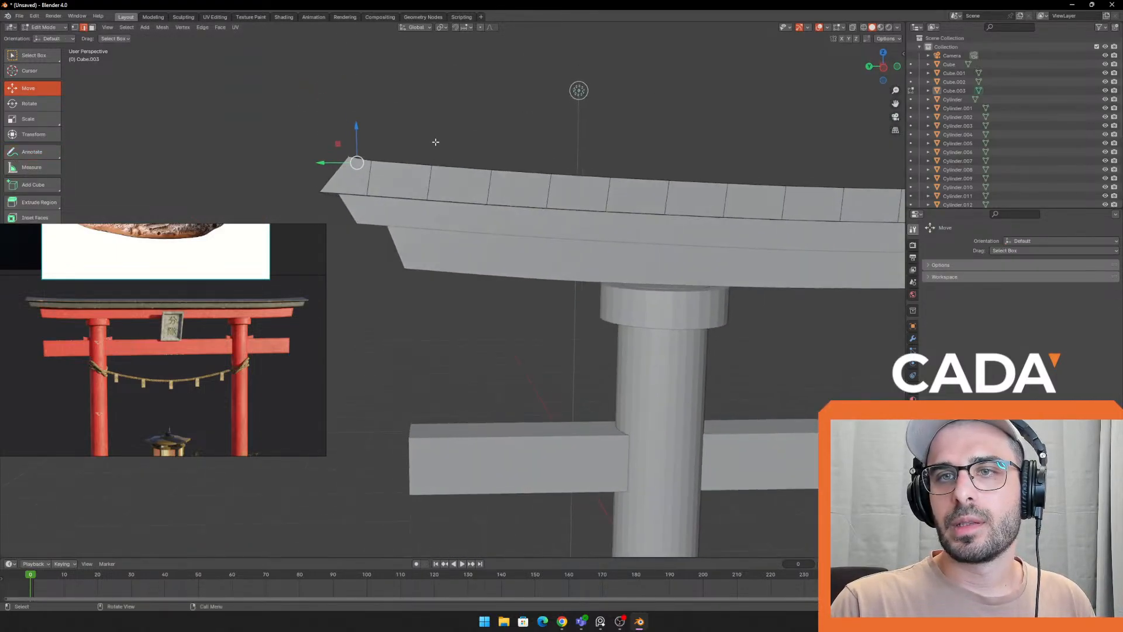
drag(350, 135, 354, 138)
key(Tab)
Compare the roof's overall silhouette and both beam ends with the reference image
scroll(522, 165, down, 5)
middle_drag(564, 190, 527, 201)
scroll(627, 306, down, 3)
scroll(566, 233, up, 4)
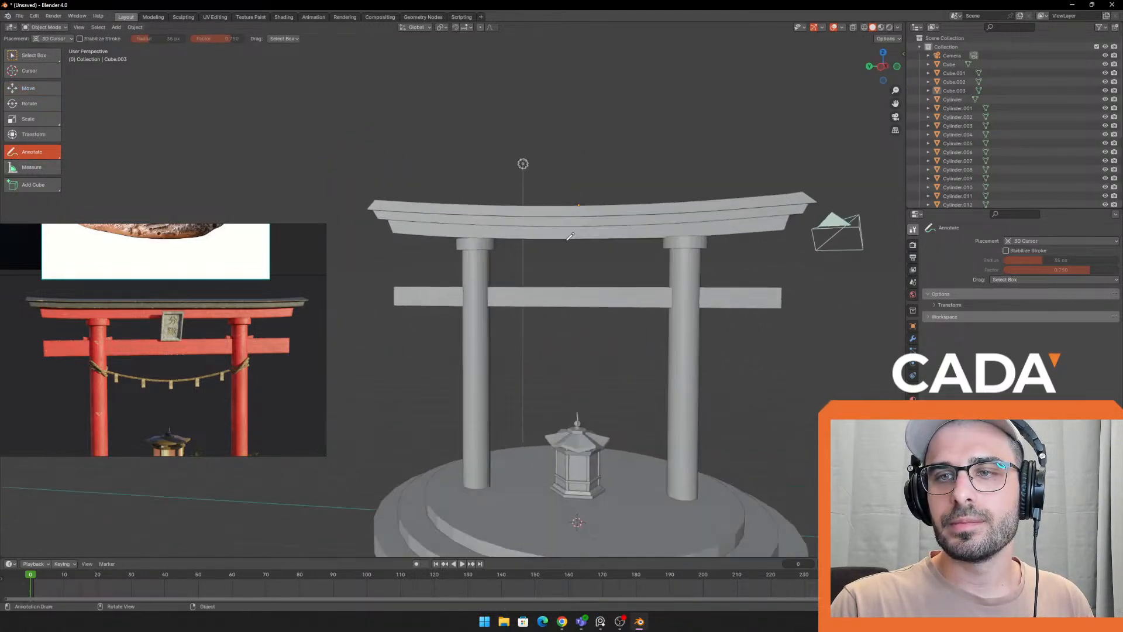
mouse_move(566, 233)
middle_down()
mouse_move(574, 271)
mouse_move(511, 251)
mouse_move(634, 246)
mouse_move(527, 278)
mouse_move(583, 245)
middle_up()
scroll(510, 251, up, 3)
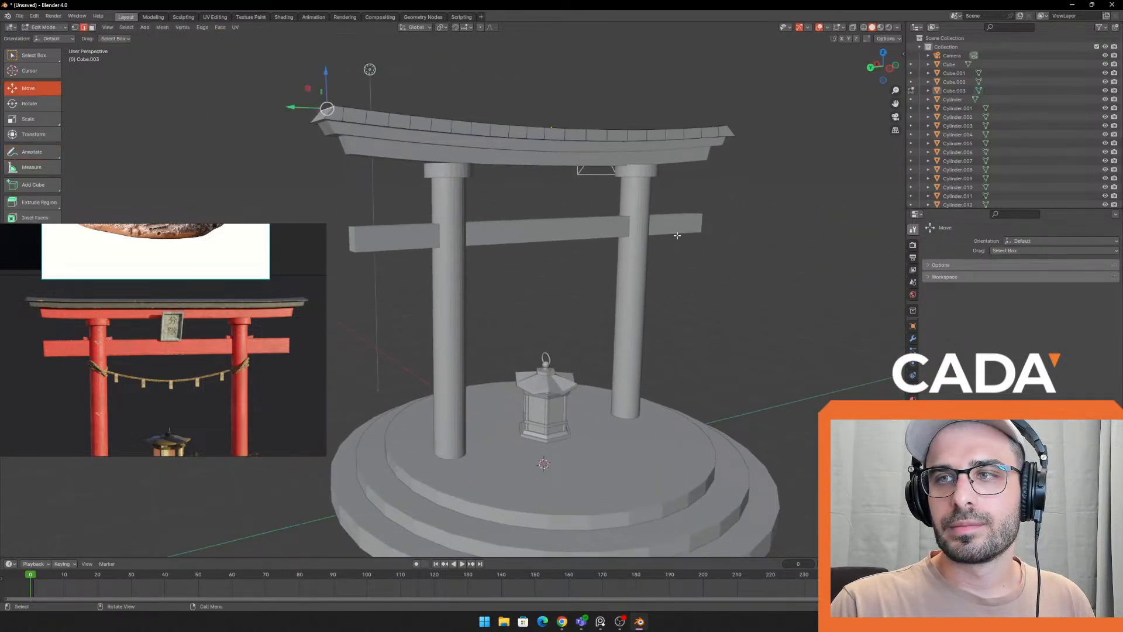
mouse_move(605, 197)
middle_down()
mouse_move(647, 205)
mouse_move(520, 192)
mouse_move(629, 220)
mouse_move(543, 200)
middle_up()
Select the three curved roof beams together, scale them along X to widen the roof, and deselect them
click(55, 91)
drag(530, 183, 564, 121)
middle_drag(564, 123, 631, 181)
click(26, 121)
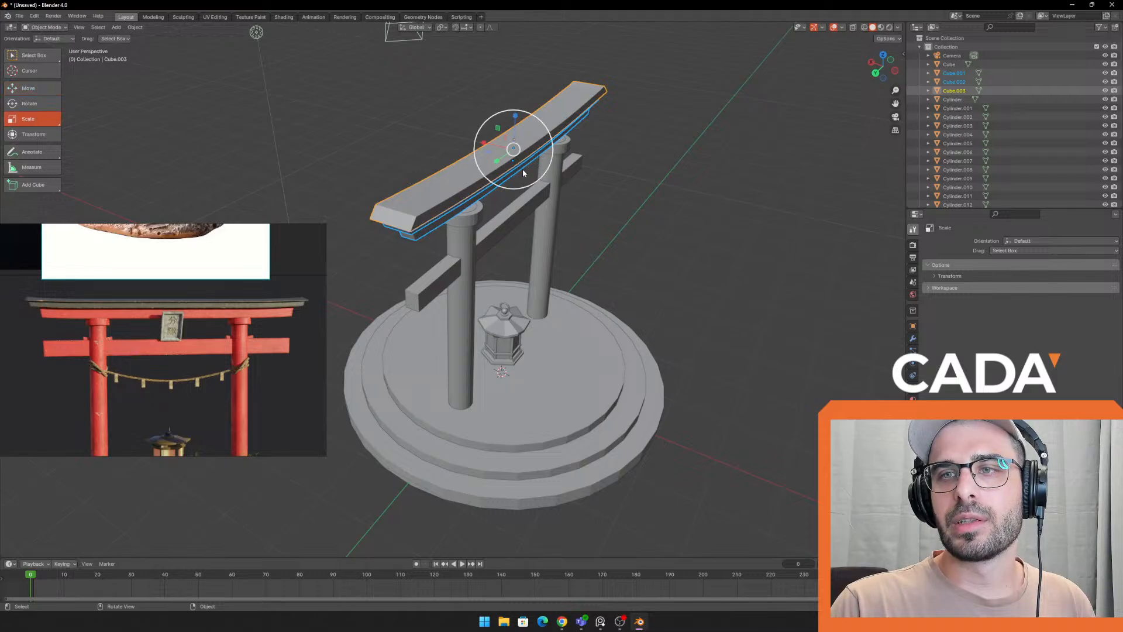
drag(485, 145, 468, 144)
middle_drag(467, 144, 414, 160)
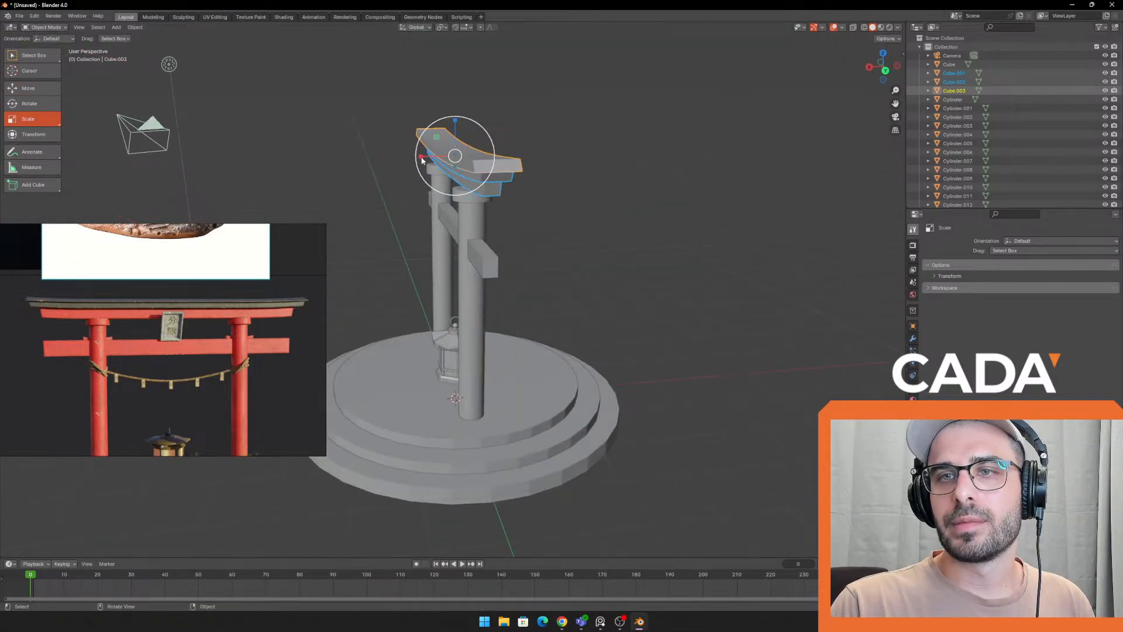
drag(422, 159, 394, 156)
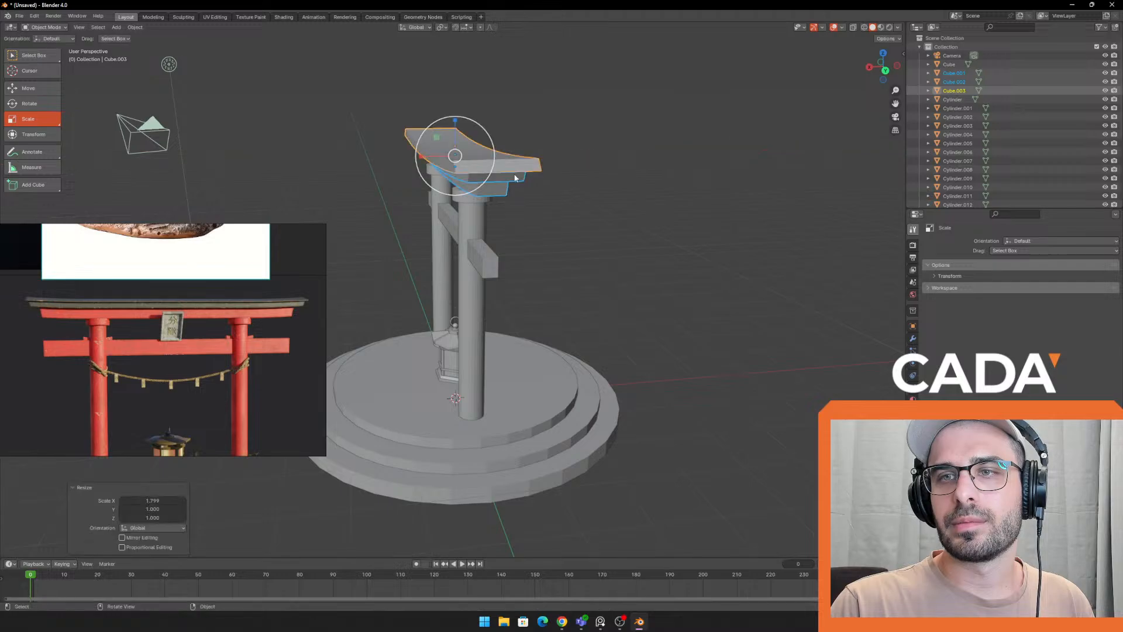
middle_drag(395, 156, 436, 165)
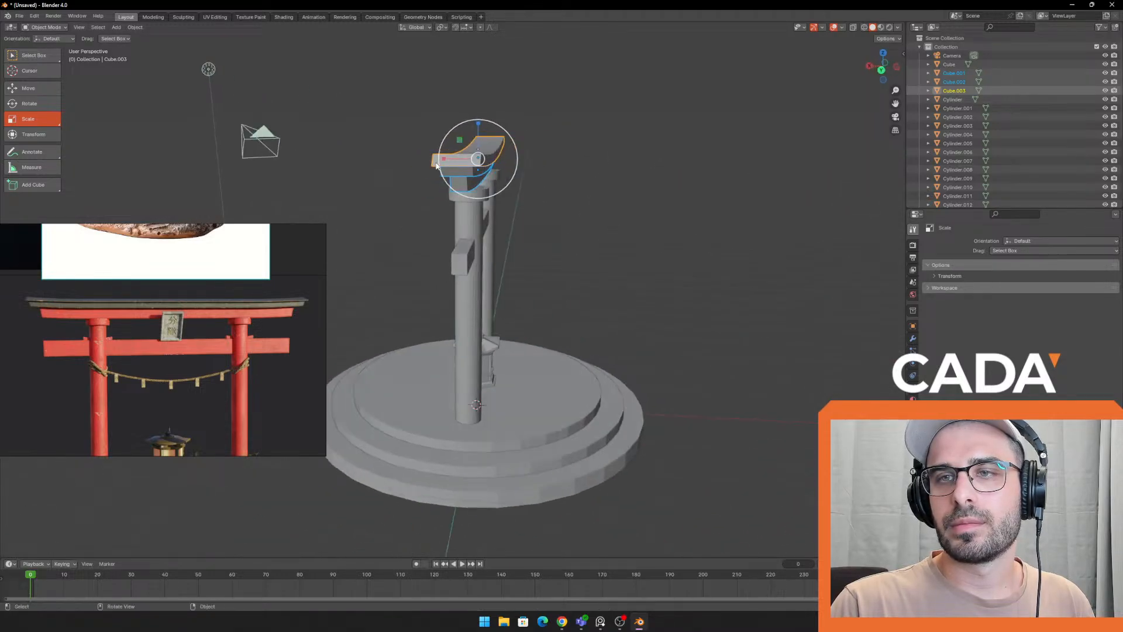
drag(451, 155, 425, 159)
middle_drag(425, 159, 549, 214)
scroll(149, 398, down, 3)
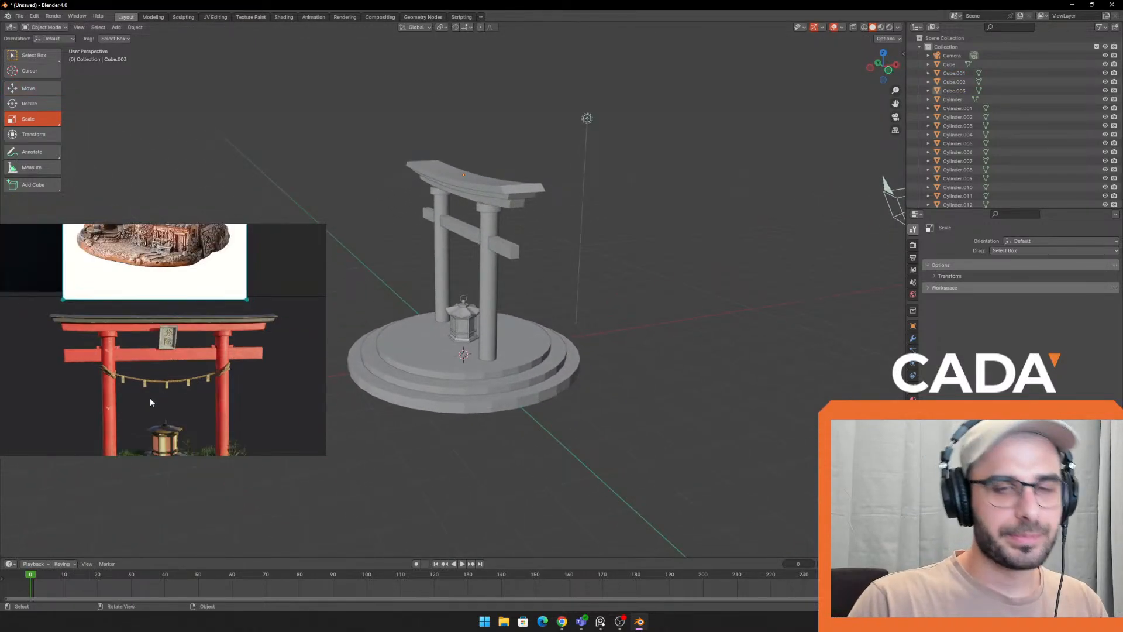
Examine the sign plaque and rope in the reference image and compare them with the gate model seen from the front
middle_drag(224, 446, 245, 343)
scroll(251, 375, up, 2)
scroll(251, 375, down, 2)
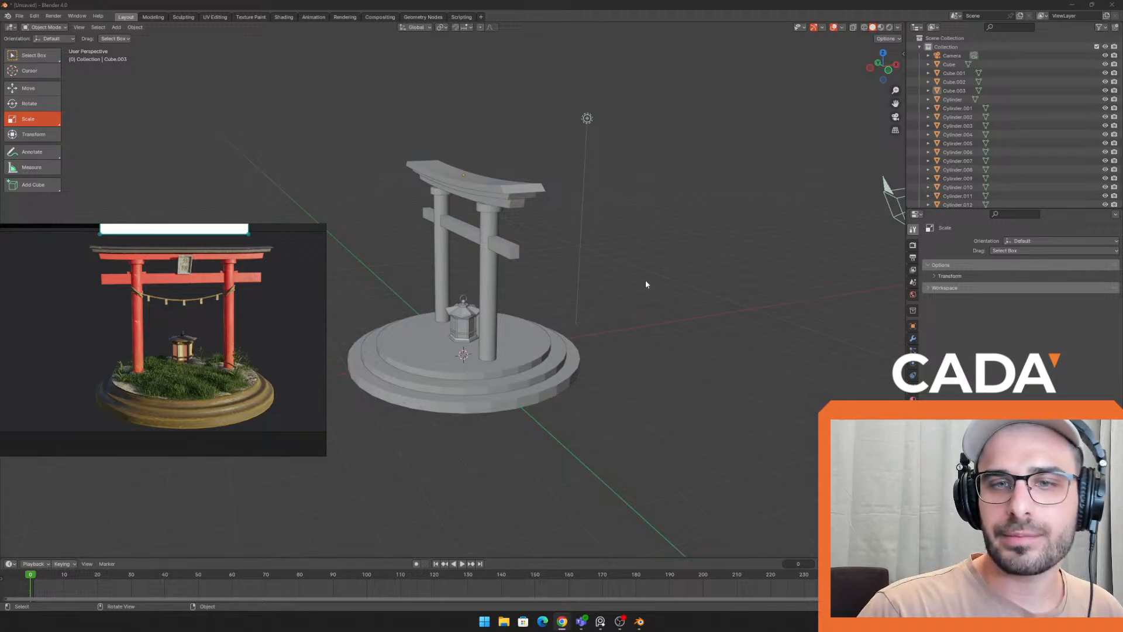
middle_drag(647, 284, 679, 278)
scroll(620, 272, up, 2)
middle_drag(491, 252, 590, 313)
middle_drag(590, 313, 578, 276)
scroll(549, 292, up, 2)
shift+middle_drag(519, 312, 529, 320)
scroll(531, 316, up, 1)
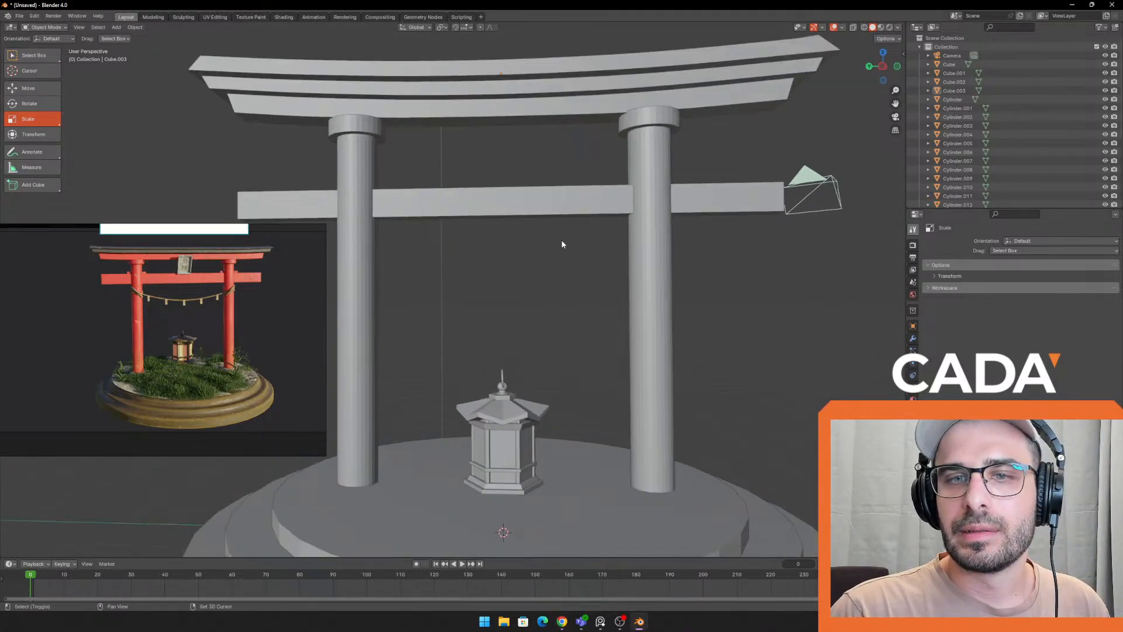
shift+middle_drag(562, 244, 550, 256)
scroll(194, 259, up, 4)
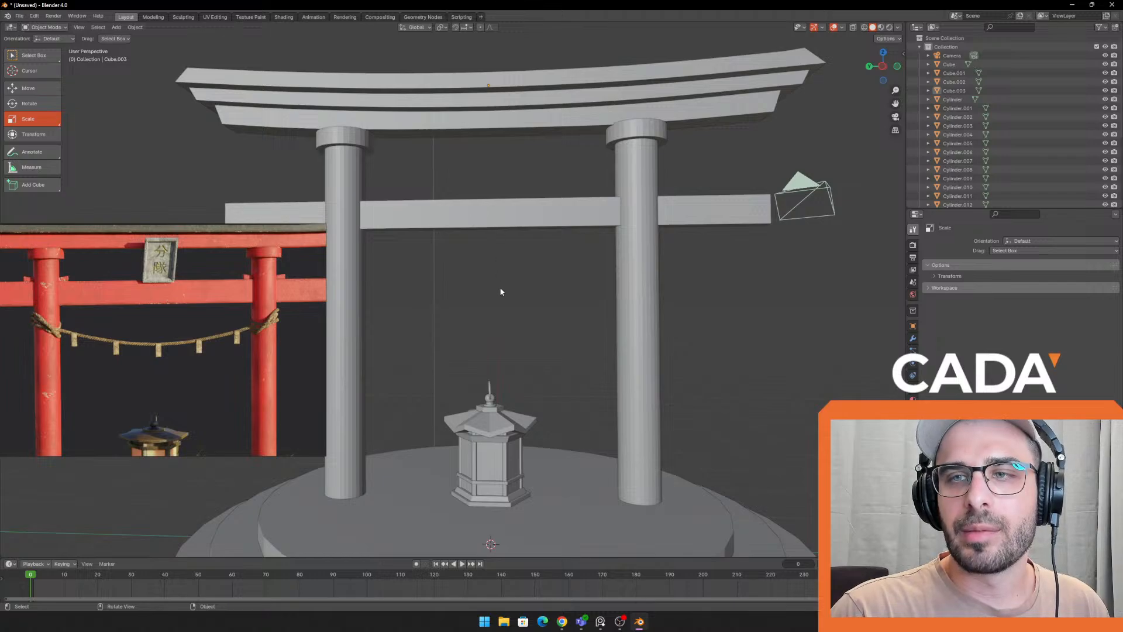
scroll(535, 373, down, 2)
middle_drag(501, 291, 490, 258)
drag(490, 257, 526, 327)
click(664, 326)
middle_drag(664, 326, 682, 322)
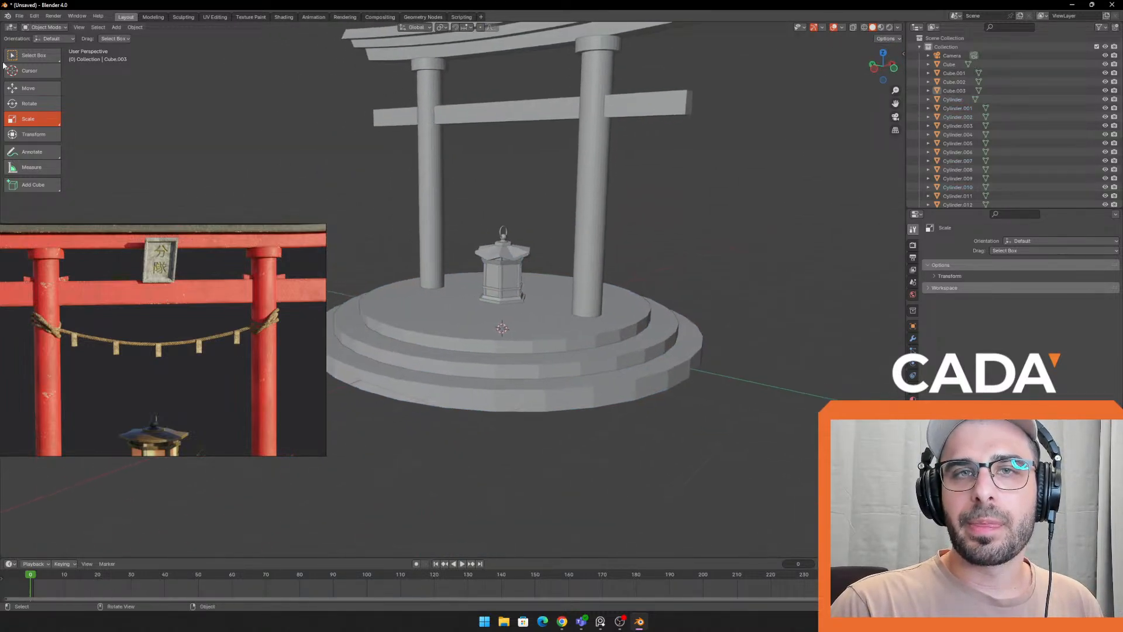
Add a 2 m mesh cube at the world origin for the gate's sign plaque
click(135, 28)
mouse_move(170, 152)
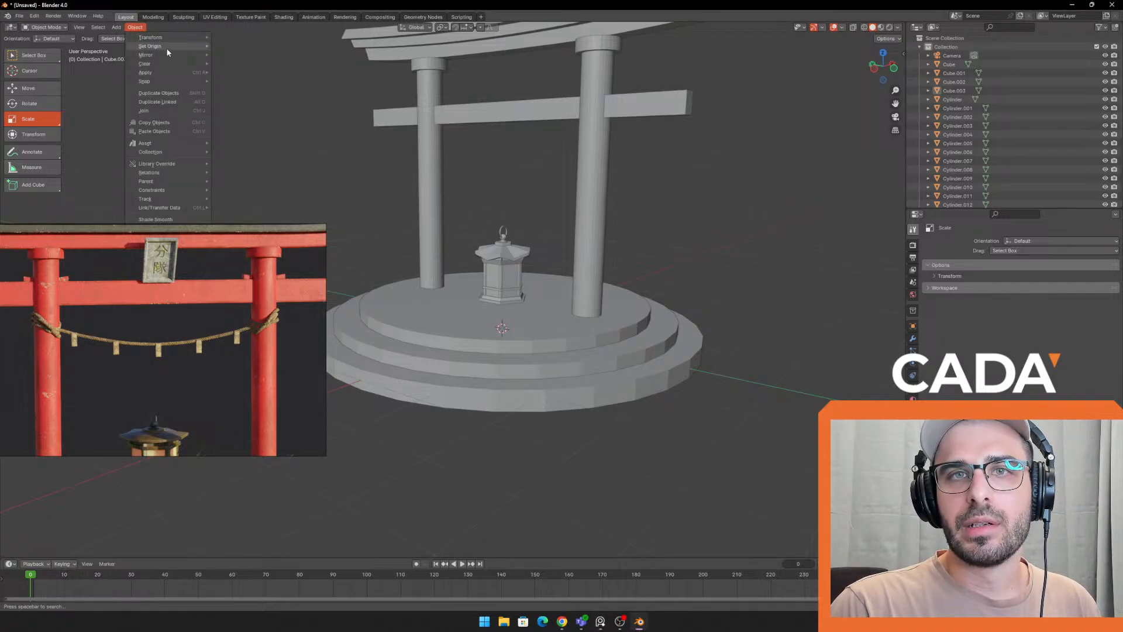
click(116, 28)
mouse_move(169, 38)
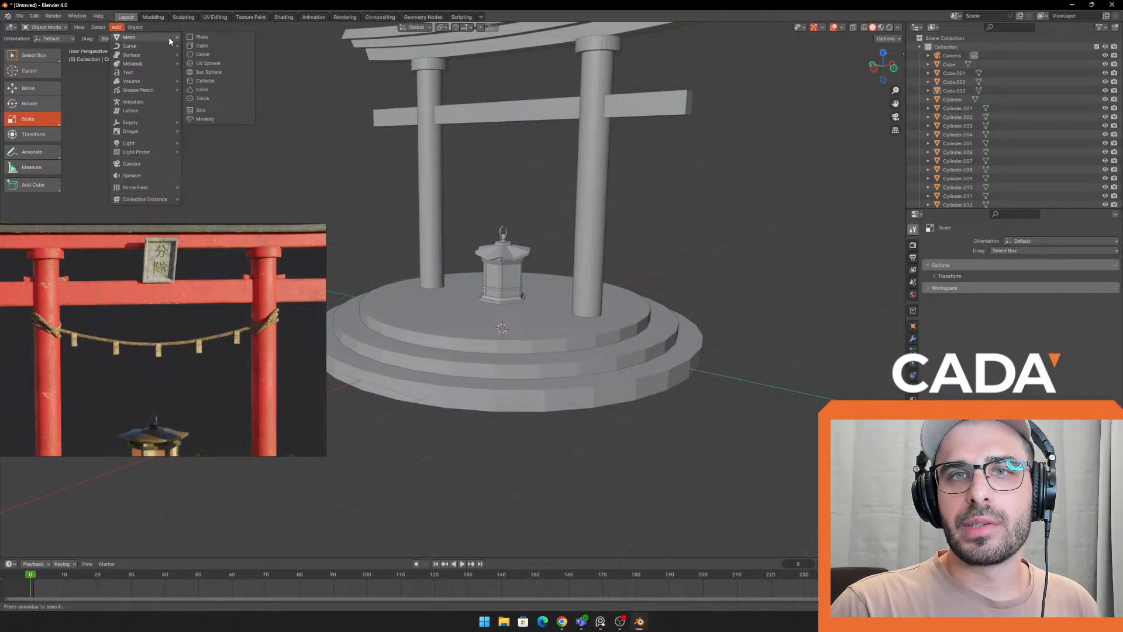
click(213, 47)
scroll(424, 214, down, 1)
middle_drag(430, 234, 449, 270)
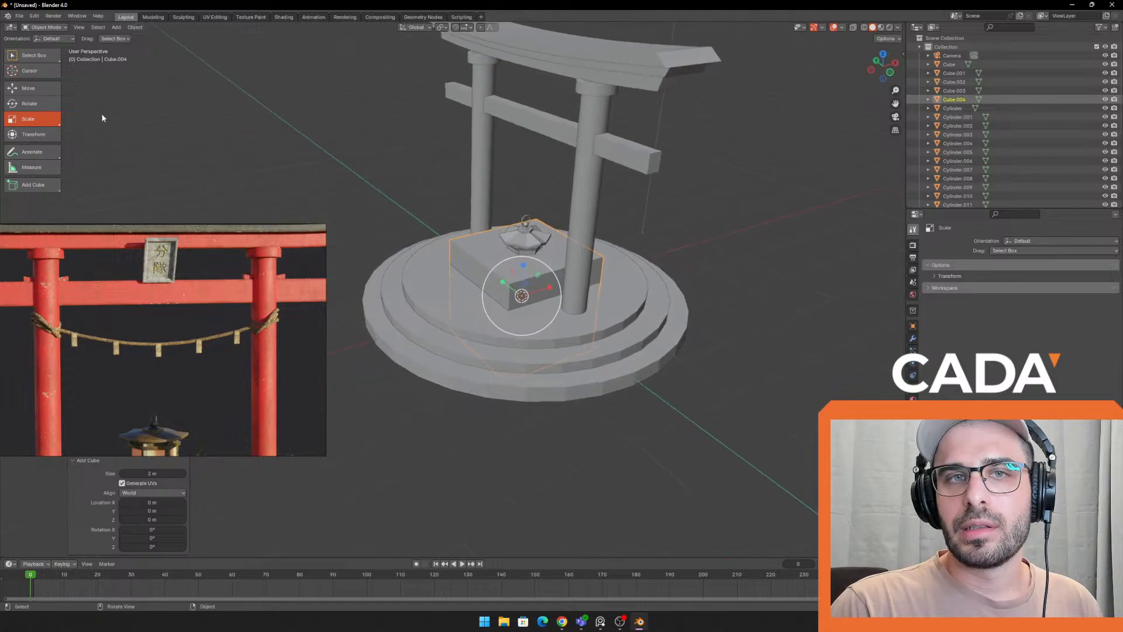
Move the new cube in the negative X direction until it stands clear of the round base
click(28, 88)
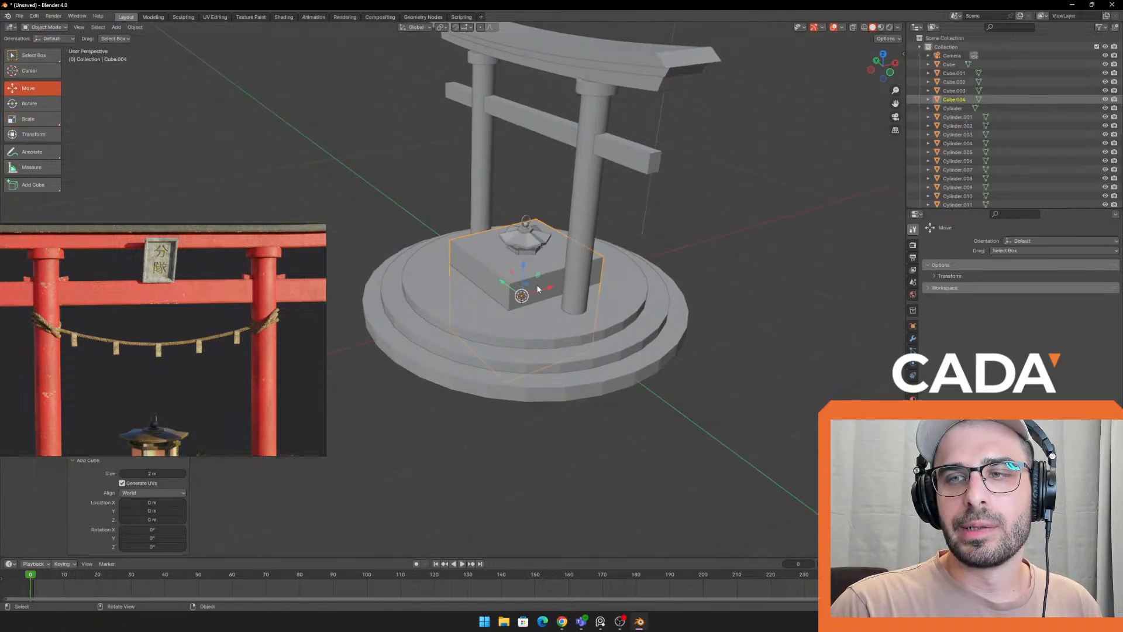
drag(548, 288, 420, 327)
shift+middle_drag(544, 354, 682, 328)
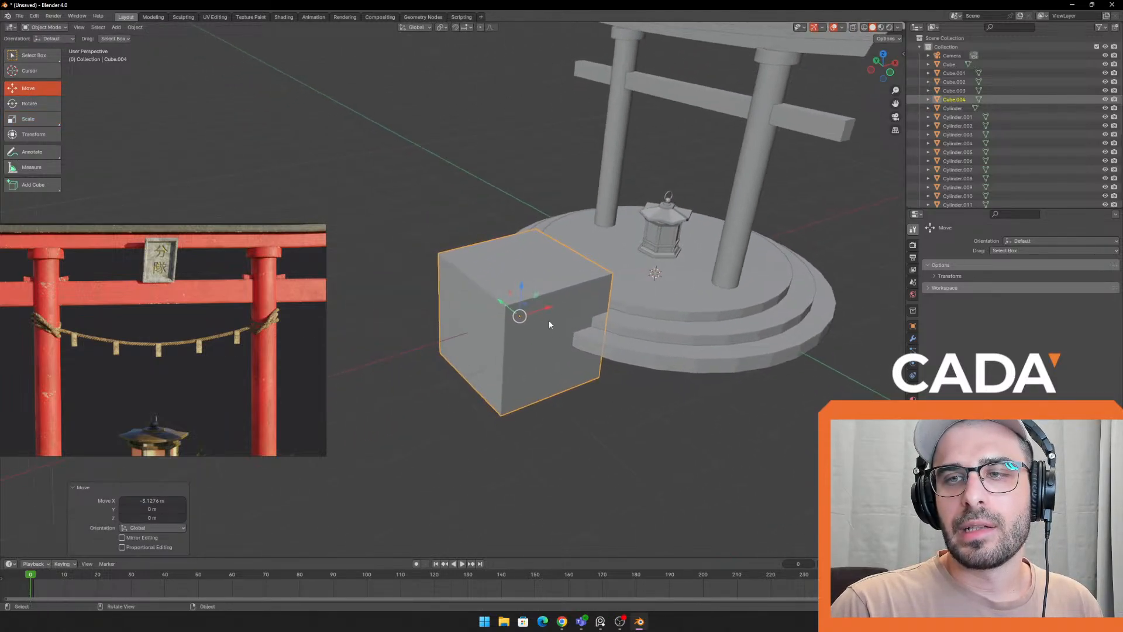
drag(548, 309, 479, 333)
middle_drag(482, 350, 525, 244)
scroll(544, 245, down, 1)
drag(520, 244, 482, 252)
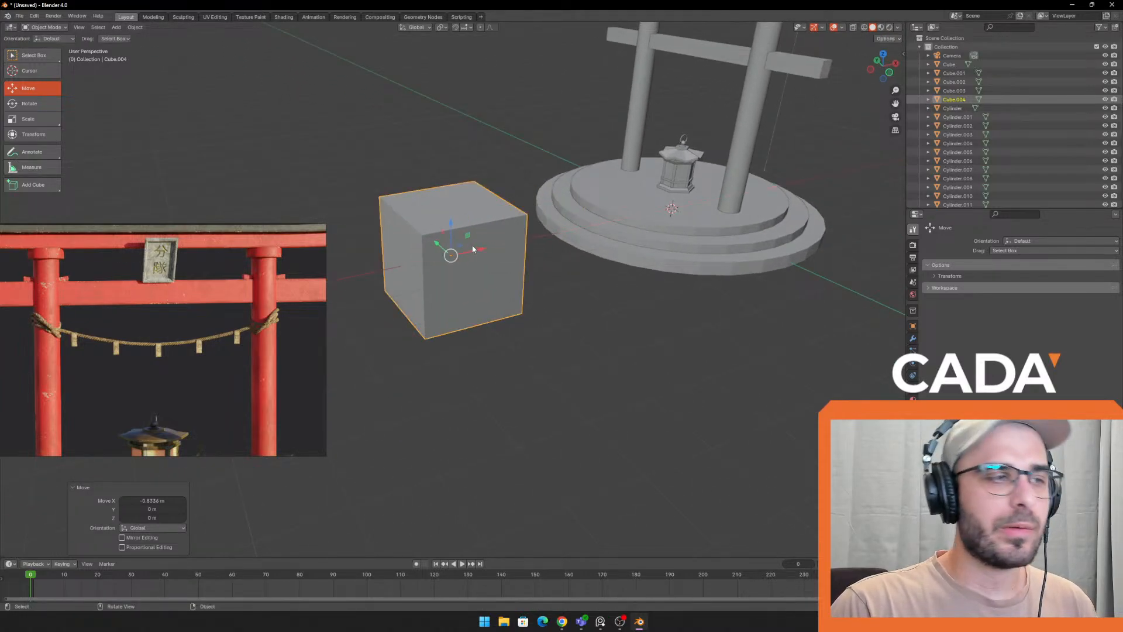
scroll(505, 239, up, 1)
shift+middle_drag(507, 241, 528, 245)
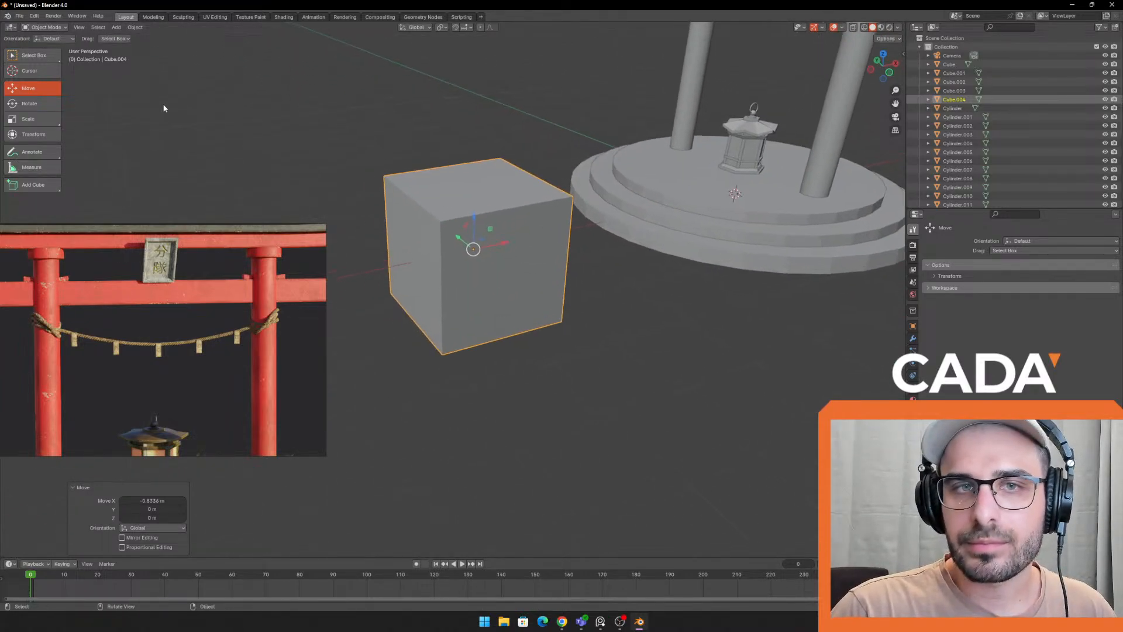
Scale the cube 0.604 along Y and narrow it along X
key(s)
key(y)
click(608, 218)
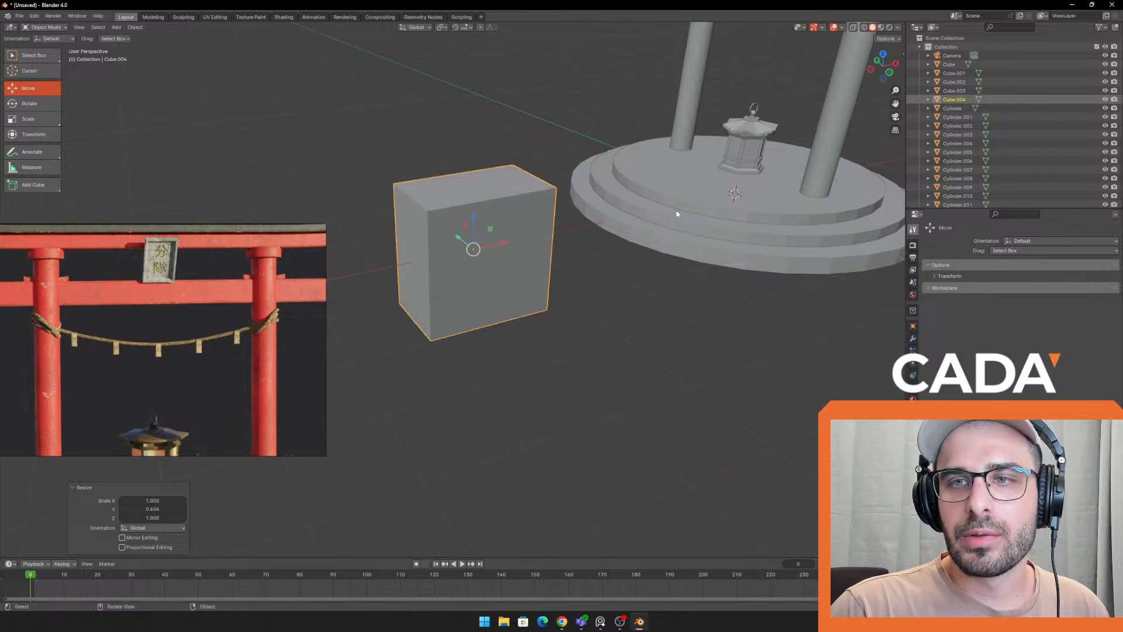
key(s)
key(x)
click(523, 215)
Scale the block about 0.78 along Z, and shrink it uniformly by 0.673
middle_drag(524, 213, 754, 173)
key(s)
key(z)
click(666, 135)
shift+middle_drag(754, 172, 693, 260)
key(s)
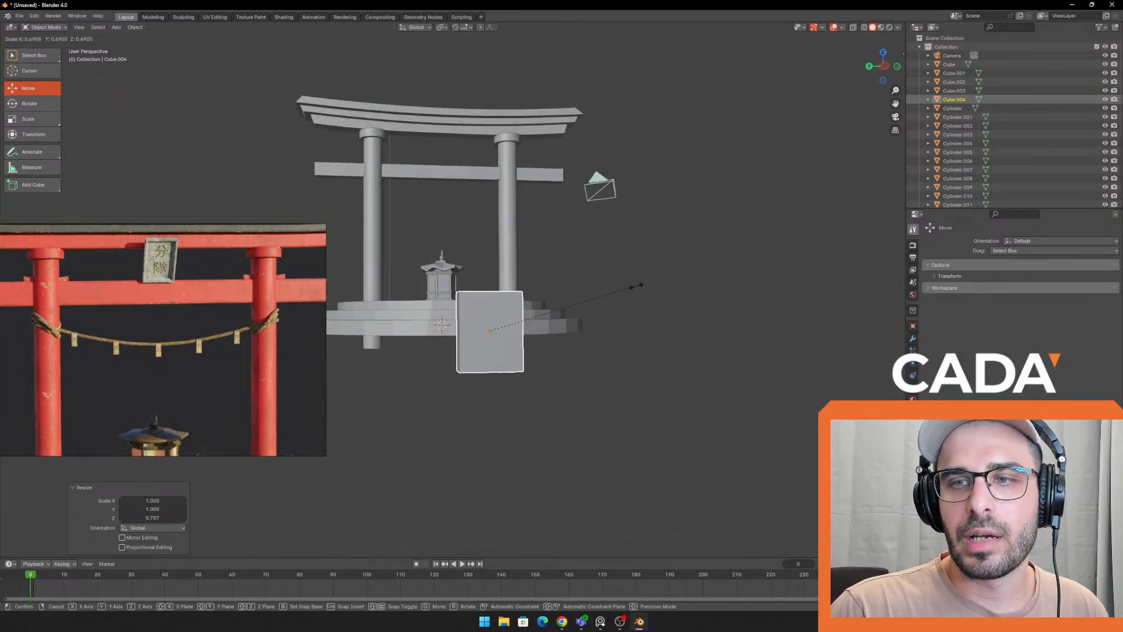
click(611, 301)
Scale the block 0.943 along Y, and flatten it along X into a thin slab
middle_drag(606, 303, 613, 210)
key(s)
key(y)
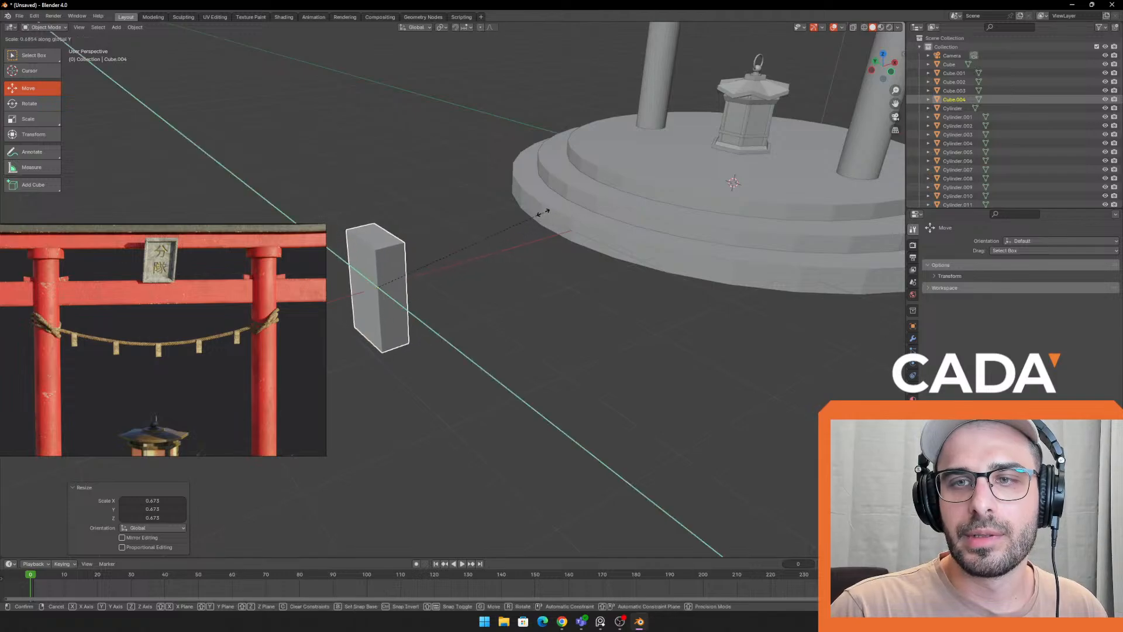
click(613, 206)
key(s)
key(x)
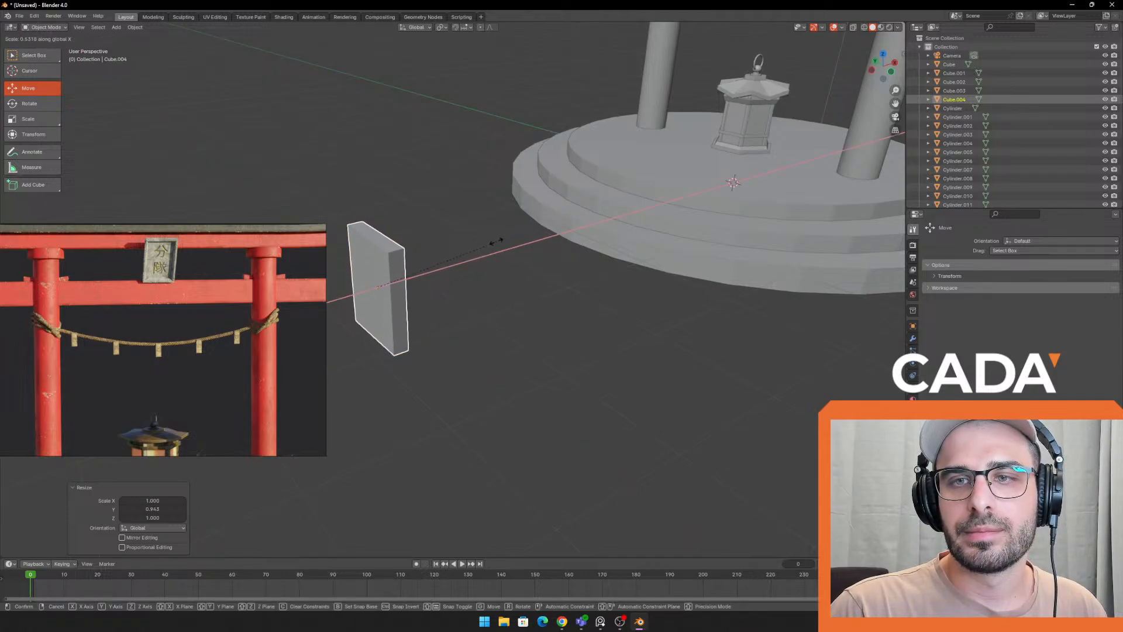
click(442, 269)
Thicken the slab along X by a factor of 1.958, and adjust it by a further 1.002
middle_drag(443, 269, 527, 253)
key(s)
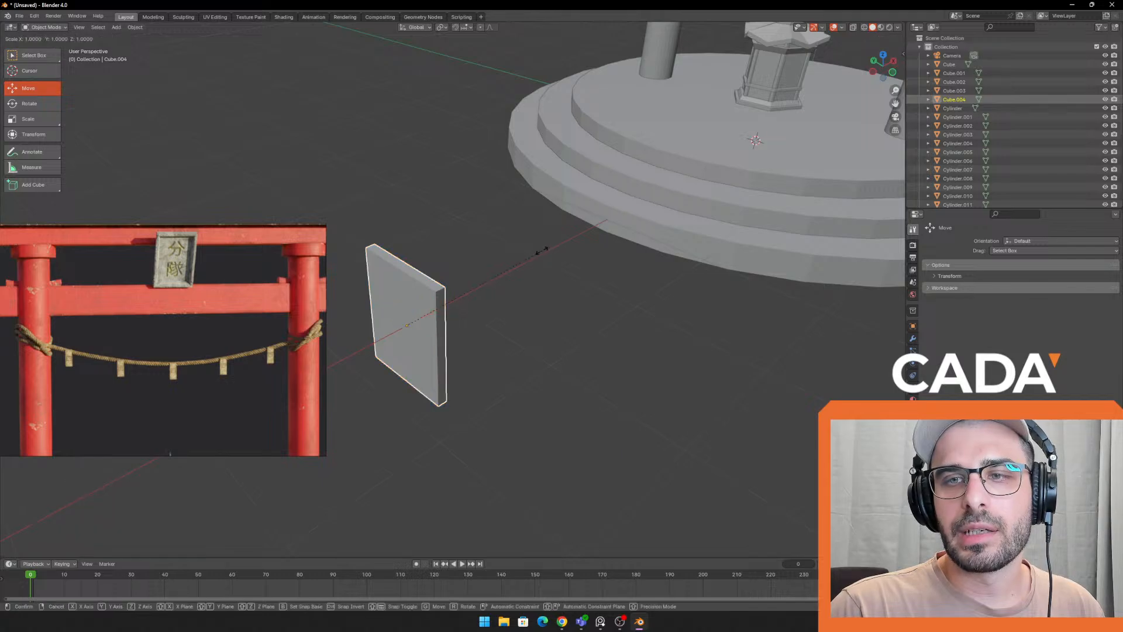
key(x)
click(667, 181)
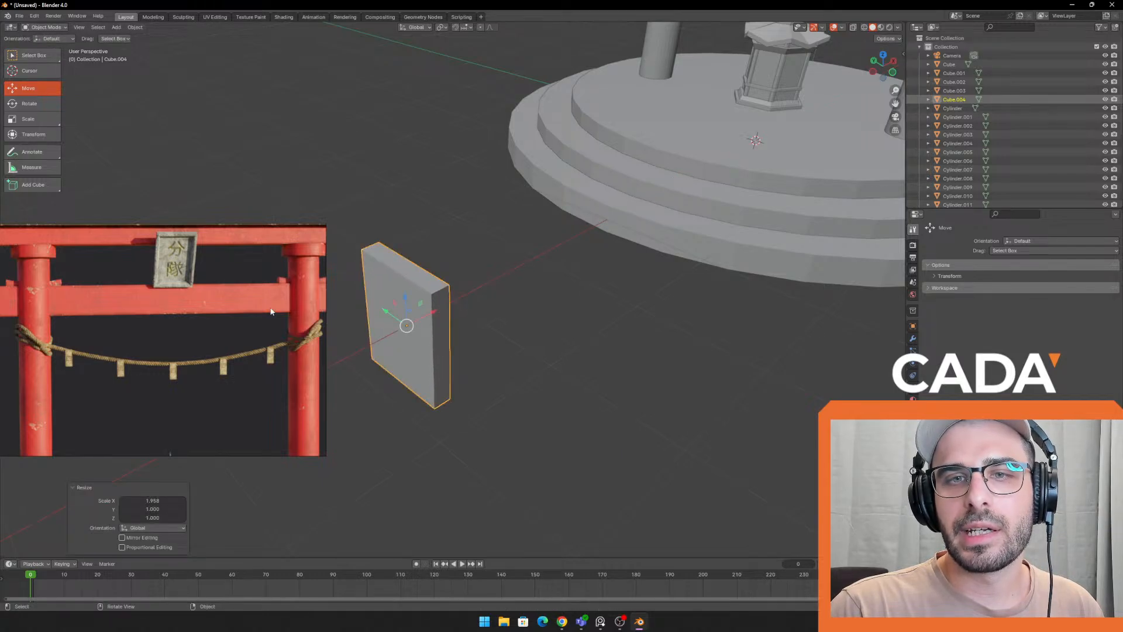
key(s)
key(x)
click(490, 270)
middle_drag(490, 270, 204, 171)
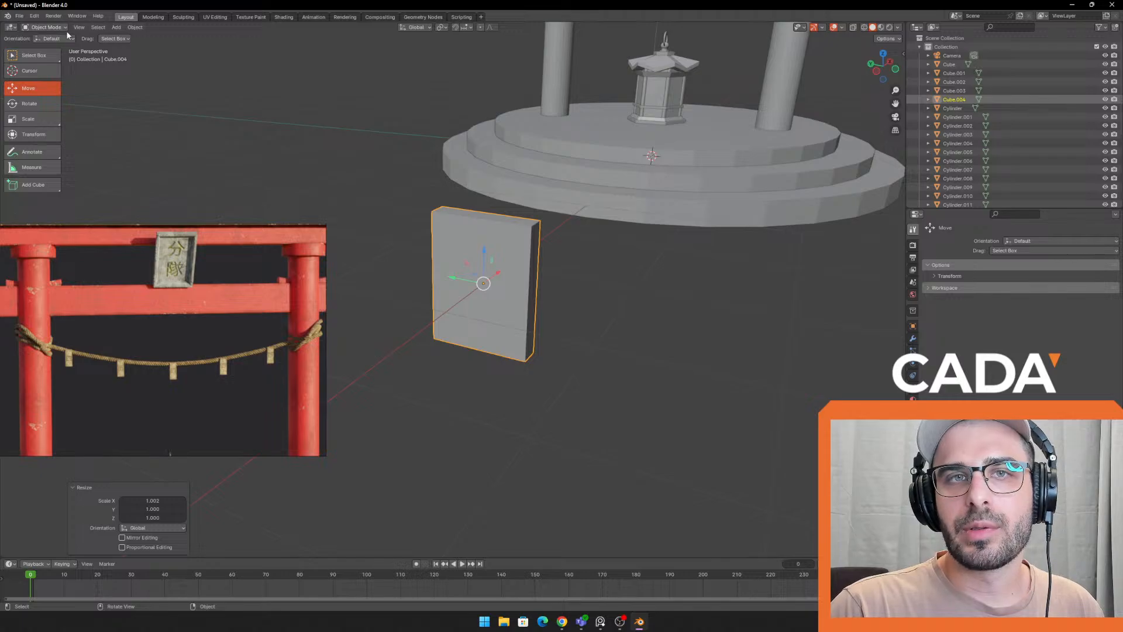
Inset the slab's large front face in mesh editing to form a narrow frame border
key(Tab)
key(Tab)
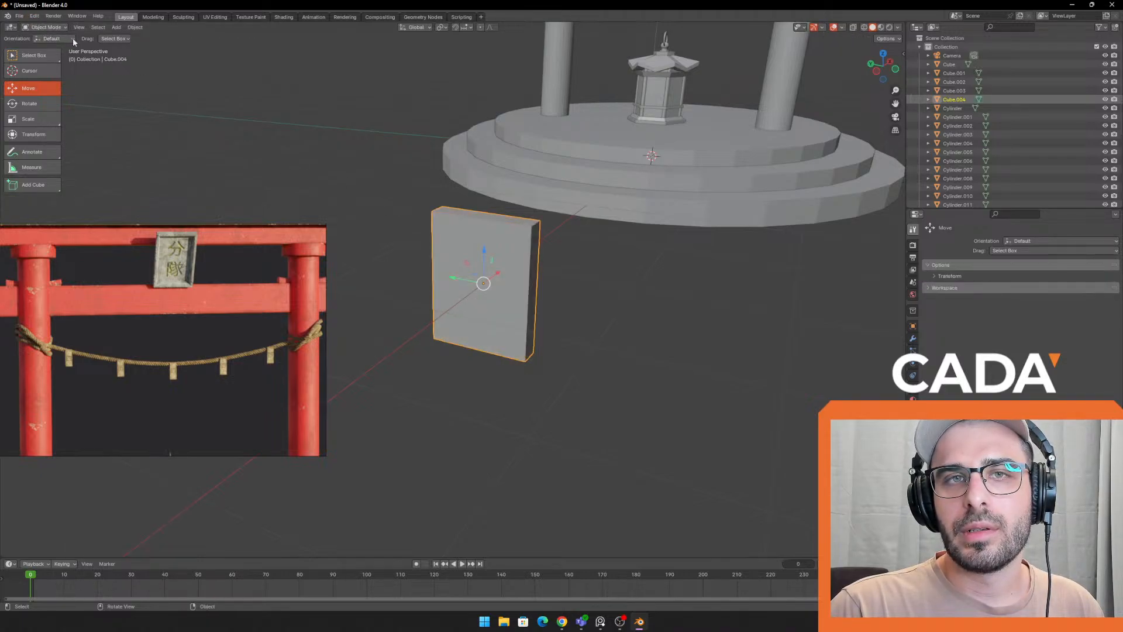
click(43, 48)
scroll(526, 240, up, 1)
click(530, 241)
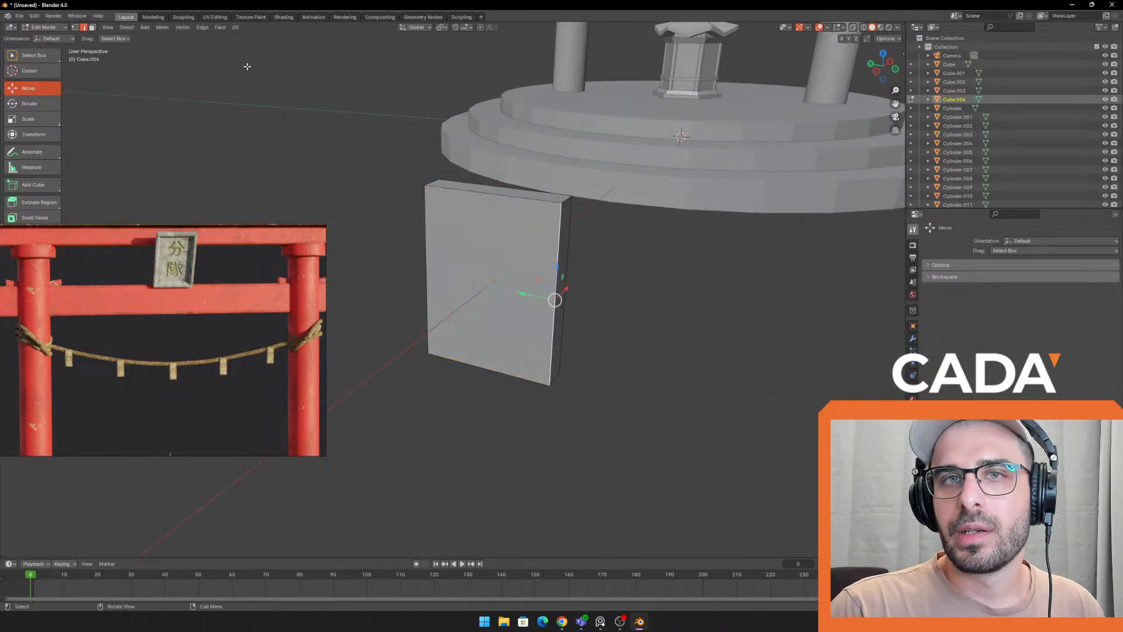
click(439, 235)
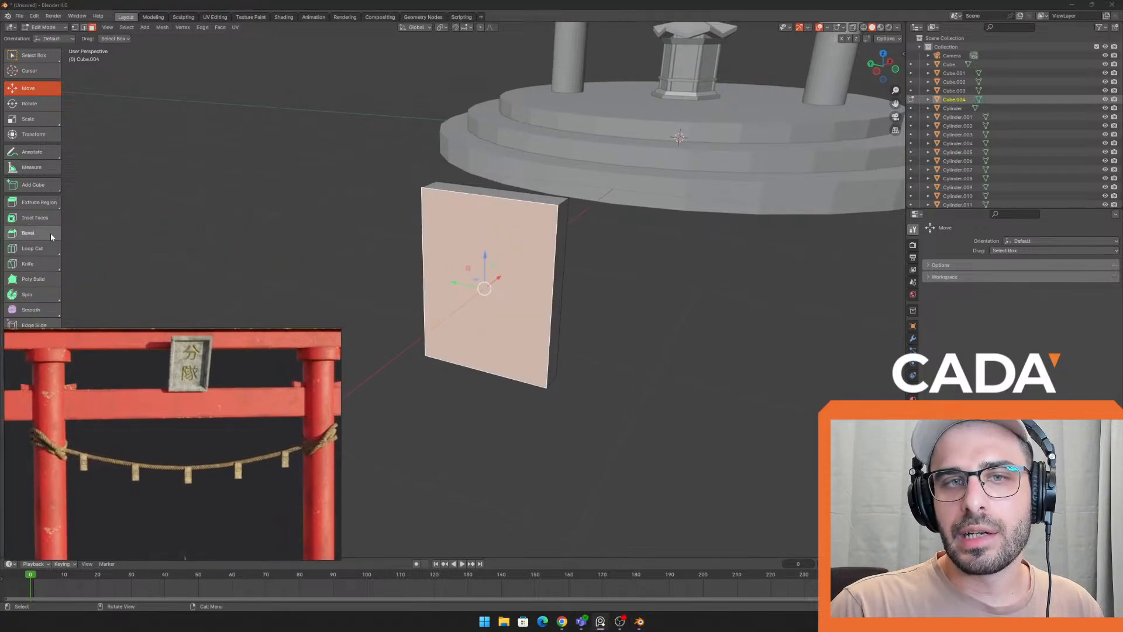
click(35, 218)
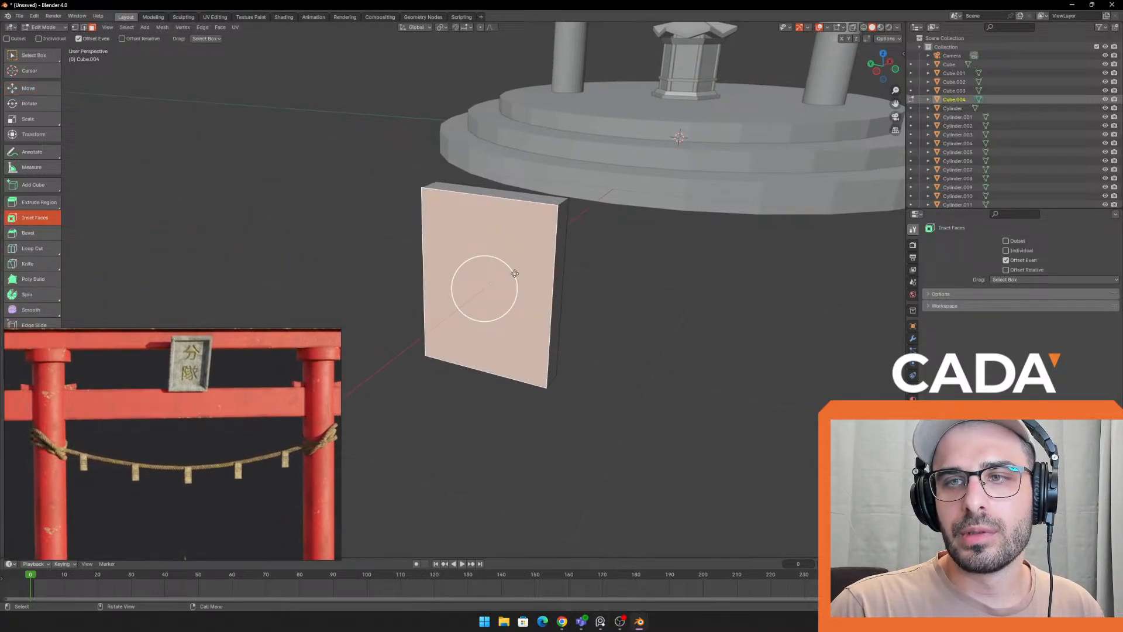
drag(514, 273, 505, 280)
Extrude the inset face into the slab to recess the plaque's panel, and leave mesh editing
click(45, 205)
middle_drag(421, 310, 446, 296)
drag(447, 298, 458, 291)
key(Tab)
middle_drag(581, 299, 750, 307)
Select the finished plaque and move it up to the gate, between the pillars in front of the roof beams
click(750, 305)
click(612, 304)
scroll(620, 314, down, 1)
middle_drag(621, 314, 416, 290)
scroll(290, 228, up, 2)
middle_drag(416, 290, 531, 261)
scroll(423, 220, down, 3)
scroll(459, 285, down, 2)
scroll(514, 283, down, 2)
key(g)
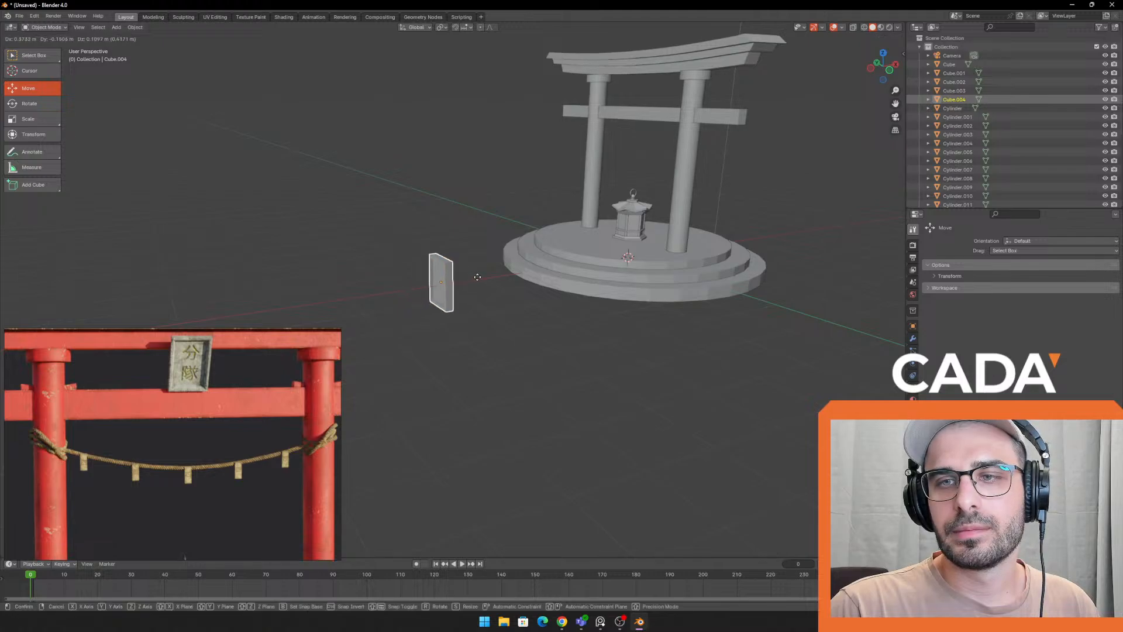
click(667, 73)
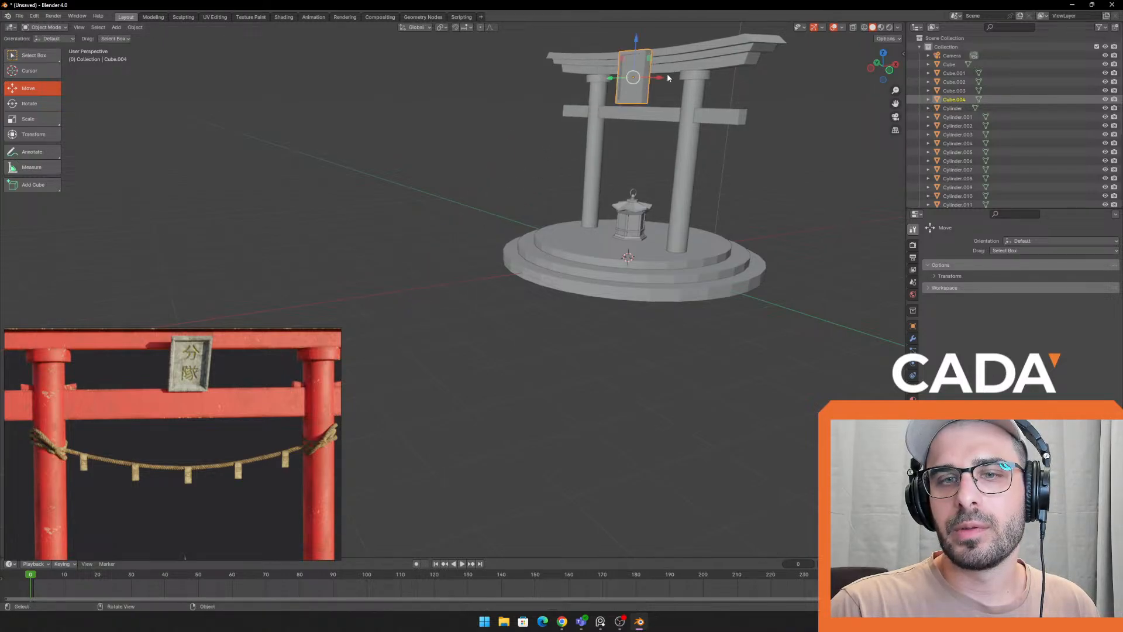
Scale the plaque down overall, and adjust its thickness along X and its width along Y
shift+middle_drag(666, 72, 687, 251)
key(s)
click(648, 210)
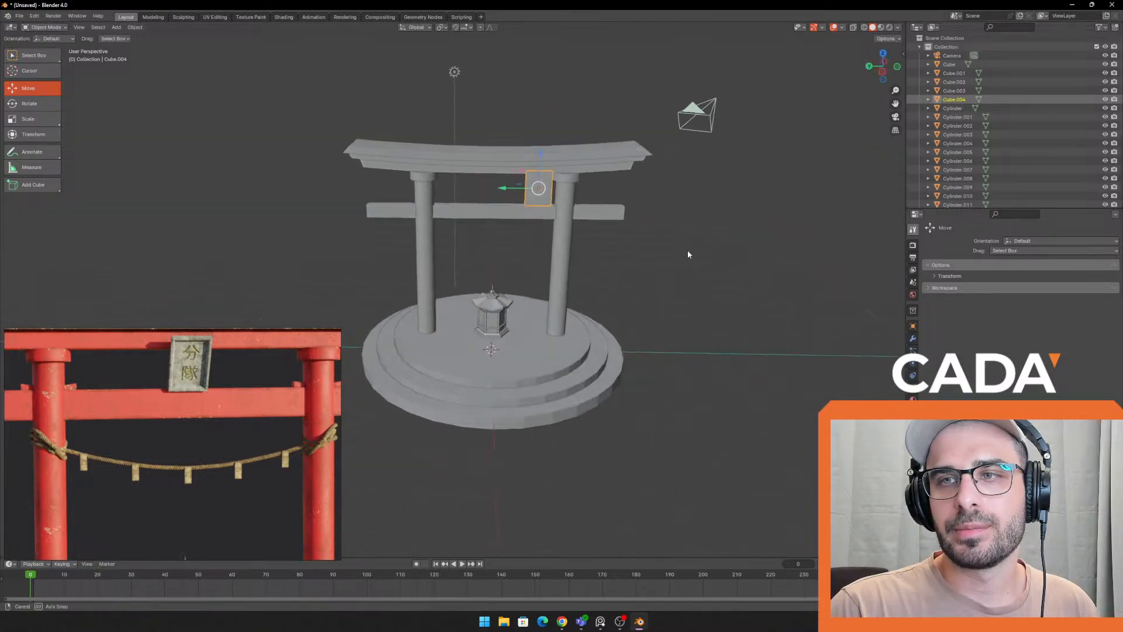
scroll(689, 249, up, 2)
key(s)
key(x)
click(695, 153)
key(s)
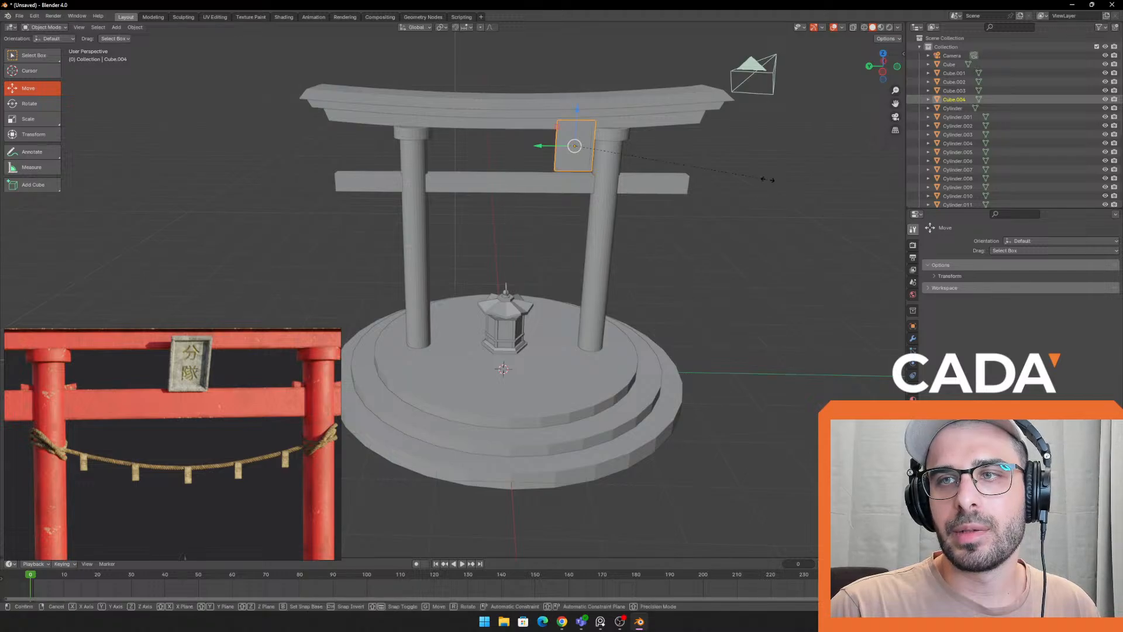
key(y)
click(742, 173)
Reposition the plaque against the front of the gate's crossbeam between the pillars, and rescale it to fit there
middle_drag(743, 172, 653, 193)
key(g)
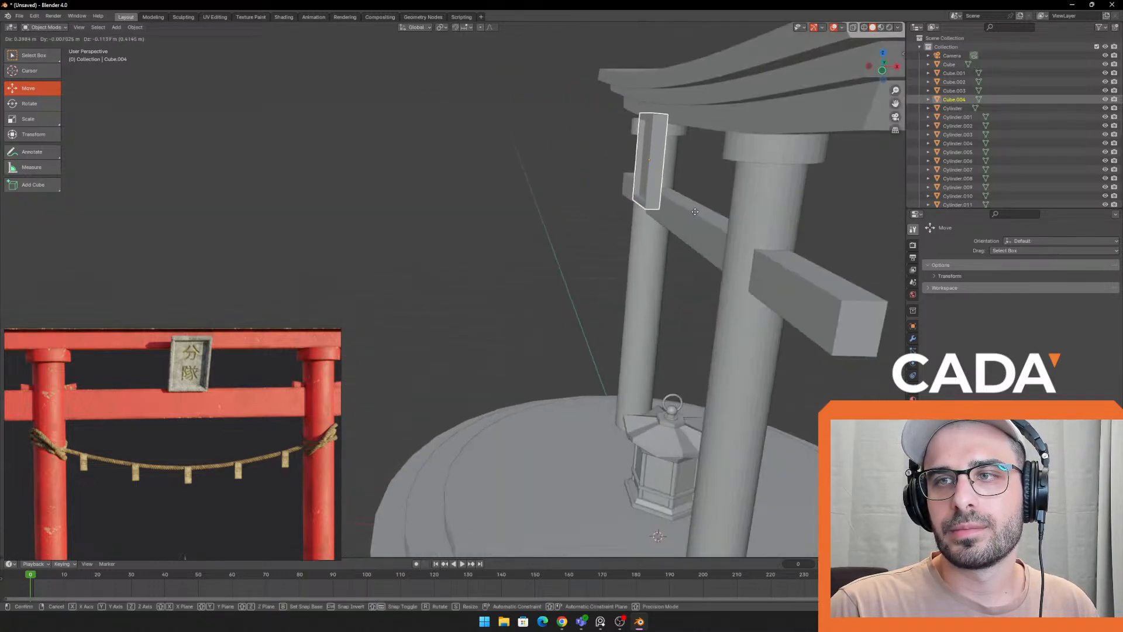
click(721, 215)
middle_drag(721, 216, 576, 205)
key(g)
click(659, 227)
key(g)
click(687, 215)
key(s)
click(725, 212)
key(g)
click(586, 205)
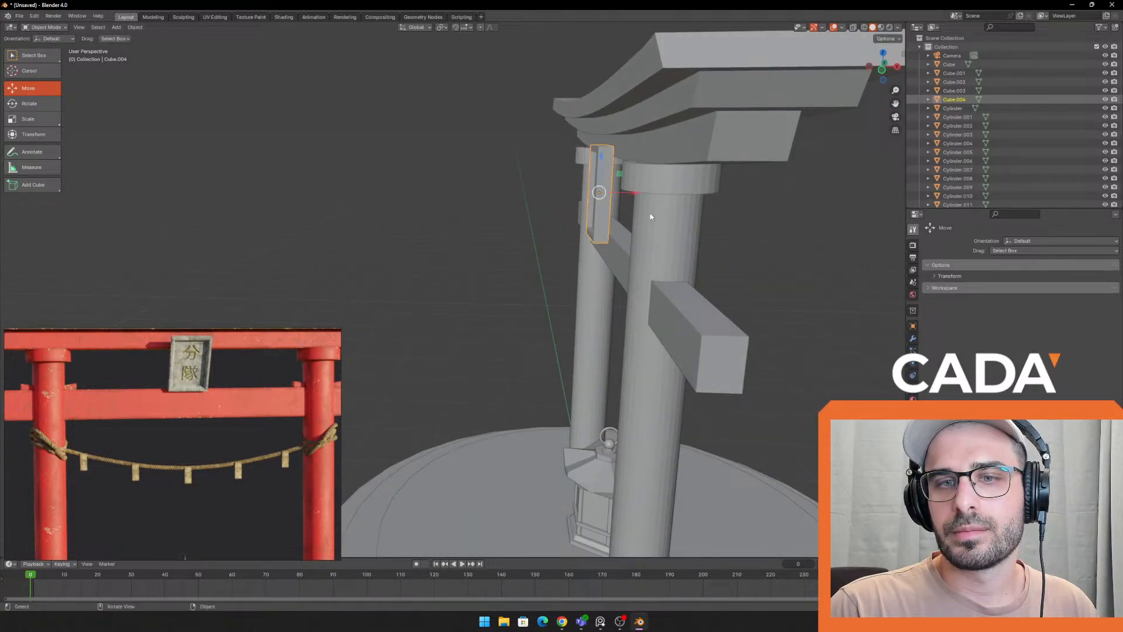
Tilt the plaque forward so that its upper edge leans out from the gate
middle_drag(650, 211, 775, 210)
middle_drag(613, 180, 496, 176)
key(r)
click(488, 227)
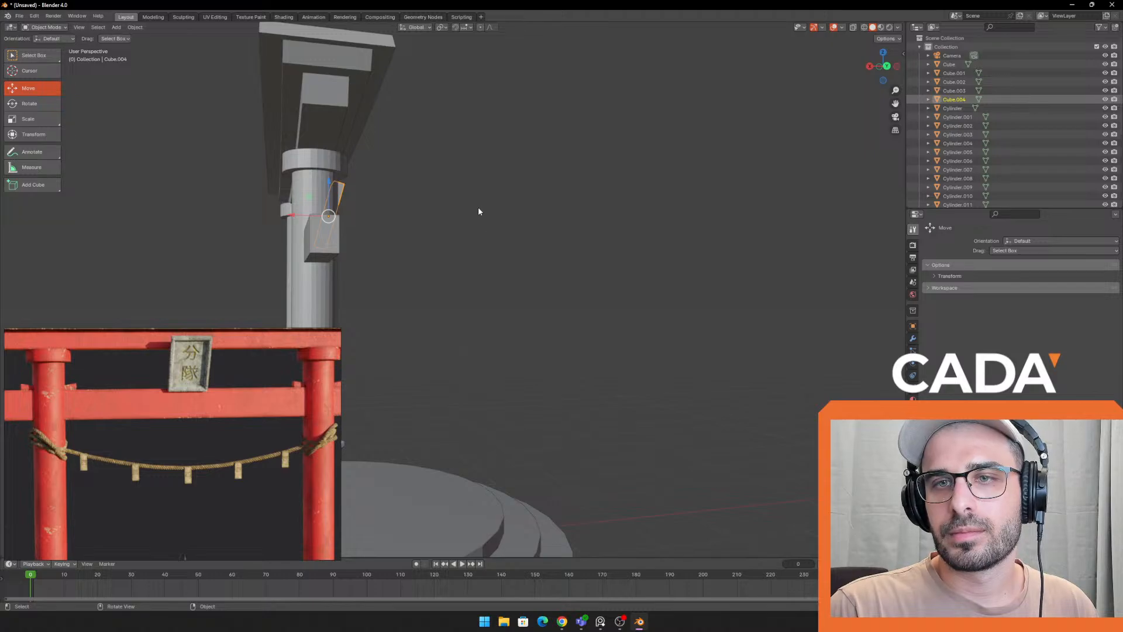
Shift the plaque along X, adjust its rotation about X, and place it midway between the pillars under the roof beams
middle_drag(436, 218, 856, 281)
key(g)
key(x)
click(714, 267)
key(r)
key(x)
click(701, 270)
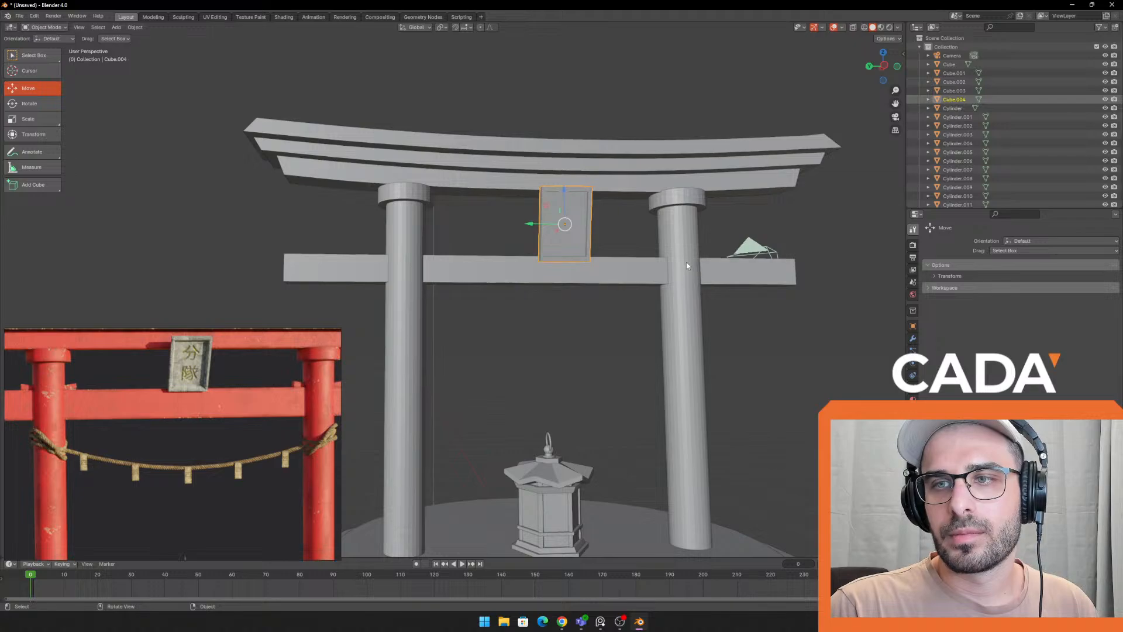
key(g)
click(644, 260)
scroll(584, 251, up, 2)
middle_drag(638, 258, 669, 242)
scroll(585, 244, down, 2)
scroll(519, 289, down, 3)
click(690, 332)
Scale the plaque down slightly to match the full reference image, check its tilt from the side, and deselect it
scroll(142, 443, down, 6)
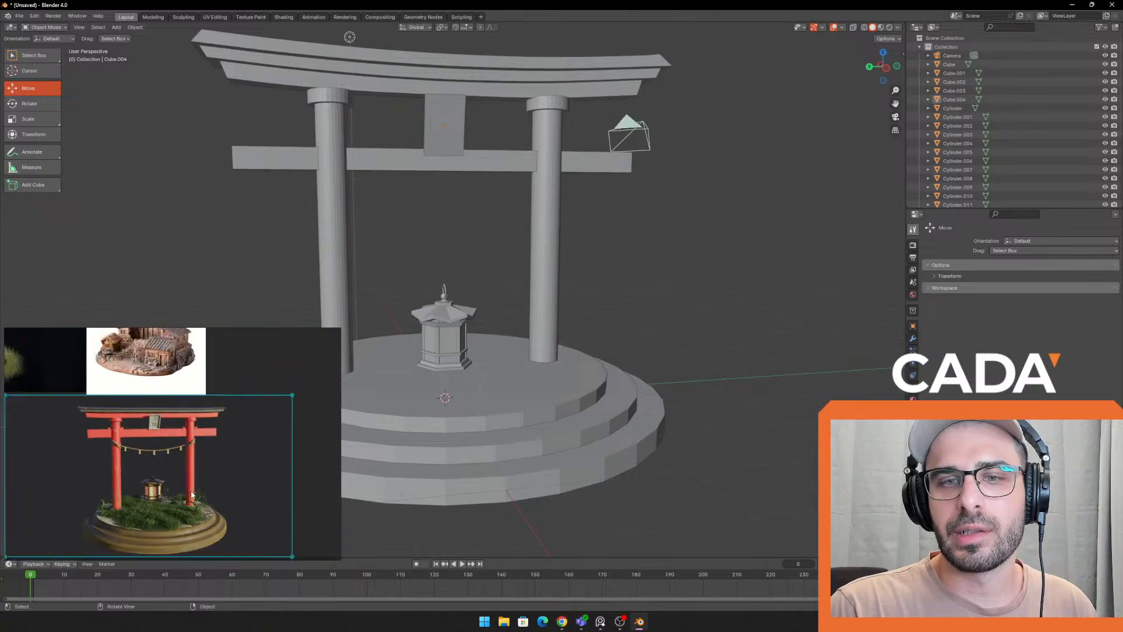
scroll(743, 212, up, 2)
click(444, 93)
key(s)
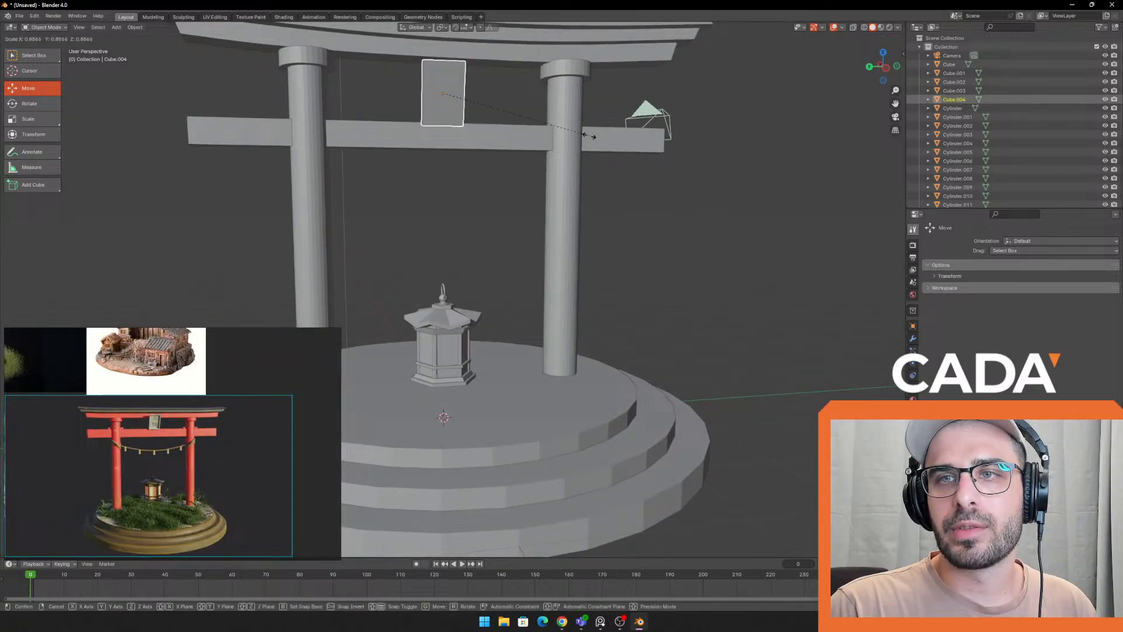
click(608, 139)
mouse_move(608, 138)
middle_down()
mouse_move(564, 154)
mouse_move(608, 160)
middle_up()
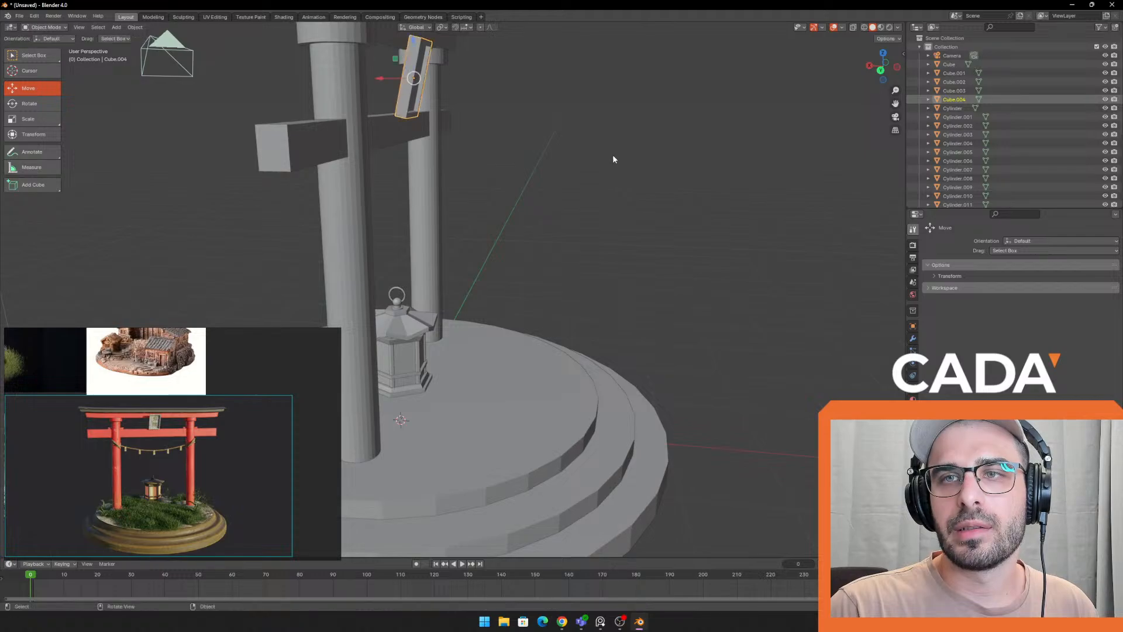
scroll(585, 175, up, 3)
click(598, 304)
scroll(596, 263, down, 2)
middle_drag(596, 217, 531, 202)
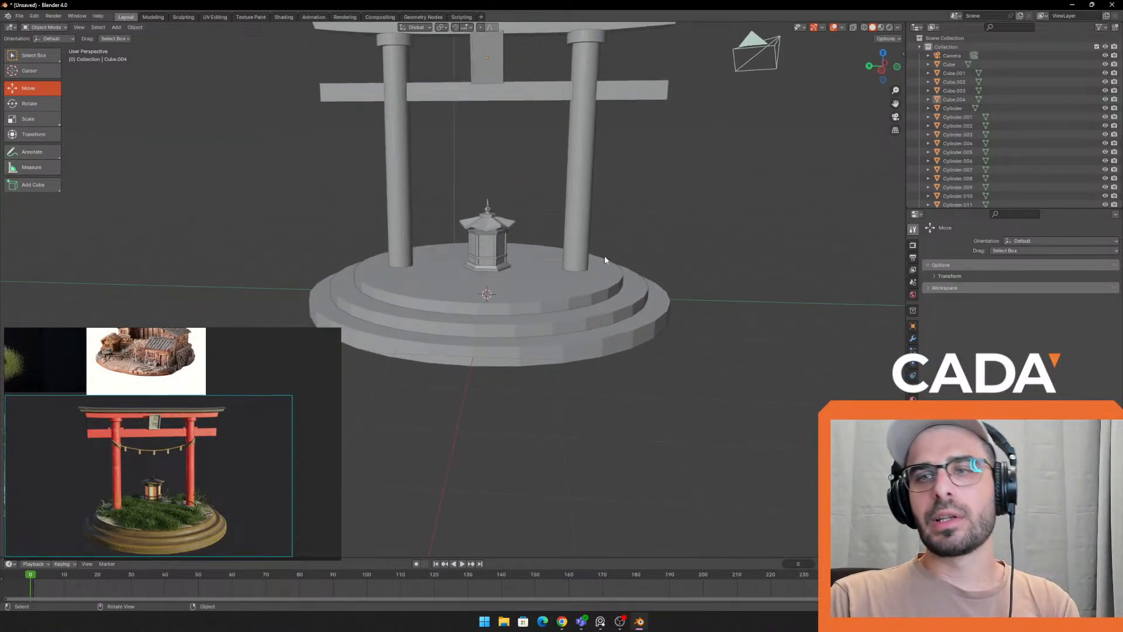
Examine the faceted pillars and the stepped circular platform from several angles
click(582, 202)
click(675, 219)
scroll(602, 229, up, 3)
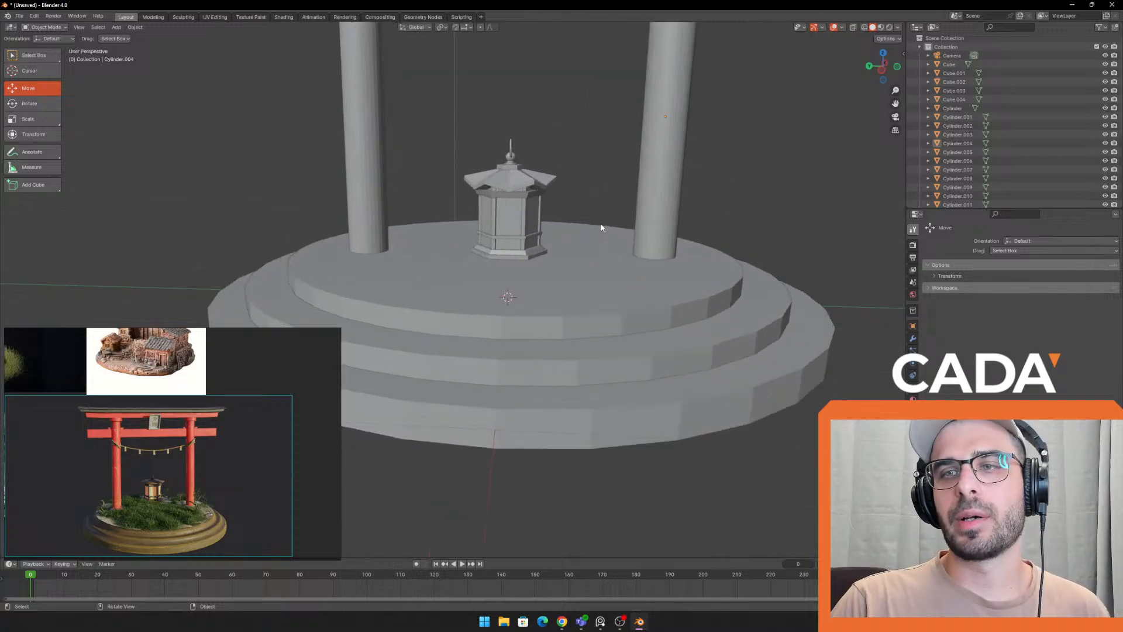
shift+middle_drag(636, 250, 616, 338)
scroll(627, 259, down, 3)
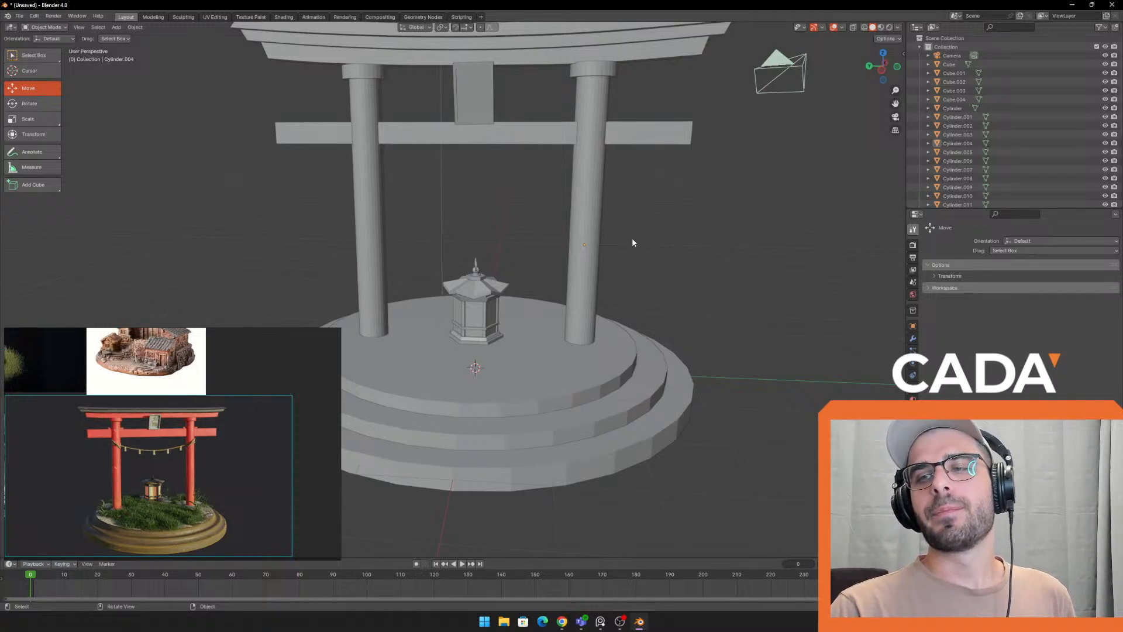
middle_drag(626, 318, 609, 270)
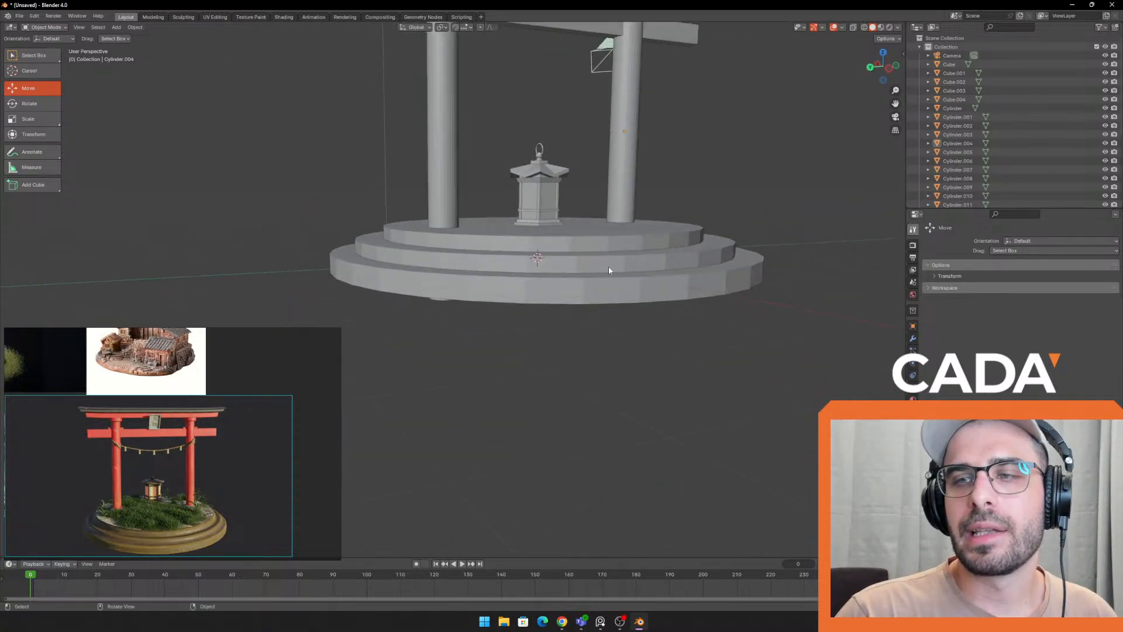
scroll(611, 272, up, 4)
click(636, 283)
scroll(832, 363, down, 4)
middle_drag(711, 368, 687, 383)
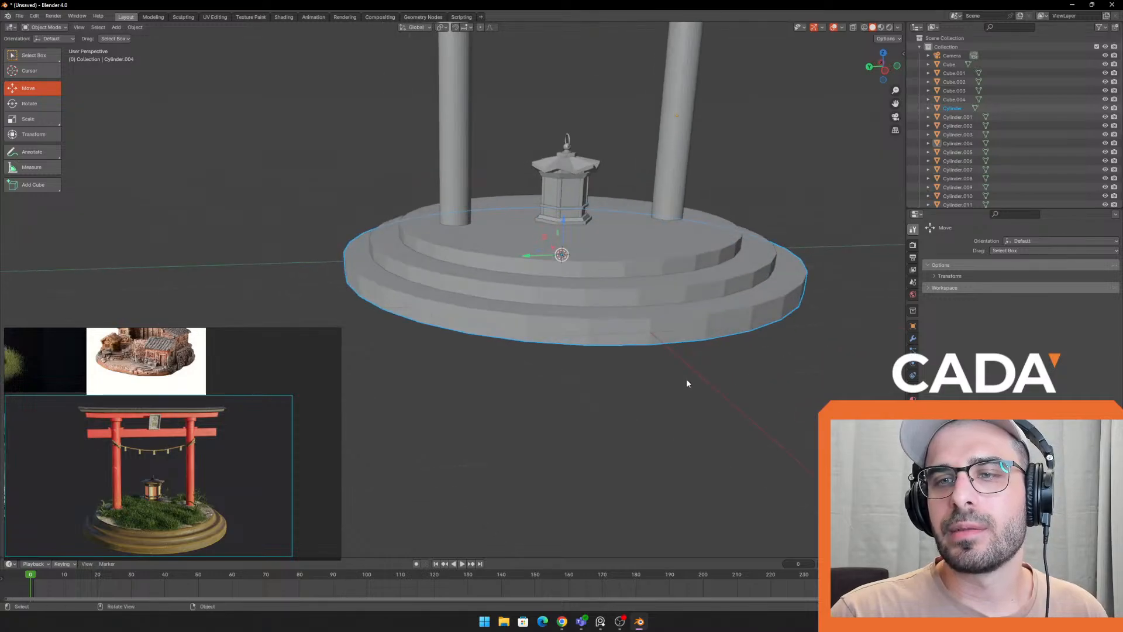
click(687, 383)
middle_drag(469, 321, 444, 345)
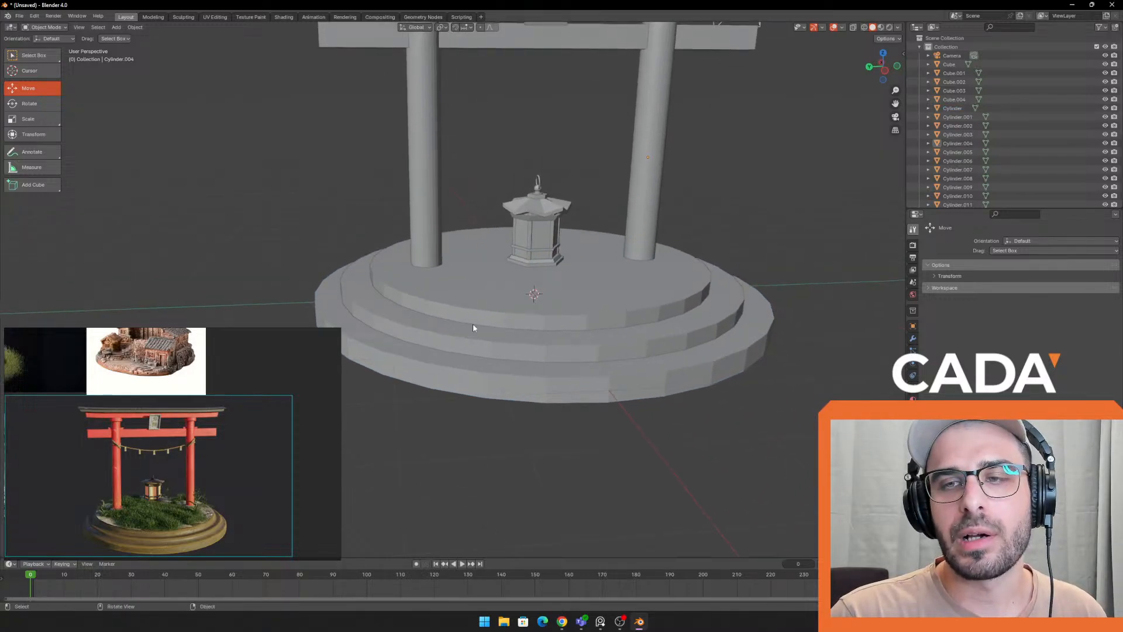
click(533, 320)
shift+drag(549, 273, 591, 286)
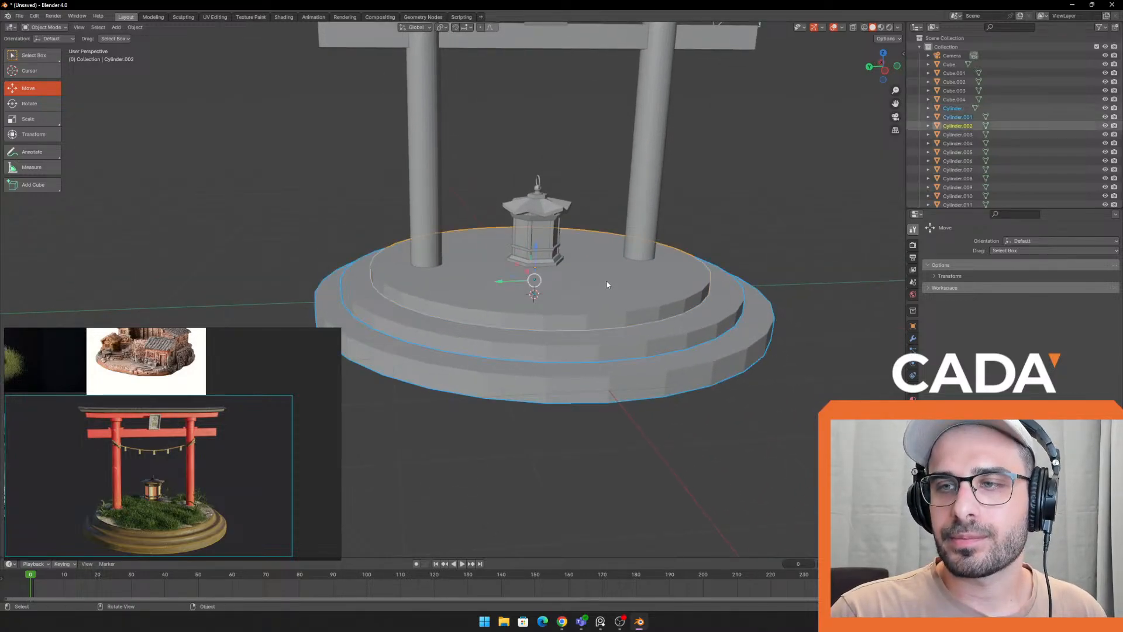
right_click(607, 282)
click(732, 317)
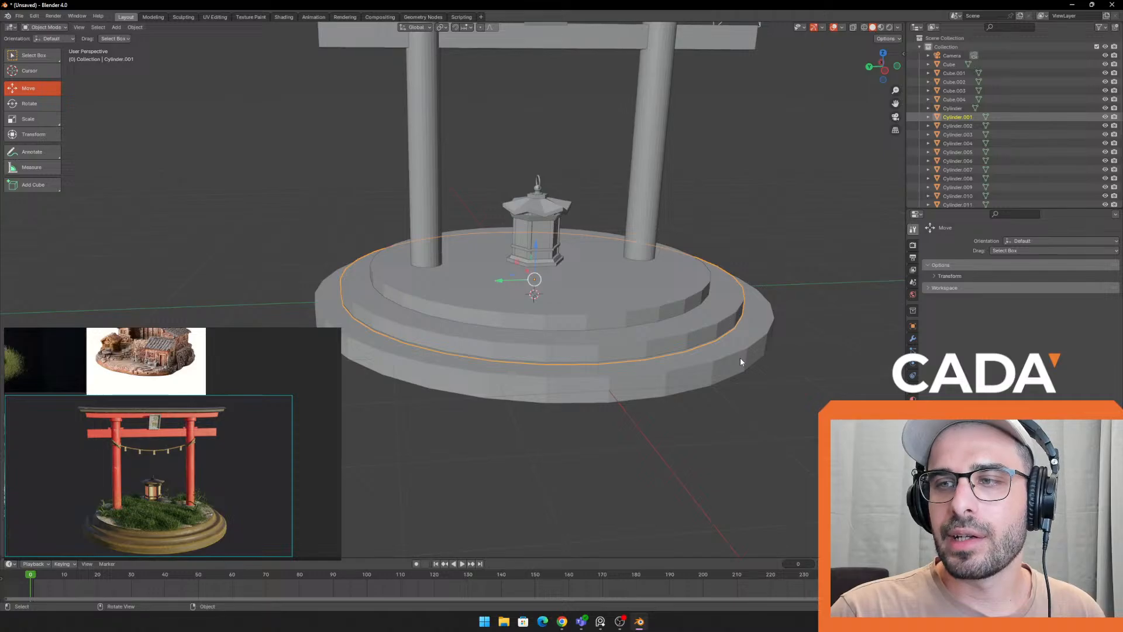
click(686, 285)
right_click(703, 211)
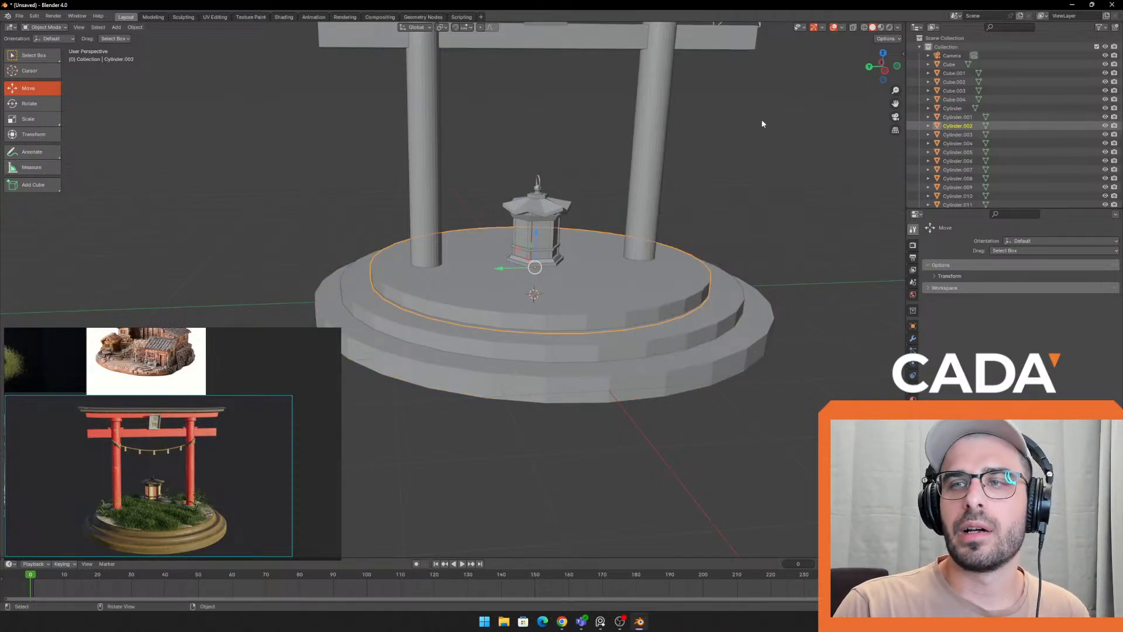
Apply Shade Auto Smooth to the uppermost disc of the circular platform
scroll(725, 315, up, 1)
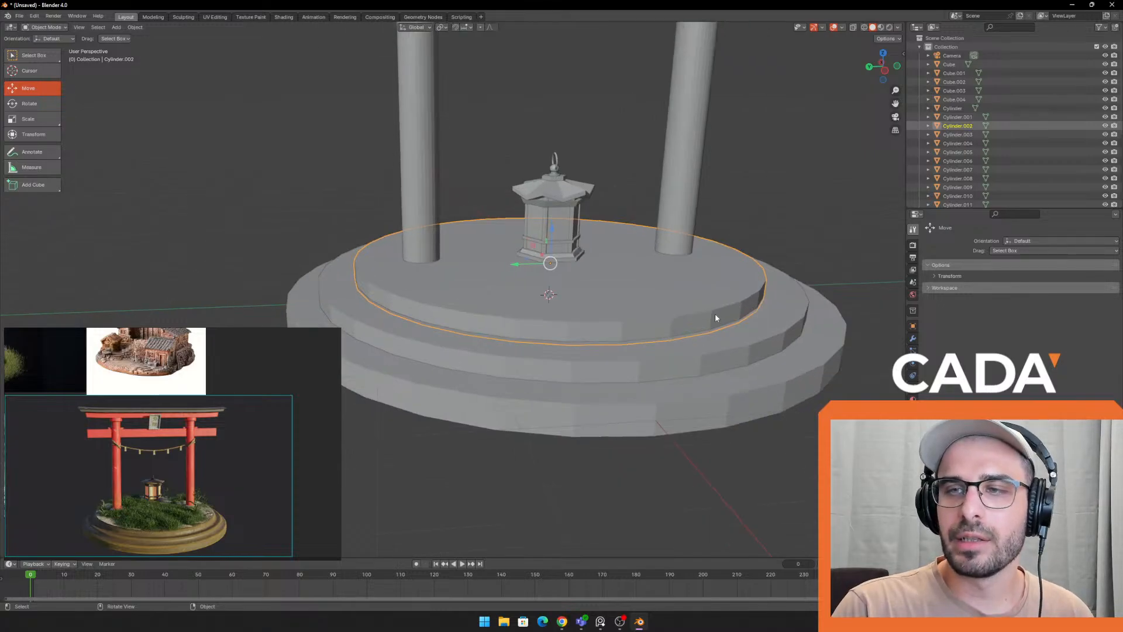
shift+middle_drag(677, 354, 657, 348)
click(789, 257)
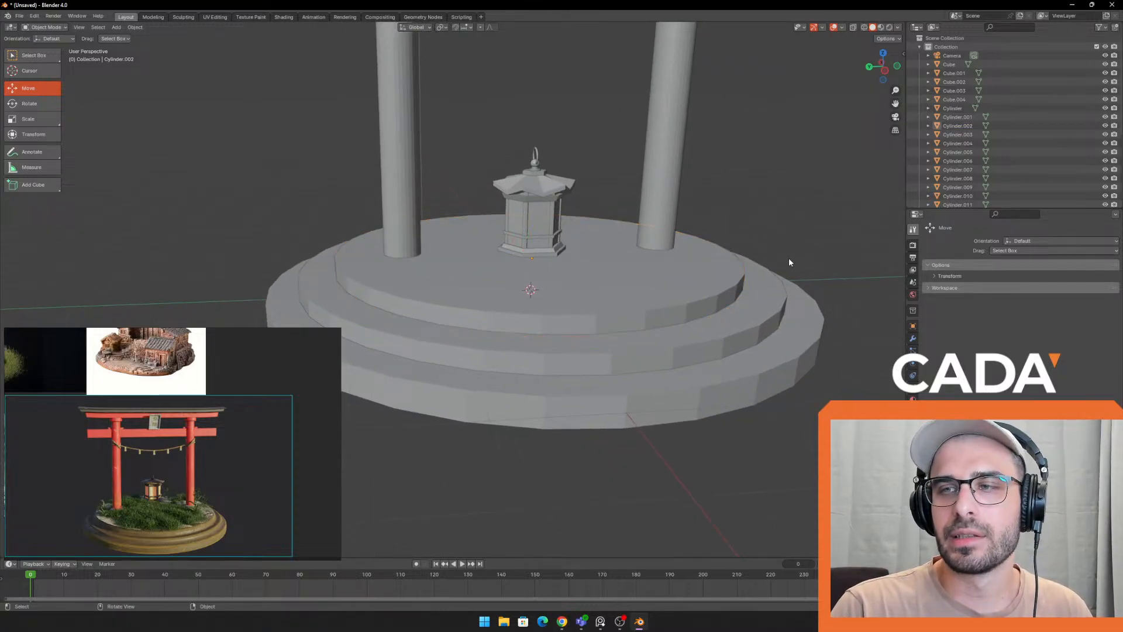
scroll(654, 316, up, 1)
click(774, 244)
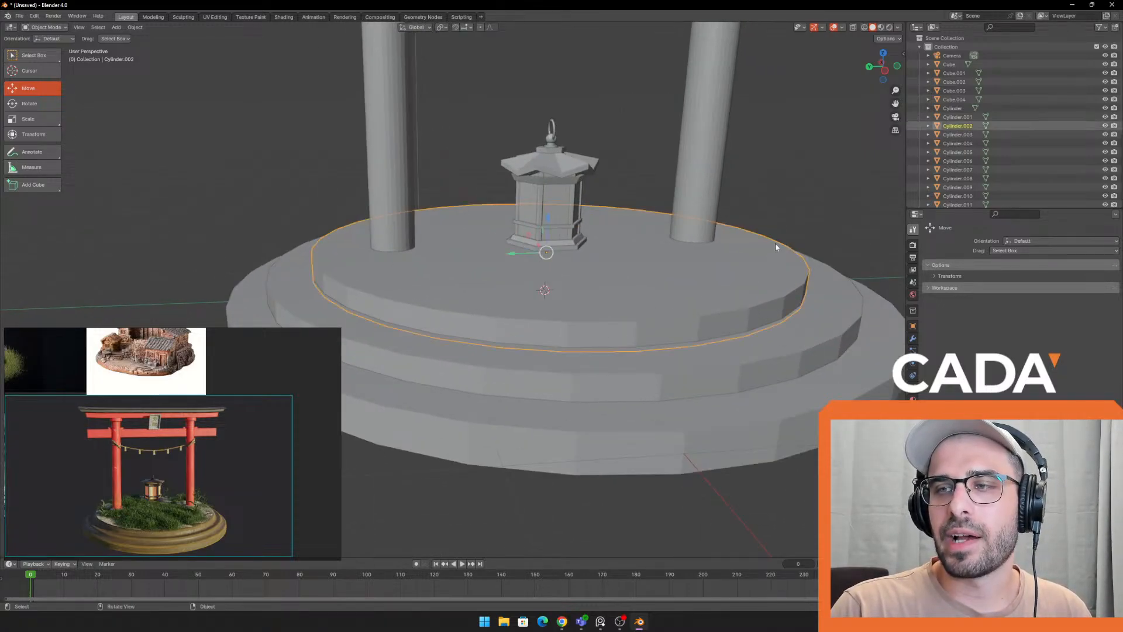
middle_drag(774, 243, 650, 275)
right_click(650, 274)
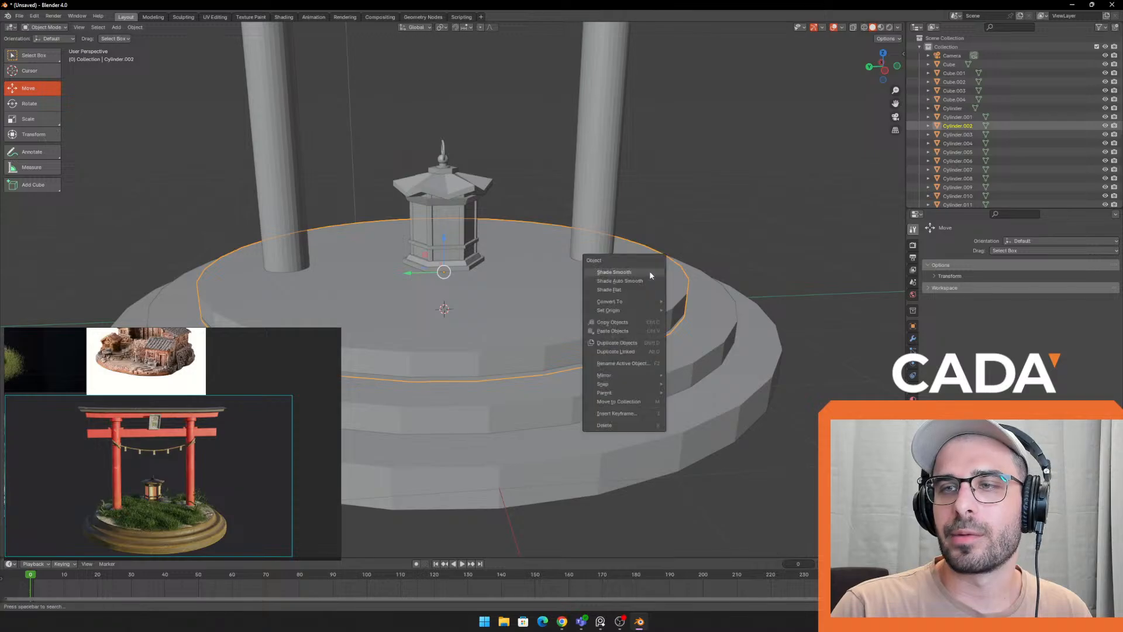
click(635, 280)
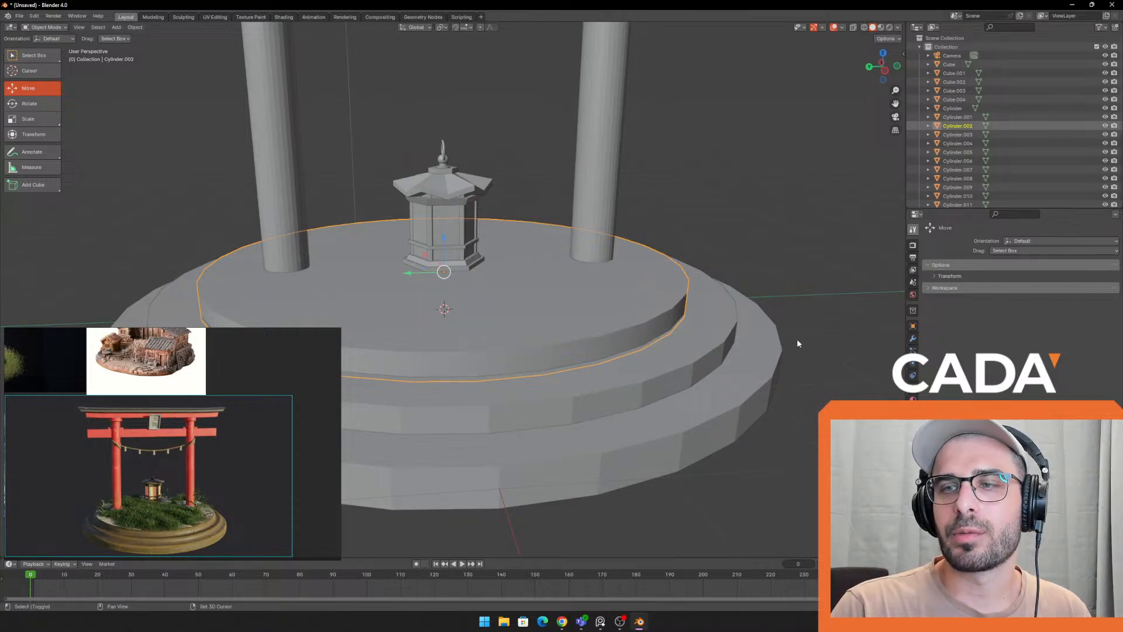
Apply Shade Auto Smooth to the middle and lowest discs of the platform together
middle_drag(797, 343, 829, 296)
click(738, 342)
shift+click(742, 369)
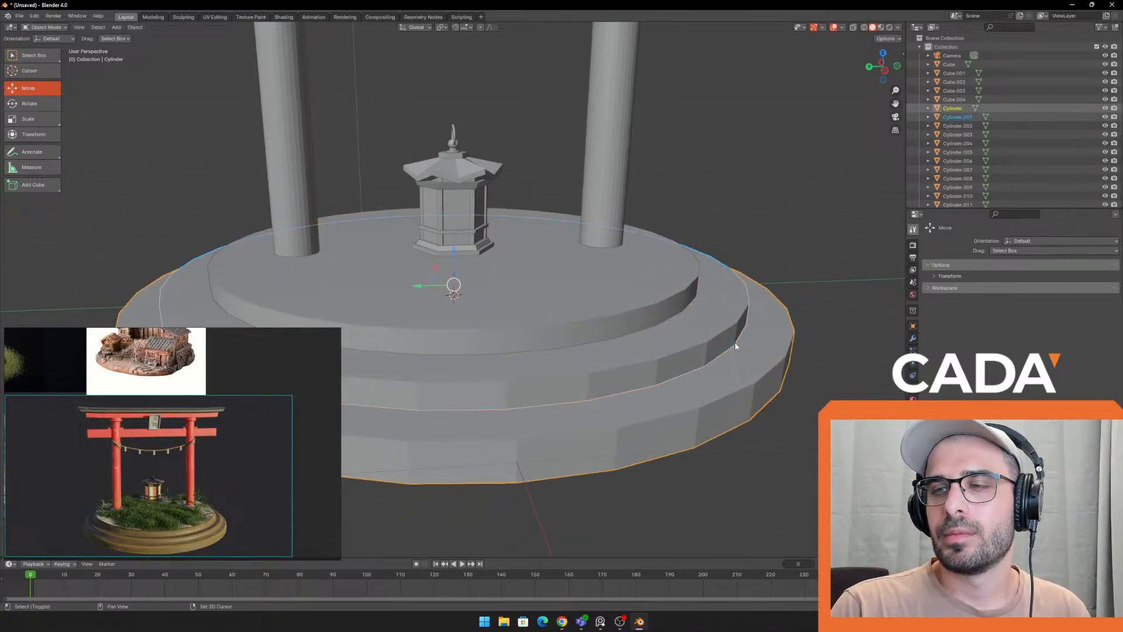
right_click(737, 302)
click(710, 322)
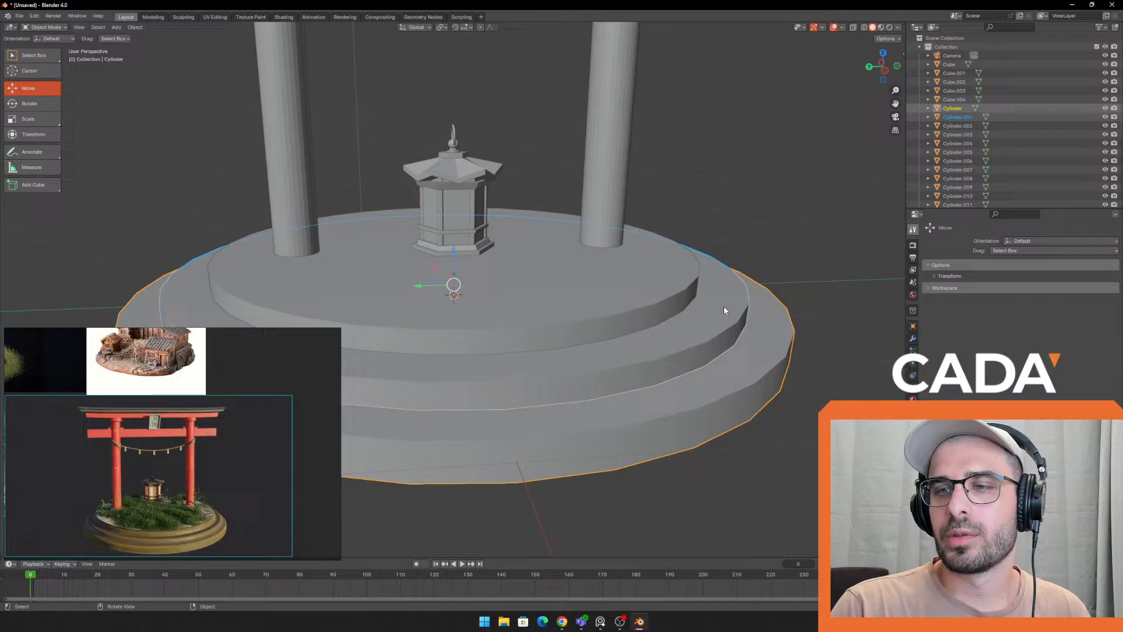
click(770, 243)
Select both gate pillars with their cap rings, apply Shade Auto Smooth, and clear the selection
scroll(739, 270, down, 3)
shift+middle_drag(593, 257, 628, 333)
click(587, 283)
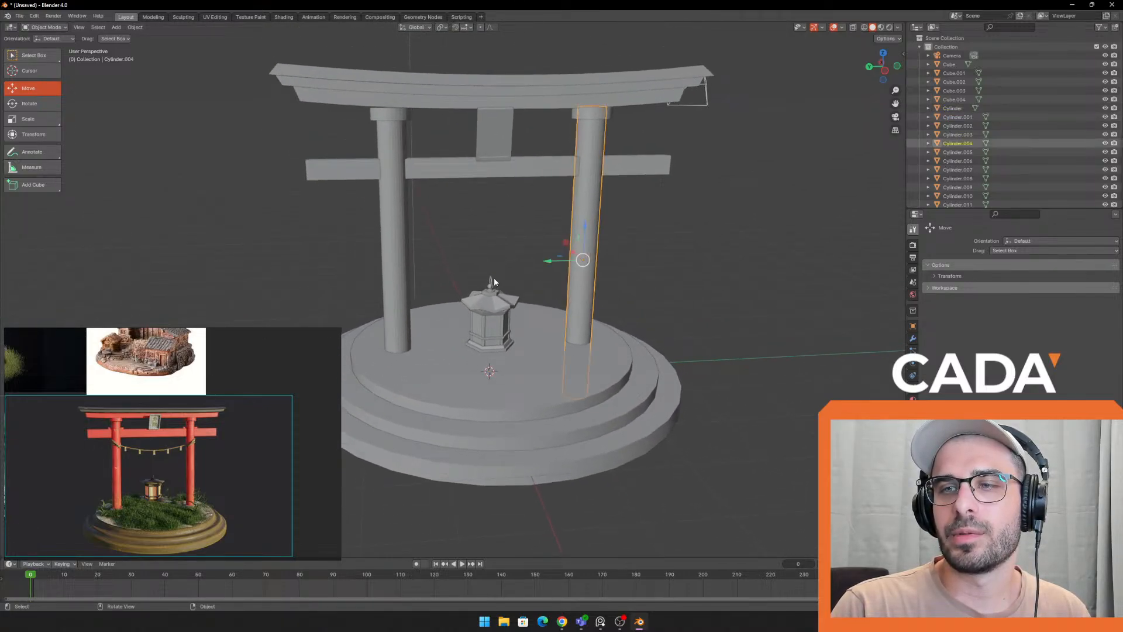
shift+click(403, 254)
scroll(494, 144, up, 2)
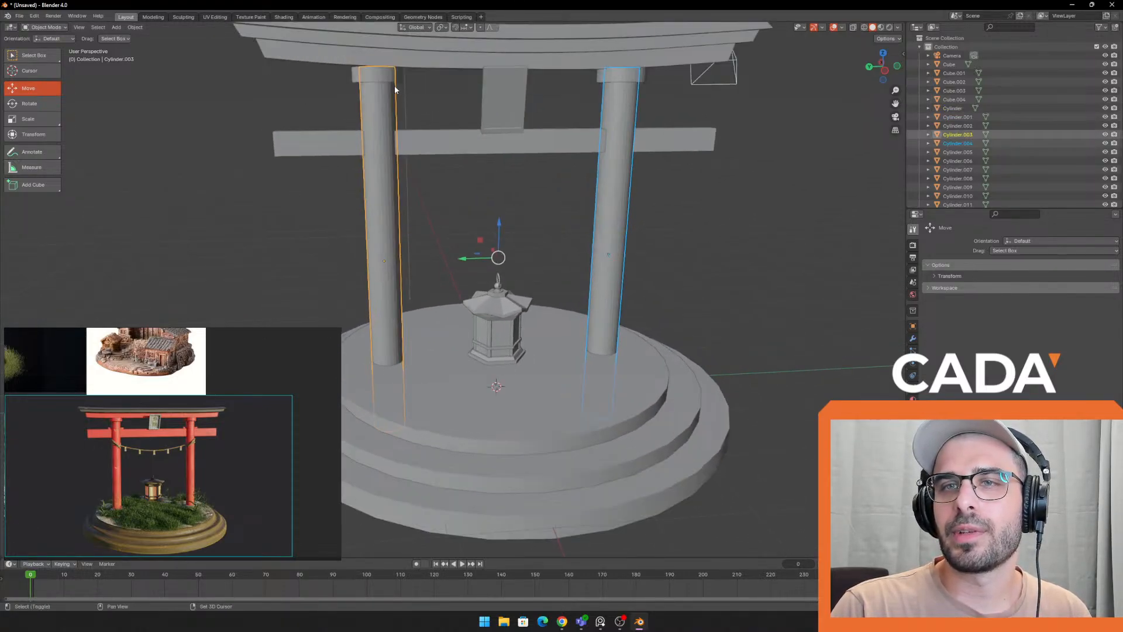
shift+click(377, 74)
shift+click(605, 75)
right_click(725, 157)
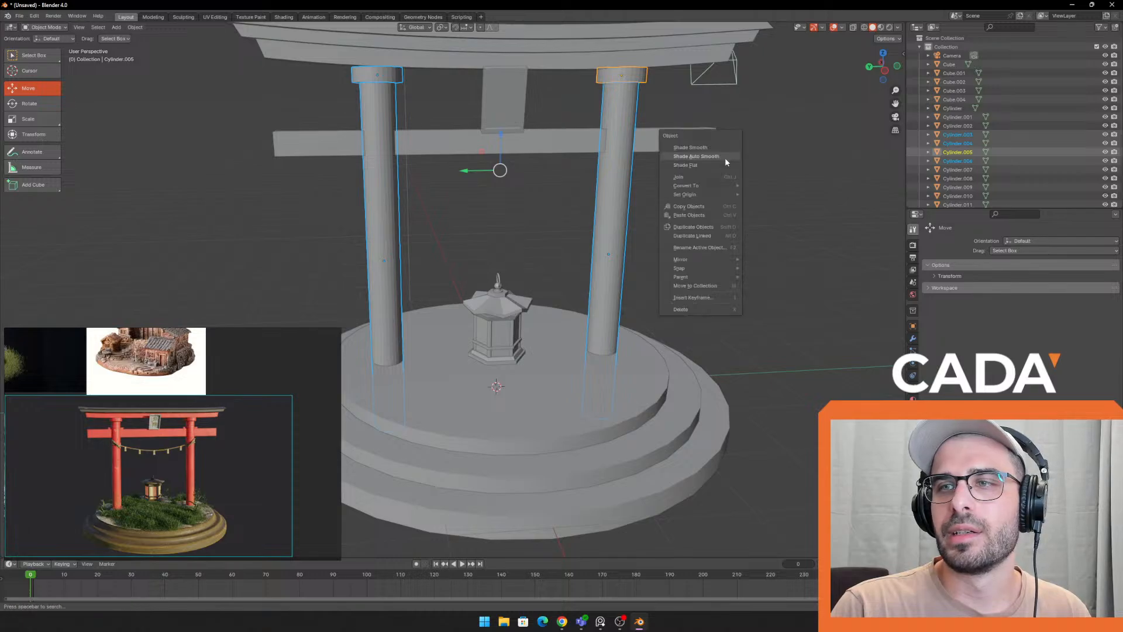
click(645, 179)
Inspect the shading of the platform, pillars and roof beams for remaining faceted parts
middle_drag(645, 180, 655, 300)
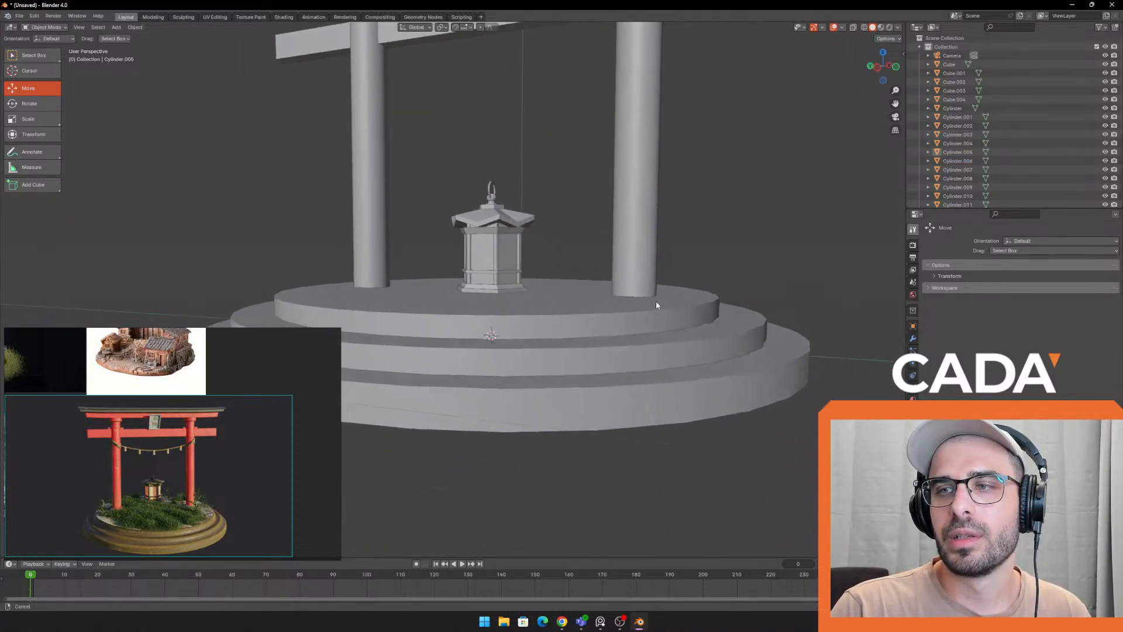
scroll(736, 333, up, 3)
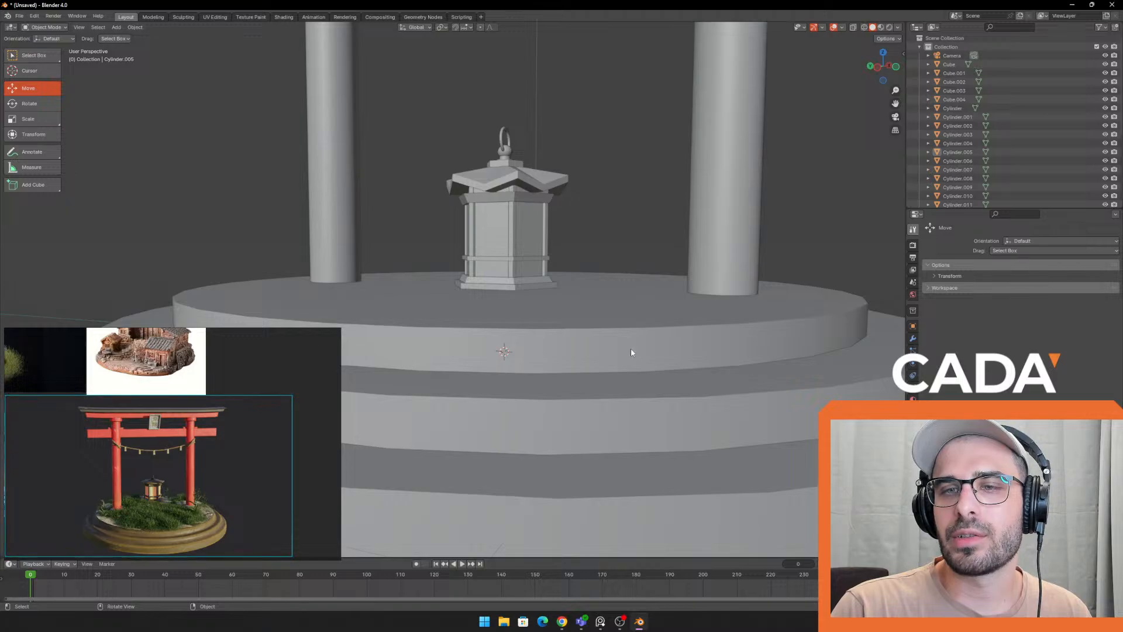
middle_drag(630, 348, 731, 325)
scroll(655, 263, down, 5)
shift+middle_drag(606, 228, 602, 395)
scroll(511, 249, up, 1)
scroll(561, 281, up, 1)
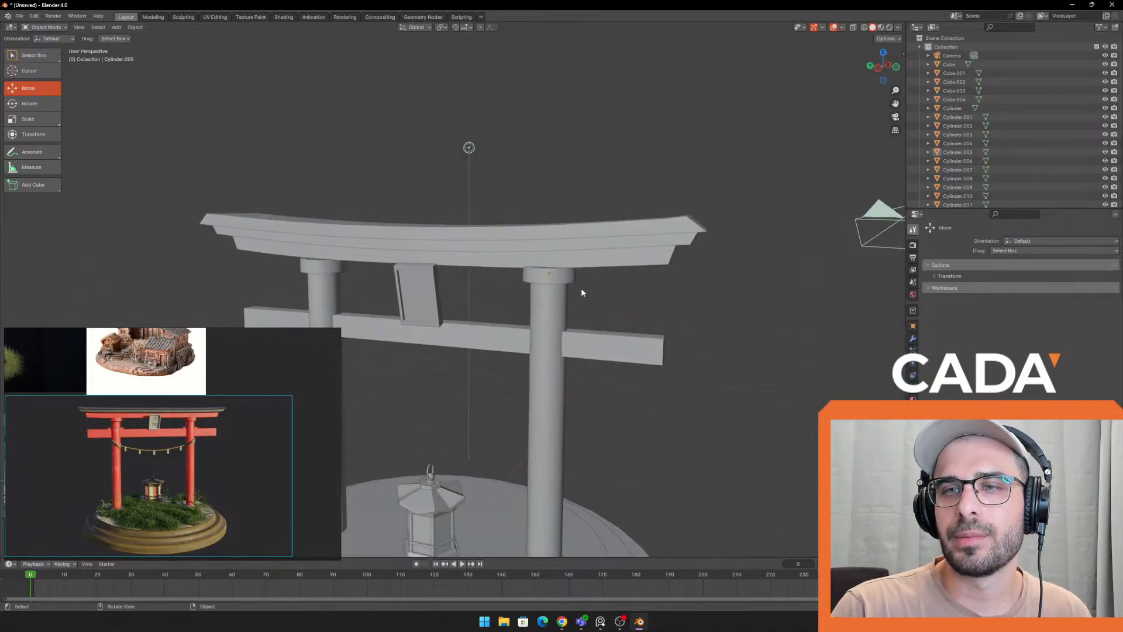
Apply Shade Auto Smooth to the small sphere on top of the lantern
shift+middle_drag(490, 334, 564, 52)
scroll(531, 165, up, 3)
middle_drag(530, 165, 486, 241)
scroll(492, 193, up, 6)
scroll(473, 246, up, 2)
click(410, 234)
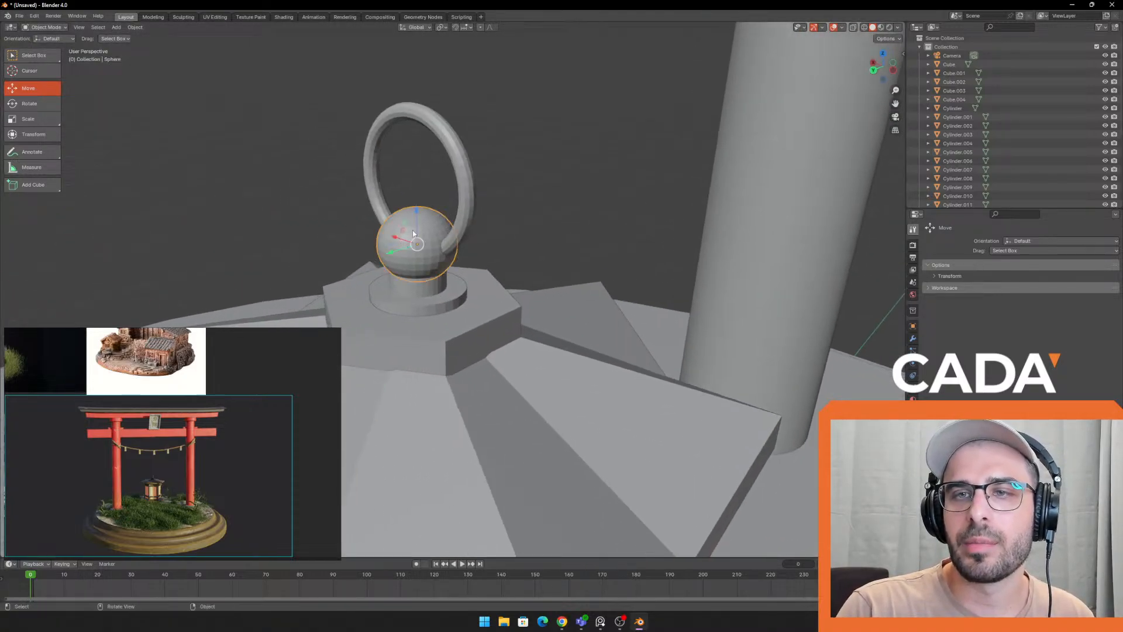
right_click(412, 223)
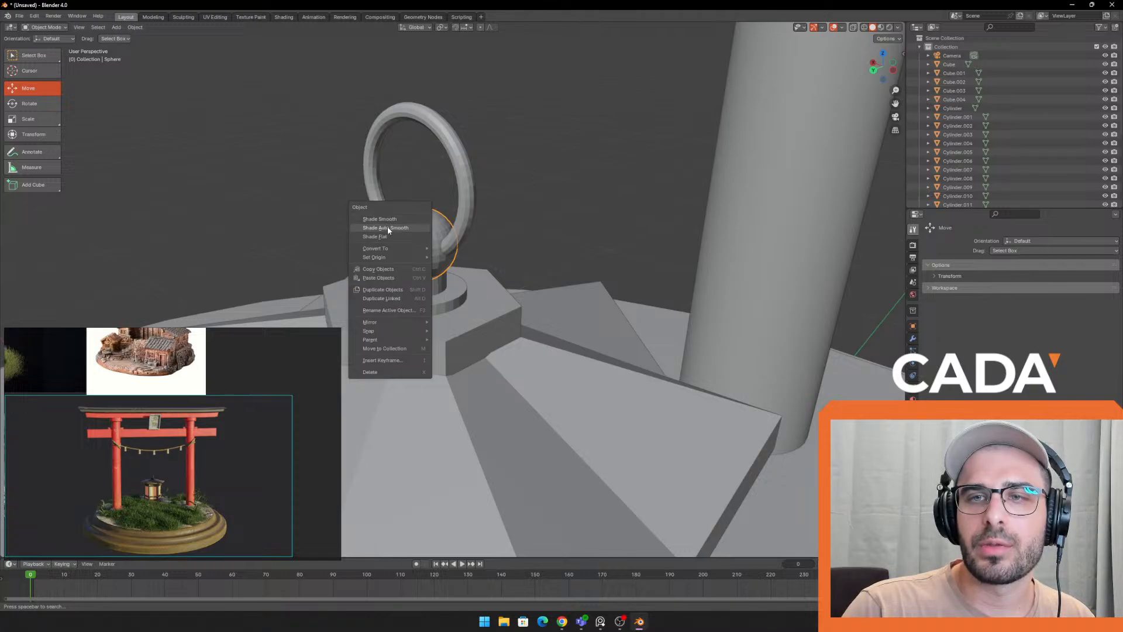
click(388, 225)
Apply Shade Auto Smooth to the lantern's hanging ring and to the round neck beneath the sphere
click(464, 170)
right_click(464, 168)
click(465, 167)
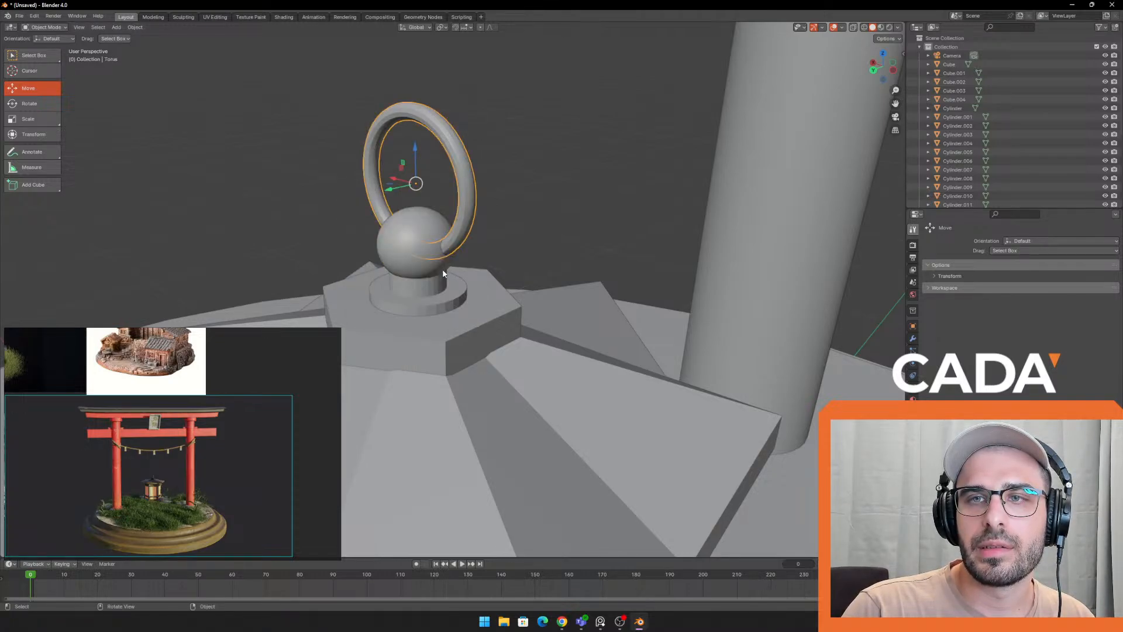
click(432, 283)
right_click(432, 280)
click(429, 277)
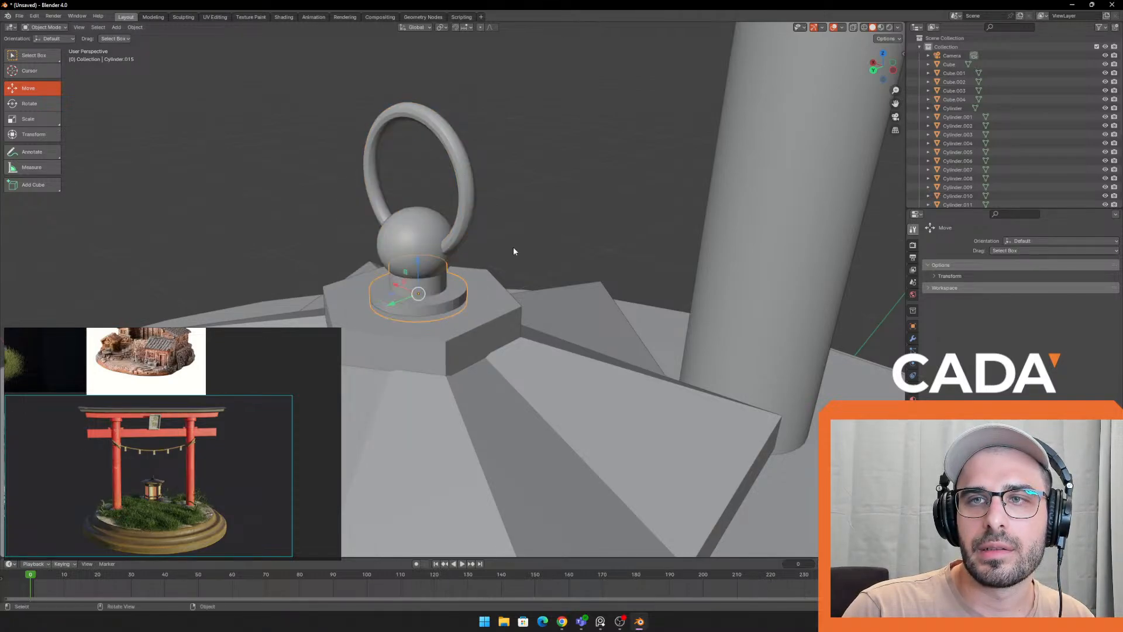
Apply Shade Smooth to the lantern's hanging ring and clear the selection
middle_drag(535, 167, 443, 163)
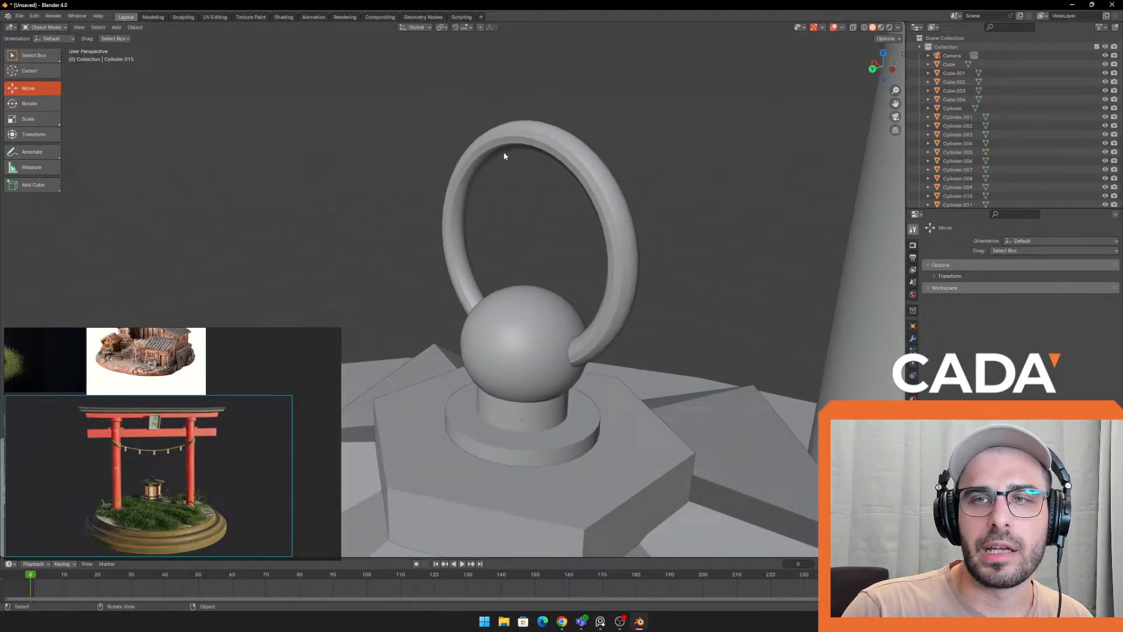
click(593, 199)
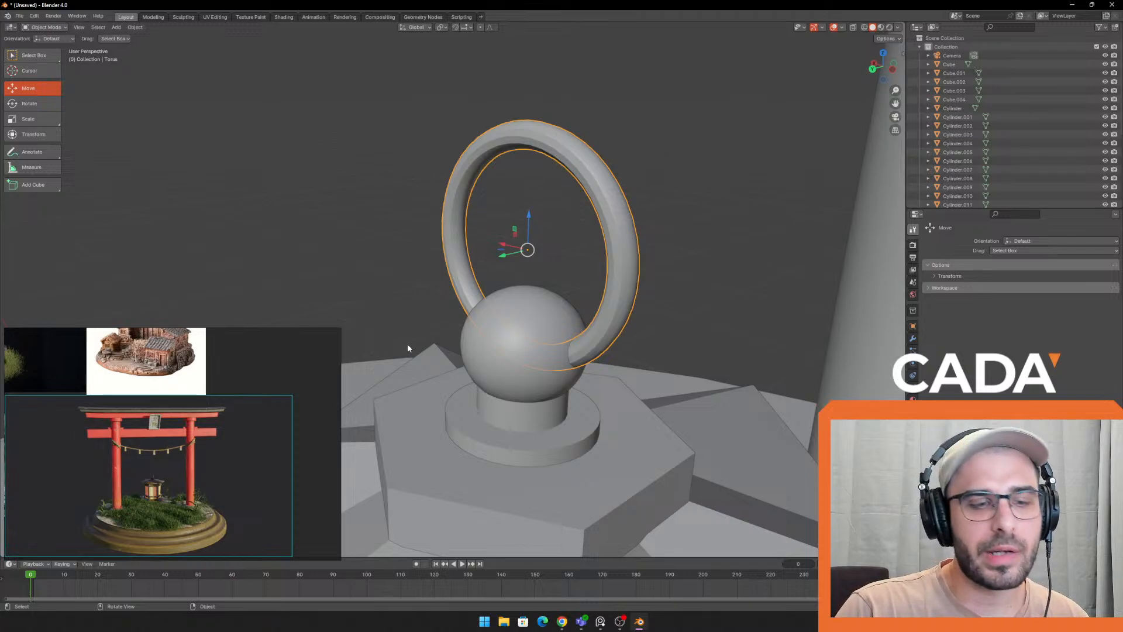
click(623, 132)
click(592, 173)
right_click(592, 173)
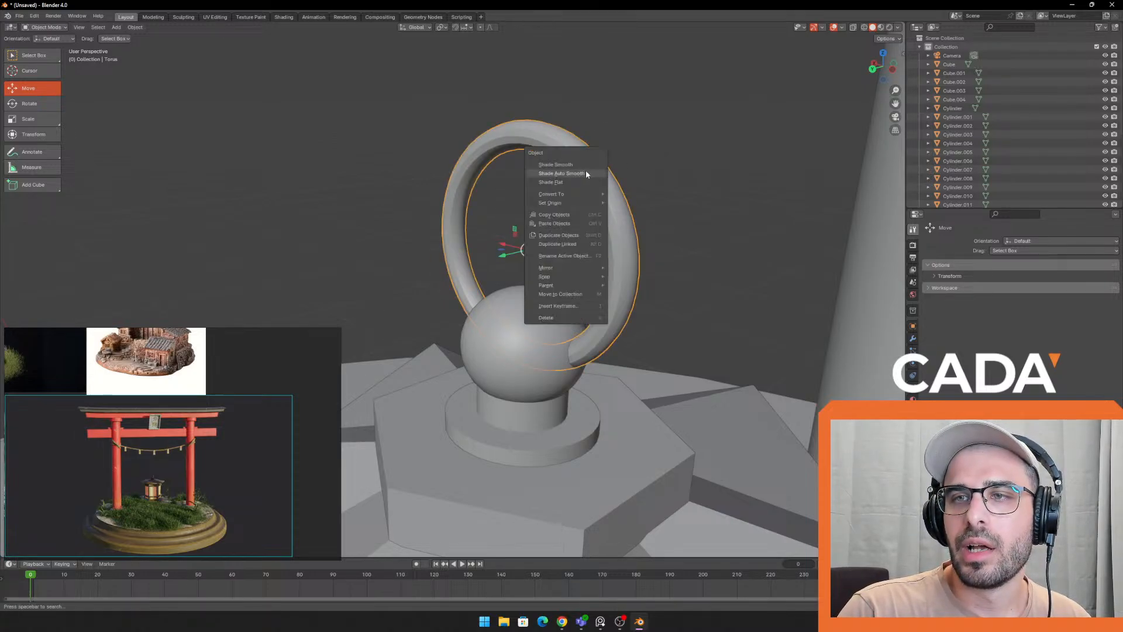
click(576, 166)
click(664, 193)
scroll(584, 286, down, 5)
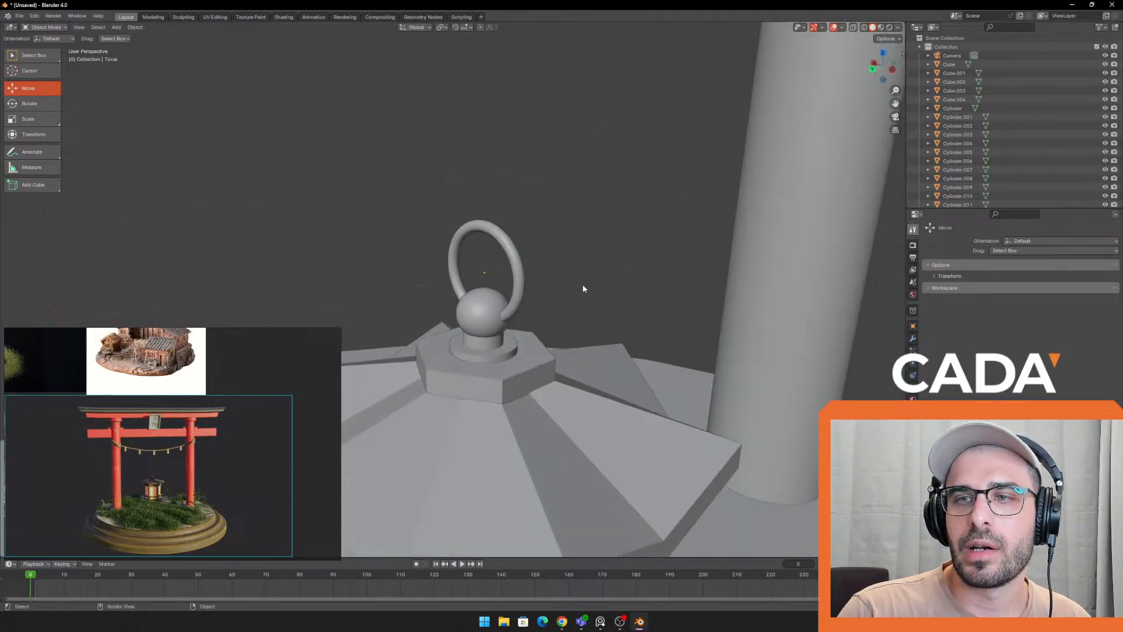
Raise the bottom face of the gate pillar nearest the camera object so its end no longer protrudes beneath the platform
middle_drag(585, 286, 649, 257)
scroll(581, 270, down, 5)
click(577, 309)
scroll(613, 259, up, 3)
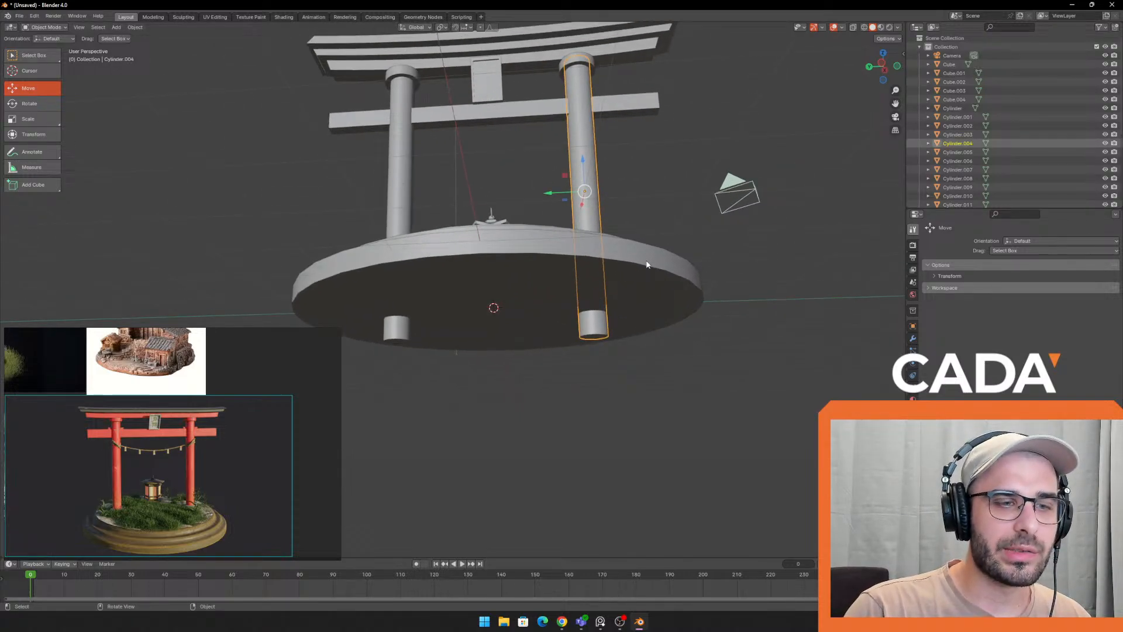
middle_drag(630, 321, 618, 419)
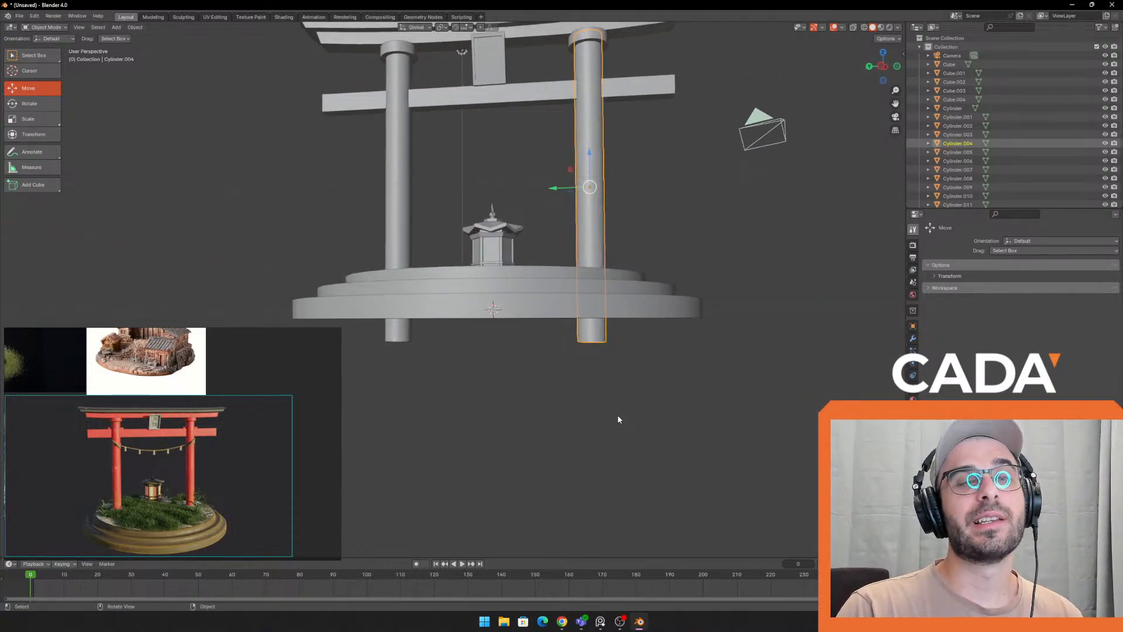
middle_drag(770, 369, 773, 338)
scroll(629, 366, up, 2)
shift+middle_drag(630, 365, 604, 356)
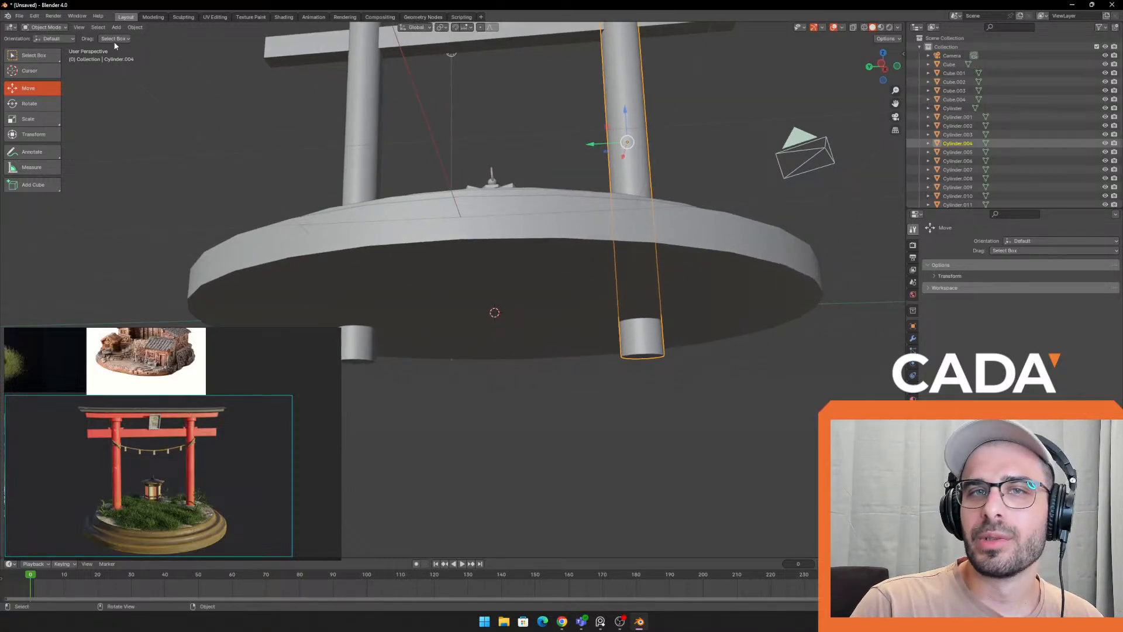
middle_drag(624, 386, 643, 373)
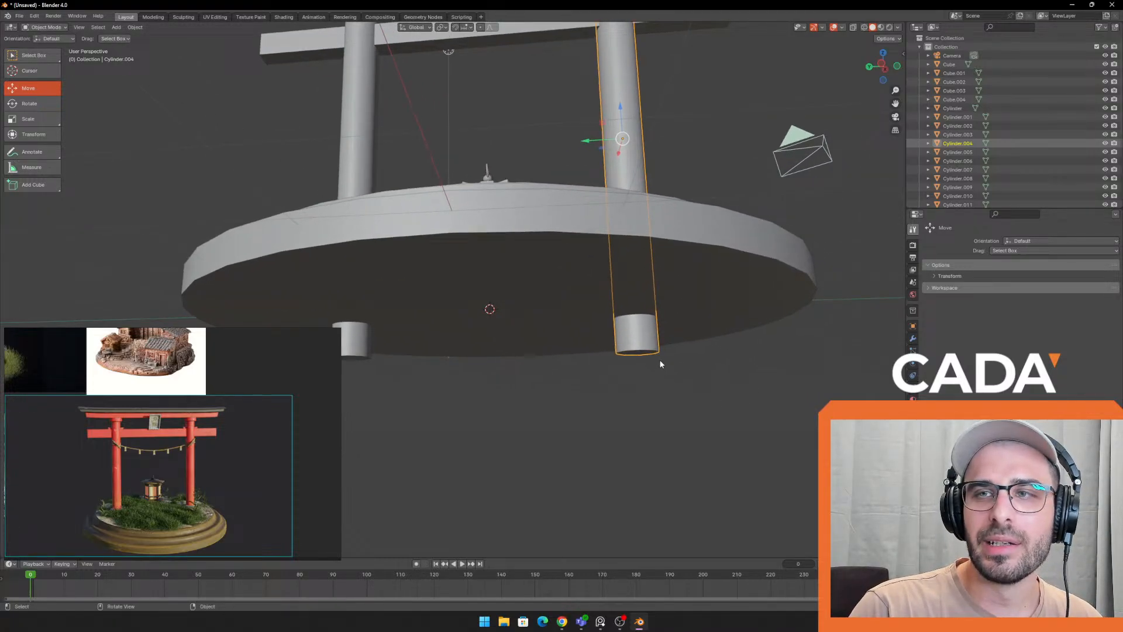
key(Tab)
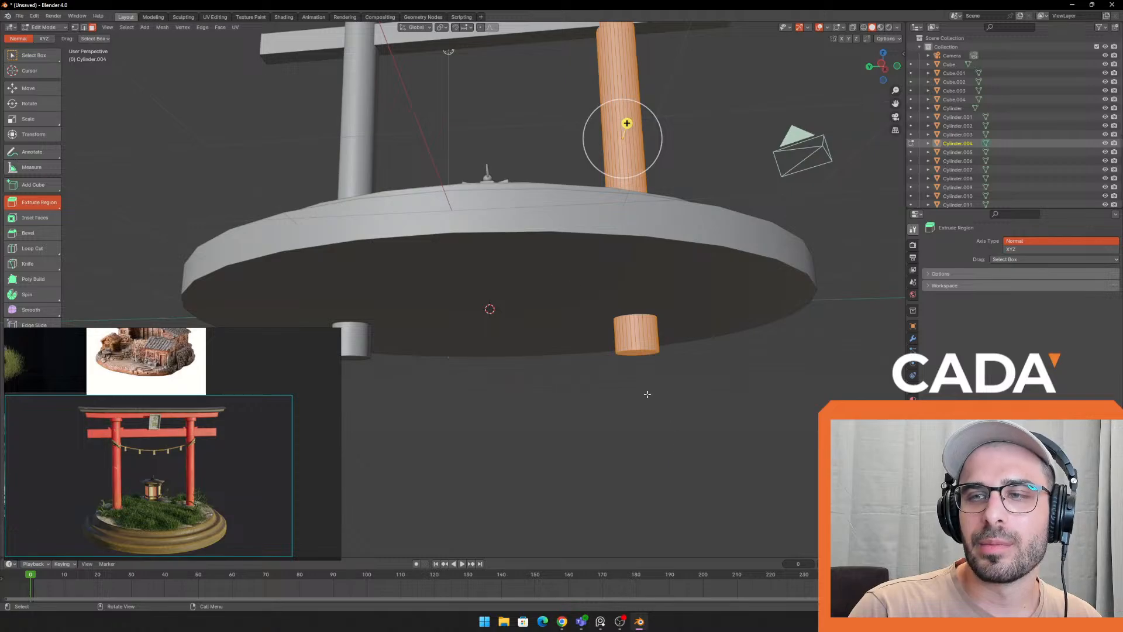
click(631, 350)
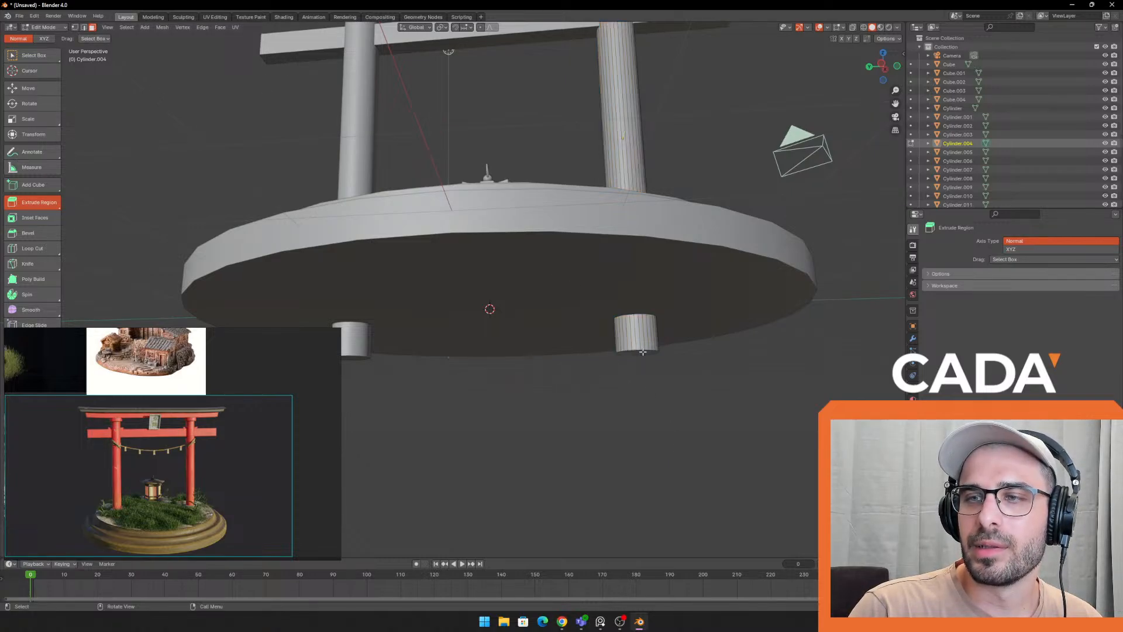
middle_drag(632, 350, 636, 331)
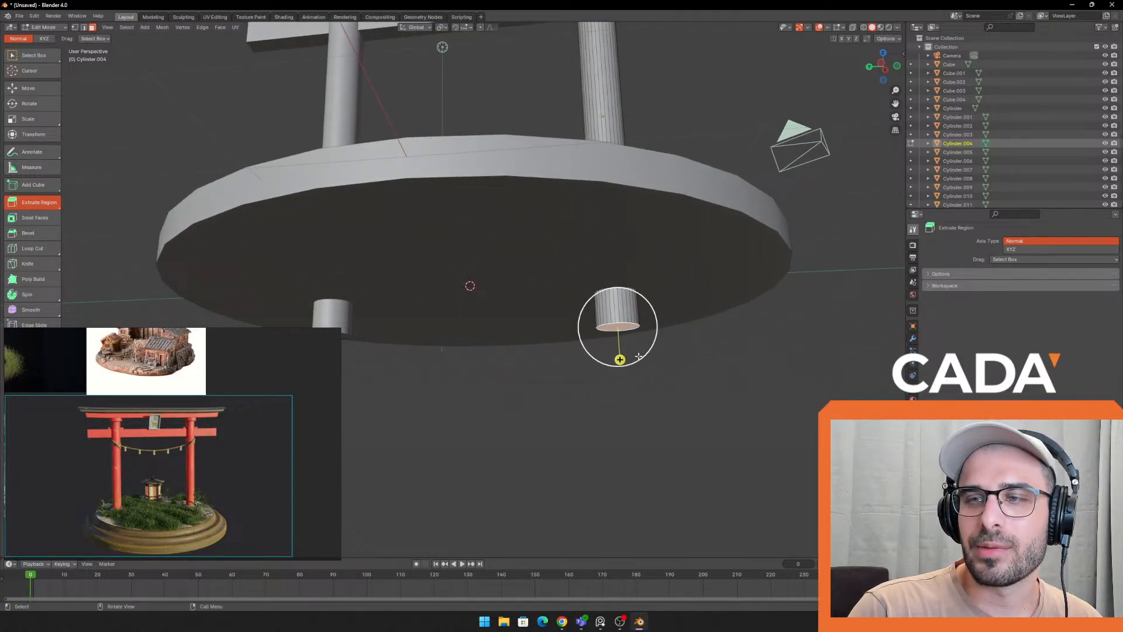
click(28, 88)
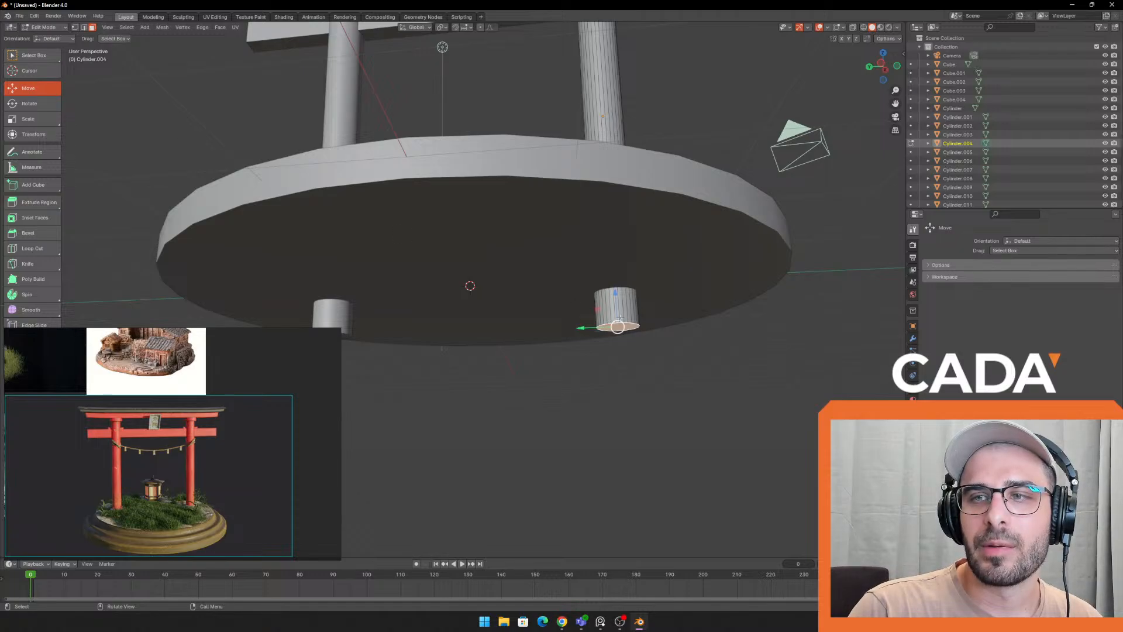
drag(615, 282, 615, 252)
shift+middle_drag(515, 305, 782, 355)
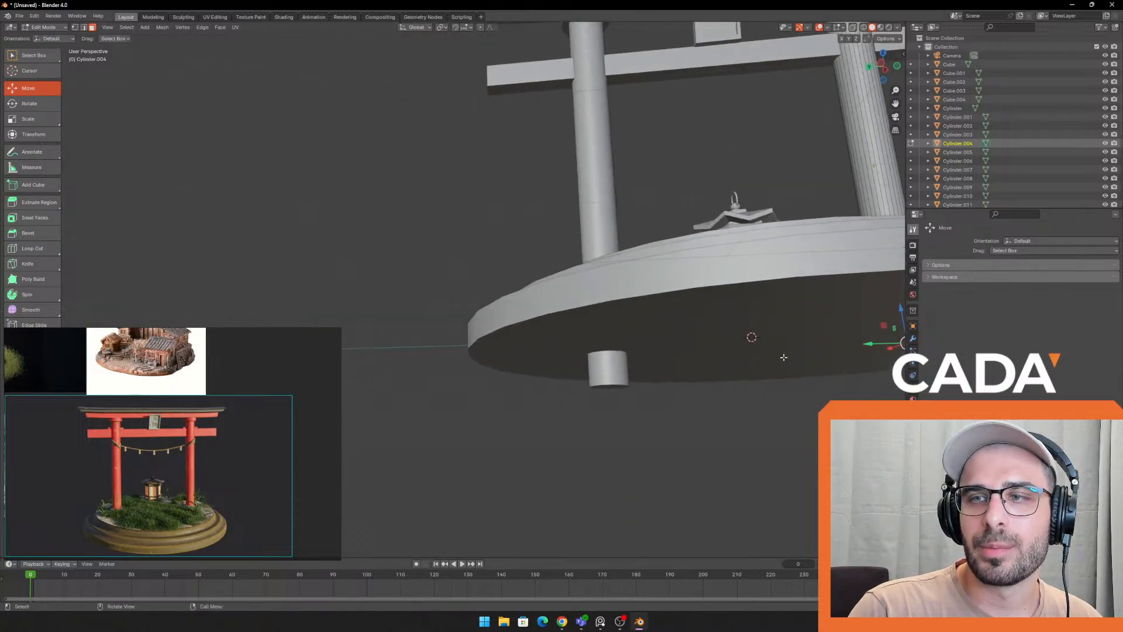
key(Tab)
Raise the other pillar's bottom face up into the platform as well and clear the selection
click(601, 376)
shift+middle_drag(677, 385, 632, 367)
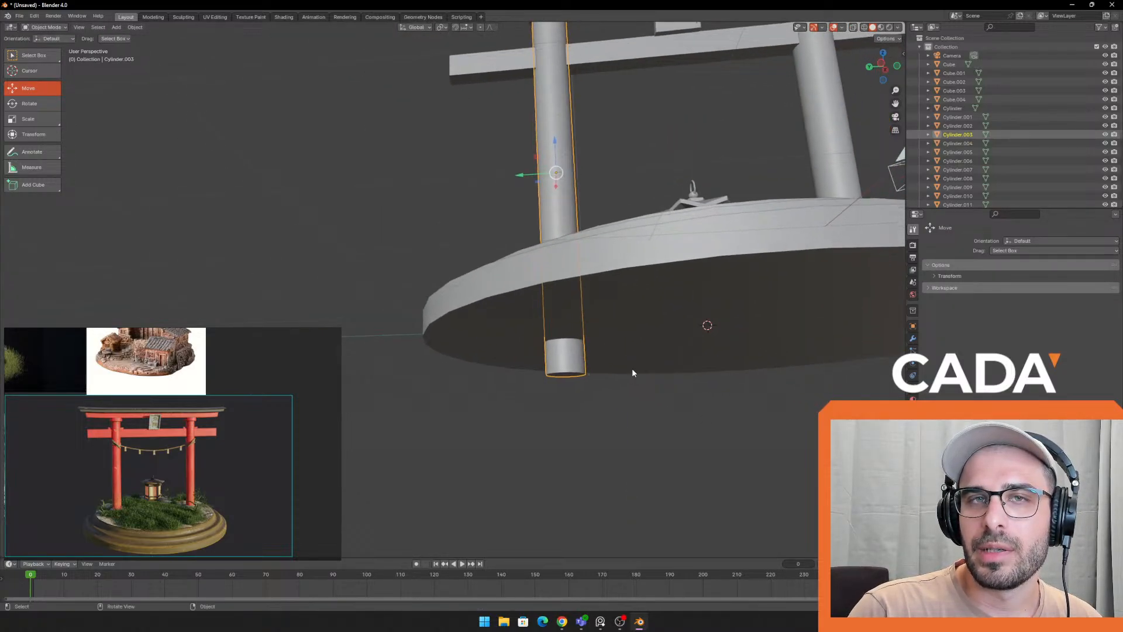
key(Tab)
key(alt+a)
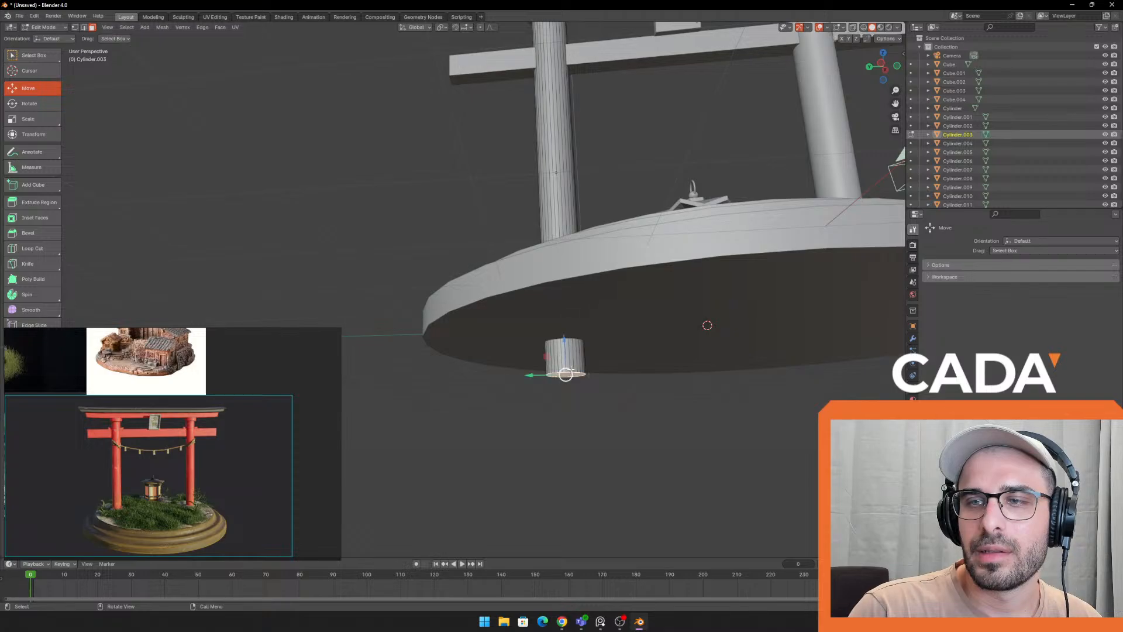
drag(565, 342, 569, 303)
key(Tab)
middle_drag(614, 335, 624, 357)
scroll(632, 374, down, 3)
middle_drag(648, 414, 764, 316)
key(alt+a)
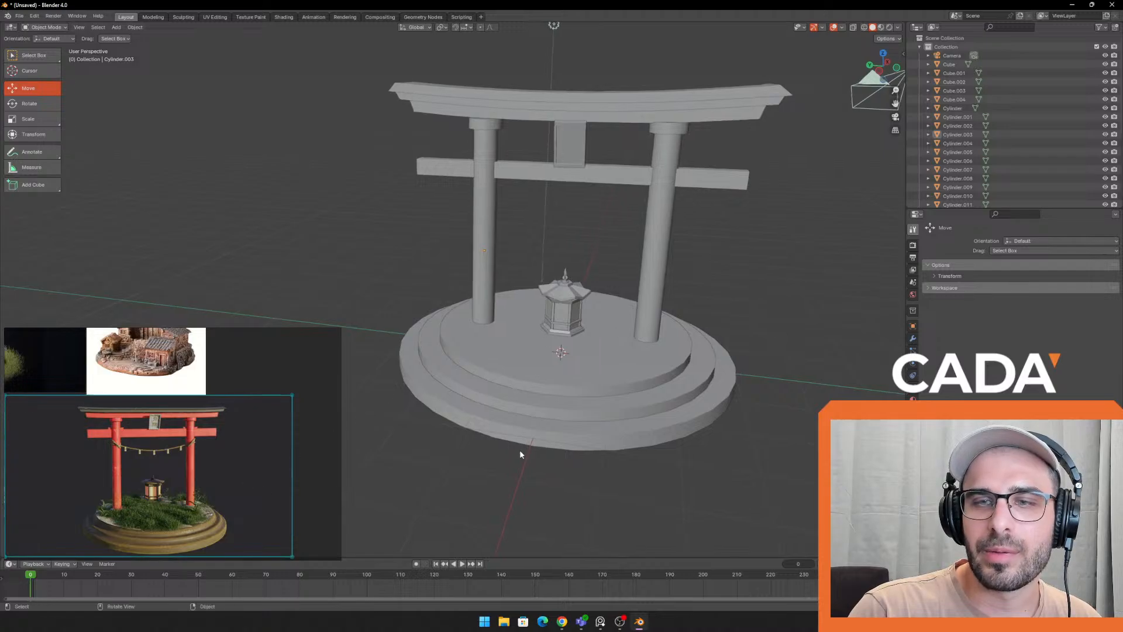
Examine the whole gate and compare its pillar and crossbeam joint with a close-up of the reference image
middle_drag(520, 454, 719, 296)
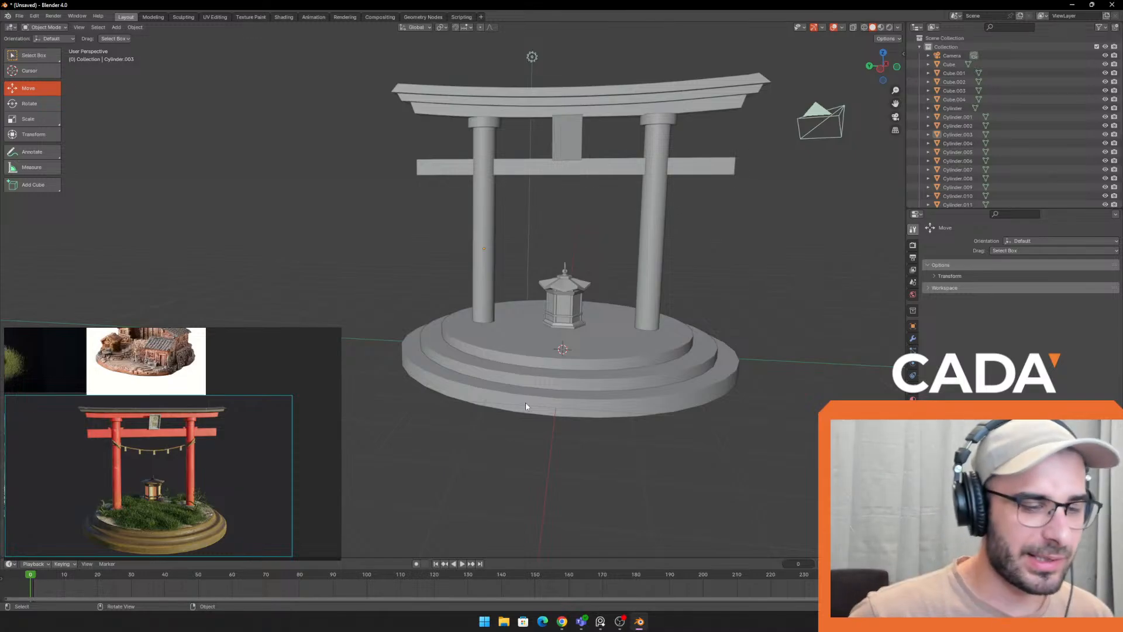
middle_drag(462, 191, 510, 219)
scroll(731, 303, up, 1)
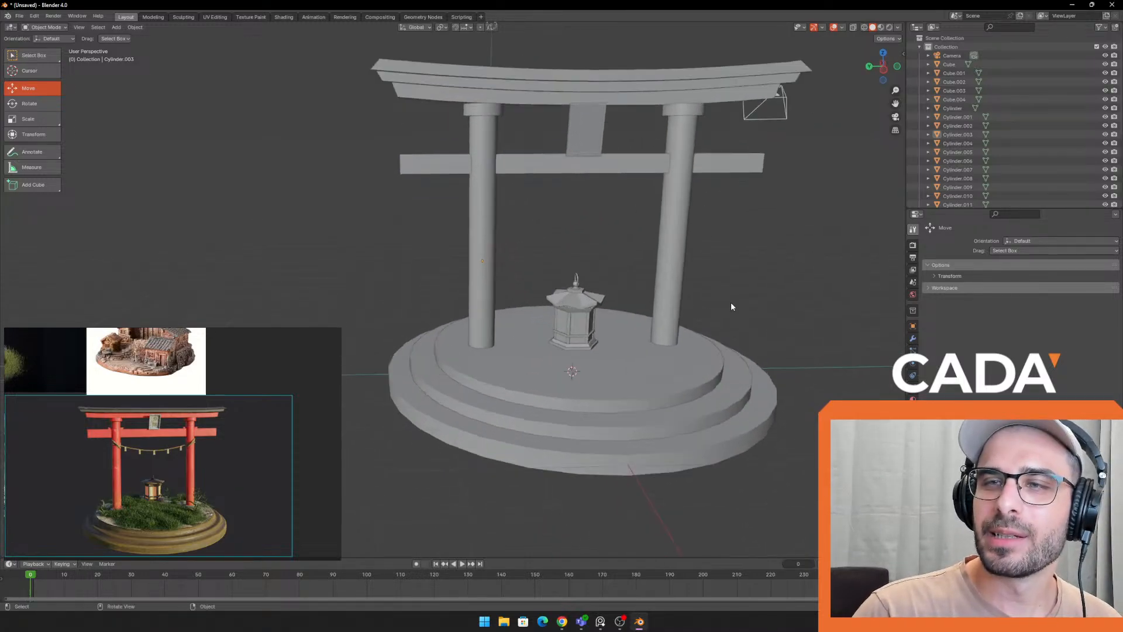
middle_drag(731, 306, 675, 281)
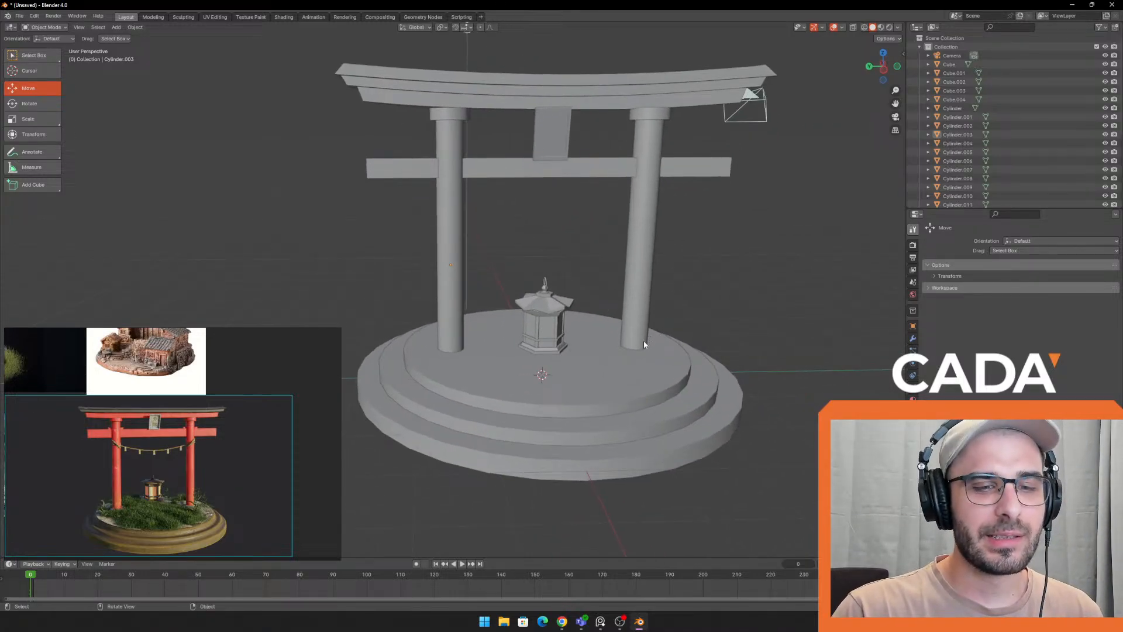
scroll(696, 309, up, 1)
scroll(696, 309, up, 1)
shift+middle_drag(690, 317, 637, 315)
shift+middle_drag(693, 286, 672, 248)
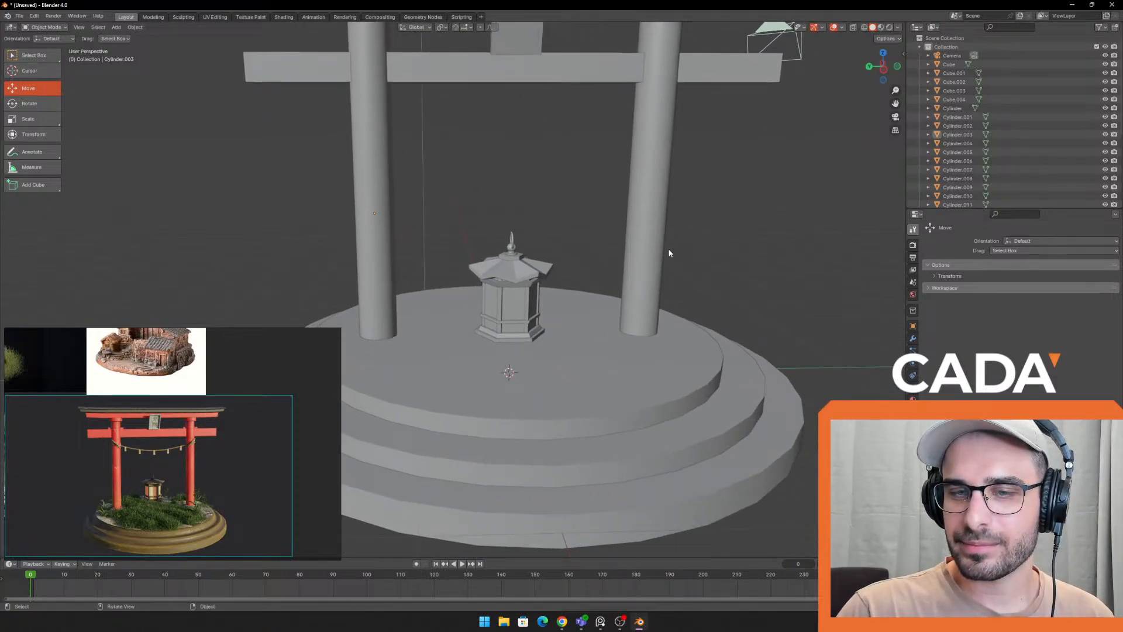
shift+middle_drag(704, 192, 695, 264)
scroll(191, 425, up, 6)
scroll(210, 440, up, 3)
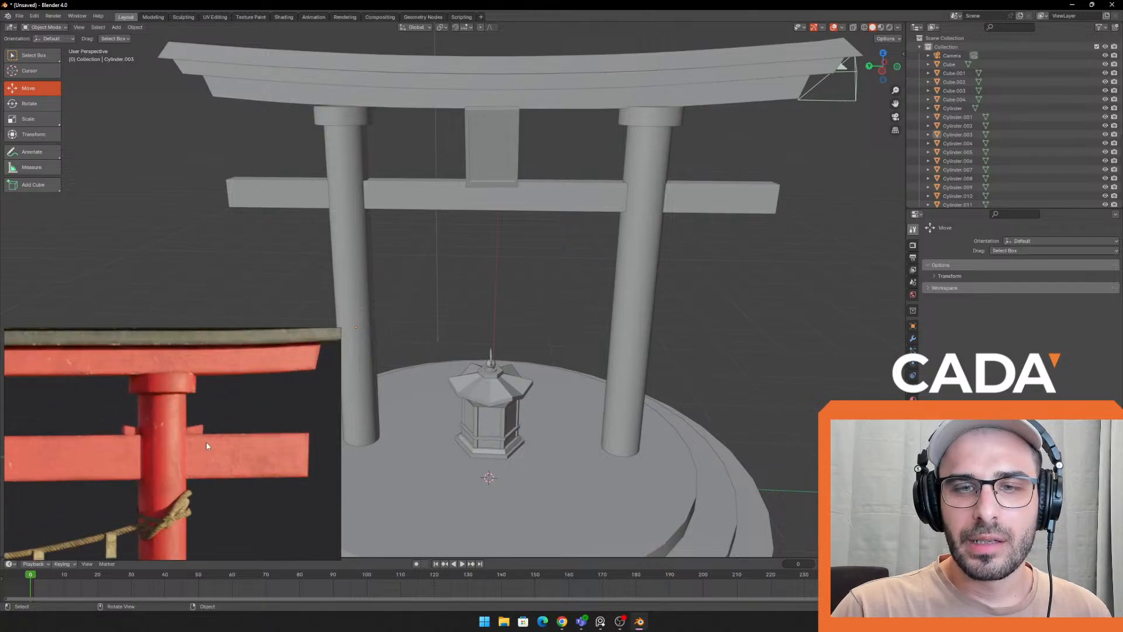
click(638, 230)
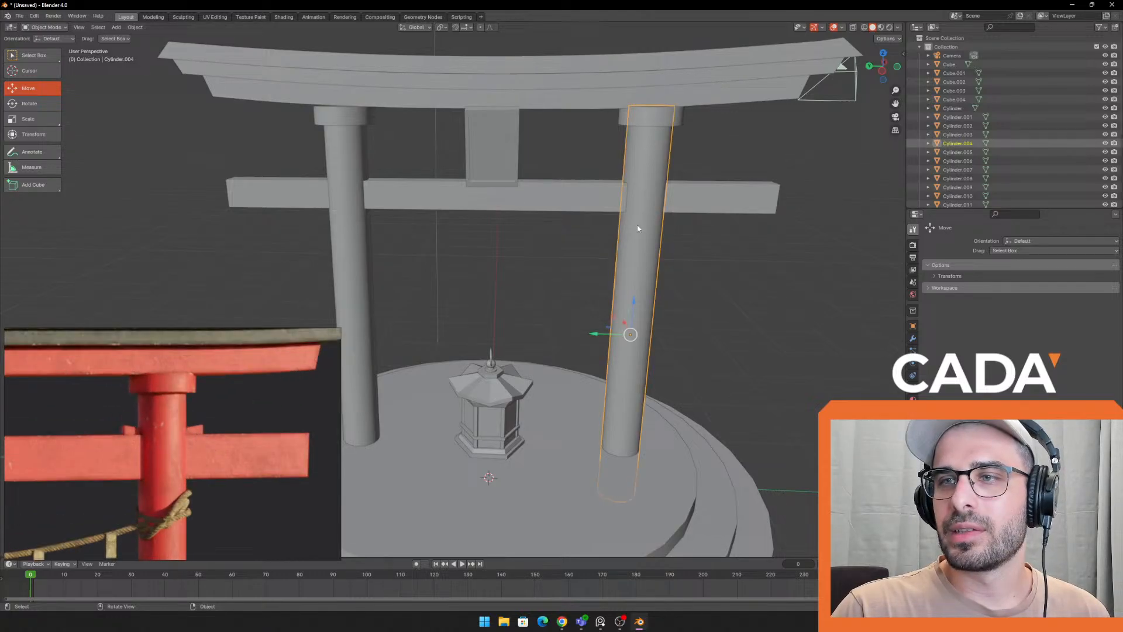
click(759, 250)
middle_drag(759, 250, 696, 268)
click(667, 253)
click(607, 325)
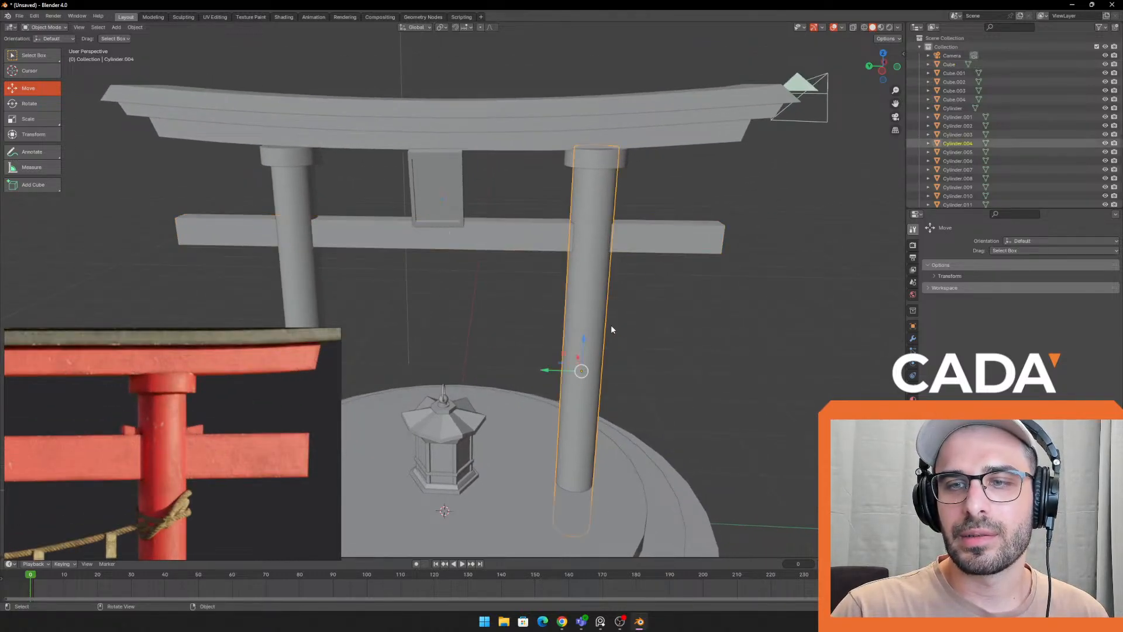
click(645, 336)
middle_drag(644, 335, 636, 263)
Add a cube and move it up and sideways from the platform's centre to the crossbeam's height
key(shift+a)
mouse_move(629, 278)
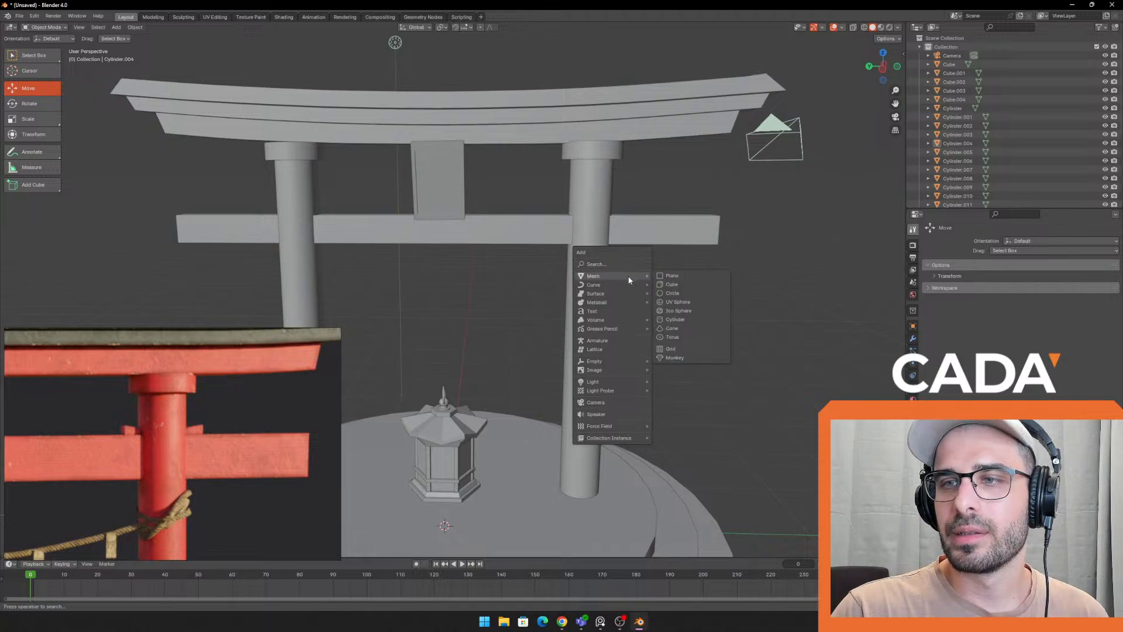
click(676, 285)
scroll(498, 393, down, 4)
shift+middle_drag(467, 392, 487, 363)
scroll(487, 363, up, 3)
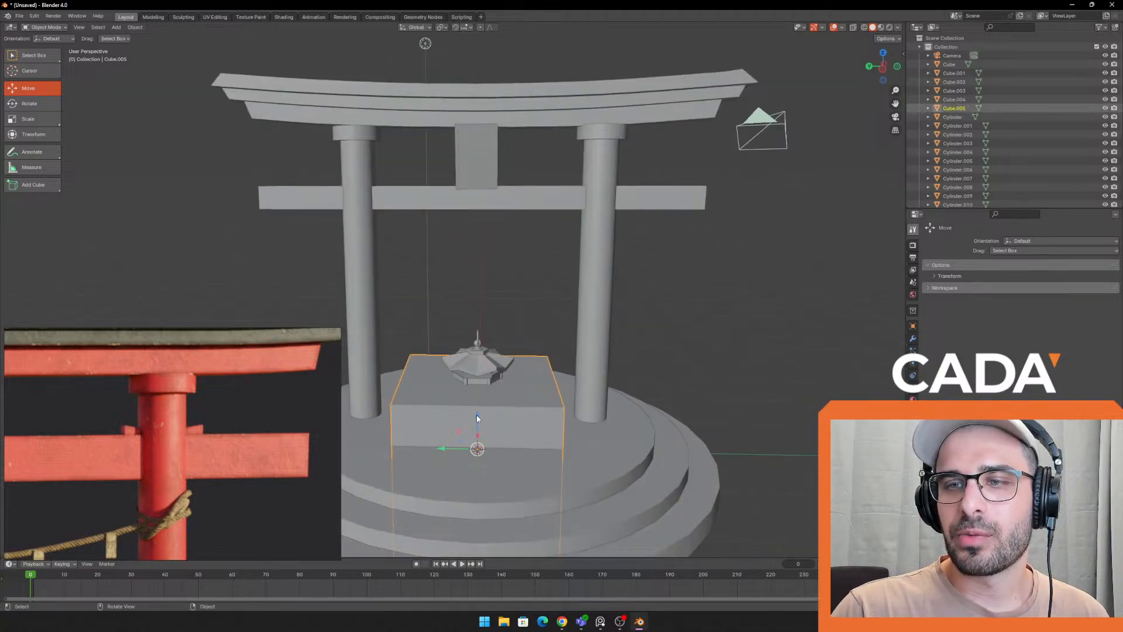
drag(477, 418, 477, 166)
drag(432, 199, 537, 197)
Scale the cube down to a small block and position it where the crossbeam meets the pillar
middle_drag(631, 193, 492, 294)
scroll(490, 277, up, 2)
key(s)
click(516, 273)
scroll(492, 294, up, 3)
middle_drag(752, 253, 620, 352)
key(g)
click(454, 322)
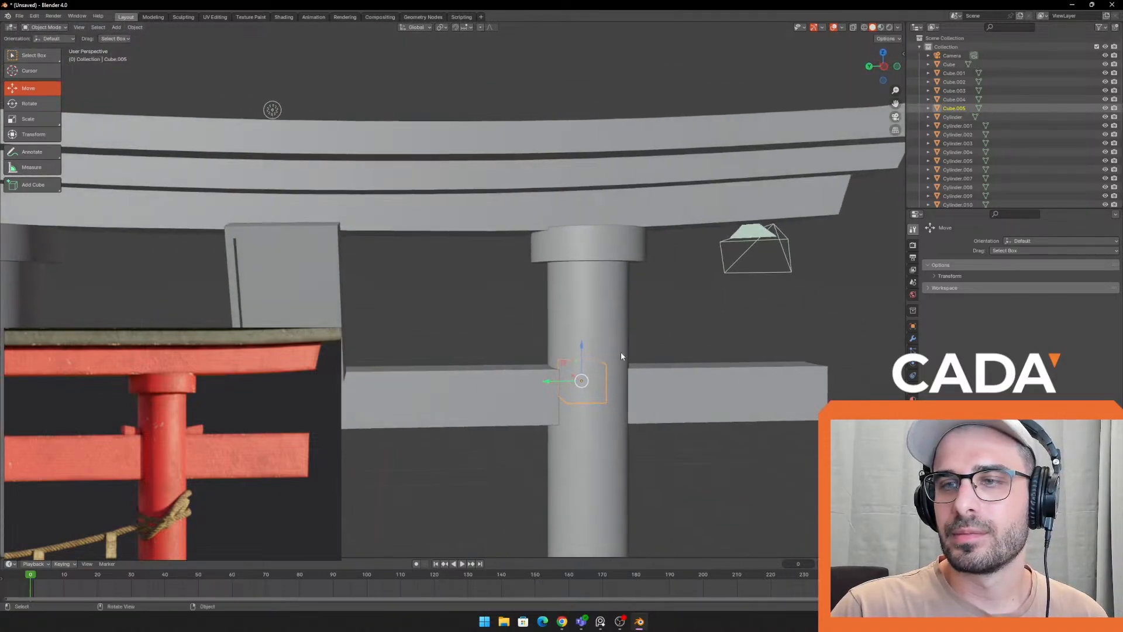
Scale the small block along X and shift it along X at the pillar
key(s)
key(x)
click(612, 332)
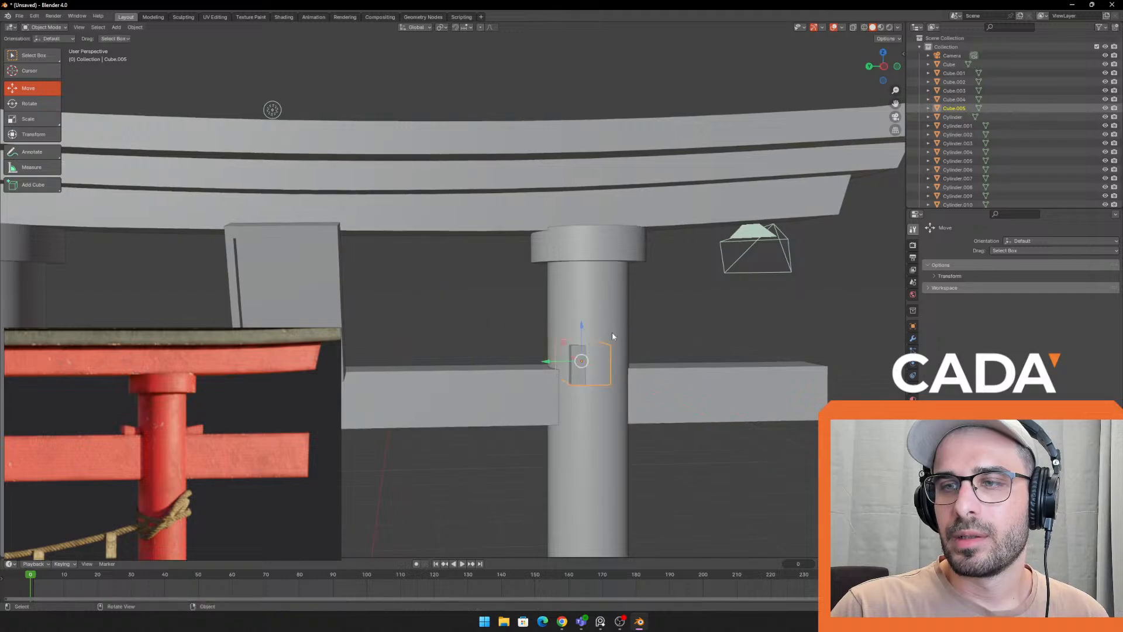
middle_drag(504, 342, 517, 321)
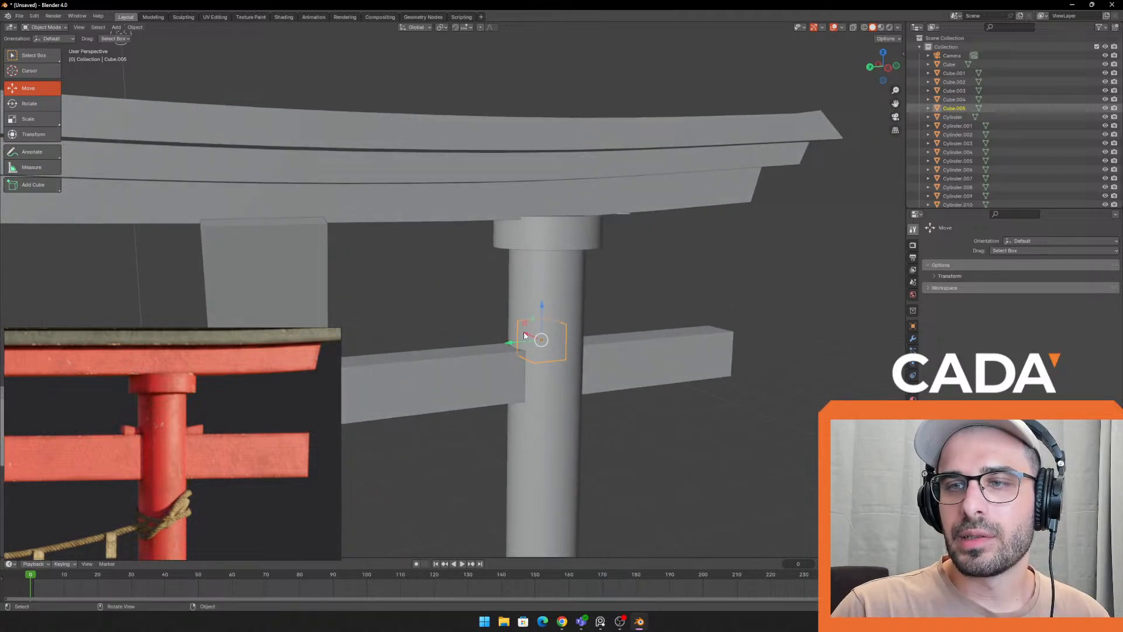
drag(525, 336, 563, 347)
Adjust the block's depth along X and stretch it along Y until it extends past both sides of the pillar
middle_drag(563, 347, 728, 370)
shift+middle_drag(728, 370, 472, 279)
key(s)
key(x)
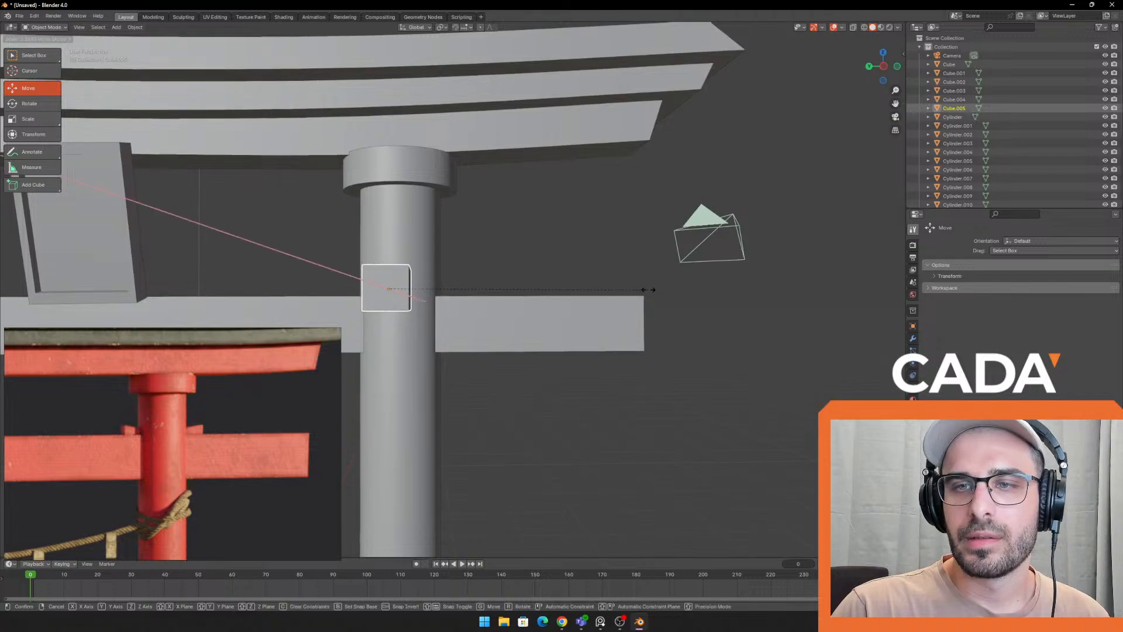
click(506, 277)
key(s)
key(y)
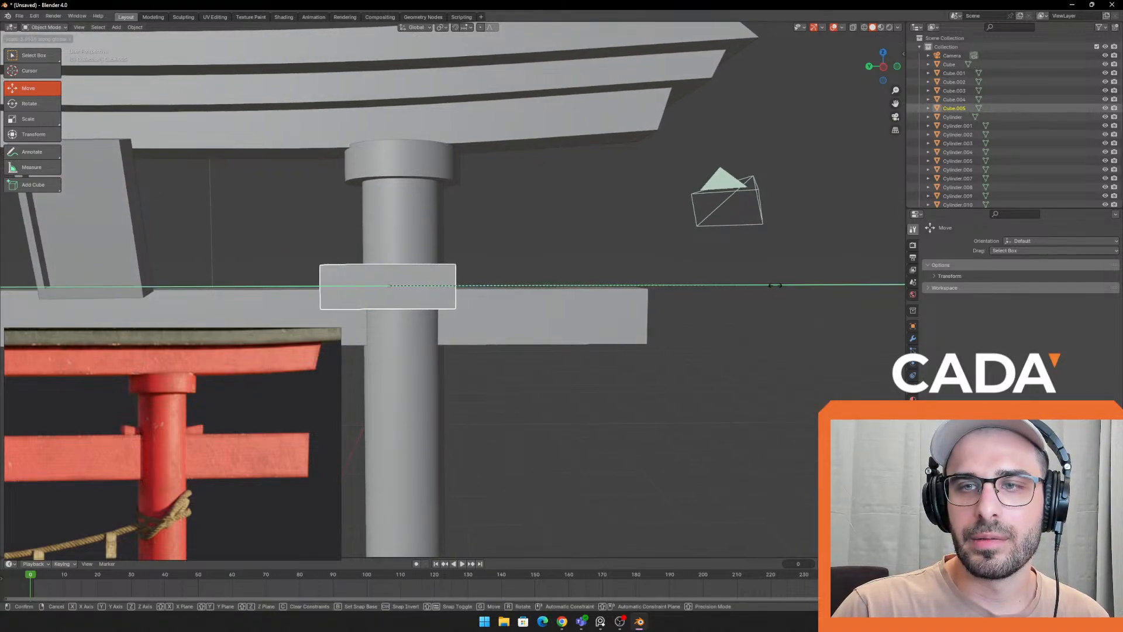
click(772, 283)
middle_drag(772, 283, 637, 273)
Add one loop cut across the middle of the block and ready the Move tool
key(Tab)
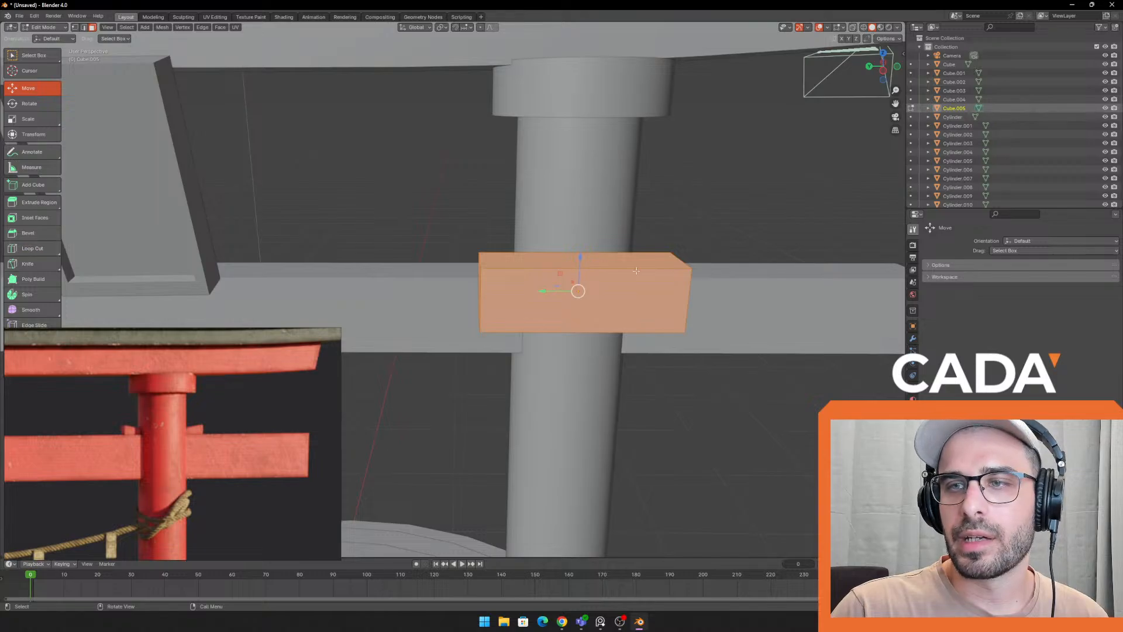
click(32, 248)
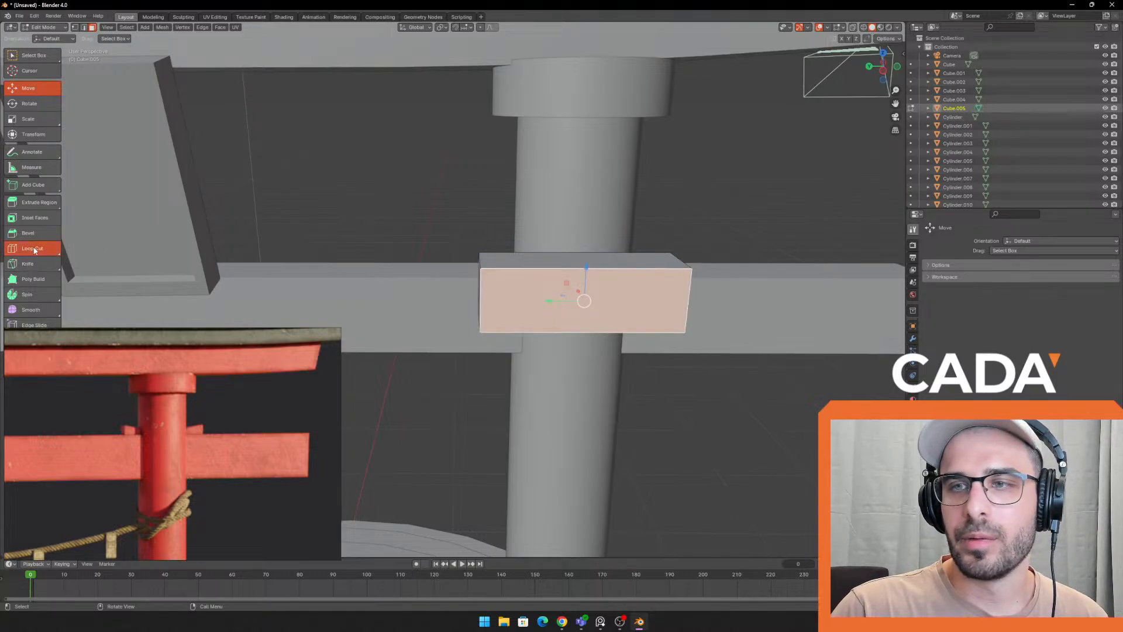
click(530, 274)
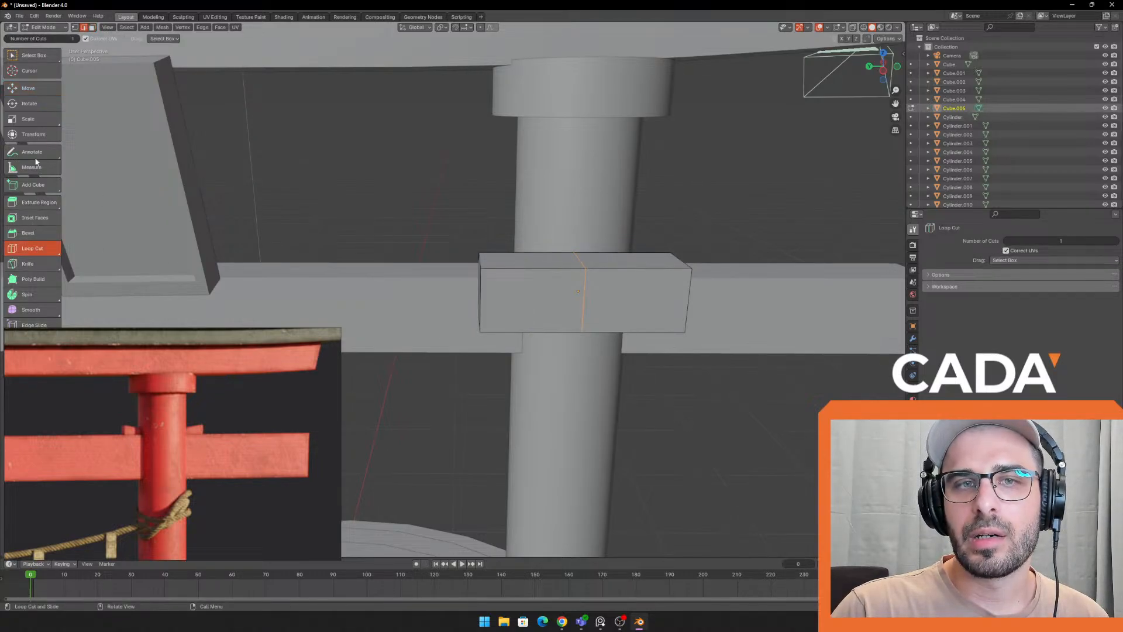
middle_drag(508, 152, 385, 243)
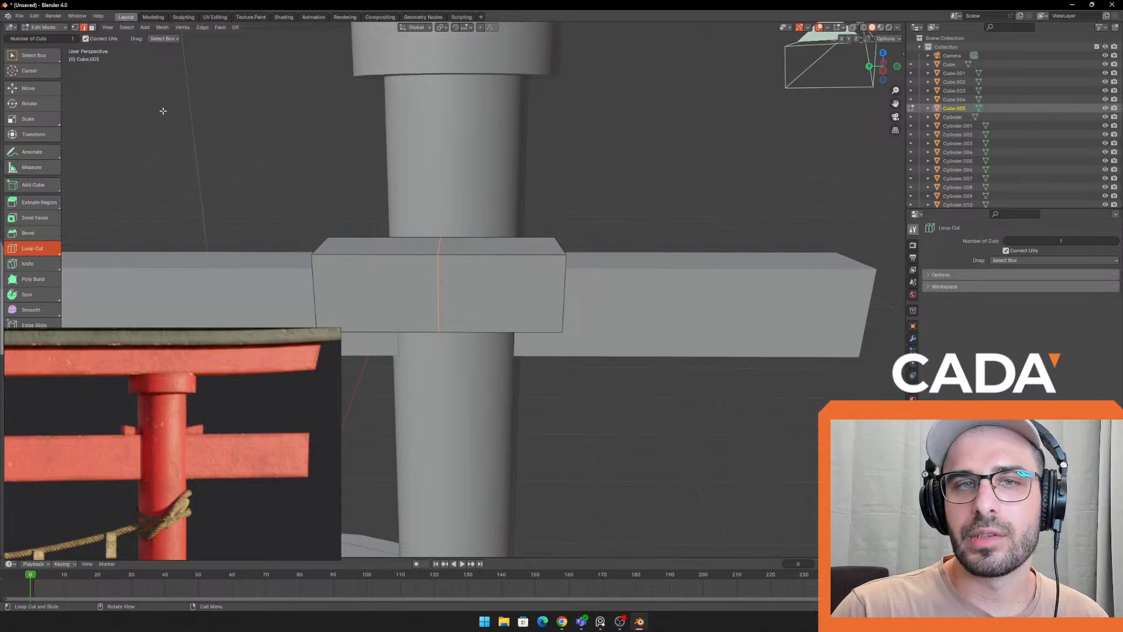
click(29, 87)
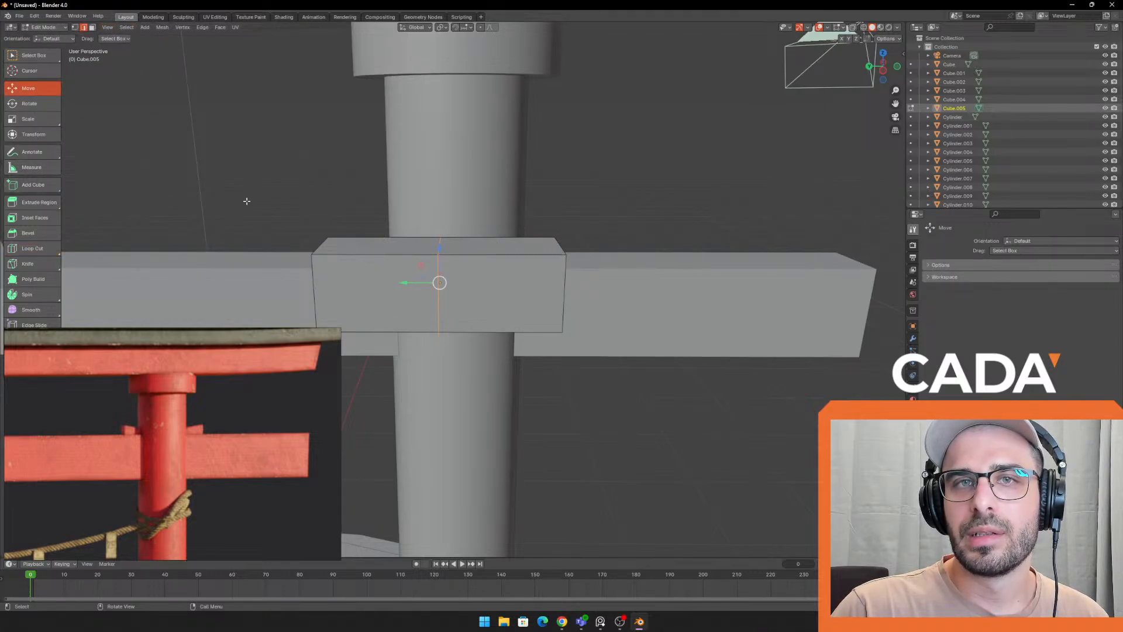
Raise the block's upper outer edges so its top forms a shallow V, and return to Object Mode
middle_drag(318, 248, 446, 214)
drag(442, 212, 443, 185)
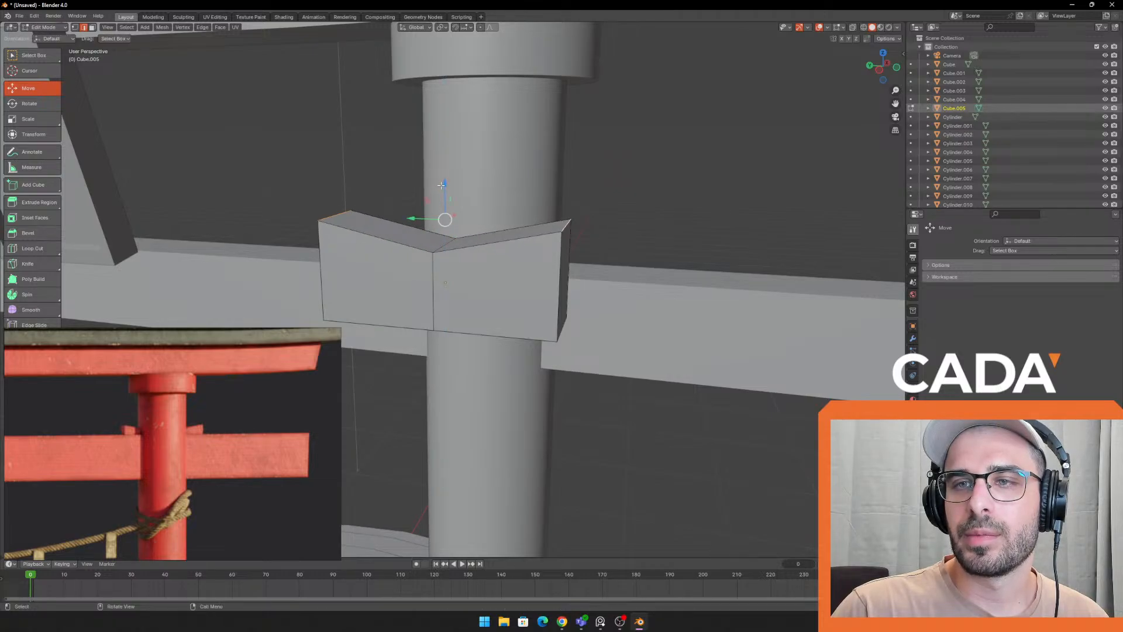
key(Tab)
Shift the V-topped block along X so it sits inside the pillar at the crossbeam
middle_drag(483, 247, 439, 290)
key(g)
key(x)
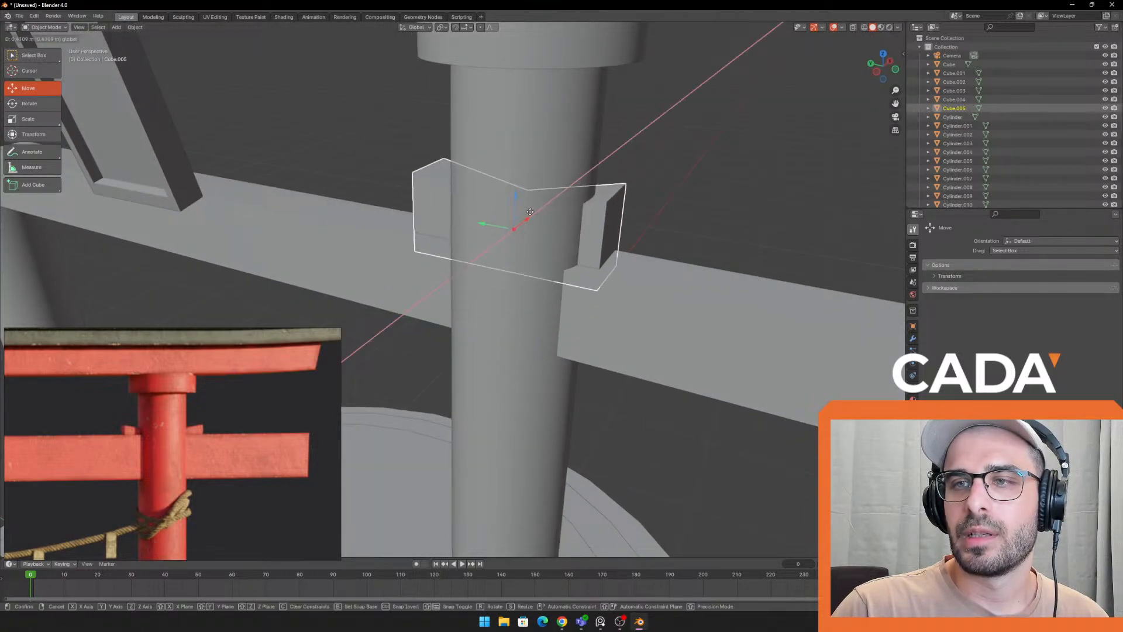
drag(530, 212, 526, 214)
Thin the V-topped block along X to about half its depth and center it on the pillar along Y
middle_drag(771, 159, 769, 198)
key(s)
key(y)
key(x)
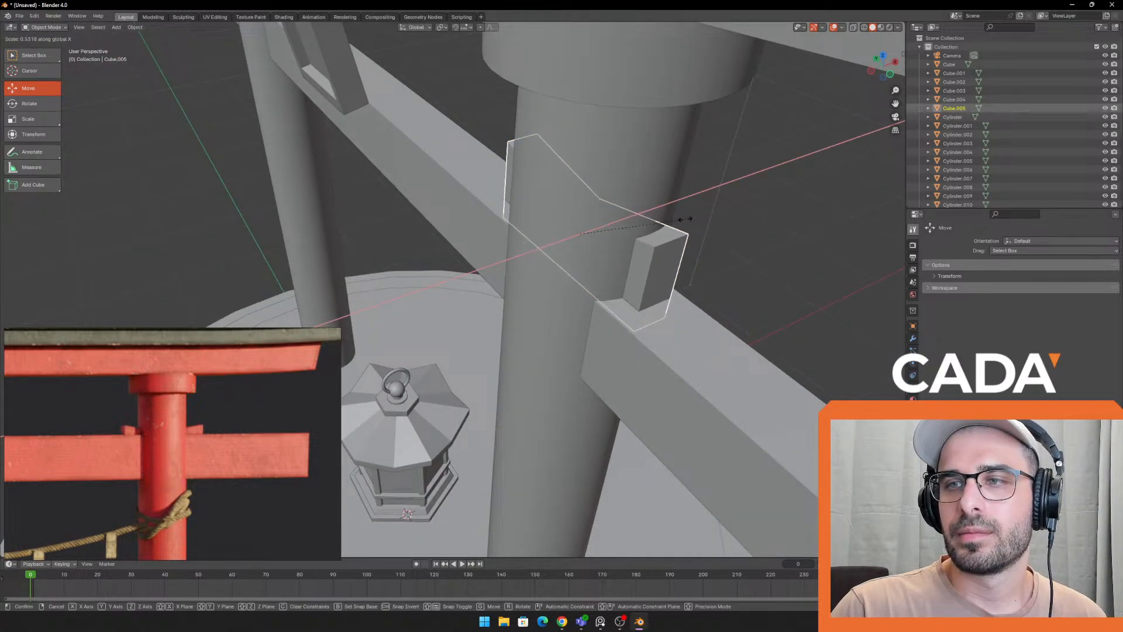
click(682, 220)
middle_drag(681, 220, 561, 308)
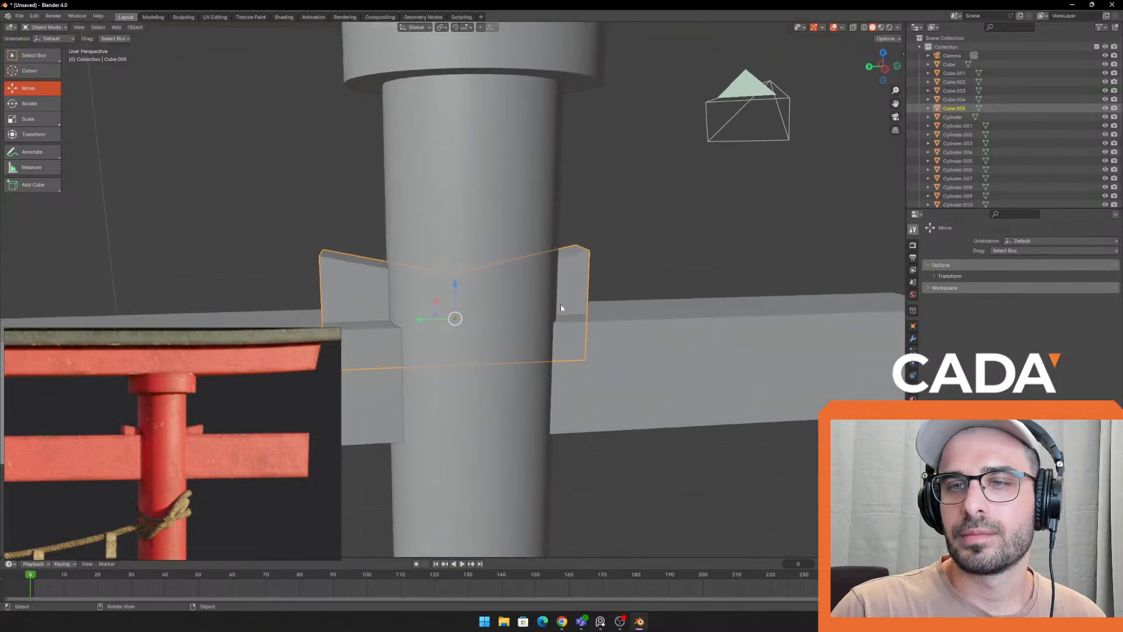
drag(430, 320, 440, 320)
middle_drag(538, 273, 661, 301)
key(shift+d)
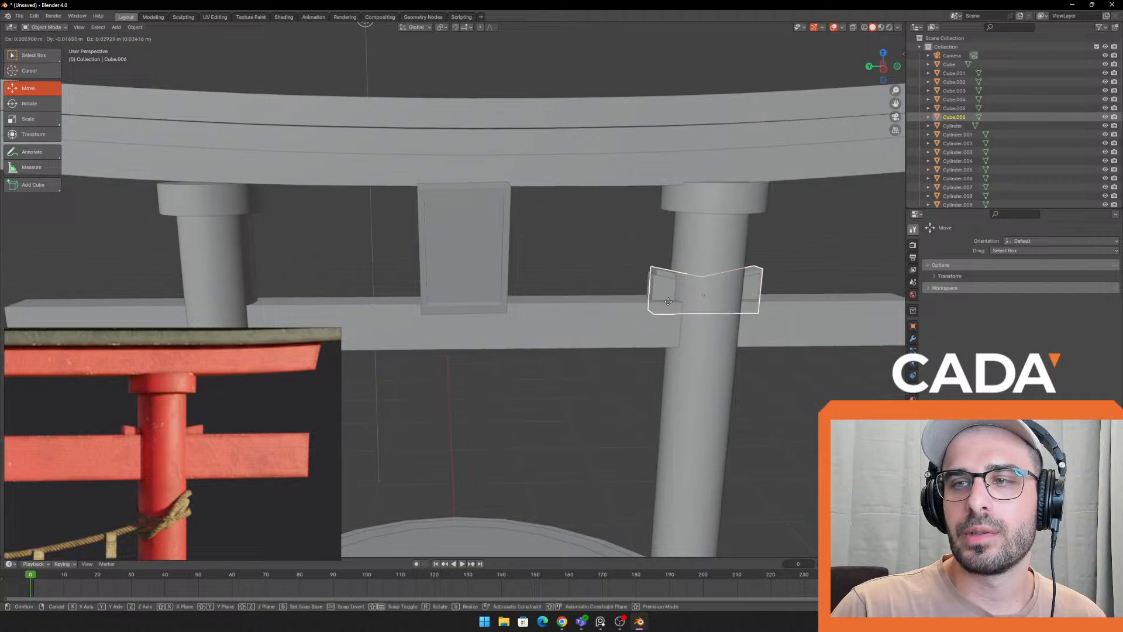
key(x)
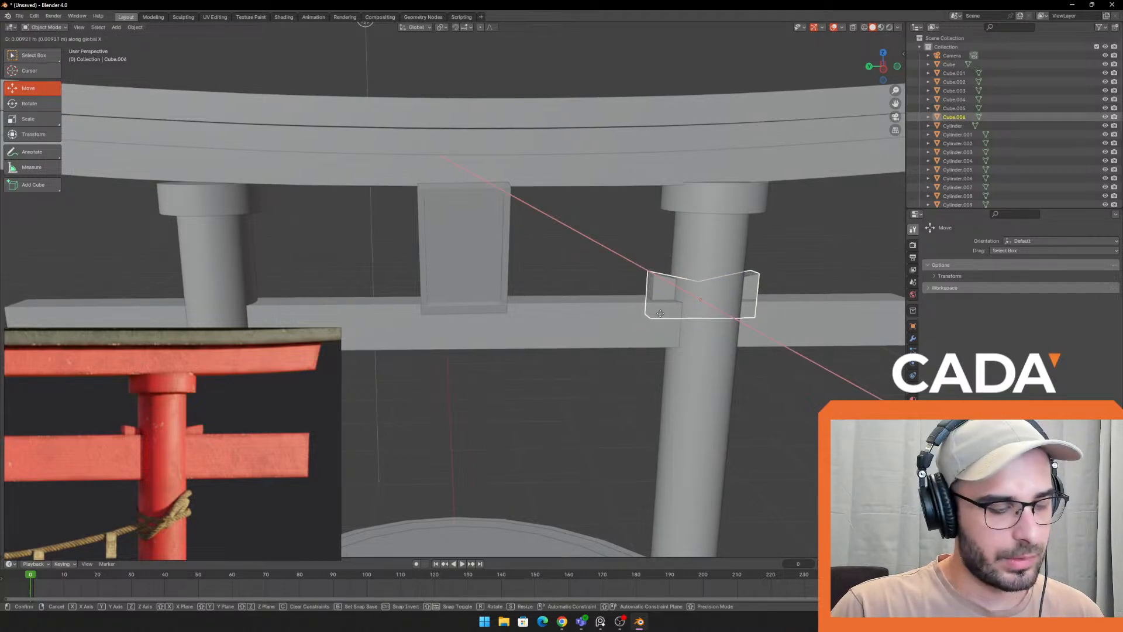
right_click(689, 321)
key(ctrl+z)
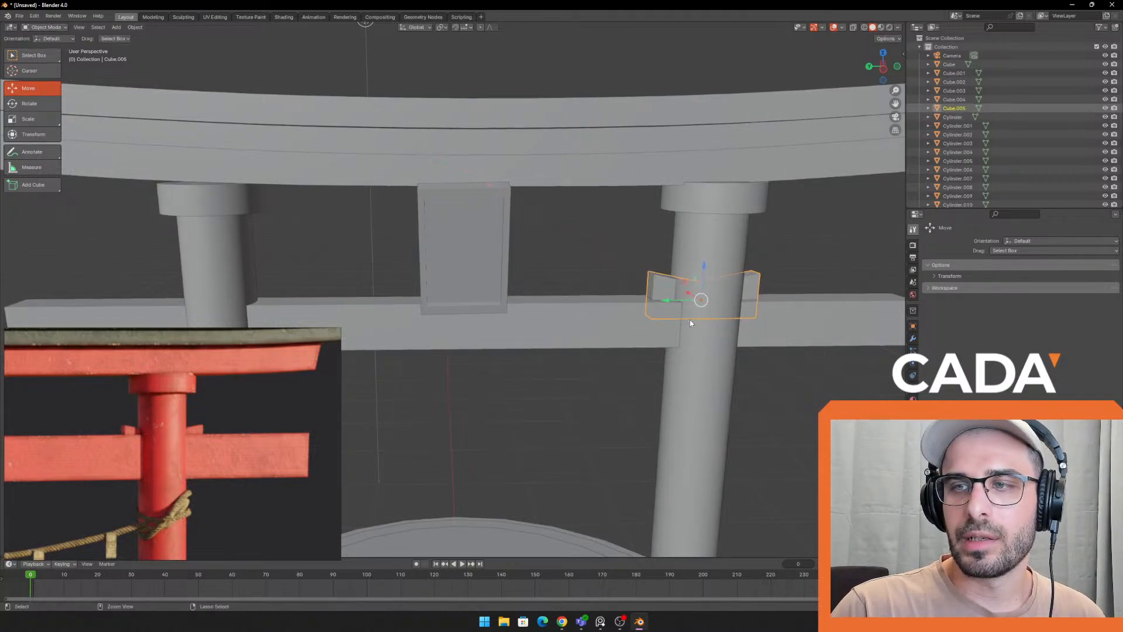
key(s)
key(y)
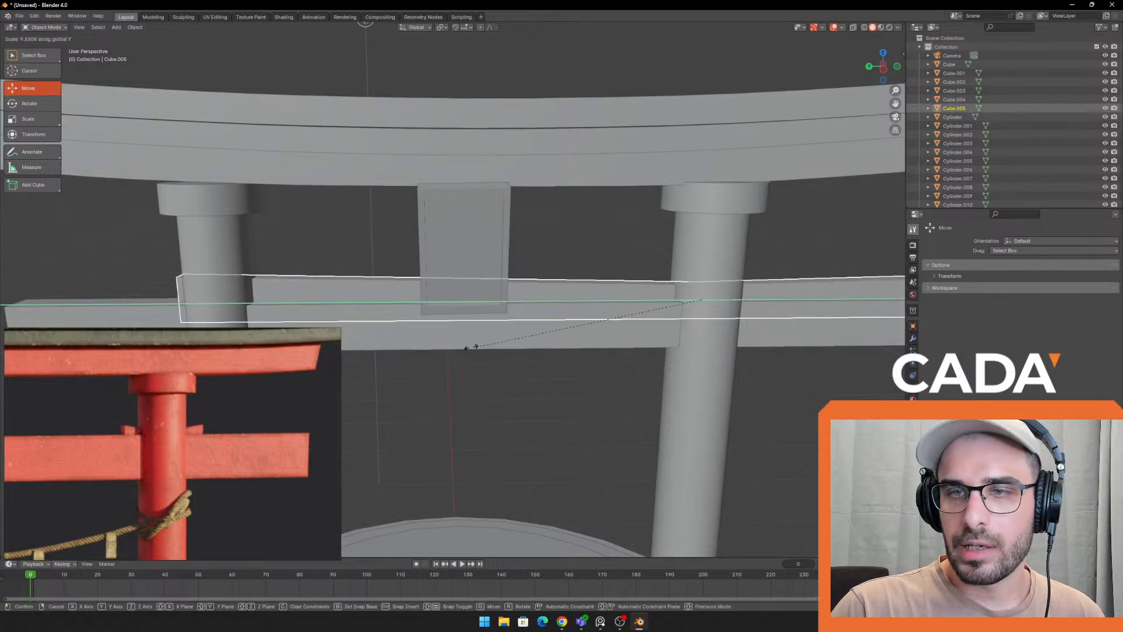
right_click(370, 339)
scroll(724, 306, down, 3)
key(s)
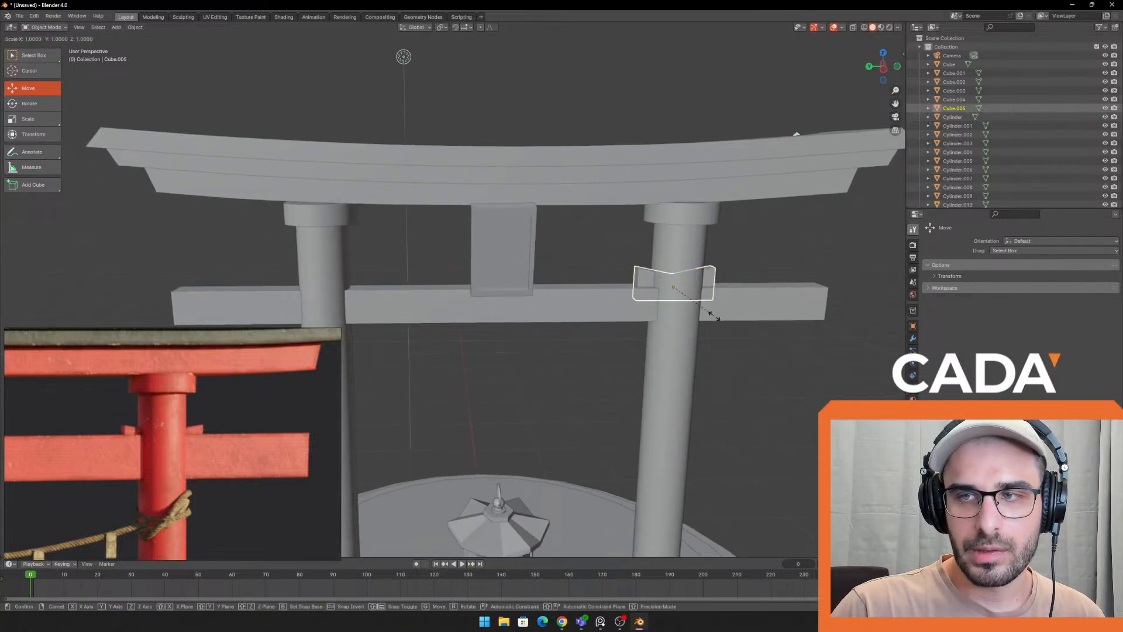
key(y)
click(623, 324)
key(ctrl+z)
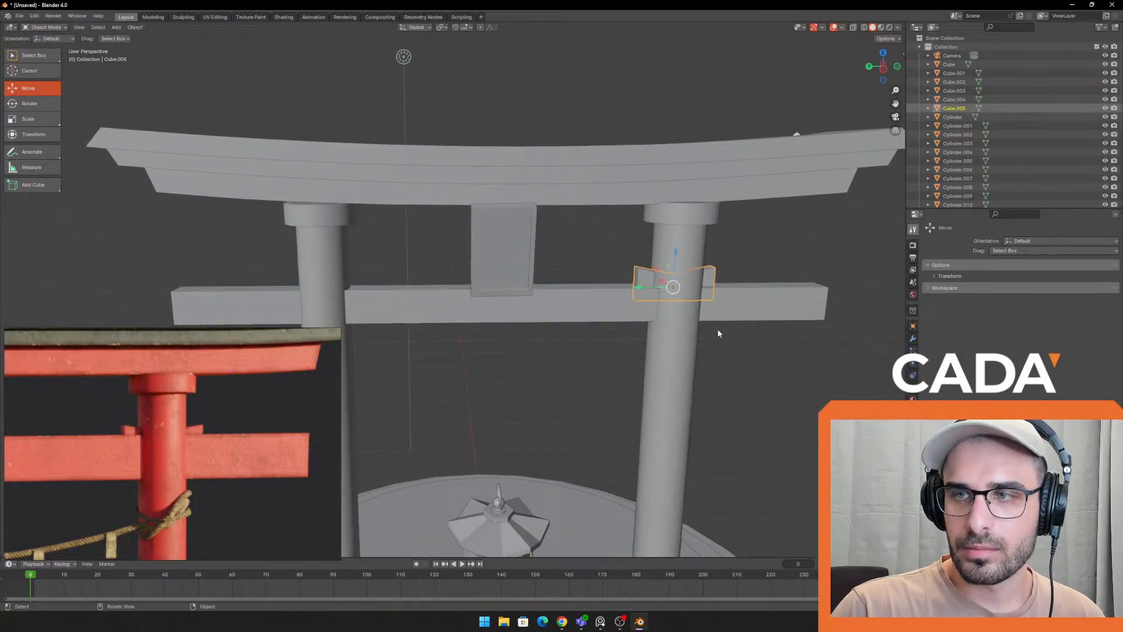
Duplicate the V-topped block along Y onto the opposite pillar at the crossbeam and deselect it
shift+middle_drag(652, 312, 661, 310)
key(shift+d)
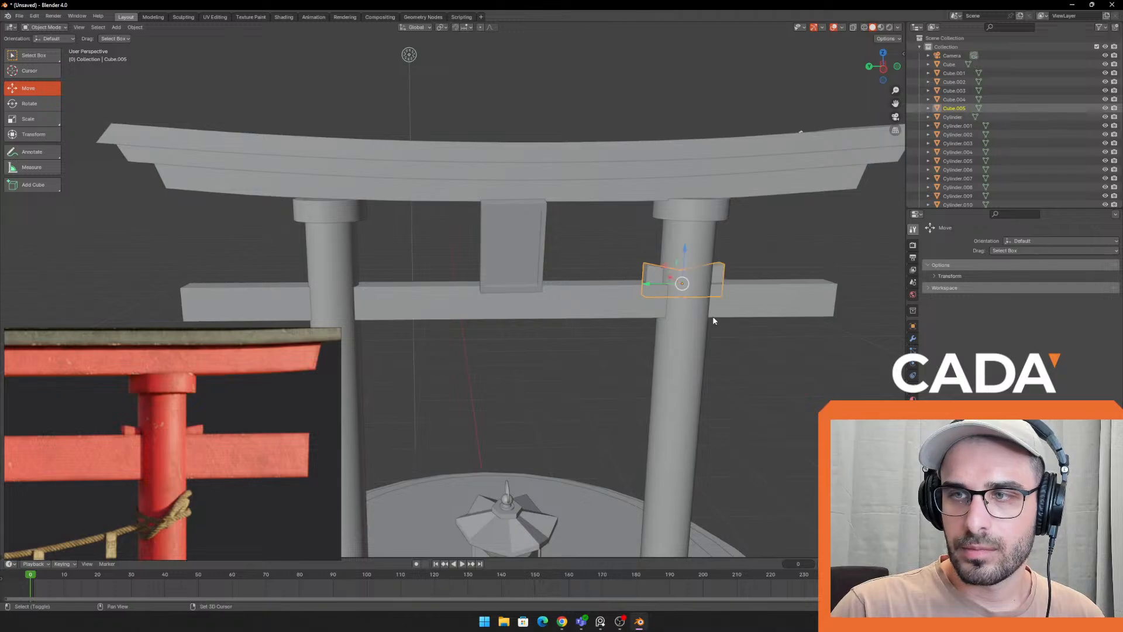
key(y)
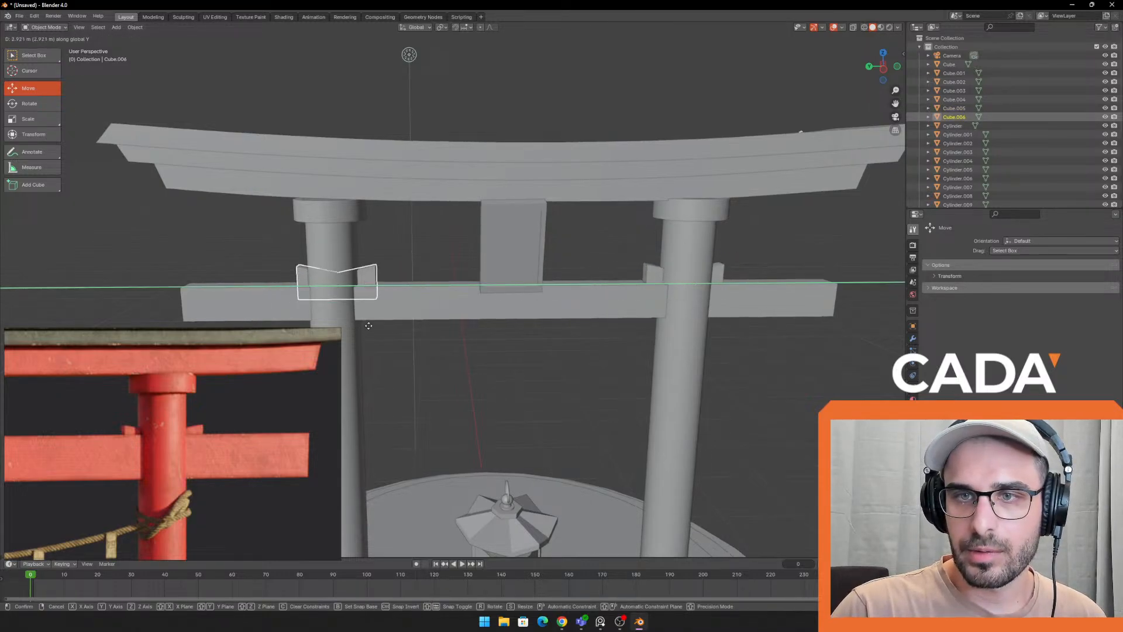
click(308, 295)
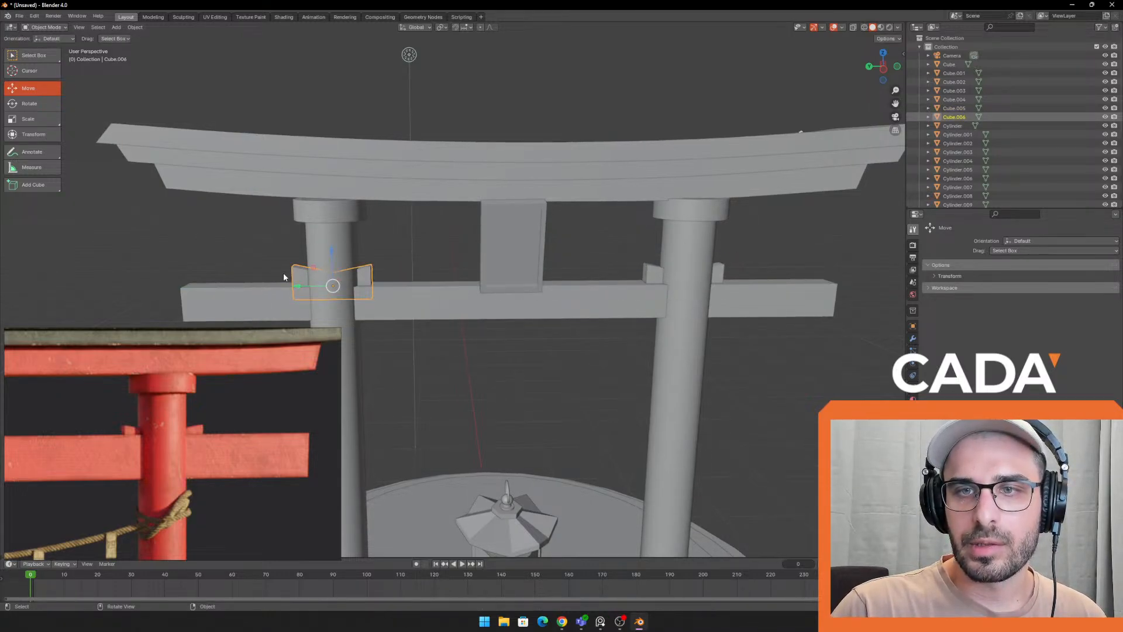
scroll(284, 274, down, 2)
click(286, 274)
Compare the whole gate, lantern and stepped base with the full reference image from several angles
middle_drag(332, 300, 361, 242)
scroll(497, 388, down, 4)
shift+middle_drag(497, 388, 486, 321)
middle_drag(485, 321, 534, 307)
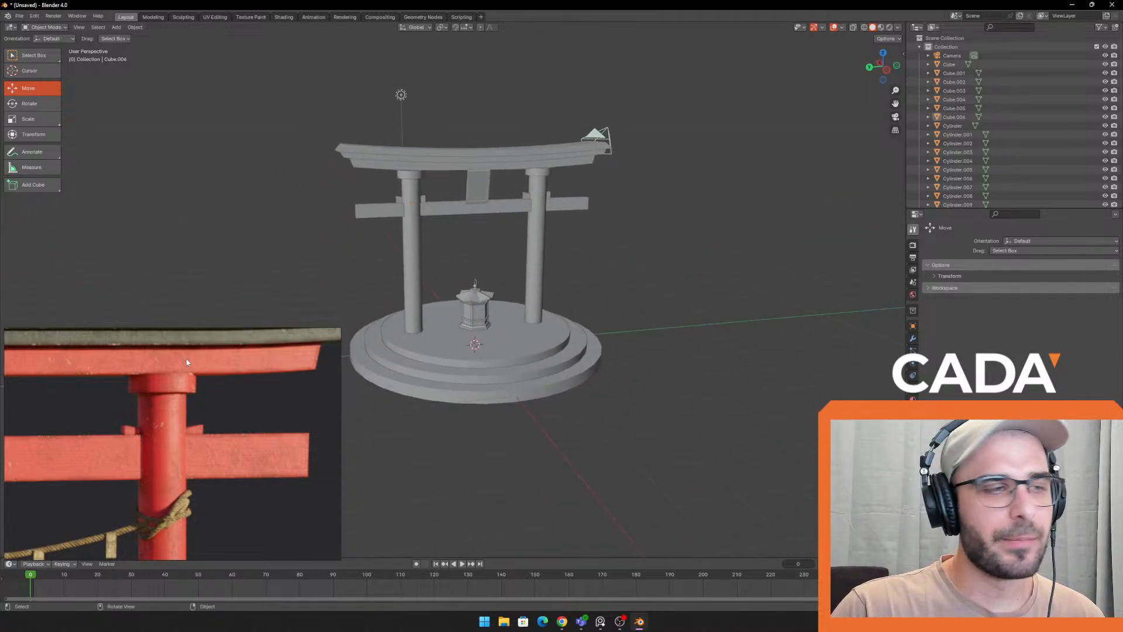
scroll(186, 362, down, 8)
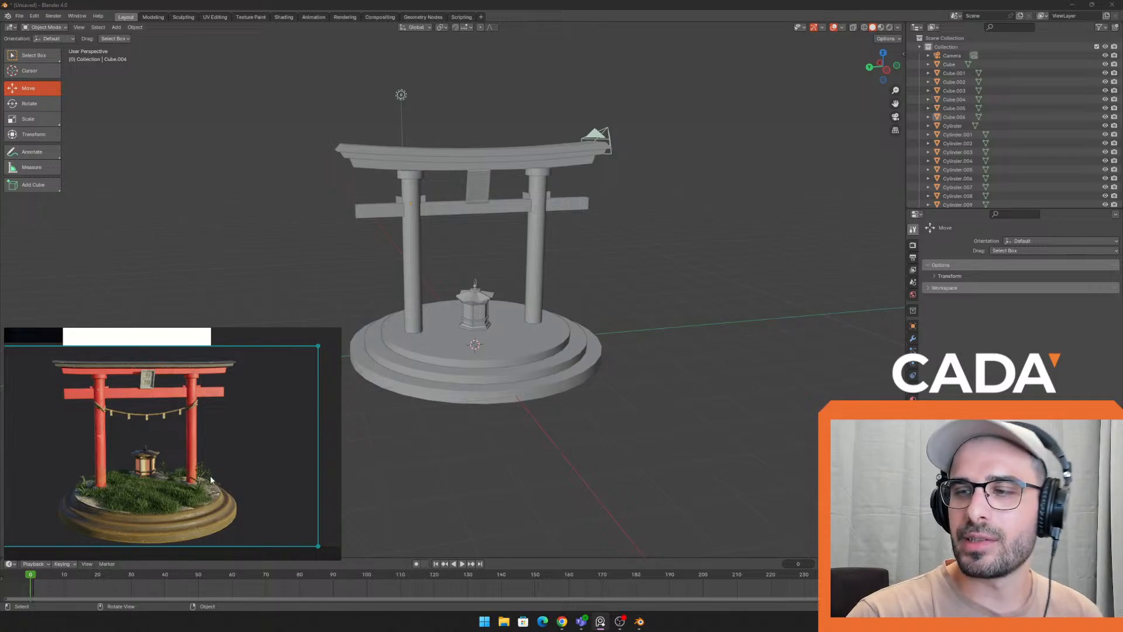
middle_drag(723, 95, 729, 95)
middle_drag(754, 204, 786, 212)
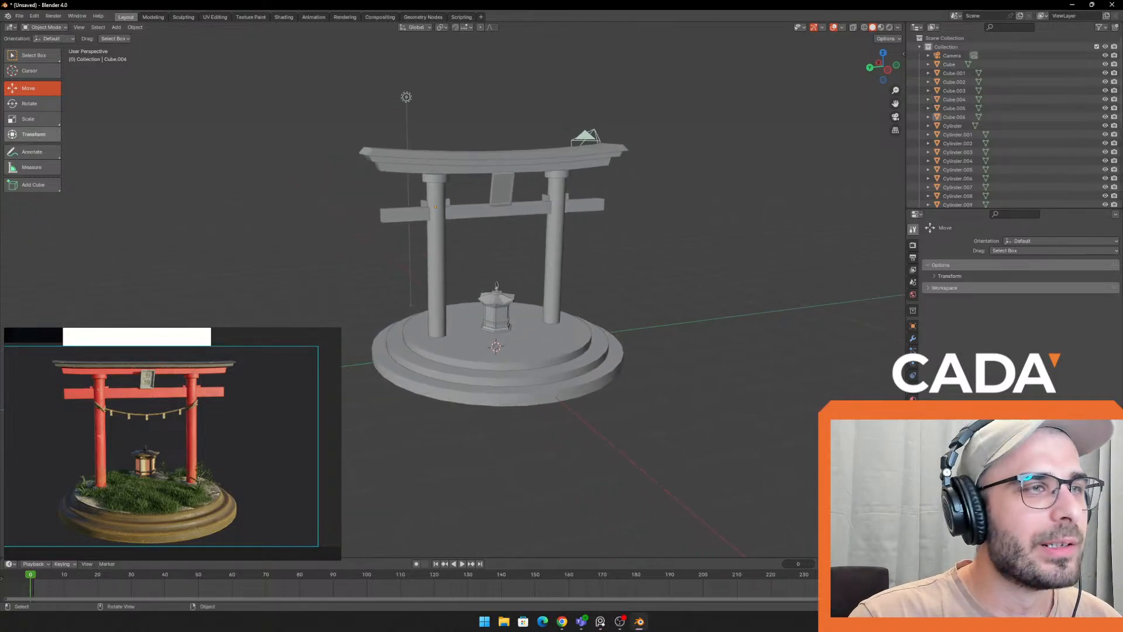
key(alt+Tab)
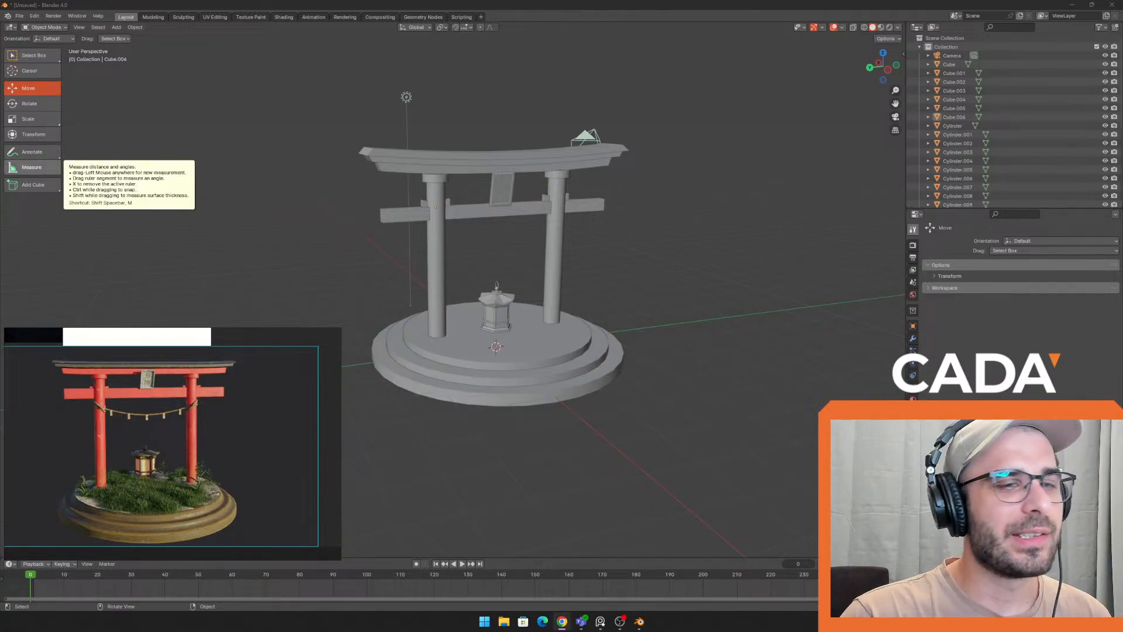
scroll(679, 236, up, 2)
middle_drag(723, 252, 732, 251)
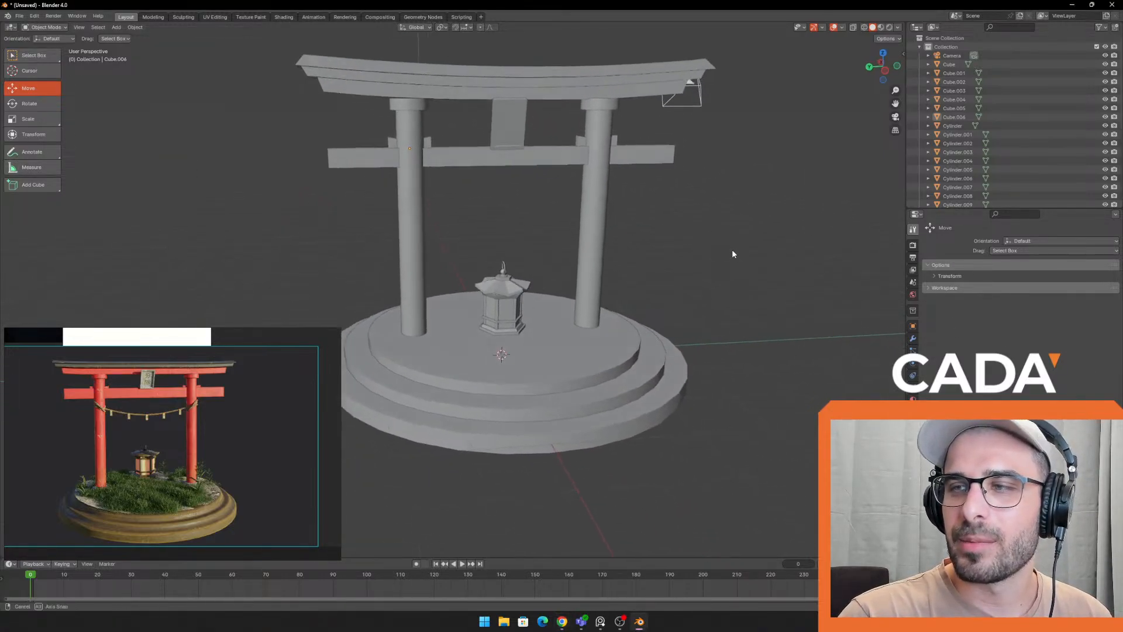
scroll(704, 283, down, 5)
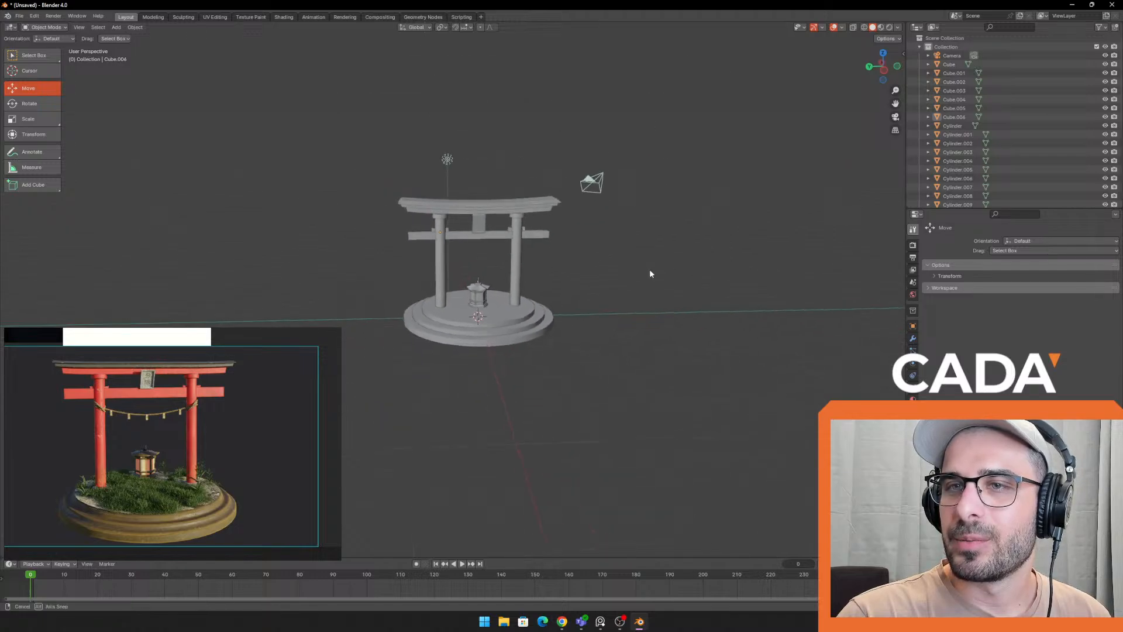
mouse_move(651, 273)
middle_down()
mouse_move(497, 154)
mouse_move(595, 231)
mouse_move(612, 234)
mouse_move(625, 206)
mouse_move(715, 303)
mouse_move(694, 201)
middle_up()
scroll(625, 205, up, 4)
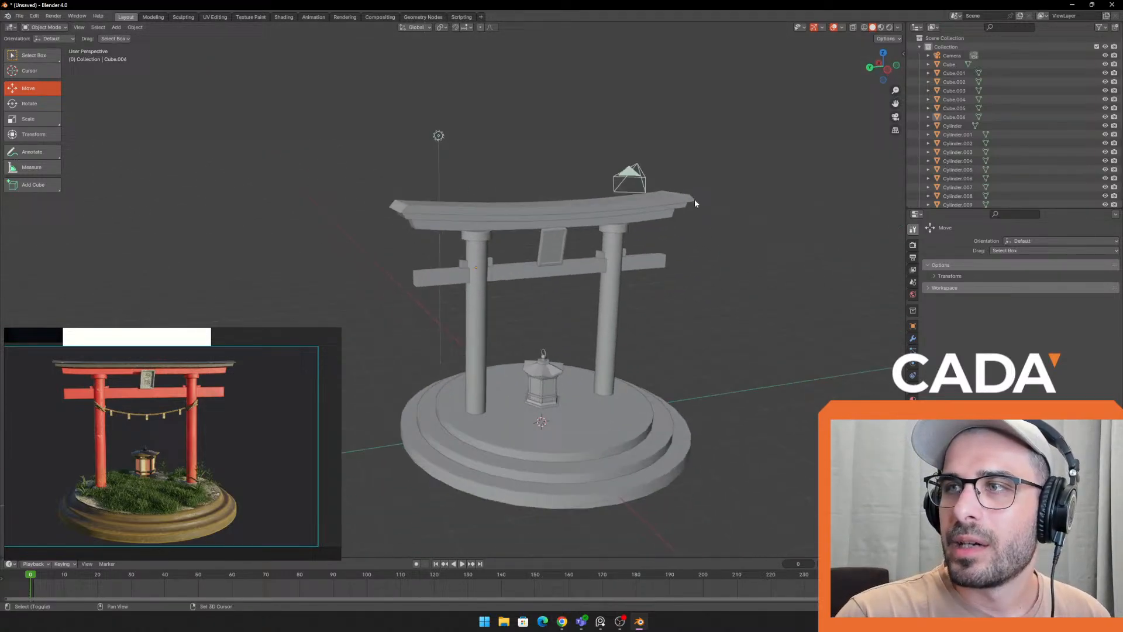
Switch the viewport to rendered shading and reposition the scene's light near the gate
click(890, 27)
middle_drag(729, 279, 722, 308)
click(434, 118)
middle_drag(438, 121, 501, 198)
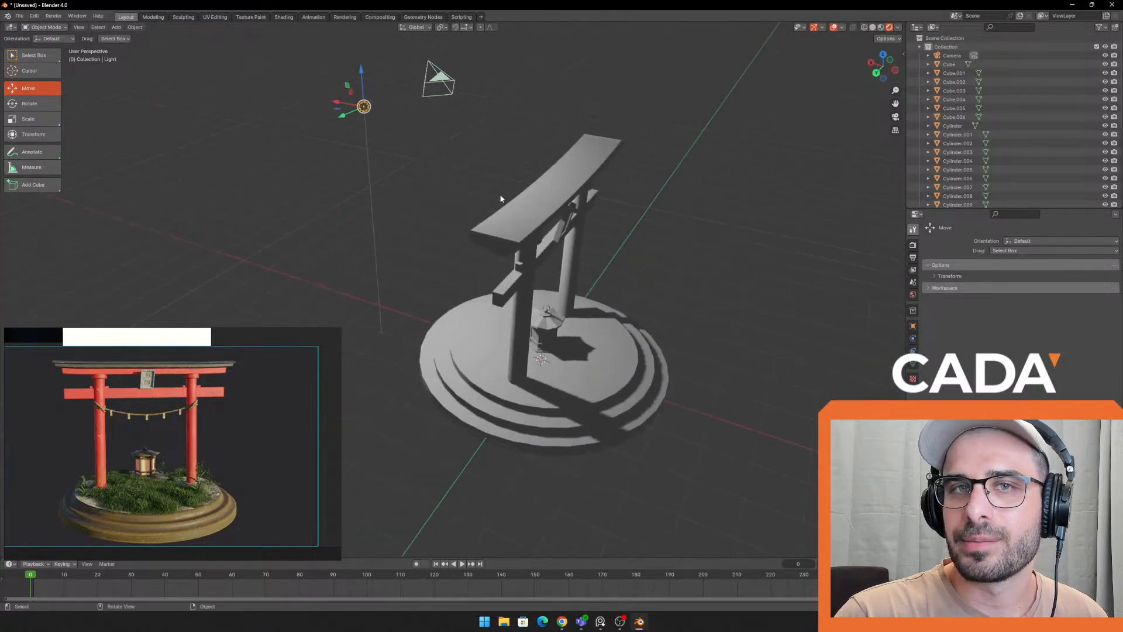
key(g)
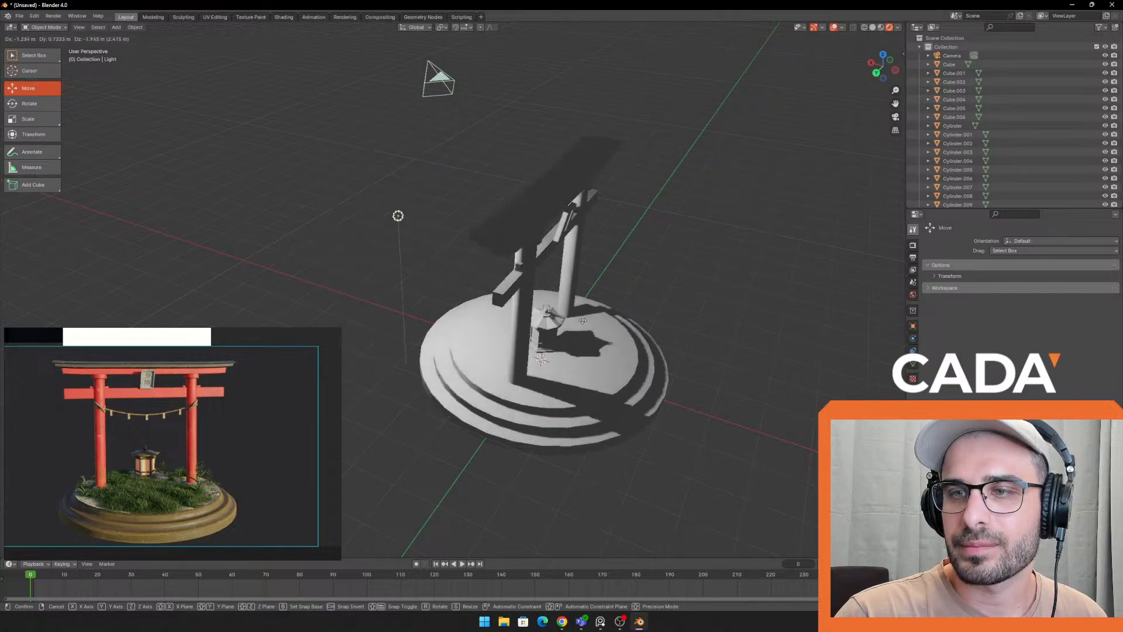
click(557, 219)
middle_drag(557, 219, 545, 244)
Duplicate the light and place the copy beside the gate, in front of the base
key(shift+d)
click(100, 306)
middle_drag(667, 342, 564, 334)
key(g)
click(721, 318)
middle_drag(700, 315, 663, 337)
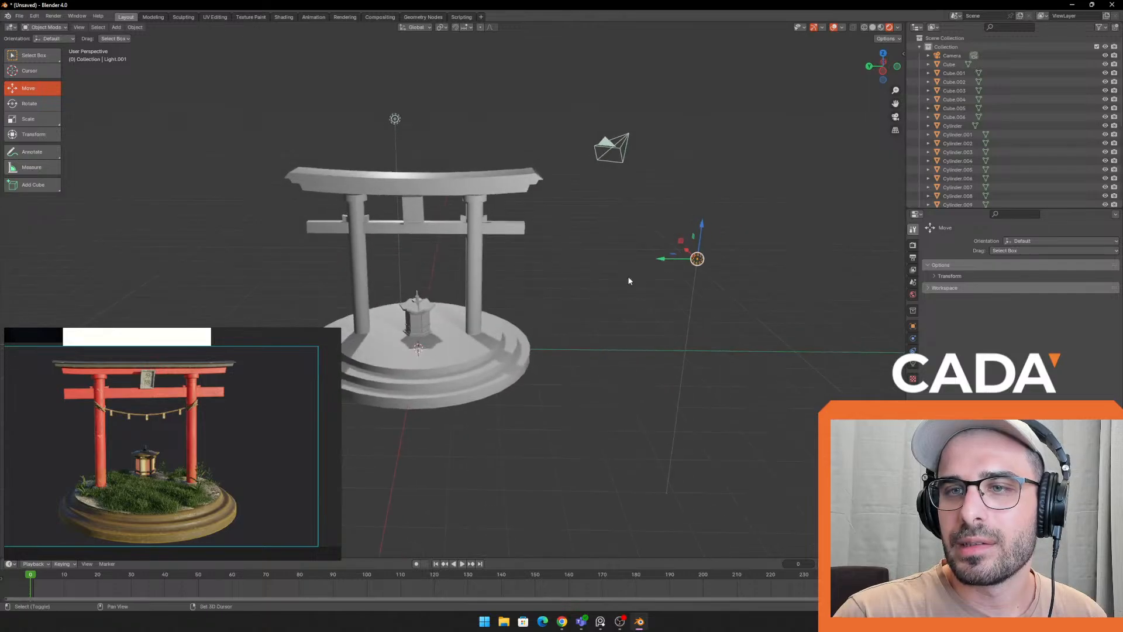
Duplicate the side light and position the copy on the opposite side of the gate
scroll(667, 273, down, 2)
shift+middle_drag(628, 279, 738, 266)
key(shift+d)
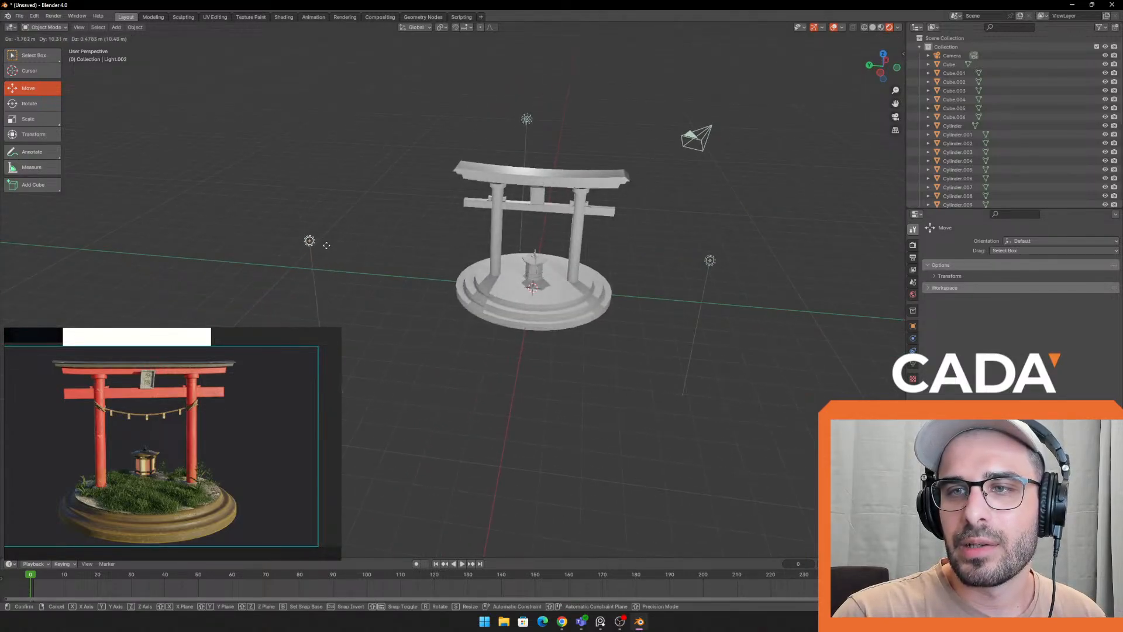
click(328, 246)
middle_drag(328, 246, 570, 256)
key(g)
click(516, 293)
middle_drag(516, 294, 484, 310)
key(g)
click(441, 317)
scroll(585, 276, up, 2)
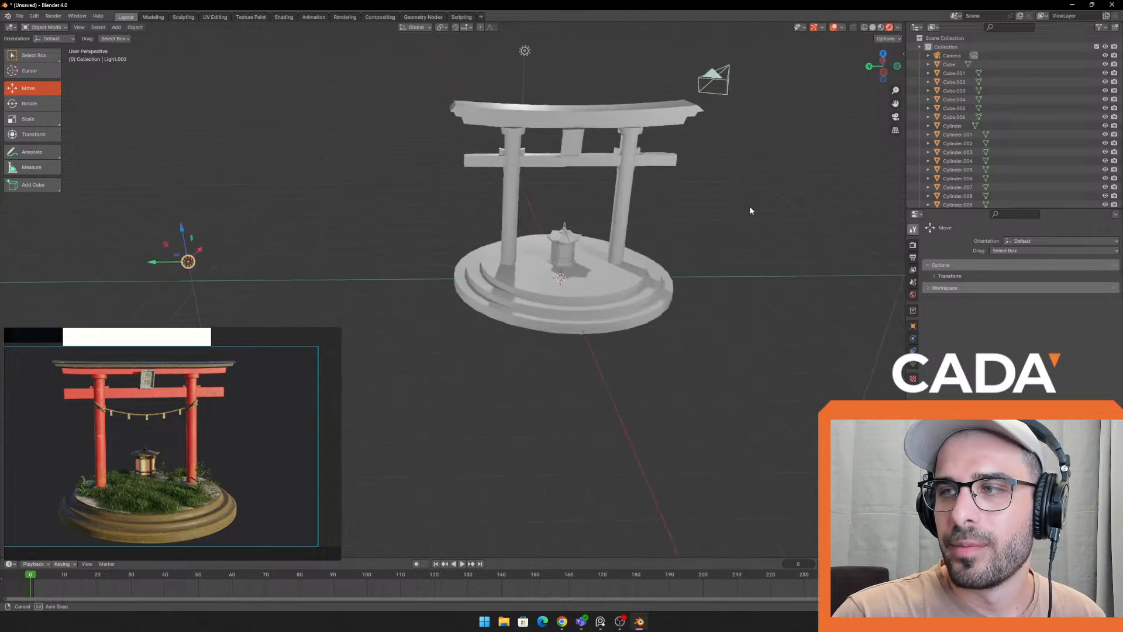
Try Cycles as the render engine for the lit gate, and return to EEVEE
middle_drag(749, 206, 718, 201)
click(913, 245)
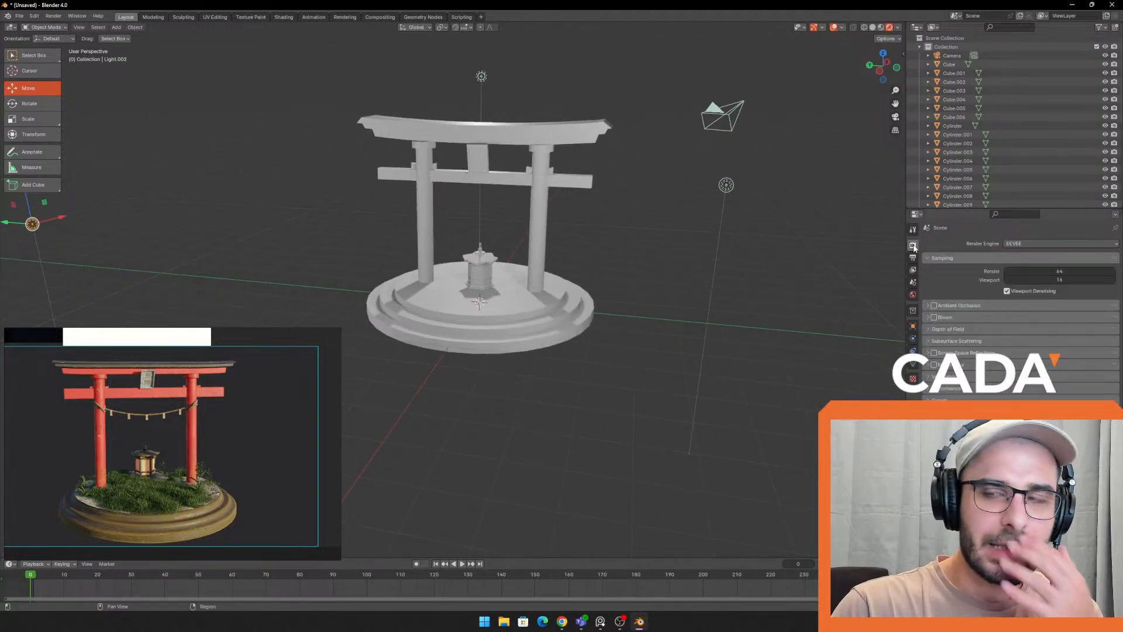
scroll(555, 225, up, 1)
shift+middle_drag(613, 213, 634, 258)
click(1080, 243)
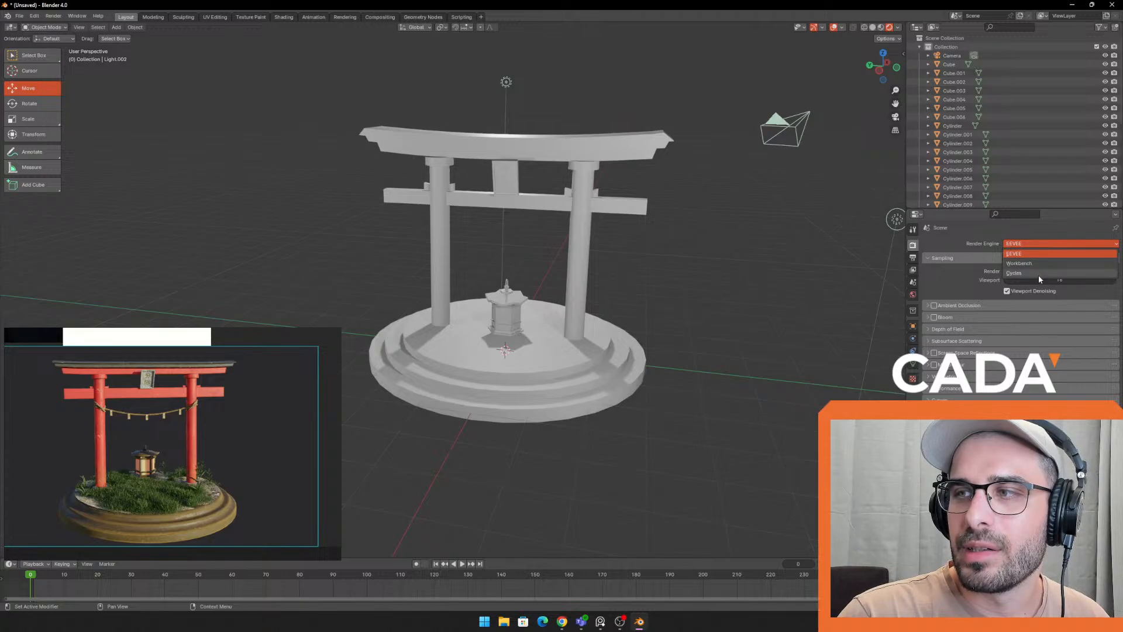
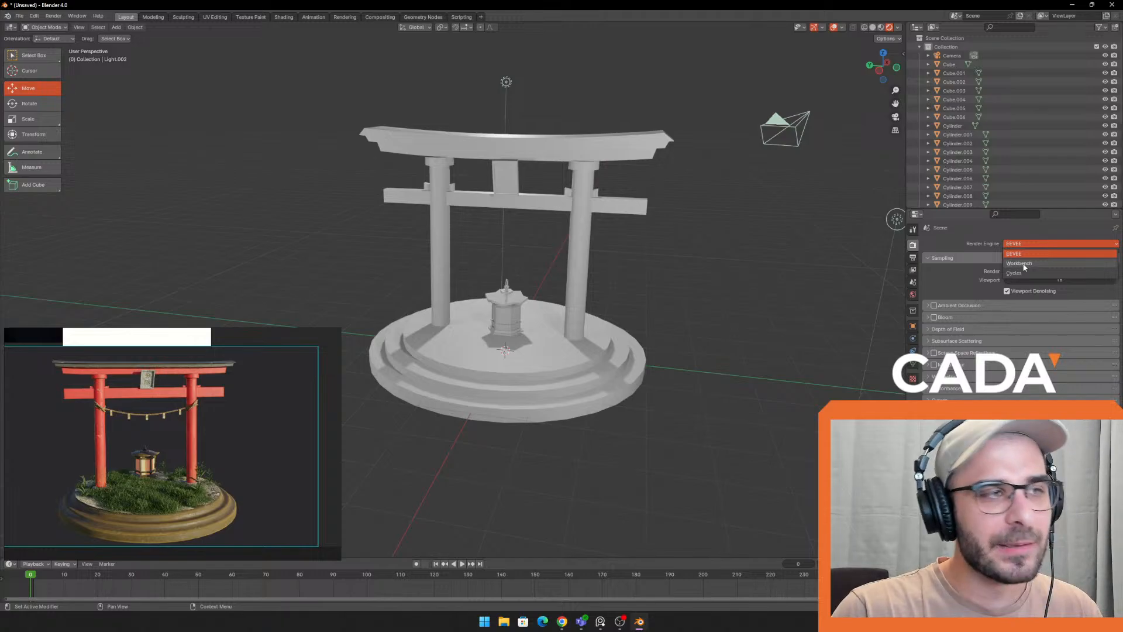
click(1023, 273)
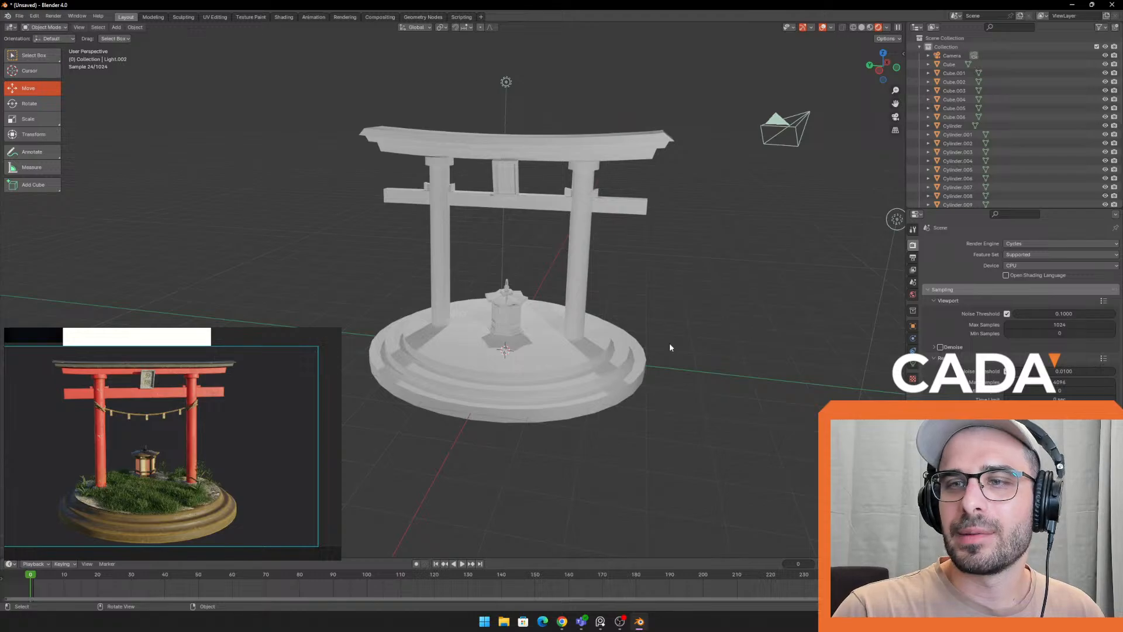
click(1049, 243)
click(1022, 254)
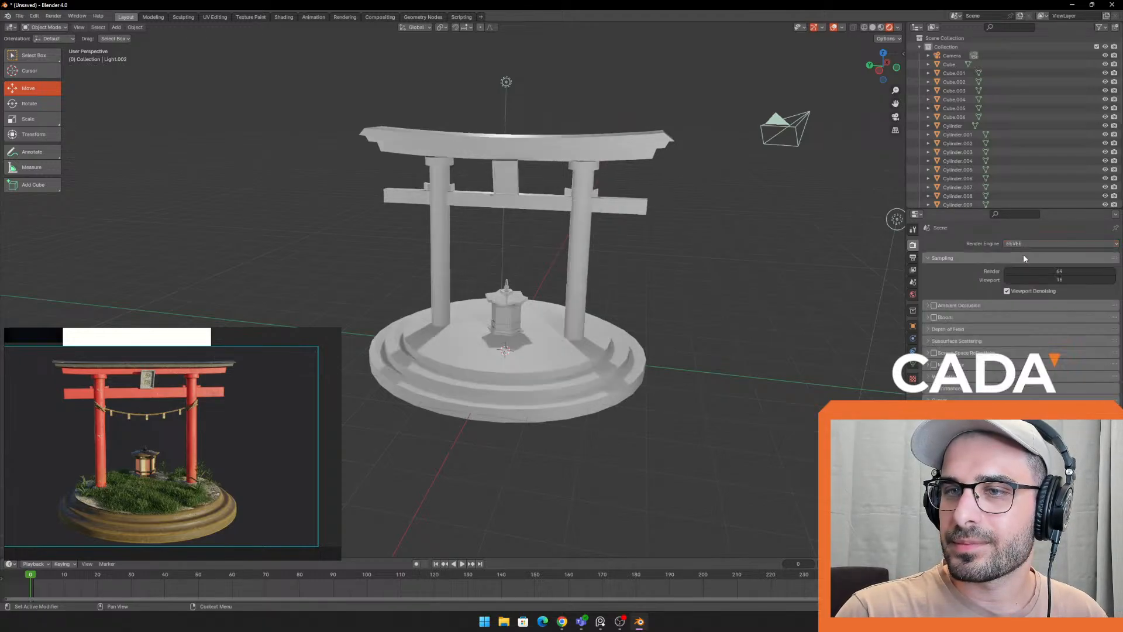
Adjust the position of the light above the gate and reposition the side lights around the base
scroll(685, 270, up, 4)
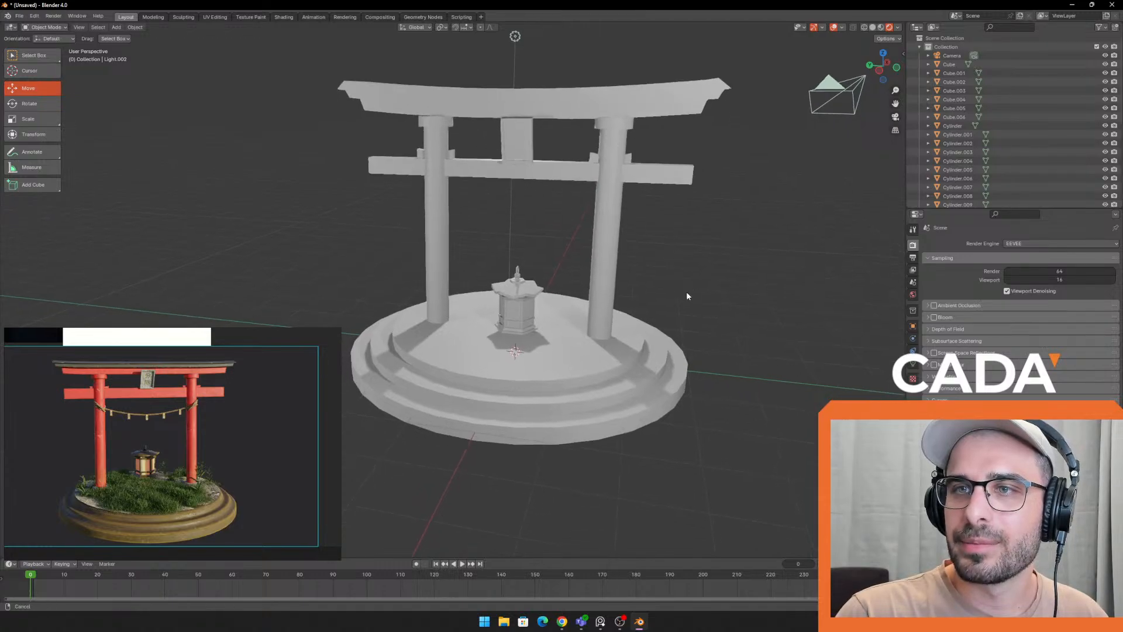
mouse_move(522, 27)
mouse_down()
mouse_move(517, 69)
mouse_move(515, 48)
mouse_up()
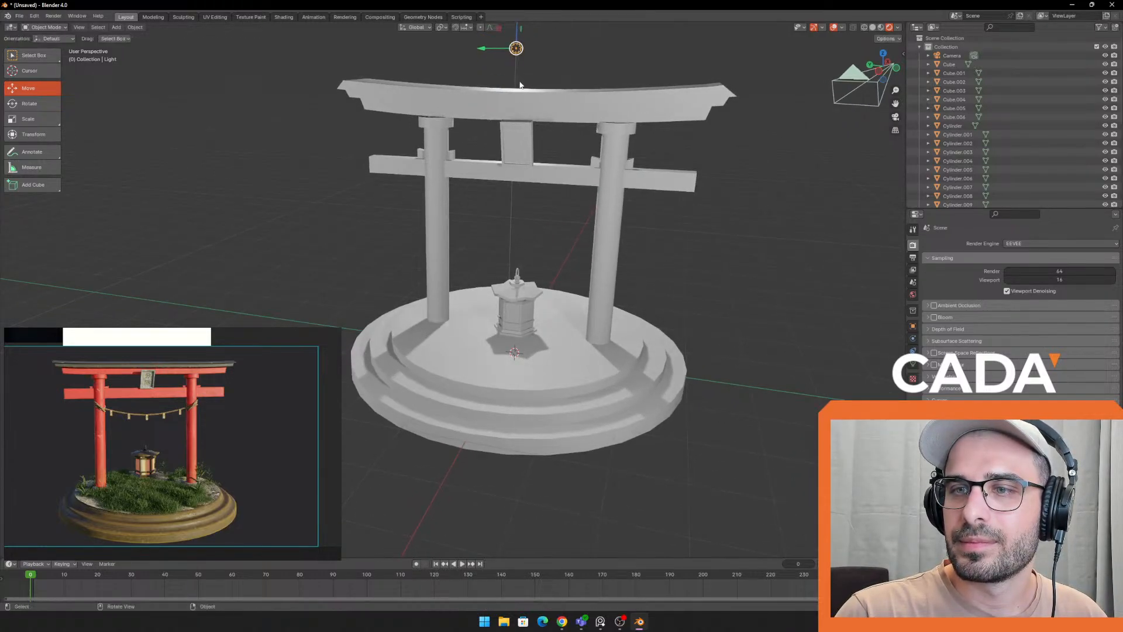
scroll(724, 366, down, 4)
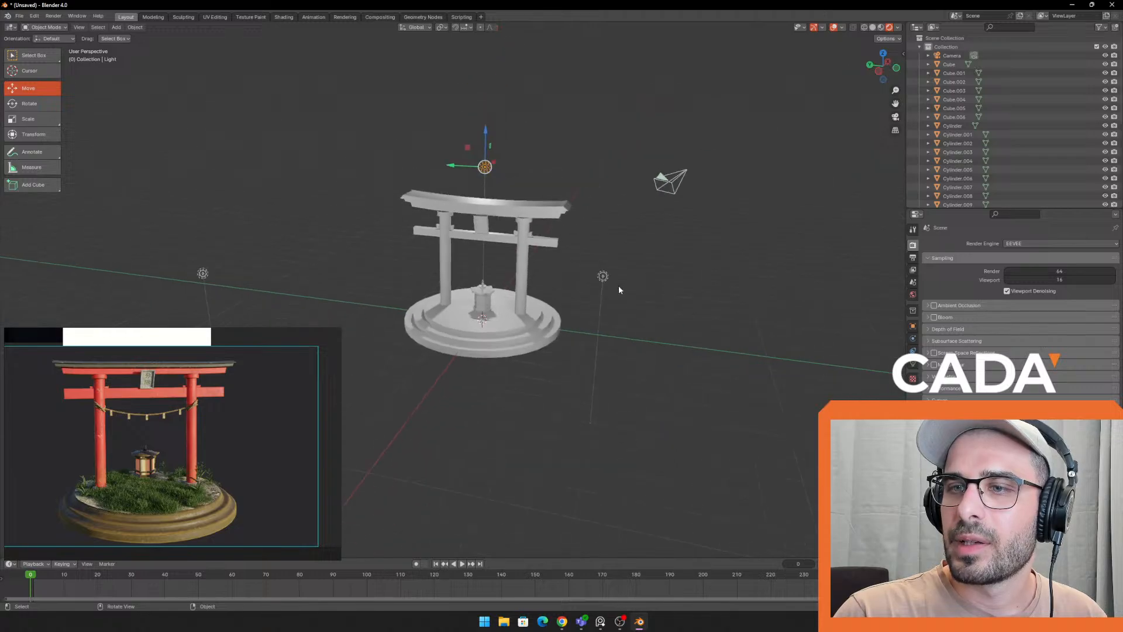
click(603, 275)
mouse_move(604, 277)
mouse_down()
mouse_move(800, 346)
mouse_move(872, 358)
mouse_move(854, 351)
mouse_up()
shift+middle_drag(672, 400, 714, 383)
drag(253, 254, 280, 227)
Examine the gate up close and compare Material Preview shading with Rendered shading
scroll(646, 255, up, 2)
middle_drag(728, 235, 744, 335)
scroll(694, 238, up, 2)
middle_drag(744, 335, 714, 342)
right_drag(318, 366, 279, 361)
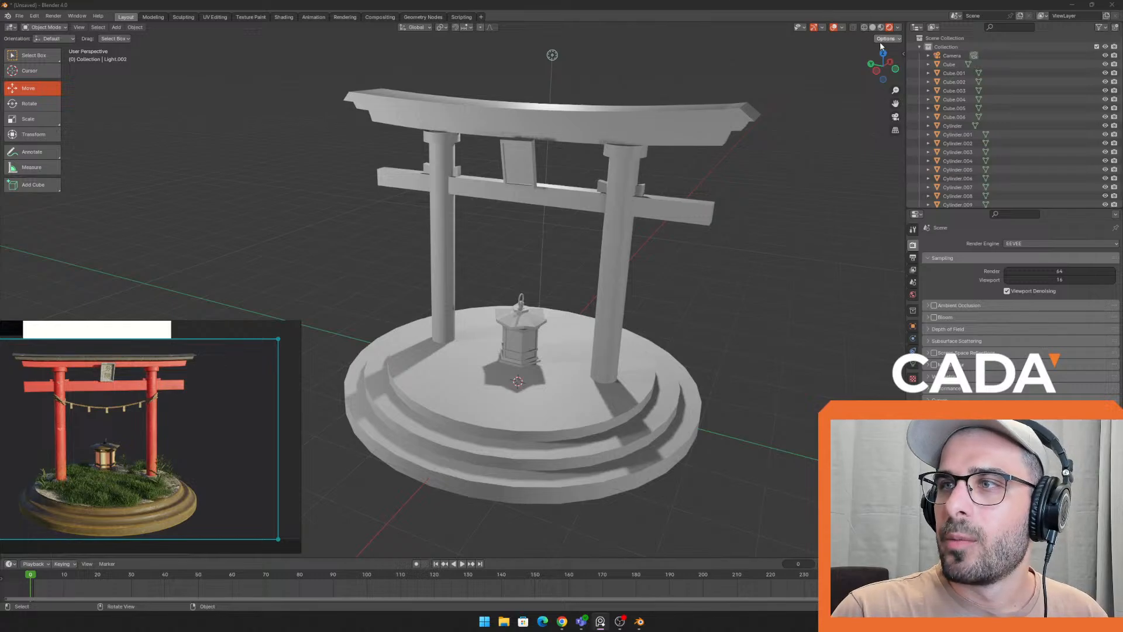
click(898, 28)
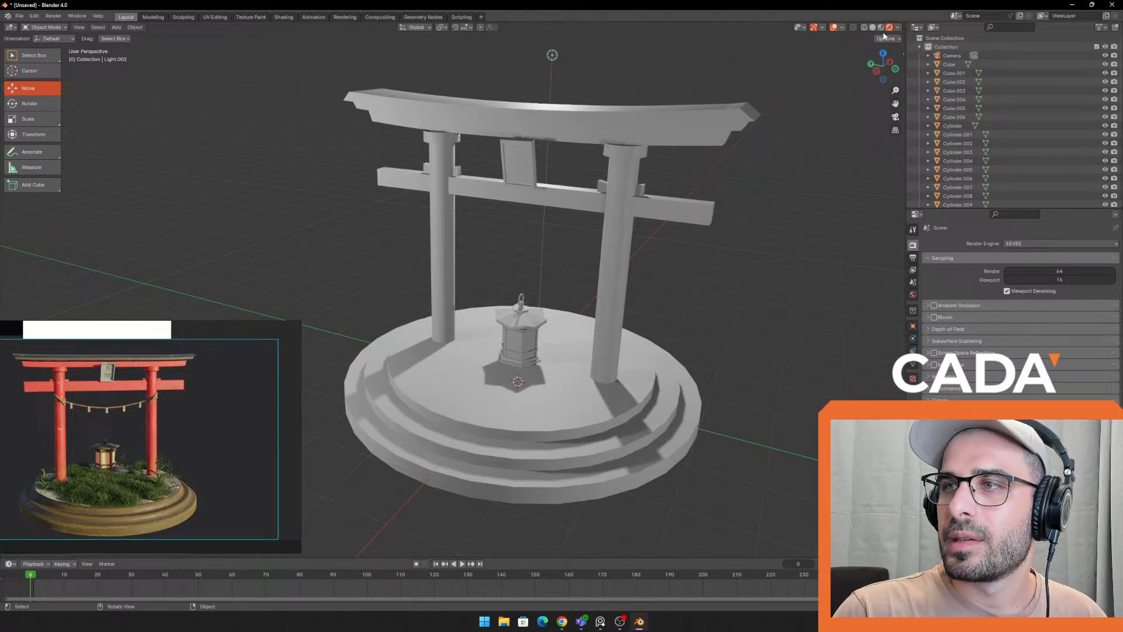
click(880, 28)
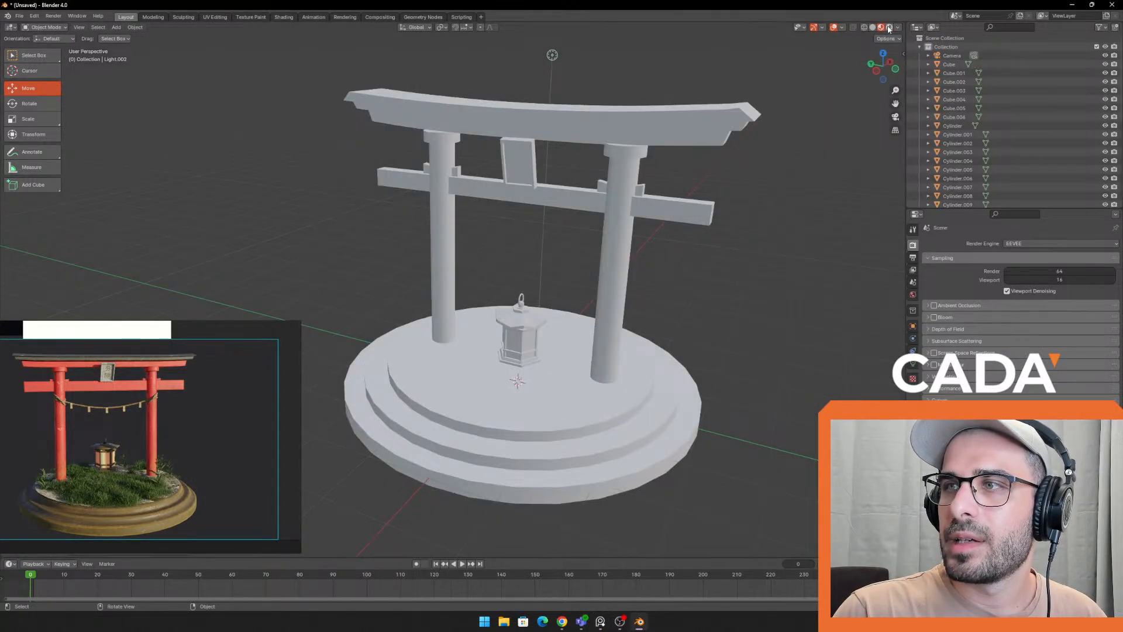
click(889, 28)
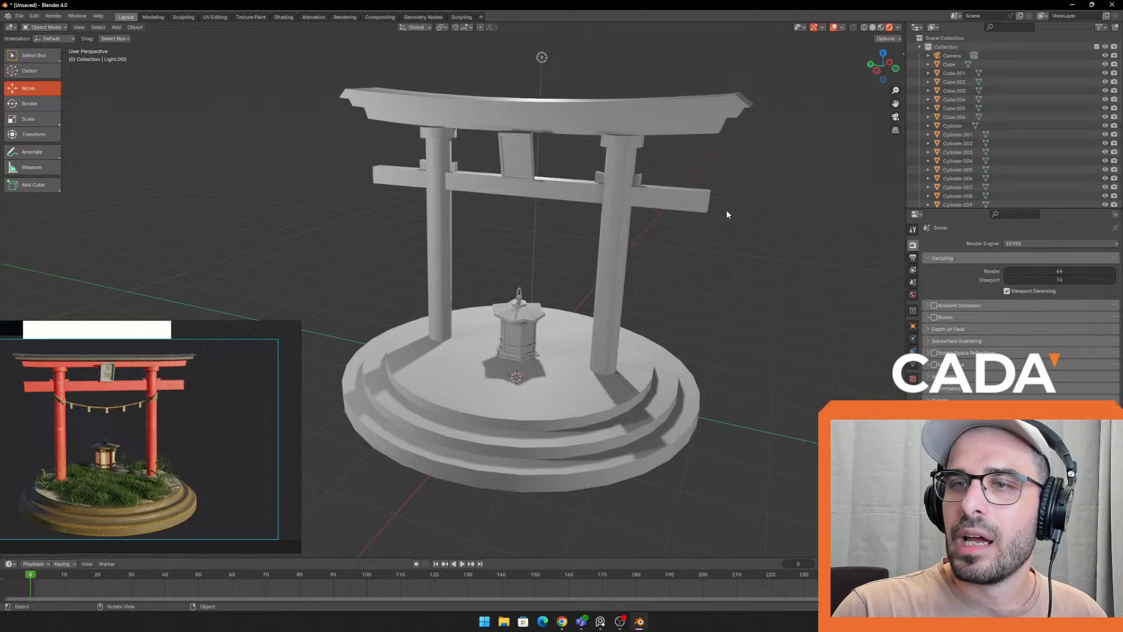
Hide the viewport overlays so that only the rendered gate is shown
click(833, 27)
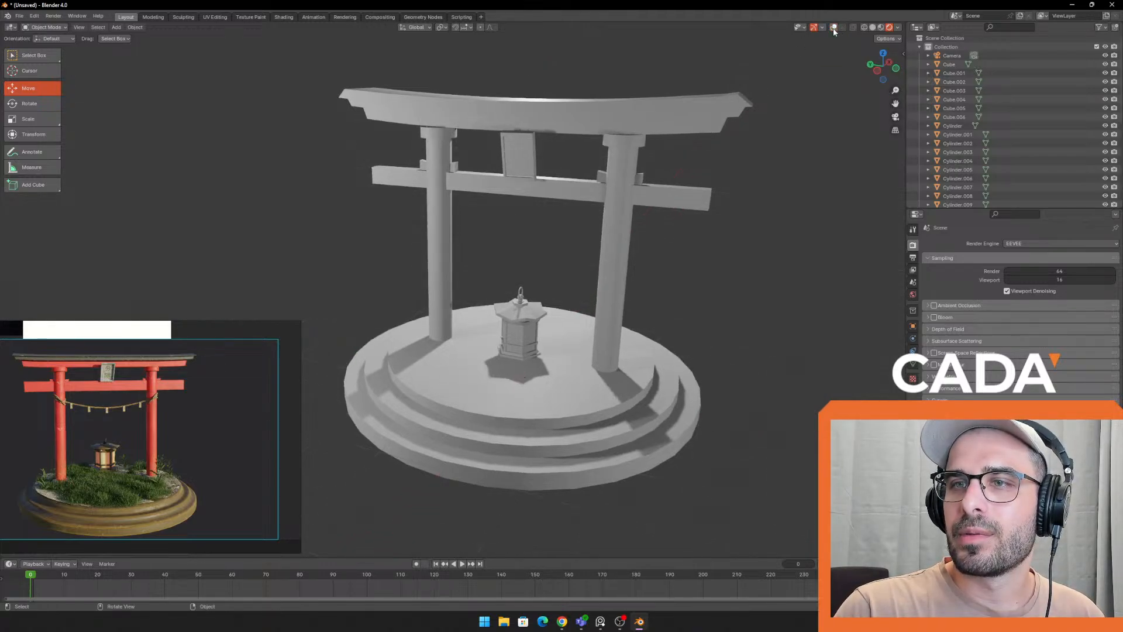
click(833, 29)
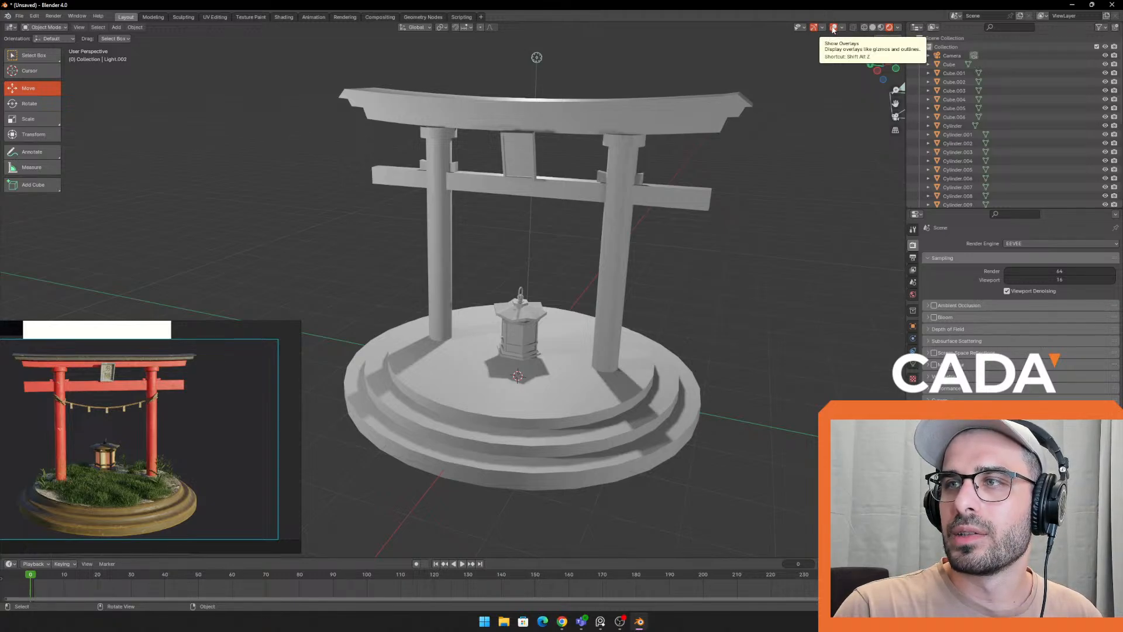
click(834, 28)
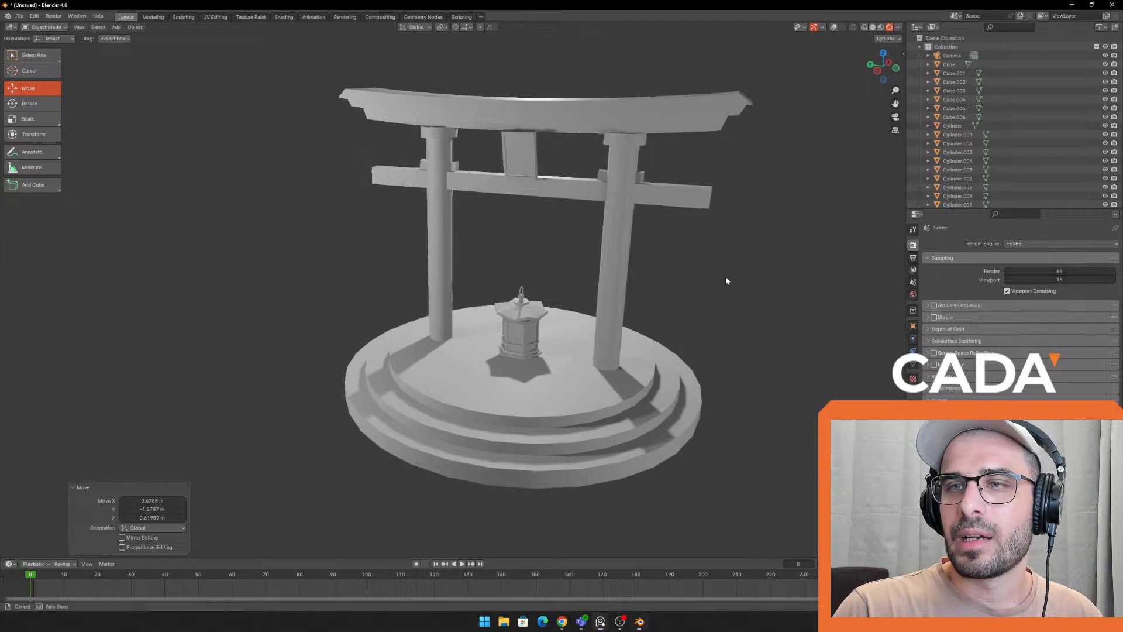
shift+middle_drag(725, 276, 696, 282)
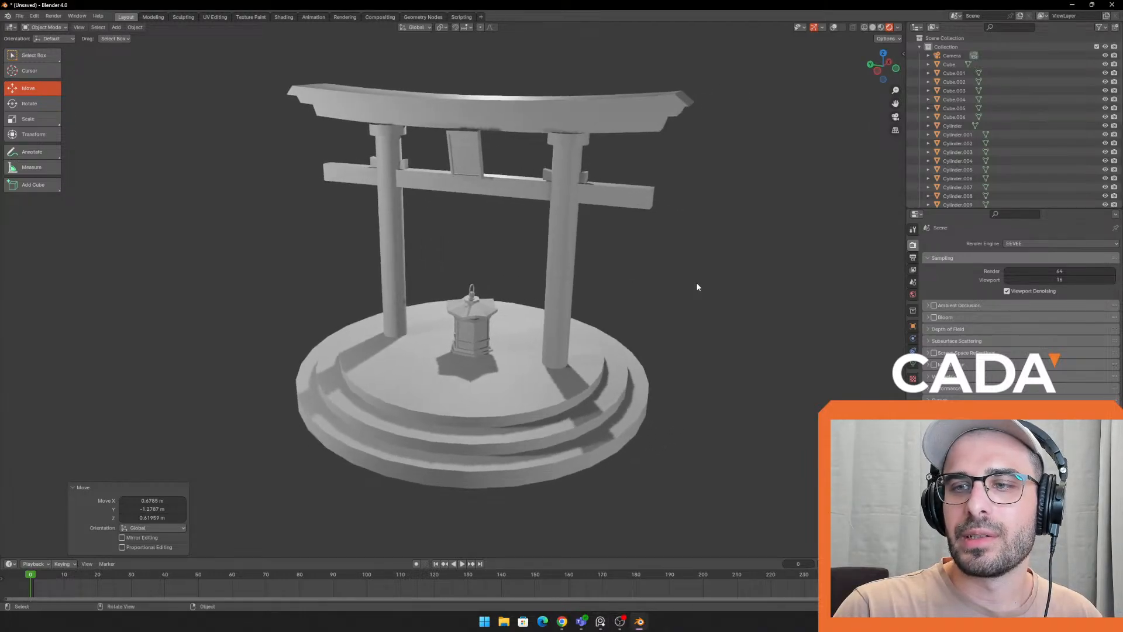
Try Cycles as the render engine on the overlay-free gate view, and return to EEVEE
click(1024, 242)
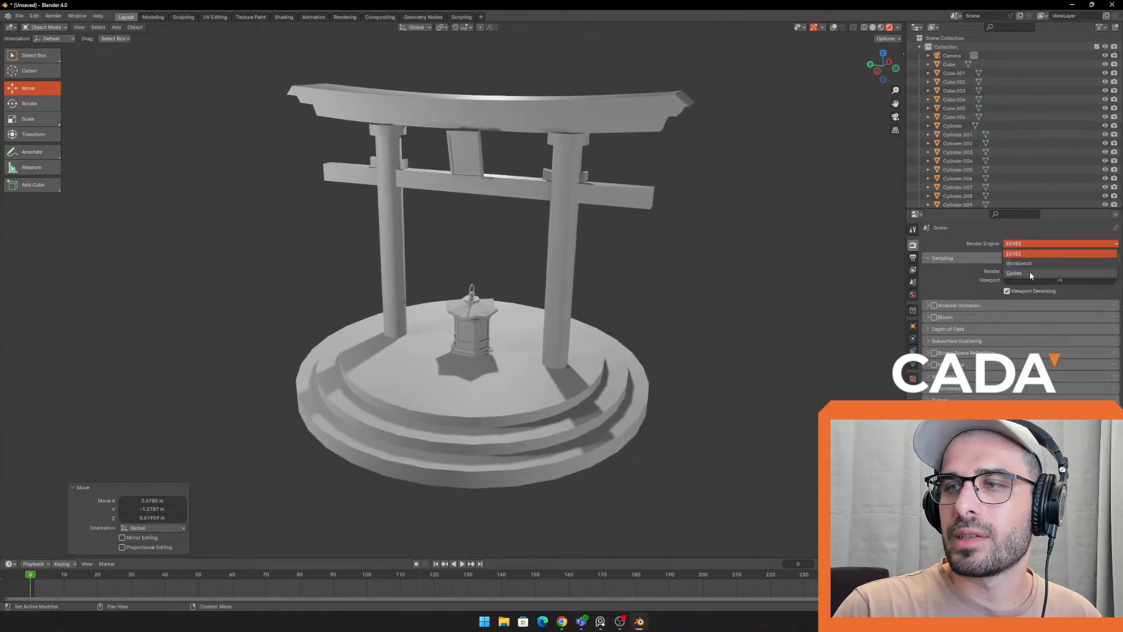
click(1030, 271)
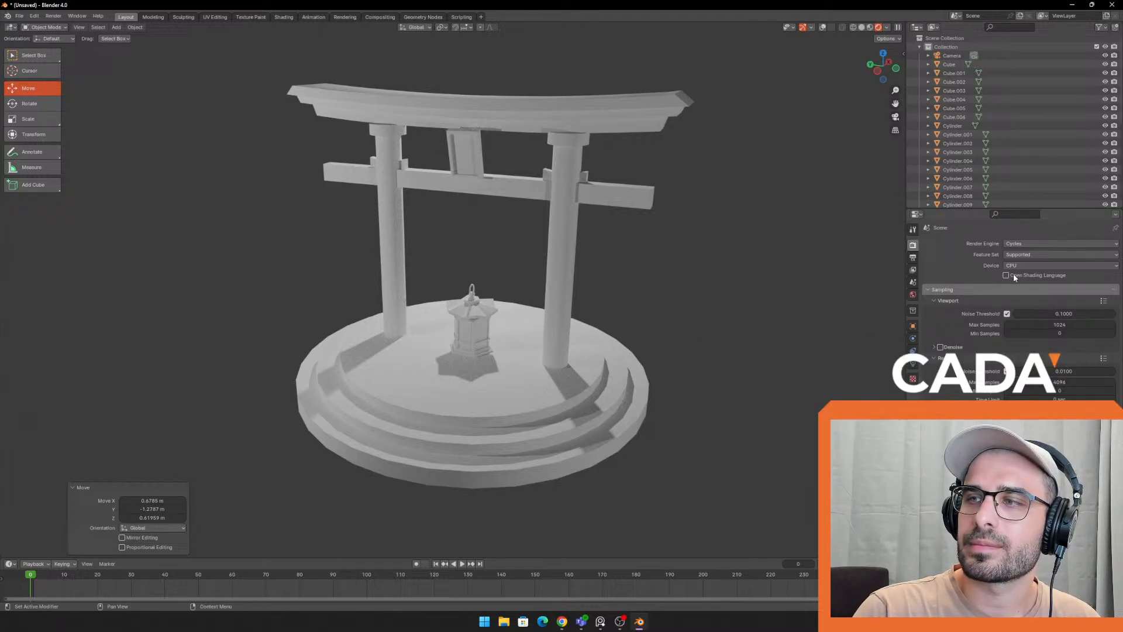
click(1026, 244)
click(1026, 254)
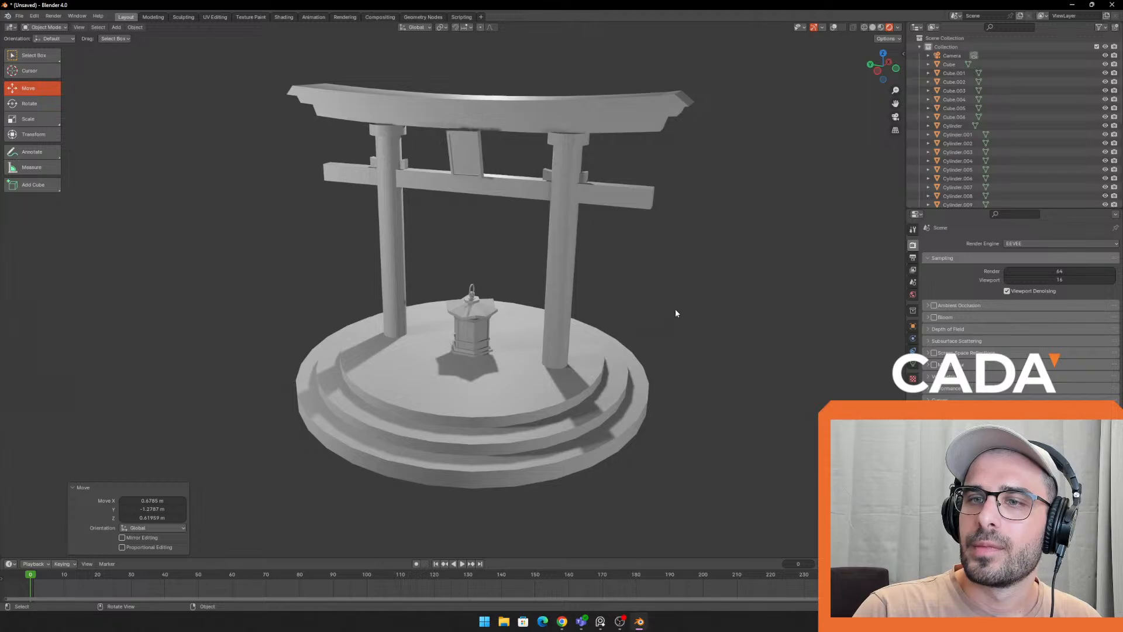
Make a test viewport render of the gate, inspect the full frame and close the render window
mouse_move(755, 303)
shift+middle_down()
mouse_move(735, 302)
mouse_move(760, 304)
shift+middle_up()
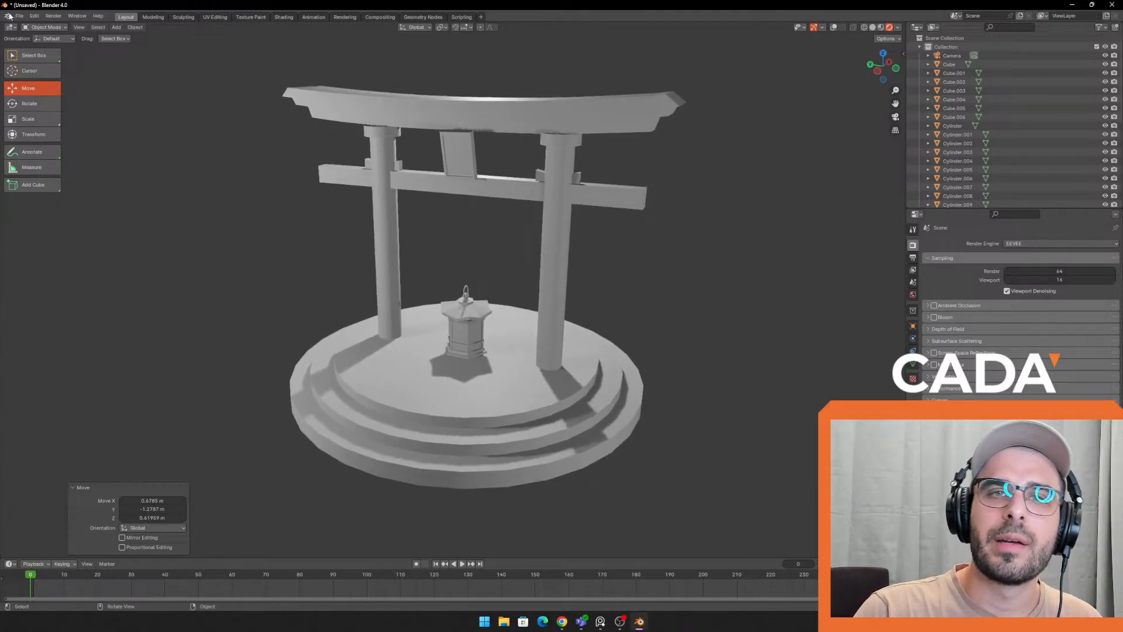
click(84, 30)
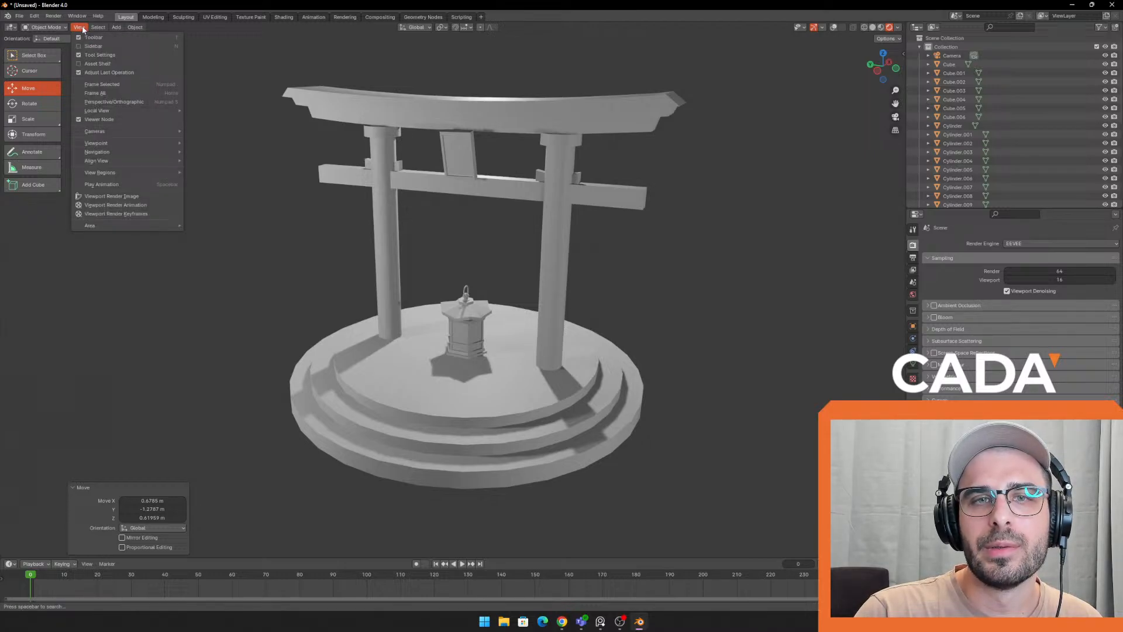
click(111, 196)
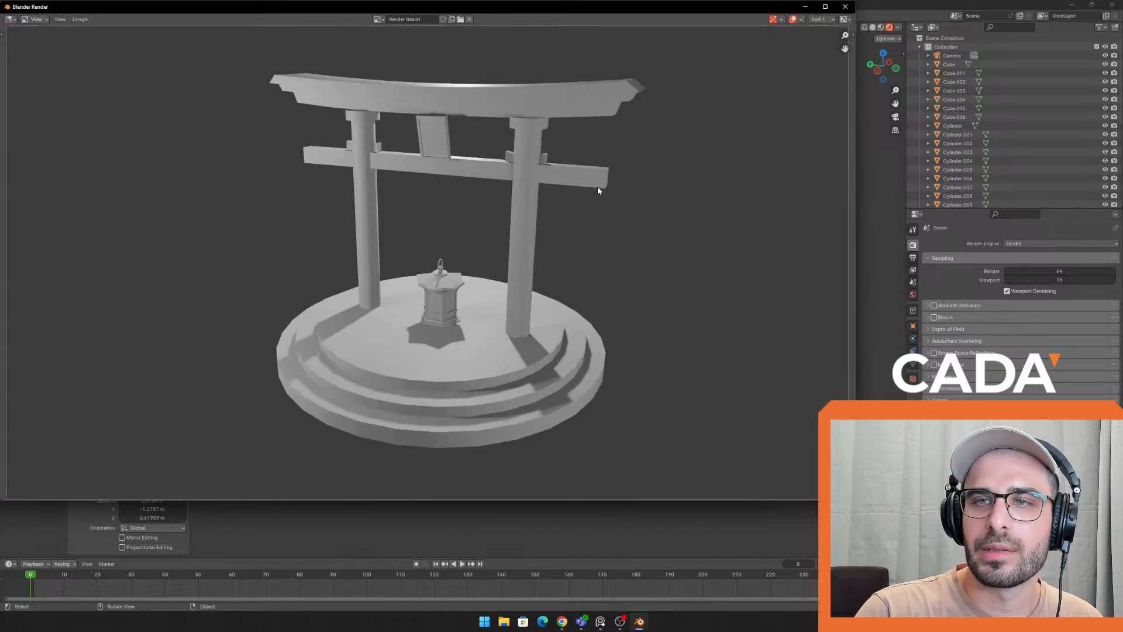
scroll(598, 188, down, 1)
middle_drag(727, 115, 721, 116)
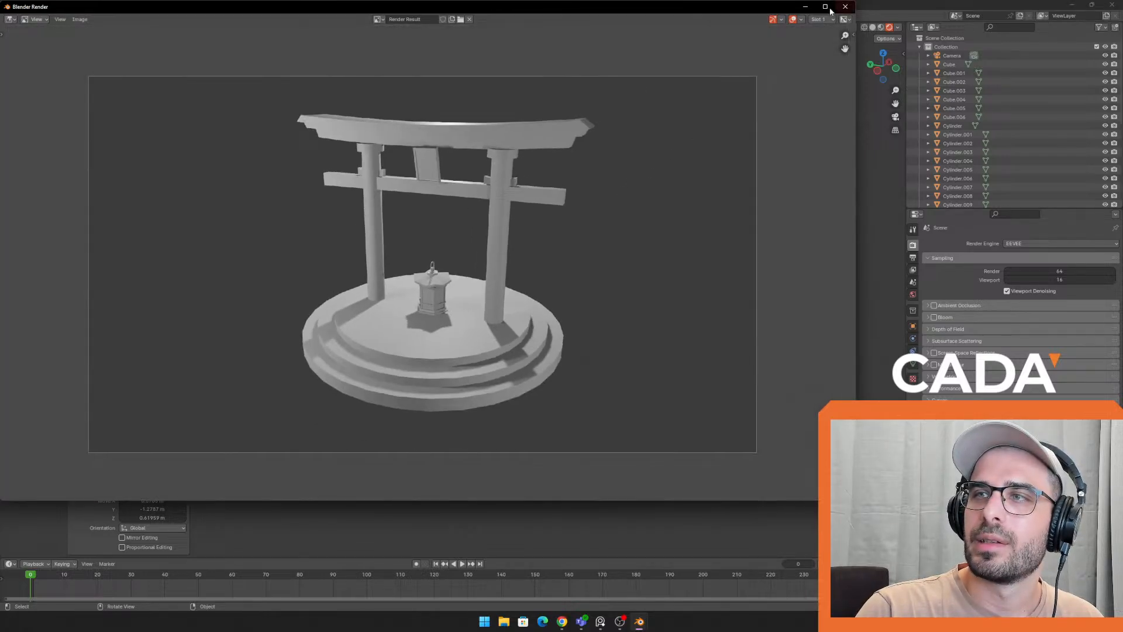
drag(740, 11, 799, 62)
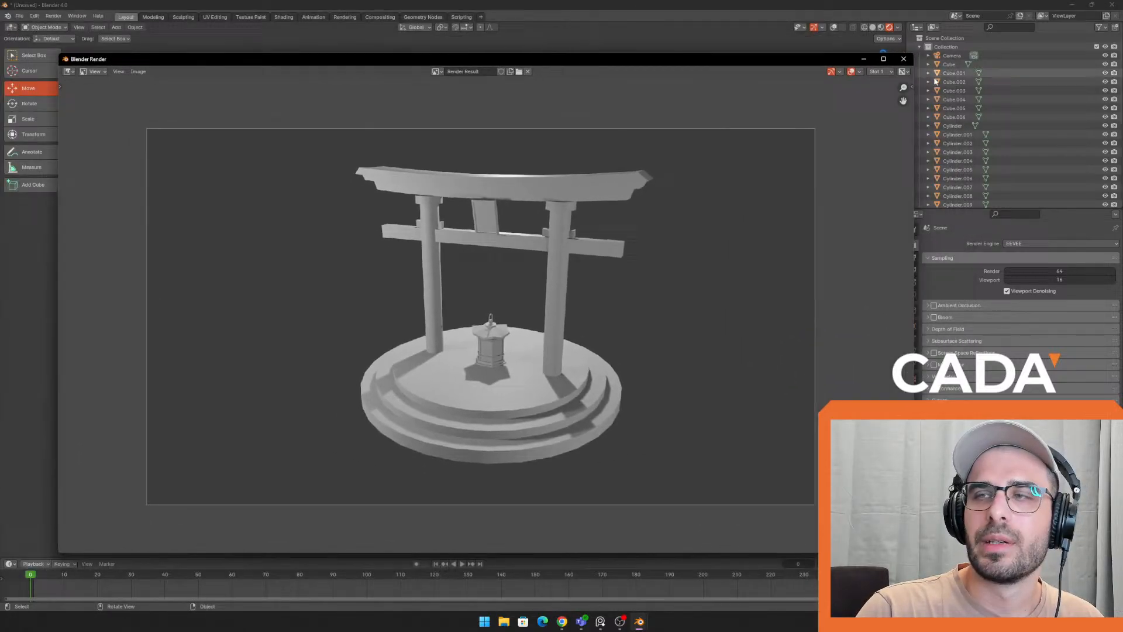
click(904, 59)
Render the viewport image and save it as a PNG in the Modelling folder, named ToriGateBootcamp plus the author's first name
click(79, 27)
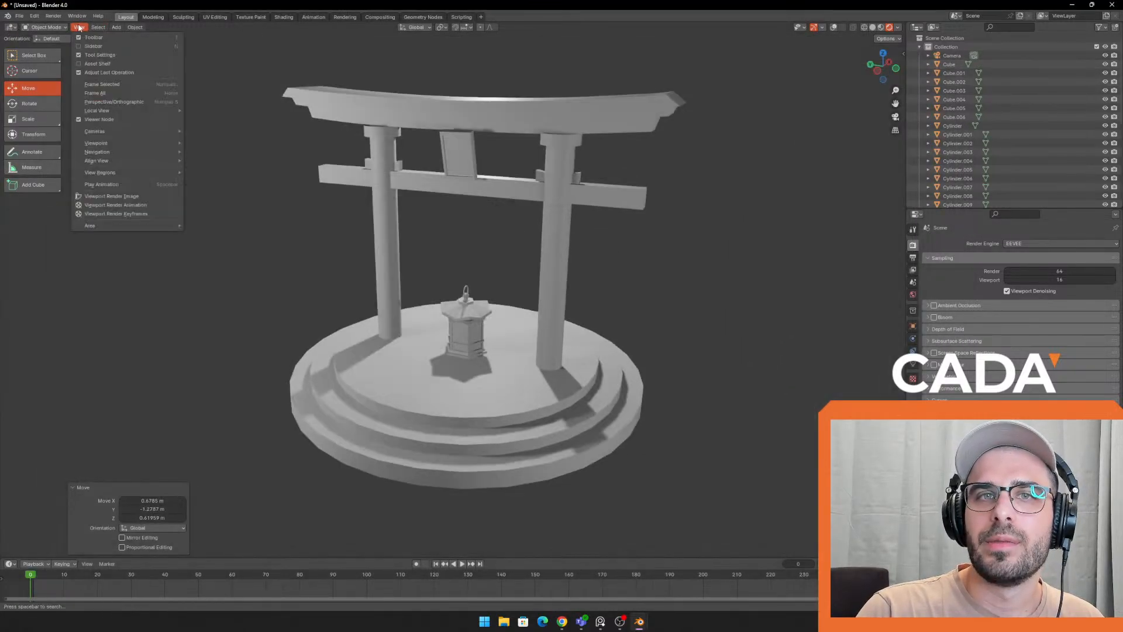
click(138, 199)
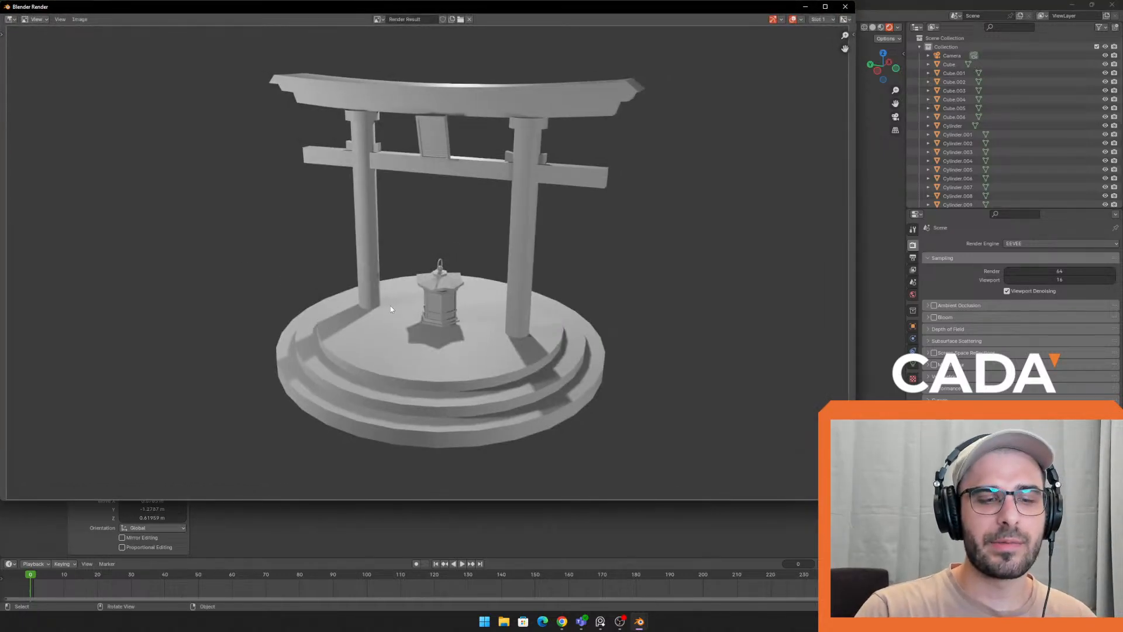
click(87, 21)
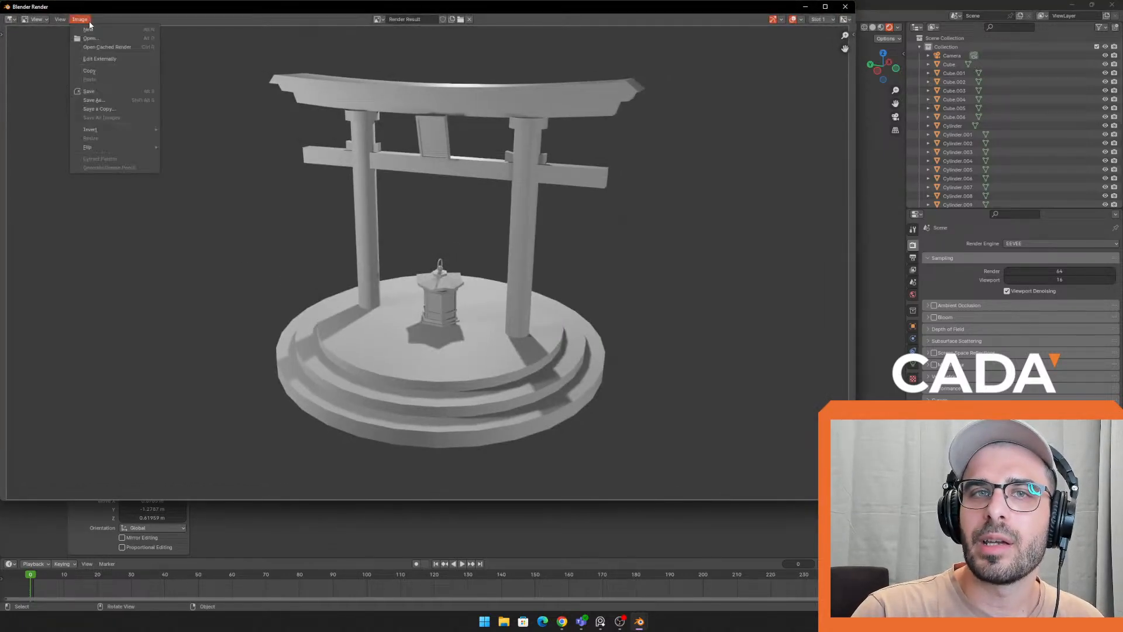
click(99, 100)
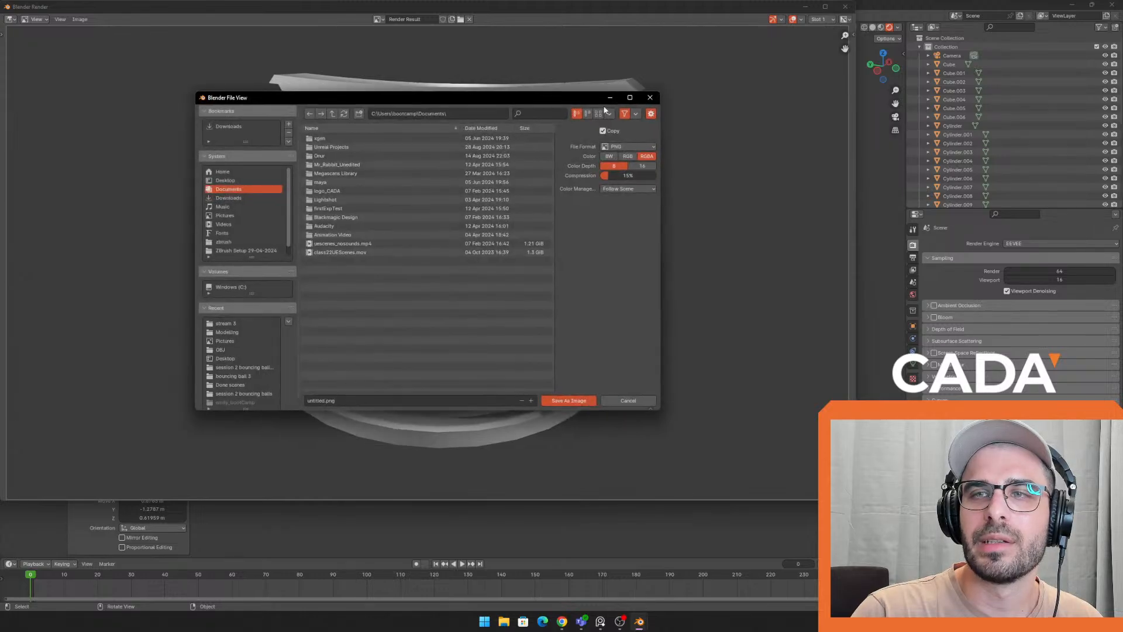
click(657, 98)
click(79, 20)
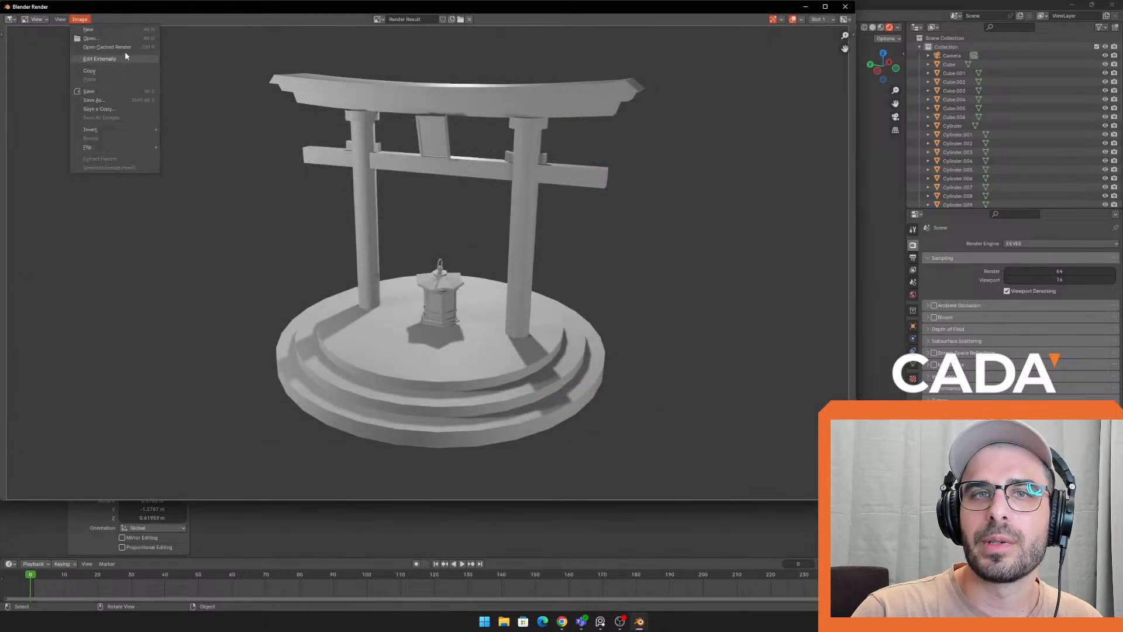
click(120, 103)
drag(497, 97, 0, 111)
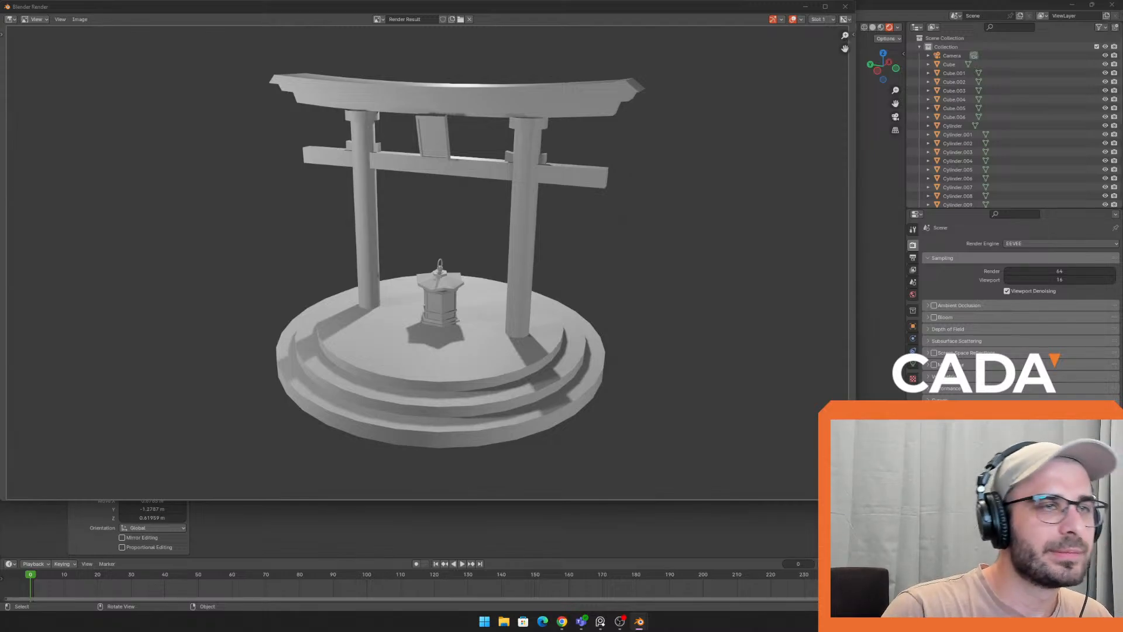
key(shift+alt+s)
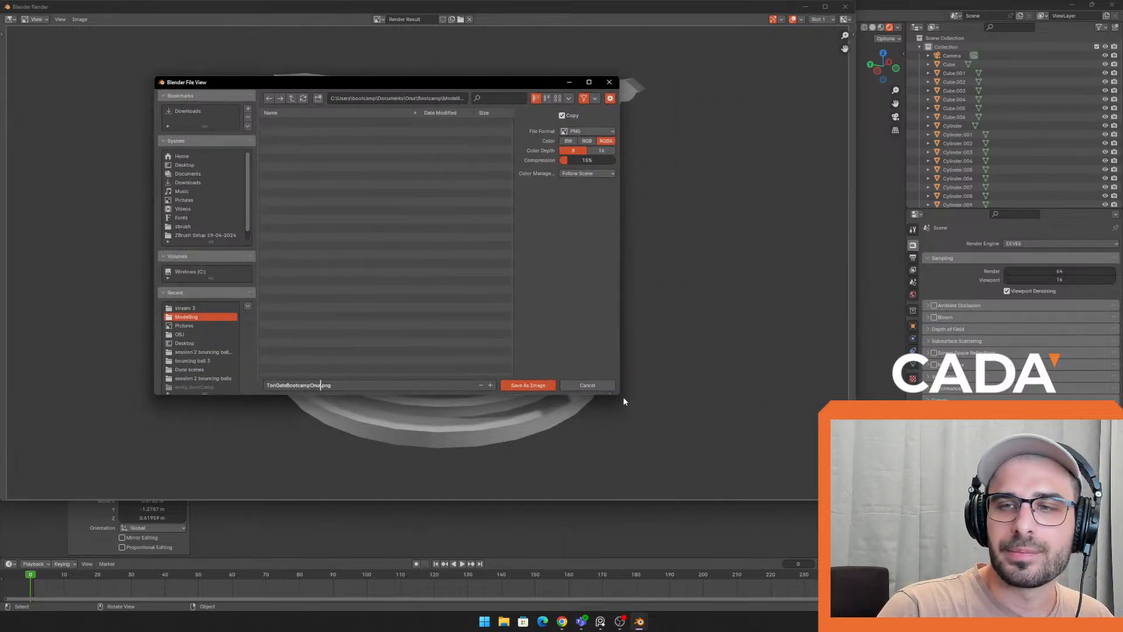
click(532, 384)
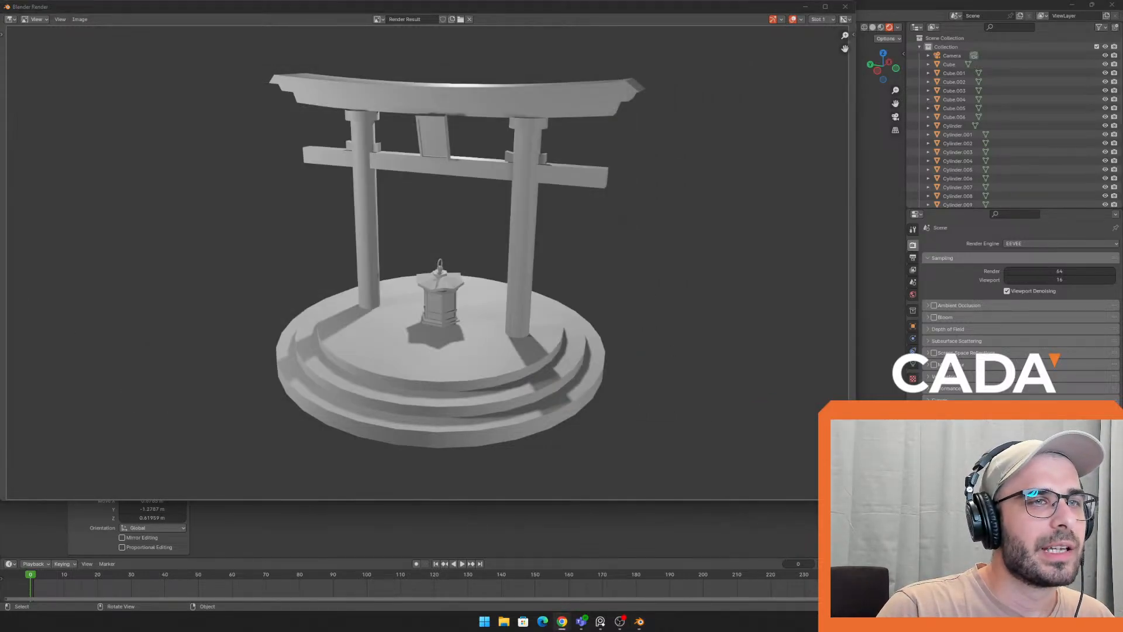
Switch to Discord in the browser, maximize its window and open the CADA server's 3d-bootcamp channel
drag(2, 175, 603, 60)
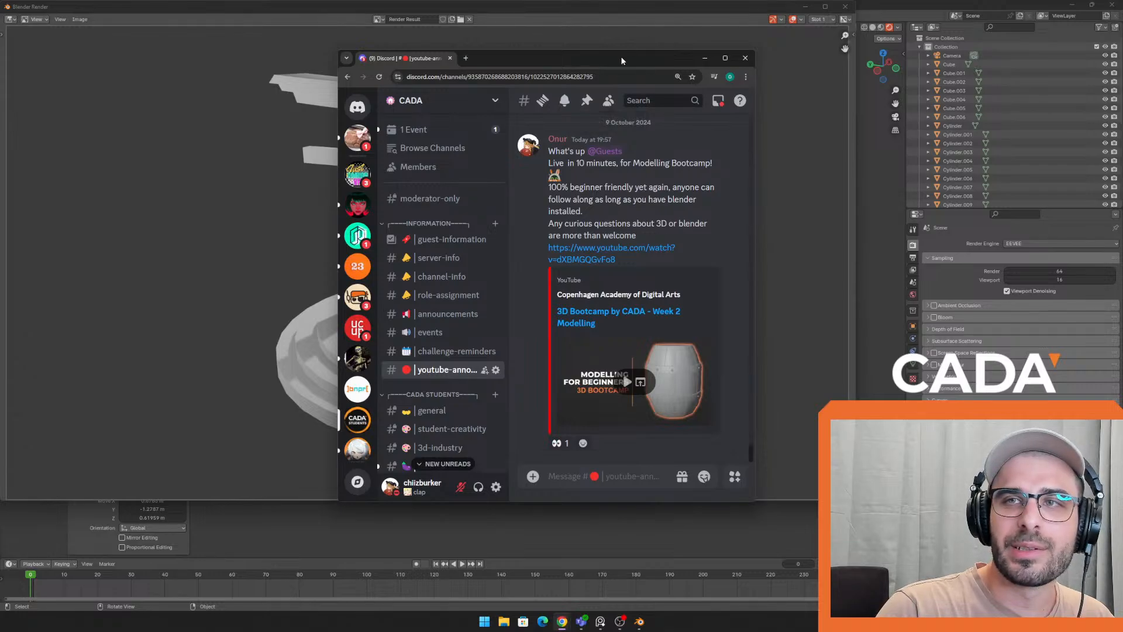
double_click(616, 59)
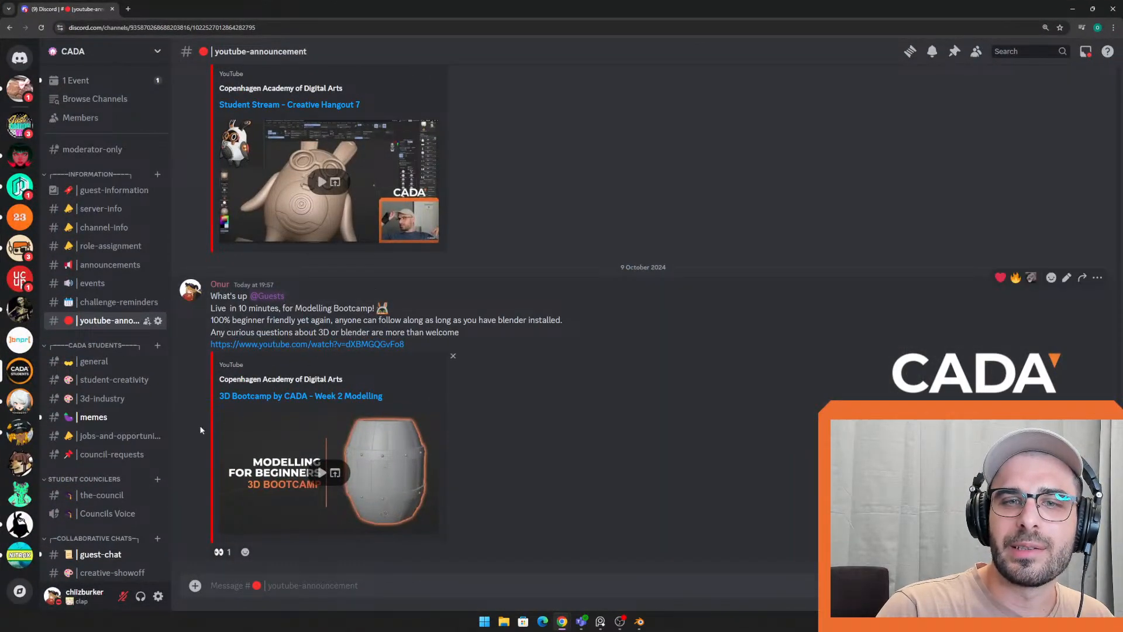
scroll(117, 459, down, 3)
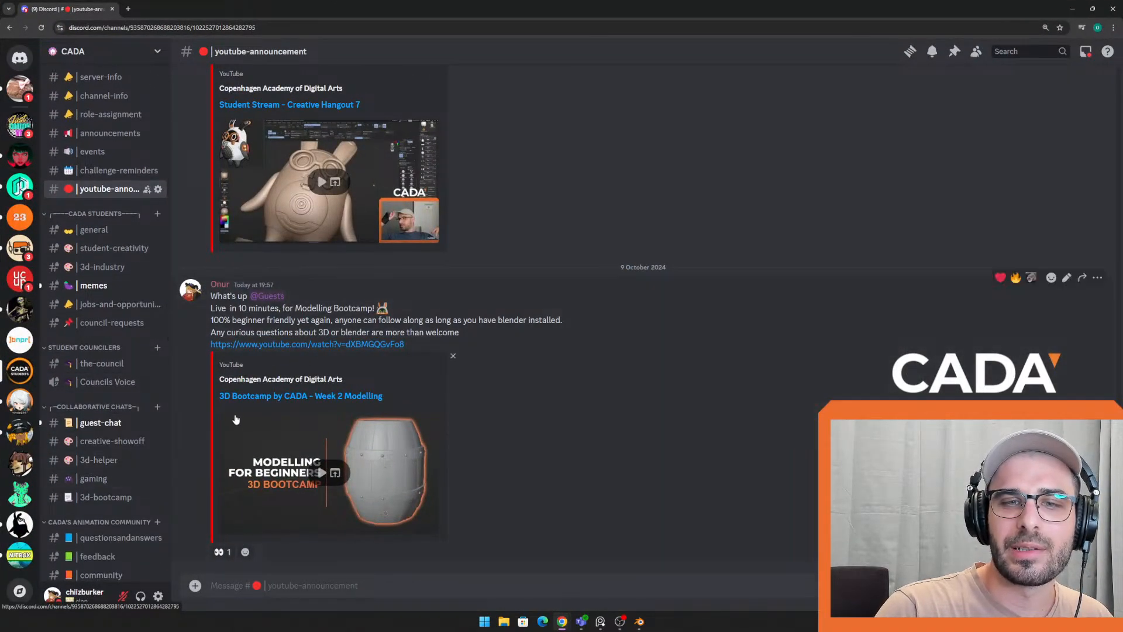
click(105, 496)
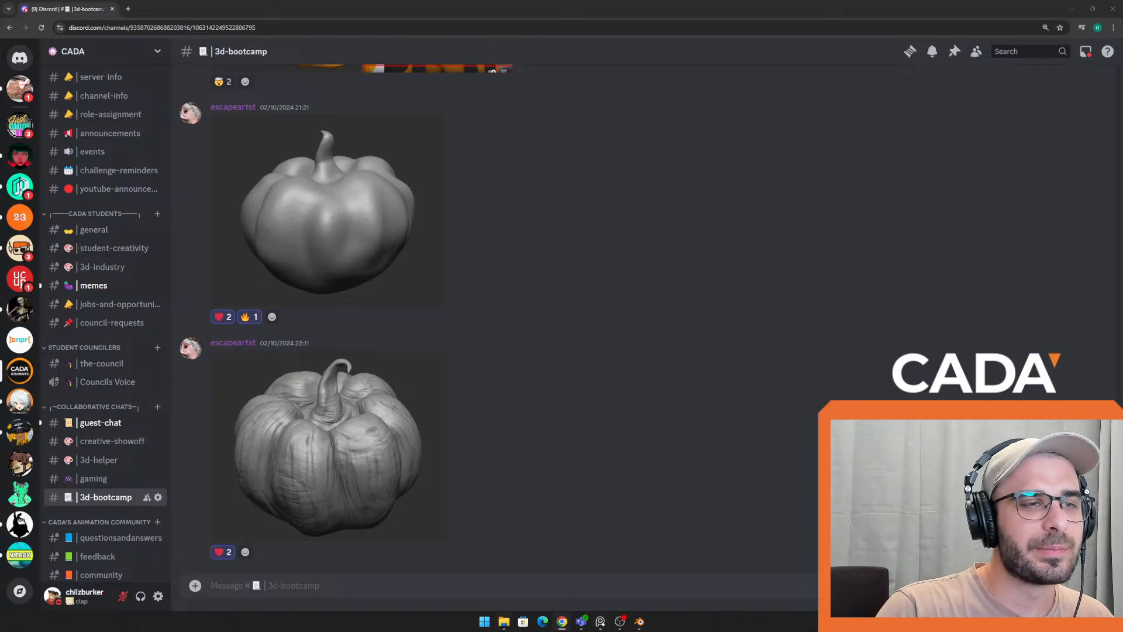
Attach the saved gate render PNG to a new message in the 3d-bootcamp channel
key(super+Tab)
key(super+Tab)
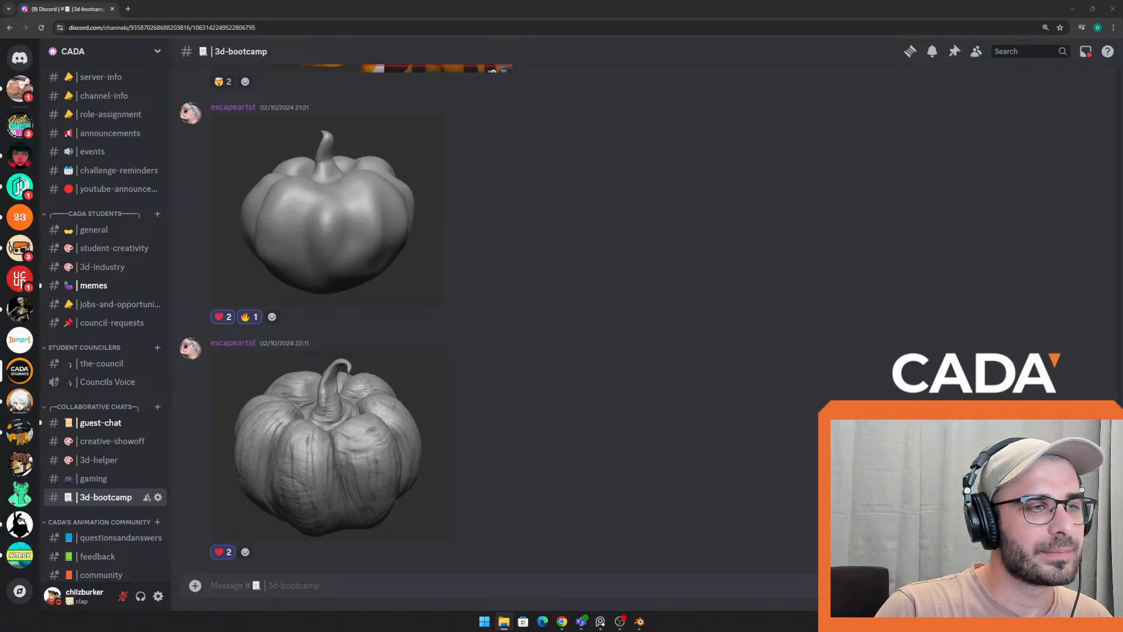
drag(13, 285, 395, 576)
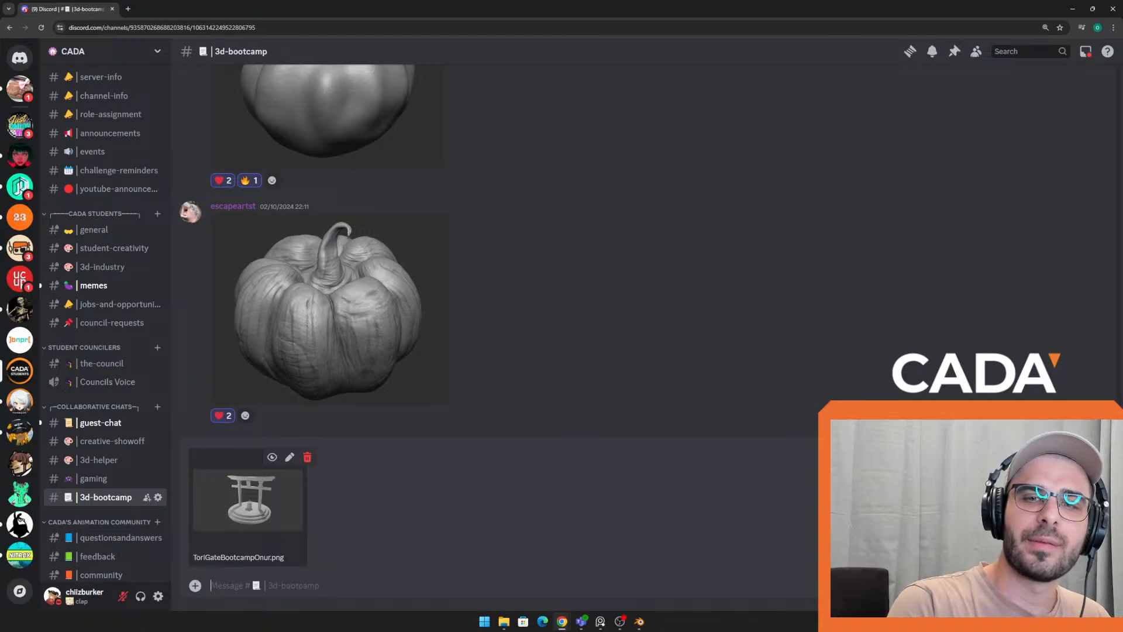
Write the message "Here's my Tori gate for the modelling Bootcamp! Hope ya'll learned something" and add the rabbit-eared emoji from the frequently used ones
text(Her)
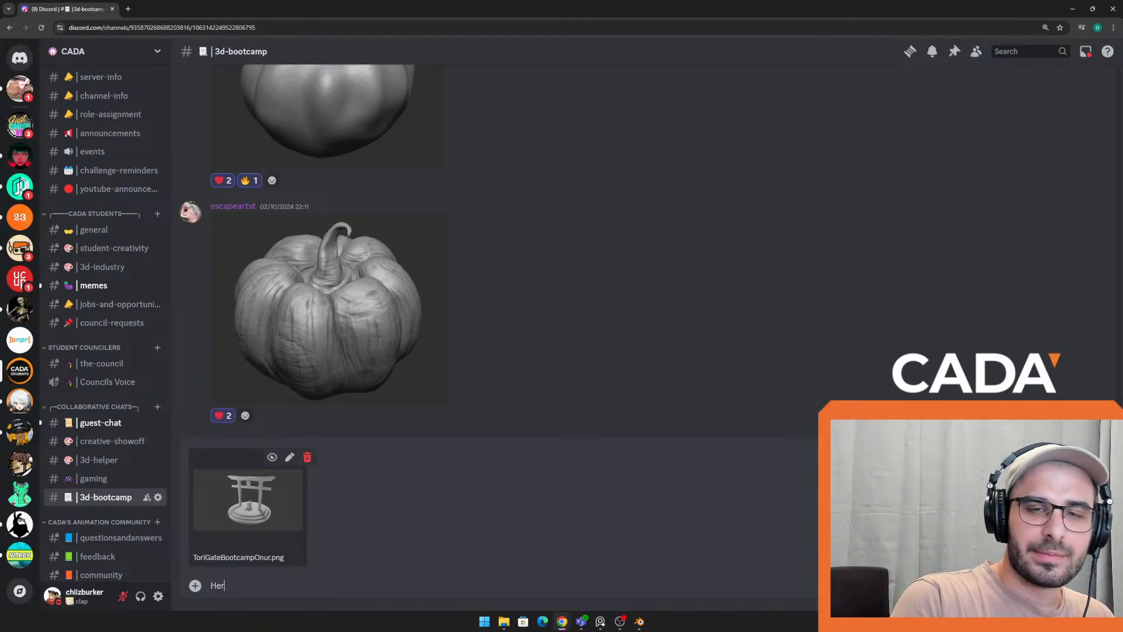
text(e's my tori gate f)
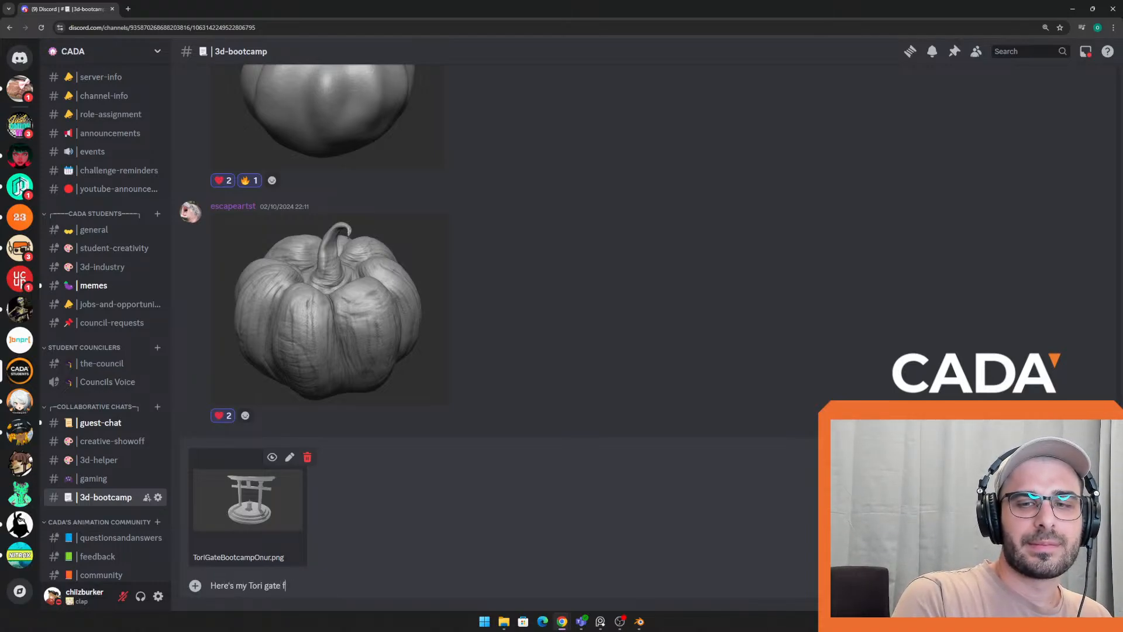
text(or the modelling Boot)
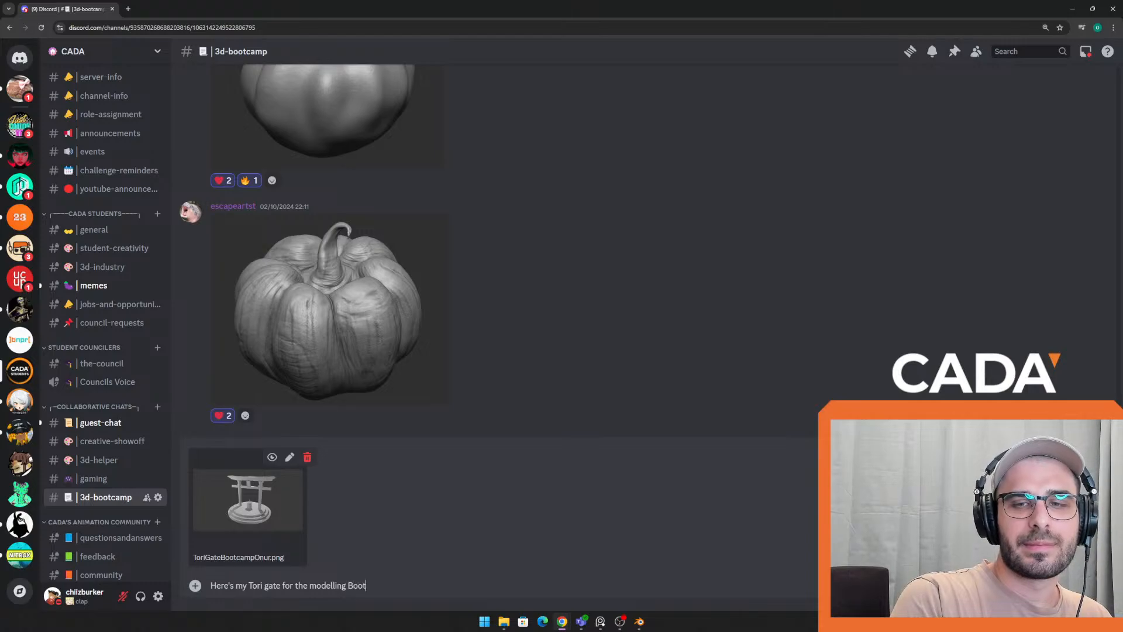
text(camp! Hope ya)
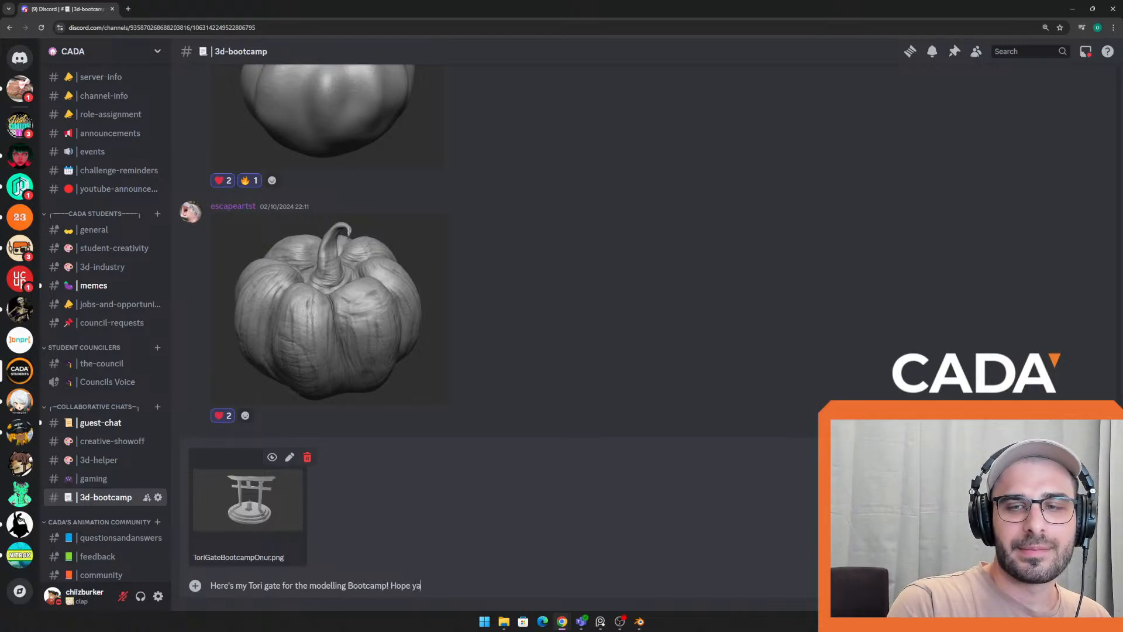
text('ll learned something)
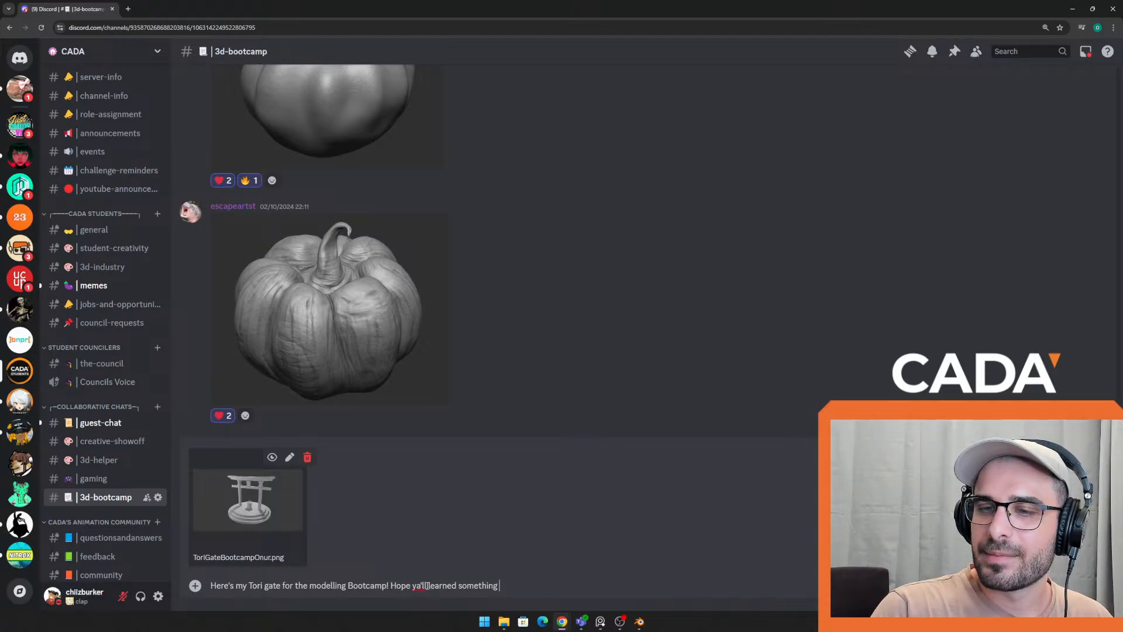
click(1074, 586)
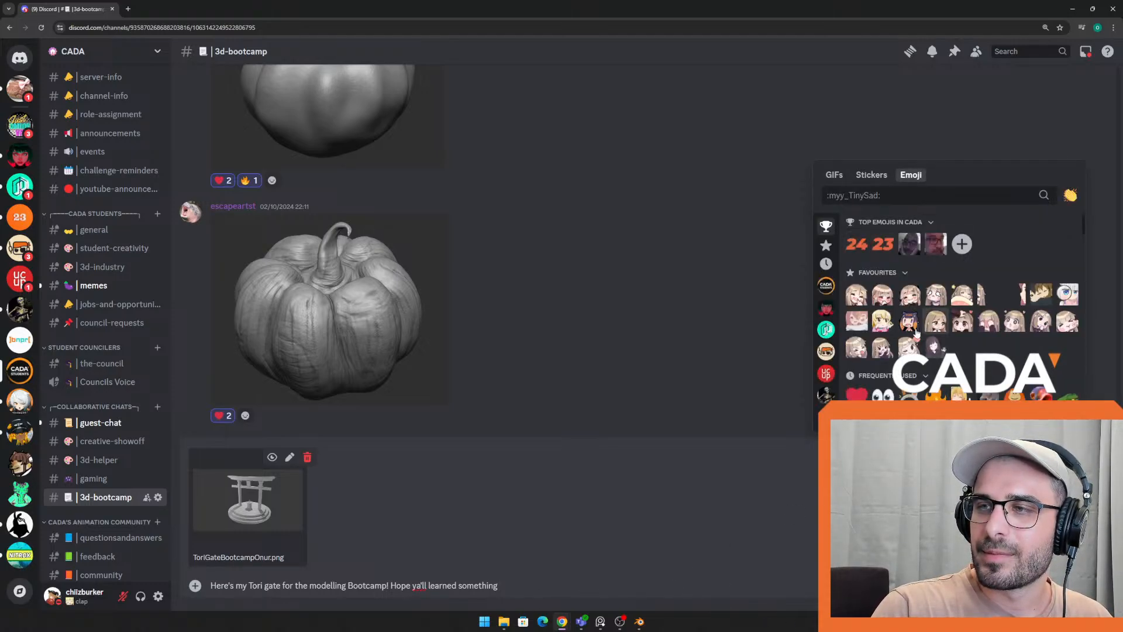
scroll(1038, 311, down, 1)
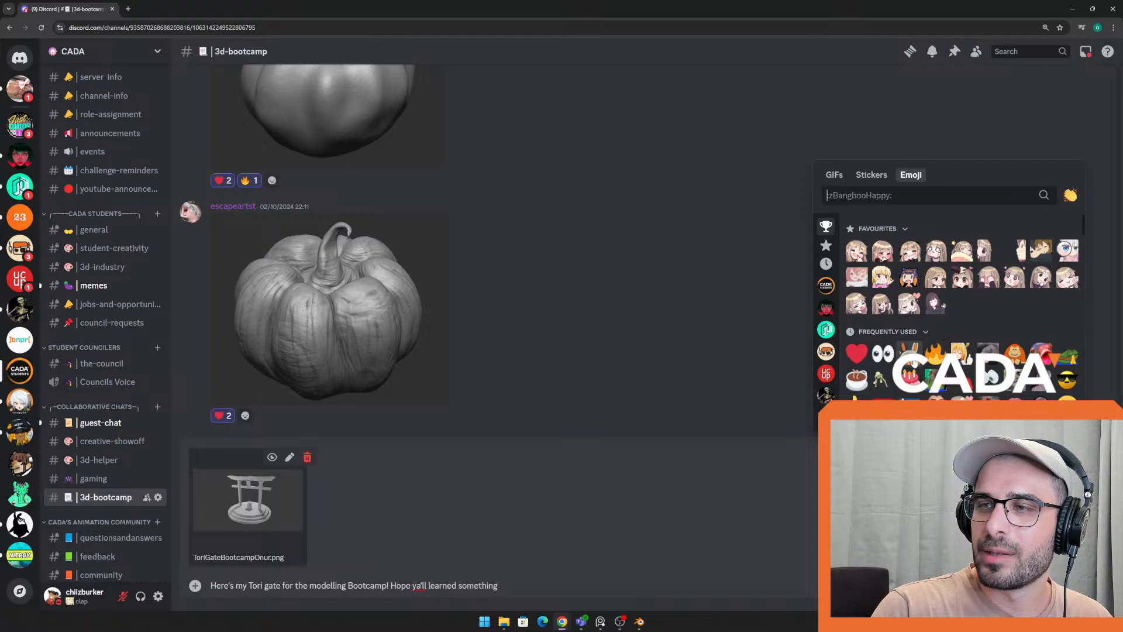
click(910, 353)
Replace "ya'll" with "you all" in the message and send it with the attached gate render
double_click(419, 584)
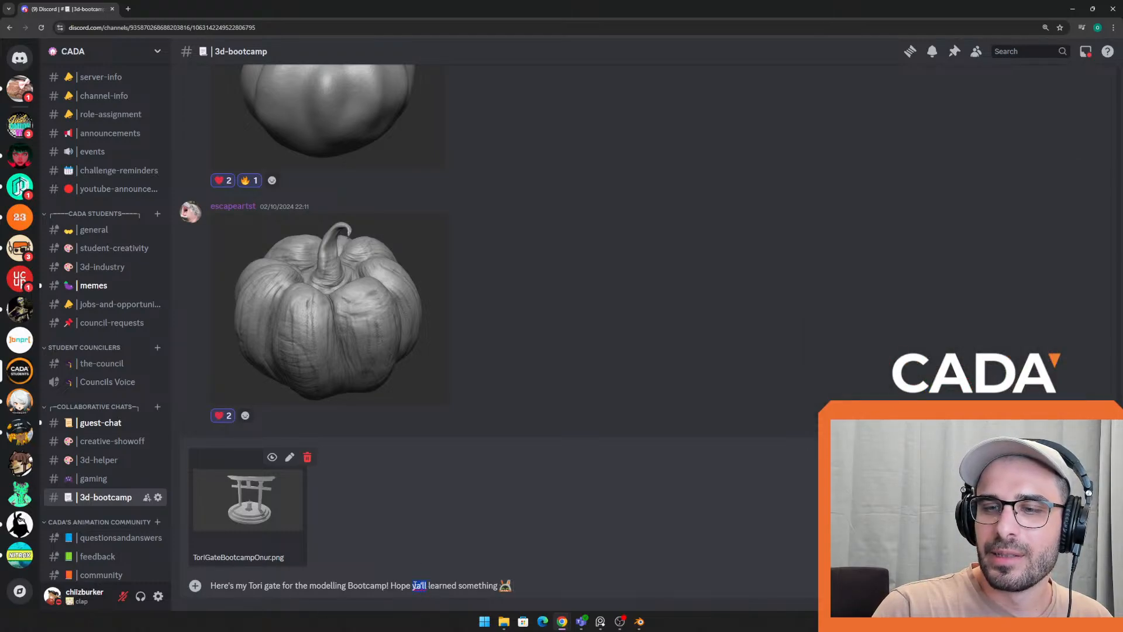
text(you)
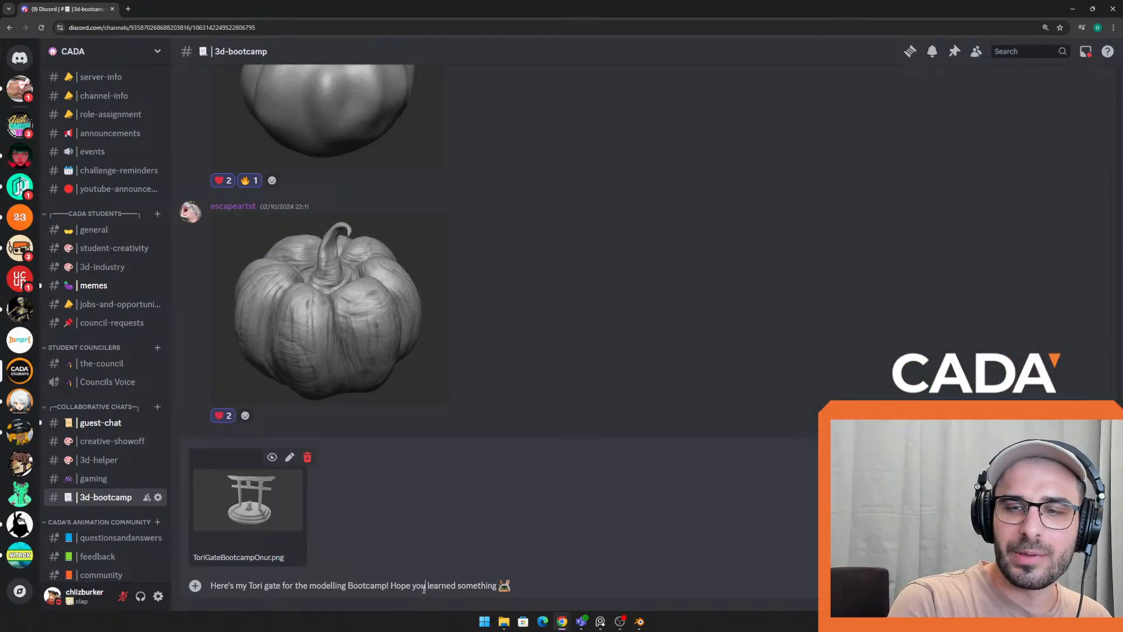
text( all)
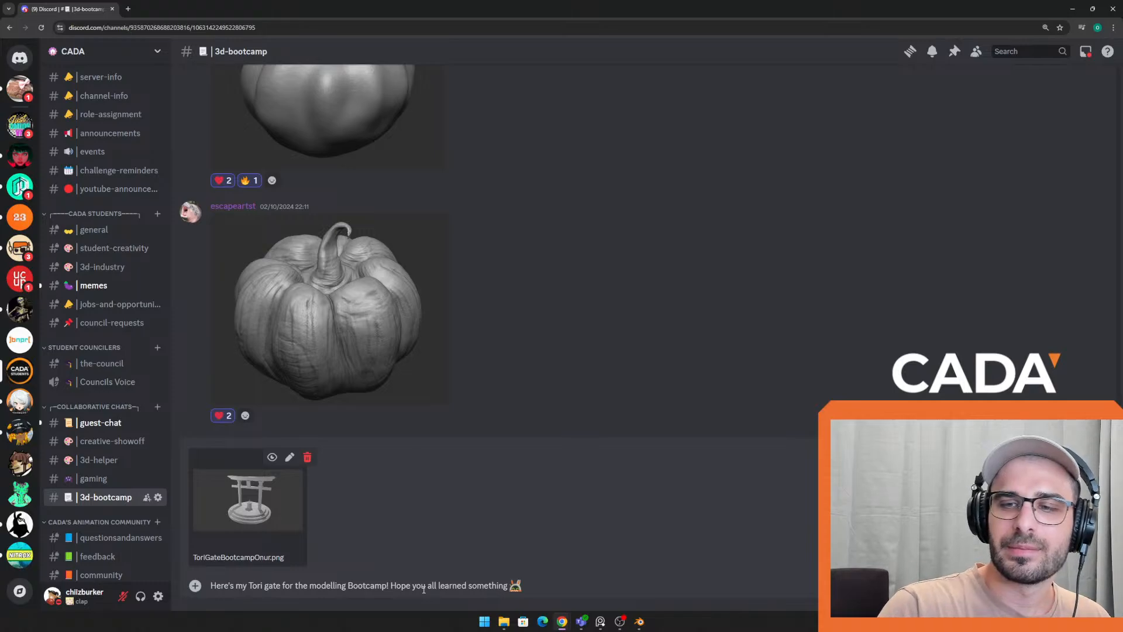
click(569, 590)
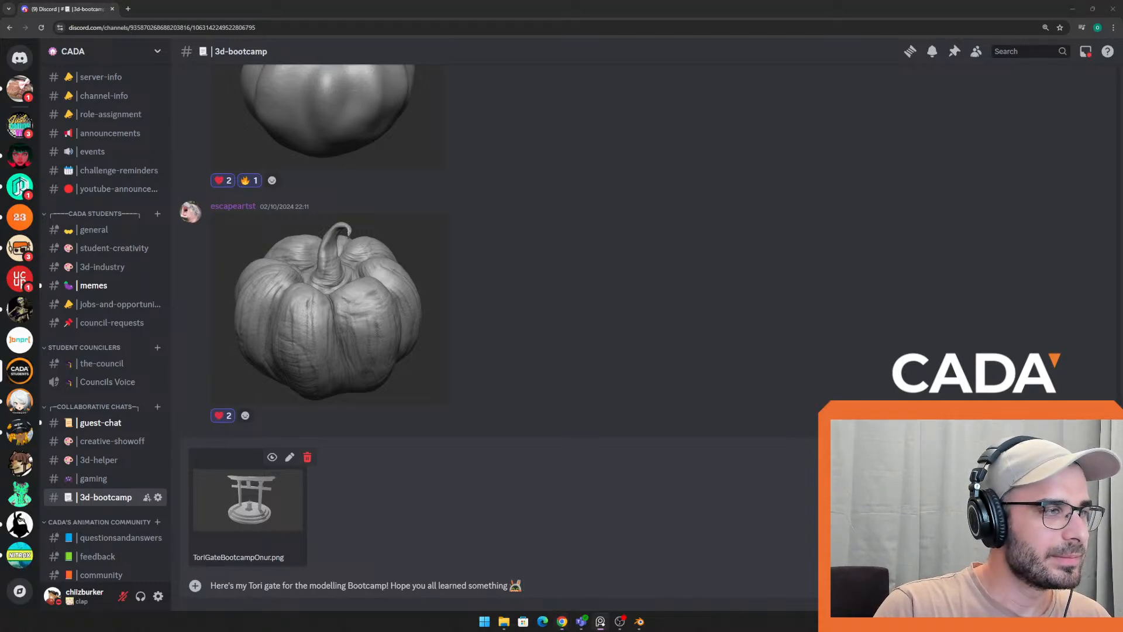
click(686, 583)
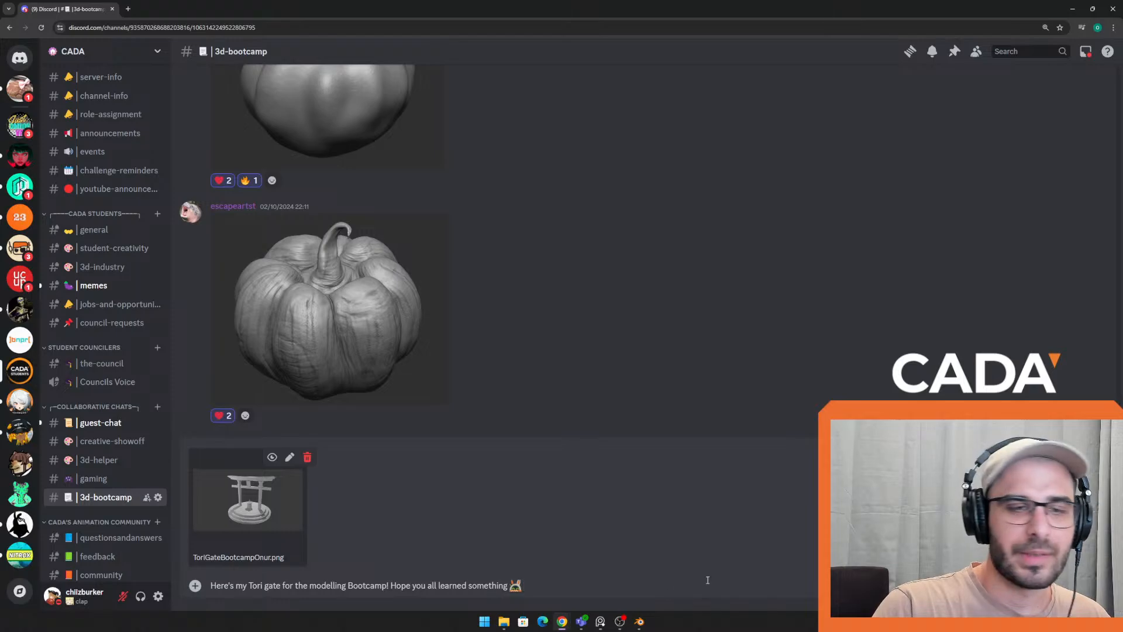
key(Return)
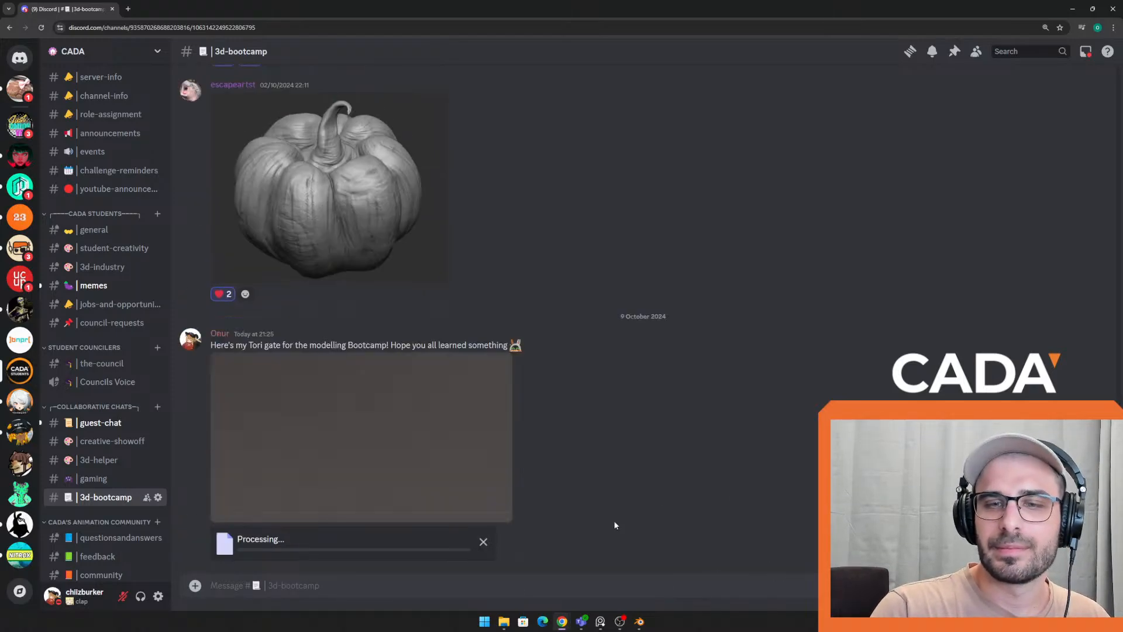
View the newly posted gate render enlarged, close the preview and switch to the gate scene in Blender
click(400, 490)
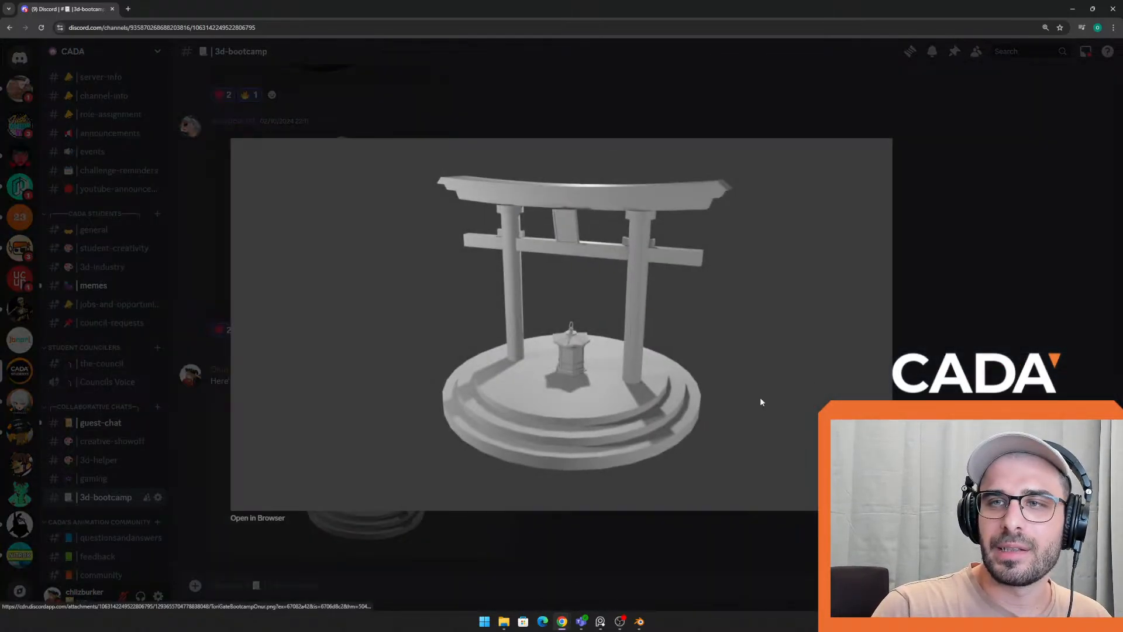
click(659, 553)
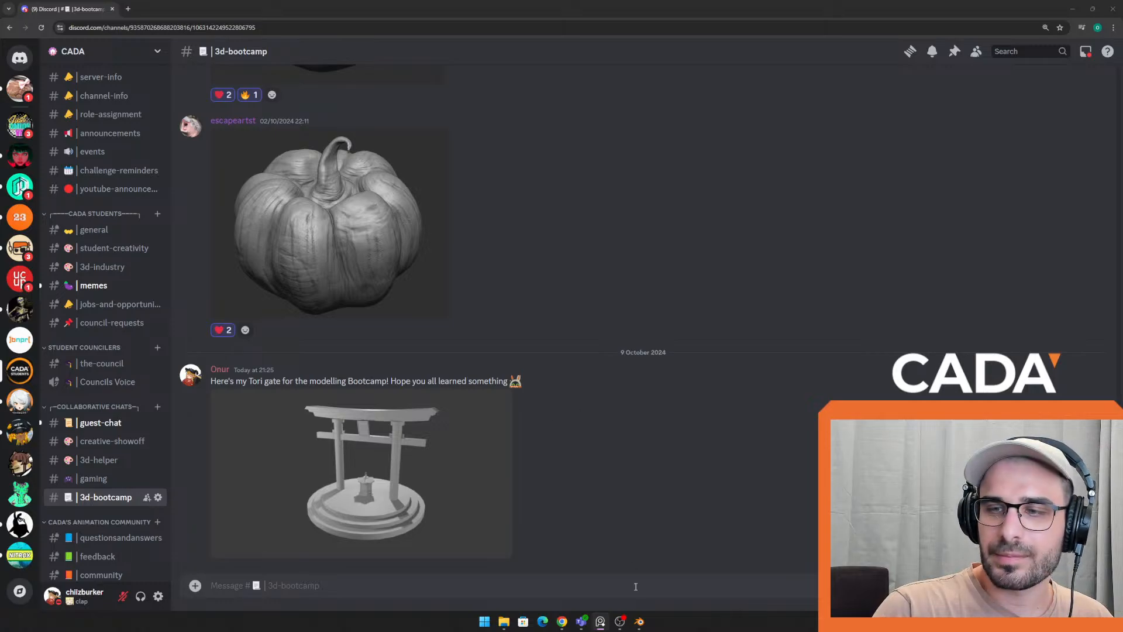
click(639, 621)
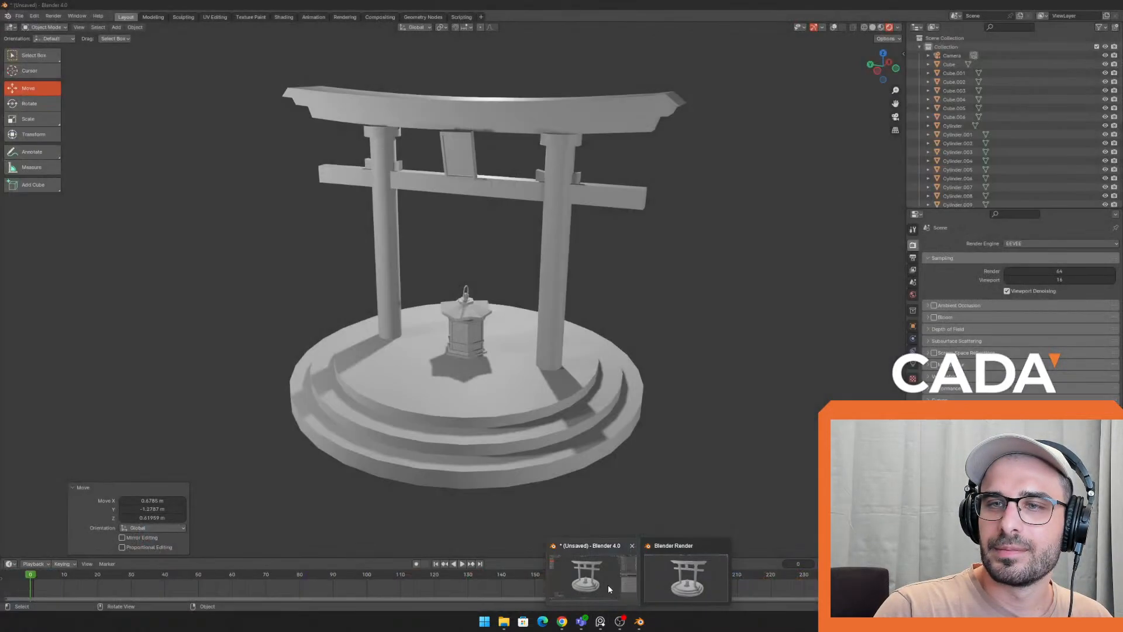
click(608, 585)
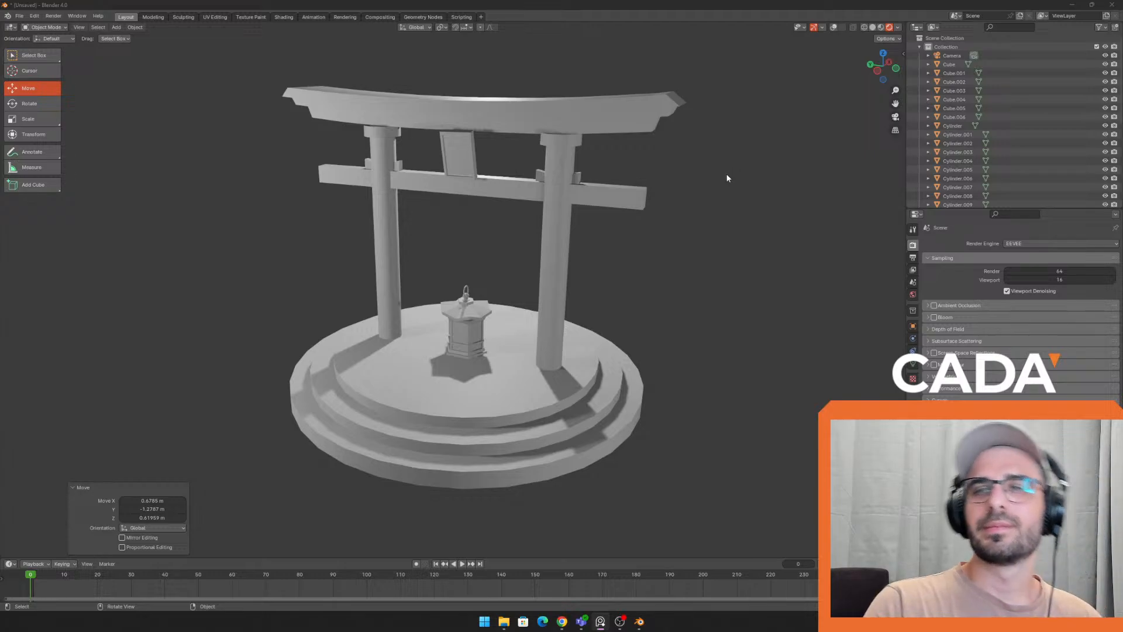
Bring up the red torii gate reference image beside the 3D model and compare the two
right_click(525, 425)
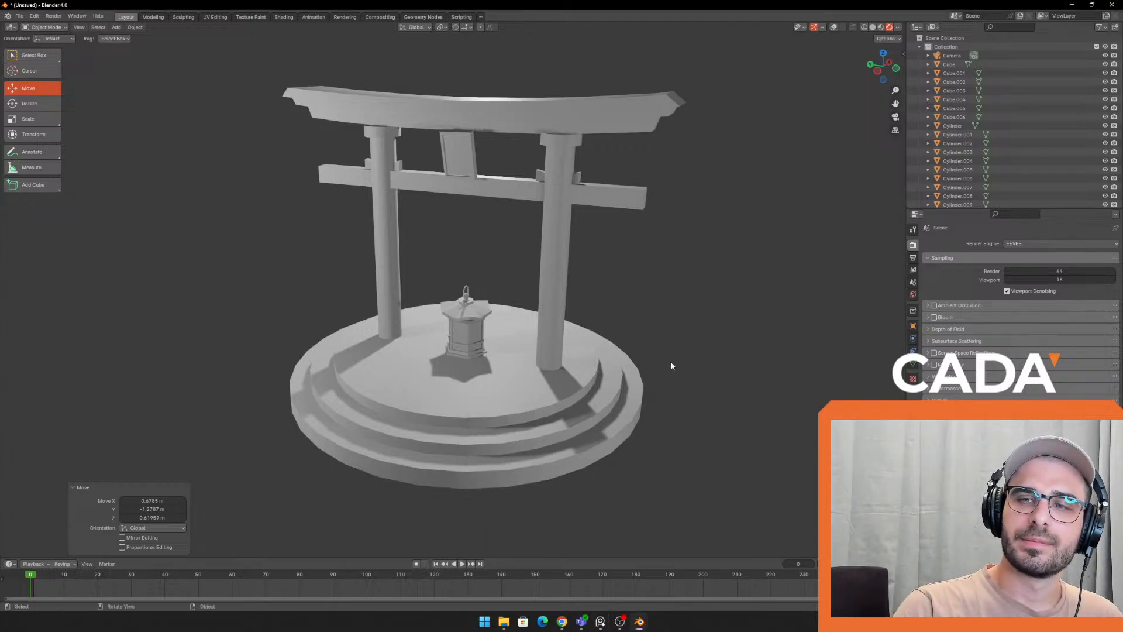
click(465, 337)
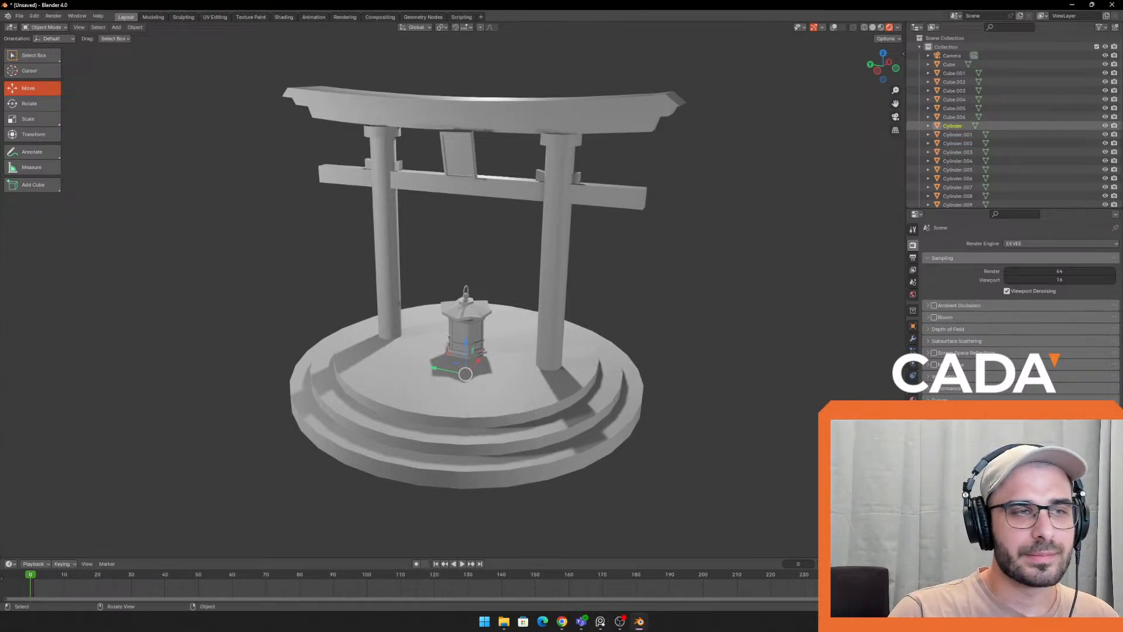
key(alt+Tab)
right_drag(339, 222, 219, 402)
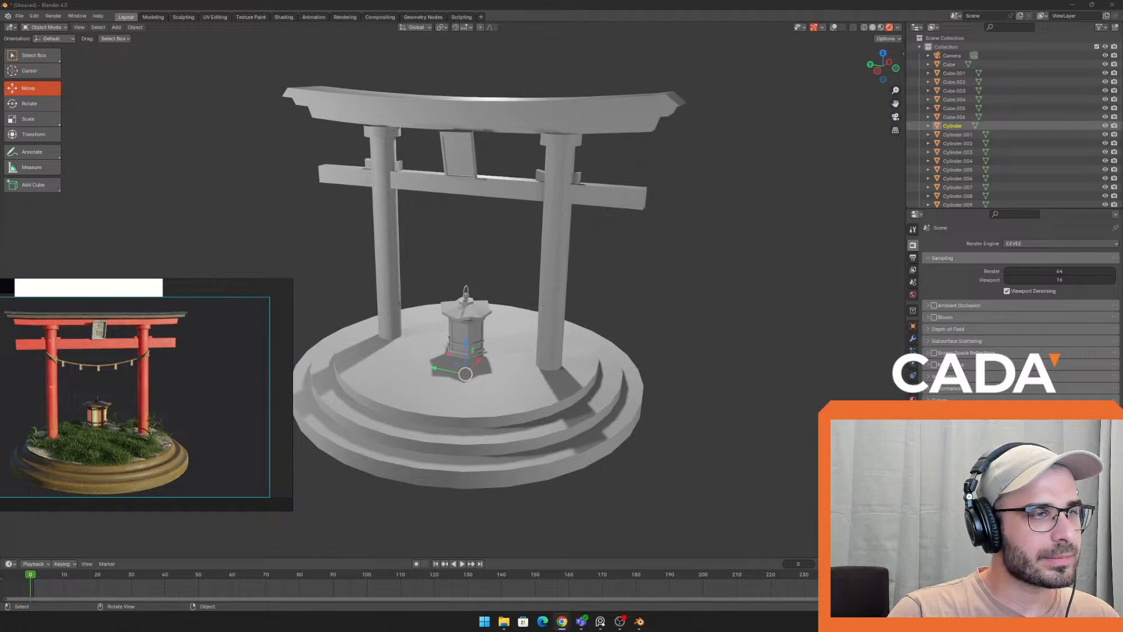
right_drag(0, 344, 37, 282)
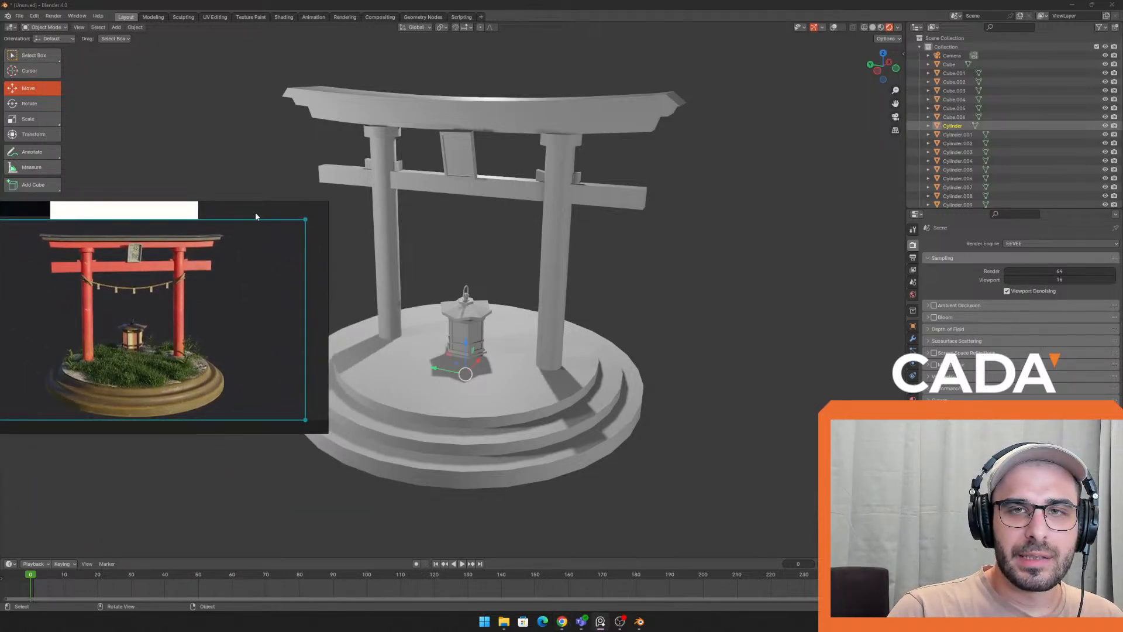
right_drag(255, 216, 240, 237)
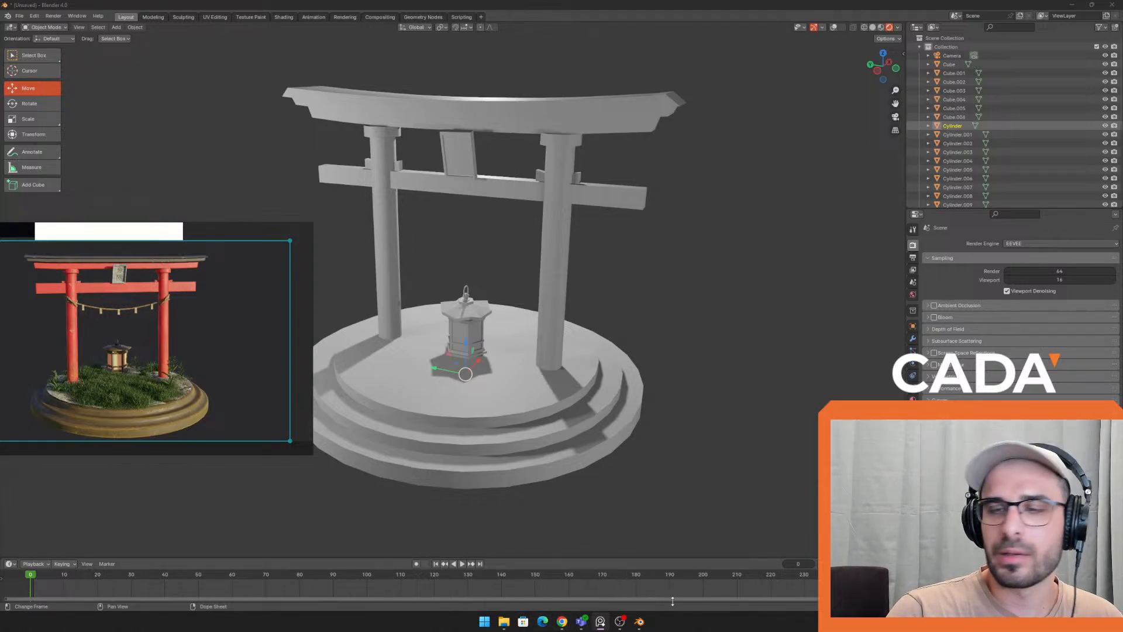
Return to the 3d-bootcamp channel in Discord and view the other participant's red-pillared gate render enlarged
mouse_move(562, 621)
click(606, 587)
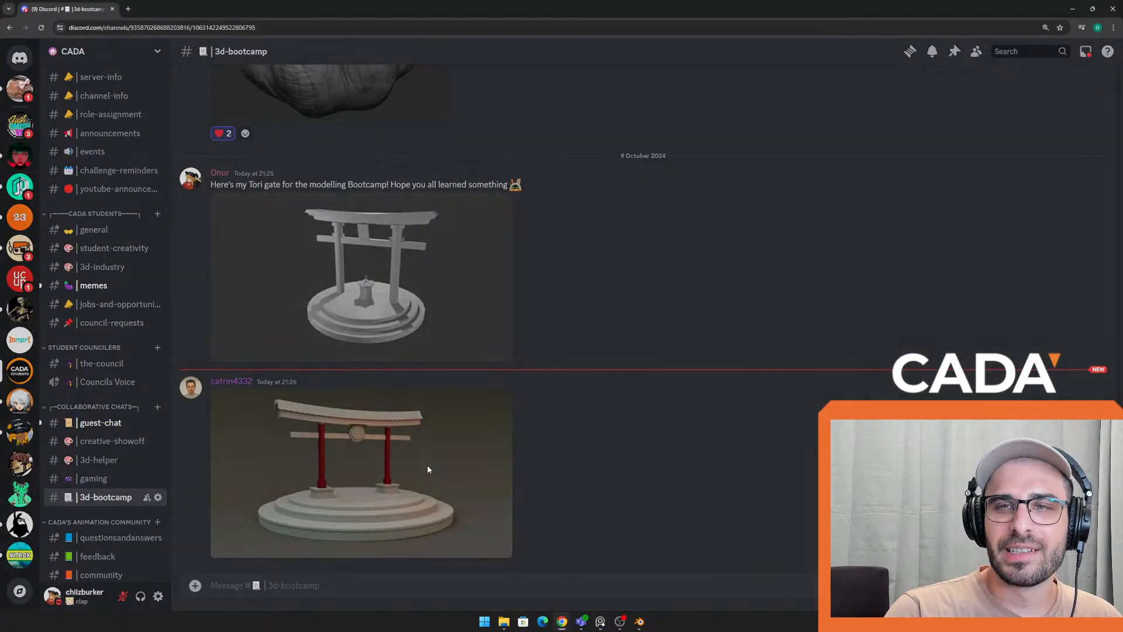
click(427, 466)
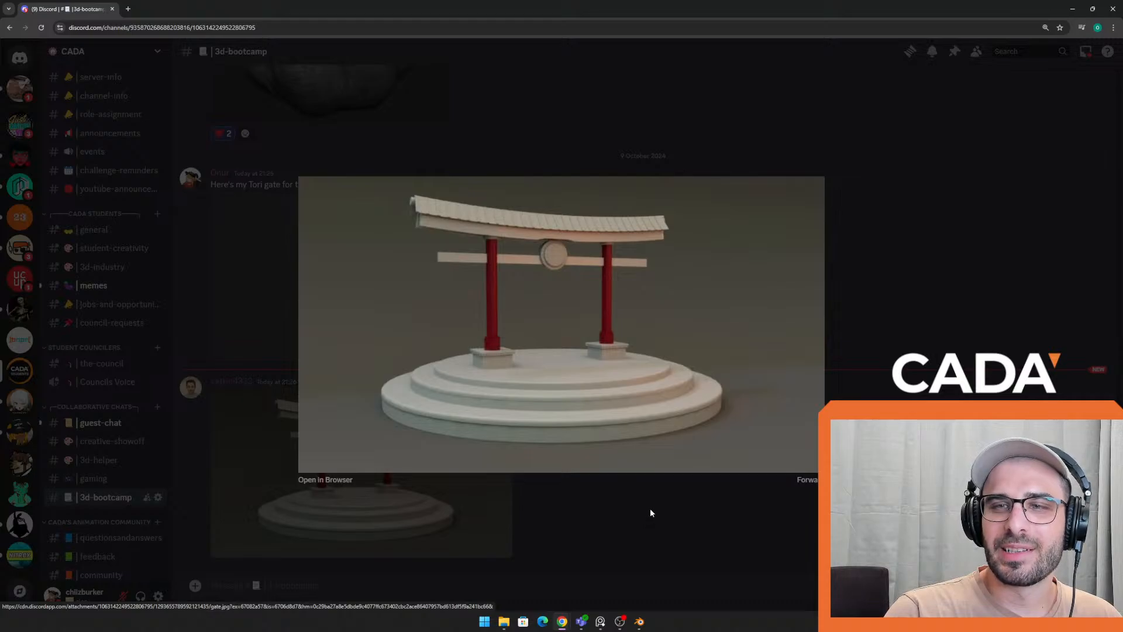
click(579, 565)
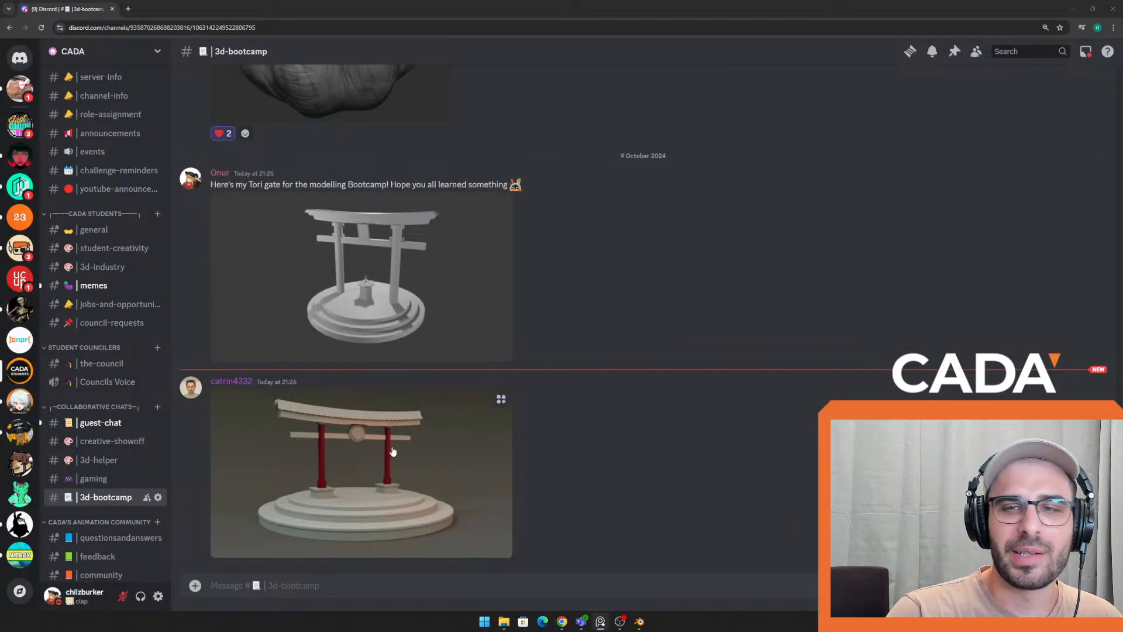
click(504, 480)
click(559, 562)
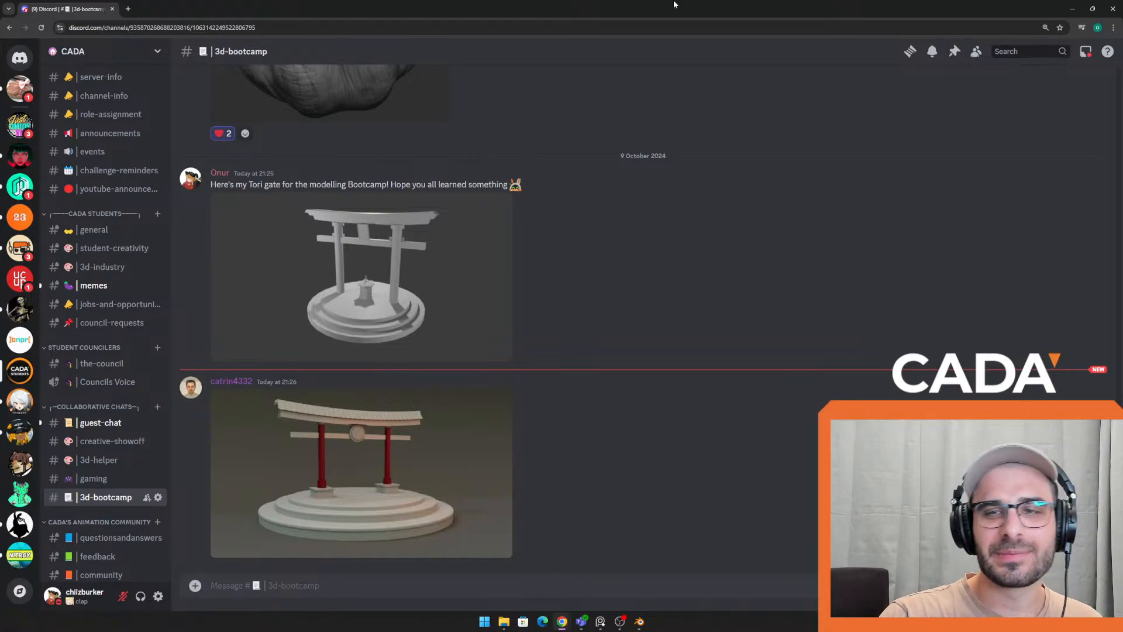
Open the other participant's gate render in a separate browser tab, return to the channel and react to that post with a heart
click(363, 467)
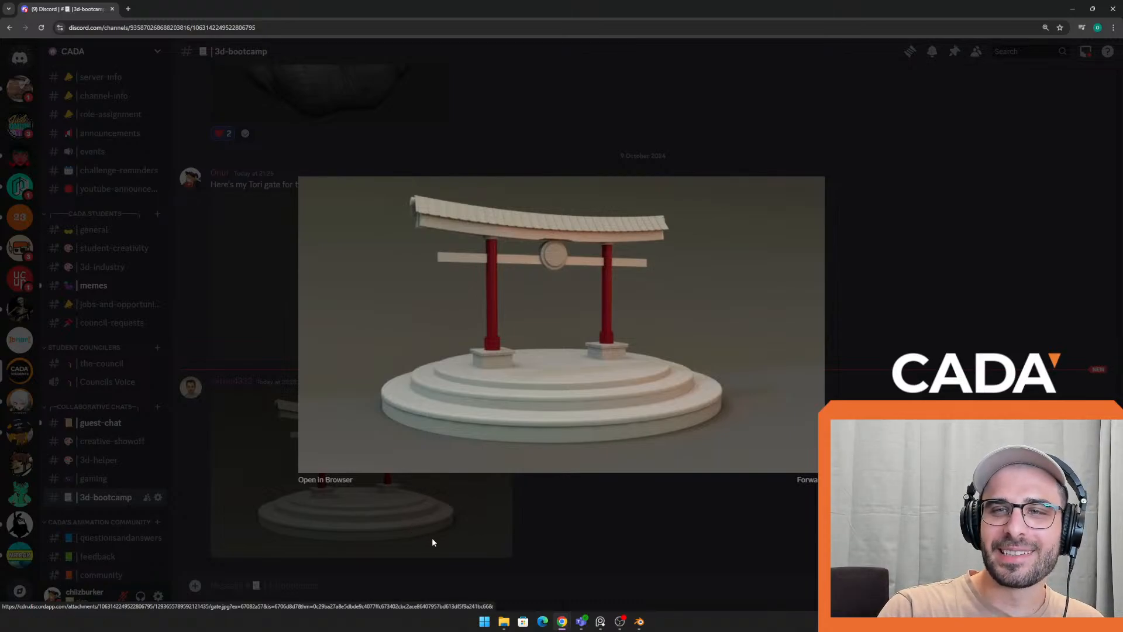
click(328, 480)
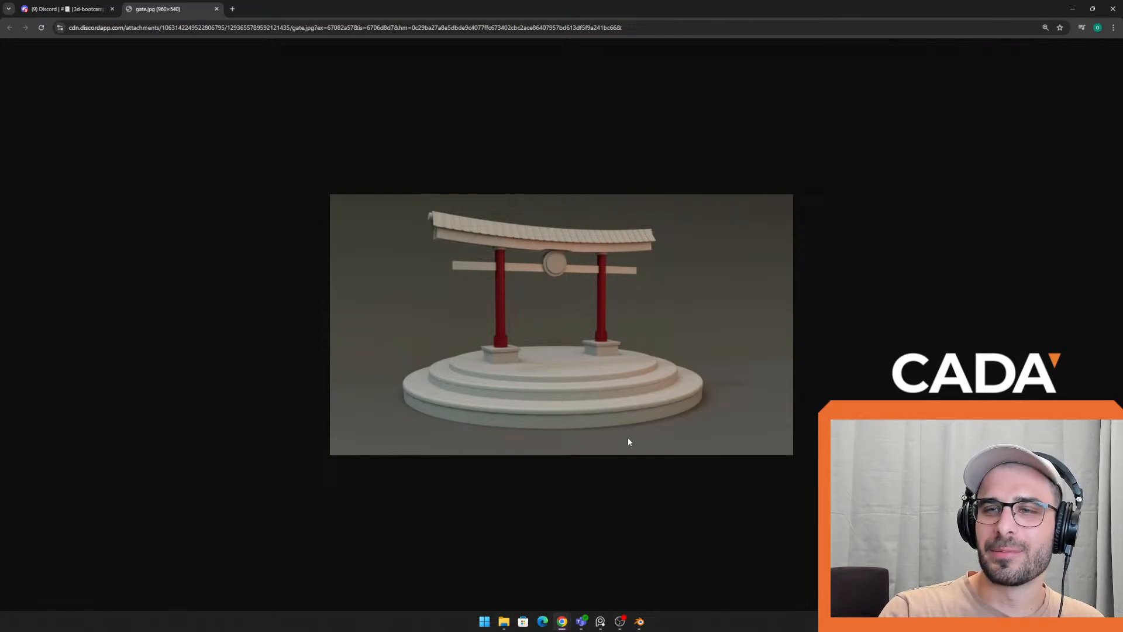
click(64, 9)
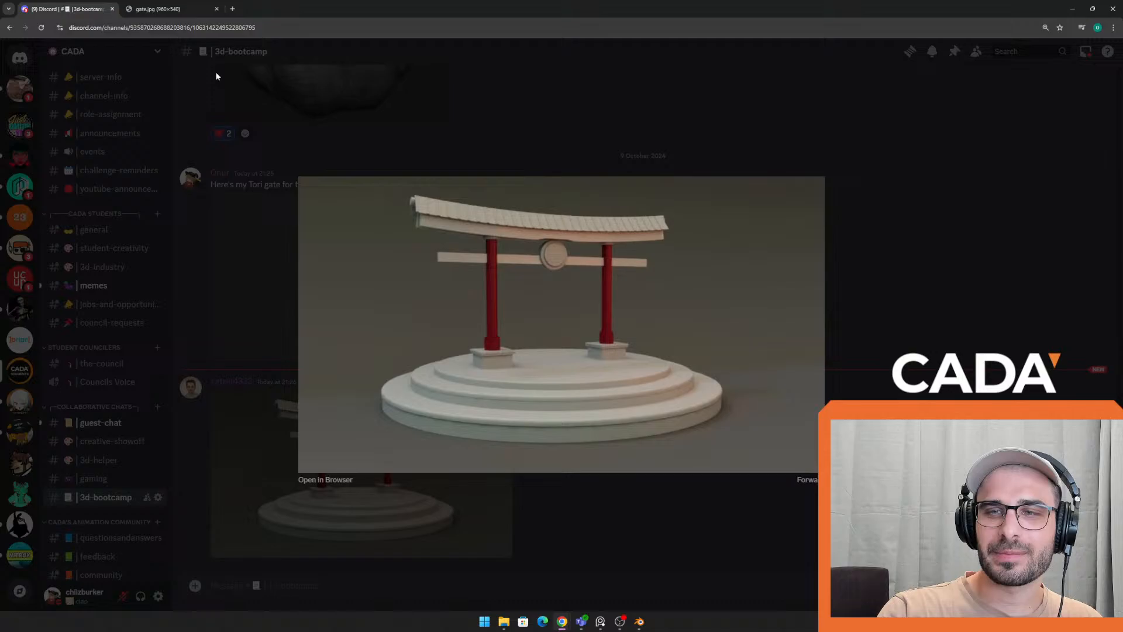
click(258, 394)
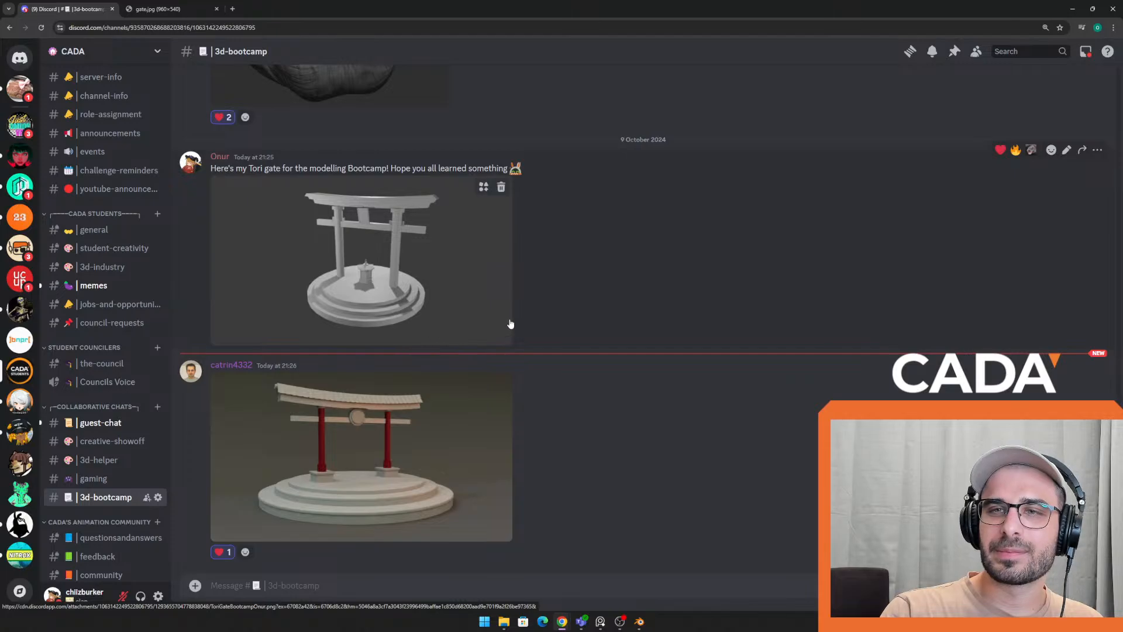
Review the white gate render enlarged in the channel, switch to Blender and examine the gate, lantern and stepped base from several angles
click(429, 267)
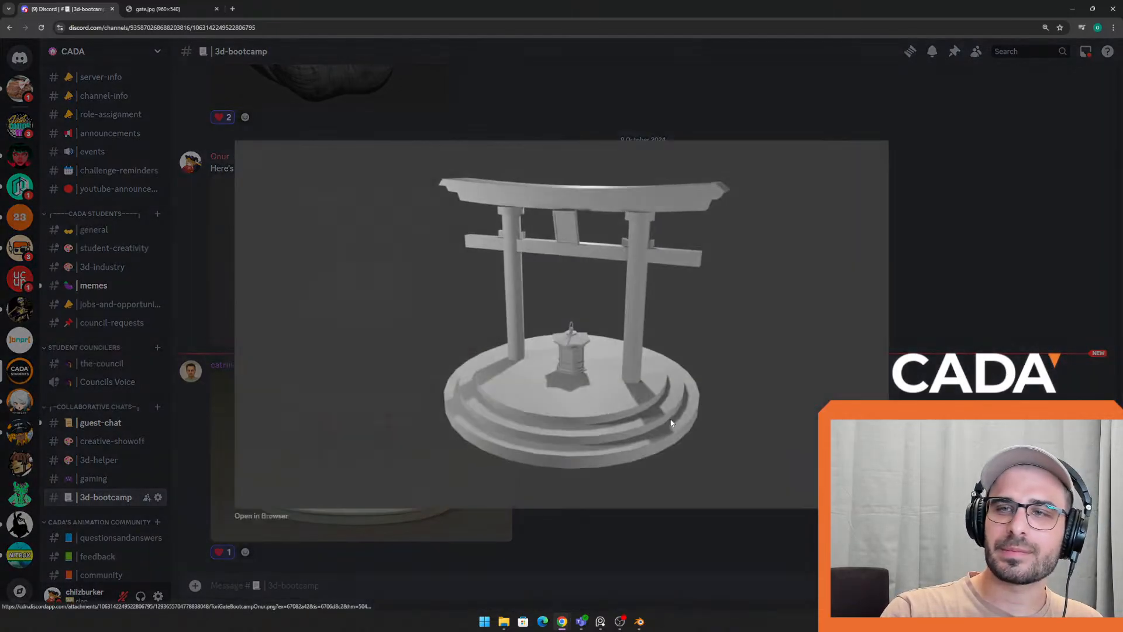
click(711, 556)
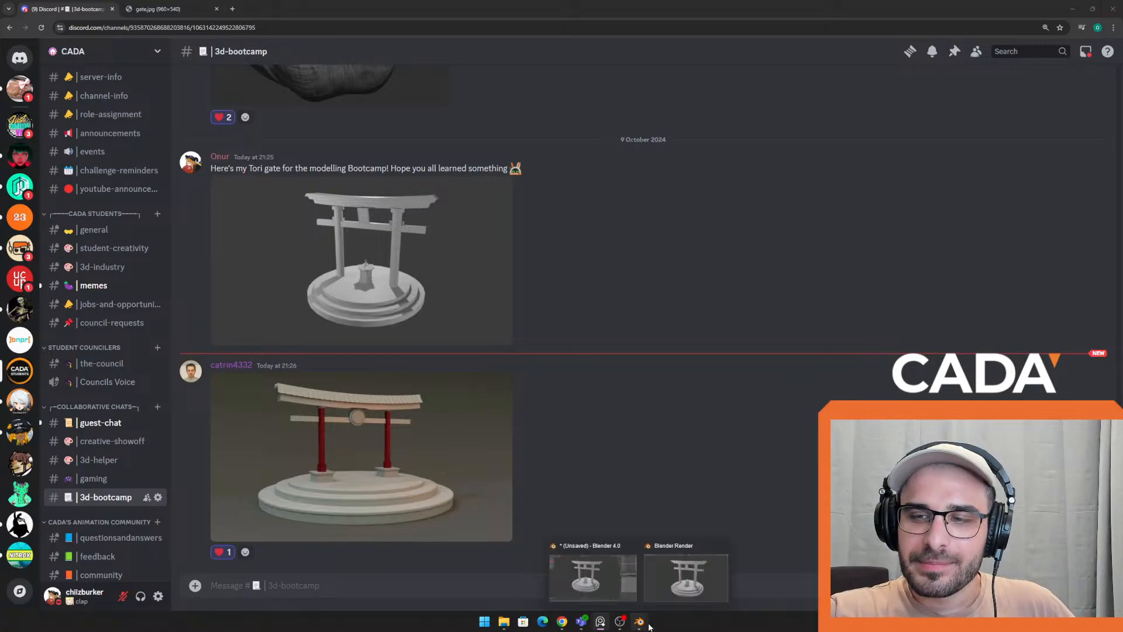
mouse_move(639, 621)
click(622, 590)
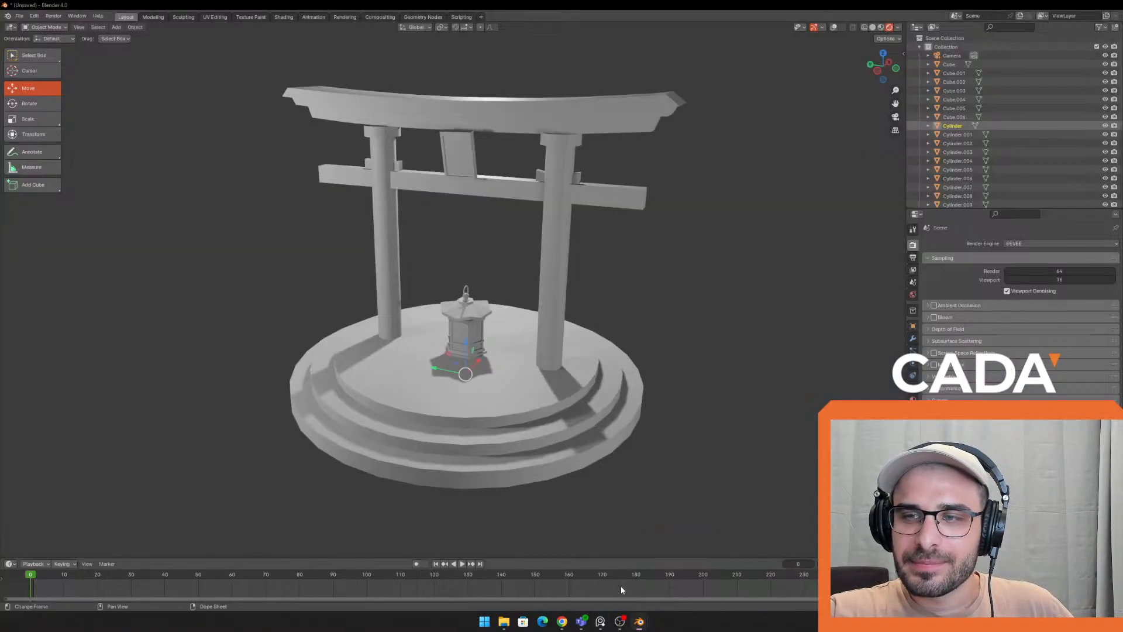
scroll(732, 363, up, 3)
scroll(760, 302, down, 1)
middle_drag(742, 283, 788, 300)
scroll(755, 334, up, 1)
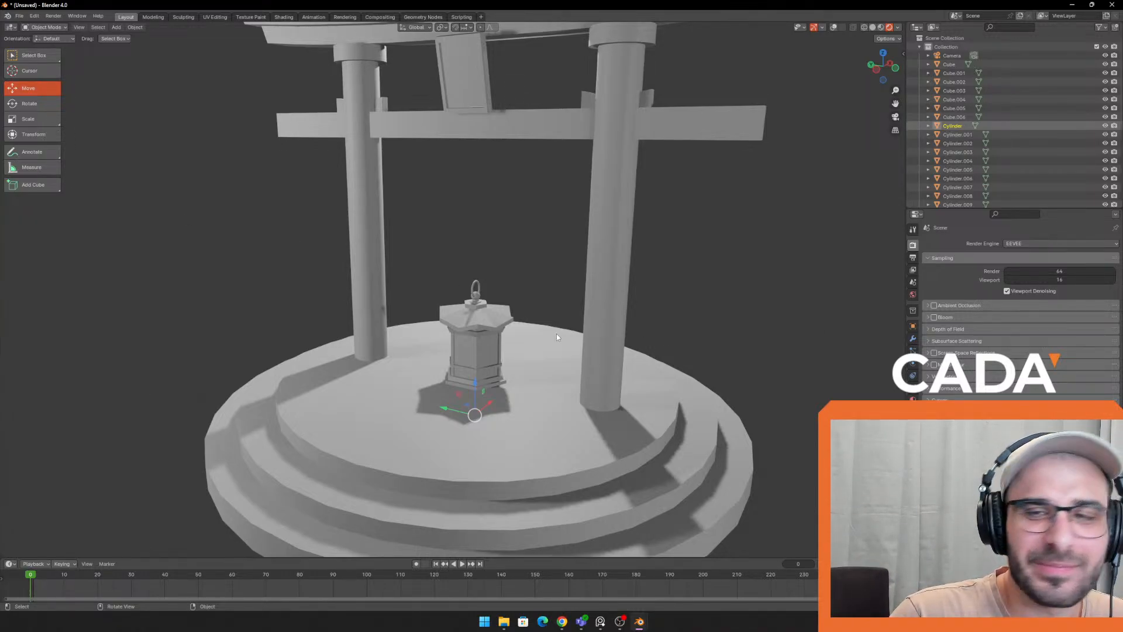
middle_drag(556, 337, 581, 297)
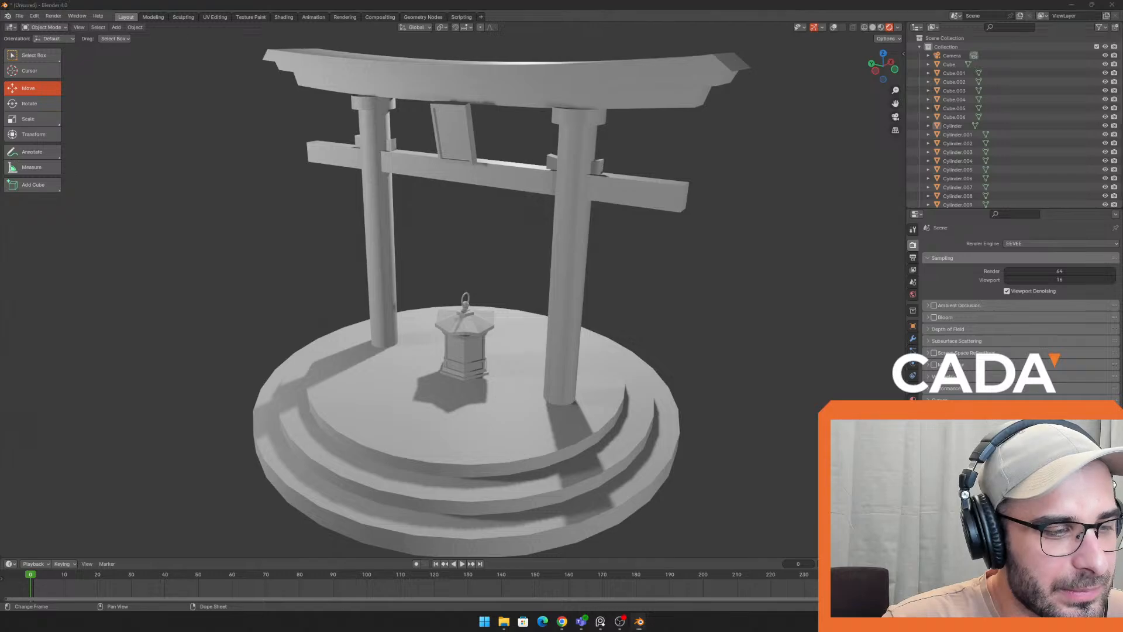
Show the viewport overlays over the gate scene and hide them again
key(alt+Tab)
key(alt+Tab)
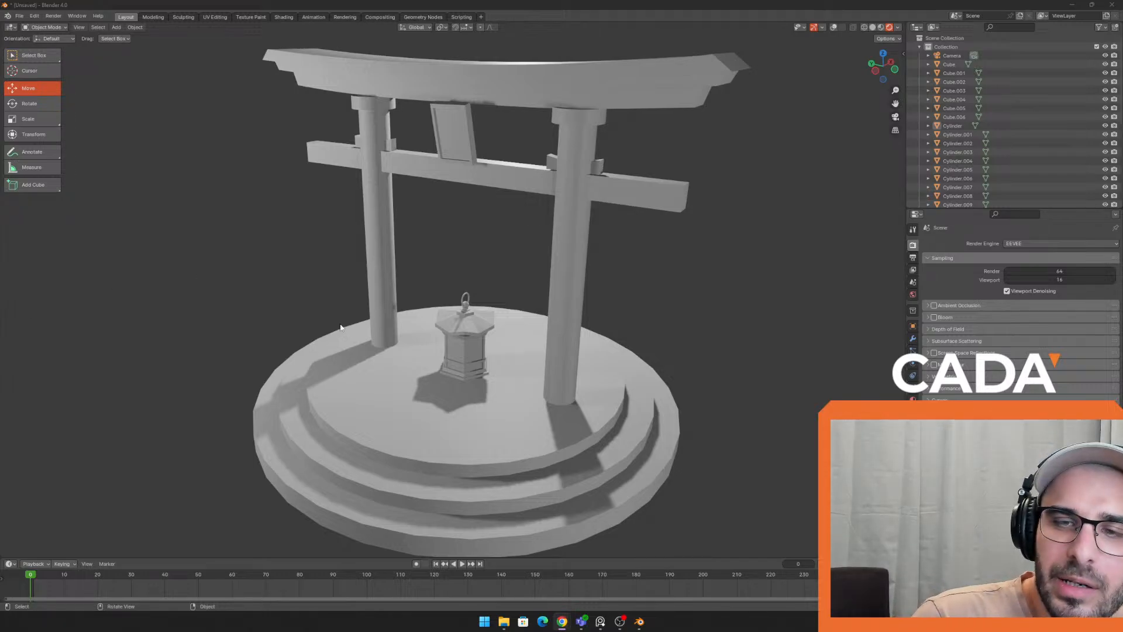
middle_drag(309, 310, 307, 269)
scroll(307, 268, up, 2)
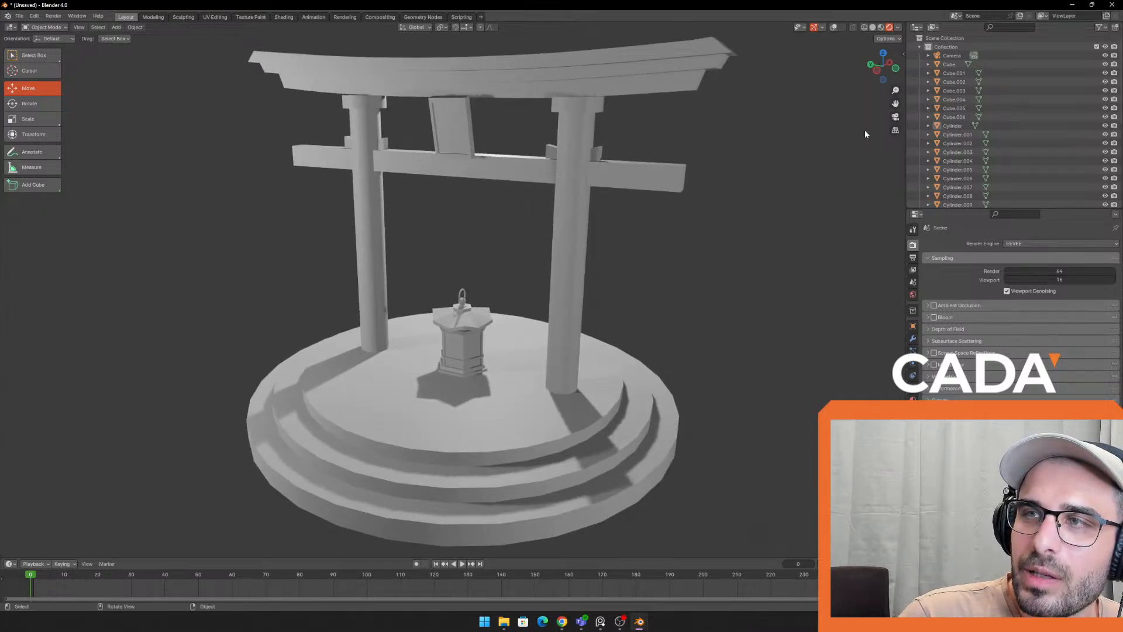
click(852, 27)
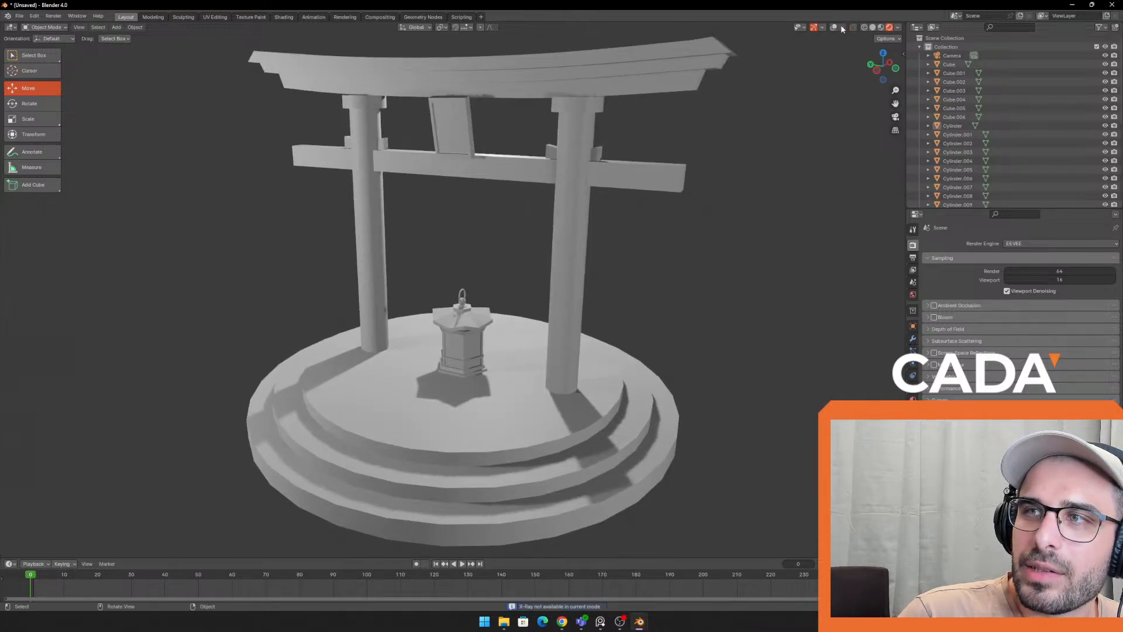
click(834, 28)
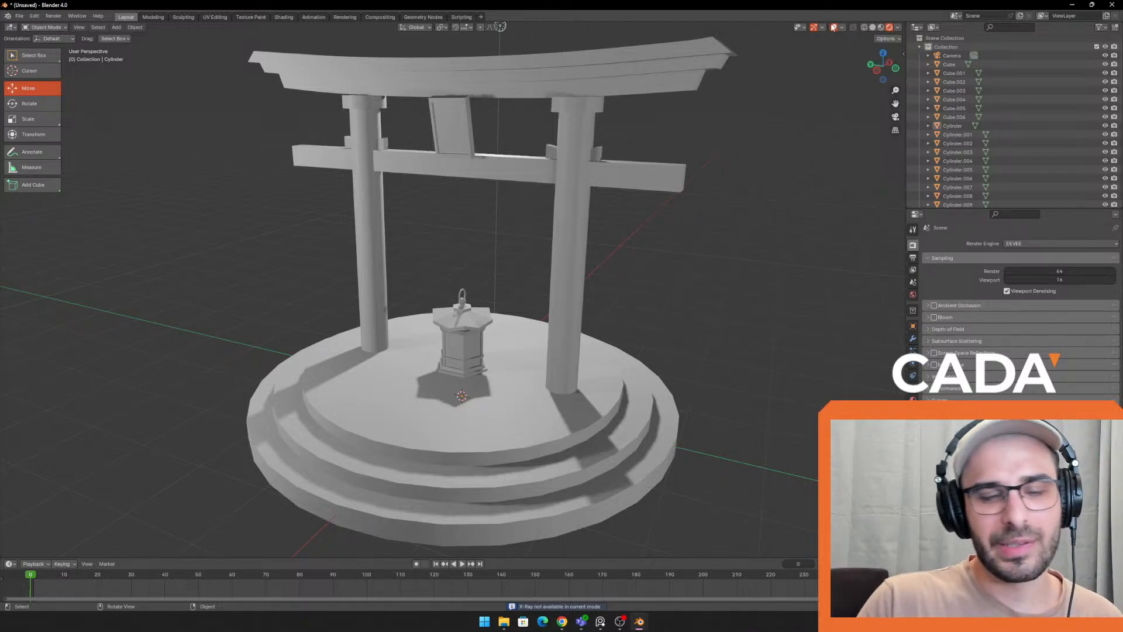
click(834, 27)
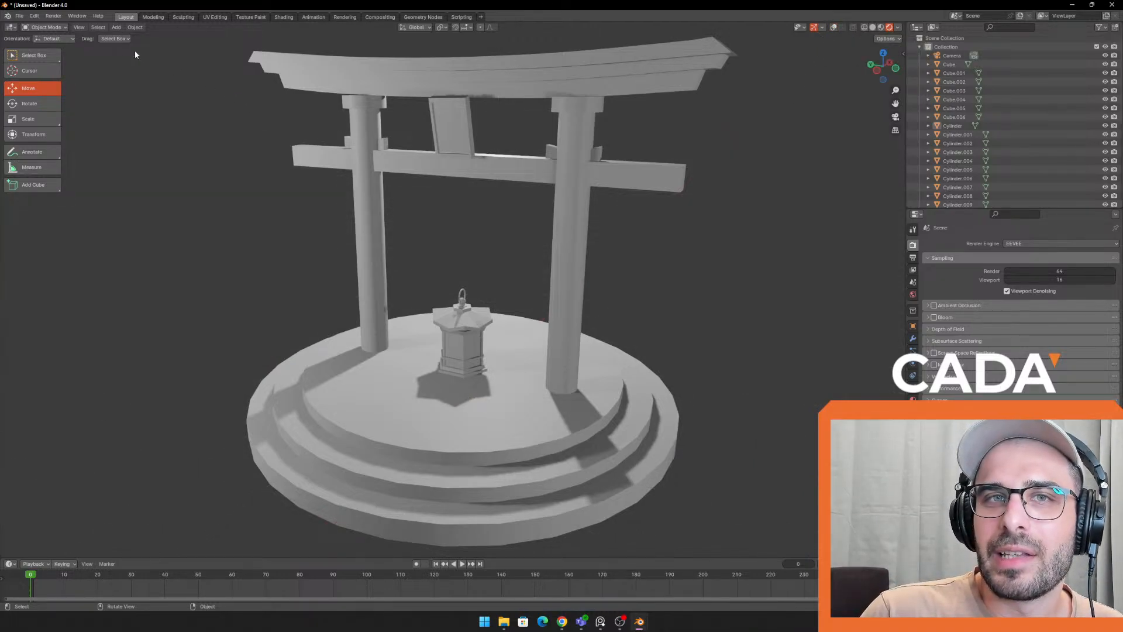
Render the current viewport view as an image, open its Save As dialog, and close both without saving
click(79, 27)
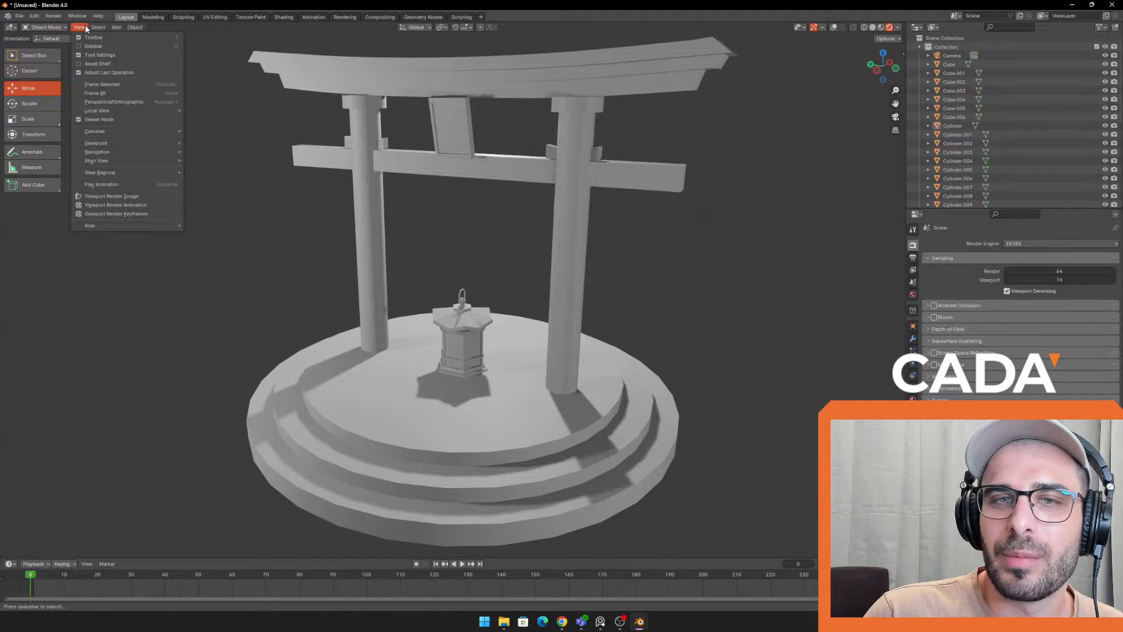
click(138, 196)
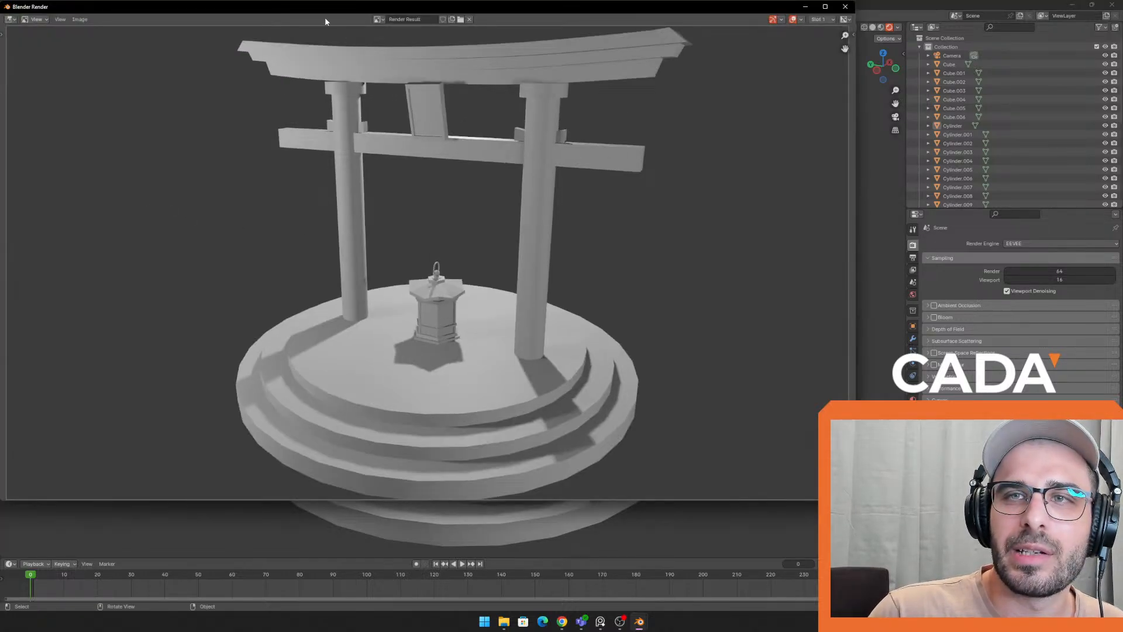
double_click(655, 11)
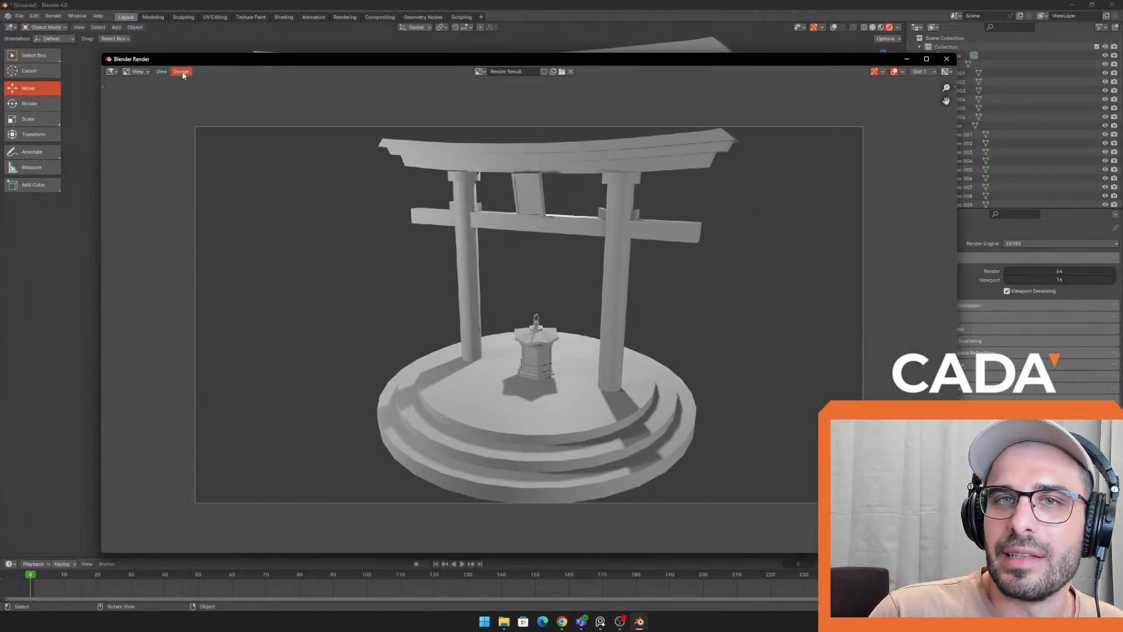
click(182, 72)
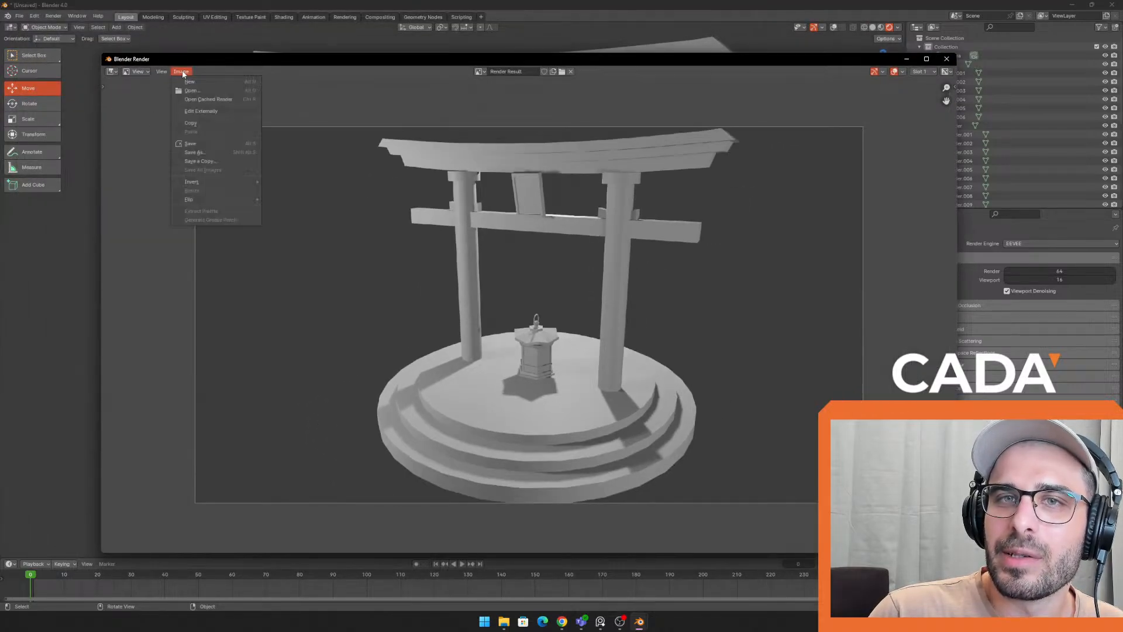
click(196, 152)
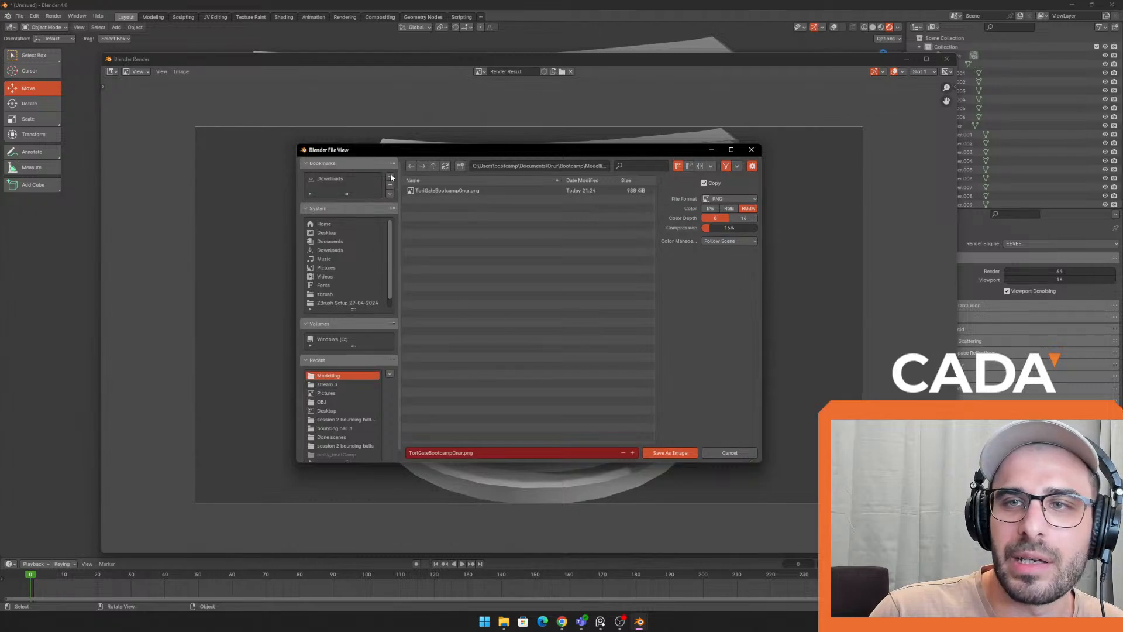
click(753, 152)
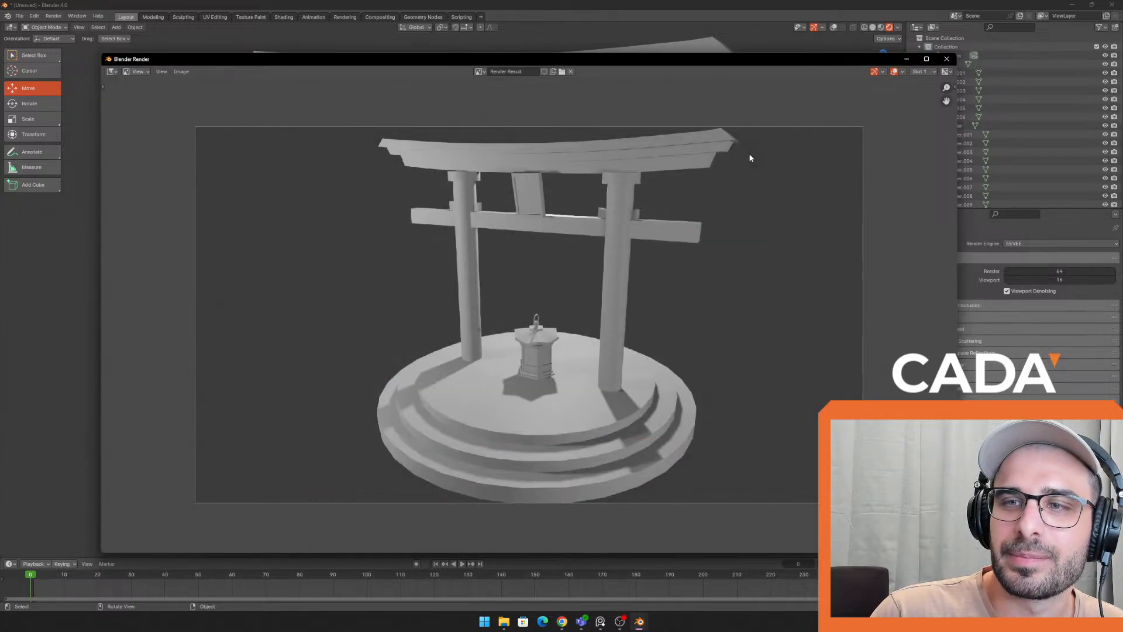
click(946, 59)
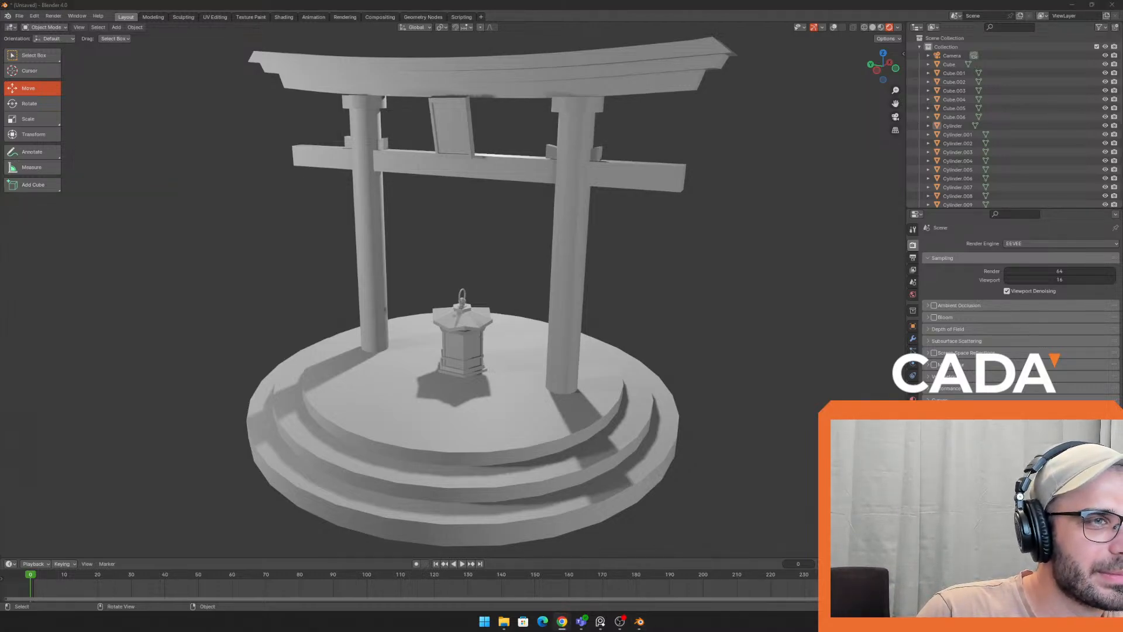
Bring the reference board over the gate model, view the red-pillared lantern diorama, and move the board away
click(608, 210)
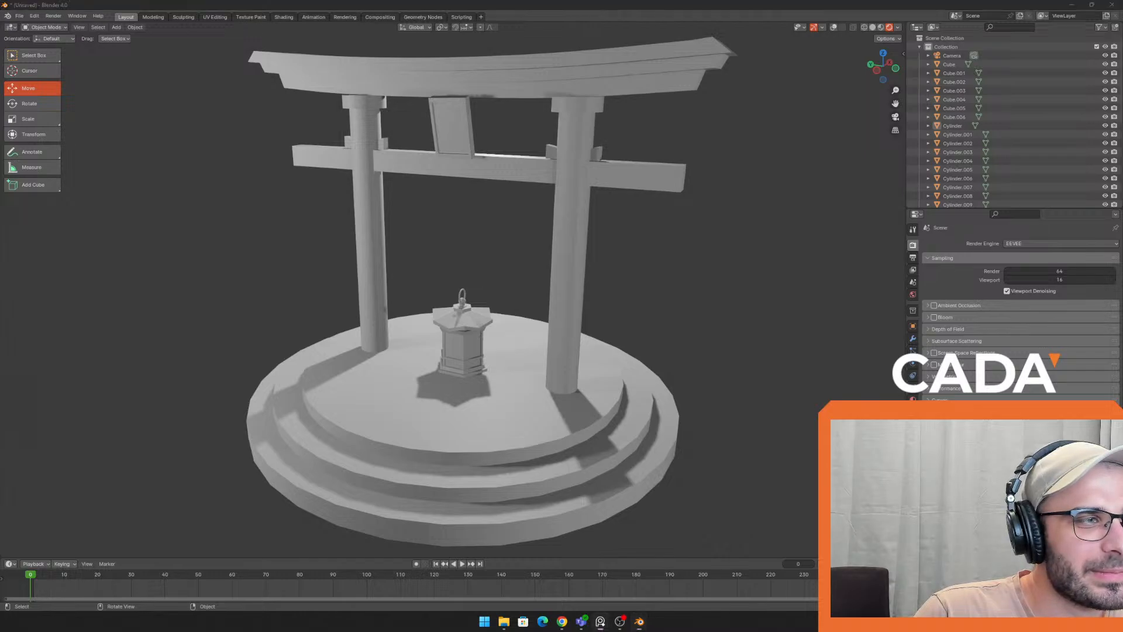
scroll(537, 361, up, 3)
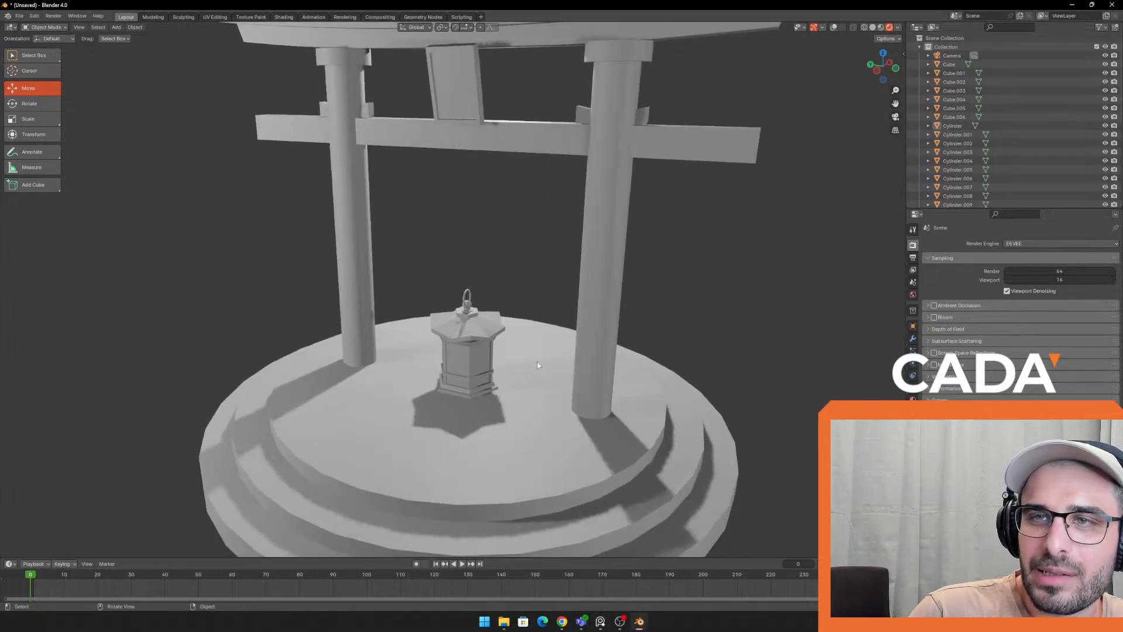
right_drag(1122, 327, 203, 401)
scroll(228, 307, down, 3)
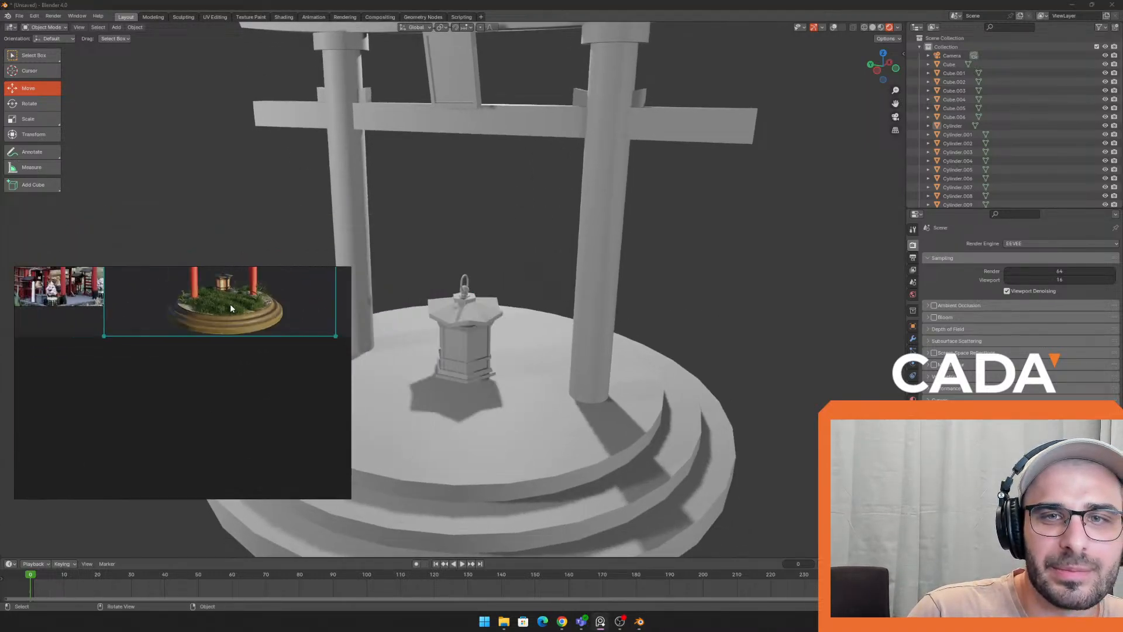
middle_drag(231, 285, 245, 391)
scroll(245, 390, down, 1)
right_drag(264, 461, 1122, 468)
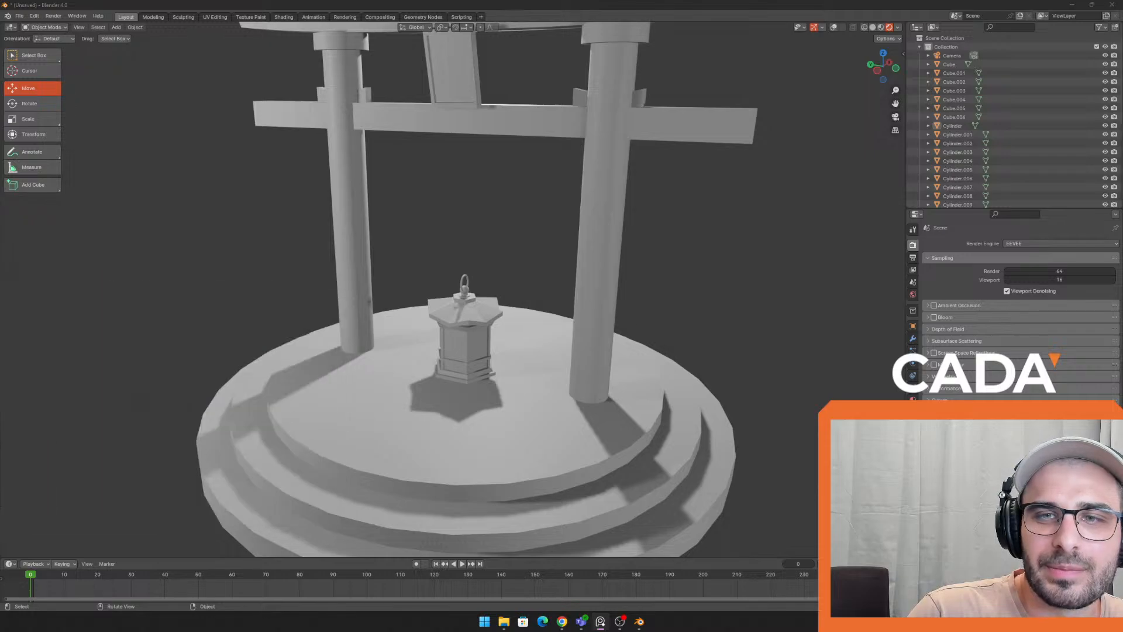
Select the lantern and examine its roof, body and ring up close, then deselect it and view the whole gate
scroll(510, 401, up, 1)
drag(510, 401, 516, 377)
middle_drag(522, 310, 527, 277)
scroll(528, 292, up, 5)
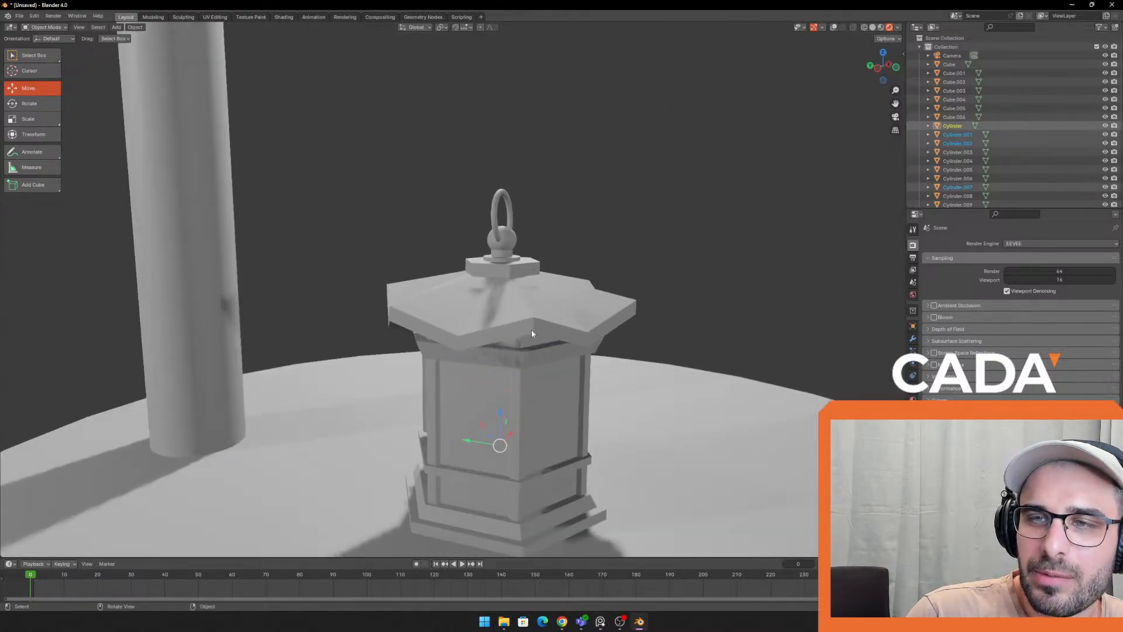
shift+middle_drag(531, 329, 501, 296)
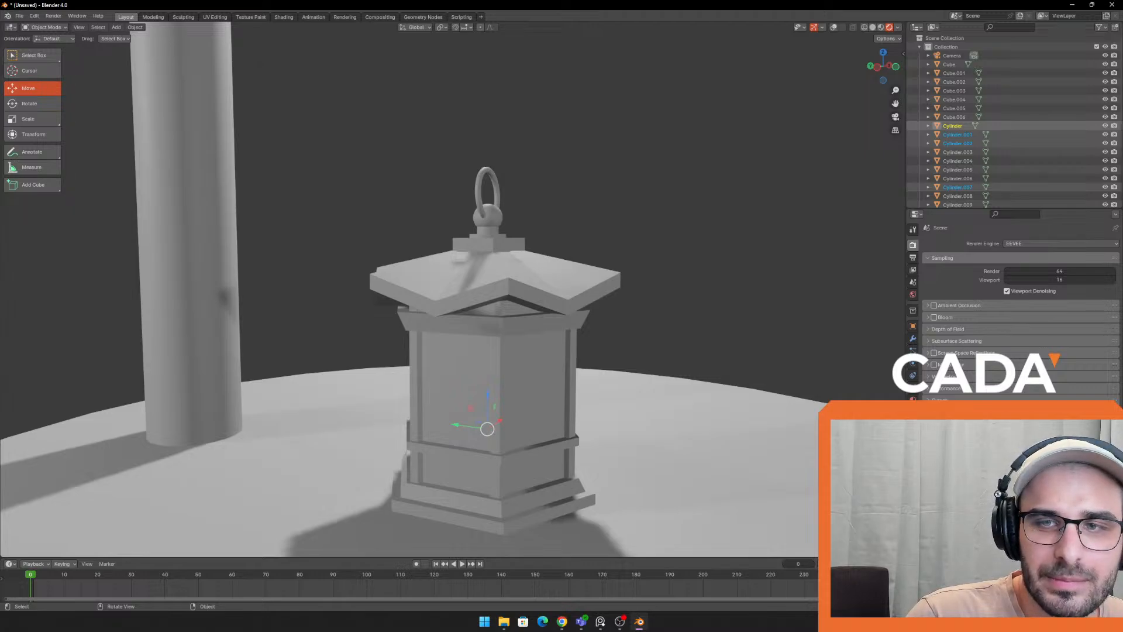
scroll(496, 279, down, 3)
click(601, 225)
middle_drag(601, 224, 553, 365)
scroll(615, 332, down, 1)
scroll(598, 271, down, 3)
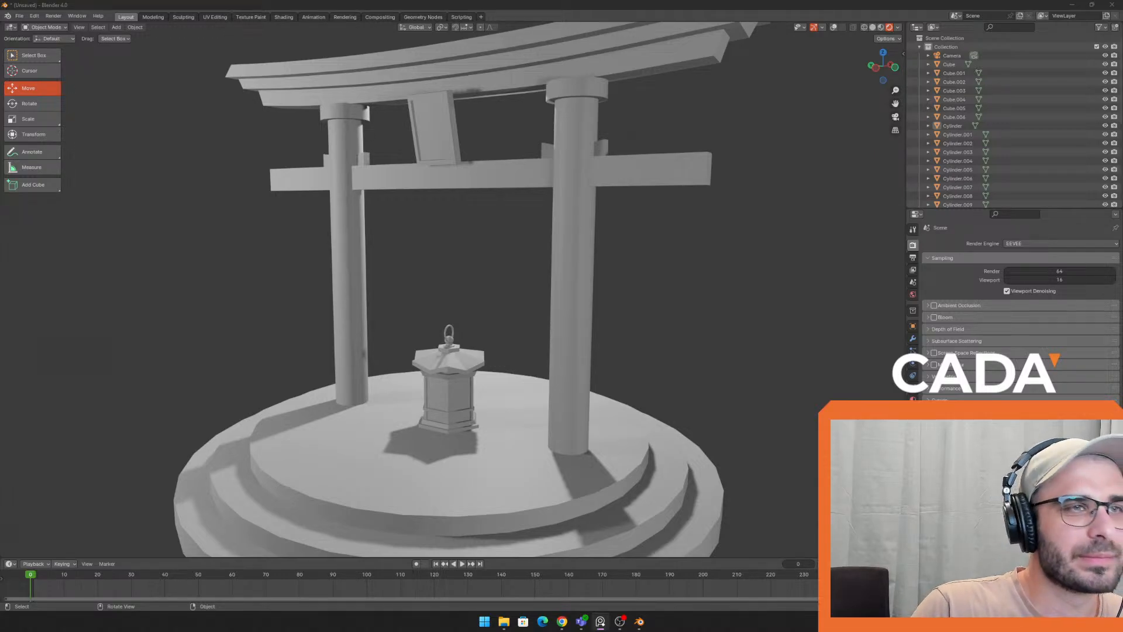
Switch to the 3d-bootcamp channel in Discord and widen its window over the gate model
click(584, 474)
mouse_move(562, 621)
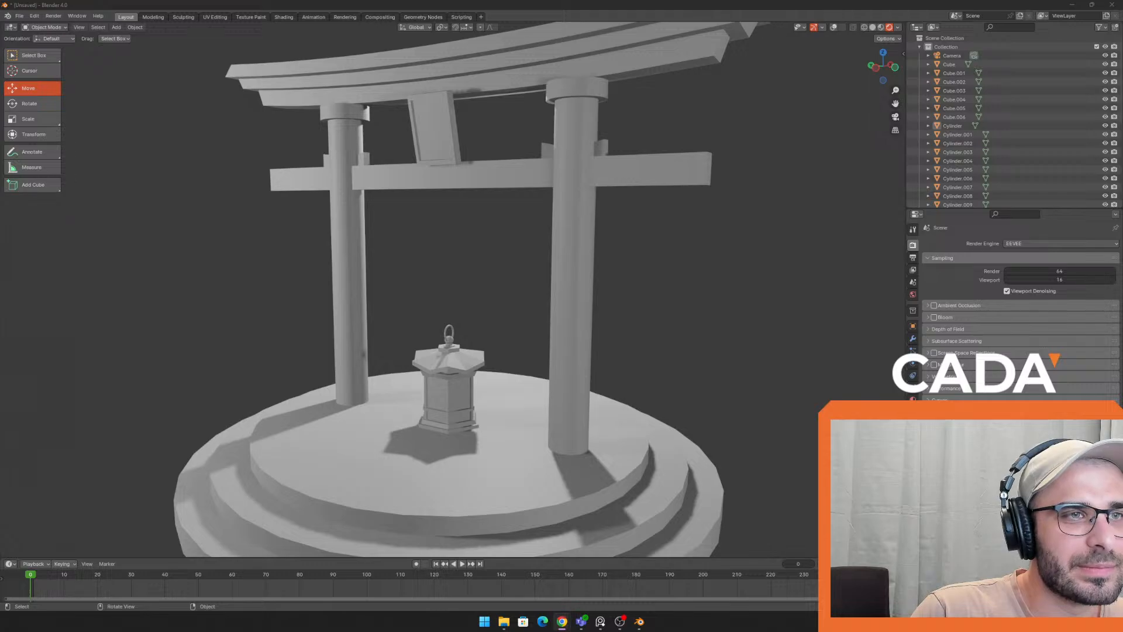
click(561, 621)
scroll(361, 351, up, 3)
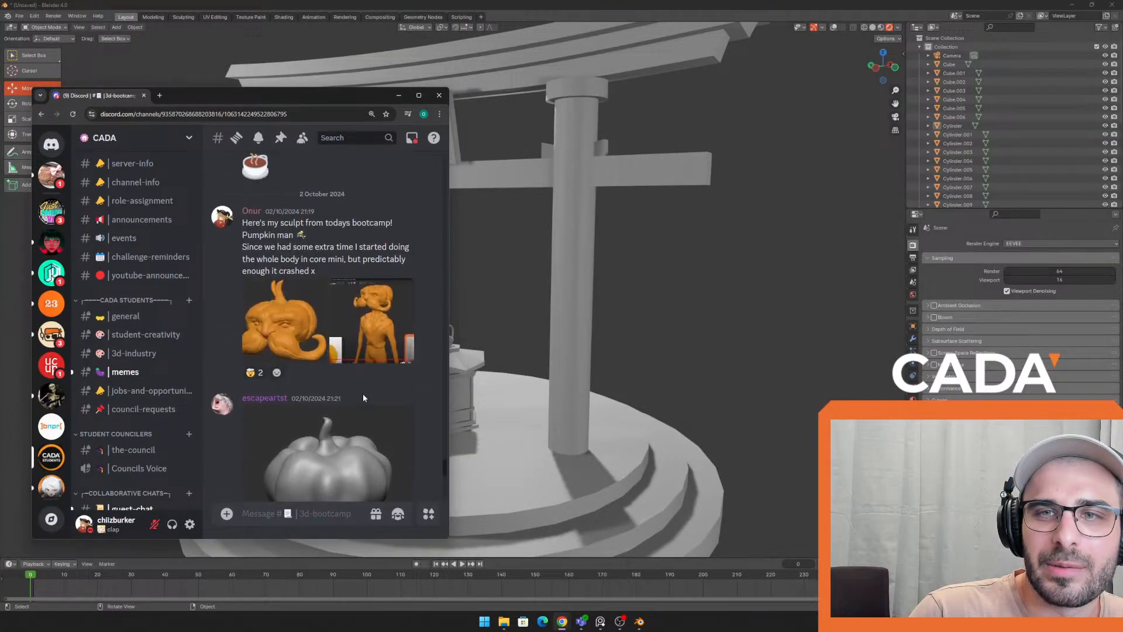
scroll(363, 398, up, 2)
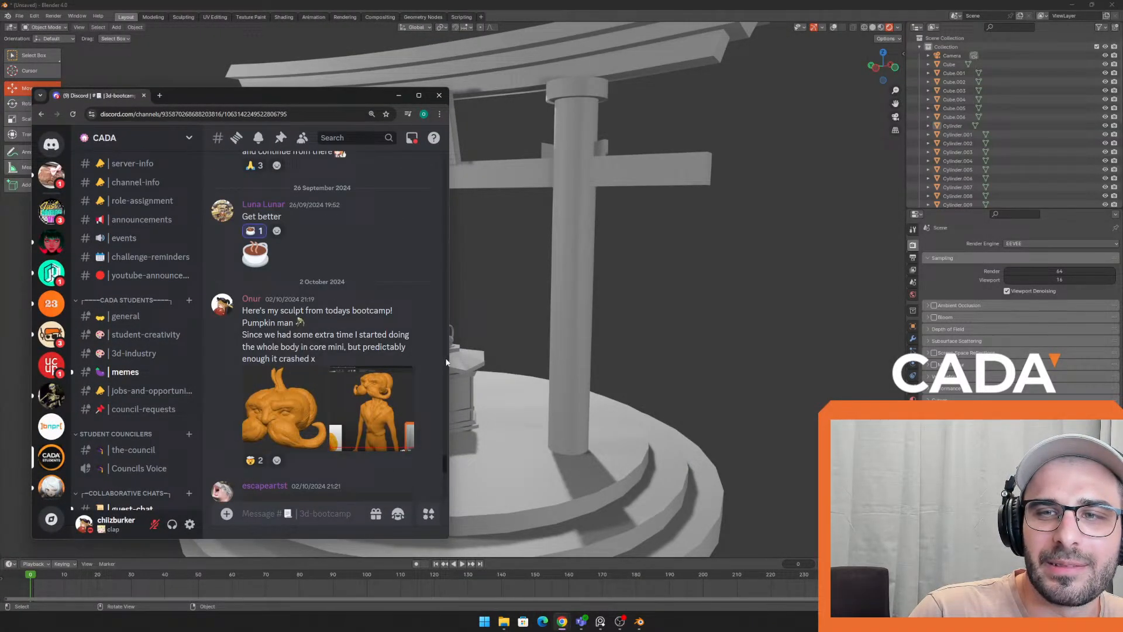
drag(446, 362, 543, 361)
Browse back through the channel's September 2024 posts and examine the shared coffee shop renders
scroll(468, 385, up, 3)
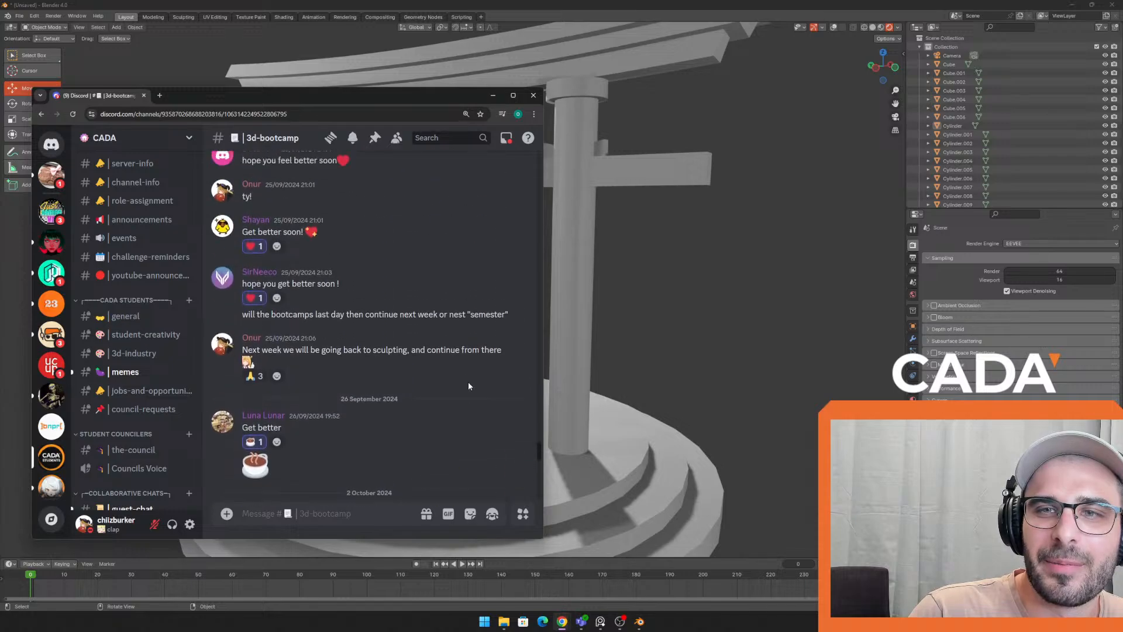
scroll(438, 388, up, 10)
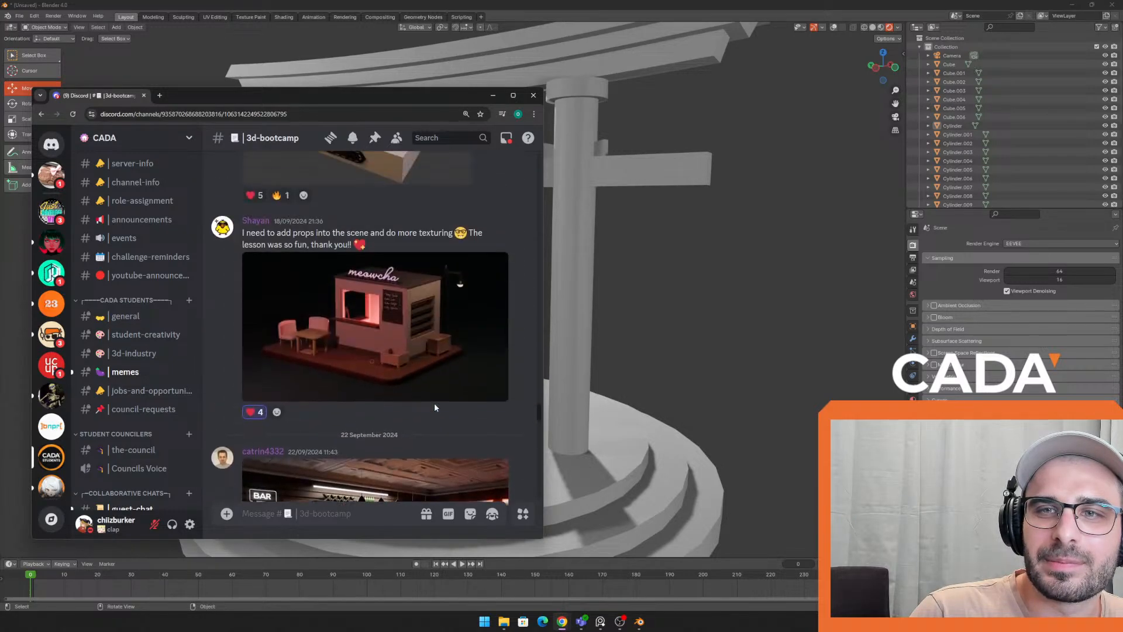
scroll(435, 409, up, 5)
scroll(413, 350, down, 3)
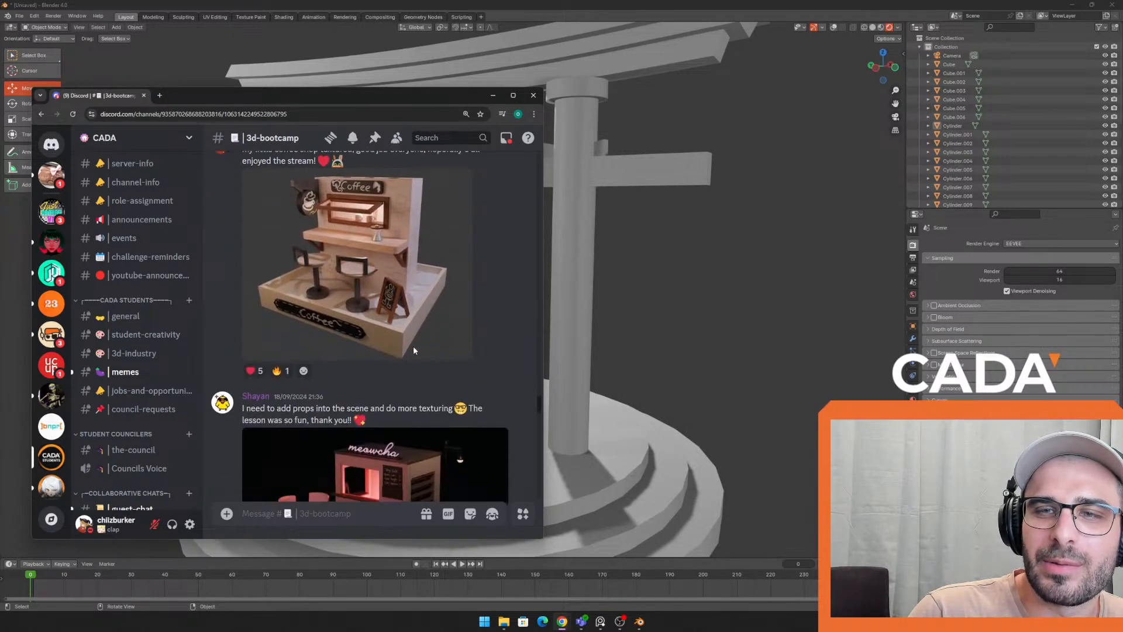
scroll(421, 358, down, 5)
scroll(426, 352, up, 8)
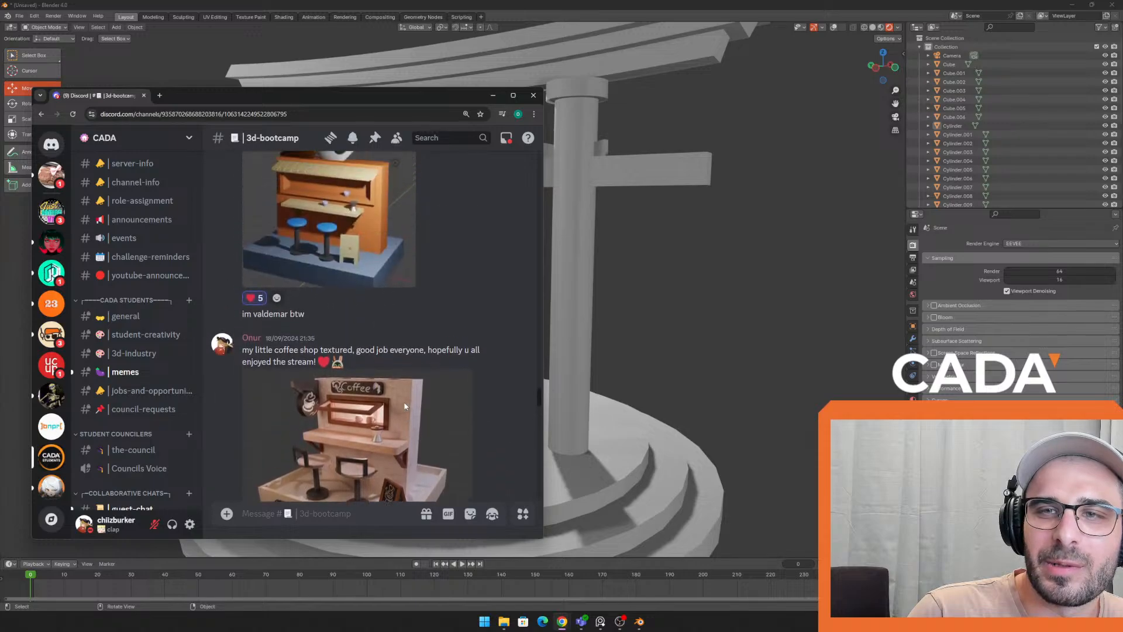
scroll(405, 405, up, 1)
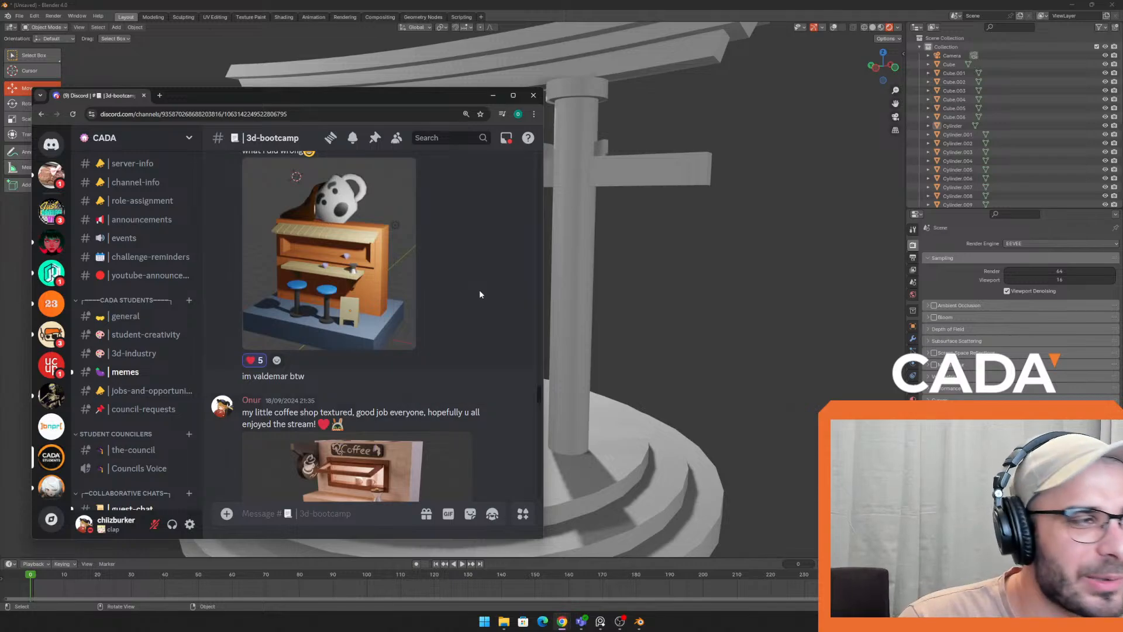
Return to the newest torii gate renders in the channel and move the widened Discord window off the model
scroll(426, 299, down, 10)
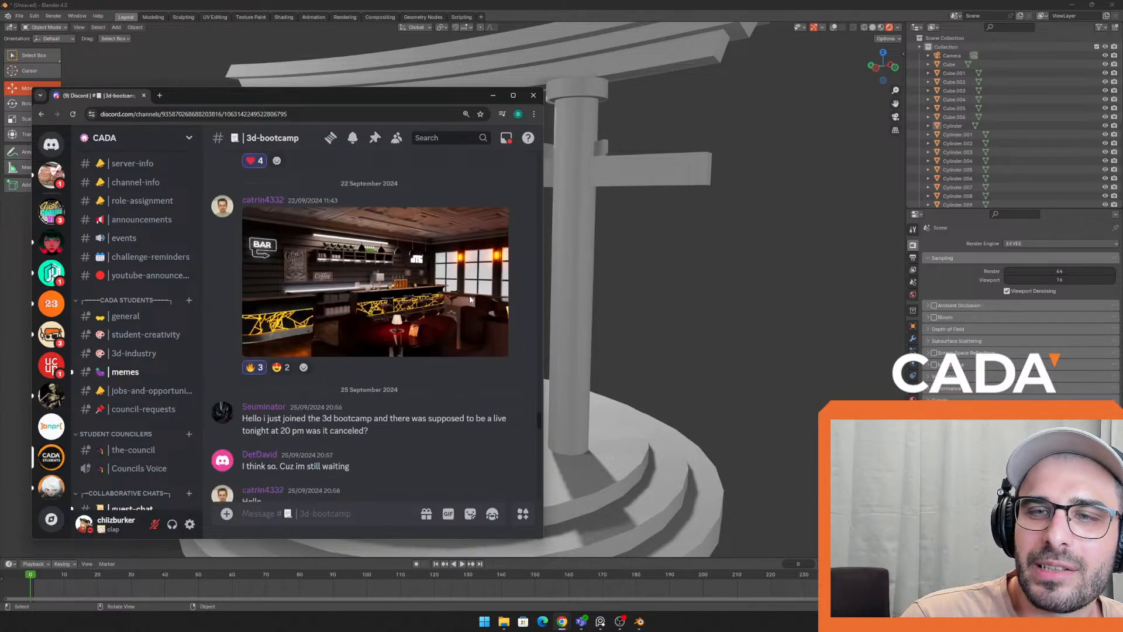
scroll(469, 293, down, 15)
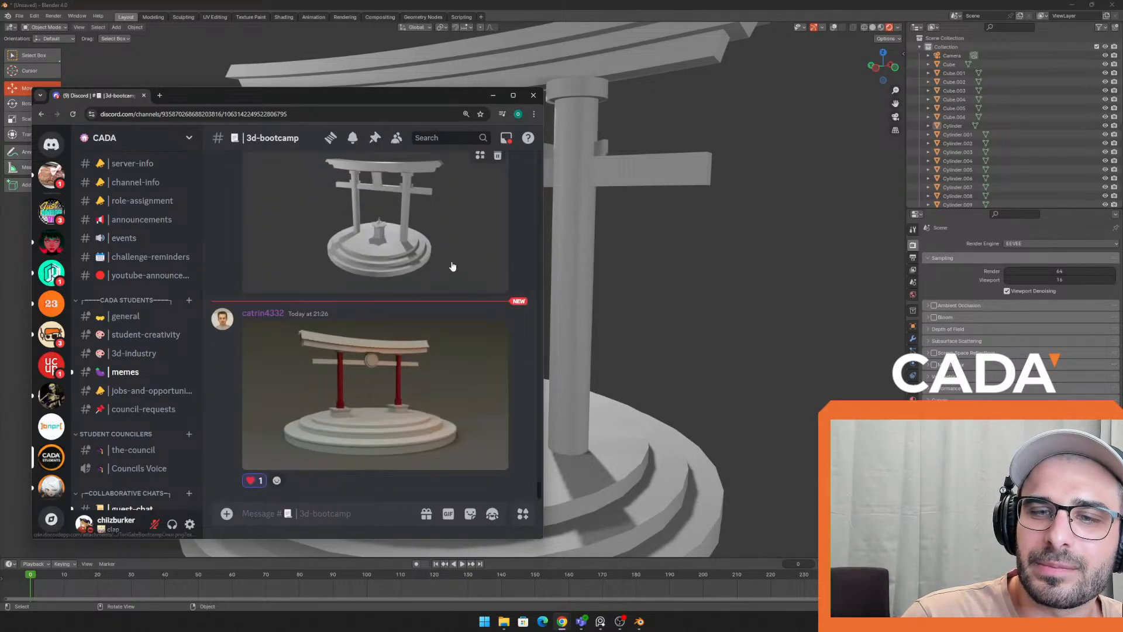
drag(543, 170, 647, 169)
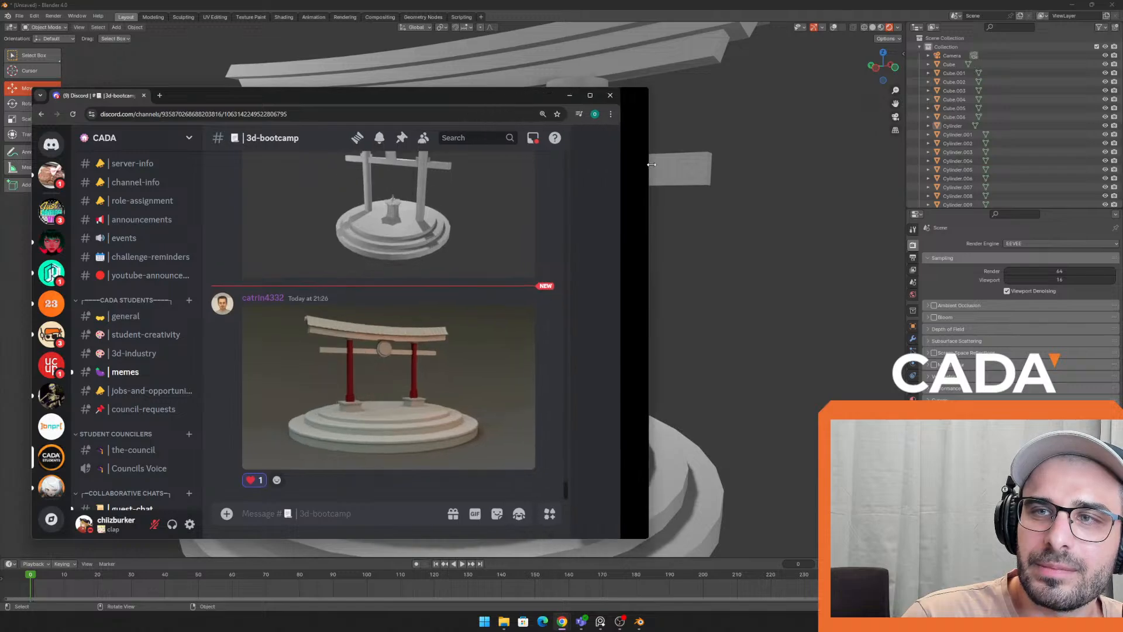
drag(481, 101, 0, 222)
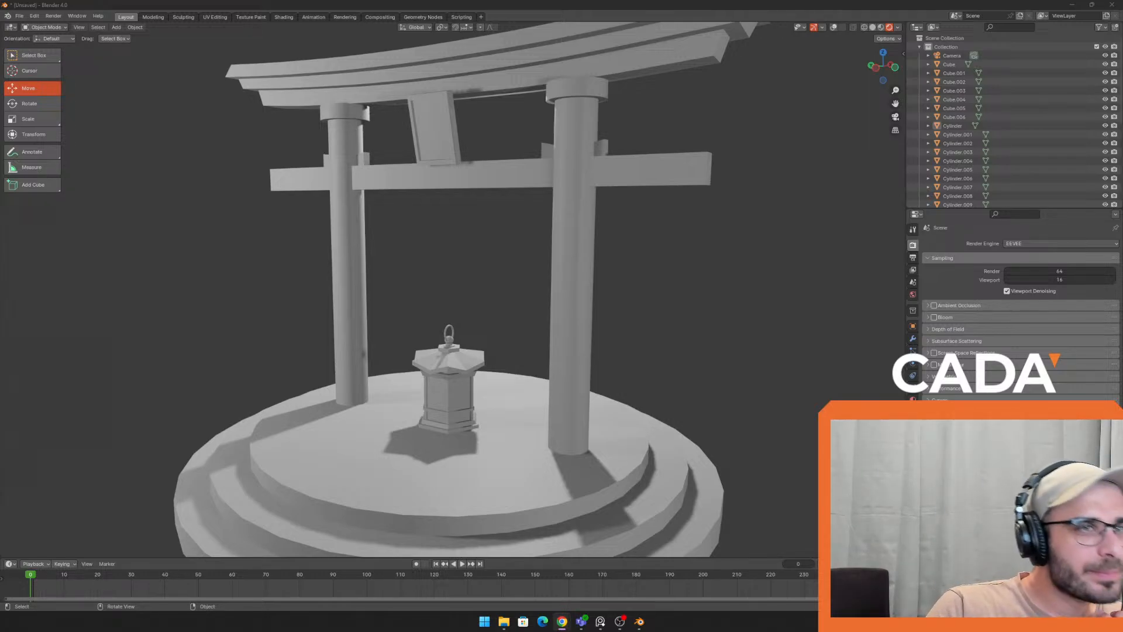
Bring the Discord window back, revisit the 18 September coffee shop posts, and go to the newest white gate render
drag(1122, 35, 655, 139)
scroll(696, 387, up, 20)
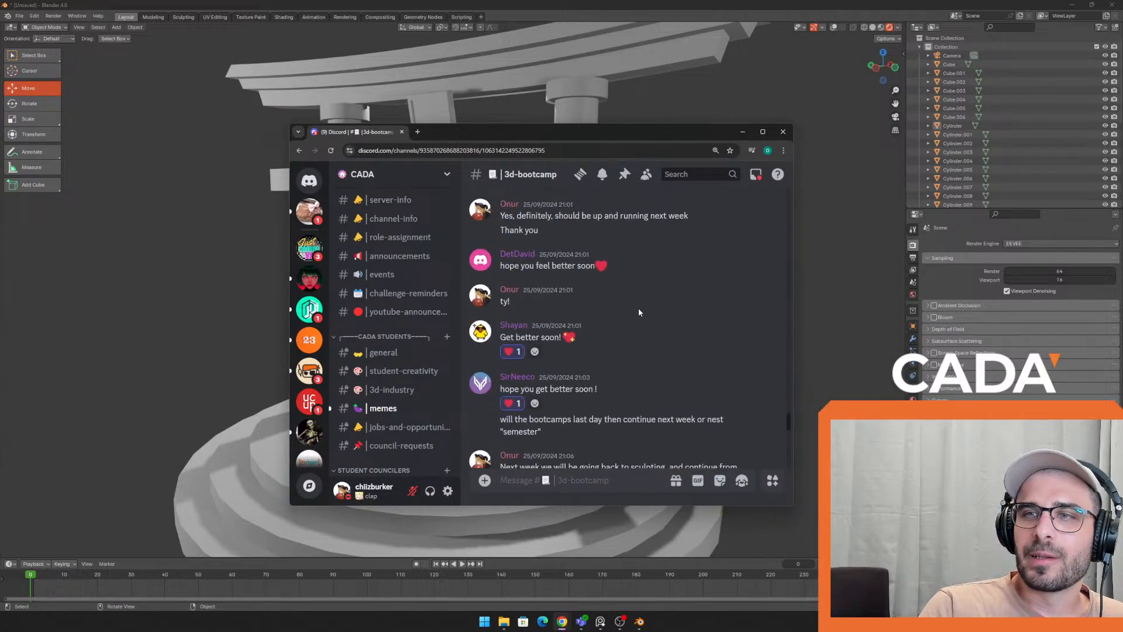
scroll(622, 359, up, 5)
scroll(646, 365, up, 15)
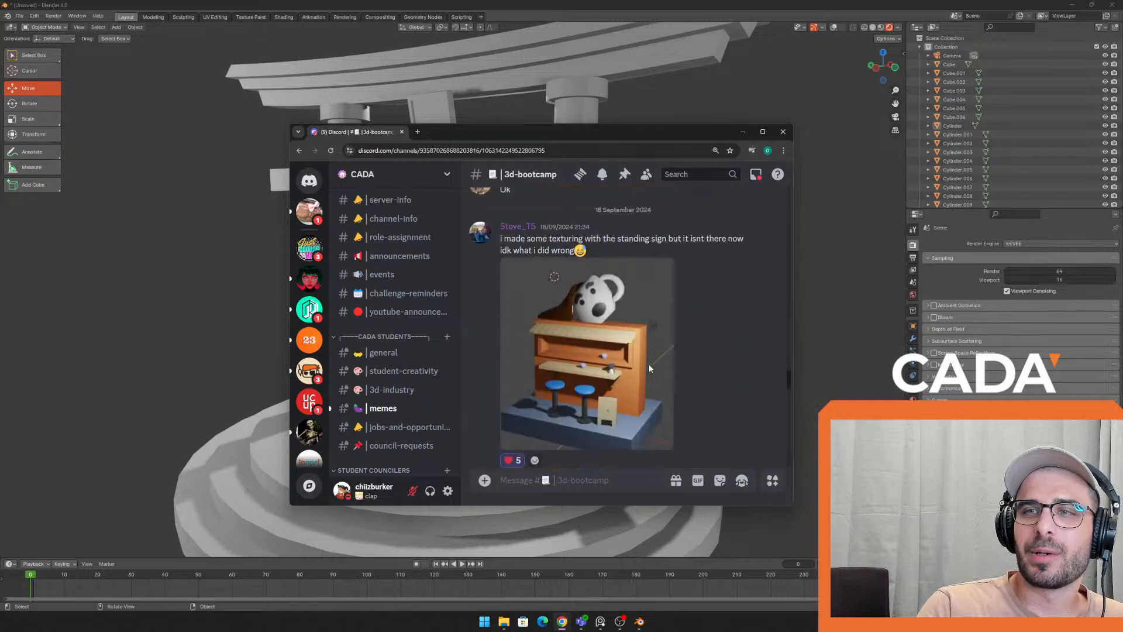
scroll(648, 365, down, 12)
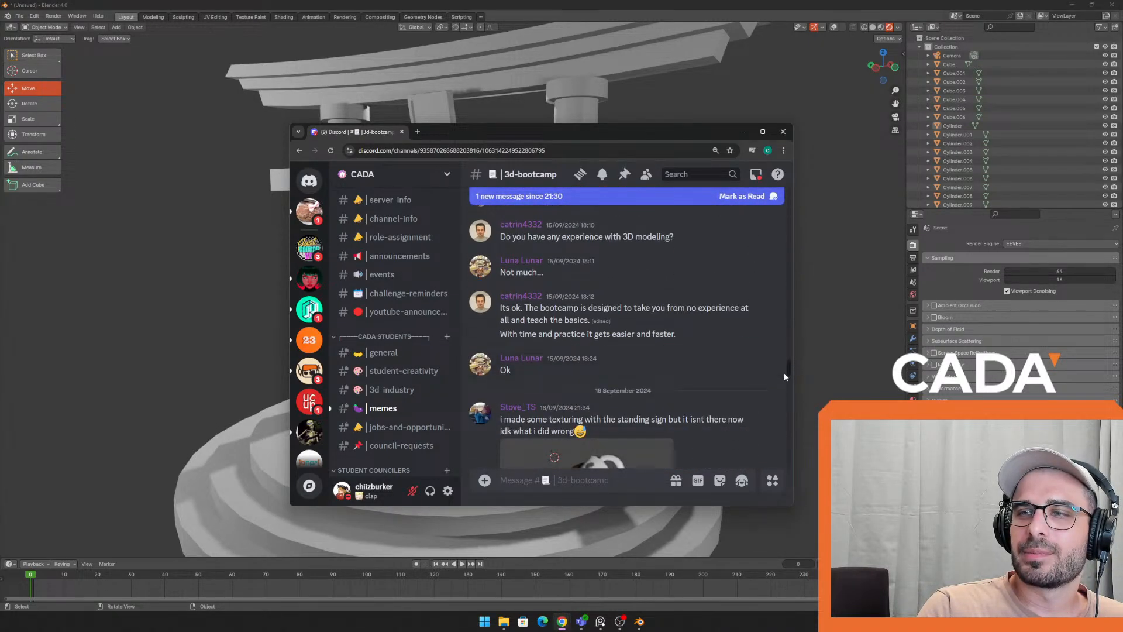
drag(785, 372, 795, 490)
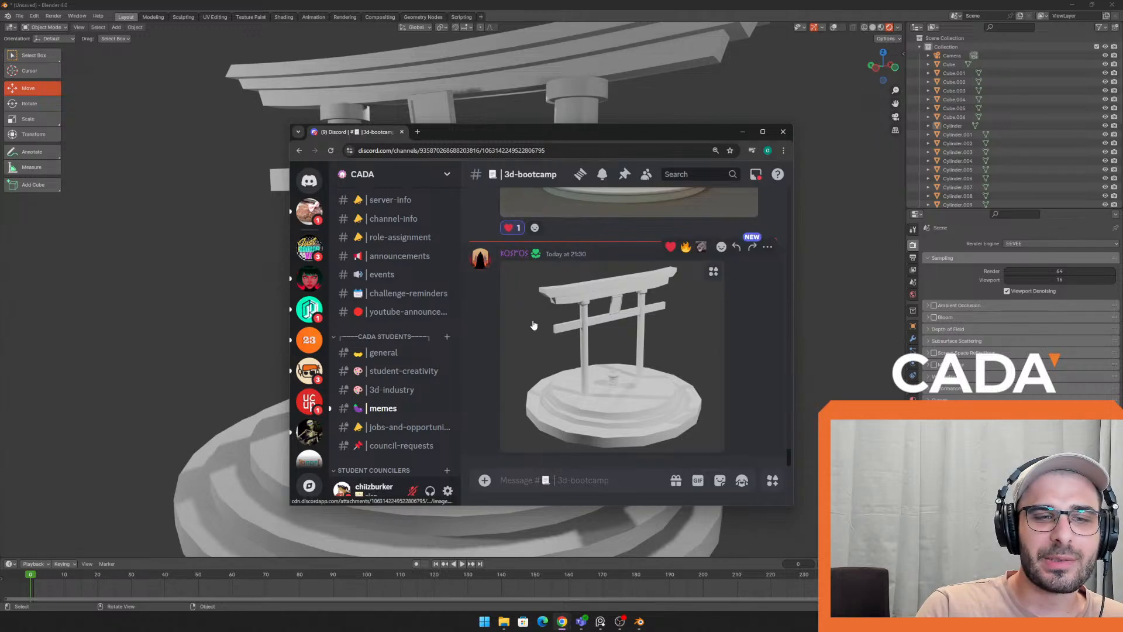
Maximize the Discord window and examine the newest white torii gate render at enlarged size
click(762, 132)
click(370, 483)
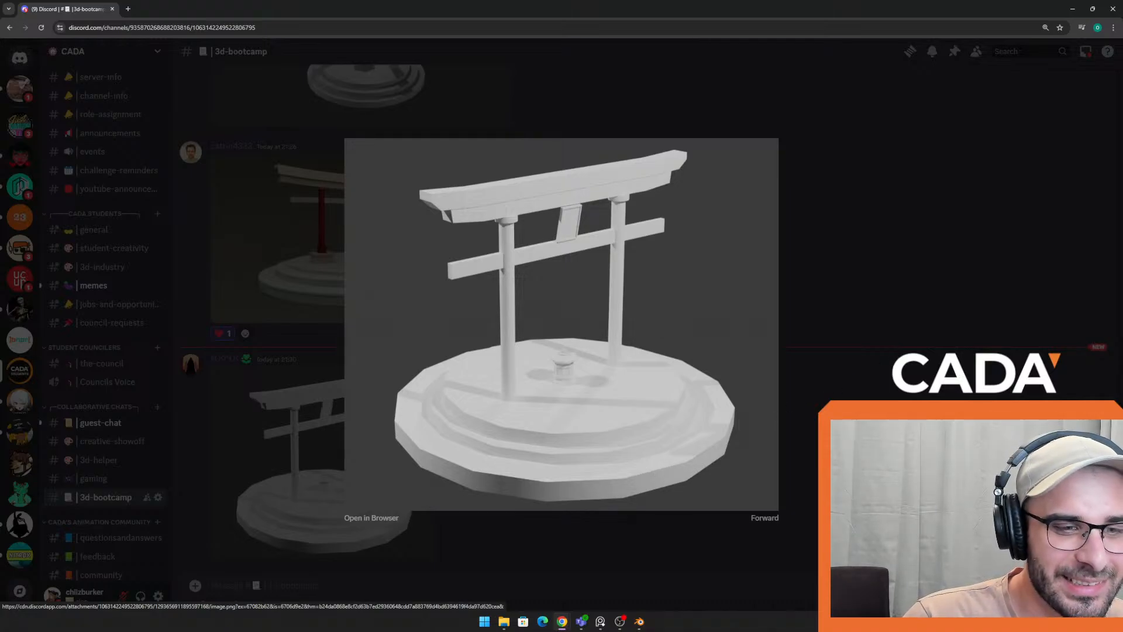
click(892, 370)
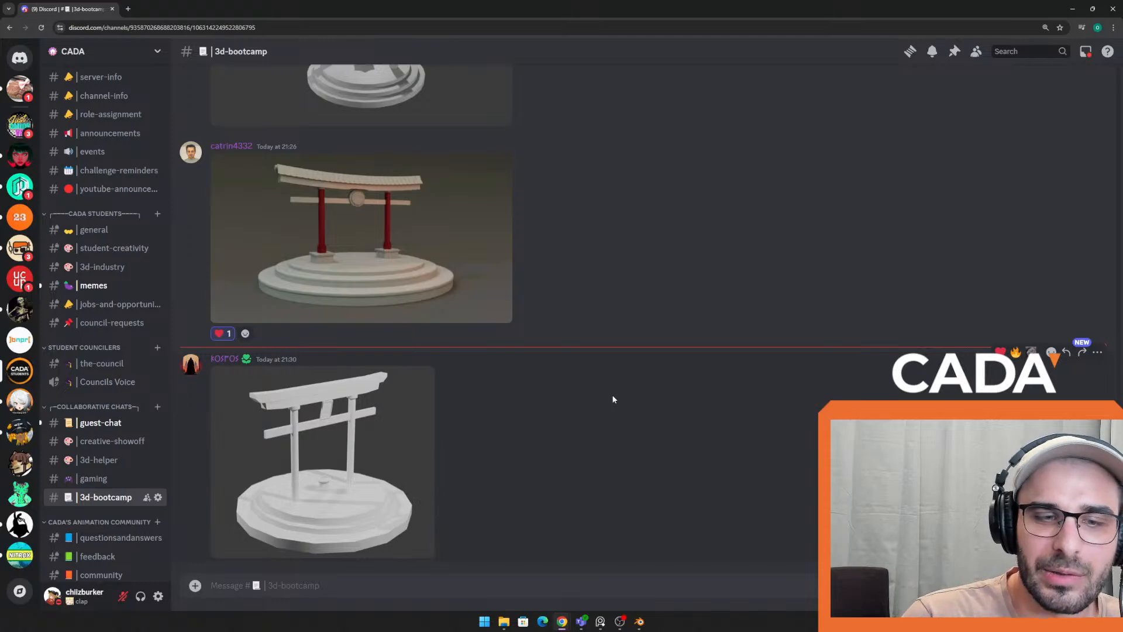
Switch to Blender, preview the gate scene with the Cycles render engine, and set the engine back to EEVEE
click(638, 622)
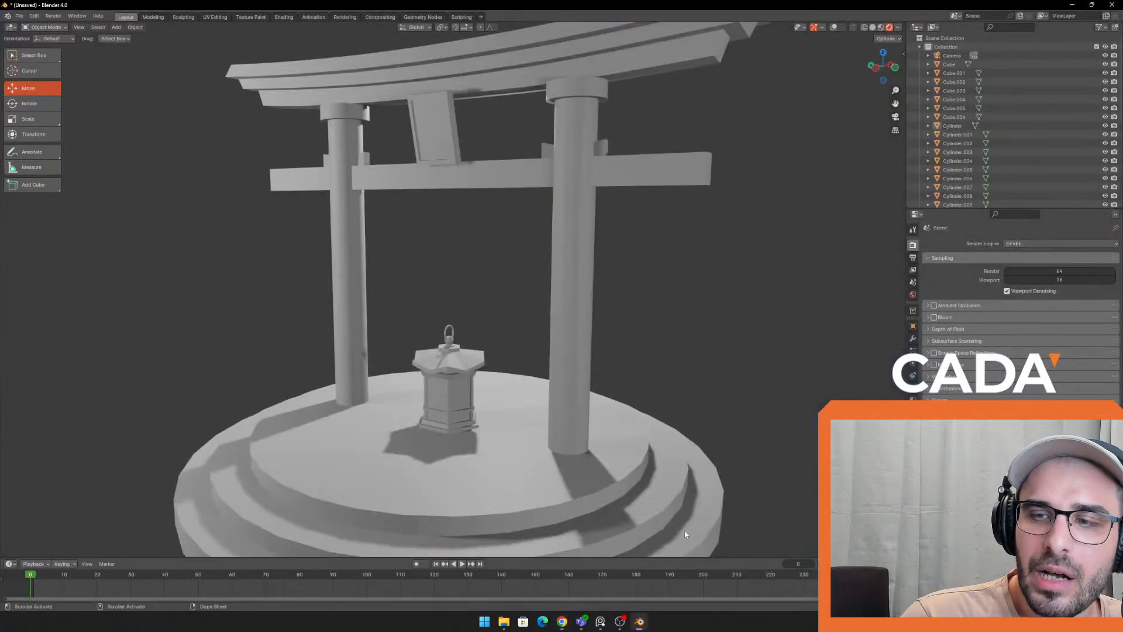
click(1016, 244)
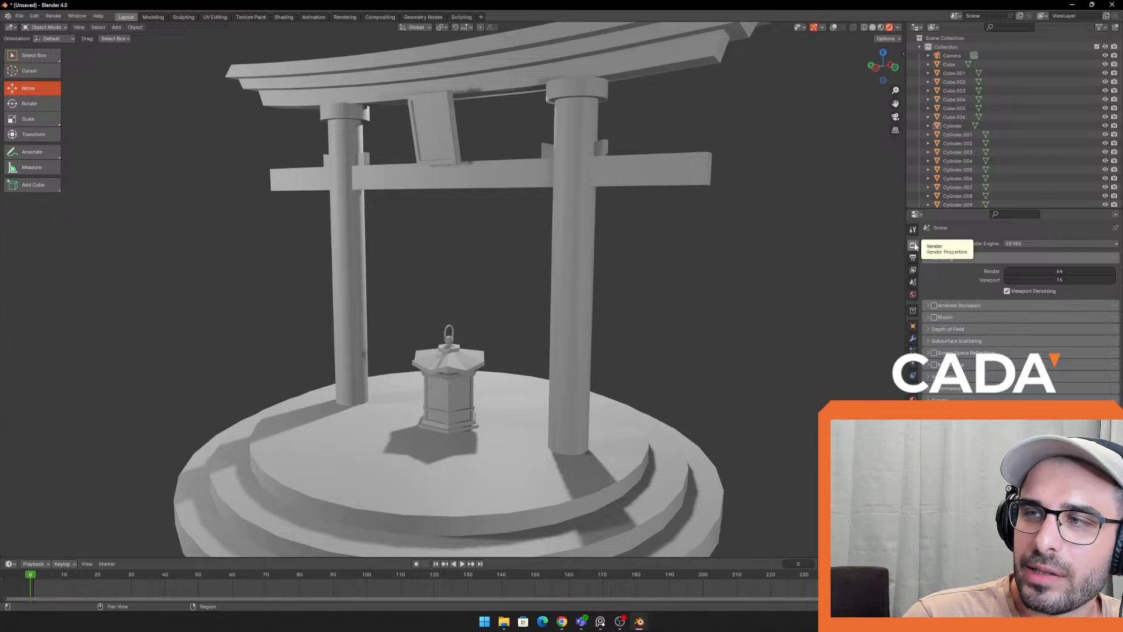
click(1020, 243)
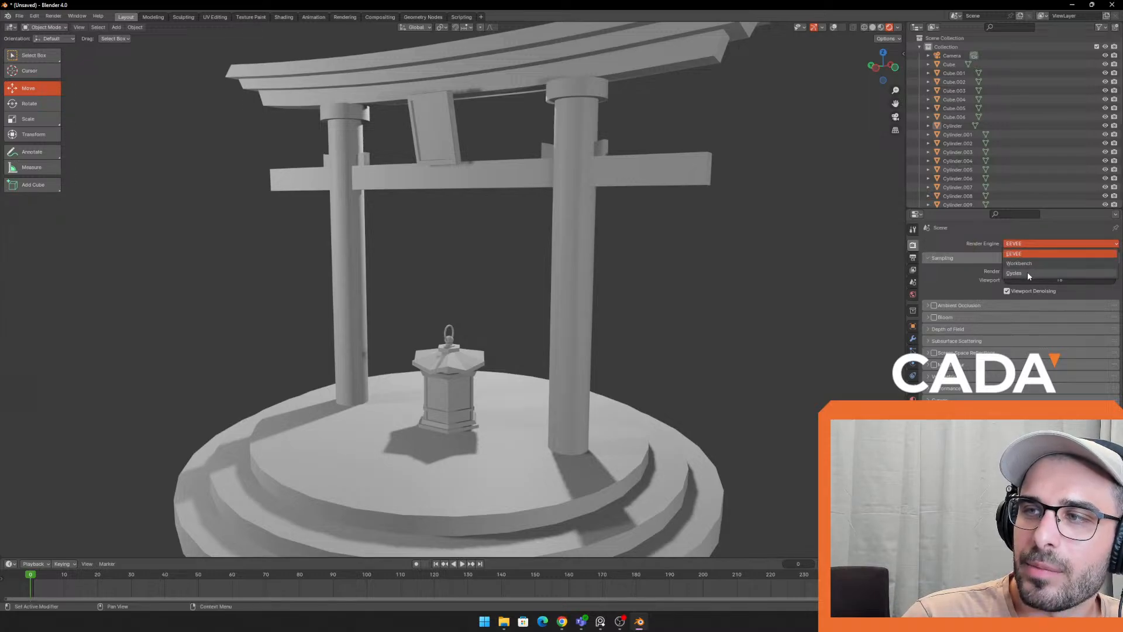
click(1027, 271)
click(1026, 245)
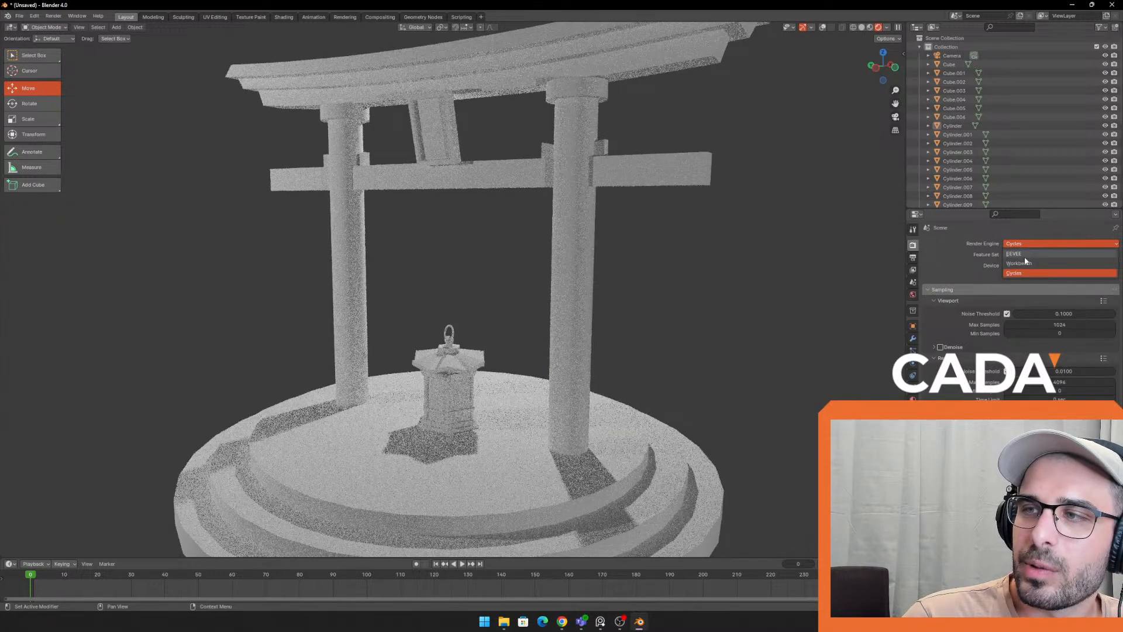
click(1025, 256)
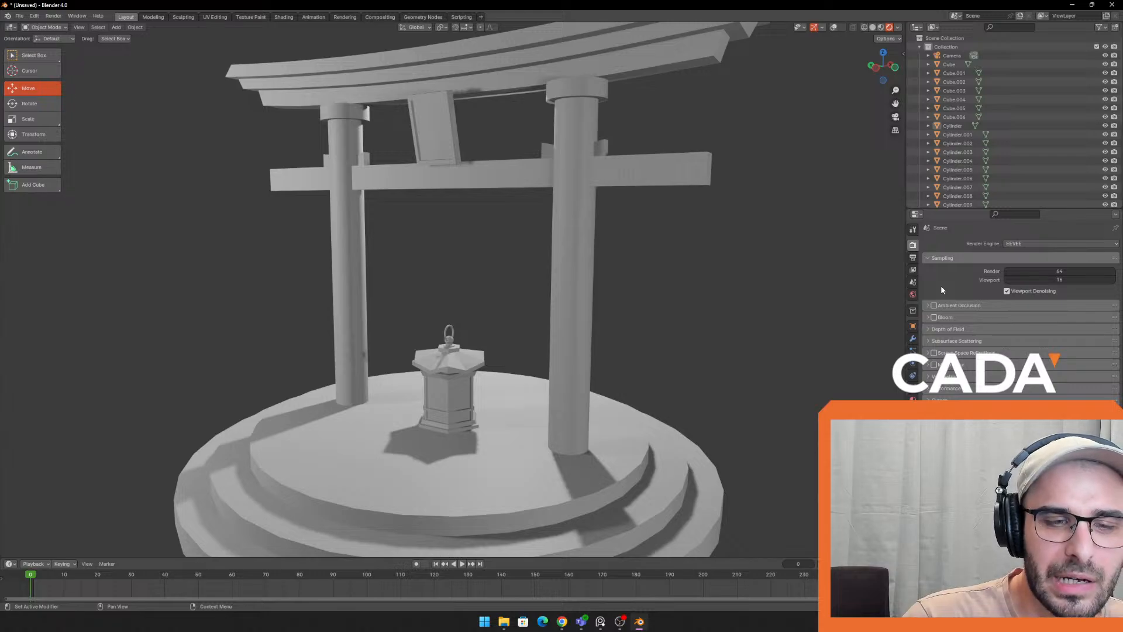
click(1026, 245)
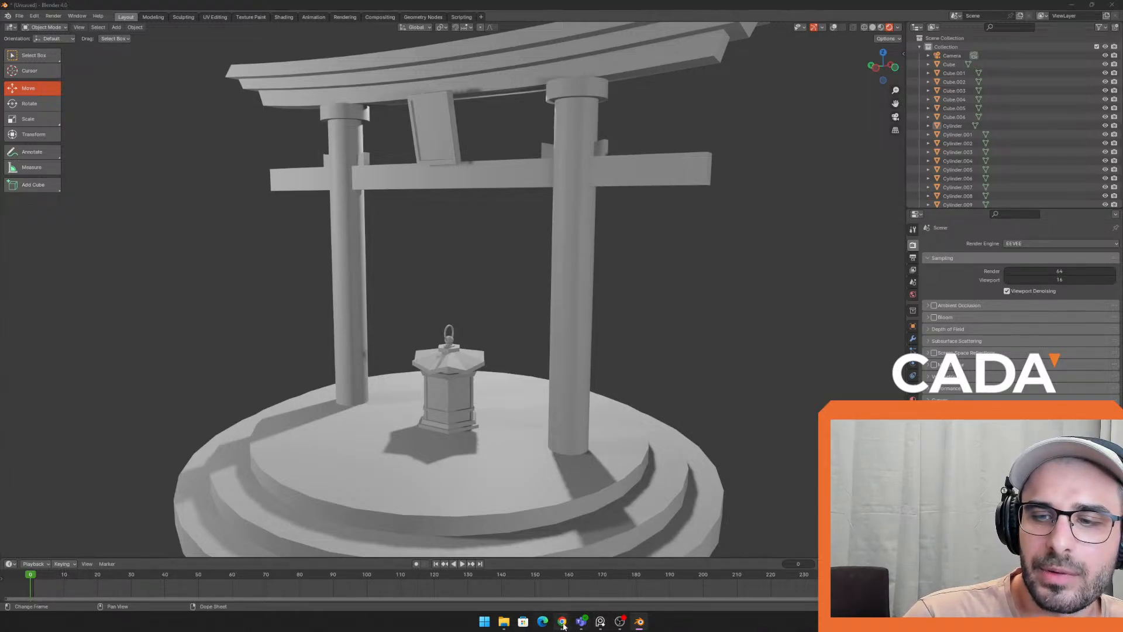
Return to Discord, view the newest white gate render enlarged, and add a heart reaction to its post
mouse_move(561, 621)
click(575, 558)
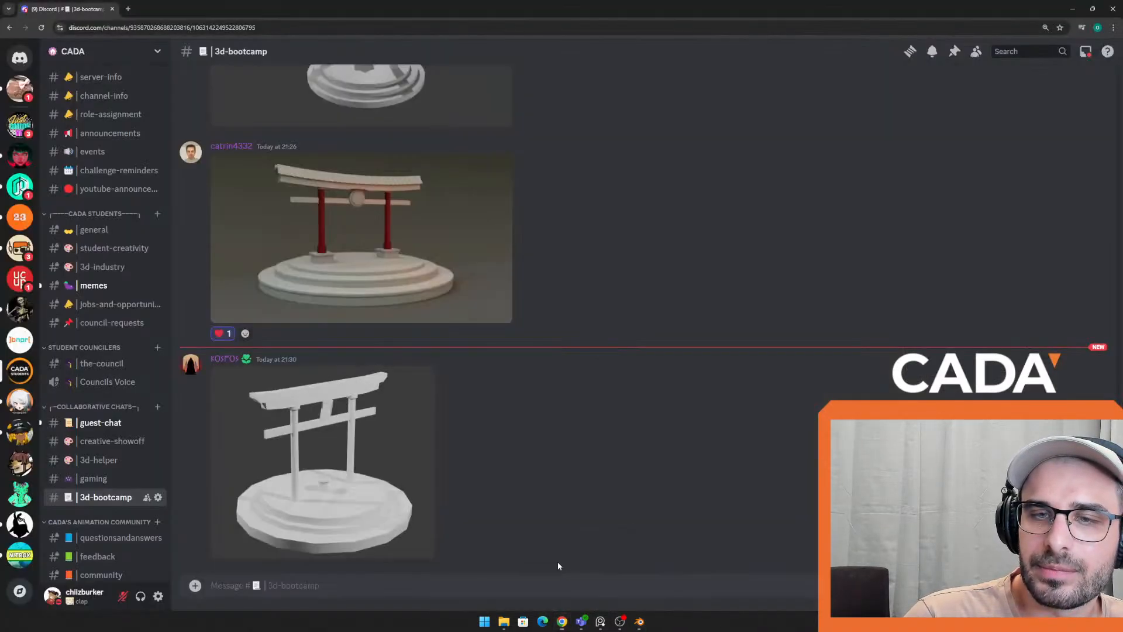
click(396, 447)
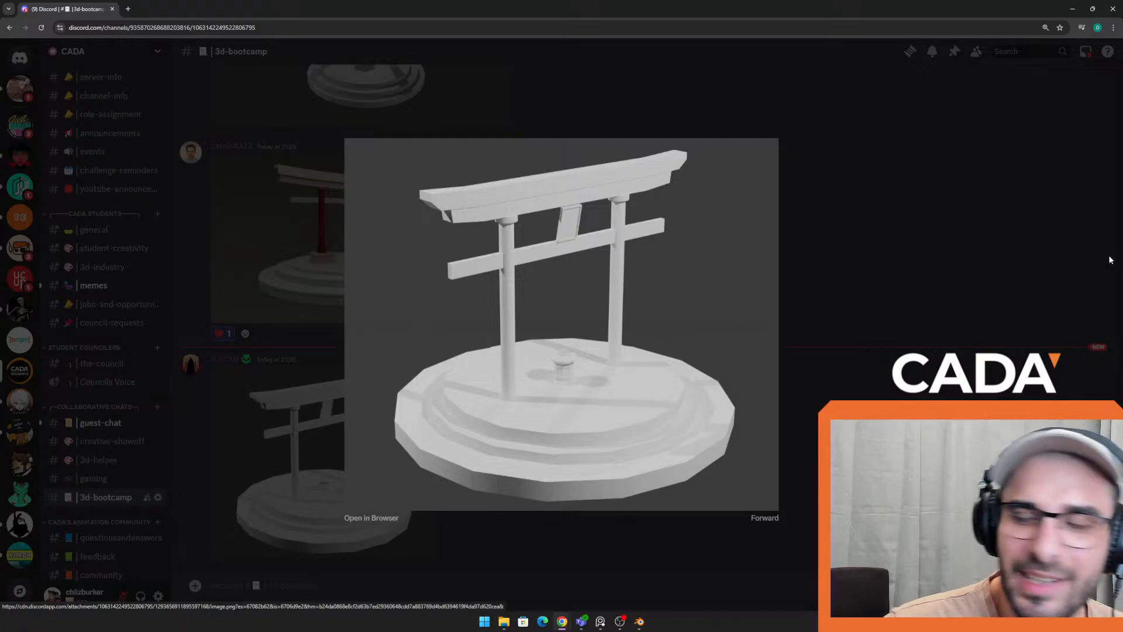
click(935, 424)
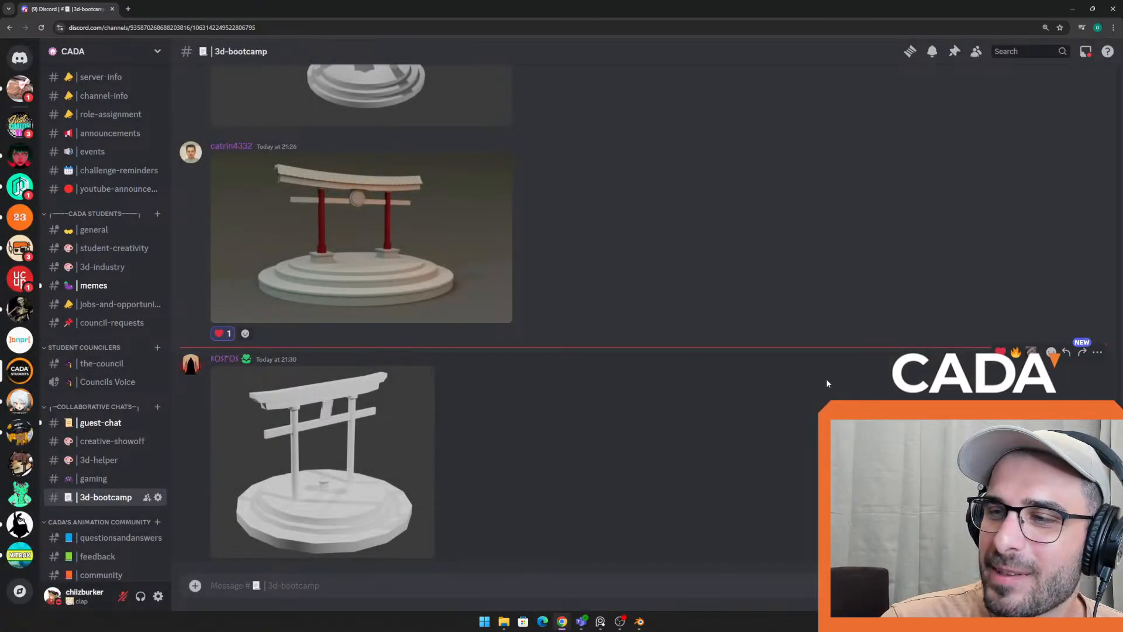
click(1000, 351)
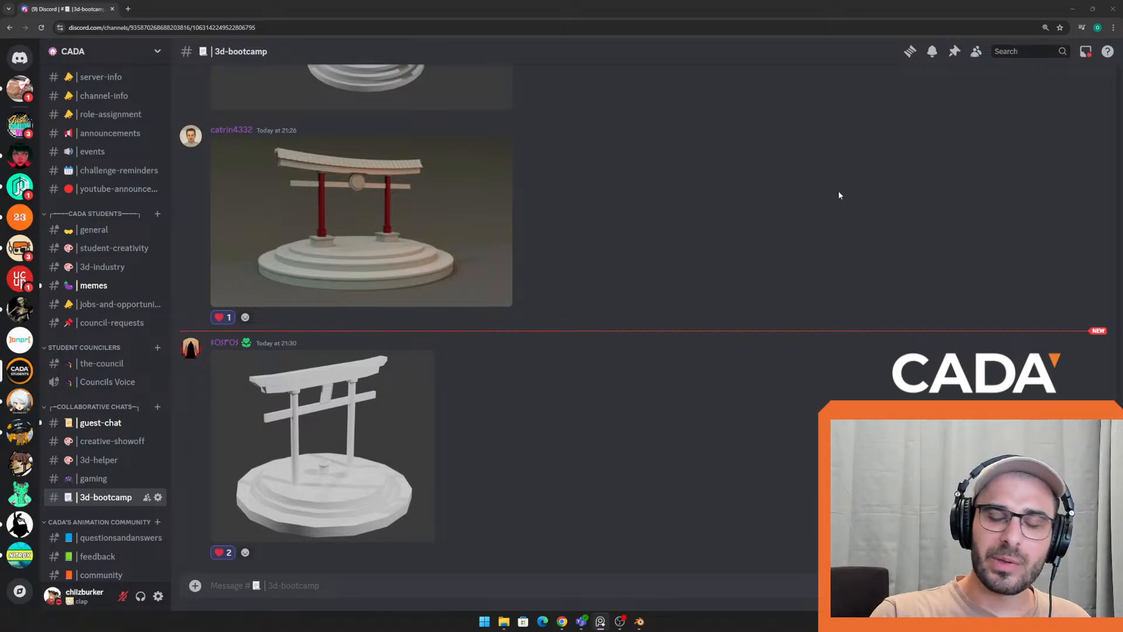
Switch to Blender, look over the available render engine options, and minimize its window to return to Discord
mouse_move(638, 621)
click(638, 578)
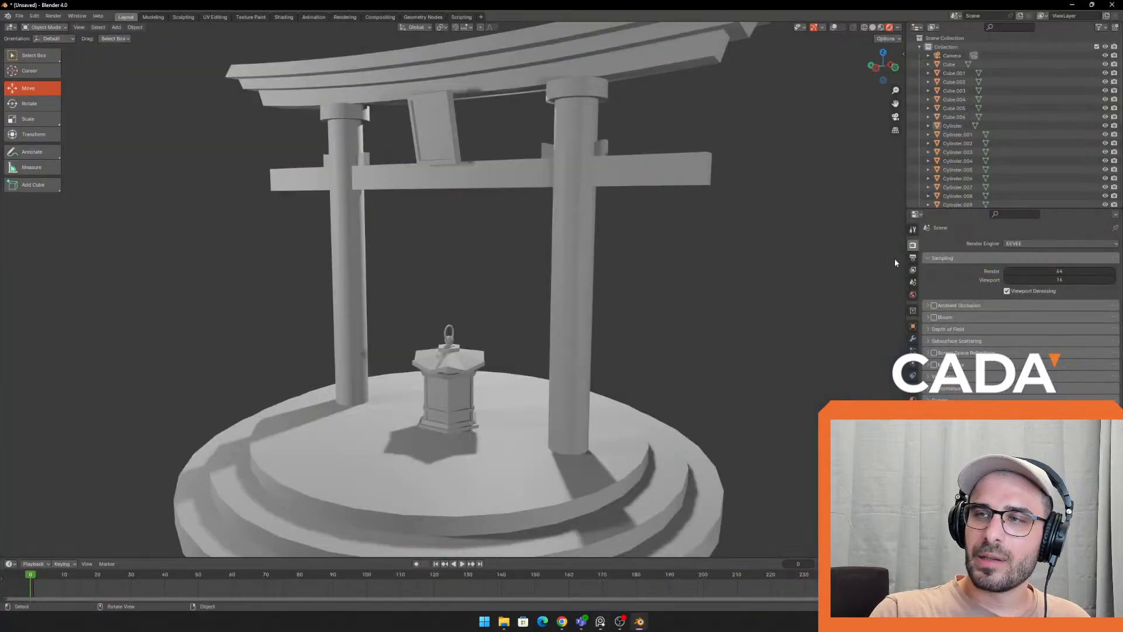
click(1037, 241)
click(1044, 240)
click(1044, 240)
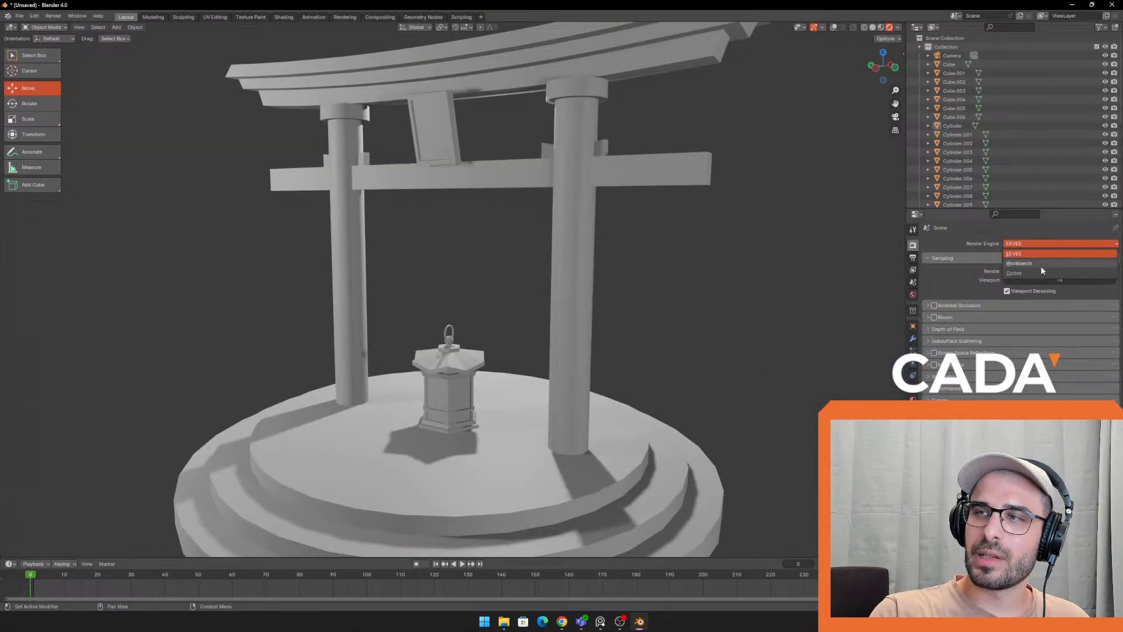
click(1030, 245)
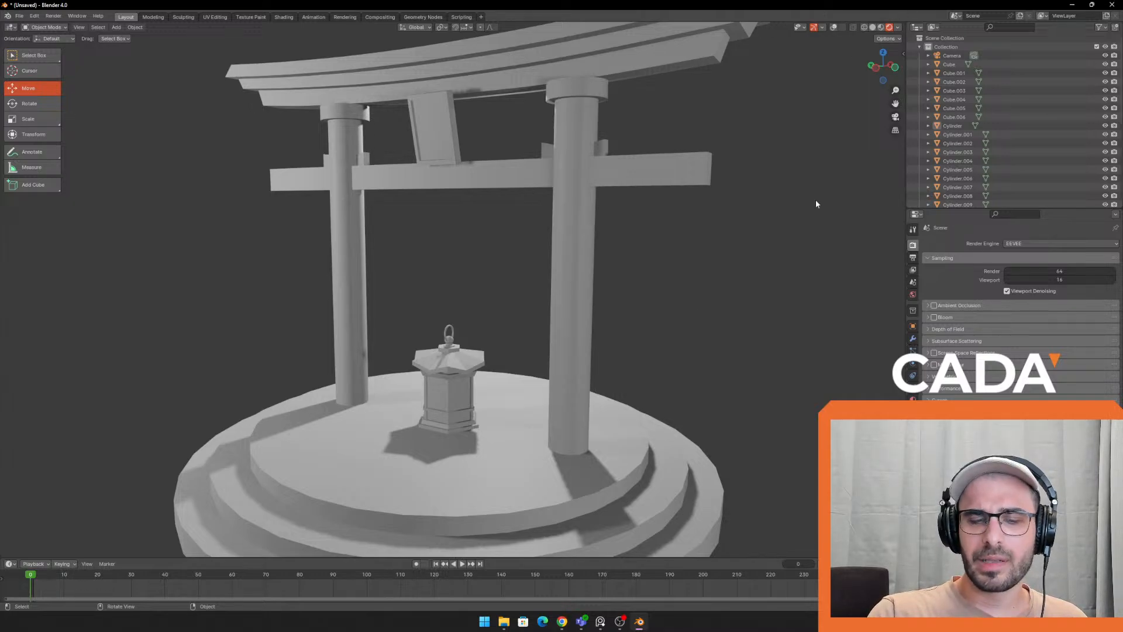
click(1072, 5)
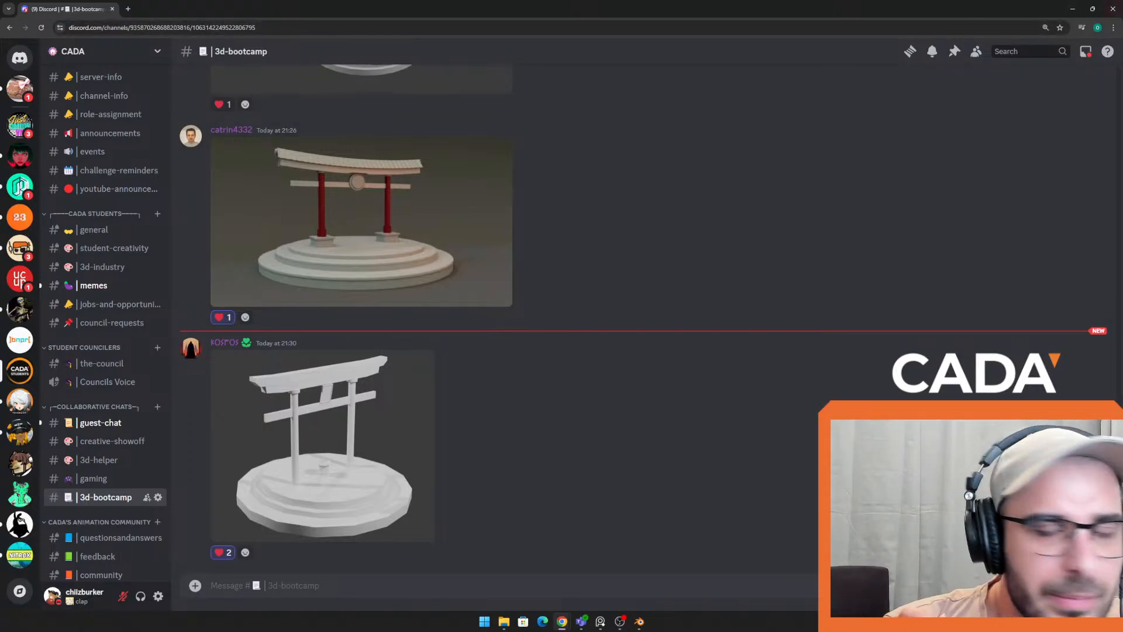
drag(1008, 12, 884, 2)
Browse the 3d-bootcamp channel's history back through the September posts to the renders shared in mid-August 2024
mouse_move(561, 622)
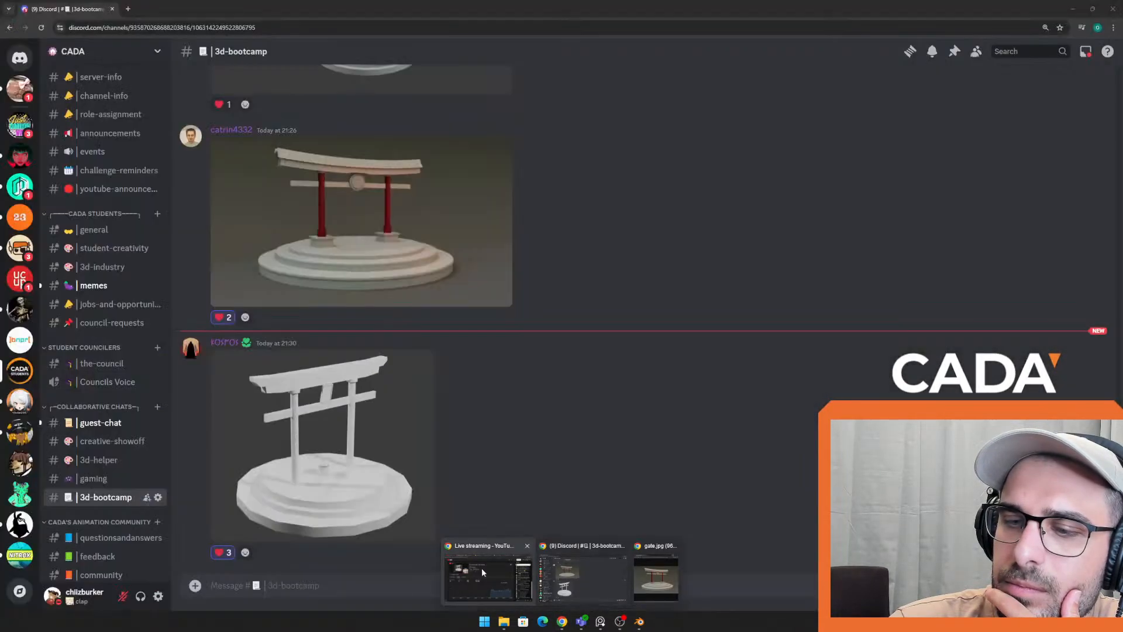
scroll(594, 381, up, 4)
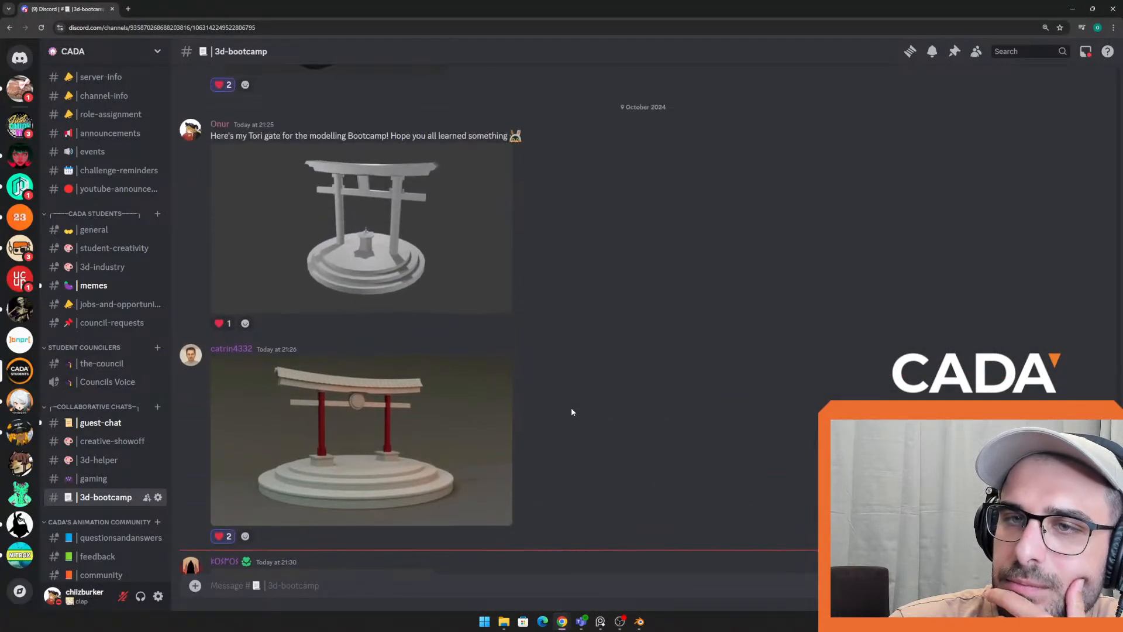
scroll(571, 411, up, 15)
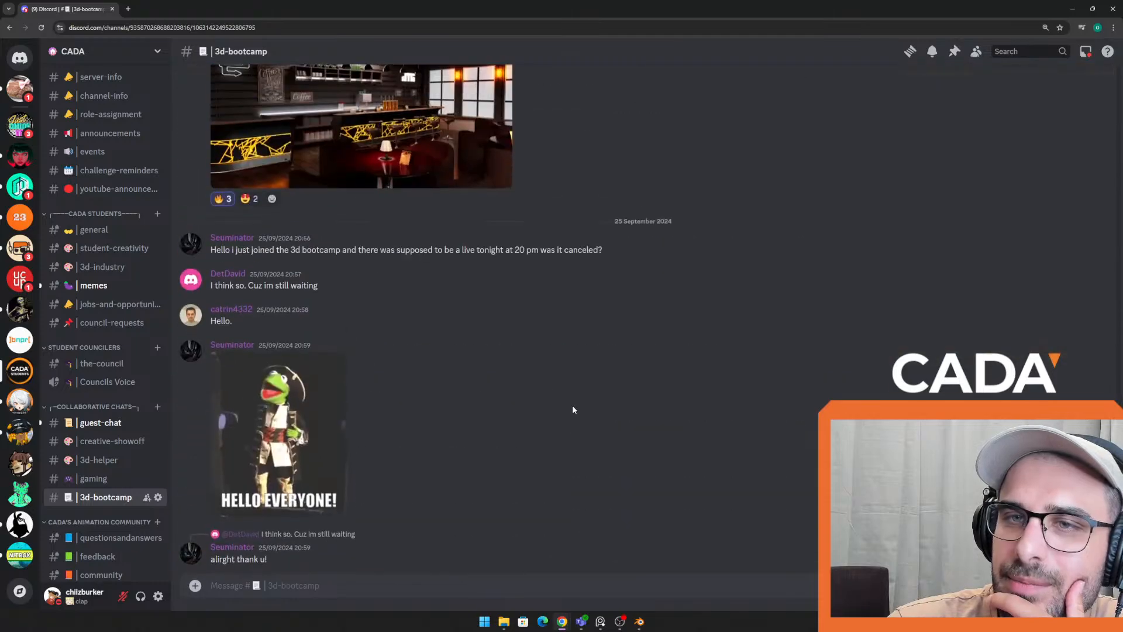
scroll(573, 410, up, 20)
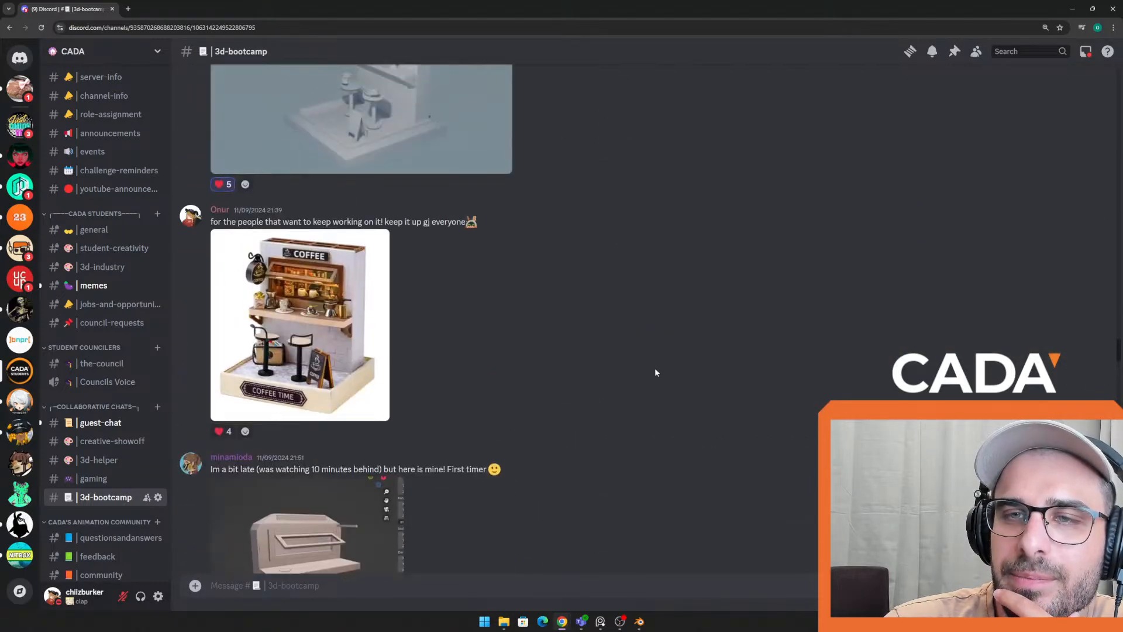
scroll(647, 383, up, 6)
scroll(639, 396, up, 10)
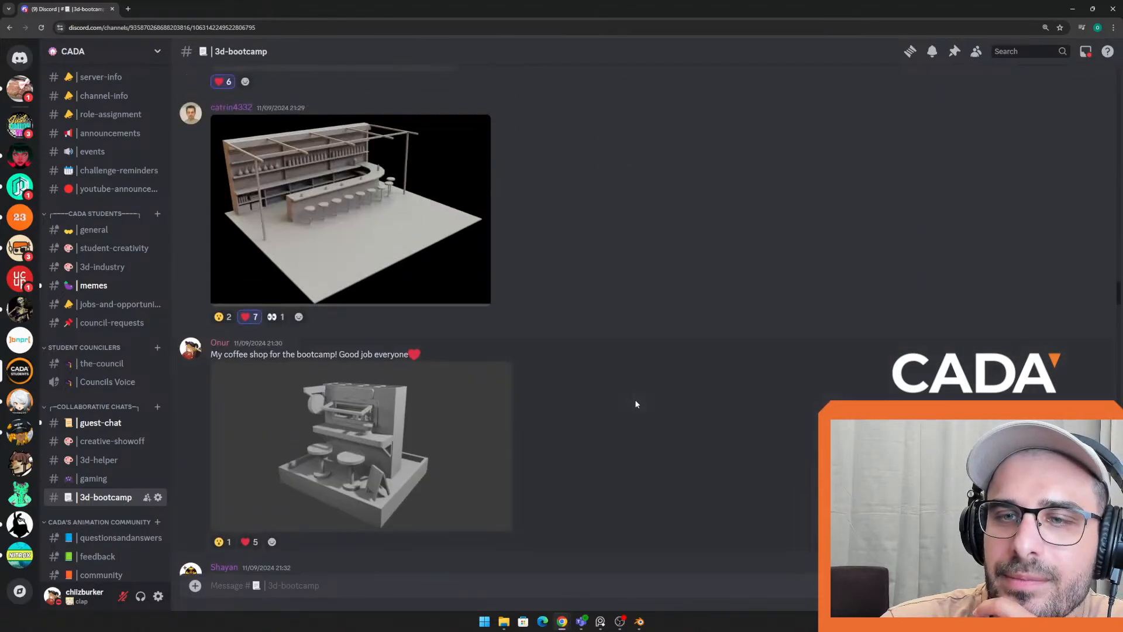
scroll(636, 403, up, 10)
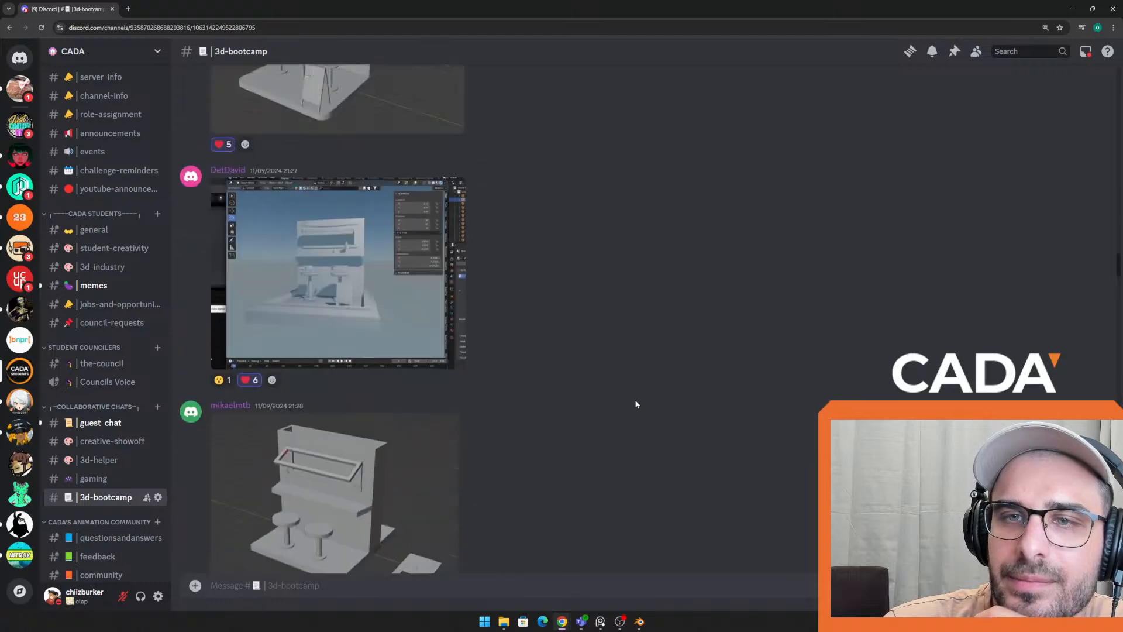
scroll(634, 392, up, 10)
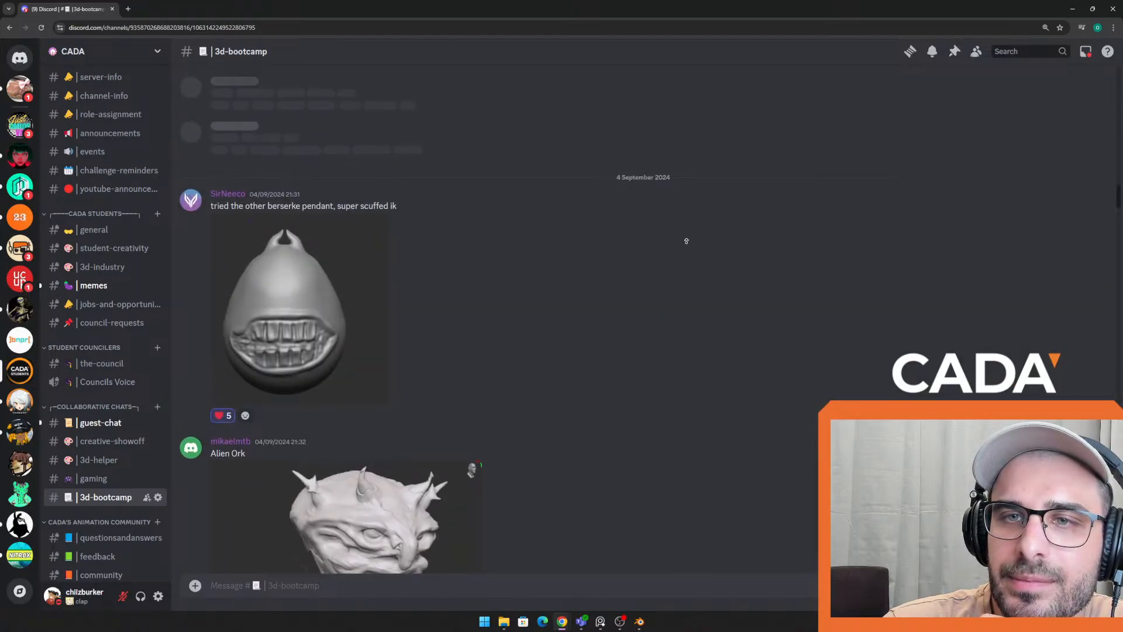
scroll(657, 320, up, 10)
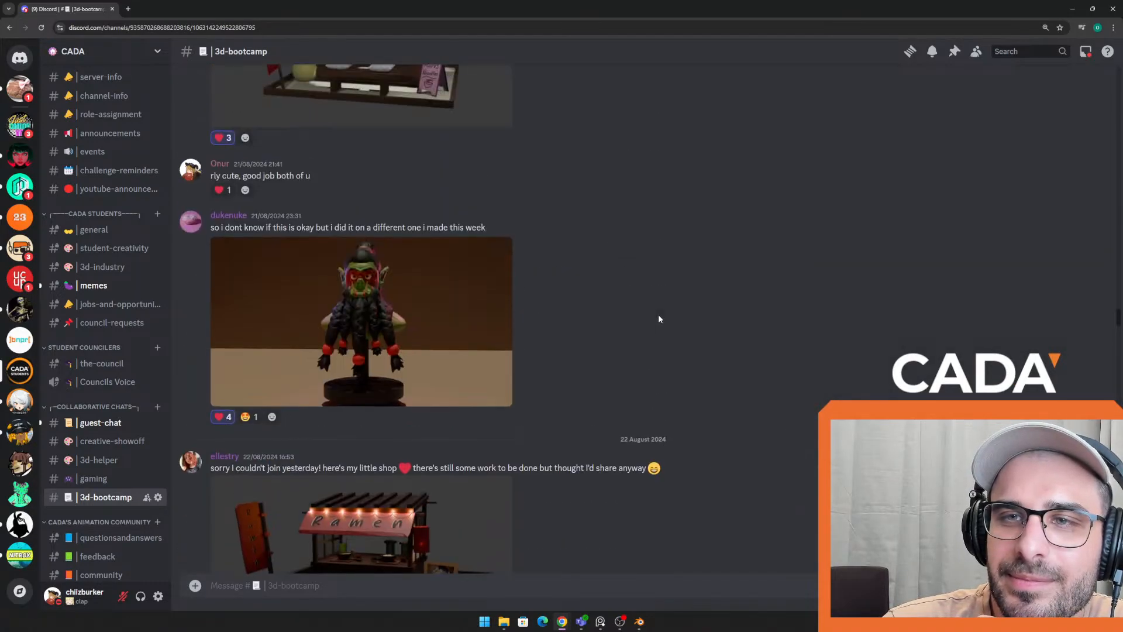
scroll(658, 319, up, 10)
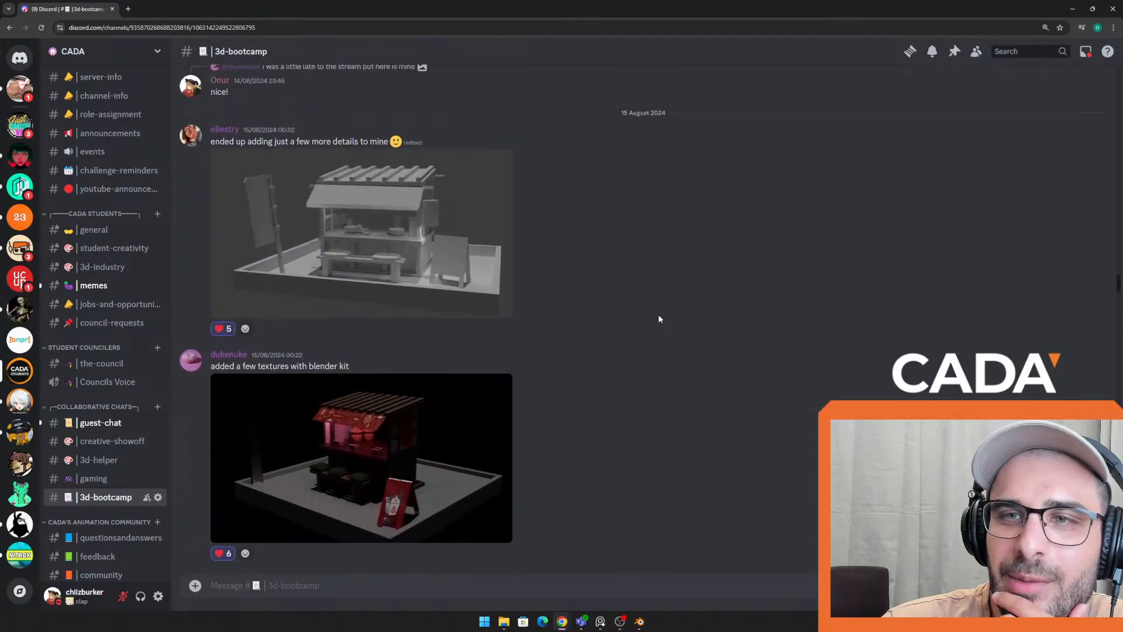
Examine the detailed grey noodle stand from 15 August and the 14 August bootcamp noodle stand render at enlarged size
click(363, 427)
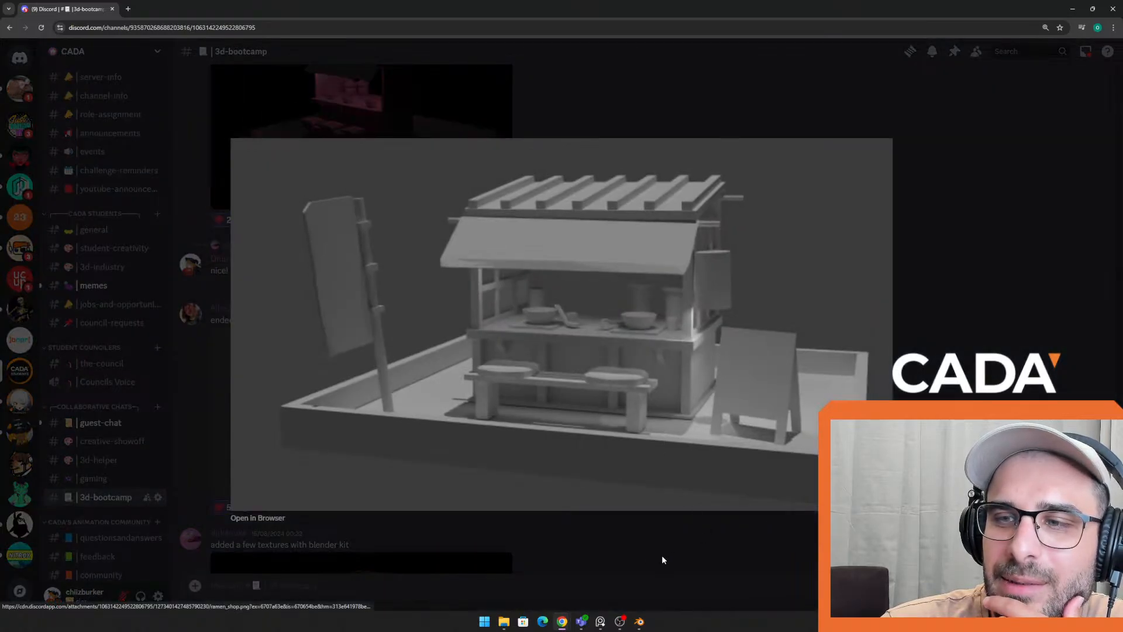
click(635, 555)
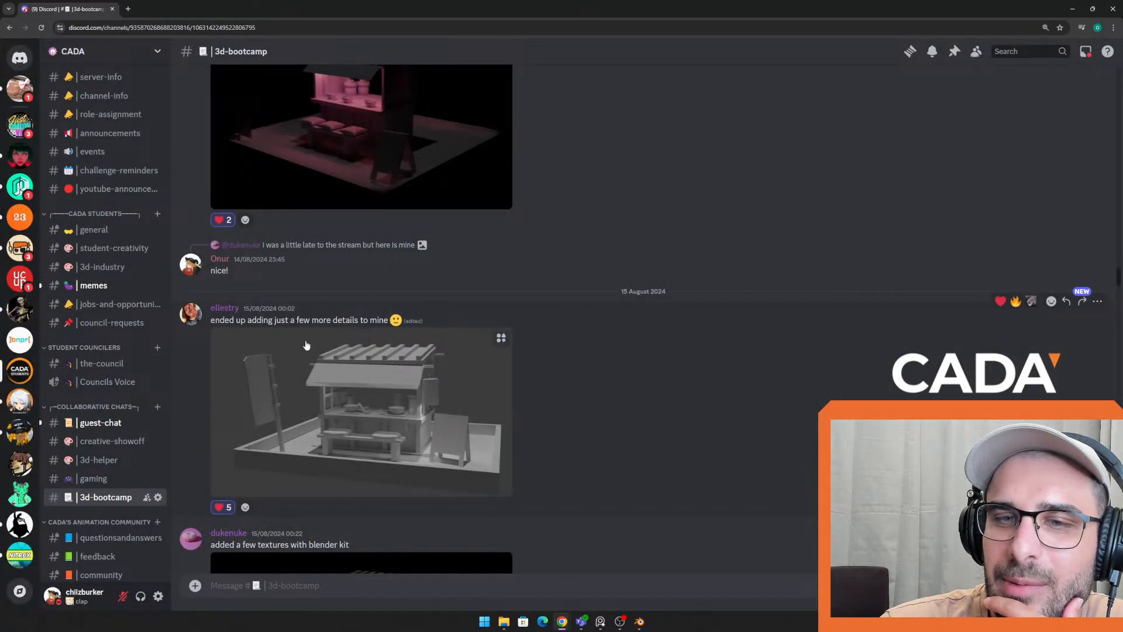
scroll(462, 360, up, 6)
scroll(485, 366, up, 10)
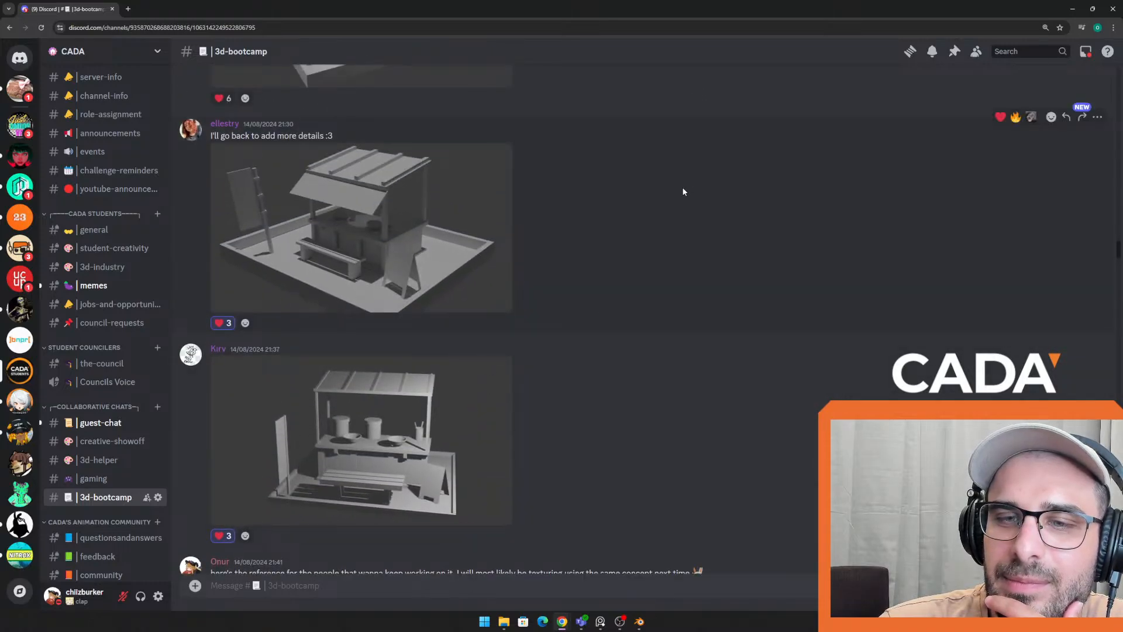
scroll(682, 193, up, 5)
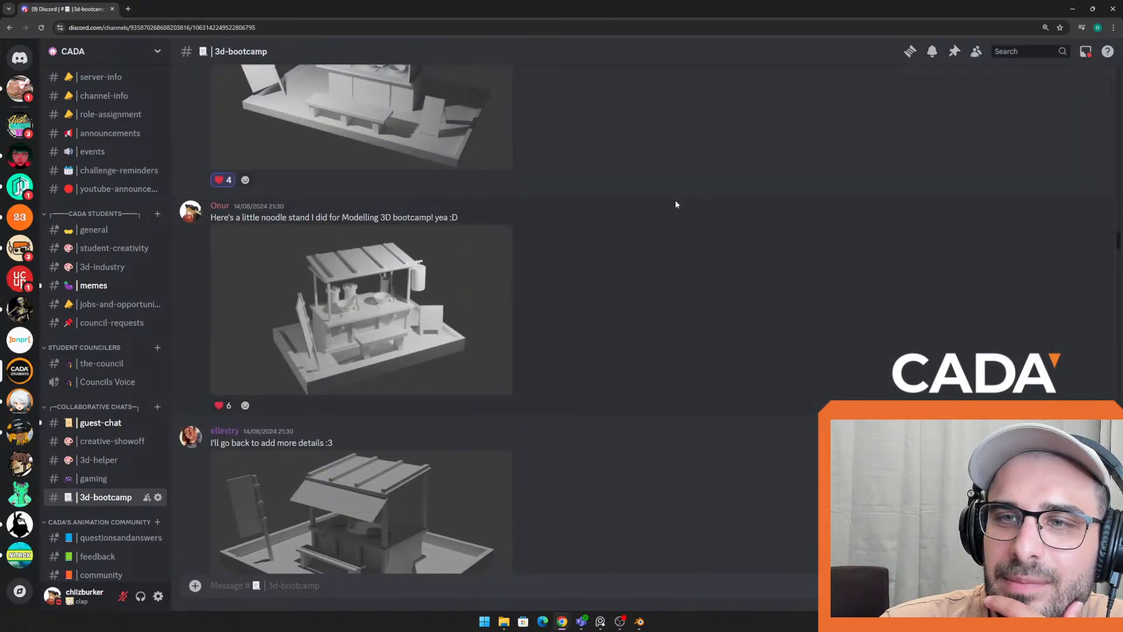
click(341, 366)
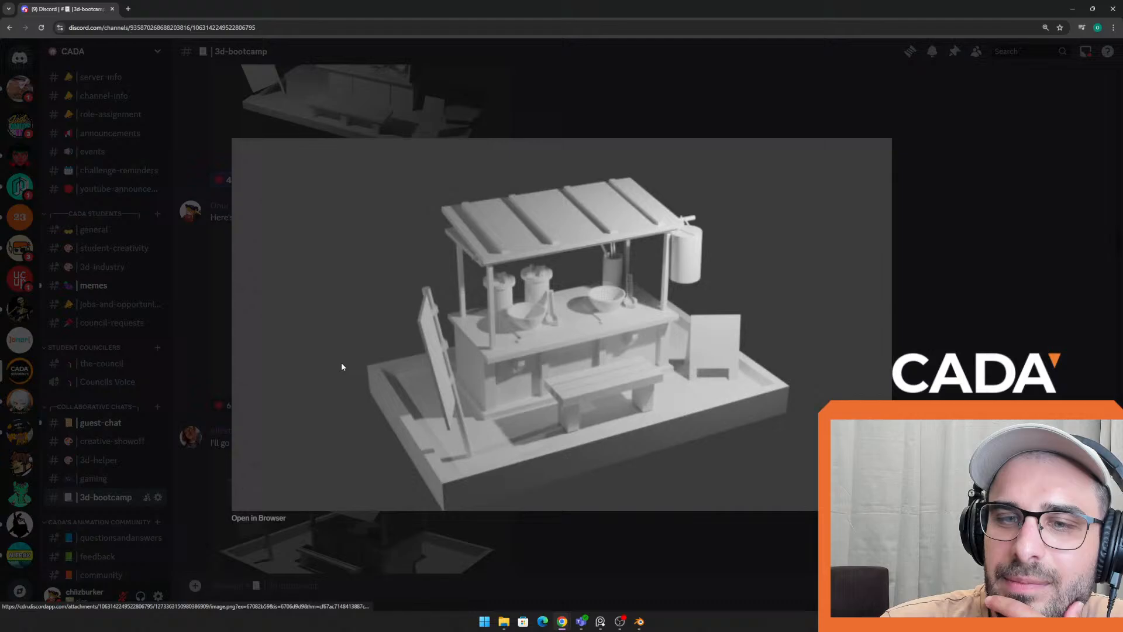
click(680, 561)
Return to the 9 October 2024 posts and view the posted Tori gate render for the modelling bootcamp enlarged
scroll(727, 557, up, 5)
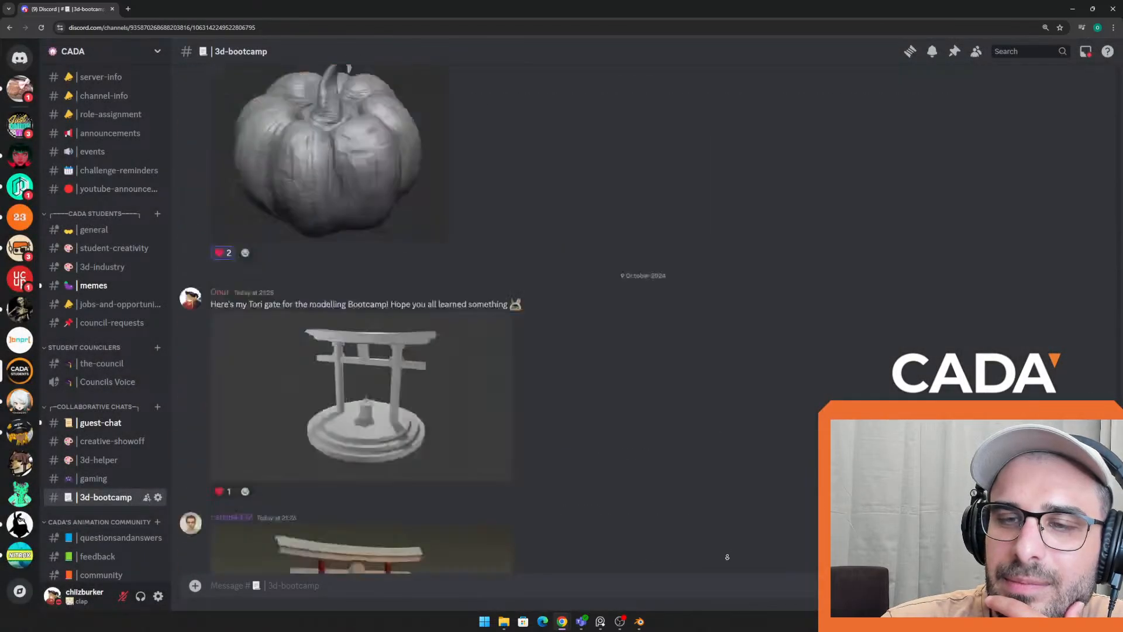
scroll(582, 520, down, 8)
scroll(466, 472, up, 7)
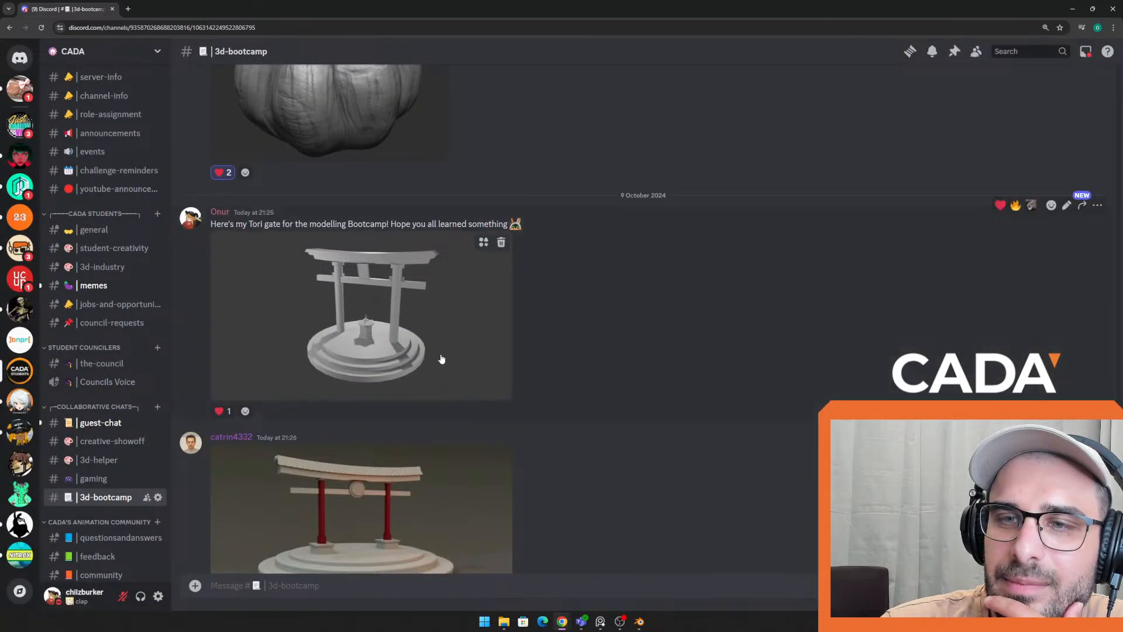
click(442, 359)
click(568, 553)
scroll(623, 409, down, 5)
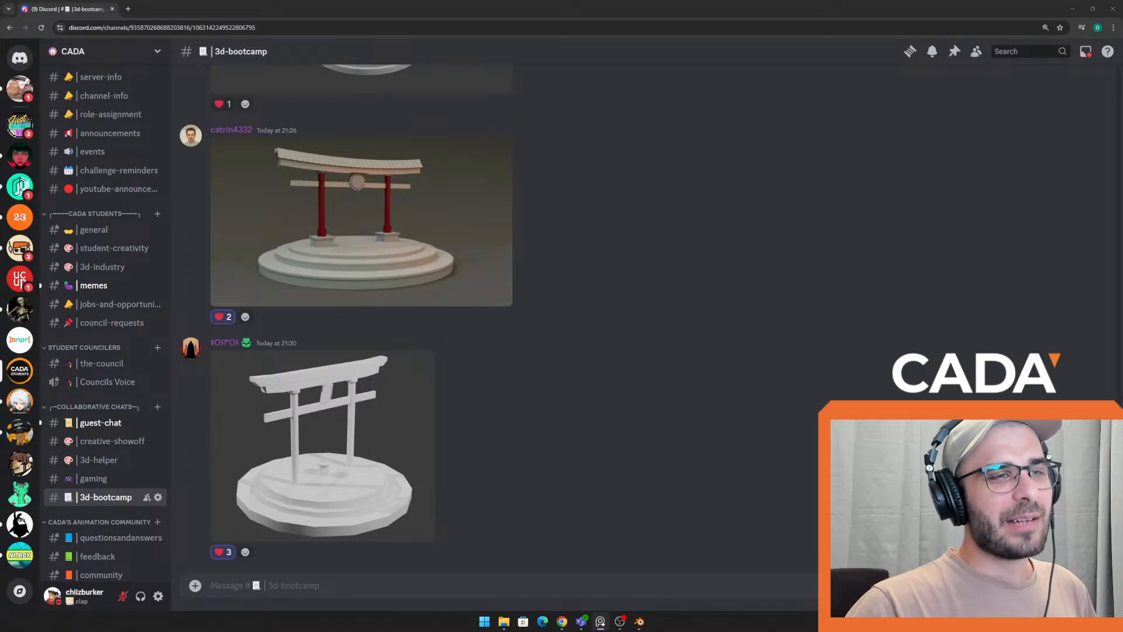
Enlarge the newest torii gate render in the channel, posted at 21:33
key(alt+Tab)
key(alt+Tab)
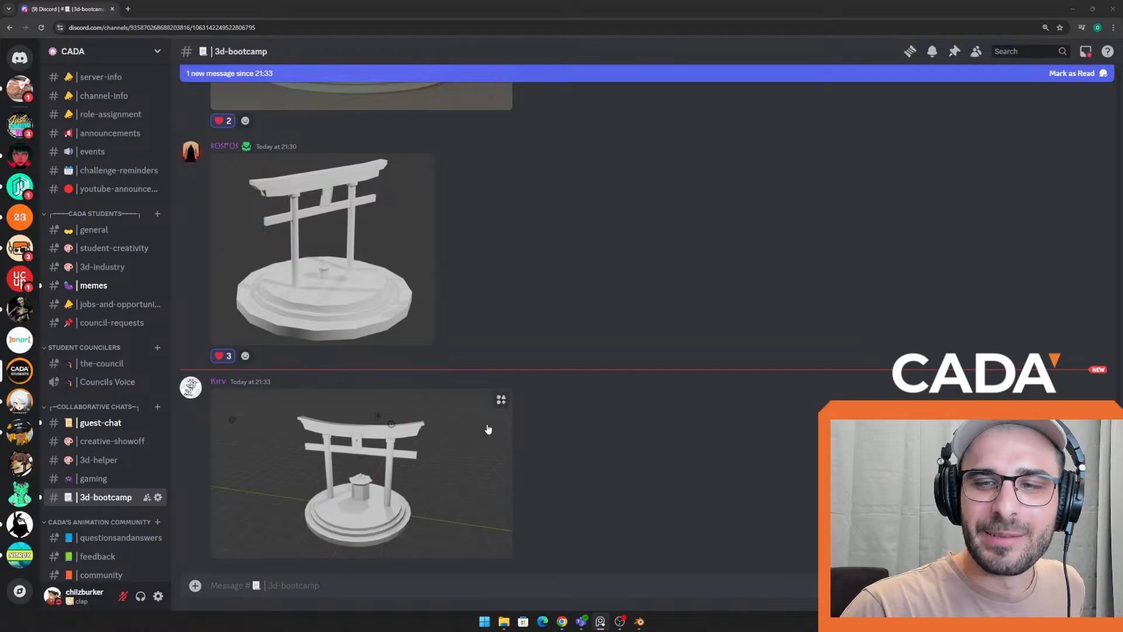
click(462, 489)
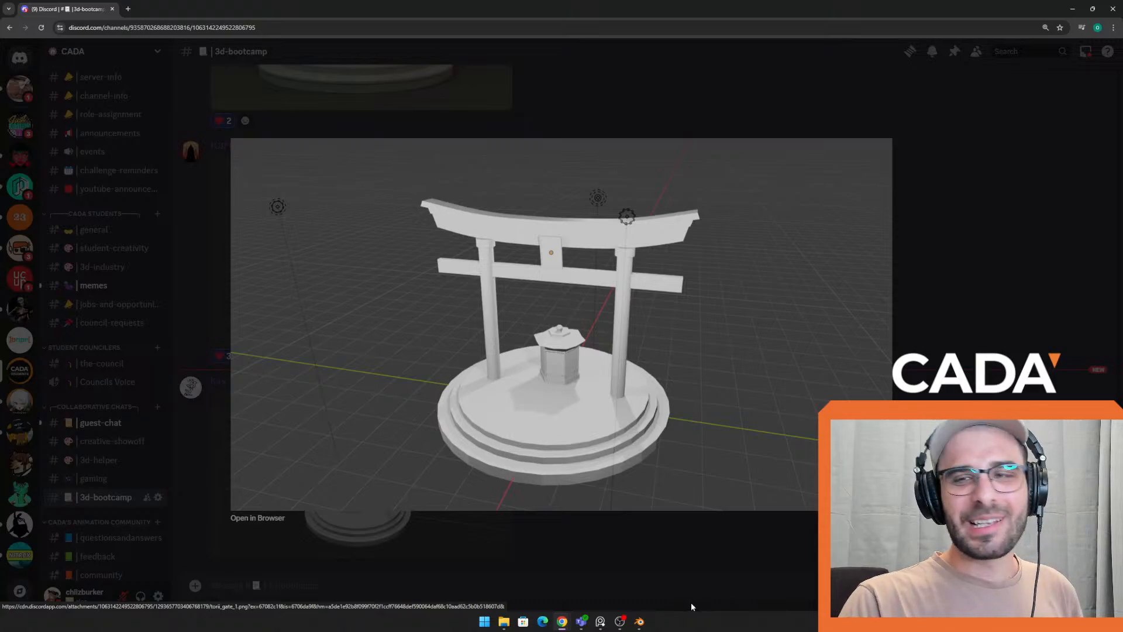
Close the enlarged torii gate render, view the 21:33 image enlarged once more, and return to the 3d-bootcamp channel
click(703, 559)
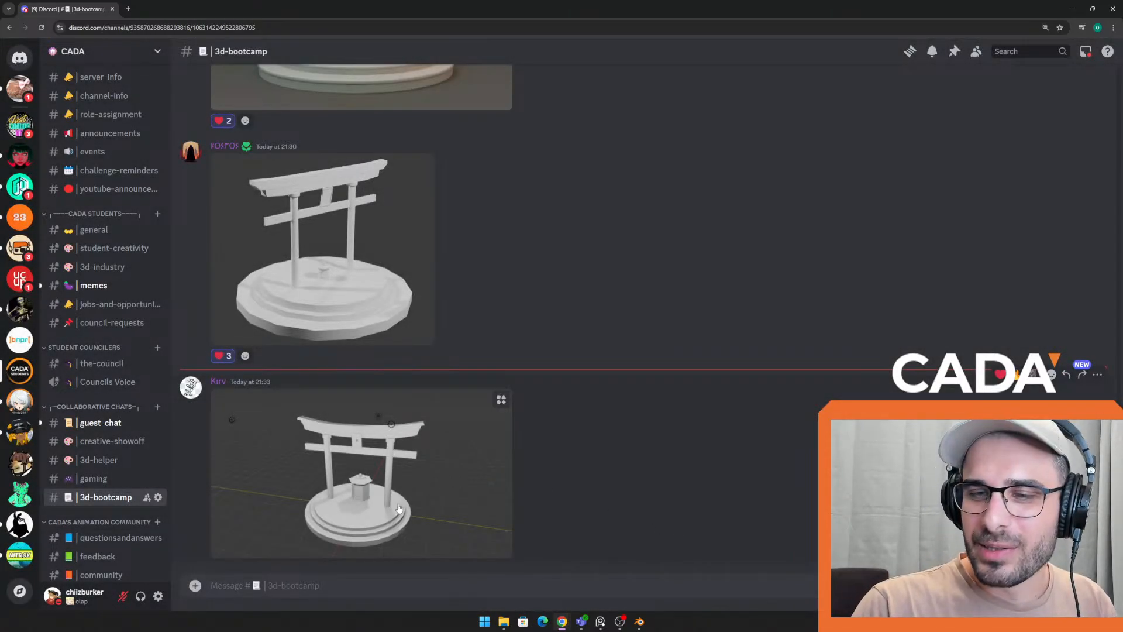
click(464, 543)
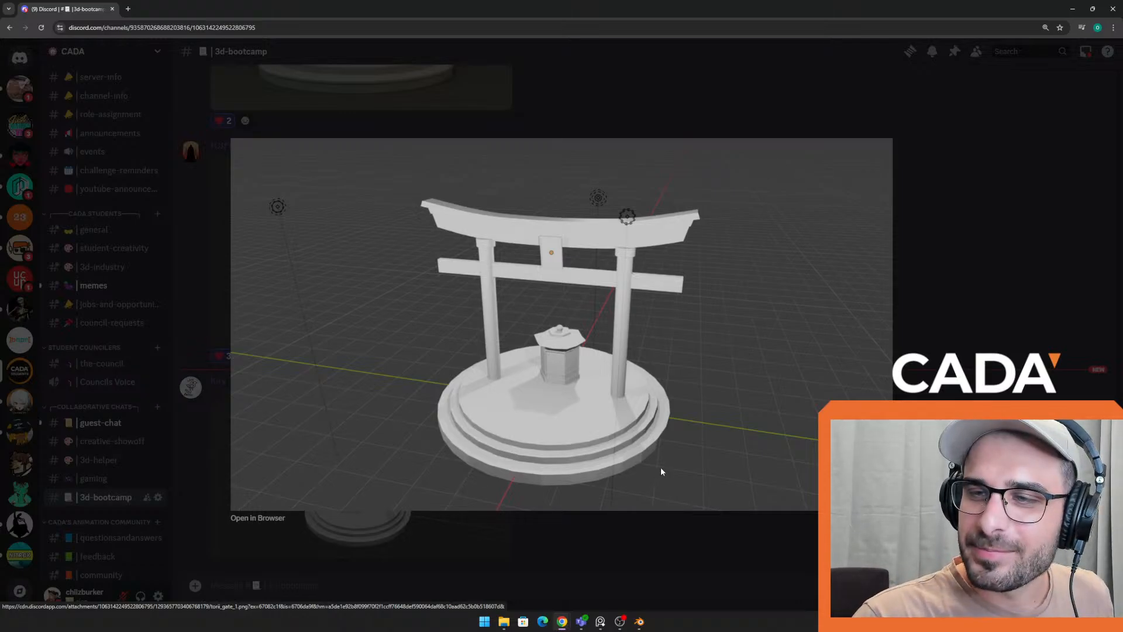
click(630, 566)
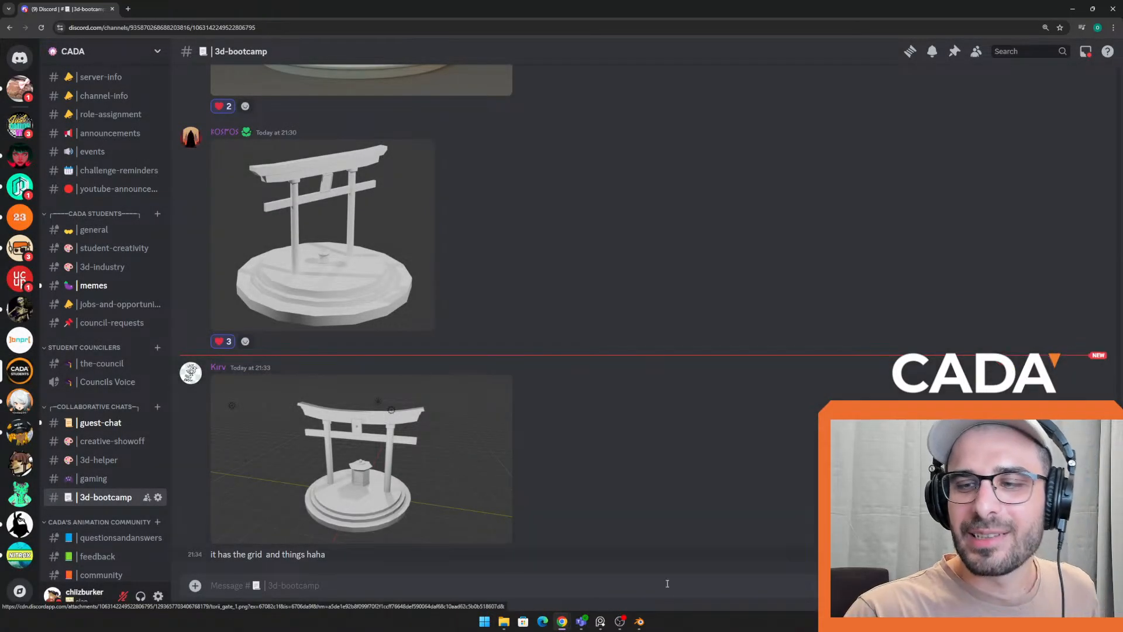
Switch to Blender, turn on the viewport overlays for the torii gate scene, and return to the Discord channel
click(639, 624)
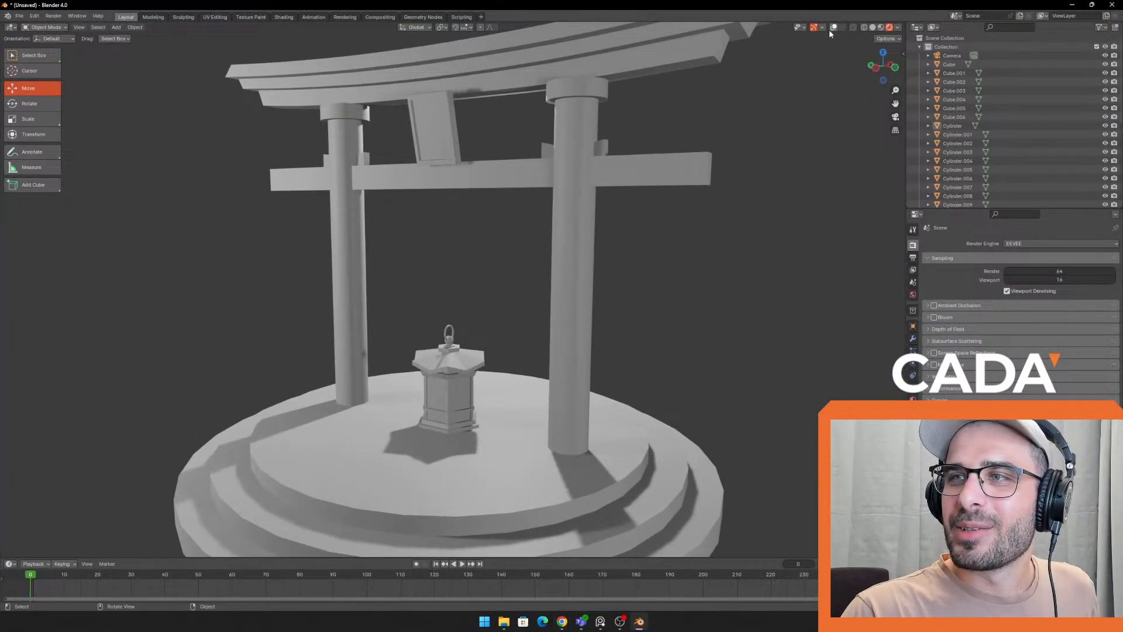
click(833, 27)
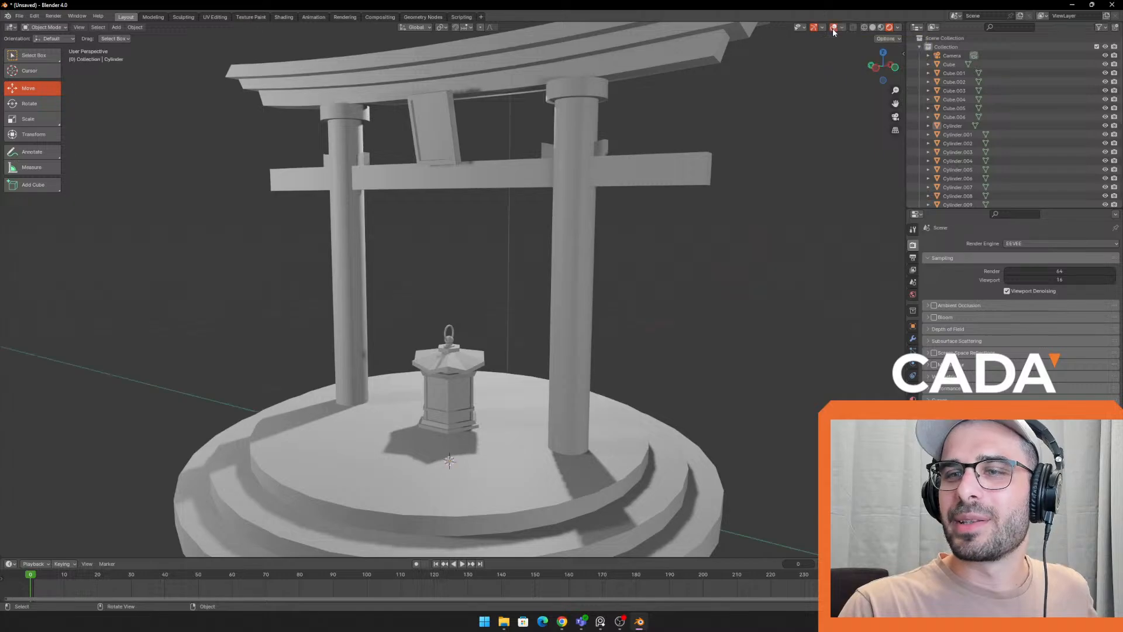
key(alt+Tab)
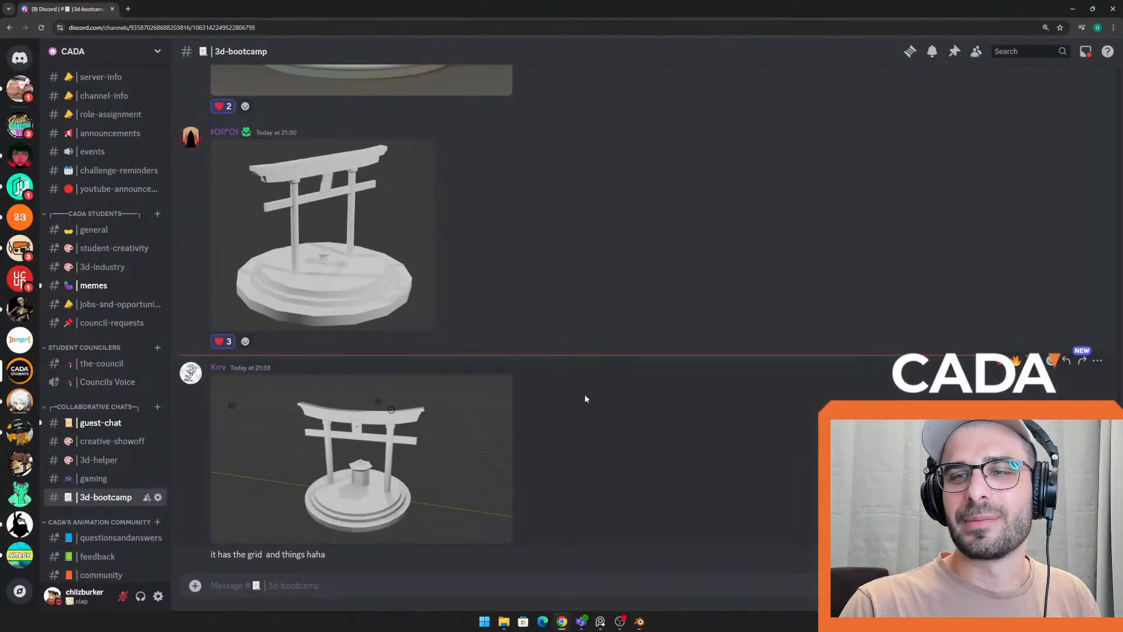
Take another look at the torii gate render posted at 21:33 and add a heart reaction to it
click(473, 475)
click(796, 561)
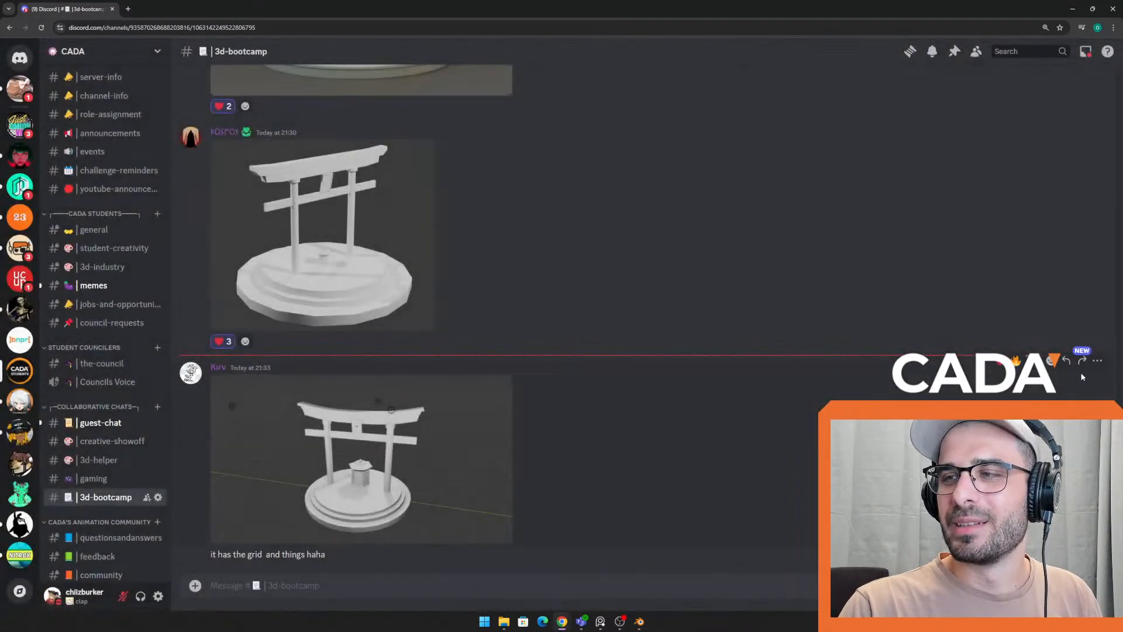
click(1001, 363)
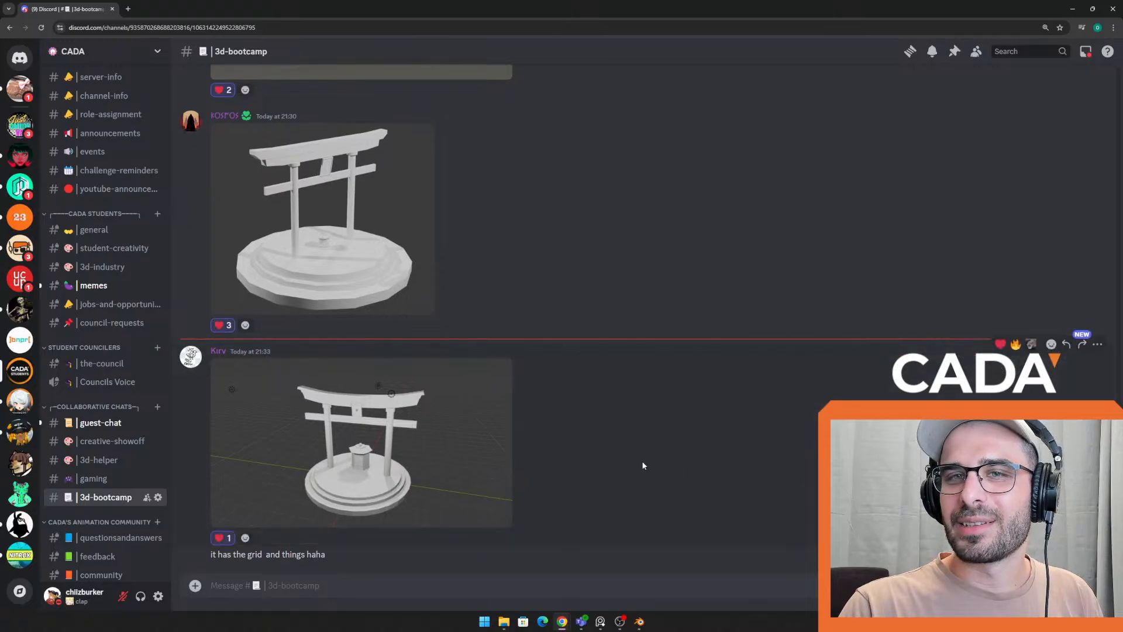